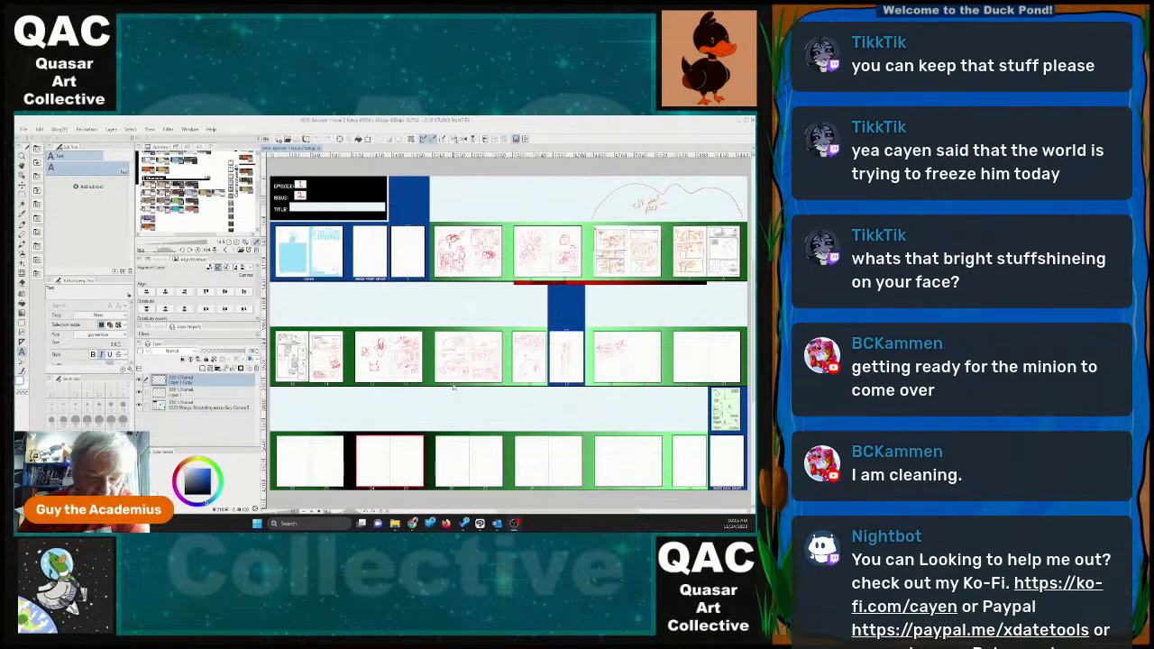
Draw an empty speech balloon with a tail below the aircraft sketch on page 18, using a thin orange-red pen.
scroll(534, 361, up, 5)
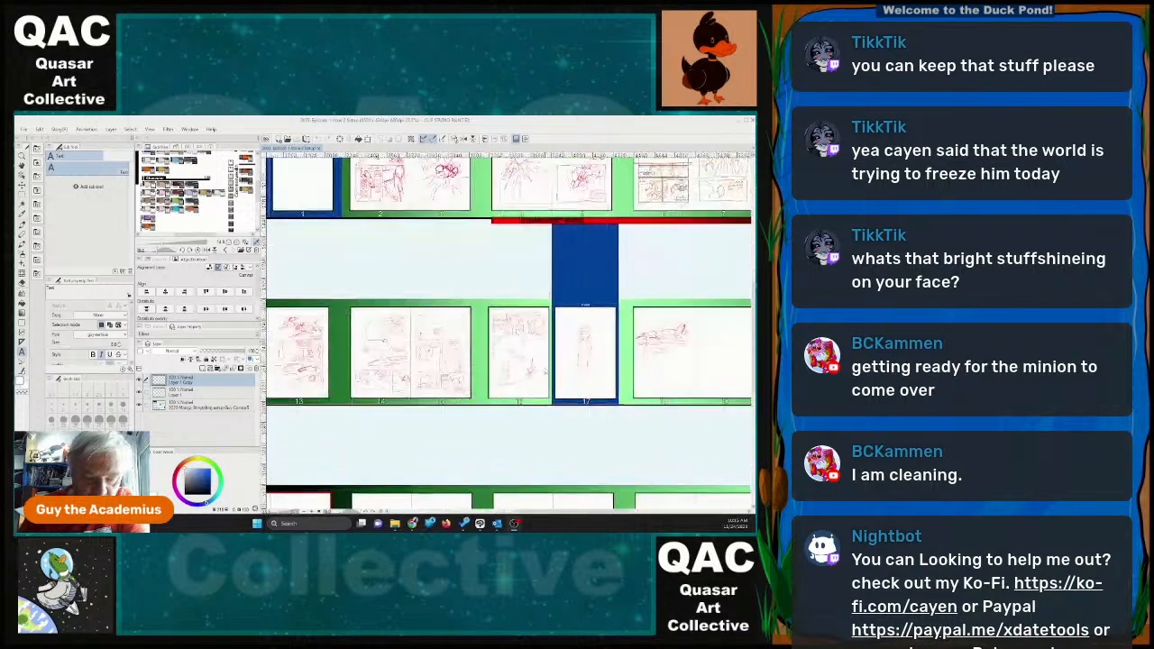
scroll(543, 375, down, 1)
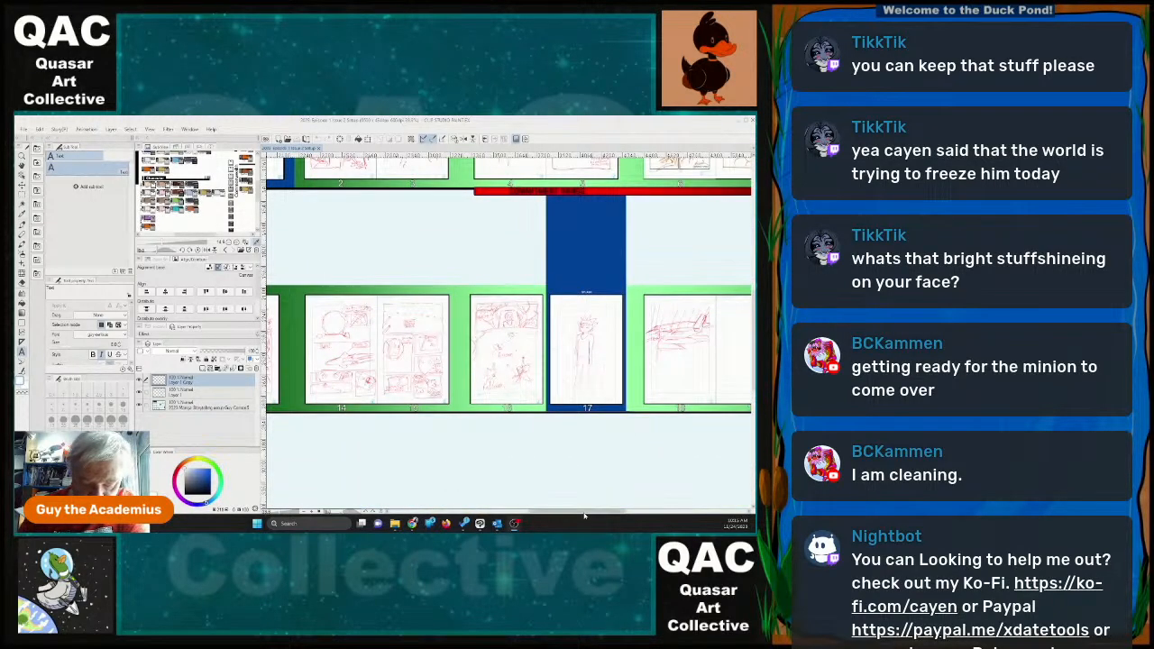
drag(585, 513, 634, 515)
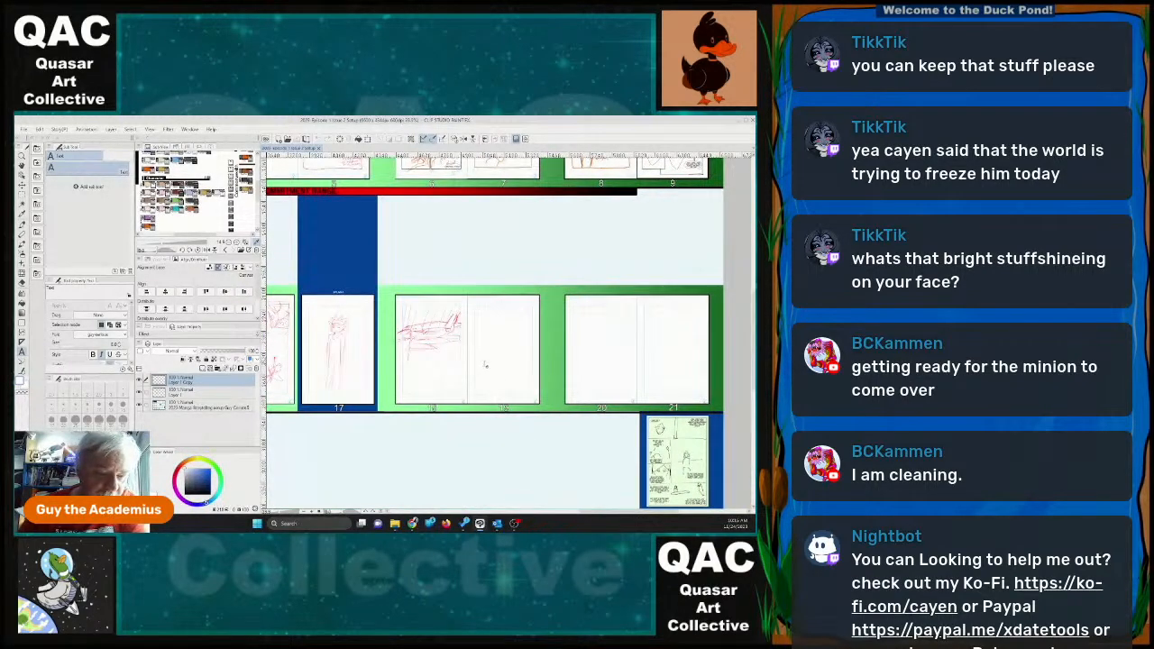
scroll(485, 365, up, 1)
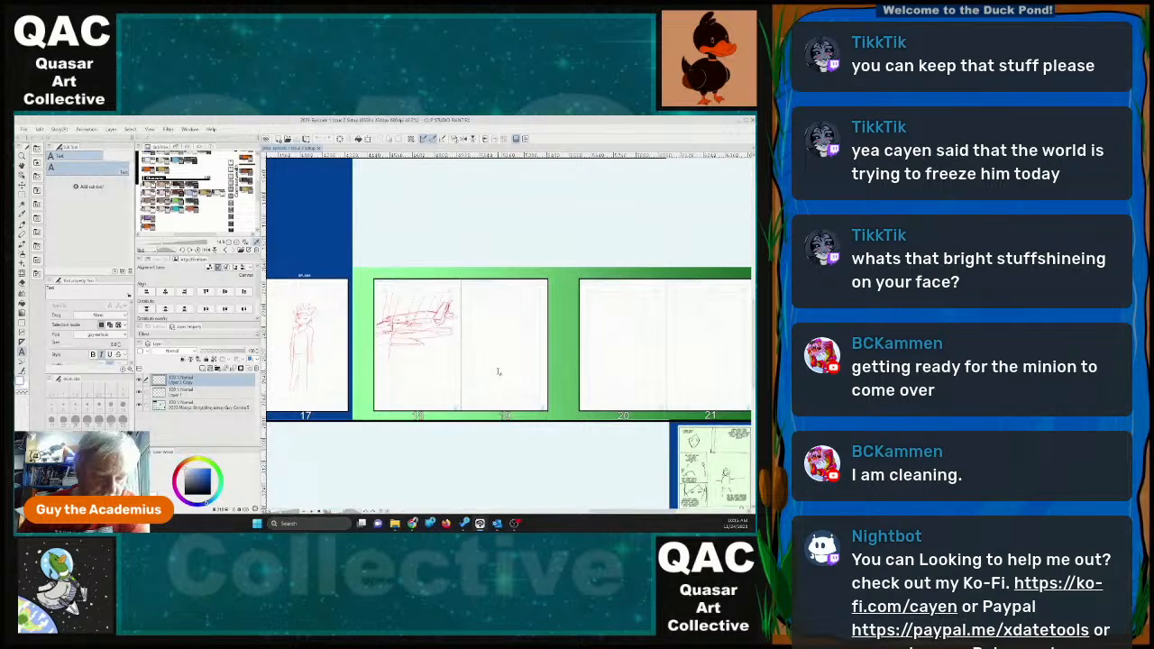
scroll(498, 371, up, 1)
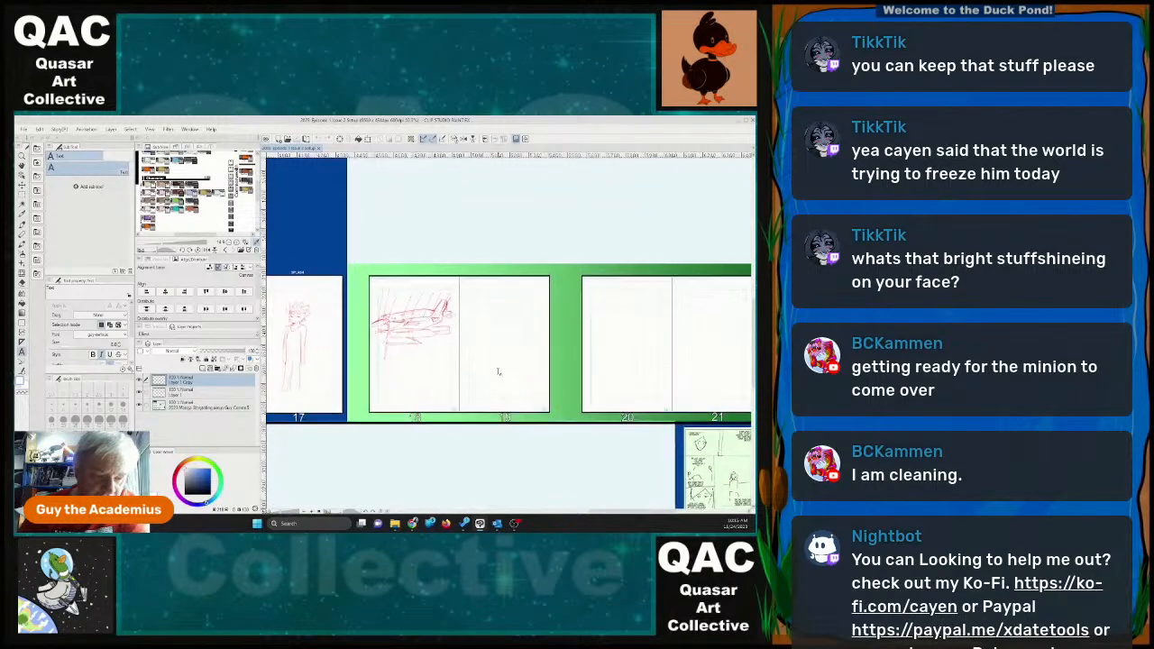
scroll(498, 372, up, 1)
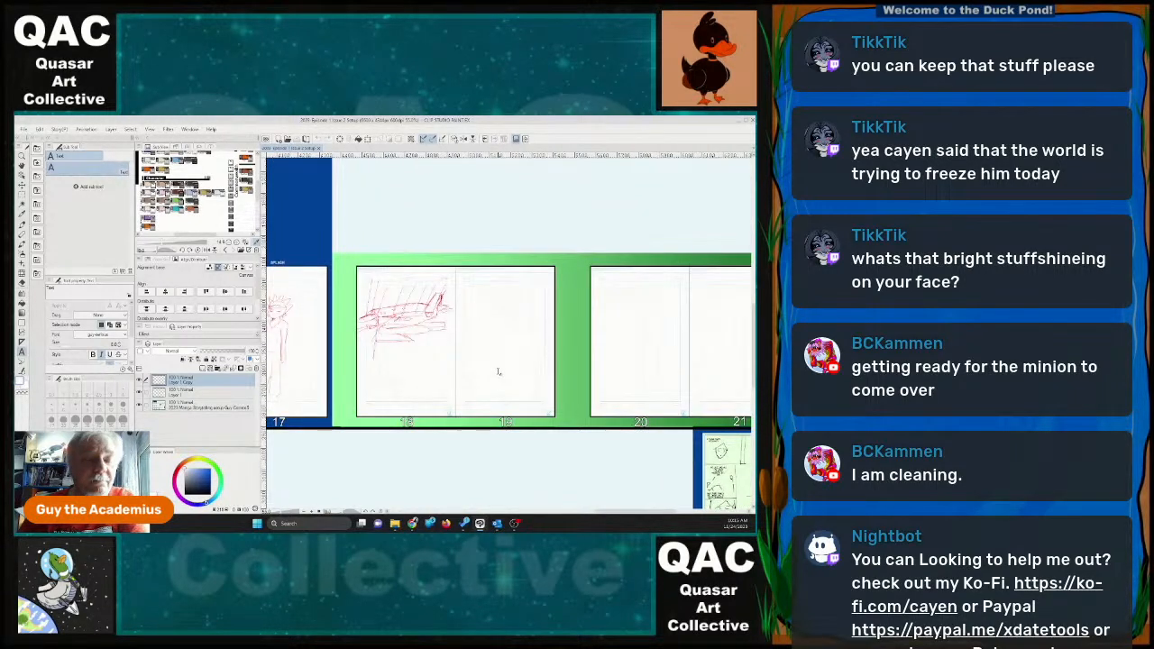
scroll(498, 372, up, 1)
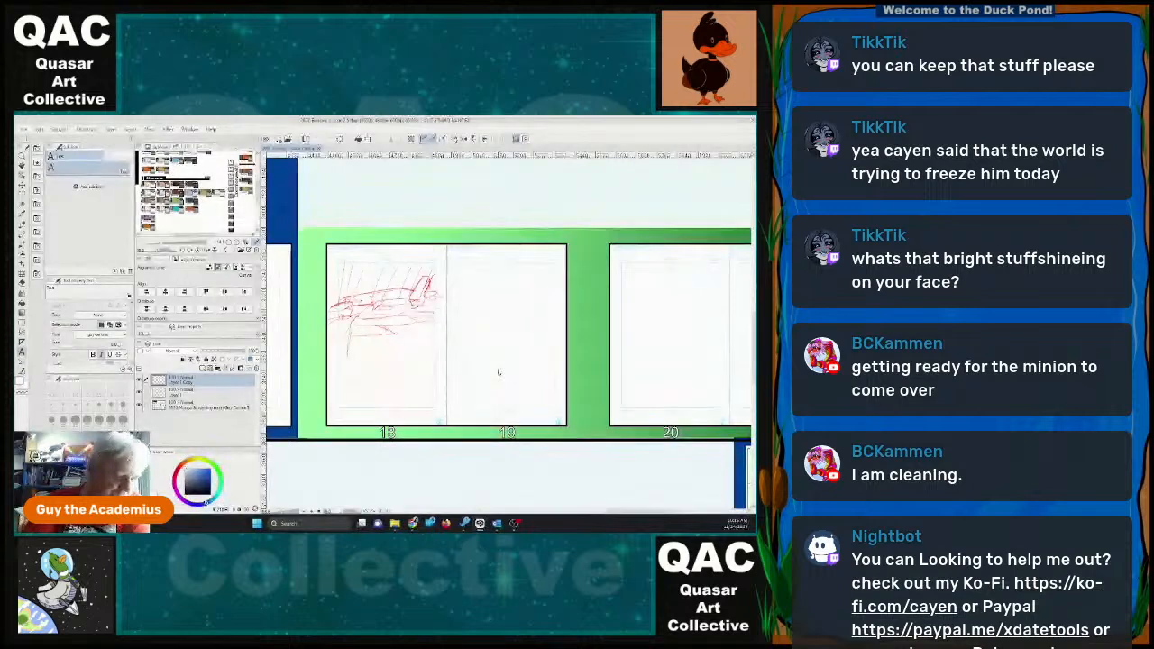
click(181, 463)
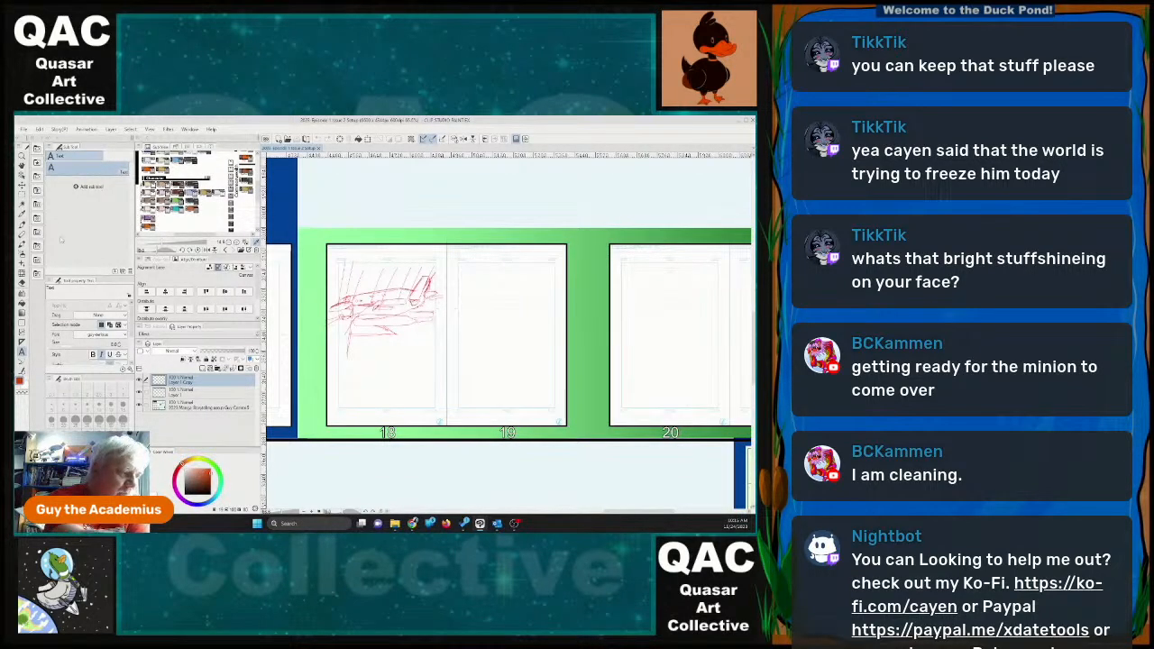
click(23, 225)
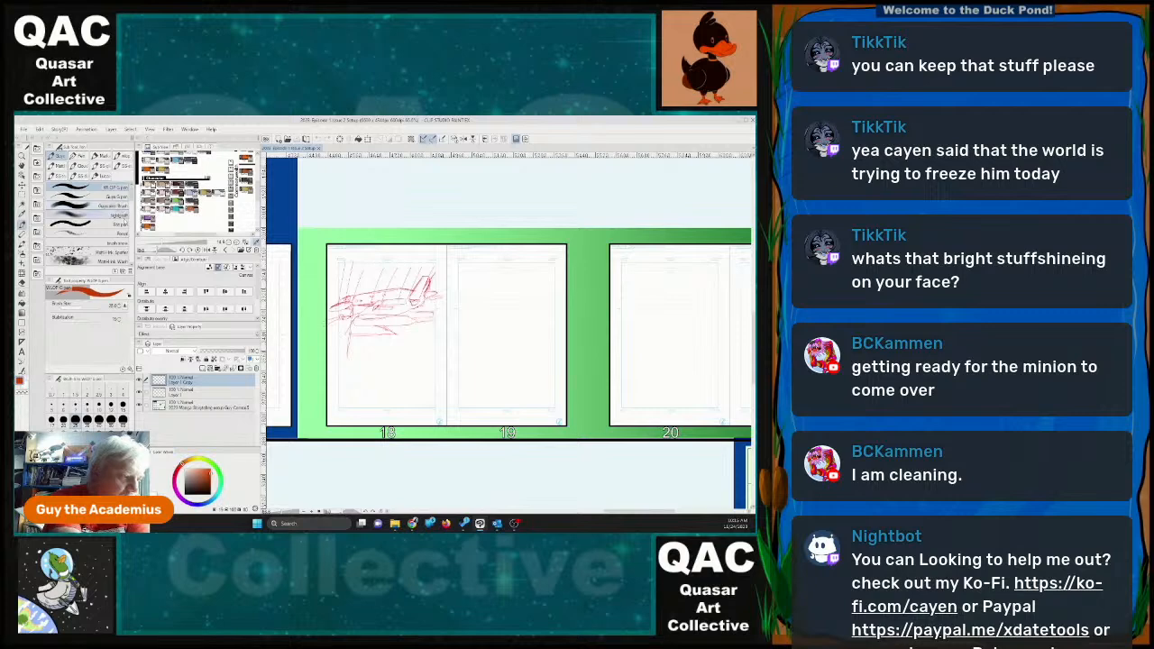
click(127, 225)
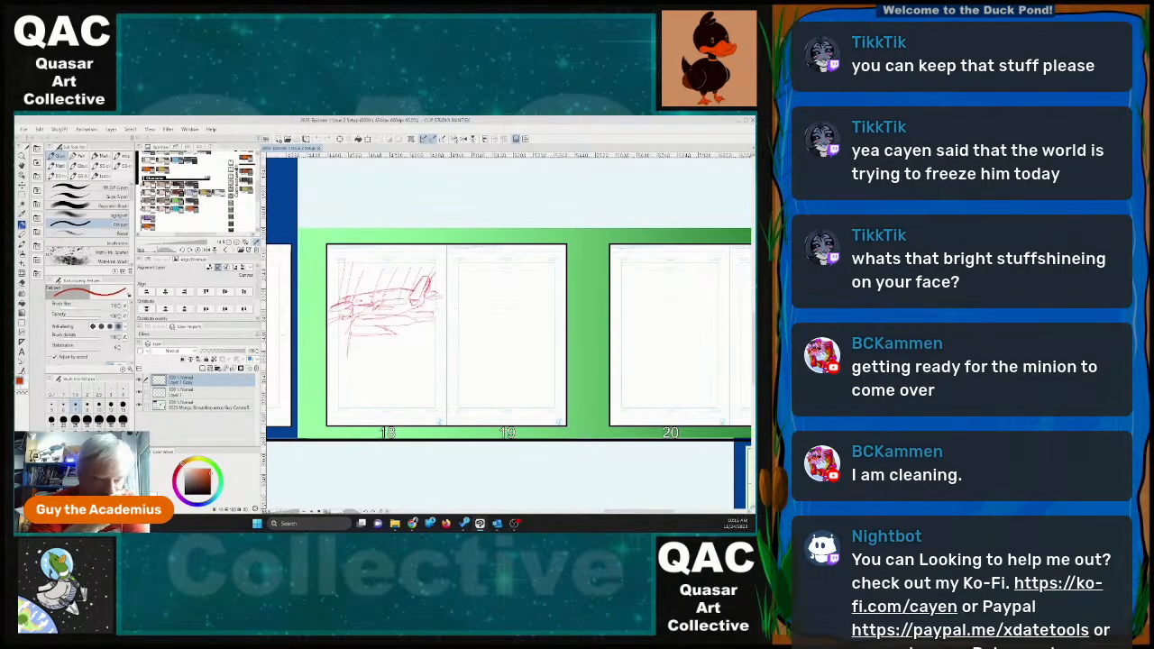
drag(422, 323, 420, 324)
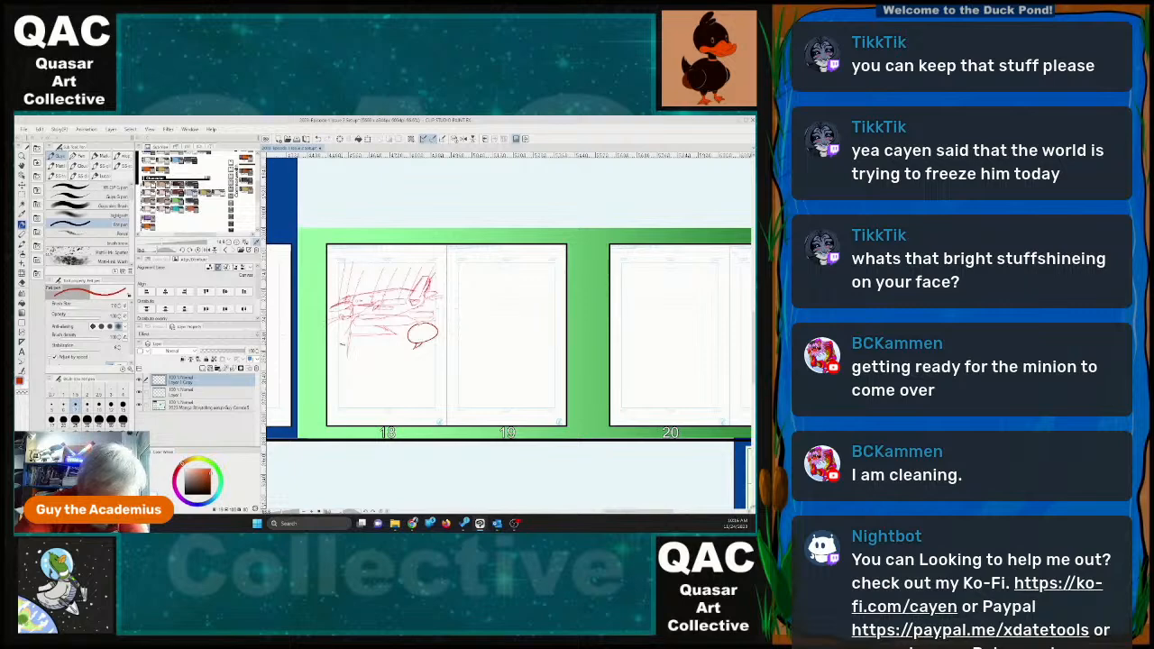
Rule off page 18 below the aircraft, split the lower area with a double vertical divider, and add a round balloon beside it.
drag(340, 345, 416, 346)
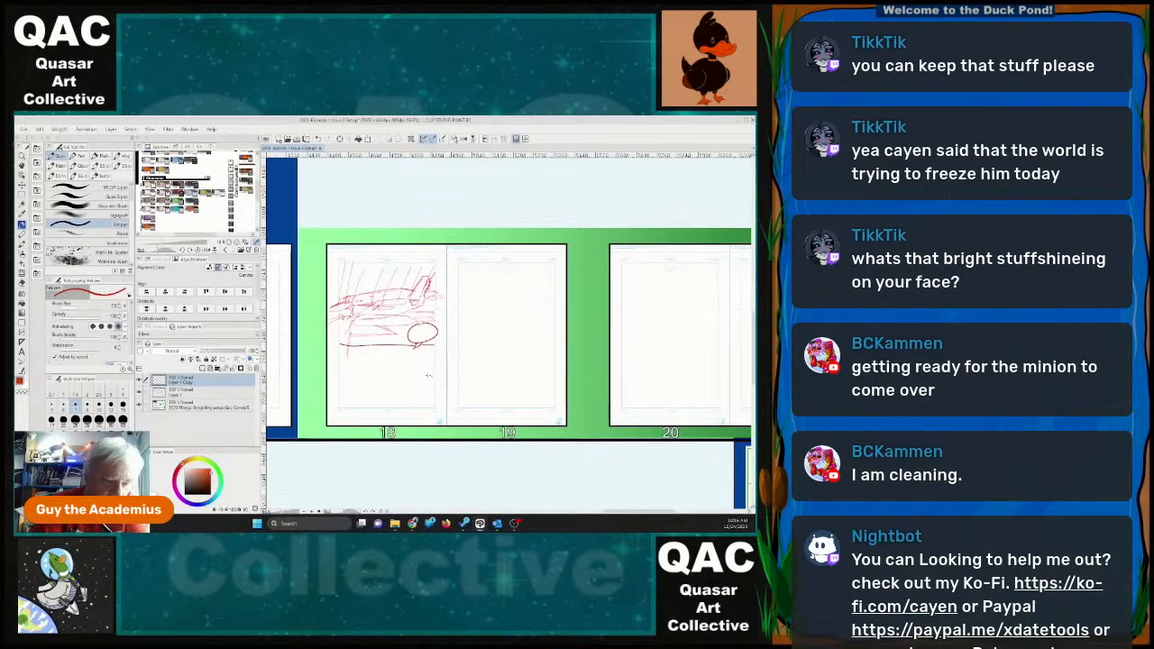
drag(390, 345, 391, 409)
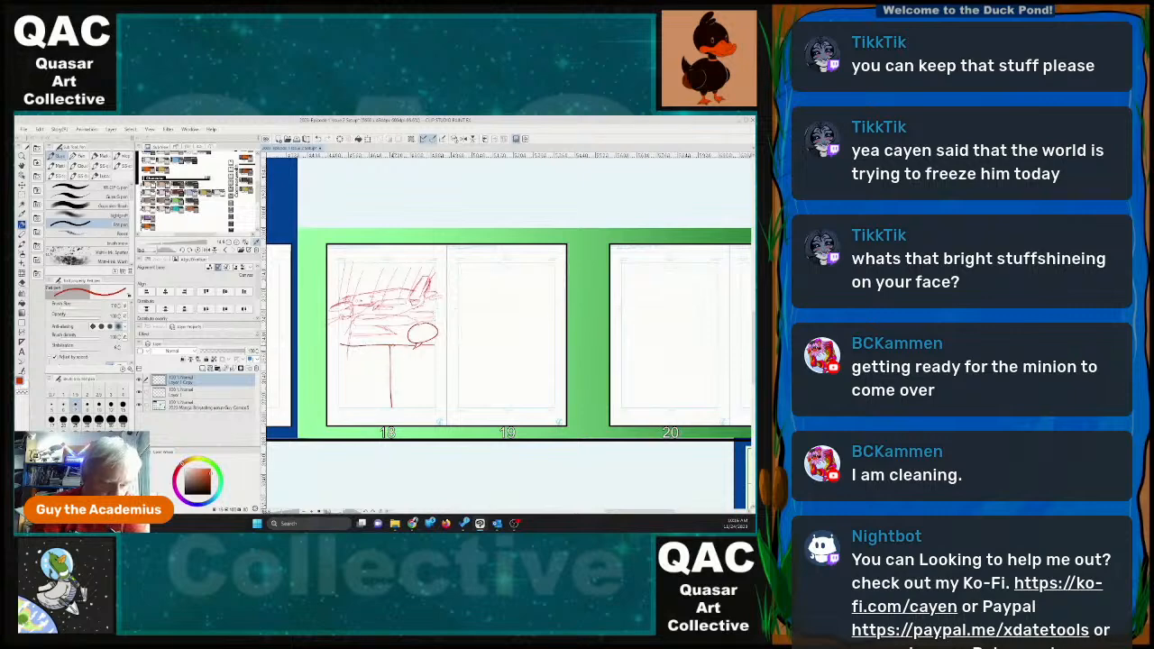
drag(393, 344, 393, 408)
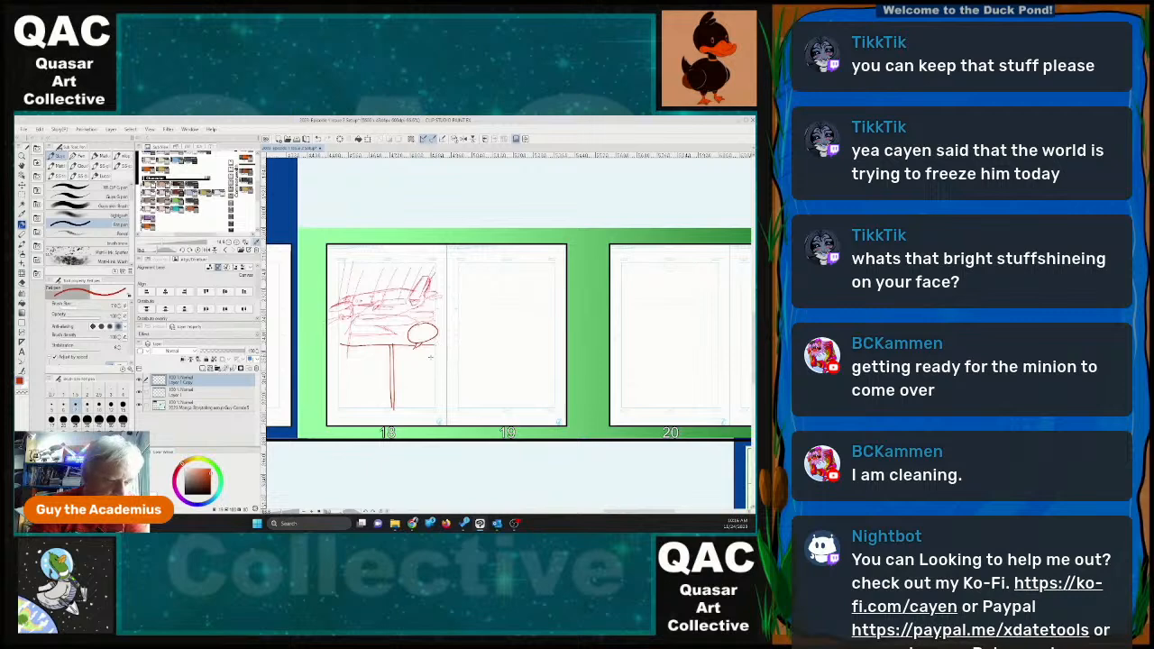
mouse_move(382, 347)
mouse_down()
mouse_move(371, 357)
mouse_move(383, 344)
mouse_up()
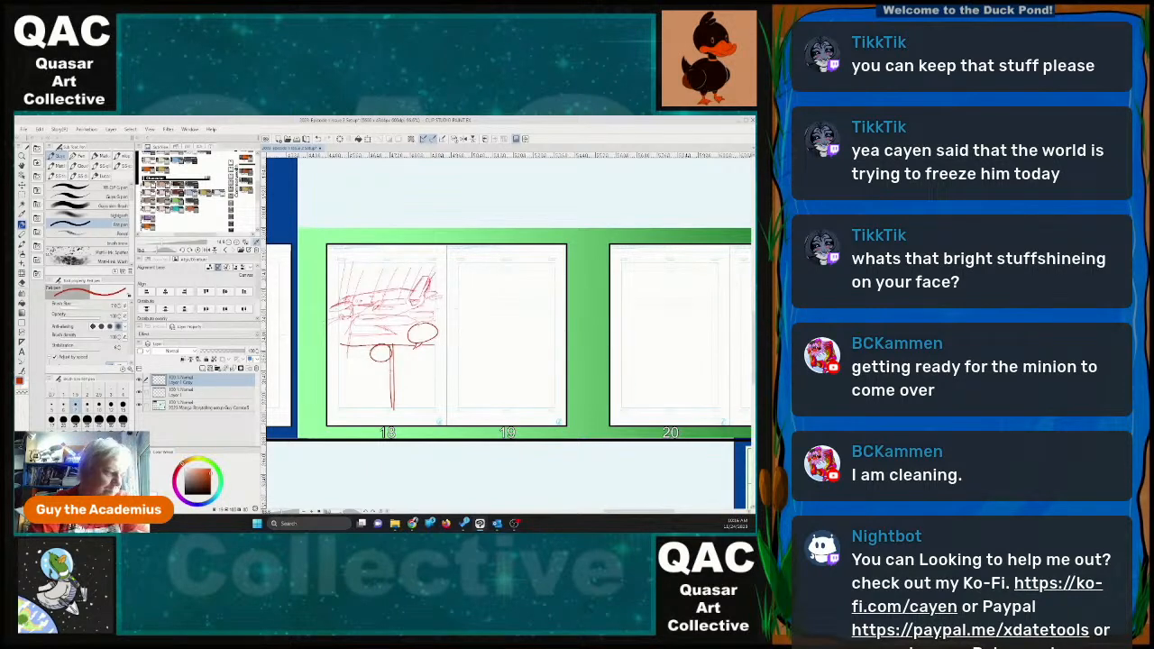
Hand-letter "Just around the corner, Ma'am" inside the speech balloon below the aircraft, using a finer pen size.
key(ctrl+plus)
key(ctrl+plus)
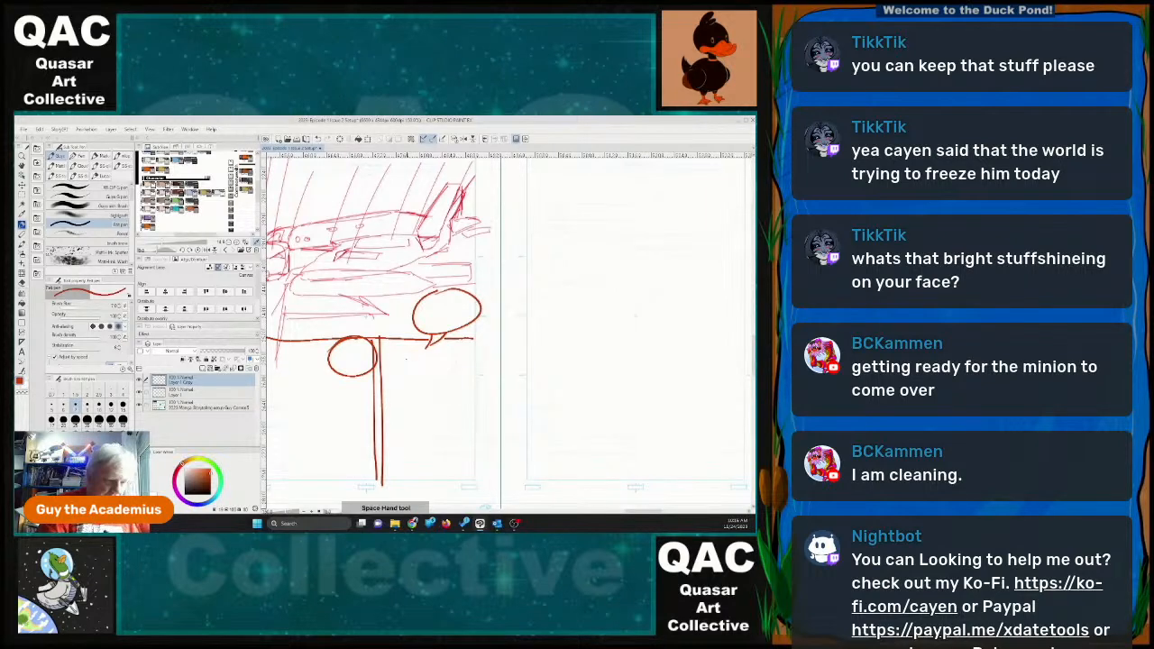
drag(410, 356, 565, 358)
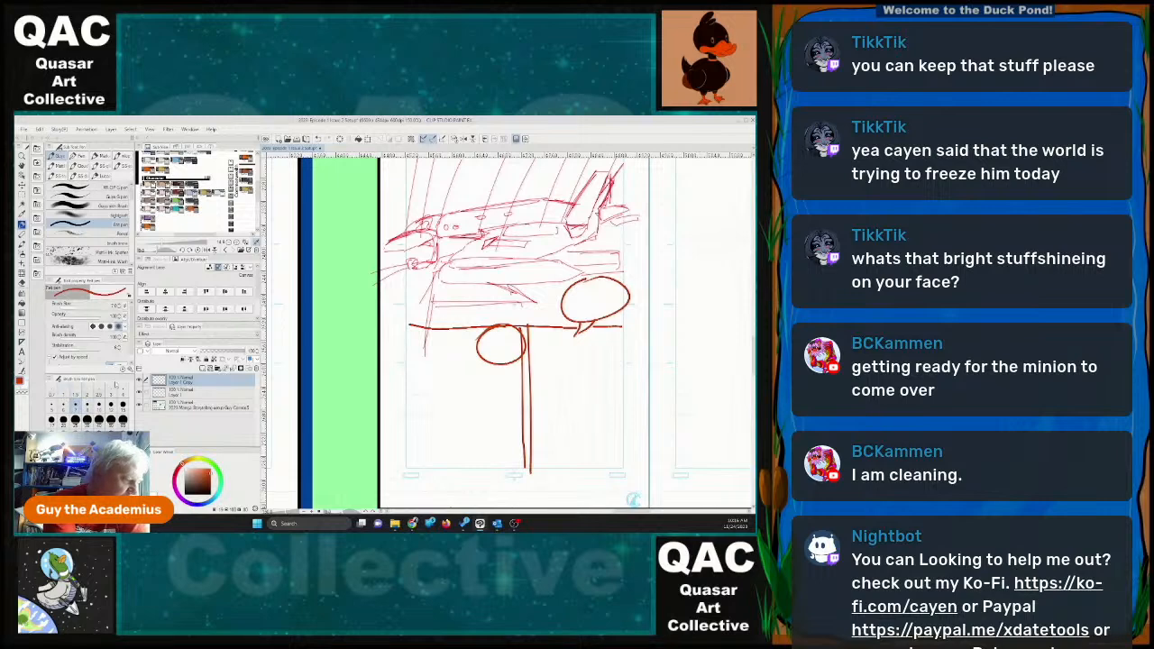
click(120, 388)
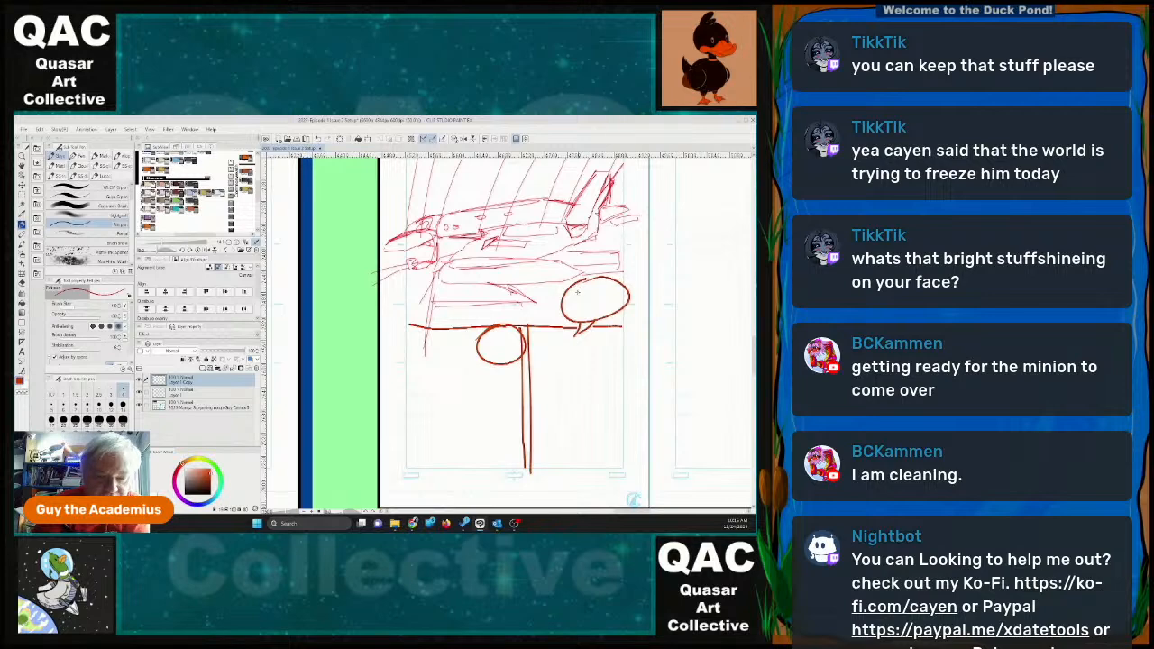
mouse_move(578, 287)
mouse_down()
mouse_move(574, 296)
mouse_move(616, 293)
mouse_move(570, 305)
mouse_move(593, 304)
mouse_up()
drag(591, 296, 607, 302)
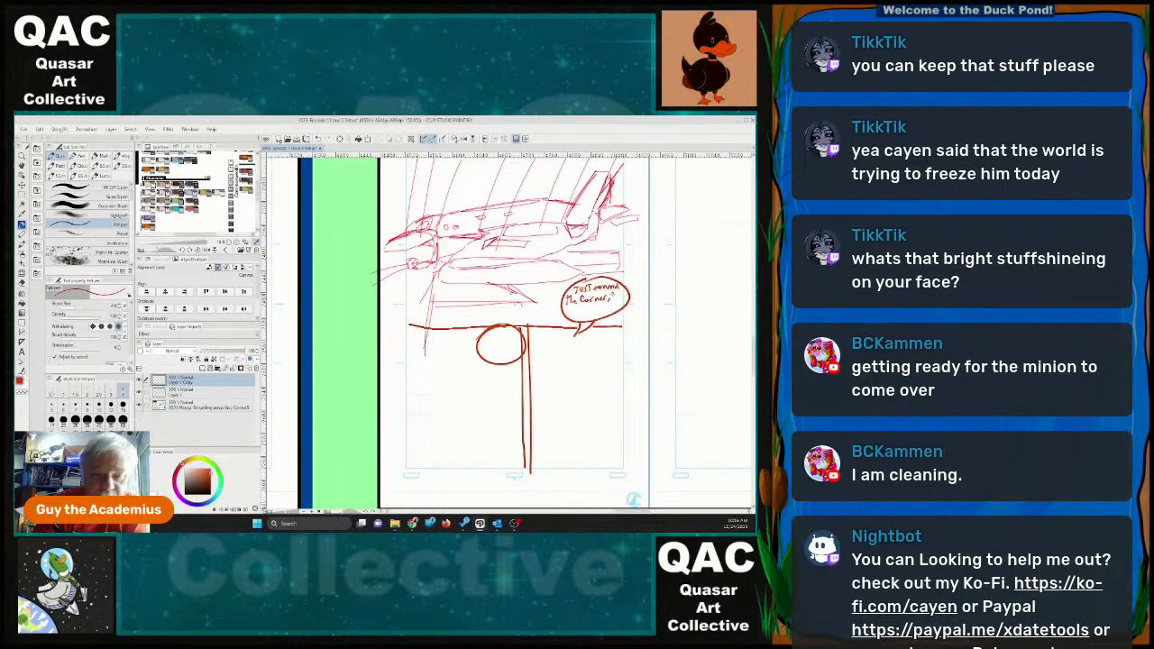
drag(610, 301, 628, 299)
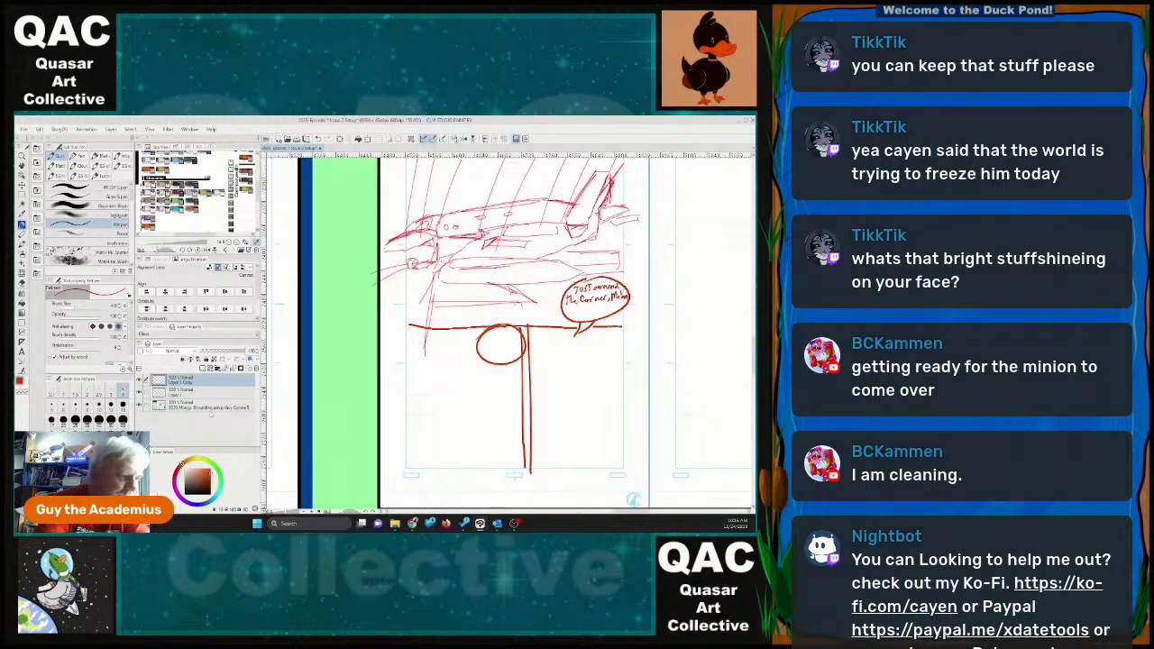
Replace the lettered balloon's tail with connector lines to the round balloon and to a new balloon above the aircraft's nose reading "You'll be staying here".
key(e)
mouse_move(576, 325)
mouse_down()
mouse_move(581, 335)
mouse_move(605, 319)
mouse_up()
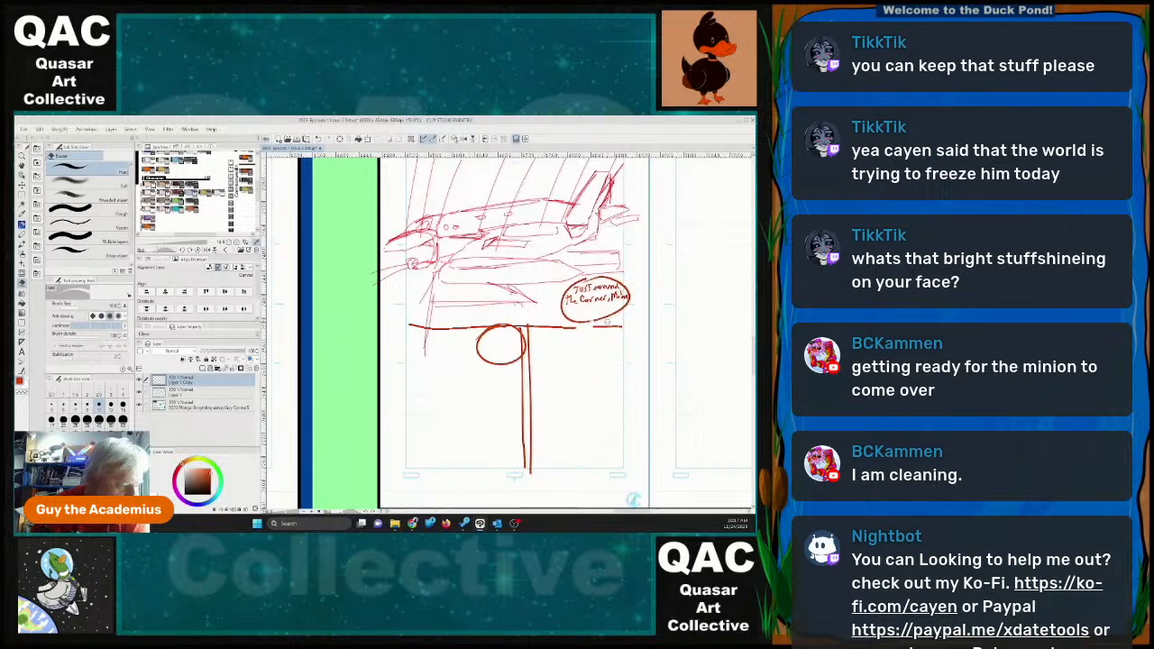
key(p)
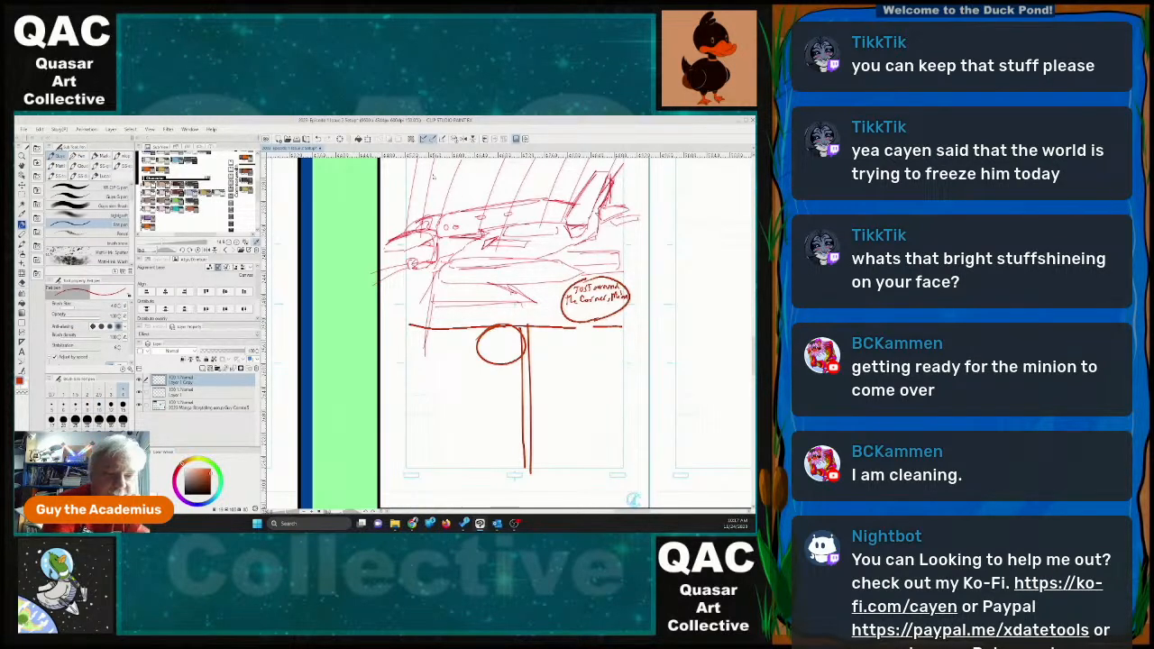
mouse_move(426, 176)
mouse_down()
mouse_move(451, 202)
mouse_move(427, 175)
mouse_move(424, 193)
mouse_move(449, 188)
mouse_move(415, 202)
mouse_move(461, 195)
mouse_move(430, 218)
mouse_up()
mouse_move(573, 286)
mouse_down()
mouse_move(456, 239)
mouse_move(425, 206)
mouse_move(580, 286)
mouse_move(509, 323)
mouse_move(577, 317)
mouse_up()
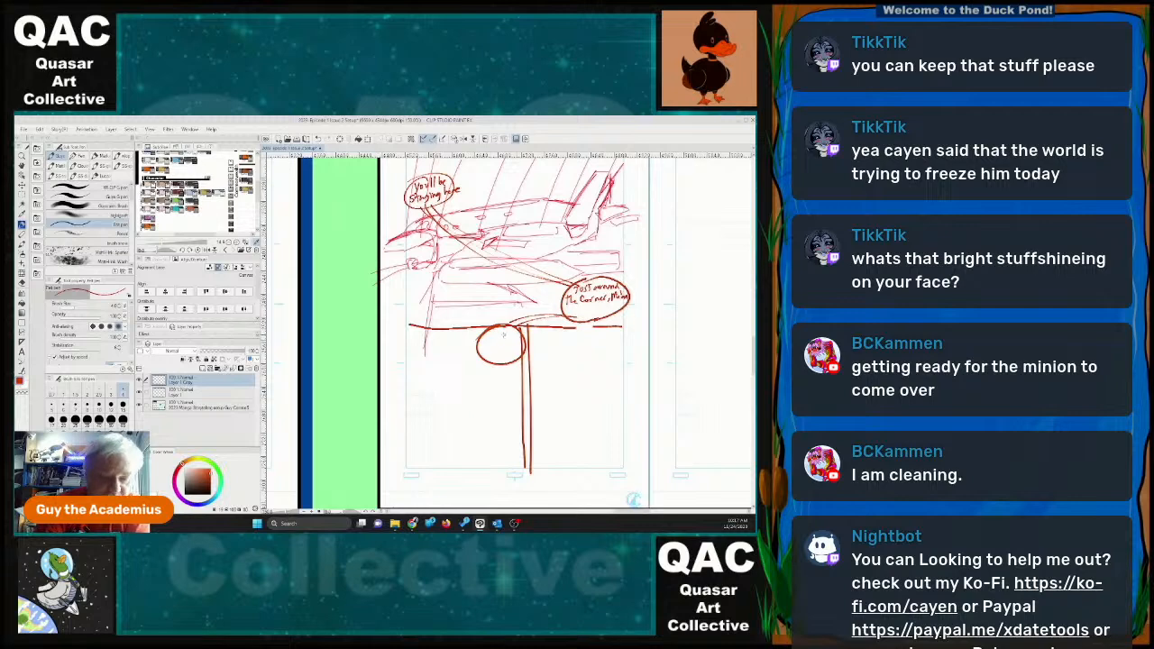
Hand-letter the dialogue about the mess hall and bathrooms in the round balloon and extend its outline around the text.
drag(487, 332, 497, 338)
mouse_move(497, 336)
mouse_down()
mouse_move(518, 337)
mouse_move(486, 351)
mouse_move(522, 349)
mouse_move(493, 359)
mouse_move(527, 357)
mouse_move(489, 373)
mouse_move(521, 369)
mouse_move(495, 381)
mouse_move(525, 388)
mouse_up()
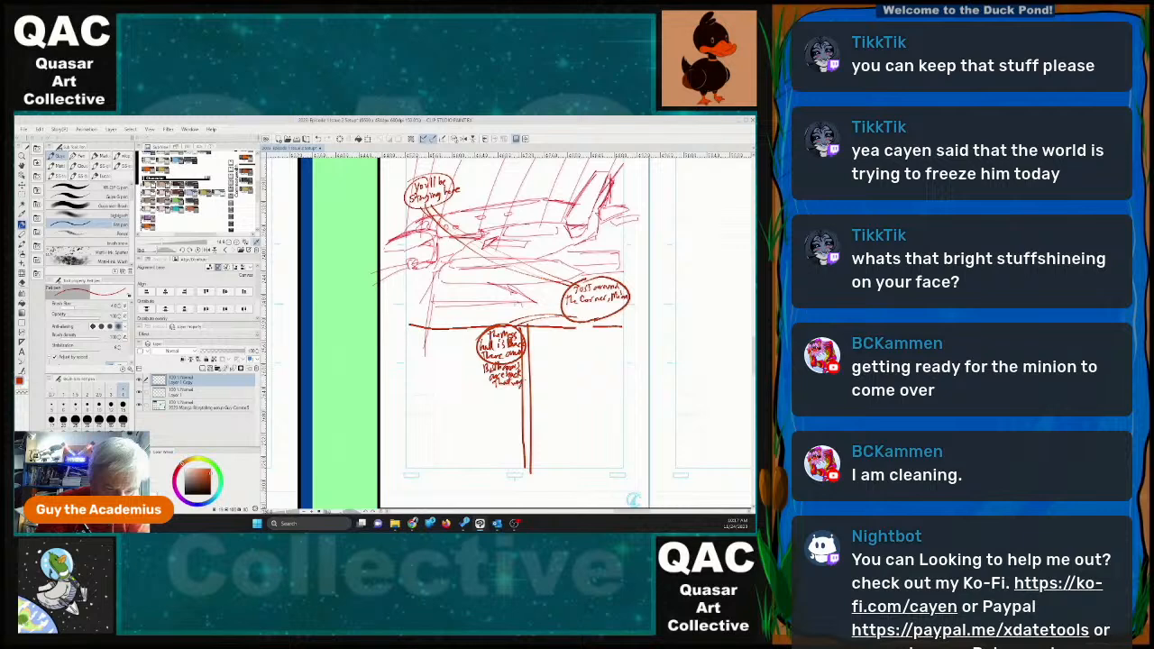
mouse_move(486, 332)
mouse_down()
mouse_move(484, 382)
mouse_move(521, 387)
mouse_move(534, 345)
mouse_up()
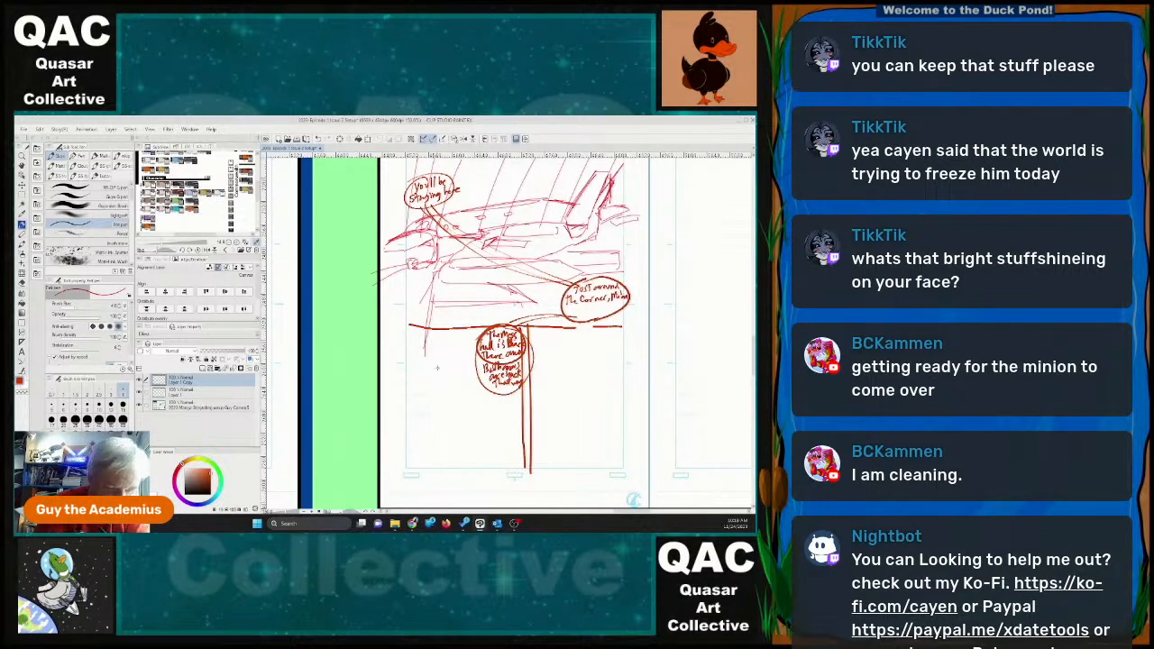
Sketch a slim figure with pointed ears beside the mess hall balloon and link it to the balloon with a tail.
mouse_move(458, 361)
mouse_down()
mouse_move(456, 388)
mouse_move(468, 362)
mouse_move(474, 377)
mouse_move(465, 391)
mouse_up()
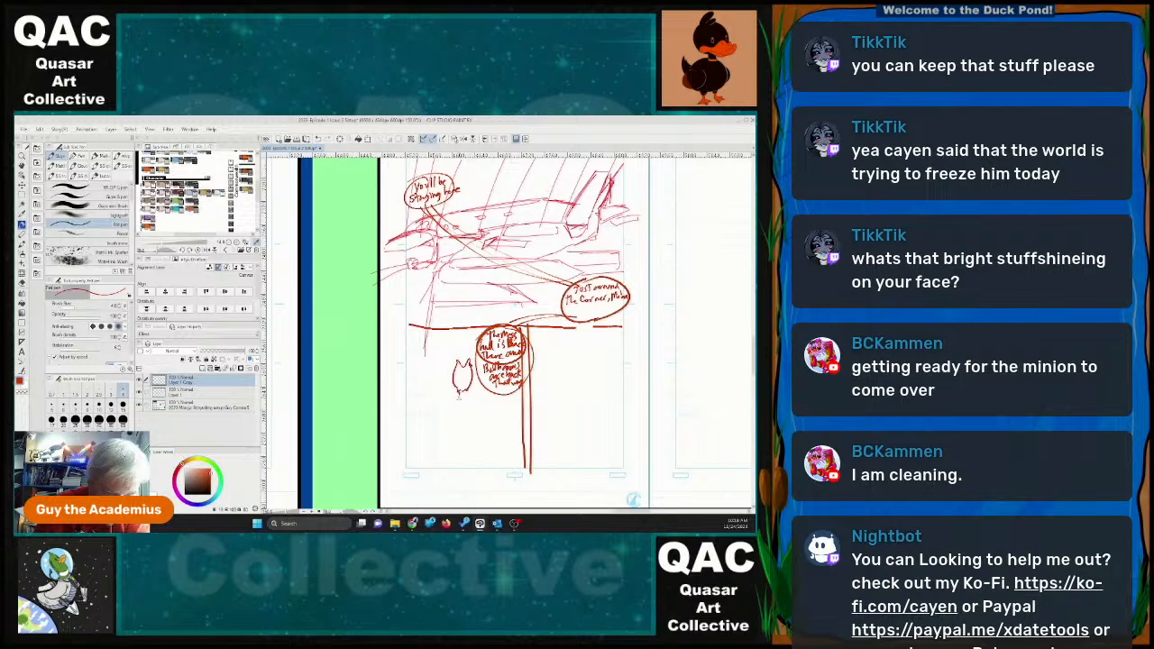
drag(458, 397, 461, 445)
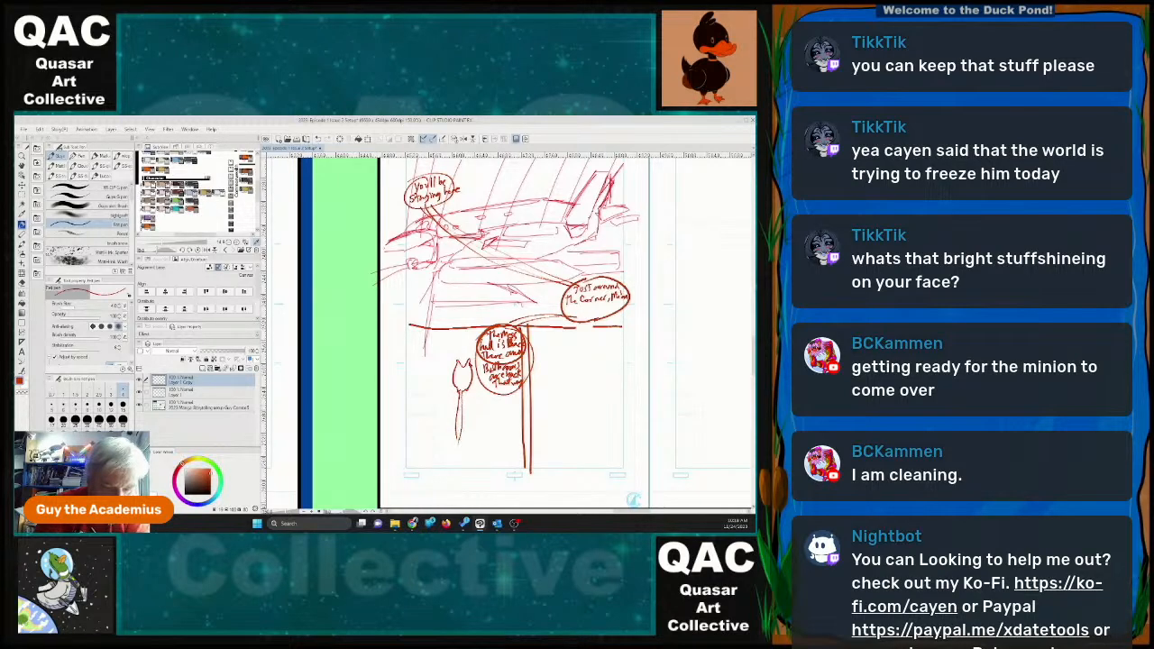
mouse_move(466, 391)
mouse_down()
mouse_move(478, 412)
mouse_move(488, 397)
mouse_move(468, 418)
mouse_move(465, 462)
mouse_move(455, 458)
mouse_up()
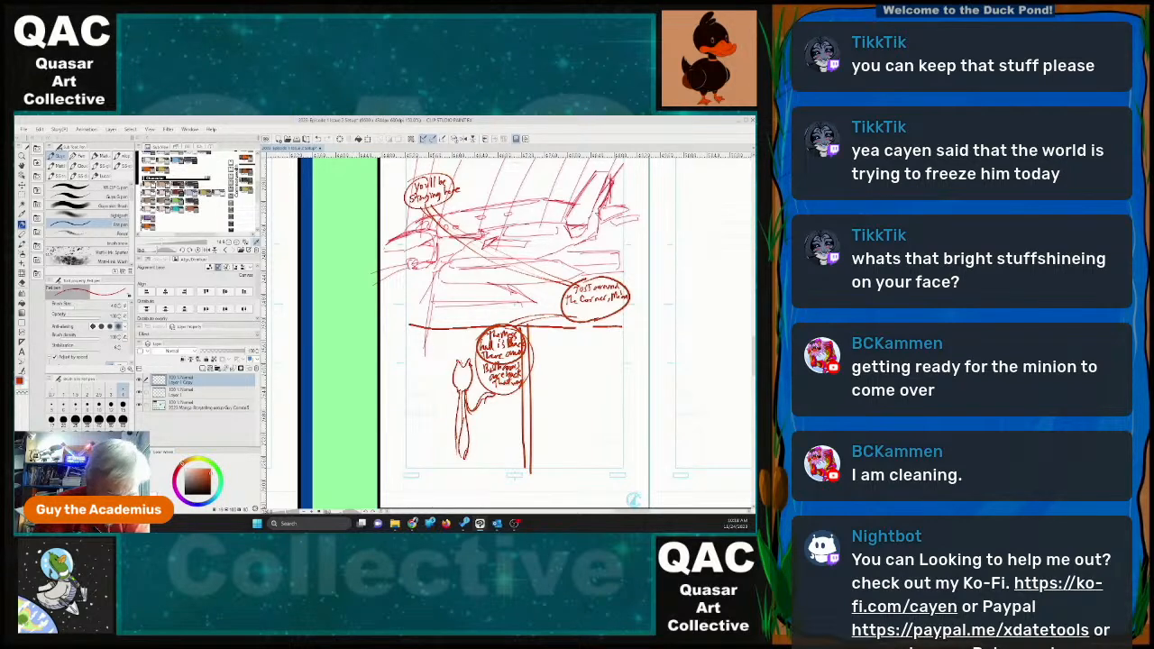
mouse_move(458, 361)
mouse_down()
mouse_move(466, 348)
mouse_move(462, 386)
mouse_up()
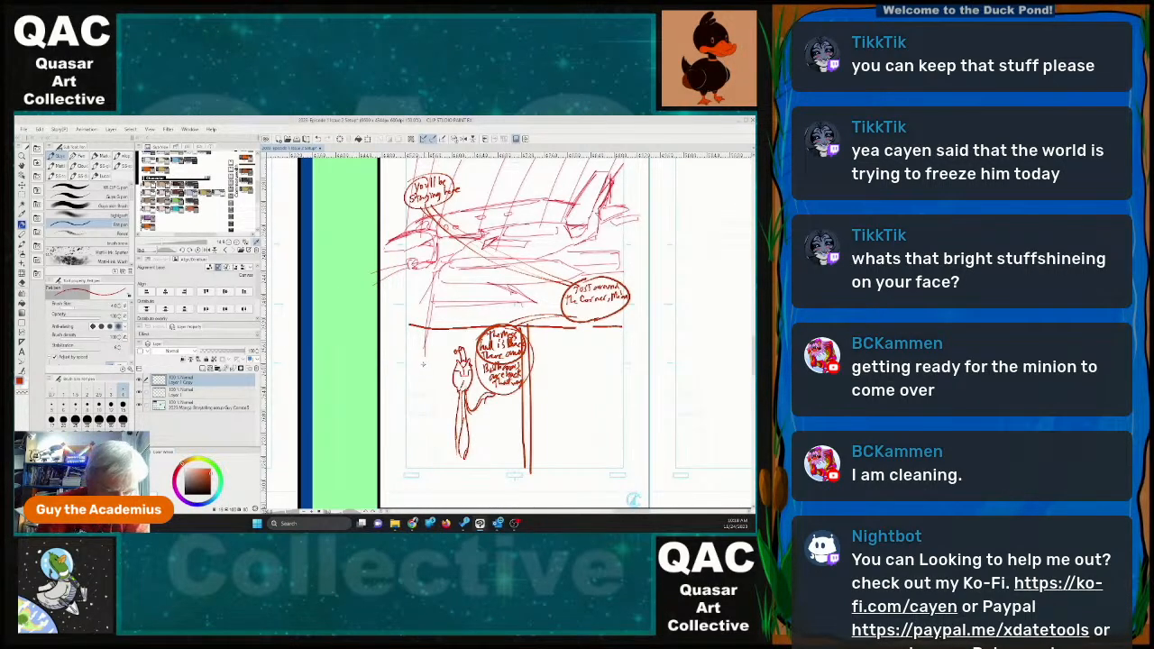
Sketch a second, round-headed figure with an arm across the body beside the slim figure in the lower panel.
mouse_move(423, 364)
mouse_down()
mouse_move(442, 379)
mouse_move(425, 357)
mouse_move(439, 394)
mouse_up()
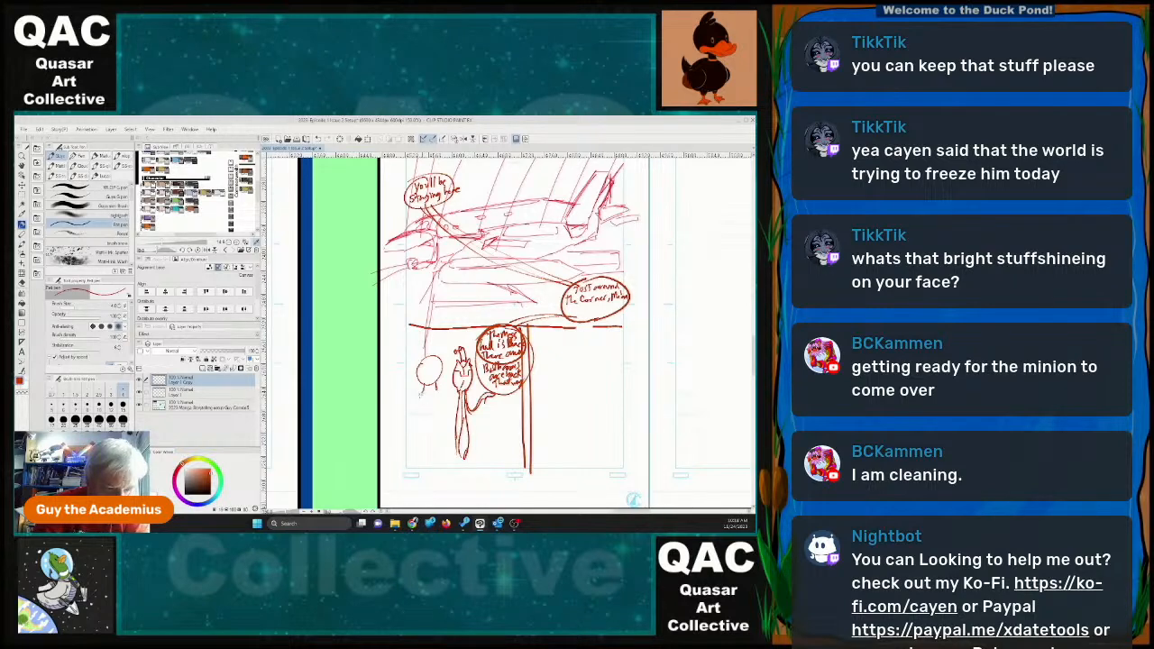
mouse_move(419, 395)
mouse_down()
mouse_move(412, 422)
mouse_move(410, 402)
mouse_move(416, 432)
mouse_move(412, 414)
mouse_move(438, 422)
mouse_move(433, 411)
mouse_move(413, 414)
mouse_move(405, 441)
mouse_up()
mouse_move(405, 441)
mouse_down()
mouse_move(431, 438)
mouse_move(421, 417)
mouse_move(443, 405)
mouse_move(435, 427)
mouse_move(446, 393)
mouse_move(448, 428)
mouse_up()
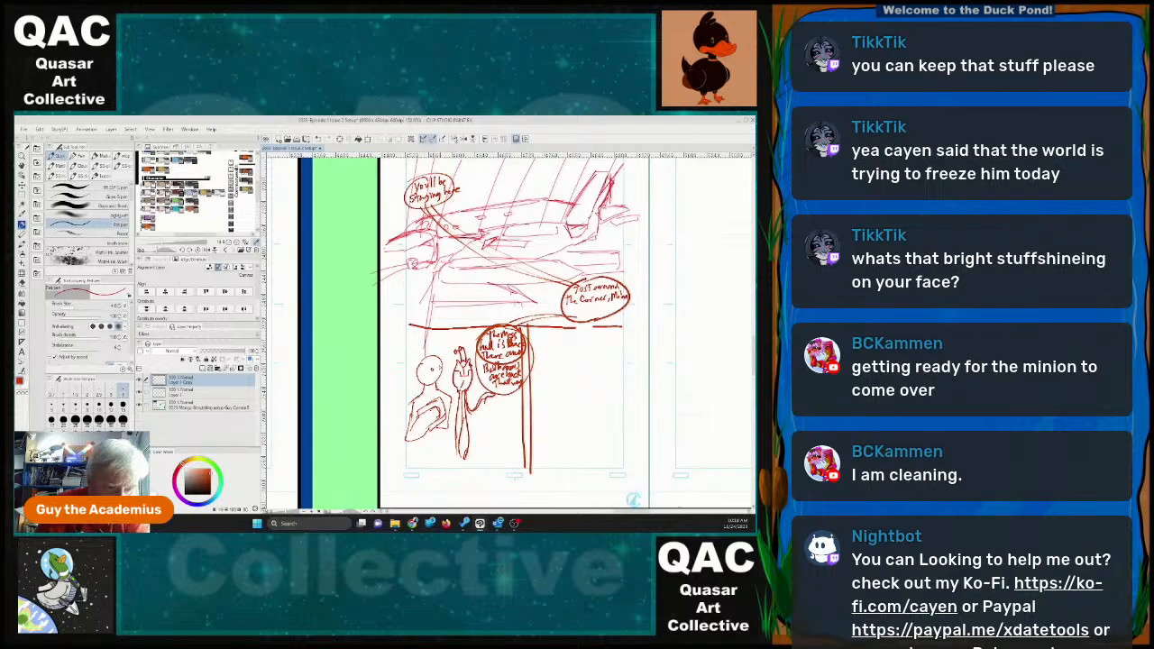
mouse_move(440, 429)
mouse_down()
mouse_move(439, 466)
mouse_move(414, 464)
mouse_up()
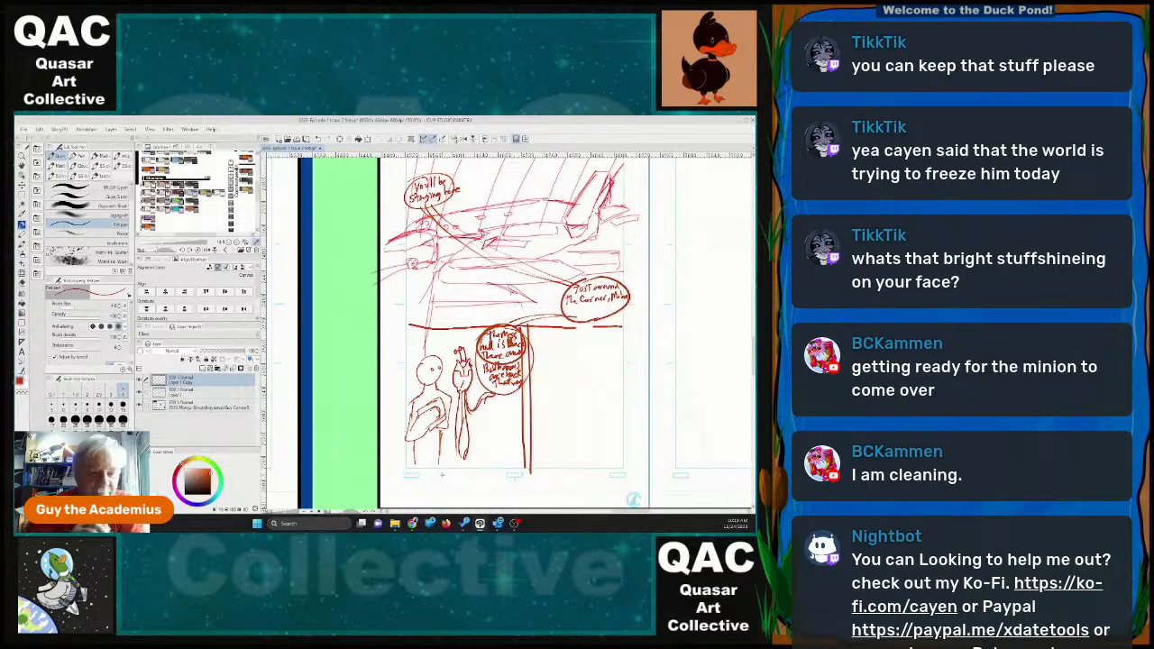
Erase the old circle outline crossing the mess hall balloon's lettering and touch up the text with the pen.
key(e)
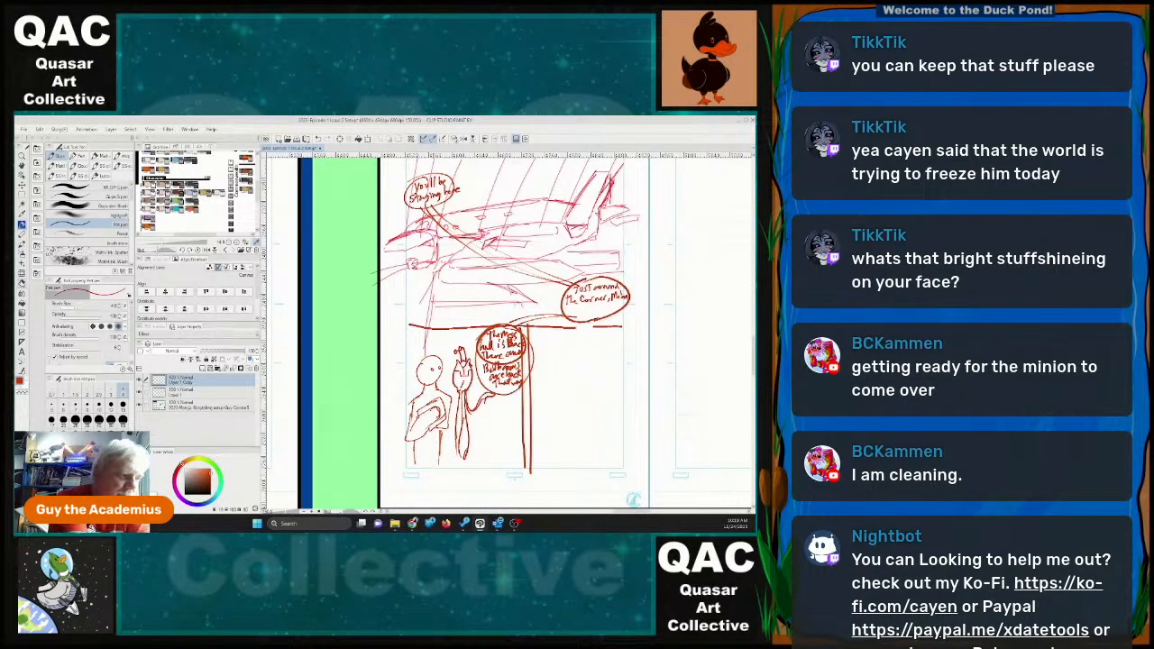
mouse_move(479, 351)
mouse_down()
mouse_move(519, 361)
mouse_move(523, 338)
mouse_move(525, 375)
mouse_move(523, 348)
mouse_up()
key(p)
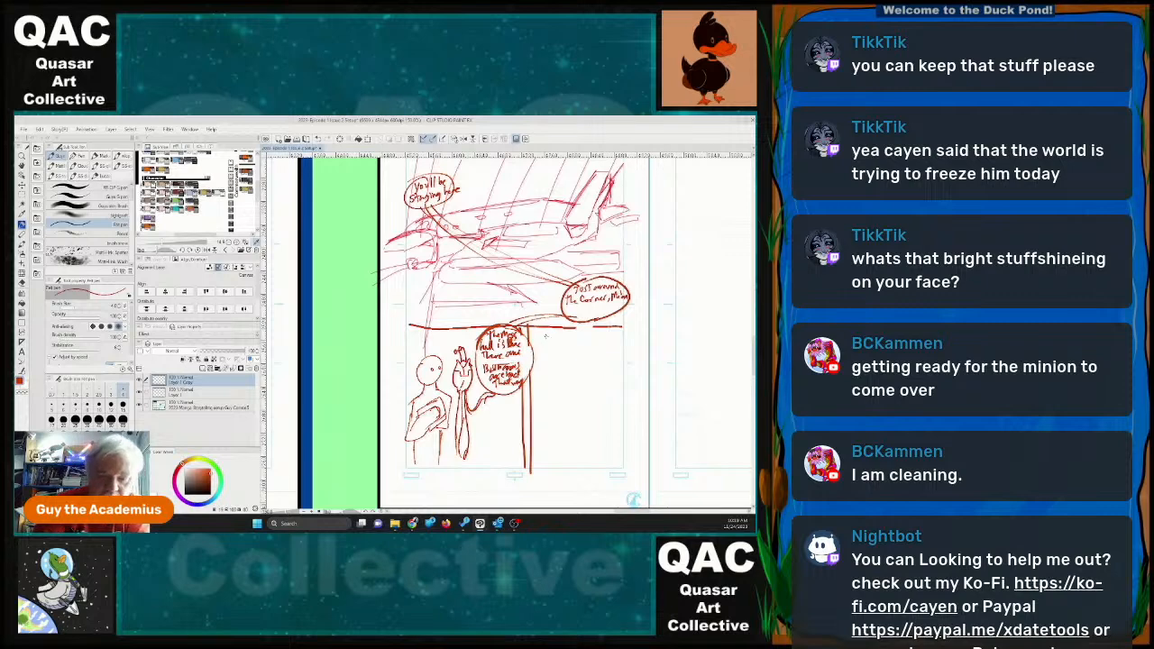
Hand-letter "The Escape Pod station is just behind this panel" in the empty lower panel beside the mess hall balloon.
mouse_move(540, 335)
mouse_down()
mouse_move(597, 335)
mouse_move(543, 352)
mouse_move(562, 345)
mouse_up()
mouse_move(559, 350)
mouse_down()
mouse_move(566, 335)
mouse_move(598, 333)
mouse_up()
key(e)
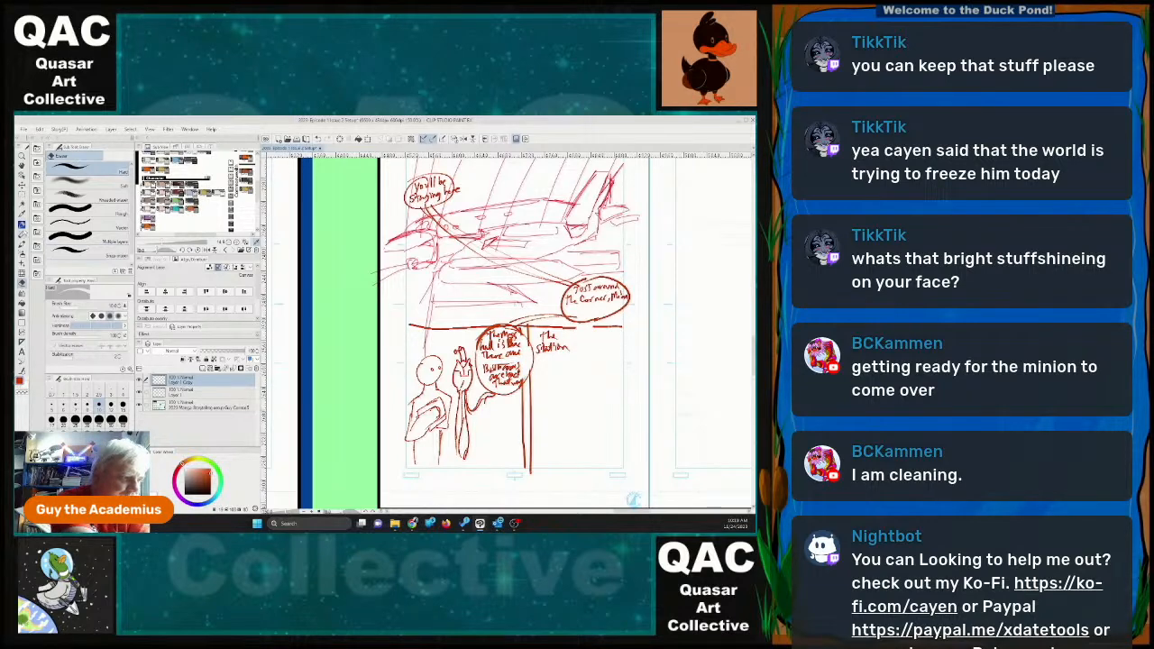
key(p)
drag(560, 333, 588, 336)
drag(592, 335, 598, 340)
mouse_move(599, 330)
mouse_down()
mouse_move(543, 365)
mouse_move(581, 358)
mouse_up()
drag(581, 351, 593, 358)
drag(596, 353, 598, 359)
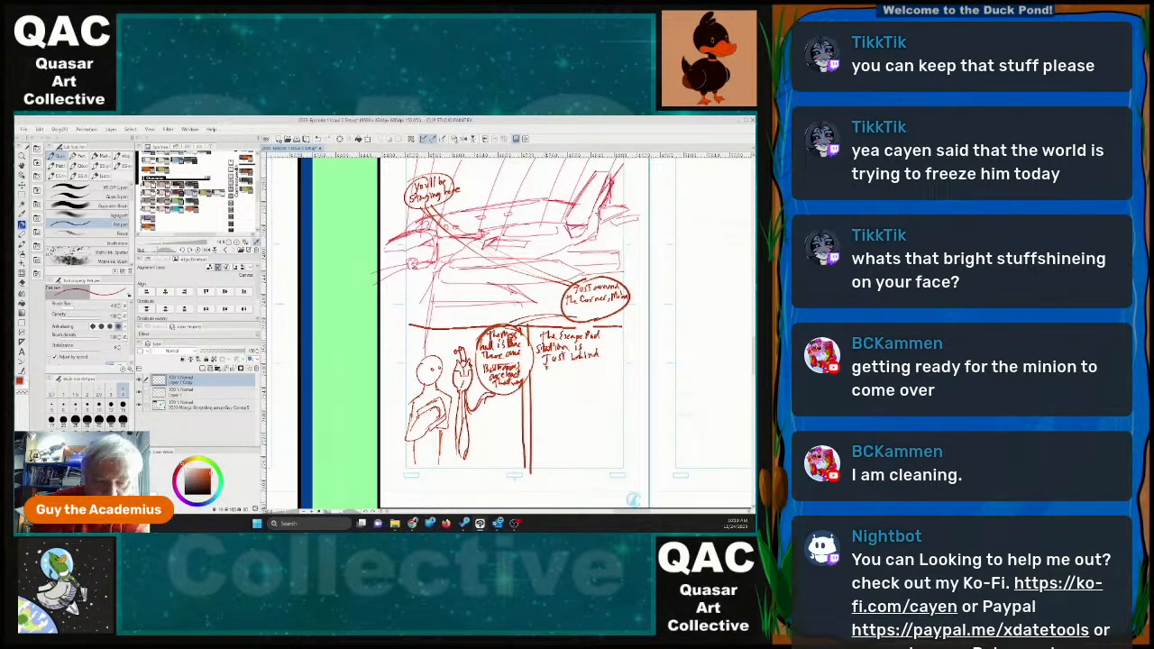
mouse_move(546, 364)
mouse_down()
mouse_move(546, 376)
mouse_move(552, 363)
mouse_up()
mouse_move(551, 364)
mouse_down()
mouse_move(570, 377)
mouse_move(599, 361)
mouse_up()
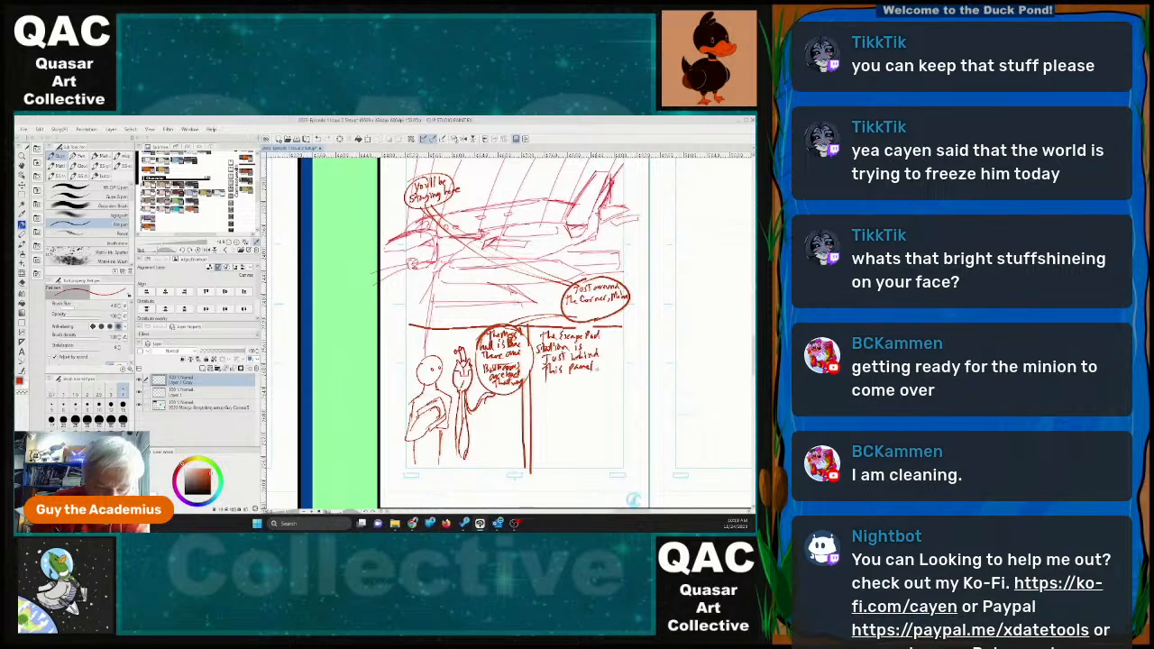
Outline the escape pod dialogue as a balloon, add a small "any questions?" balloon beneath it, and sketch a figure with a raised arm beside them.
mouse_move(544, 328)
mouse_down()
mouse_move(533, 351)
mouse_move(566, 388)
mouse_move(608, 348)
mouse_move(570, 325)
mouse_up()
mouse_move(536, 413)
mouse_down()
mouse_move(555, 417)
mouse_move(539, 430)
mouse_move(570, 428)
mouse_move(532, 420)
mouse_move(579, 404)
mouse_move(581, 467)
mouse_move(597, 391)
mouse_move(608, 429)
mouse_move(622, 387)
mouse_move(627, 417)
mouse_move(605, 381)
mouse_move(616, 363)
mouse_move(600, 401)
mouse_up()
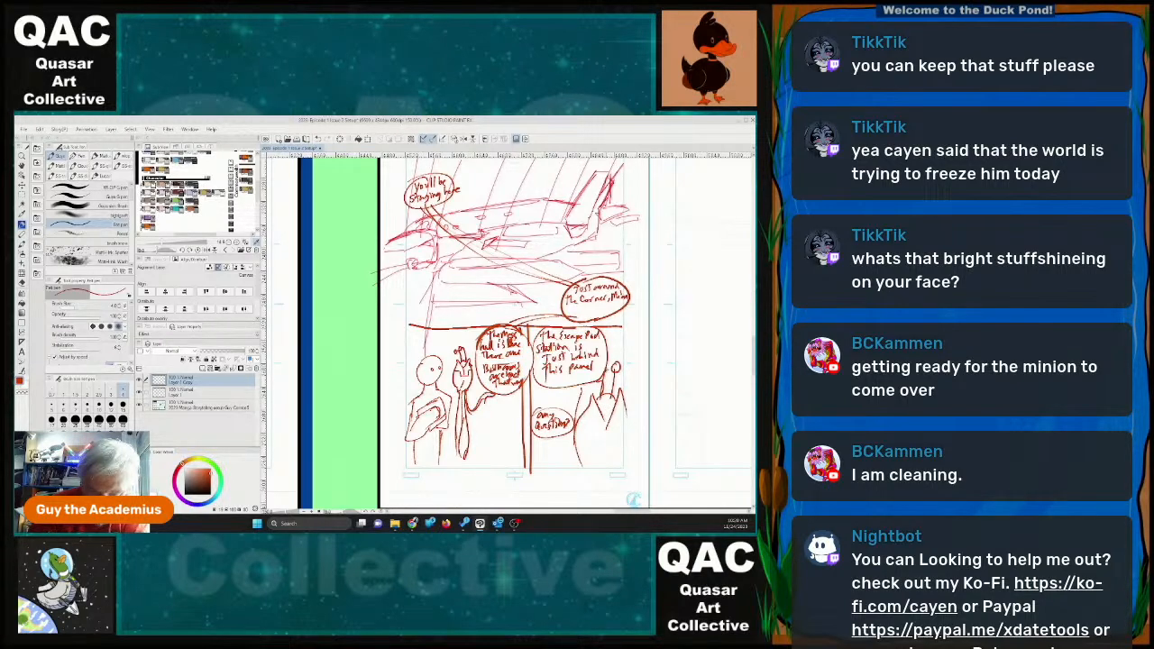
drag(612, 362, 603, 374)
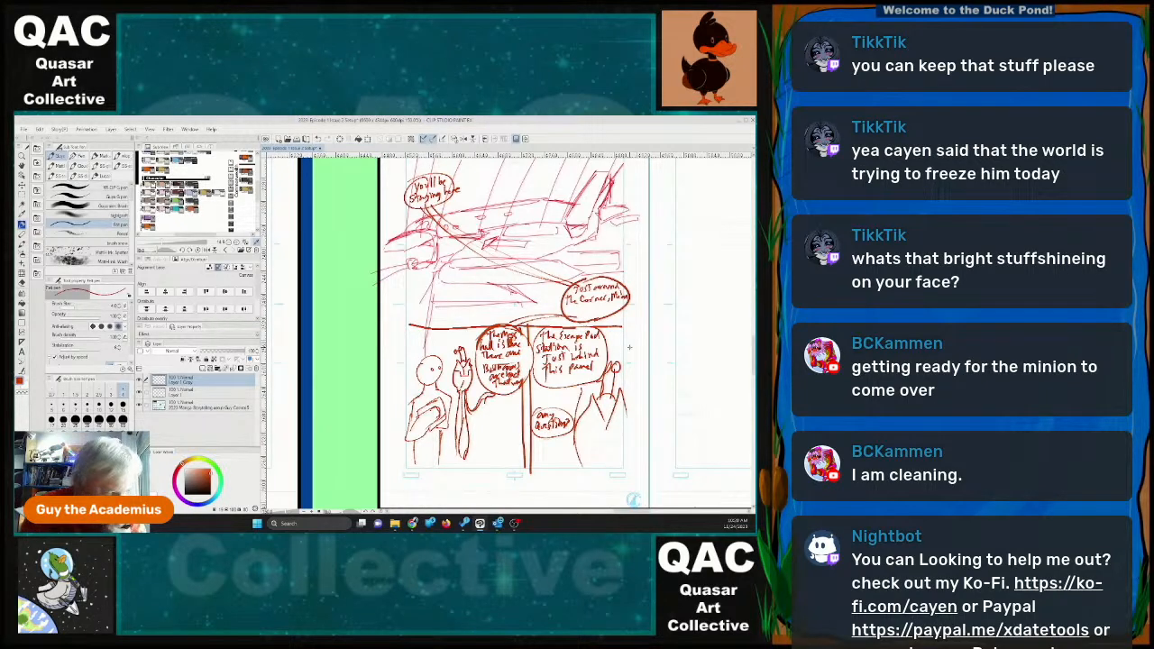
drag(575, 435, 616, 455)
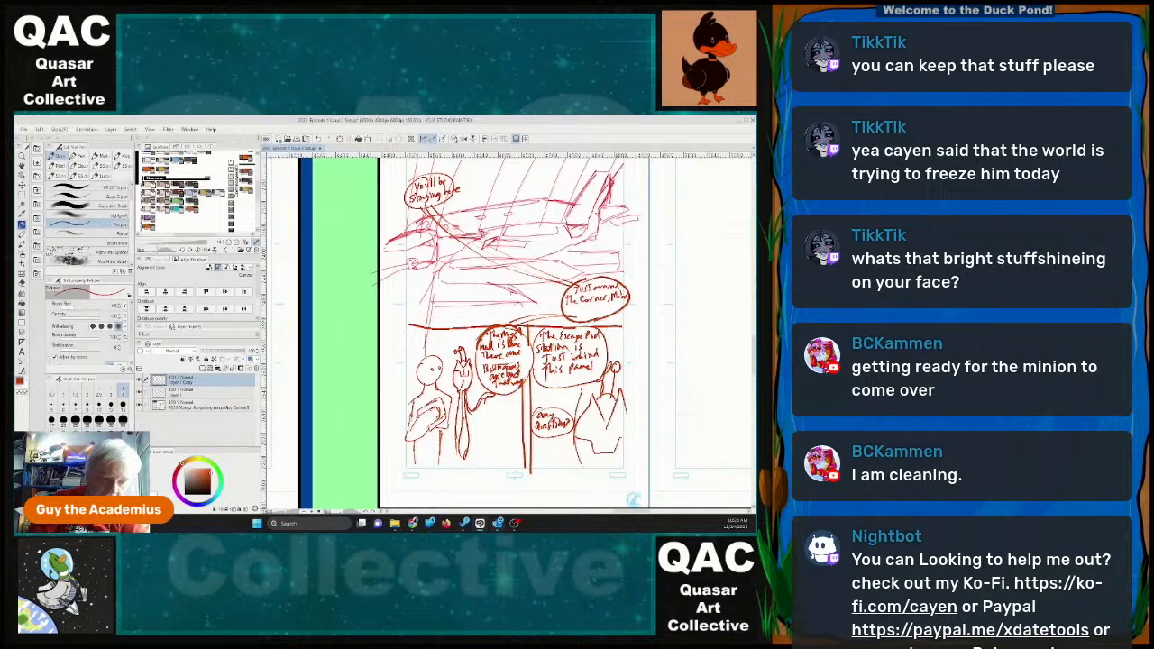
Draw the border of a wide, shallow panel across the top of the blank next page.
mouse_move(498, 522)
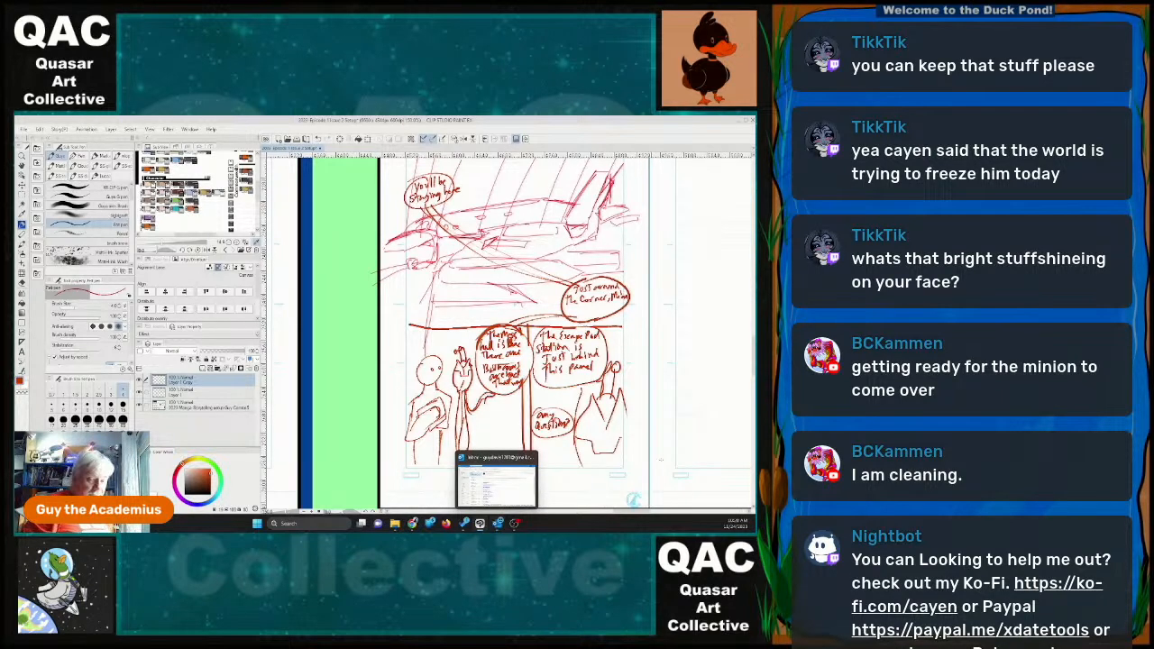
drag(694, 419, 426, 453)
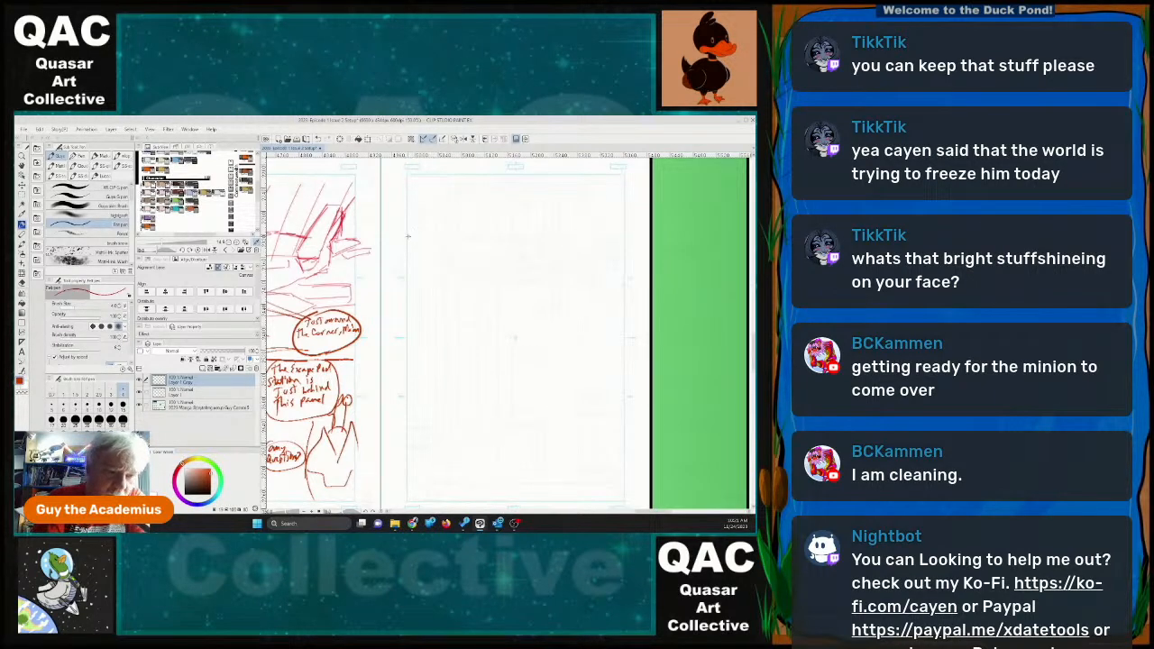
mouse_move(408, 237)
mouse_down()
mouse_move(624, 234)
mouse_move(625, 171)
mouse_up()
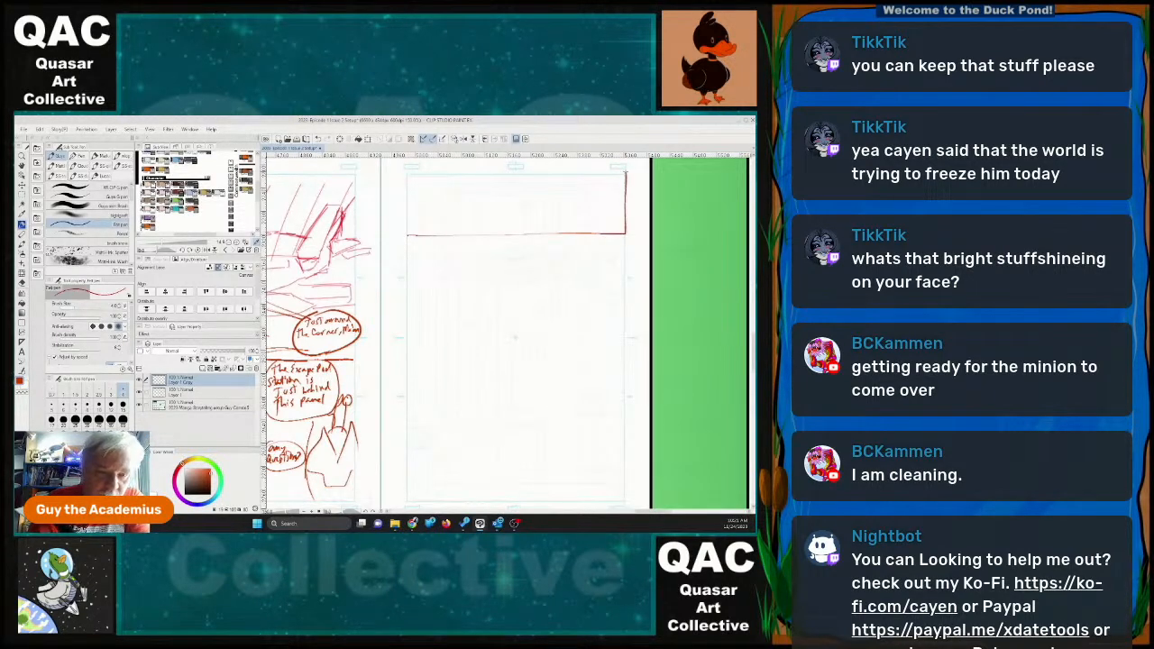
drag(405, 173, 406, 234)
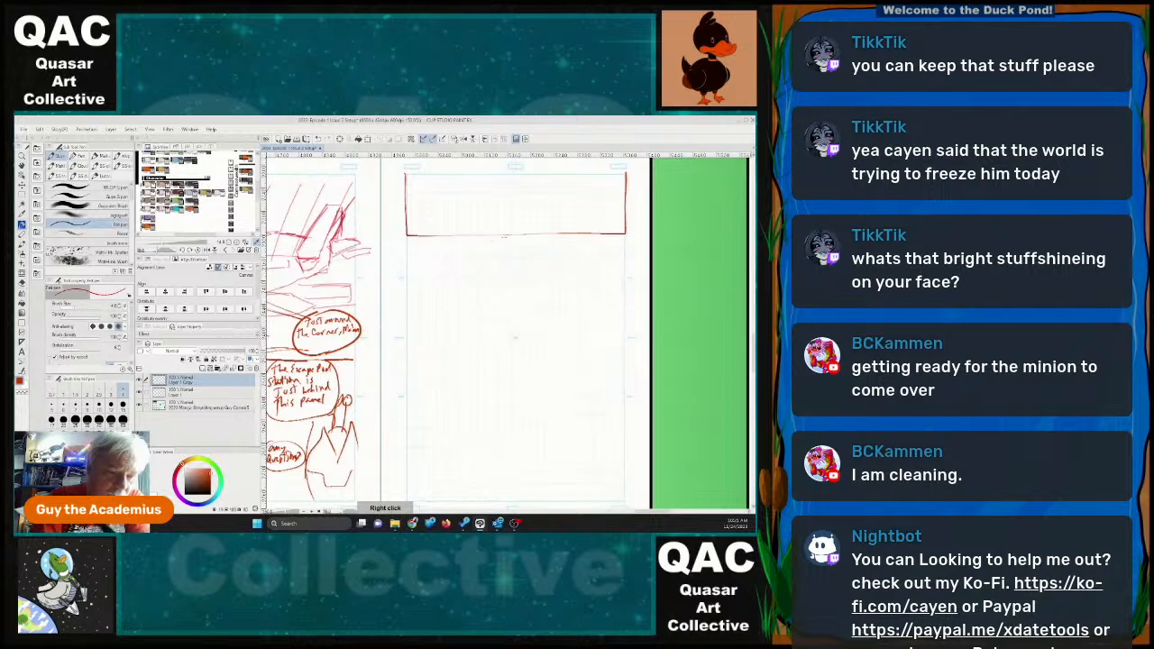
Sketch a face in profile in the middle of the top panel and letter "No... I... Guess not" in front of it.
drag(502, 183, 507, 234)
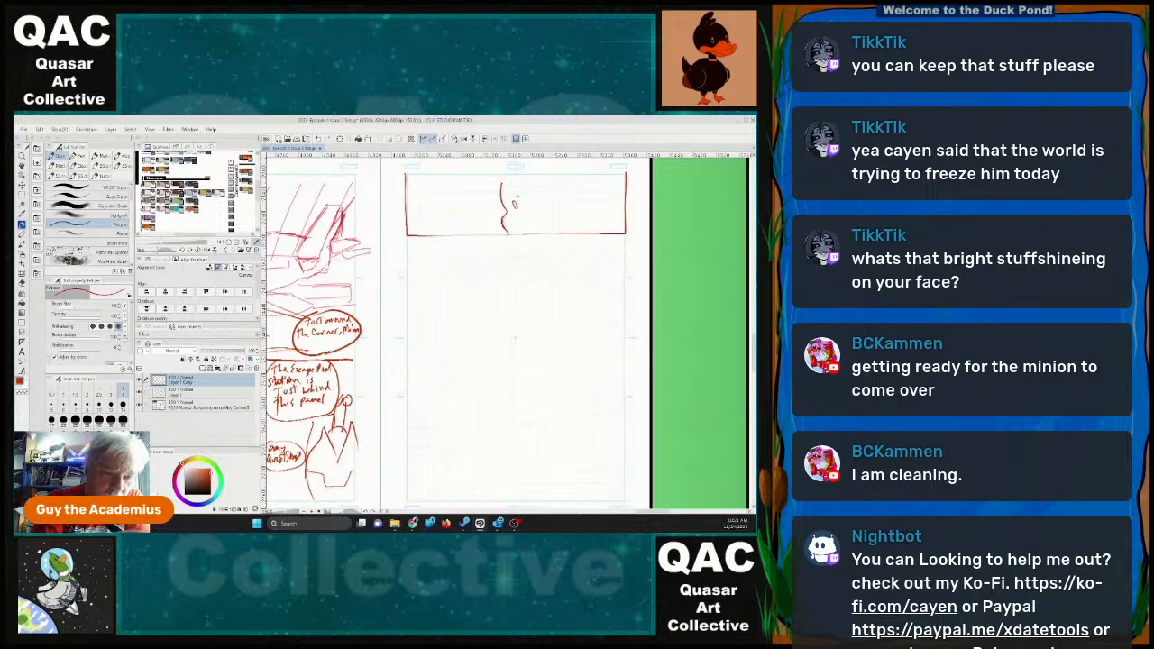
drag(512, 206, 529, 185)
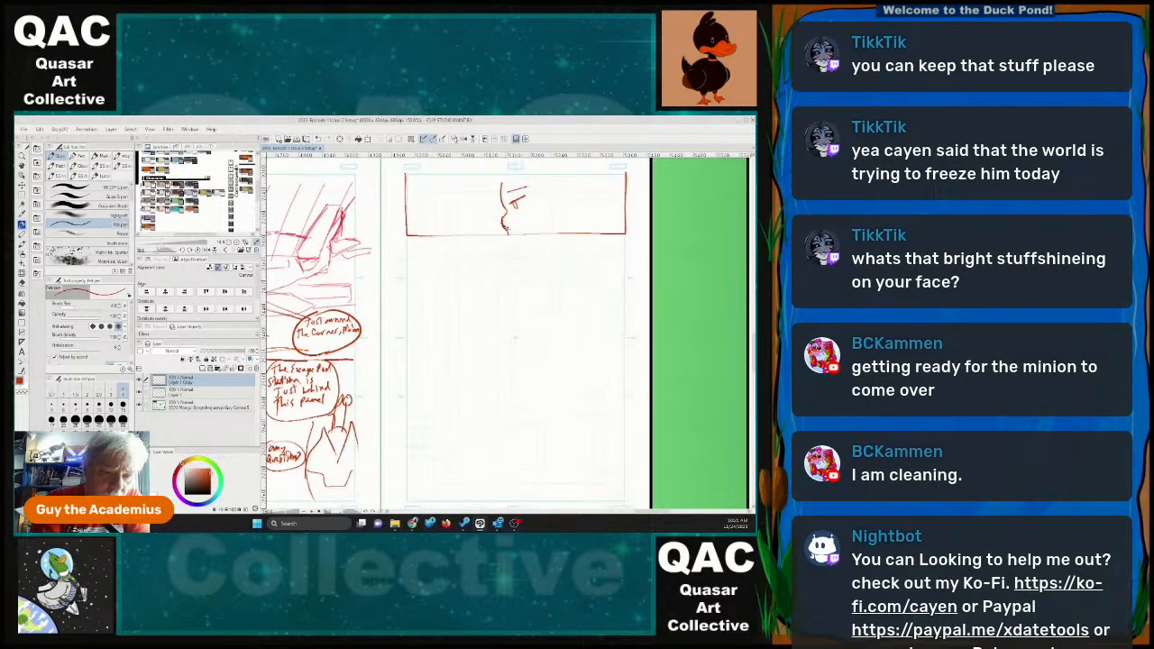
mouse_move(429, 198)
mouse_down()
mouse_move(439, 188)
mouse_move(462, 200)
mouse_move(472, 184)
mouse_move(473, 194)
mouse_up()
mouse_move(477, 195)
mouse_down()
mouse_move(429, 203)
mouse_move(482, 207)
mouse_up()
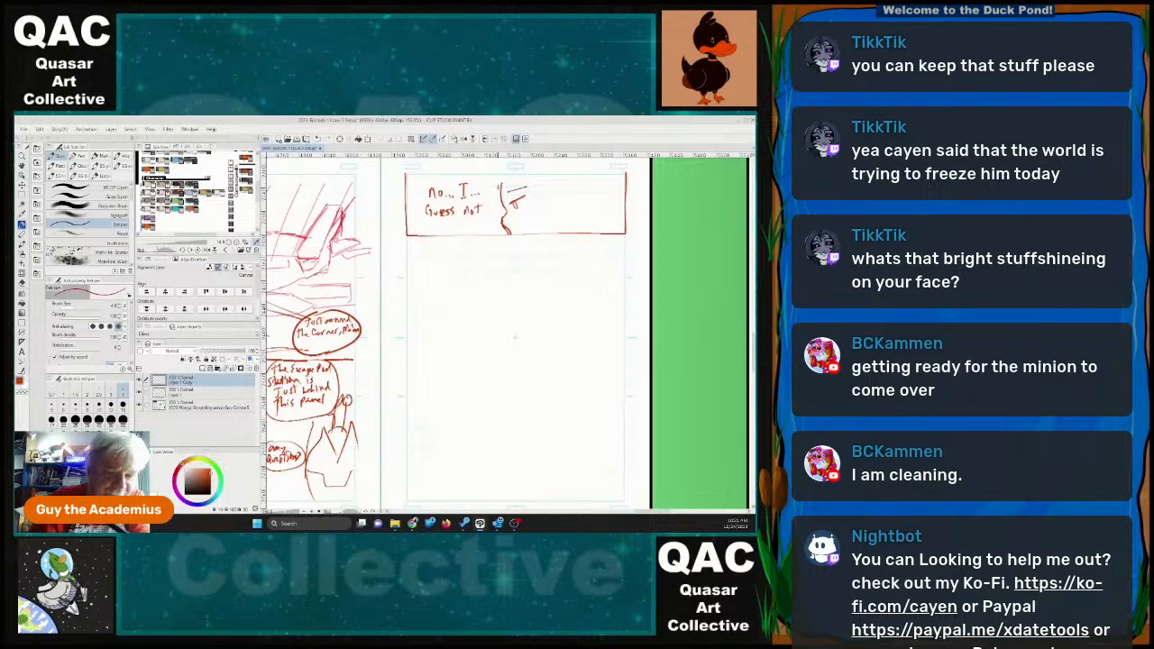
Frame a second wide panel beneath the first and sketch a pointed-eared head with an outstretched arm in it.
mouse_move(408, 248)
mouse_down()
mouse_move(625, 247)
mouse_move(622, 310)
mouse_up()
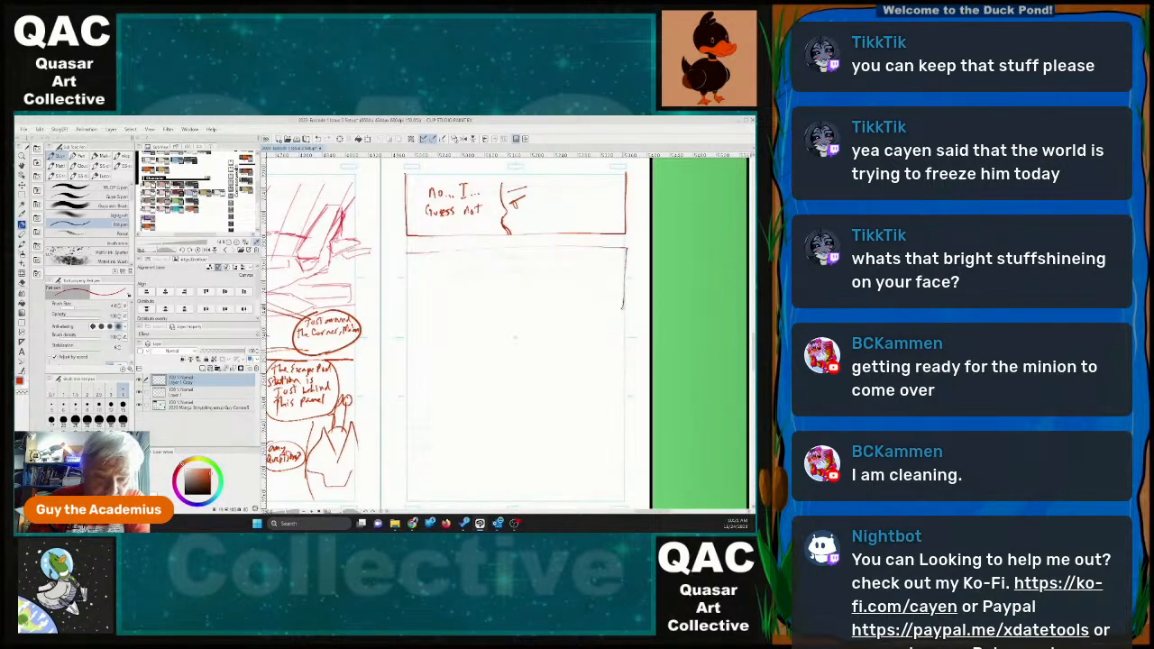
mouse_move(407, 252)
mouse_down()
mouse_move(406, 319)
mouse_move(624, 308)
mouse_up()
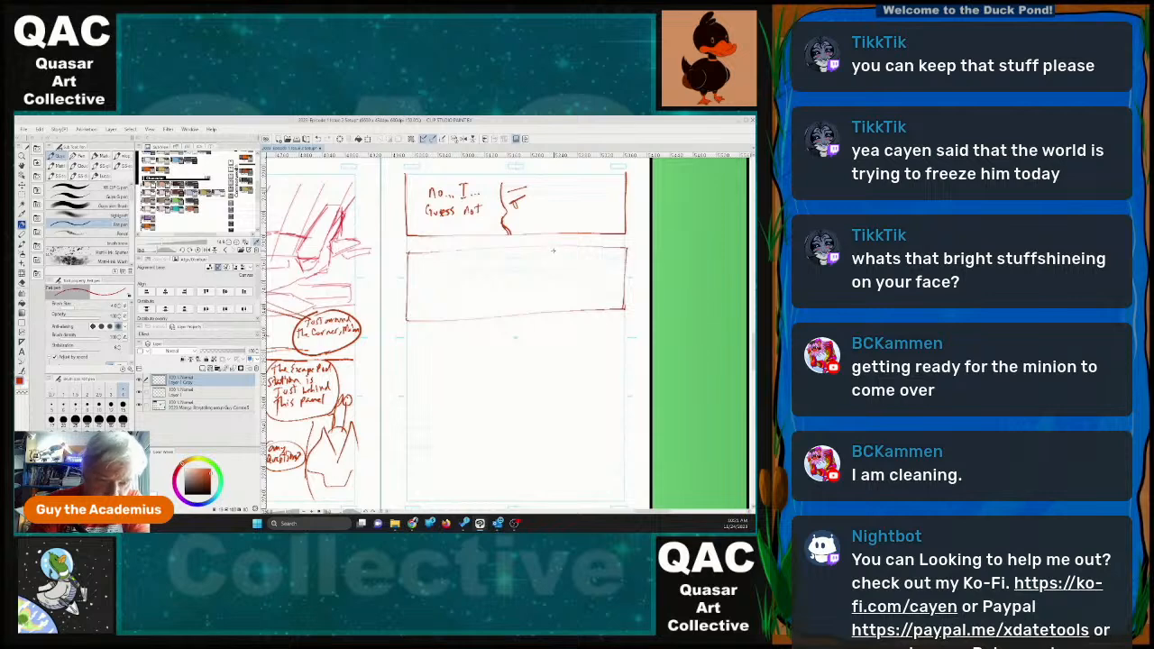
mouse_move(554, 251)
mouse_down()
mouse_move(552, 283)
mouse_move(549, 263)
mouse_move(560, 266)
mouse_up()
mouse_move(565, 254)
mouse_down()
mouse_move(571, 277)
mouse_move(562, 251)
mouse_move(556, 292)
mouse_move(573, 280)
mouse_move(561, 312)
mouse_up()
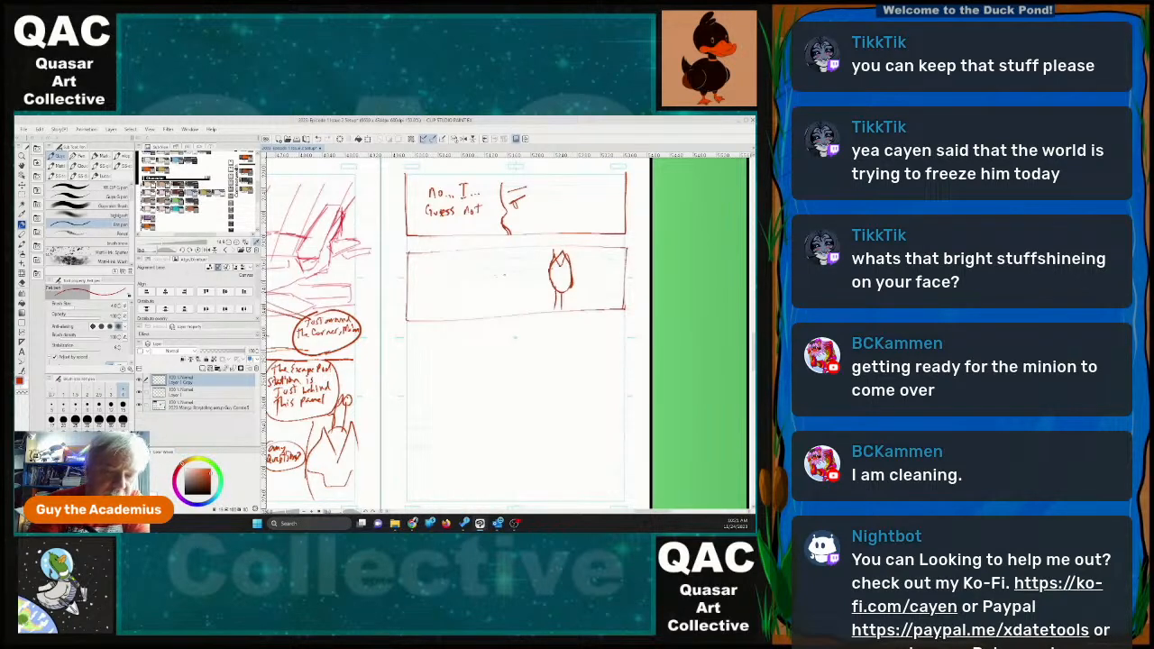
mouse_move(503, 284)
mouse_down()
mouse_move(544, 306)
mouse_move(553, 295)
mouse_move(499, 283)
mouse_up()
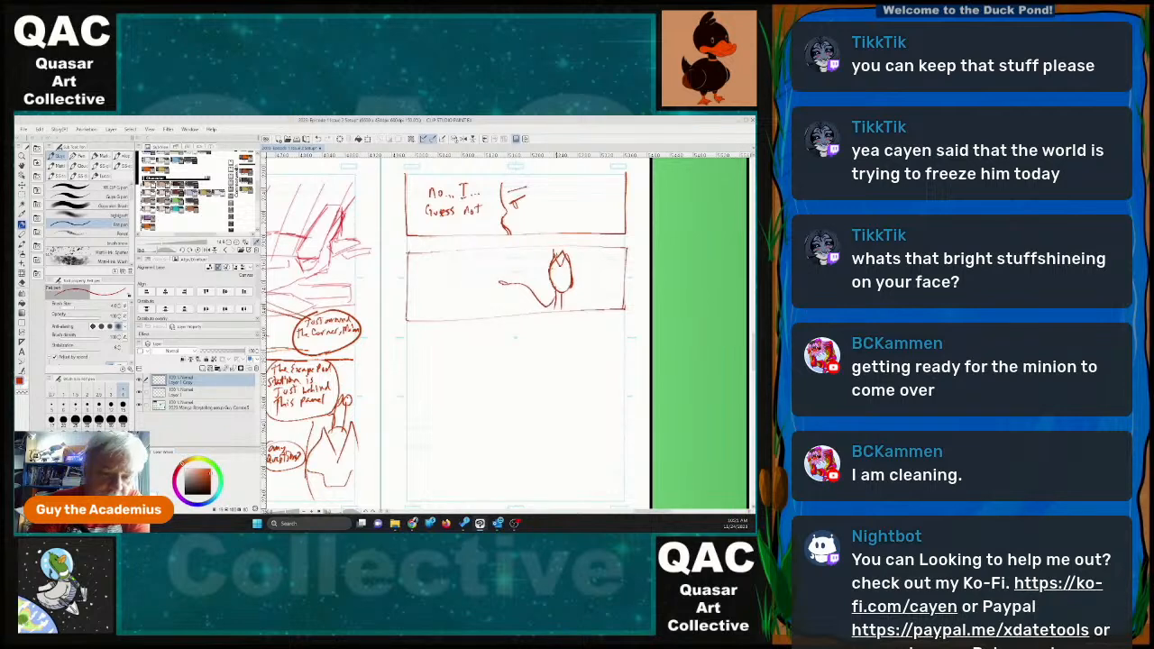
drag(553, 250, 565, 265)
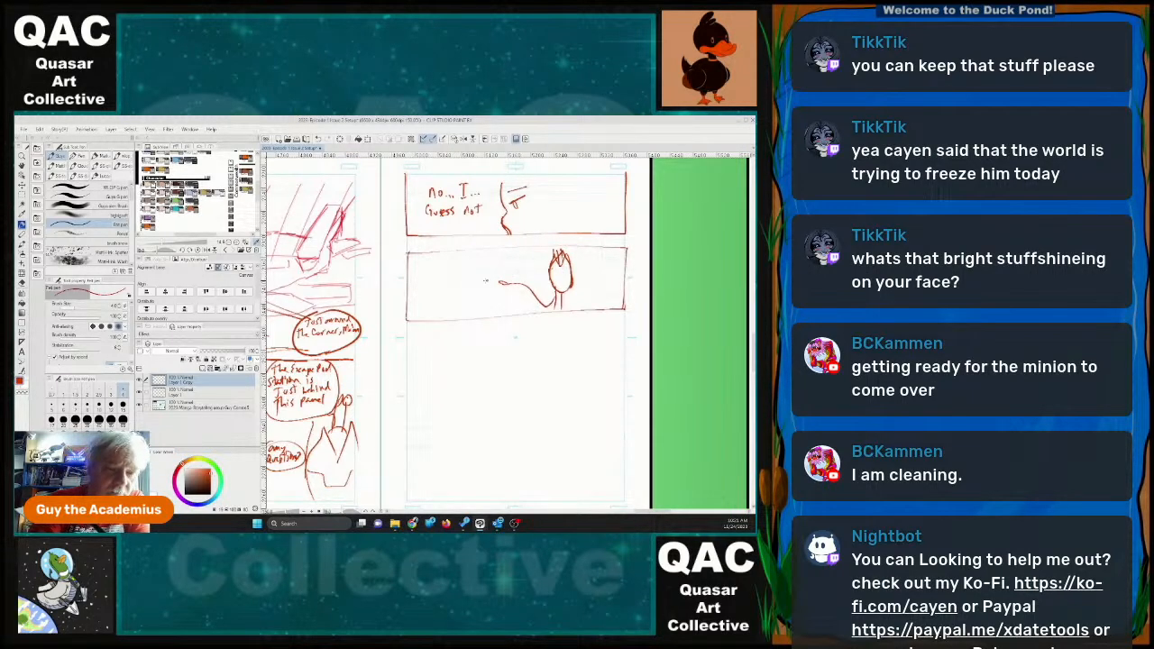
Sketch a round-headed figure with eyes and shoulders at the end of the outstretched arm in the second panel.
drag(470, 261, 508, 312)
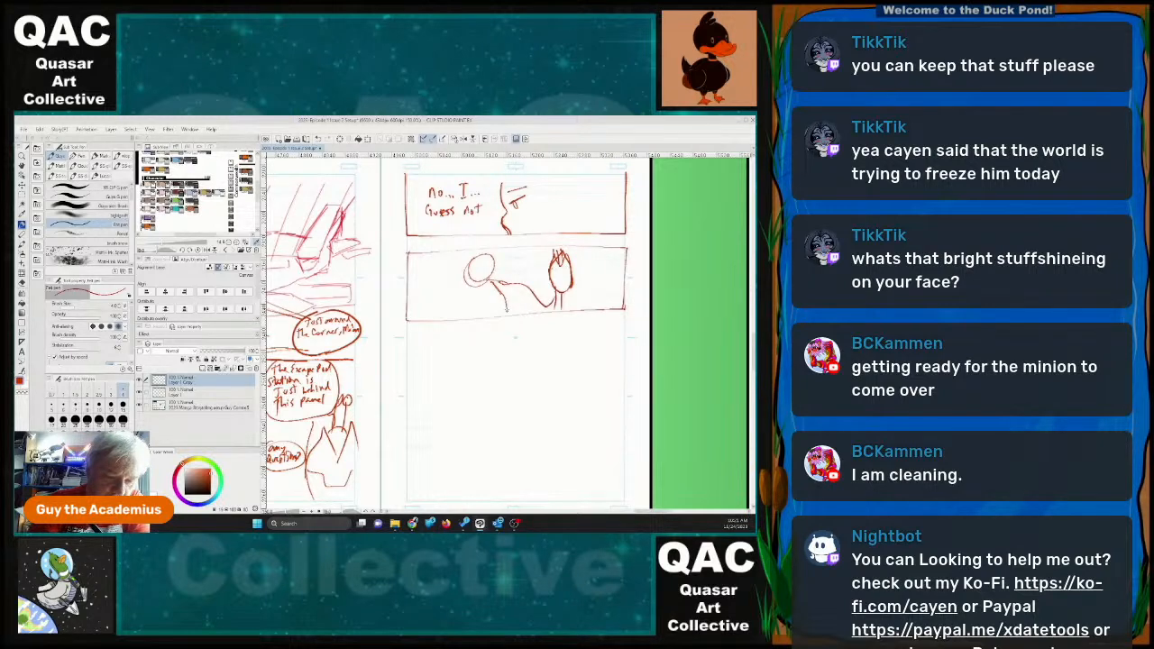
mouse_move(474, 283)
mouse_down()
mouse_move(459, 311)
mouse_move(485, 268)
mouse_up()
drag(492, 262, 491, 267)
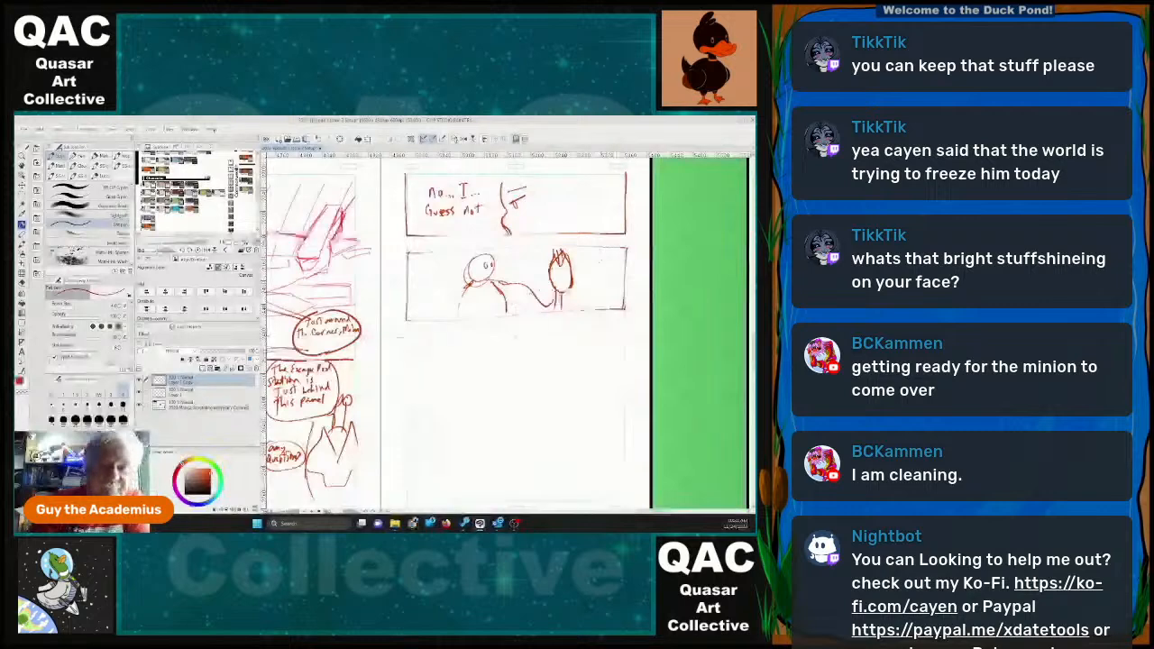
Hand-letter "It's alot, Don't worry we got you." beside the pointed-eared head, undoing the false start on the second line.
mouse_move(582, 252)
mouse_down()
mouse_move(618, 259)
mouse_move(588, 272)
mouse_up()
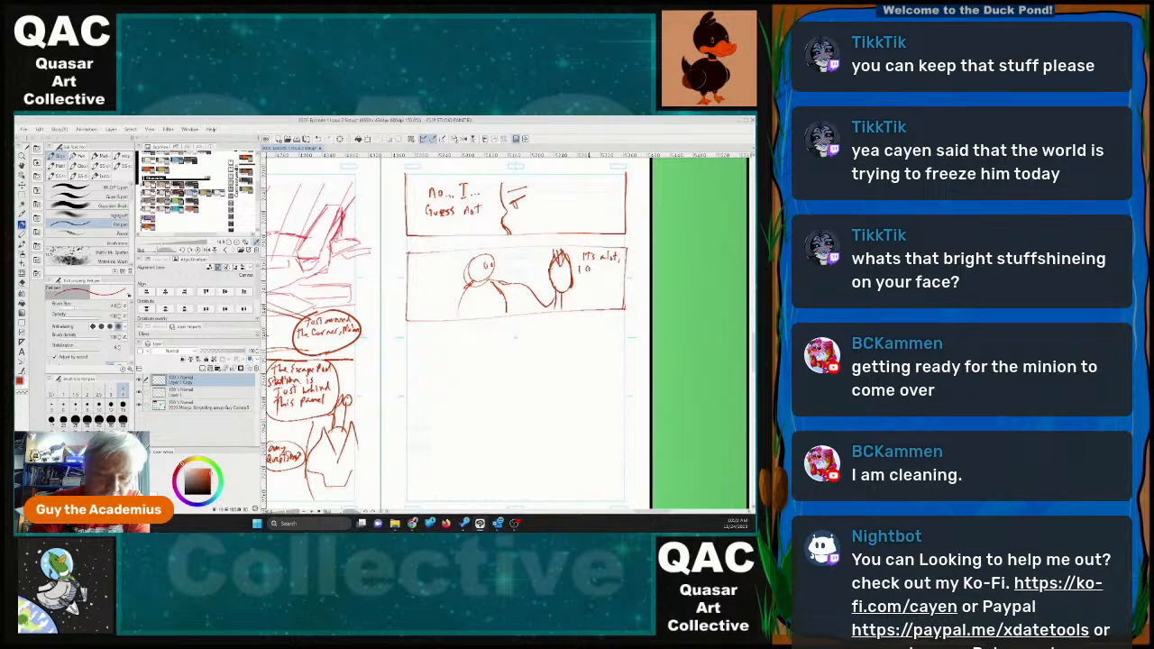
key(ctrl+z)
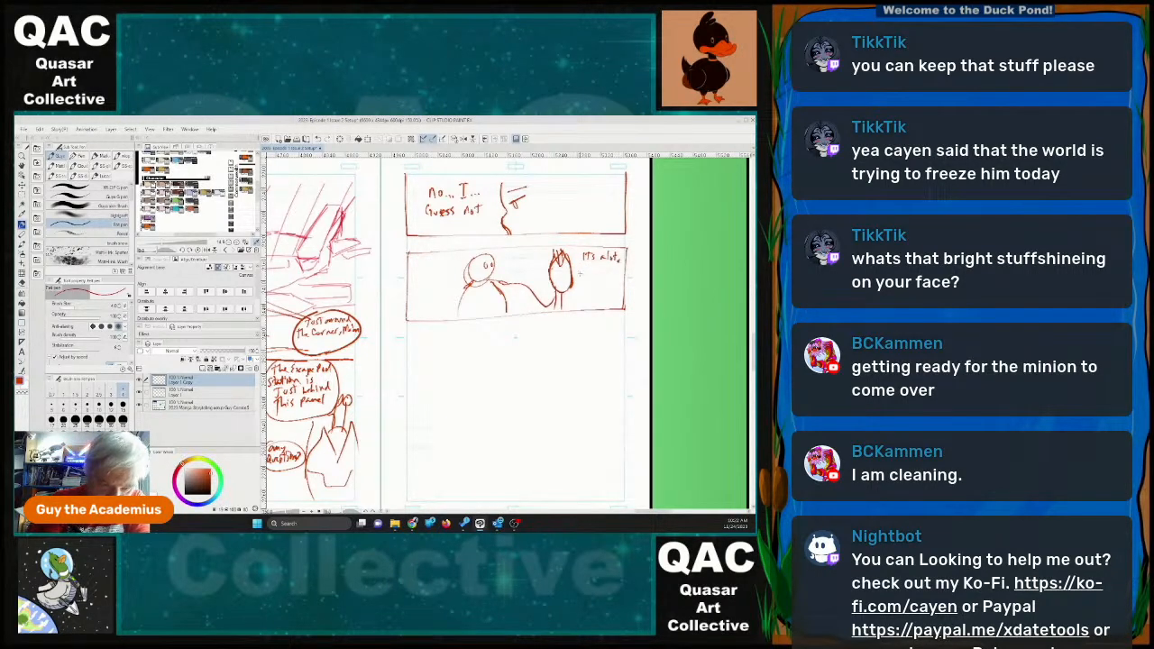
mouse_move(581, 266)
mouse_down()
mouse_move(624, 268)
mouse_move(590, 283)
mouse_up()
mouse_move(587, 277)
mouse_down()
mouse_move(620, 280)
mouse_move(591, 297)
mouse_move(601, 290)
mouse_up()
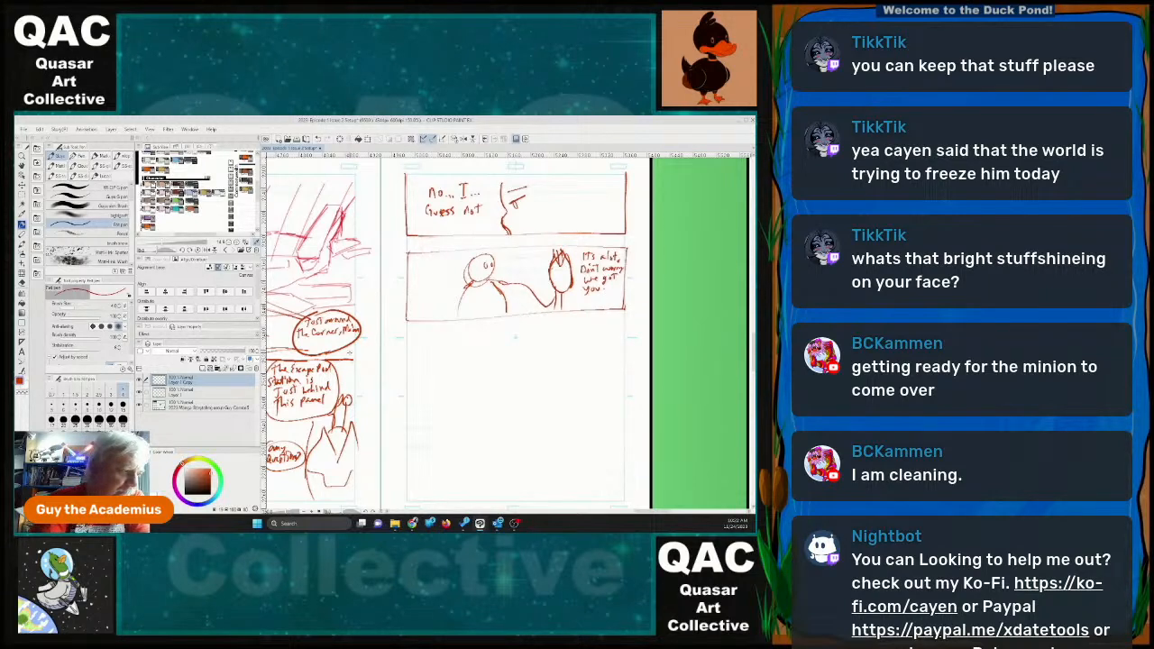
Erase "got you" from the second panel's dialogue and letter "will help you. goodnight" instead.
key(e)
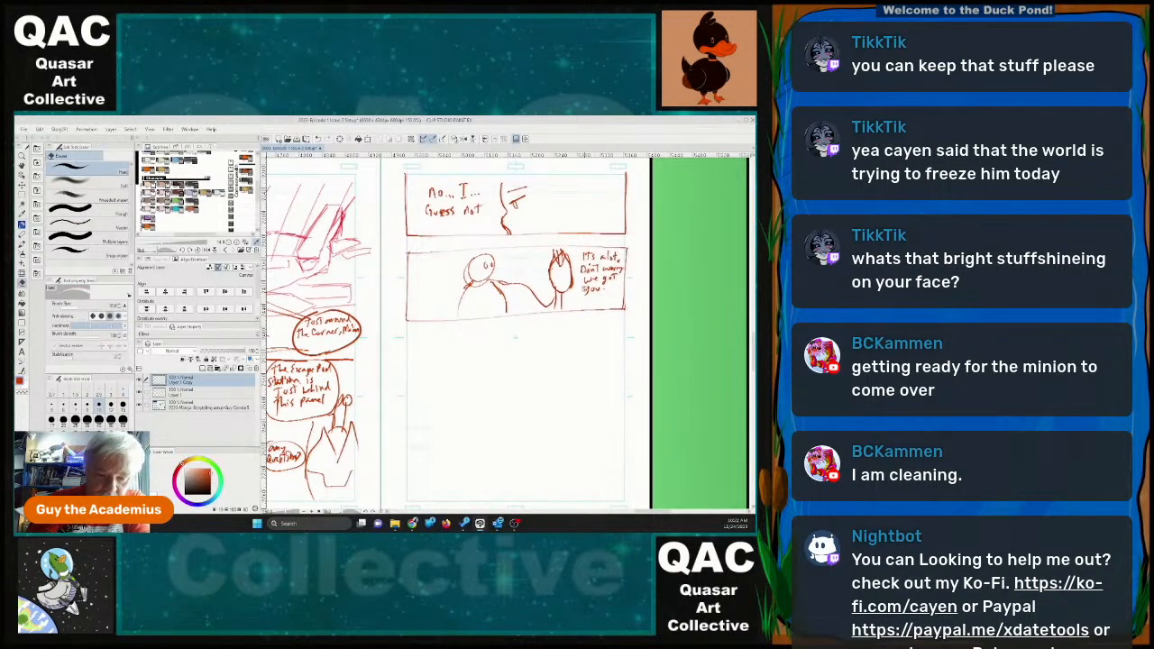
drag(588, 288, 616, 276)
key(p)
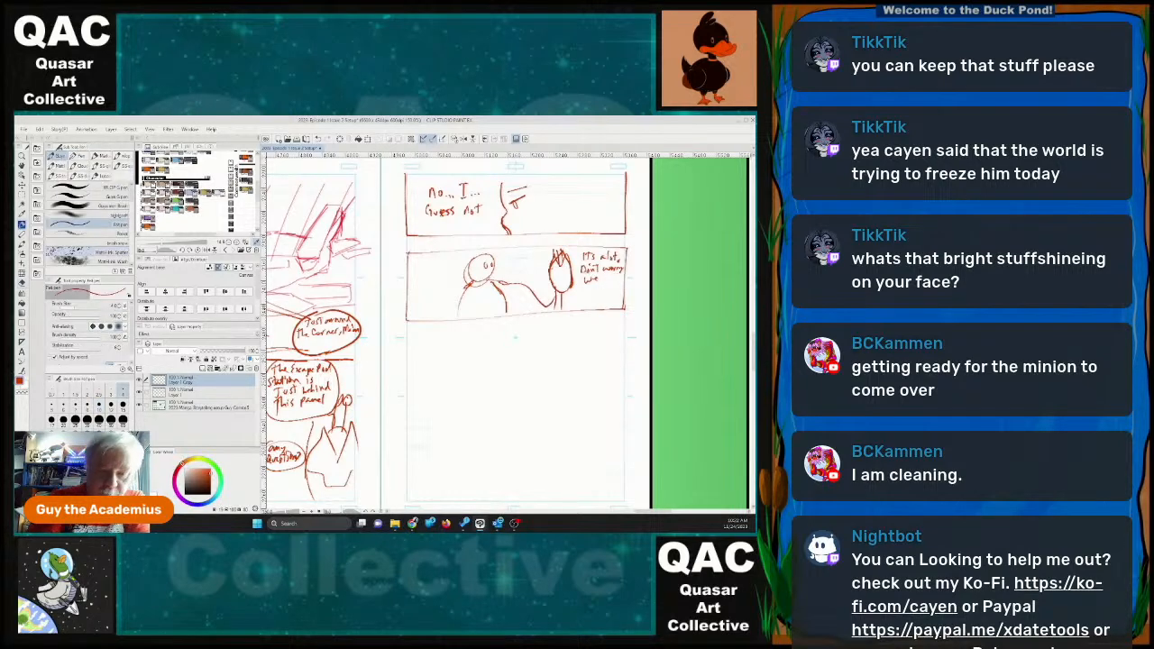
mouse_move(608, 275)
mouse_down()
mouse_move(617, 287)
mouse_move(594, 295)
mouse_up()
drag(596, 289, 616, 294)
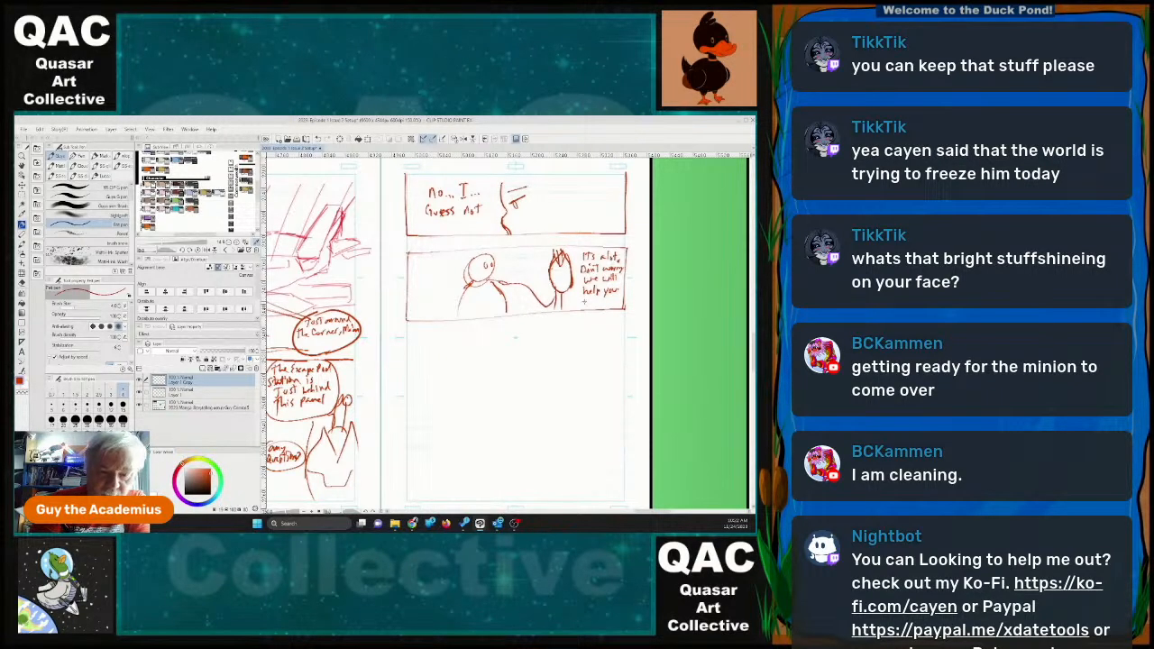
drag(581, 300, 591, 306)
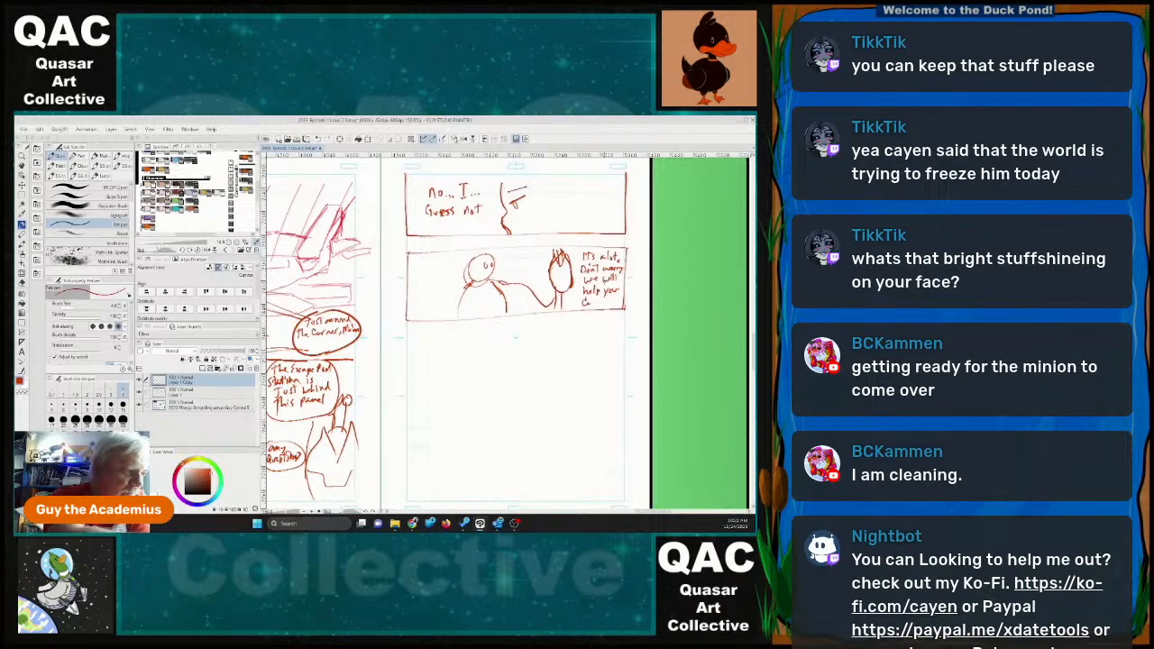
key(ctrl+z)
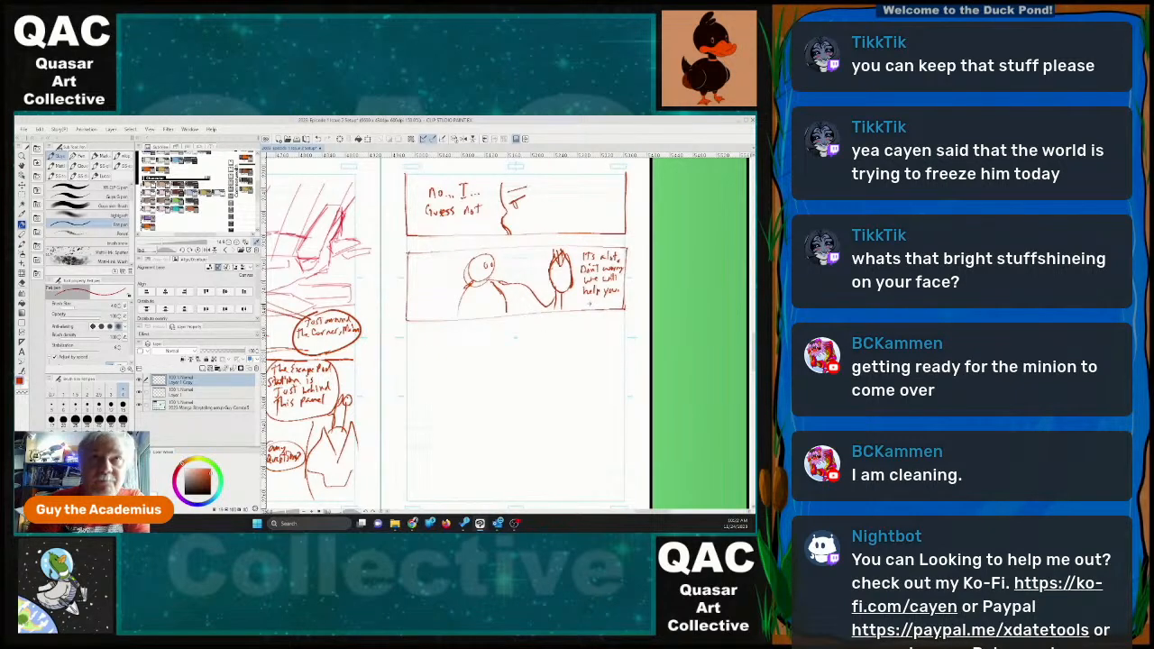
drag(584, 300, 627, 293)
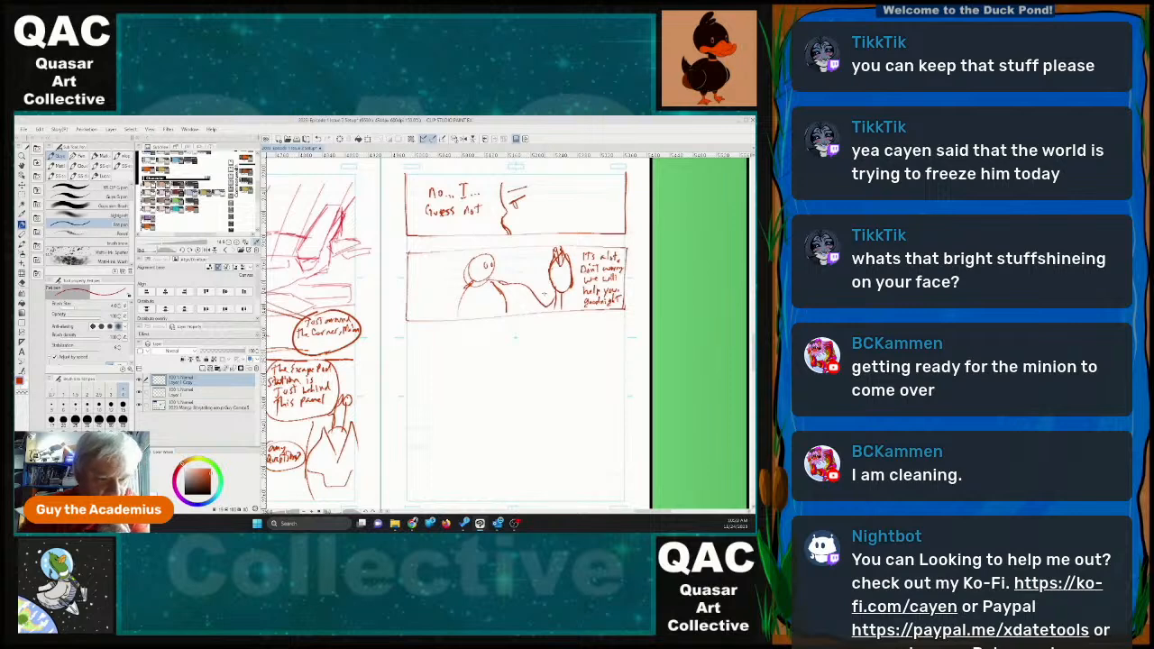
Add inner arm lines to the round-headed figure and replace the dialogue after "Don't worry" with "Just ask if you need anything.".
mouse_move(472, 300)
mouse_down()
mouse_move(493, 313)
mouse_move(470, 312)
mouse_up()
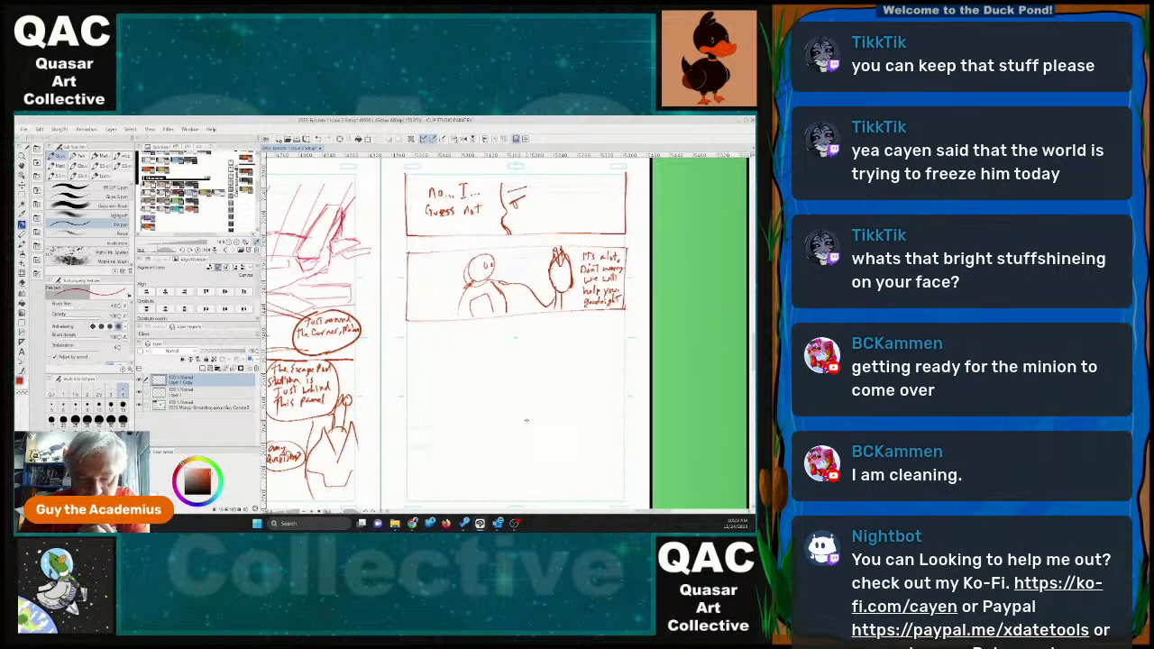
key(e)
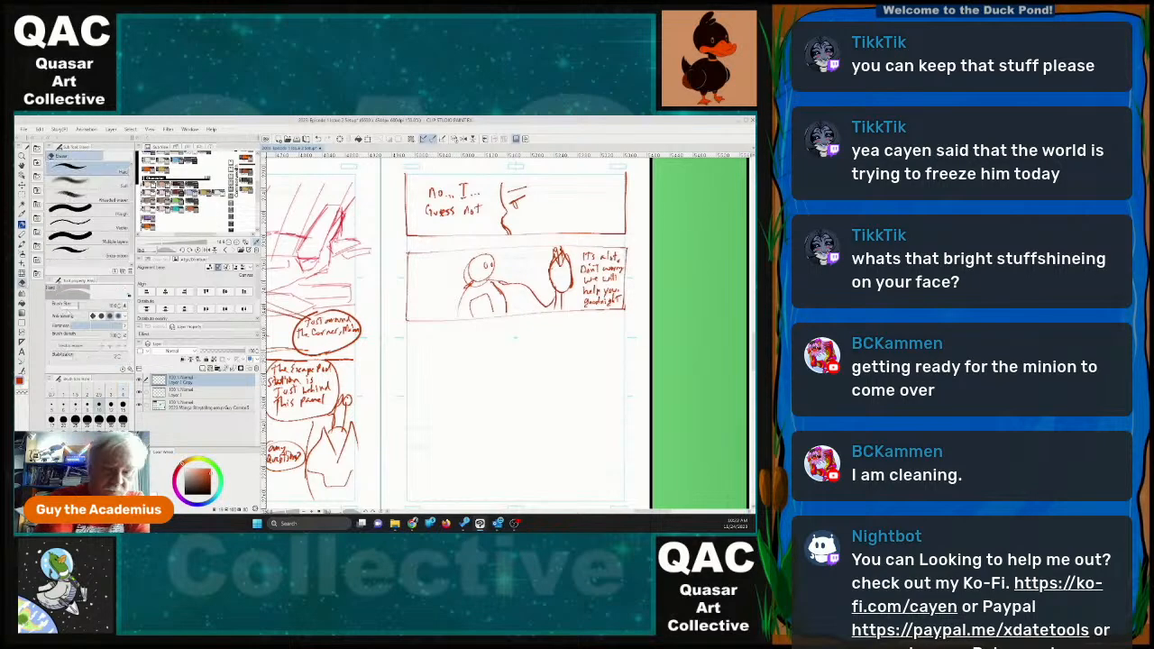
mouse_move(585, 288)
mouse_down()
mouse_move(603, 303)
mouse_move(619, 292)
mouse_move(592, 278)
mouse_move(611, 279)
mouse_move(588, 305)
mouse_move(618, 291)
mouse_up()
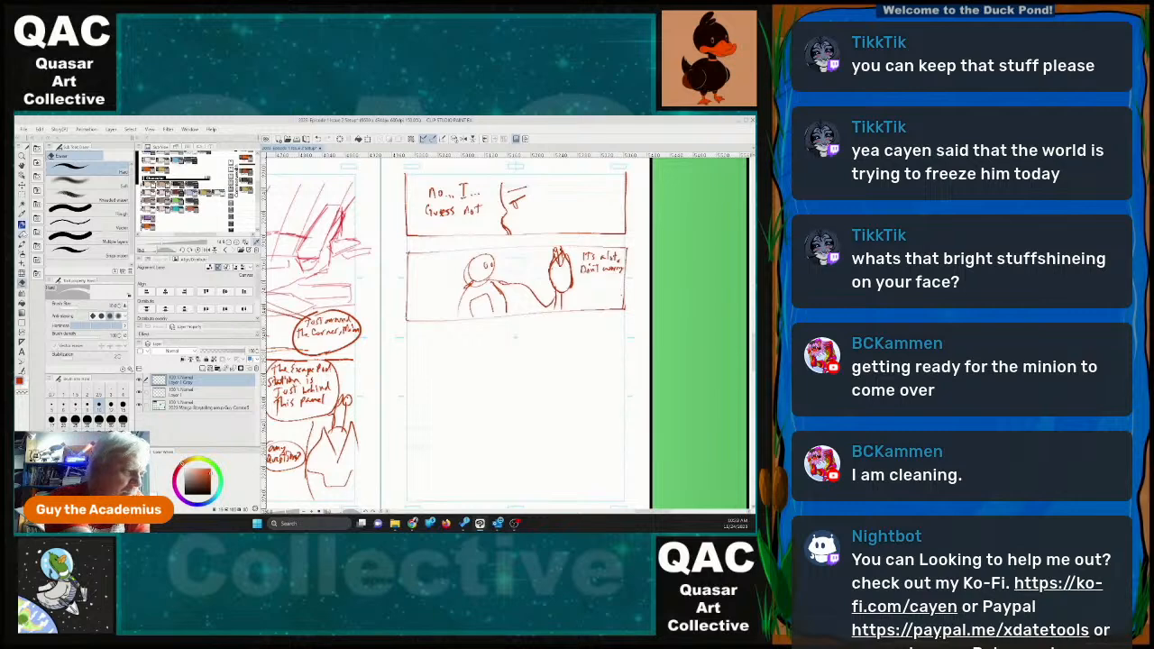
click(23, 224)
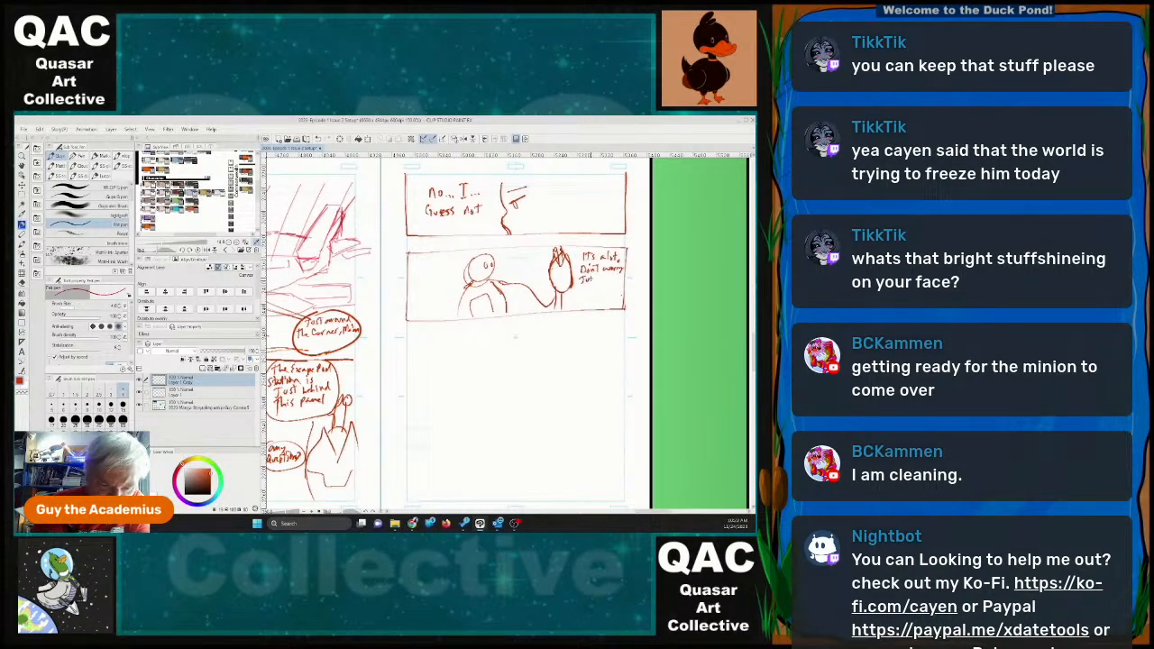
mouse_move(600, 276)
mouse_down()
mouse_move(618, 281)
mouse_move(587, 295)
mouse_up()
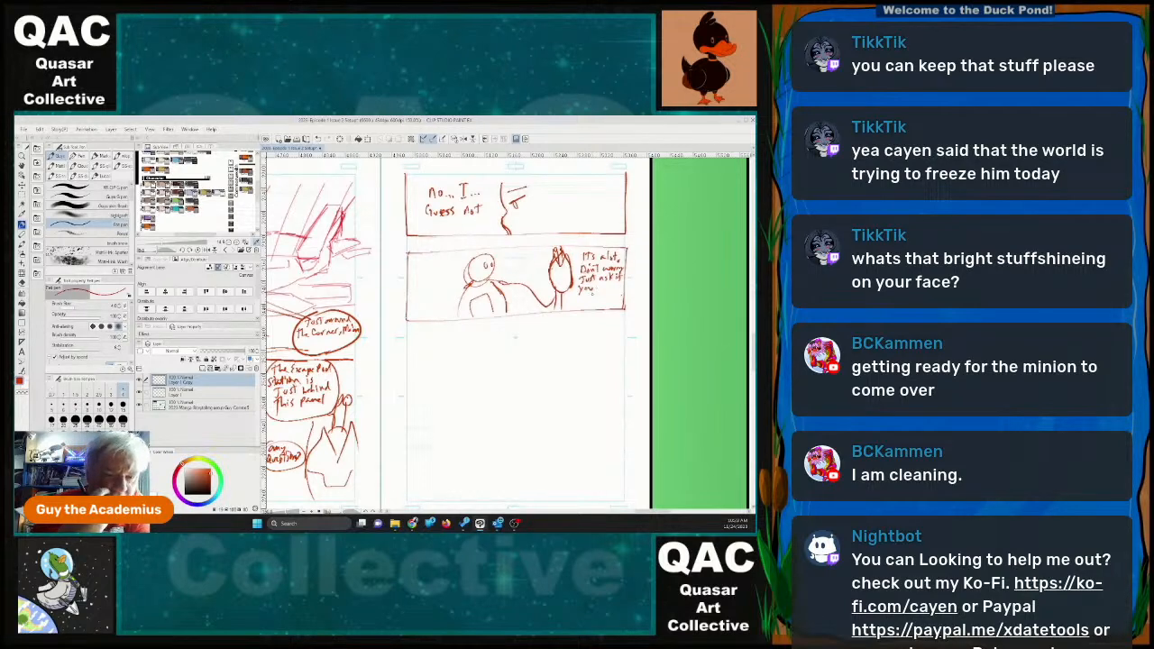
mouse_move(596, 285)
mouse_down()
mouse_move(620, 291)
mouse_move(597, 302)
mouse_move(605, 290)
mouse_move(618, 301)
mouse_up()
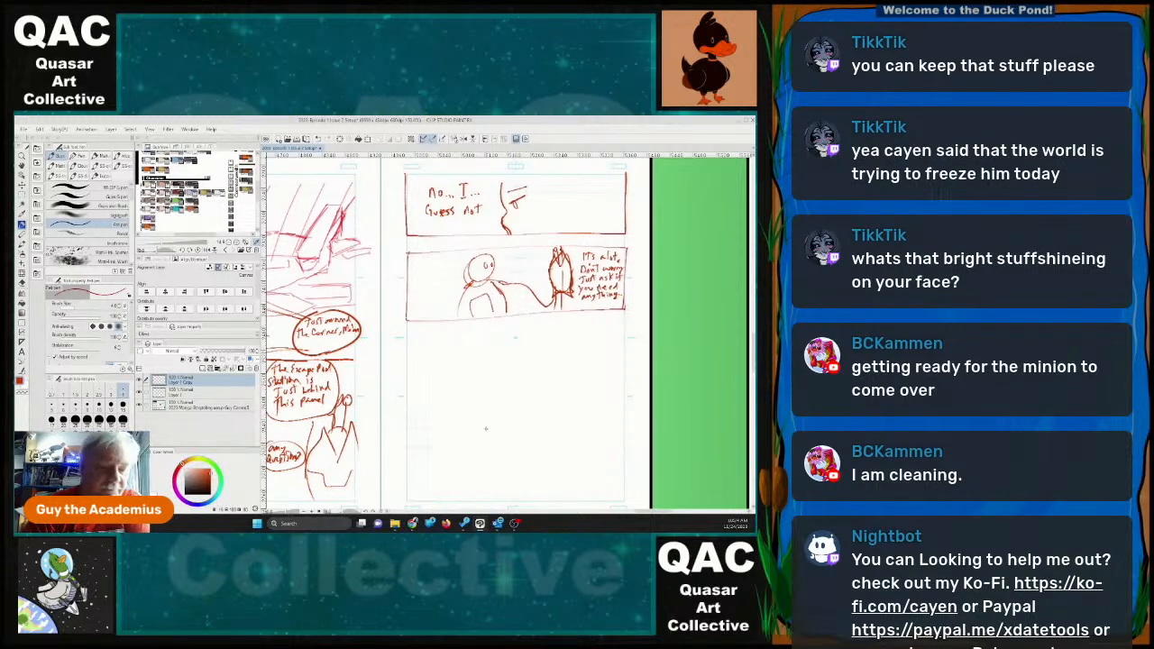
Draw a tall panel border below the second panel on page 19 and undo the false-start body stroke inside it.
mouse_move(407, 333)
mouse_down()
mouse_move(520, 336)
mouse_move(506, 494)
mouse_up()
mouse_move(410, 335)
mouse_down()
mouse_move(405, 502)
mouse_move(509, 501)
mouse_move(511, 490)
mouse_up()
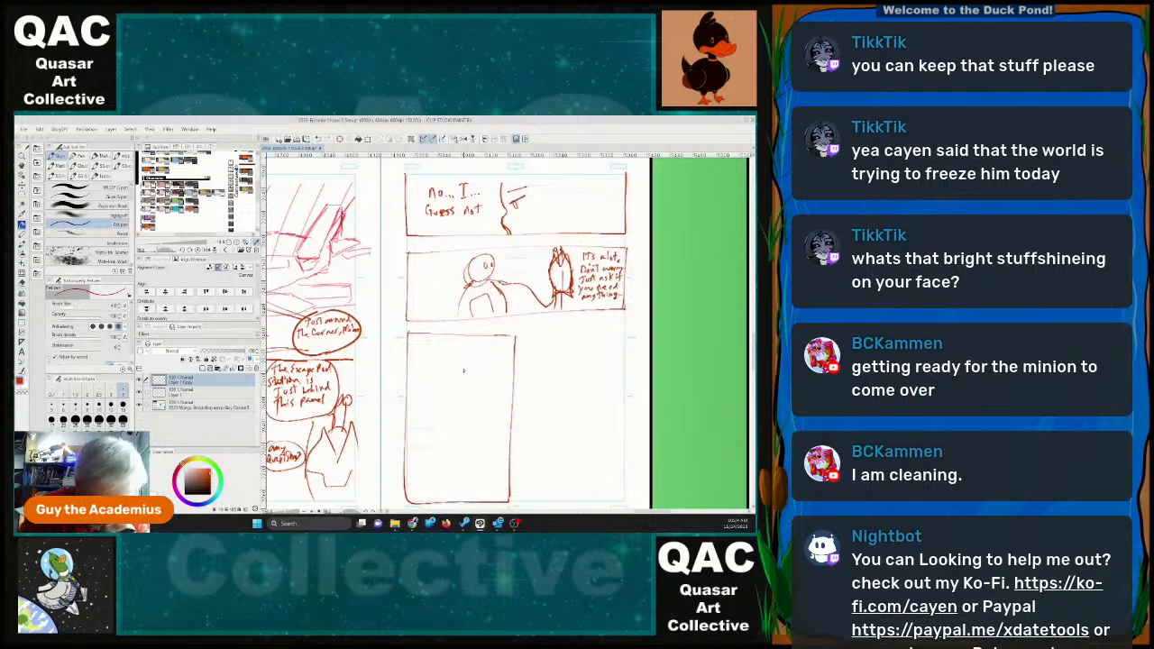
drag(448, 340, 439, 422)
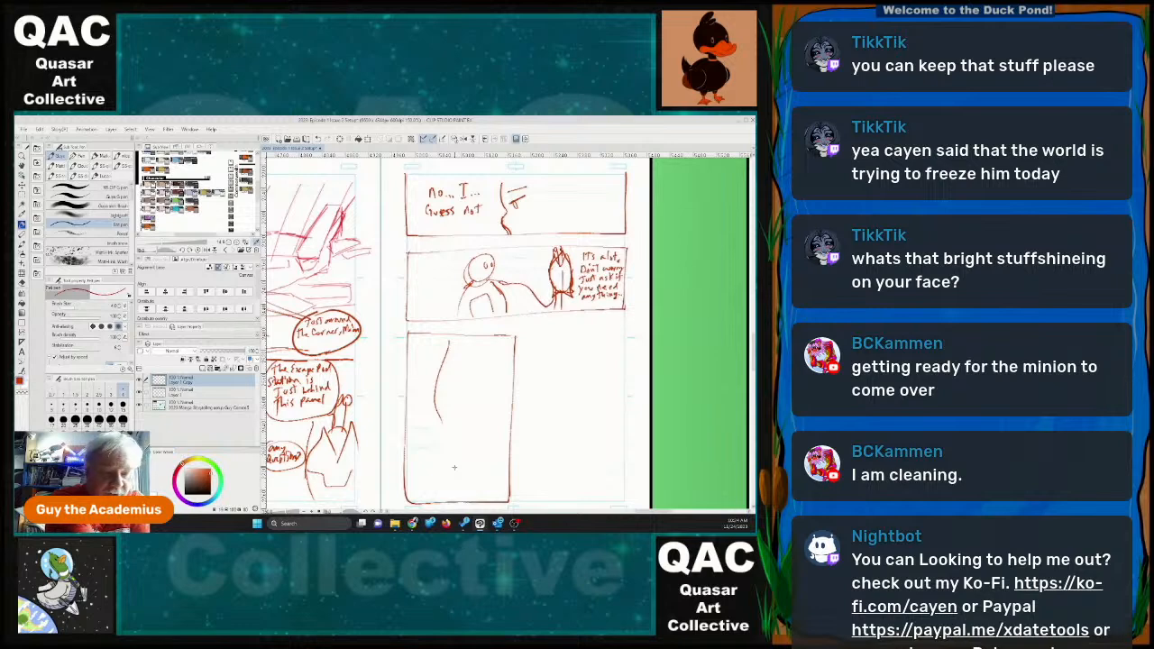
key(ctrl+z)
key(ctrl+z)
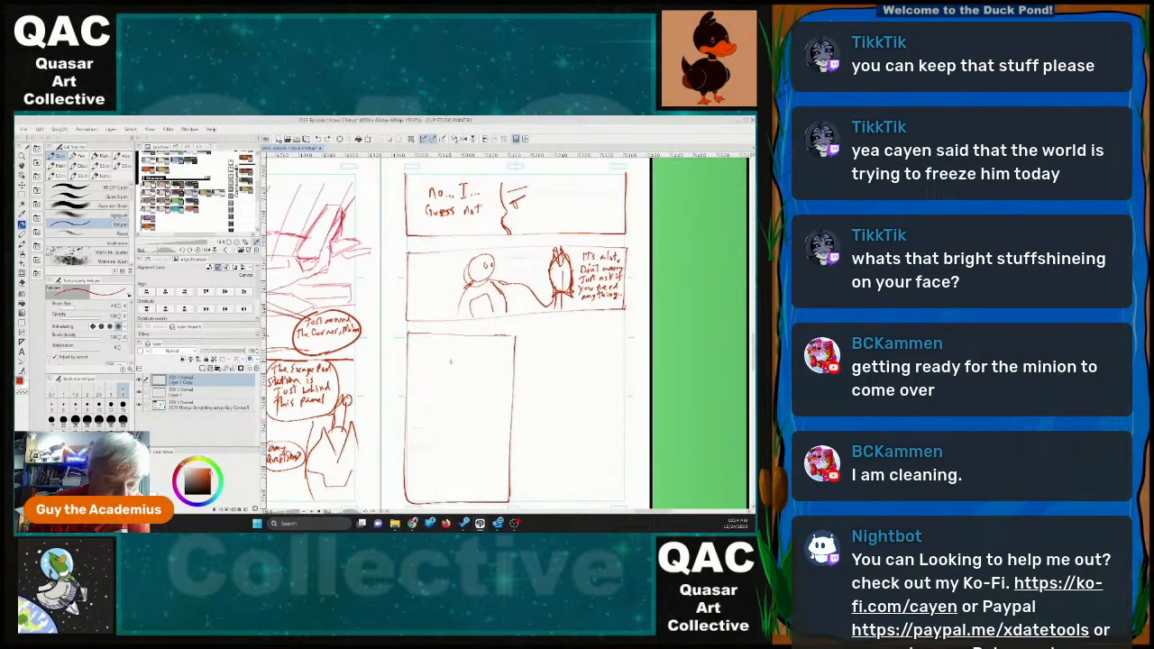
Sketch an egg-shaped character with round raised eyes, a V-shaped collar and a ragged hem over its legs in the tall panel.
mouse_move(451, 359)
mouse_down()
mouse_move(438, 429)
mouse_move(451, 469)
mouse_move(467, 455)
mouse_up()
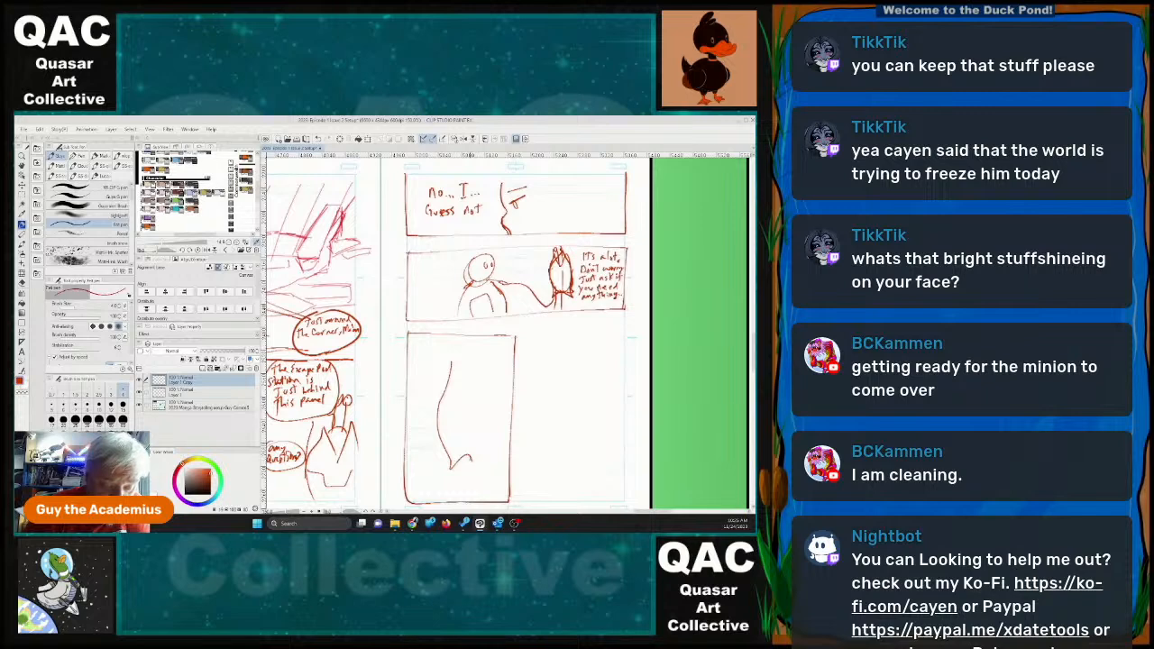
mouse_move(470, 458)
mouse_down()
mouse_move(476, 470)
mouse_move(487, 460)
mouse_move(473, 478)
mouse_move(496, 453)
mouse_move(501, 404)
mouse_move(496, 359)
mouse_move(465, 380)
mouse_move(480, 394)
mouse_move(498, 355)
mouse_move(479, 393)
mouse_move(485, 359)
mouse_move(491, 373)
mouse_move(458, 352)
mouse_move(465, 341)
mouse_move(482, 341)
mouse_move(488, 364)
mouse_up()
mouse_move(456, 465)
mouse_down()
mouse_move(454, 494)
mouse_move(489, 500)
mouse_up()
drag(491, 460, 500, 500)
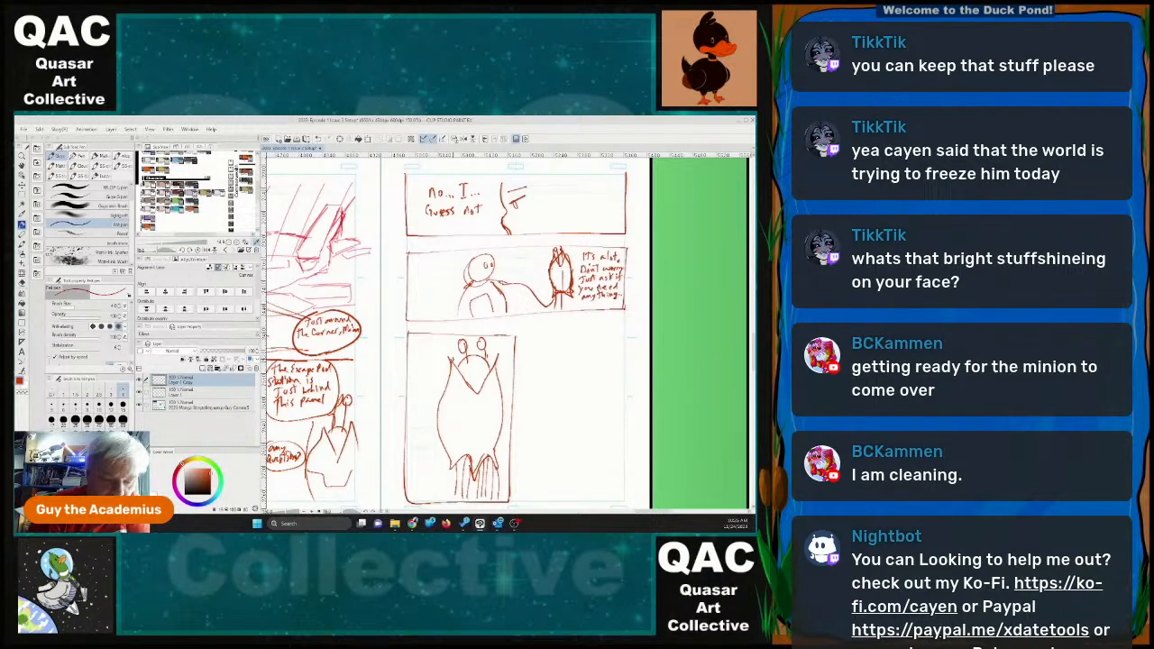
Reinforce the character's V-shaped collar, add an arm line ending in a round hand across its body, and letter "Good night." beside its head.
mouse_move(452, 359)
mouse_down()
mouse_move(476, 393)
mouse_move(495, 365)
mouse_up()
mouse_move(445, 395)
mouse_down()
mouse_move(439, 403)
mouse_move(460, 411)
mouse_move(493, 402)
mouse_move(503, 411)
mouse_up()
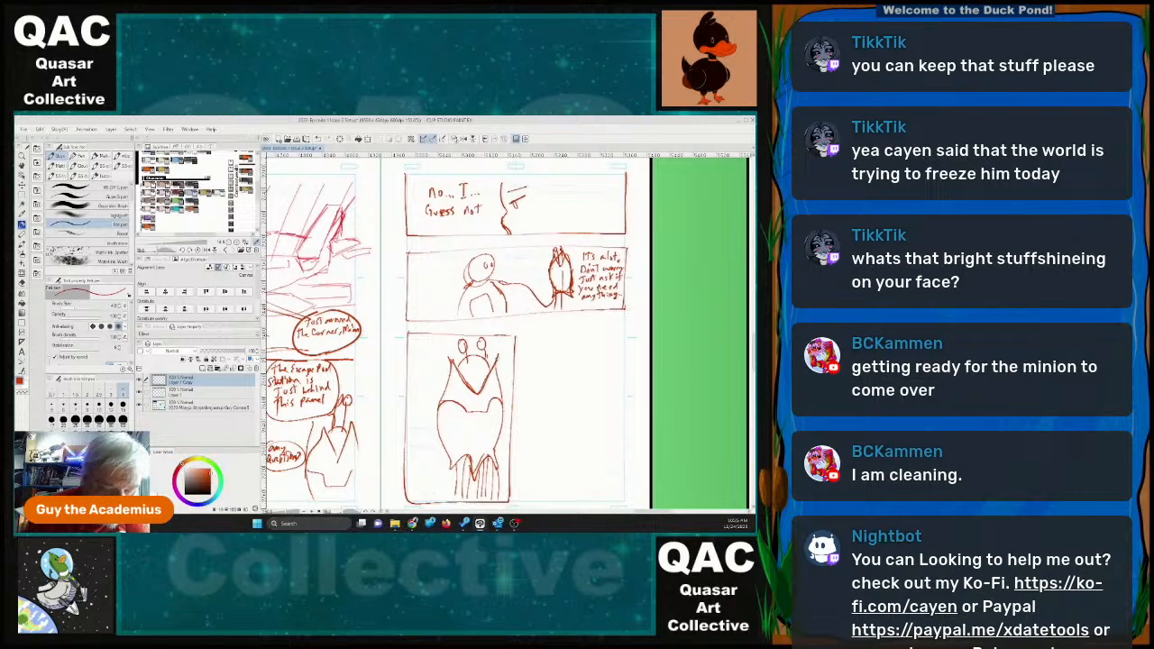
mouse_move(486, 373)
mouse_down()
mouse_move(497, 356)
mouse_move(495, 374)
mouse_move(415, 353)
mouse_move(433, 356)
mouse_move(432, 374)
mouse_move(450, 366)
mouse_up()
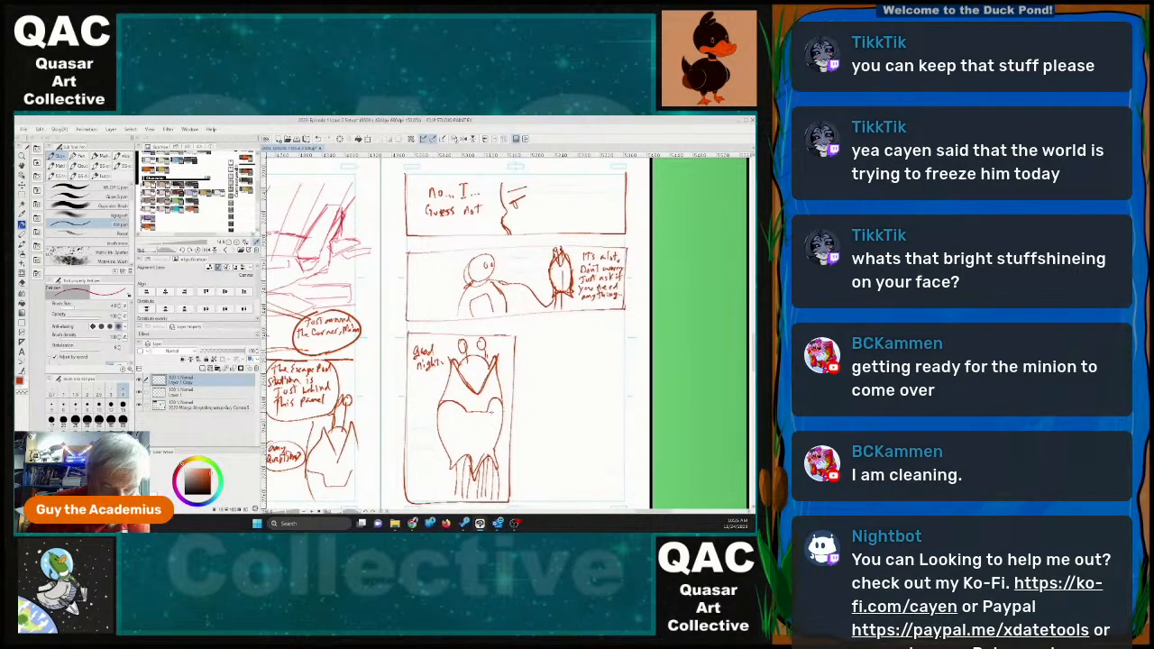
drag(491, 405, 493, 419)
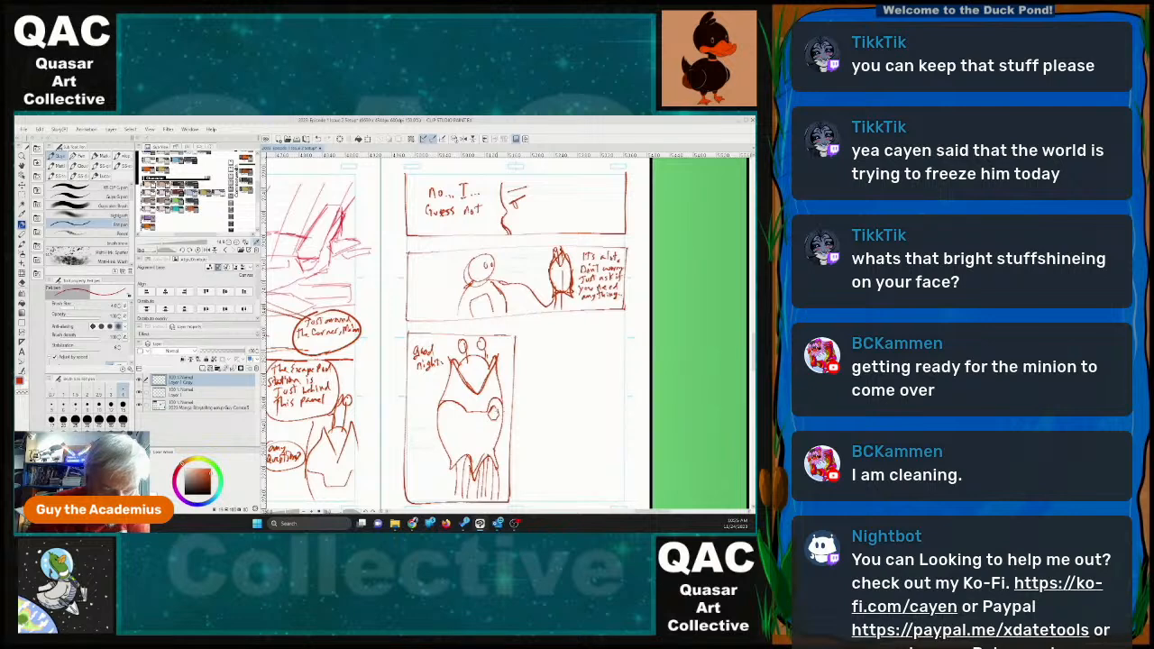
drag(492, 408, 501, 413)
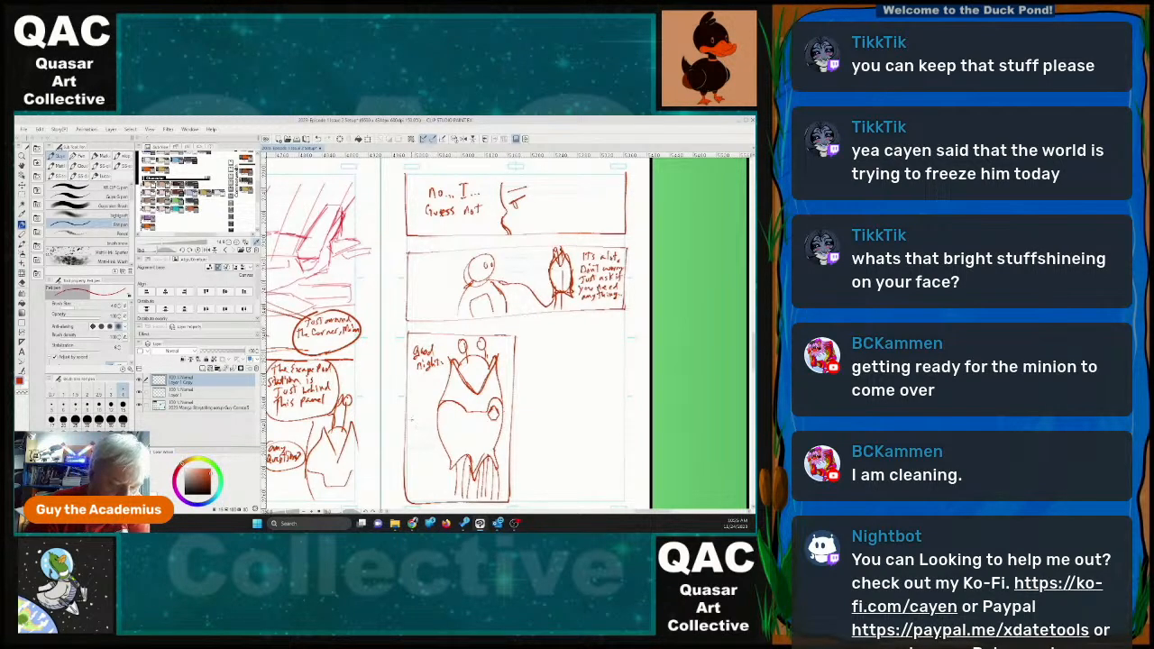
Add a curved shape in the tall panel's lower-left corner and detail the eyes of its character and the second panel's eared figure.
mouse_move(408, 415)
mouse_down()
mouse_move(448, 491)
mouse_move(421, 452)
mouse_move(441, 499)
mouse_move(456, 502)
mouse_up()
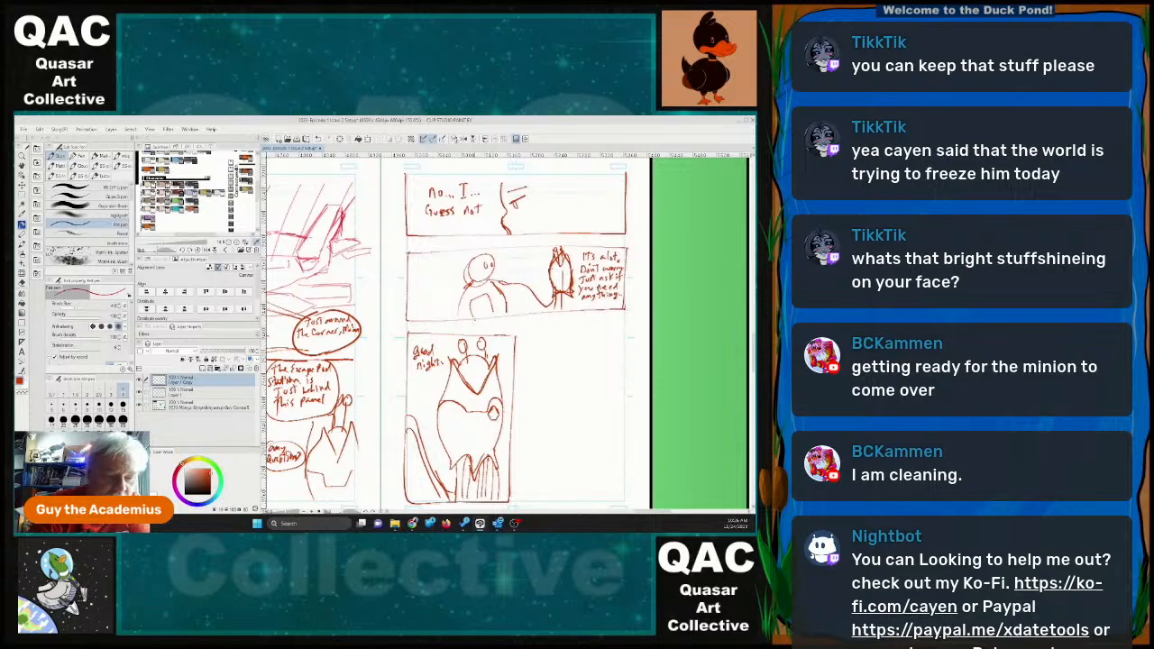
mouse_move(464, 347)
mouse_down()
mouse_move(463, 365)
mouse_move(468, 353)
mouse_up()
mouse_move(466, 351)
mouse_down()
mouse_move(470, 366)
mouse_move(490, 350)
mouse_up()
drag(487, 340, 489, 363)
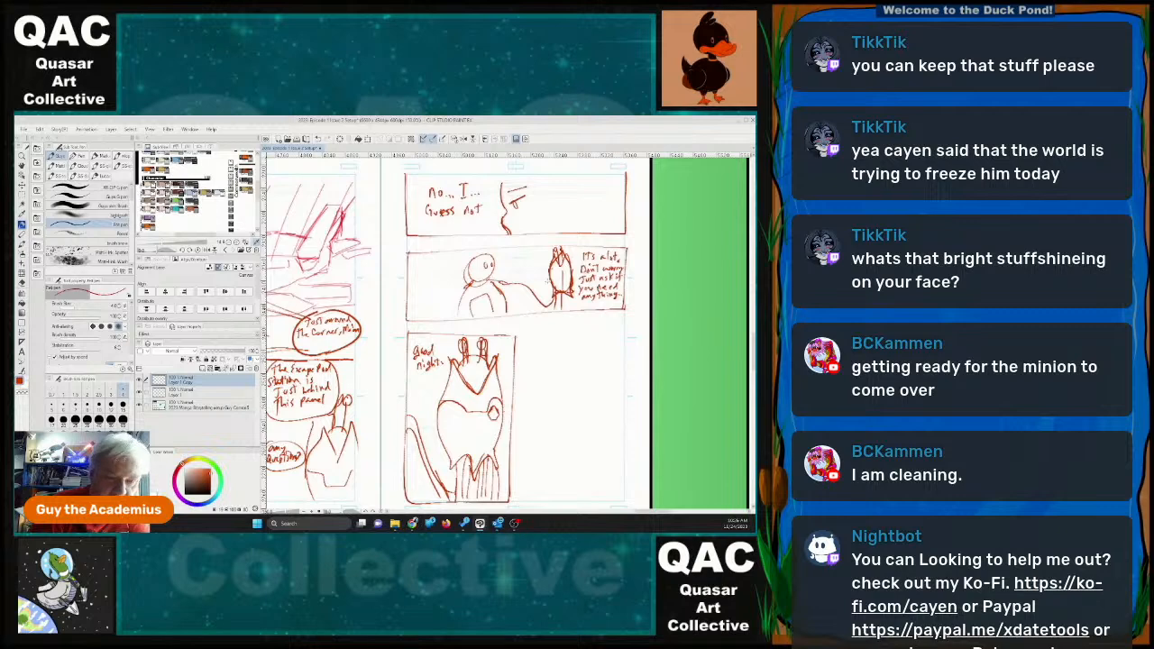
mouse_move(554, 249)
mouse_down()
mouse_move(556, 262)
mouse_move(567, 255)
mouse_up()
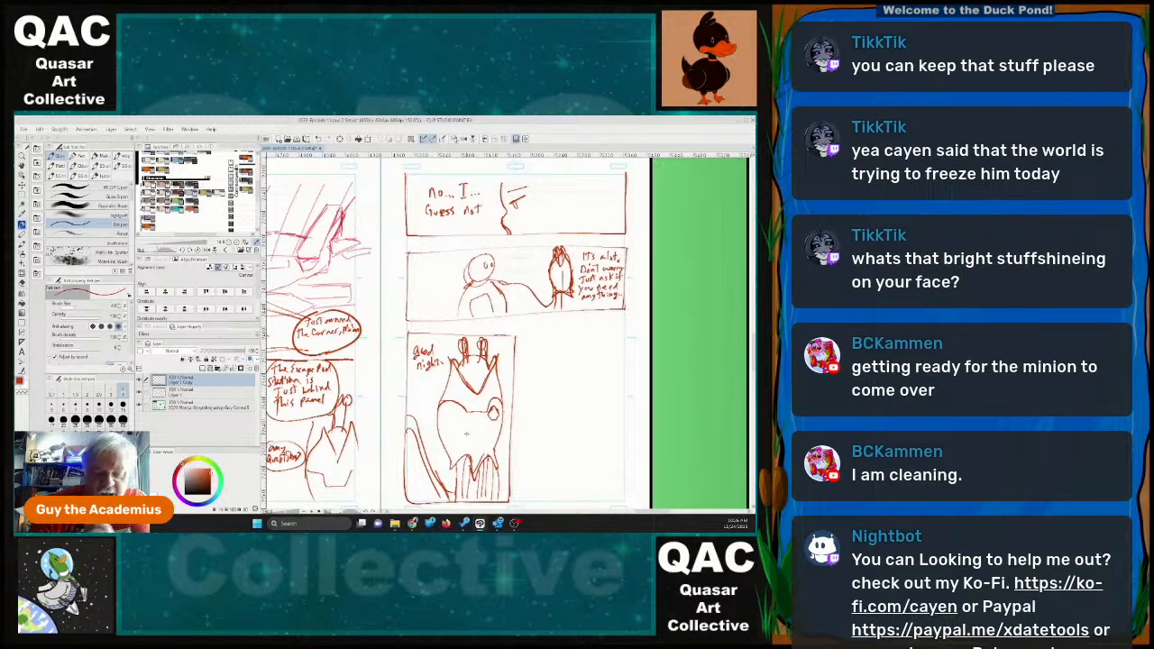
Draw two stacked panel borders to the right of the tall "Good night" panel.
drag(519, 332, 519, 498)
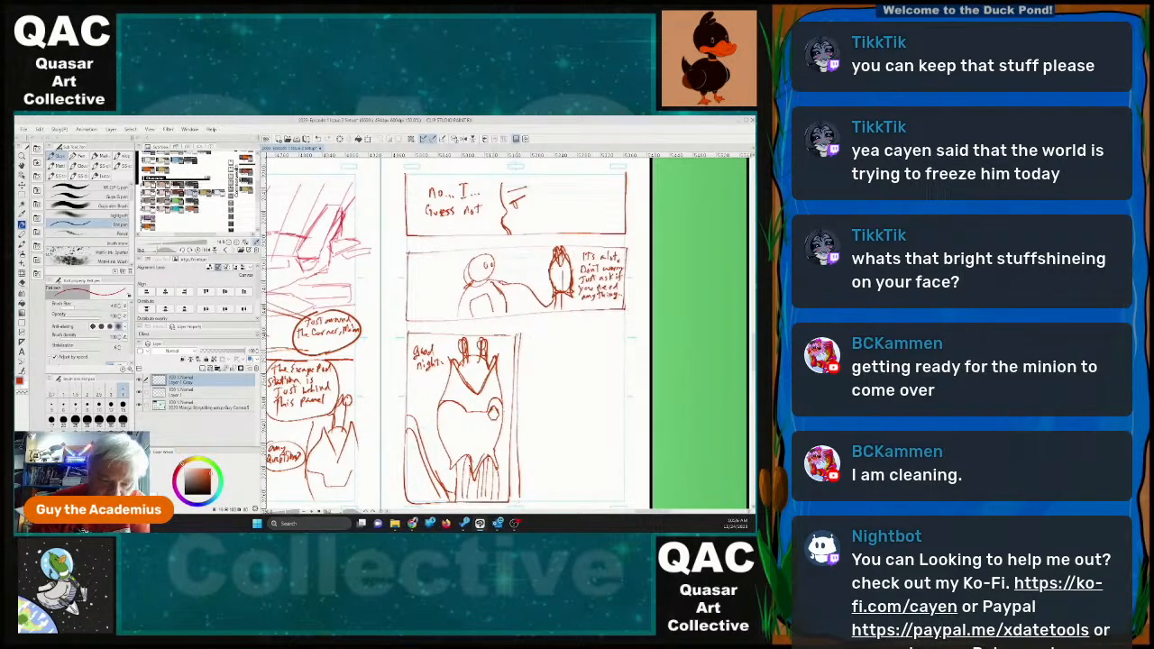
mouse_move(521, 330)
mouse_down()
mouse_move(518, 386)
mouse_move(584, 399)
mouse_move(631, 364)
mouse_move(629, 321)
mouse_up()
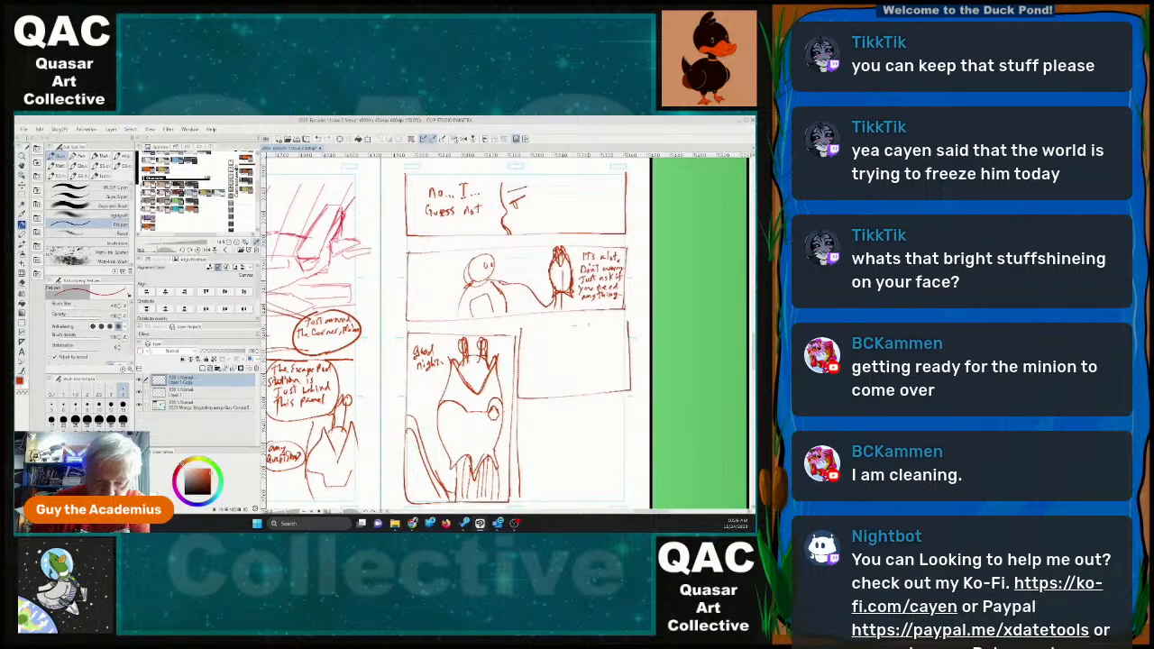
drag(522, 329, 628, 323)
mouse_move(518, 399)
mouse_down()
mouse_move(517, 487)
mouse_move(618, 500)
mouse_move(633, 406)
mouse_move(518, 415)
mouse_up()
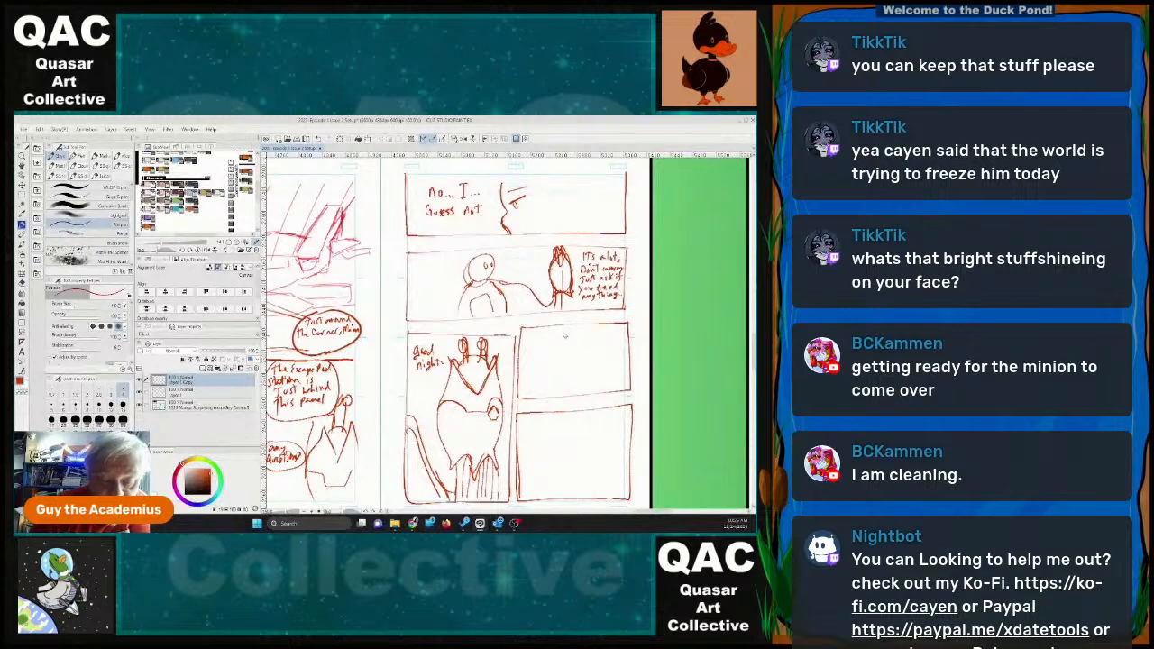
Sketch a round-headed standing figure with a bent arm in the upper of the two stacked panels.
drag(568, 331, 562, 401)
drag(577, 348, 580, 395)
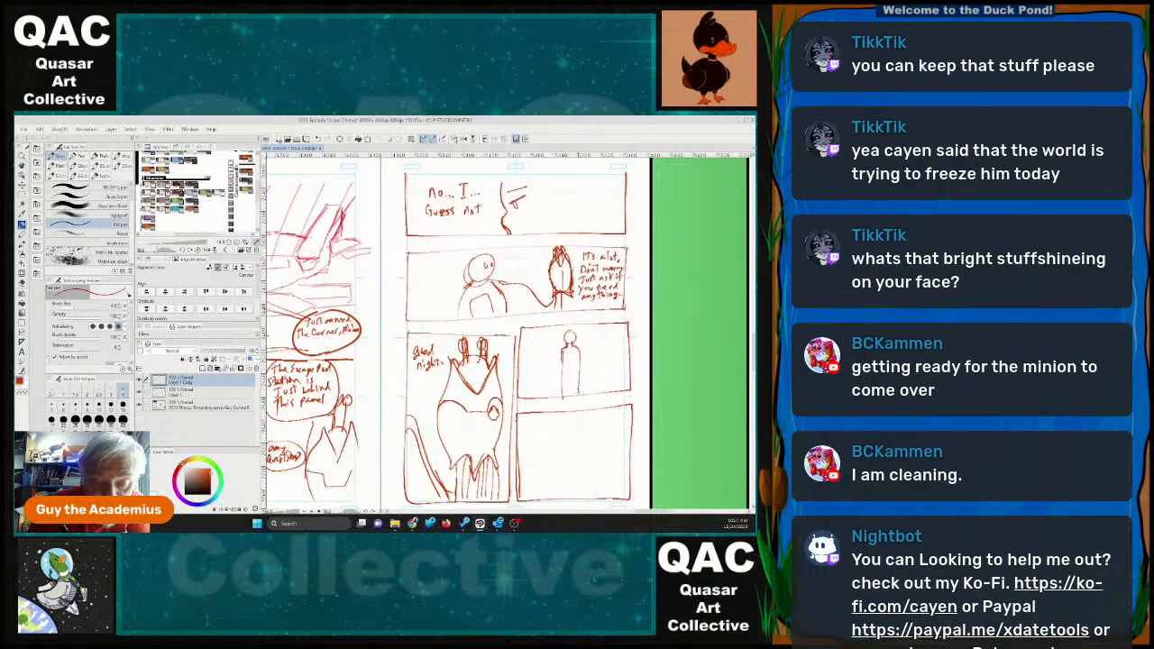
drag(574, 353, 540, 398)
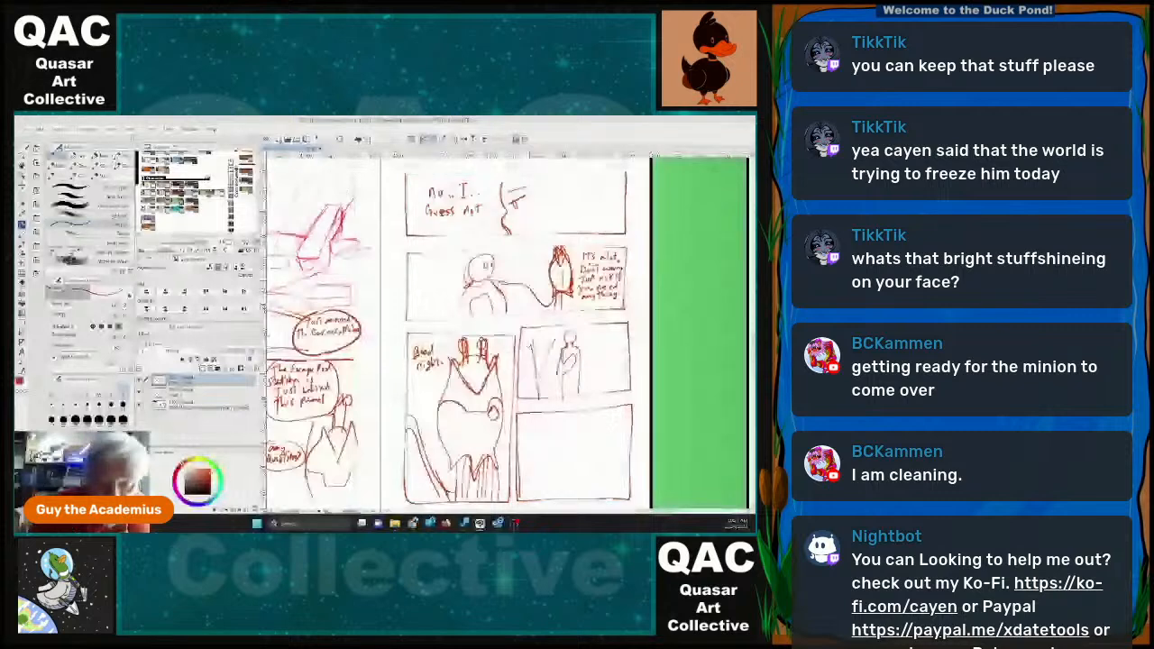
Shade the background on both sides of the standing figure in the upper stacked panel with diagonal hatching.
mouse_move(554, 331)
mouse_down()
mouse_move(544, 368)
mouse_move(540, 337)
mouse_up()
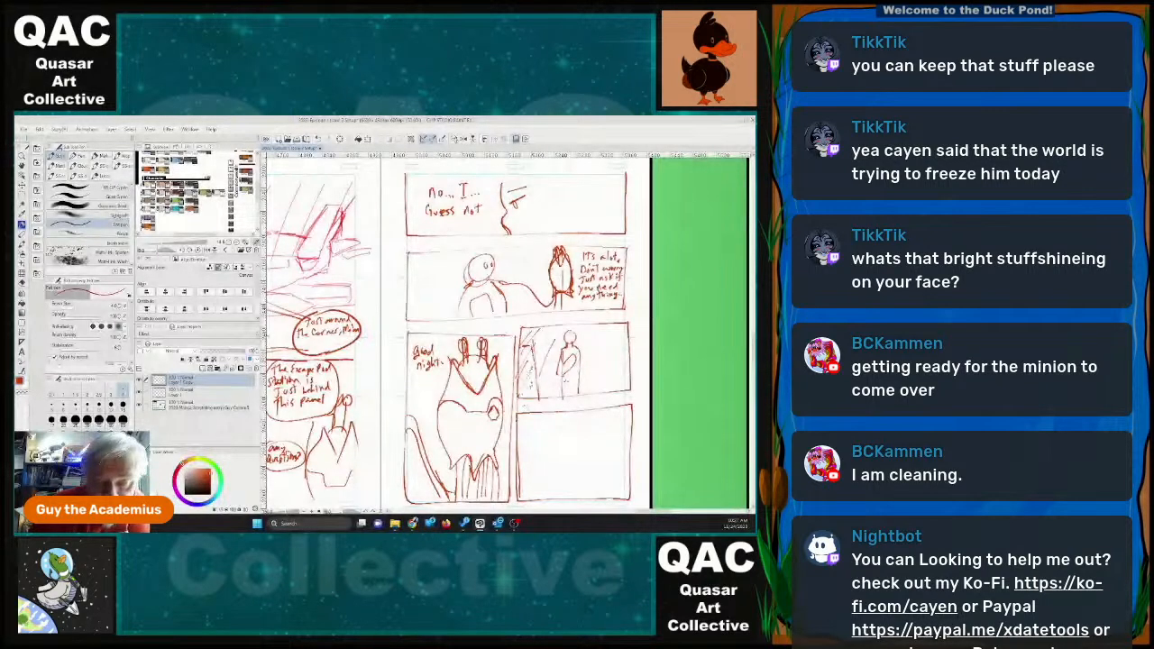
drag(604, 322, 595, 360)
mouse_move(611, 335)
mouse_down()
mouse_move(592, 344)
mouse_move(604, 343)
mouse_move(618, 385)
mouse_move(602, 394)
mouse_move(600, 354)
mouse_up()
drag(619, 333, 609, 370)
drag(622, 359, 611, 393)
mouse_move(547, 361)
mouse_down()
mouse_move(537, 382)
mouse_move(541, 373)
mouse_up()
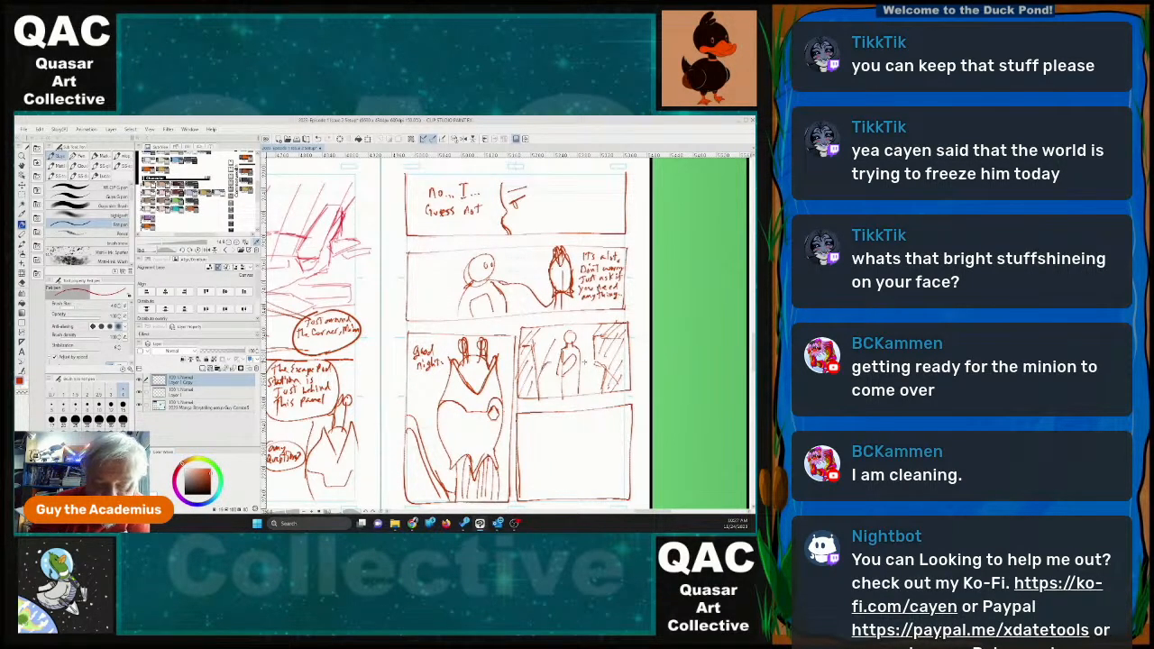
Sketch a small standing figure in the lower stacked panel and fill the background around it with diagonal hatching.
drag(580, 414, 578, 475)
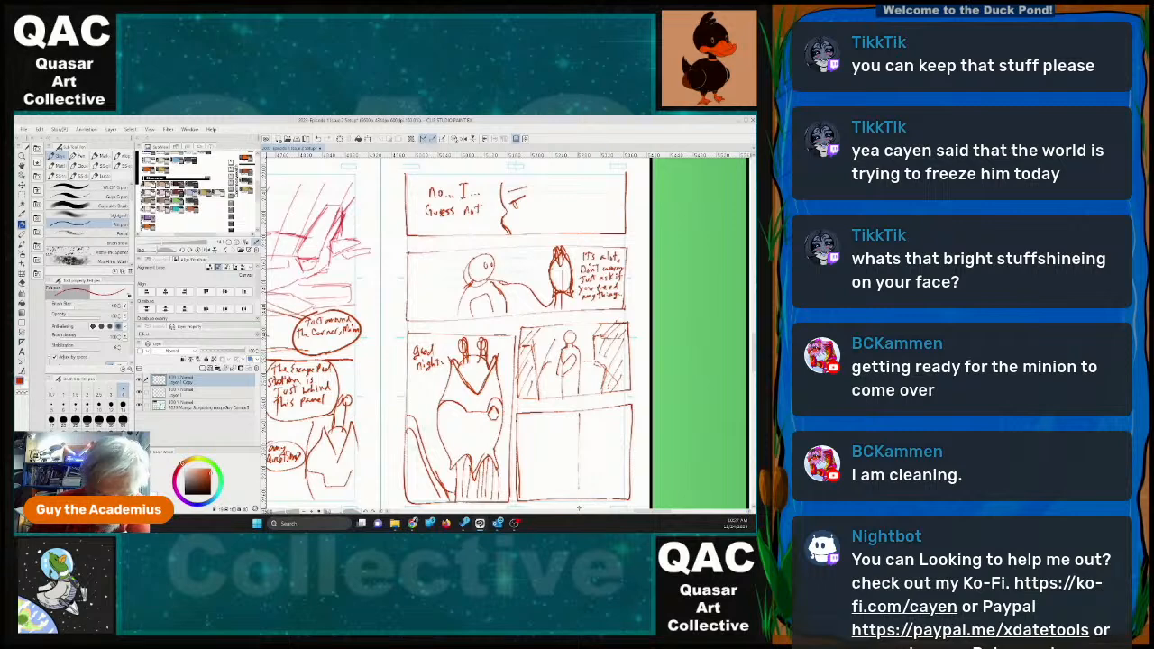
drag(577, 420, 568, 478)
mouse_move(577, 432)
mouse_down()
mouse_move(586, 486)
mouse_move(574, 464)
mouse_up()
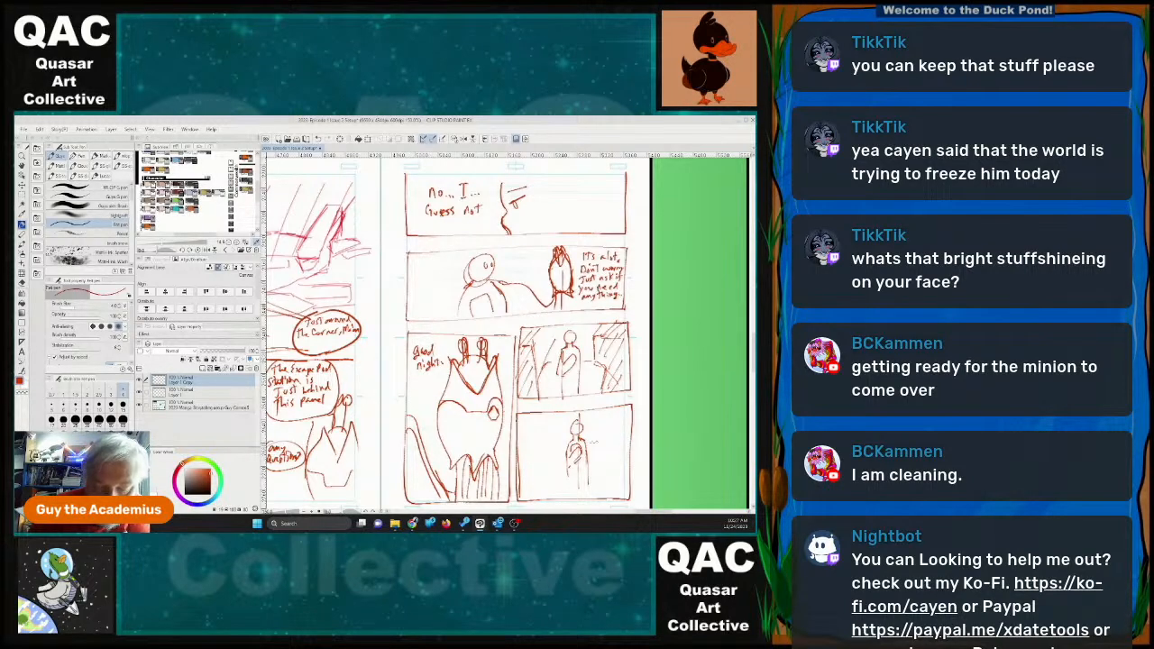
mouse_move(603, 412)
mouse_down()
mouse_move(585, 434)
mouse_move(599, 434)
mouse_move(576, 500)
mouse_up()
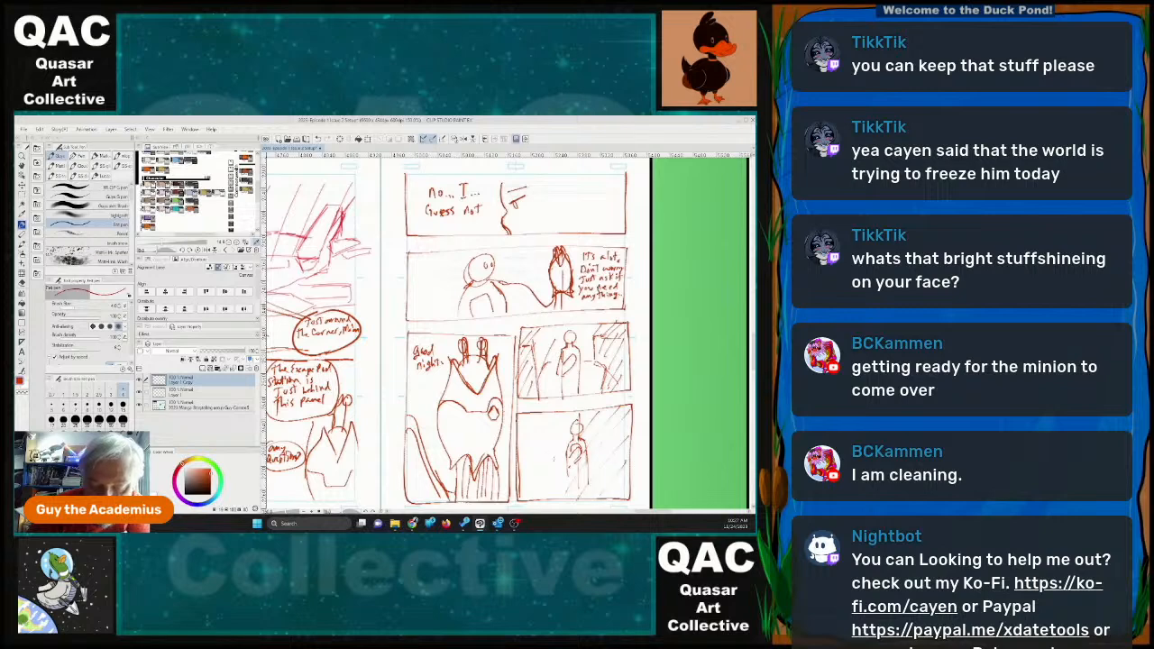
drag(549, 412, 521, 448)
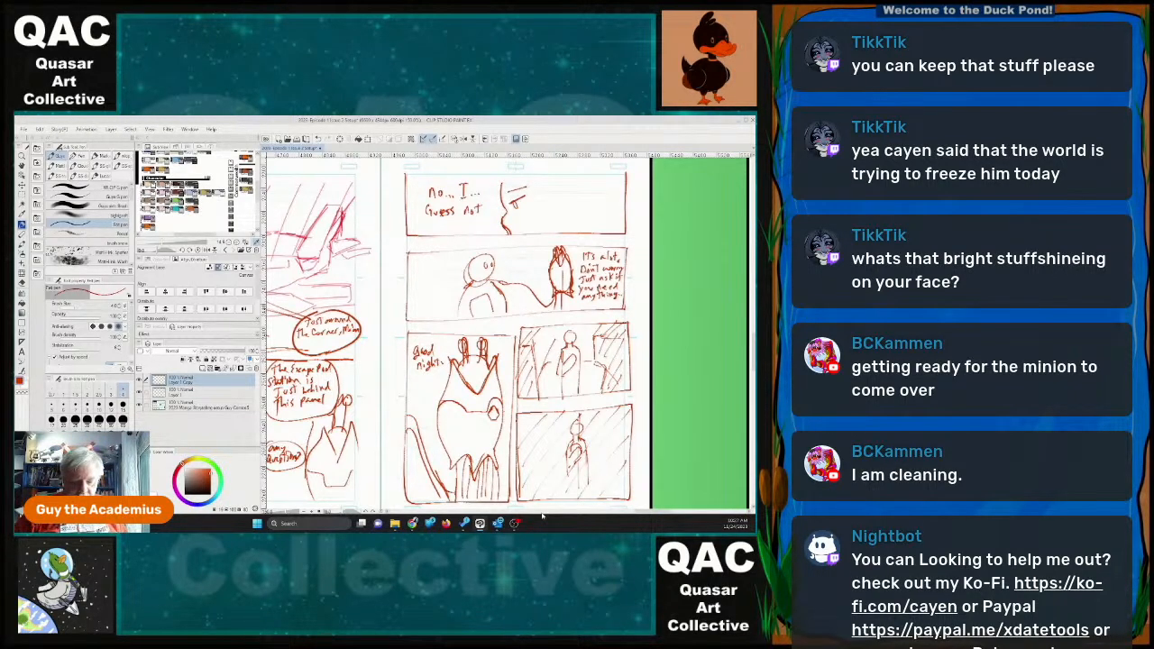
Open the second Issue 2 Setup file from the Momentary Ghosts Issue 2 folder alongside the current storyboard.
scroll(500, 460, down, 7)
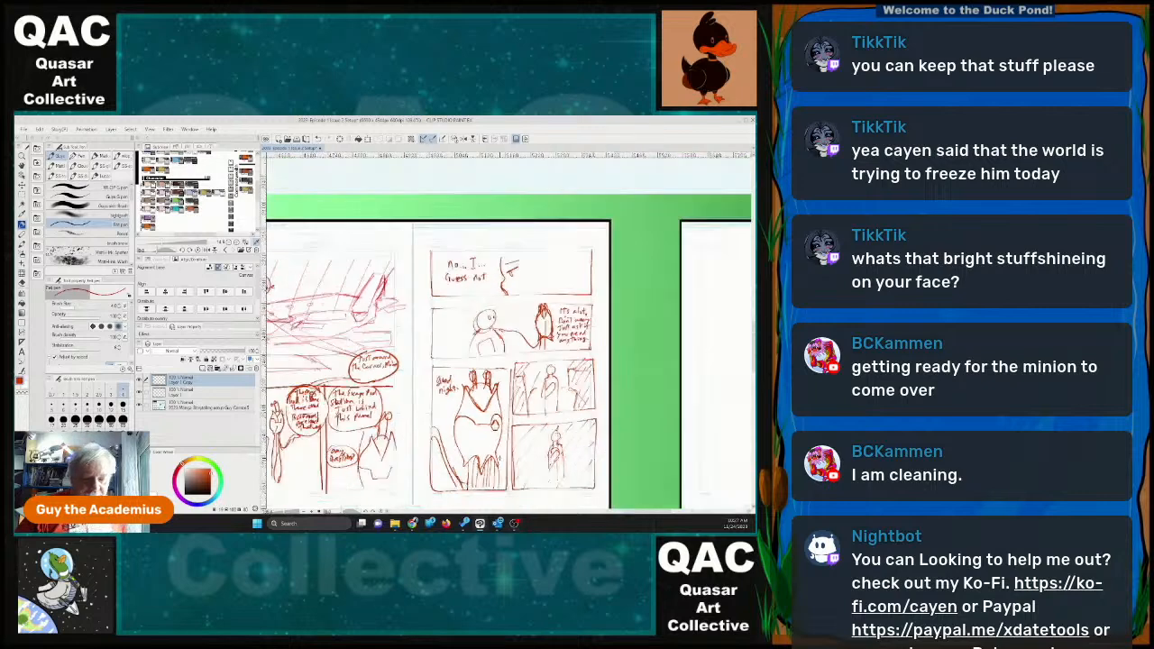
scroll(509, 397, down, 2)
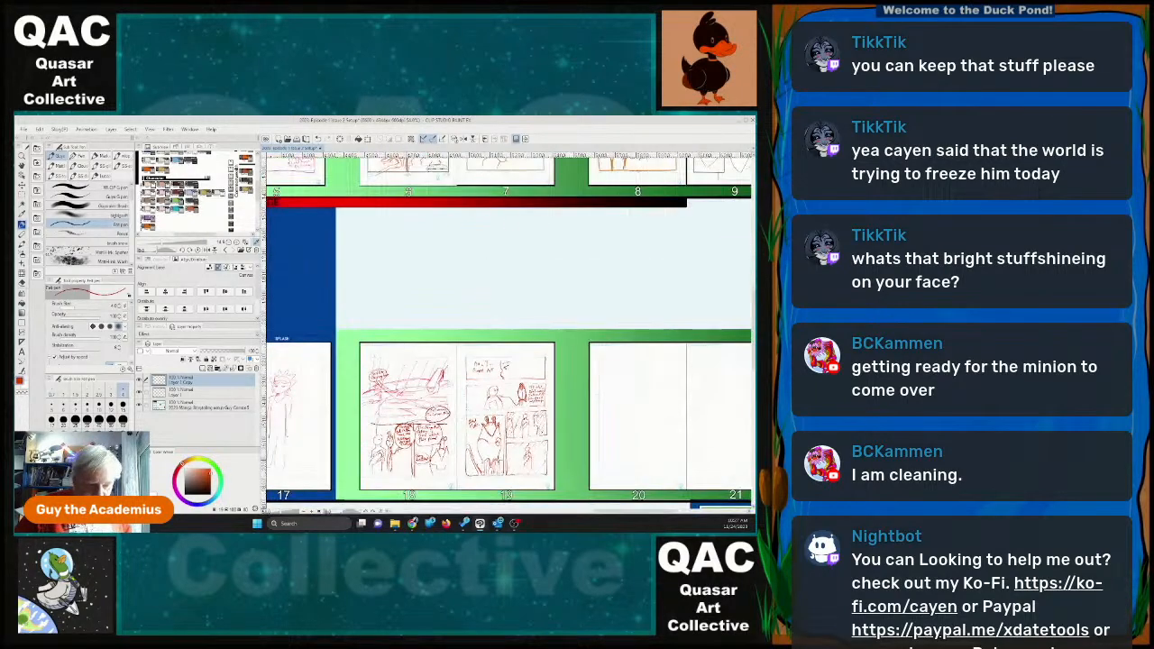
click(545, 512)
drag(586, 513, 676, 519)
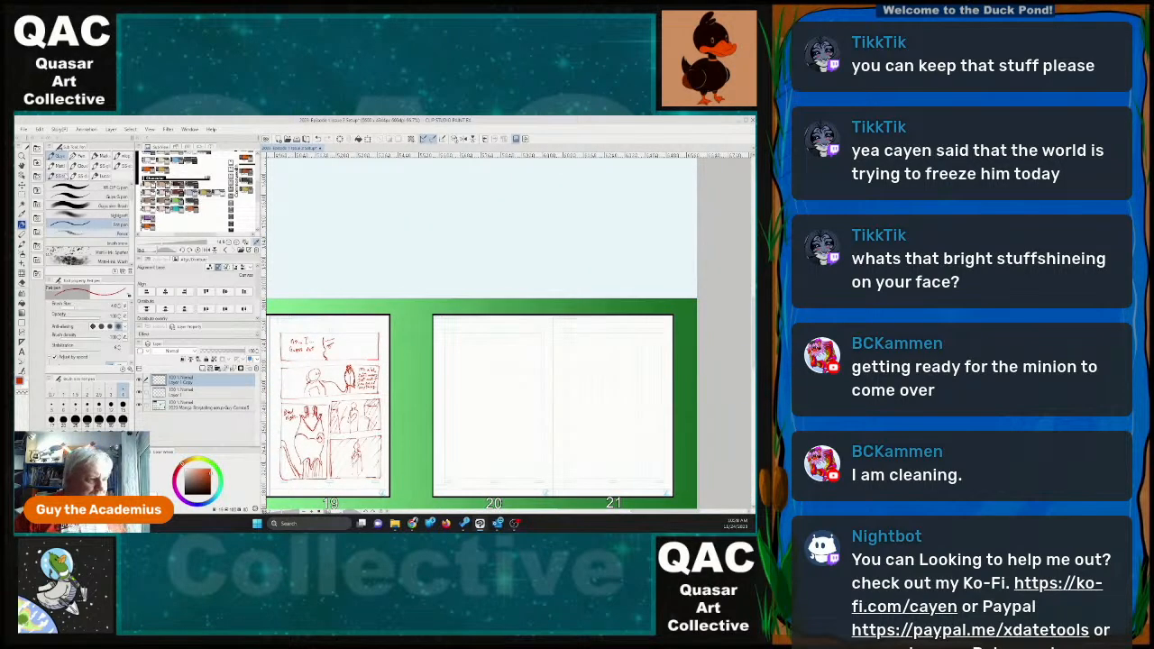
click(24, 130)
click(41, 161)
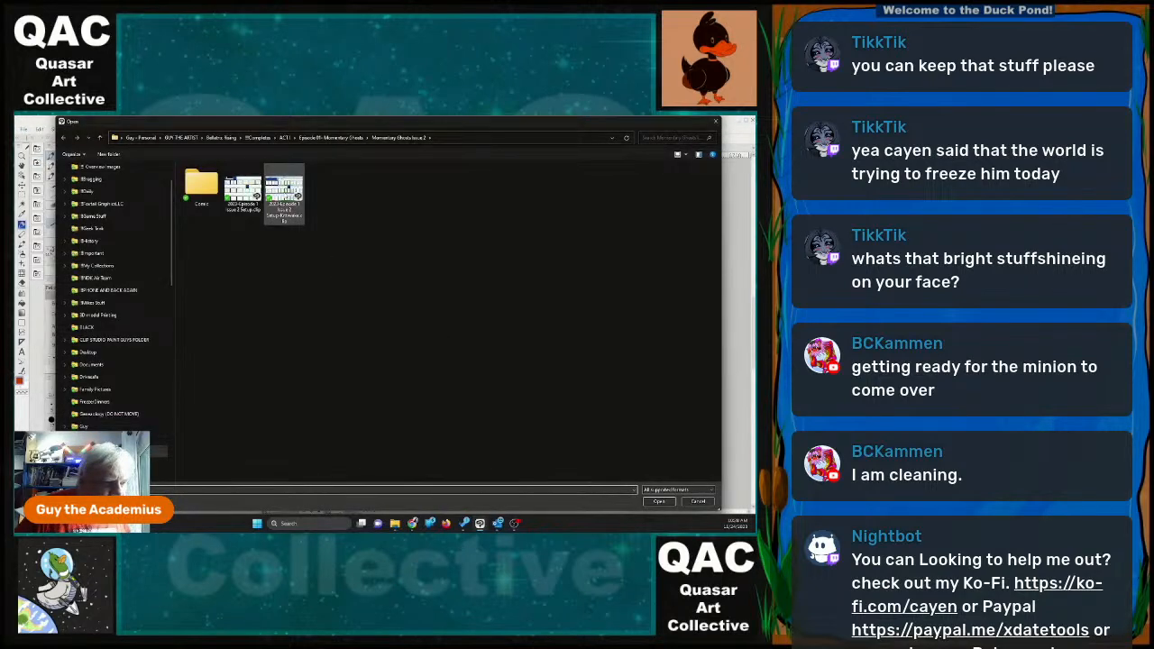
click(284, 194)
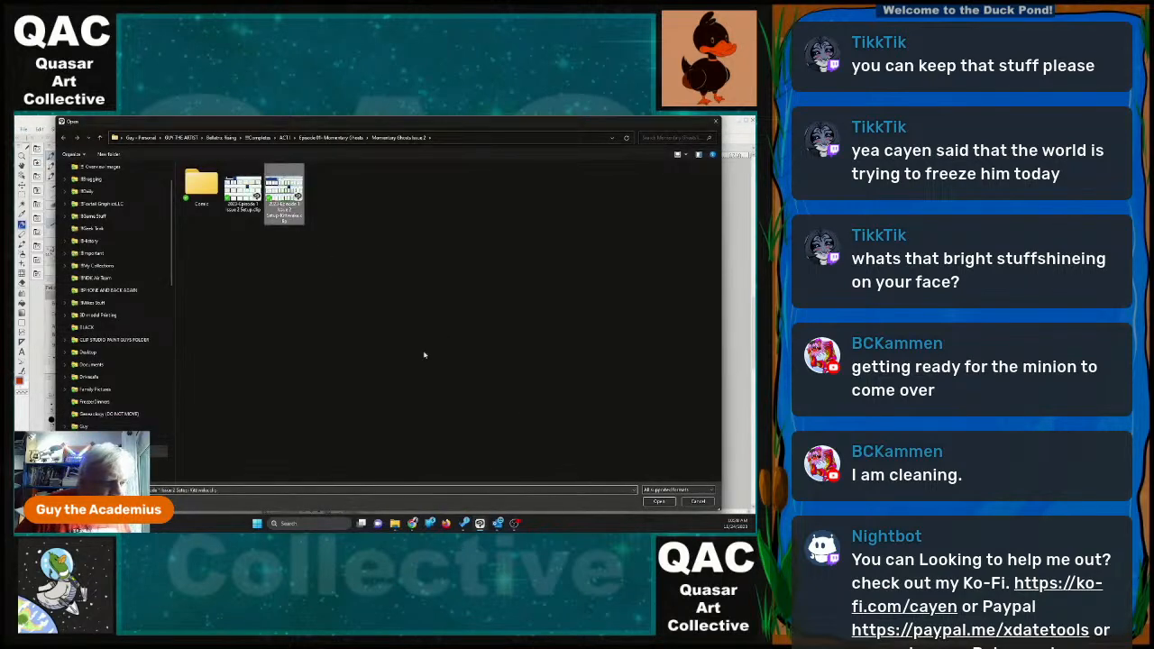
click(655, 503)
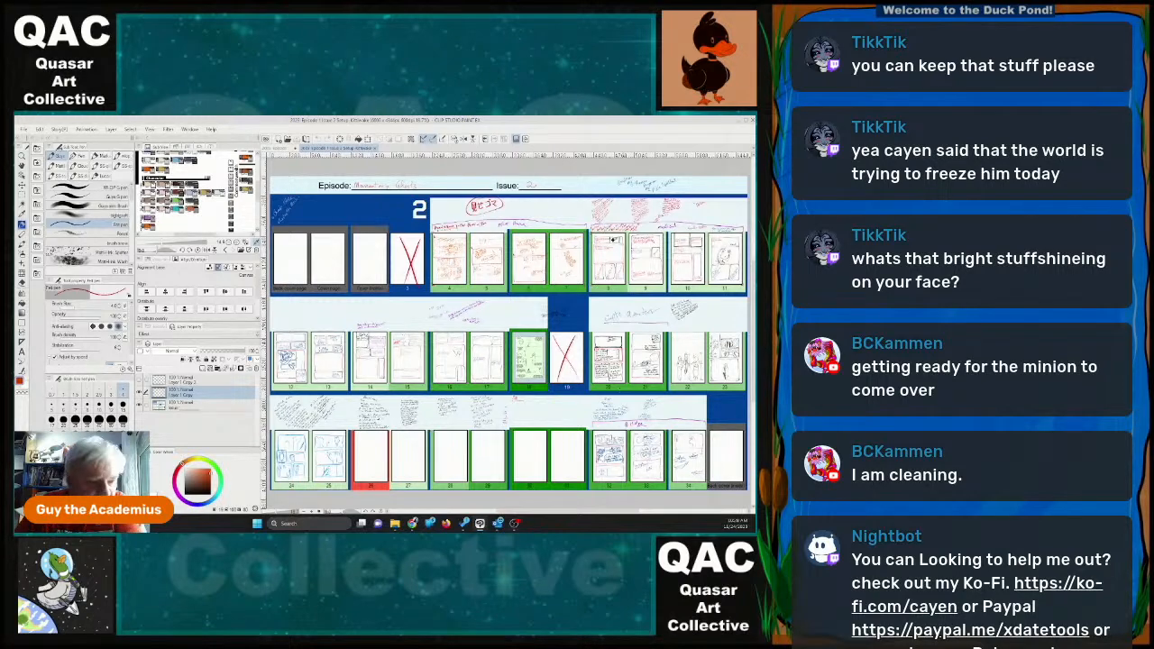
Examine the page sketches and handwritten notes around pages 12 to 18 in the opened issue layout.
scroll(462, 357, up, 4)
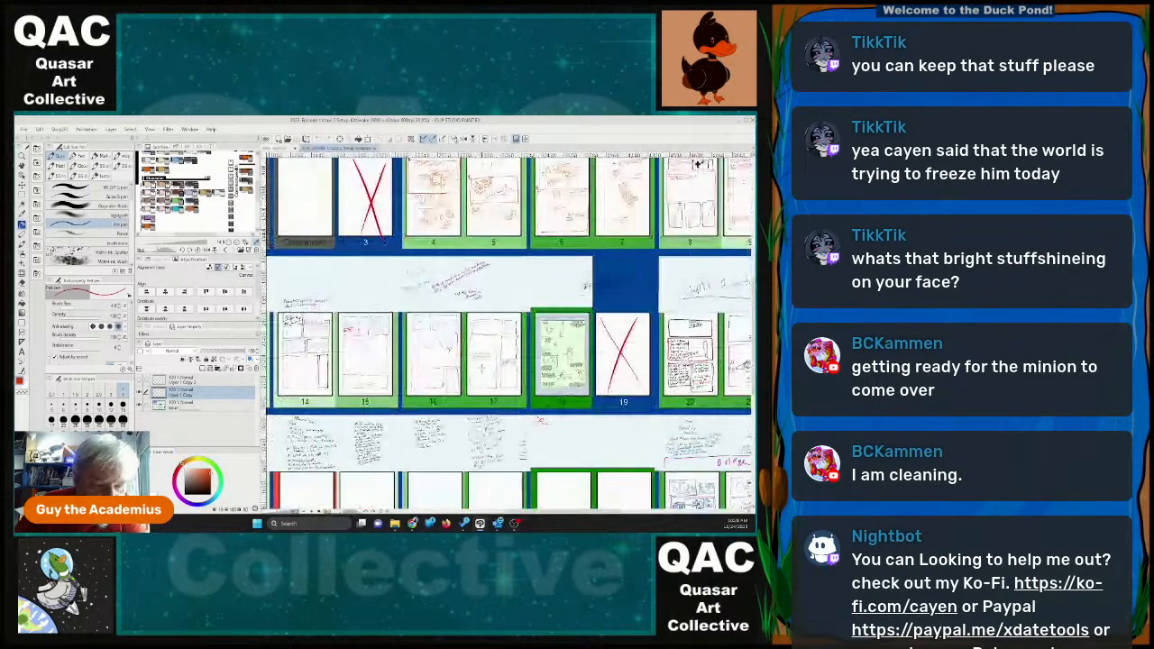
scroll(646, 217, down, 1)
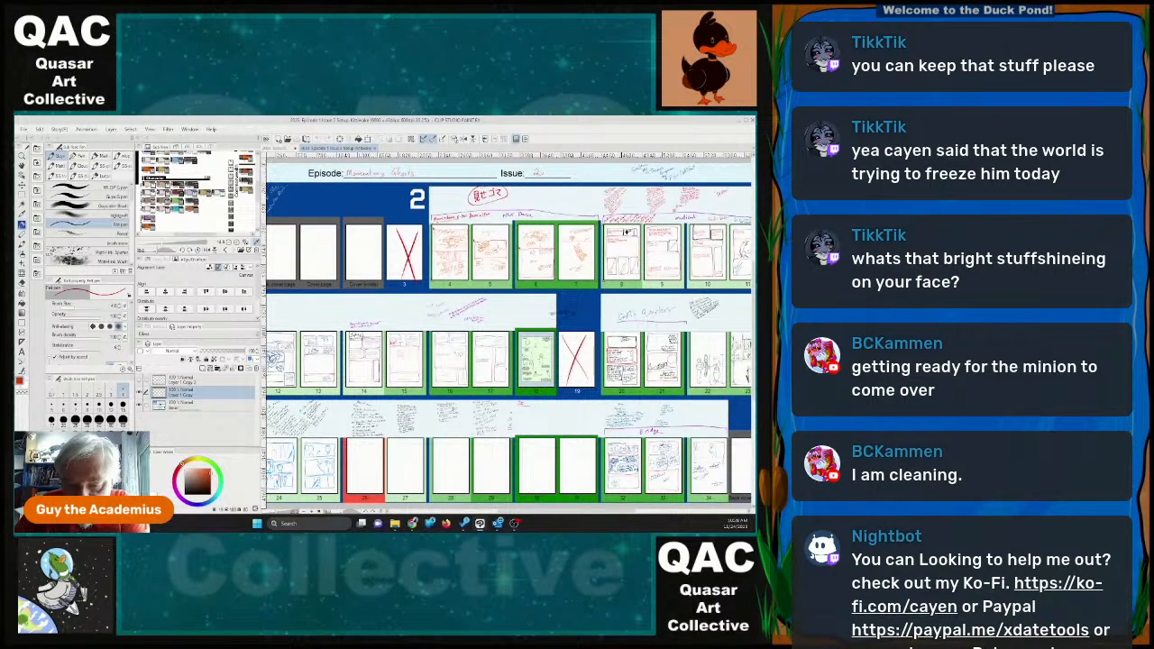
drag(632, 513, 596, 516)
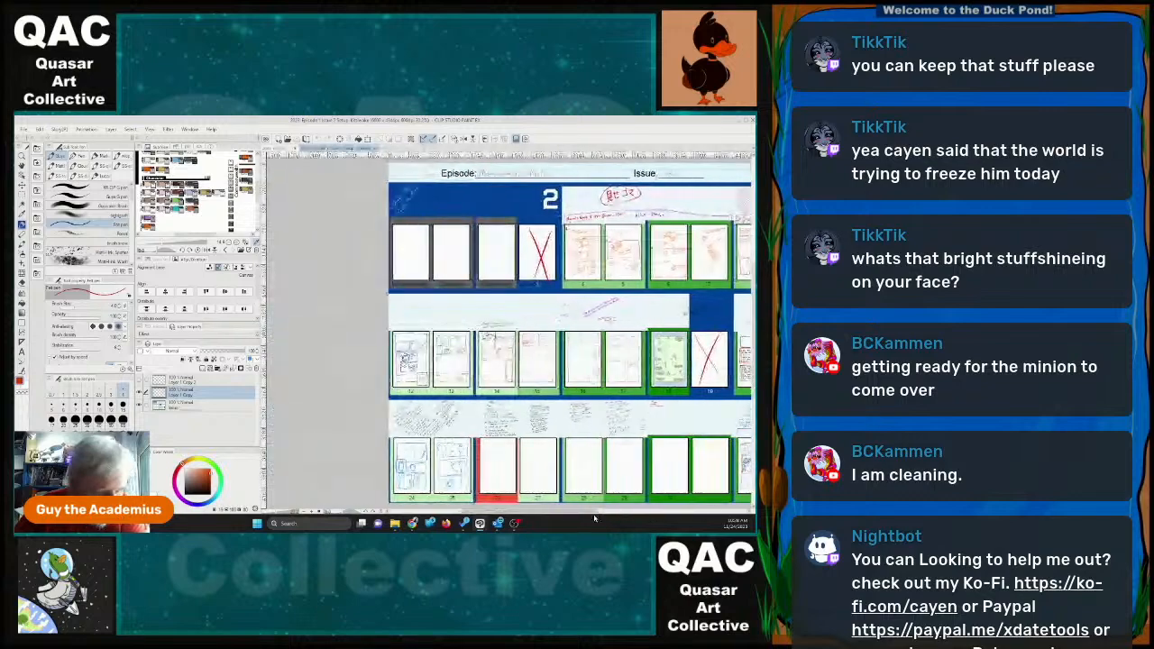
scroll(424, 477, up, 5)
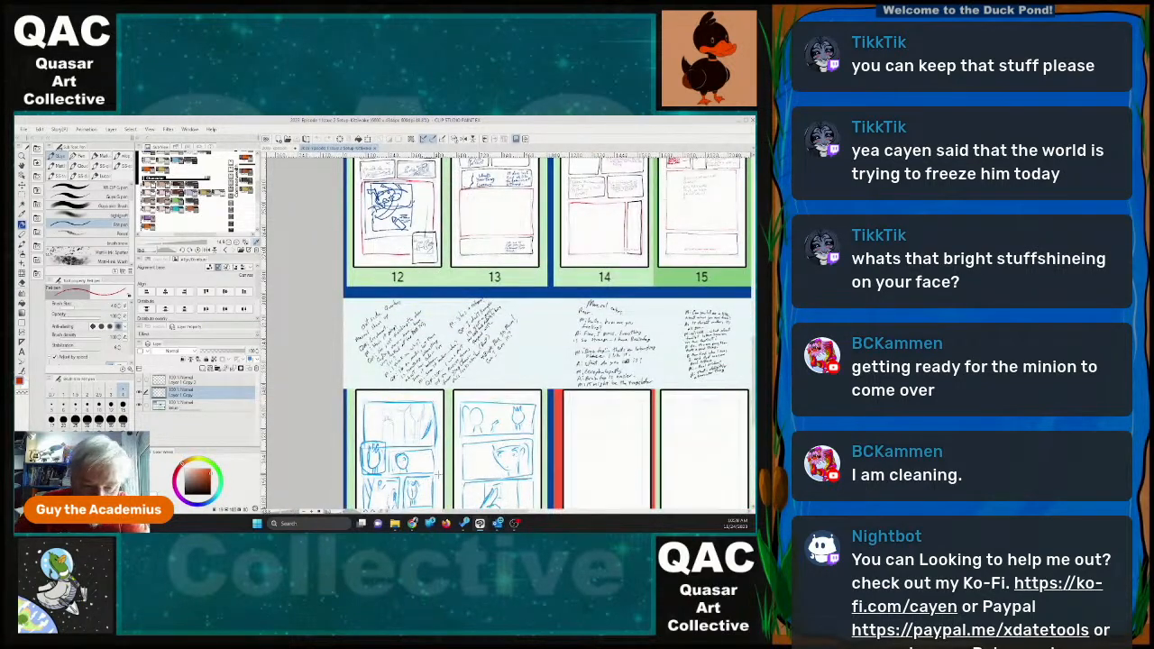
scroll(440, 473, down, 2)
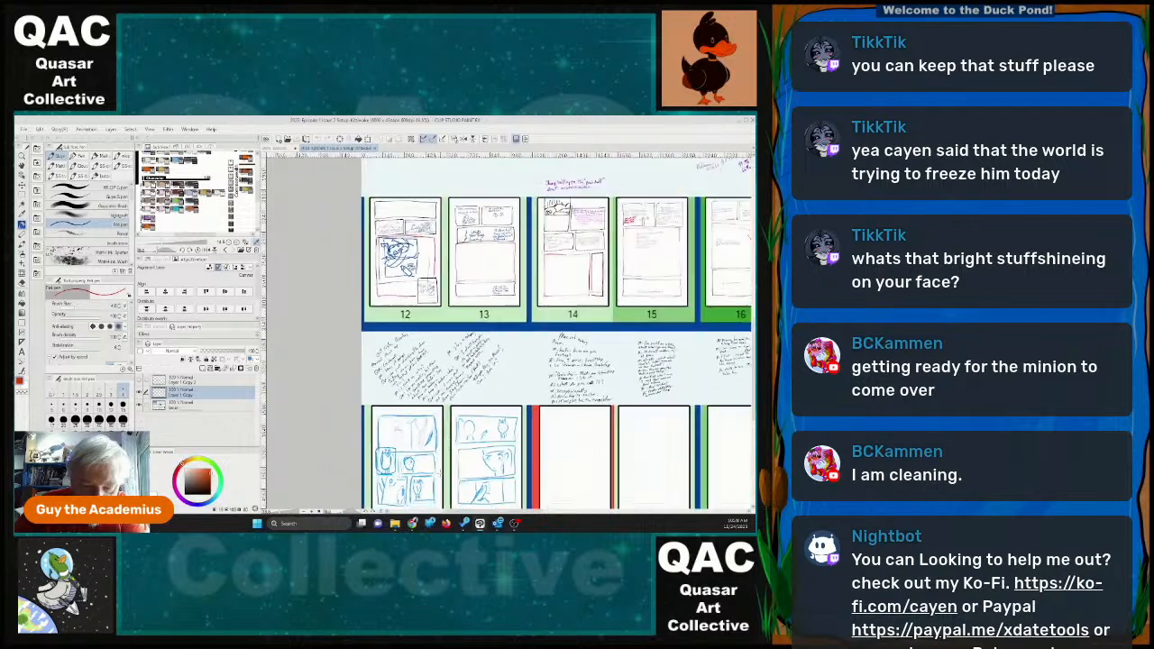
drag(543, 513, 582, 522)
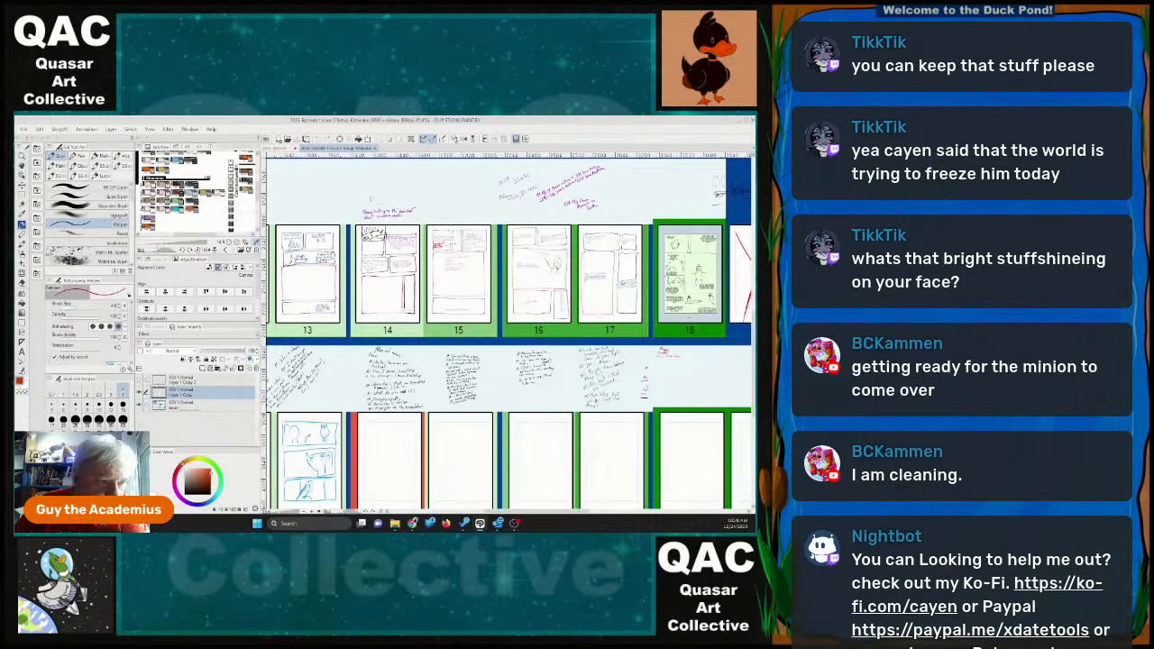
Return to the current storyboard and outline a wide rectangular panel across the top of page 20.
click(281, 148)
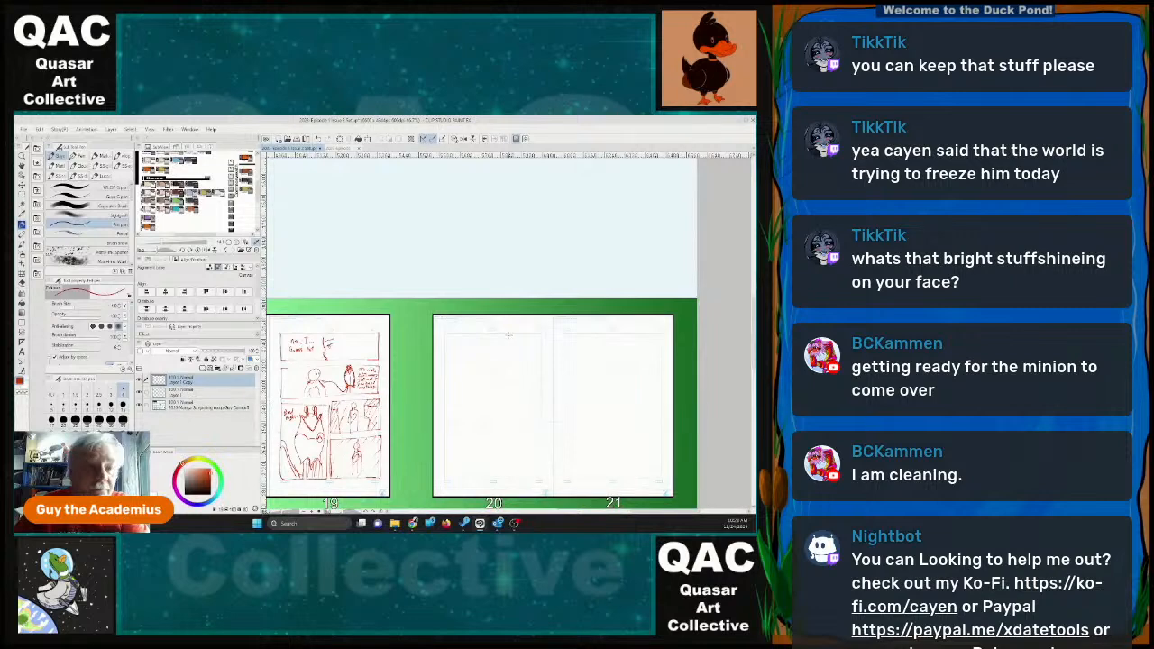
scroll(488, 366, up, 4)
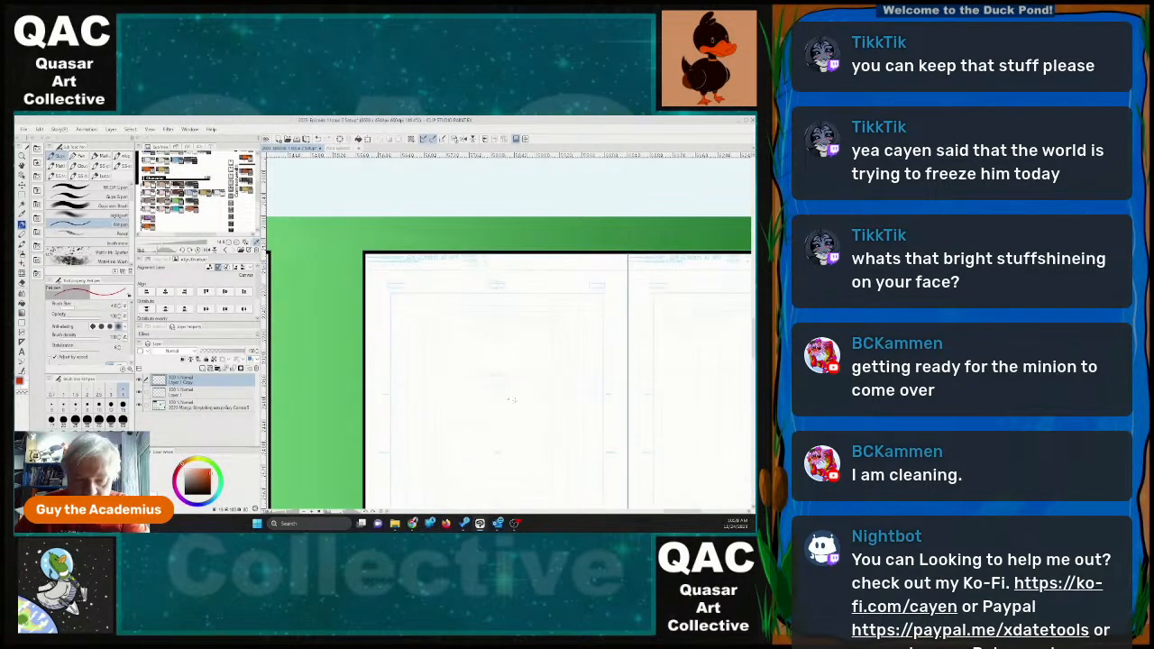
drag(754, 336, 755, 339)
scroll(627, 344, down, 1)
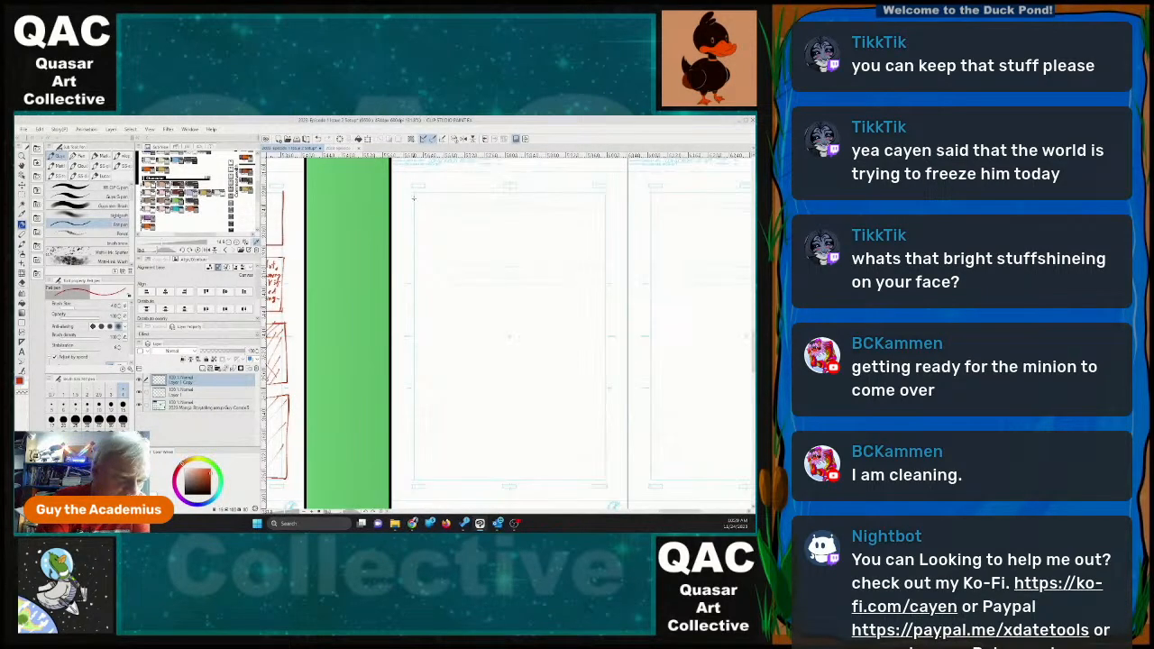
mouse_move(414, 191)
mouse_down()
mouse_move(415, 285)
mouse_move(608, 286)
mouse_move(598, 187)
mouse_up()
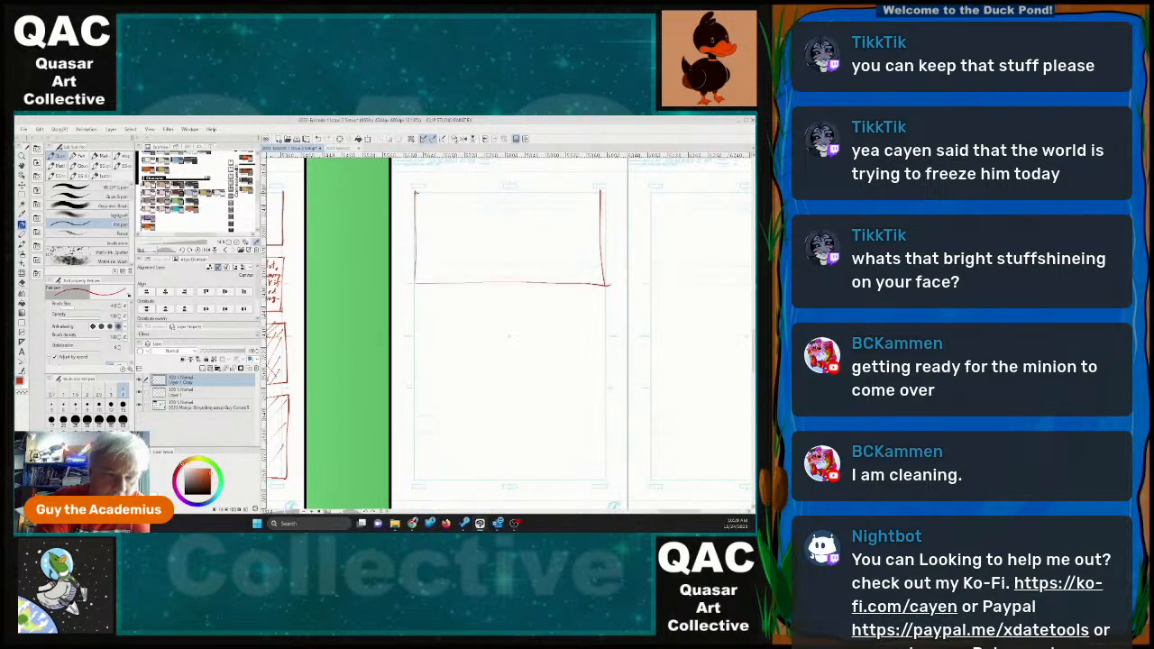
drag(416, 191, 599, 191)
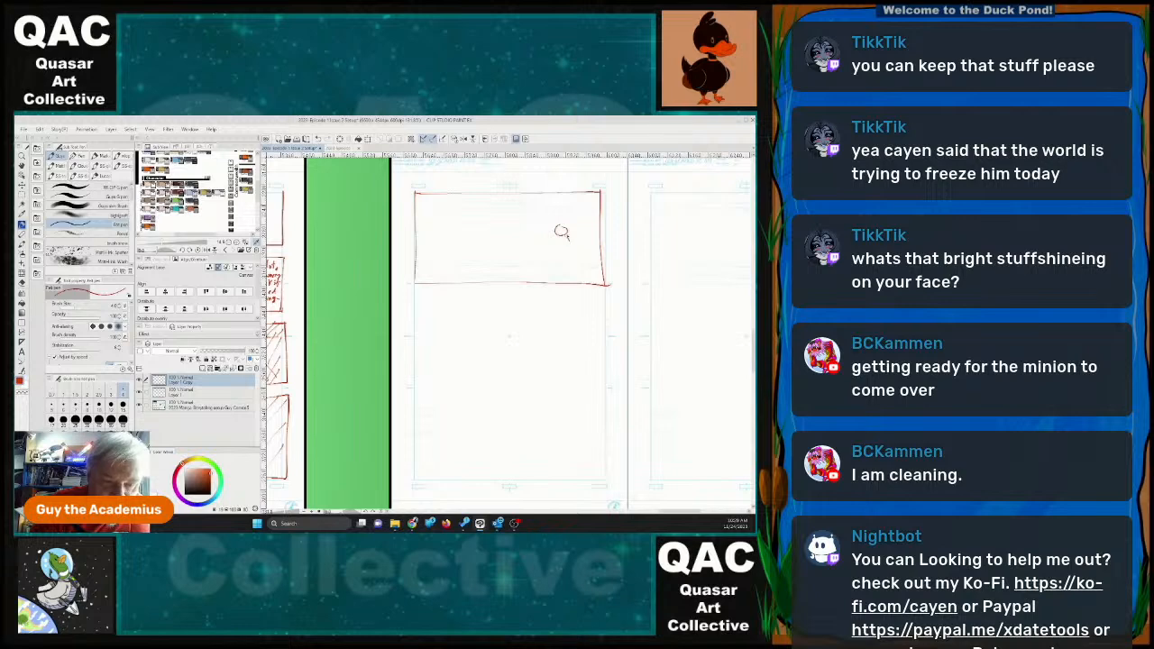
Sketch a figure seated on a bench at the right of page 20's top panel, beside a large rounded shape with vertical ribs.
mouse_move(566, 237)
mouse_down()
mouse_move(571, 253)
mouse_move(555, 261)
mouse_move(554, 282)
mouse_move(558, 256)
mouse_up()
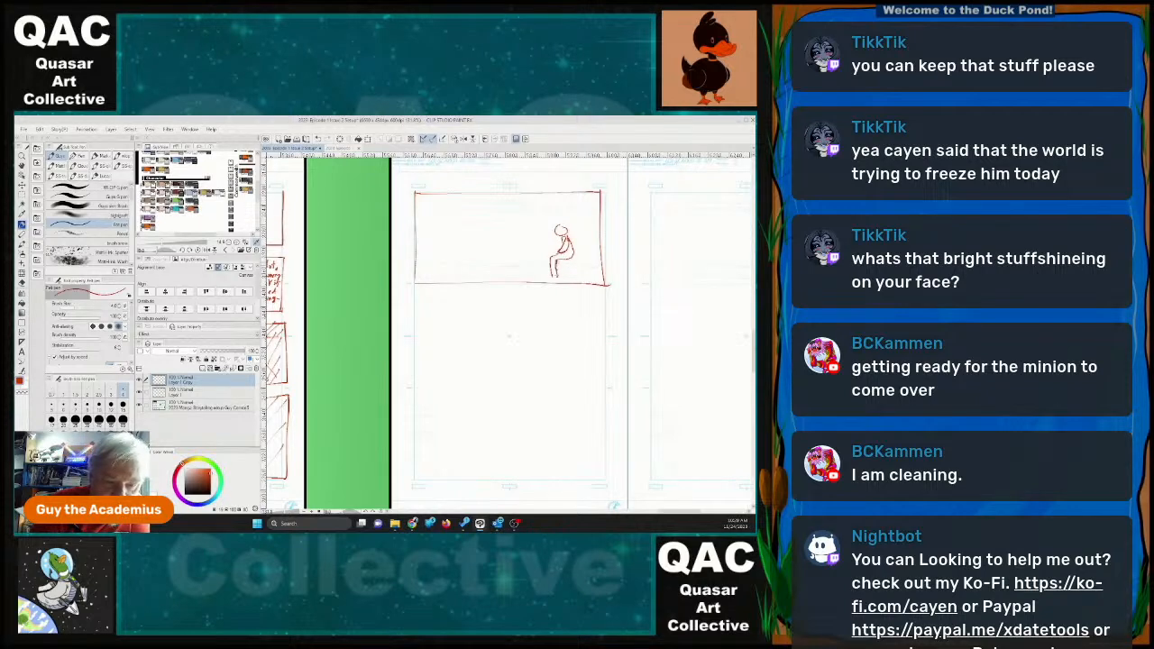
mouse_move(557, 282)
mouse_down()
mouse_move(557, 268)
mouse_move(600, 251)
mouse_up()
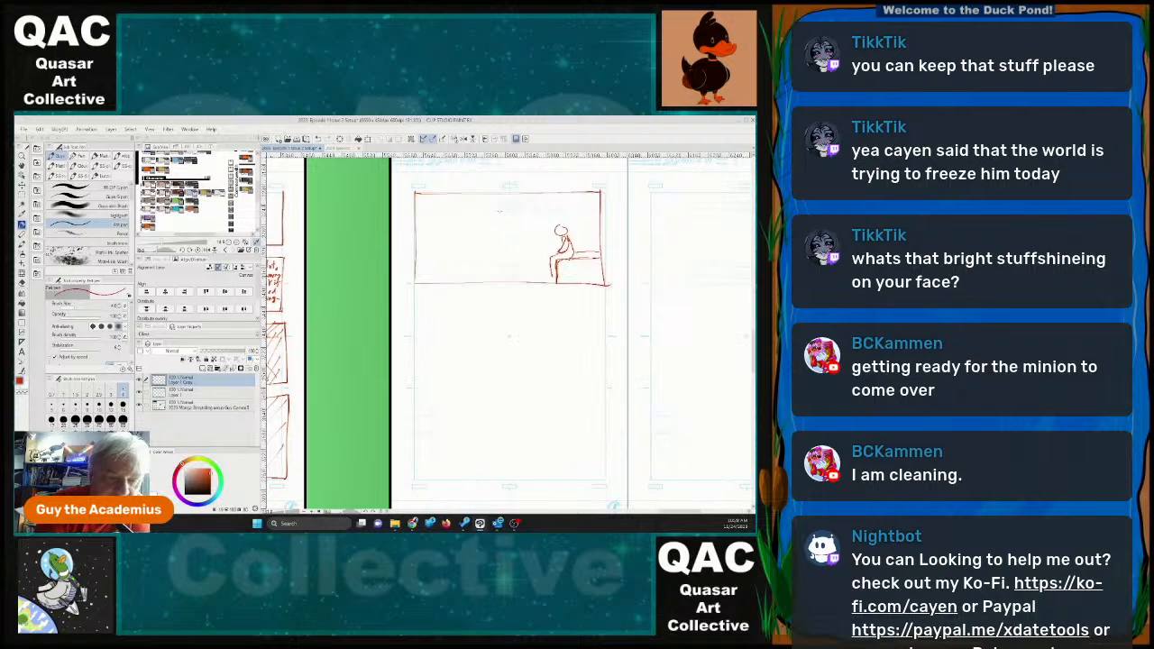
mouse_move(454, 211)
mouse_down()
mouse_move(543, 208)
mouse_move(552, 238)
mouse_up()
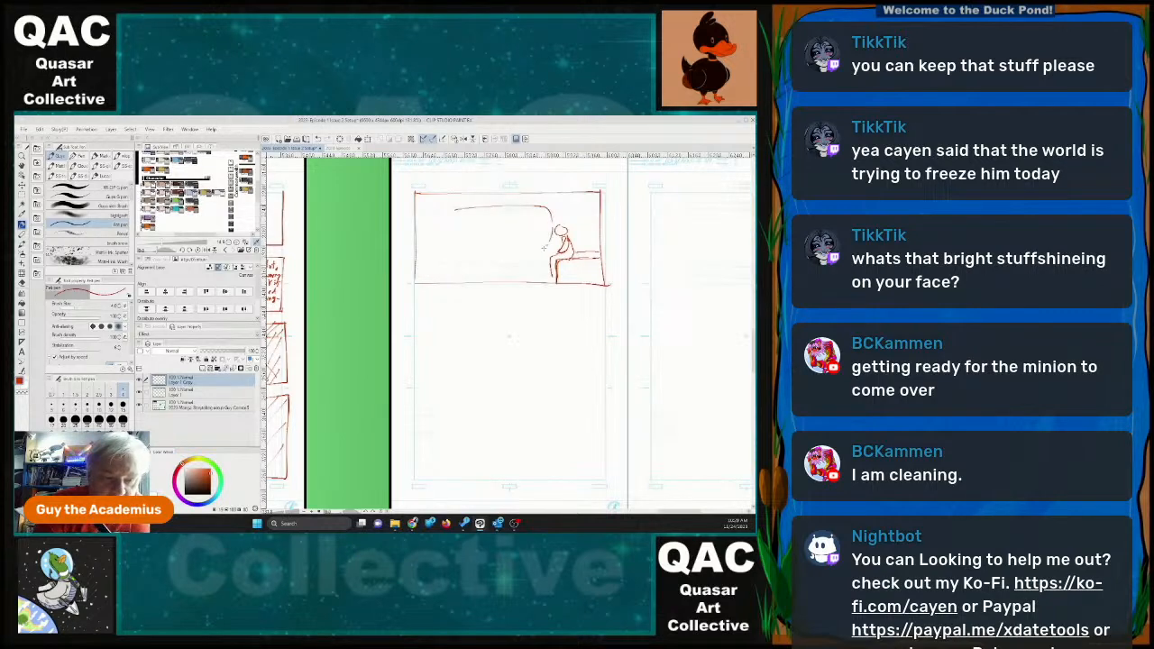
drag(469, 245, 552, 239)
mouse_move(464, 210)
mouse_down()
mouse_move(466, 244)
mouse_move(474, 209)
mouse_move(485, 240)
mouse_up()
mouse_move(498, 212)
mouse_down()
mouse_move(499, 229)
mouse_move(527, 232)
mouse_up()
Add background wall lines around the rounded shape and the seated figure, and sketch darkened supports beneath the shape.
mouse_move(538, 211)
mouse_down()
mouse_move(540, 226)
mouse_move(595, 221)
mouse_up()
drag(447, 200, 448, 282)
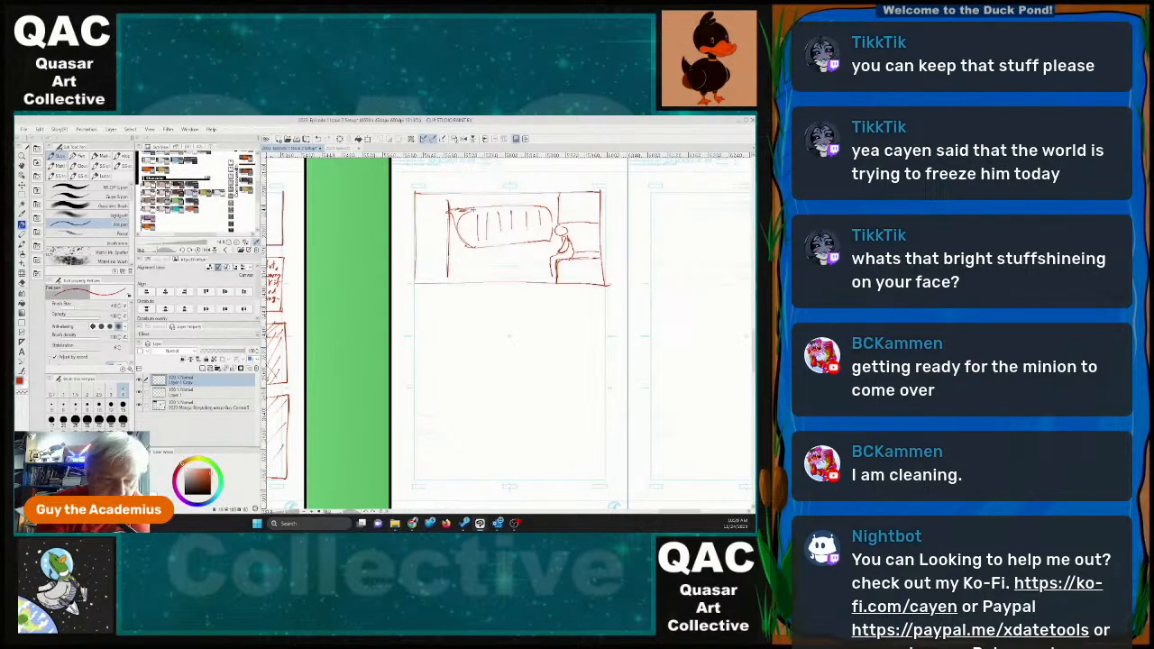
mouse_move(474, 208)
mouse_down()
mouse_move(458, 245)
mouse_move(548, 242)
mouse_up()
mouse_move(476, 250)
mouse_down()
mouse_move(462, 257)
mouse_move(548, 256)
mouse_move(485, 256)
mouse_move(486, 276)
mouse_move(498, 237)
mouse_move(497, 276)
mouse_up()
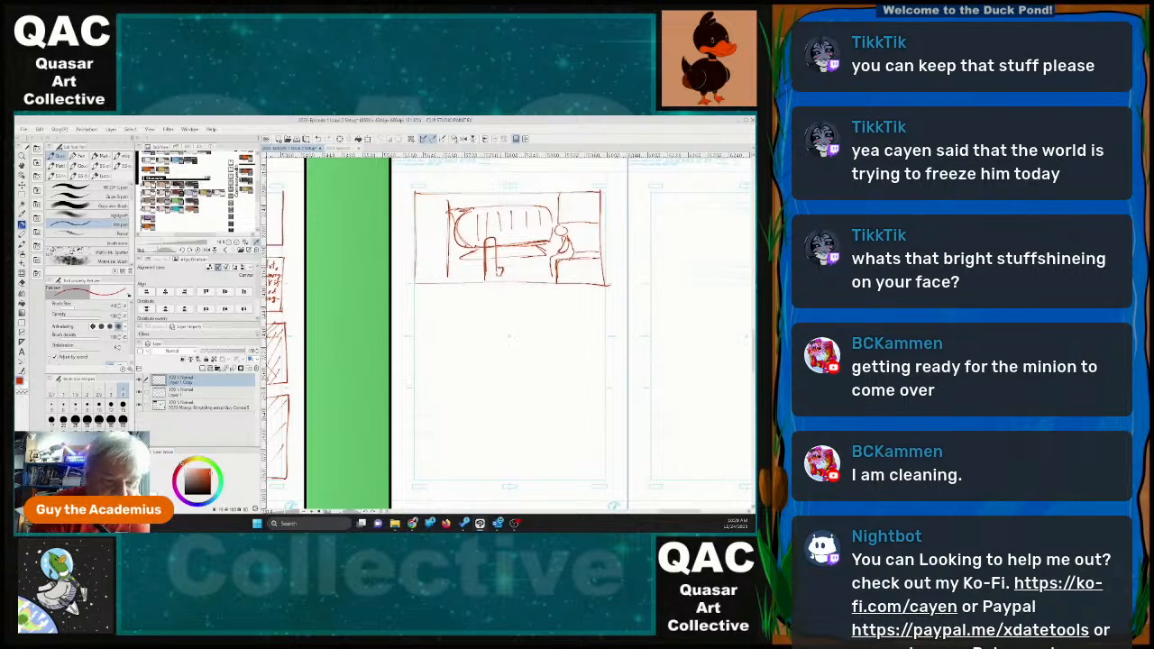
mouse_move(496, 236)
mouse_down()
mouse_move(500, 267)
mouse_move(484, 281)
mouse_move(541, 259)
mouse_up()
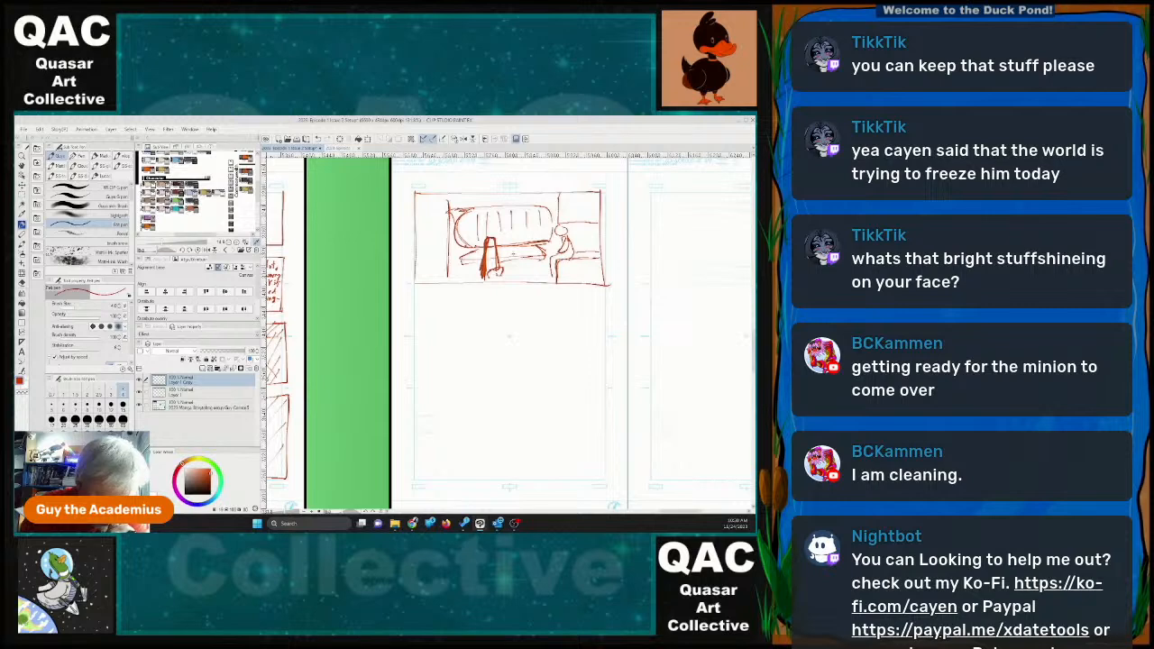
Outline a squarish panel at the left of page 20's middle row and sketch a face with half-closed eyes in it.
mouse_move(414, 291)
mouse_down()
mouse_move(419, 397)
mouse_move(414, 373)
mouse_move(414, 390)
mouse_move(504, 386)
mouse_move(507, 289)
mouse_up()
drag(415, 290, 506, 288)
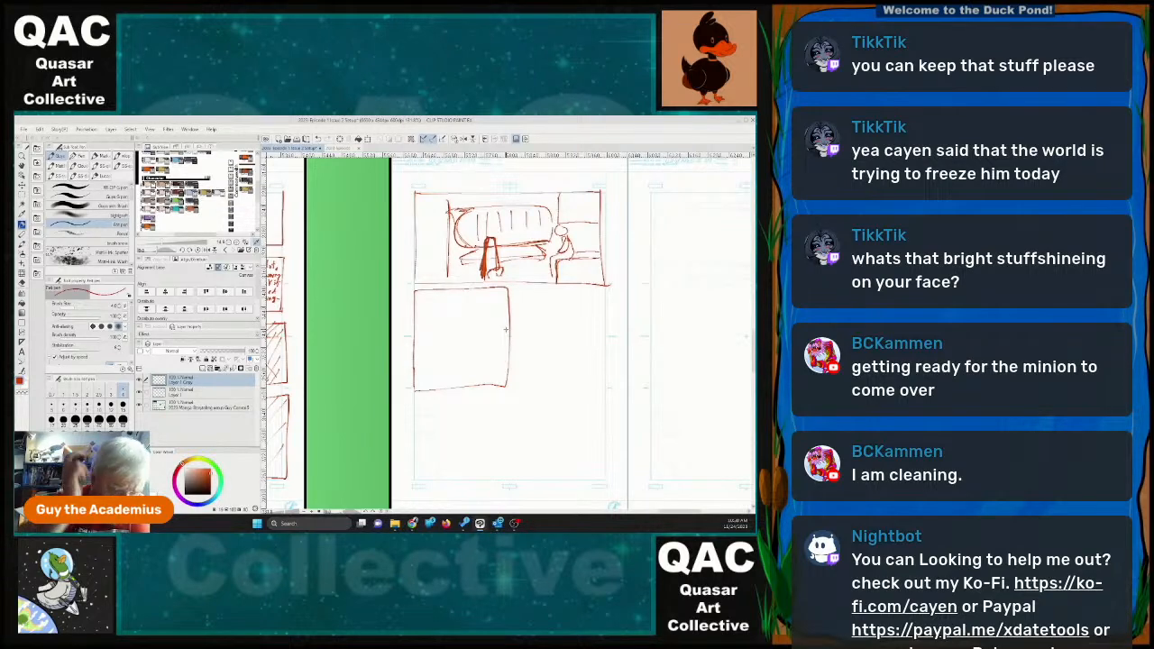
mouse_move(439, 330)
mouse_down()
mouse_move(447, 359)
mouse_move(481, 357)
mouse_move(498, 305)
mouse_move(442, 337)
mouse_move(466, 362)
mouse_move(449, 354)
mouse_move(460, 331)
mouse_up()
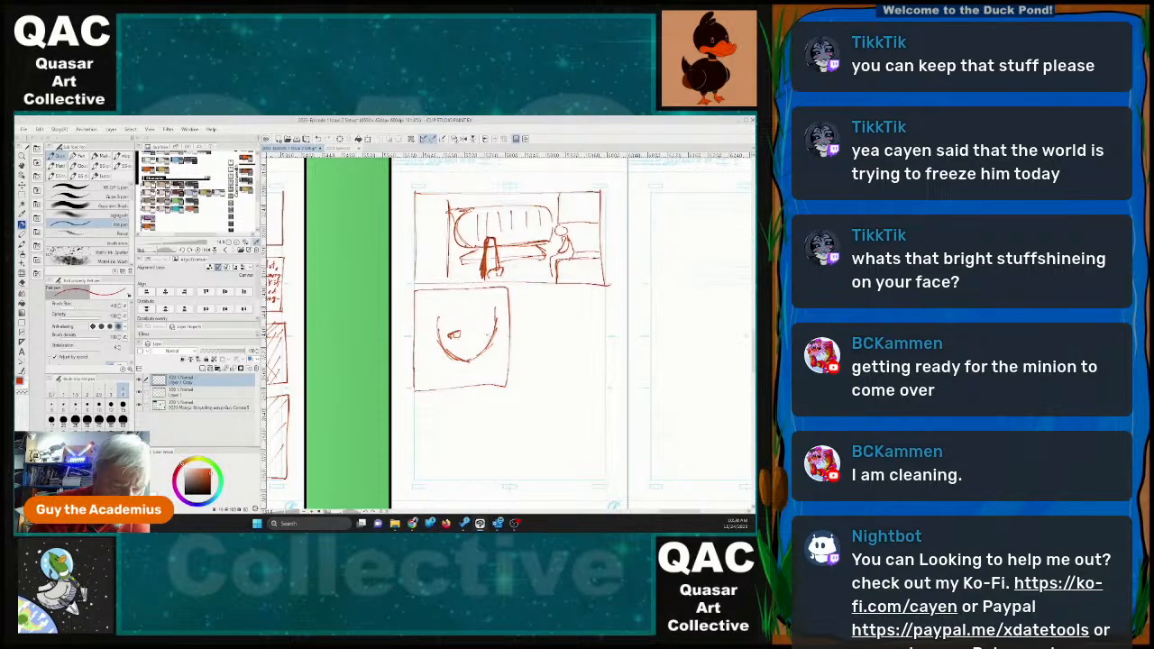
drag(480, 332, 486, 335)
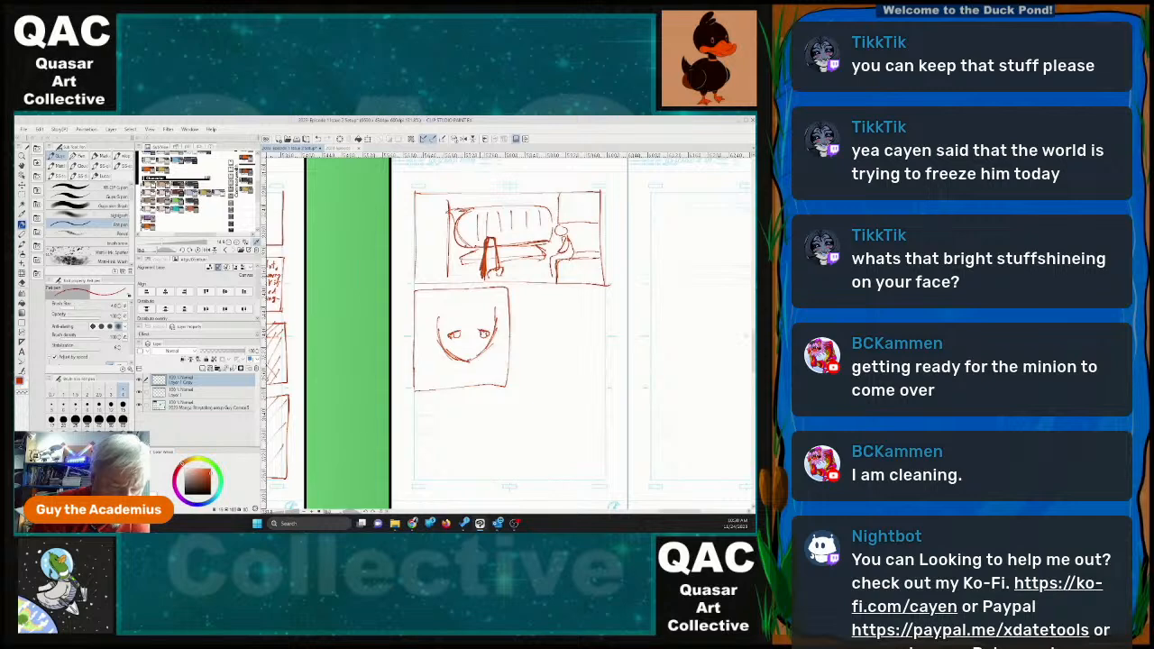
mouse_move(475, 323)
mouse_down()
mouse_move(491, 326)
mouse_move(466, 324)
mouse_move(450, 353)
mouse_up()
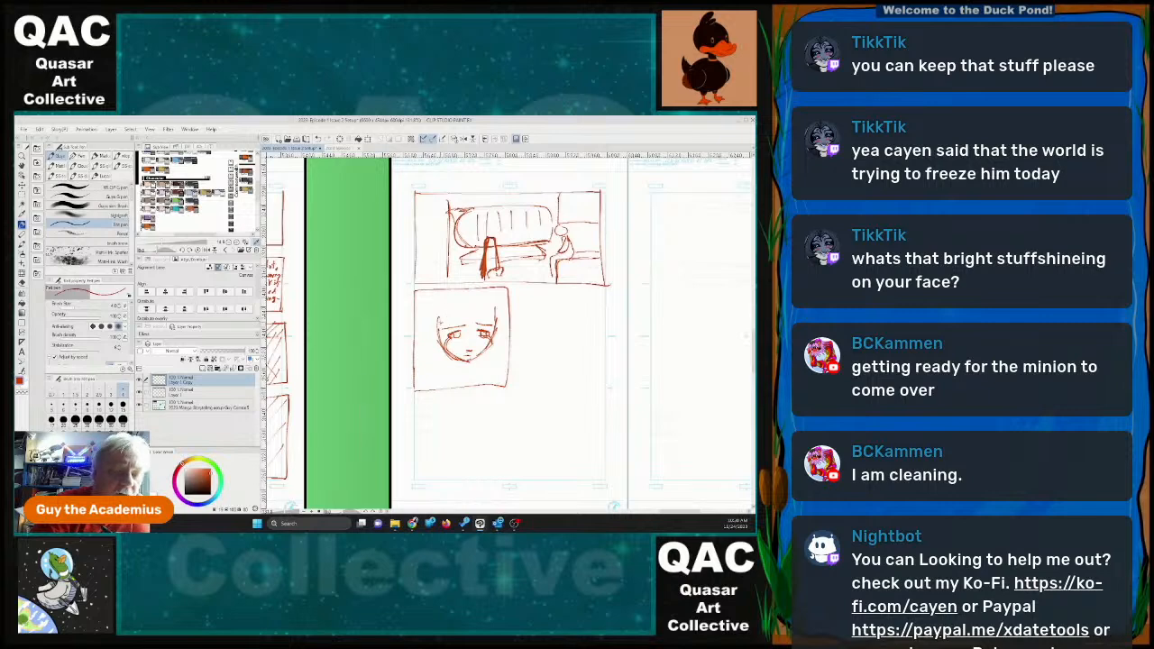
Add spiky hair, shoulders and a jacket collar to the sleepy-eyed character in the left middle panel.
mouse_move(439, 322)
mouse_down()
mouse_move(435, 340)
mouse_move(463, 321)
mouse_move(500, 321)
mouse_move(505, 334)
mouse_move(489, 308)
mouse_move(505, 292)
mouse_move(425, 308)
mouse_move(431, 342)
mouse_up()
drag(439, 312, 416, 358)
drag(492, 344, 514, 339)
mouse_move(448, 355)
mouse_down()
mouse_move(470, 361)
mouse_move(486, 349)
mouse_up()
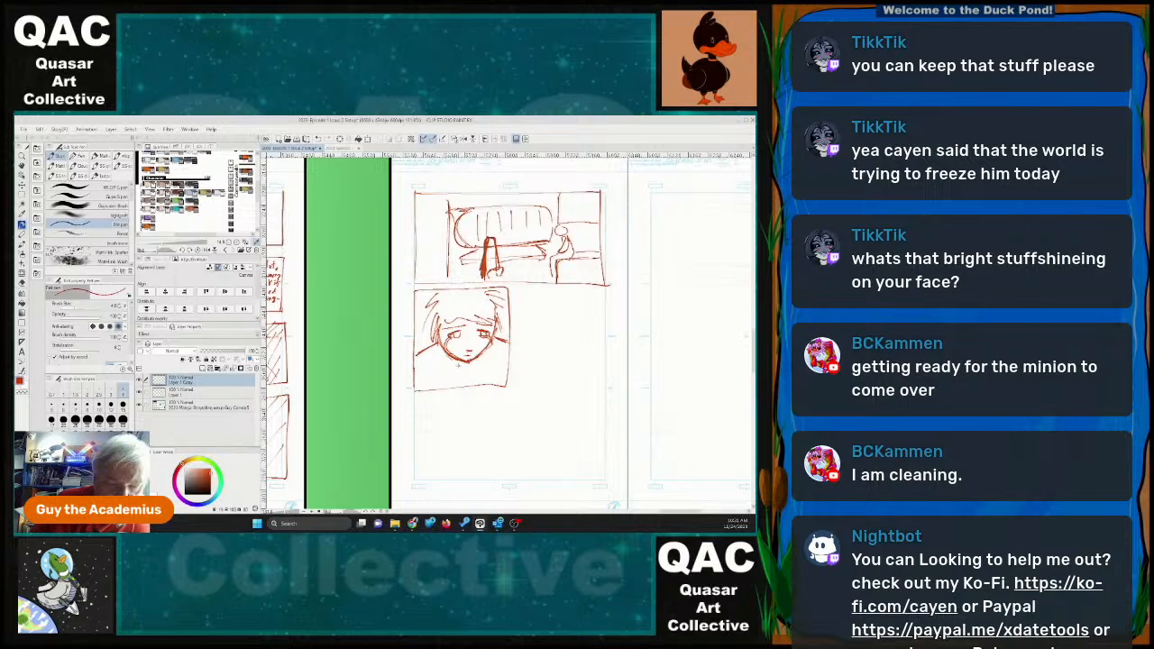
mouse_move(447, 355)
mouse_down()
mouse_move(469, 386)
mouse_move(495, 355)
mouse_move(508, 361)
mouse_up()
drag(418, 373, 467, 370)
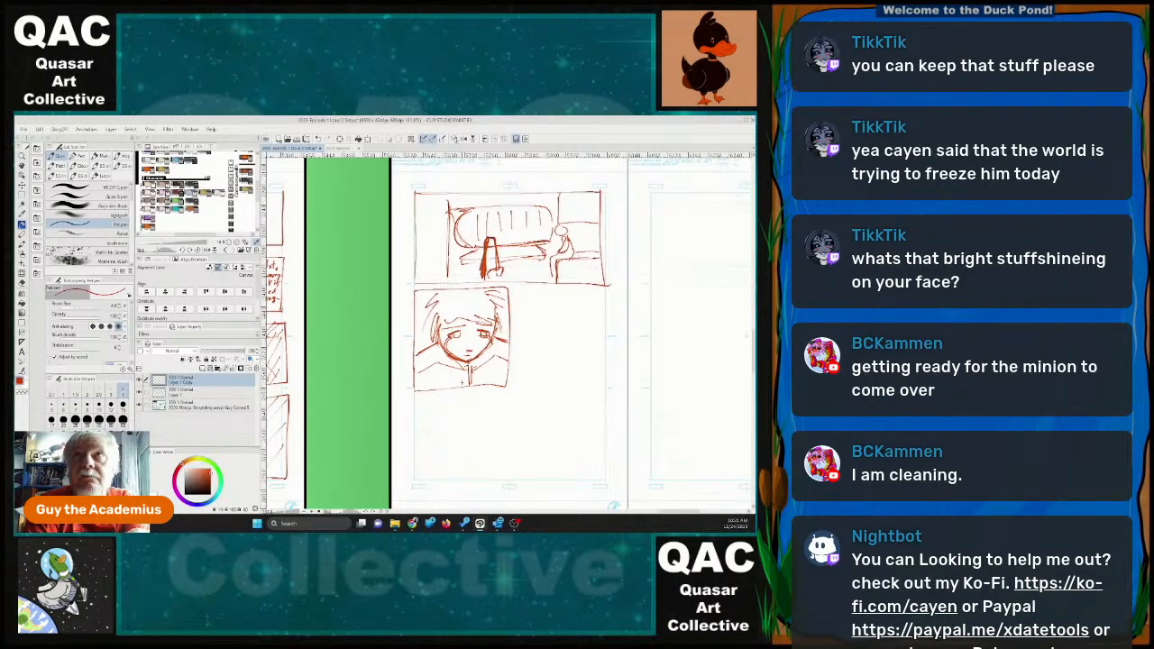
Outline the matching panel at the right of the middle row and letter "meow" in the lower corner of the left one.
mouse_move(516, 289)
mouse_down()
mouse_move(515, 385)
mouse_move(582, 378)
mouse_move(604, 292)
mouse_move(521, 290)
mouse_move(602, 291)
mouse_up()
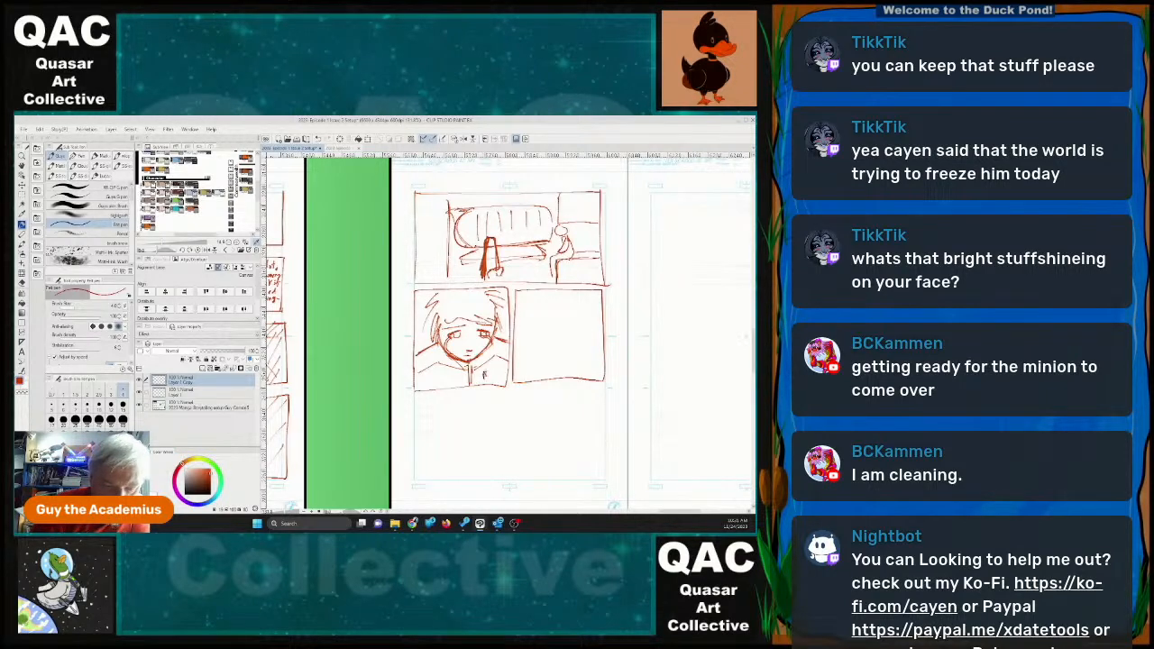
drag(484, 376, 504, 369)
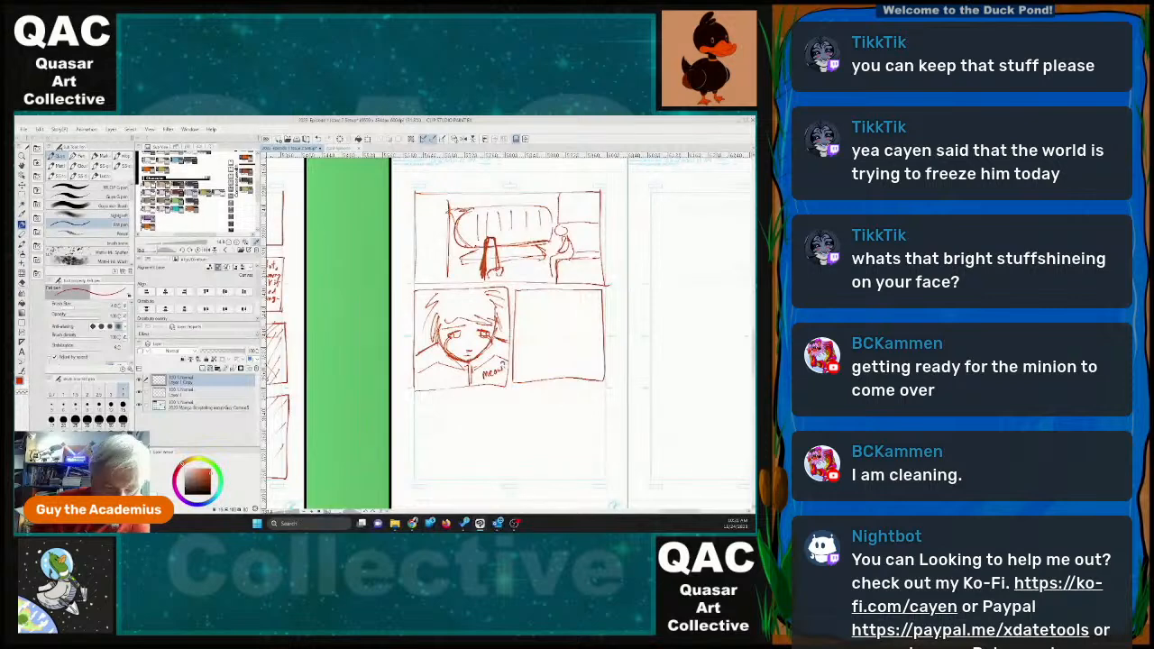
Sketch a wide-eyed character with spiky hair and shoulders in the right middle panel, and draw a balloon around the "meow" lettering.
mouse_move(526, 326)
mouse_down()
mouse_move(541, 346)
mouse_move(571, 351)
mouse_move(586, 299)
mouse_move(530, 317)
mouse_move(574, 318)
mouse_move(571, 305)
mouse_move(572, 316)
mouse_up()
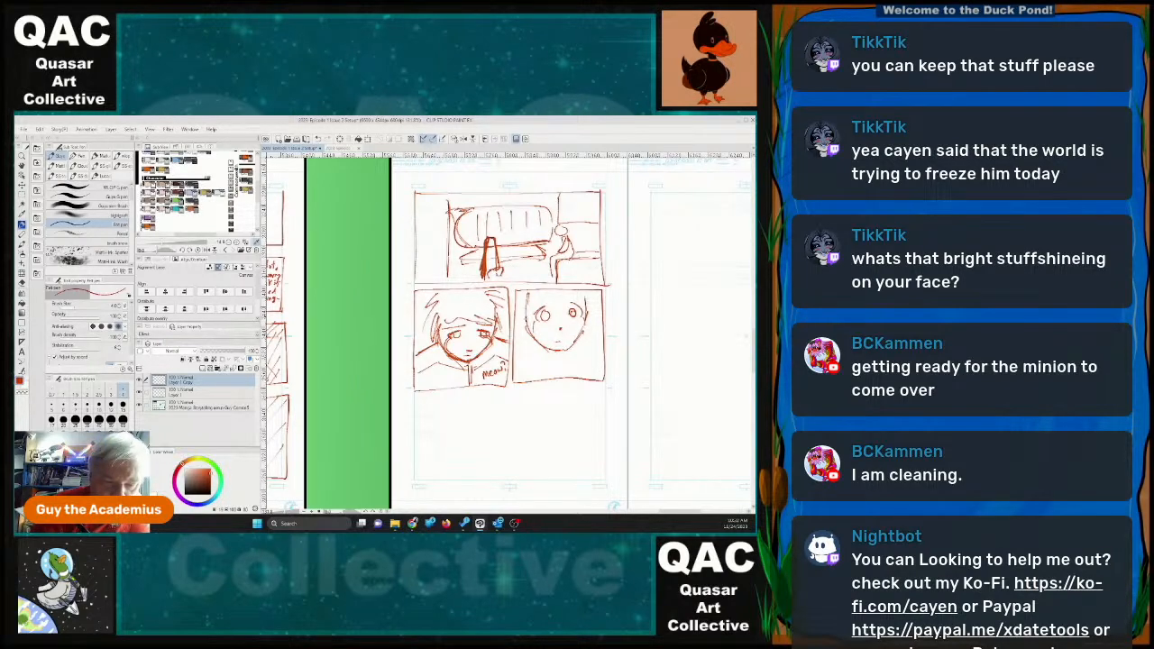
drag(527, 290, 524, 330)
drag(600, 296, 590, 313)
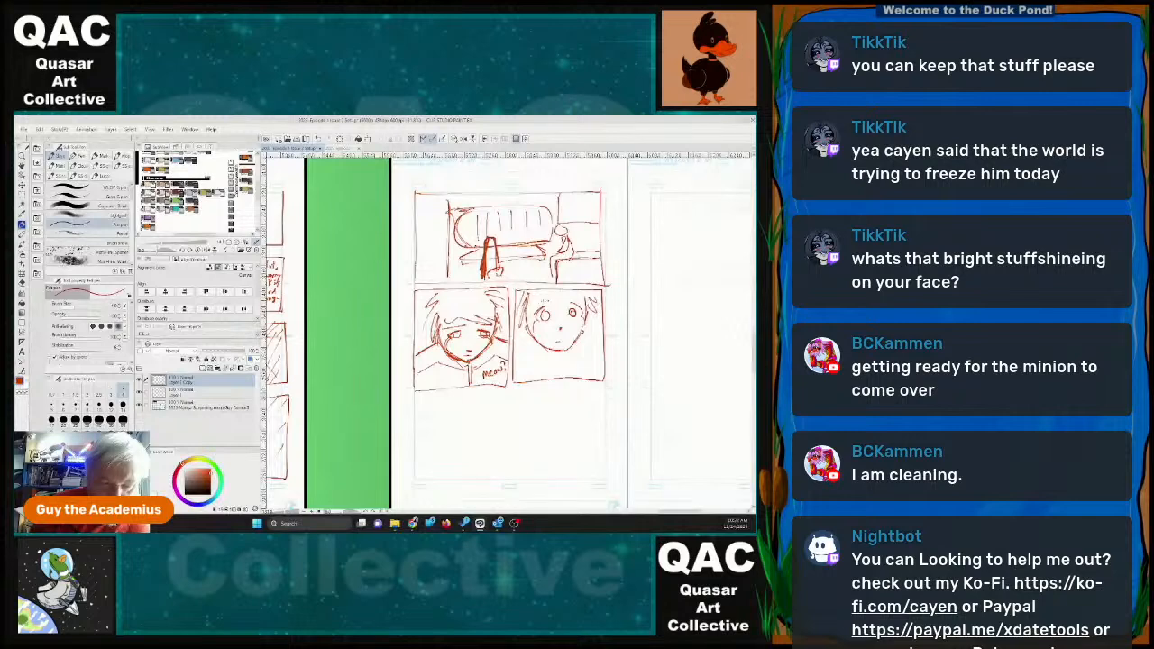
drag(528, 297, 590, 296)
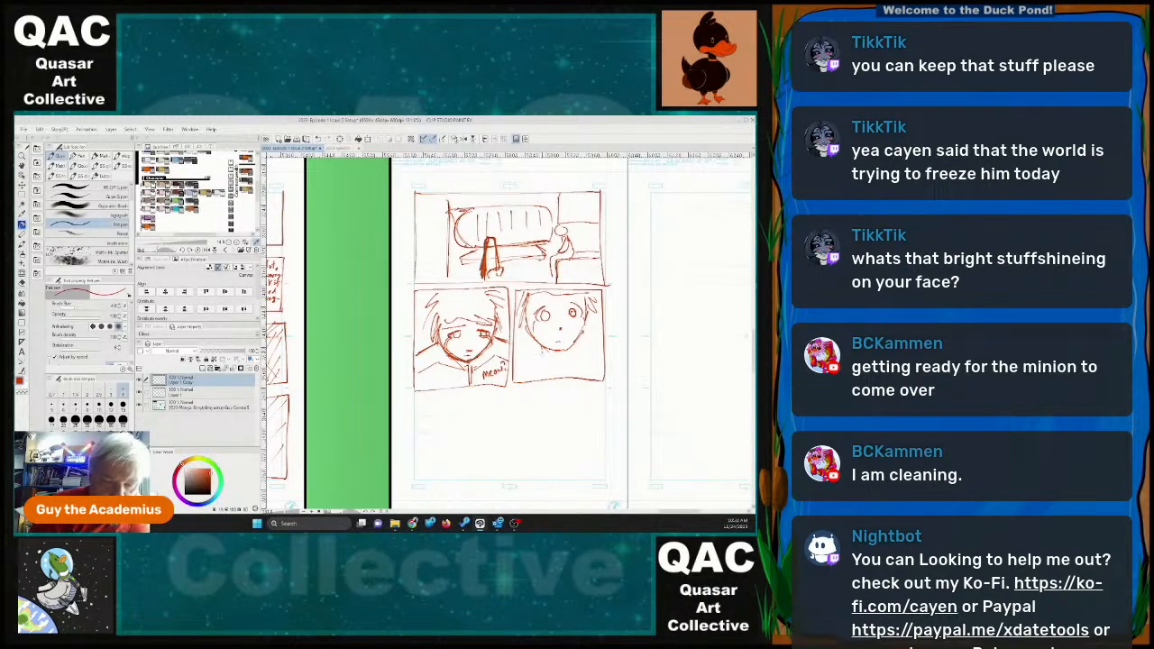
drag(542, 346, 515, 374)
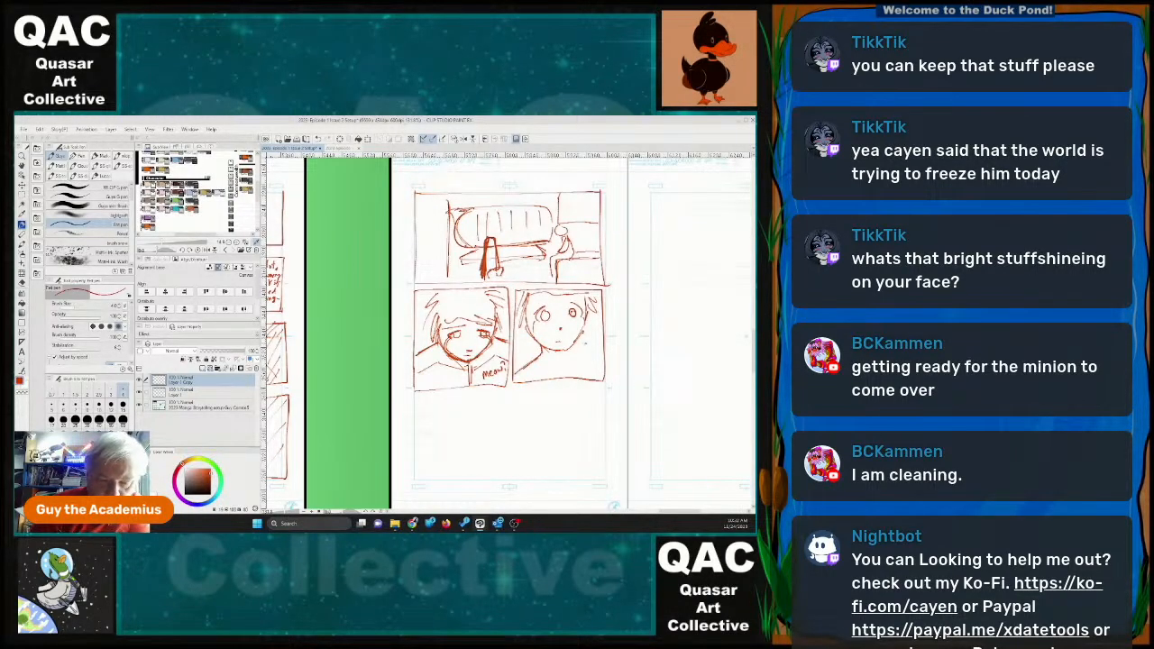
mouse_move(579, 337)
mouse_down()
mouse_move(592, 358)
mouse_move(574, 354)
mouse_move(603, 365)
mouse_move(510, 378)
mouse_move(564, 380)
mouse_move(580, 361)
mouse_up()
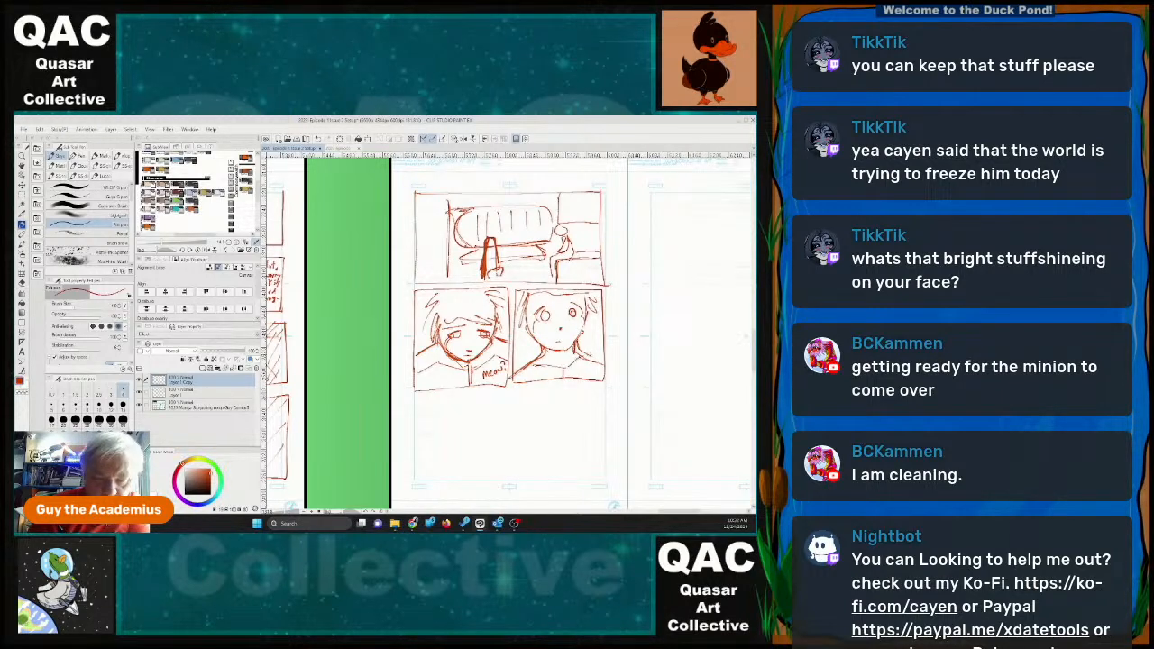
mouse_move(493, 359)
mouse_down()
mouse_move(508, 378)
mouse_move(498, 359)
mouse_move(510, 351)
mouse_move(507, 362)
mouse_up()
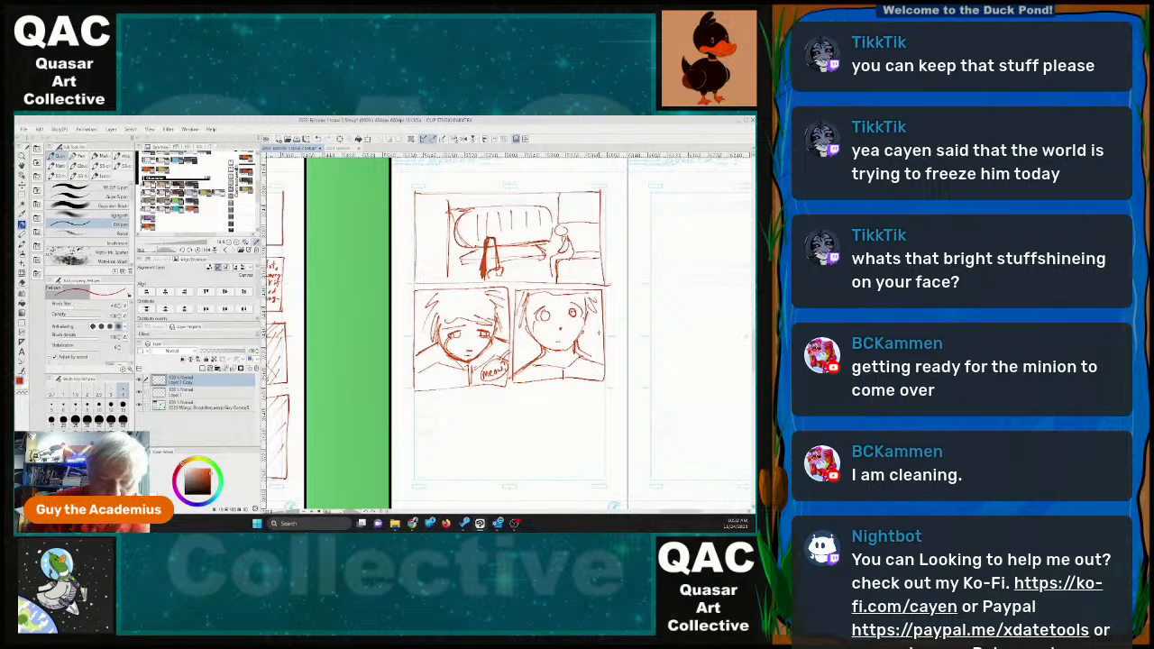
Outline a wide rectangular panel across the bottom of page 20.
mouse_move(415, 396)
mouse_down()
mouse_move(606, 389)
mouse_move(605, 477)
mouse_up()
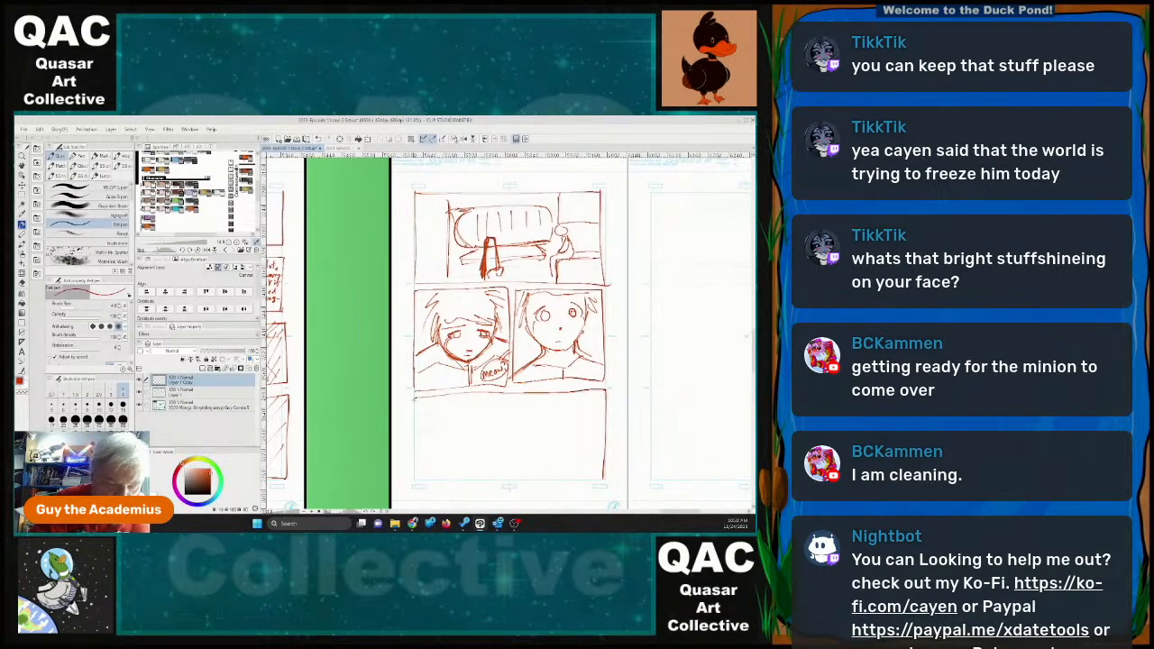
mouse_move(415, 398)
mouse_down()
mouse_move(415, 467)
mouse_move(451, 481)
mouse_move(606, 478)
mouse_up()
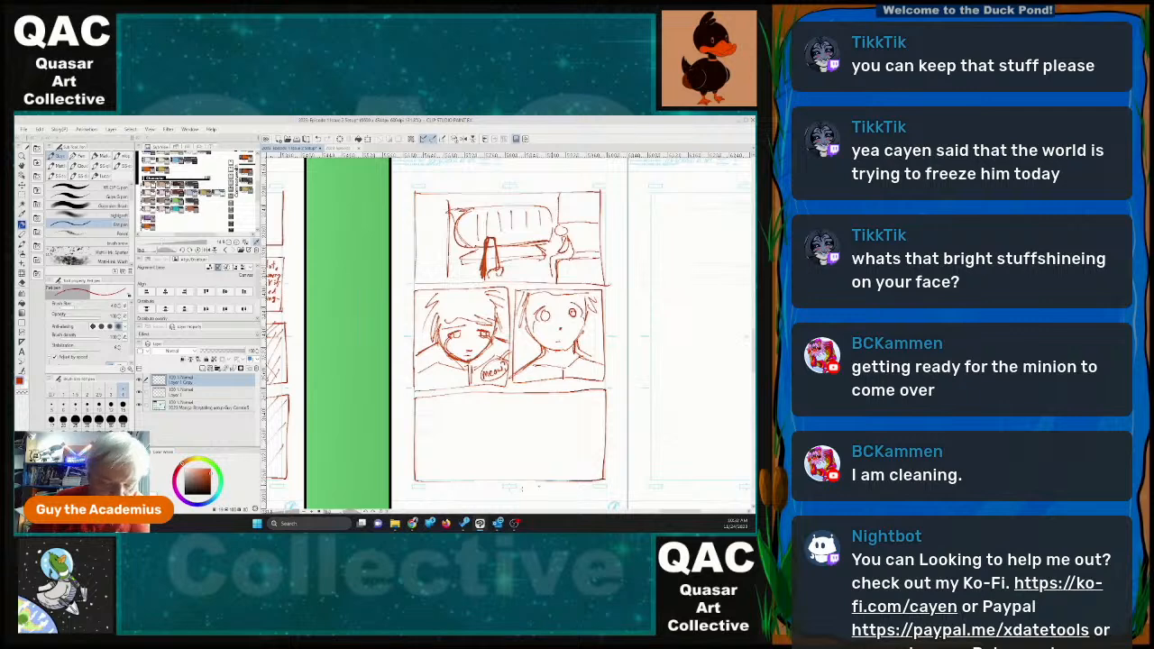
drag(416, 482, 605, 475)
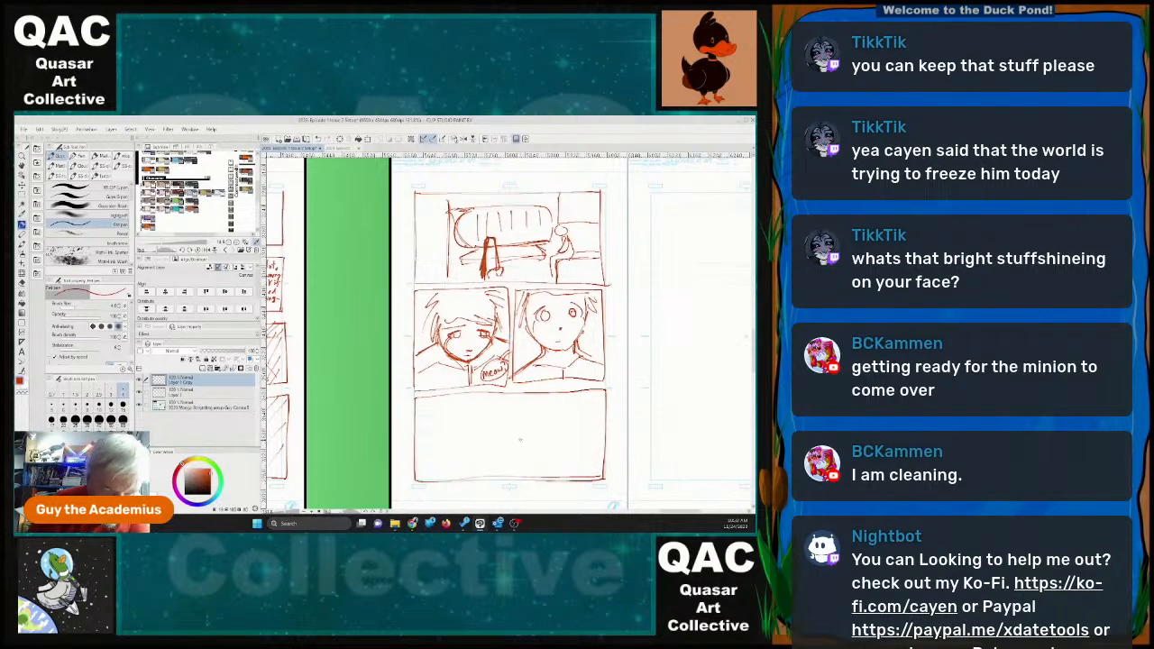
Sketch a box-shaped piece of furniture with legs and a cat peeking out from behind it in the bottom panel, lettered "Meow?".
mouse_move(512, 395)
mouse_down()
mouse_move(518, 444)
mouse_move(561, 442)
mouse_move(575, 396)
mouse_move(574, 407)
mouse_up()
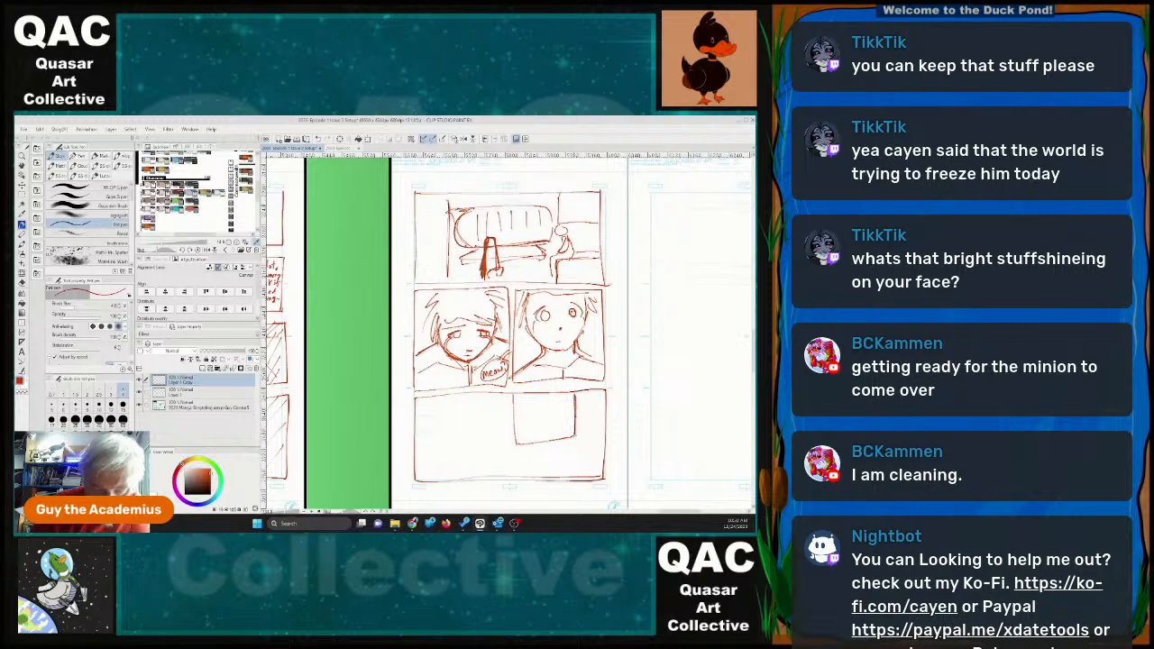
drag(523, 446, 571, 450)
drag(505, 418, 516, 439)
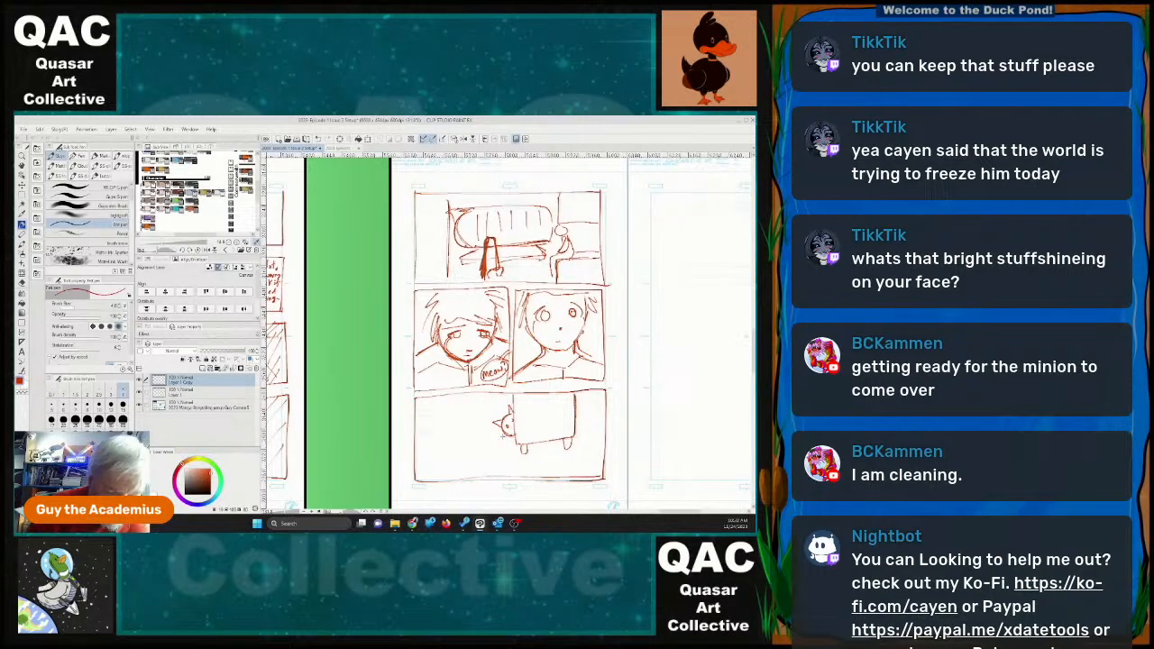
mouse_move(504, 432)
mouse_down()
mouse_move(499, 444)
mouse_move(517, 447)
mouse_up()
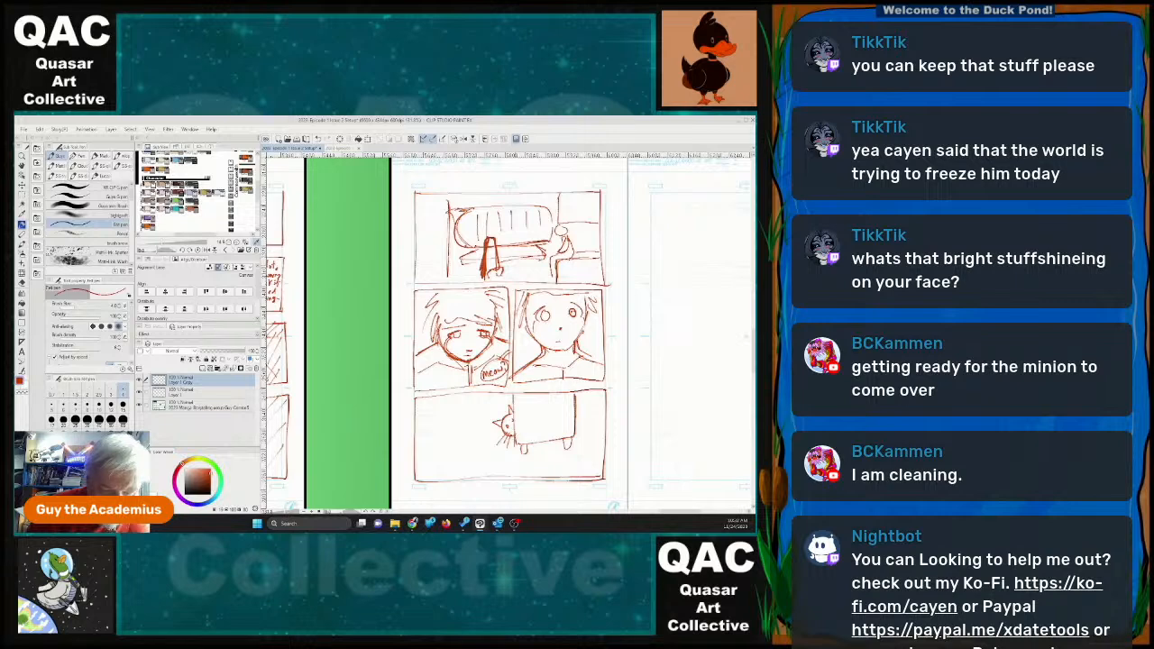
drag(457, 411, 489, 413)
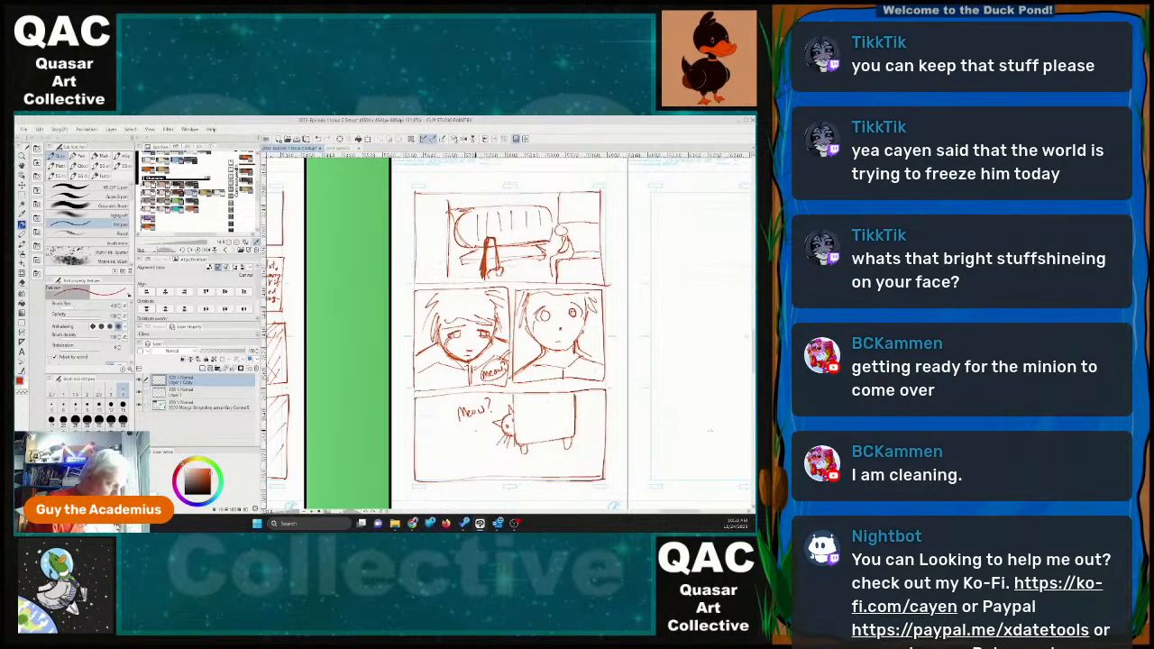
Outline a tall, full-height panel on the left half of page 21.
drag(715, 397, 509, 412)
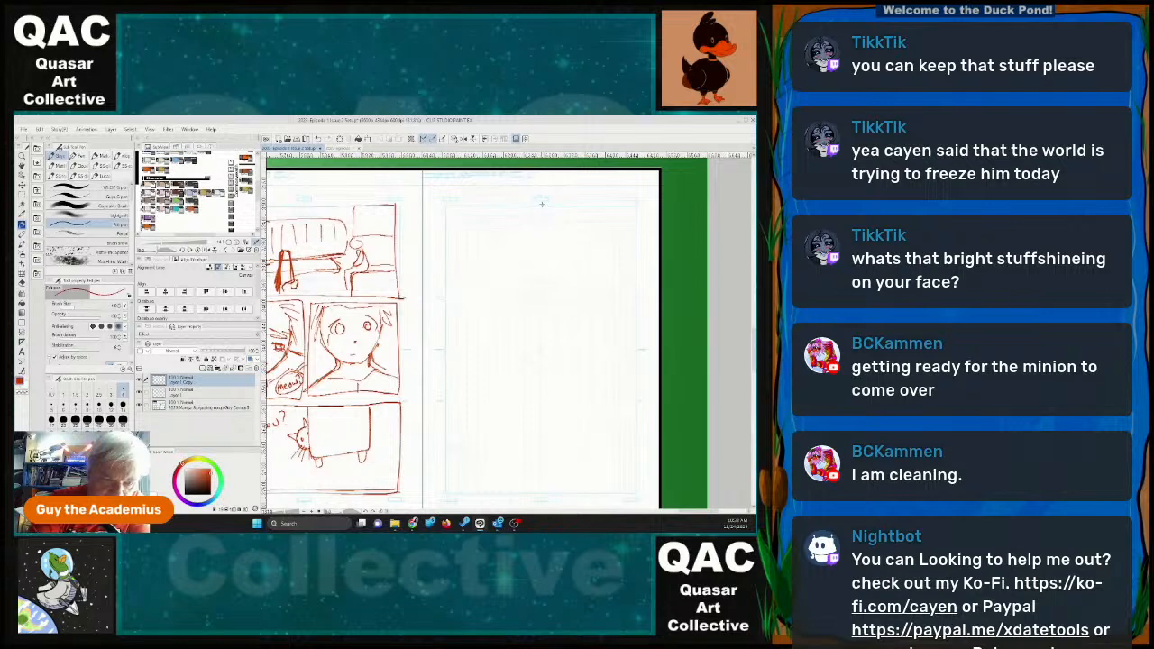
drag(542, 203, 539, 496)
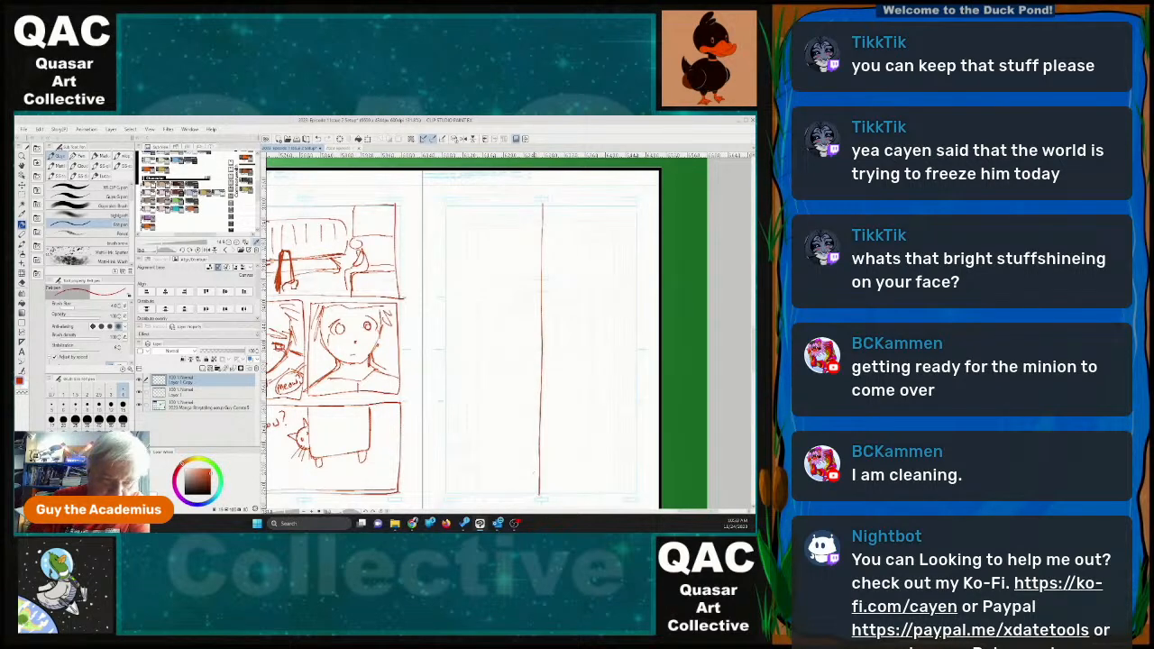
mouse_move(446, 202)
mouse_down()
mouse_move(446, 491)
mouse_move(529, 492)
mouse_move(541, 487)
mouse_move(483, 202)
mouse_move(545, 214)
mouse_up()
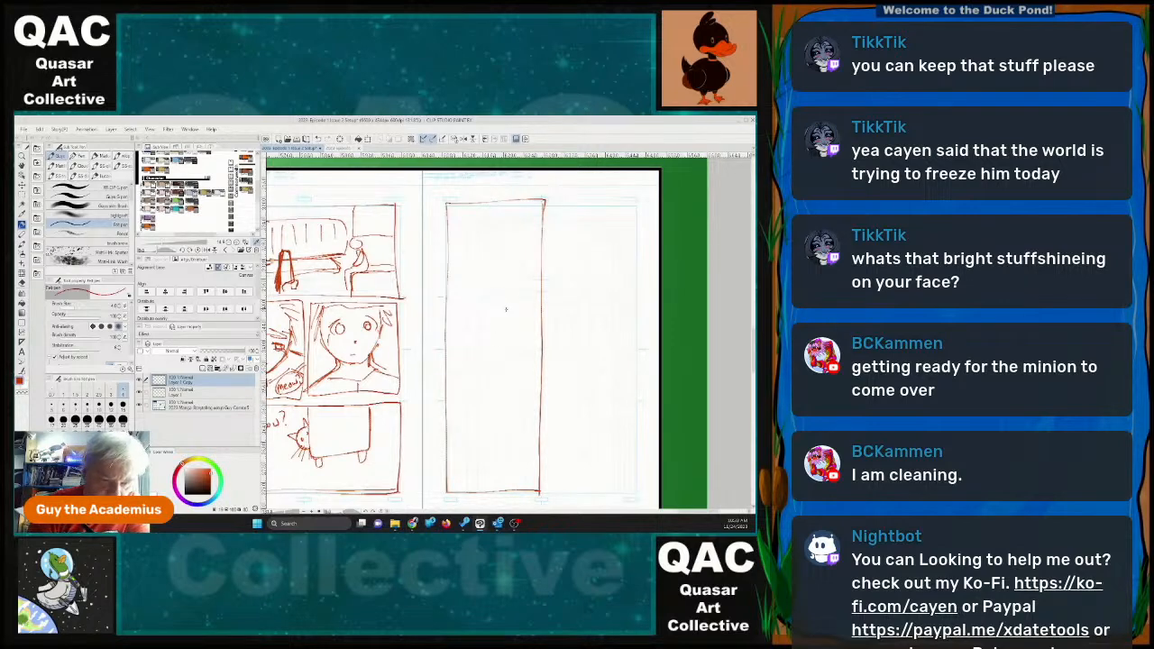
Sketch a standing figure with an oval head, torso, downward-reaching arm and leg in the tall panel on page 21.
mouse_move(506, 231)
mouse_down()
mouse_move(535, 231)
mouse_move(510, 226)
mouse_move(521, 271)
mouse_move(503, 282)
mouse_move(492, 382)
mouse_up()
mouse_move(510, 310)
mouse_down()
mouse_move(510, 341)
mouse_move(515, 320)
mouse_up()
drag(520, 341, 525, 371)
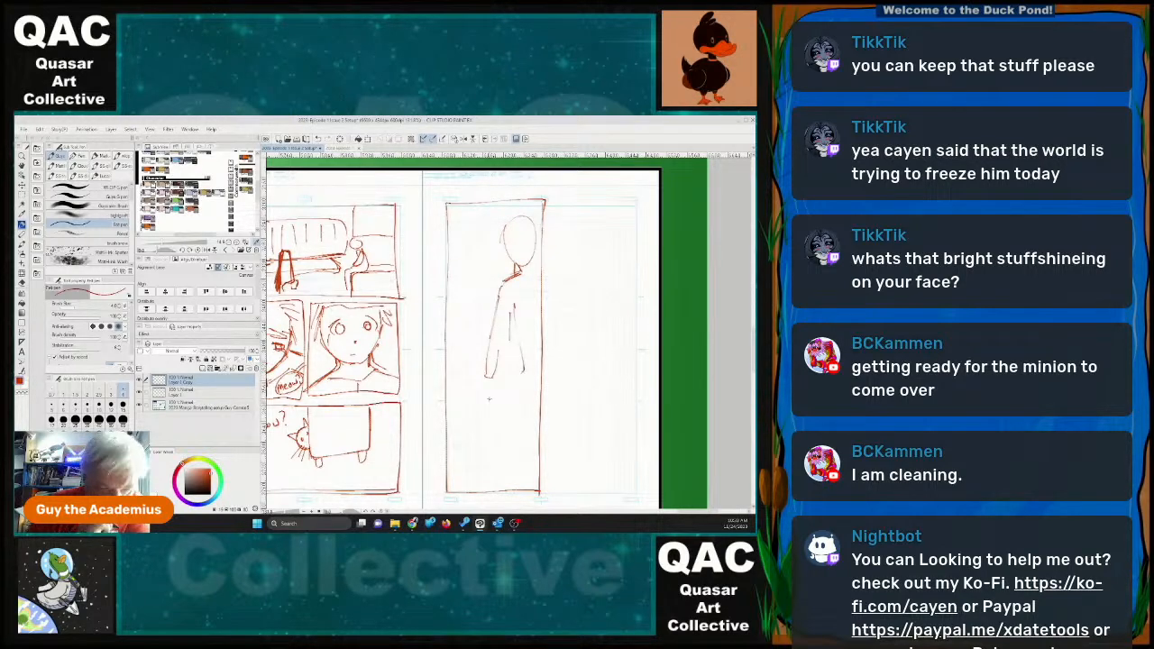
drag(493, 331, 476, 360)
drag(491, 341, 480, 370)
drag(503, 340, 488, 370)
mouse_move(517, 330)
mouse_down()
mouse_move(525, 377)
mouse_move(502, 456)
mouse_move(538, 441)
mouse_up()
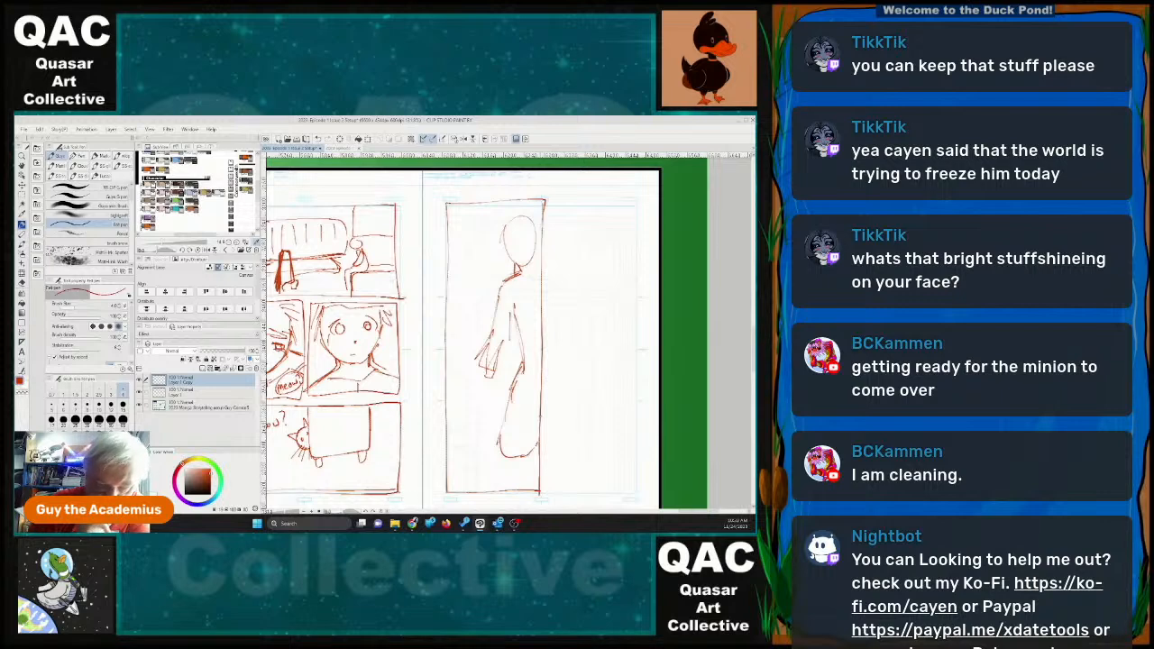
Sketch a cat-eared head and body beneath the standing figure's hand, and add a short line at the figure's neck.
mouse_move(470, 380)
mouse_down()
mouse_move(460, 393)
mouse_move(469, 376)
mouse_move(506, 382)
mouse_up()
mouse_move(448, 411)
mouse_down()
mouse_move(479, 417)
mouse_move(486, 489)
mouse_up()
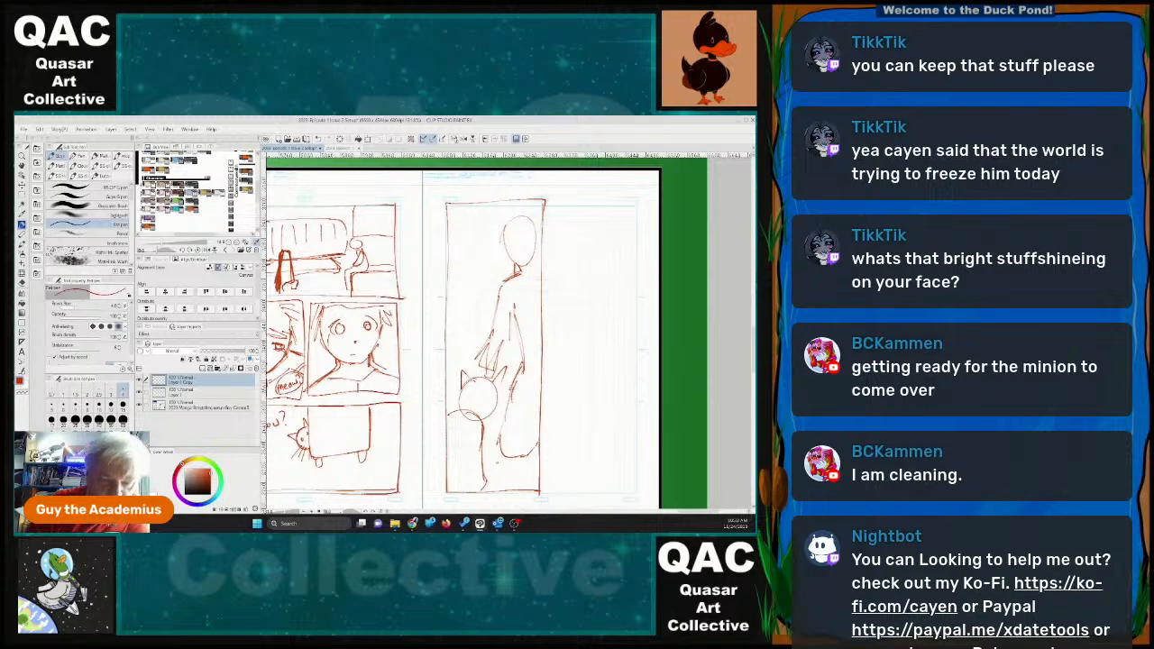
drag(534, 254, 541, 272)
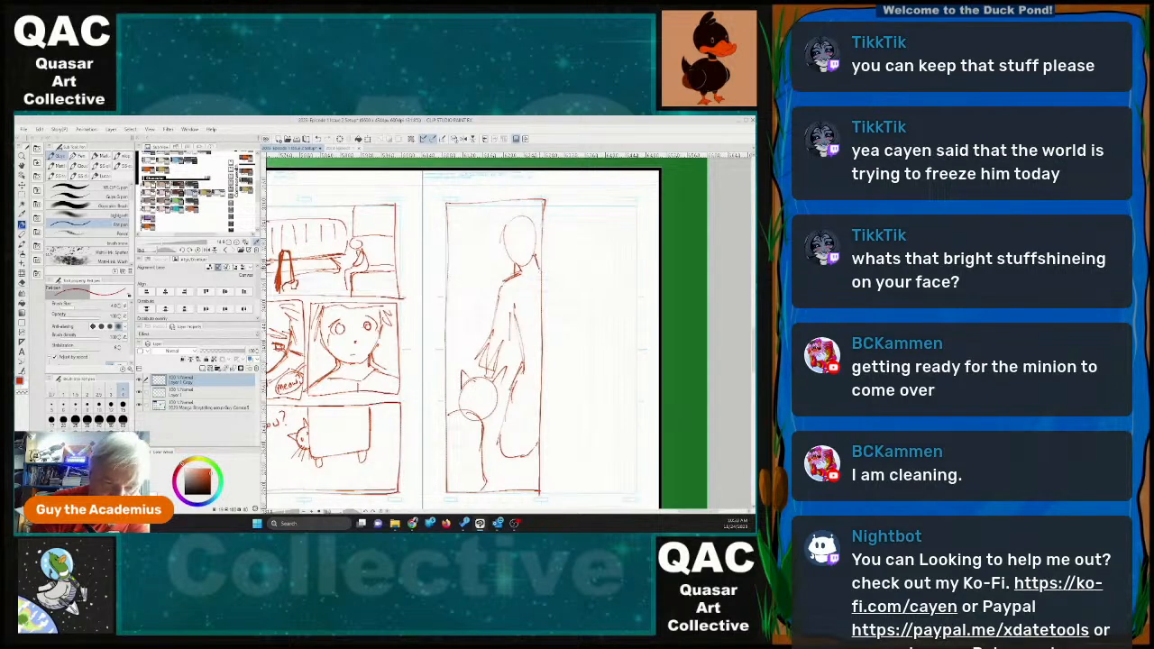
Letter "Max? Max! how... how did you find me?" beside the standing figure's head in the tall panel.
mouse_move(454, 227)
mouse_down()
mouse_move(482, 233)
mouse_move(461, 256)
mouse_move(480, 255)
mouse_move(453, 279)
mouse_move(496, 276)
mouse_move(456, 294)
mouse_move(479, 298)
mouse_up()
mouse_move(480, 286)
mouse_down()
mouse_move(492, 292)
mouse_move(453, 311)
mouse_move(492, 299)
mouse_up()
drag(492, 295, 496, 304)
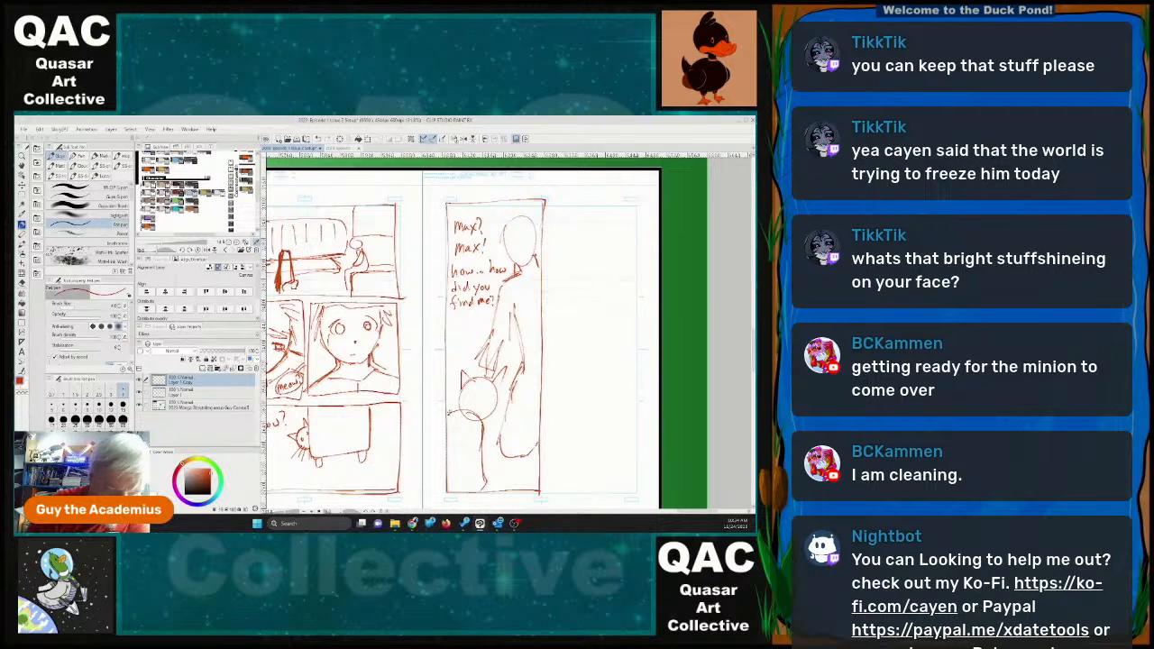
Add the cat's front legs and firm up the standing figure's torso, waist, arm and leg in the tall panel.
mouse_move(464, 402)
mouse_down()
mouse_move(447, 414)
mouse_move(487, 411)
mouse_move(476, 491)
mouse_move(461, 478)
mouse_move(450, 487)
mouse_up()
mouse_move(502, 379)
mouse_down()
mouse_move(496, 402)
mouse_move(492, 385)
mouse_up()
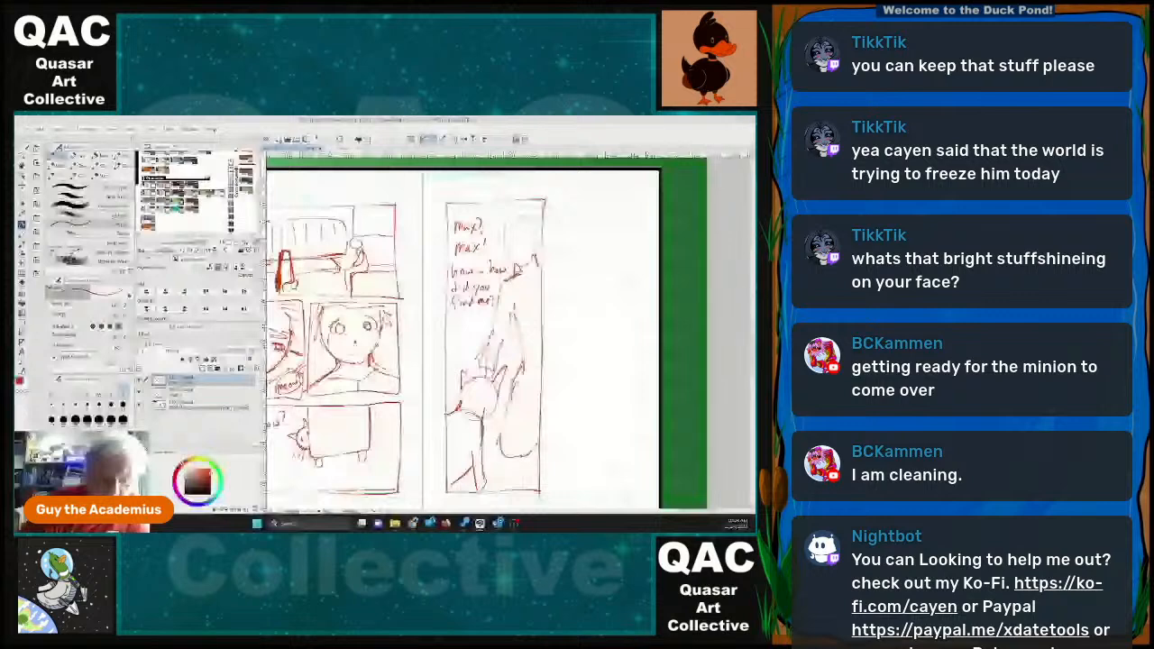
drag(541, 413, 538, 453)
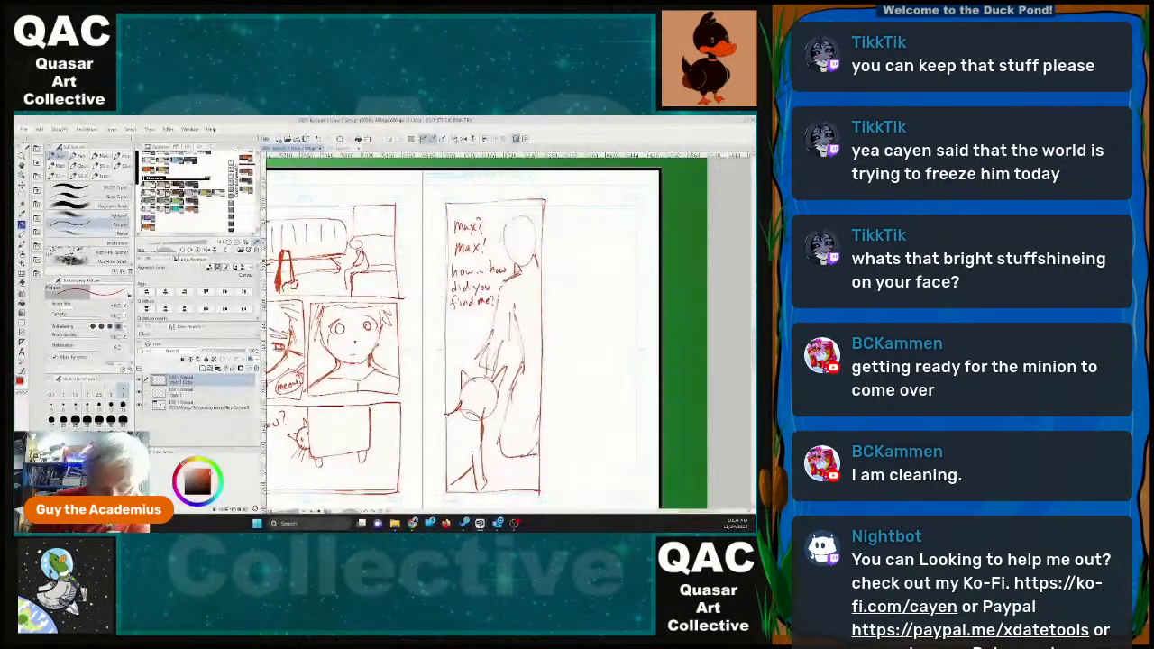
drag(522, 368, 540, 365)
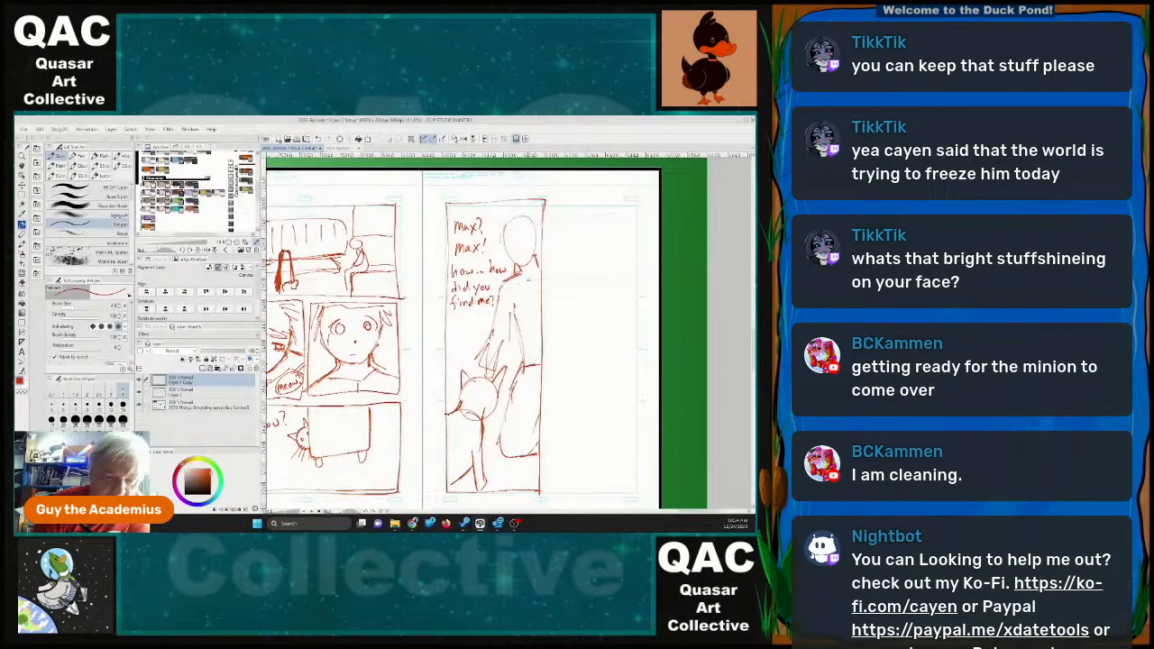
mouse_move(518, 275)
mouse_down()
mouse_move(539, 287)
mouse_move(538, 357)
mouse_move(494, 368)
mouse_up()
mouse_move(514, 307)
mouse_down()
mouse_move(513, 341)
mouse_move(495, 332)
mouse_move(469, 381)
mouse_up()
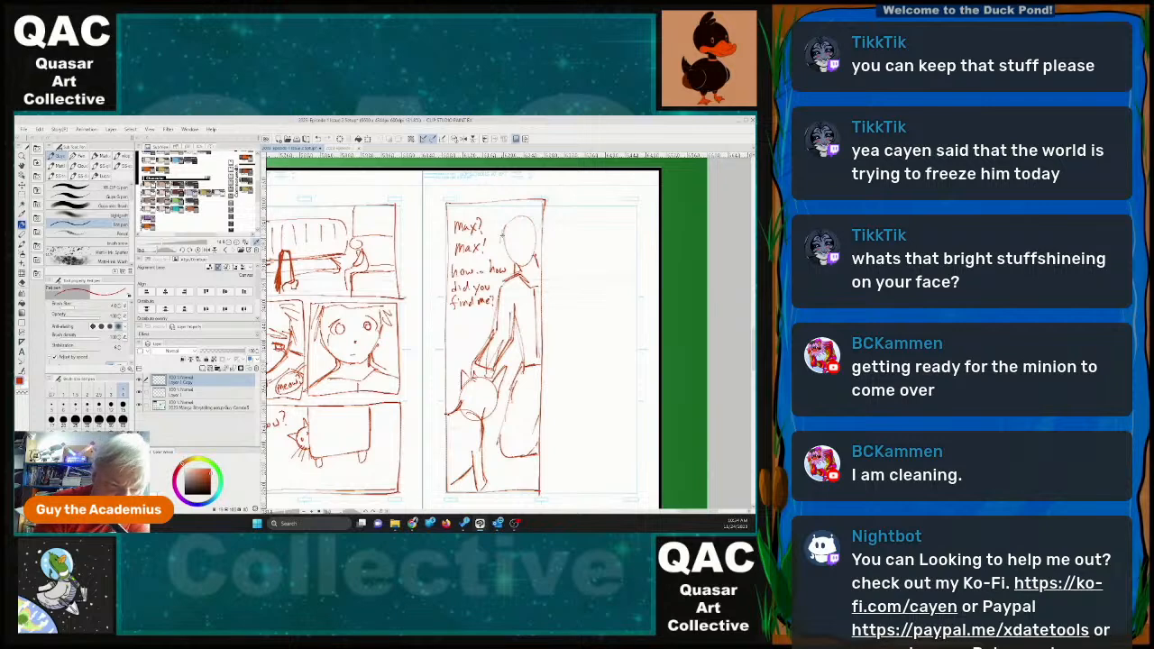
Draw the hair and the wide-eyed face on the standing figure's head in the tall panel.
drag(498, 238, 506, 220)
mouse_move(503, 216)
mouse_down()
mouse_move(532, 225)
mouse_move(519, 266)
mouse_move(536, 251)
mouse_move(509, 258)
mouse_move(538, 238)
mouse_move(535, 254)
mouse_move(504, 247)
mouse_up()
drag(501, 231, 518, 215)
mouse_move(514, 218)
mouse_down()
mouse_move(538, 213)
mouse_move(541, 226)
mouse_move(510, 246)
mouse_up()
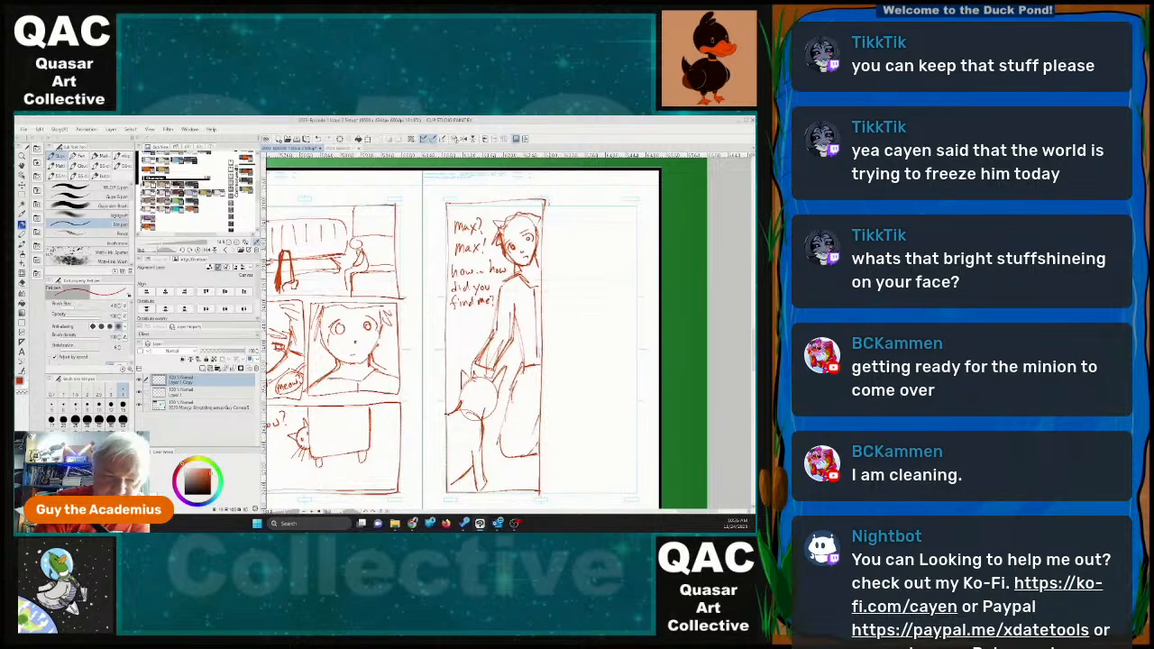
Outline a panel in the upper right of page 21 and sketch a cat's head with pointed ears and a face inside.
mouse_move(547, 204)
mouse_down()
mouse_move(553, 307)
mouse_move(551, 293)
mouse_move(642, 288)
mouse_move(644, 196)
mouse_up()
drag(551, 199, 642, 196)
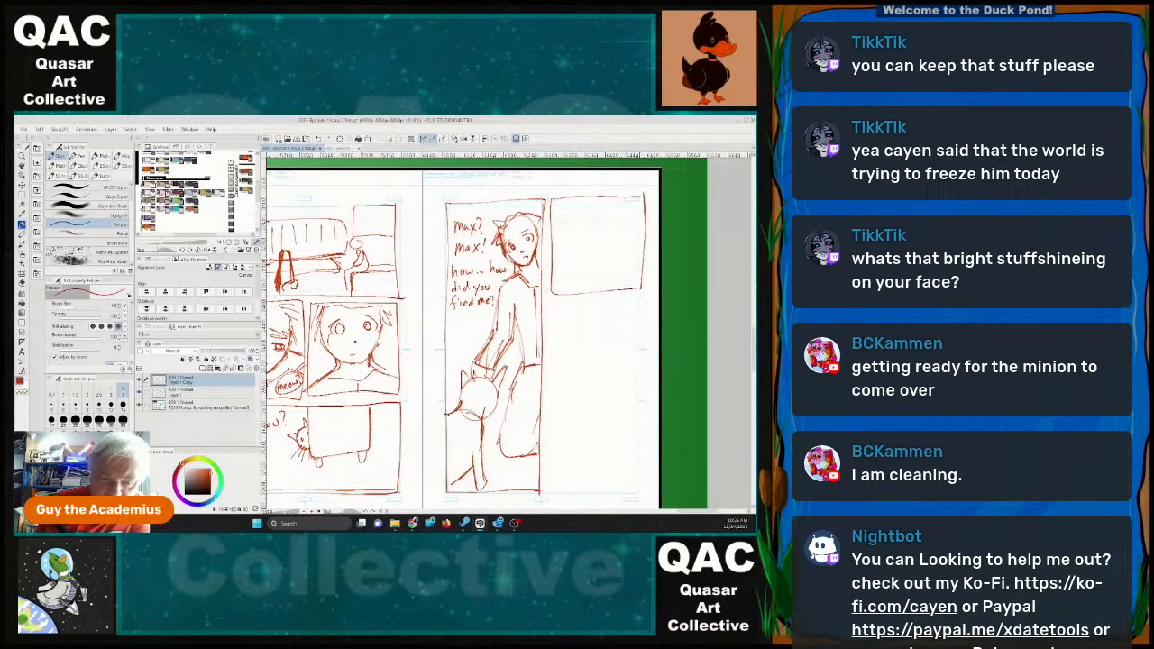
mouse_move(584, 235)
mouse_down()
mouse_move(615, 269)
mouse_move(581, 236)
mouse_move(565, 244)
mouse_move(615, 238)
mouse_move(591, 256)
mouse_move(606, 250)
mouse_move(608, 264)
mouse_up()
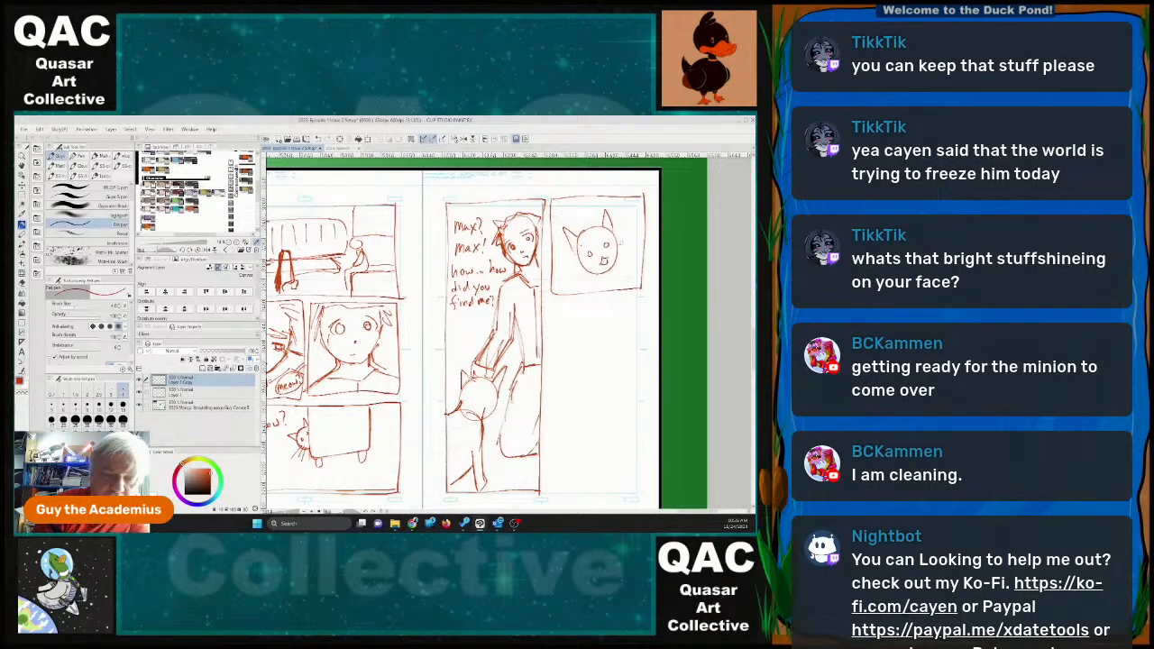
Letter "I feel like that might be hard to explain" beside the cat's head, enclose it in a double balloon, and add the cat's neck.
mouse_move(621, 202)
mouse_down()
mouse_move(638, 208)
mouse_move(622, 228)
mouse_move(633, 231)
mouse_up()
mouse_move(635, 225)
mouse_down()
mouse_move(628, 244)
mouse_move(641, 244)
mouse_up()
mouse_move(643, 235)
mouse_down()
mouse_move(643, 244)
mouse_move(629, 235)
mouse_move(630, 259)
mouse_move(641, 259)
mouse_move(628, 267)
mouse_move(657, 267)
mouse_up()
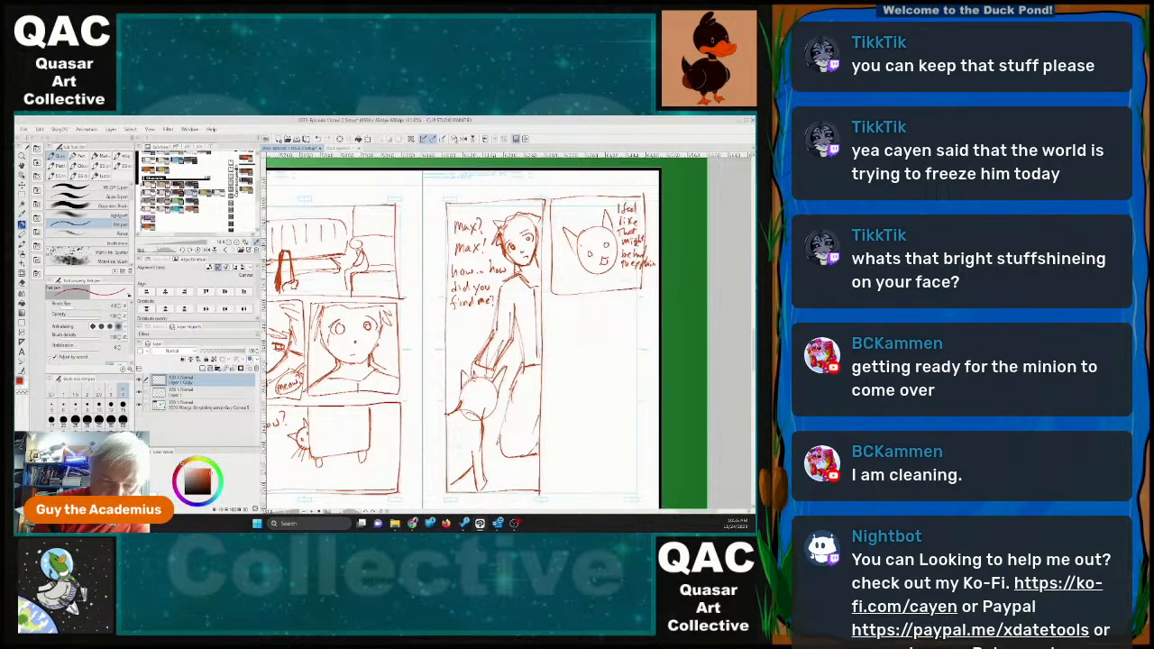
drag(627, 195, 614, 204)
mouse_move(614, 203)
mouse_down()
mouse_move(612, 256)
mouse_move(617, 240)
mouse_move(624, 273)
mouse_move(658, 266)
mouse_move(656, 219)
mouse_move(622, 190)
mouse_up()
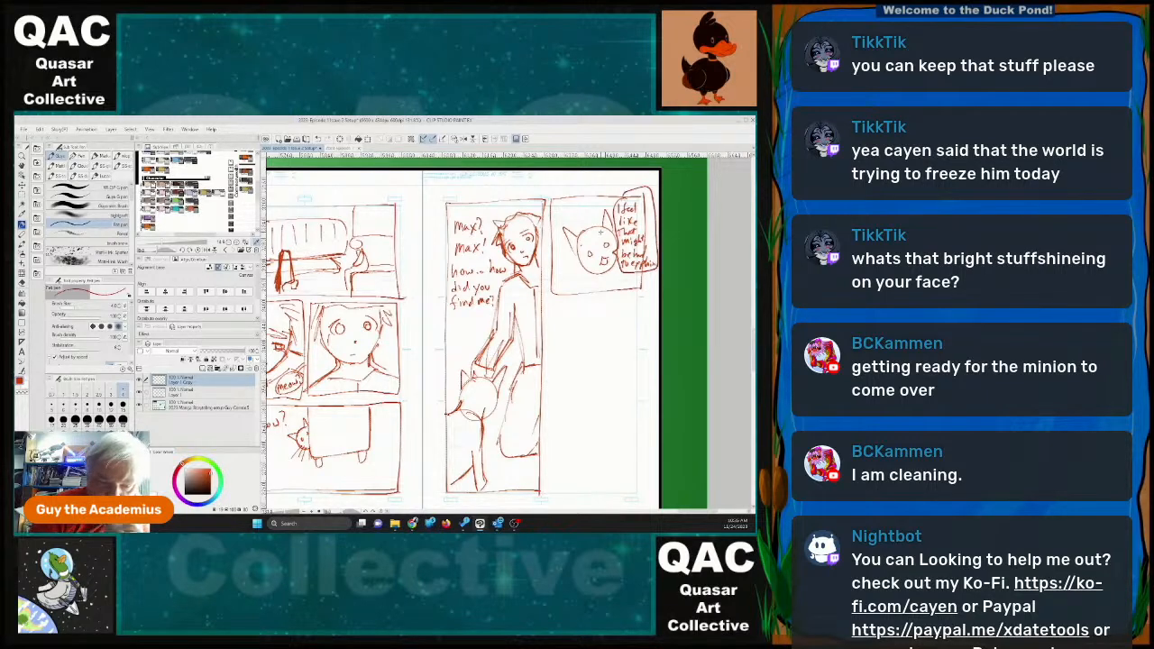
drag(586, 268, 583, 287)
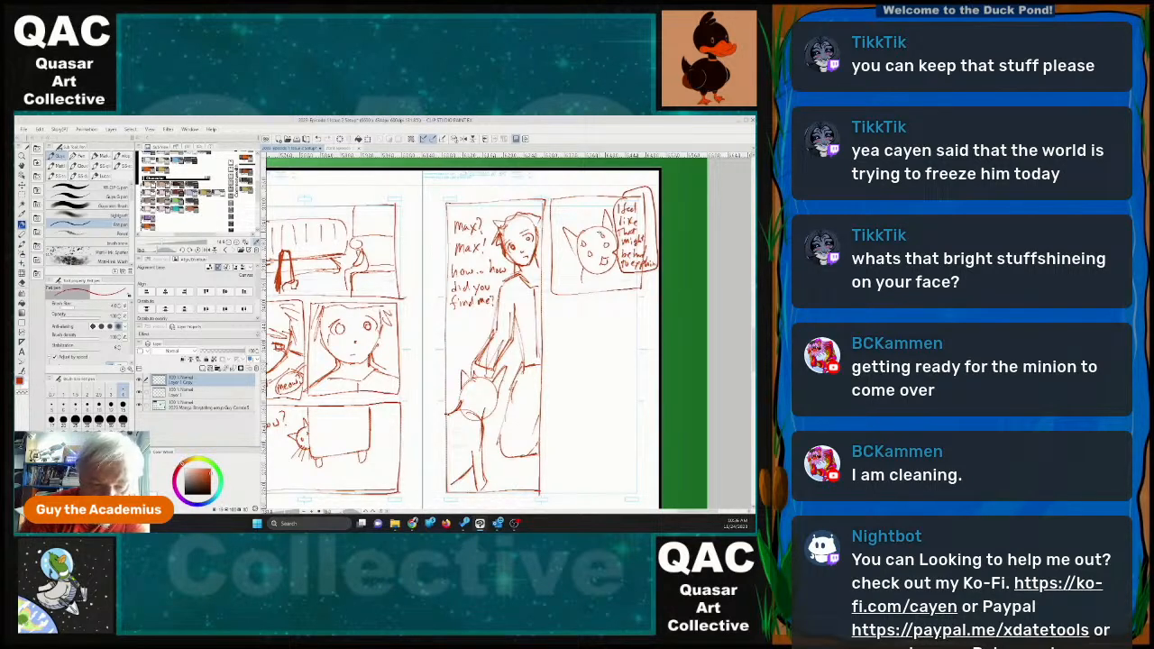
Outline a tall panel in the lower right of page 21 and sketch a downward-looking head with wavy hair and a round shape beside it.
mouse_move(549, 332)
mouse_down()
mouse_move(547, 462)
mouse_move(559, 494)
mouse_move(642, 492)
mouse_move(635, 298)
mouse_move(548, 303)
mouse_move(548, 336)
mouse_up()
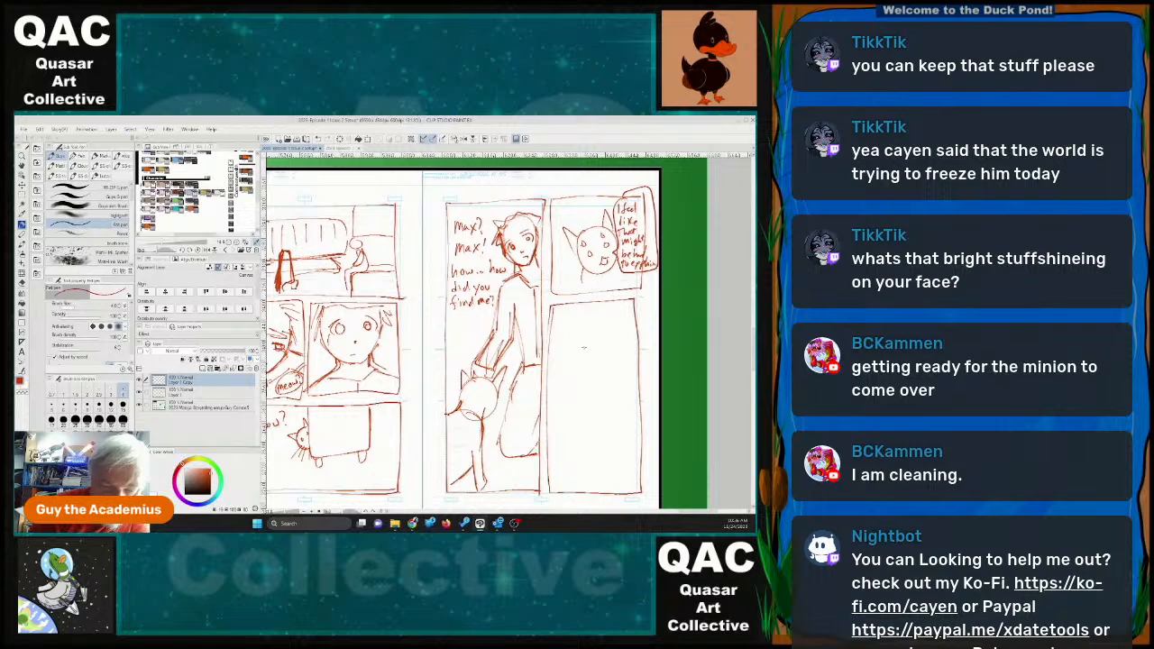
mouse_move(586, 335)
mouse_down()
mouse_move(567, 350)
mouse_move(577, 336)
mouse_move(601, 369)
mouse_move(606, 352)
mouse_move(571, 410)
mouse_move(600, 370)
mouse_move(573, 388)
mouse_move(591, 373)
mouse_move(579, 374)
mouse_up()
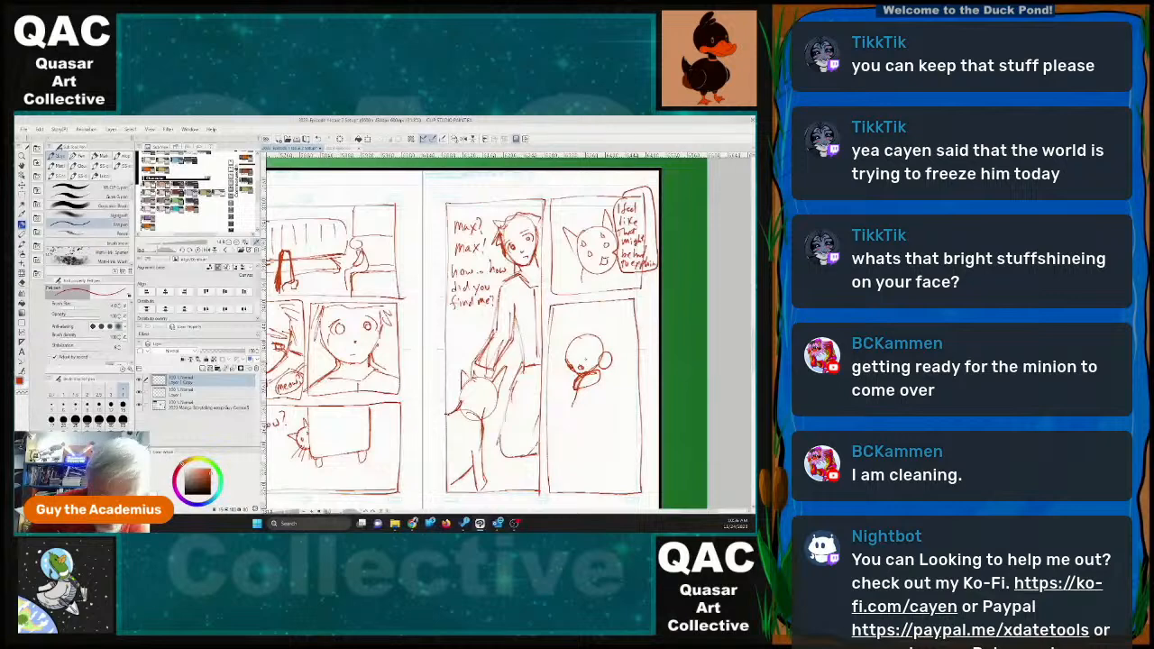
mouse_move(566, 362)
mouse_down()
mouse_move(592, 372)
mouse_move(561, 361)
mouse_up()
mouse_move(565, 343)
mouse_down()
mouse_move(589, 328)
mouse_move(606, 341)
mouse_up()
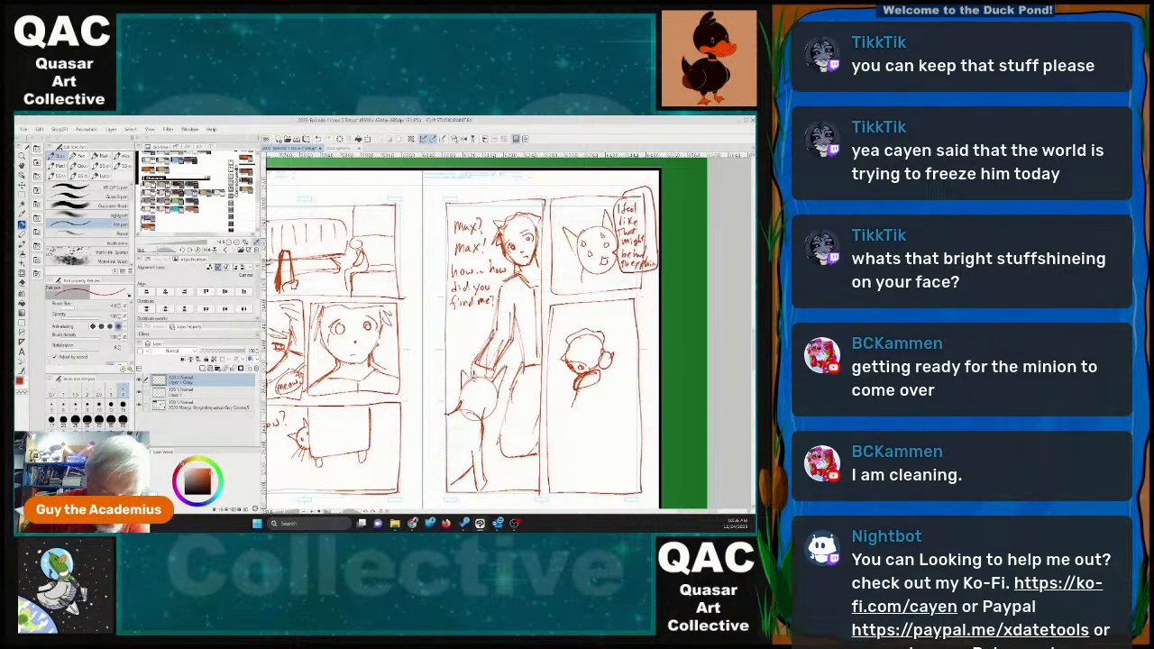
Sketch the curved back, torso and folded kneeling legs of the character in the lower right panel.
mouse_move(584, 389)
mouse_down()
mouse_move(575, 400)
mouse_move(593, 408)
mouse_move(592, 440)
mouse_up()
mouse_move(614, 365)
mouse_down()
mouse_move(609, 397)
mouse_move(620, 404)
mouse_move(609, 397)
mouse_up()
drag(621, 397, 624, 432)
drag(604, 372, 611, 390)
drag(622, 403, 622, 440)
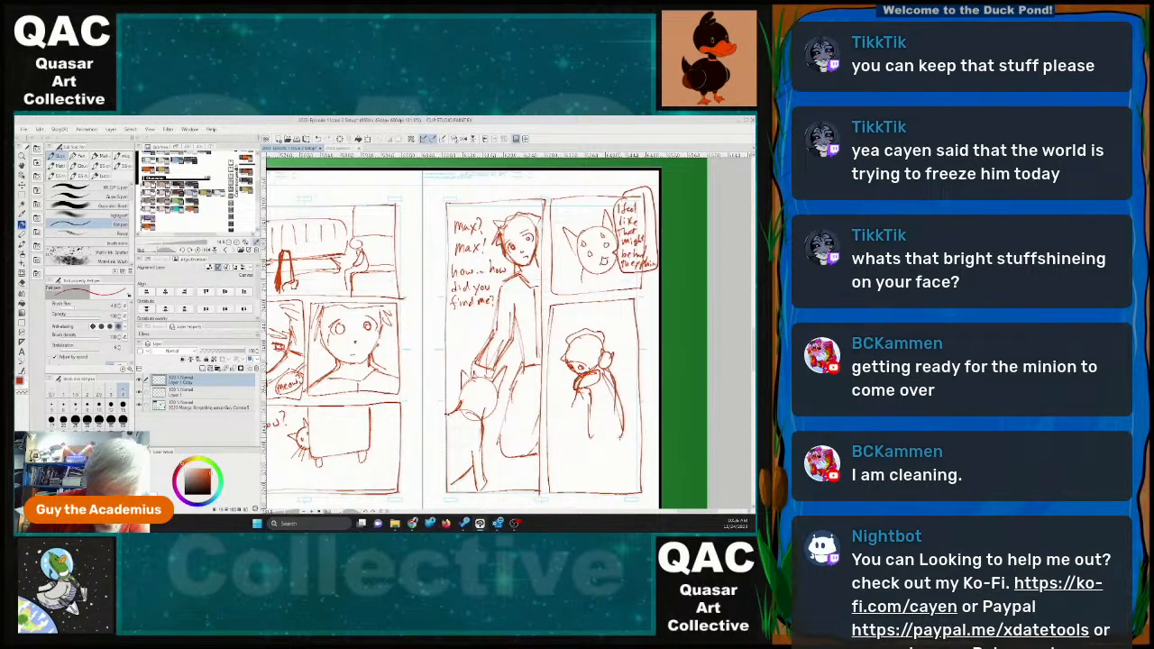
mouse_move(597, 388)
mouse_down()
mouse_move(603, 416)
mouse_move(598, 408)
mouse_up()
mouse_move(606, 419)
mouse_down()
mouse_move(607, 439)
mouse_move(552, 456)
mouse_move(574, 469)
mouse_move(622, 462)
mouse_up()
drag(571, 448, 590, 446)
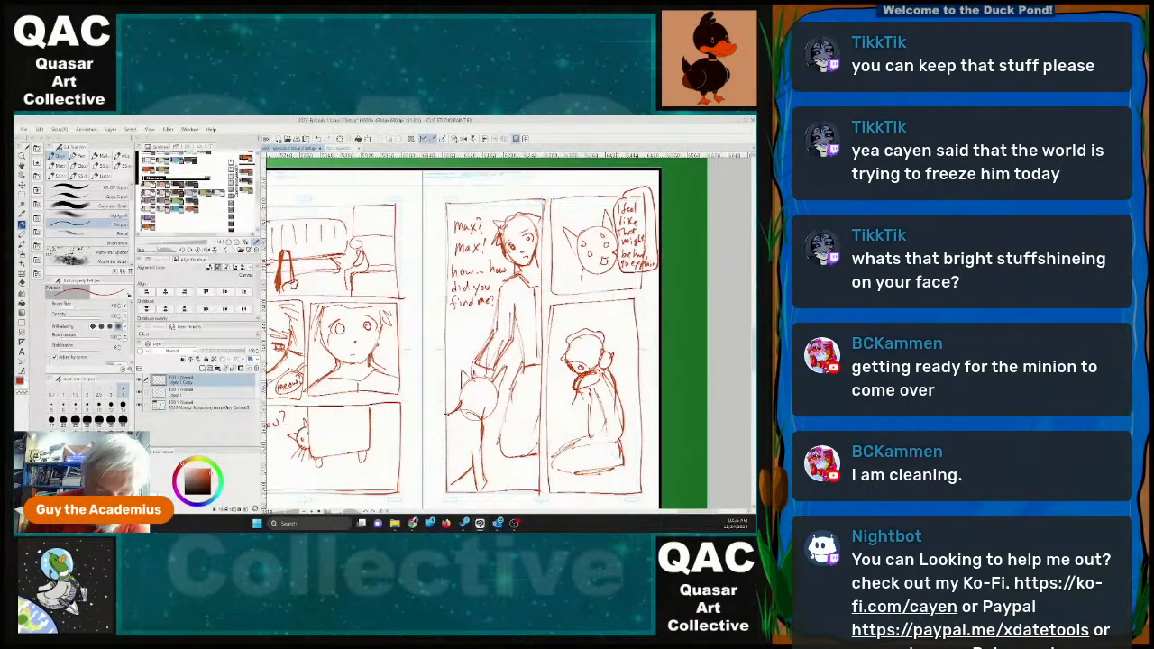
Draw the kneeling character's arms wrapped around the small figure at the chest, and reinforce the panel's left border.
mouse_move(577, 390)
mouse_down()
mouse_move(552, 409)
mouse_move(556, 426)
mouse_up()
mouse_move(552, 406)
mouse_down()
mouse_move(571, 414)
mouse_move(581, 393)
mouse_move(588, 438)
mouse_up()
mouse_move(611, 404)
mouse_down()
mouse_move(584, 442)
mouse_move(613, 442)
mouse_up()
drag(617, 384, 611, 428)
mouse_move(595, 386)
mouse_down()
mouse_move(599, 403)
mouse_move(572, 398)
mouse_move(575, 437)
mouse_up()
drag(589, 416, 577, 437)
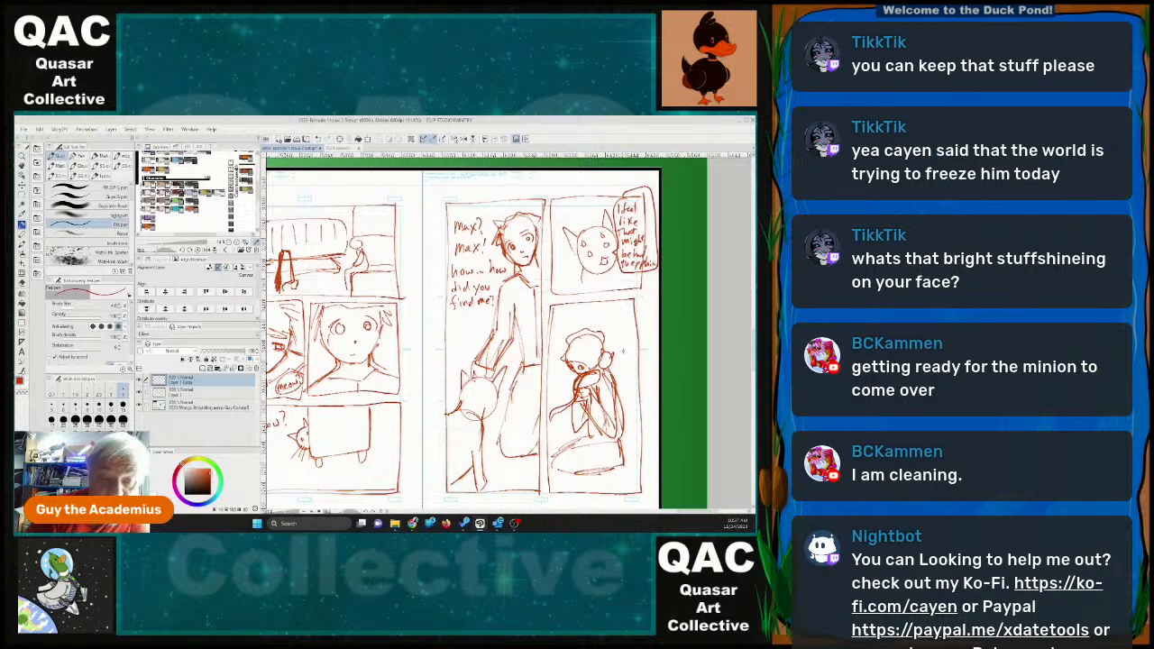
drag(548, 307, 548, 389)
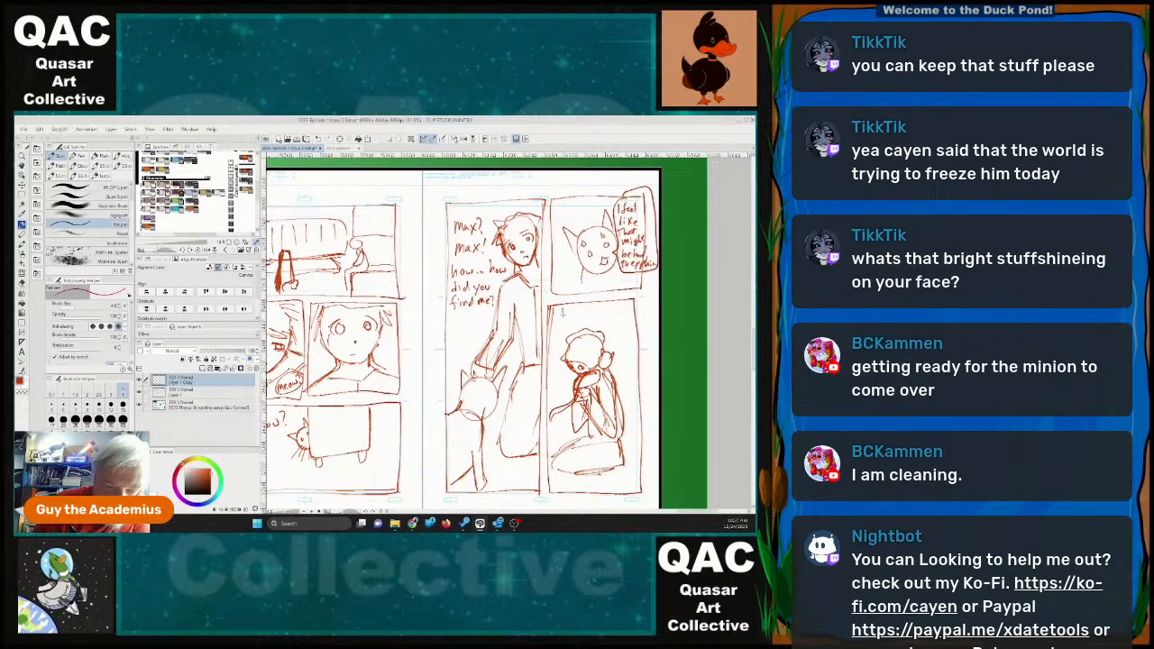
Letter "I.. oof!" in a balloon above the kneeling character and "Okay yes I love you too" beside the character's back.
mouse_move(561, 310)
mouse_down()
mouse_move(560, 323)
mouse_move(566, 309)
mouse_move(609, 310)
mouse_up()
click(575, 315)
click(580, 315)
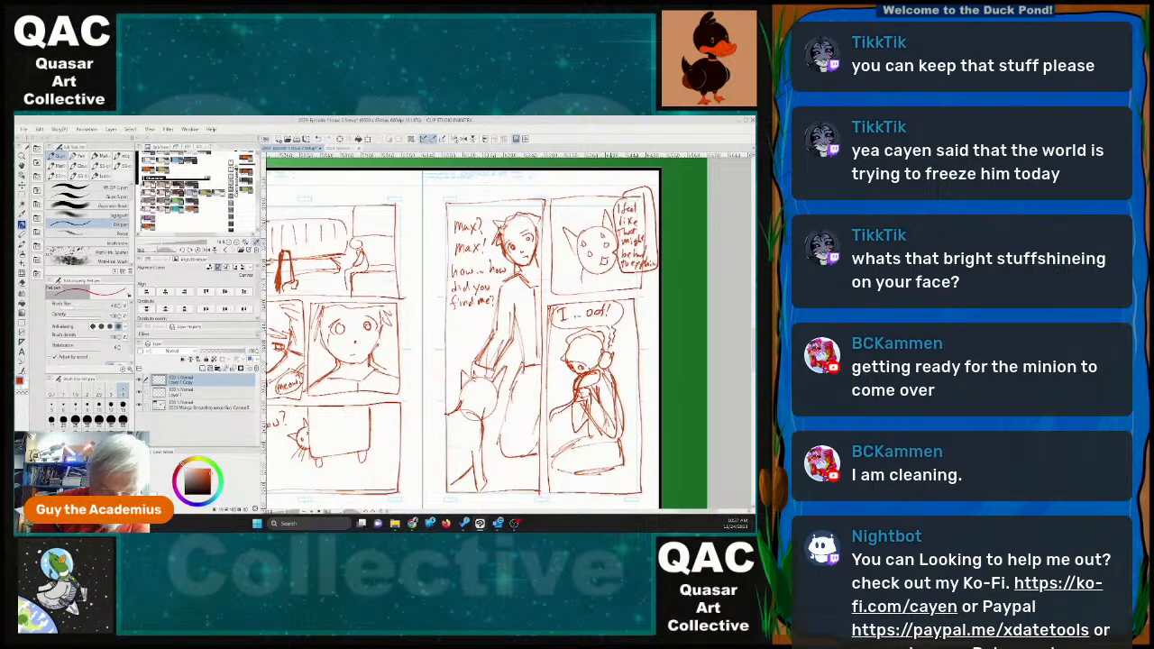
drag(617, 362, 620, 363)
mouse_move(623, 360)
mouse_down()
mouse_move(644, 422)
mouse_move(634, 428)
mouse_up()
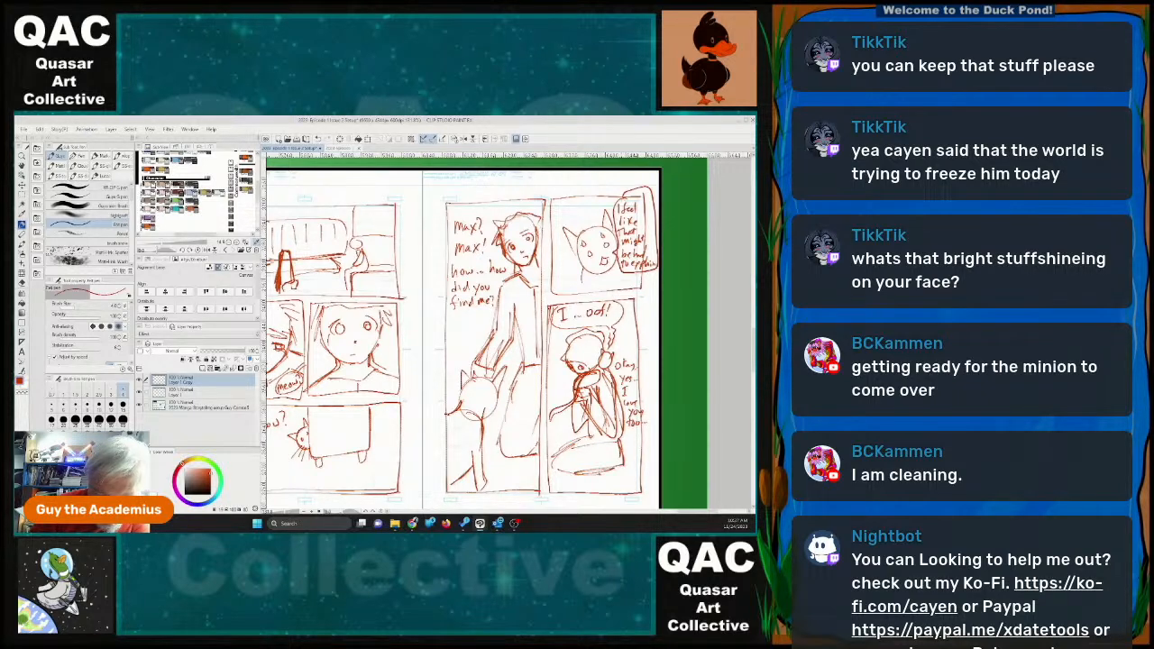
Redraw the kneeling character's folded legs and front contour with firmer lines.
mouse_move(623, 440)
mouse_down()
mouse_move(636, 464)
mouse_move(553, 472)
mouse_move(593, 427)
mouse_move(594, 442)
mouse_up()
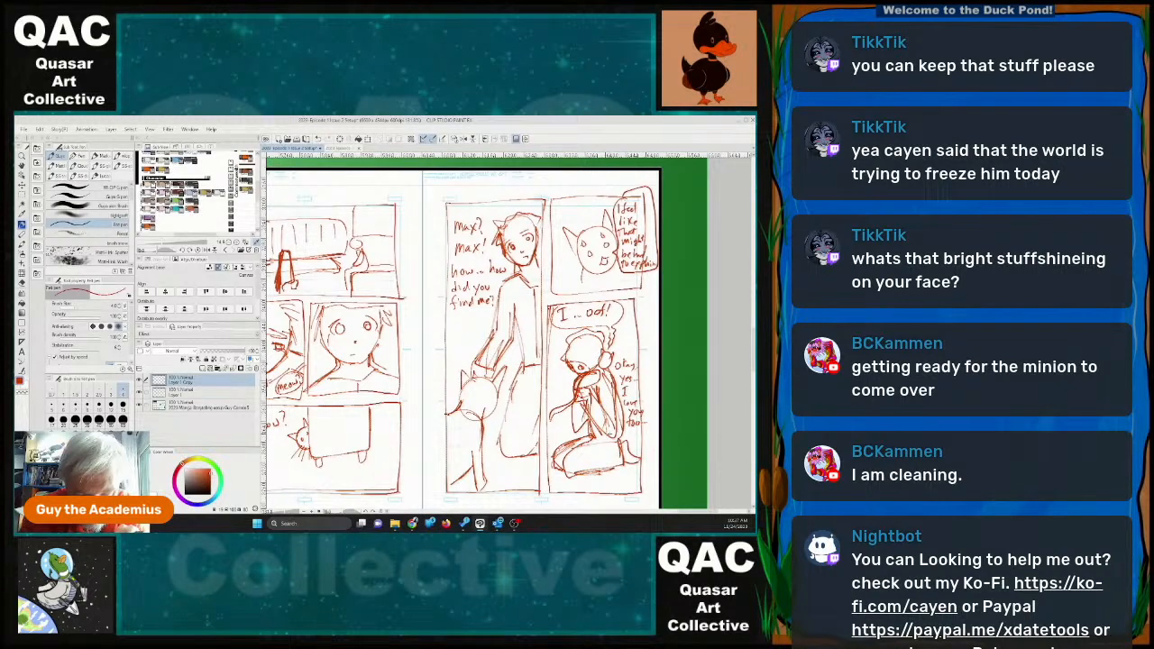
mouse_move(572, 388)
mouse_down()
mouse_move(549, 418)
mouse_move(560, 412)
mouse_move(553, 436)
mouse_up()
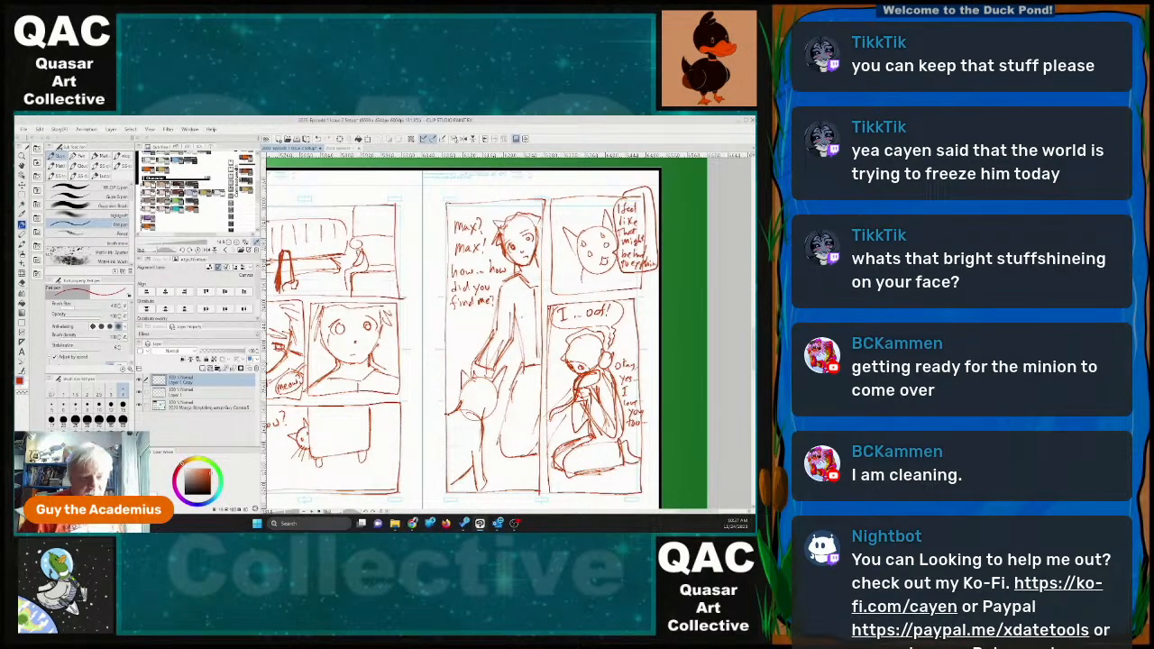
Review the sketched pages 20 and 21, and survey the remaining blank pages from 22 onward in the full storyboard layout.
scroll(421, 410, down, 4)
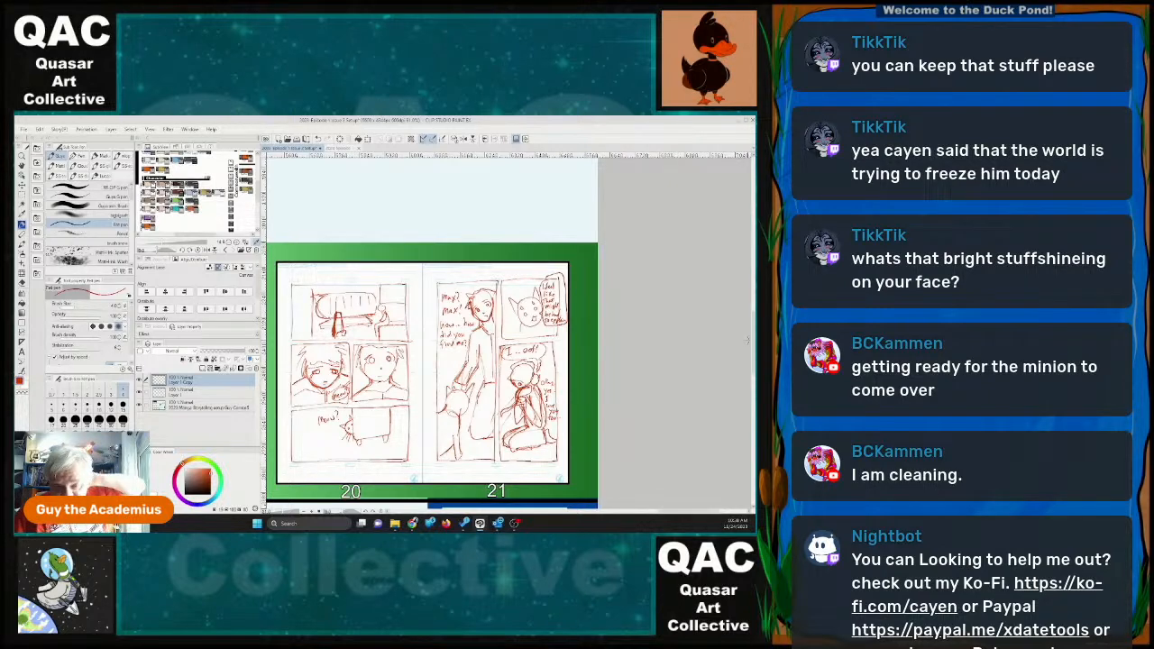
scroll(747, 340, down, 3)
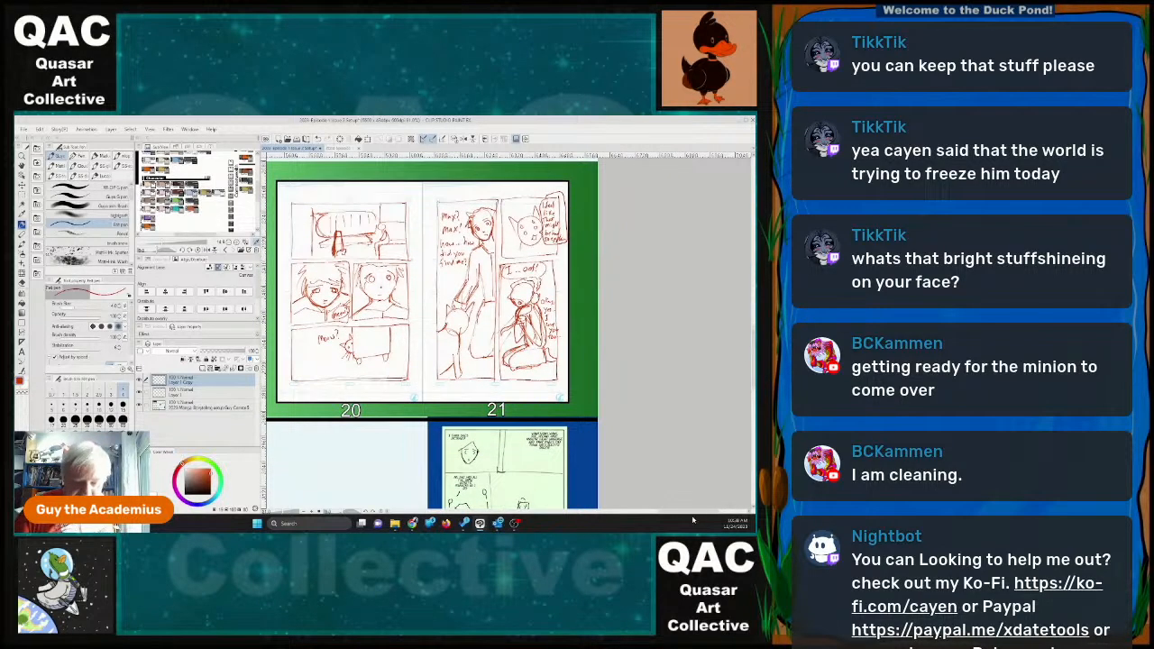
drag(694, 513, 475, 520)
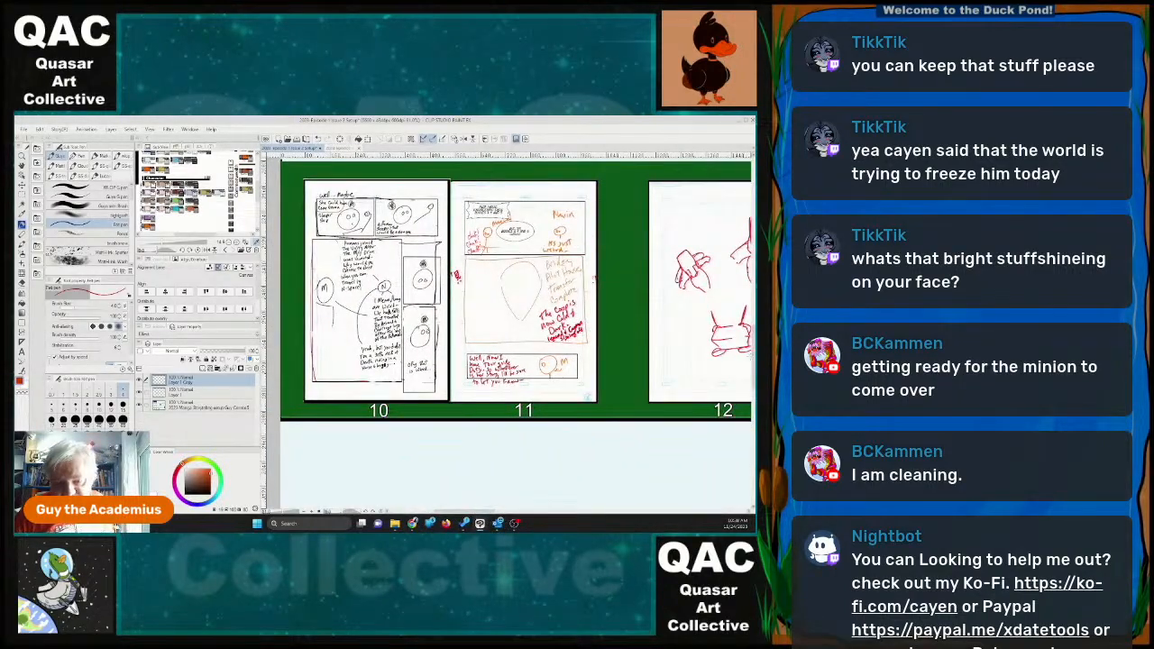
drag(753, 355, 745, 426)
scroll(604, 370, down, 2)
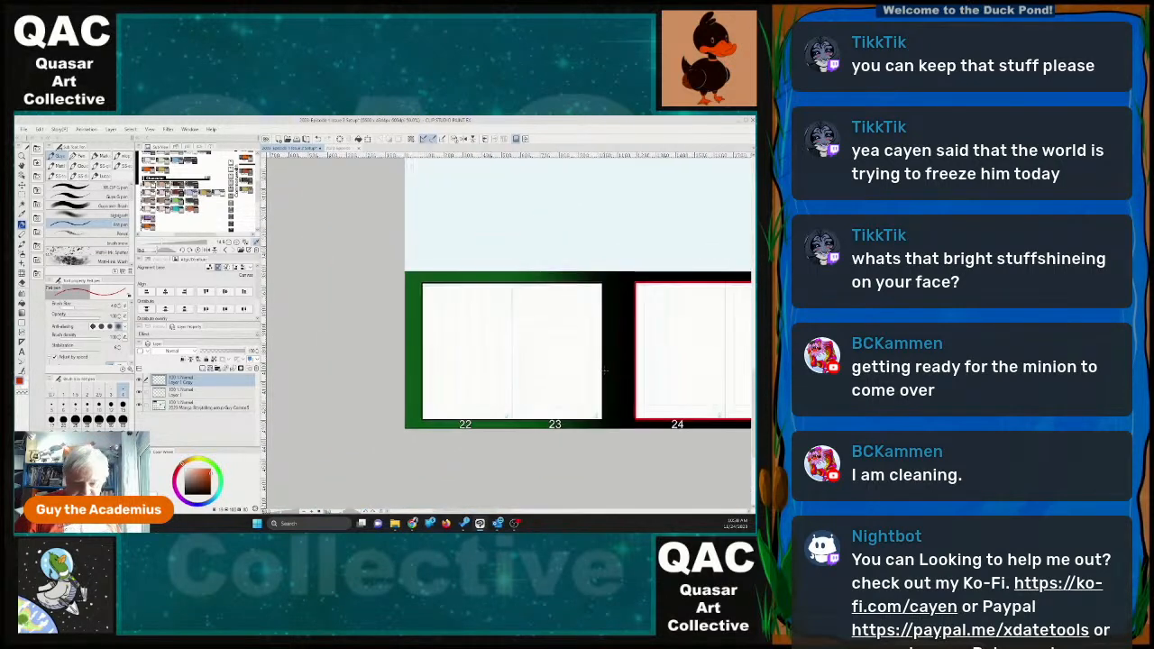
scroll(605, 371, down, 2)
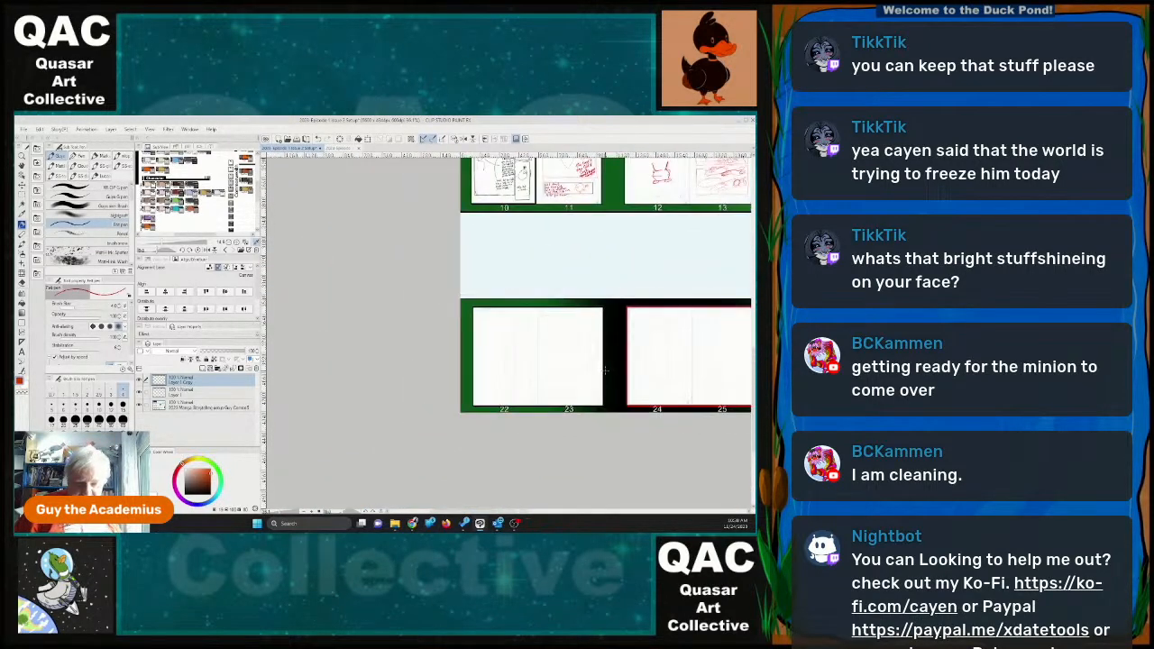
drag(533, 513, 575, 514)
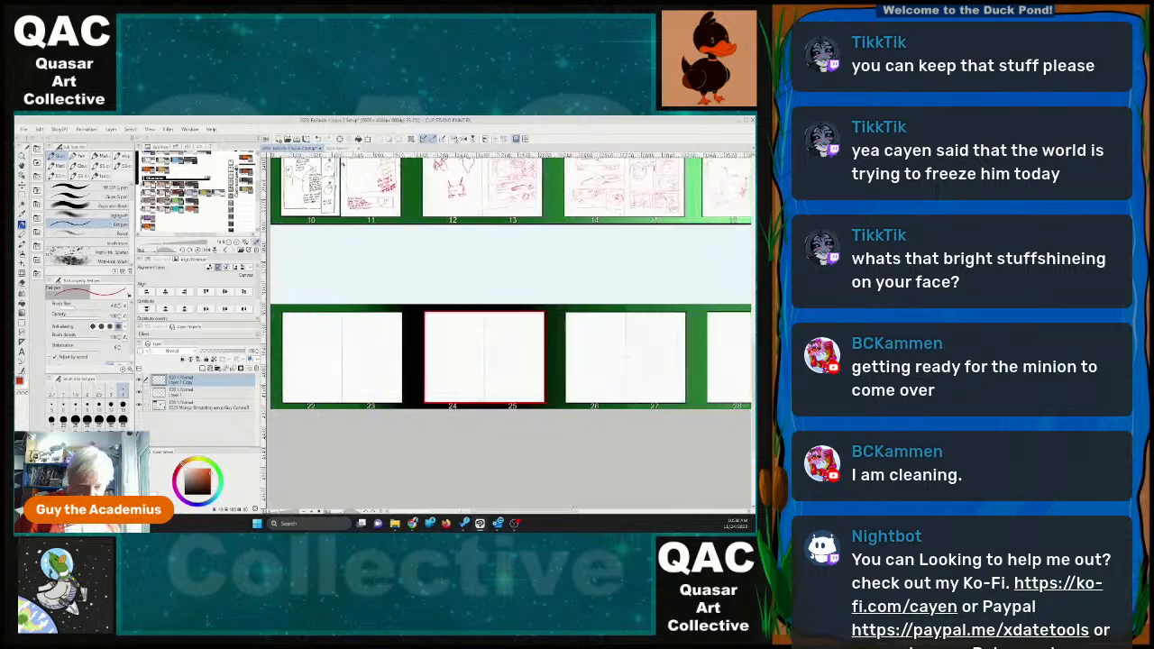
drag(754, 415, 753, 391)
scroll(558, 385, down, 1)
scroll(558, 385, down, 1)
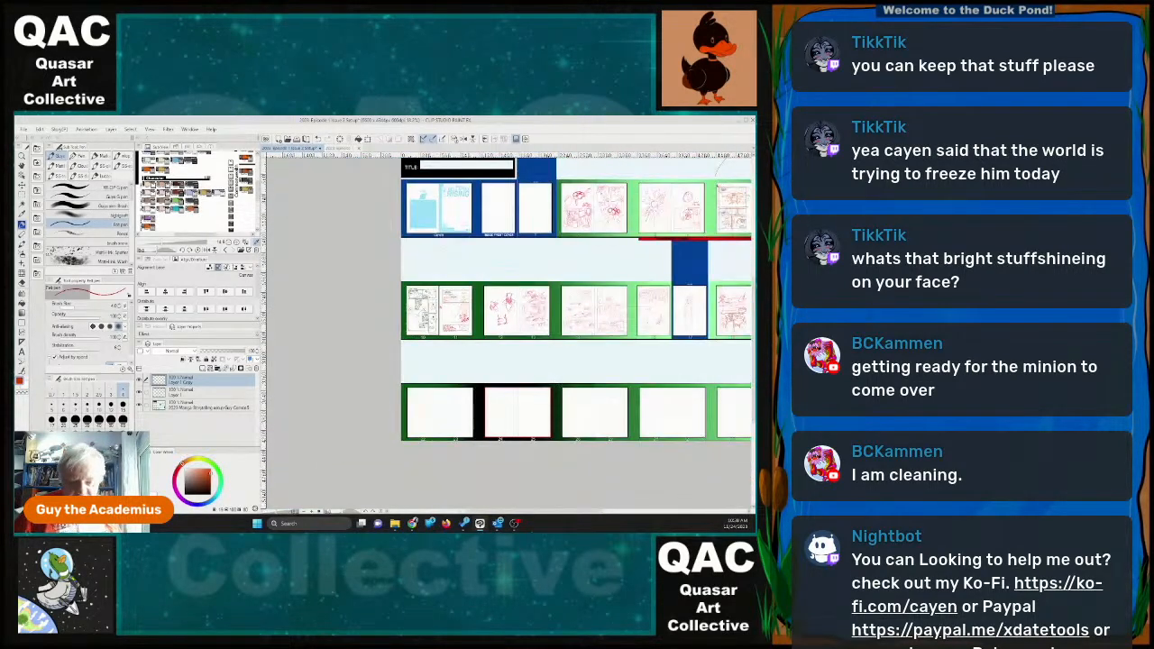
drag(606, 513, 629, 513)
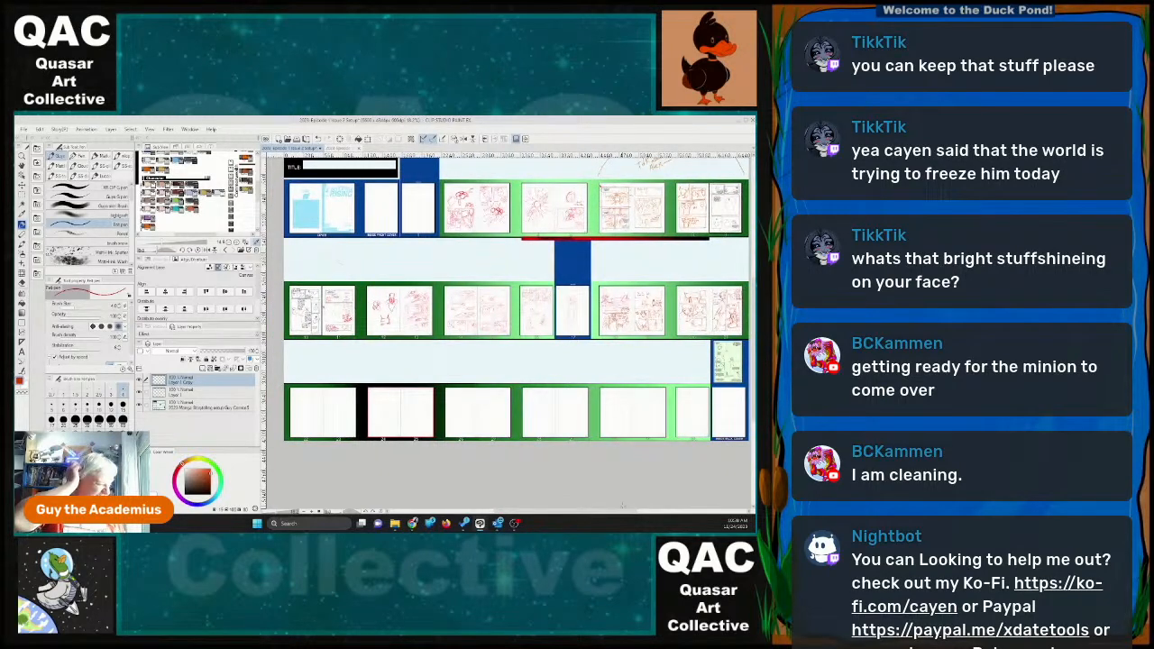
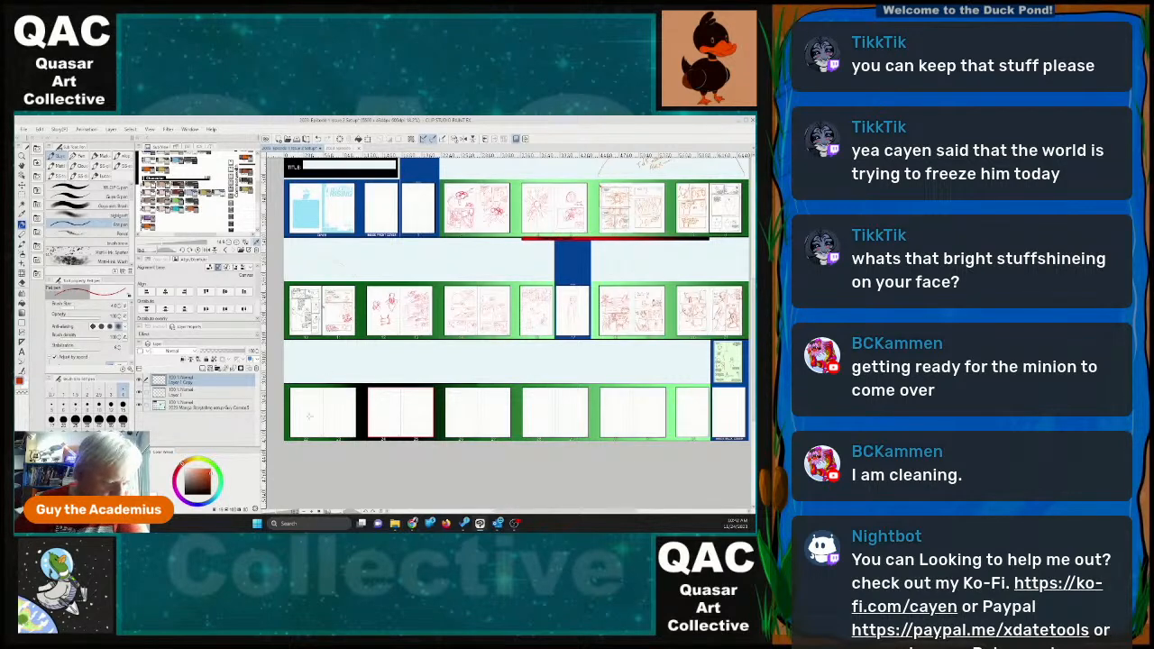
Draw the first panel's rectangular border in the upper-left part of page 22.
scroll(310, 417, up, 8)
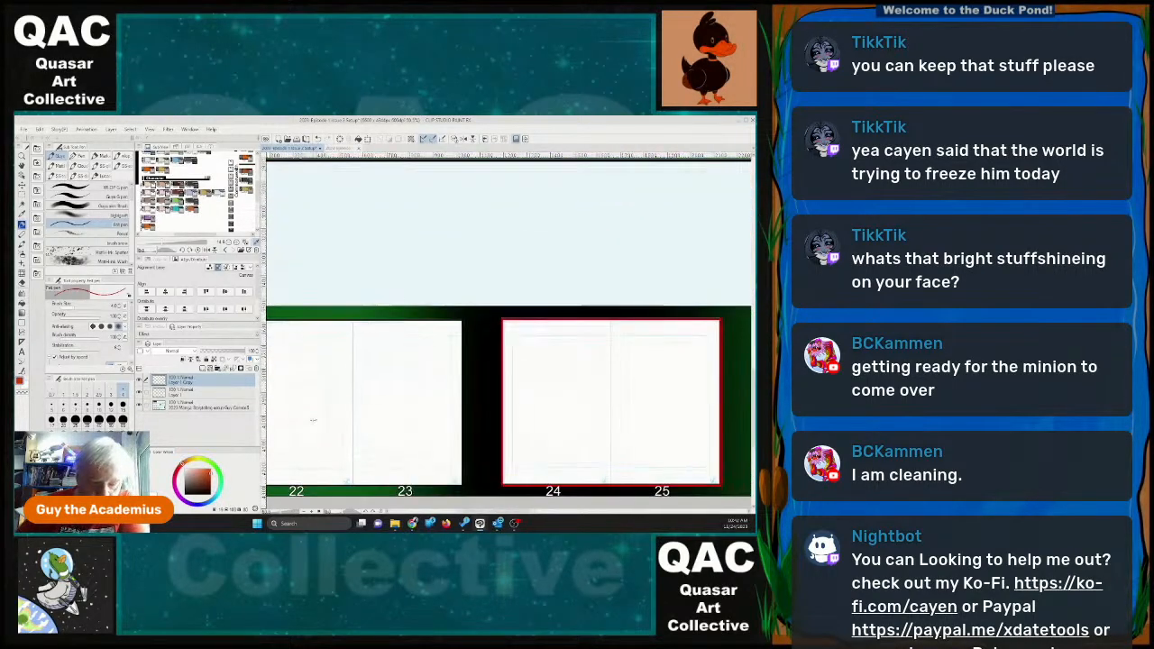
drag(527, 513, 500, 513)
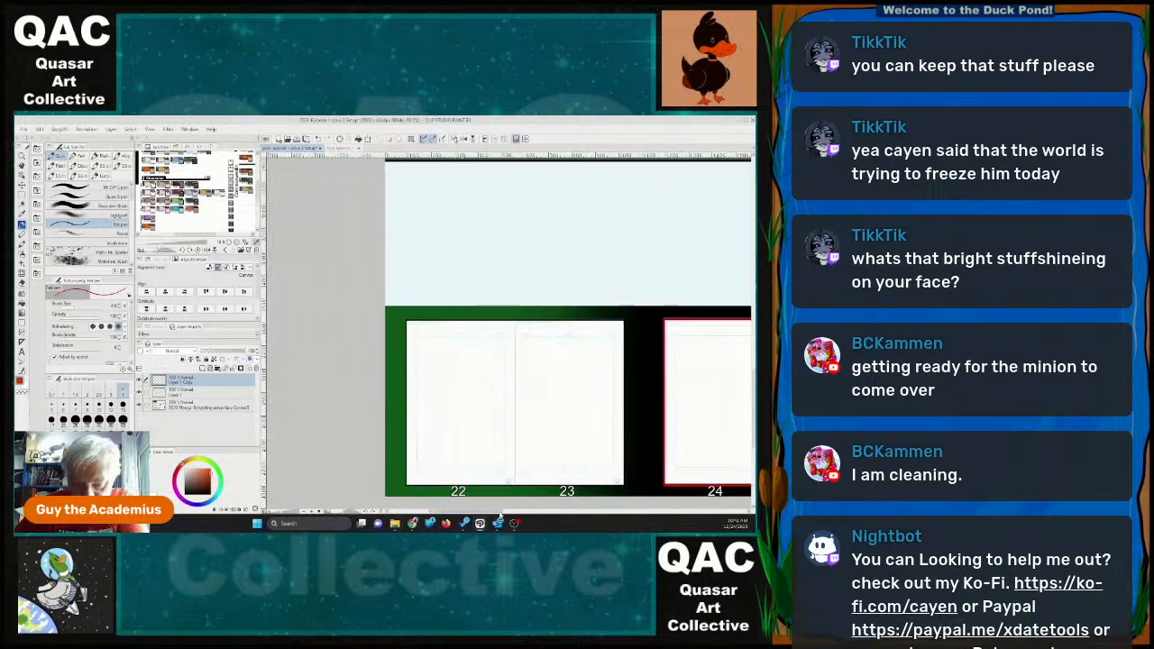
scroll(552, 423, up, 1)
drag(754, 413, 753, 425)
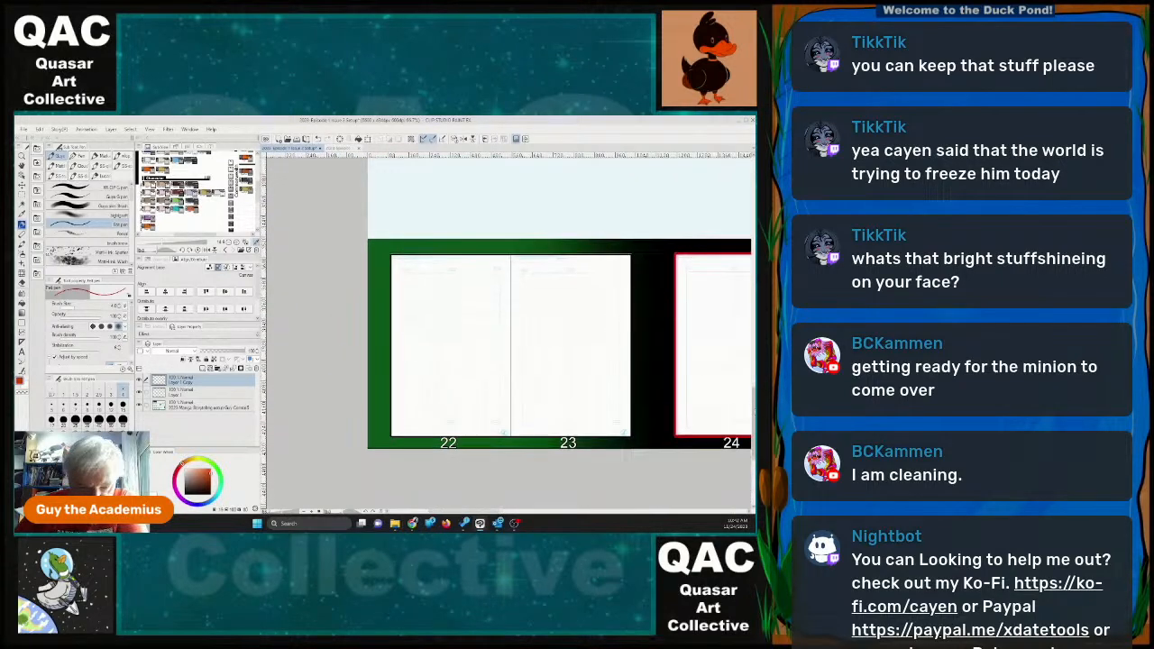
scroll(586, 330, up, 3)
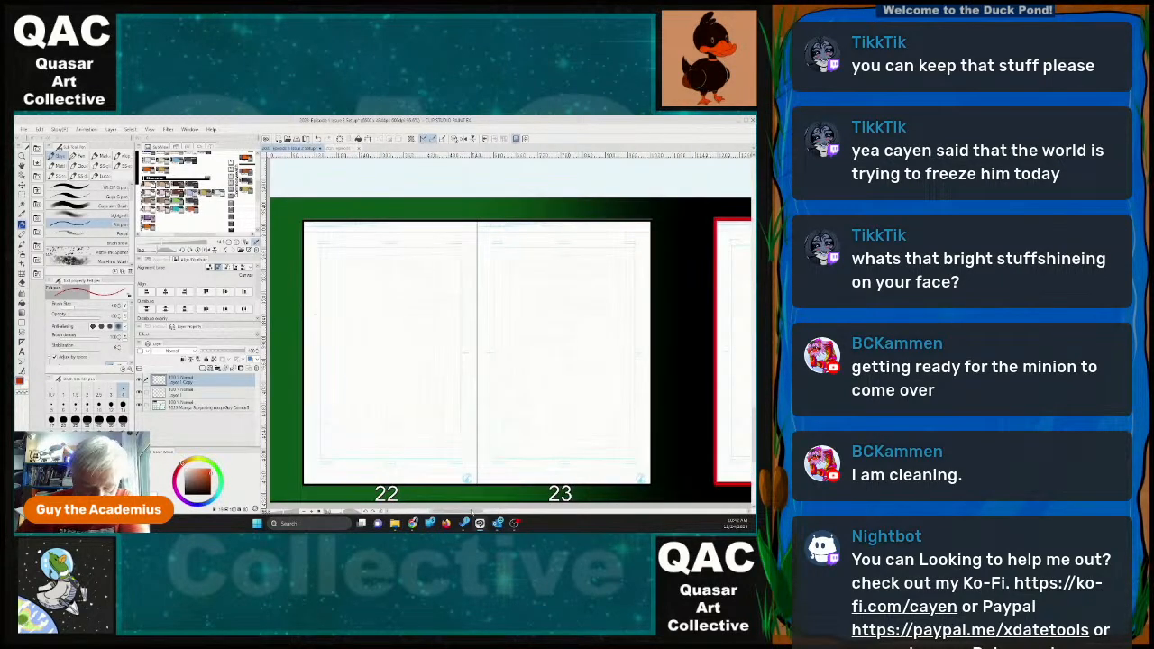
drag(471, 512, 467, 510)
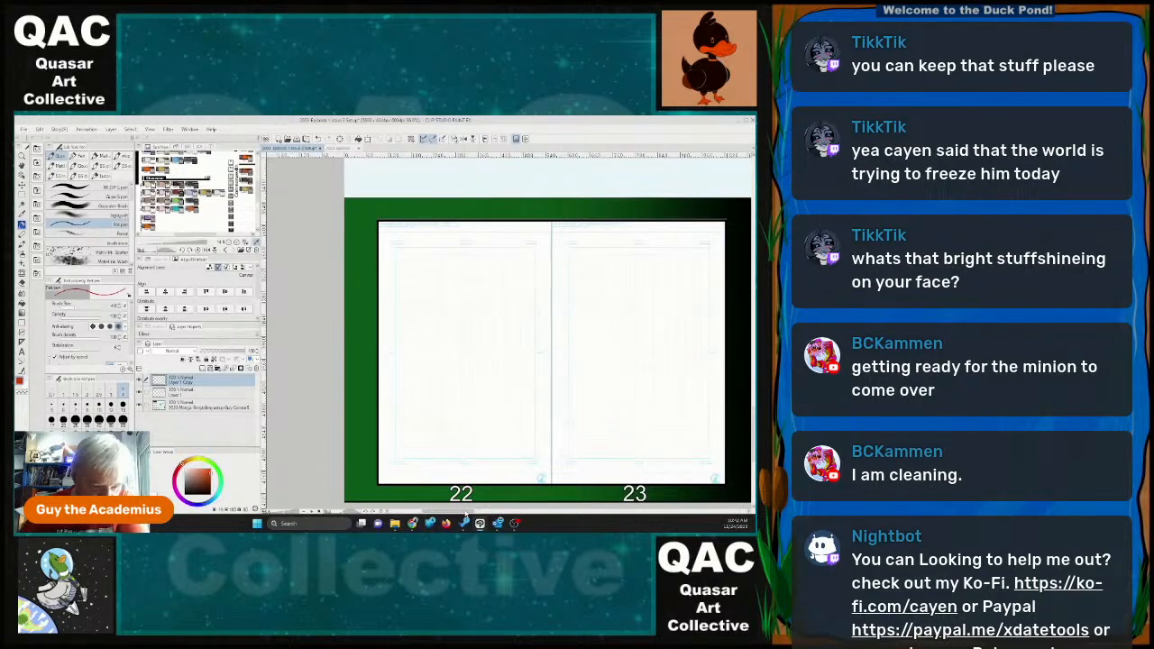
mouse_move(467, 512)
mouse_down()
mouse_move(436, 512)
mouse_move(488, 512)
mouse_move(455, 513)
mouse_up()
scroll(455, 394, up, 1)
scroll(456, 394, up, 1)
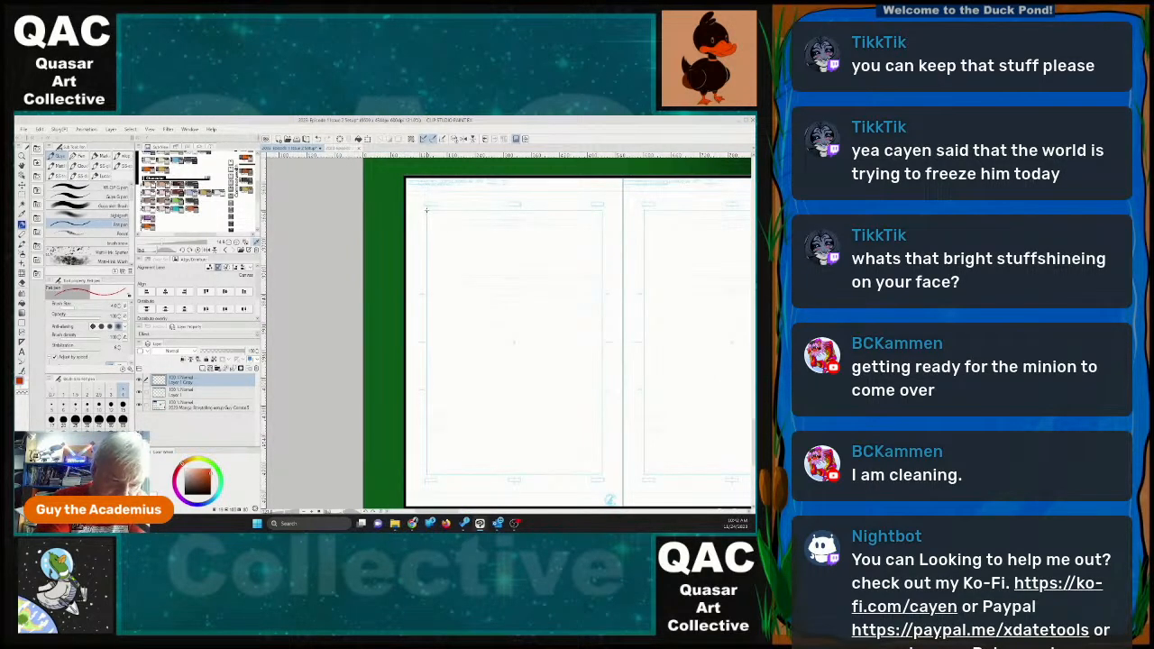
mouse_move(428, 209)
mouse_down()
mouse_move(429, 302)
mouse_move(445, 343)
mouse_move(429, 313)
mouse_move(517, 313)
mouse_move(517, 210)
mouse_up()
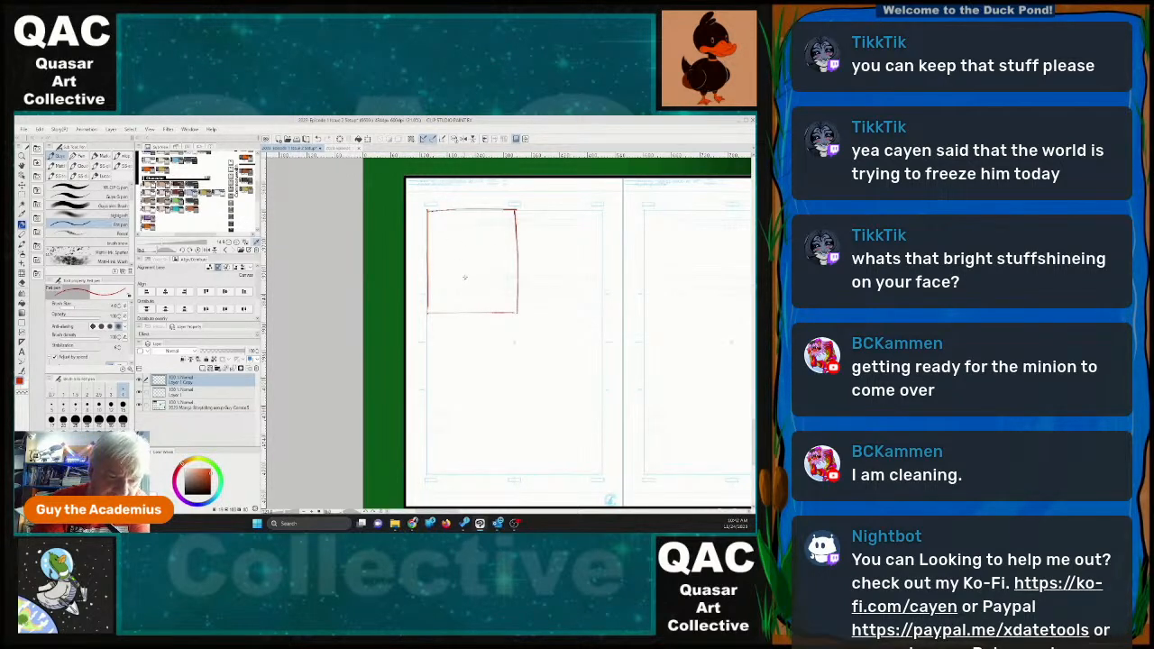
Sketch a round-faced character above a pointy-eared cat's head in the first panel, and letter "How are you here?" beside them.
mouse_move(445, 276)
mouse_down()
mouse_move(470, 291)
mouse_move(442, 292)
mouse_up()
mouse_move(471, 214)
mouse_down()
mouse_move(475, 250)
mouse_move(465, 214)
mouse_up()
mouse_move(440, 266)
mouse_down()
mouse_move(444, 280)
mouse_move(480, 269)
mouse_move(465, 238)
mouse_move(485, 237)
mouse_up()
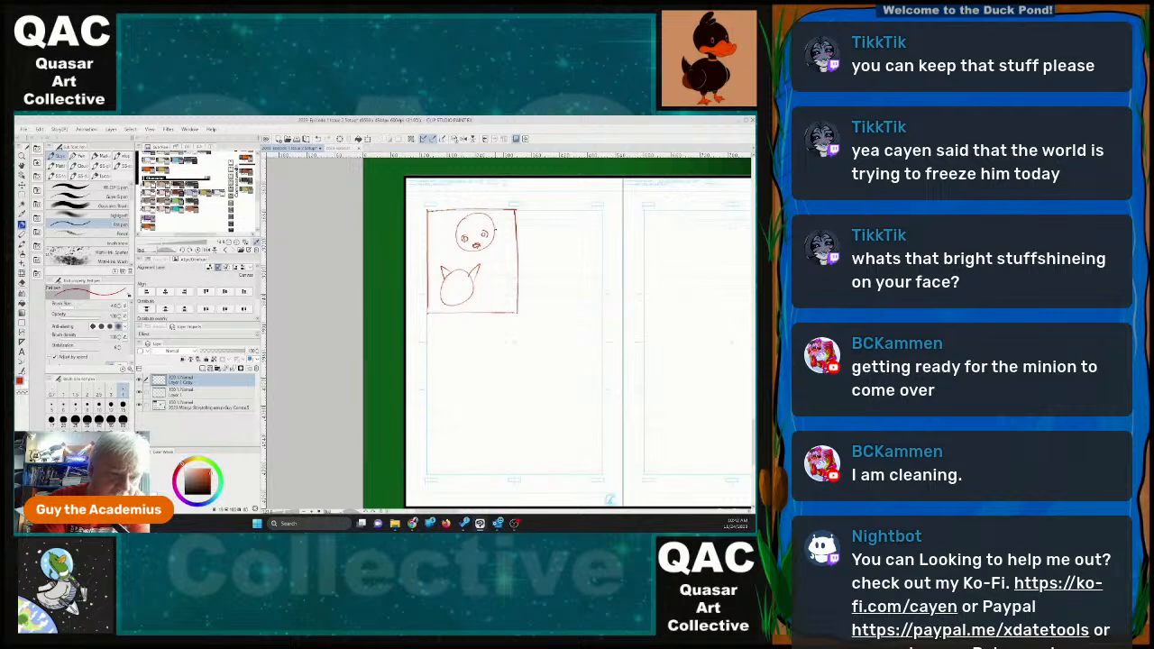
mouse_move(455, 239)
mouse_down()
mouse_move(472, 215)
mouse_move(497, 219)
mouse_move(492, 261)
mouse_up()
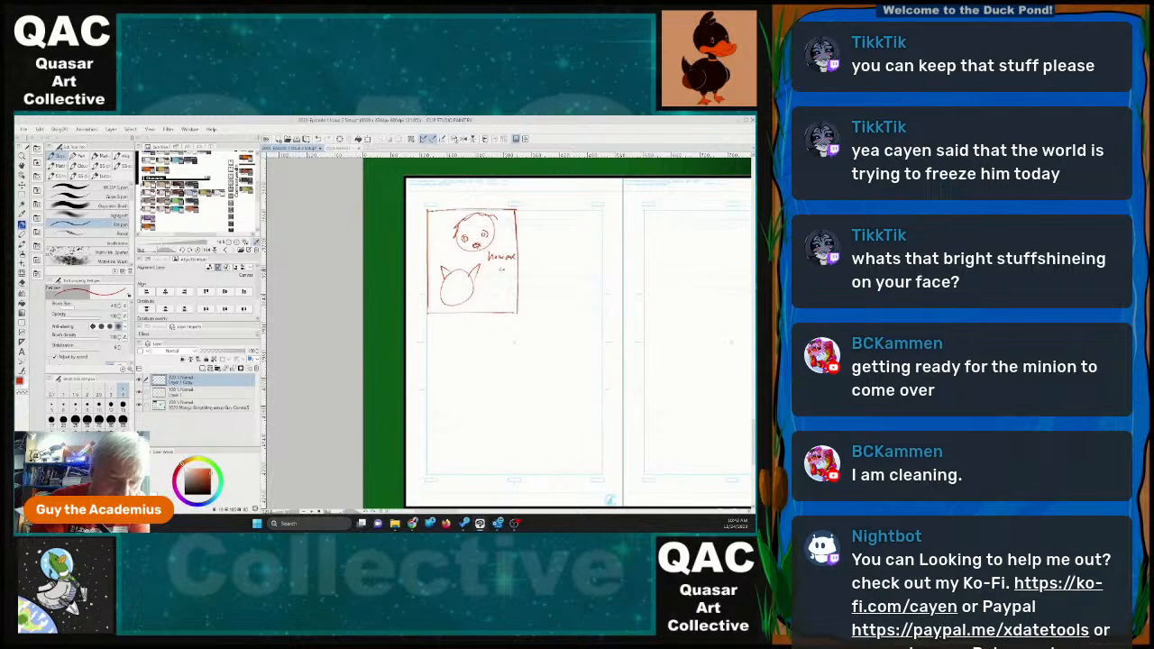
mouse_move(485, 264)
mouse_down()
mouse_move(491, 276)
mouse_move(518, 272)
mouse_up()
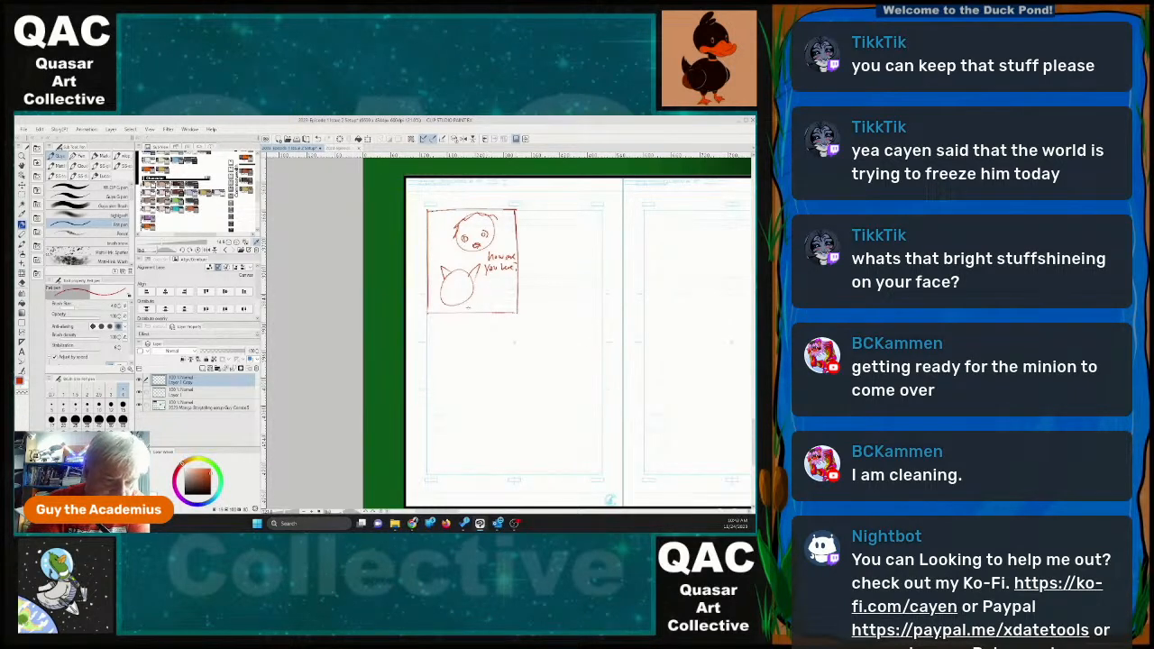
Add the first panel's bodies, shoulders and arms, and letter "Someone could have seen you" below the existing dialogue.
mouse_move(460, 294)
mouse_down()
mouse_move(474, 310)
mouse_move(432, 303)
mouse_move(447, 314)
mouse_move(431, 314)
mouse_up()
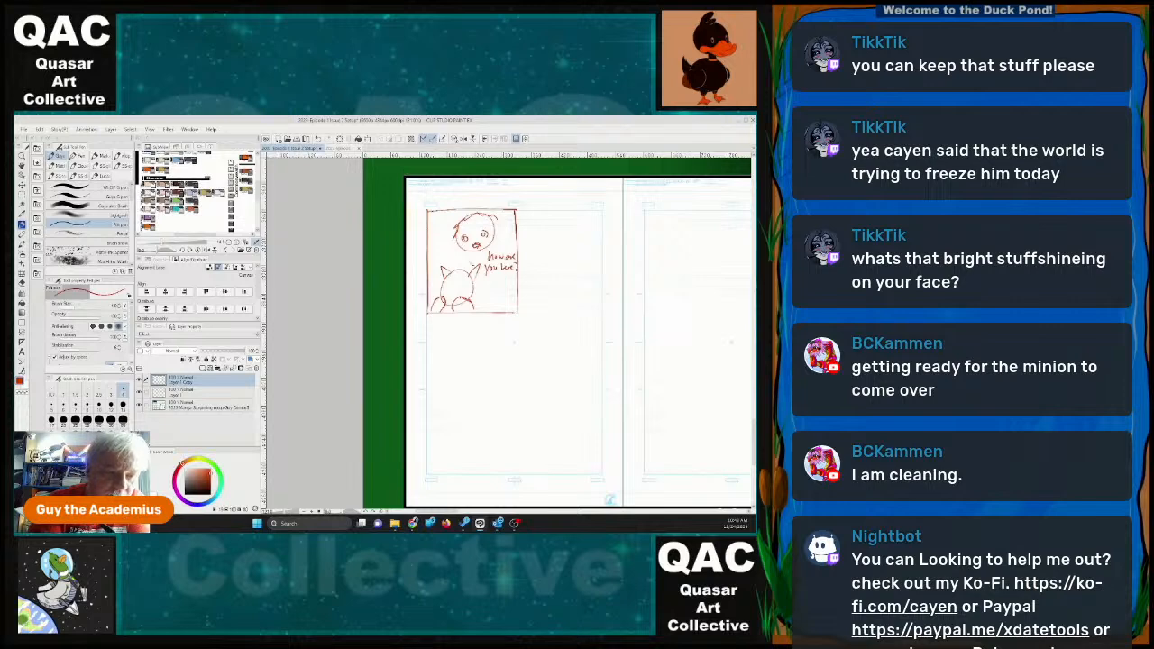
mouse_move(456, 250)
mouse_down()
mouse_move(433, 270)
mouse_move(432, 303)
mouse_up()
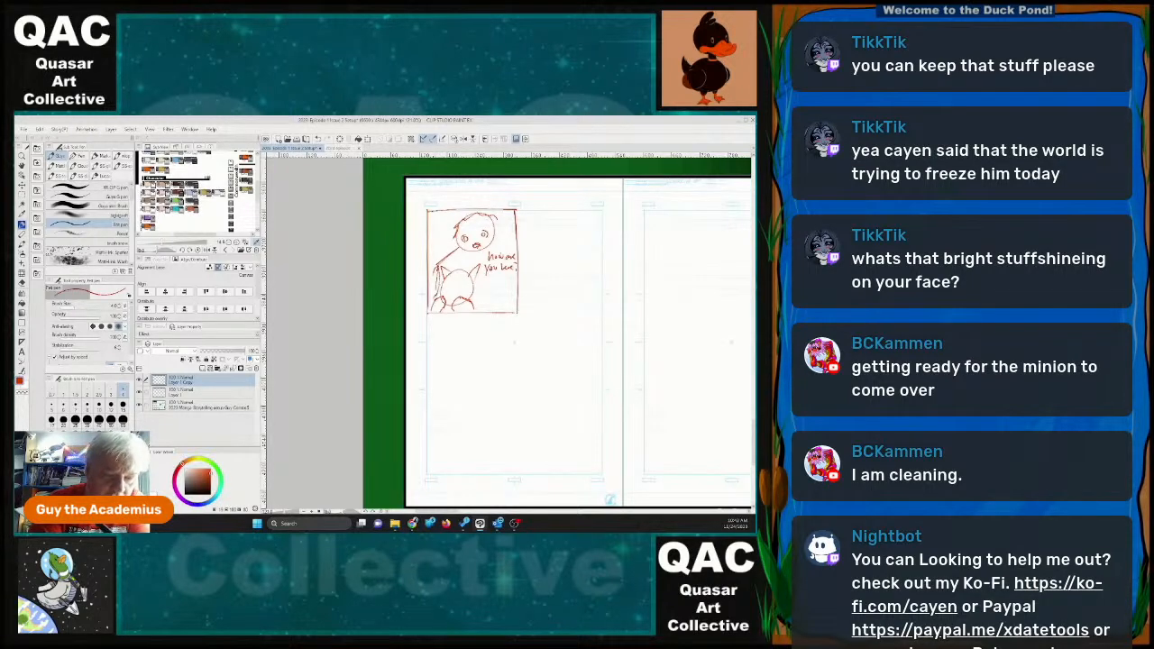
drag(493, 243, 515, 253)
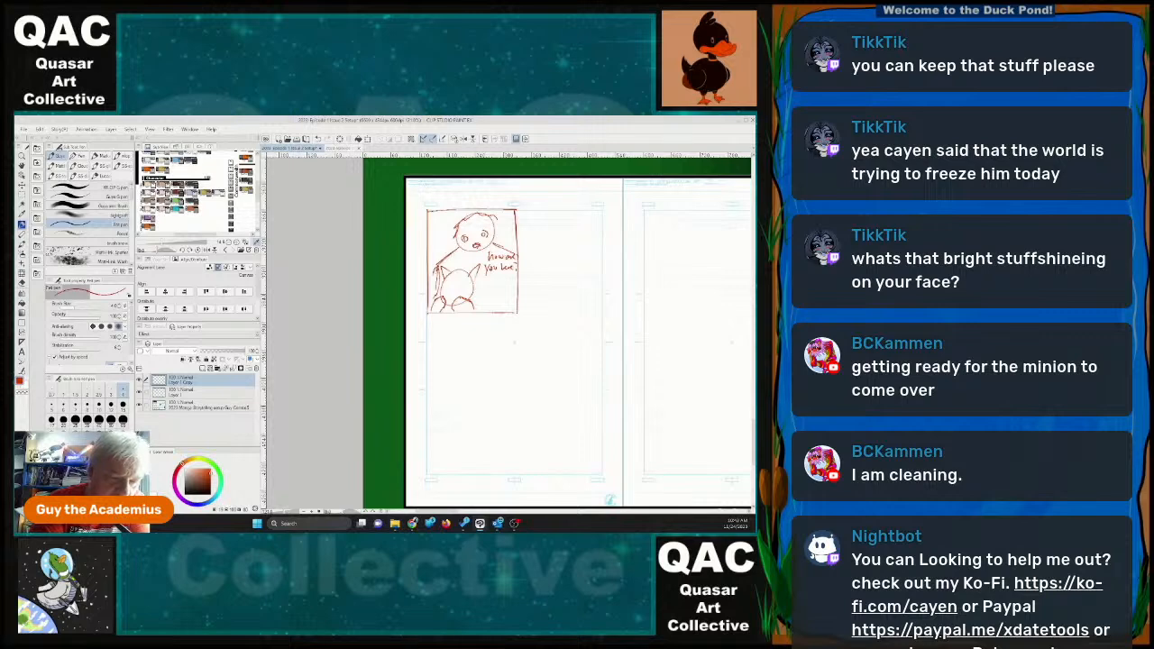
drag(439, 264, 438, 284)
mouse_move(467, 220)
mouse_down()
mouse_move(458, 249)
mouse_move(473, 253)
mouse_move(486, 214)
mouse_up()
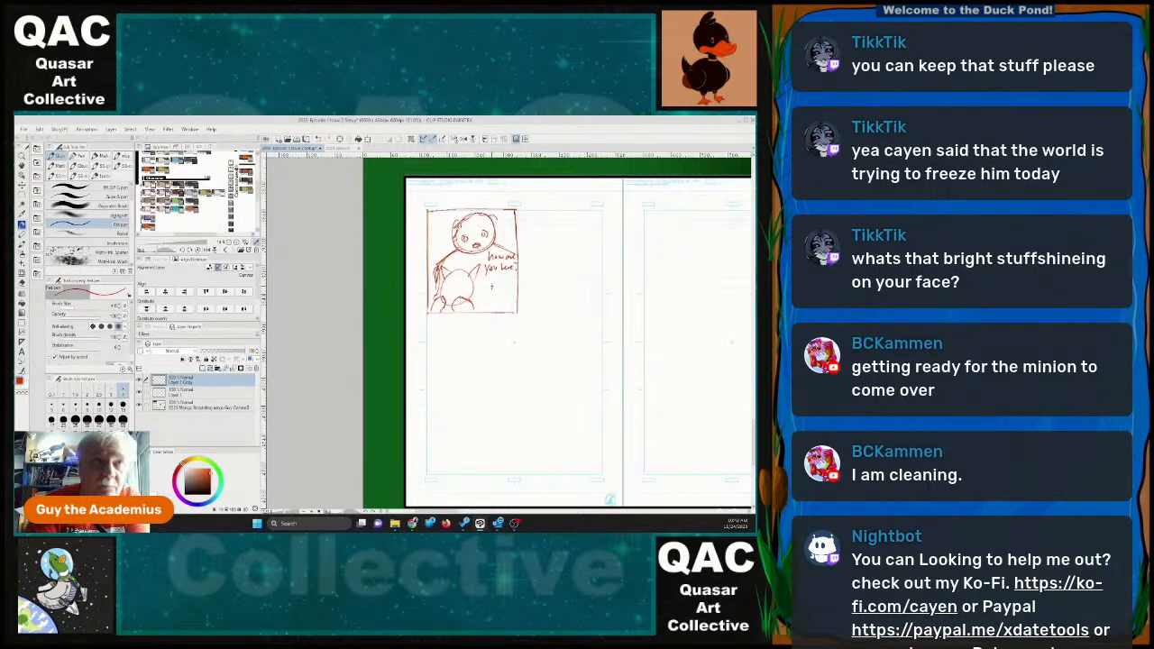
drag(489, 277, 485, 286)
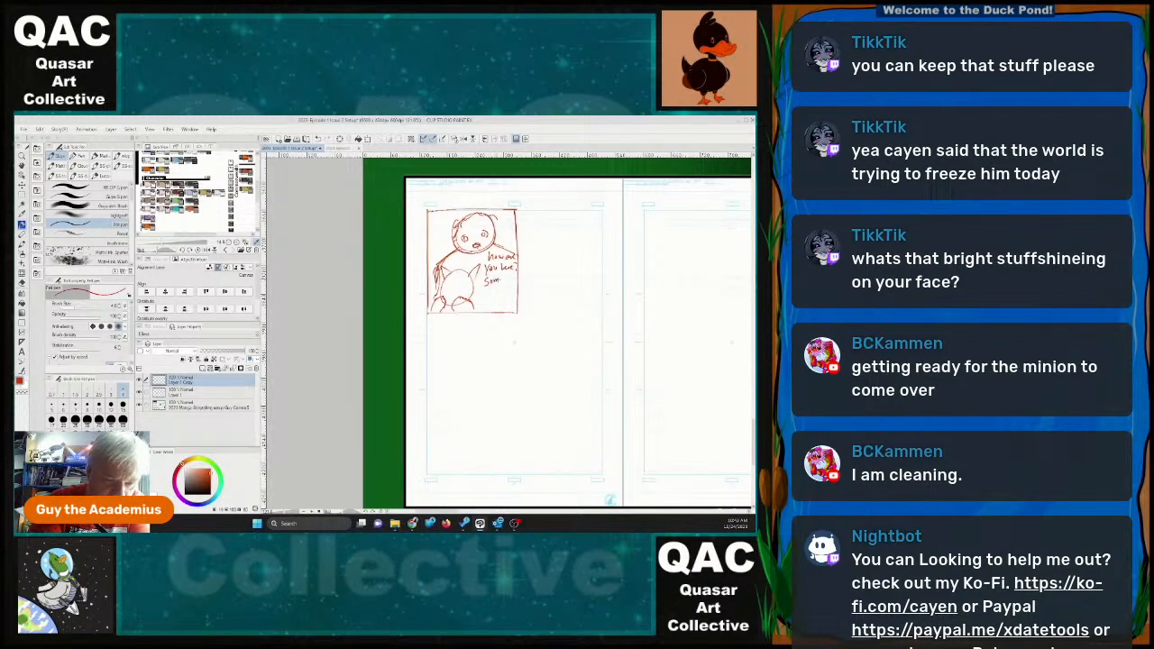
mouse_move(504, 280)
mouse_down()
mouse_move(516, 278)
mouse_move(492, 305)
mouse_up()
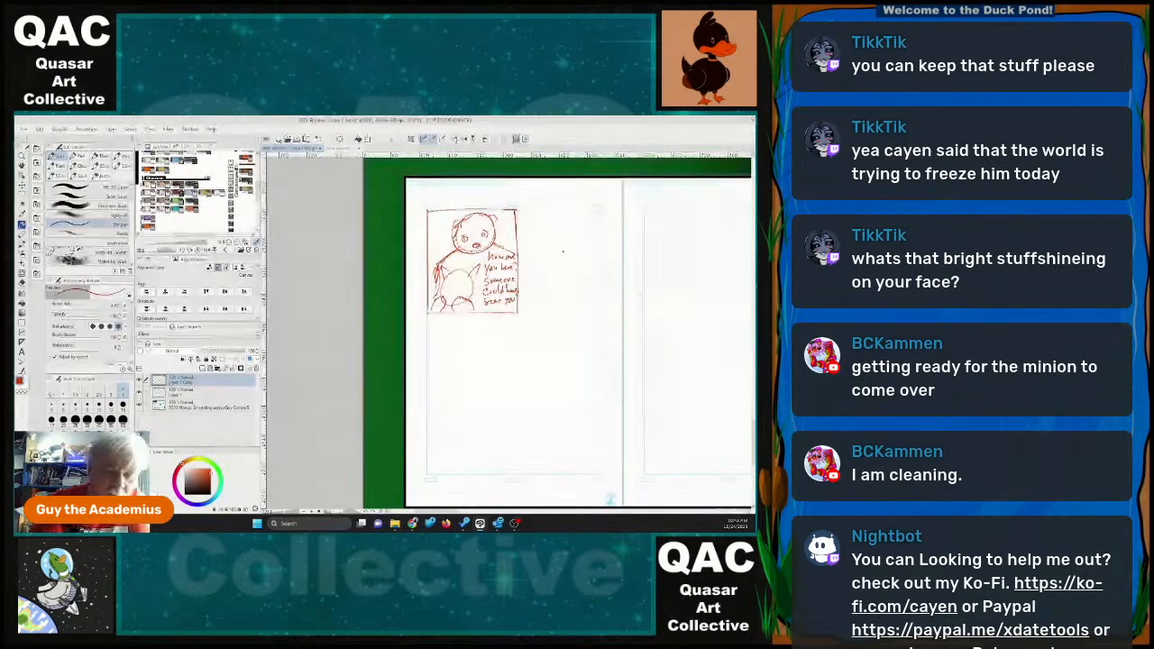
Draw the second panel with the cat's face and letter "Their AI is pretty sharp and almost caught me a couple of times but" beside it.
mouse_move(529, 209)
mouse_down()
mouse_move(531, 310)
mouse_move(608, 307)
mouse_move(606, 203)
mouse_move(530, 208)
mouse_move(552, 245)
mouse_move(568, 234)
mouse_move(549, 245)
mouse_move(572, 233)
mouse_up()
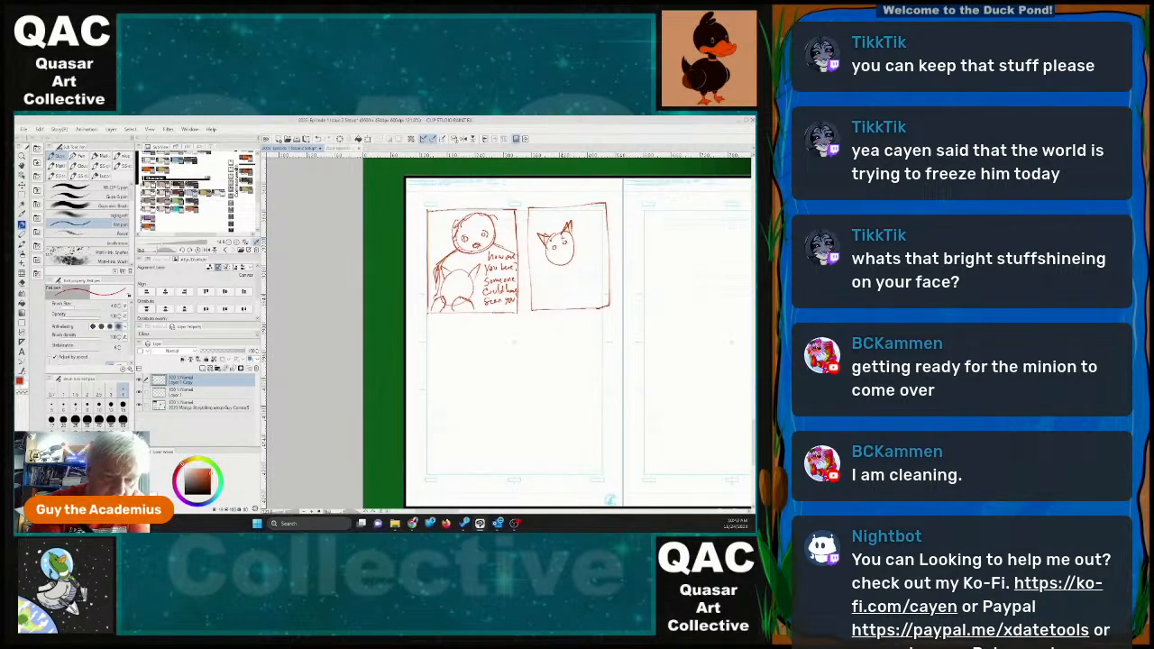
mouse_move(559, 259)
mouse_down()
mouse_move(568, 252)
mouse_move(561, 259)
mouse_up()
drag(581, 213, 580, 222)
mouse_move(577, 217)
mouse_down()
mouse_move(598, 217)
mouse_move(581, 223)
mouse_move(585, 236)
mouse_up()
mouse_move(585, 226)
mouse_down()
mouse_move(577, 262)
mouse_move(602, 264)
mouse_move(578, 272)
mouse_move(620, 267)
mouse_move(585, 280)
mouse_move(621, 279)
mouse_move(581, 292)
mouse_move(628, 293)
mouse_move(592, 301)
mouse_up()
mouse_move(586, 293)
mouse_down()
mouse_move(588, 305)
mouse_move(616, 305)
mouse_up()
drag(614, 299, 620, 307)
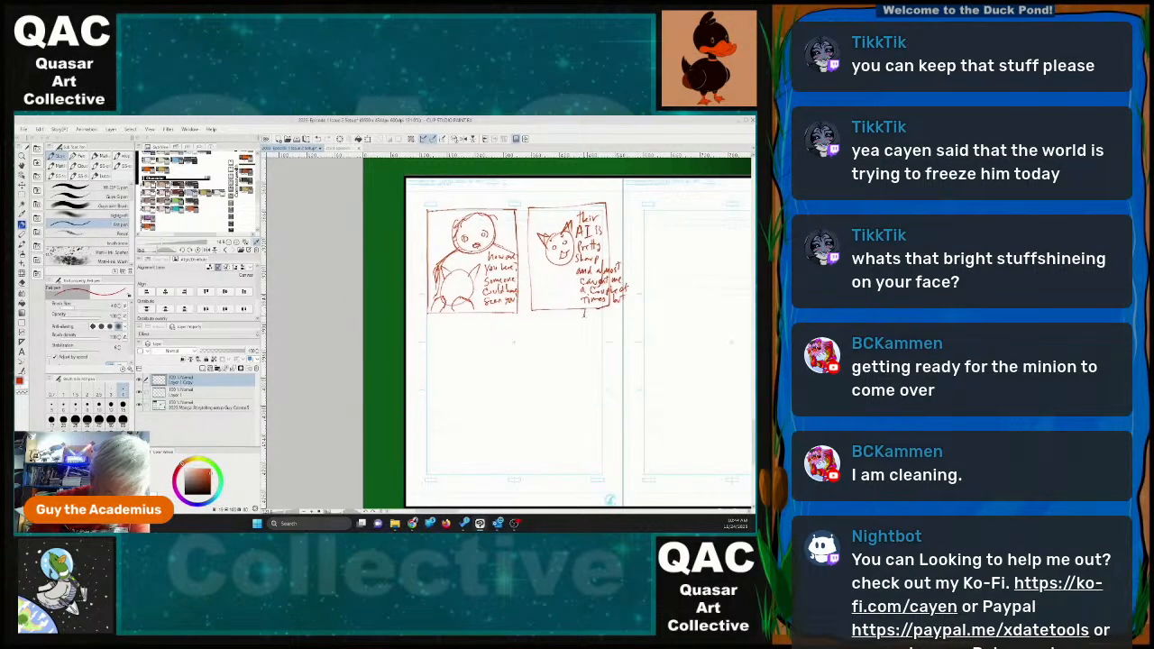
Finish the cat's dialogue below the second panel with "I'm no ordinary A.I...".
drag(600, 311, 607, 316)
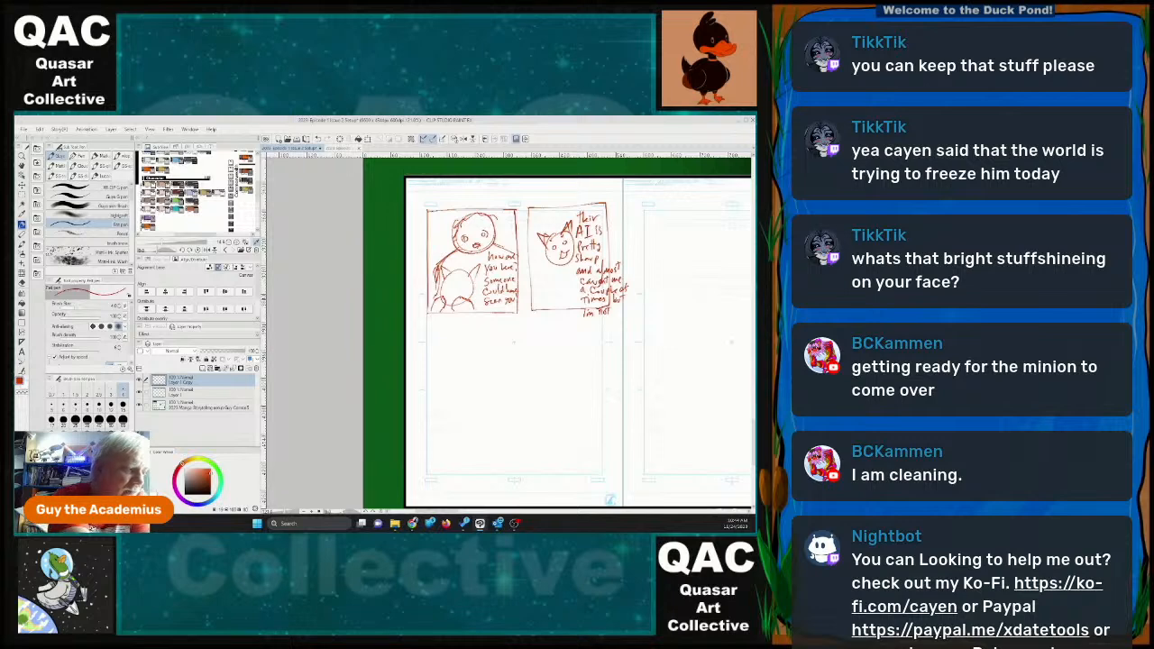
key(ctrl+z)
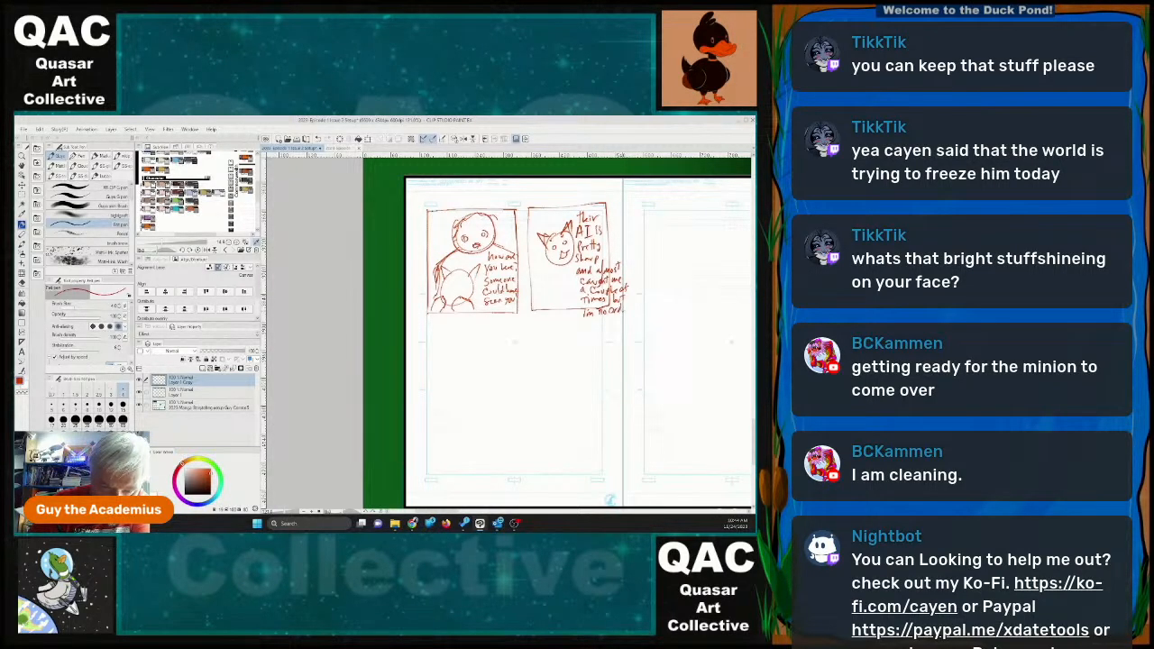
mouse_move(622, 310)
mouse_down()
mouse_move(642, 311)
mouse_move(595, 318)
mouse_move(603, 329)
mouse_up()
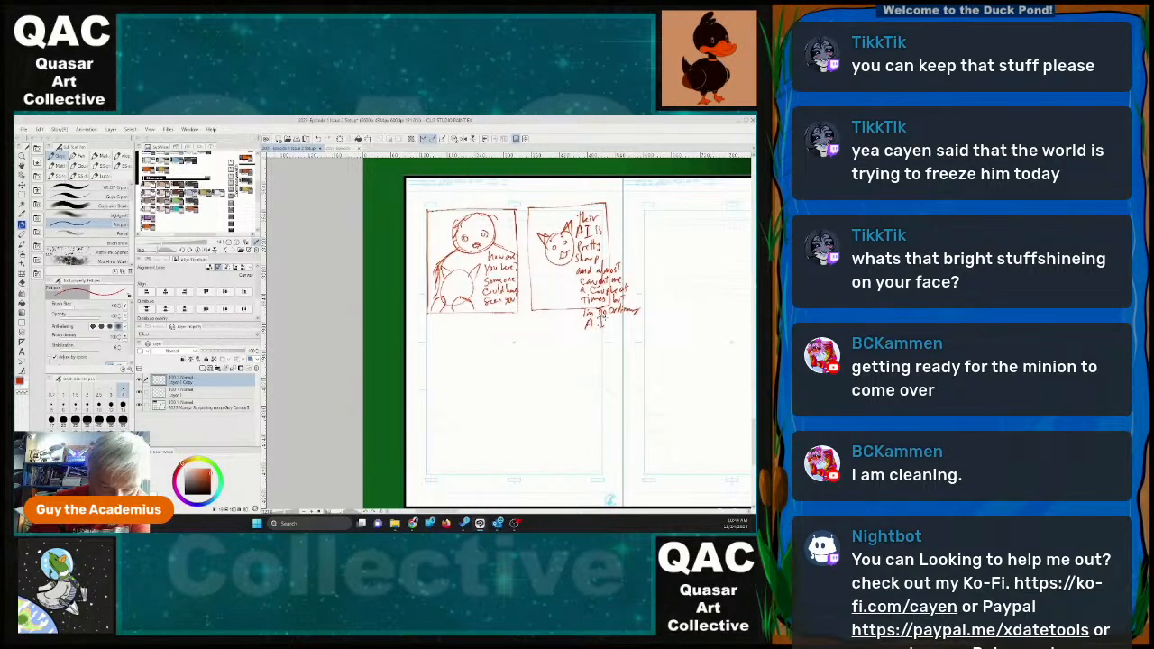
click(608, 324)
click(611, 324)
click(615, 324)
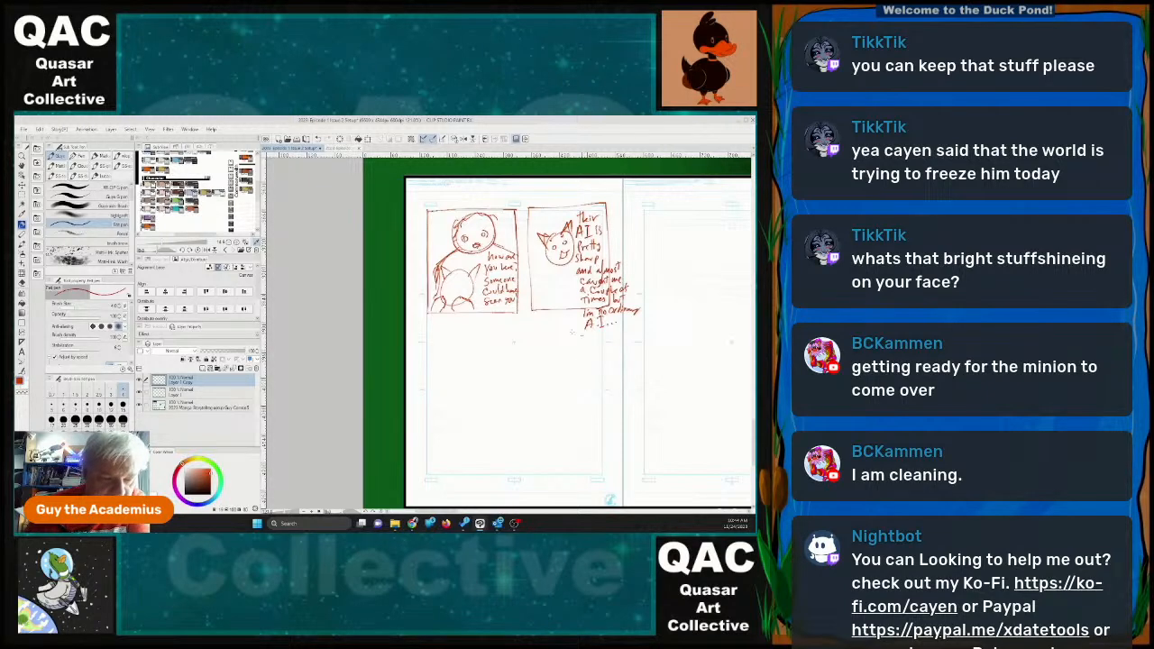
Draw a wide panel border across the middle of page 22, beneath the two upper panels.
drag(428, 322, 566, 319)
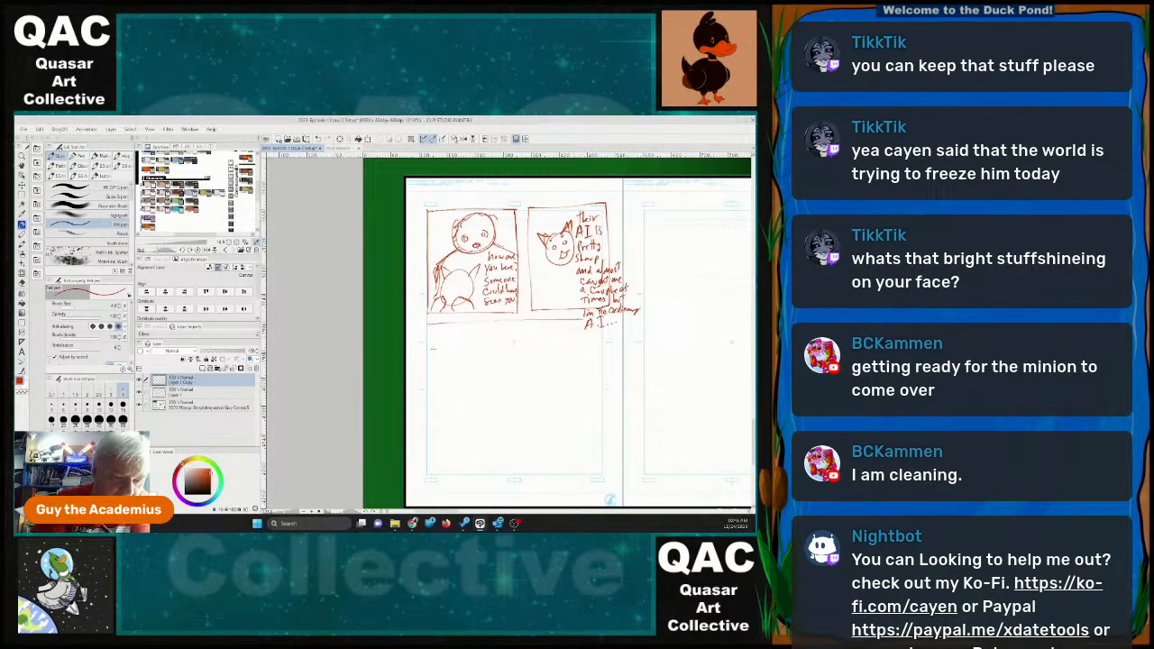
drag(429, 322, 424, 407)
mouse_move(541, 402)
mouse_down()
mouse_move(608, 396)
mouse_move(605, 336)
mouse_up()
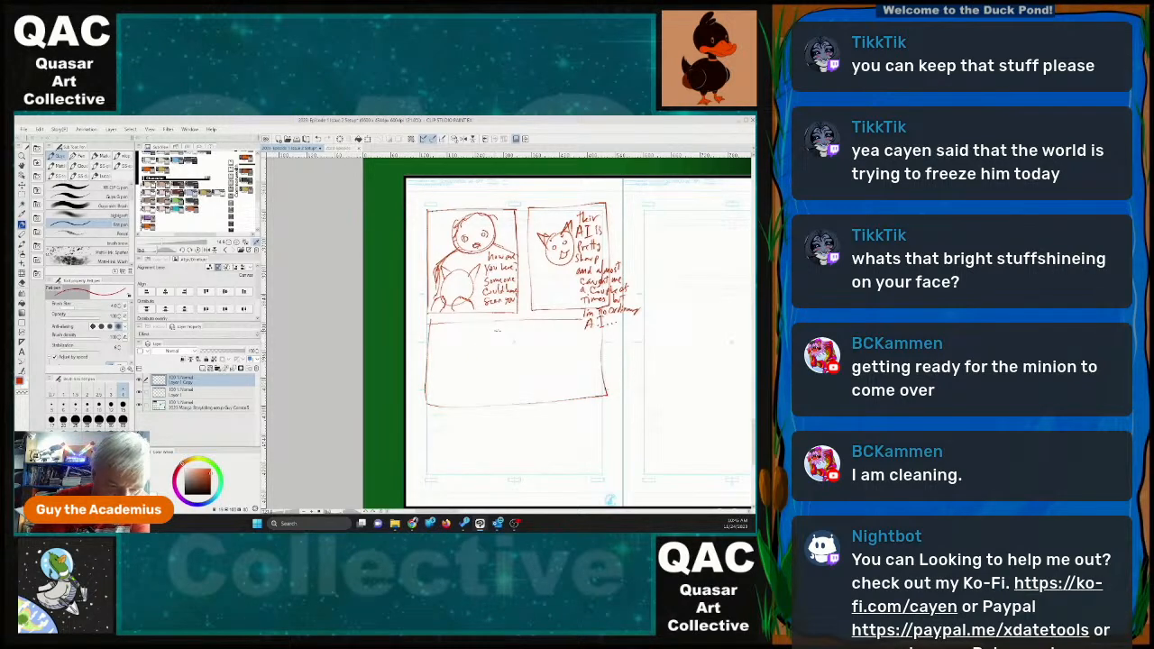
Sketch the cat facing a cross-legged seated figure in the wide panel, lettering "Where are we, Max?" and "What happened?" above them.
mouse_move(497, 326)
mouse_down()
mouse_move(546, 330)
mouse_move(507, 343)
mouse_move(544, 342)
mouse_up()
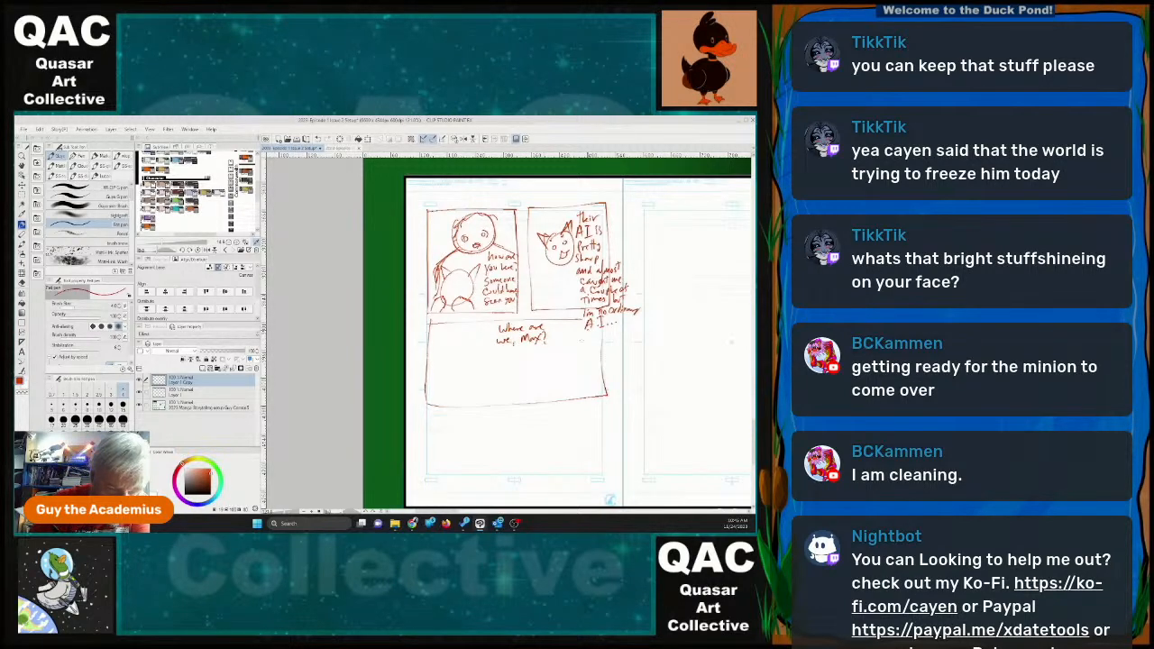
mouse_move(490, 406)
mouse_down()
mouse_move(512, 375)
mouse_move(515, 406)
mouse_move(517, 373)
mouse_move(568, 348)
mouse_move(580, 396)
mouse_move(549, 389)
mouse_move(585, 391)
mouse_move(575, 381)
mouse_move(557, 392)
mouse_move(573, 370)
mouse_move(573, 390)
mouse_move(583, 377)
mouse_move(579, 360)
mouse_up()
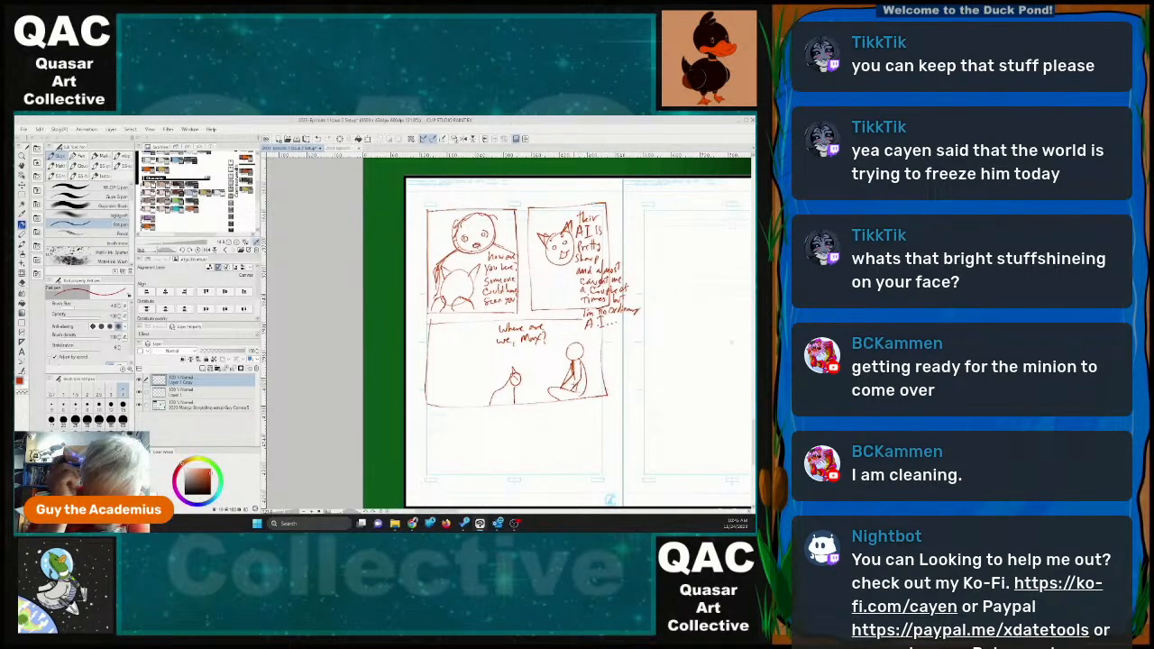
mouse_move(533, 357)
mouse_down()
mouse_move(549, 361)
mouse_move(541, 379)
mouse_move(562, 363)
mouse_up()
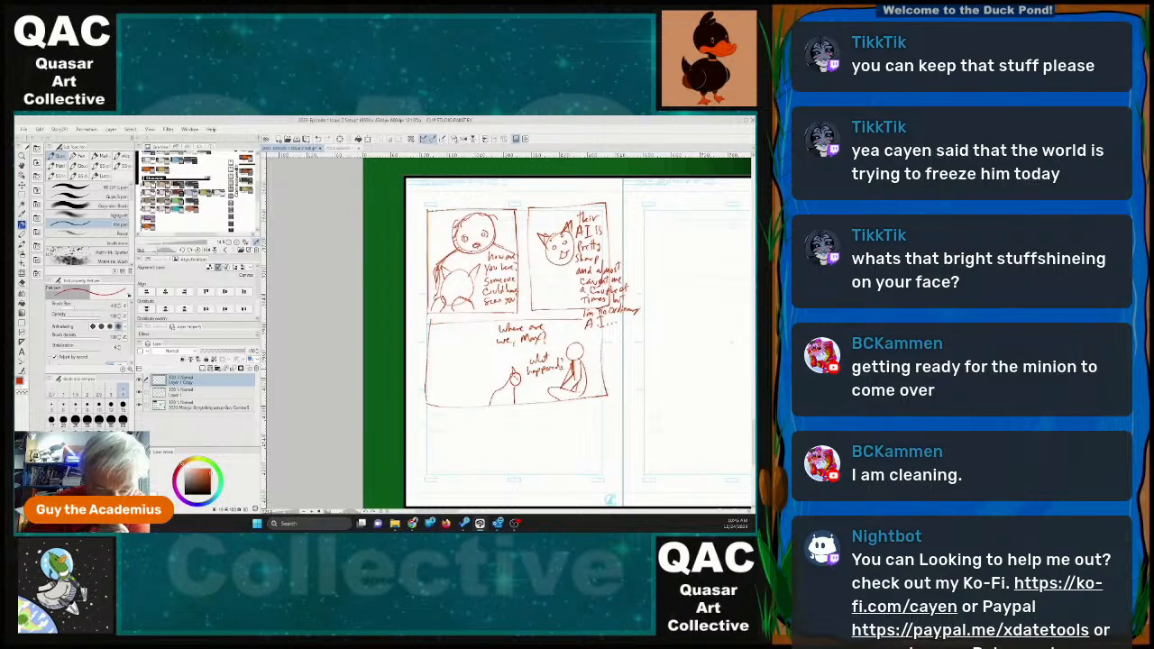
Draw a panel border in the lower-left part of page 22, reinforcing its edges.
mouse_move(428, 462)
mouse_down()
mouse_move(429, 490)
mouse_move(487, 490)
mouse_move(527, 412)
mouse_up()
drag(429, 411, 524, 411)
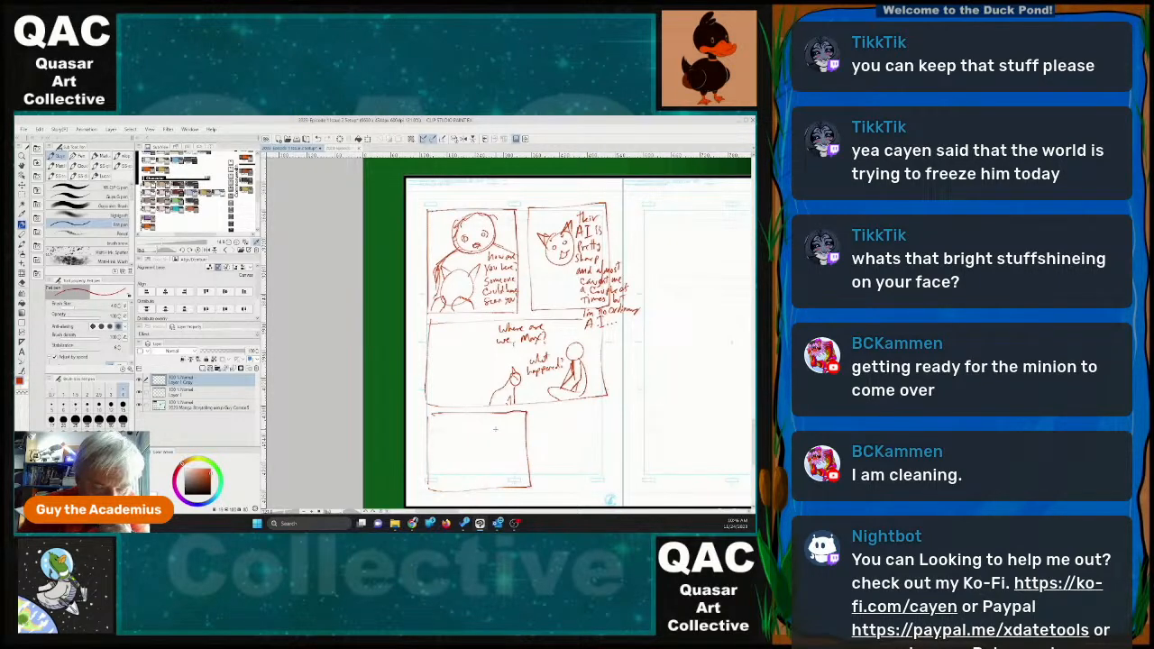
mouse_move(429, 414)
mouse_down()
mouse_move(428, 426)
mouse_move(463, 412)
mouse_up()
mouse_move(428, 458)
mouse_down()
mouse_move(429, 491)
mouse_move(442, 493)
mouse_up()
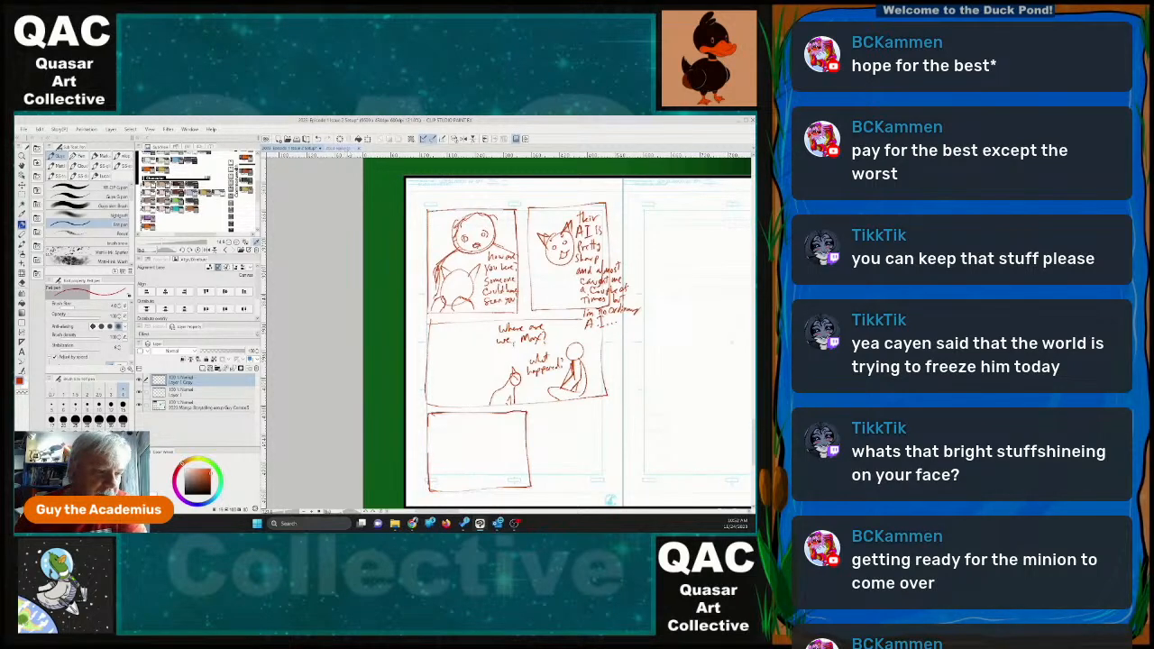
Close the second open document and bring up the file-opening dialog.
click(348, 150)
click(375, 148)
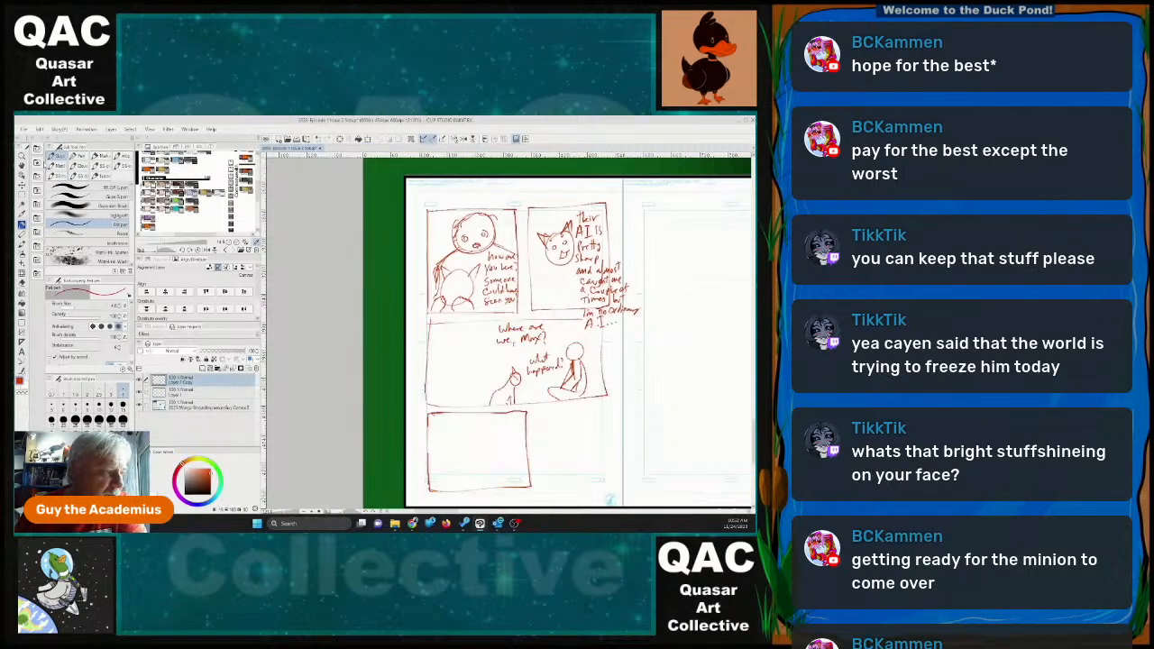
click(24, 130)
click(36, 157)
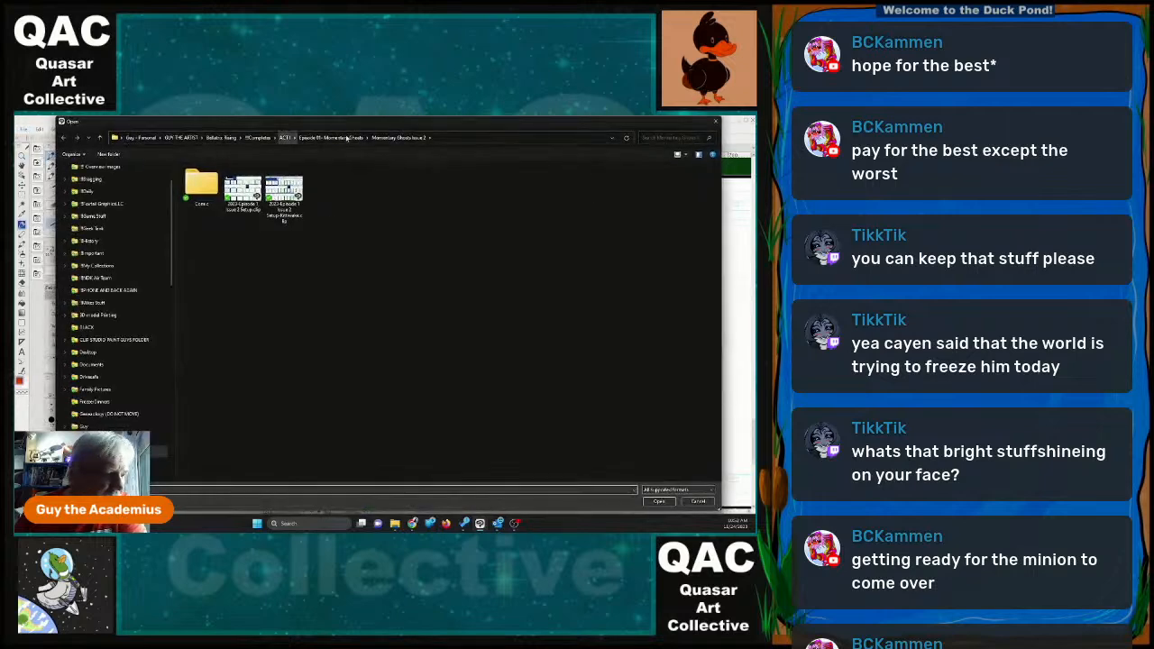
click(346, 138)
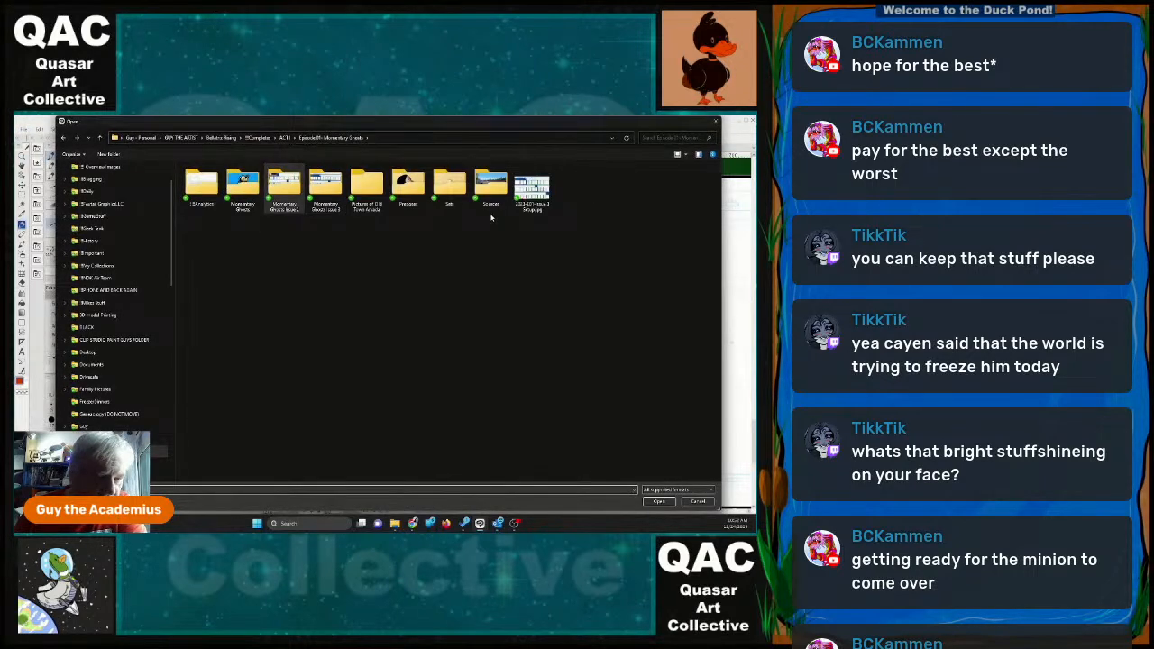
Browse to the Momentary Ghosts Issue 3 folder and show its files as large icons.
double_click(333, 186)
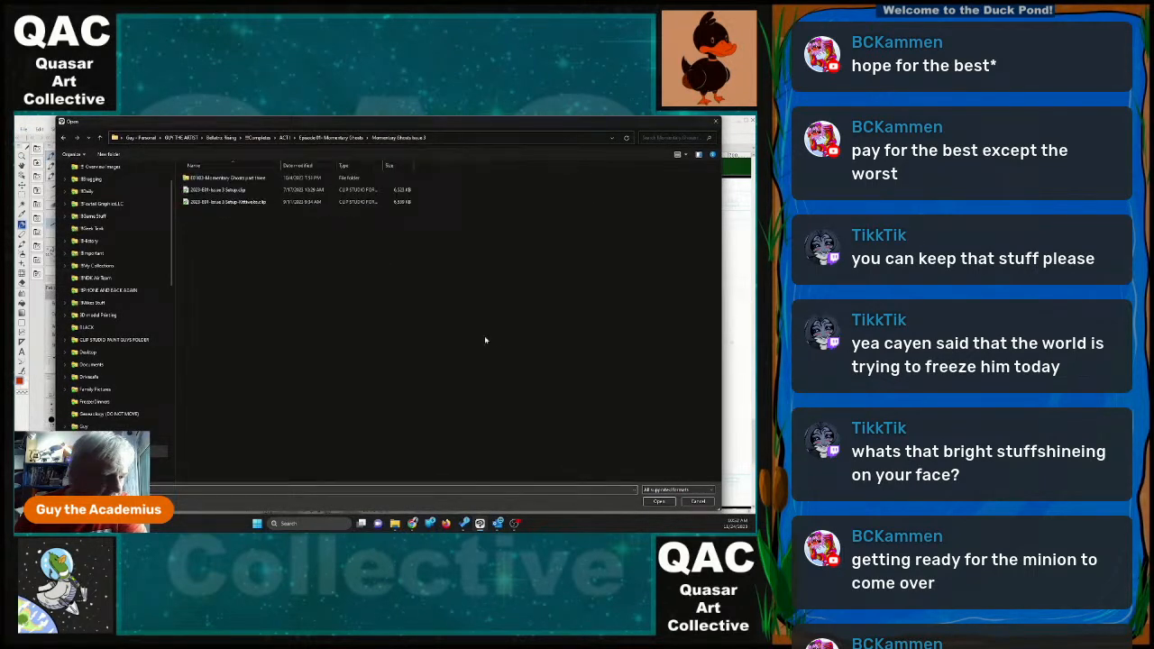
right_click(320, 264)
mouse_move(348, 271)
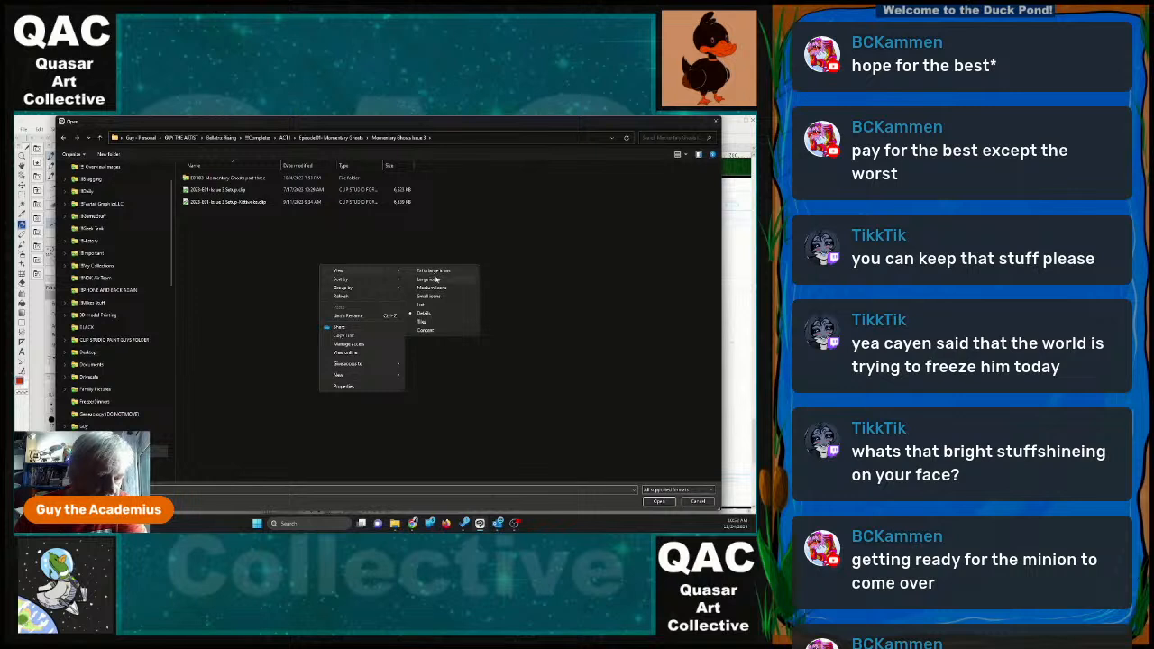
click(433, 279)
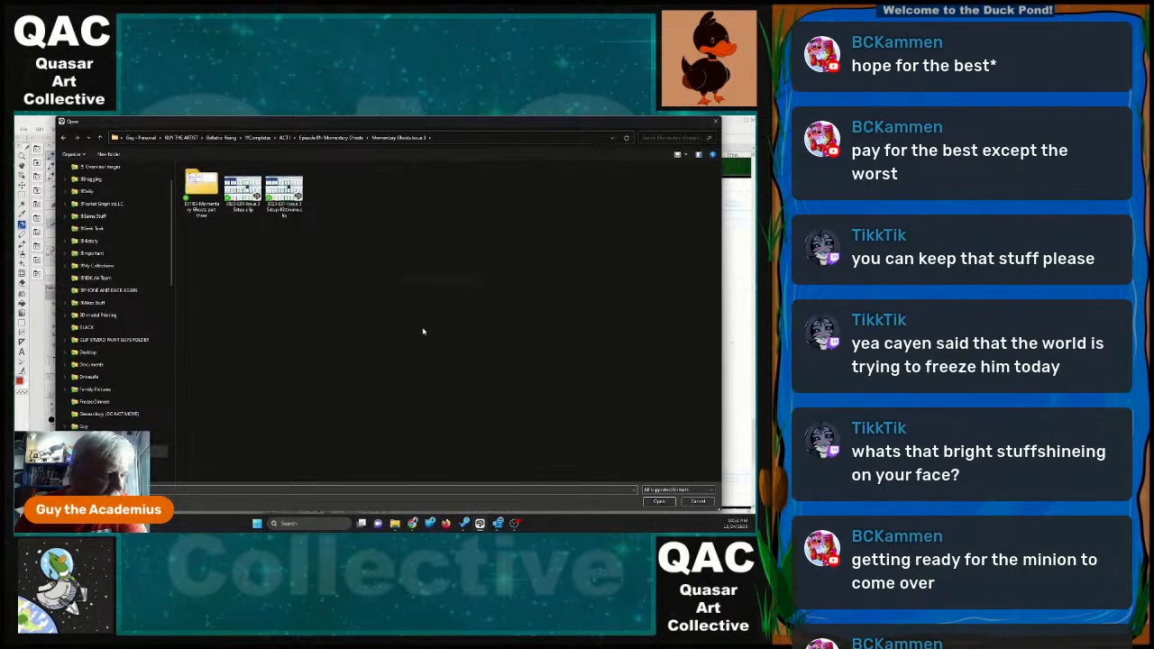
Go up to the Bellatrix Rising folder and open the 2023 Manga Storytelling setup JPG template.
click(285, 138)
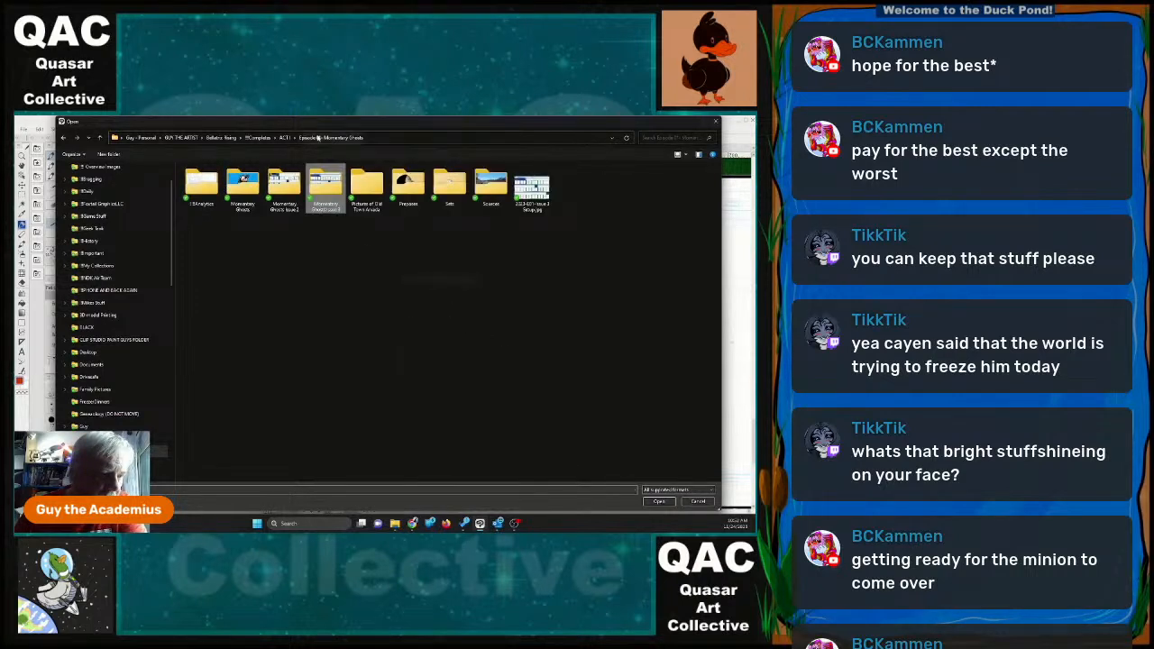
click(259, 138)
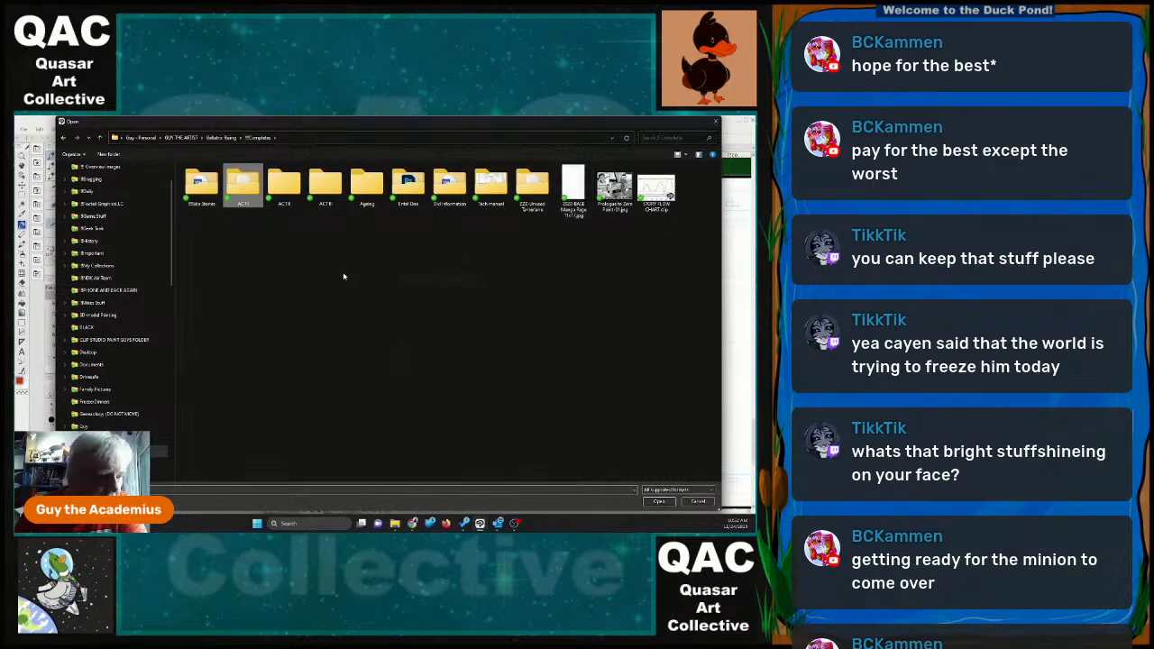
click(221, 138)
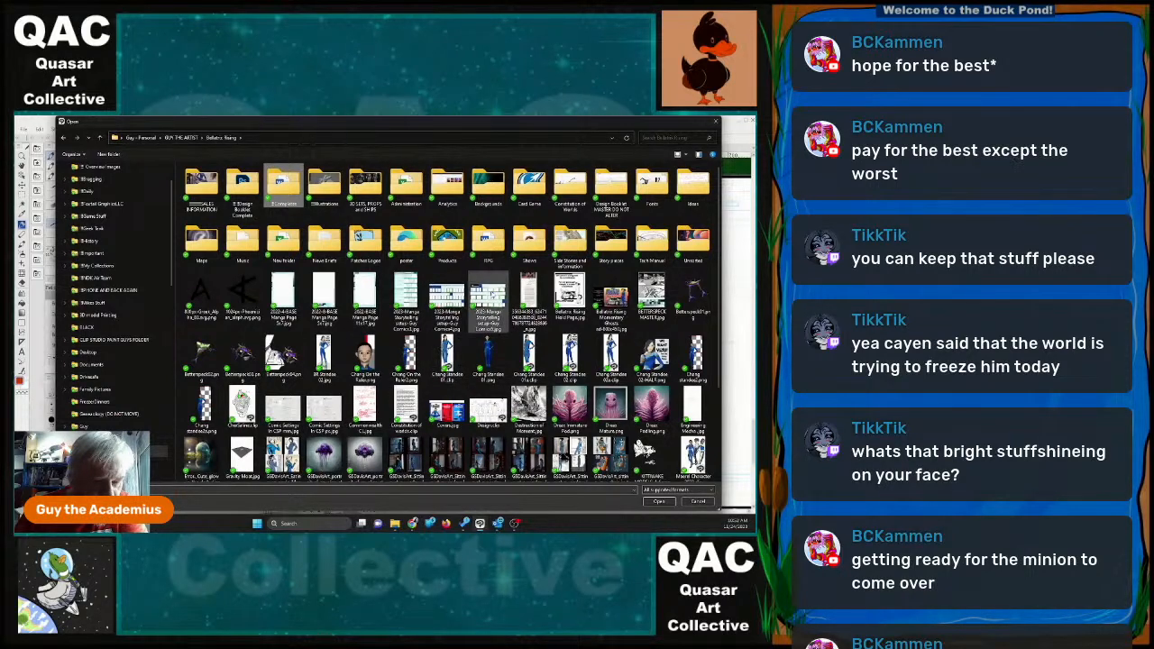
click(487, 303)
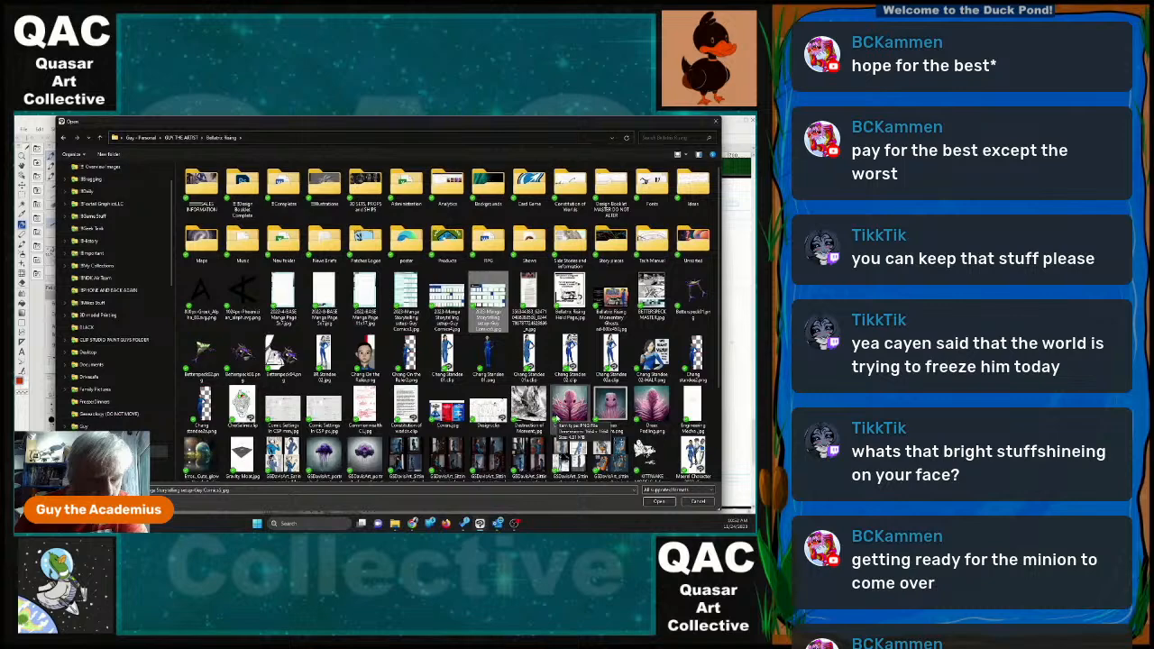
click(659, 501)
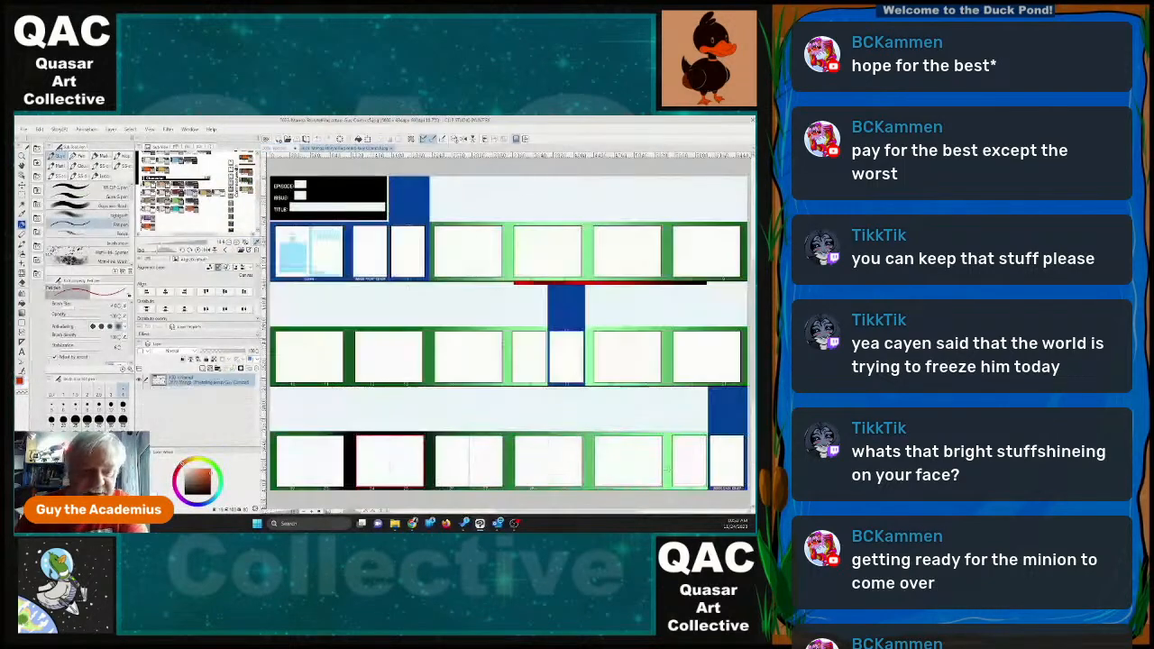
Start saving the template under a new name, browsing through ACT I and Episode 01 Momentary Ghosts to the Momentary Ghosts Issue 3 folder.
click(26, 130)
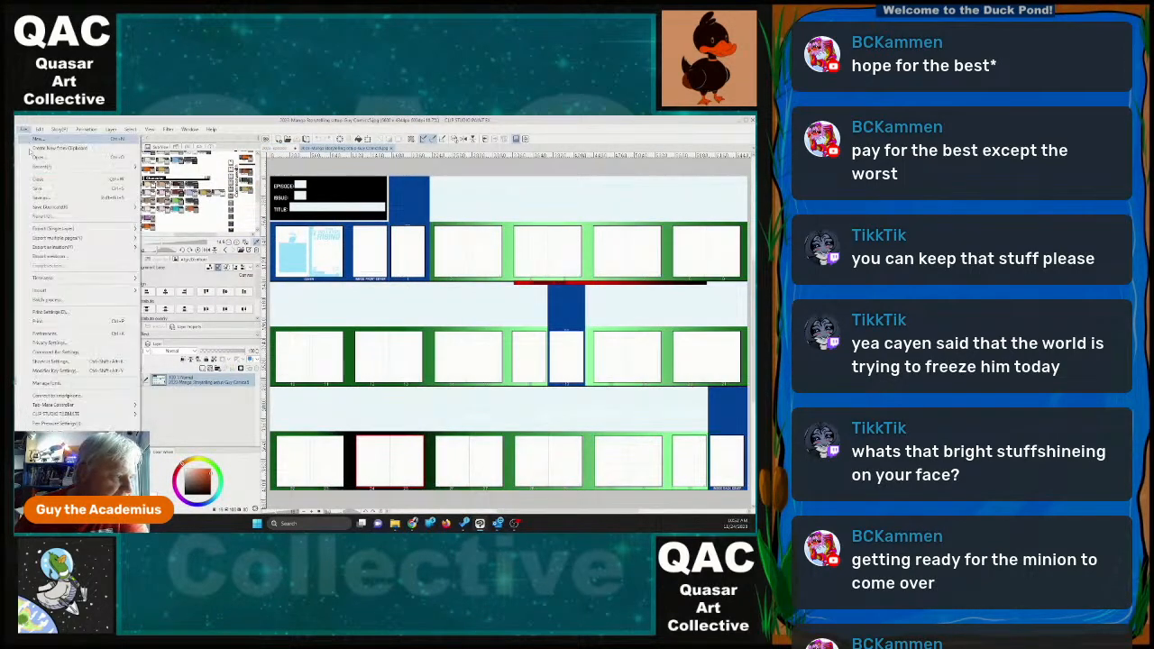
click(50, 200)
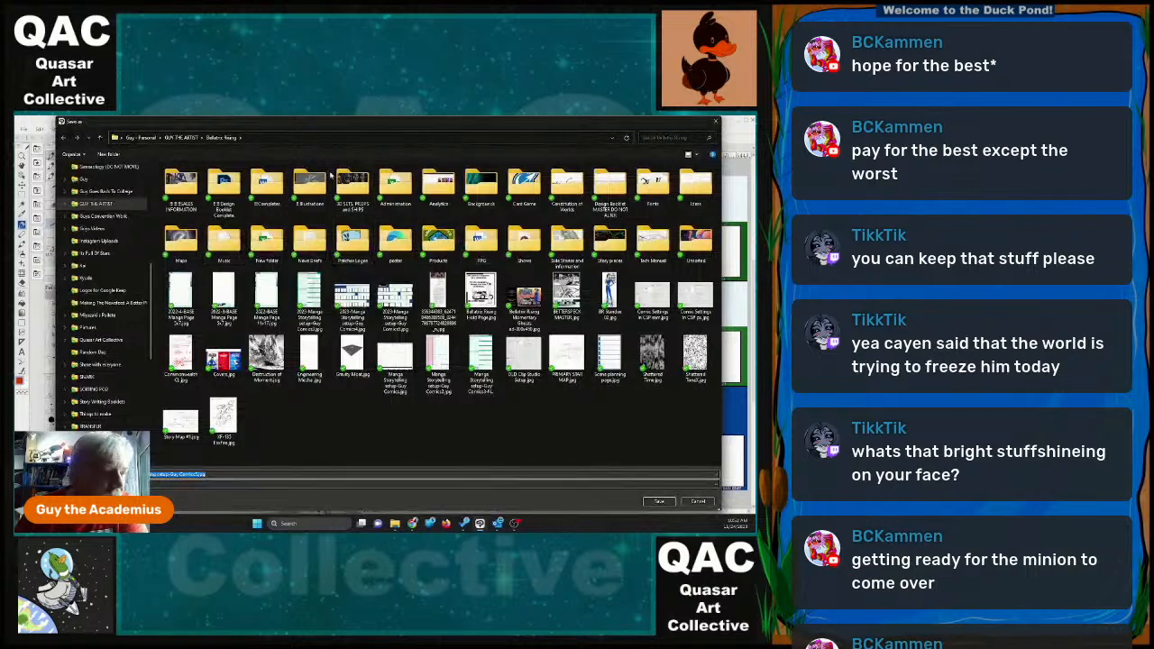
click(278, 188)
double_click(267, 184)
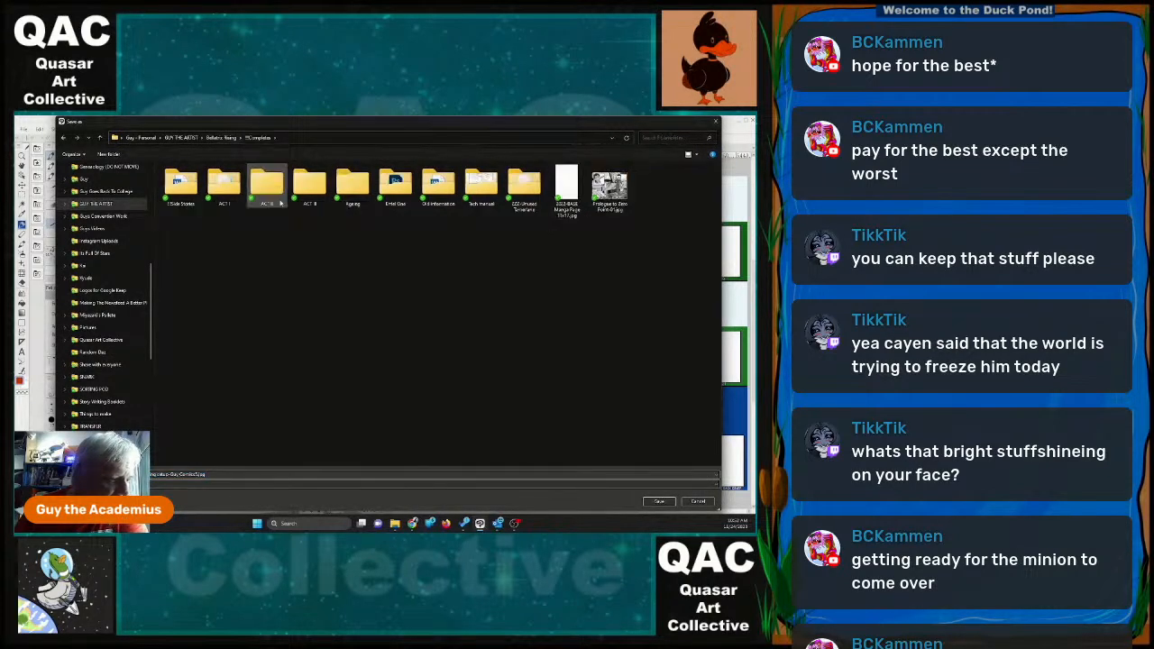
double_click(310, 185)
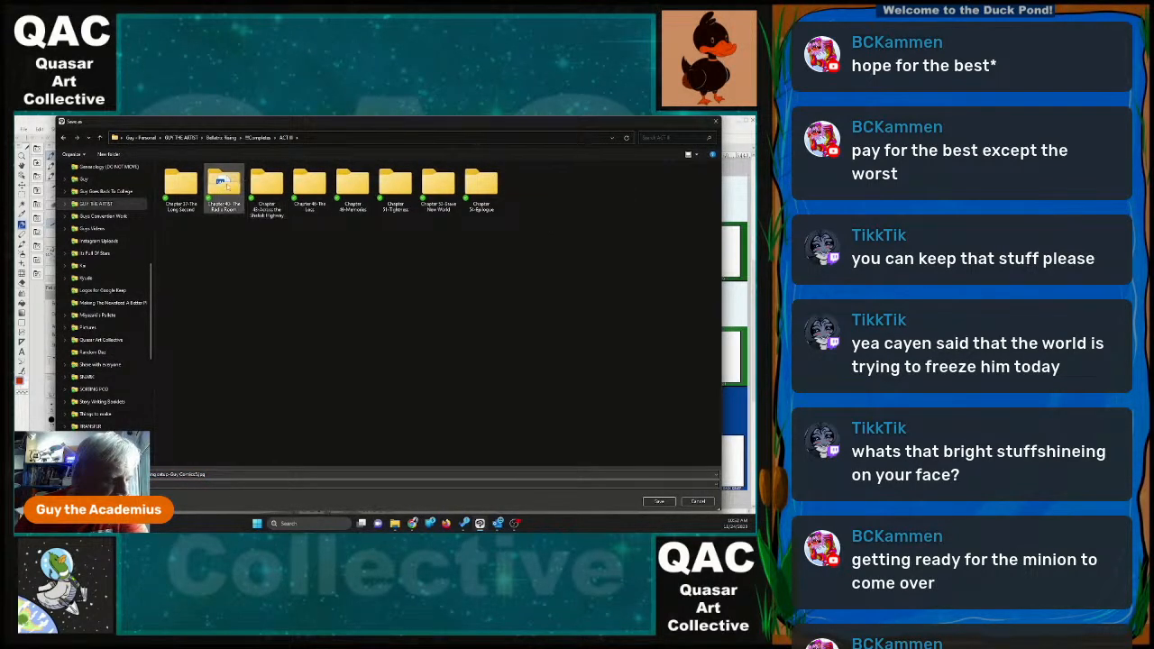
click(259, 138)
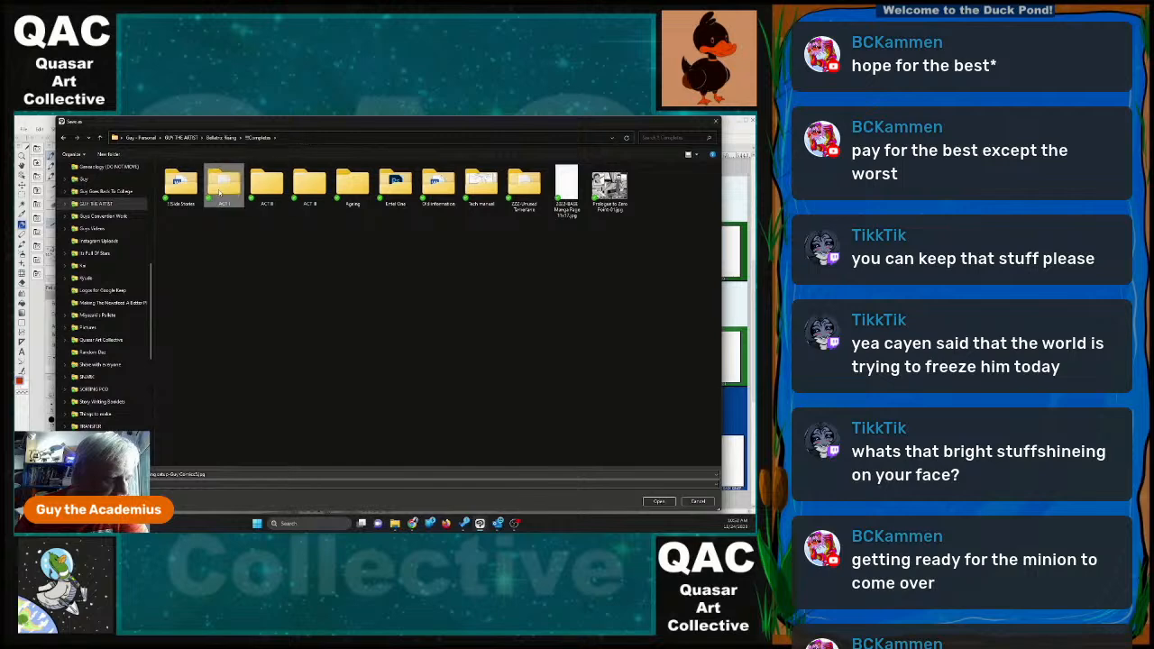
double_click(226, 185)
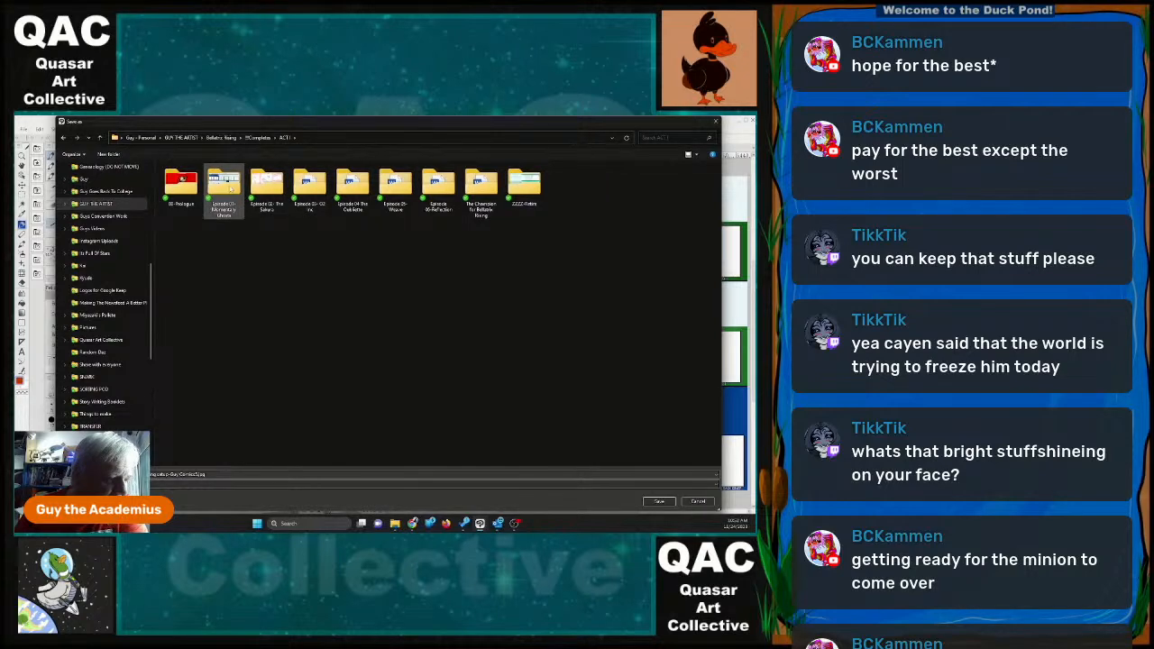
double_click(225, 185)
double_click(310, 187)
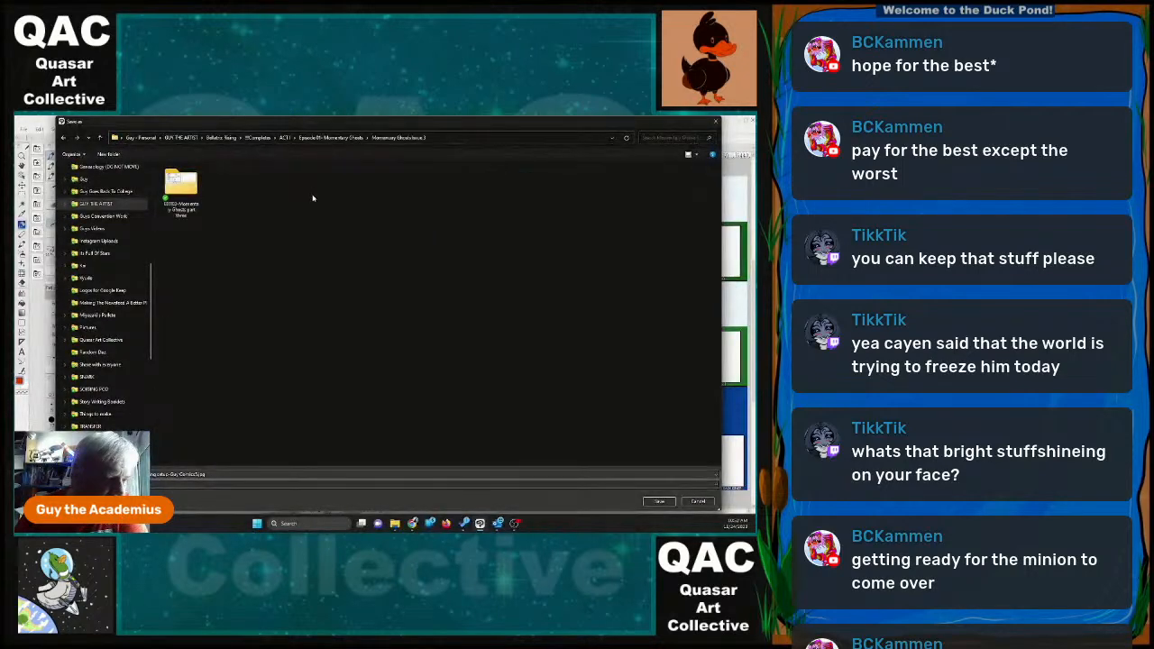
Save the template as a .clip file named after the existing Issue 3 Setup file, with the ending VERSION 2.
click(184, 474)
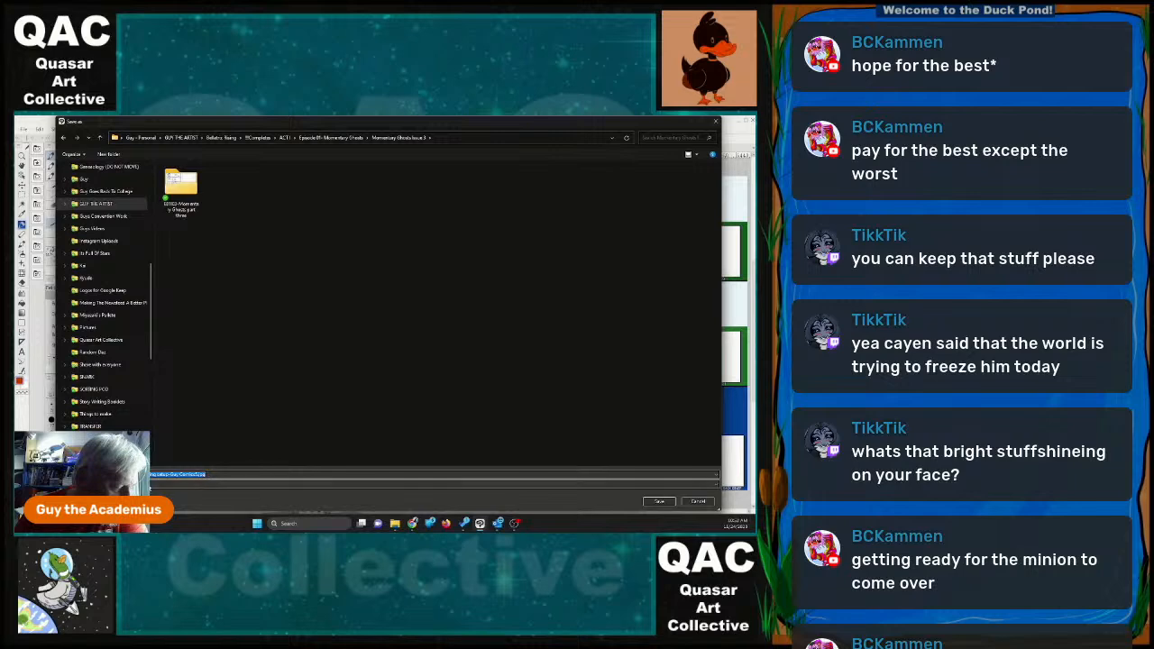
click(155, 485)
click(172, 436)
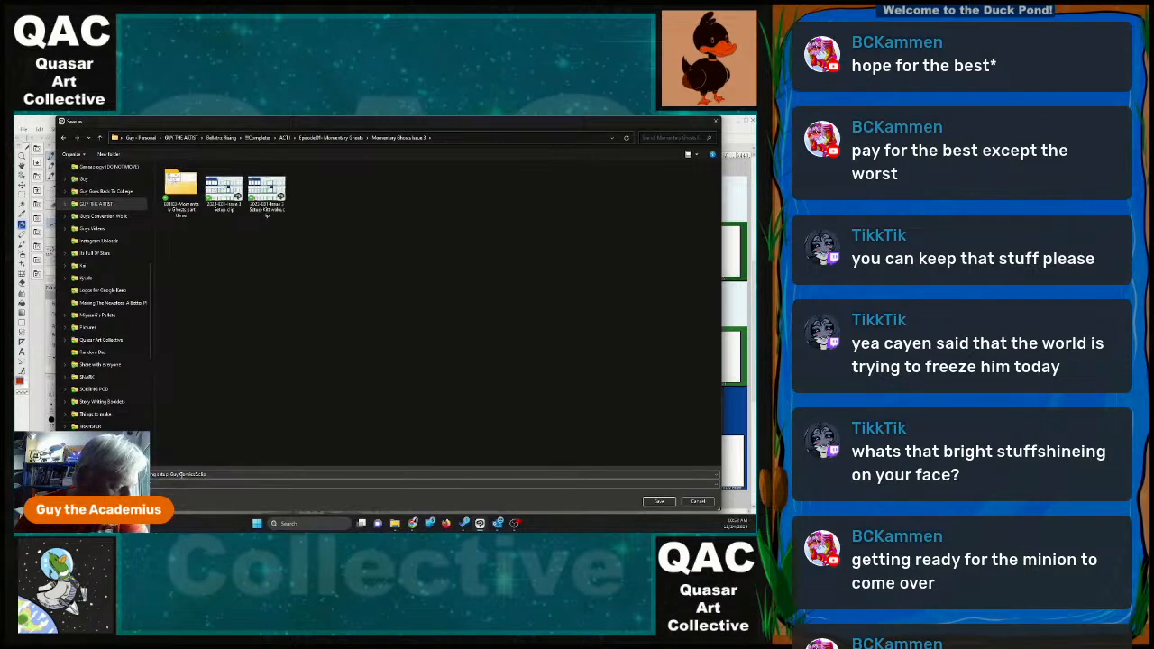
click(267, 191)
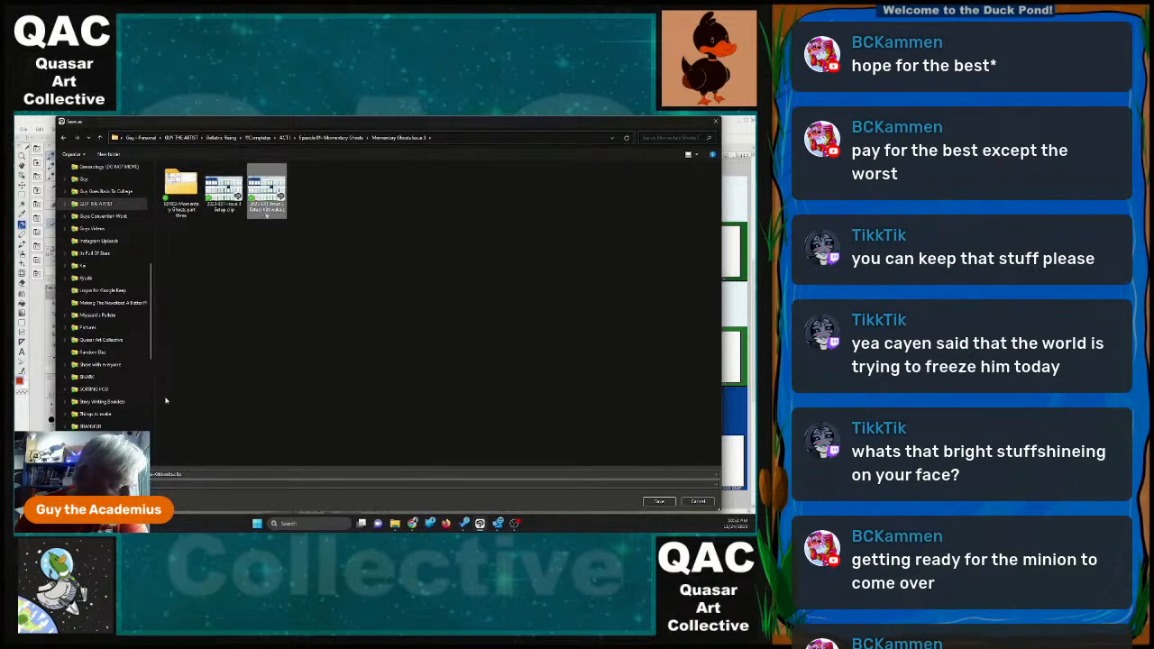
click(172, 475)
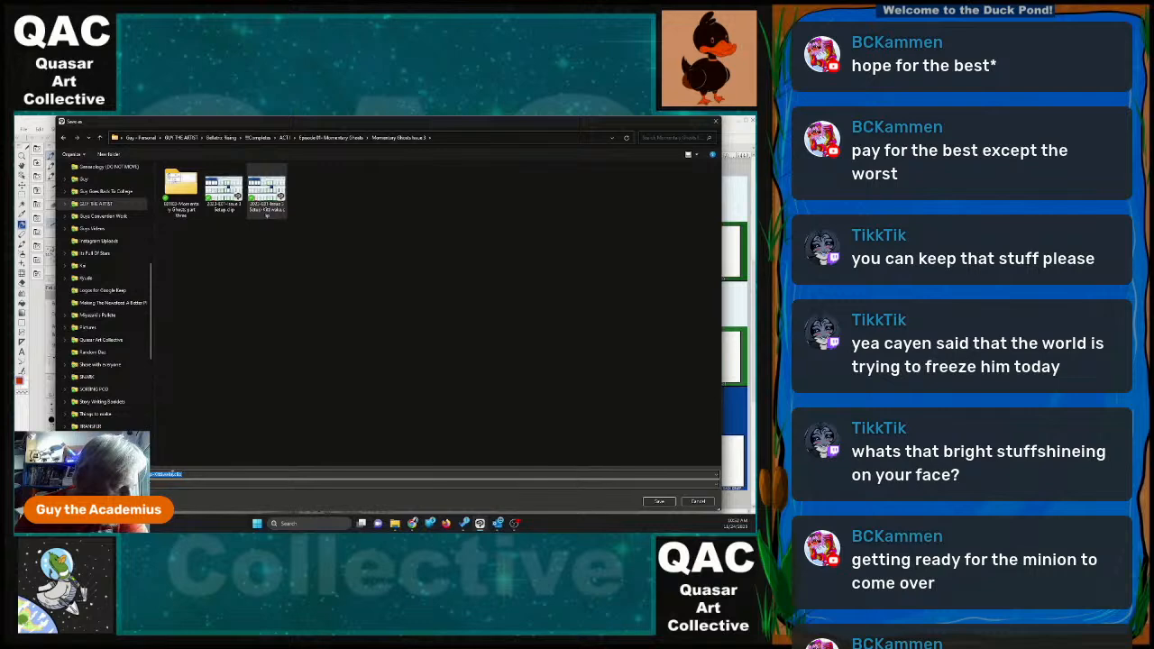
click(171, 474)
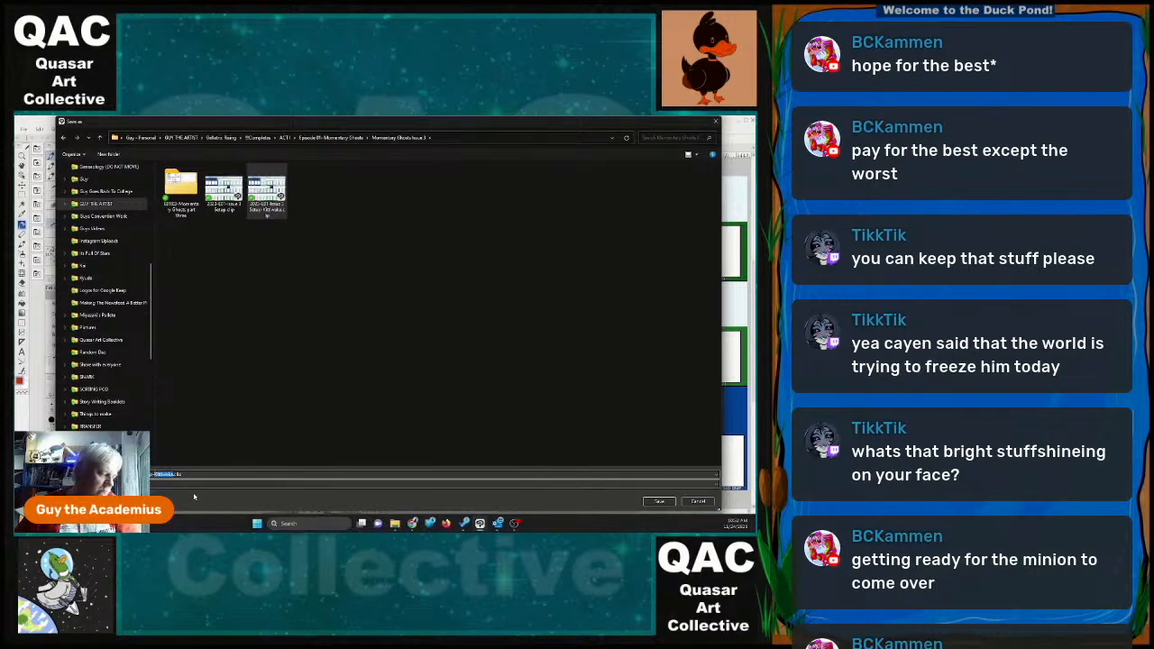
text(V)
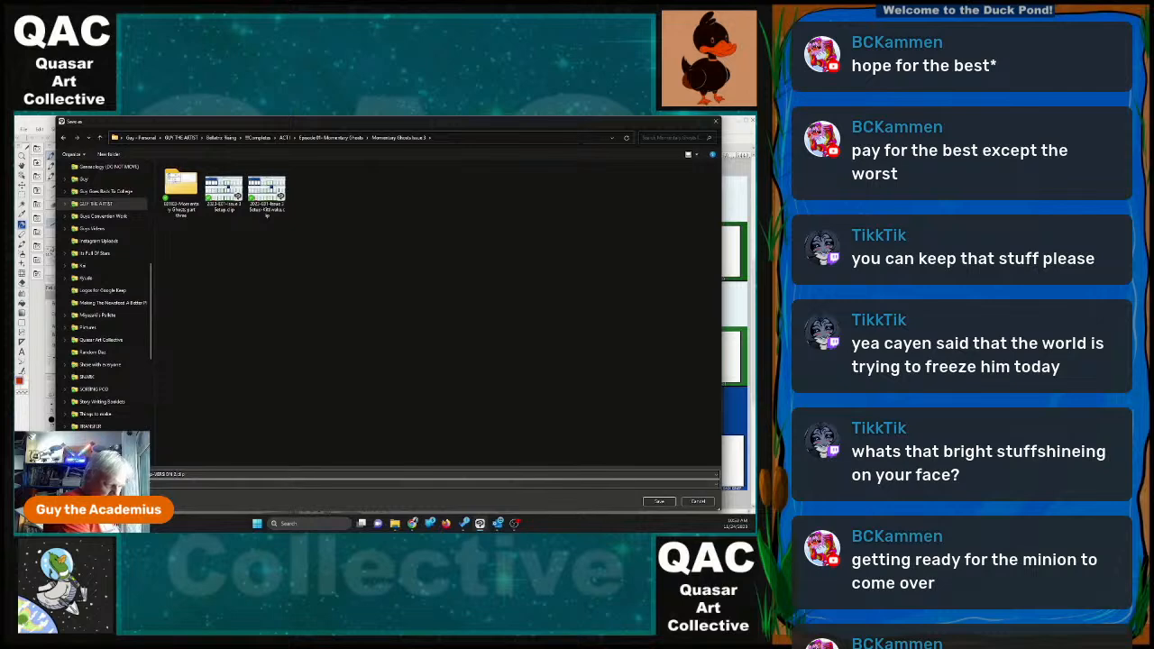
key(Return)
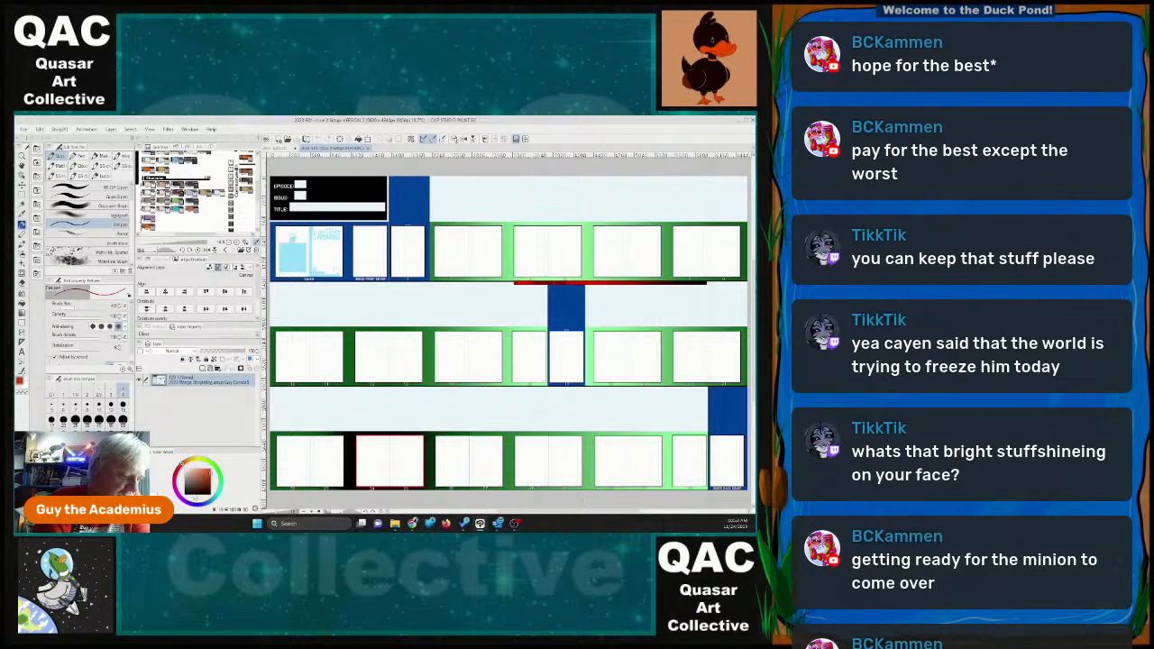
Add a new layer and handwrite "1) PUT Alex on planet - no civilians in combat -" in red above the first row of pages.
click(204, 368)
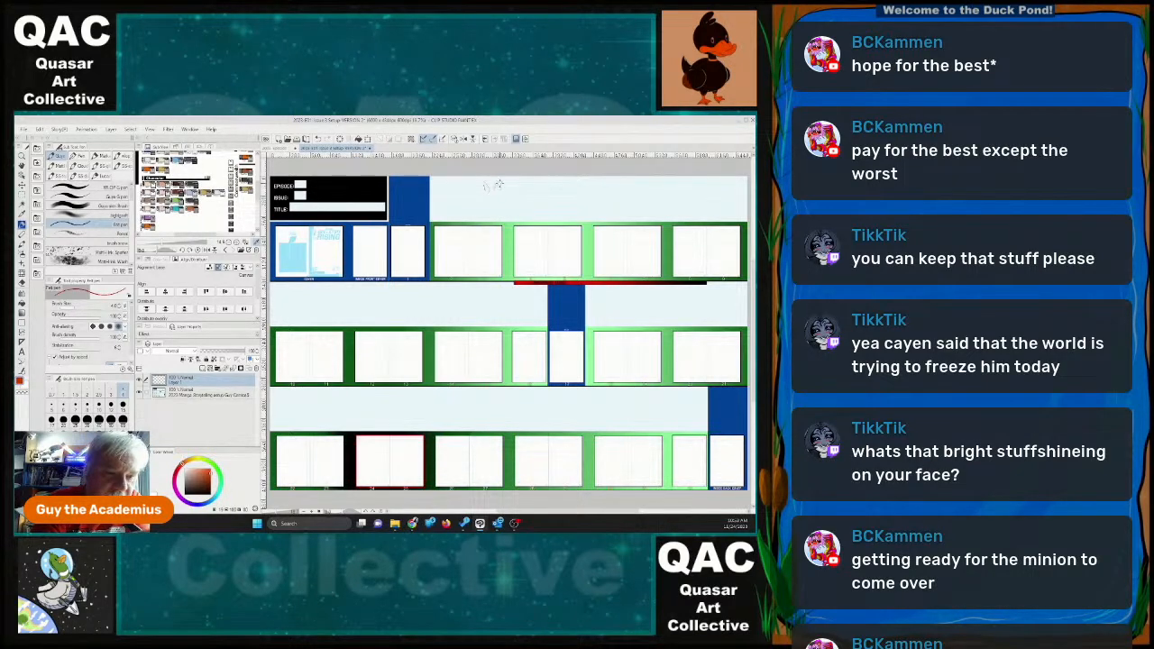
key(ctrl+plus)
key(ctrl+plus)
key(ctrl+plus)
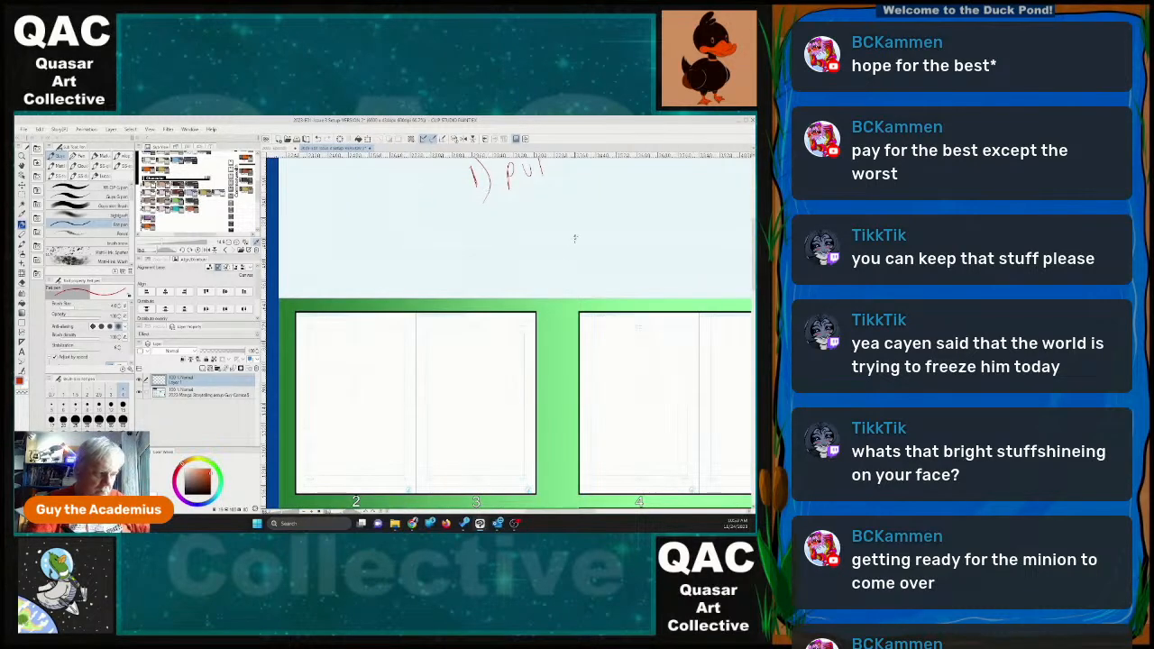
drag(487, 192, 523, 354)
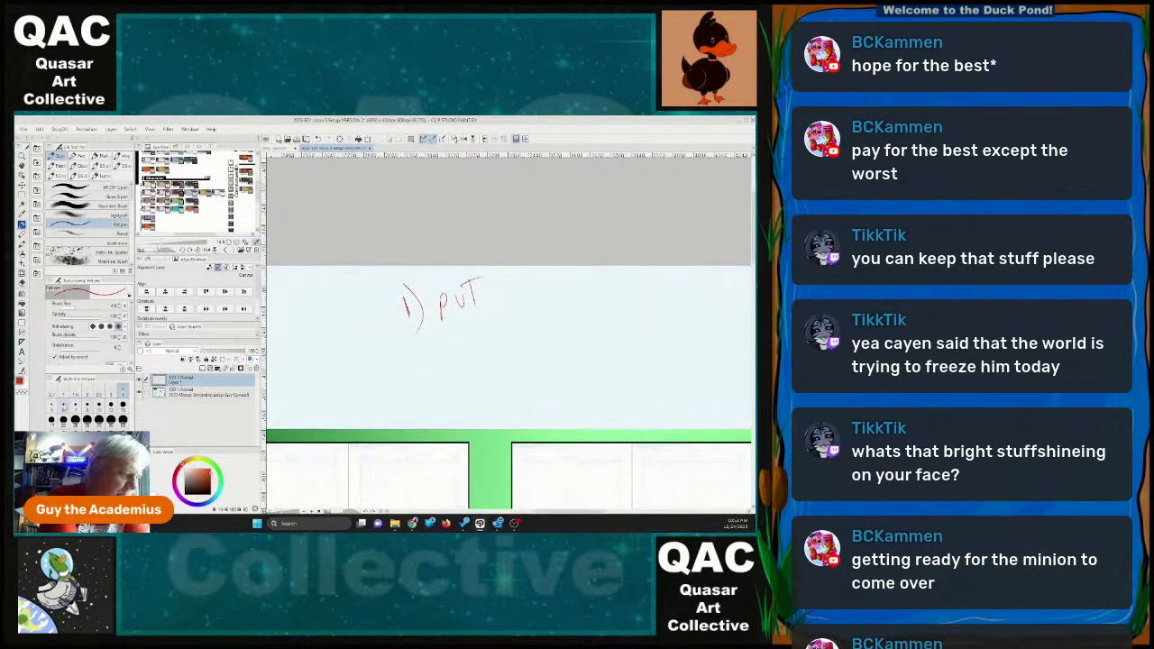
mouse_move(508, 275)
mouse_down()
mouse_move(502, 293)
mouse_move(515, 289)
mouse_up()
drag(503, 286, 531, 284)
drag(532, 275, 541, 285)
drag(541, 272, 533, 289)
drag(462, 323, 466, 324)
drag(468, 330, 613, 270)
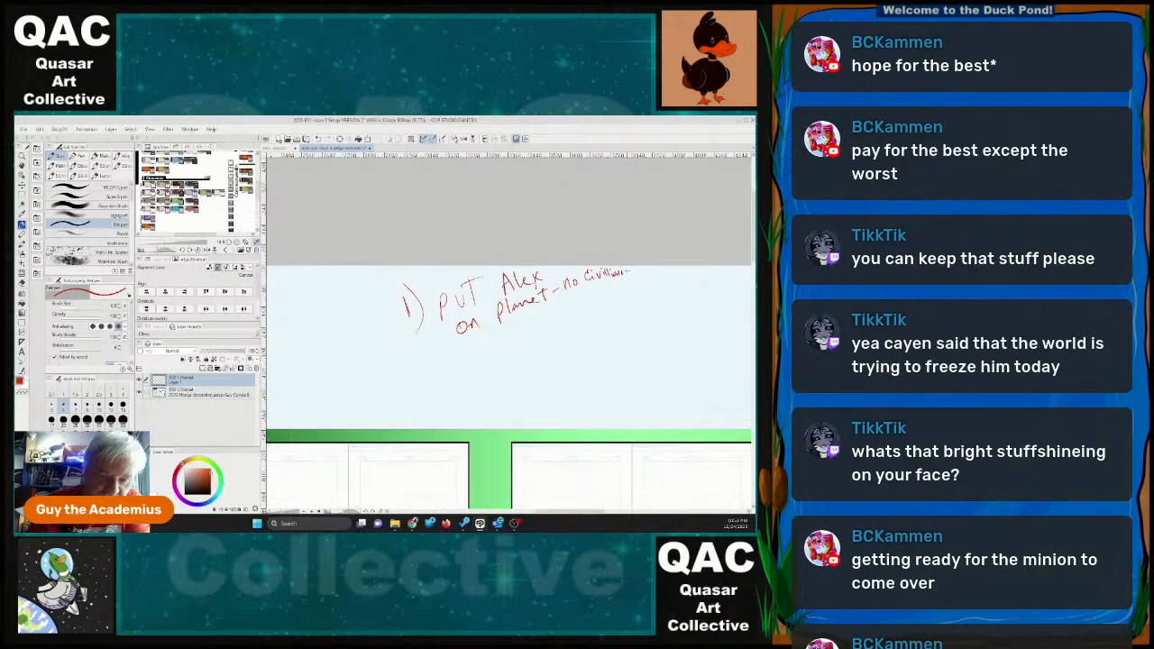
drag(460, 351, 565, 308)
Handwrite the second plot note, "2) go confront the CWDD -", below the first note.
mouse_move(449, 393)
mouse_down()
mouse_move(451, 408)
mouse_move(467, 409)
mouse_up()
mouse_move(465, 384)
mouse_down()
mouse_move(463, 412)
mouse_move(551, 353)
mouse_up()
mouse_move(558, 345)
mouse_down()
mouse_move(552, 359)
mouse_move(563, 346)
mouse_up()
drag(568, 343, 583, 339)
drag(577, 328, 612, 313)
mouse_move(613, 301)
mouse_down()
mouse_move(616, 316)
mouse_move(627, 306)
mouse_up()
drag(629, 310, 636, 305)
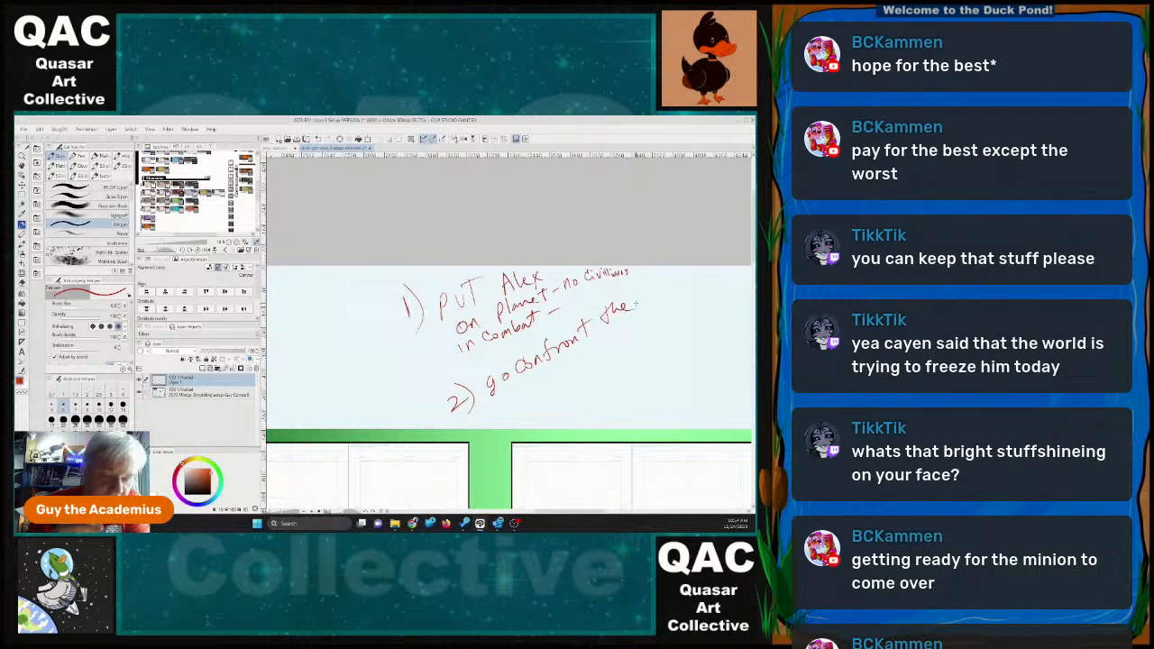
mouse_move(521, 383)
mouse_down()
mouse_move(517, 395)
mouse_move(532, 399)
mouse_up()
mouse_move(532, 381)
mouse_down()
mouse_move(546, 386)
mouse_move(519, 398)
mouse_up()
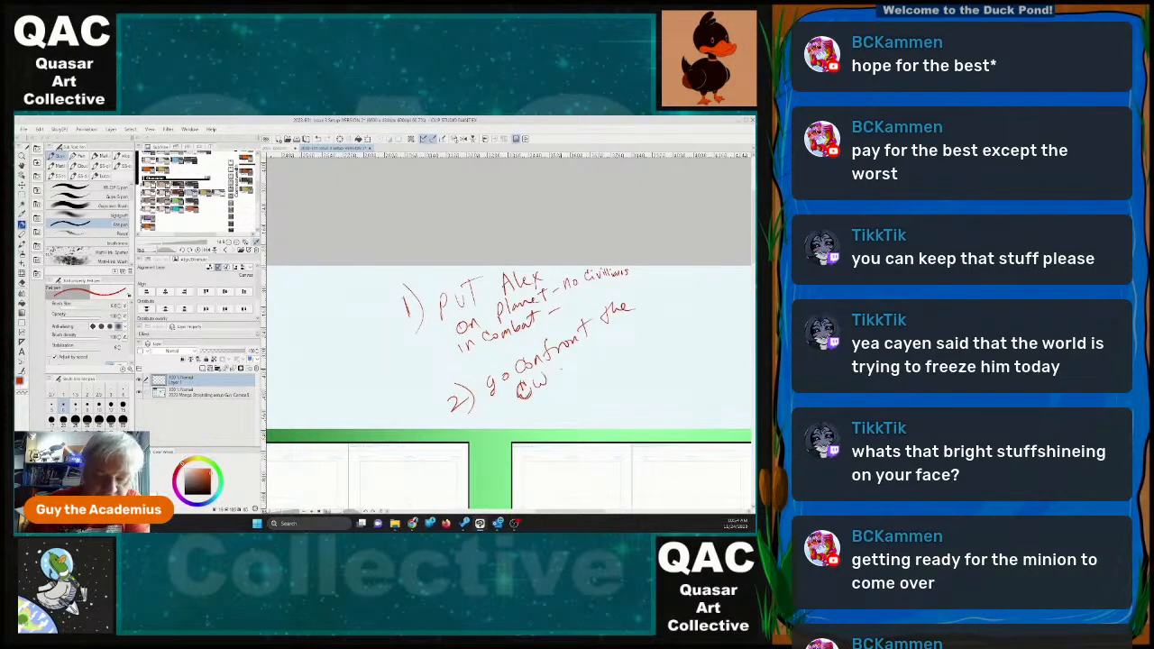
drag(558, 362, 558, 378)
mouse_move(568, 355)
mouse_down()
mouse_move(568, 368)
mouse_move(597, 346)
mouse_up()
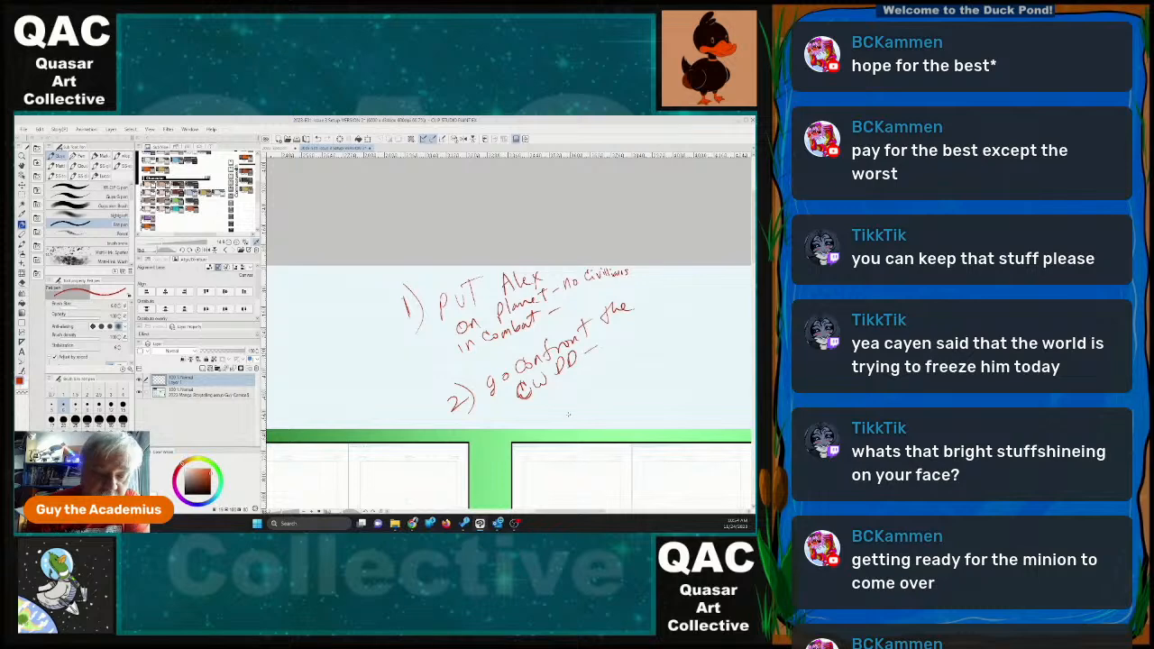
Handwrite the third plot note, "3) Alex closes the thread with Music", beside the second note.
mouse_move(553, 400)
mouse_down()
mouse_move(557, 417)
mouse_move(575, 420)
mouse_up()
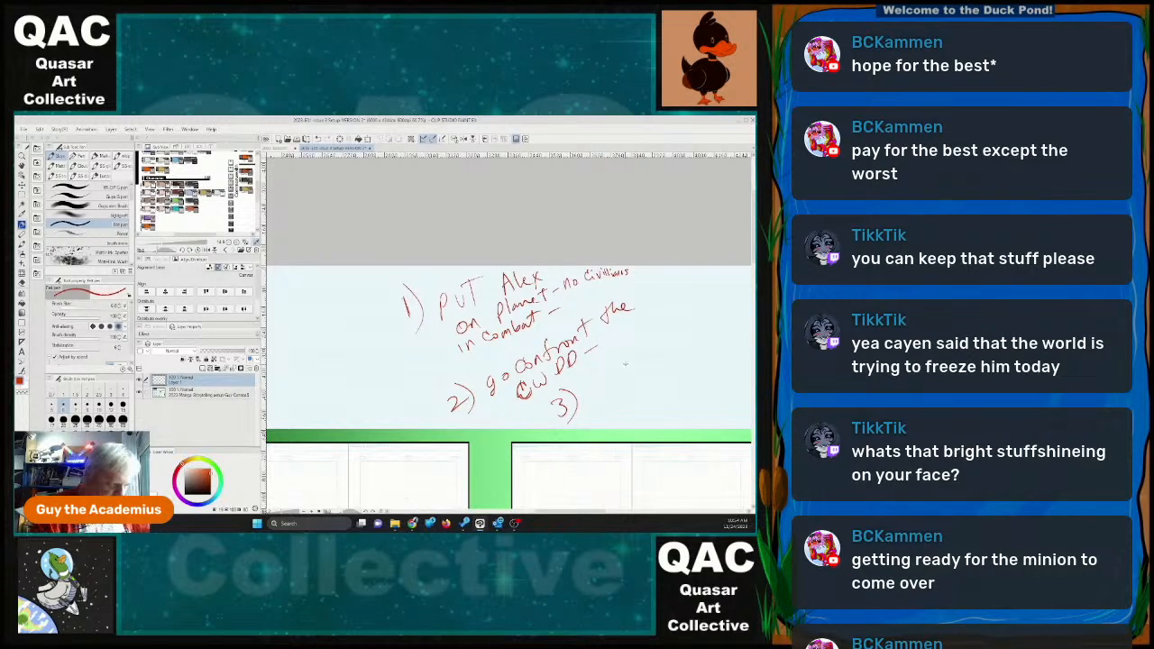
drag(648, 350, 494, 313)
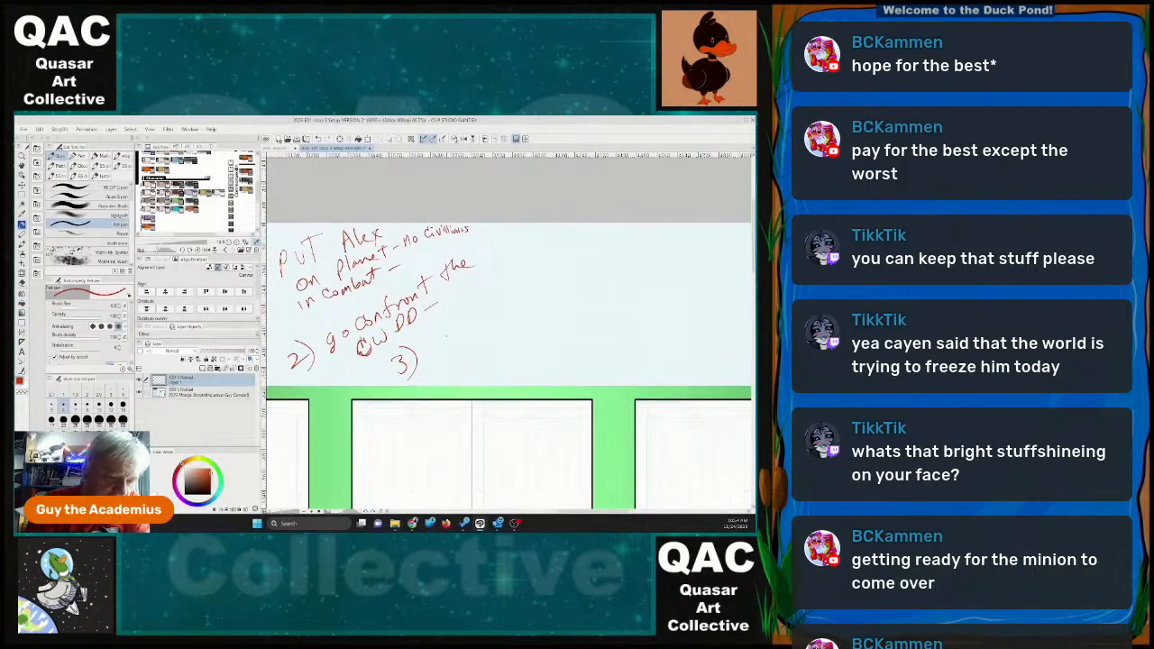
drag(431, 356, 463, 332)
mouse_move(460, 323)
mouse_down()
mouse_move(470, 332)
mouse_move(461, 339)
mouse_up()
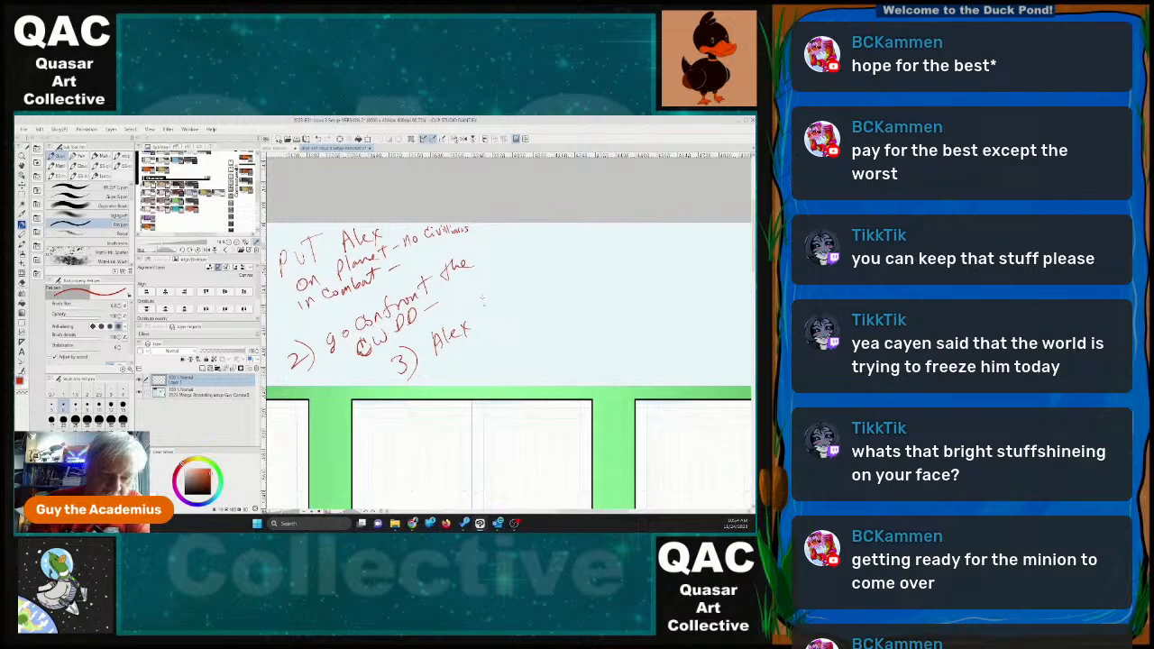
mouse_move(488, 298)
mouse_down()
mouse_move(487, 314)
mouse_move(545, 274)
mouse_up()
drag(546, 271, 555, 265)
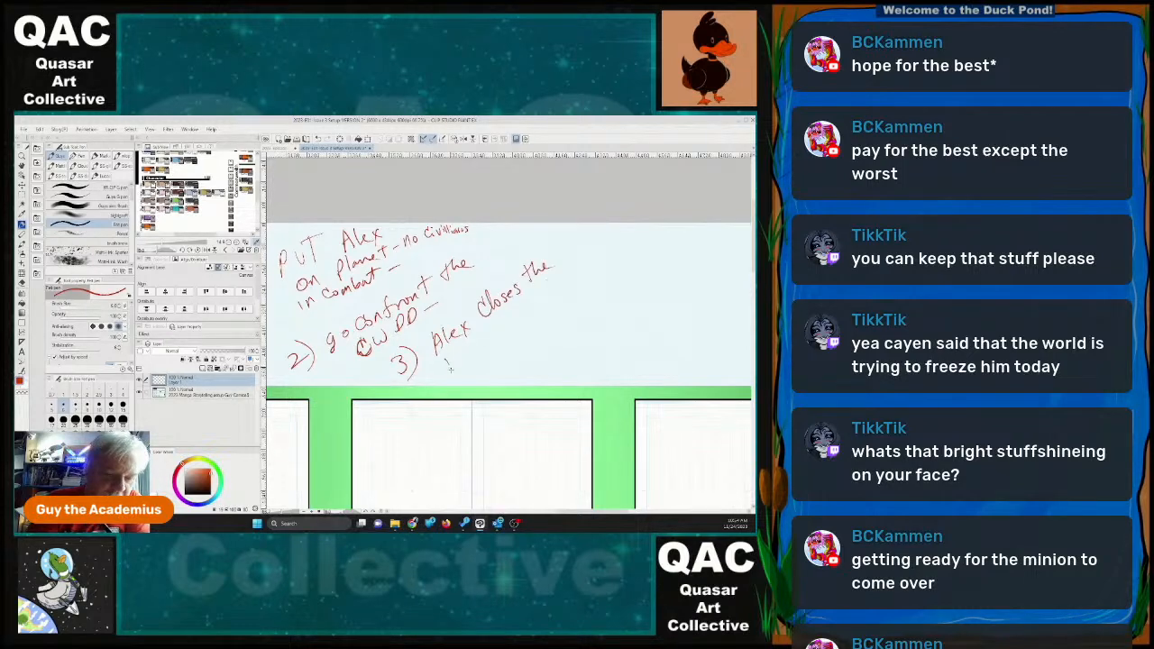
drag(443, 366, 567, 268)
drag(574, 262, 570, 270)
click(582, 265)
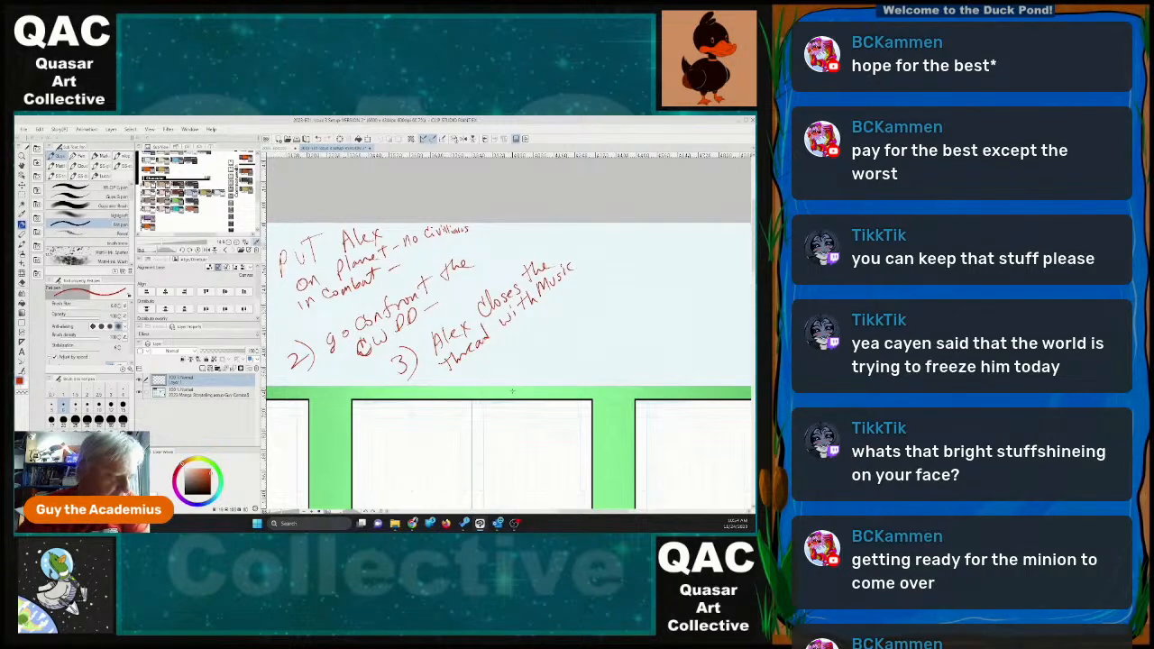
Handwrite the fourth plot note, "4) homeship arrives", after the third note.
key(space)
drag(626, 451, 545, 405)
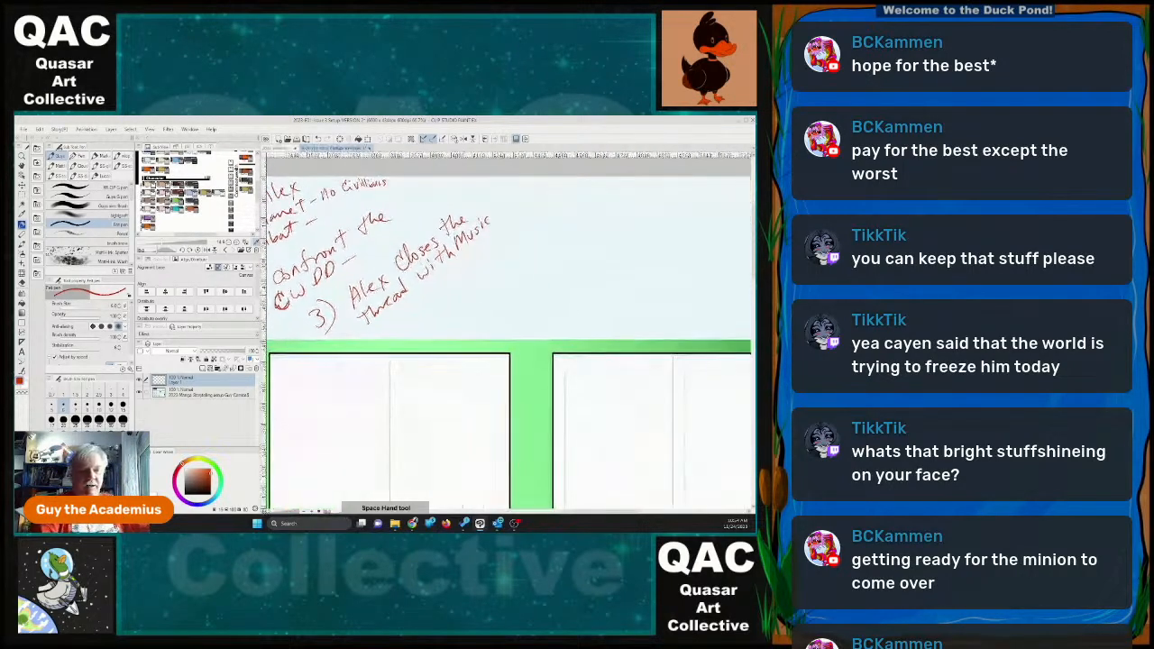
mouse_move(437, 290)
mouse_down()
mouse_move(454, 314)
mouse_move(472, 275)
mouse_move(557, 189)
mouse_move(569, 193)
mouse_up()
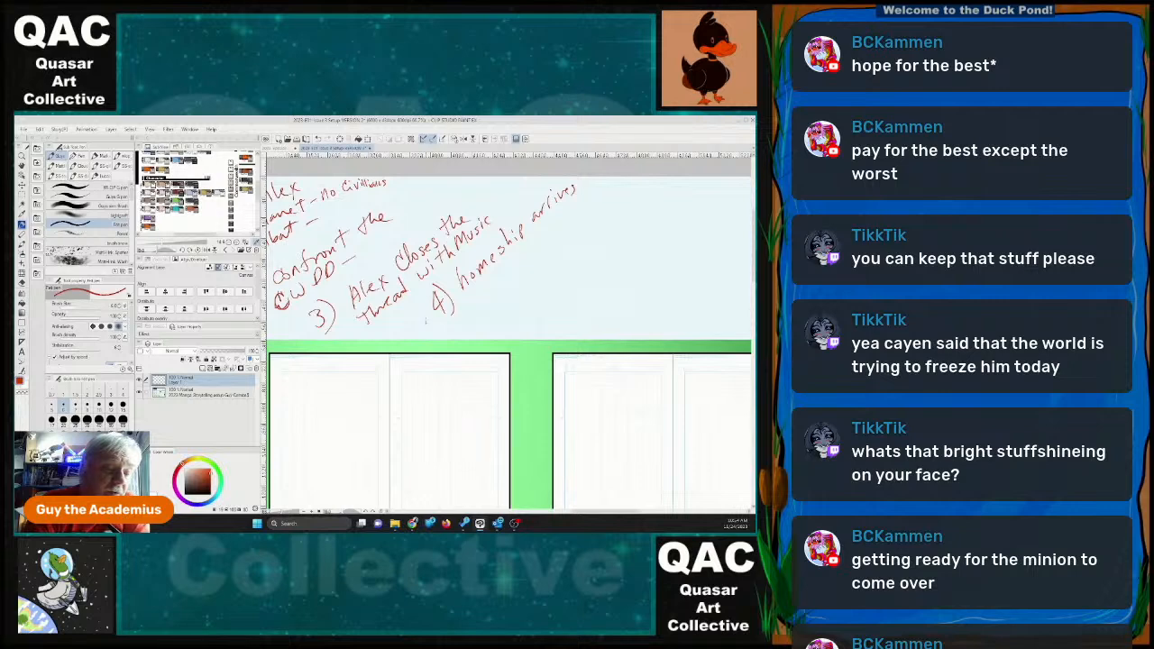
Squeeze in the remark "They deny blowing things up" after the second plot note.
mouse_move(368, 235)
mouse_down()
mouse_move(370, 247)
mouse_move(376, 238)
mouse_up()
mouse_move(372, 240)
mouse_down()
mouse_move(387, 242)
mouse_move(445, 190)
mouse_up()
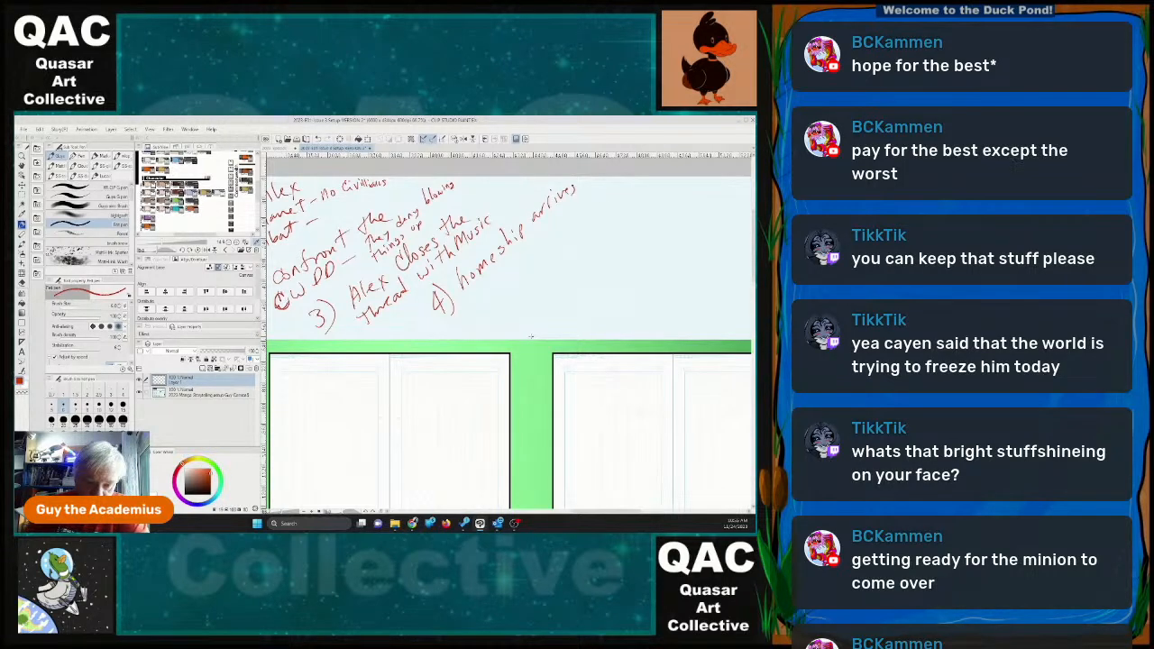
scroll(531, 336, down, 5)
drag(754, 299, 753, 326)
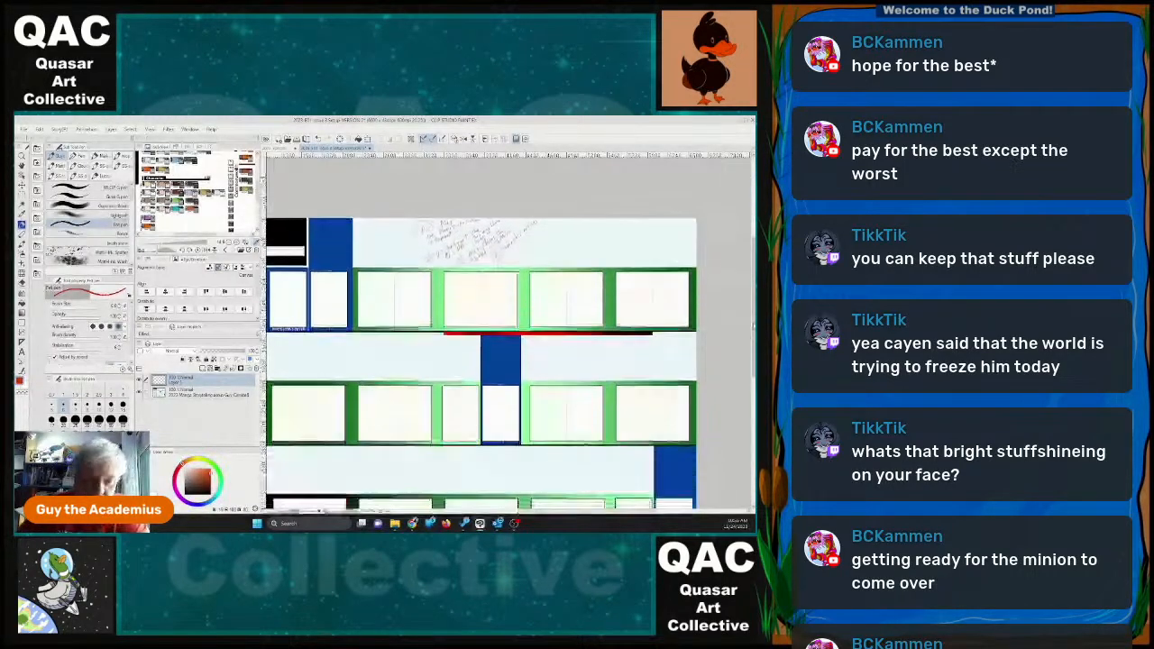
Switch to the Issue 2 storyboard file and examine its last row of pages, from page 22 to the inside back cover.
scroll(478, 350, down, 1)
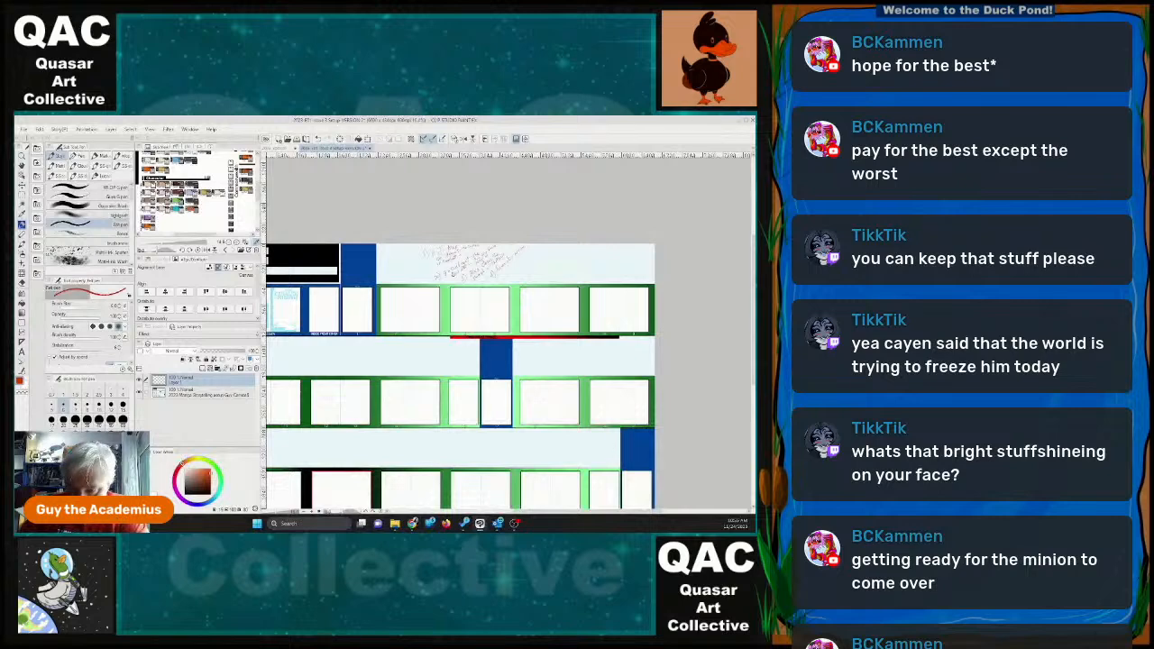
drag(754, 311, 754, 330)
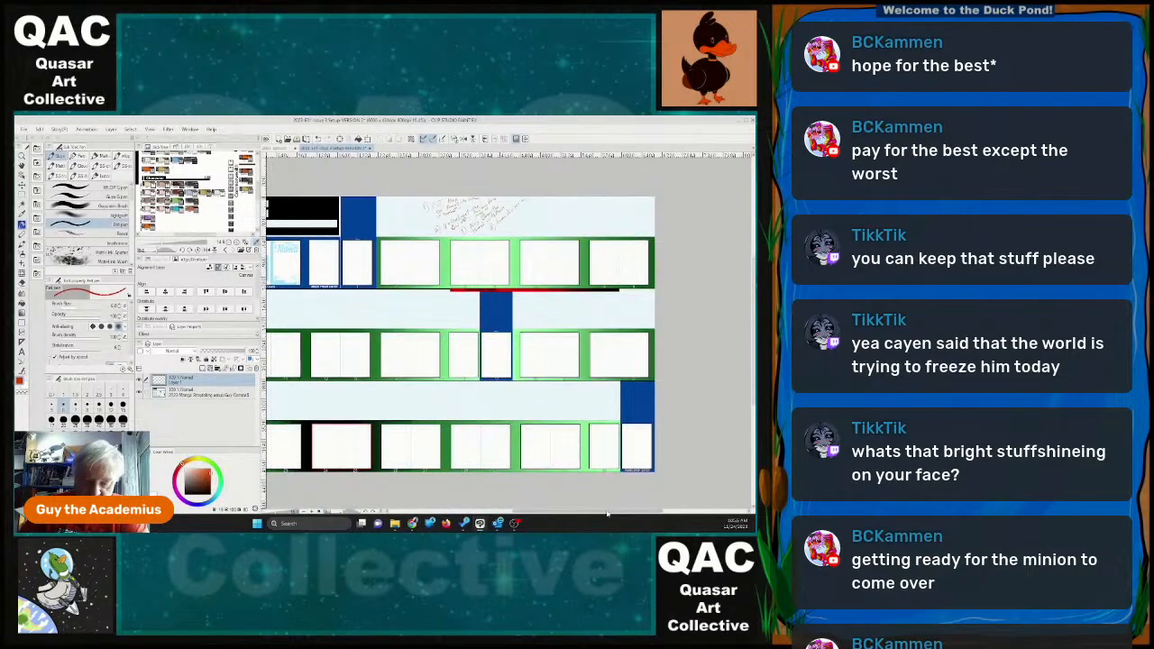
drag(607, 513, 552, 513)
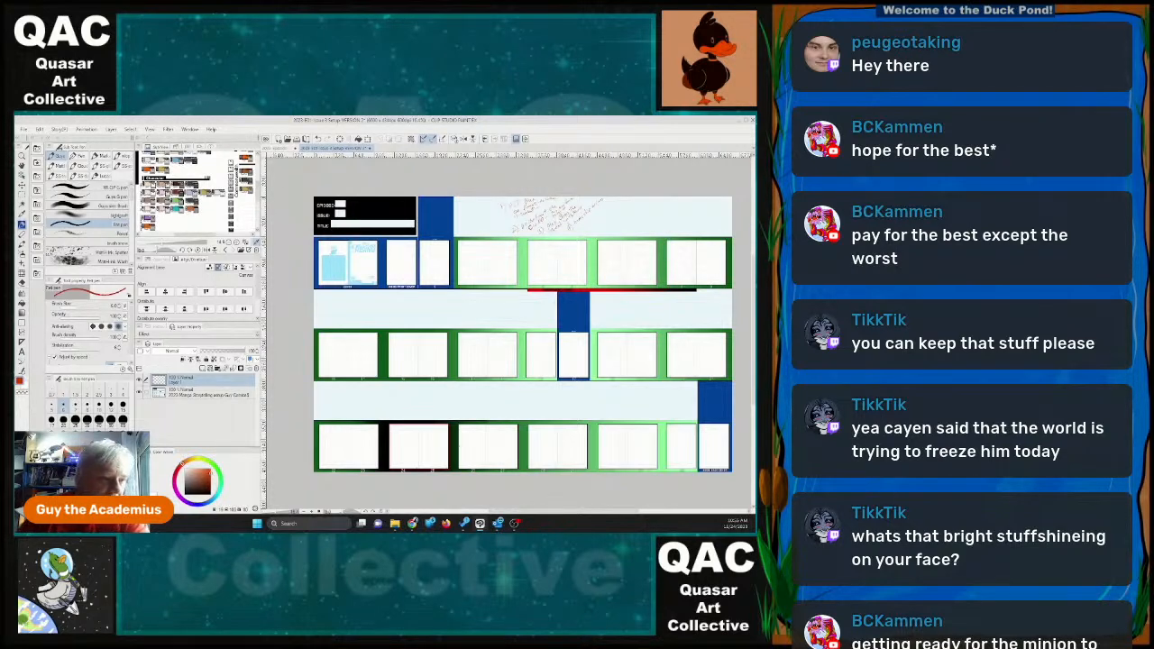
click(287, 148)
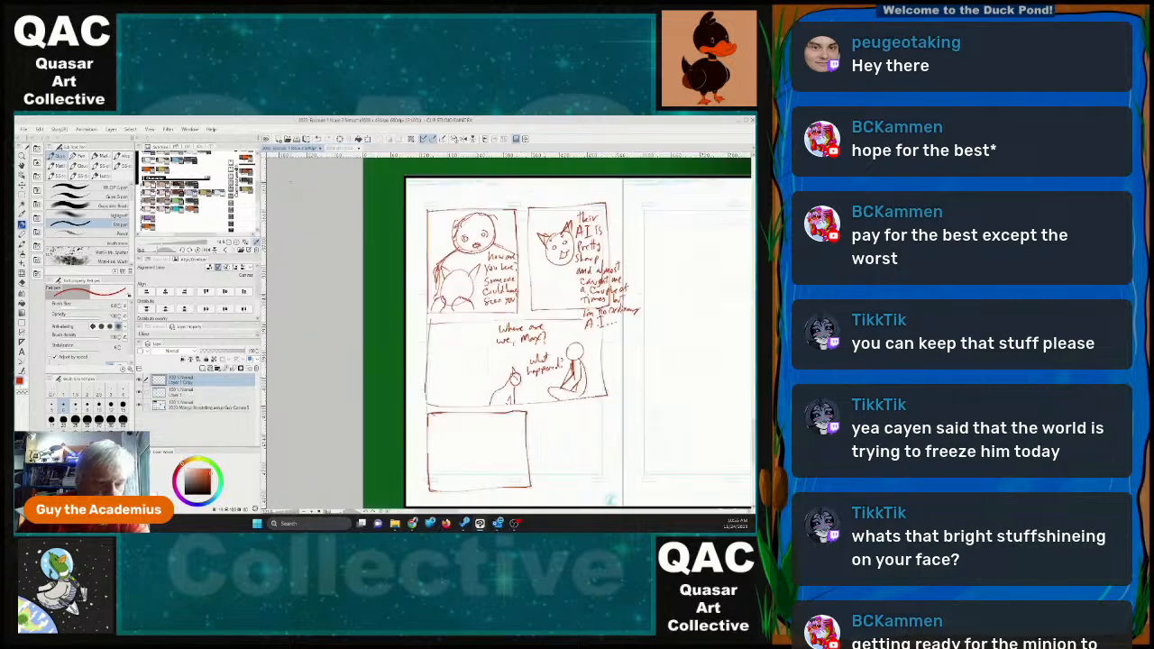
scroll(570, 418, down, 2)
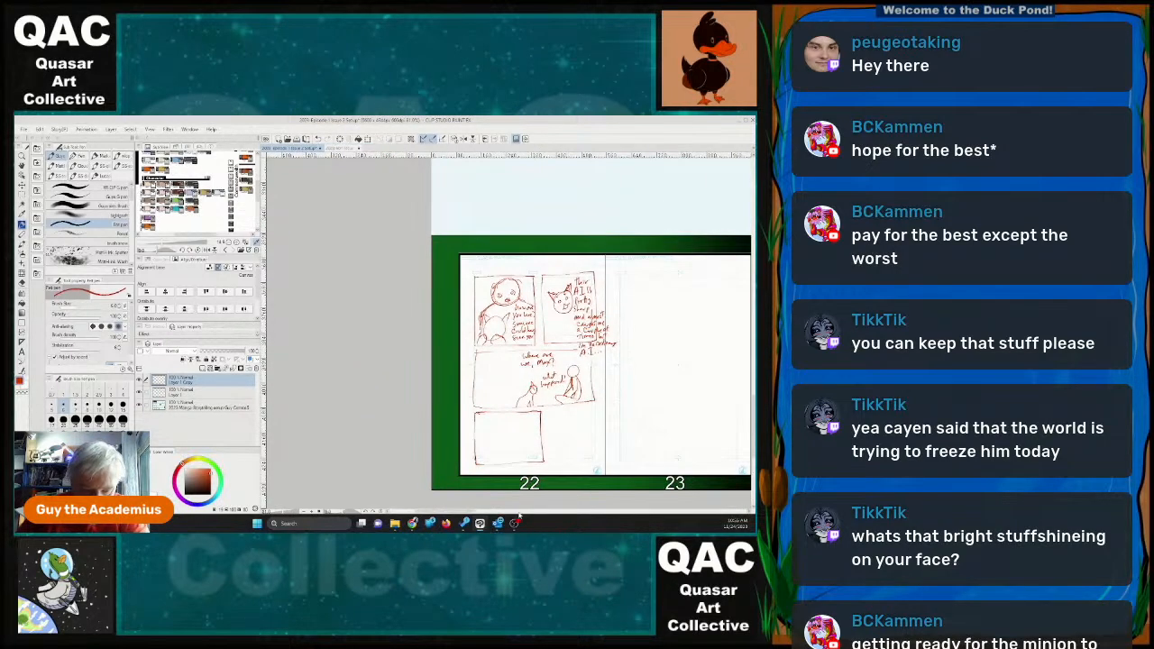
drag(455, 512, 516, 512)
scroll(630, 407, down, 2)
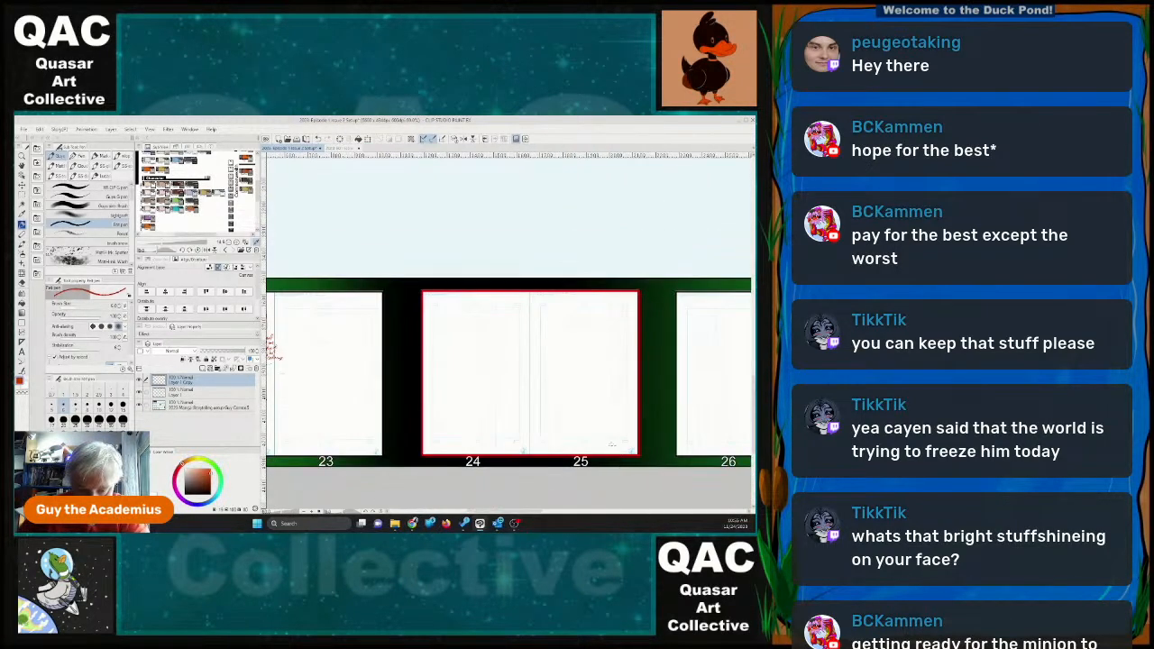
scroll(611, 443, down, 3)
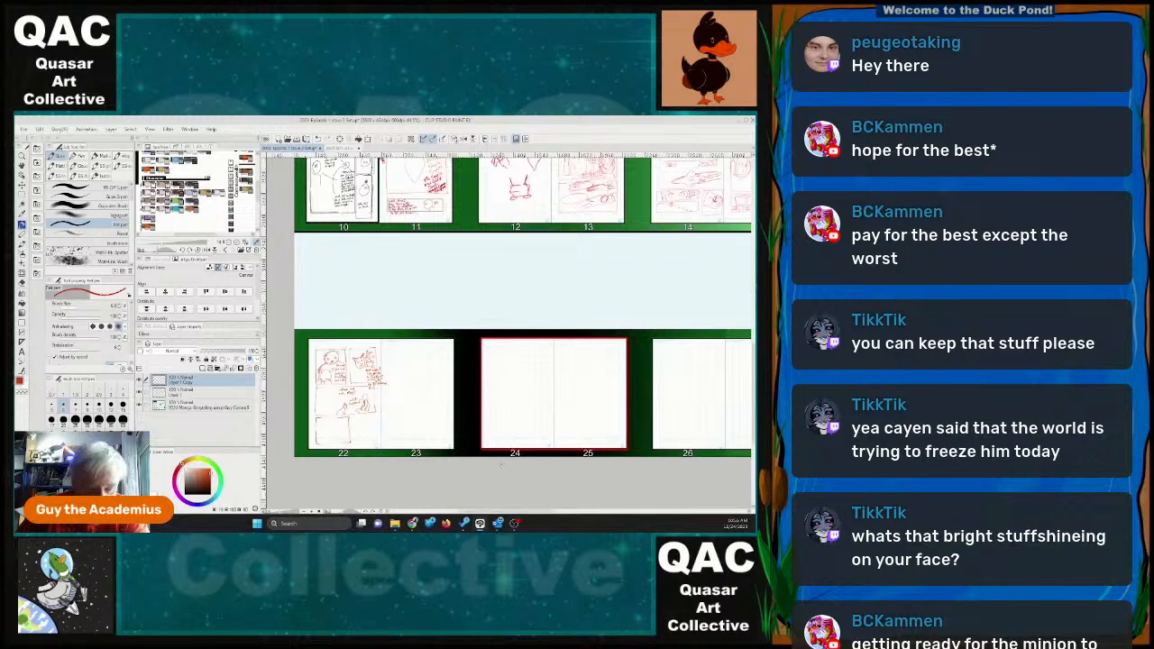
drag(496, 513, 600, 517)
scroll(561, 430, down, 1)
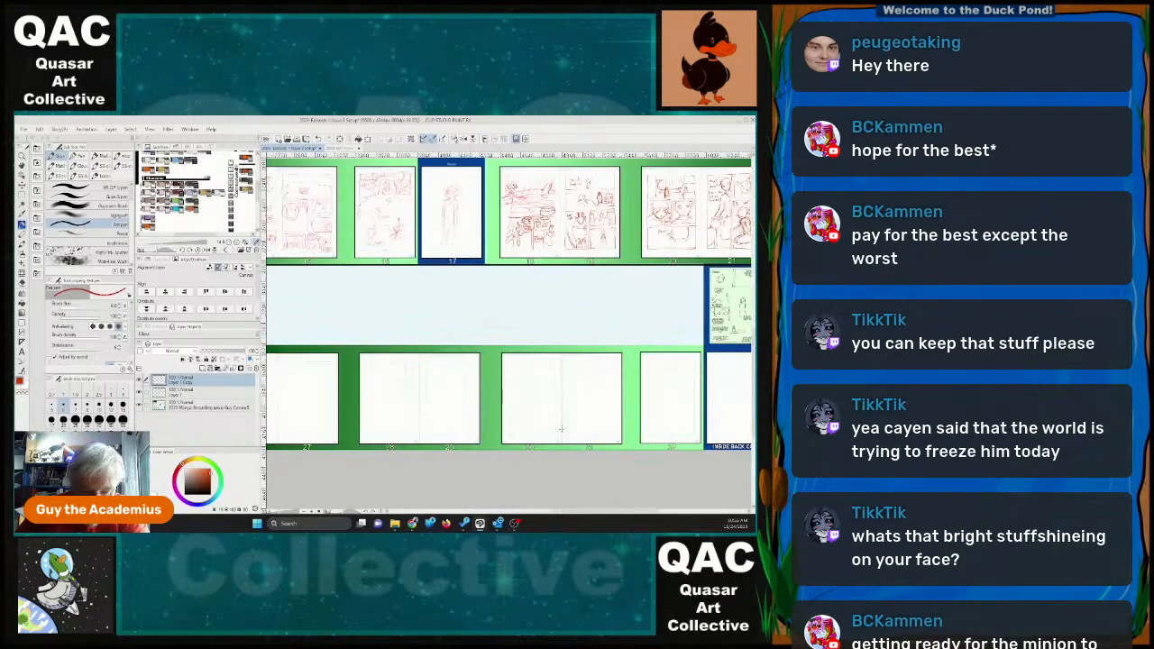
scroll(561, 430, down, 1)
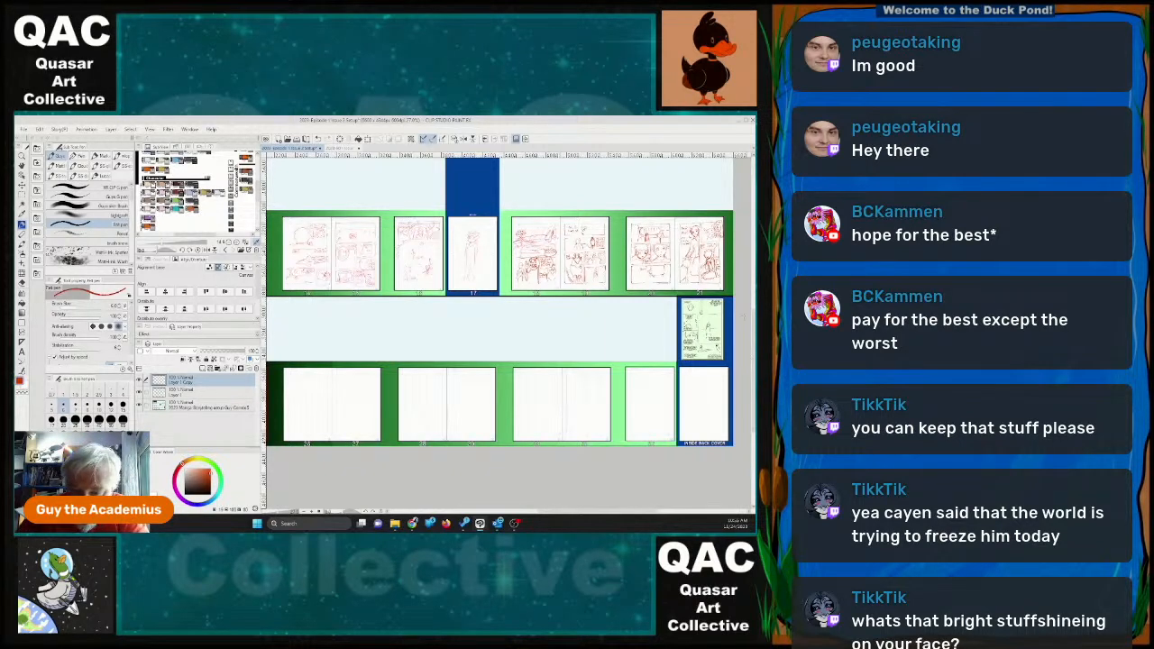
scroll(720, 333, up, 4)
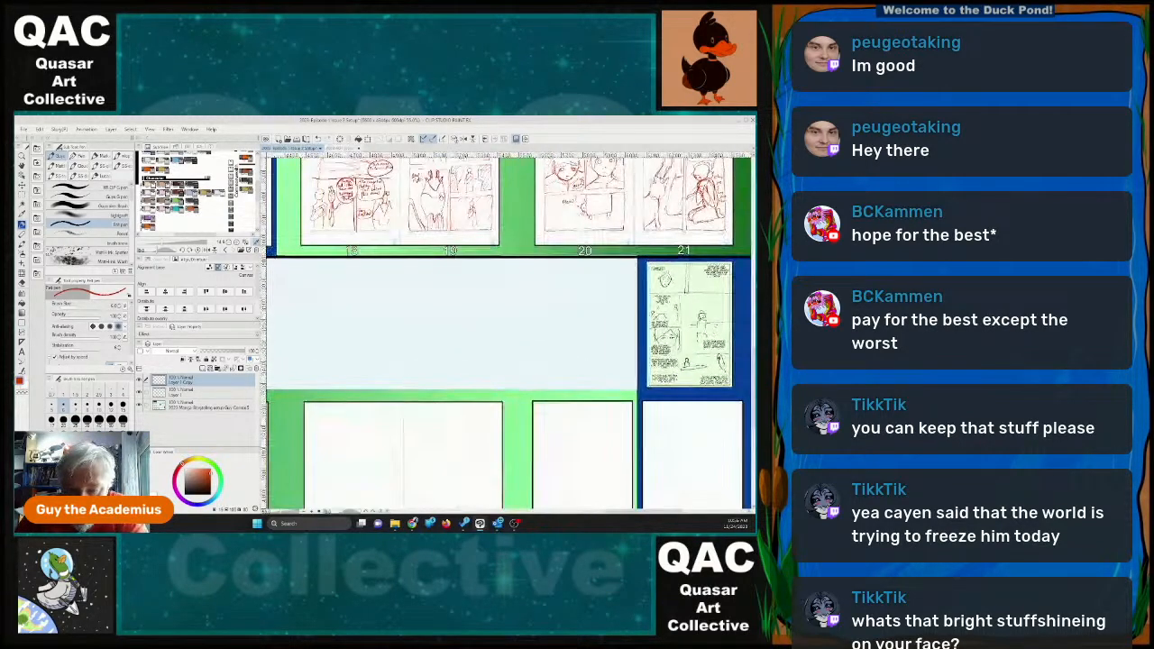
scroll(719, 329, up, 1)
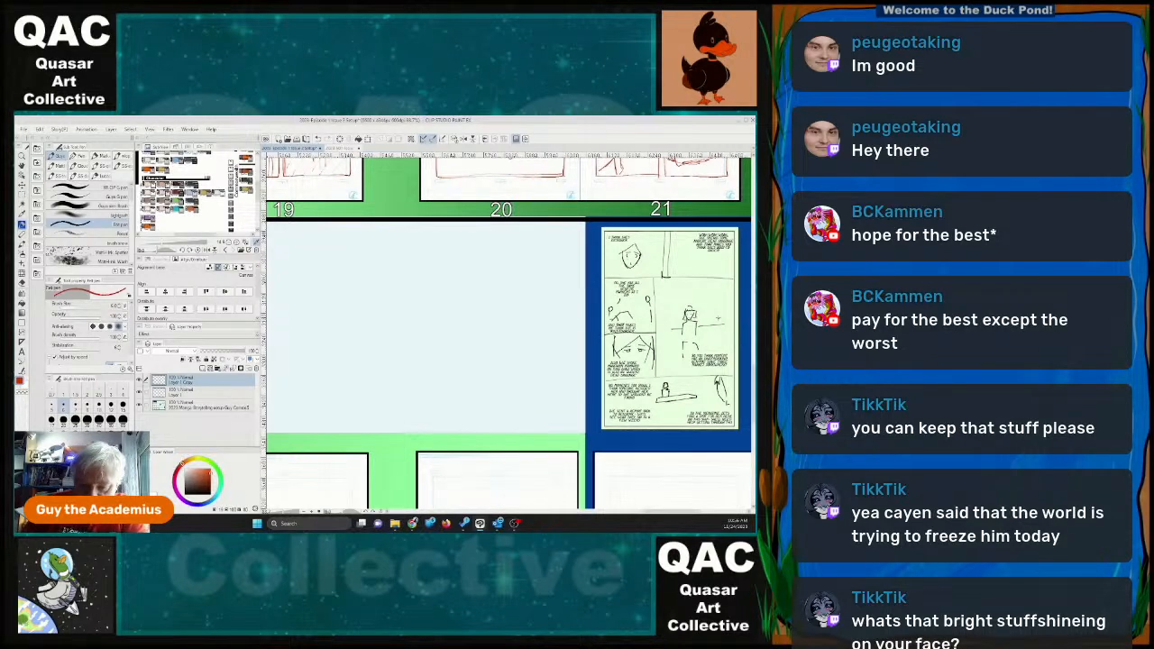
Look over the full Issue 2 page layout and recheck the sketched panels on page 22.
scroll(719, 321, down, 2)
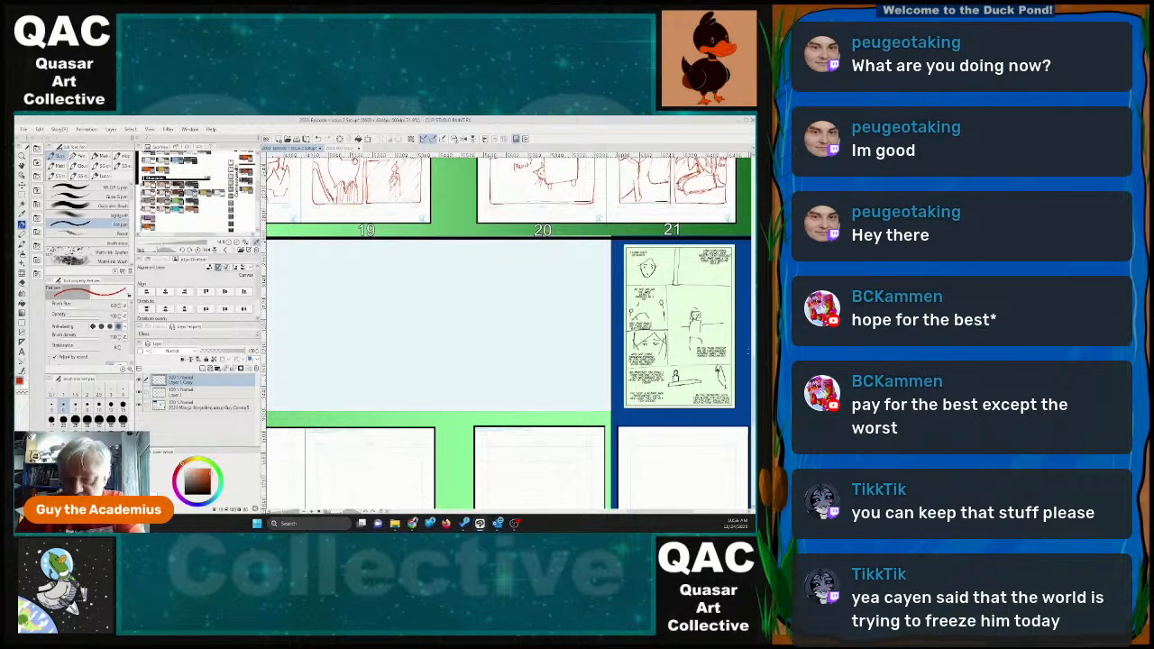
scroll(518, 270, down, 2)
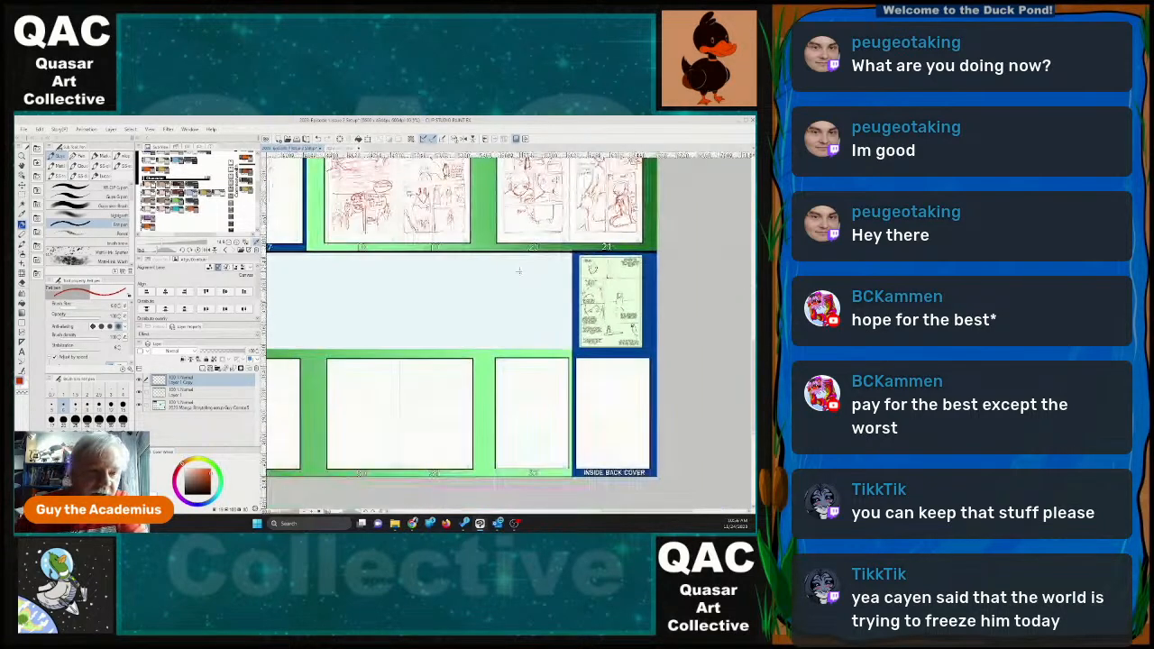
scroll(518, 271, down, 1)
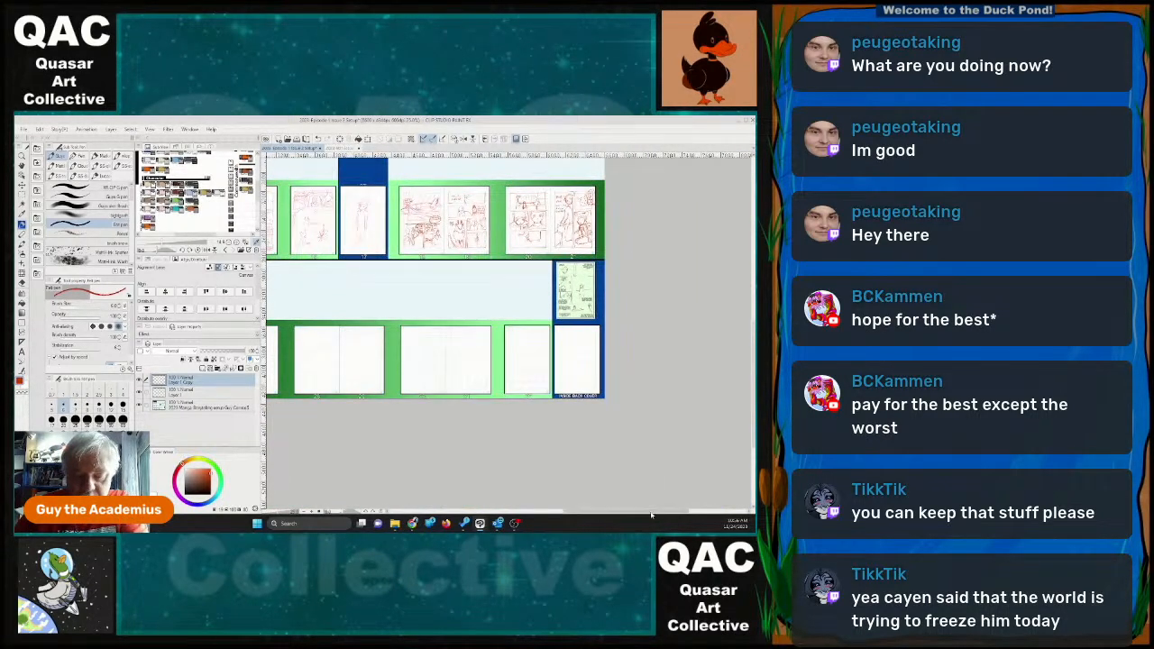
drag(651, 512, 590, 512)
scroll(488, 287, down, 2)
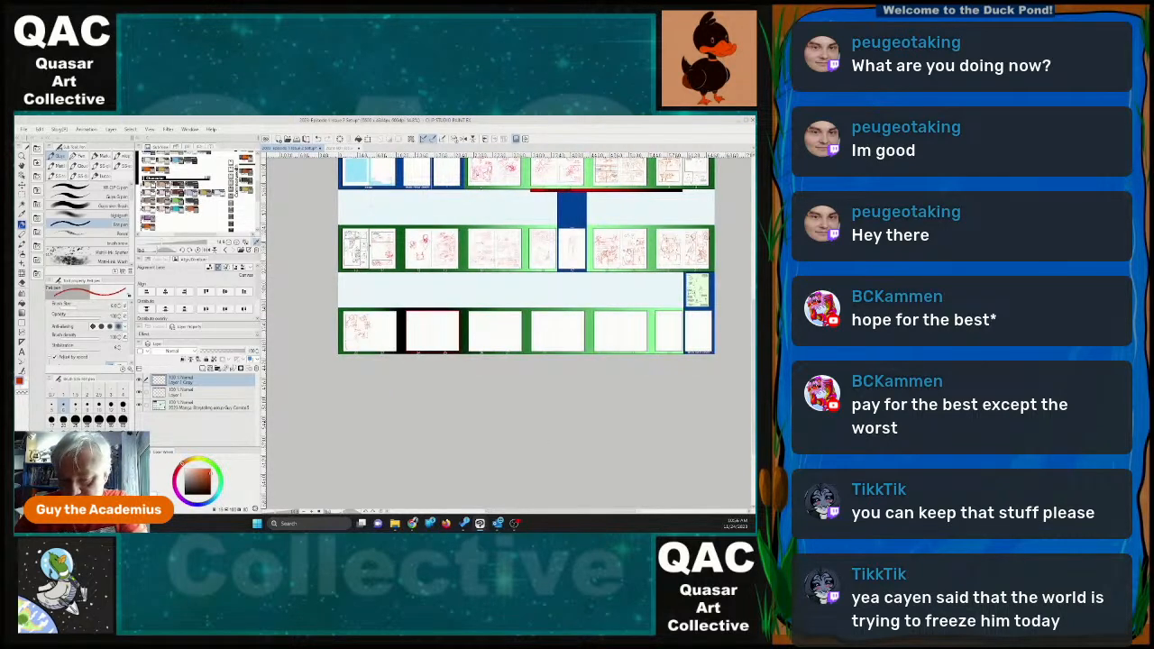
drag(754, 379, 754, 330)
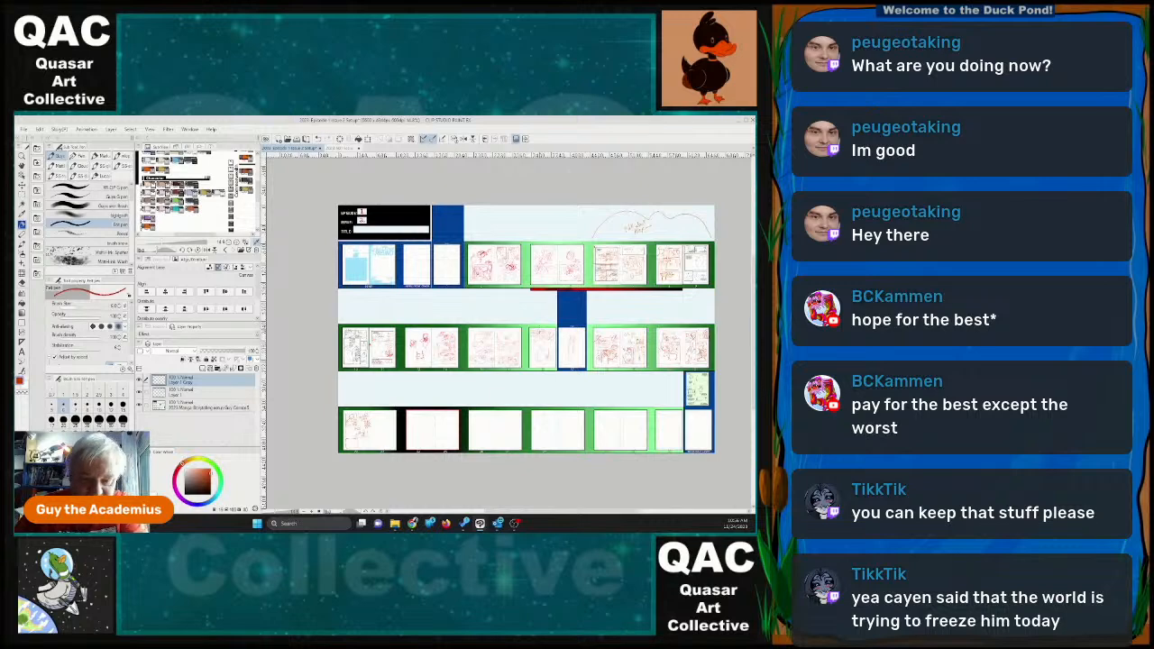
scroll(539, 329, up, 1)
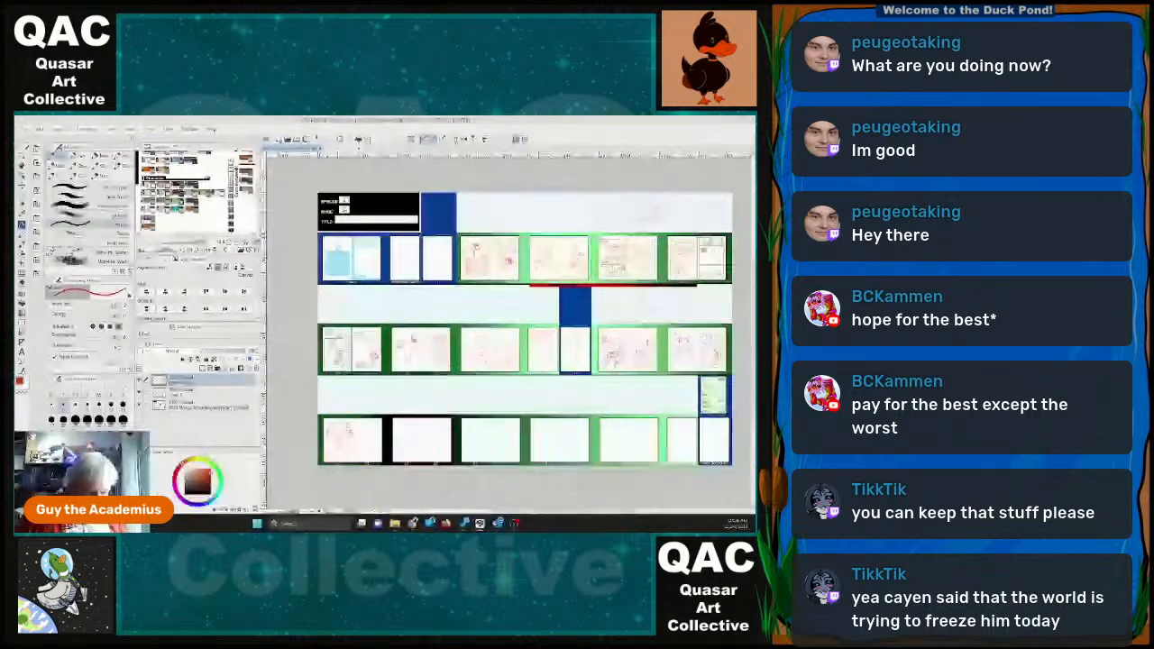
scroll(374, 449, up, 5)
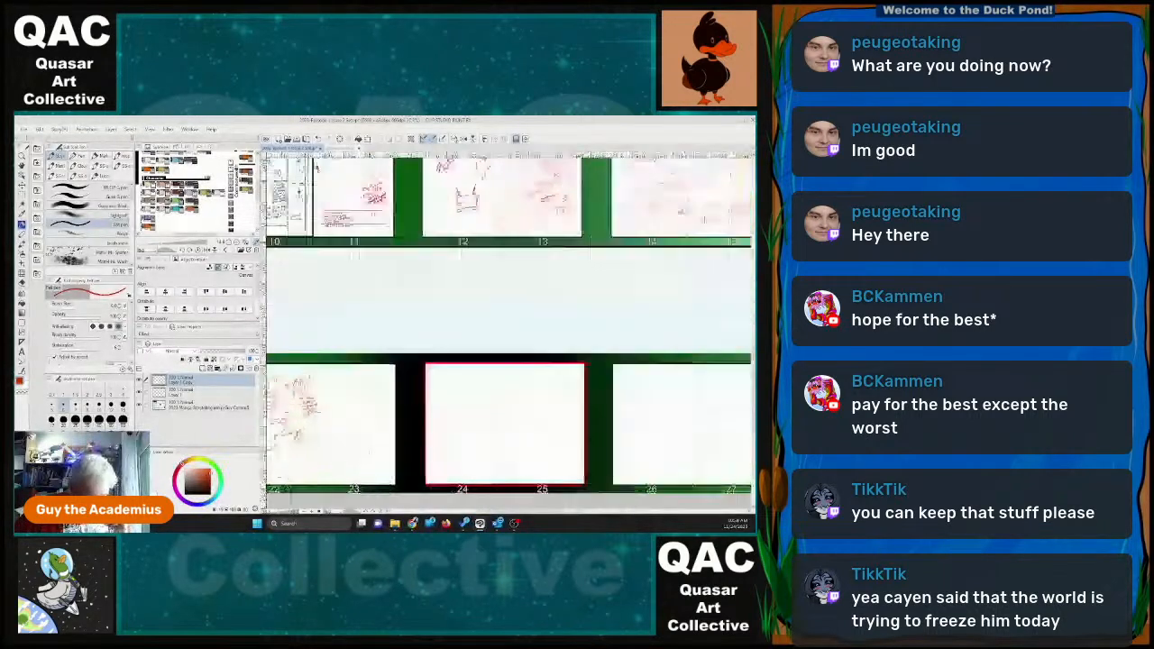
scroll(372, 451, up, 2)
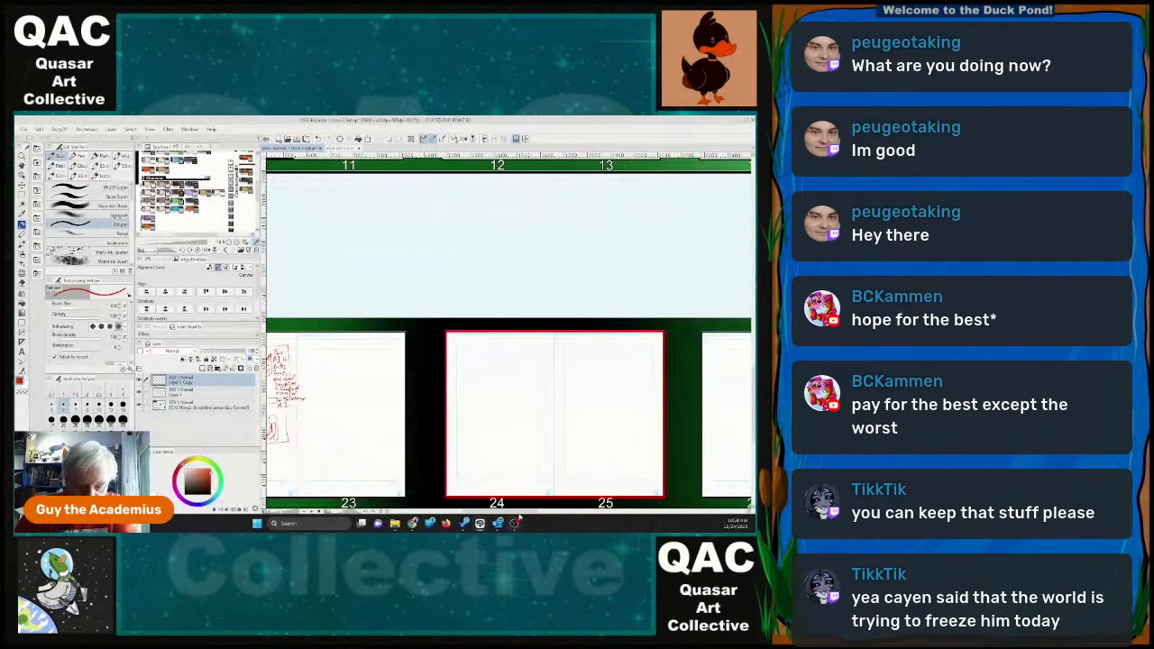
drag(519, 512, 494, 513)
scroll(444, 413, up, 2)
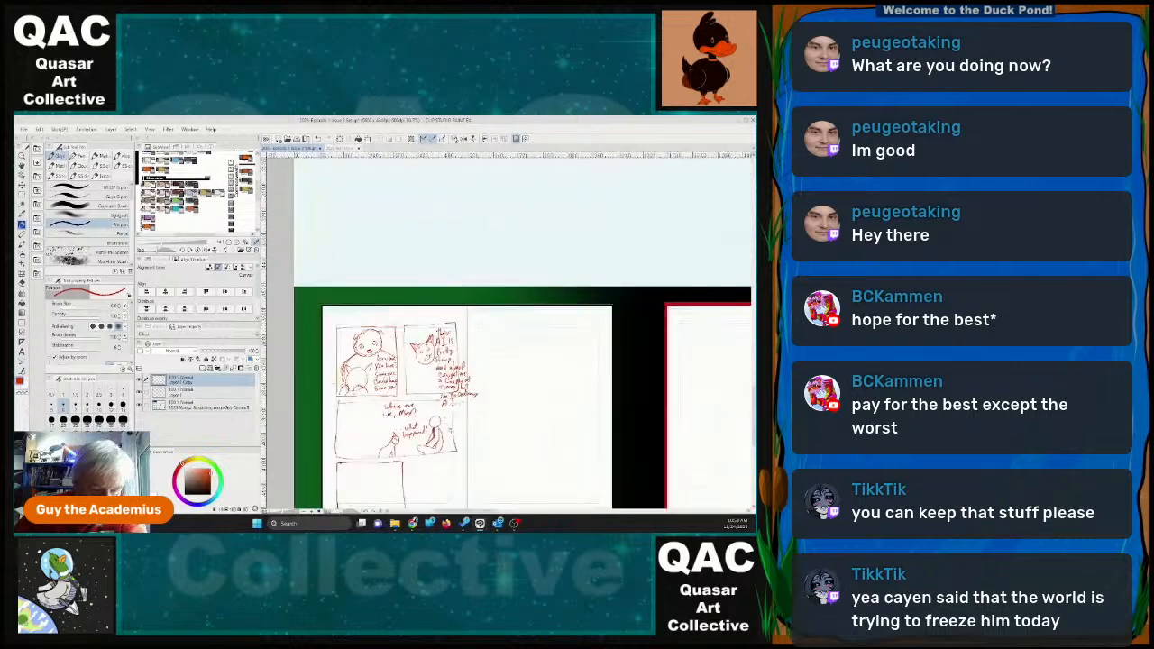
scroll(451, 428, up, 2)
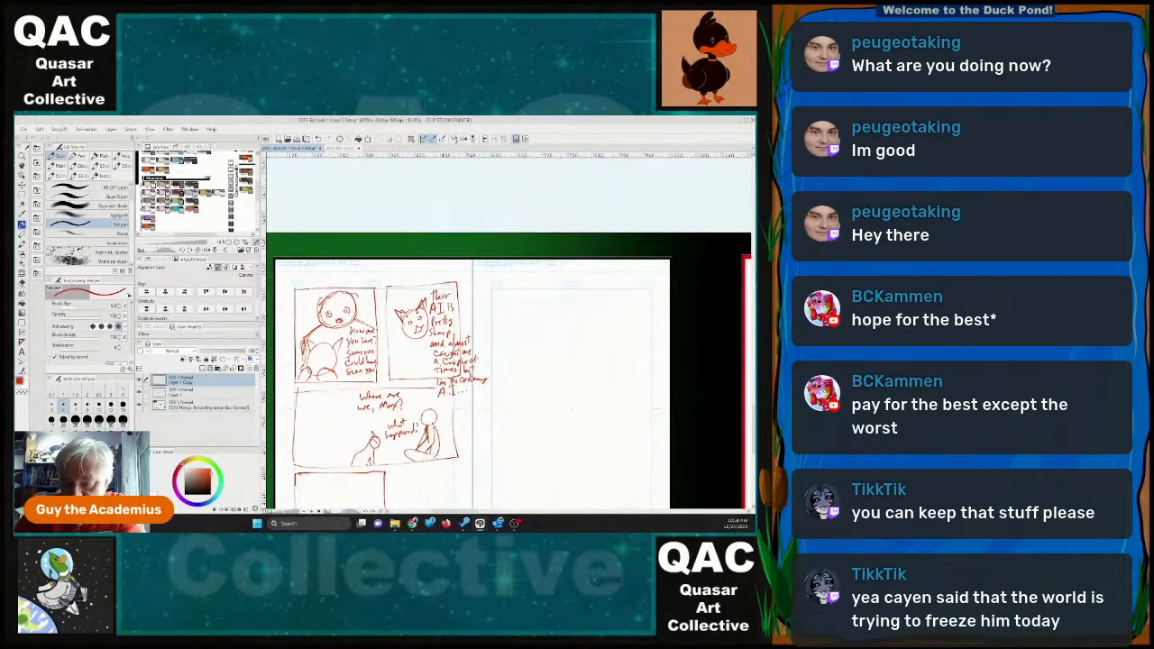
scroll(654, 433, down, 5)
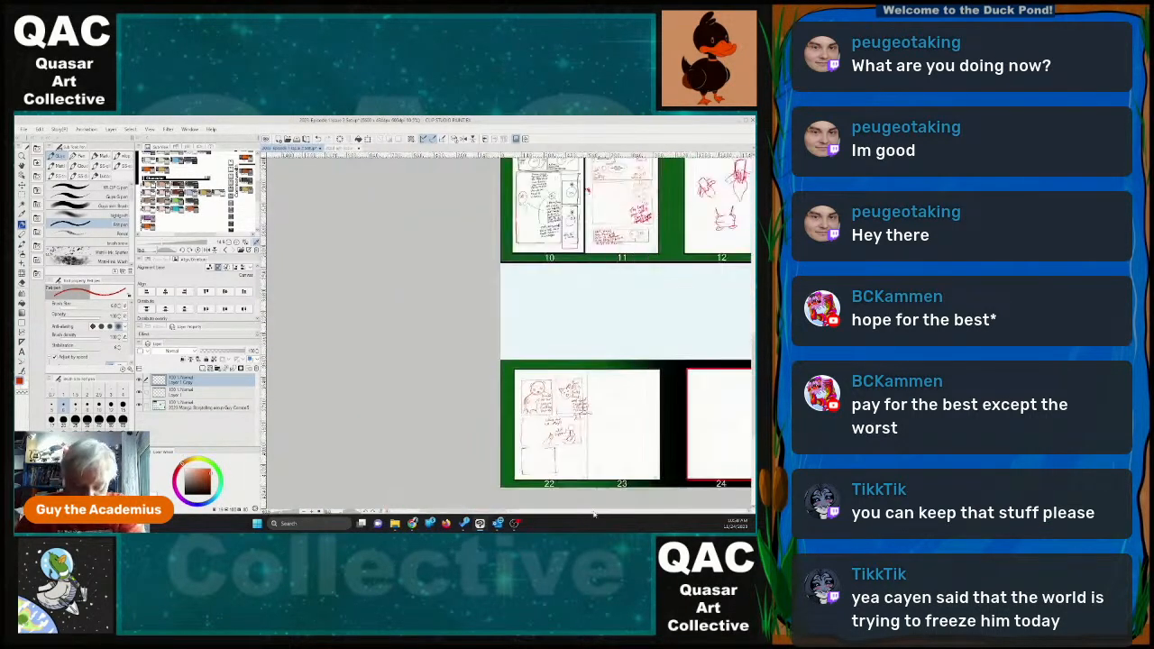
drag(499, 513, 546, 520)
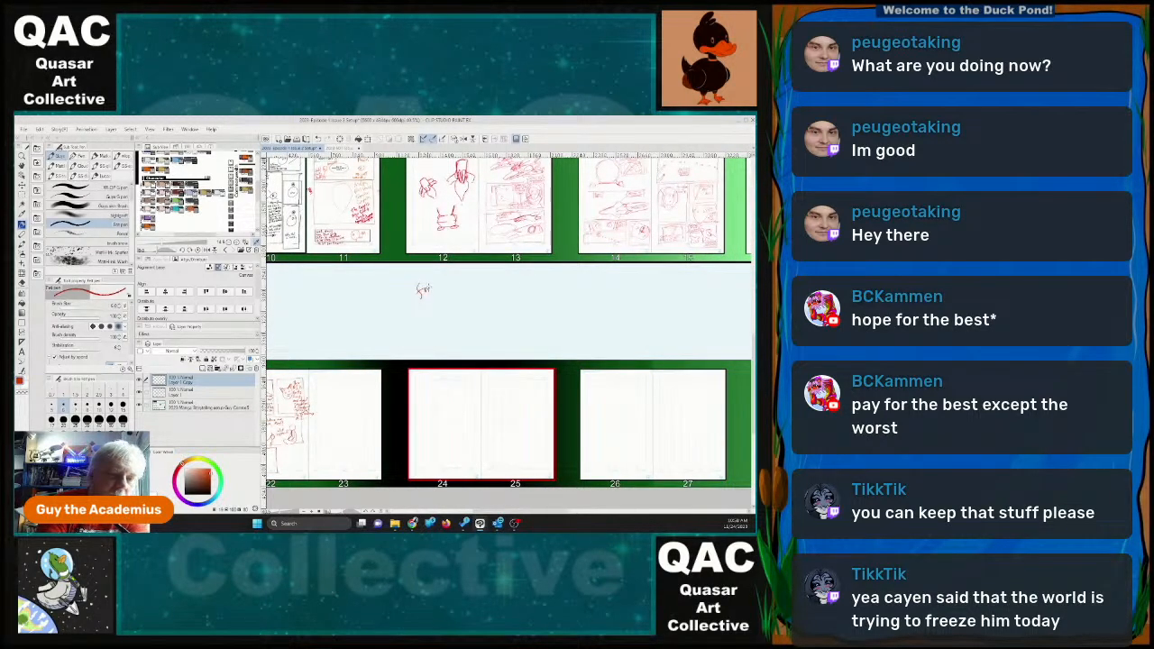
mouse_move(429, 289)
mouse_down()
mouse_move(455, 280)
mouse_move(431, 307)
mouse_up()
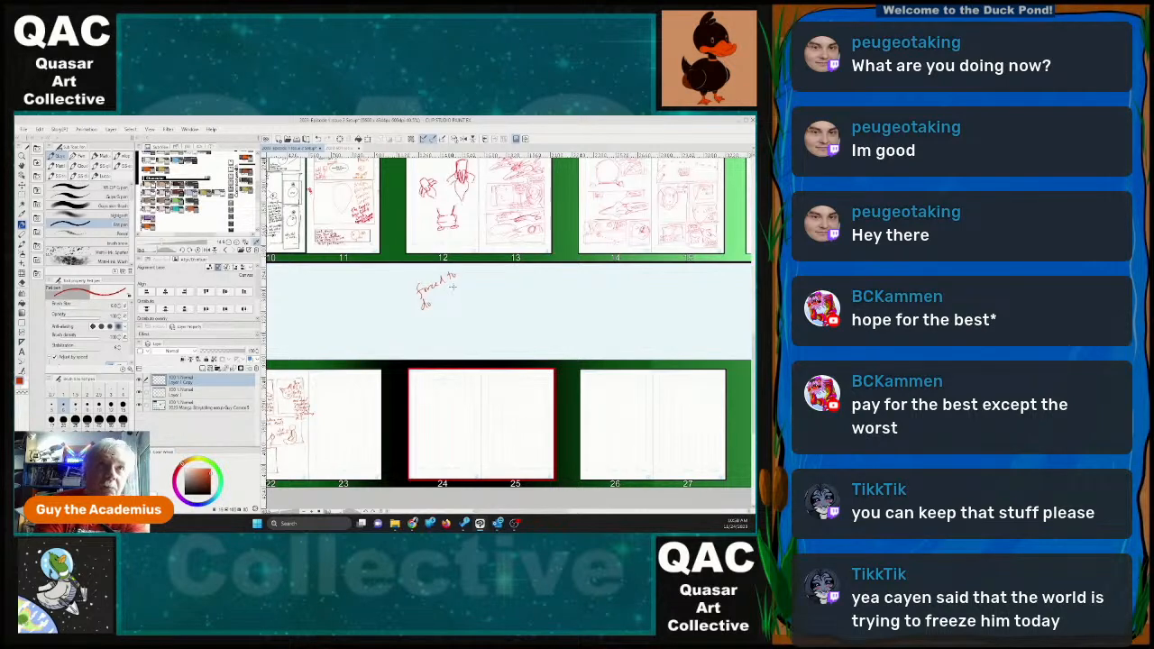
key(ctrl+z)
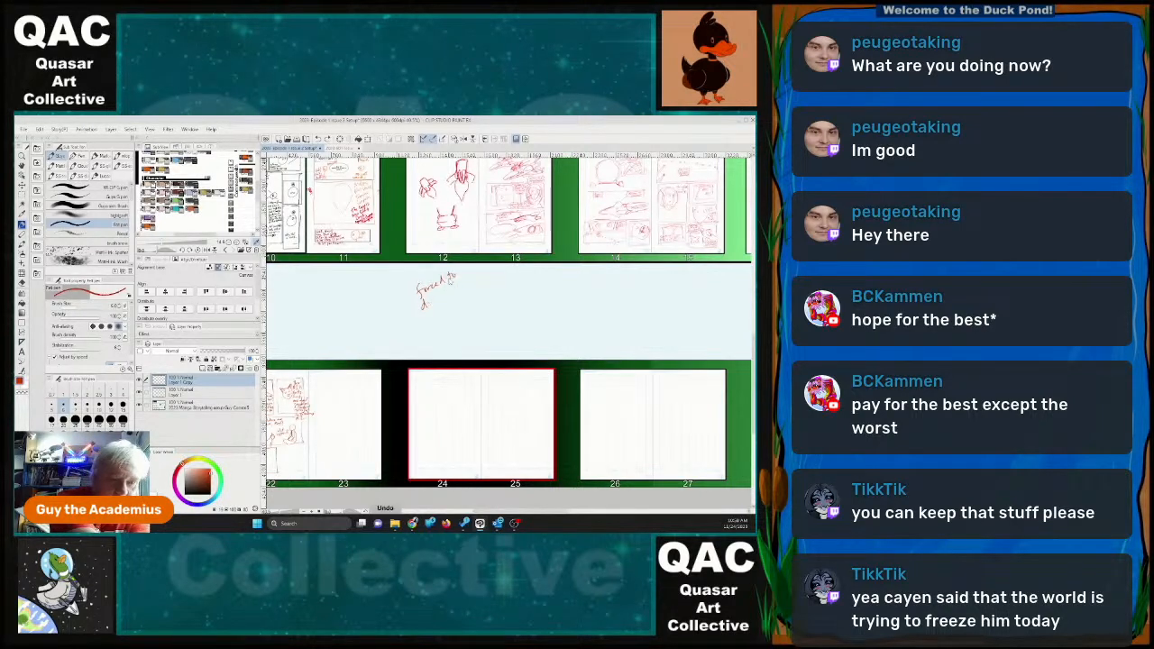
key(ctrl+z)
key(ctrl+z)
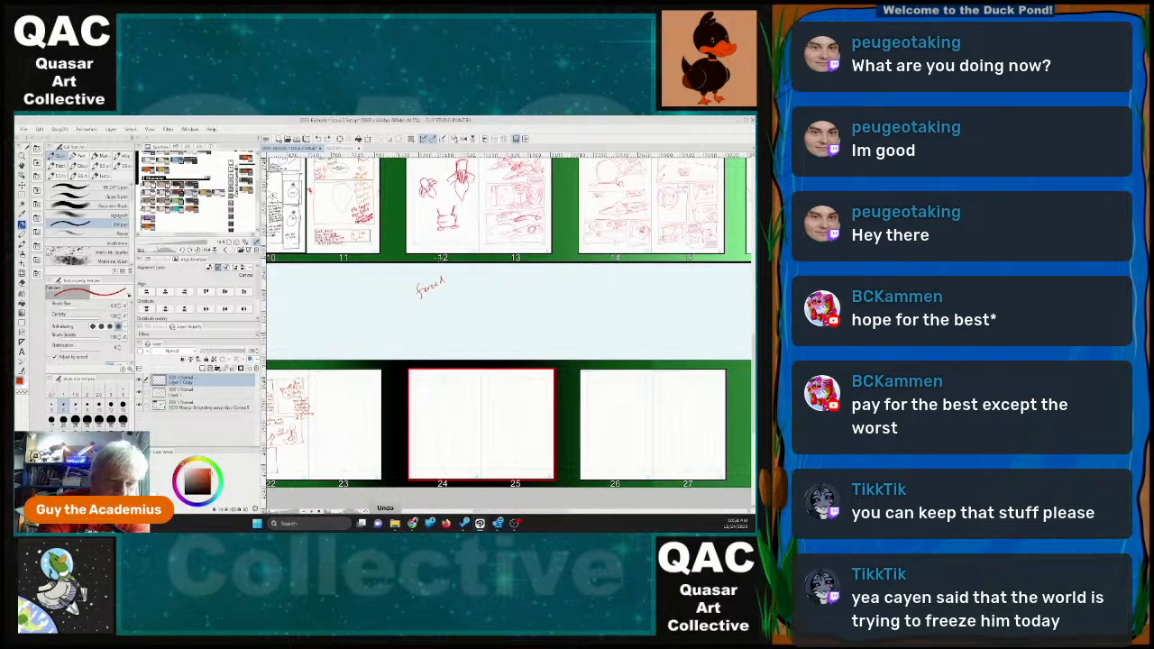
mouse_move(448, 274)
mouse_down()
mouse_move(465, 275)
mouse_move(430, 310)
mouse_move(443, 300)
mouse_up()
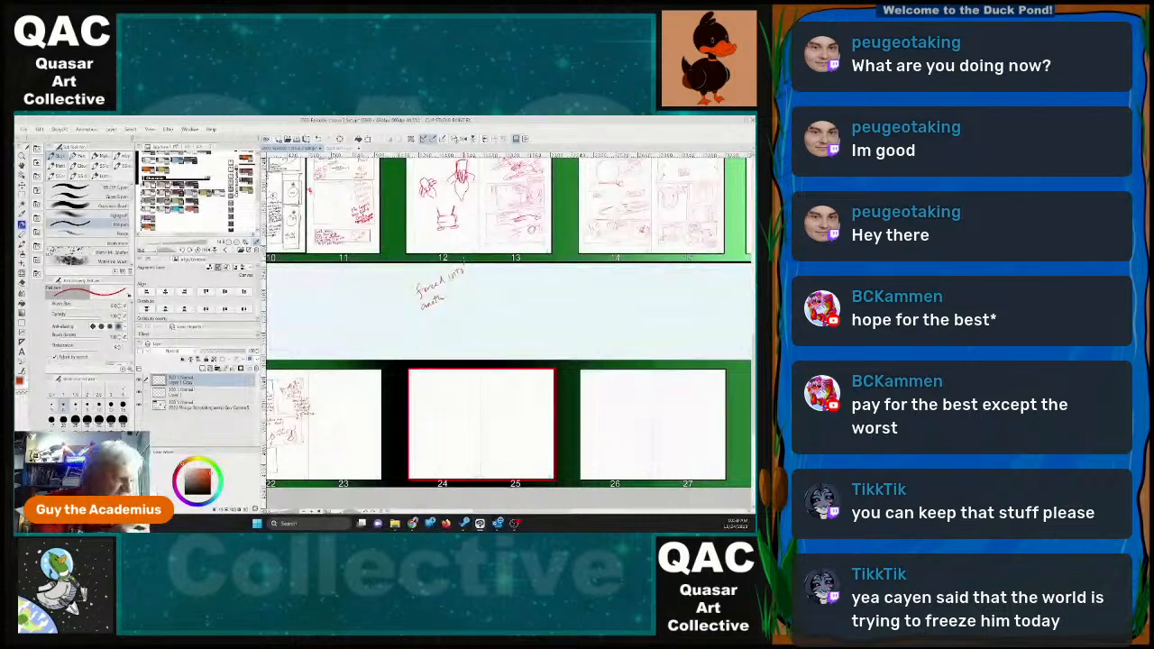
click(23, 282)
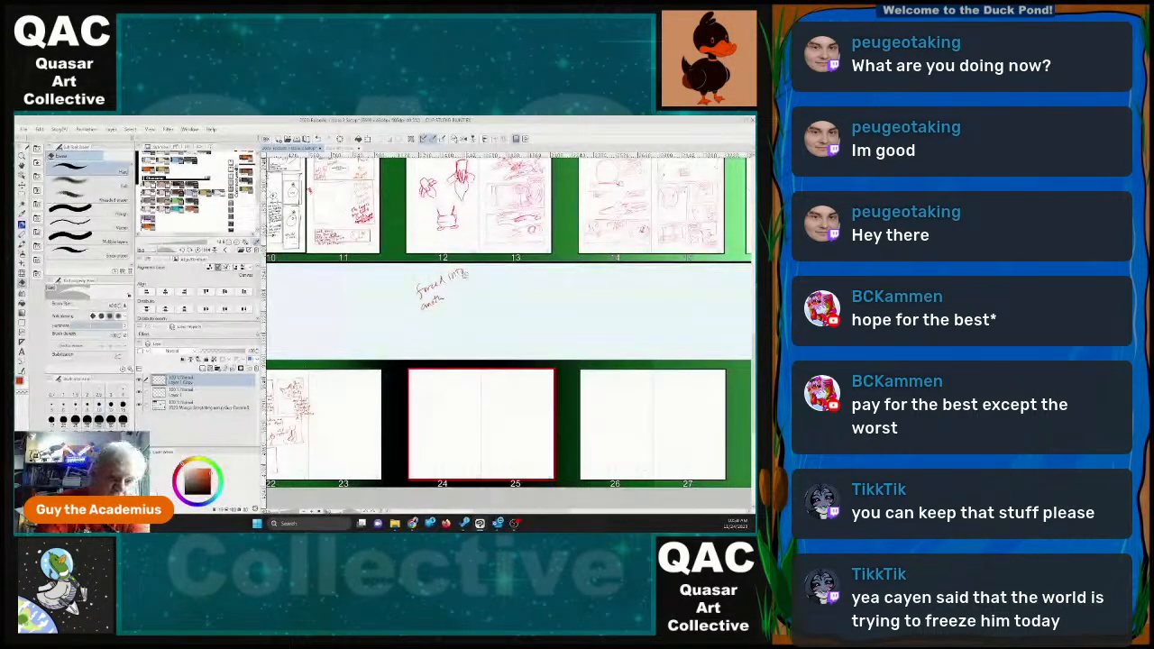
mouse_move(463, 273)
mouse_down()
mouse_move(424, 295)
mouse_move(427, 309)
mouse_move(460, 277)
mouse_move(423, 291)
mouse_up()
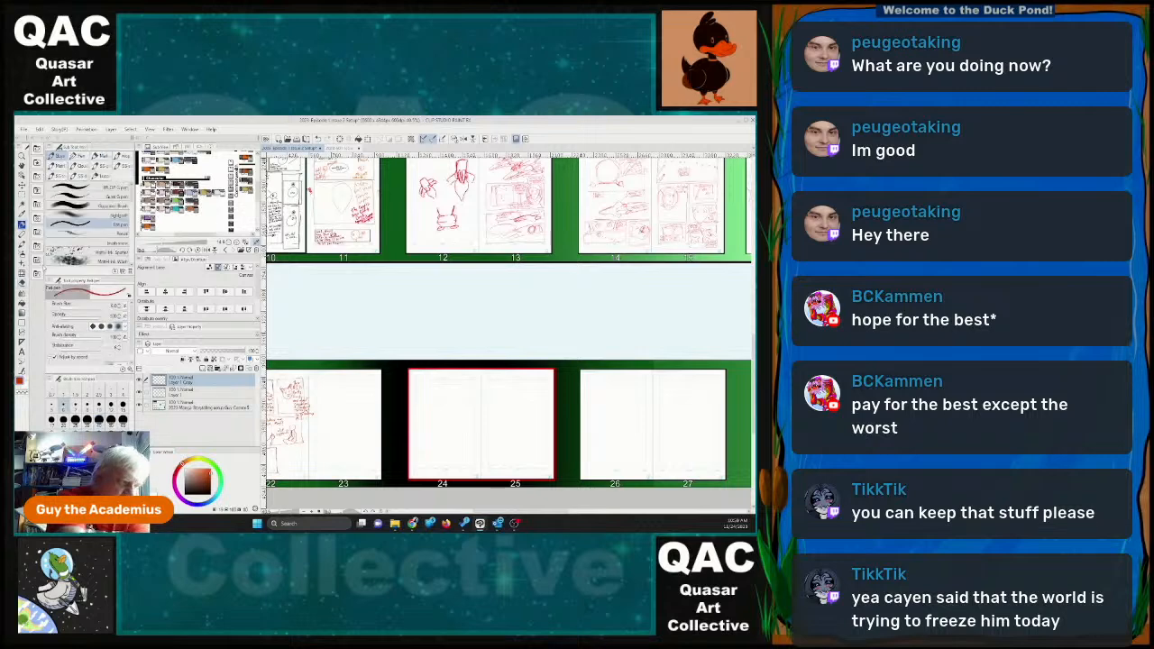
Handwrite the dialogue note "We have a problem" with the pen in the blank band above the page 30–31 spread.
key(p)
drag(528, 513, 615, 511)
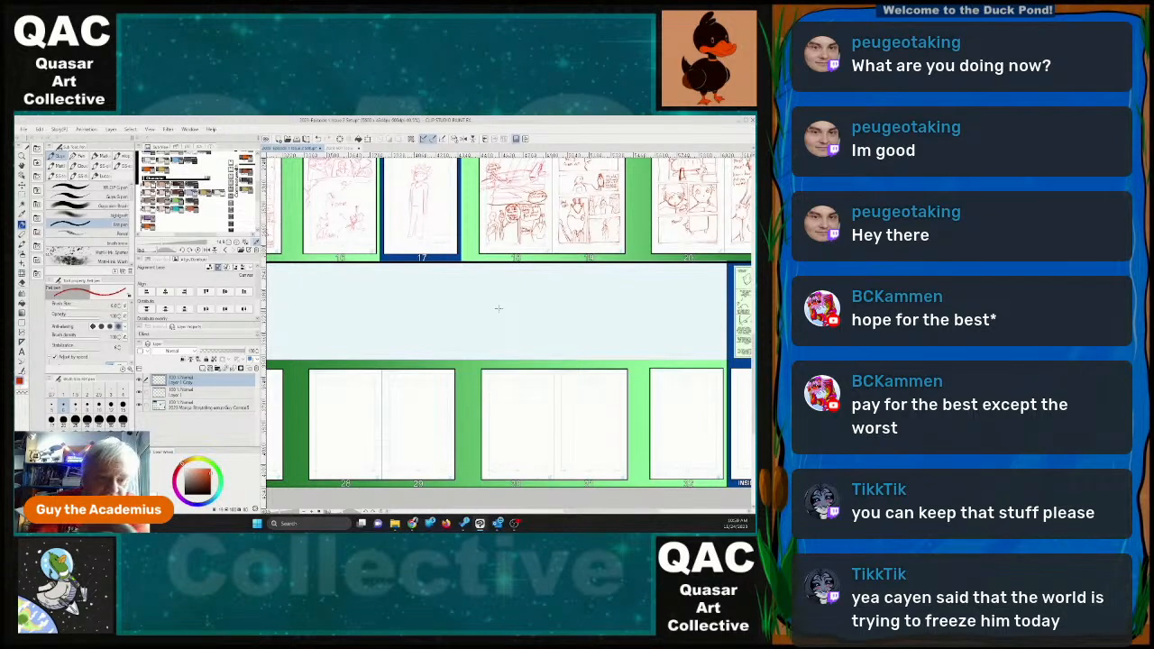
mouse_move(496, 290)
mouse_down()
mouse_move(514, 274)
mouse_move(532, 274)
mouse_move(499, 294)
mouse_move(543, 276)
mouse_up()
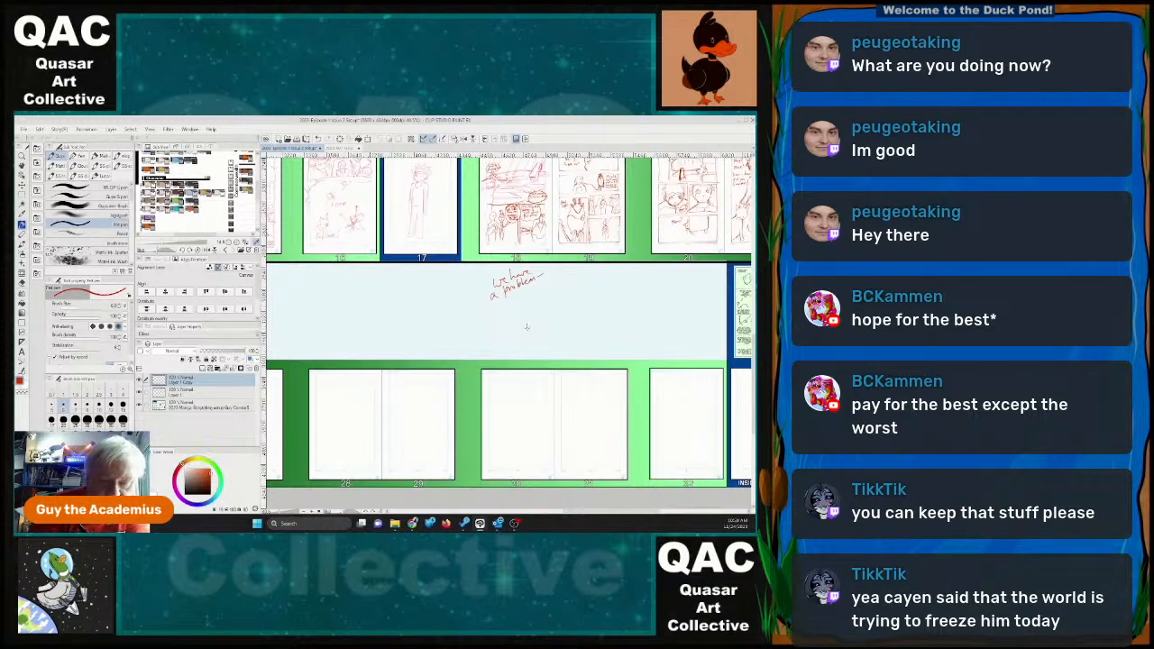
Handwrite a second note below the first, beginning "It looks like Moment Control sent out a search" and ending "hours ago".
drag(526, 328, 571, 298)
mouse_move(517, 342)
mouse_down()
mouse_move(579, 300)
mouse_move(531, 345)
mouse_move(593, 305)
mouse_up()
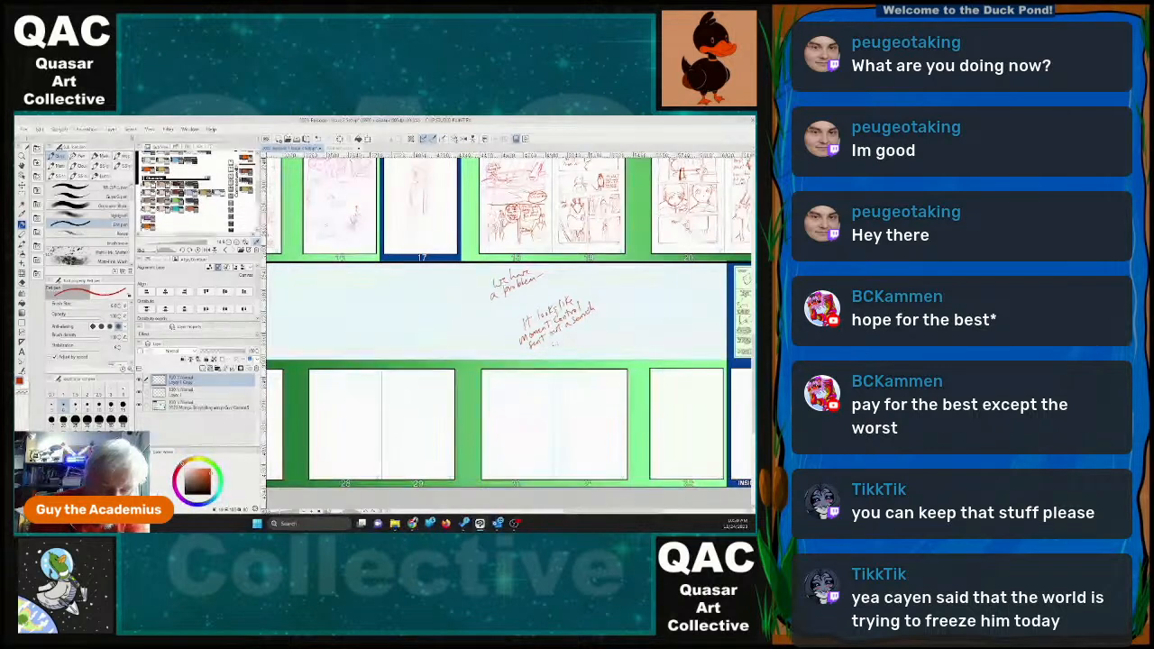
drag(537, 352, 572, 330)
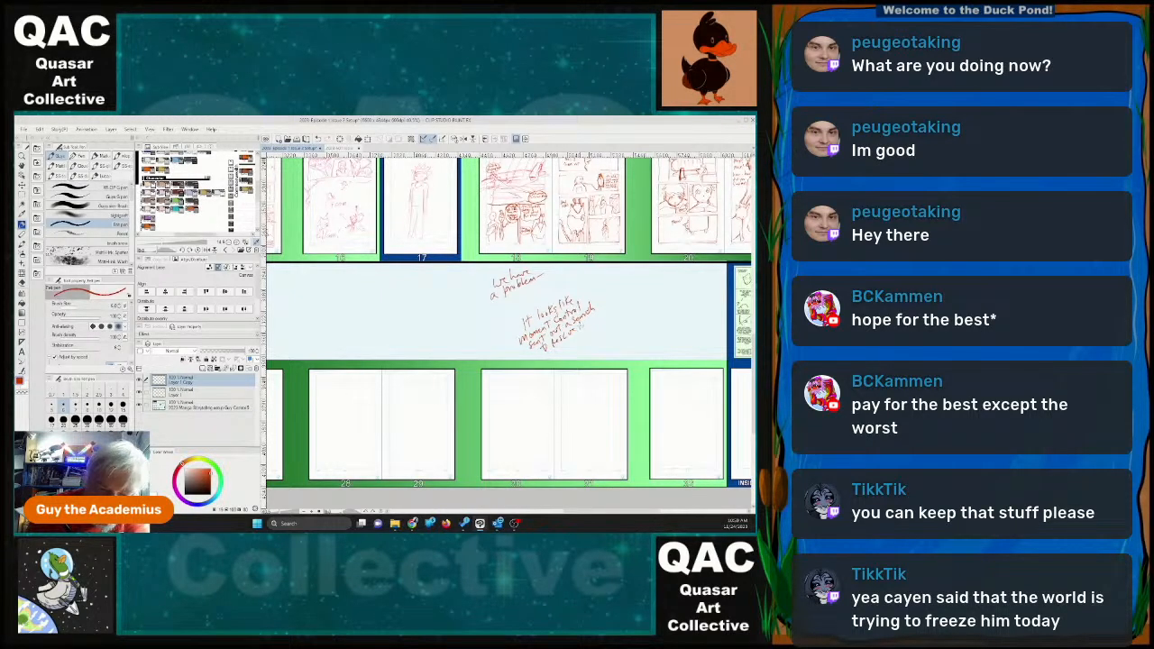
drag(583, 326, 595, 316)
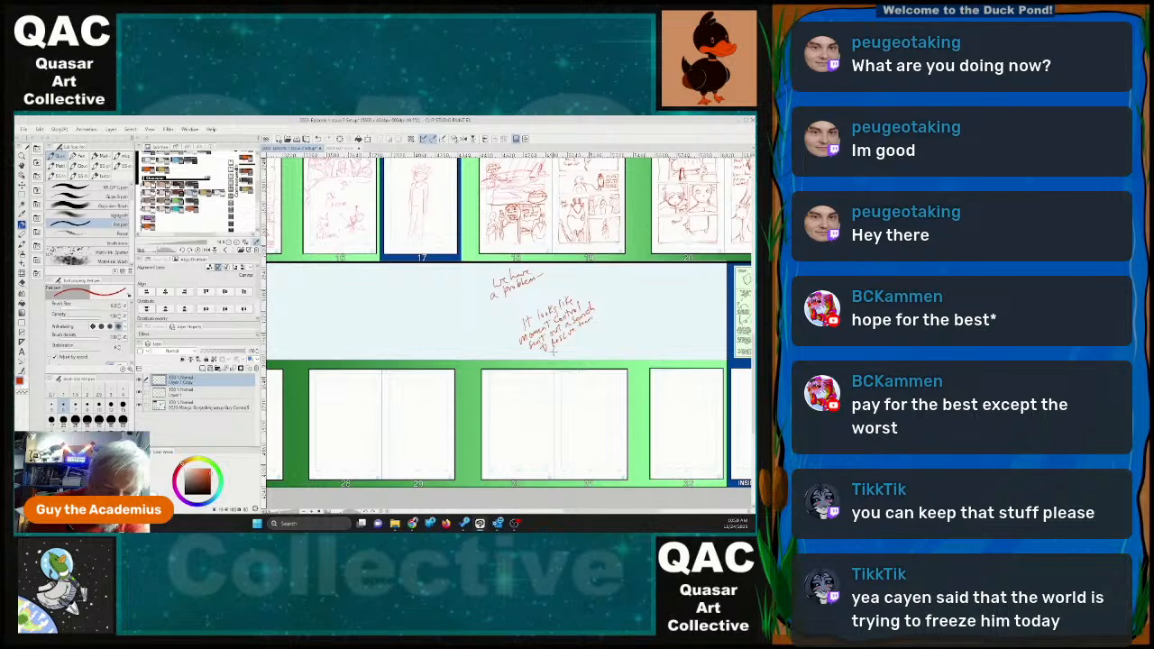
drag(552, 359, 595, 324)
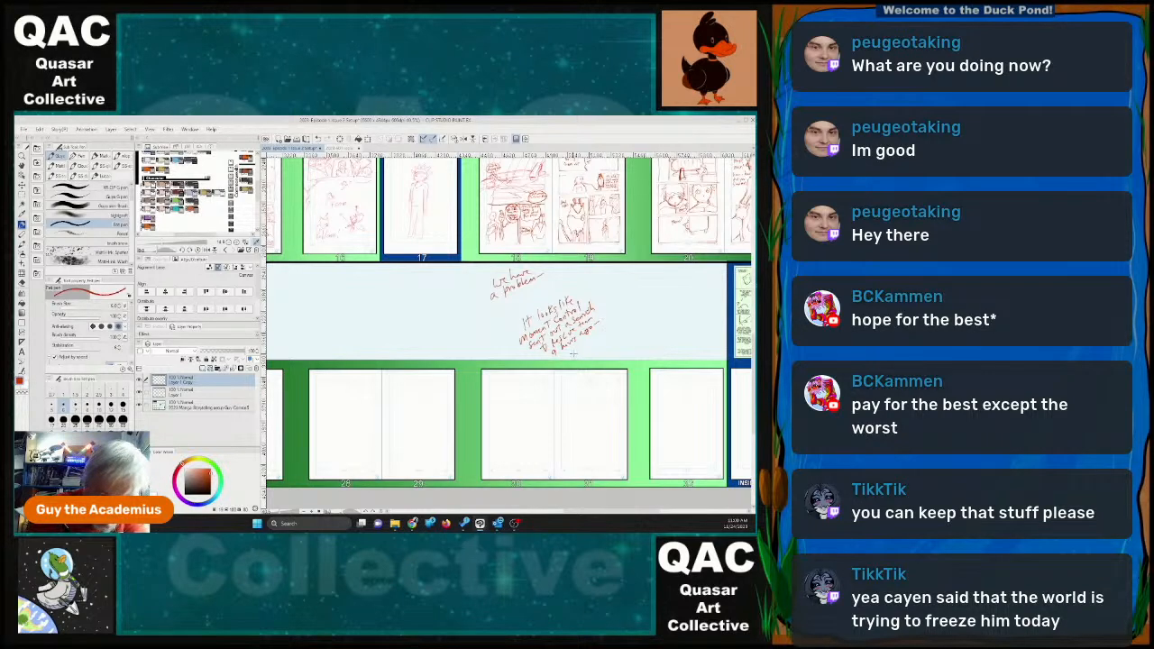
Handwrite "I can't see the team on gravitics anymore, but I am detecting something" beside the second note, and above it a reply containing "looks like".
mouse_move(575, 352)
mouse_down()
mouse_move(603, 327)
mouse_move(616, 324)
mouse_move(583, 352)
mouse_move(608, 347)
mouse_move(634, 307)
mouse_up()
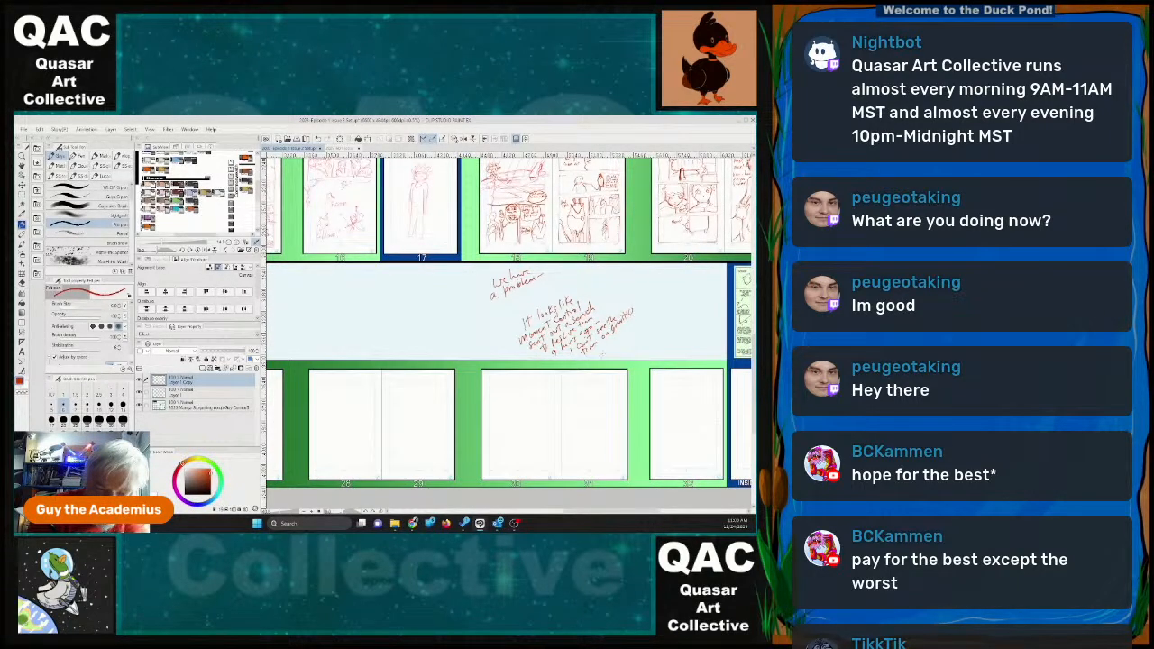
mouse_move(593, 352)
mouse_down()
mouse_move(634, 323)
mouse_move(610, 351)
mouse_move(609, 374)
mouse_move(631, 374)
mouse_move(654, 311)
mouse_move(616, 351)
mouse_move(638, 347)
mouse_move(666, 310)
mouse_up()
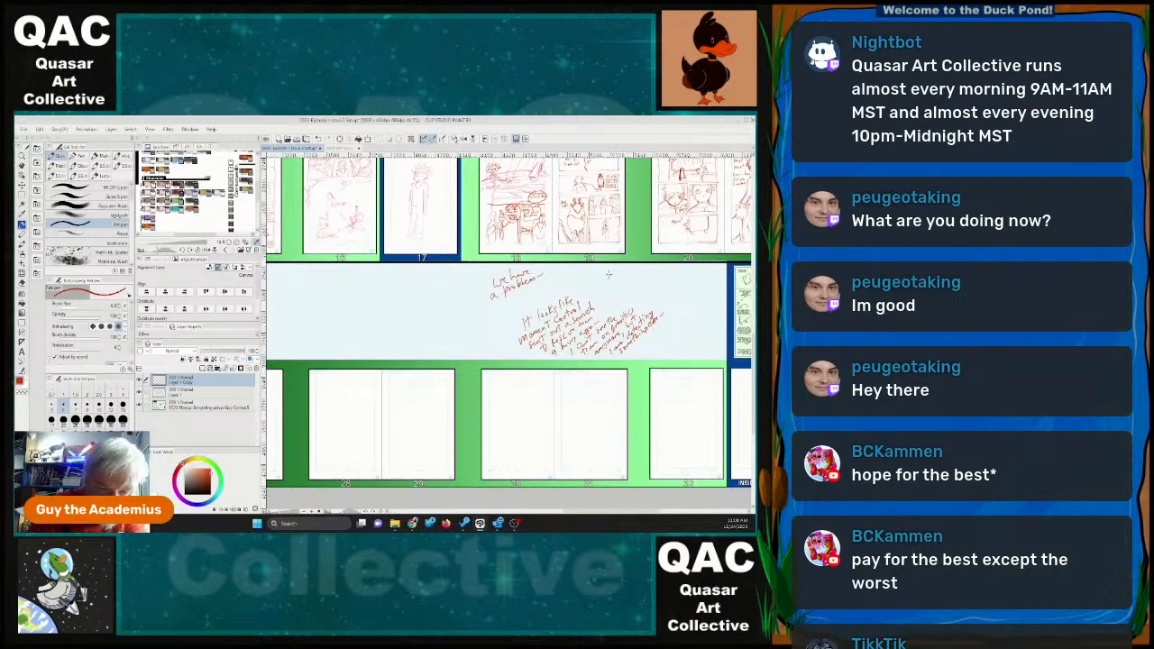
mouse_move(610, 281)
mouse_down()
mouse_move(634, 262)
mouse_move(628, 292)
mouse_move(656, 264)
mouse_move(633, 296)
mouse_move(672, 266)
mouse_up()
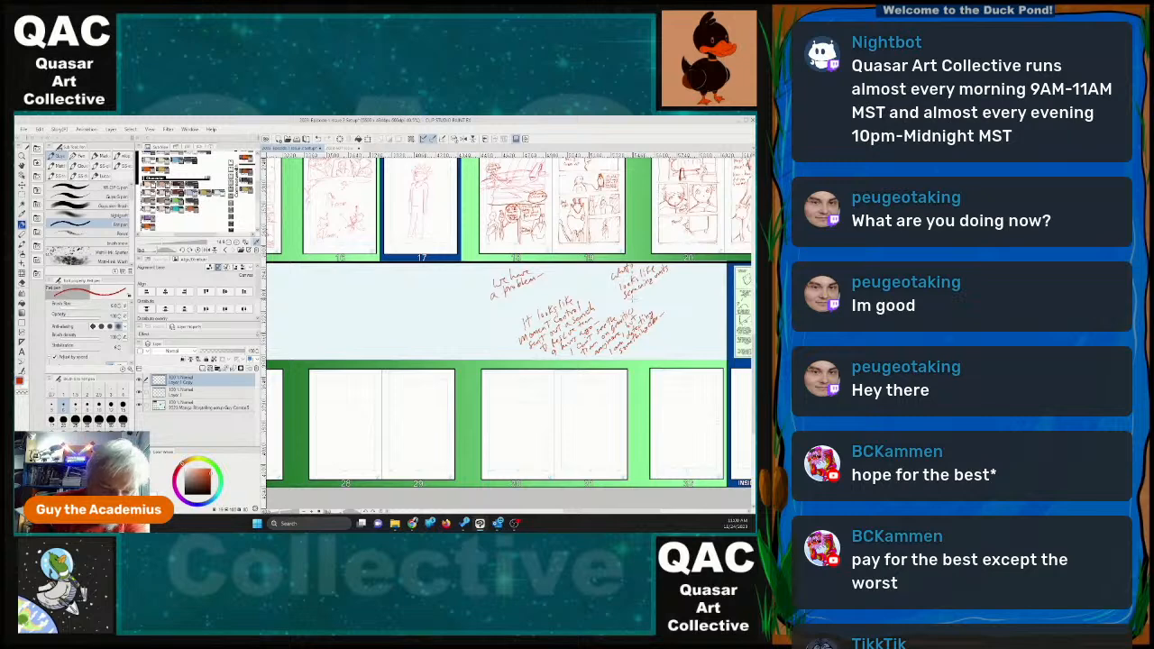
mouse_move(636, 300)
mouse_down()
mouse_move(648, 309)
mouse_move(690, 262)
mouse_up()
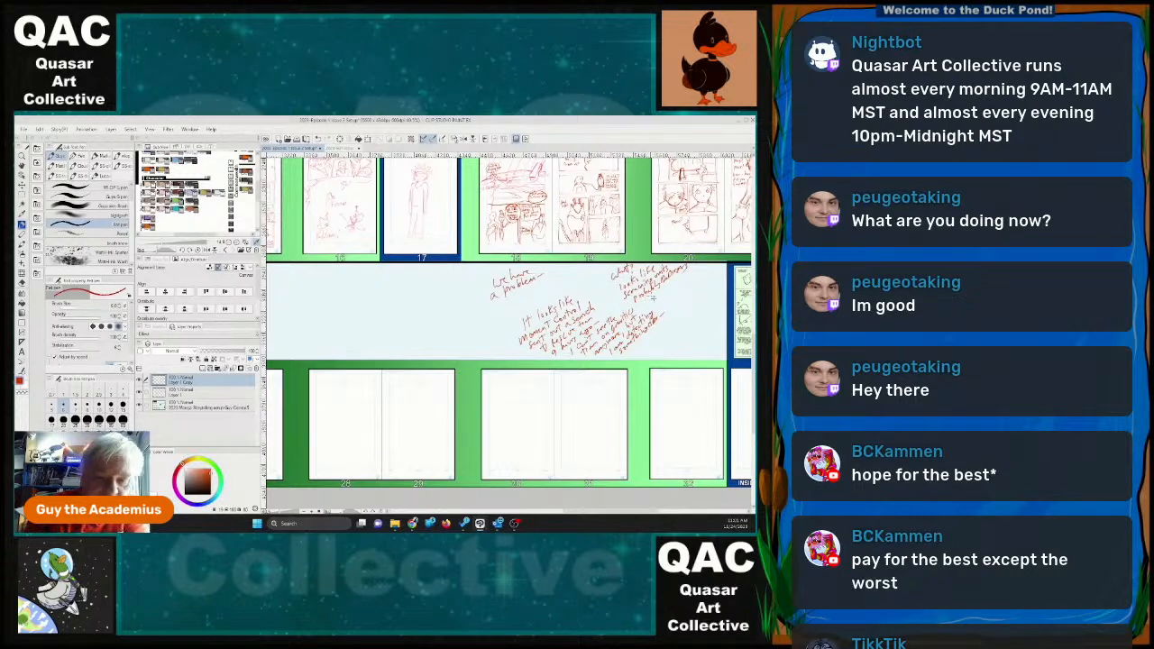
drag(646, 297, 656, 295)
drag(648, 300, 710, 260)
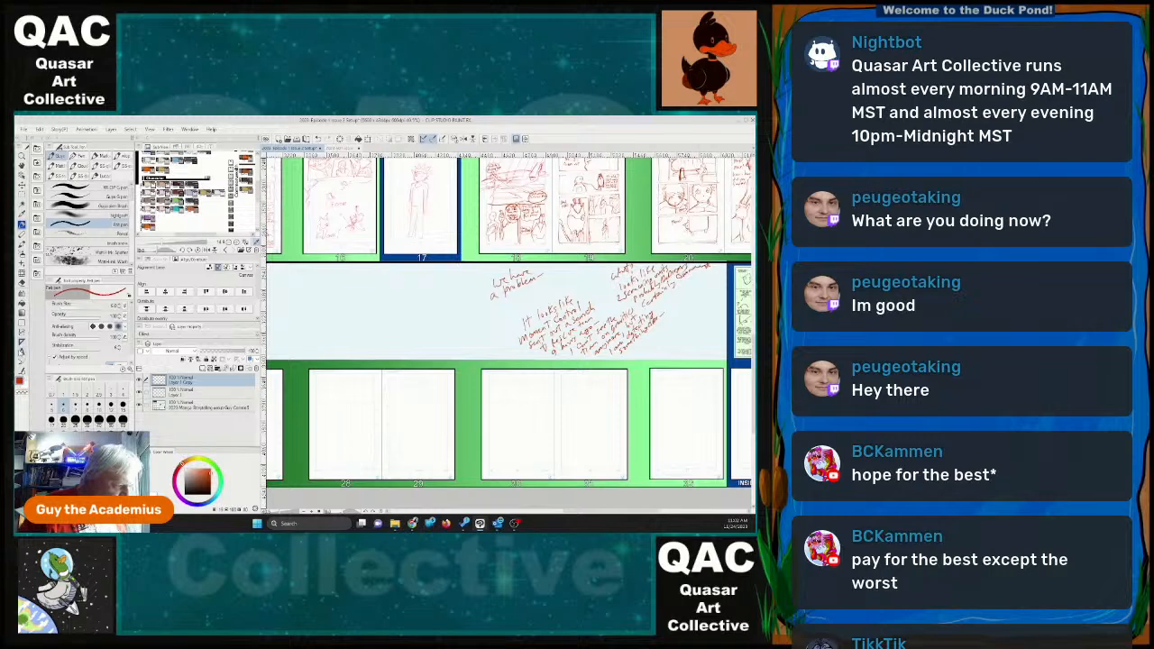
Add a text object on the page 30–31 spread reading "IT LOOKS LIKE MOMENT CONTROL SENT OUT A SEARCH AND RESCUE TEAM ABOUT NINE HOURS AGO".
click(21, 352)
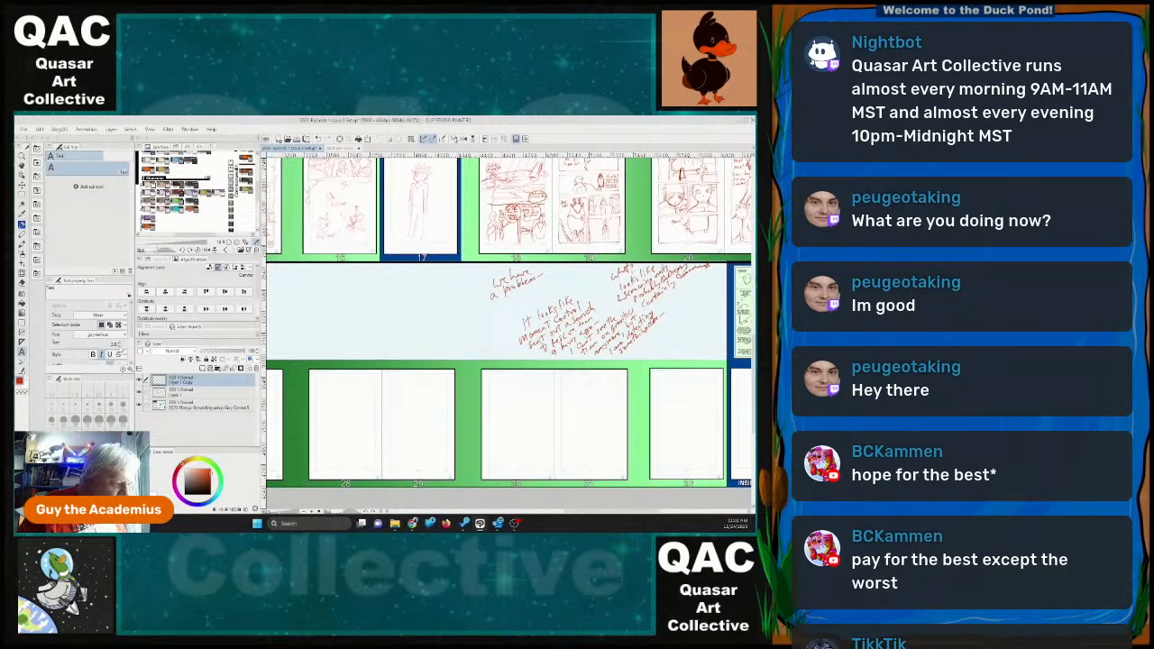
click(529, 390)
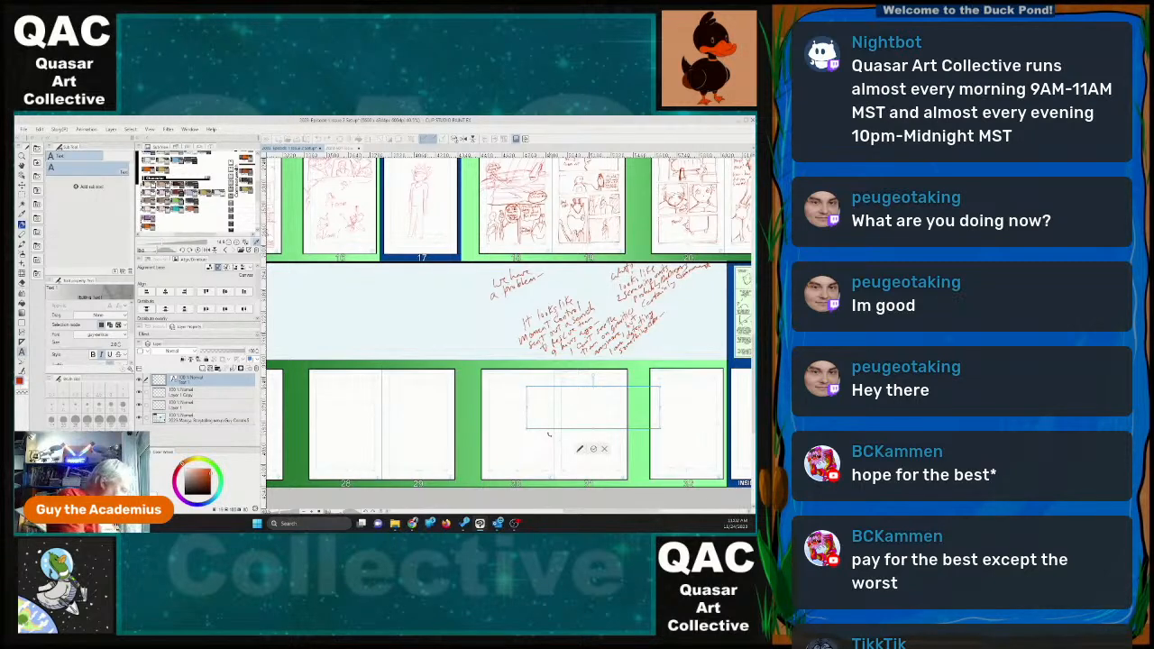
text(IT LOOKS LIKE MOMENT)
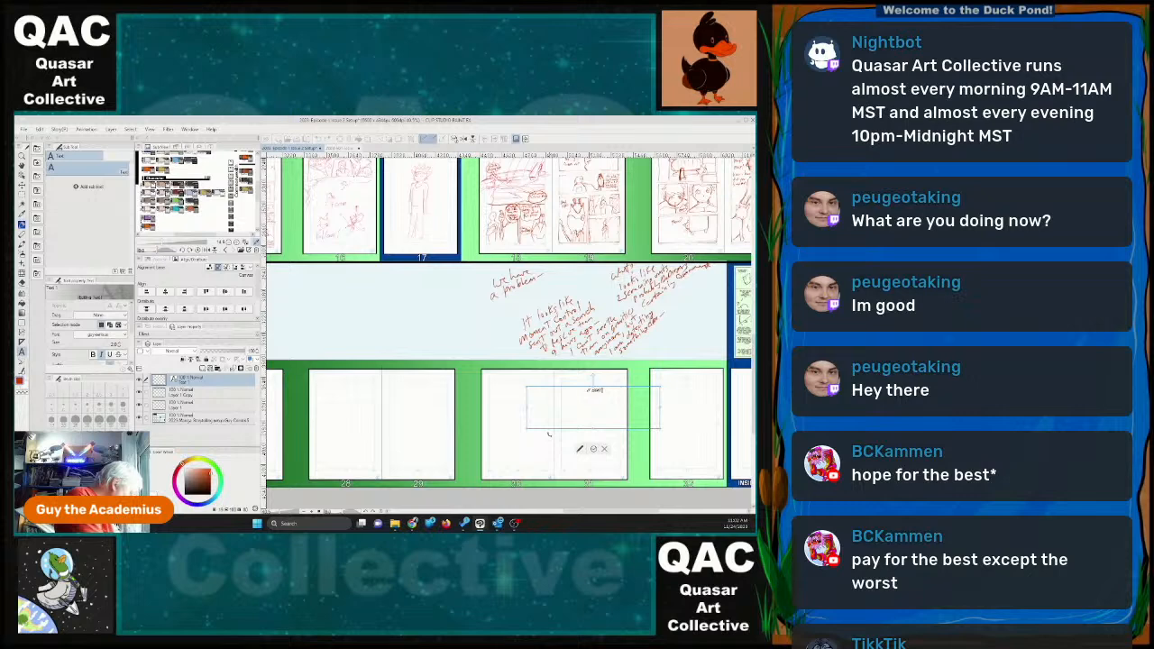
text( CONTROL)
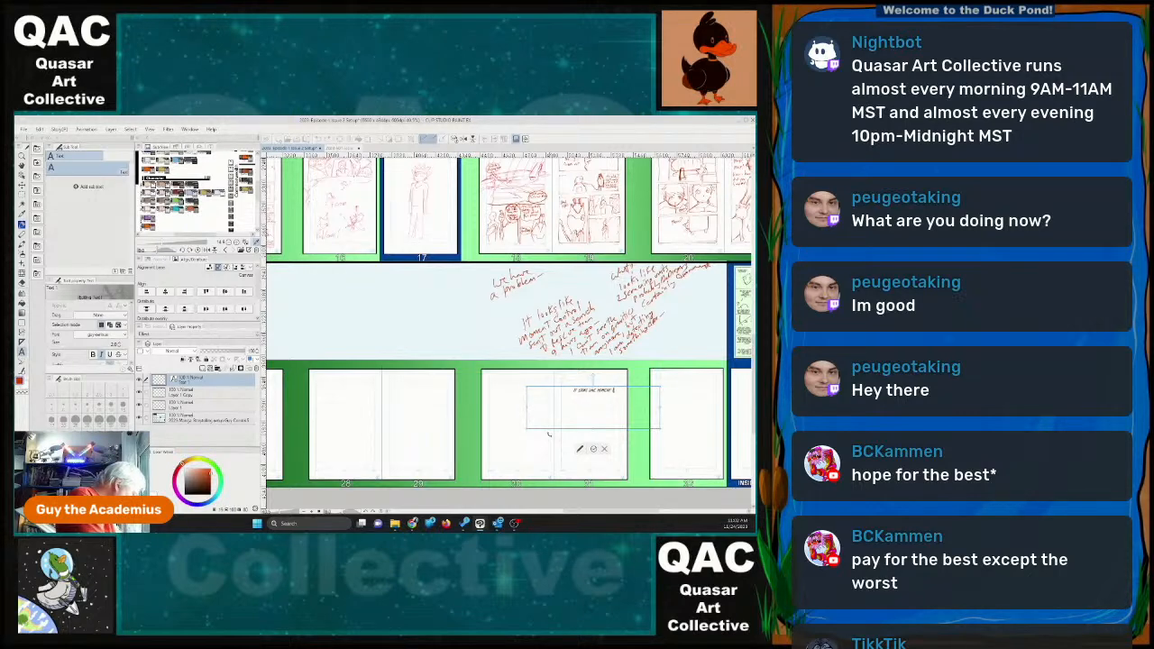
text( FONT AND)
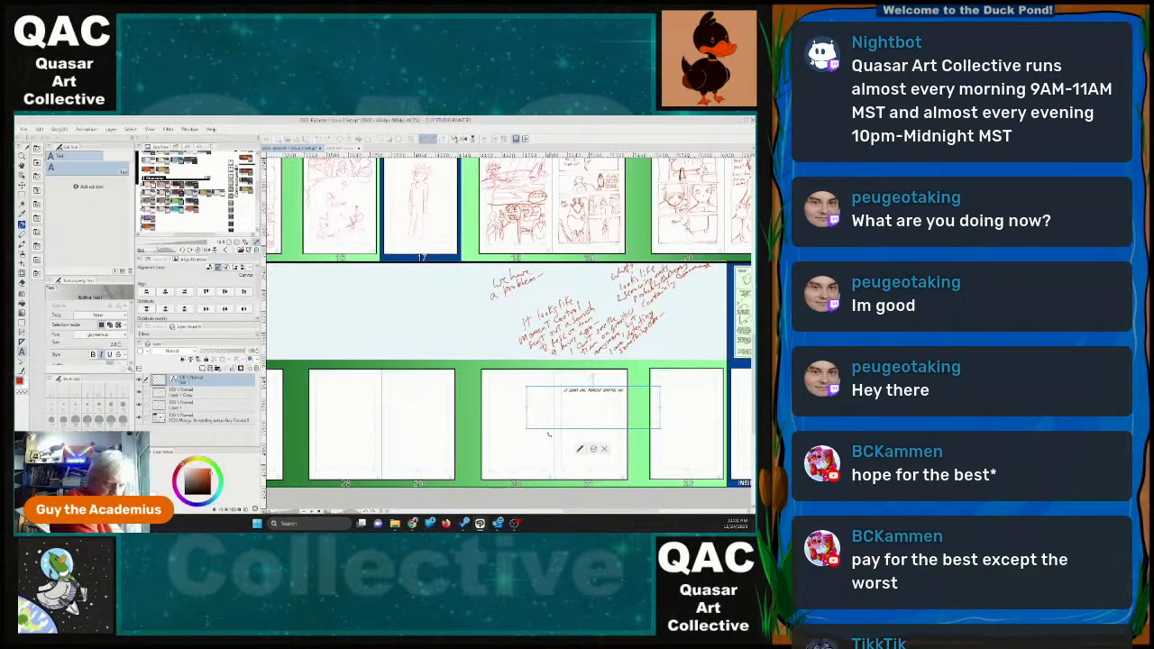
key(BackSpace)
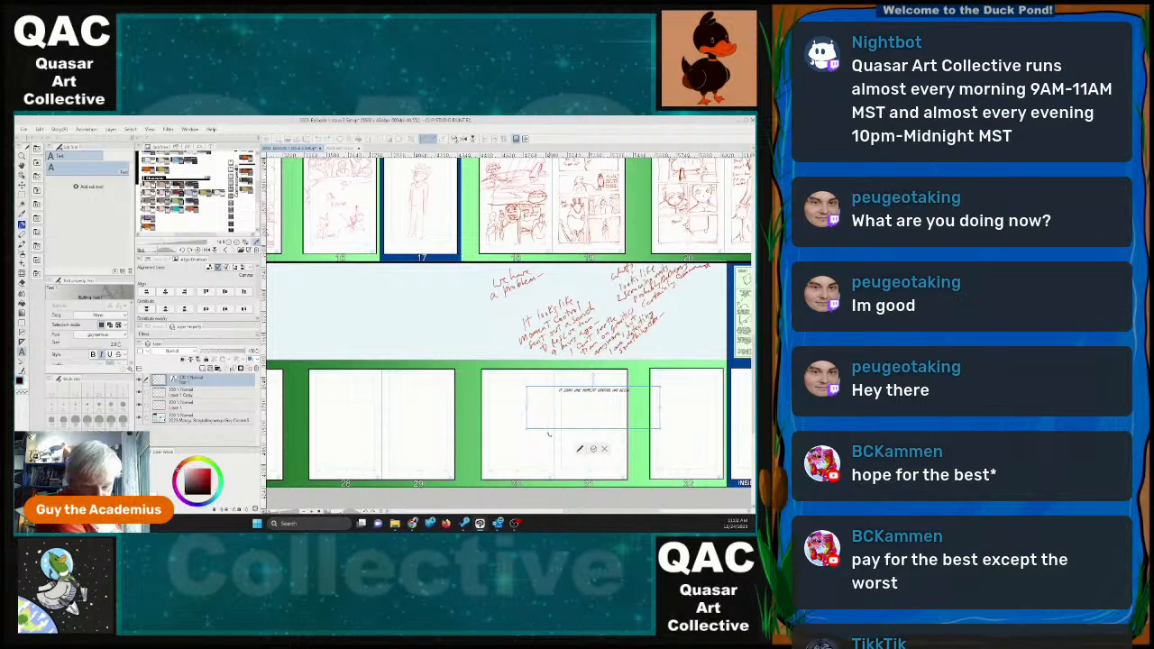
key(BackSpace)
key(BackSpace)
key(BackSpace)
key(BackSpace)
key(BackSpace)
key(BackSpace)
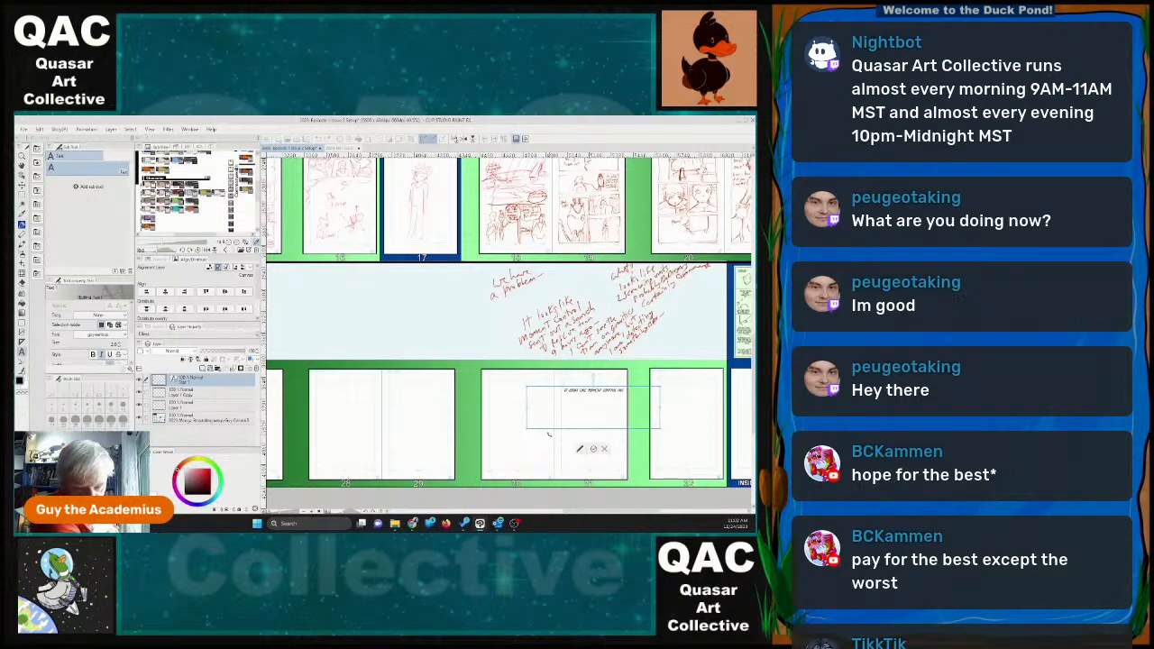
text(S)
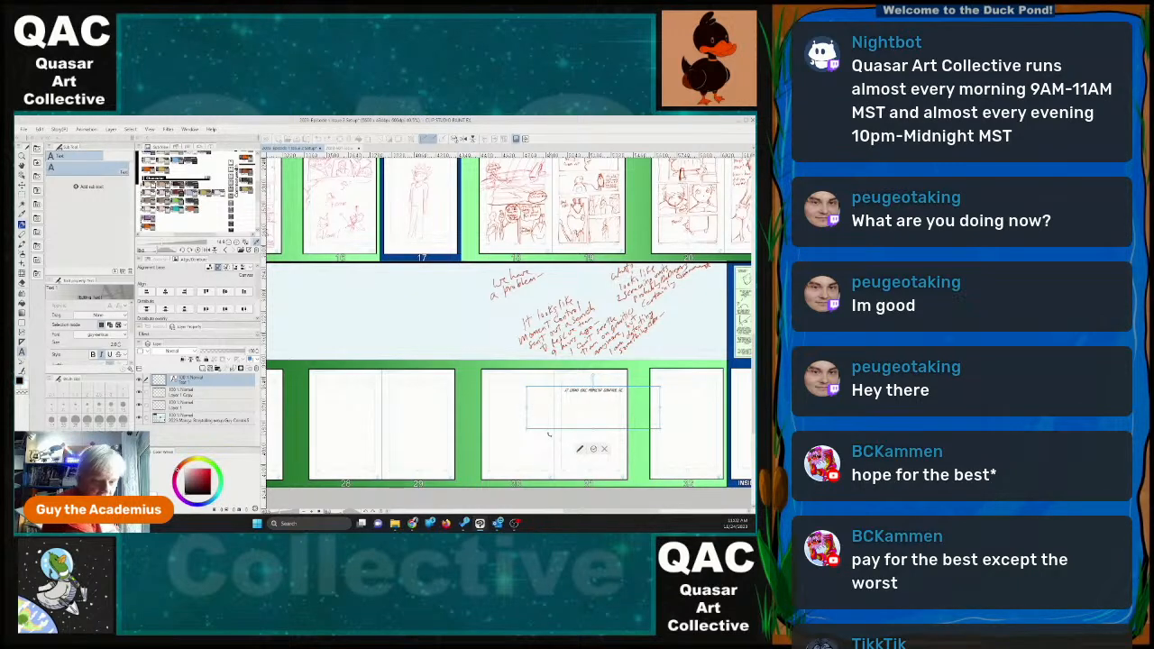
text(NT TO)
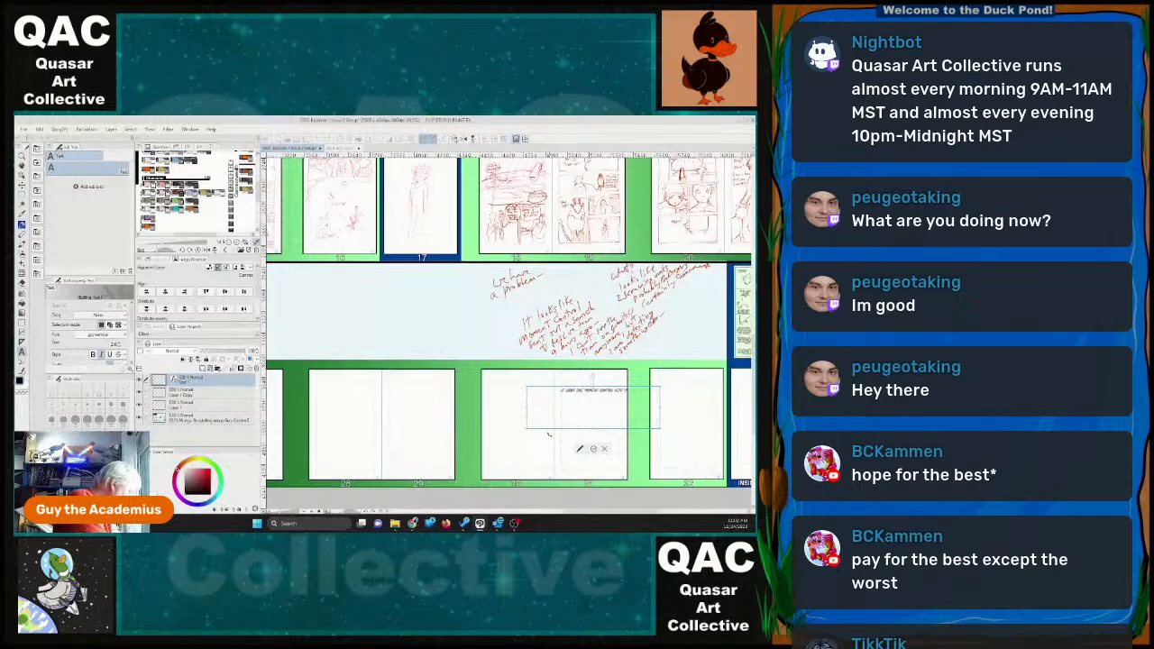
text(T A SEARCH PART)
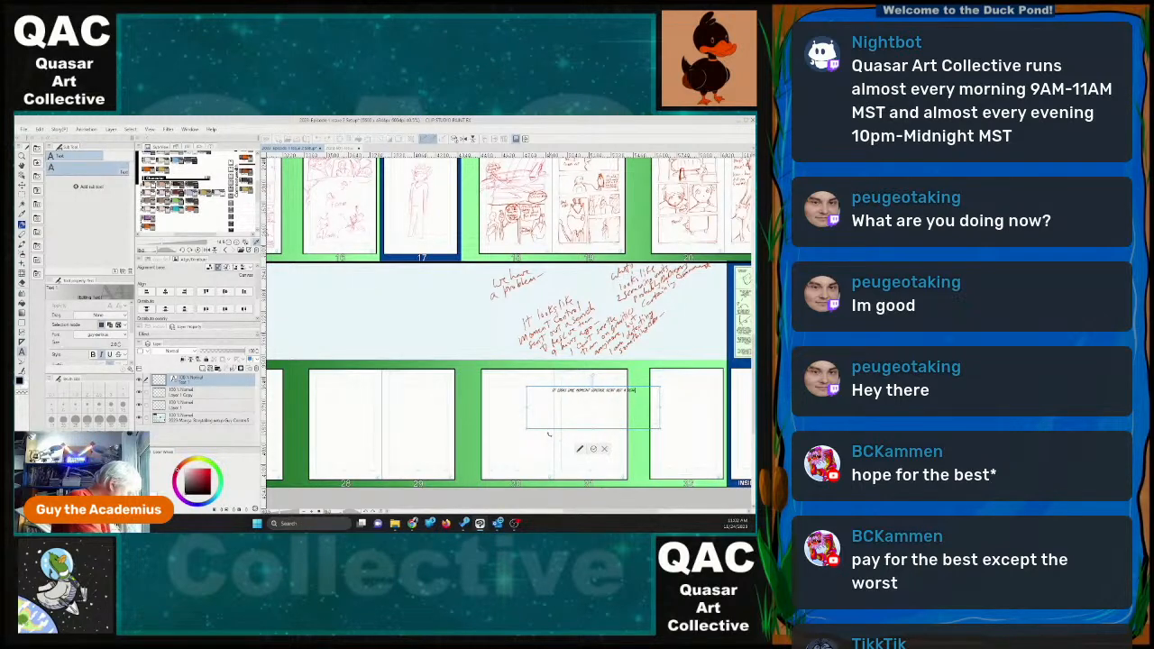
text(Y FOR THE)
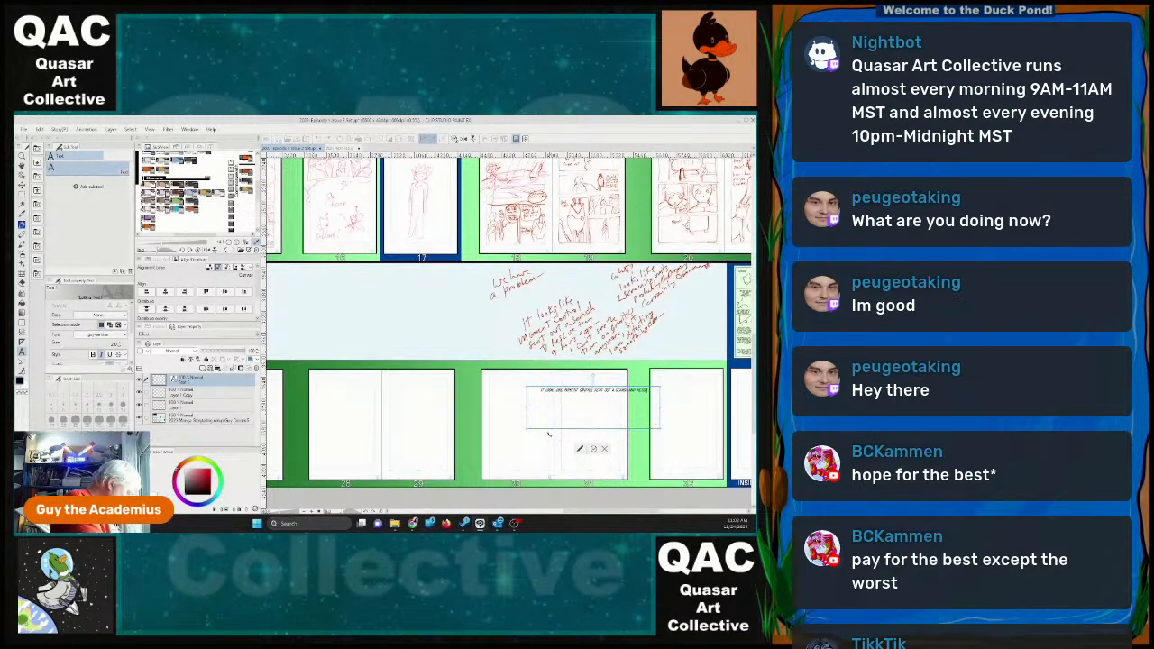
text(M)
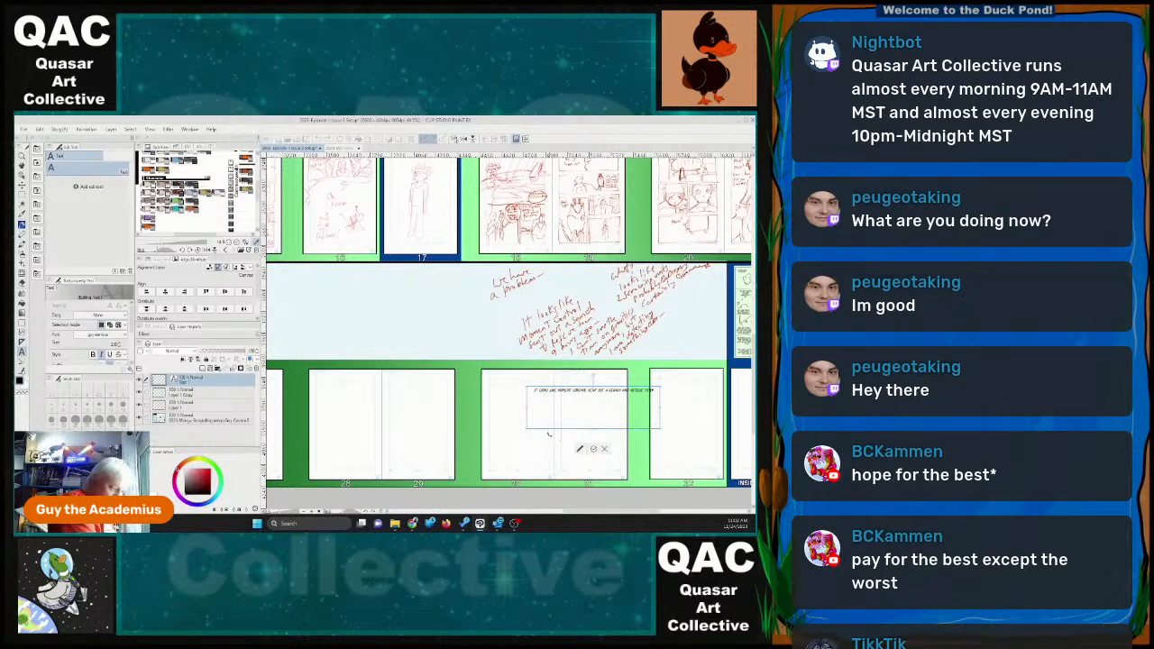
text( MADE)
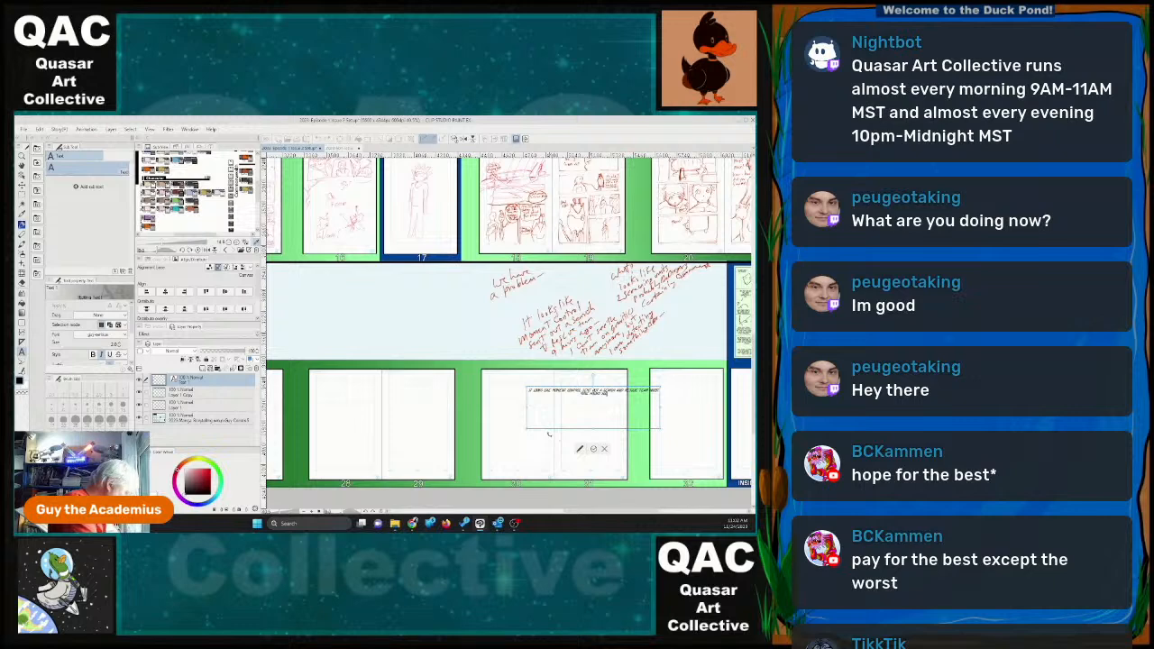
text(. THEY HAVE LOS)
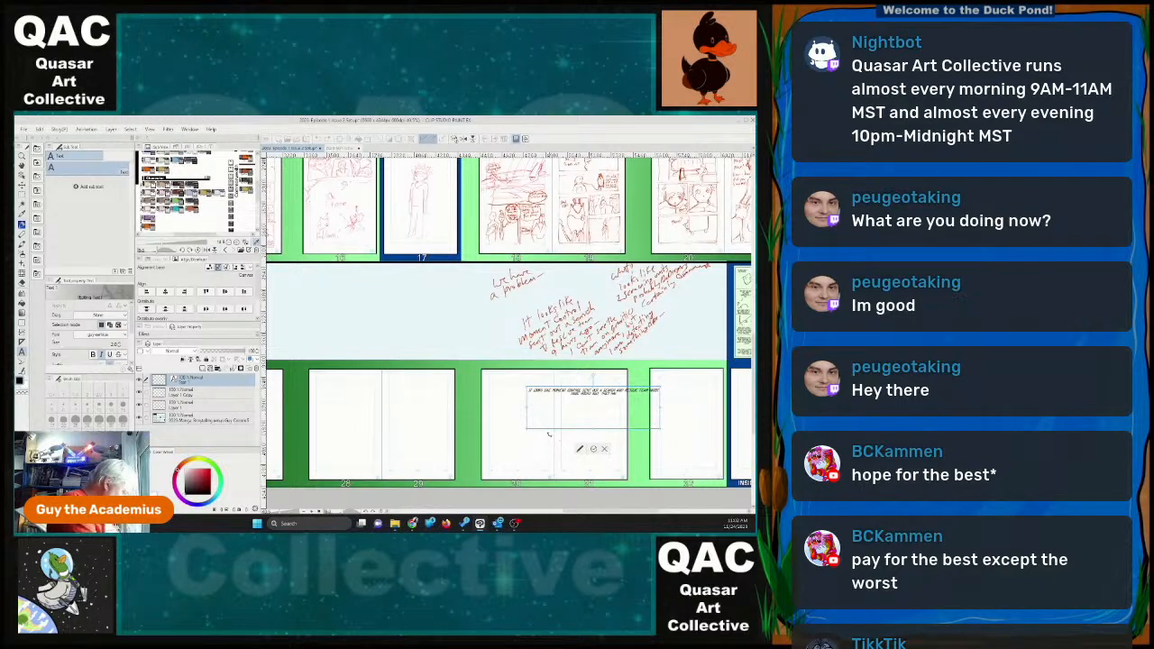
text(T CONTACT WITH THEM)
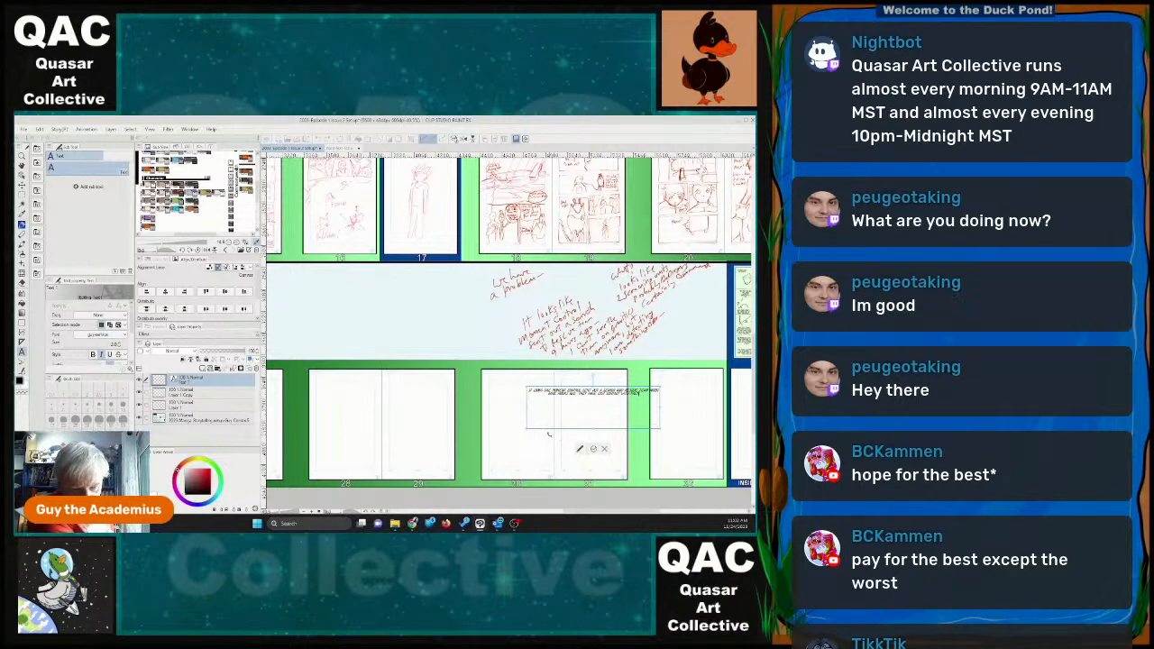
key(BackSpace)
key(BackSpace)
key(BackSpace)
key(BackSpace)
key(BackSpace)
key(BackSpace)
key(BackSpace)
key(BackSpace)
key(BackSpace)
key(BackSpace)
key(BackSpace)
key(BackSpace)
key(BackSpace)
key(BackSpace)
key(BackSpace)
key(BackSpace)
key(BackSpace)
key(BackSpace)
key(BackSpace)
key(BackSpace)
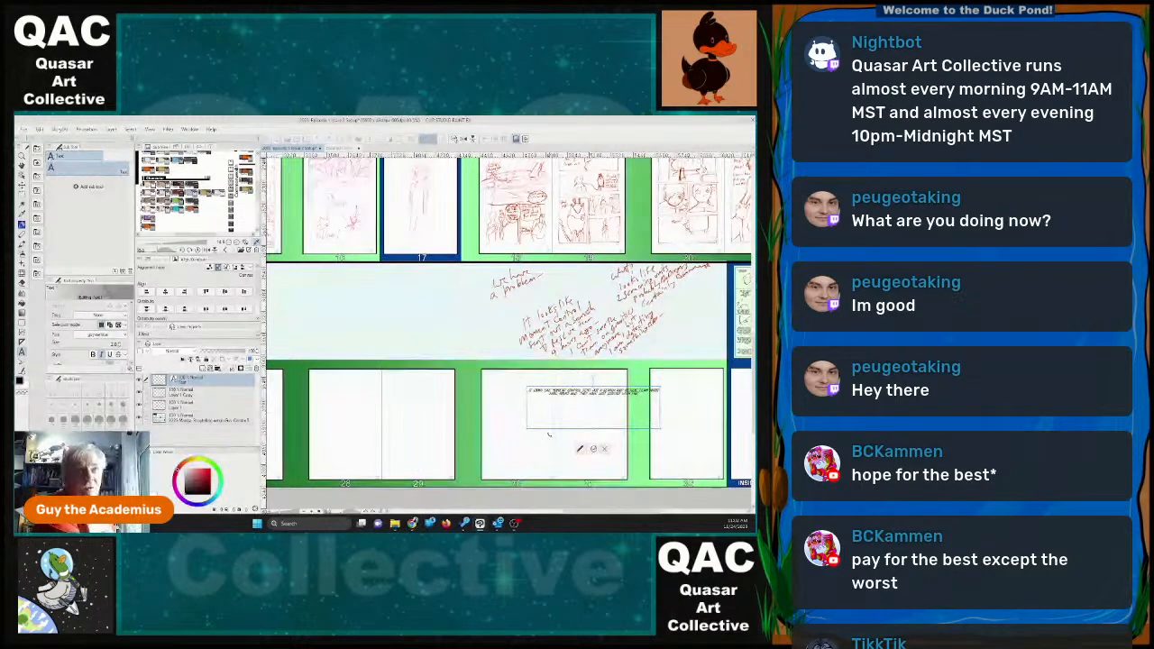
key(BackSpace)
key(BackSpace)
key(BackSpace)
key(BackSpace)
key(BackSpace)
key(BackSpace)
key(BackSpace)
key(BackSpace)
key(BackSpace)
key(BackSpace)
key(BackSpace)
key(BackSpace)
key(BackSpace)
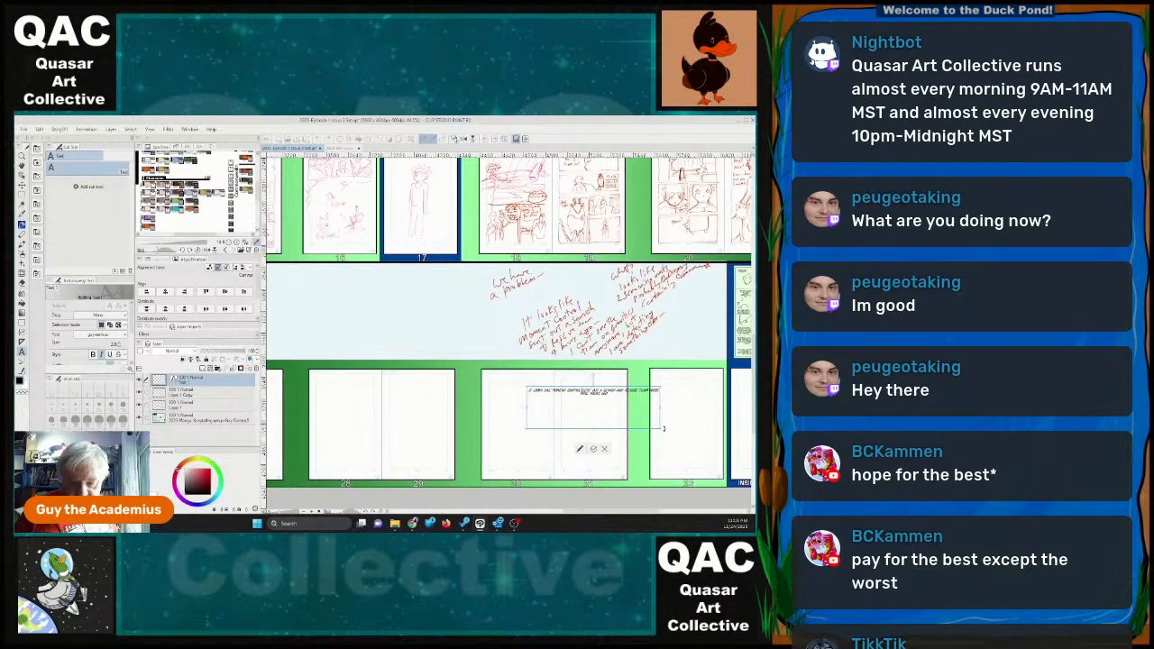
Reduce the font size of the search-and-rescue dialogue and narrow its text frame so it wraps into a compact block on page 30.
drag(631, 426, 562, 414)
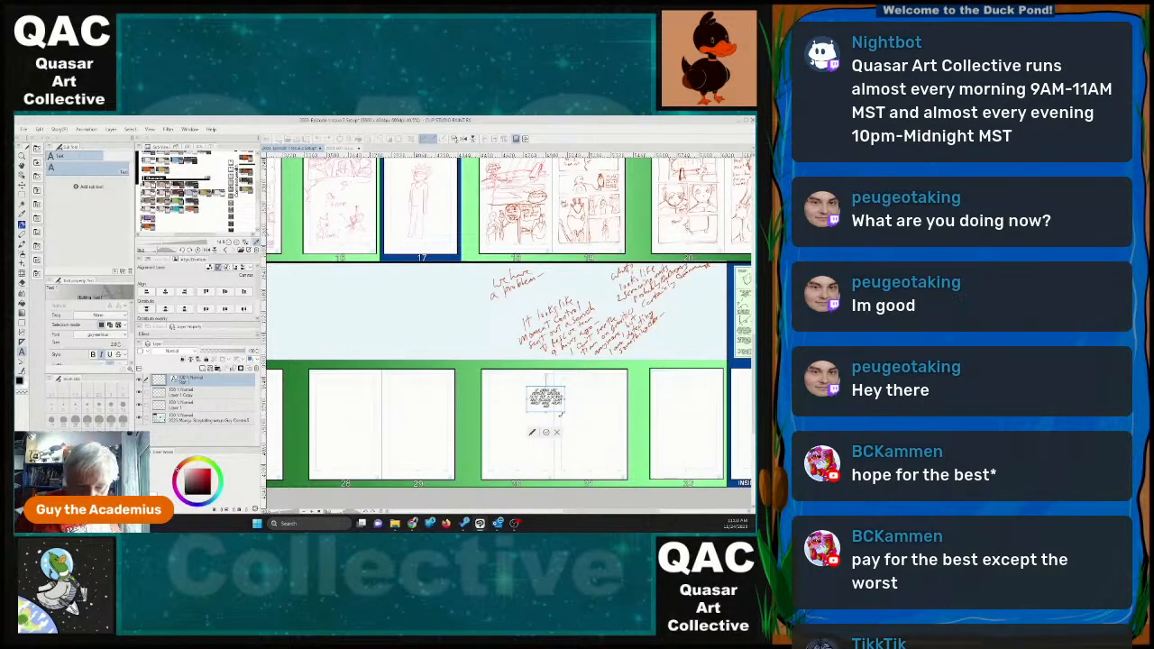
key(ctrl+a)
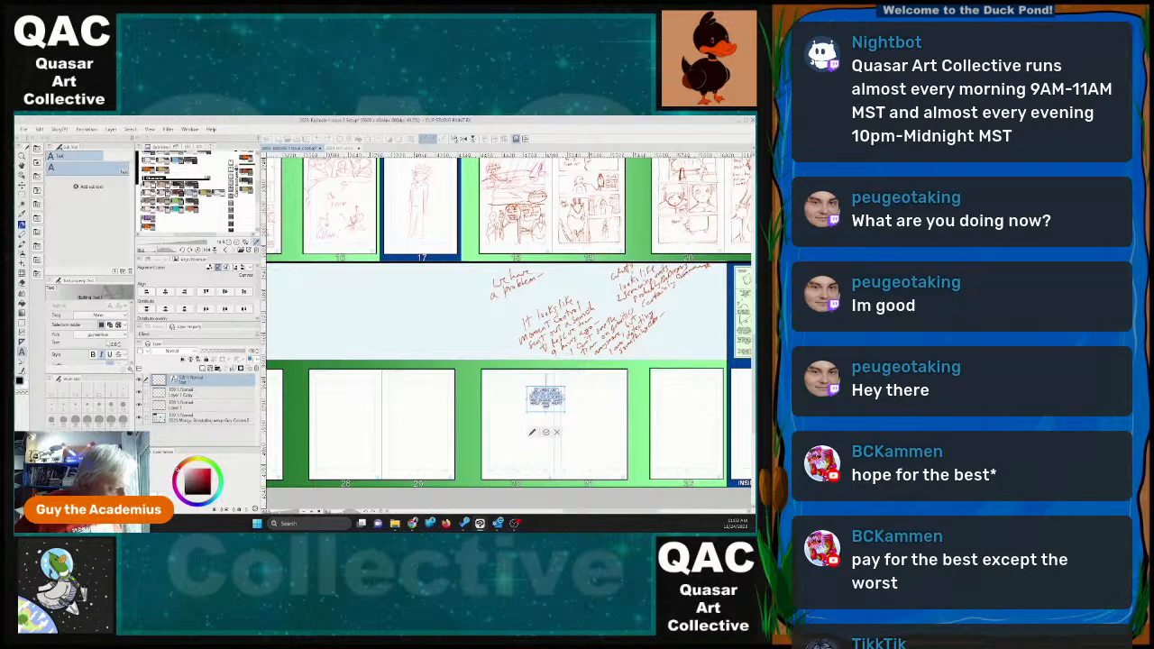
click(119, 347)
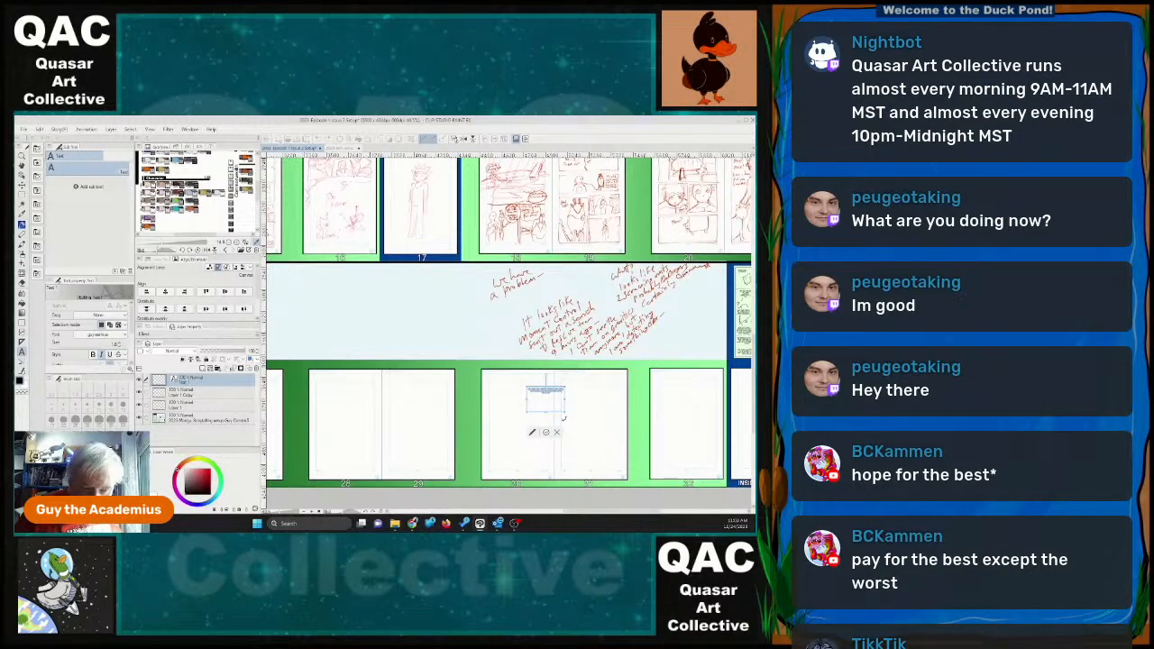
scroll(564, 417, up, 5)
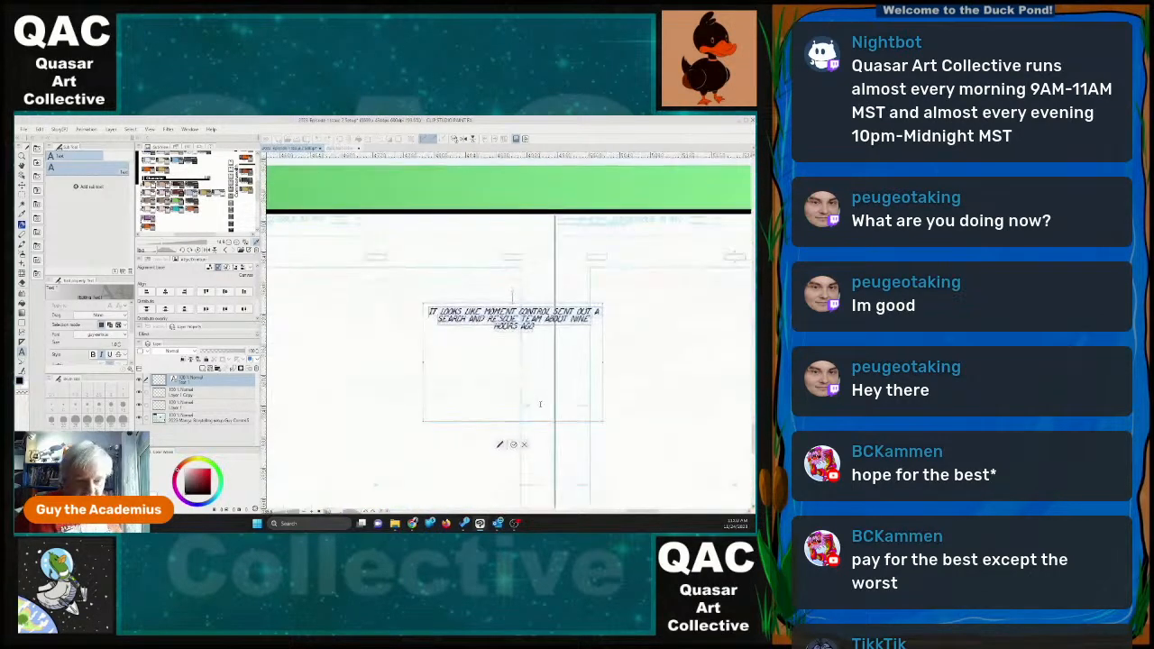
drag(603, 421, 517, 377)
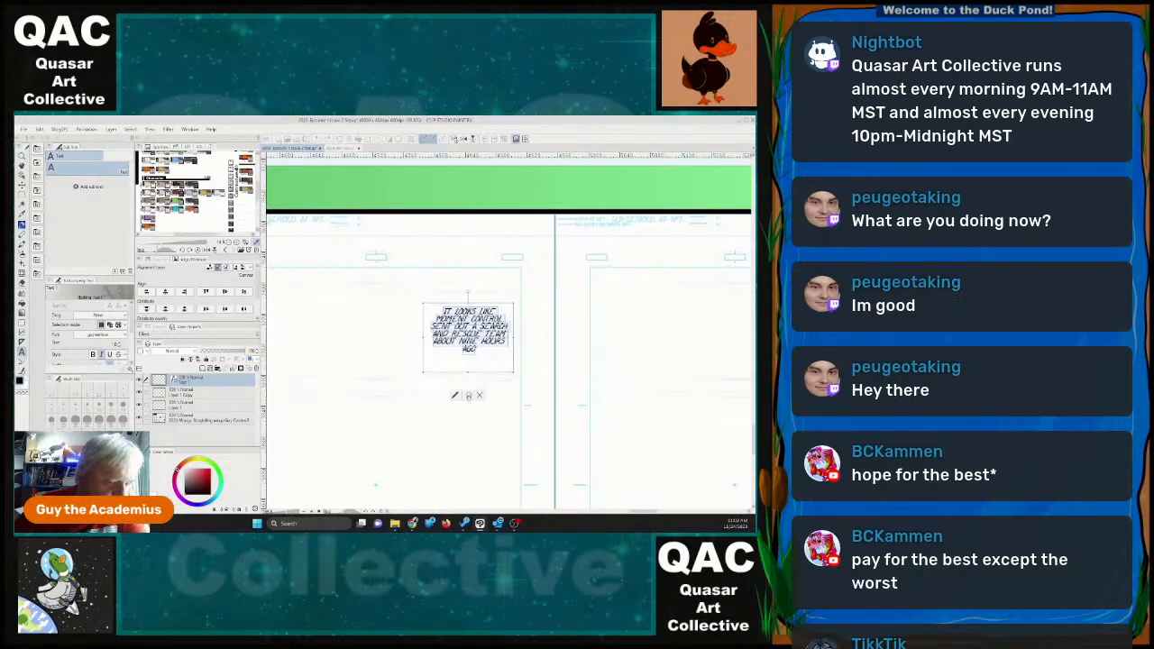
click(469, 397)
scroll(433, 394, down, 3)
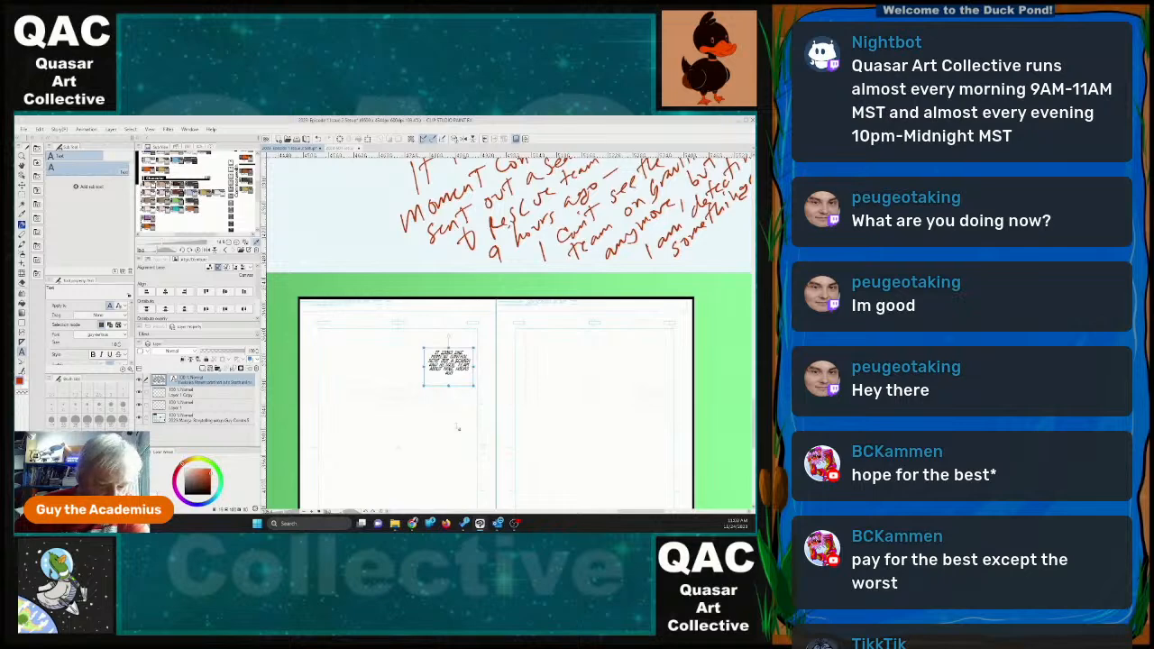
Add a second text object on page 31 reading "THEY LOST CONTACT WITH THEM AN HOUR AND A HALF AGO.".
click(583, 413)
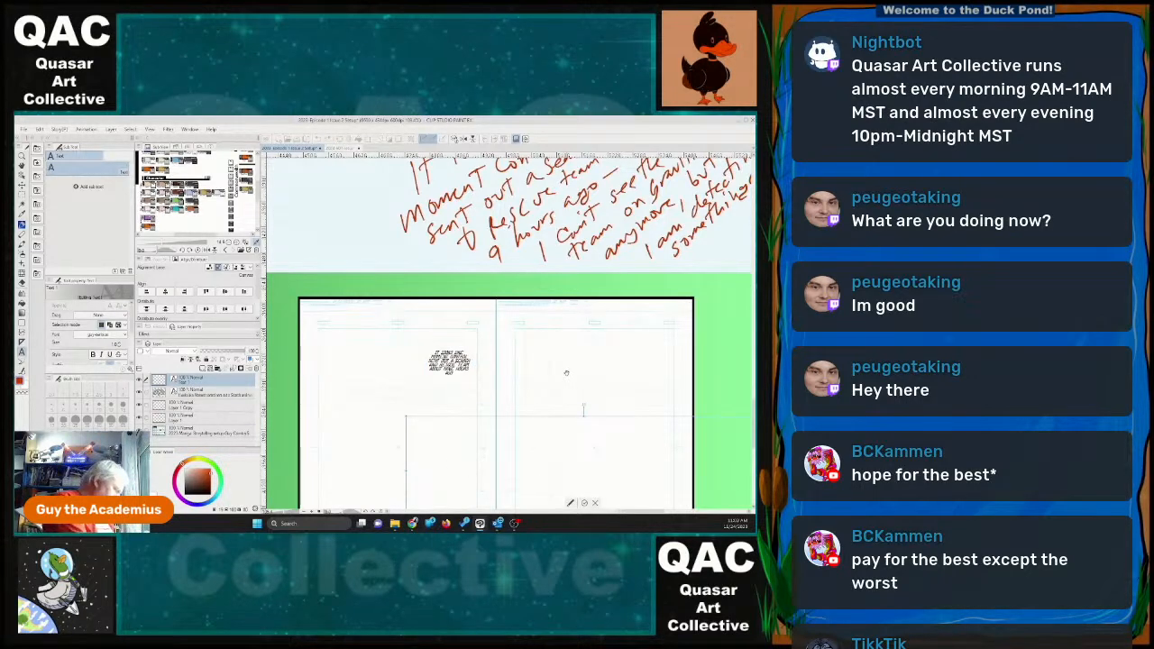
text(THEY L)
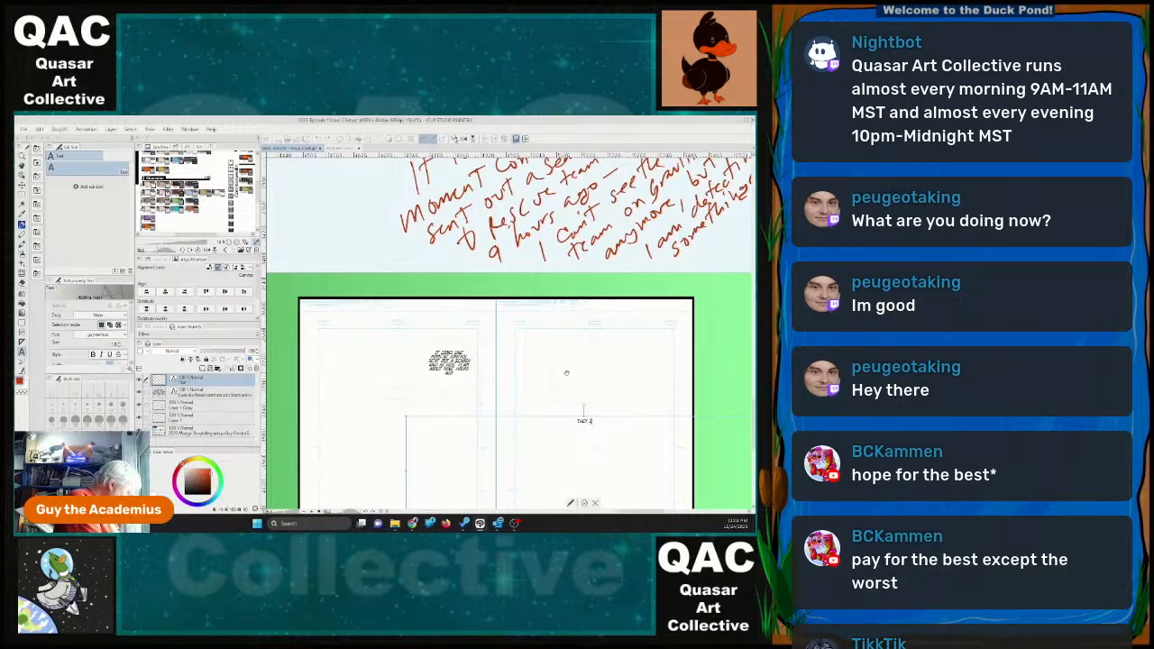
text(OST CONTACT WITH THEM)
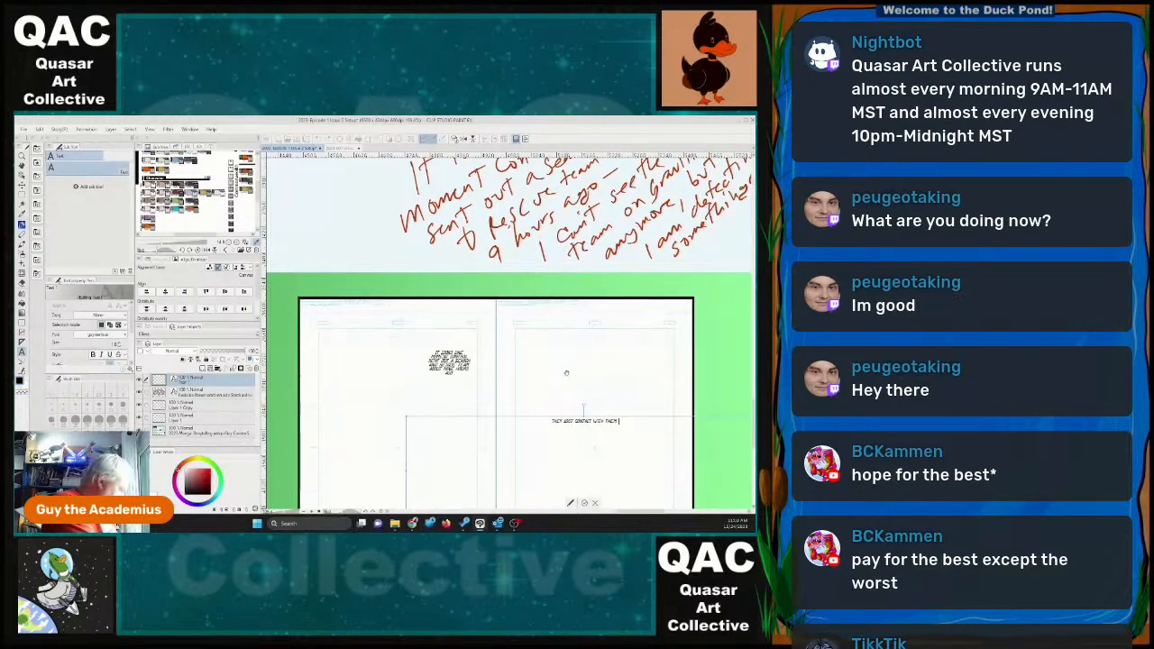
text( A)
key(BackSpace)
key(BackSpace)
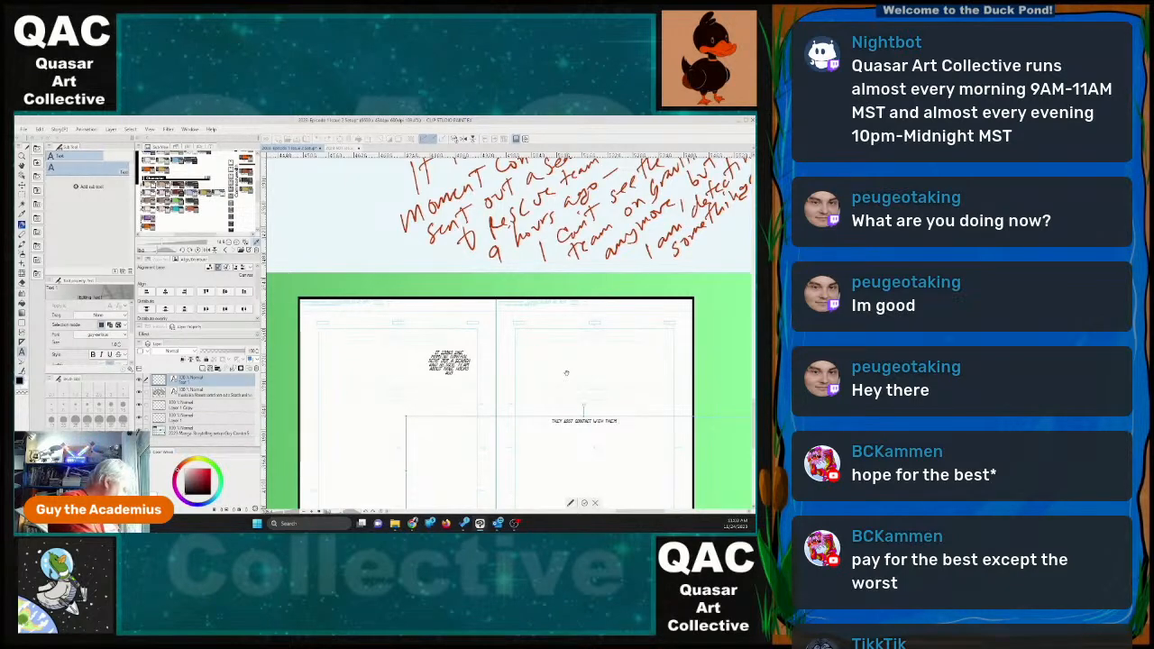
text(AN HOUR)
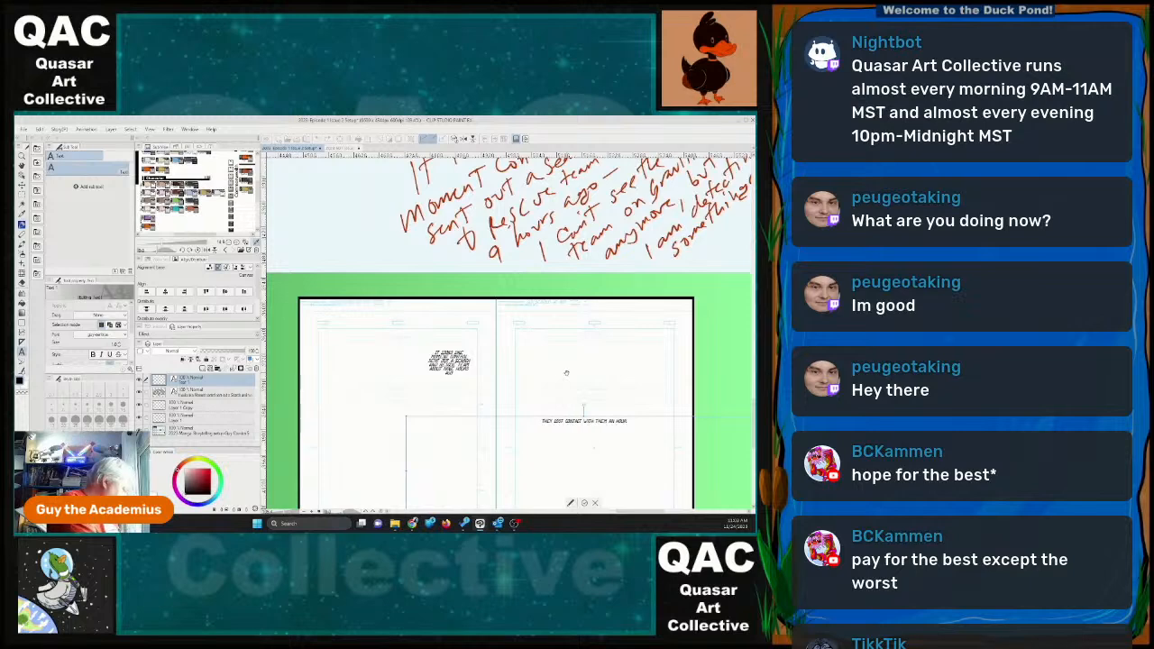
text( AND A HALF A)
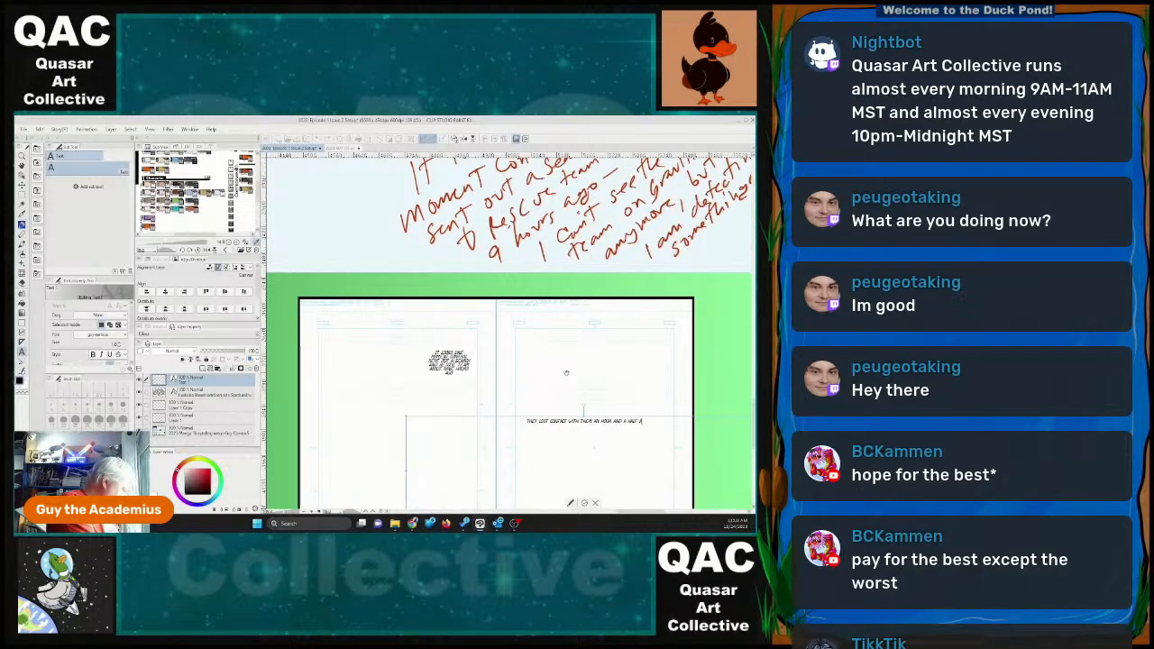
text(GO.)
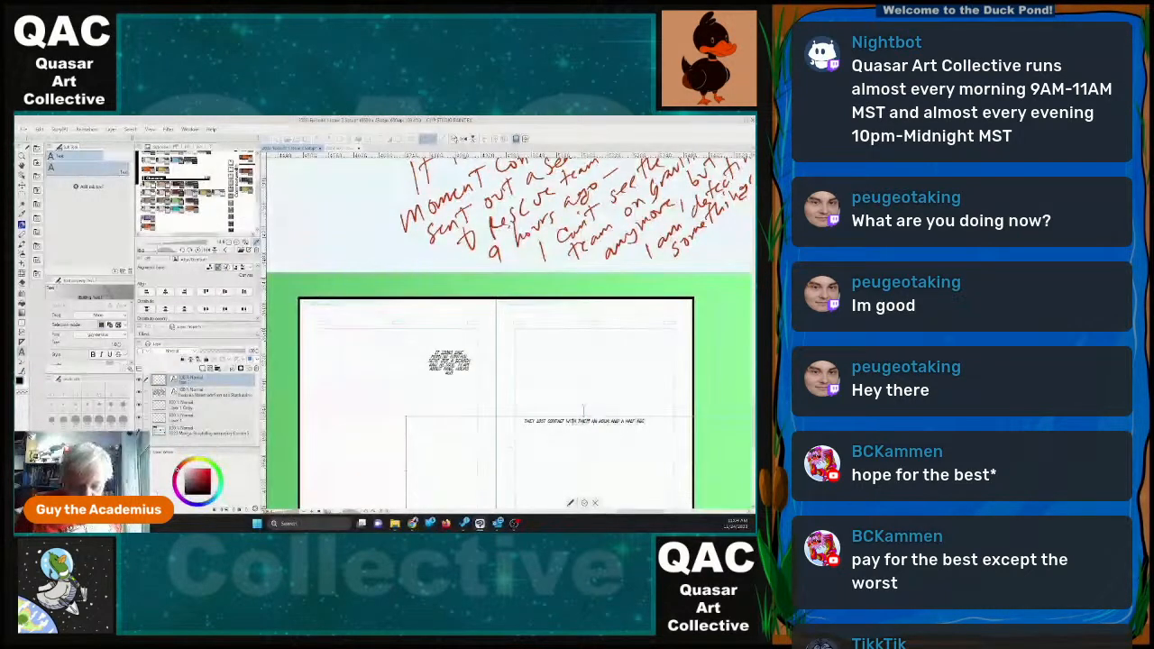
Rewrite the second dialogue text on page 31 as "THEY HAVE BEEN TRYING TO RAISE THEM FOR THE LAST HOUR".
click(538, 421)
key(shift+End)
text(HAVE BEEN T)
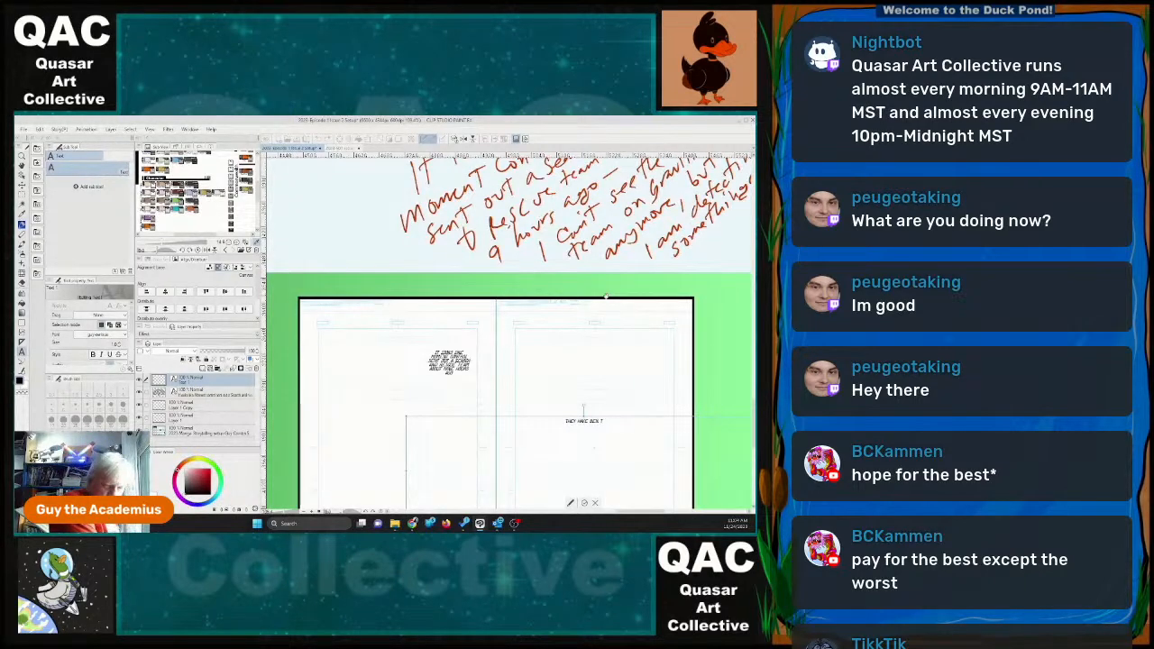
text(RYING TO HAIL)
key(BackSpace)
key(BackSpace)
key(BackSpace)
key(BackSpace)
text(RAISE)
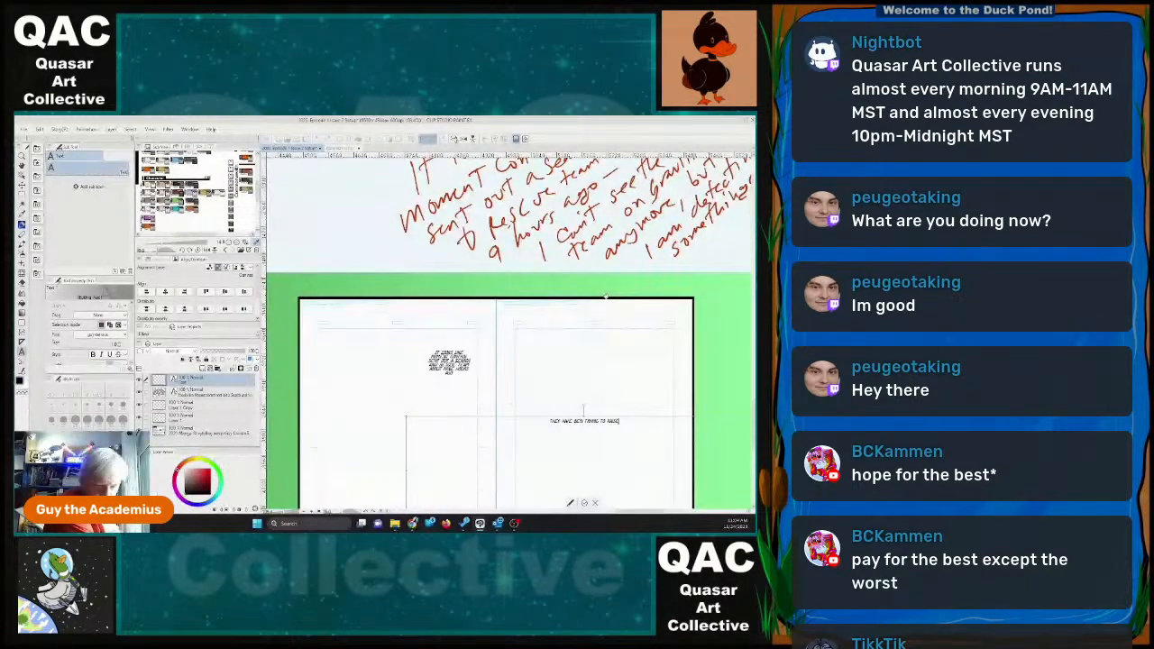
text( THEM FOR THE LAST HOUR.)
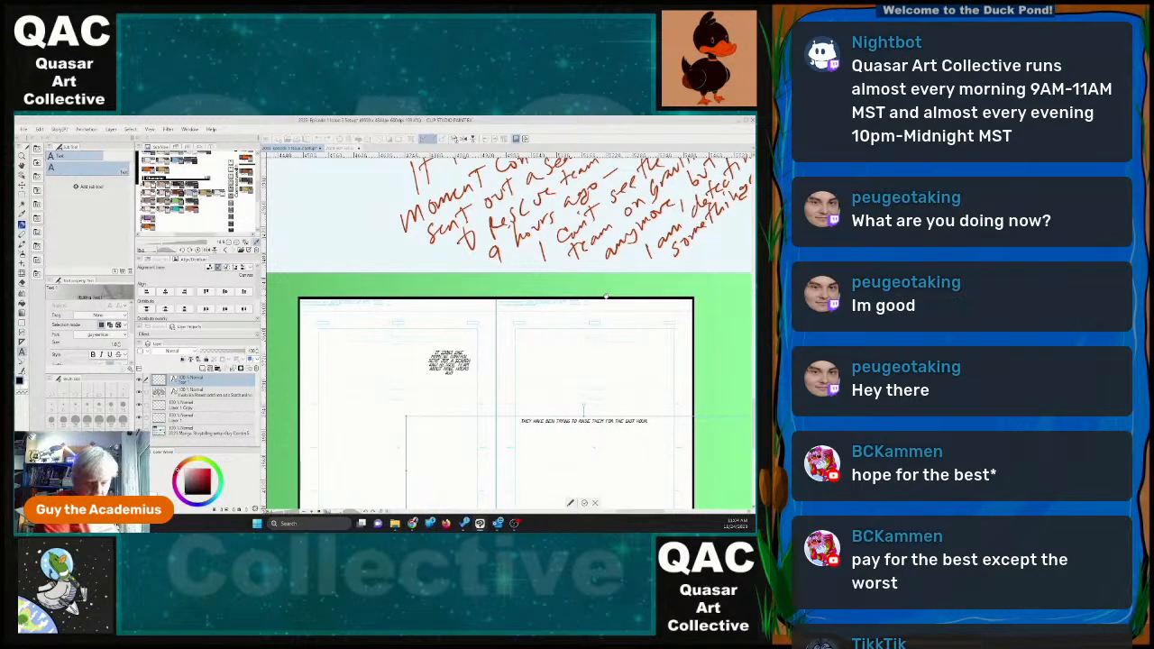
Shrink the last-hour dialogue's frame to a compact block and place it directly beneath the search-and-rescue dialogue on page 30.
scroll(665, 354, down, 1)
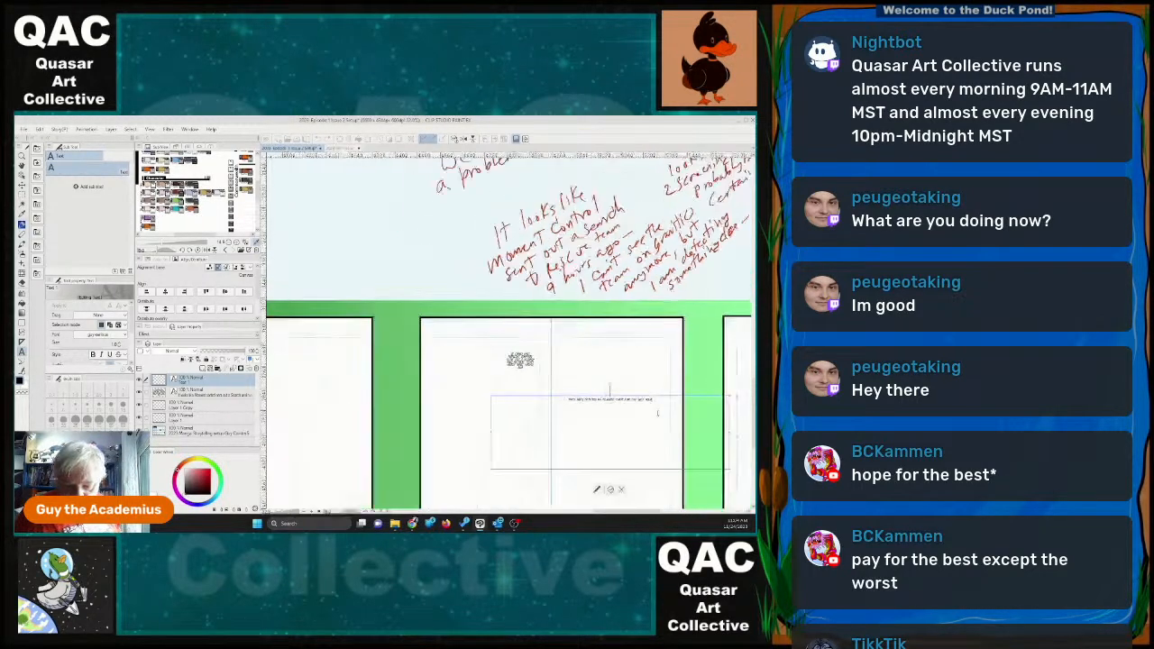
drag(729, 469, 526, 368)
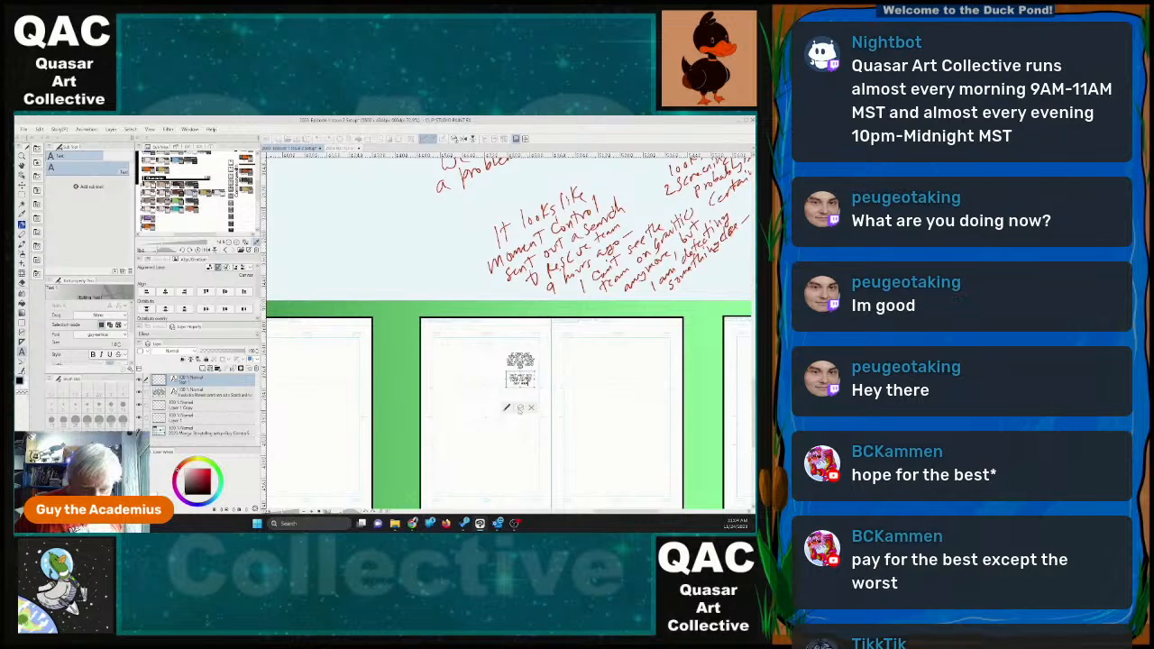
click(522, 409)
Add a third text object across the spread reading "I WENT AHEAD AND RAN A GRAVITICS SWEEP AND I CANT SEE THEM".
click(452, 434)
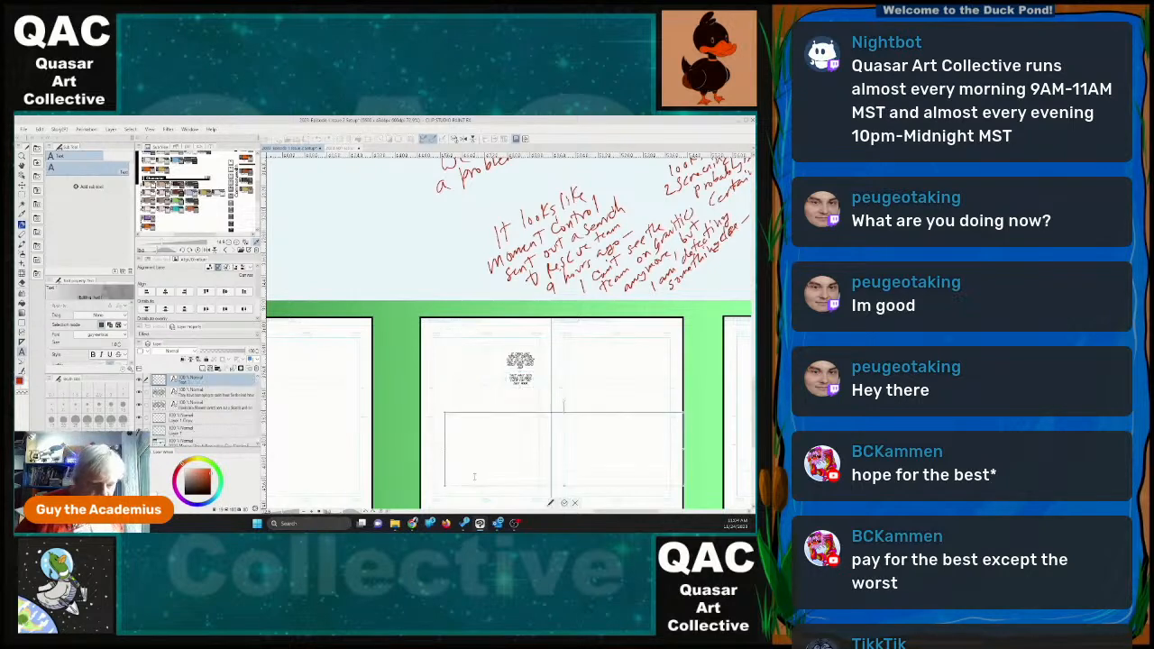
text(I can't)
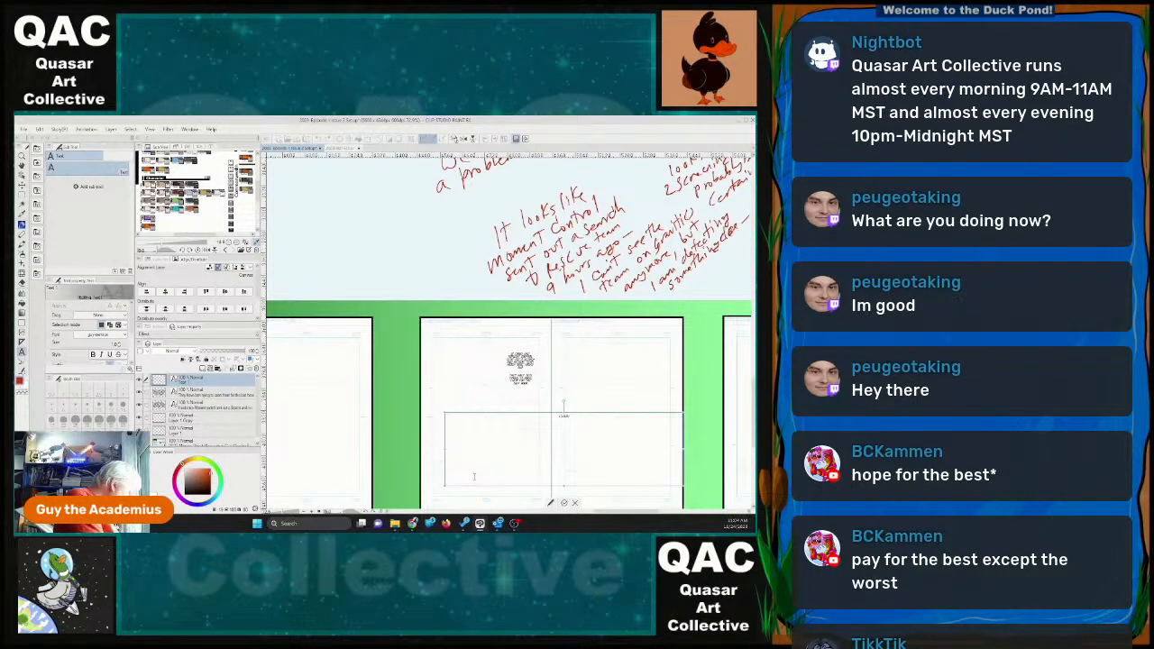
text( see t)
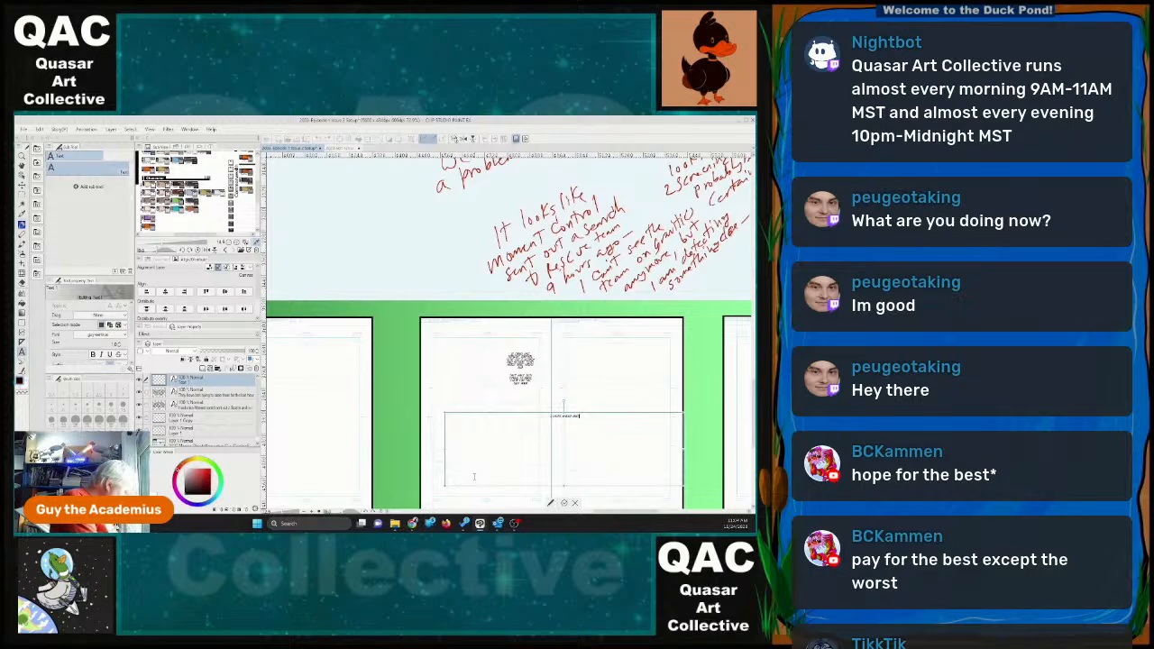
text(he tea)
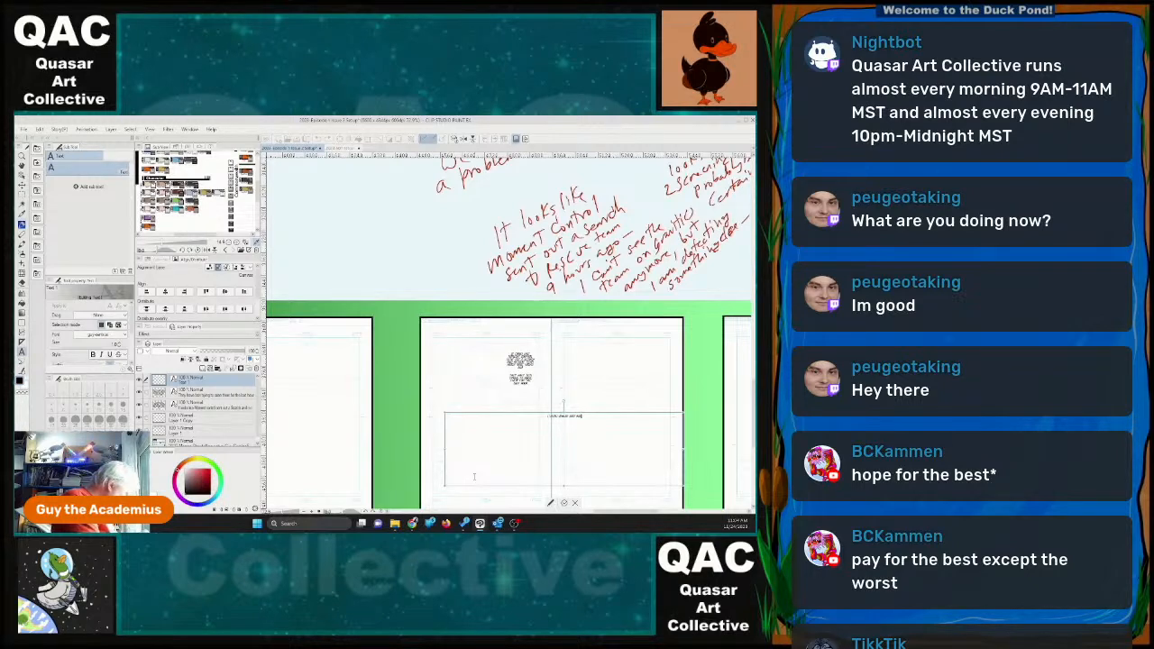
text(m on gravit)
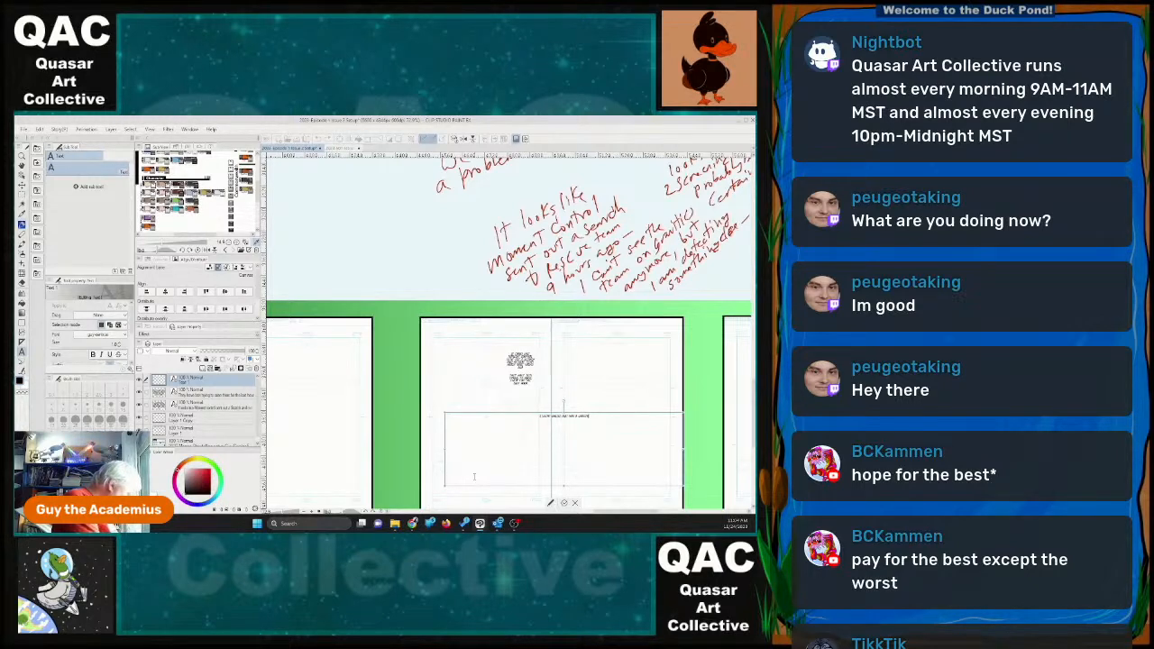
text(ic anym)
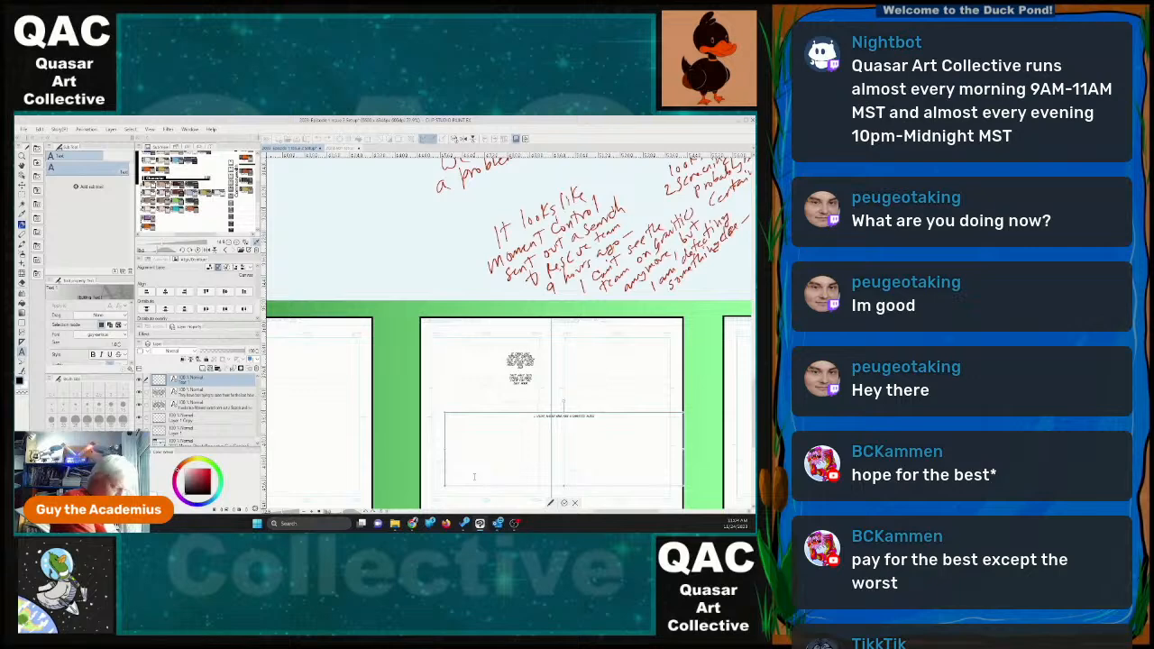
text(ore)
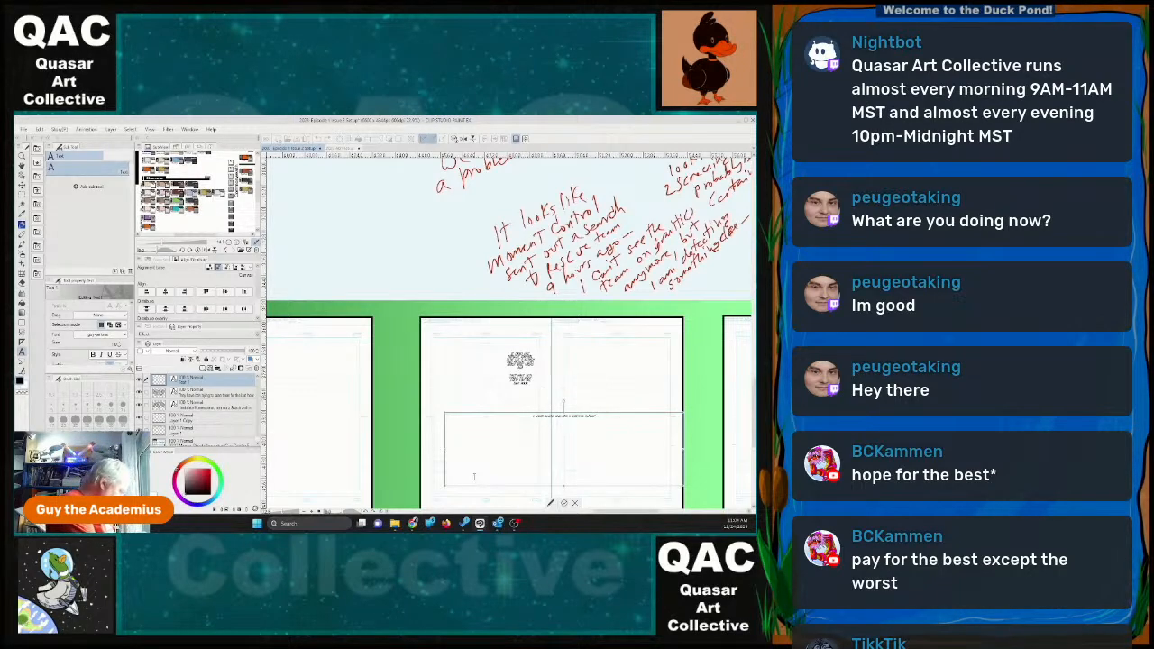
text(, but I am de)
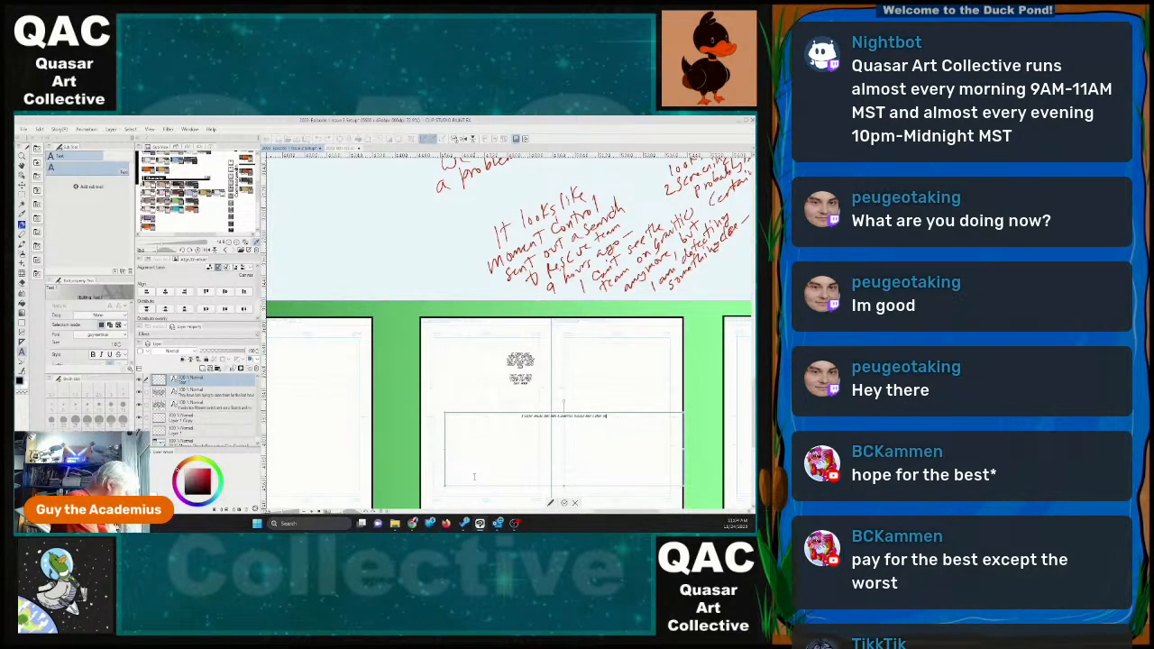
text(tecting)
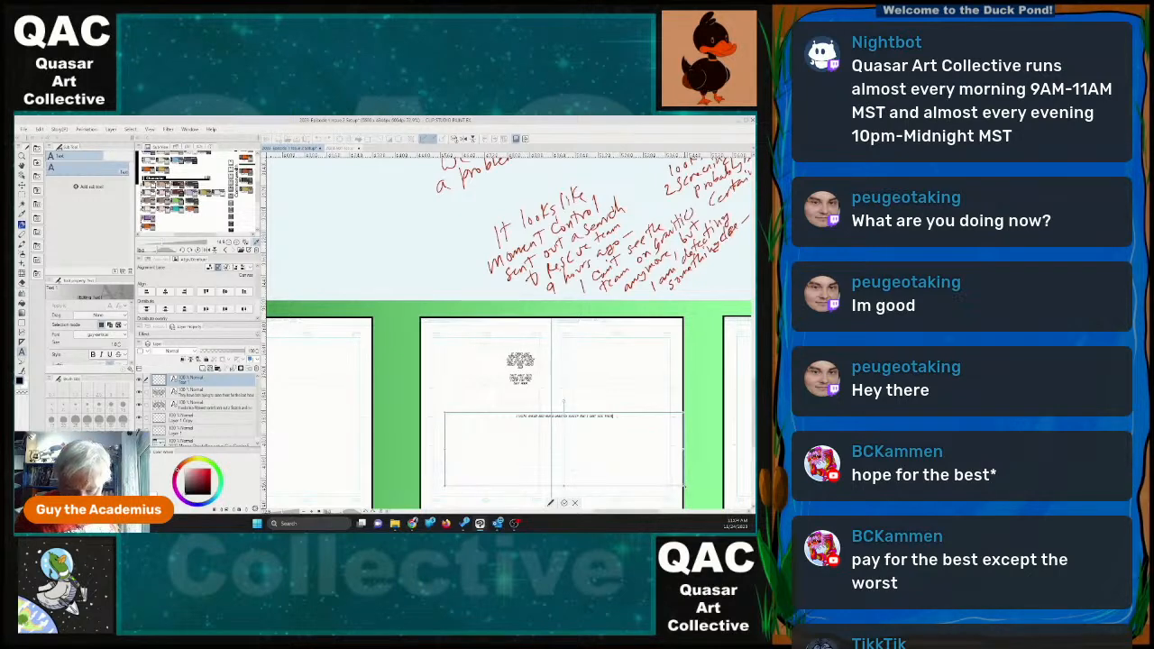
Shrink the gravitics-sweep dialogue's frame into a wrapped block and position it near page 30's outer margin, slightly below the other dialogue.
drag(683, 487, 458, 399)
drag(454, 387, 458, 389)
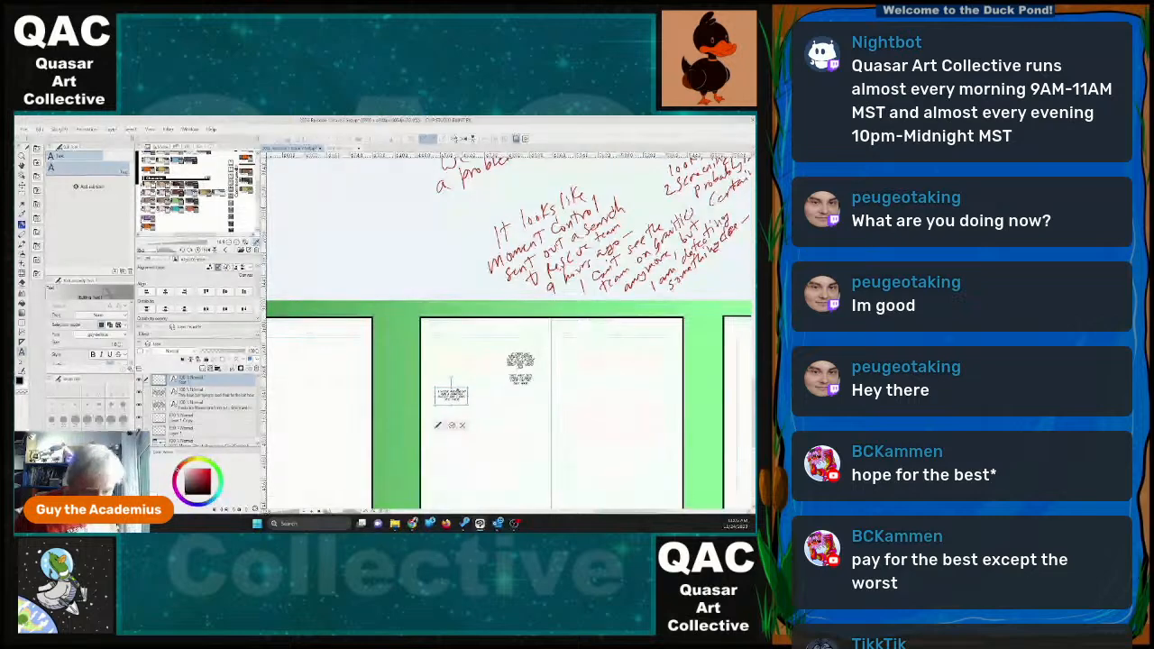
click(452, 426)
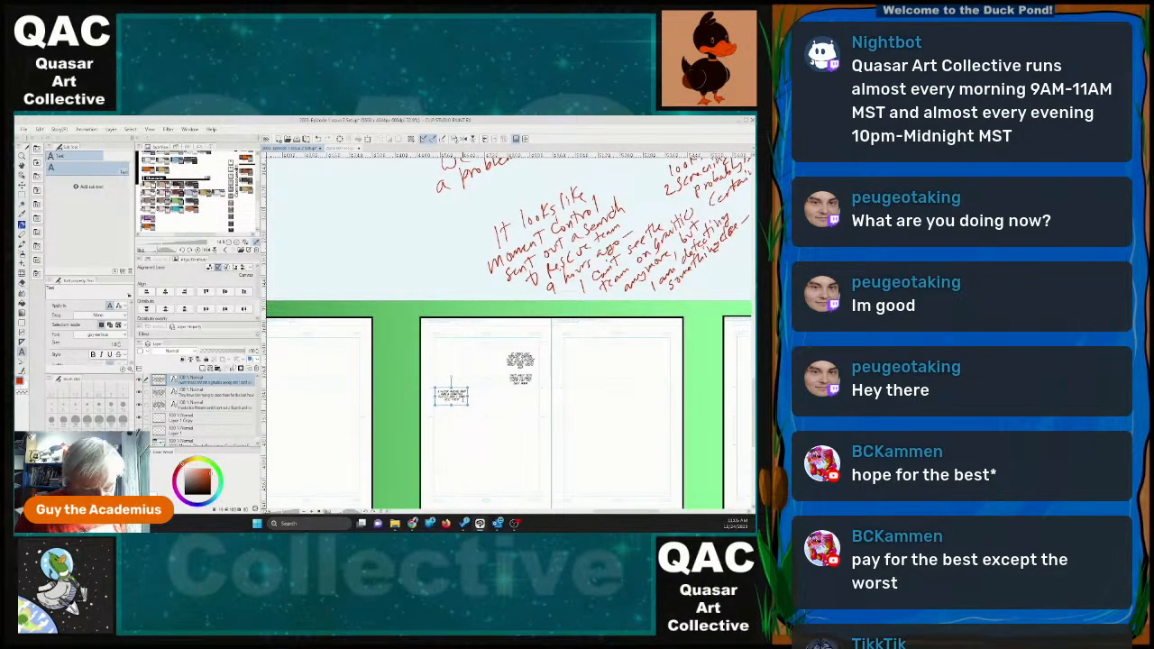
Add a fourth text object reading "I ALSO LOOKED FOR THAT FREIGHTER THAT WAS HEADED BACK TO BELLATRIX AND I CANT PICK HER UP, EITHER".
click(506, 451)
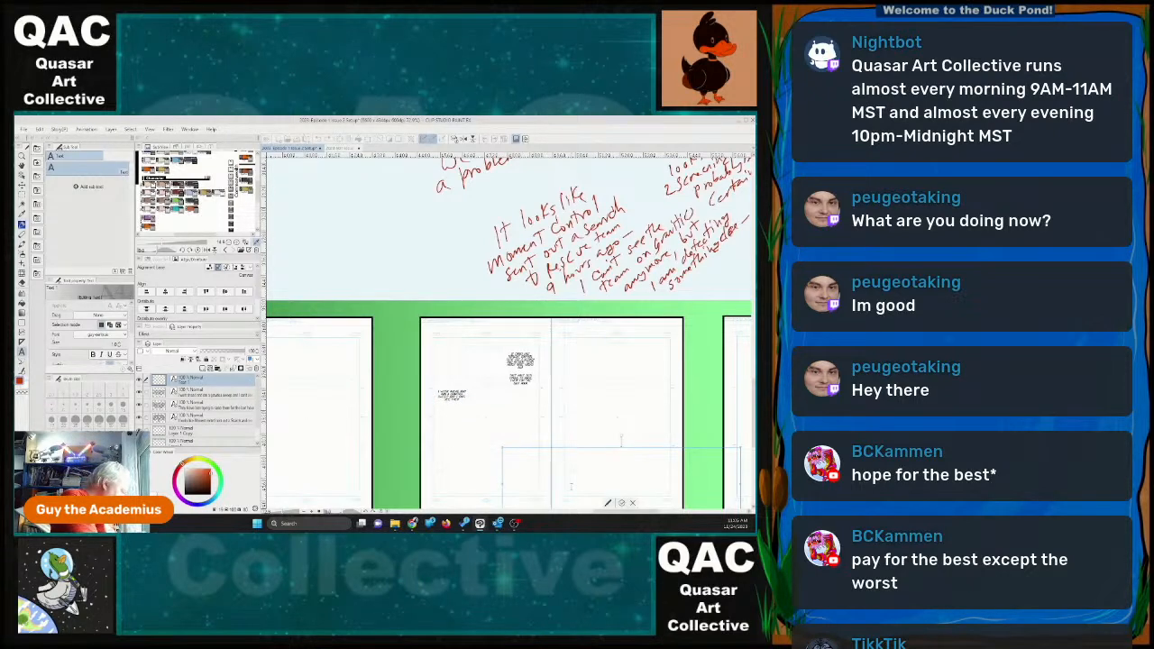
text(I am de)
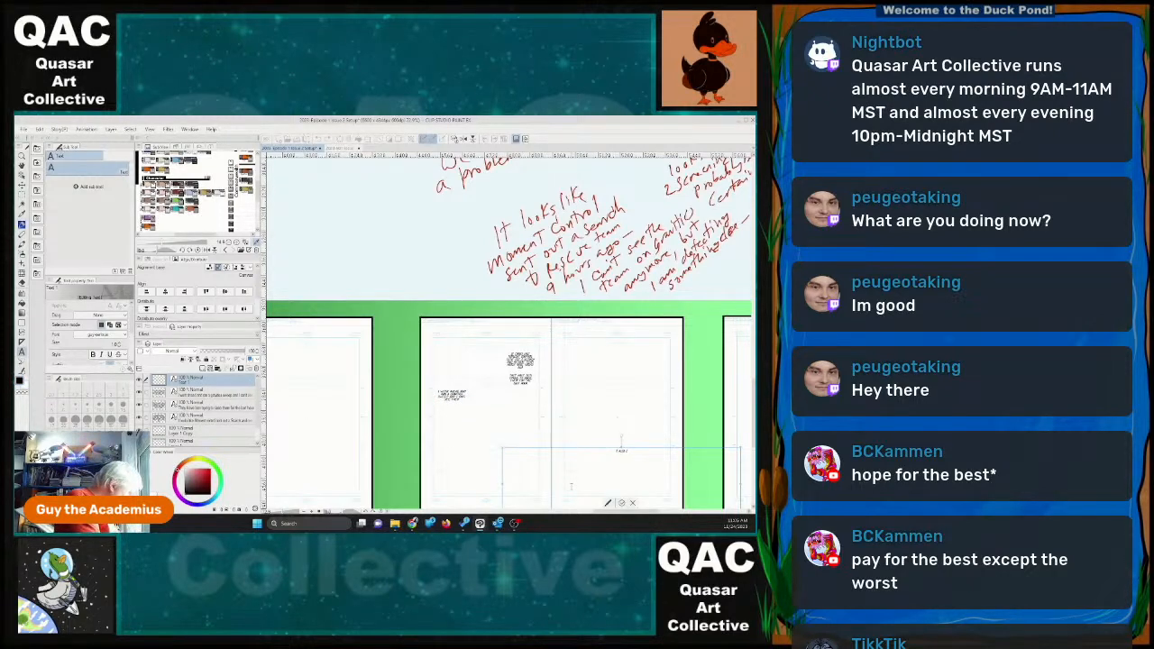
text(cting som)
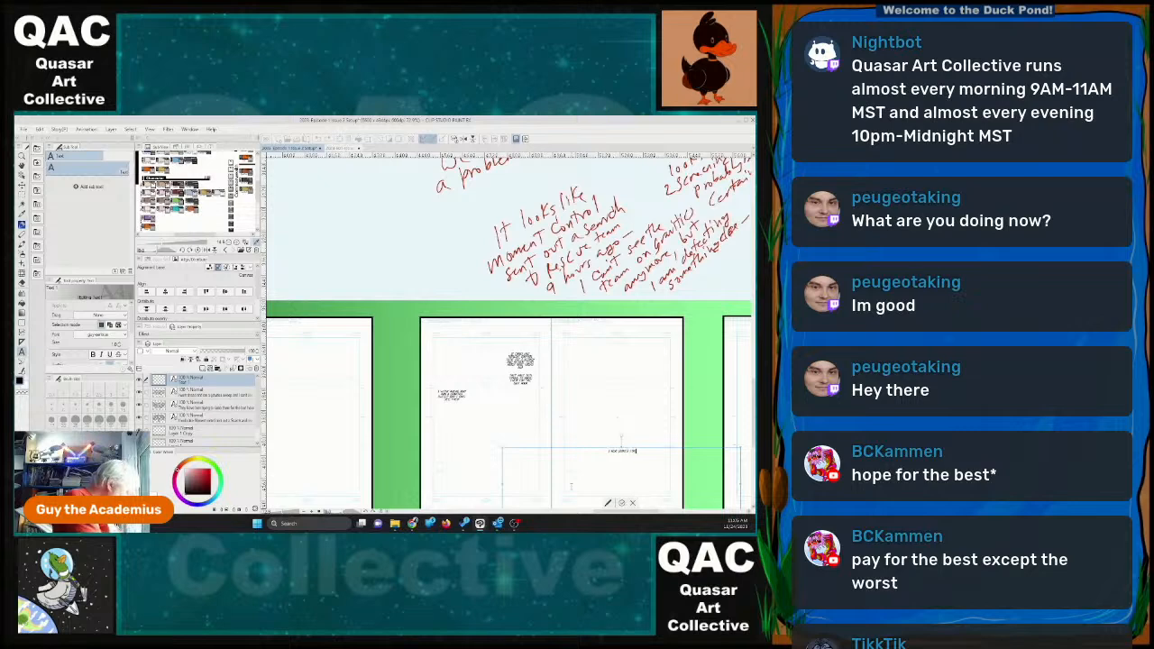
key(BackSpace)
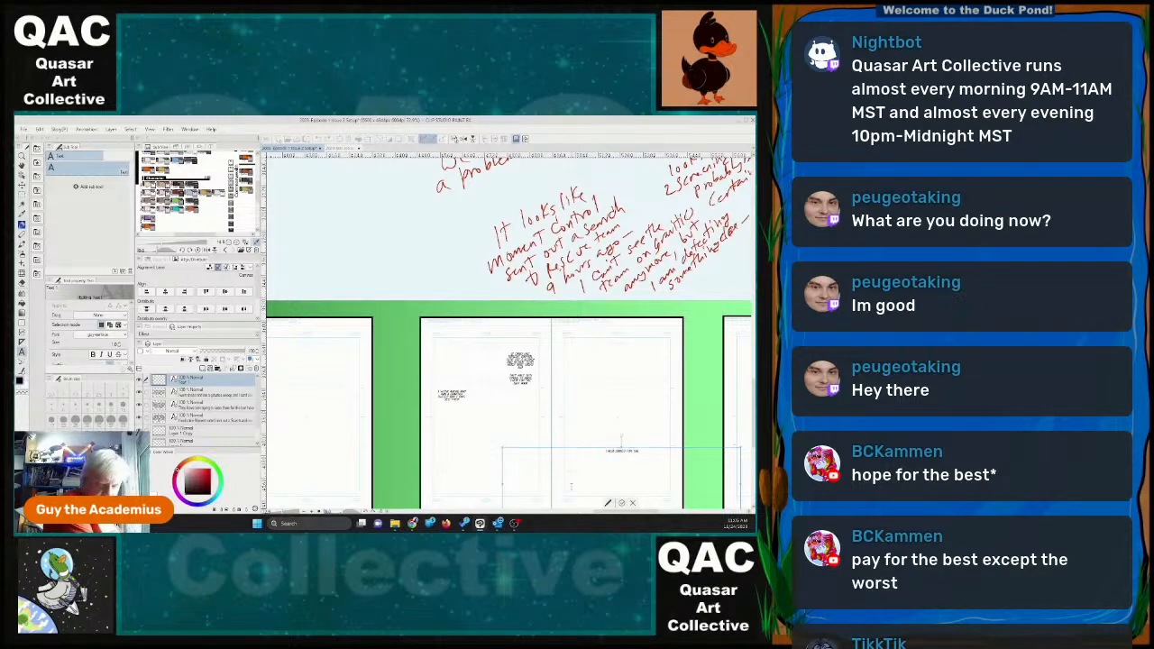
text(hething els)
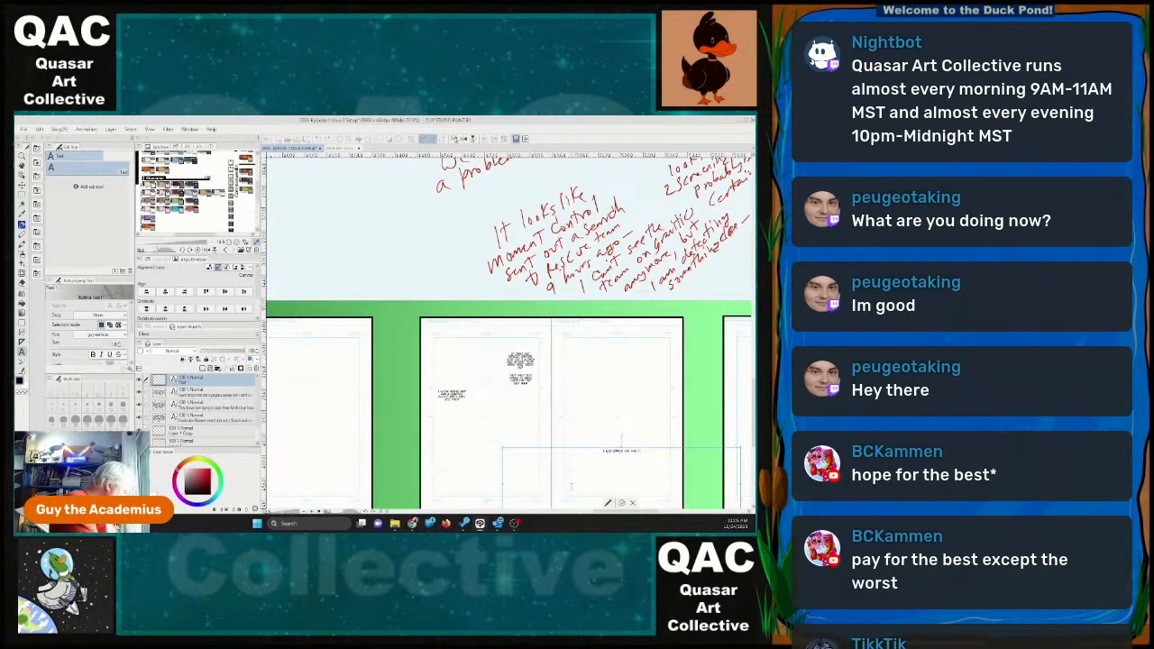
text( that you used)
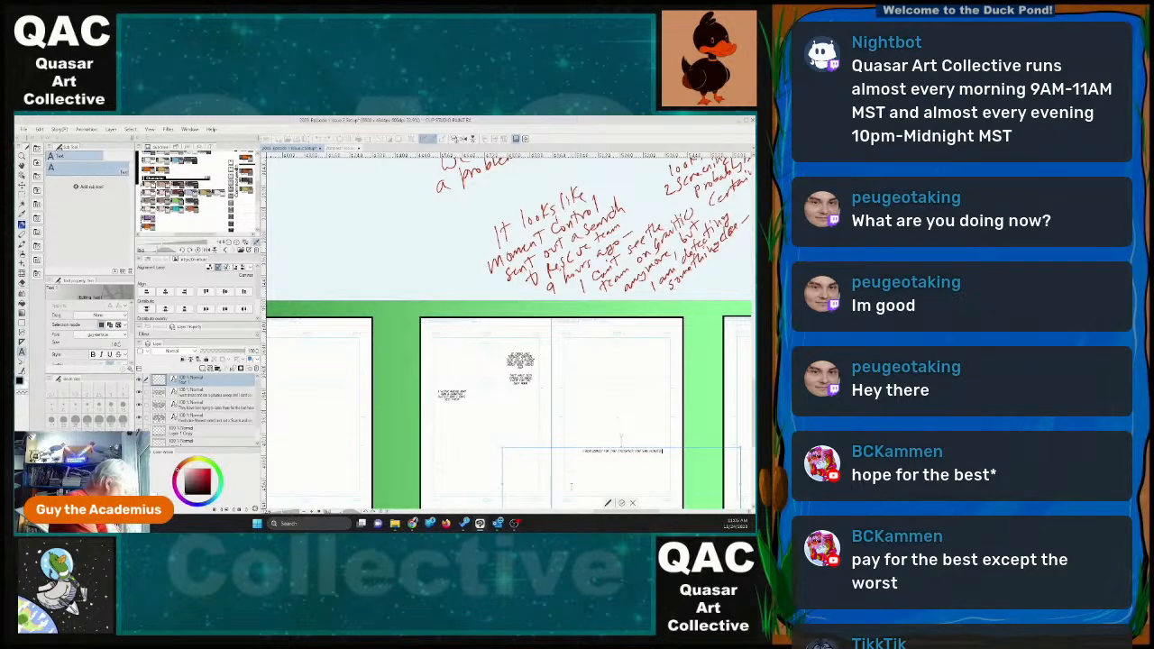
text( used by)
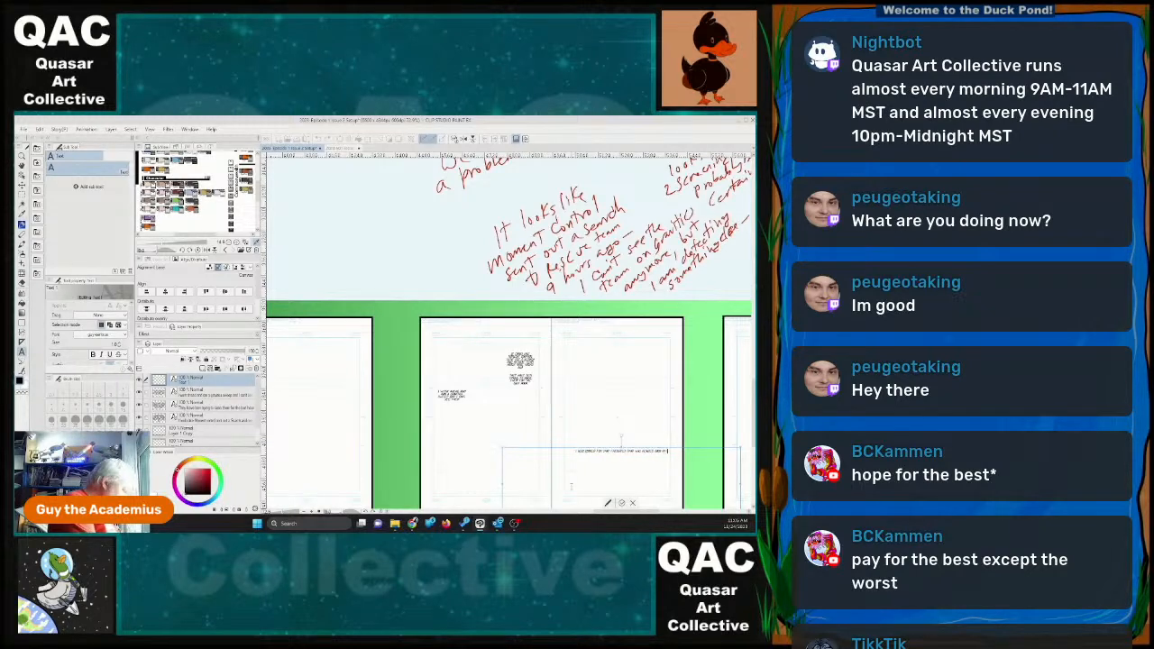
key(BackSpace)
key(BackSpace)
key(BackSpace)
key(BackSpace)
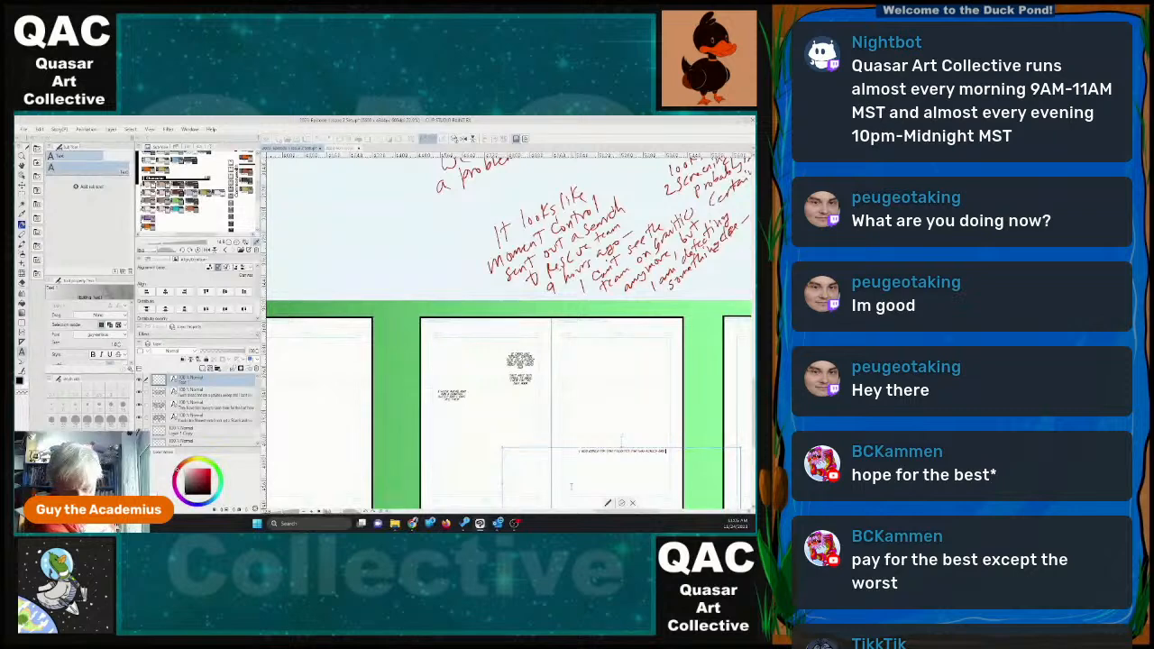
text(in order)
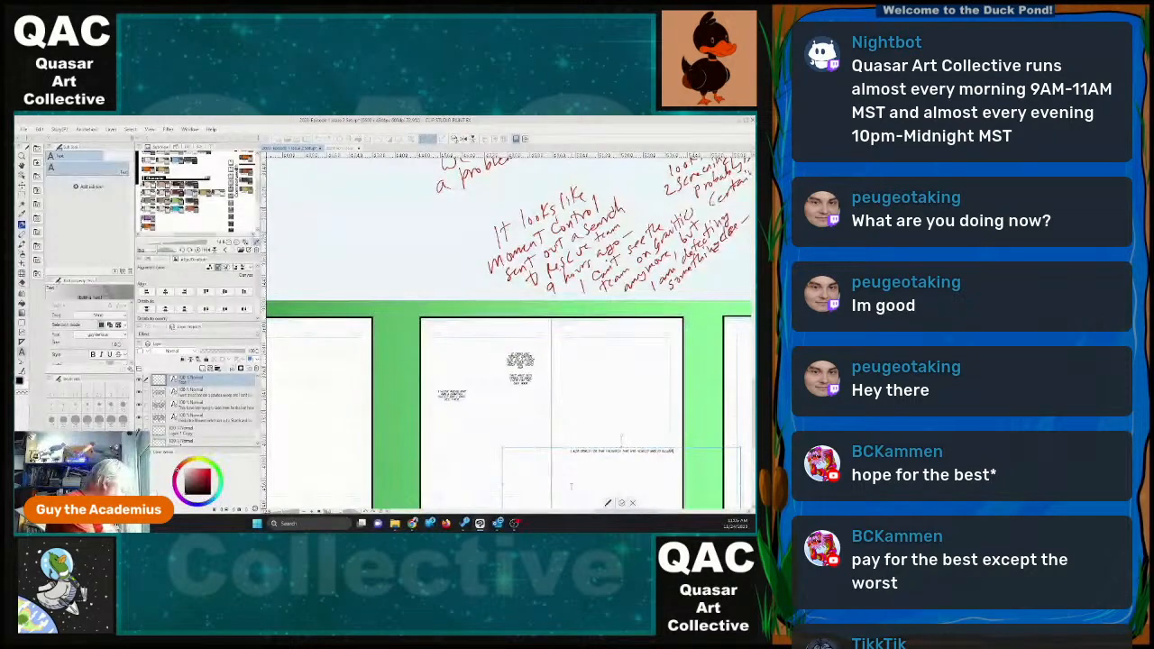
text(e)
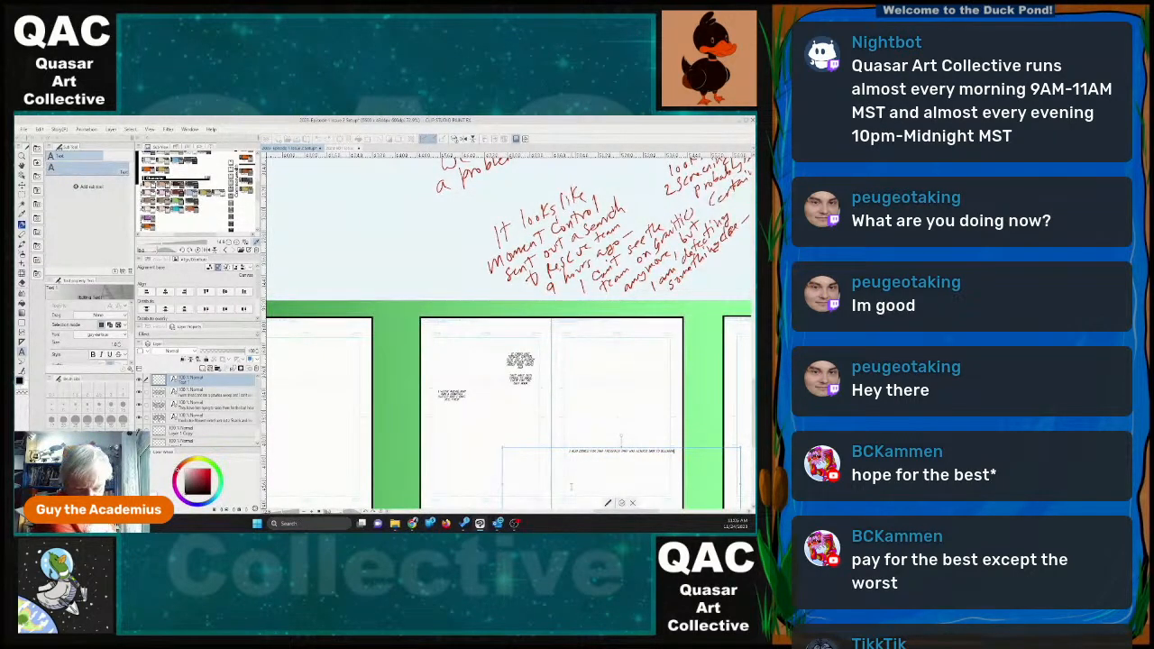
text( an)
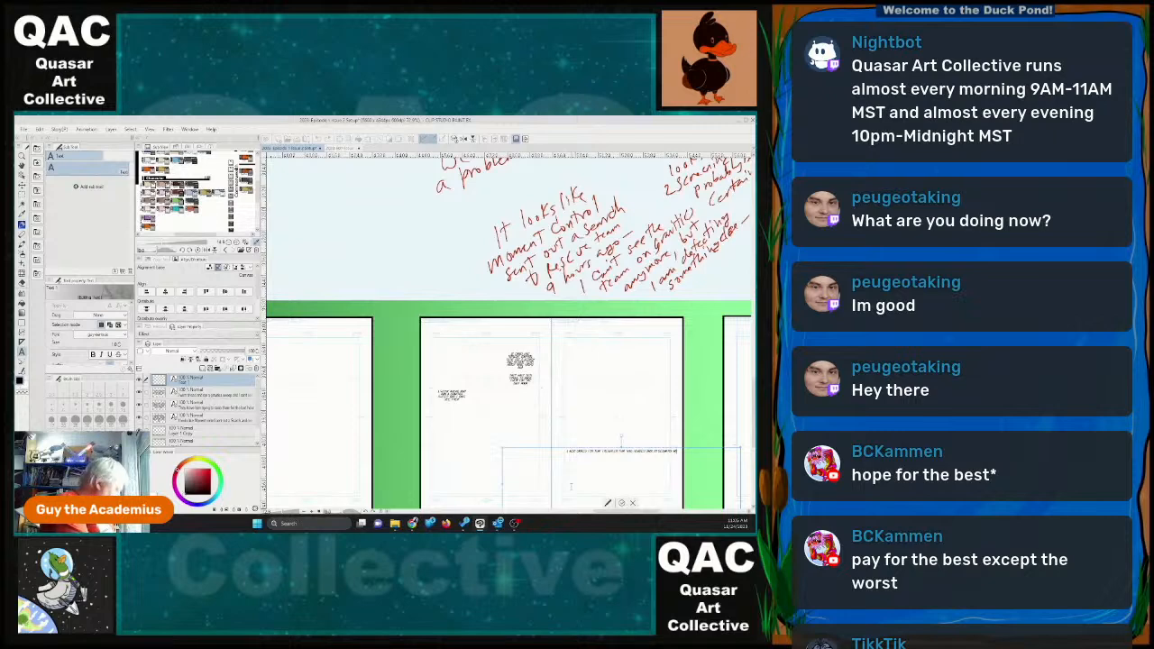
text(d I have)
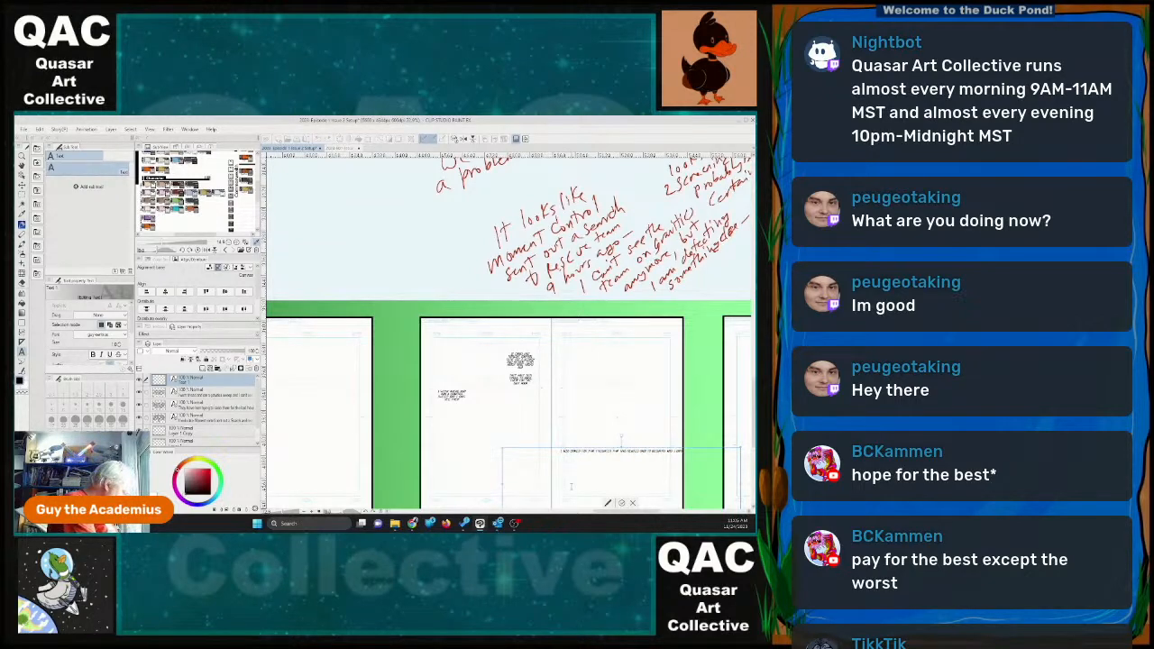
text( been )
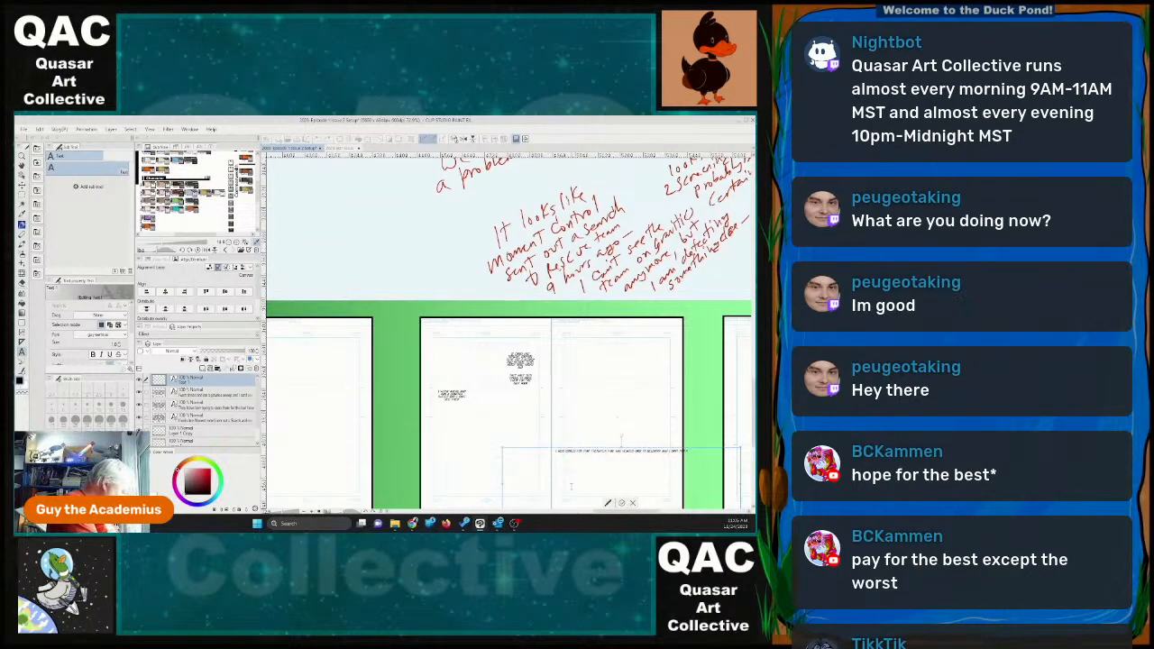
text(ed the same)
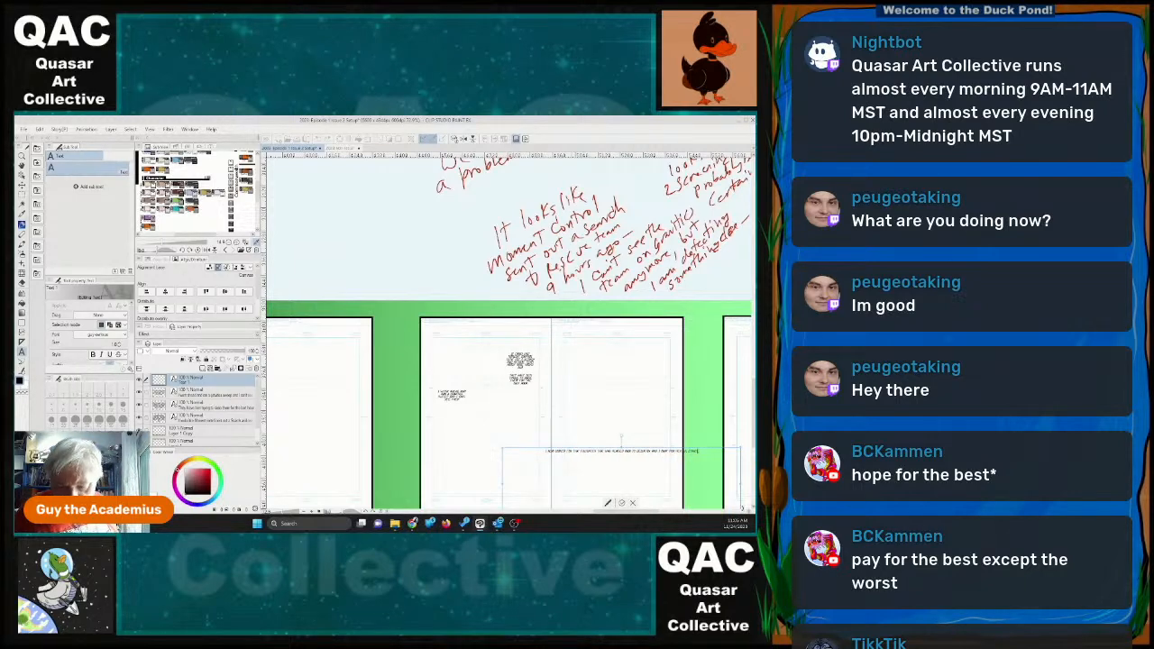
Narrow and shorten the freighter dialogue's frame to fit its text and place it below the last-hour dialogue on page 30.
drag(728, 486, 537, 480)
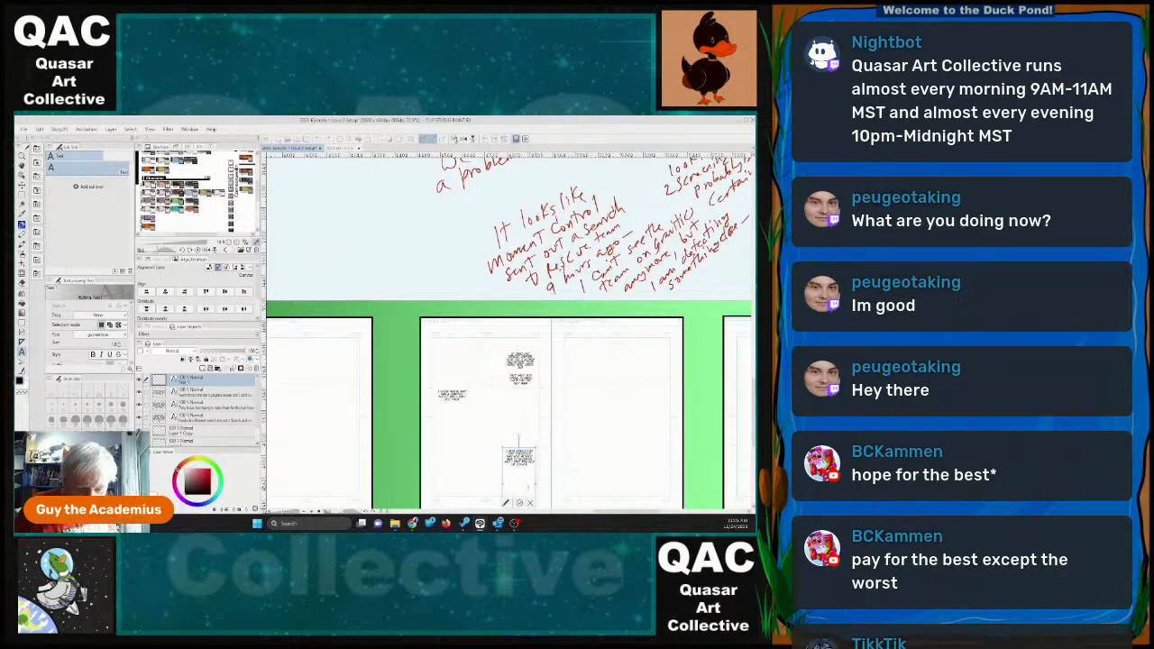
drag(526, 448, 529, 405)
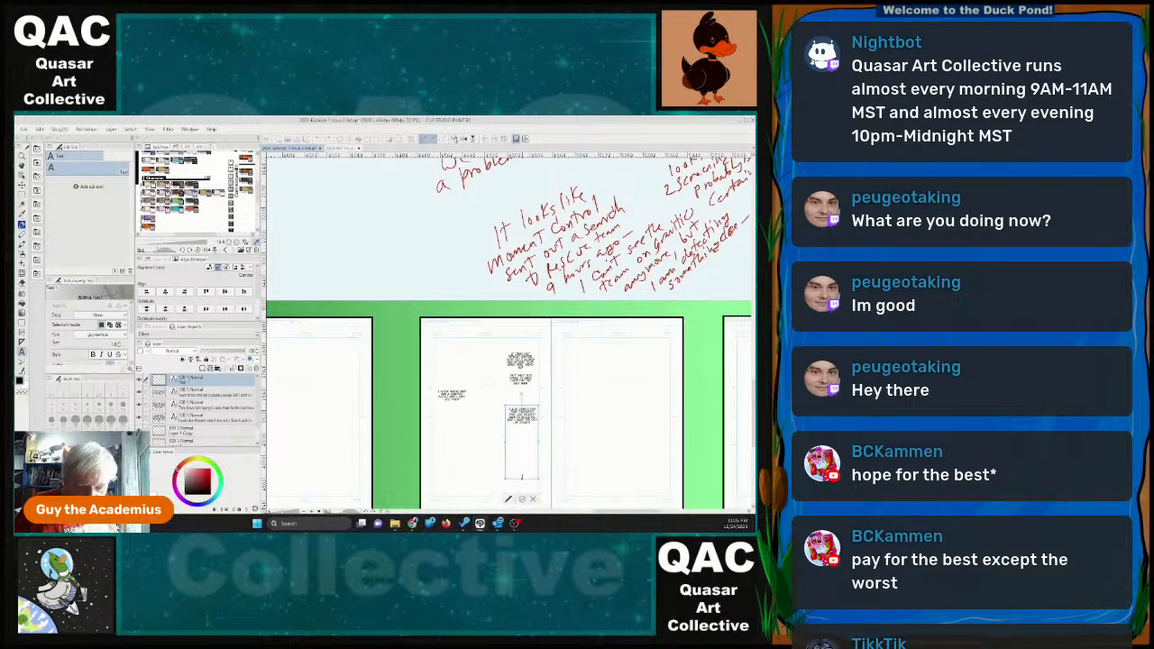
drag(521, 479, 522, 428)
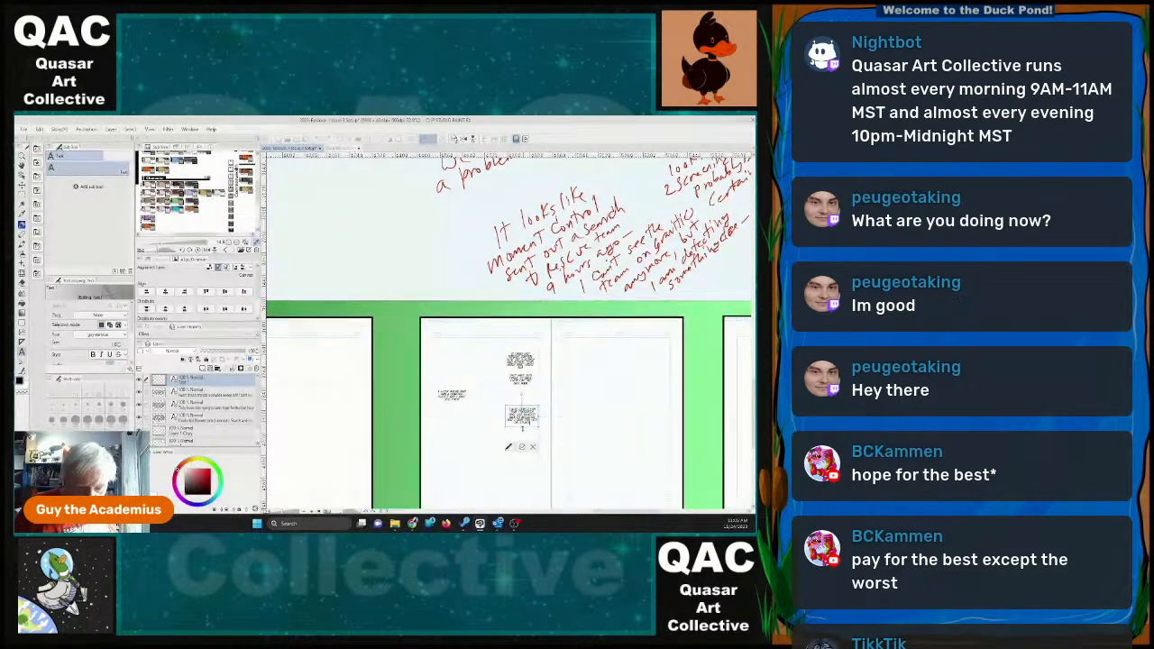
click(521, 447)
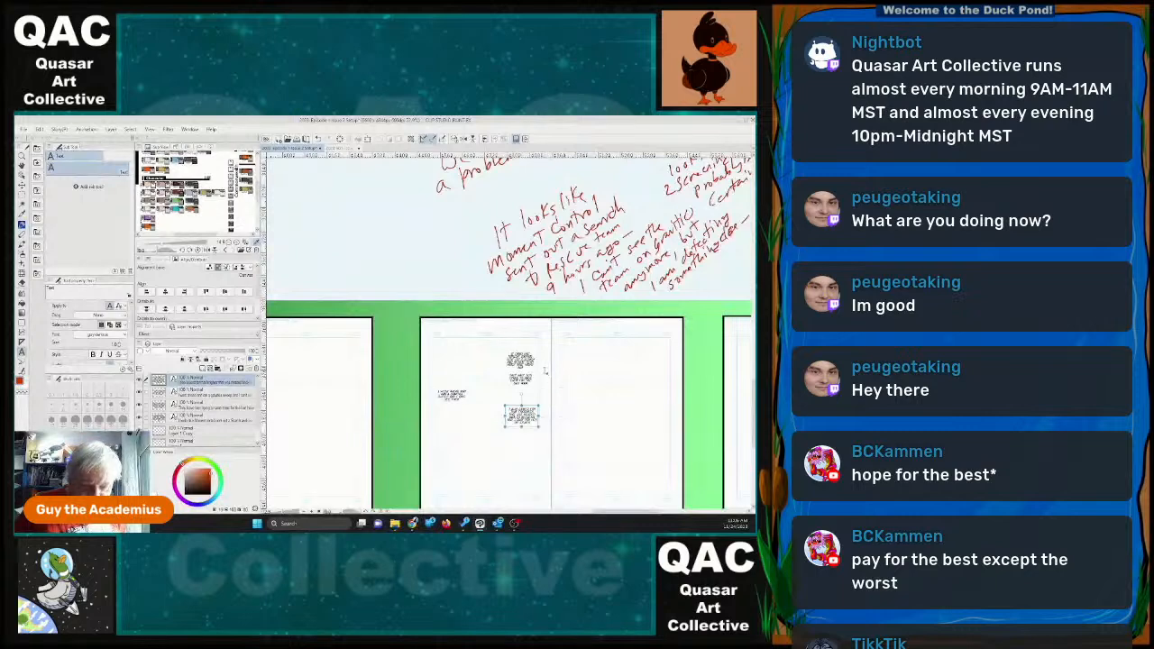
scroll(544, 373, up, 5)
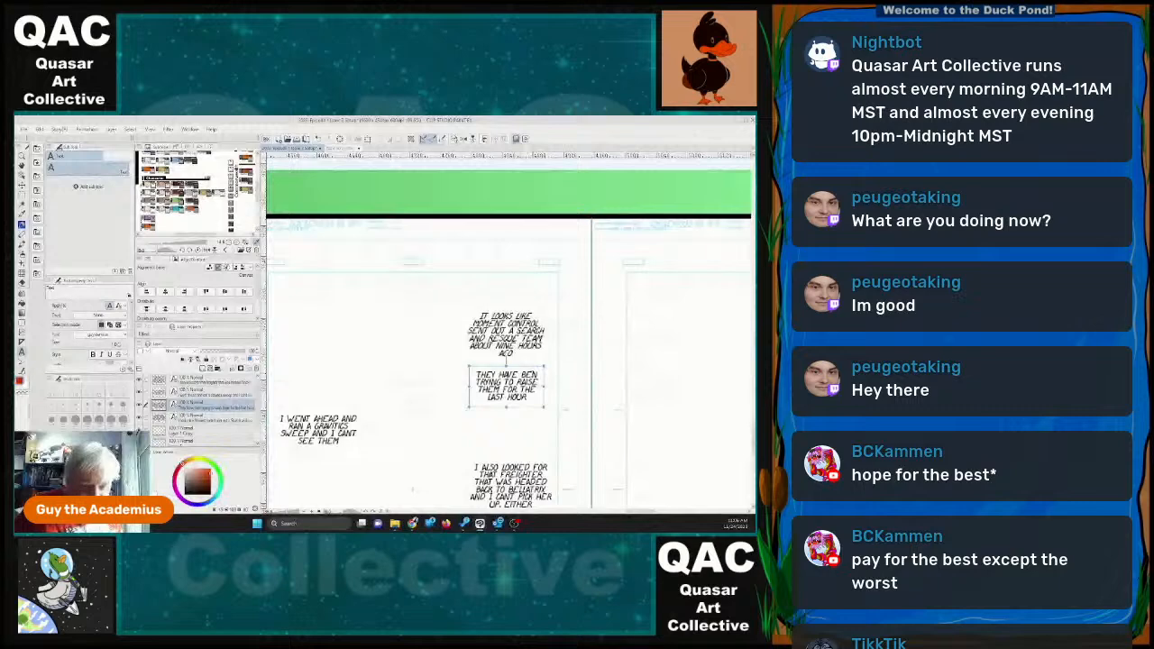
Correct the misspelled "BEN" to "BEEN" in the dialogue about trying to raise them for the last hour.
click(532, 375)
text(e)
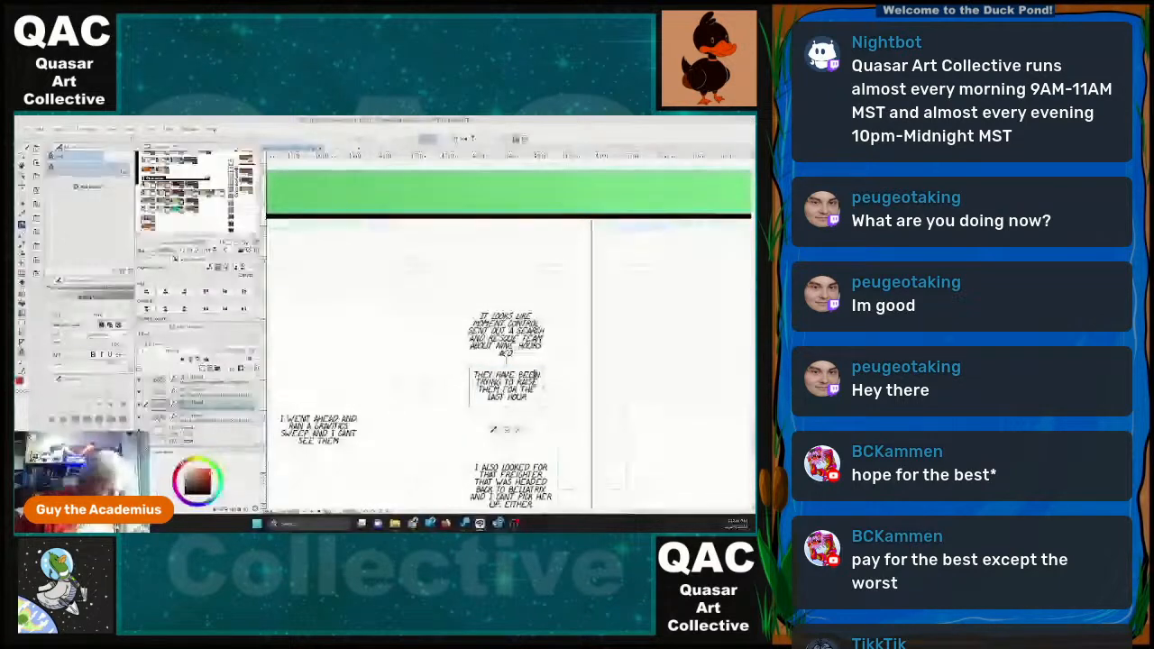
click(562, 422)
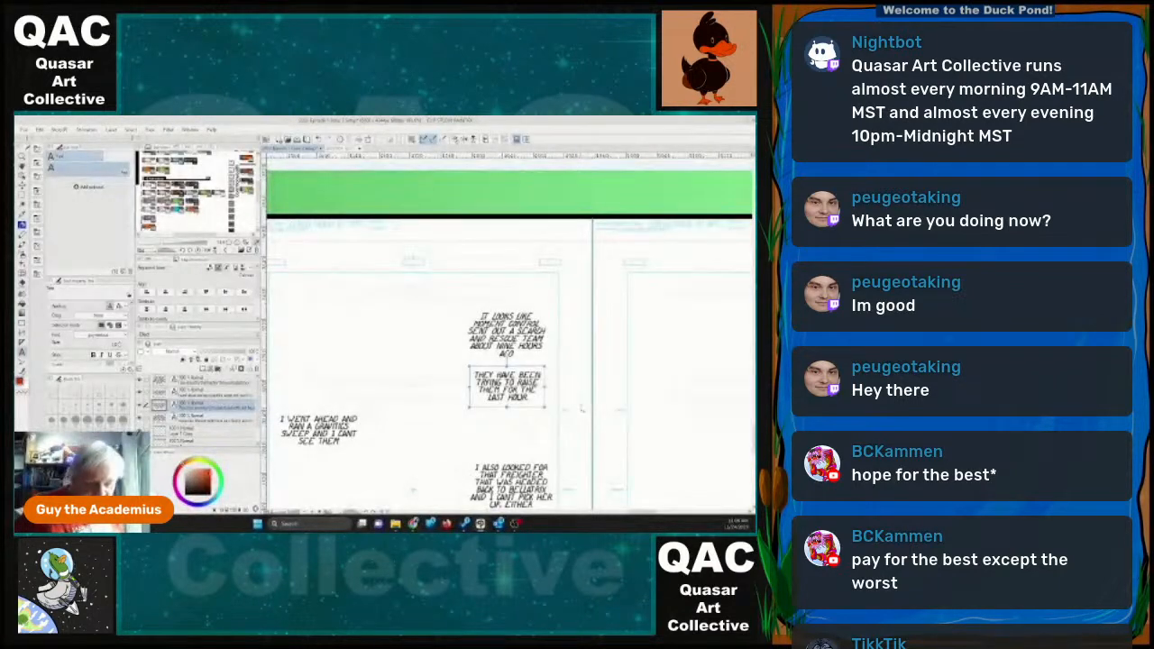
Append "EITHER" to the gravitics-sweep dialogue so it ends with "I CAN'T SEE THEM EITHER".
scroll(492, 437, down, 3)
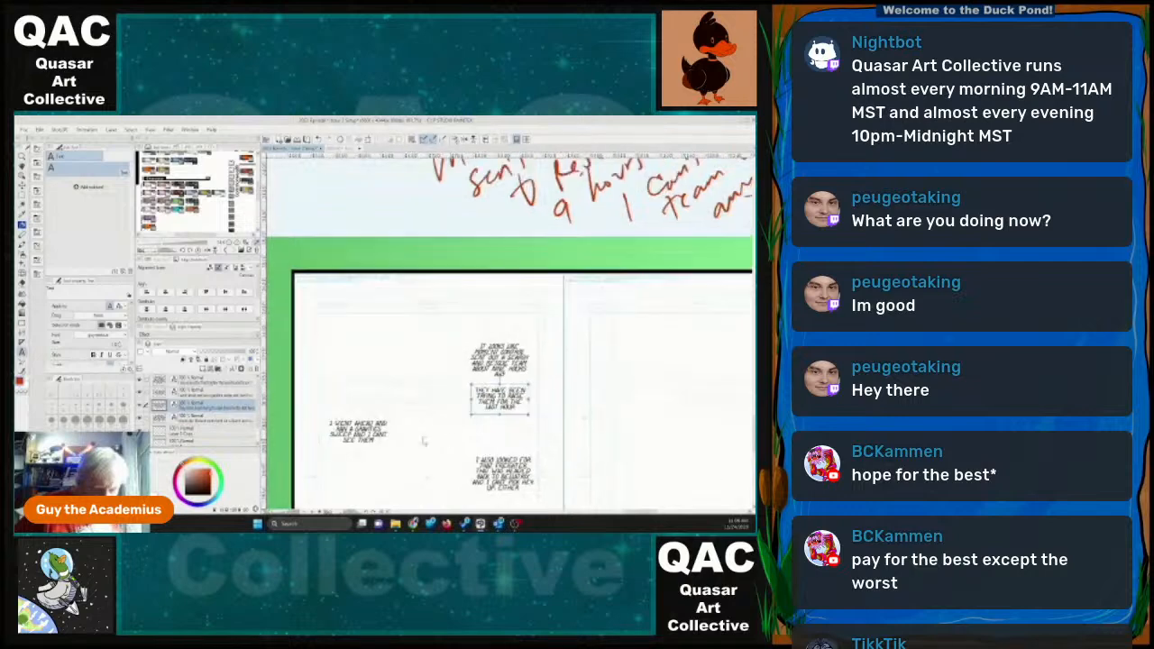
click(379, 443)
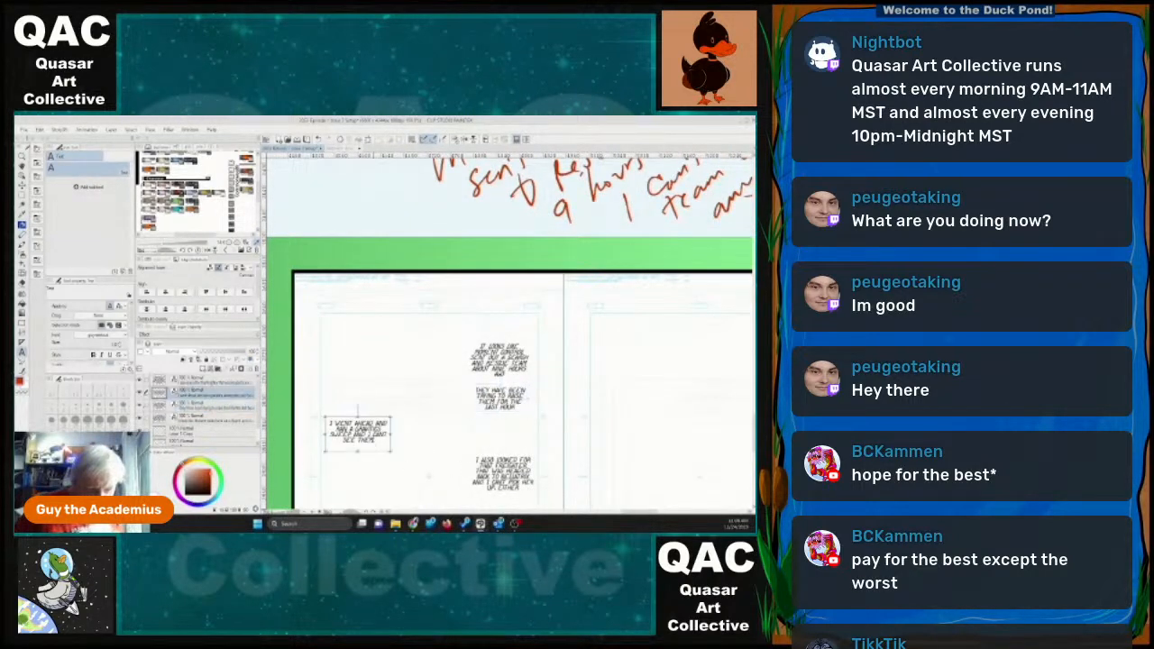
click(376, 442)
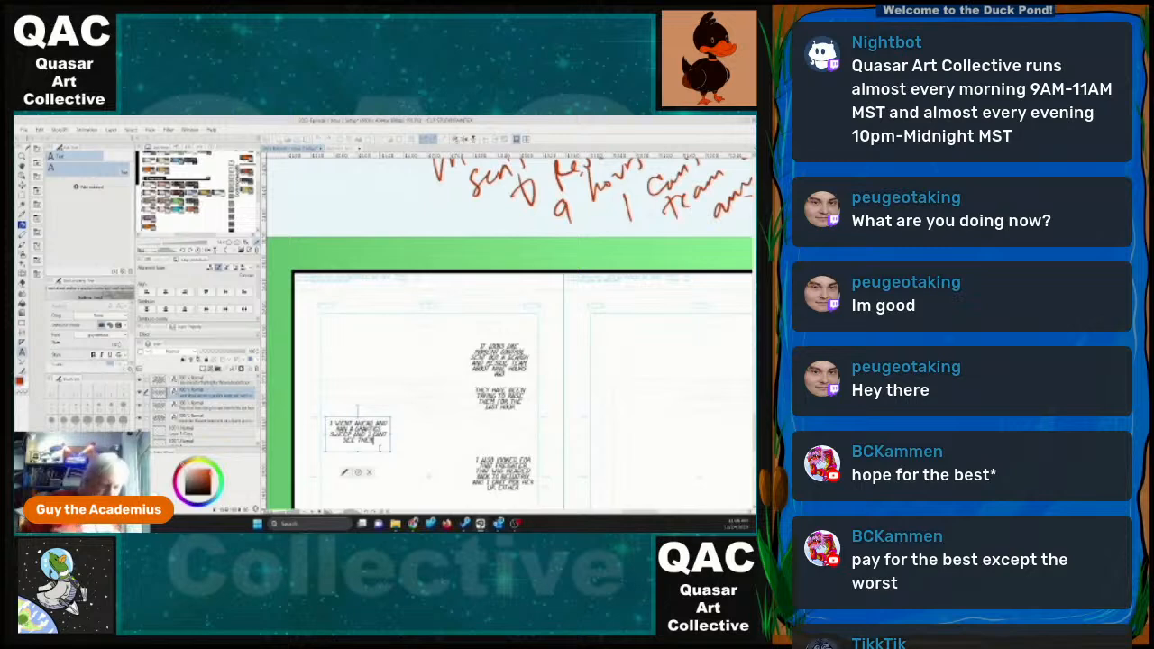
text(EITHER)
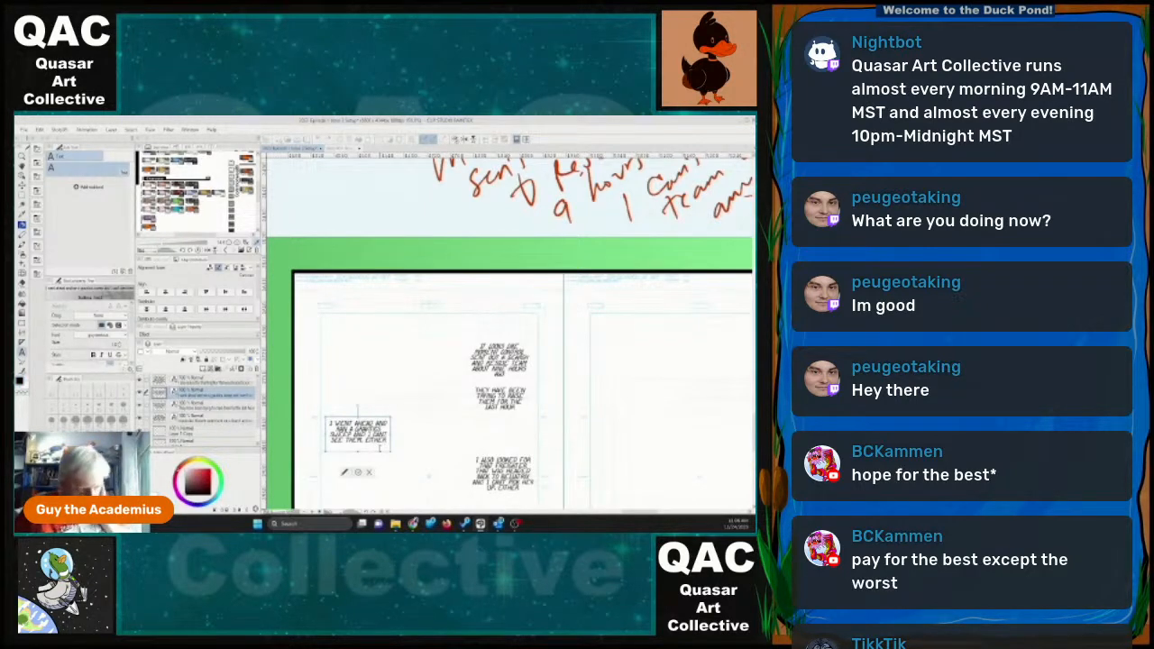
click(346, 472)
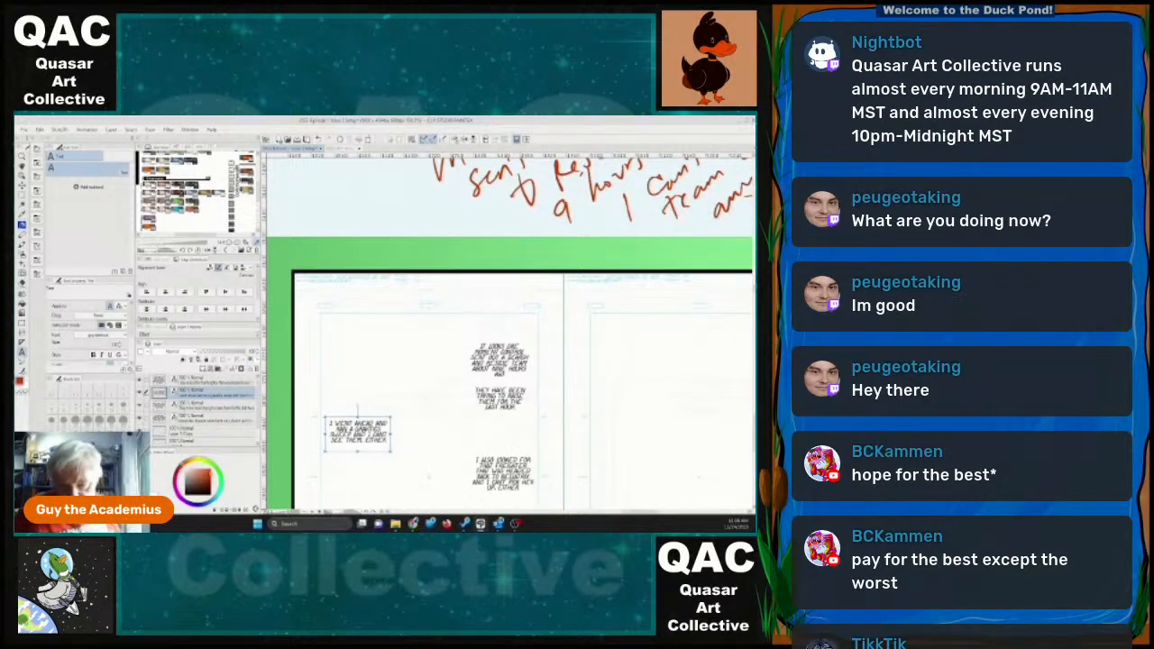
Reword the end of the freighter dialogue after "BACK TO BELLATRIX" to "AND I'VE LOST HER SIGNAL TOO".
drag(753, 443, 754, 448)
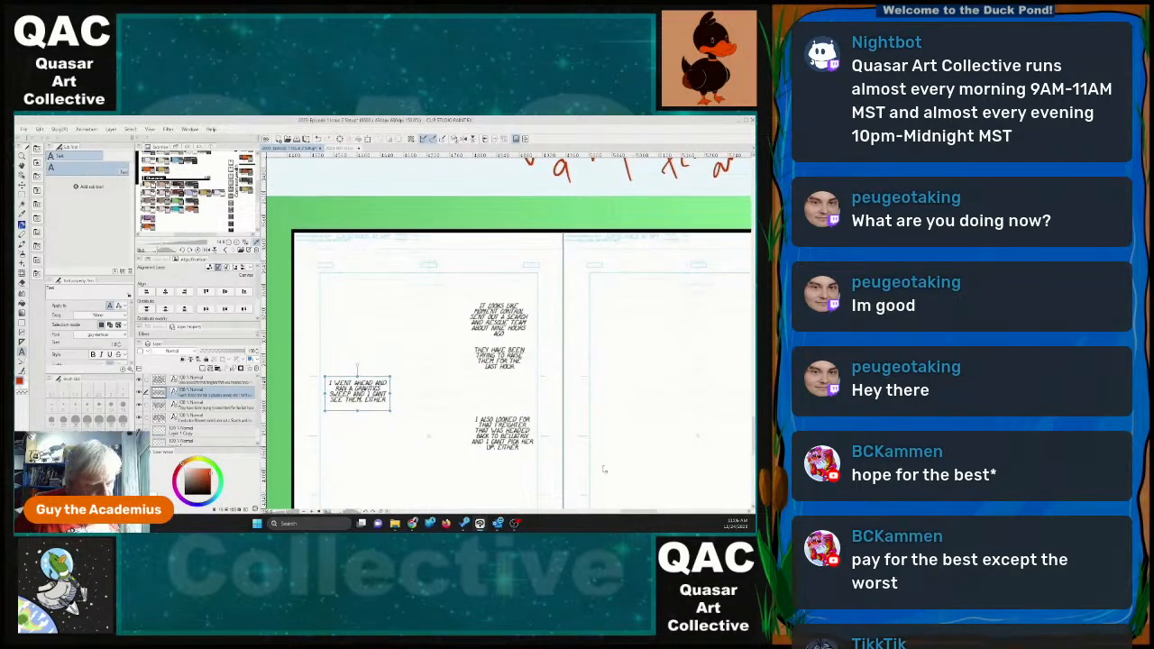
scroll(637, 460, down, 2)
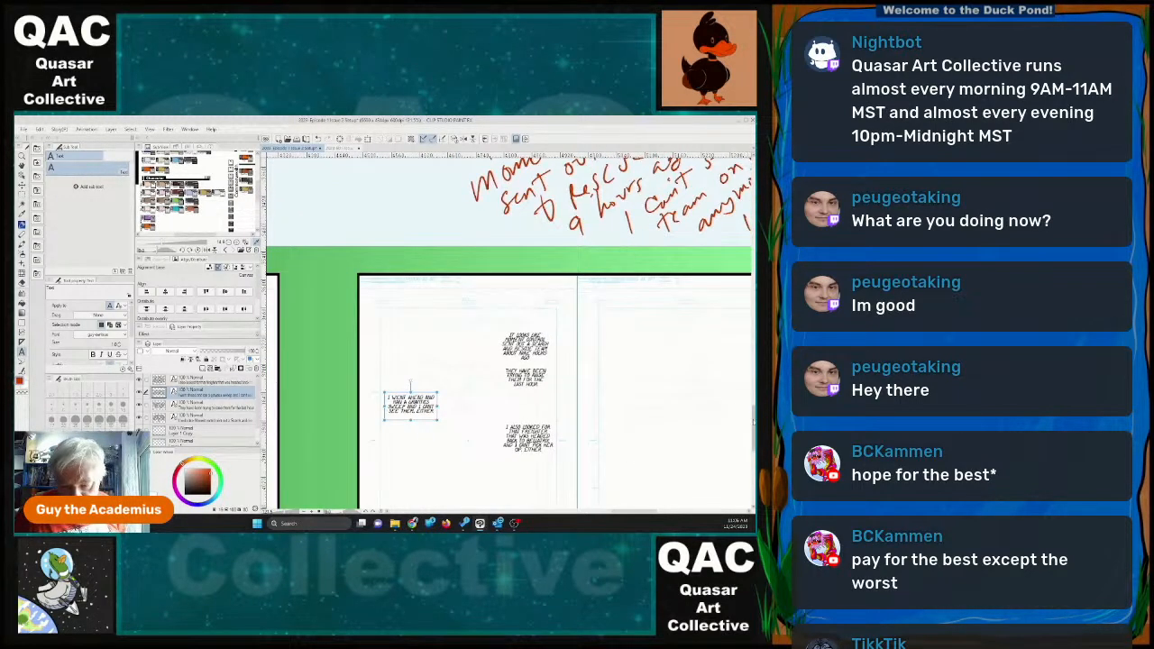
scroll(754, 415, down, 1)
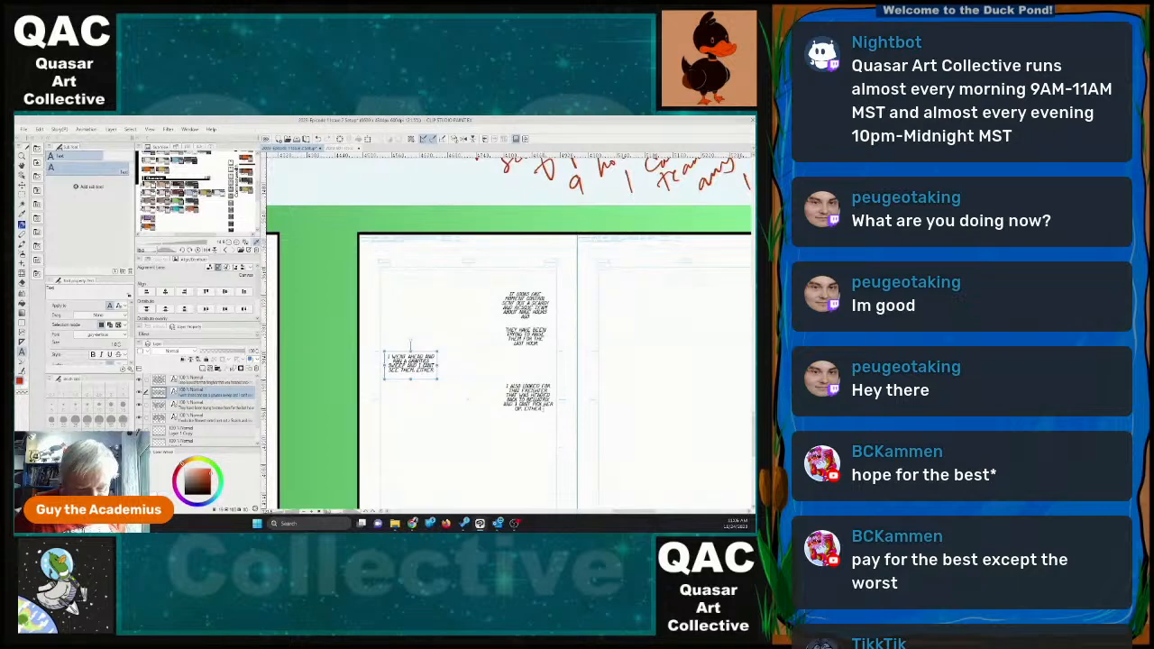
click(543, 409)
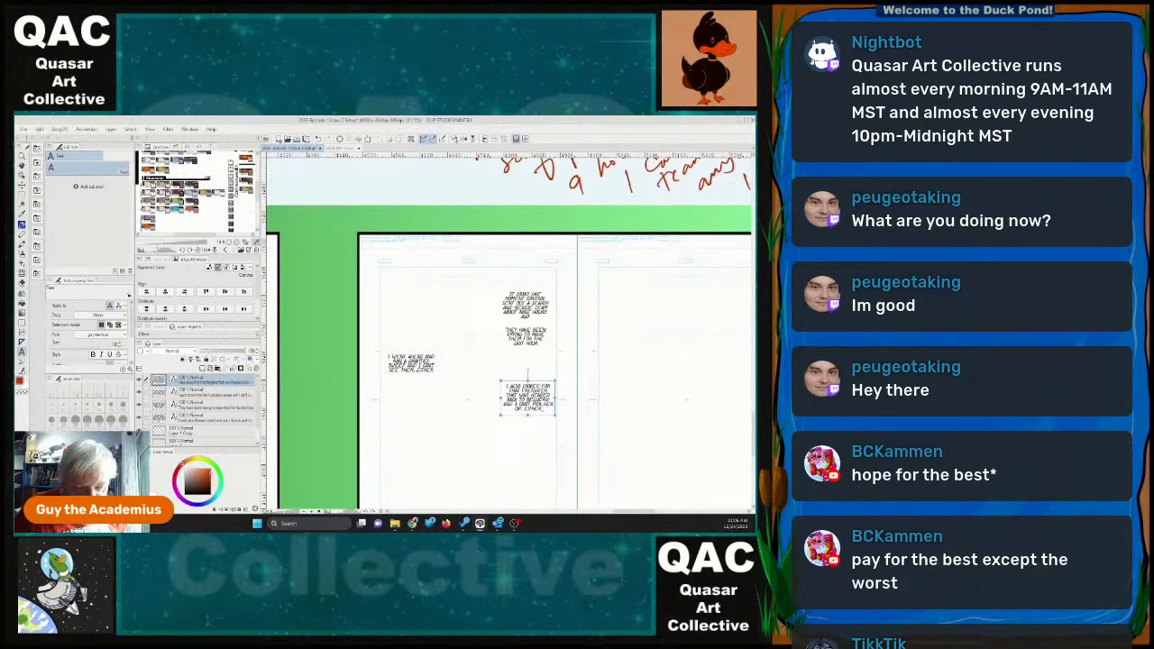
click(543, 408)
drag(542, 409, 518, 407)
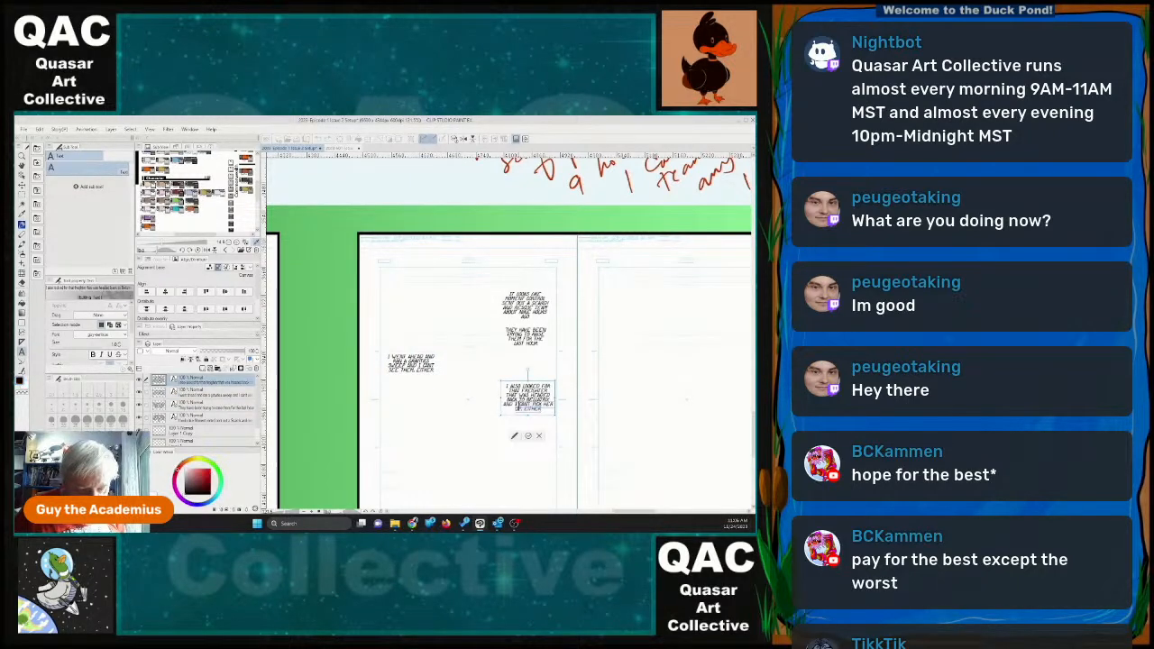
key(BackSpace)
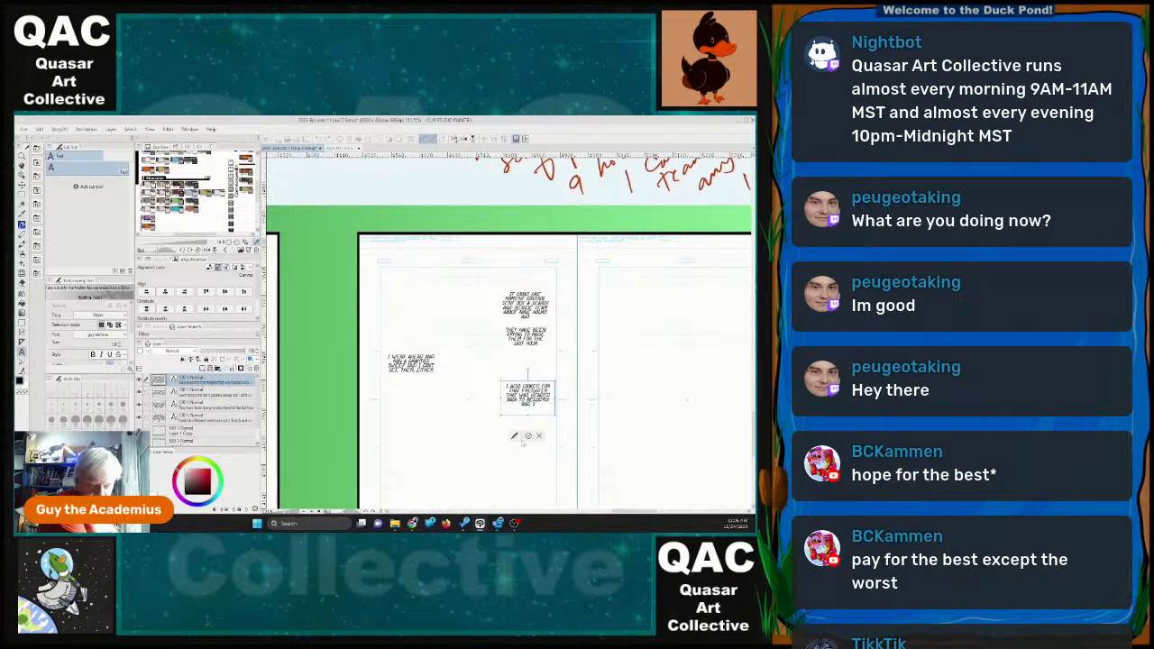
text(ve lost her s)
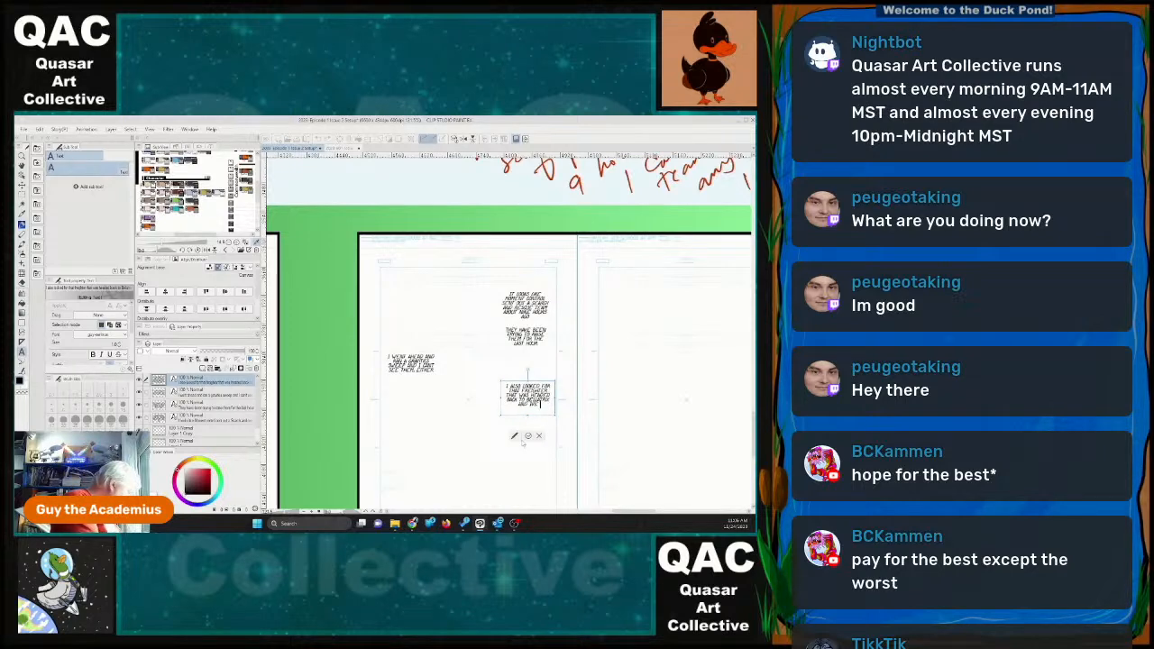
text(cent)
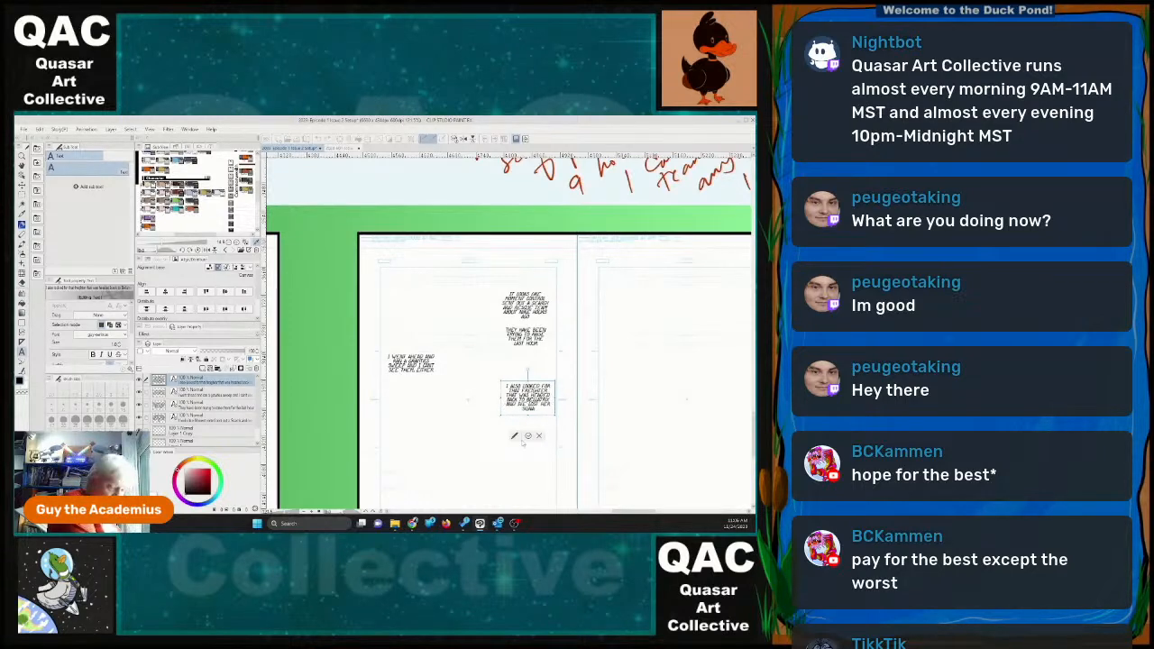
text( to)
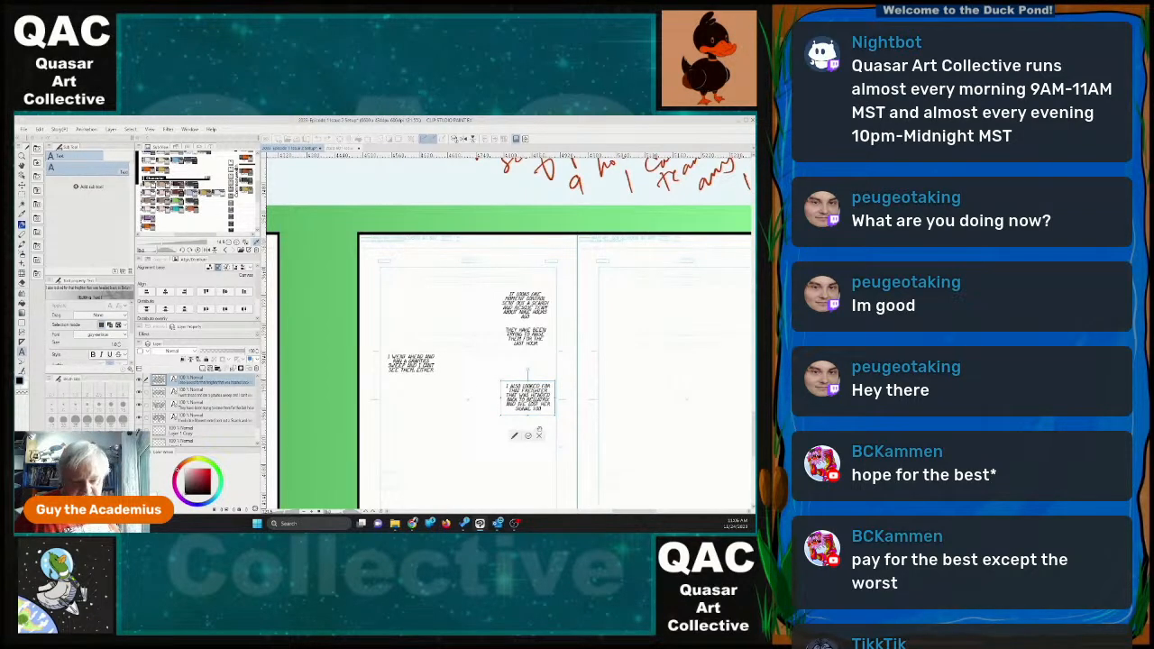
click(528, 436)
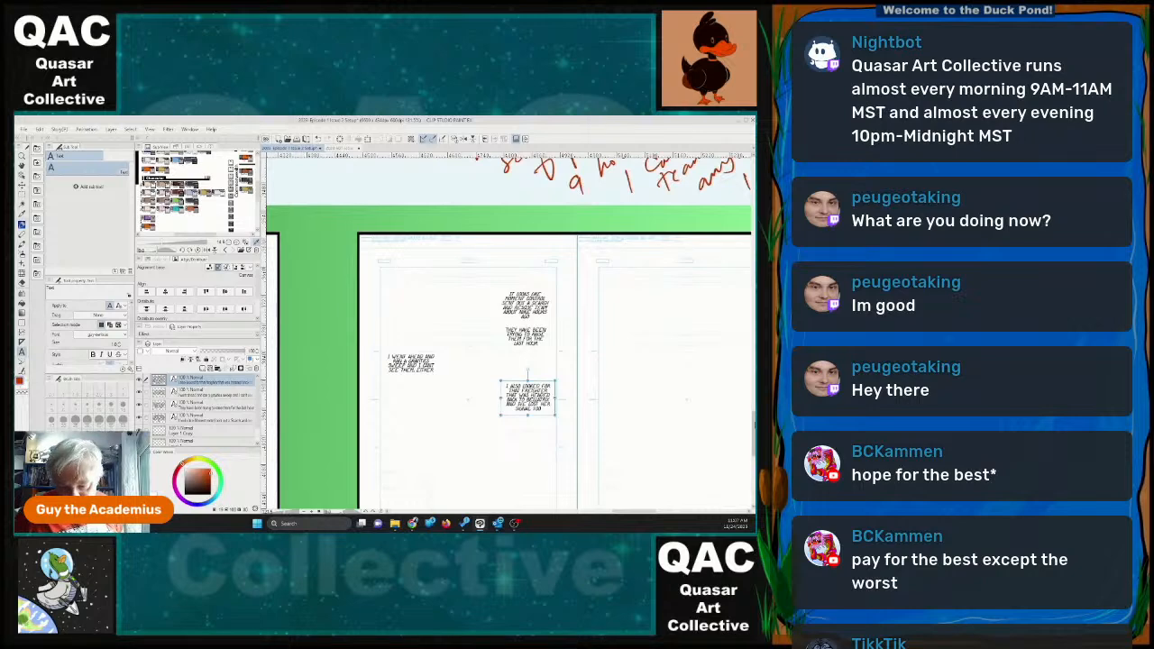
Add a text object low on page 30 reading "BUT THAT'S NOT THE BIG PROBLEM".
scroll(432, 470, down, 1)
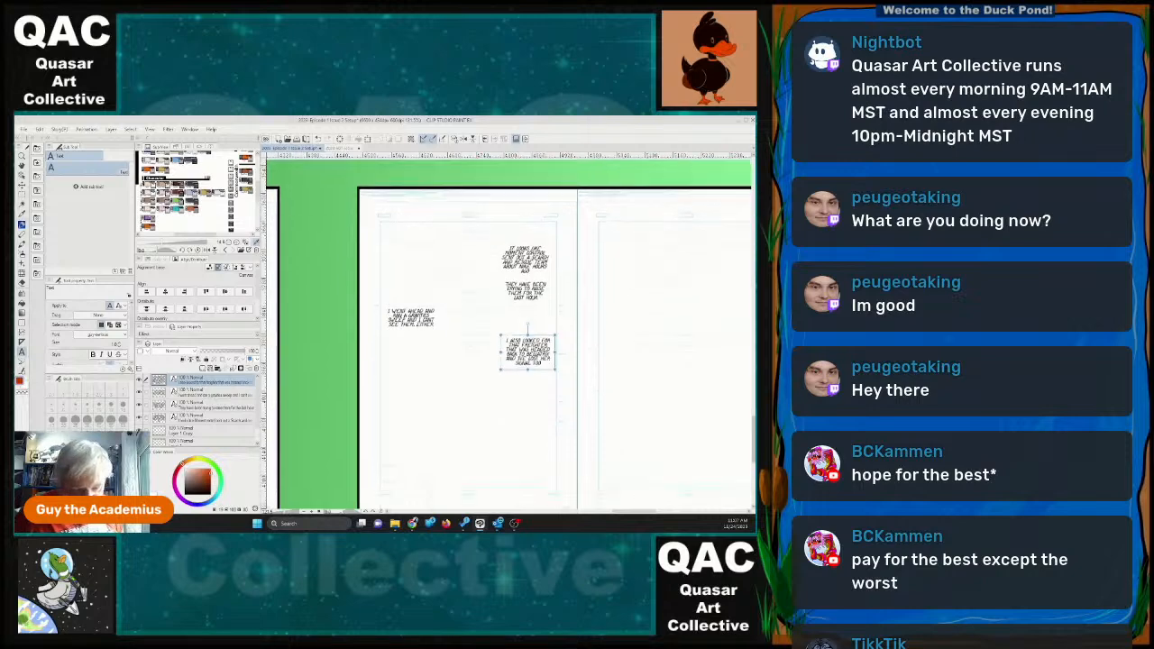
click(407, 432)
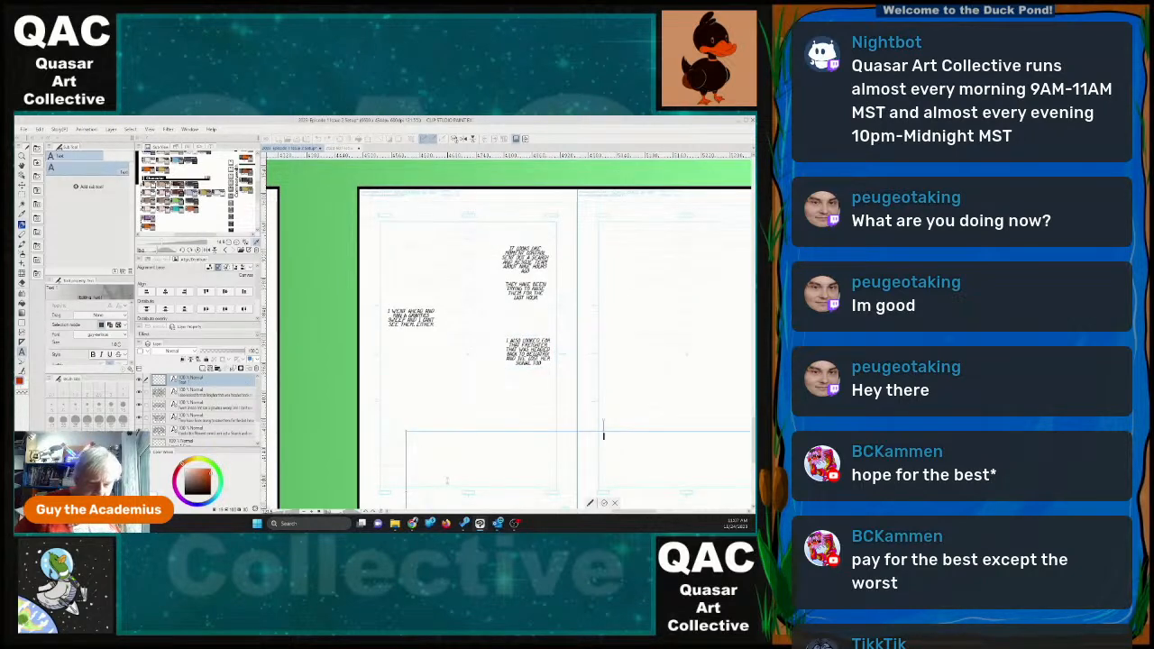
text(BUT THAT)
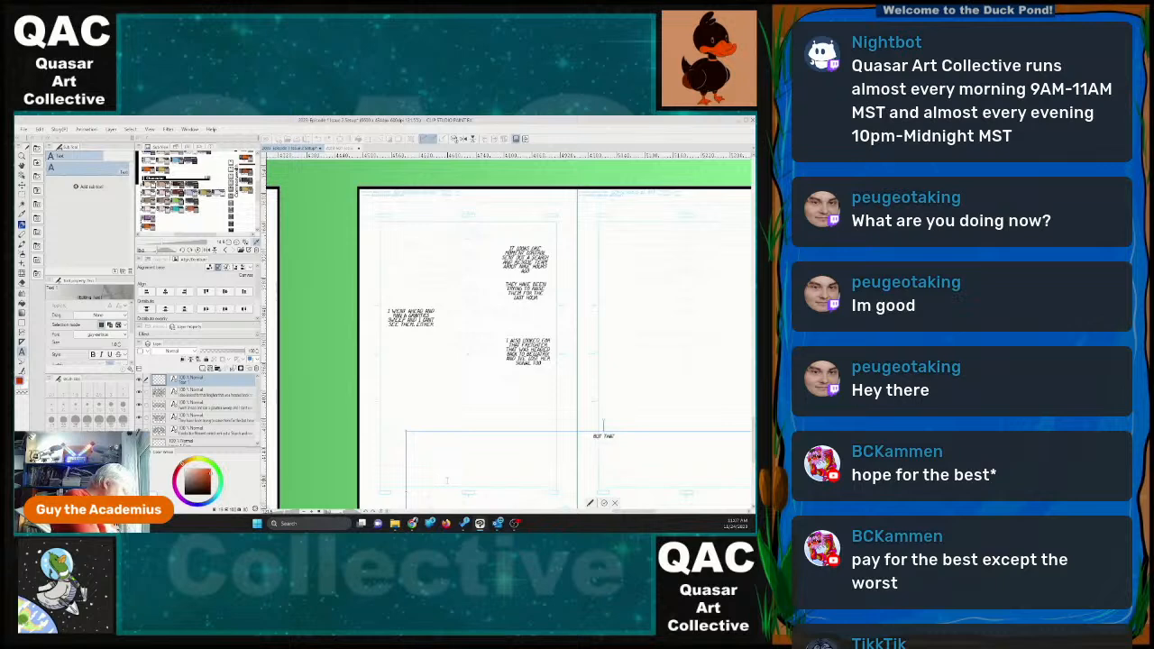
text('S NOT THE B)
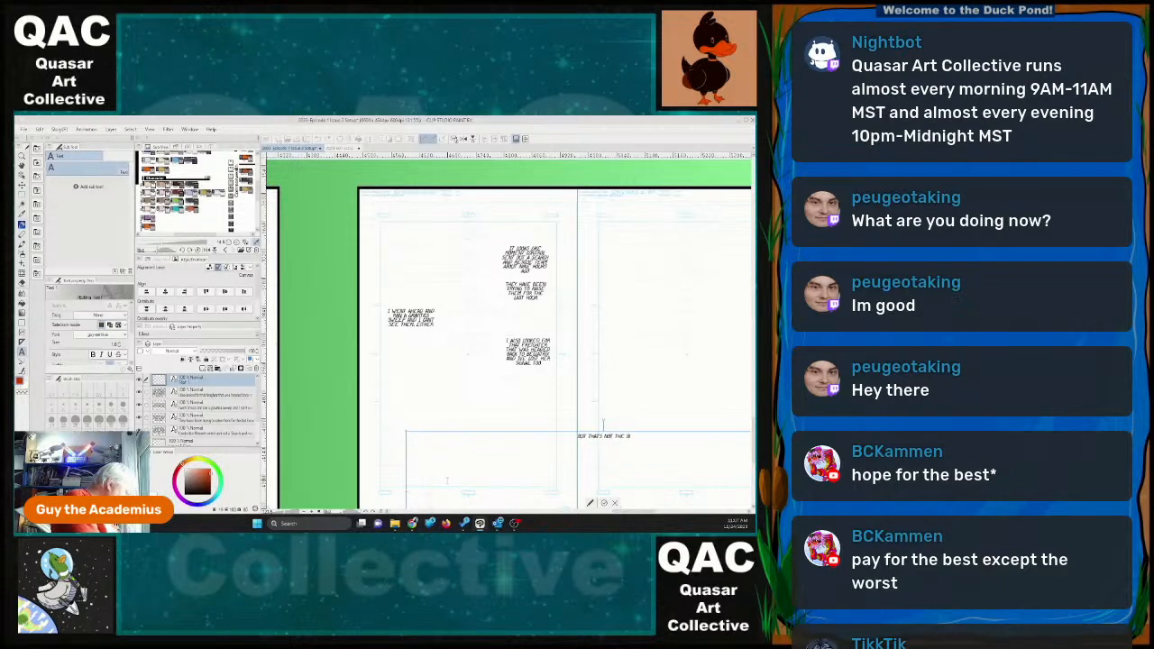
text(IG PROBLEM.)
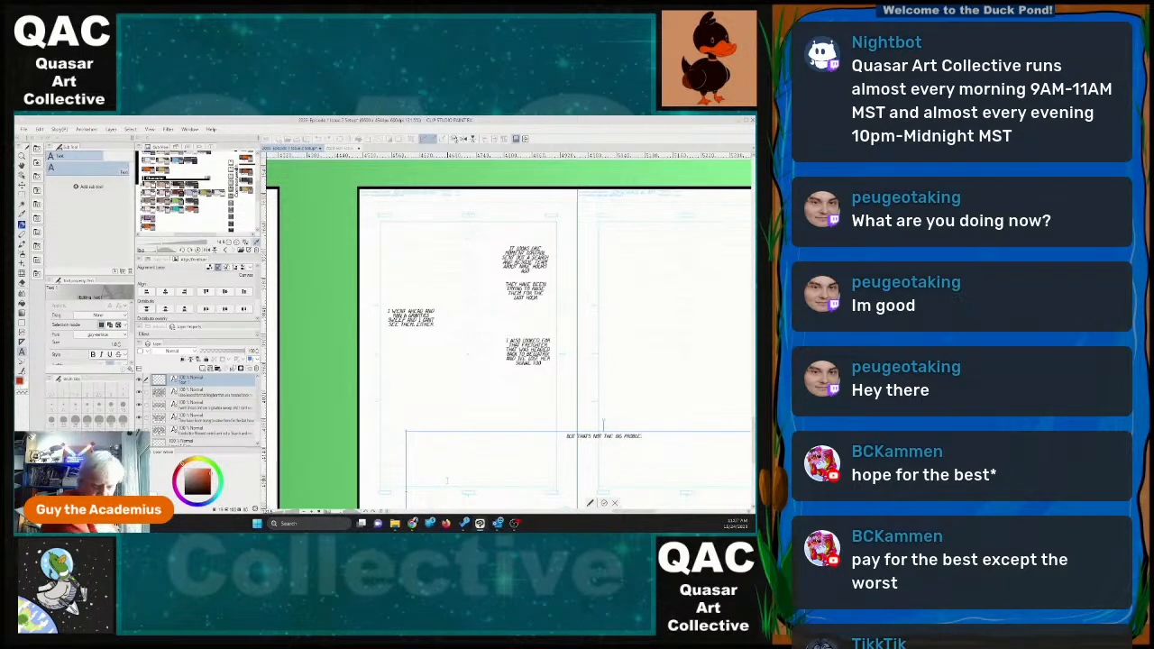
text(!)
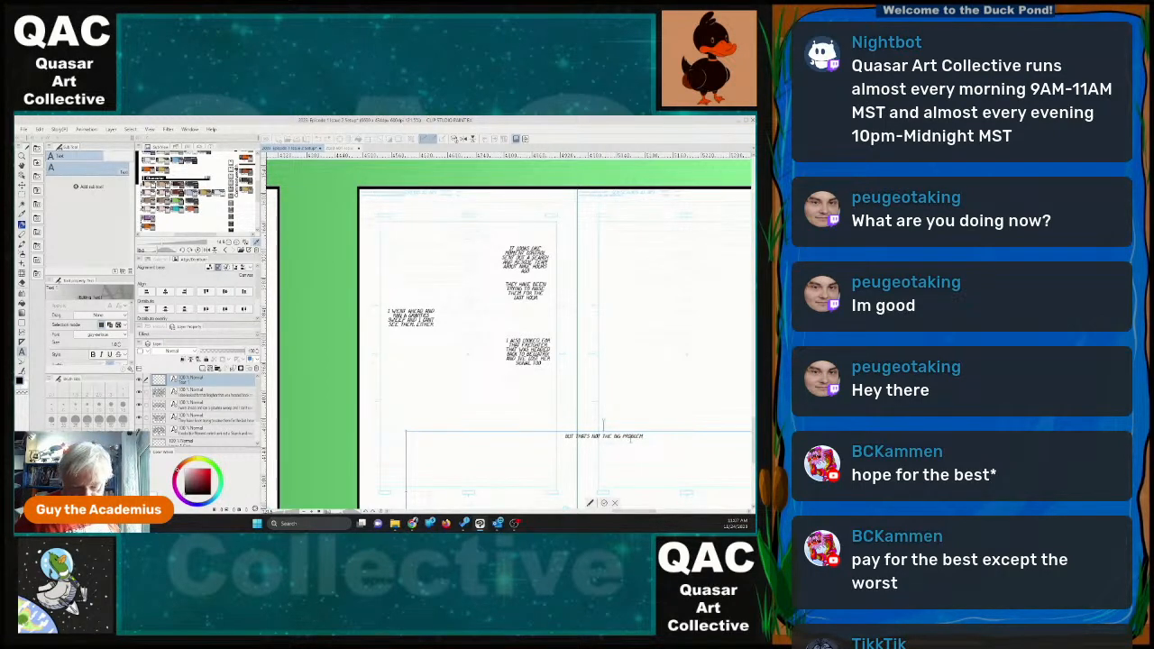
Narrow the big-problem dialogue's frame to a three-line block and place it near page 30's outer margin, below the gravitics-sweep dialogue.
drag(604, 424, 546, 371)
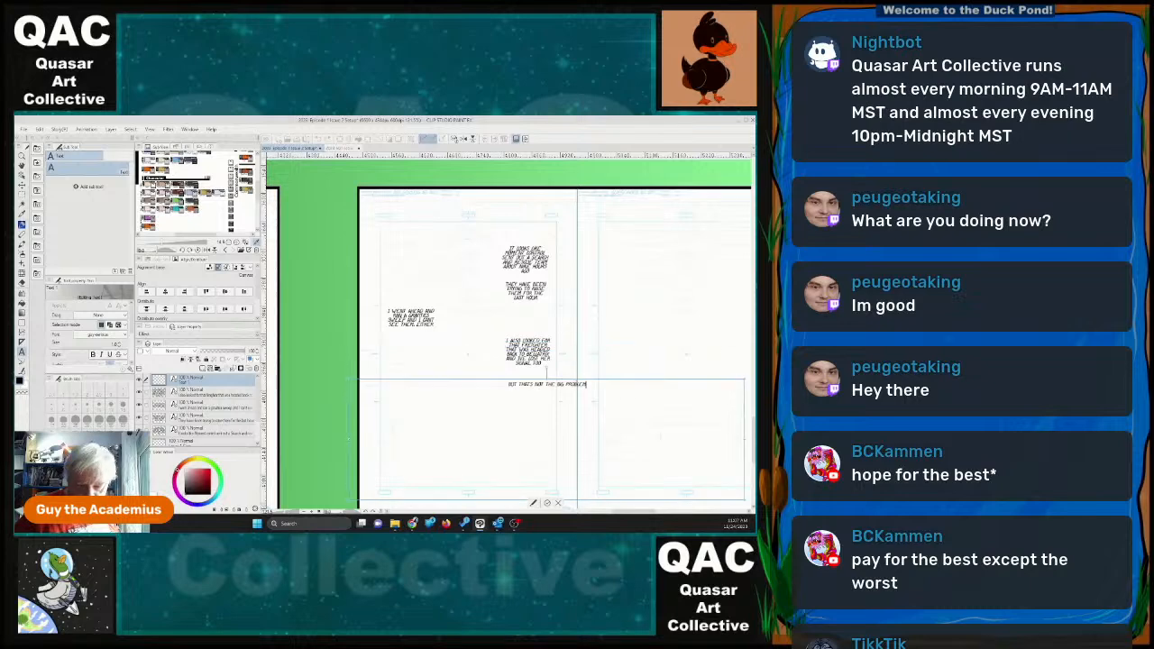
drag(745, 440, 393, 456)
drag(370, 373, 414, 397)
click(402, 444)
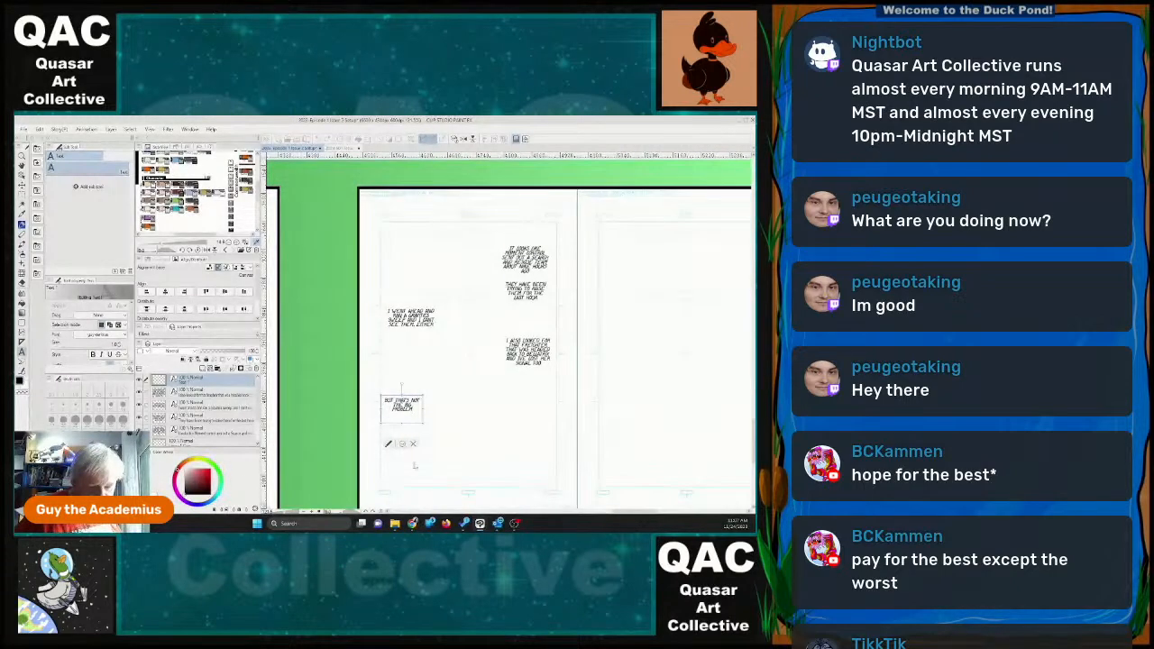
Add another text object across the lower part of the spread reading "THAT'S A BIG GRAVITY FOOTPRINT".
click(663, 430)
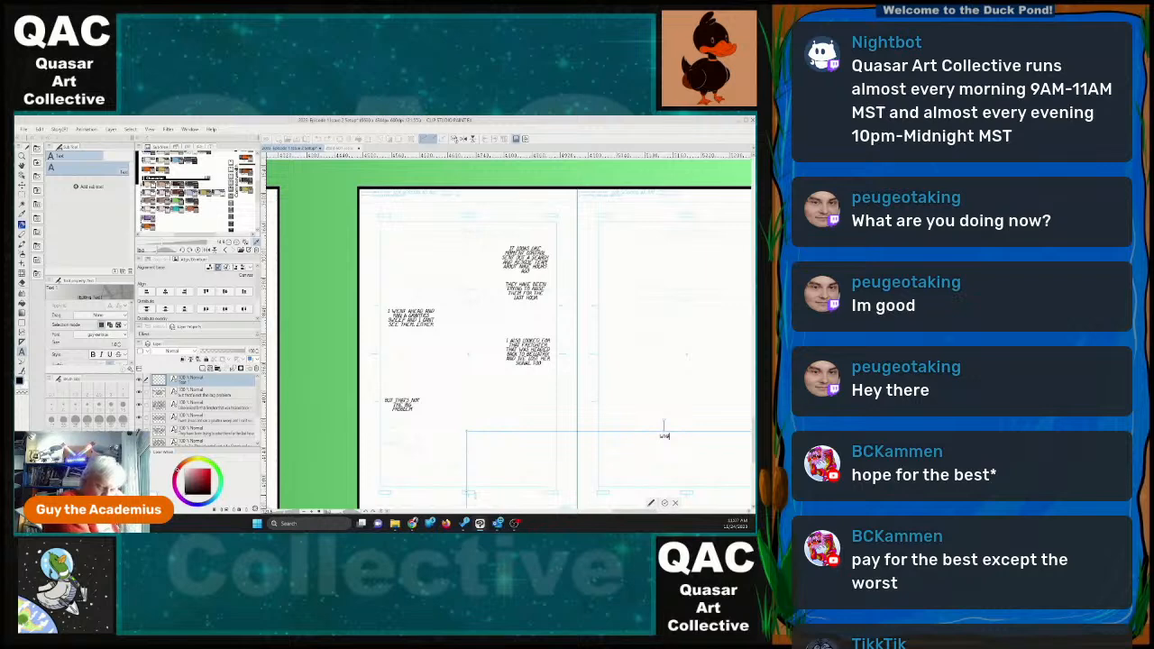
text(wha)
key(BackSpace)
key(BackSpace)
key(BackSpace)
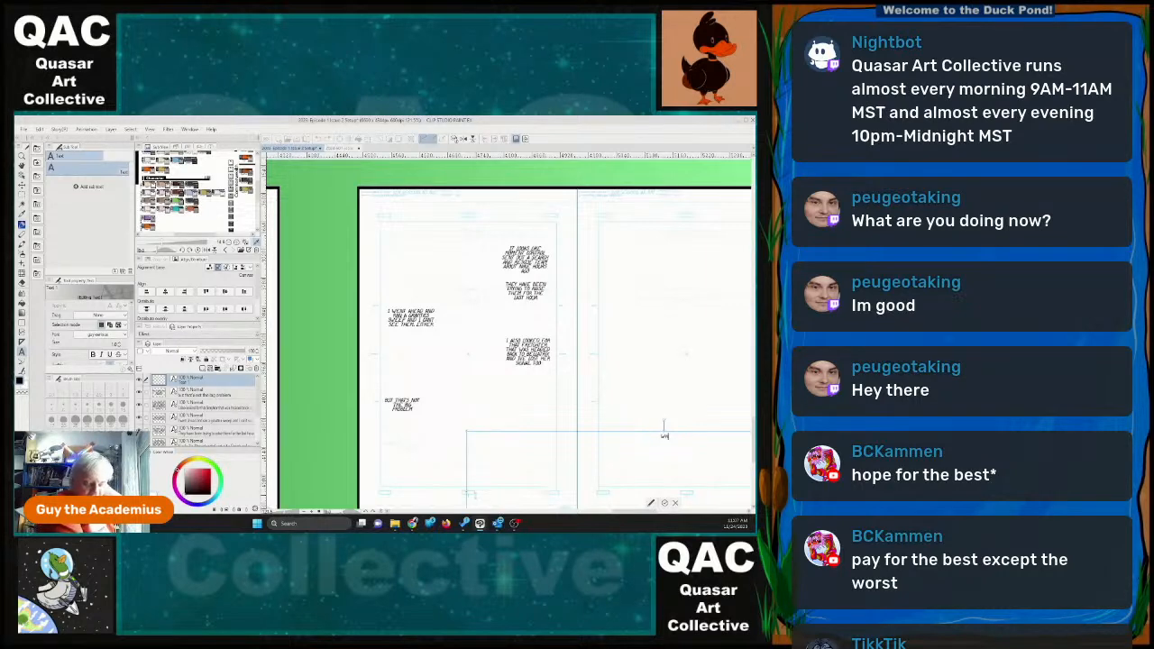
text(that's a s)
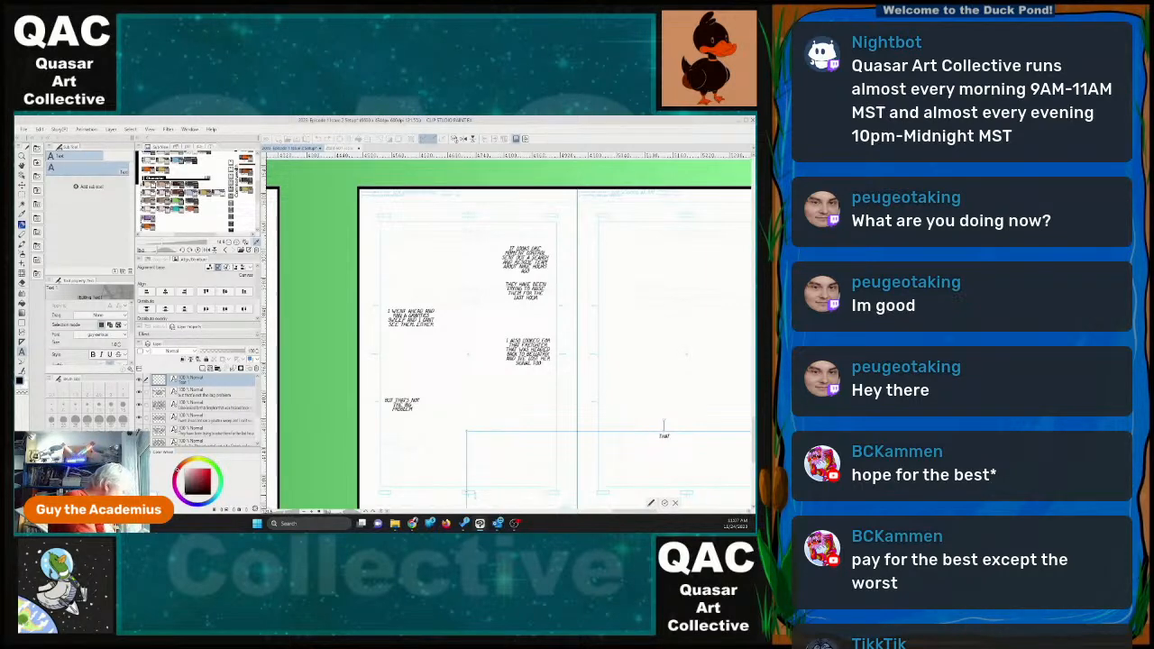
text(ig graviti)
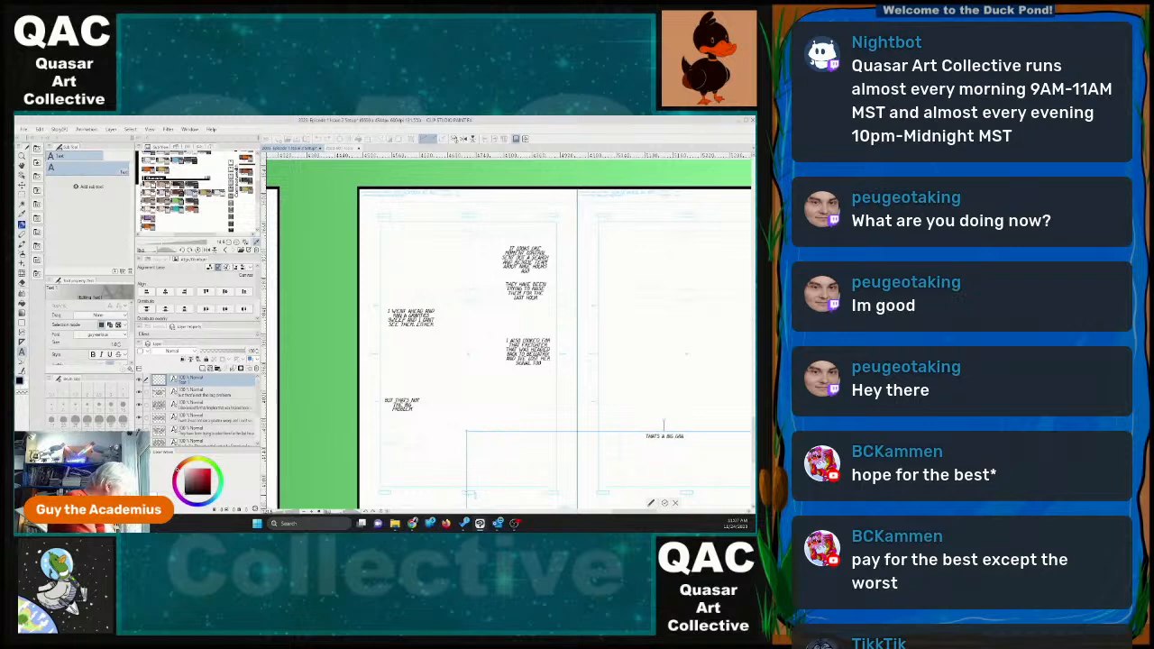
text( footprint)
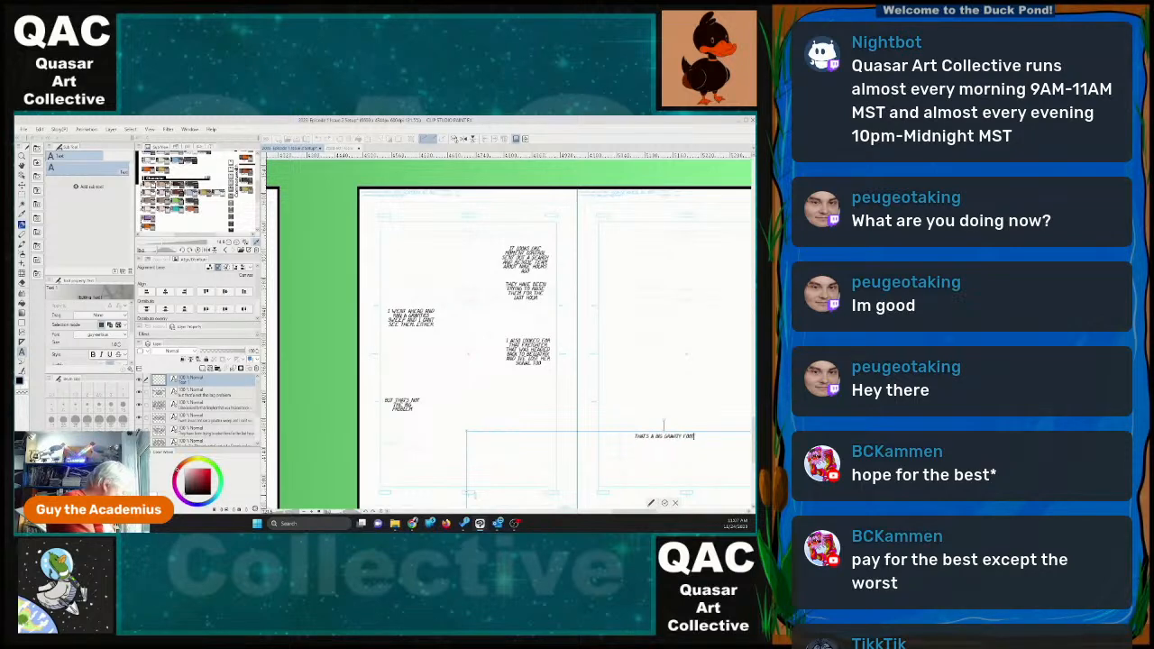
key(BackSpace)
text(t)
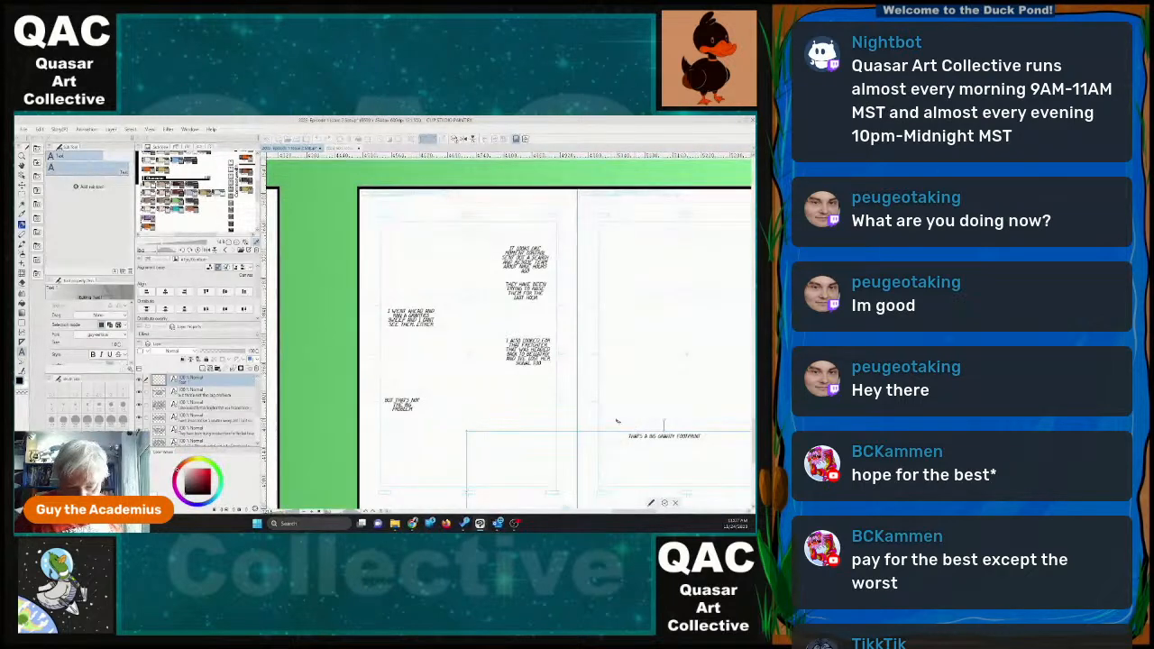
Shrink the gravity-footprint dialogue's frame to fit three lines and place it at page 30's lower middle, slightly below the big-problem dialogue.
drag(664, 424, 366, 373)
drag(377, 421, 374, 420)
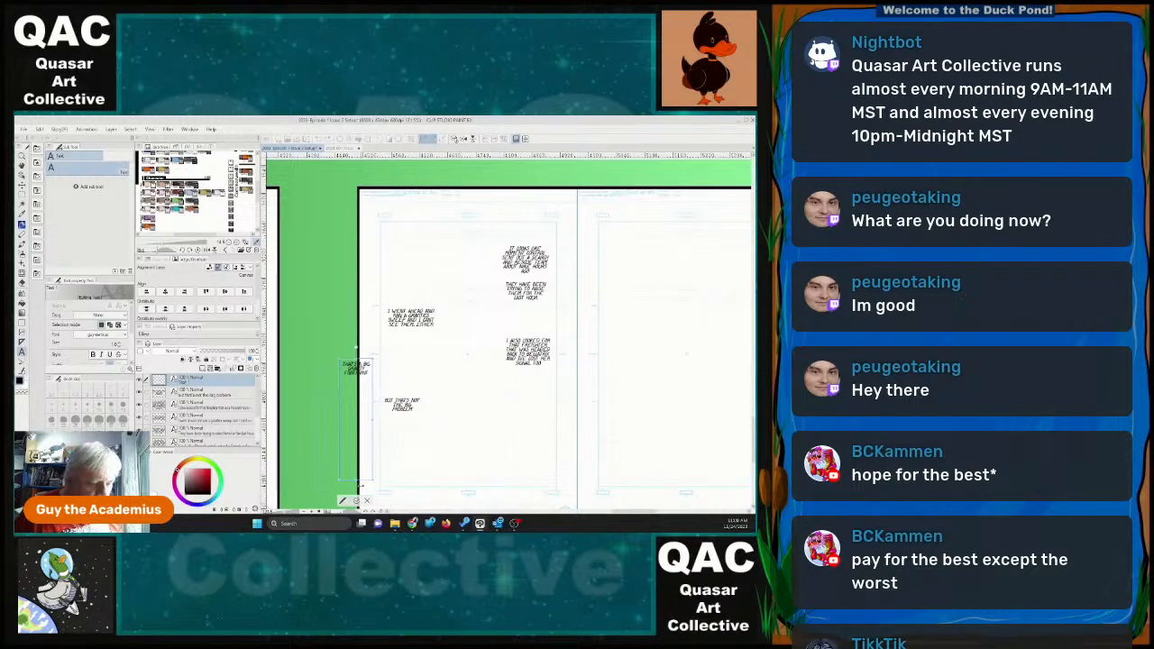
mouse_move(358, 480)
mouse_down()
mouse_move(358, 395)
mouse_move(482, 421)
mouse_move(483, 431)
mouse_move(482, 417)
mouse_up()
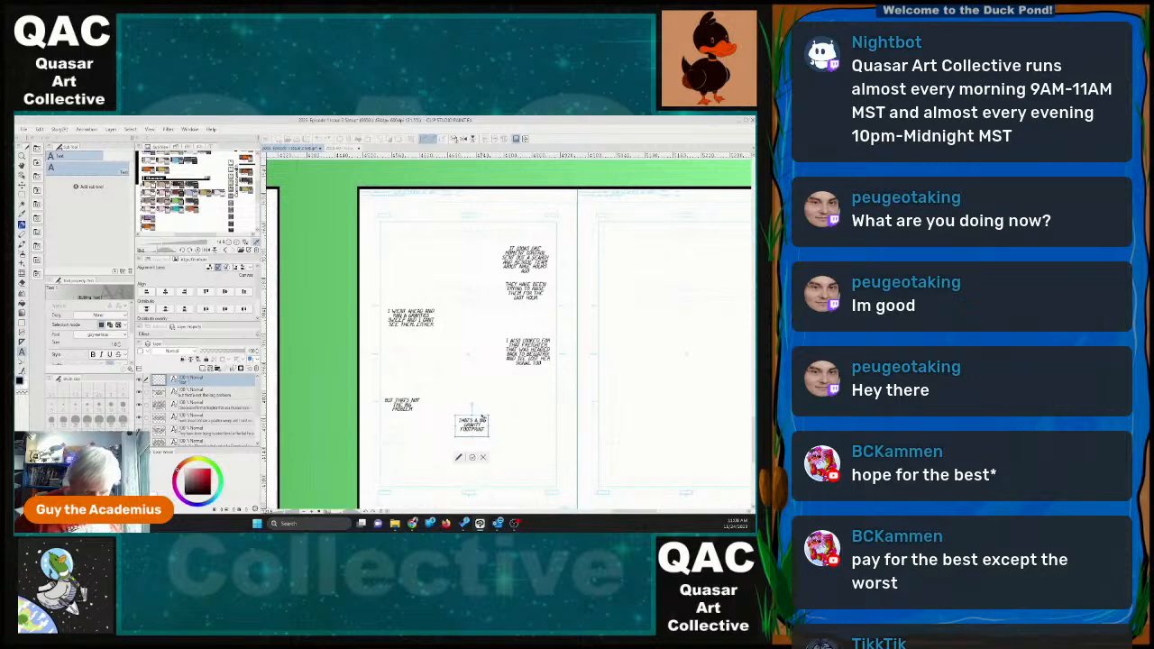
Add a text object low on the spread reading "YES SIR" and move it up and toward the inner margin.
click(480, 482)
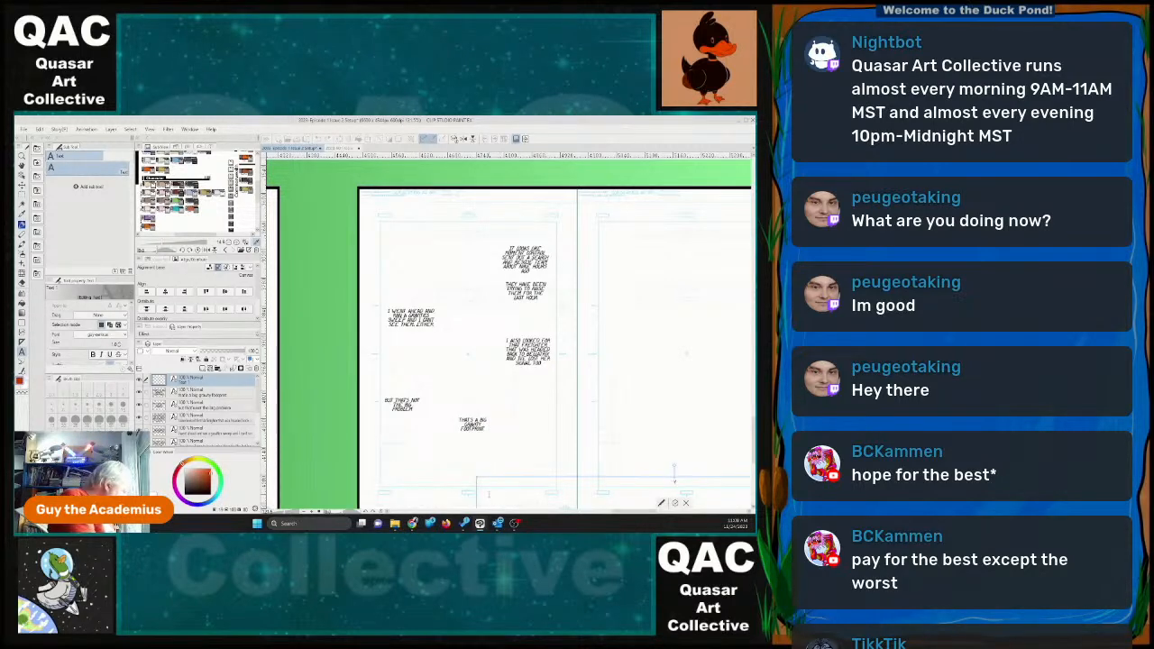
text(no, so)
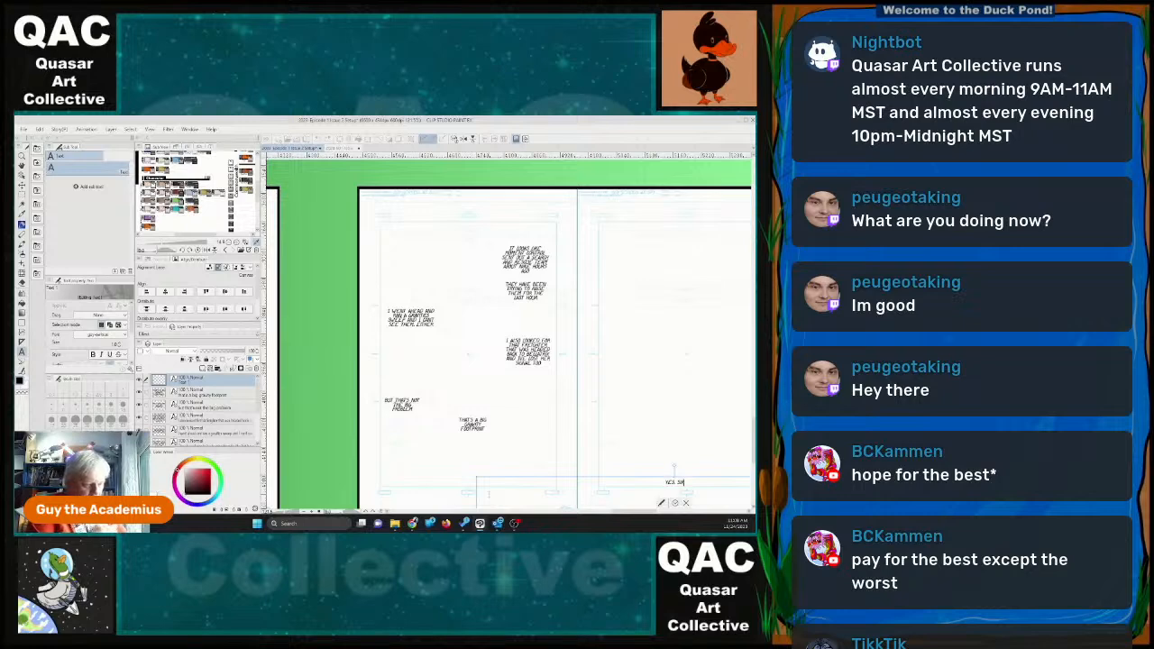
text(R)
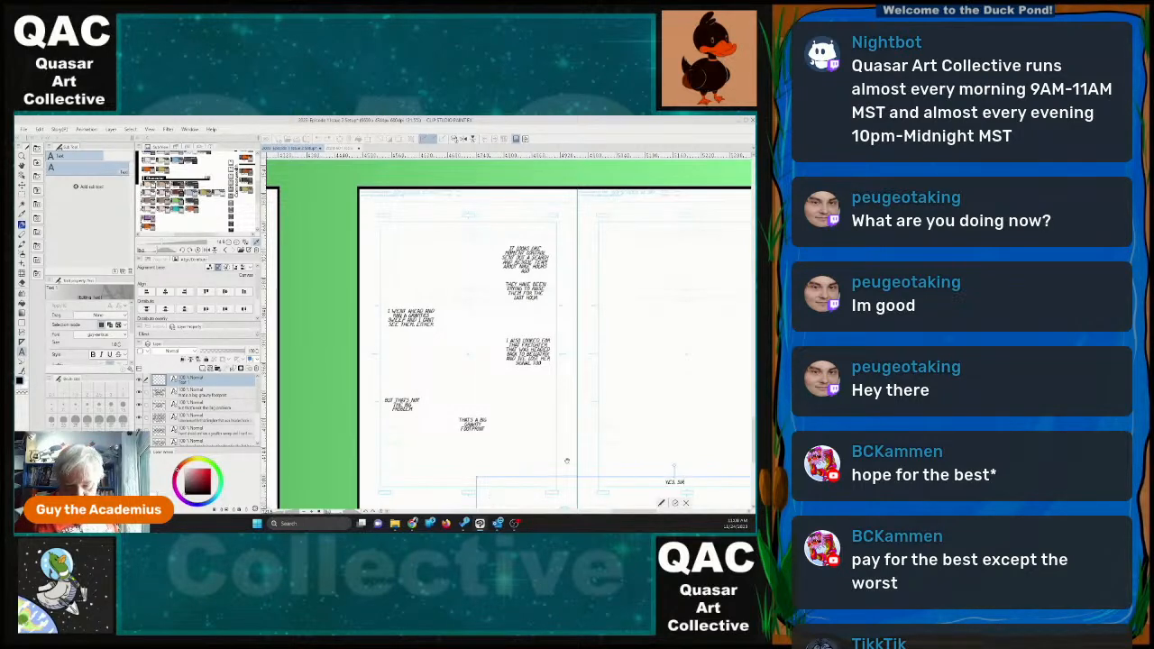
drag(685, 481, 609, 375)
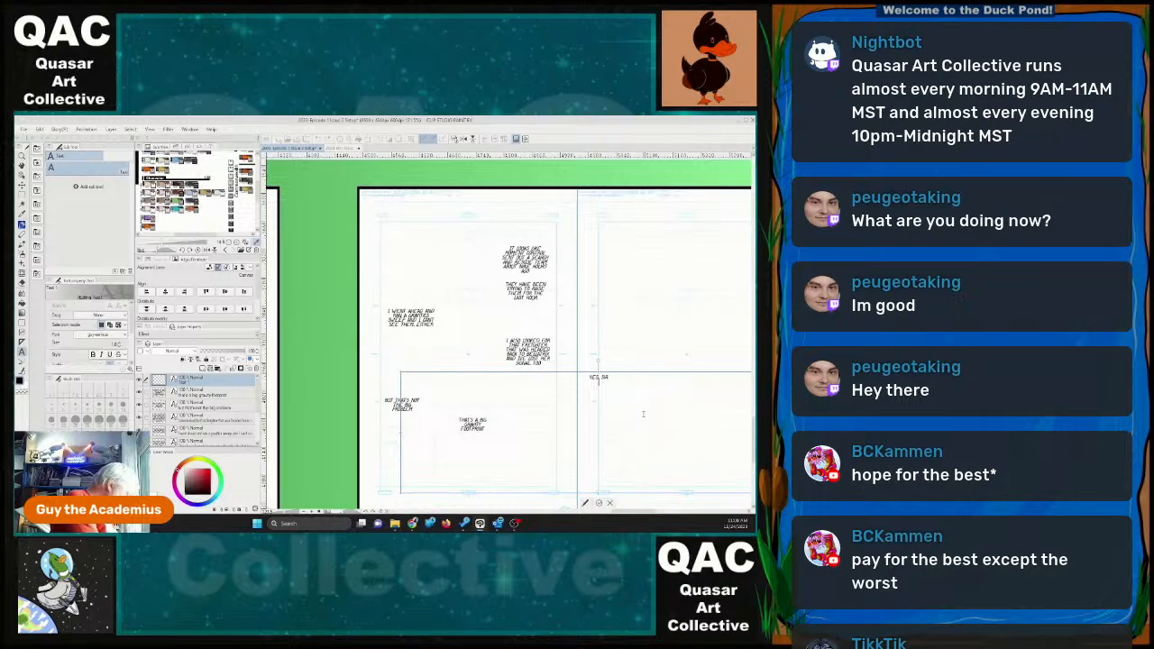
Continue the "YES SIR" dialogue with "LOOKS LIKE TWO SCREENING UNITS, PROBABLY DESTROYERS AND THEY ARE INBOUND" on new lines beneath it.
key(Return)
text(looks like)
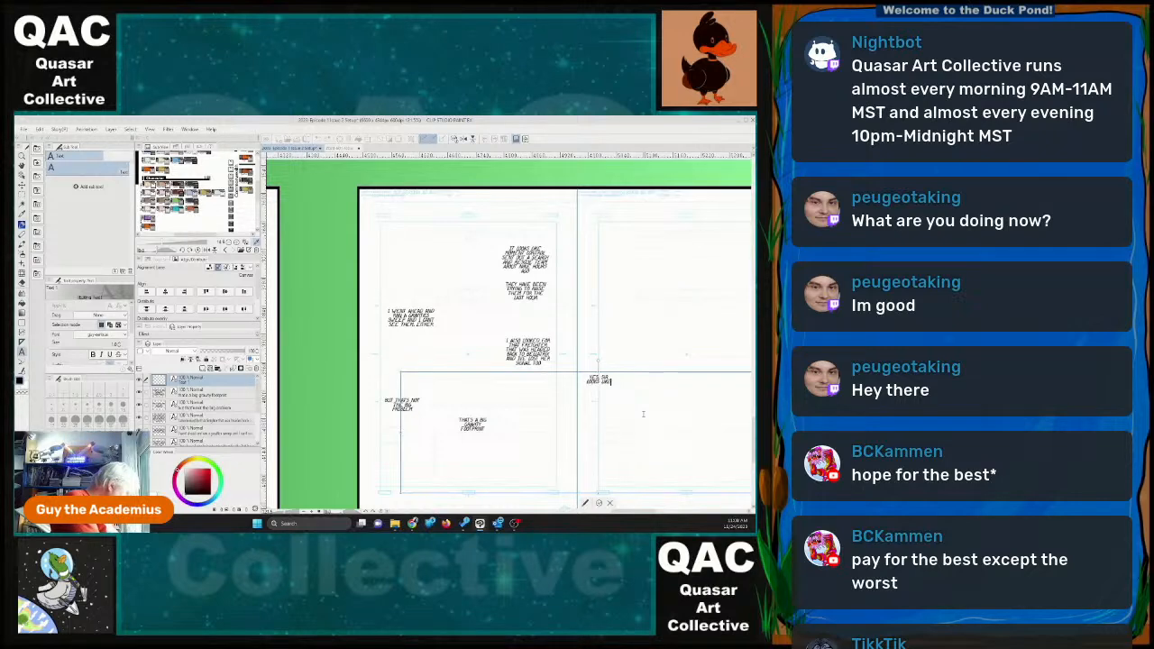
text( two screen)
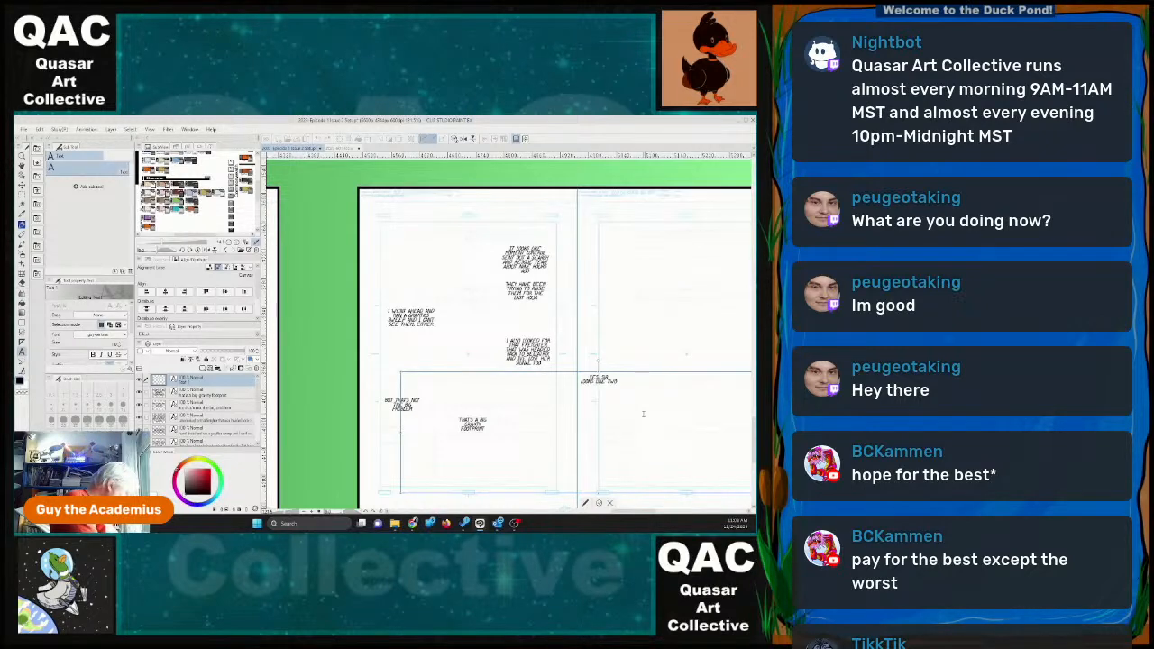
text(ing units)
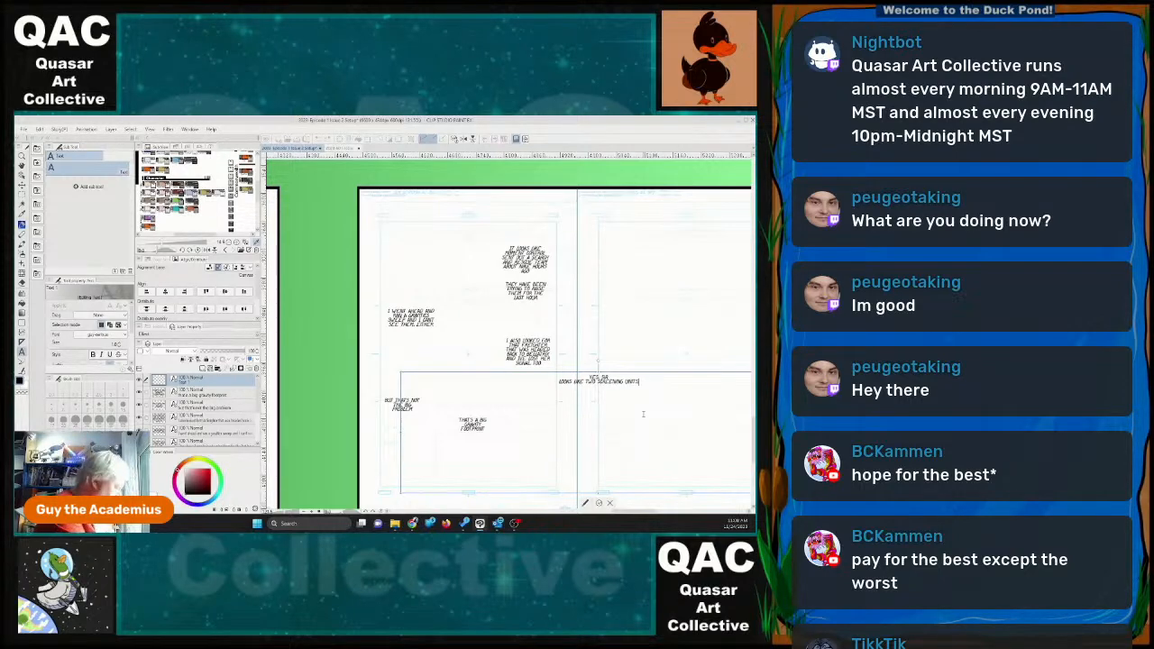
key(Return)
text(probably de)
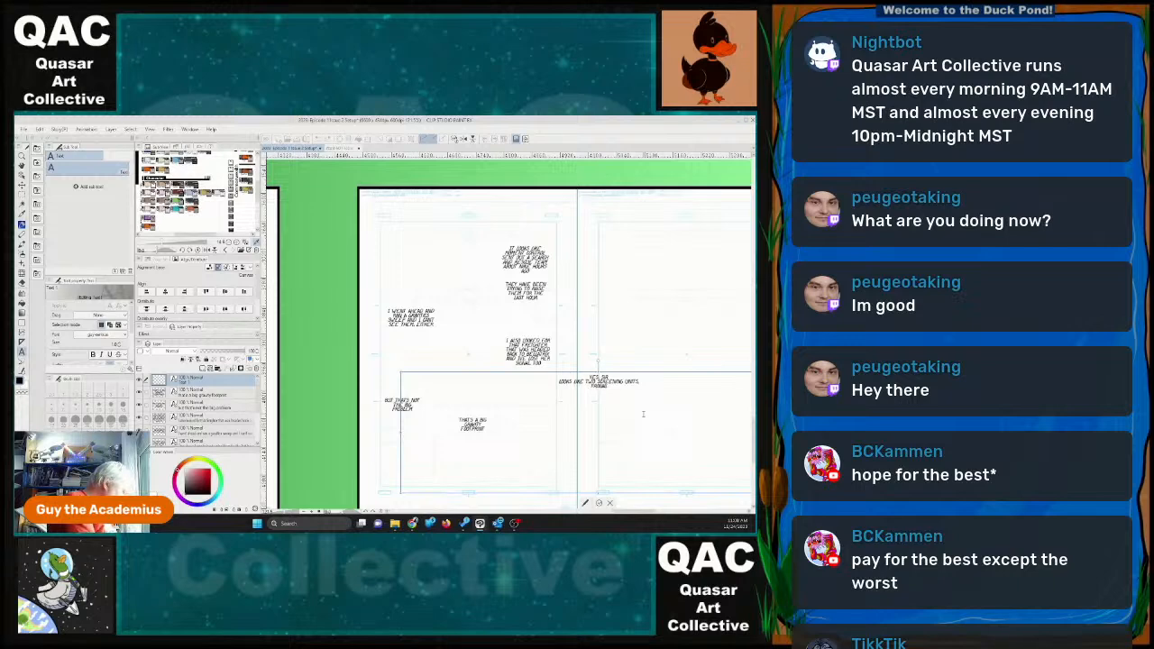
text(stroyed)
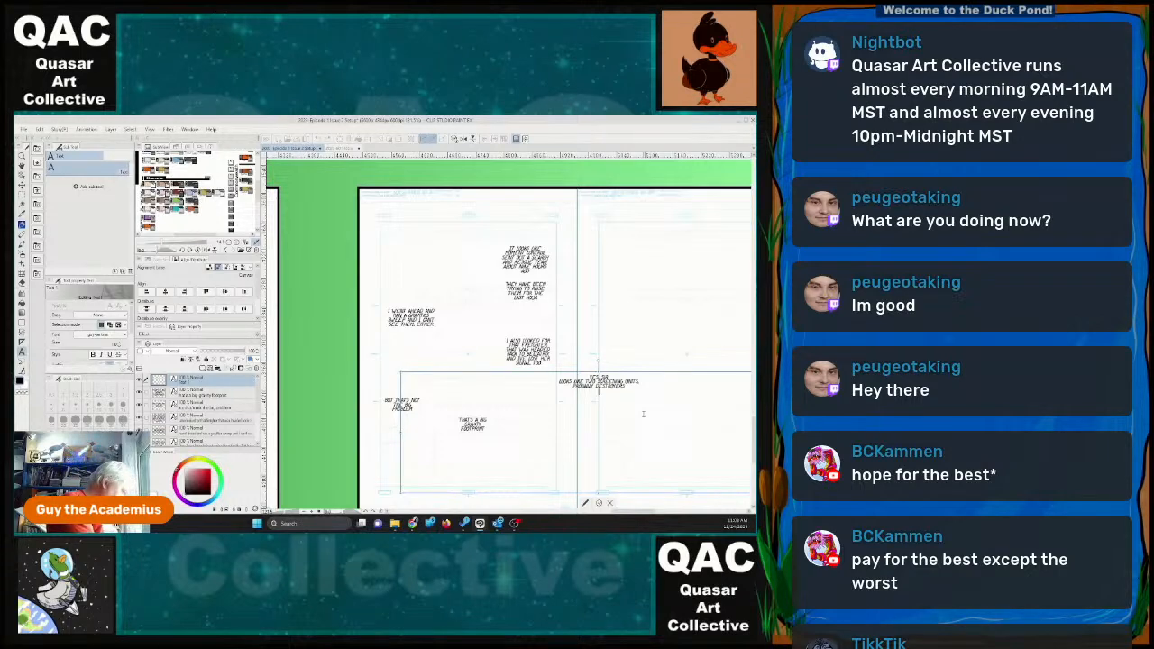
text(one m)
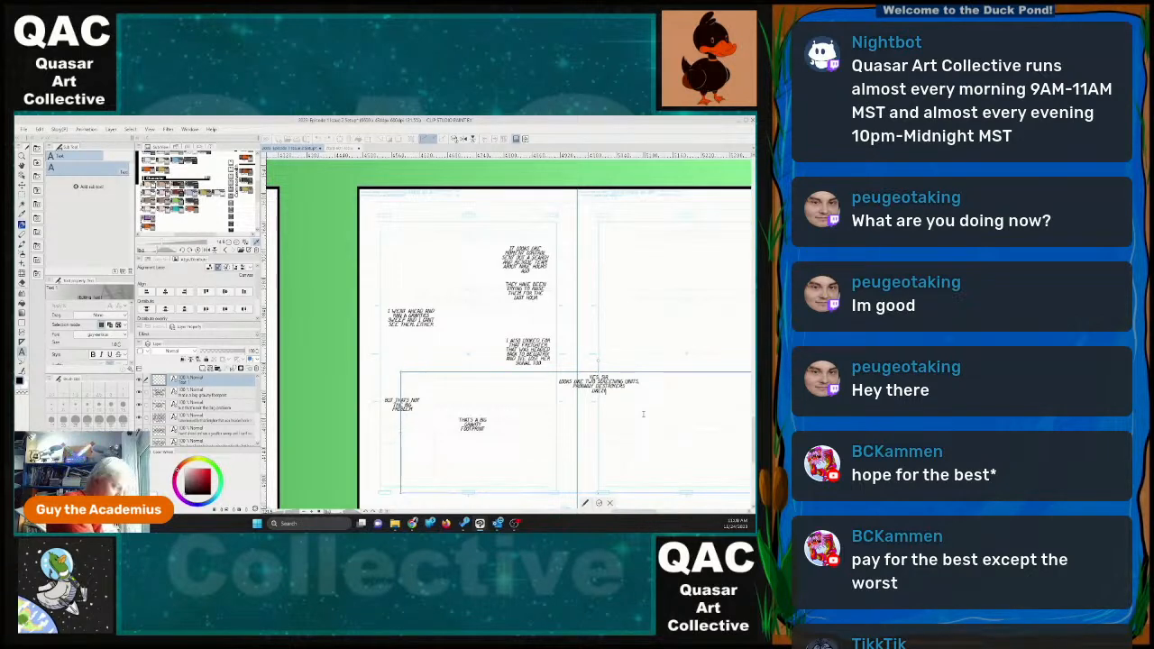
key(BackSpace)
key(BackSpace)
key(BackSpace)
key(BackSpace)
key(BackSpace)
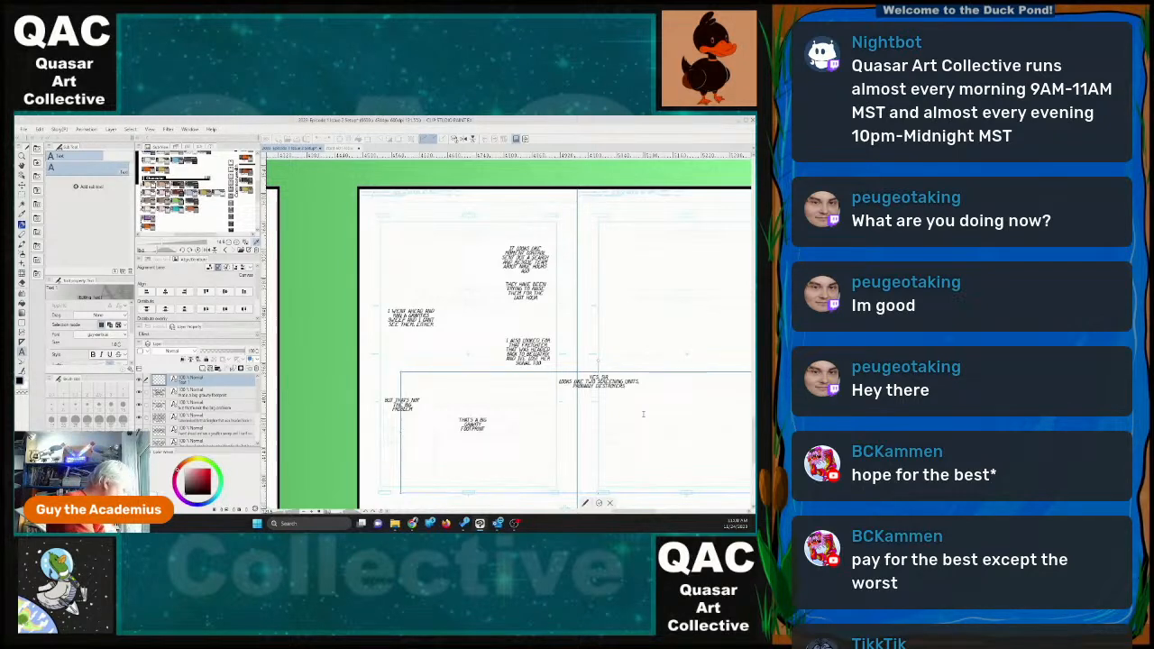
text(AND THEY ARE)
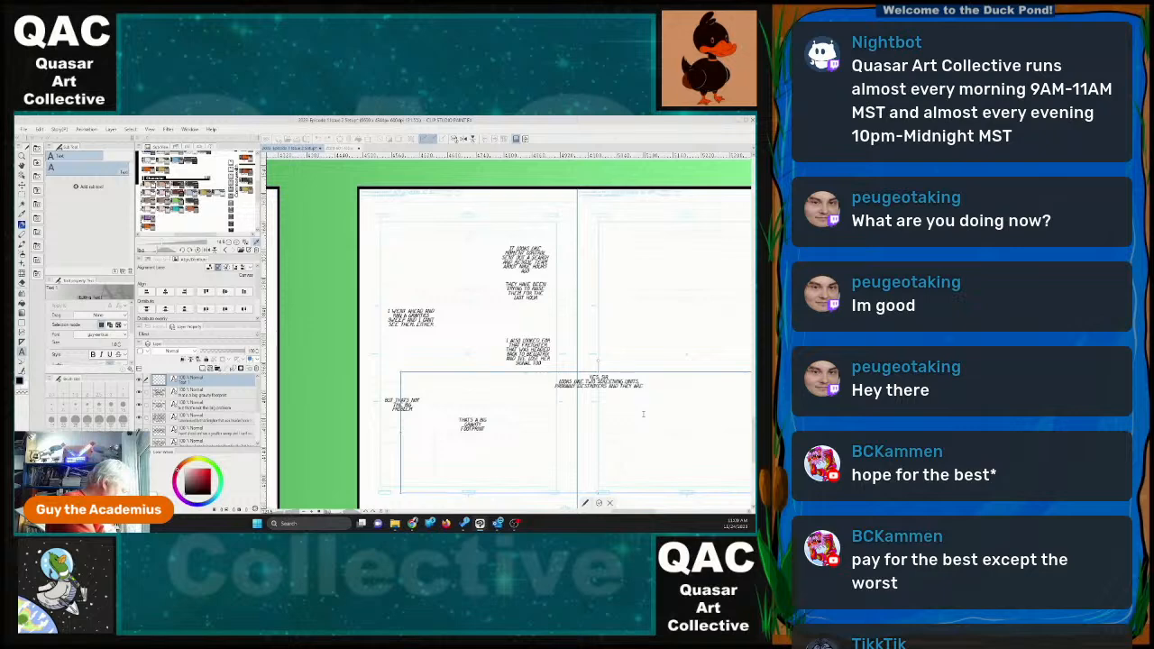
text( INBOUND)
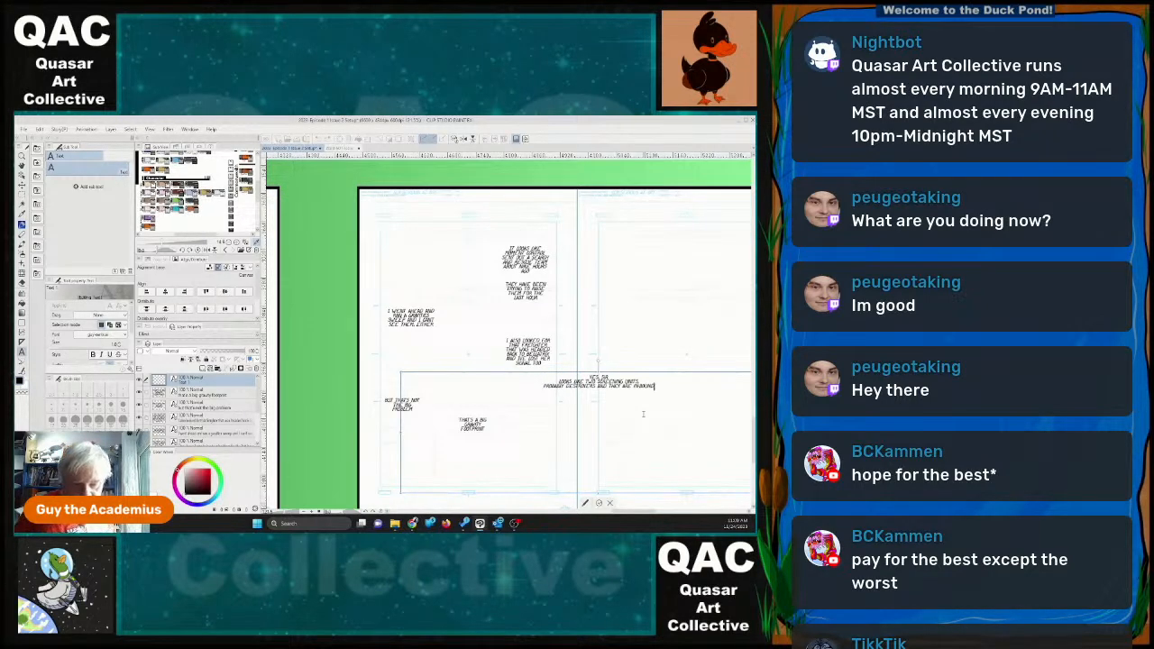
Narrow the screening-units dialogue to a compact block with "INBOUND" on its own line, and place it in page 30's lower corner beside the gutter.
drag(626, 375, 561, 311)
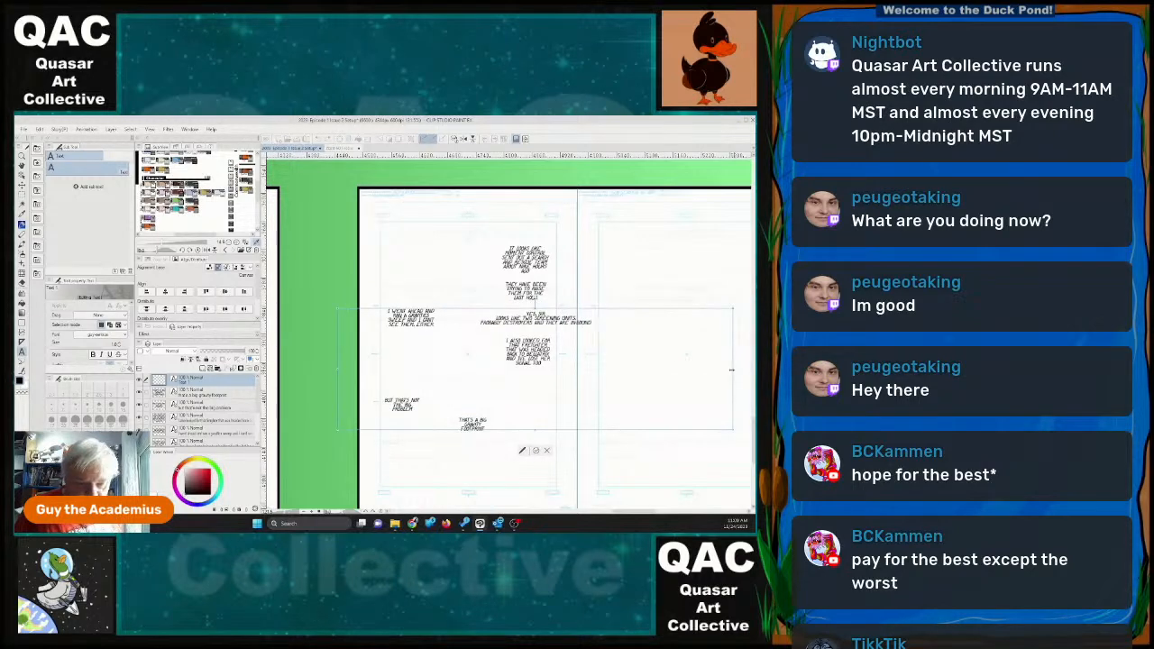
drag(732, 370, 393, 382)
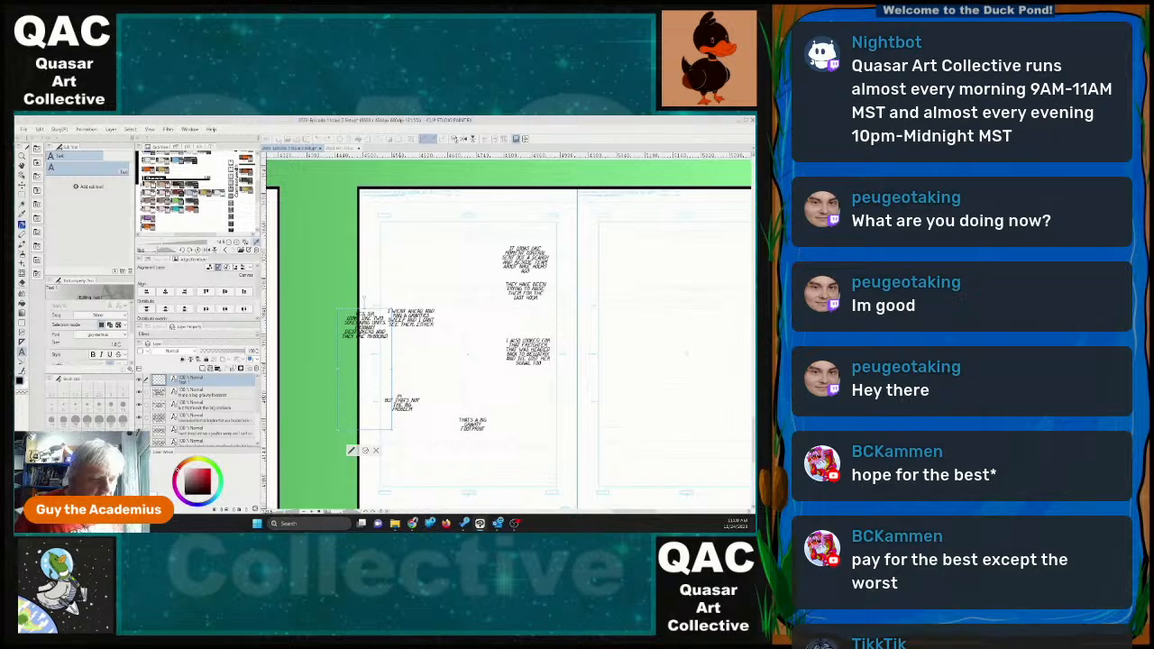
drag(365, 426, 643, 387)
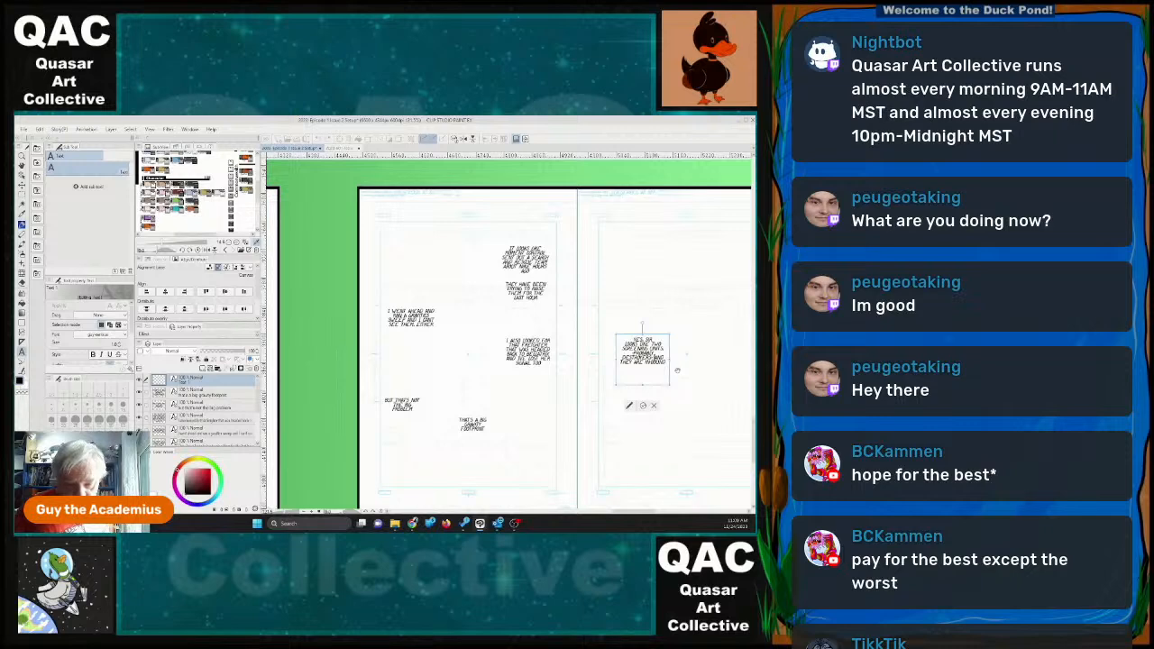
key(Return)
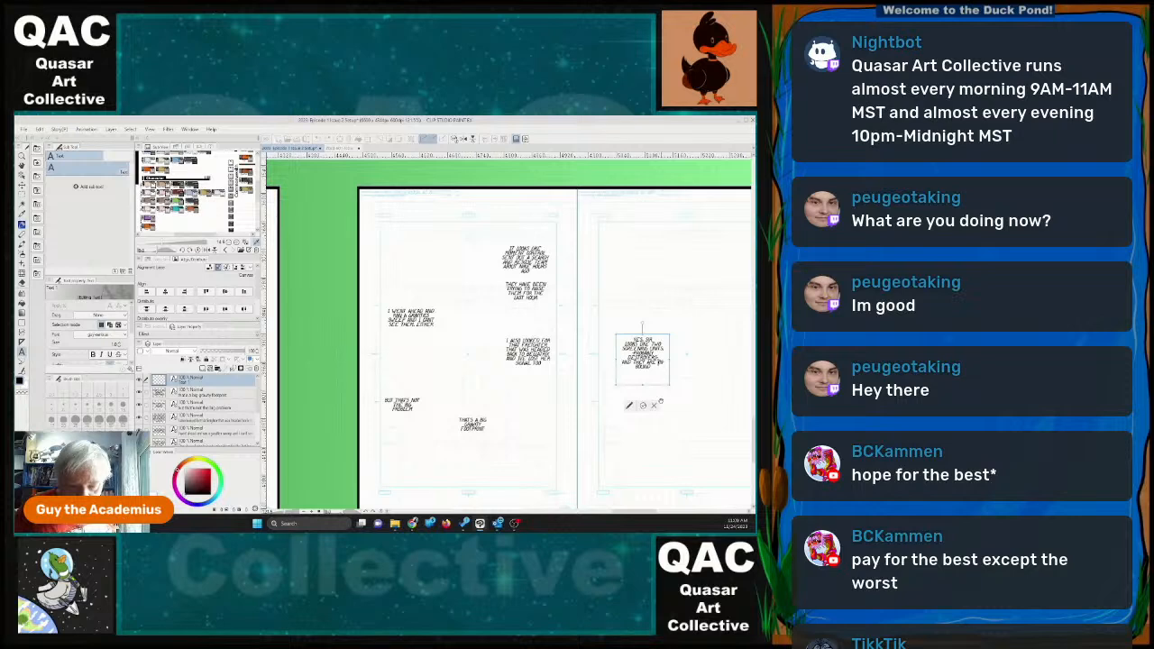
drag(669, 388, 551, 450)
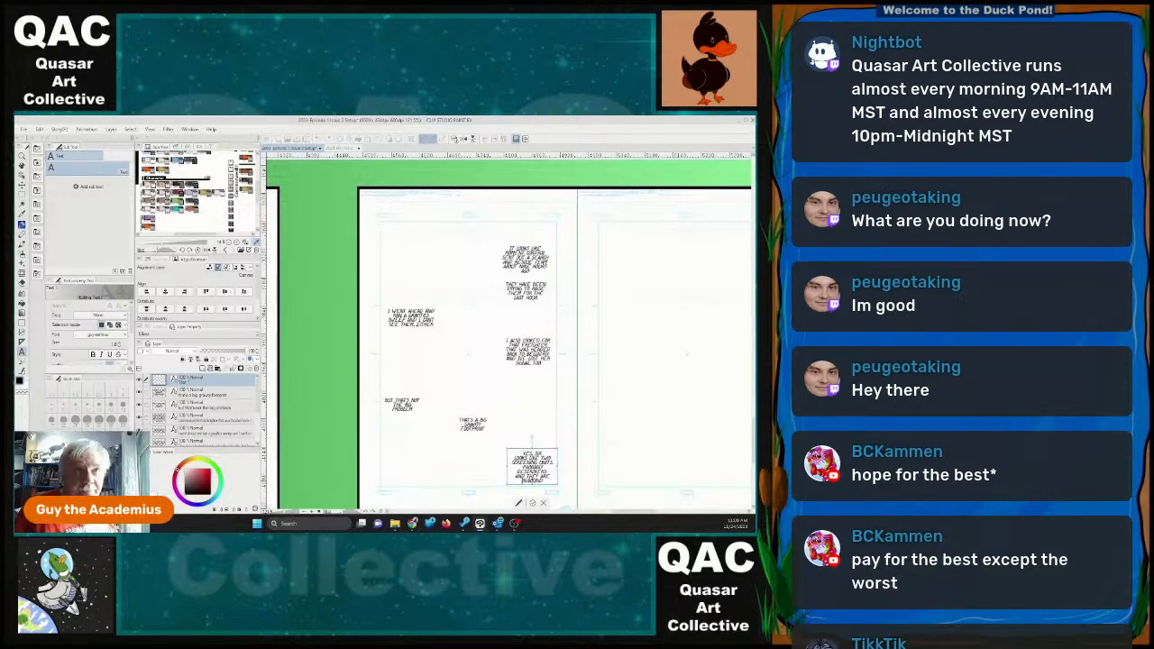
click(519, 503)
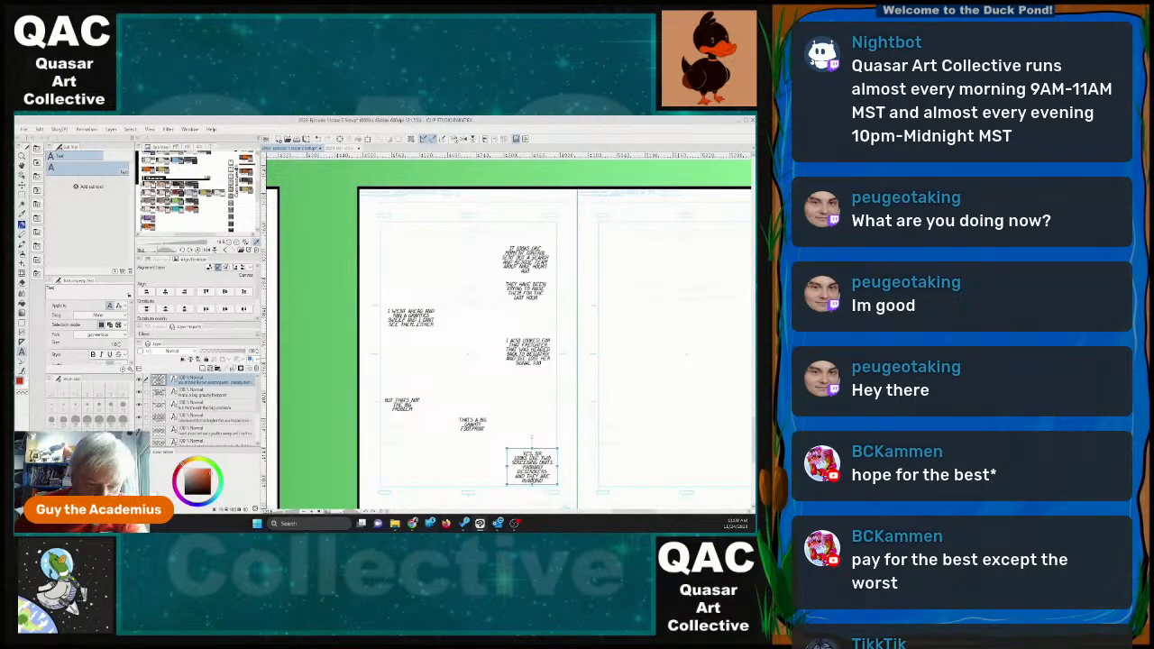
Insert the ship's name into the lost-freighter dialogue, deepen its frame to fit the added text, and nudge the block up toward the gutter.
click(528, 352)
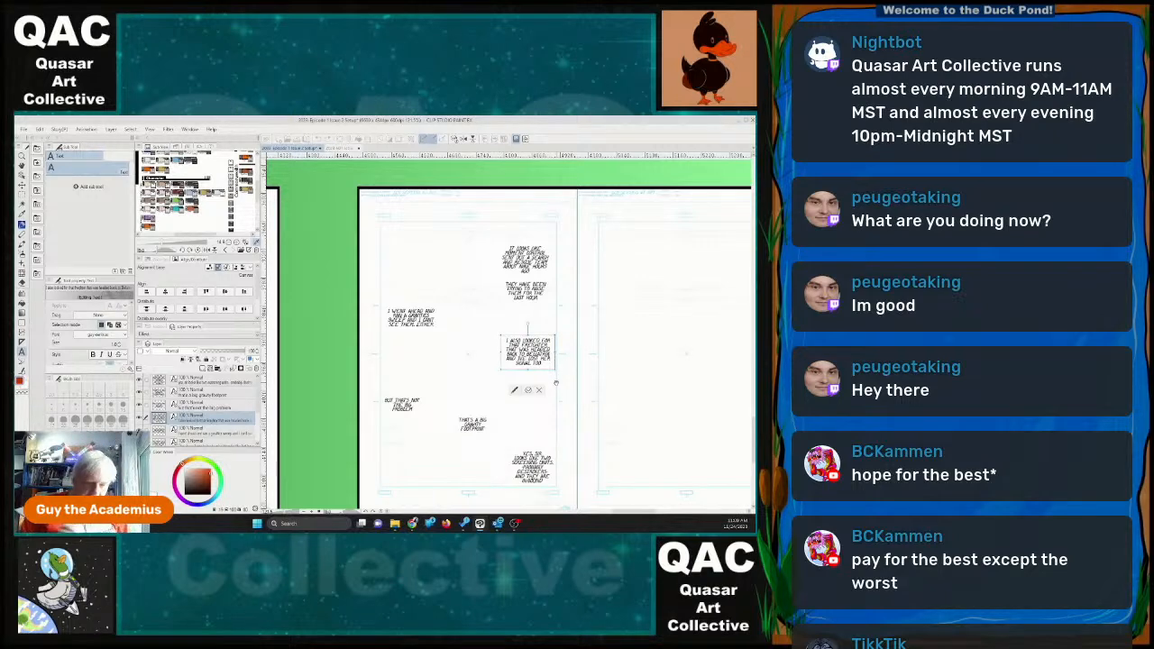
text(- the Thomas B)
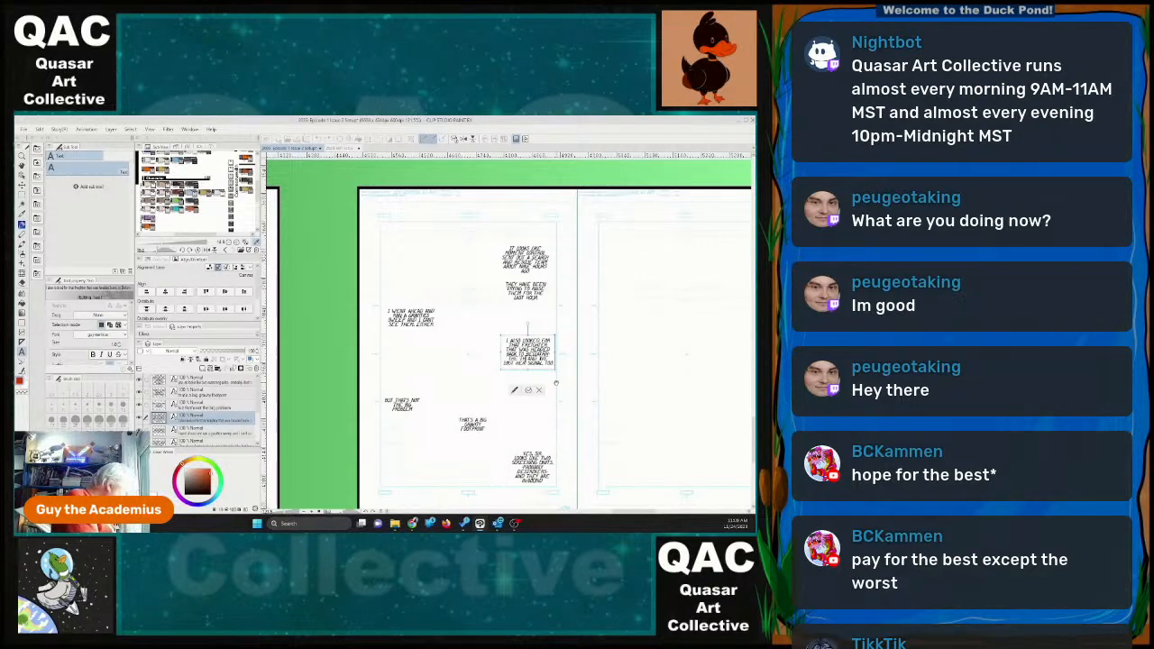
text(achman)
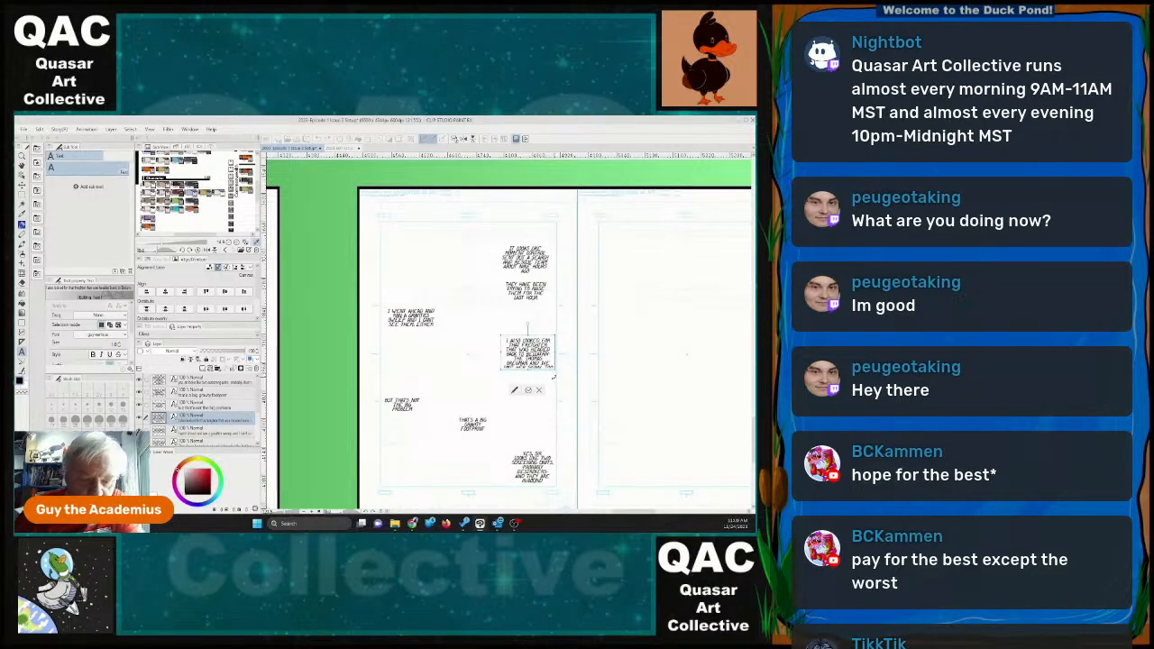
drag(556, 368, 556, 379)
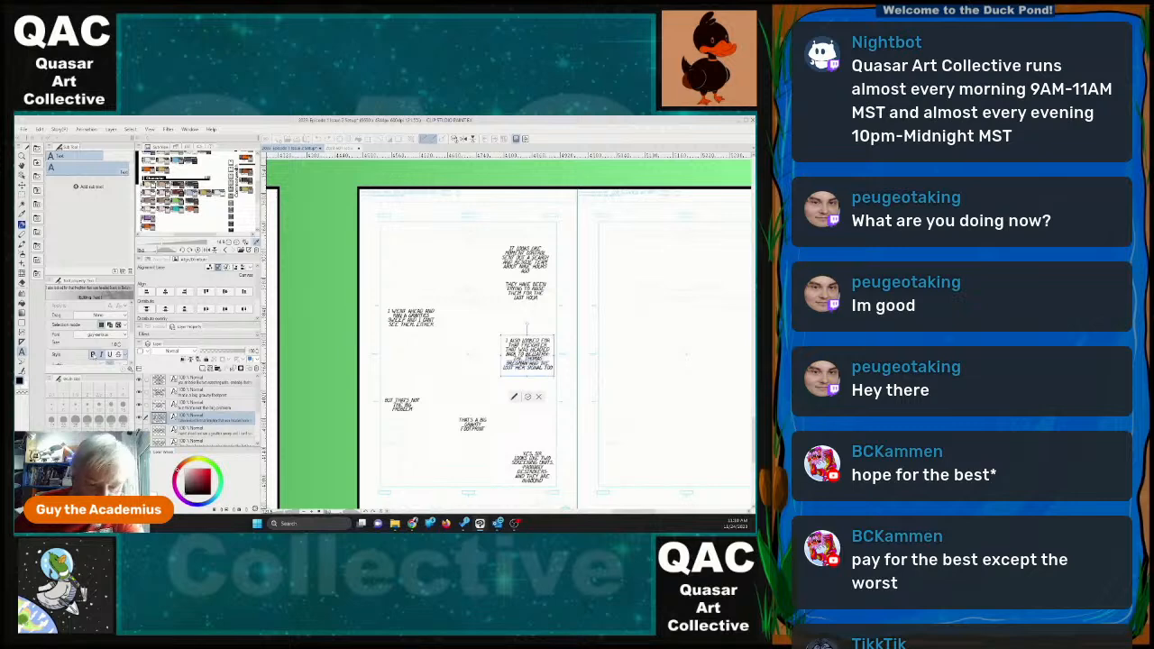
click(529, 397)
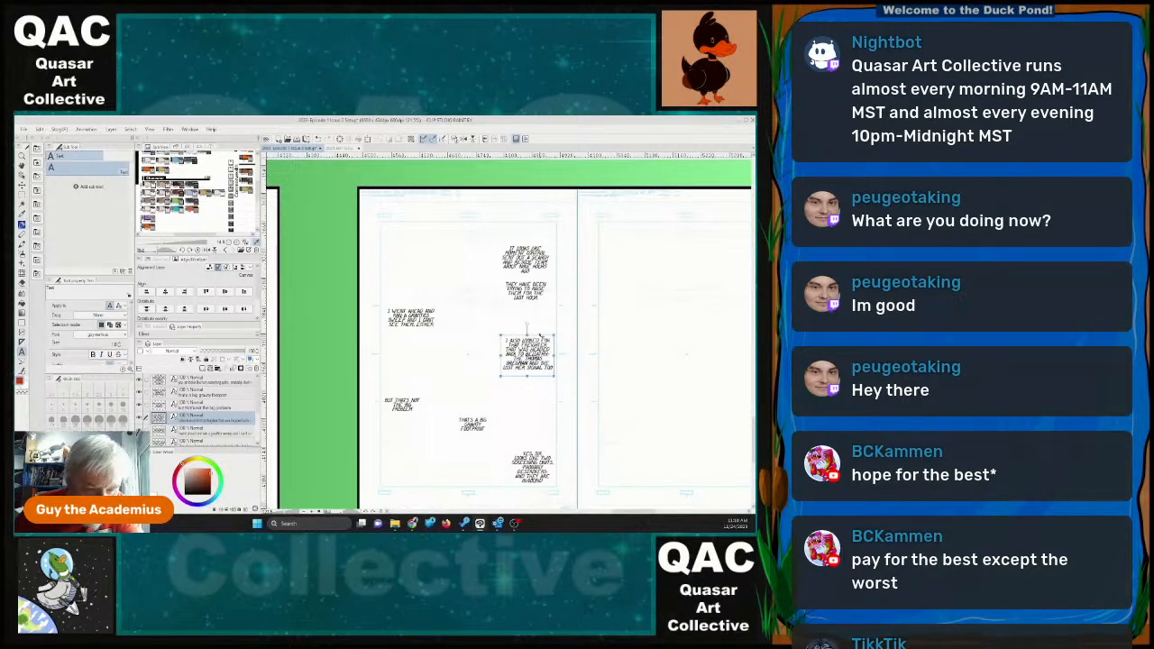
drag(541, 337, 545, 333)
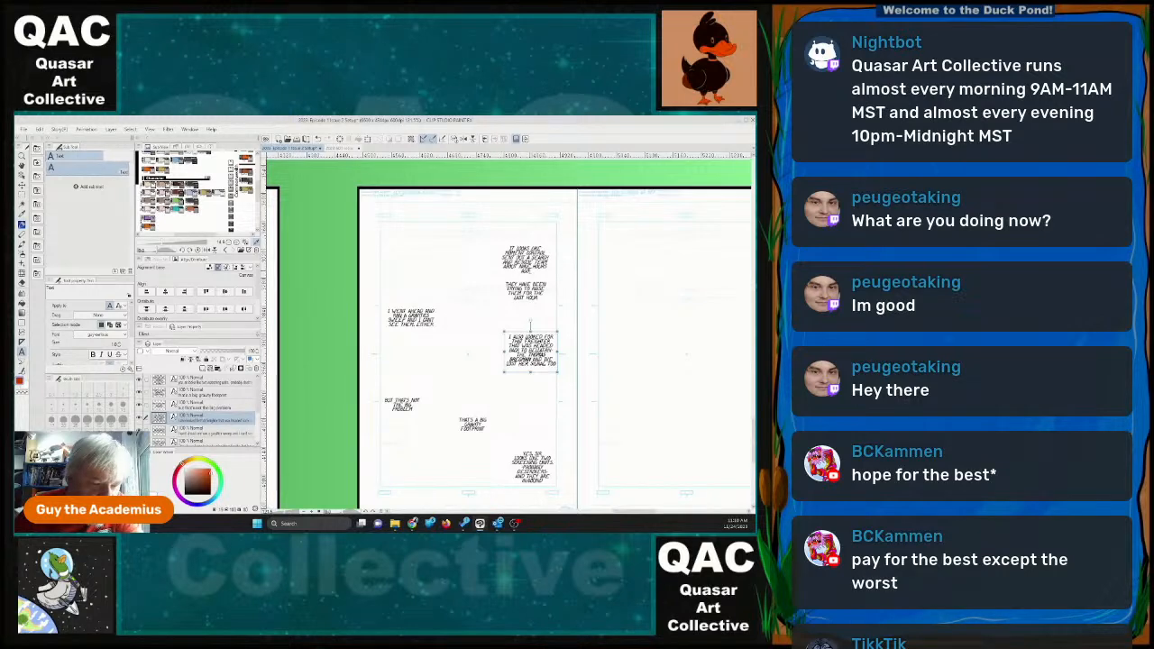
Raise page 30's topmost dialogue slightly and shorten its frame to fit the text.
click(550, 267)
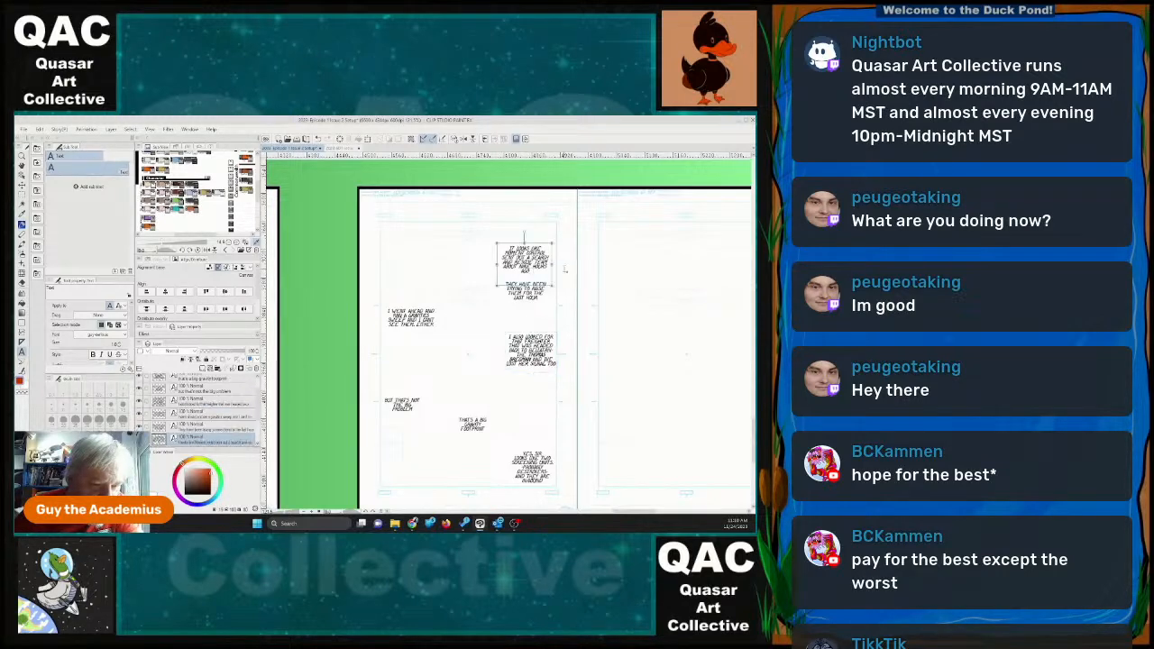
drag(538, 245, 539, 237)
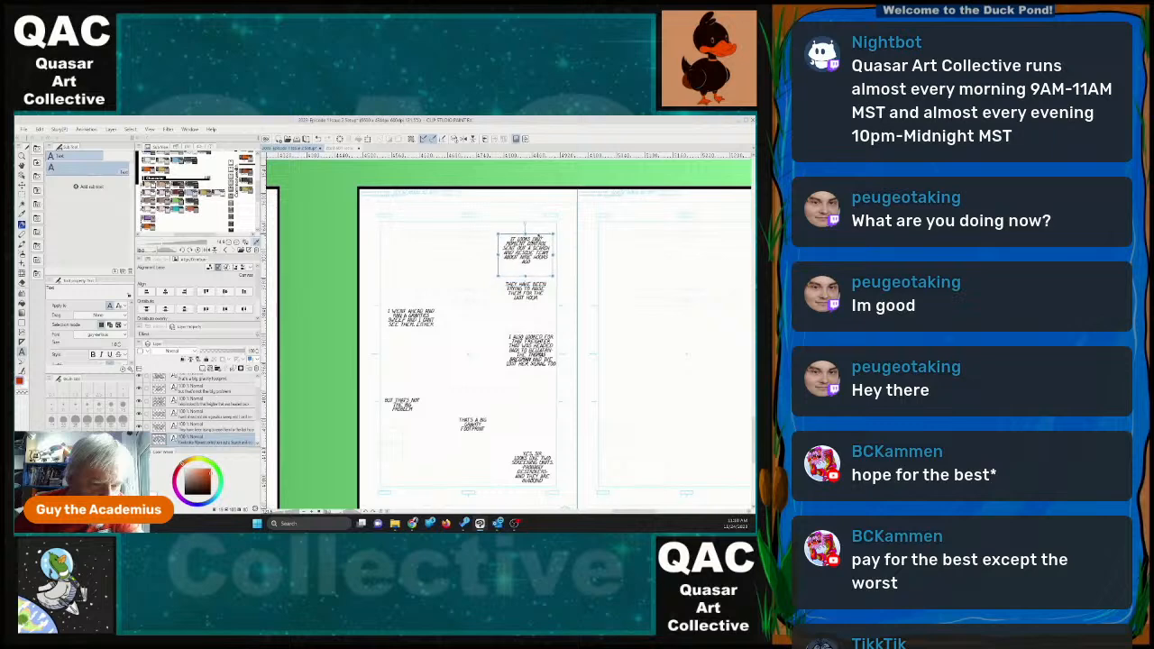
drag(525, 276, 526, 268)
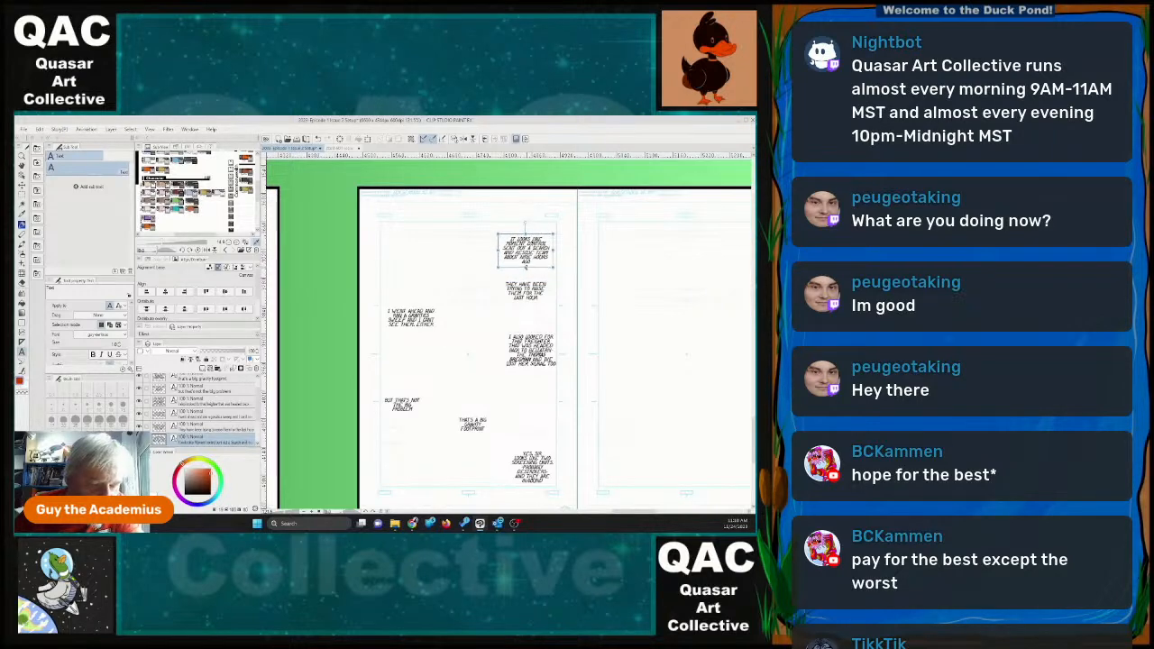
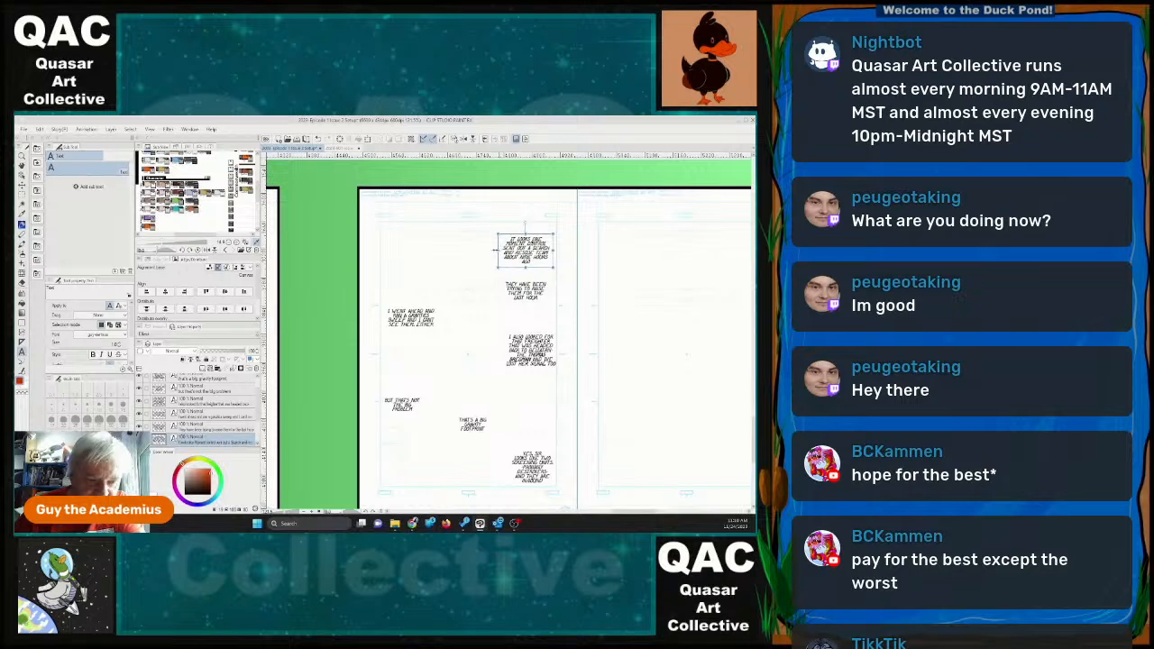
Widen page 30's topmost dialogue frame and move the freighter description from the lost-signal dialogue to the end of its text.
drag(497, 250, 439, 250)
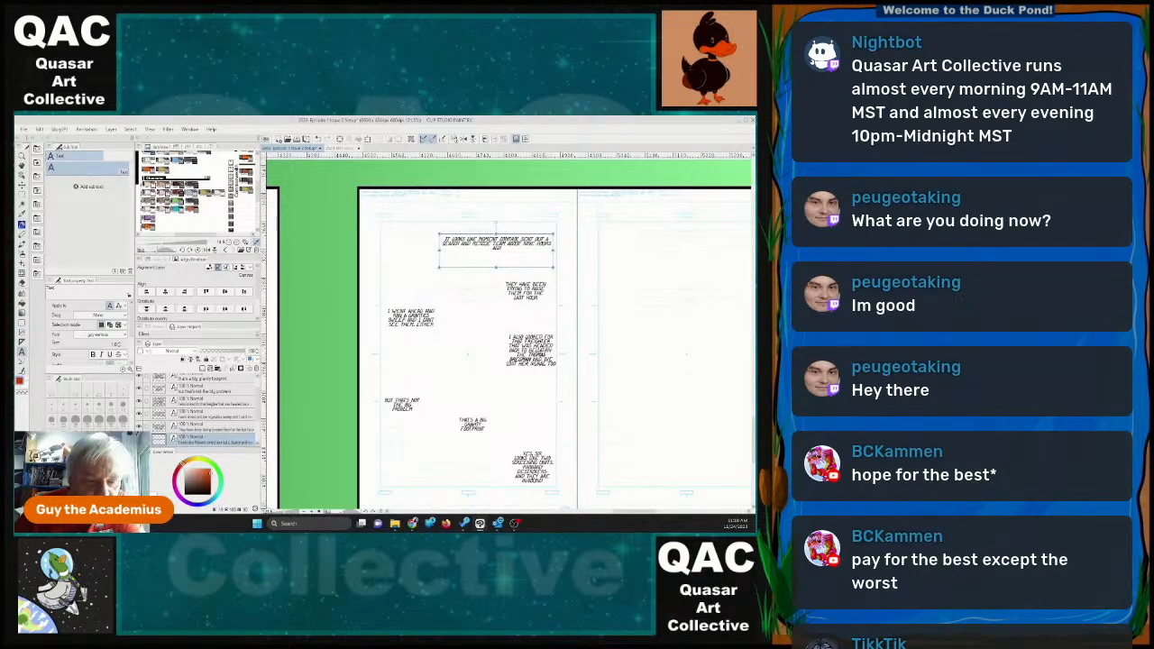
mouse_move(533, 351)
mouse_down()
mouse_move(539, 340)
mouse_move(535, 352)
mouse_move(525, 338)
mouse_up()
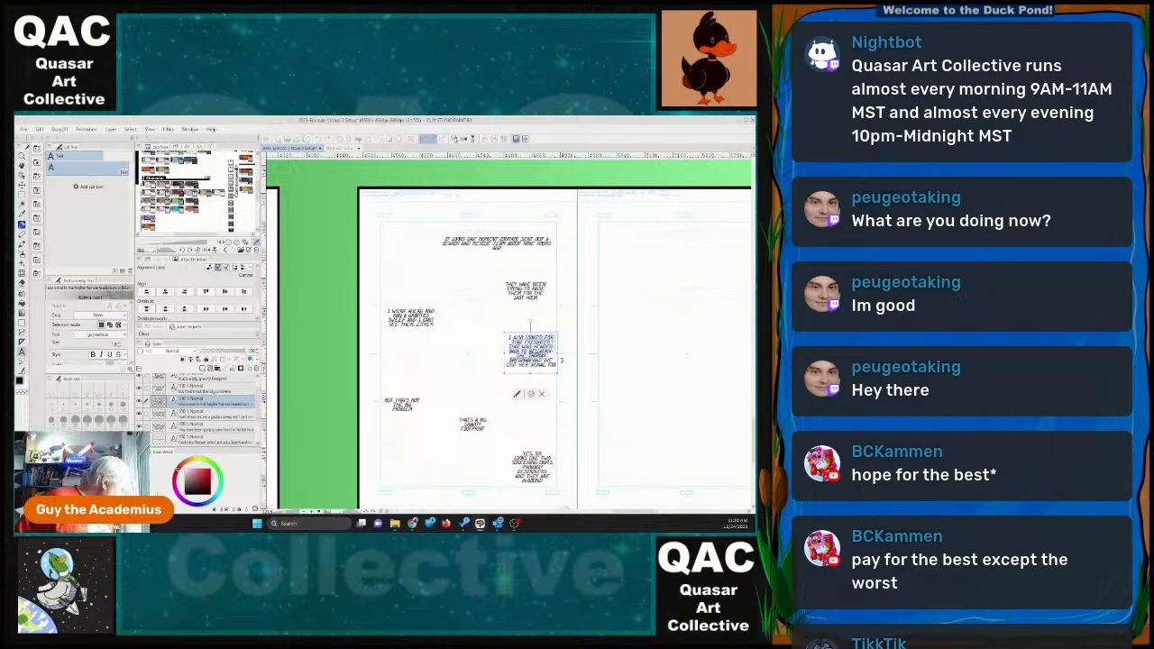
key(BackSpace)
click(499, 246)
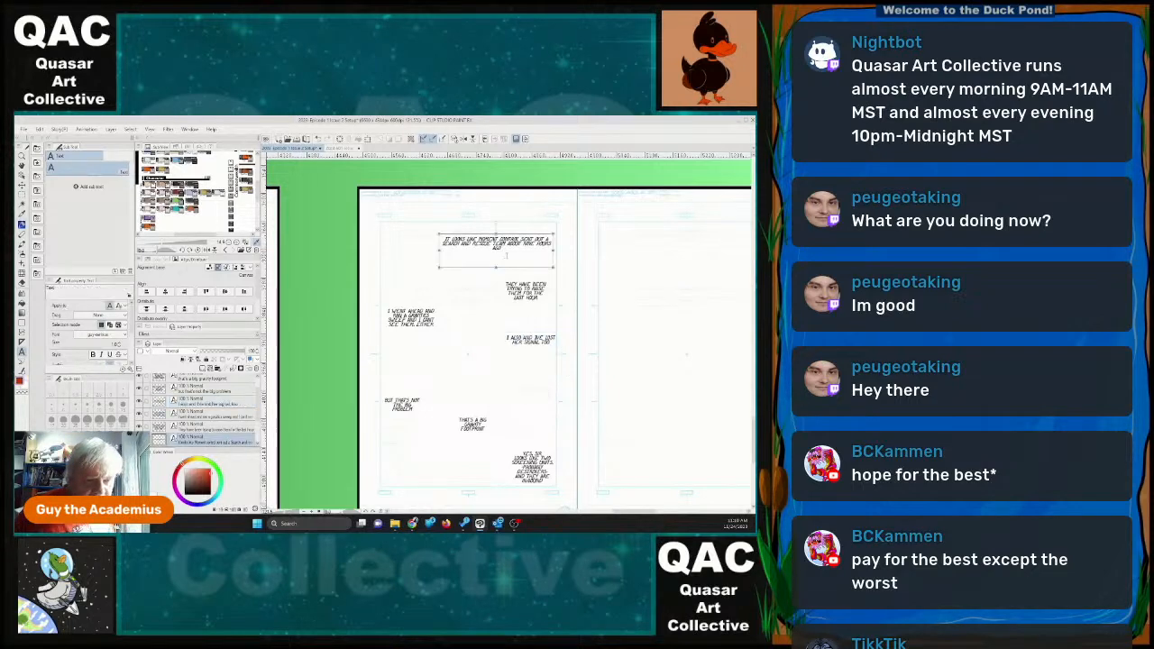
click(501, 248)
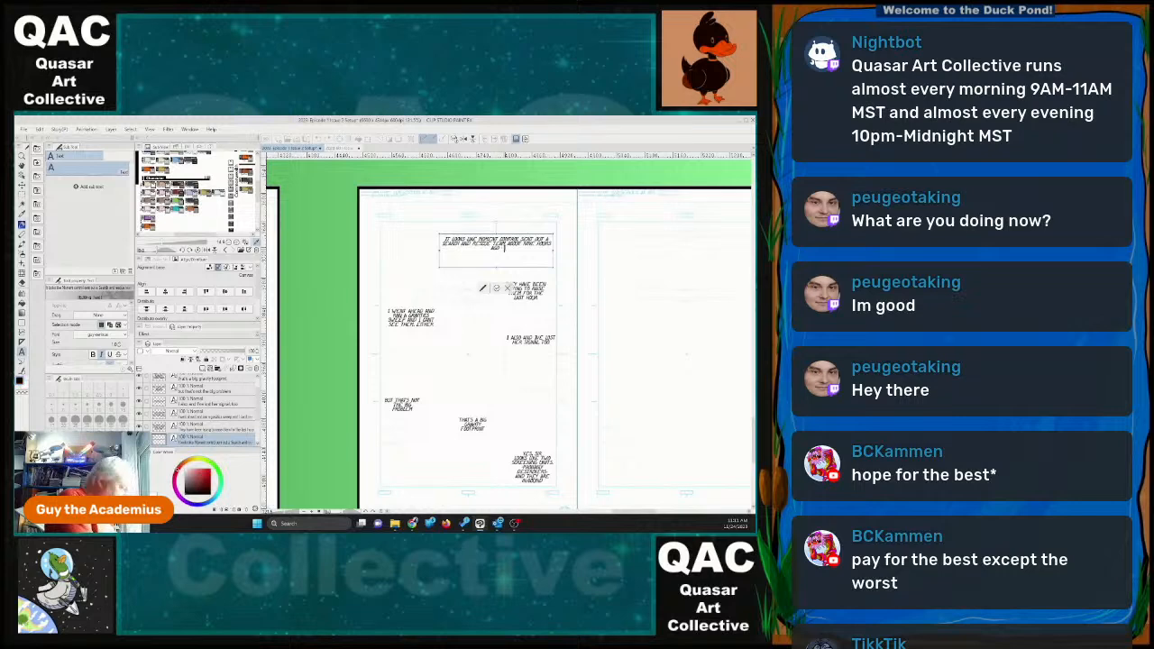
key(ctrl+v)
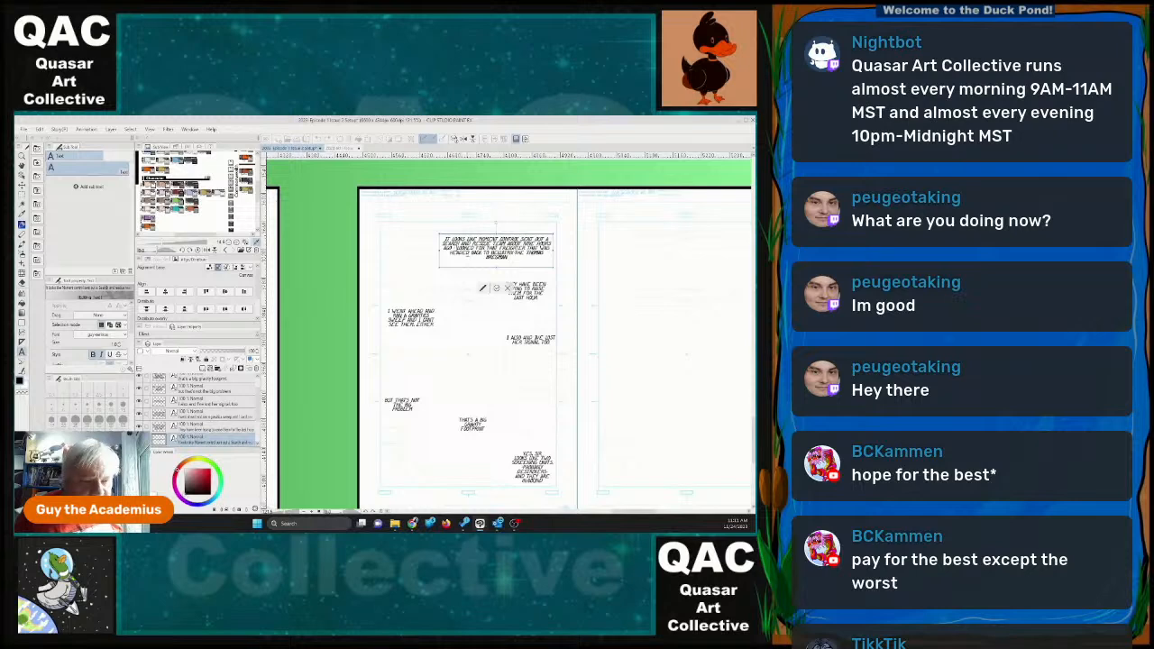
Introduce the freighter description with "THEY ARE LOOKING" and delete the duplicate wording so it reads "THEY ARE LOOKING FOR THAT FREIGHTER".
text(they are looking)
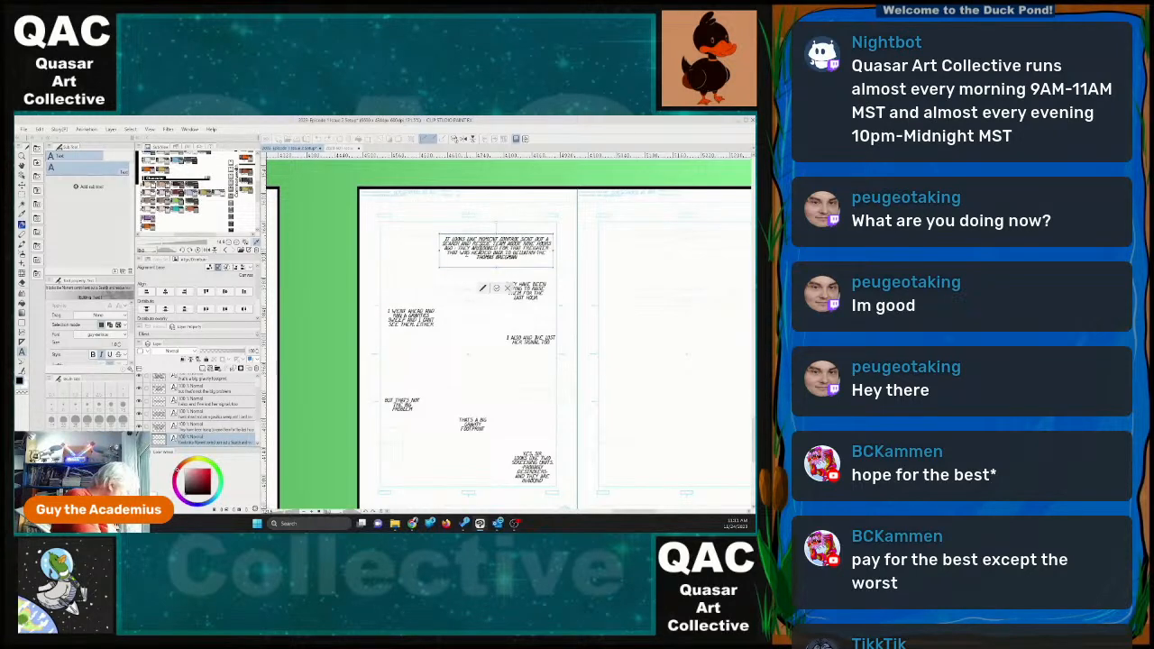
text(g)
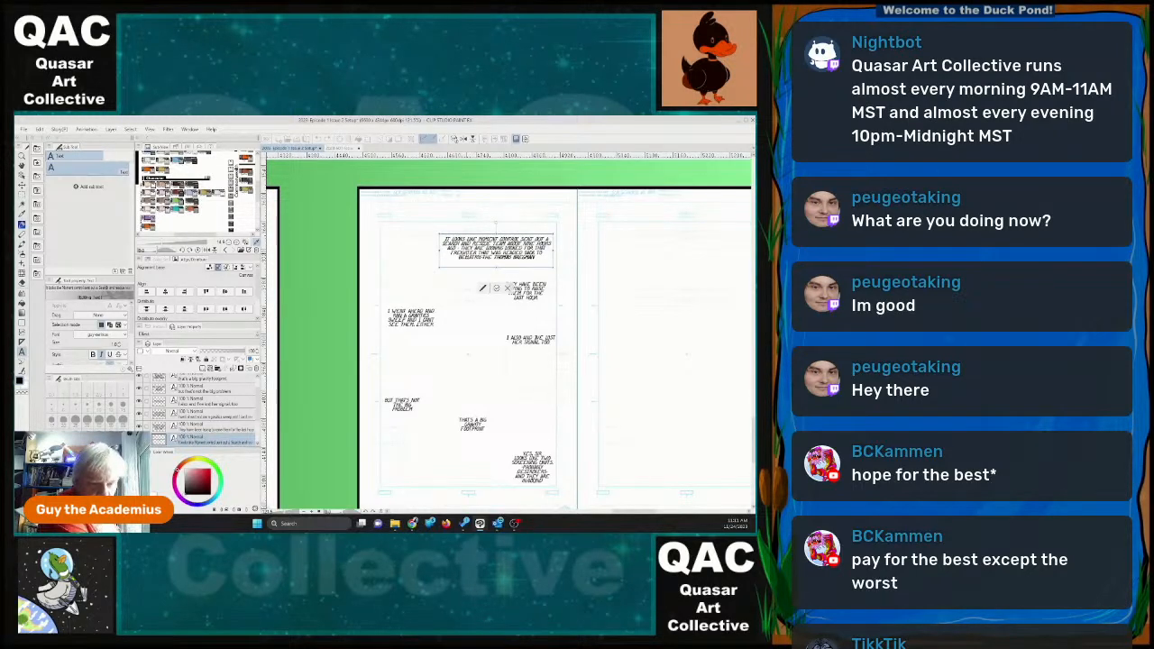
key(Delete)
key(Delete)
key(Delete)
key(Delete)
key(Delete)
key(Delete)
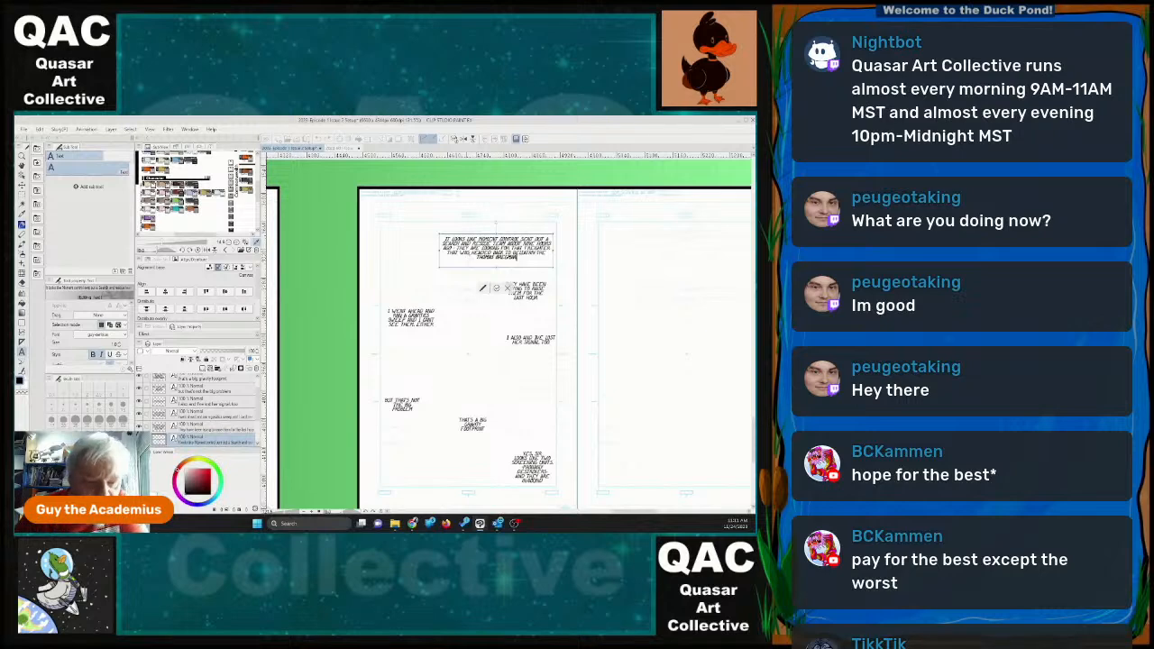
Pull the leftover "LOST HER SIGNAL TOO" dialogue toward the gutter and delete its entire text layer.
click(530, 339)
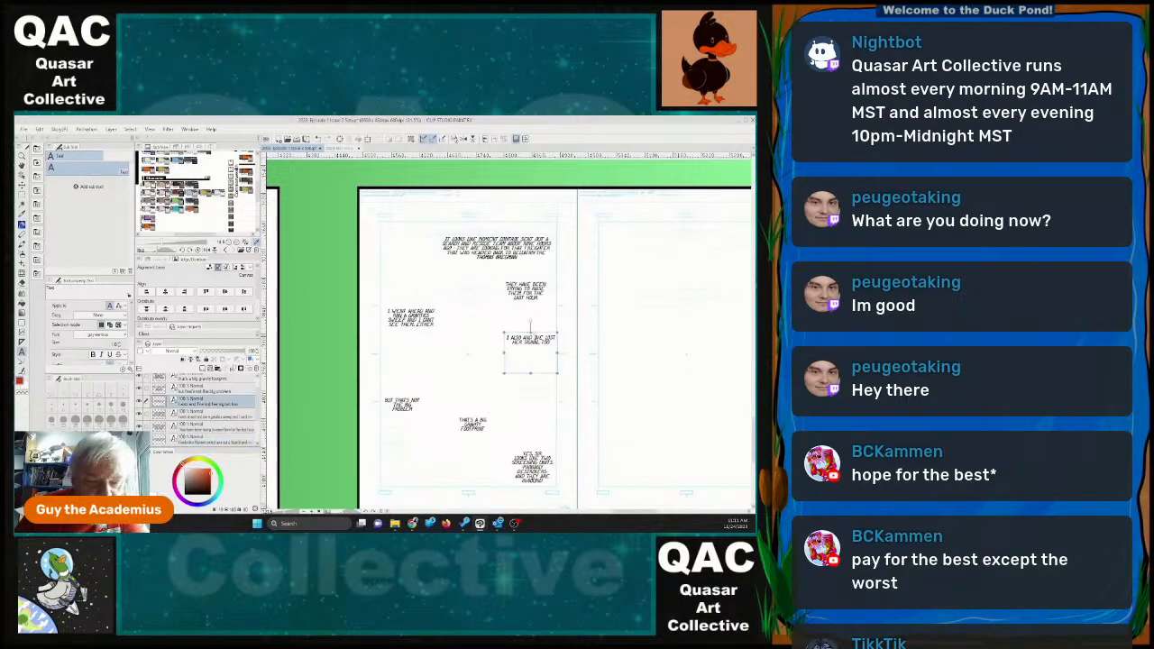
drag(546, 335, 565, 328)
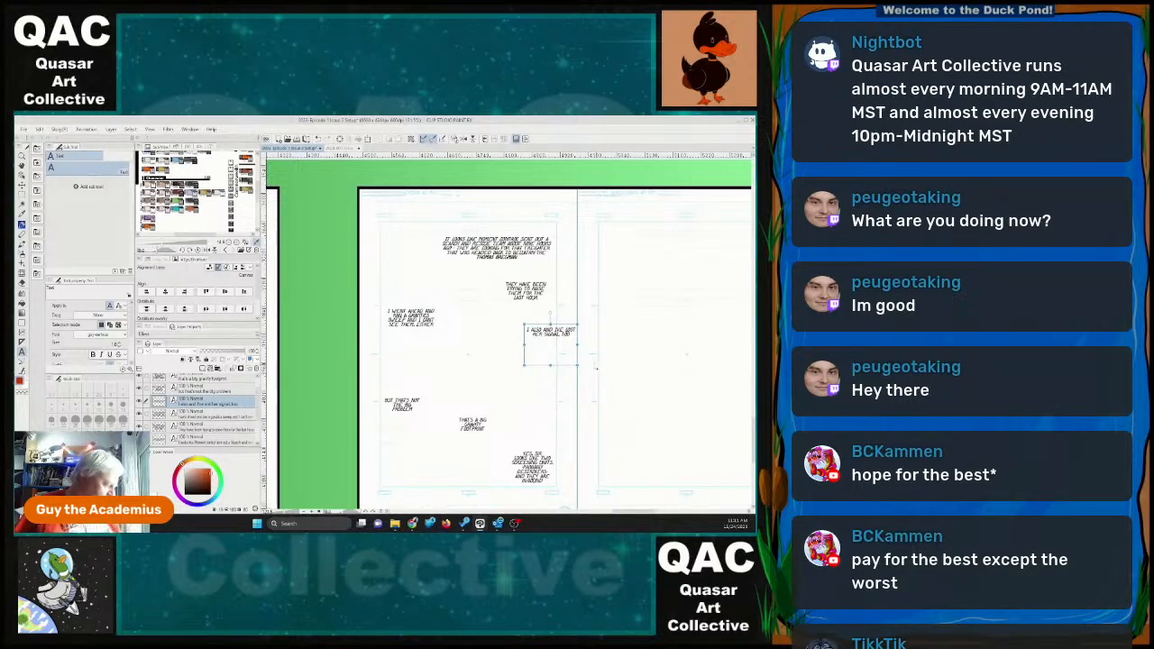
key(Delete)
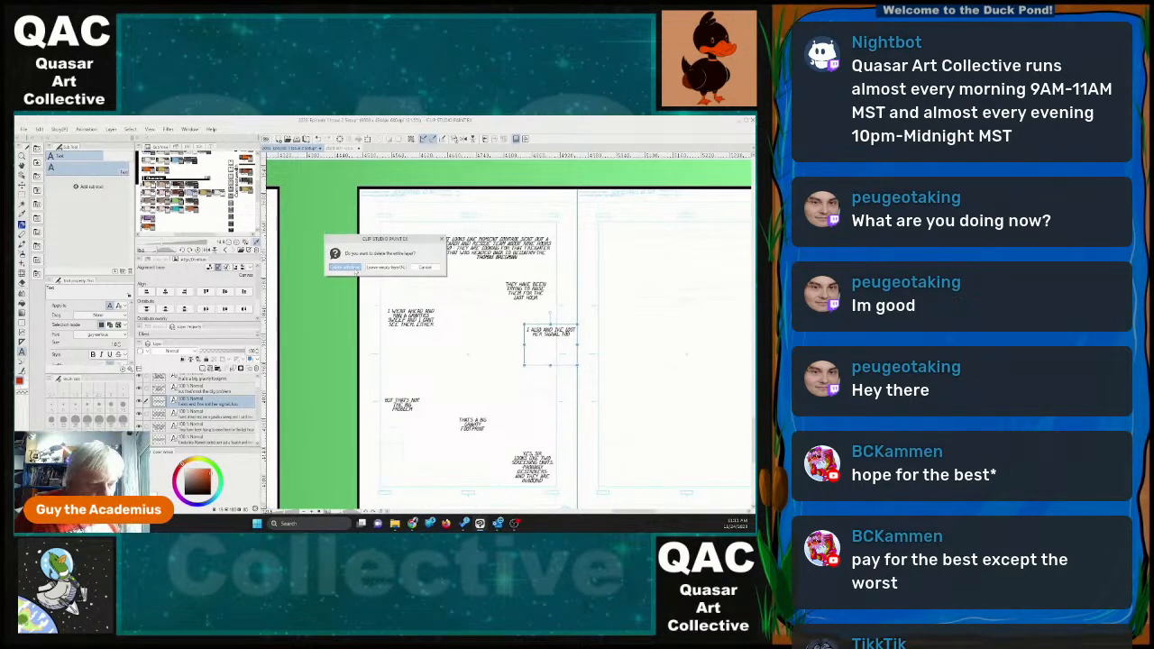
key(Return)
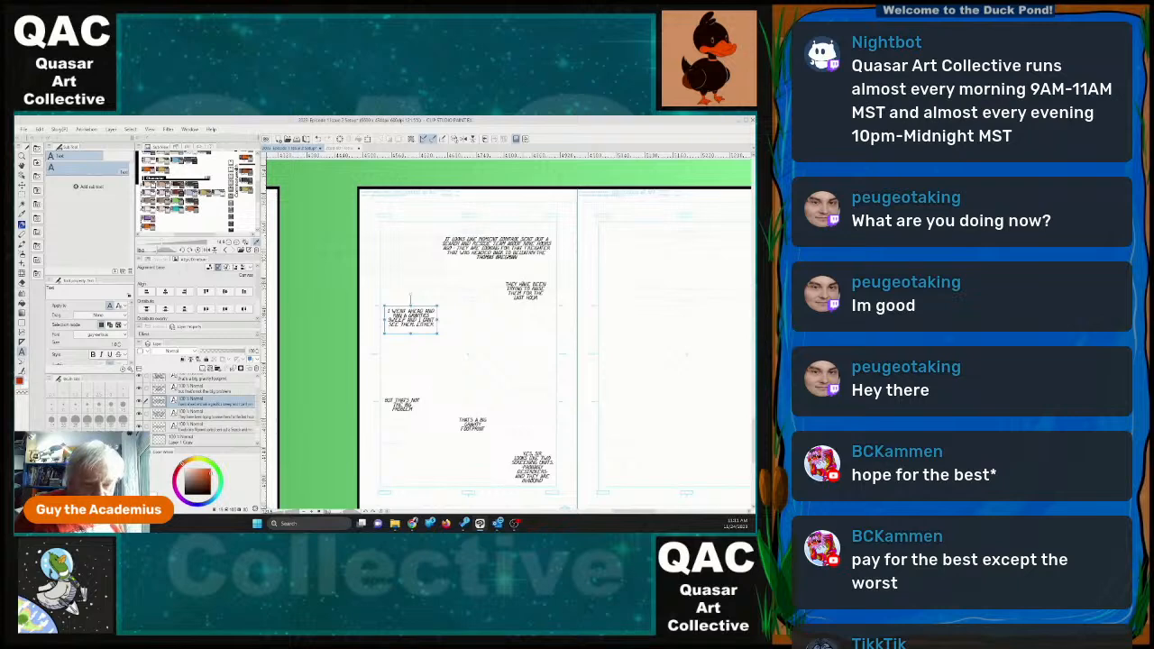
Nudge page 30's topmost dialogue slightly up and toward the gutter.
click(209, 415)
click(510, 258)
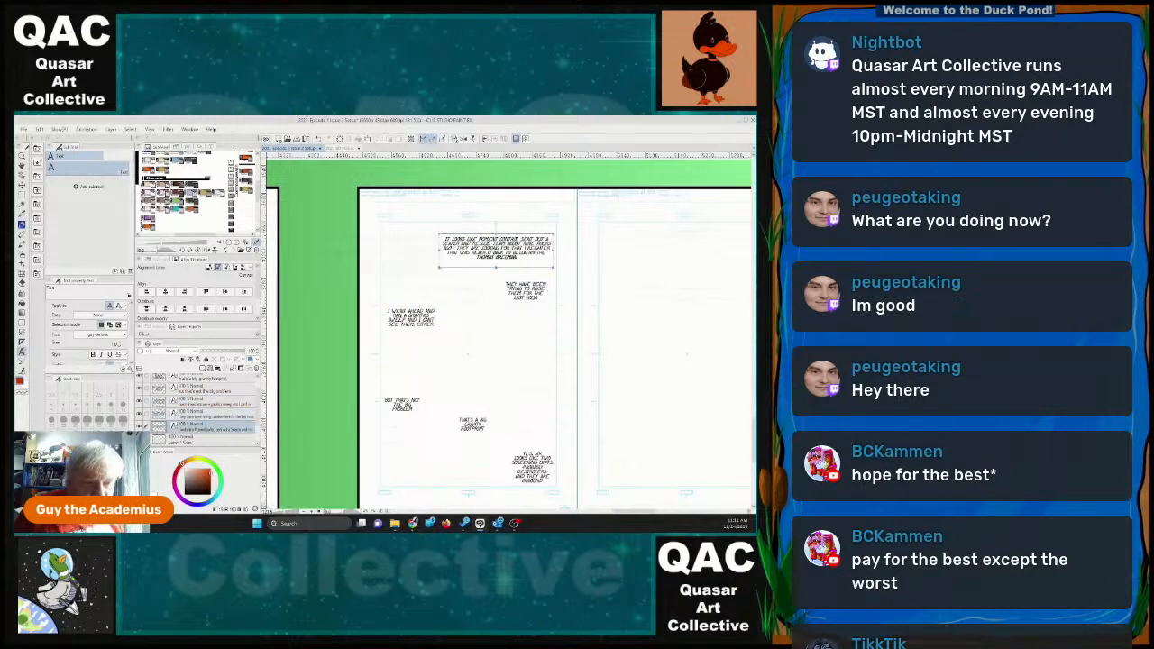
drag(516, 237, 517, 228)
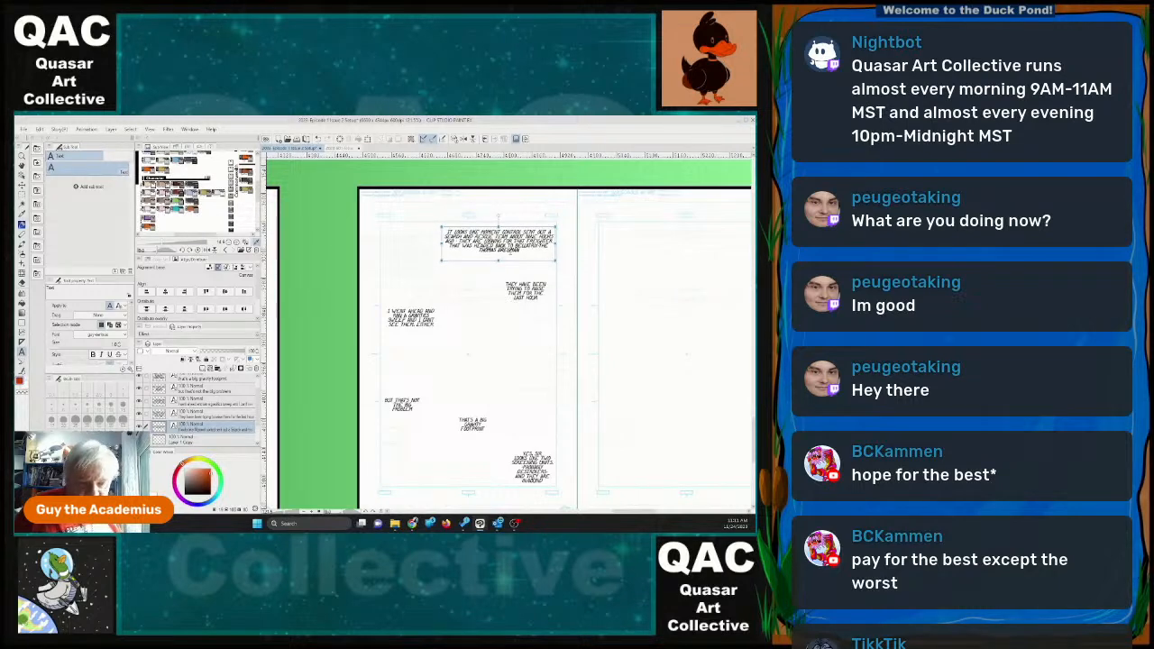
Add a comma before the ship's name at the end of page 30's topmost dialogue.
click(523, 251)
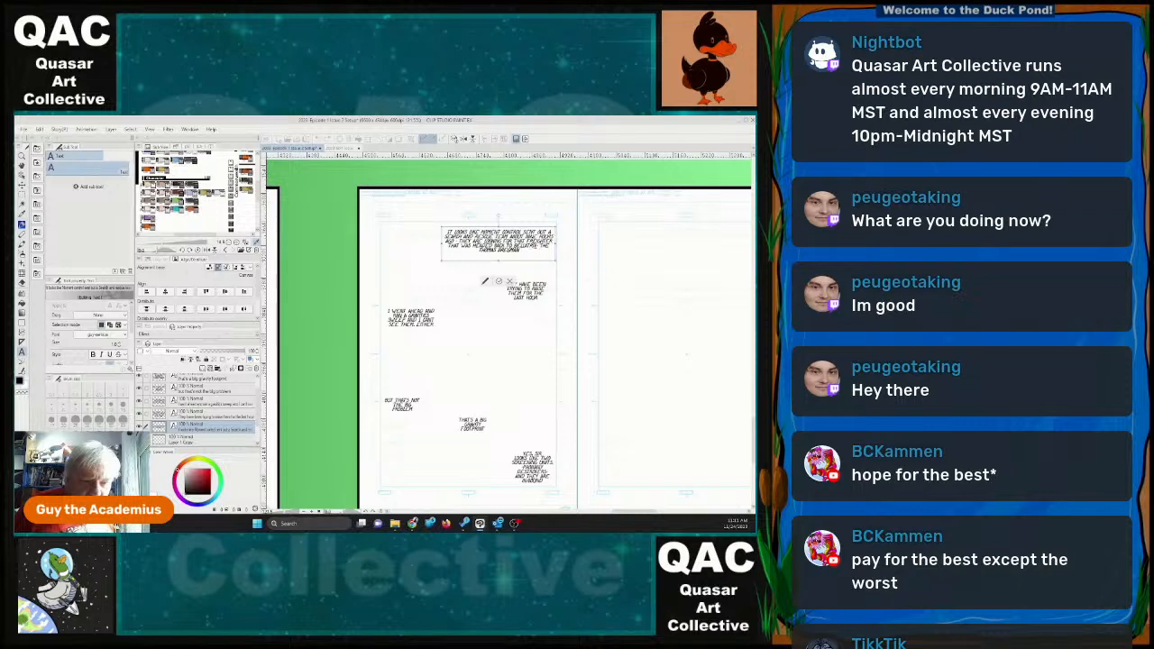
text(-)
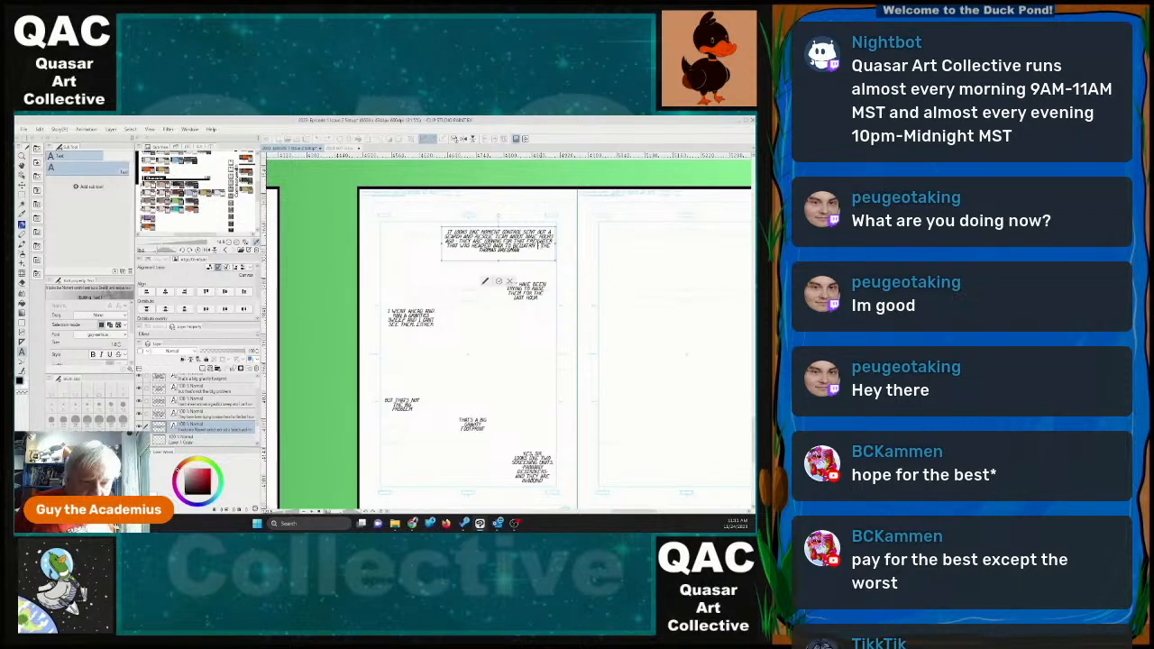
key(BackSpace)
key(BackSpace)
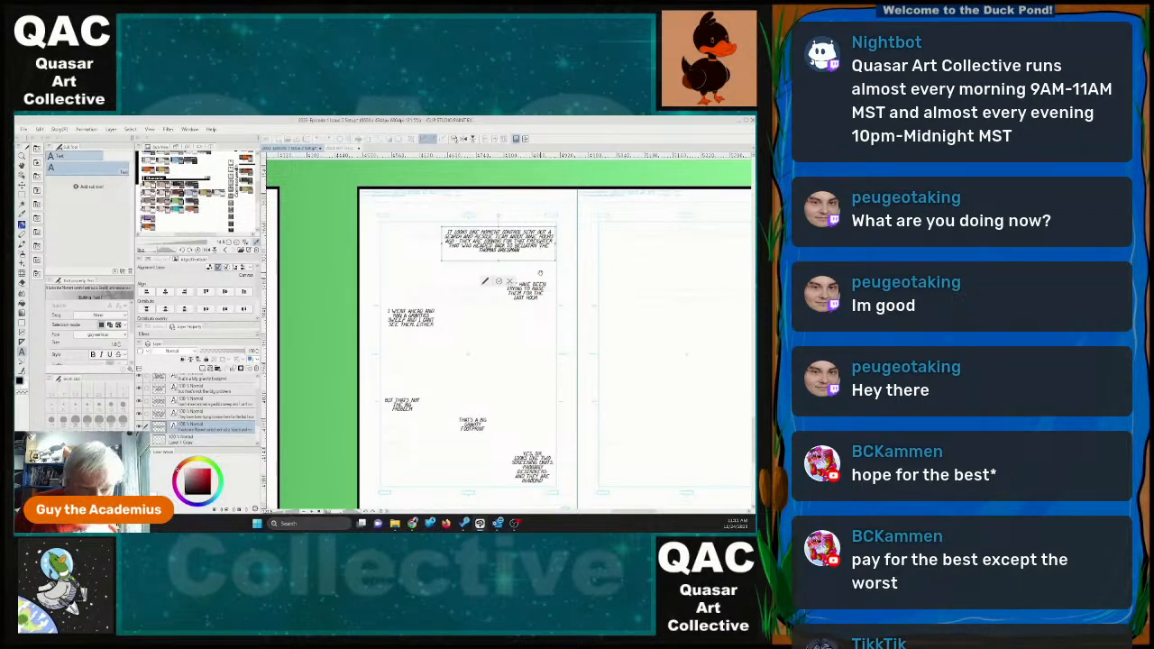
text(,)
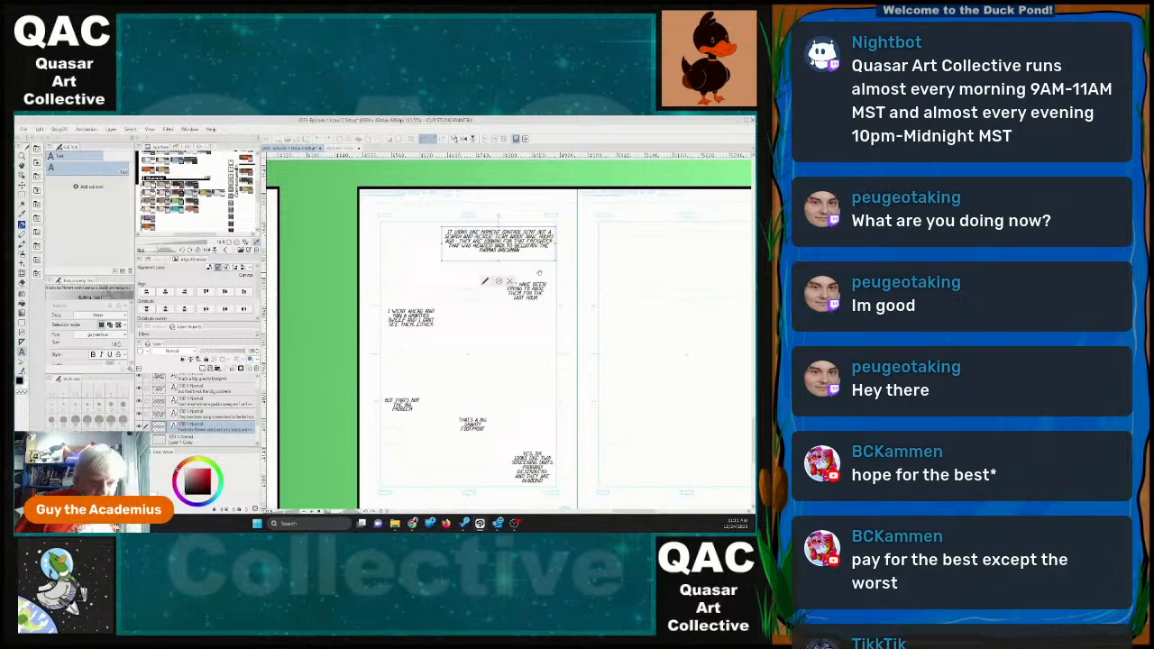
click(499, 281)
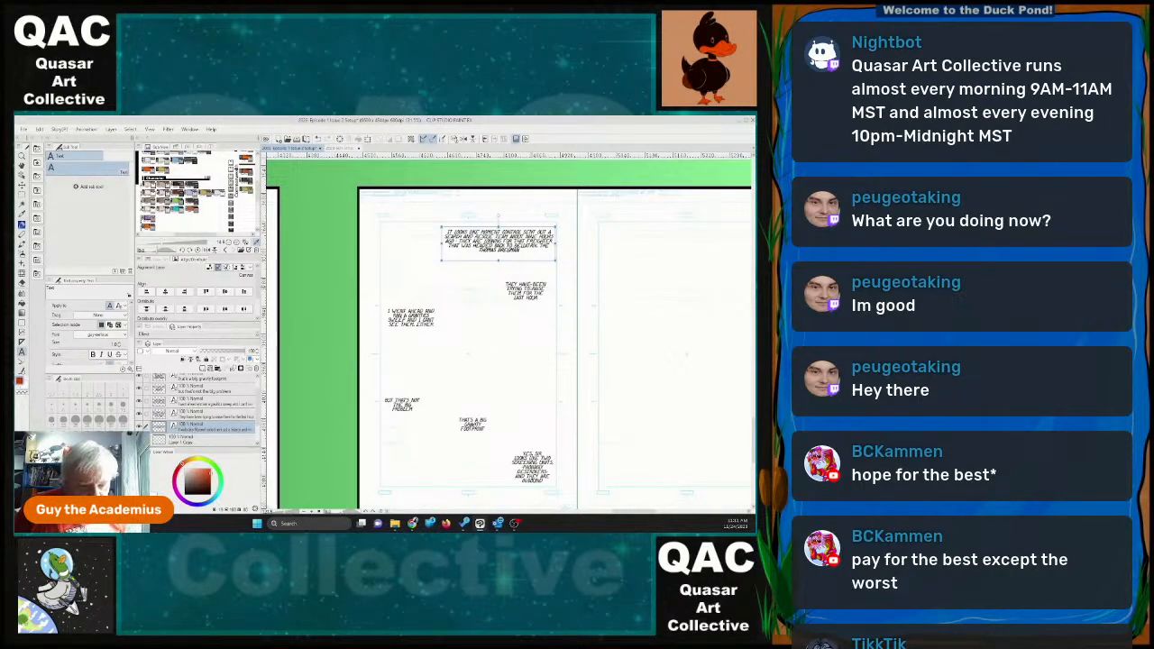
Replace "THEM" with "THE SAR TEAM" in the "THEY HAVE BEEN TRYING TO RAISE" dialogue and slightly widen its frame.
click(526, 289)
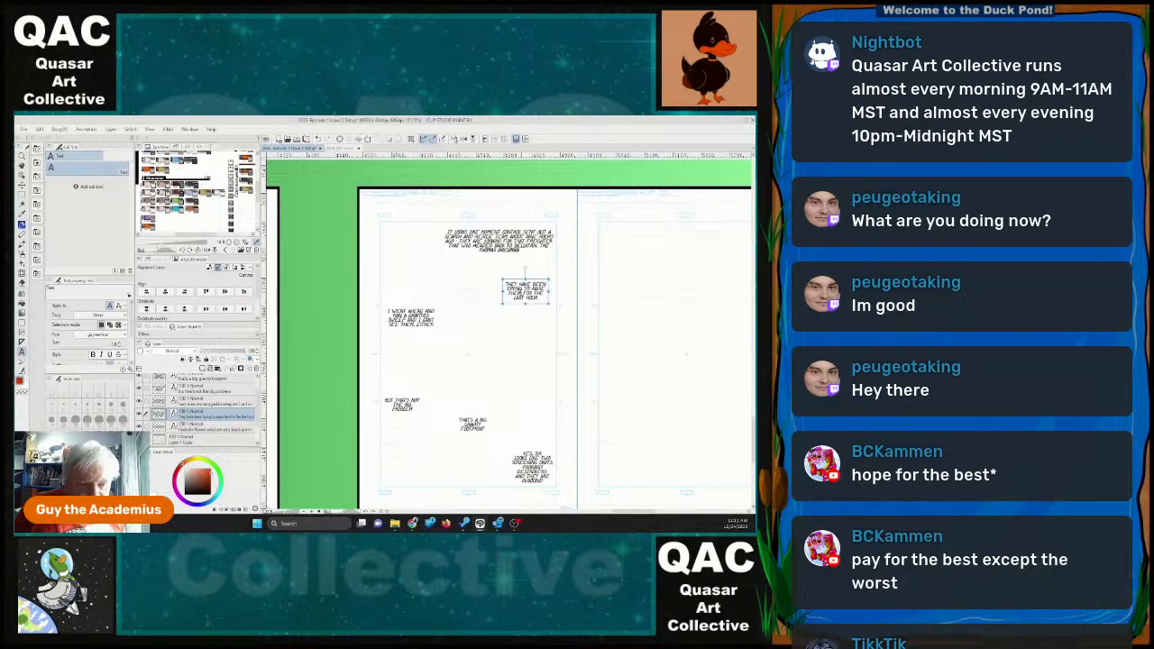
click(521, 293)
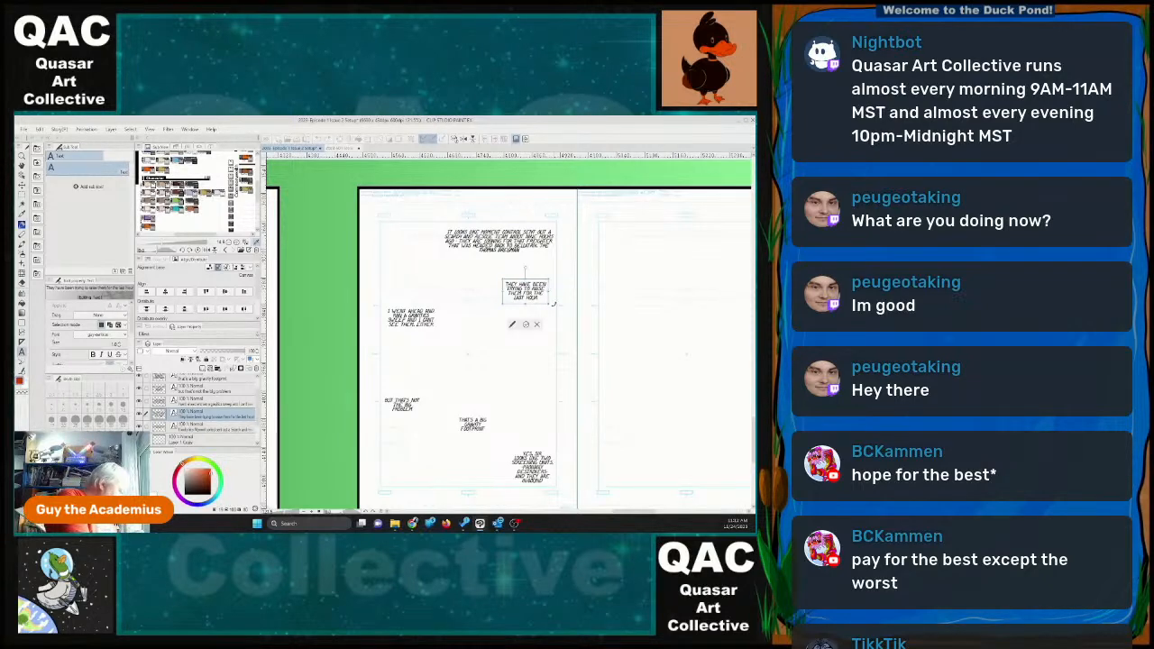
key(BackSpace)
text(SAR team)
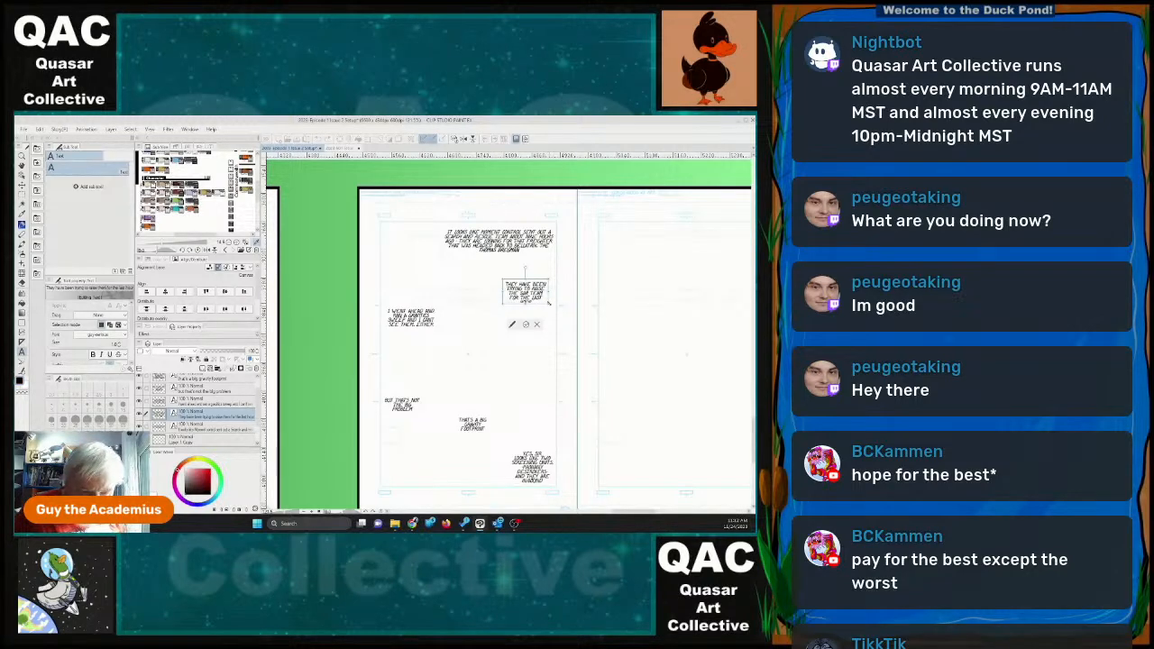
drag(555, 291, 558, 292)
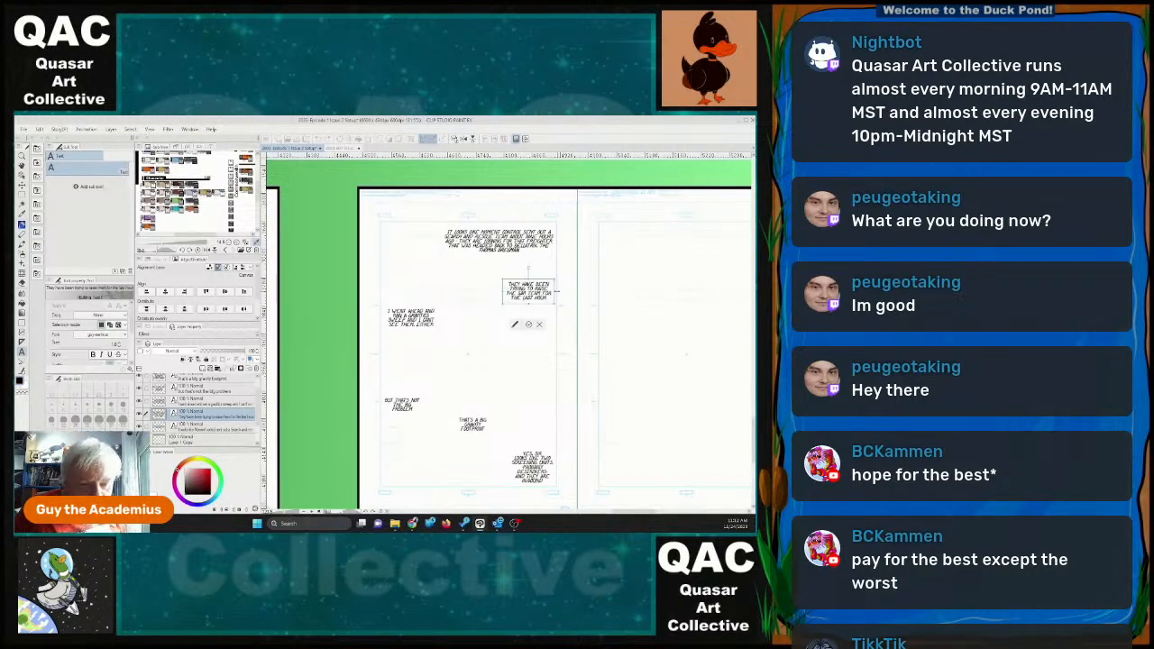
click(529, 326)
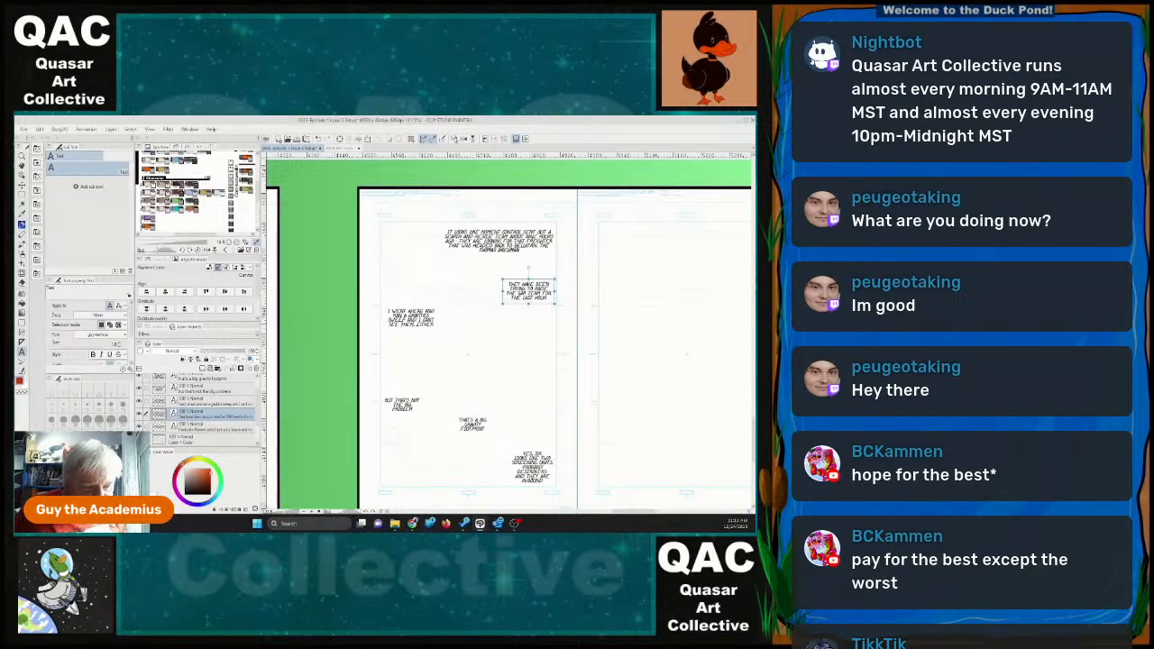
In the "I WENT AHEAD AND RAN A" sweep dialogue, insert the ship's name followed by "OR THE SAR" after "SEE".
click(408, 332)
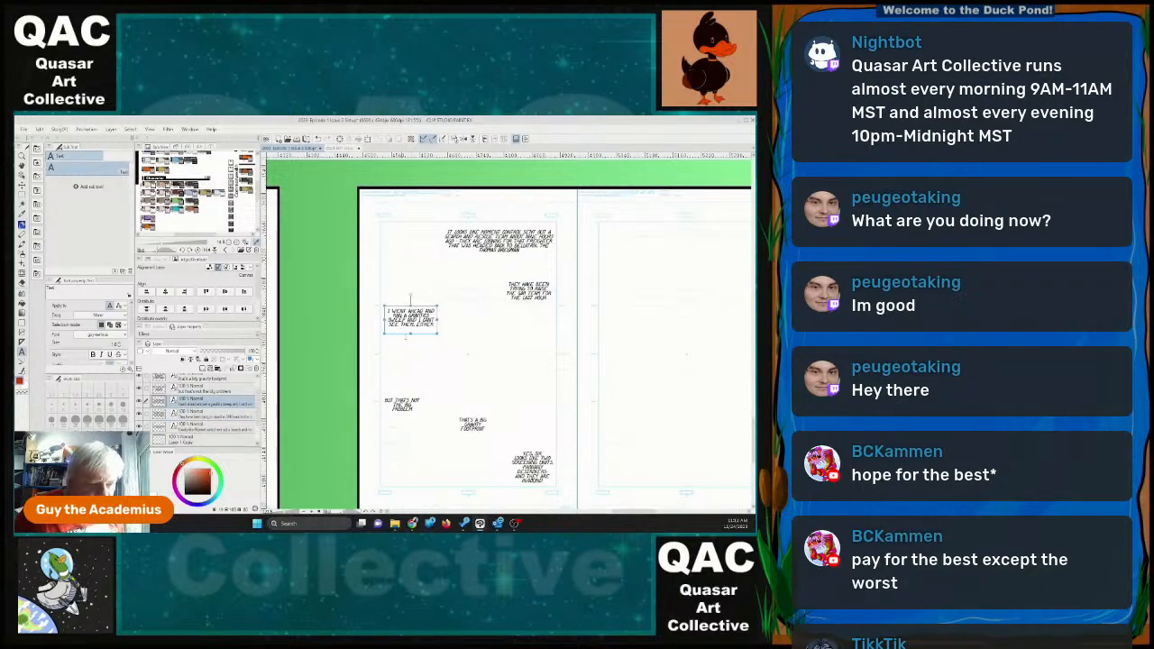
click(408, 323)
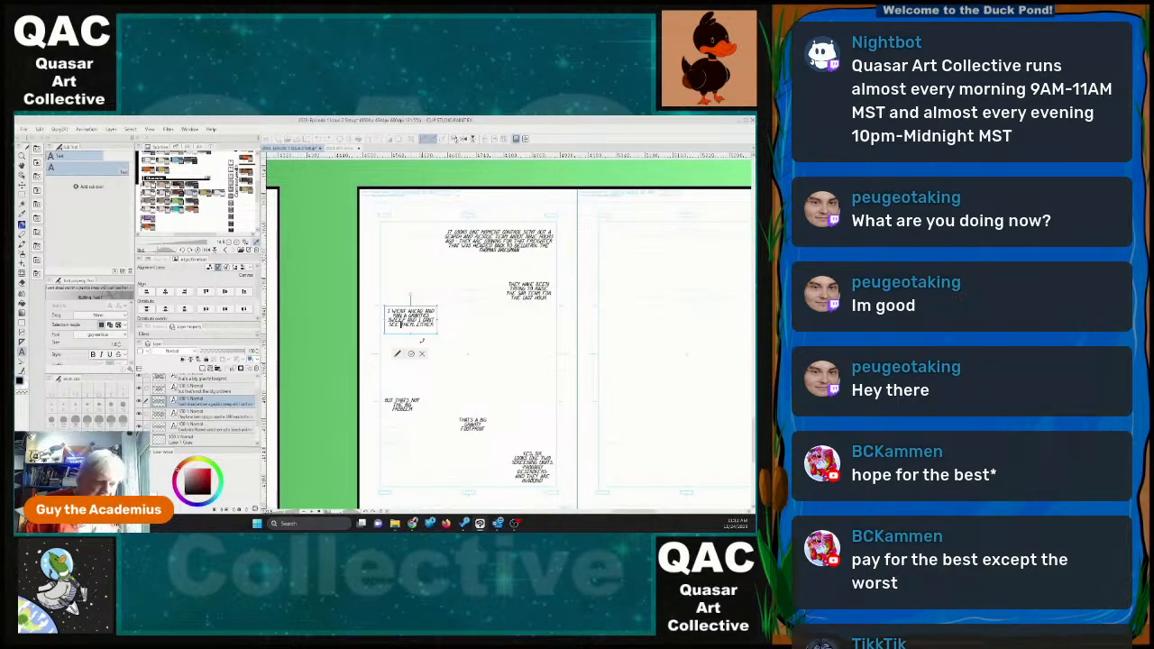
key(BackSpace)
text(otherregman)
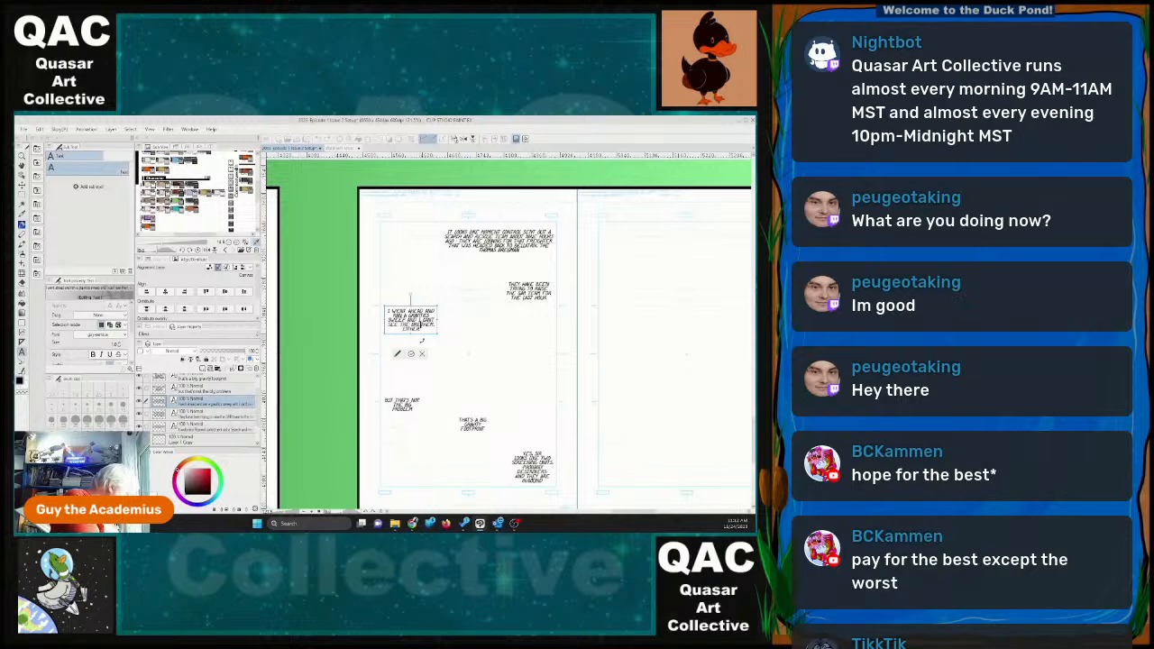
text( or the )
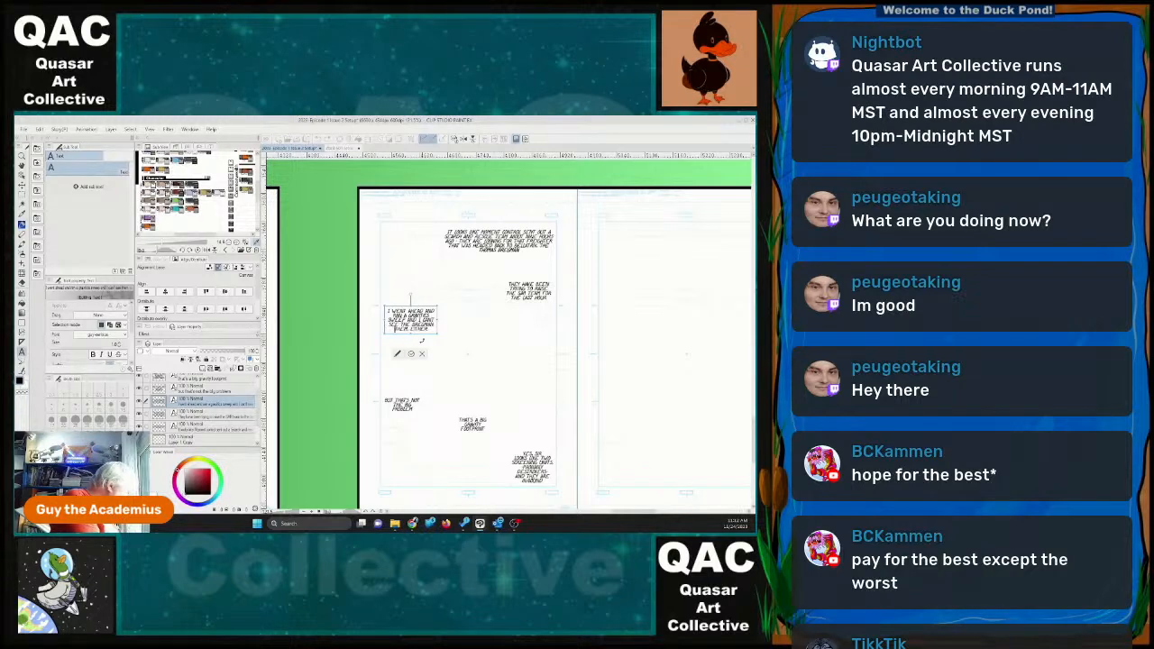
text(SAR)
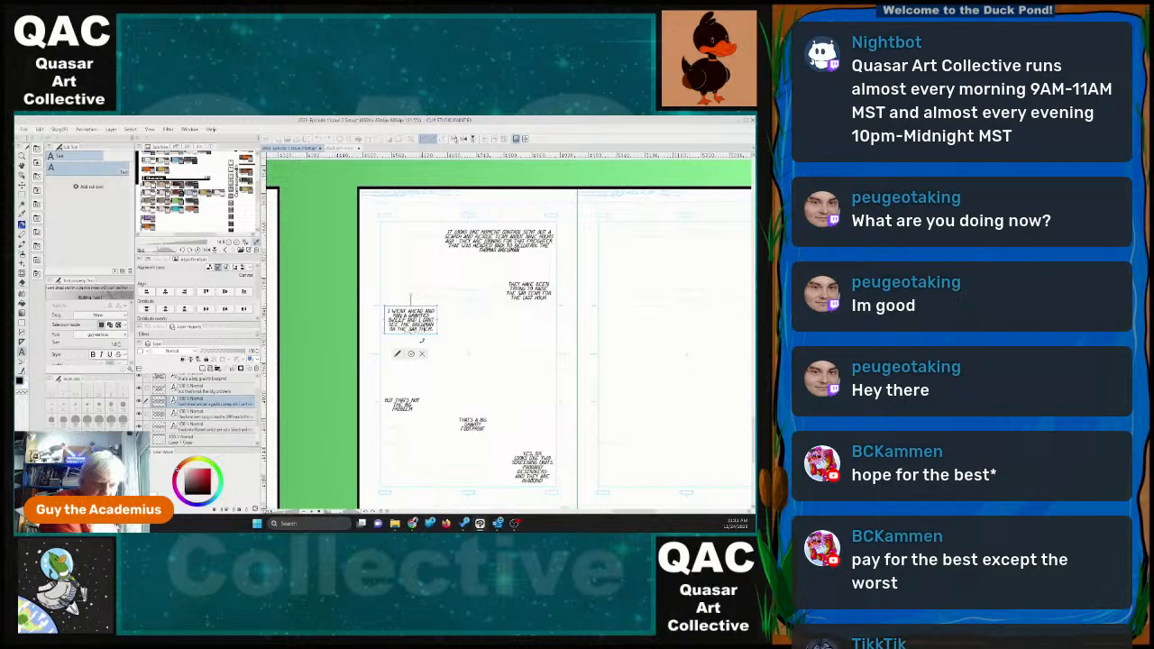
Change the remaining "THEM" to "TEAM" in the sweep dialogue, delete "EITHER", and fit the frame to a narrow five-line block.
key(Right)
key(Delete)
key(Delete)
text(ea)
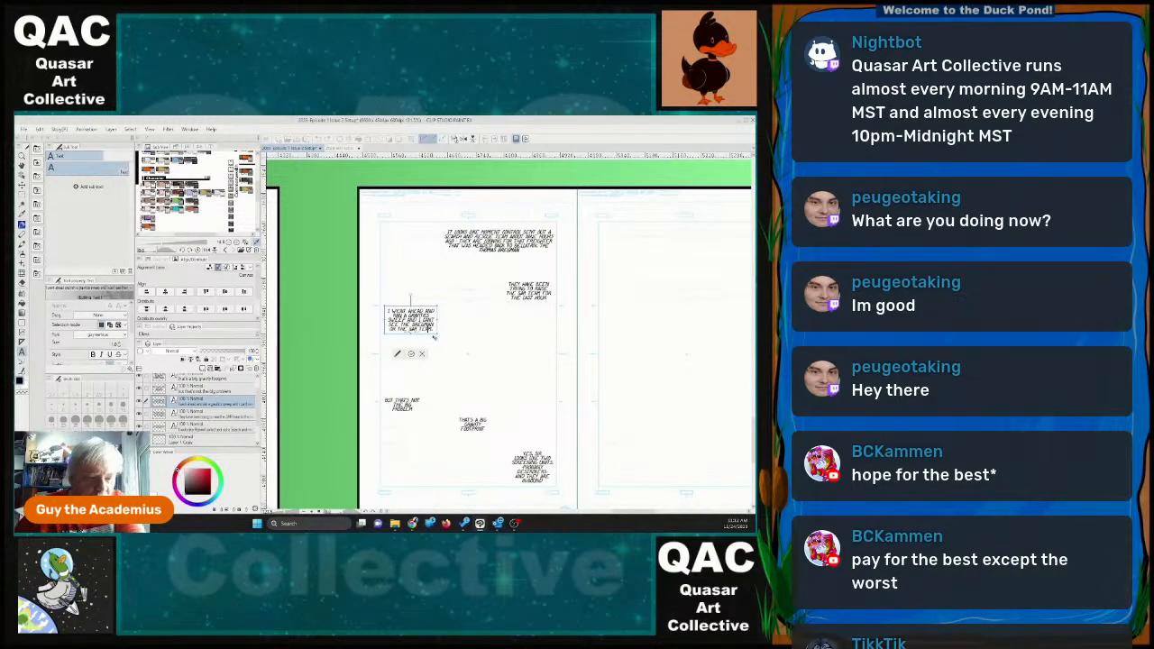
drag(438, 334, 457, 346)
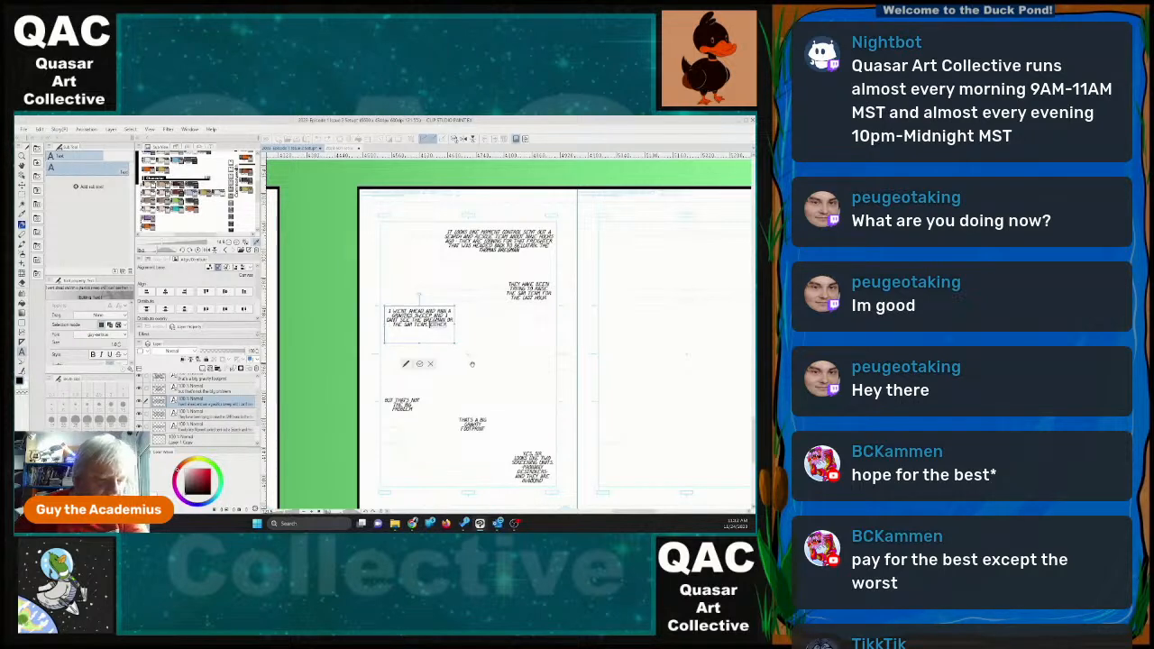
key(Delete)
key(Delete)
key(Delete)
key(Delete)
key(Delete)
key(Delete)
key(Delete)
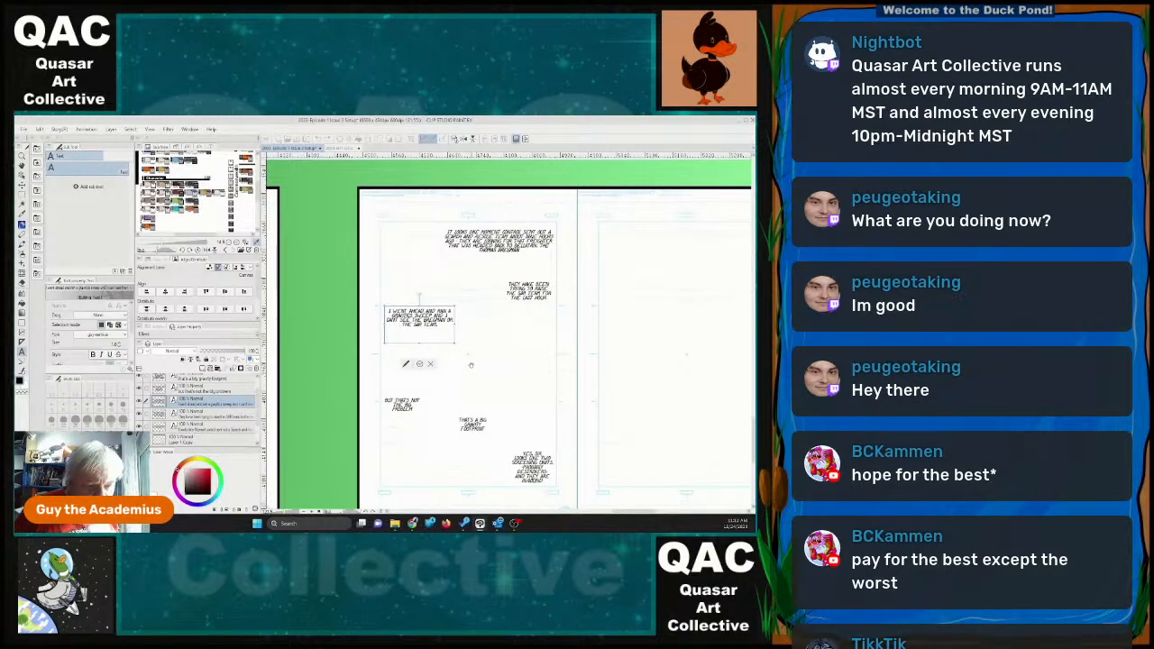
click(420, 365)
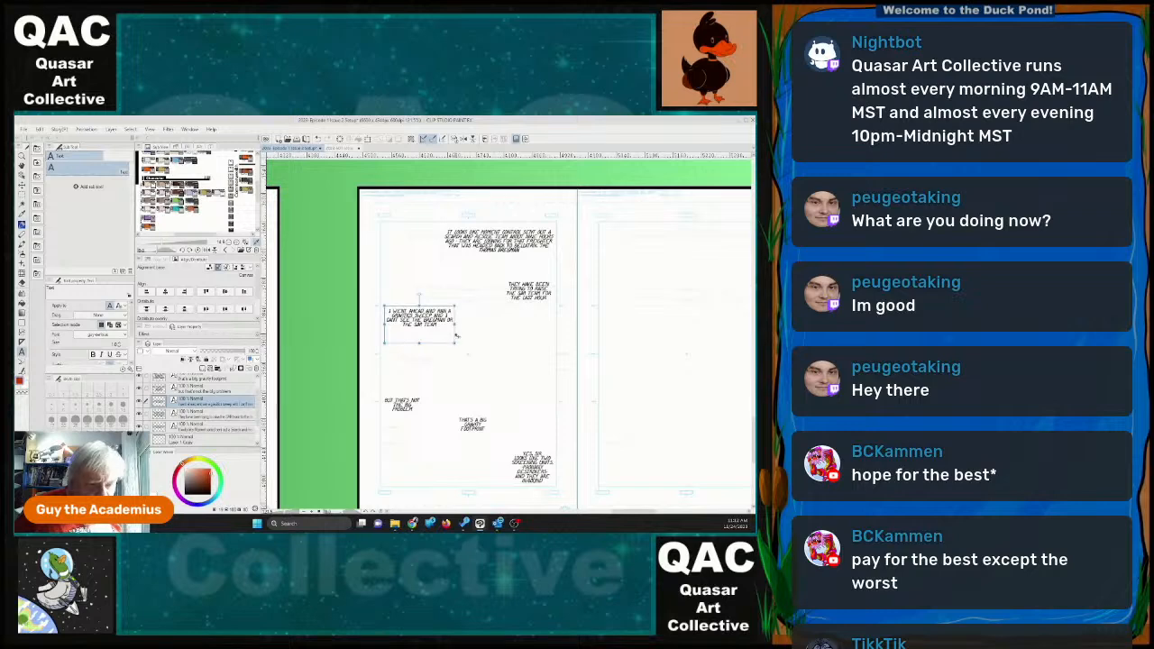
drag(456, 325, 411, 334)
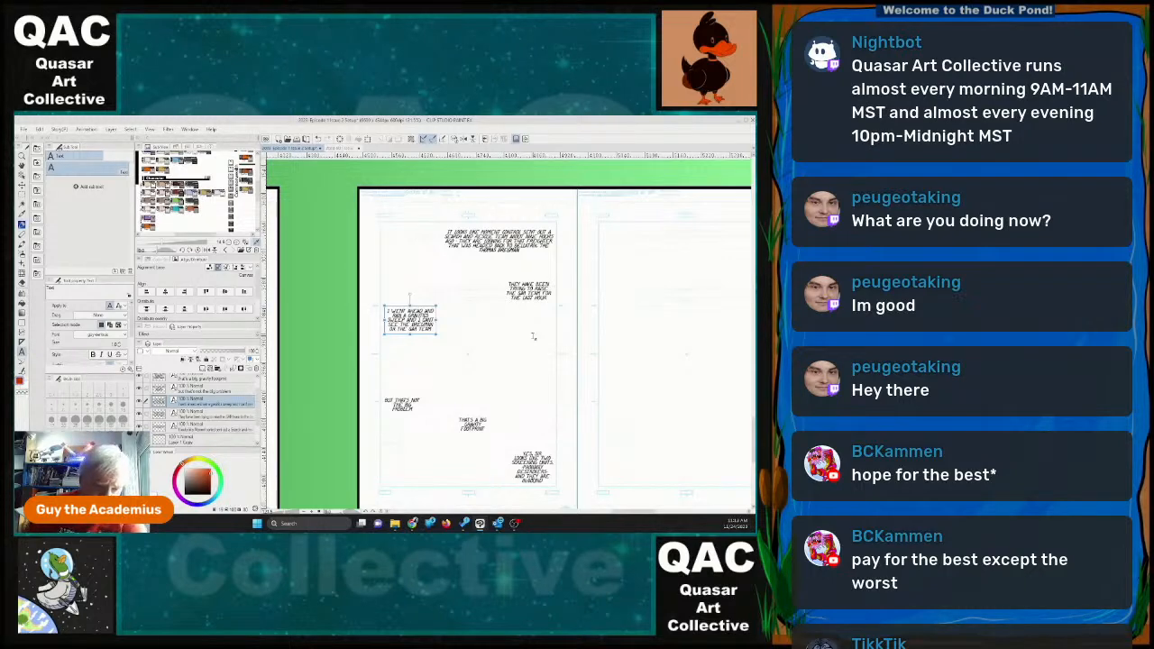
Replace "THE" with "OUR" in page 30's "BUT THAT'S NOT THE BIG PROBLEM" dialogue.
click(402, 406)
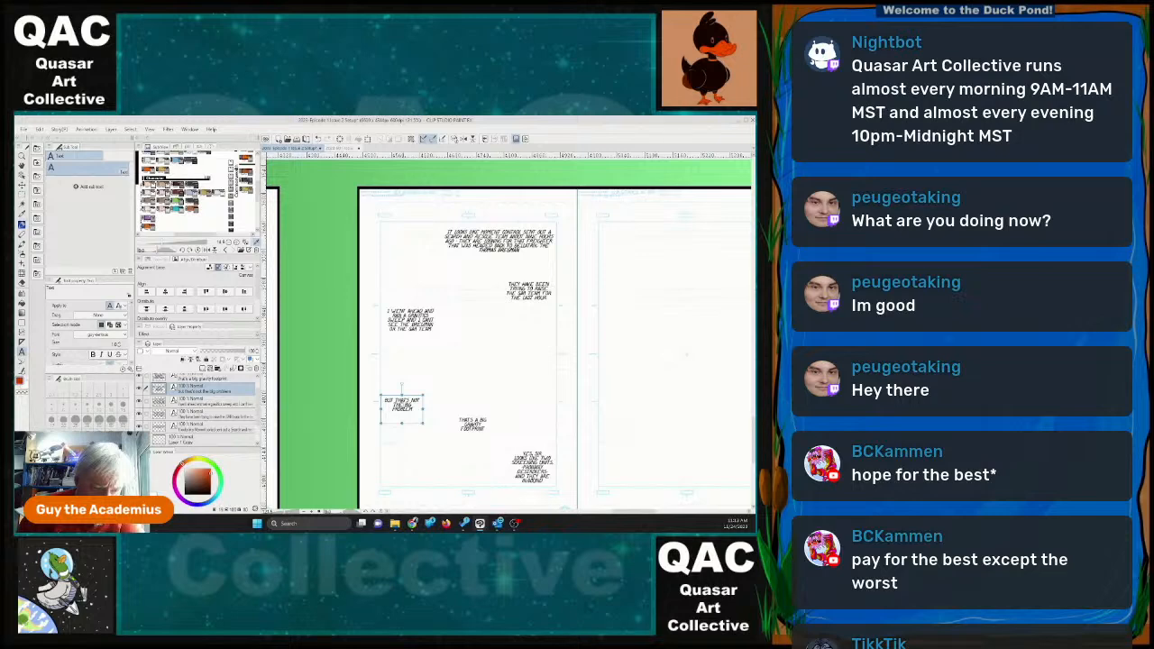
click(403, 406)
click(395, 402)
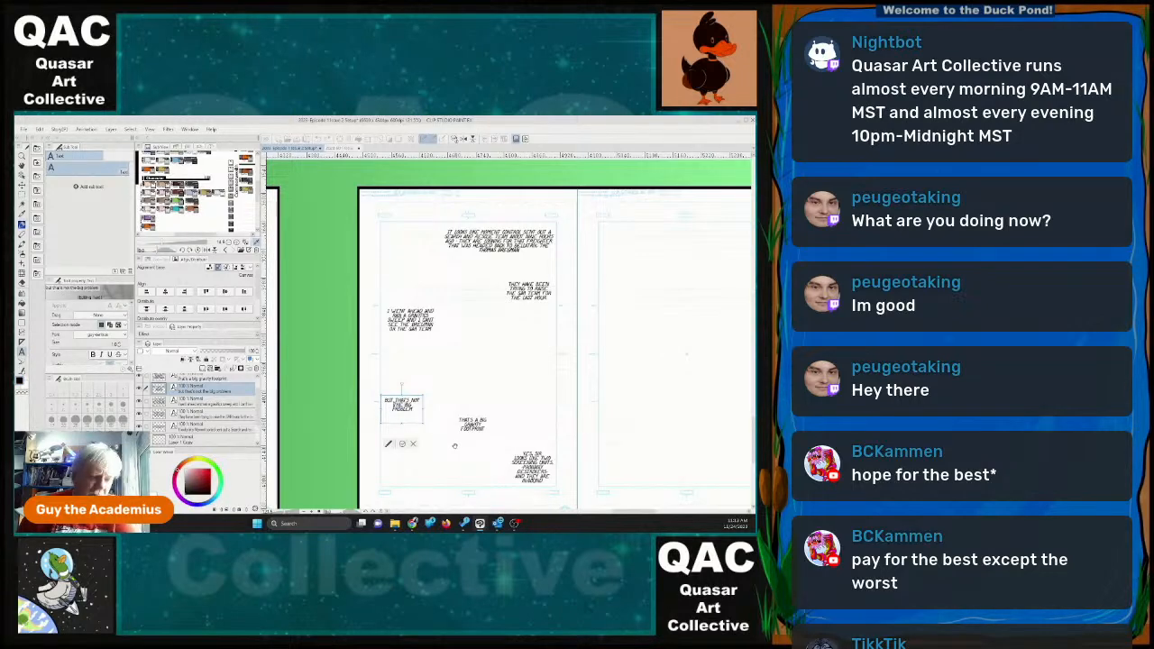
text(our)
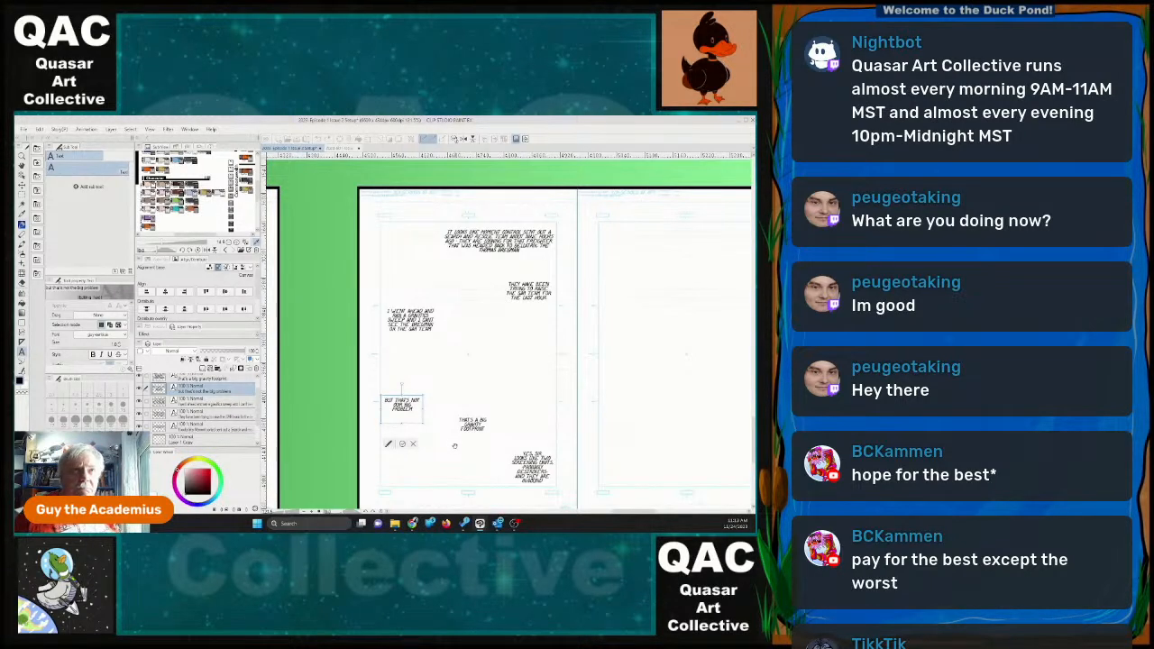
click(402, 444)
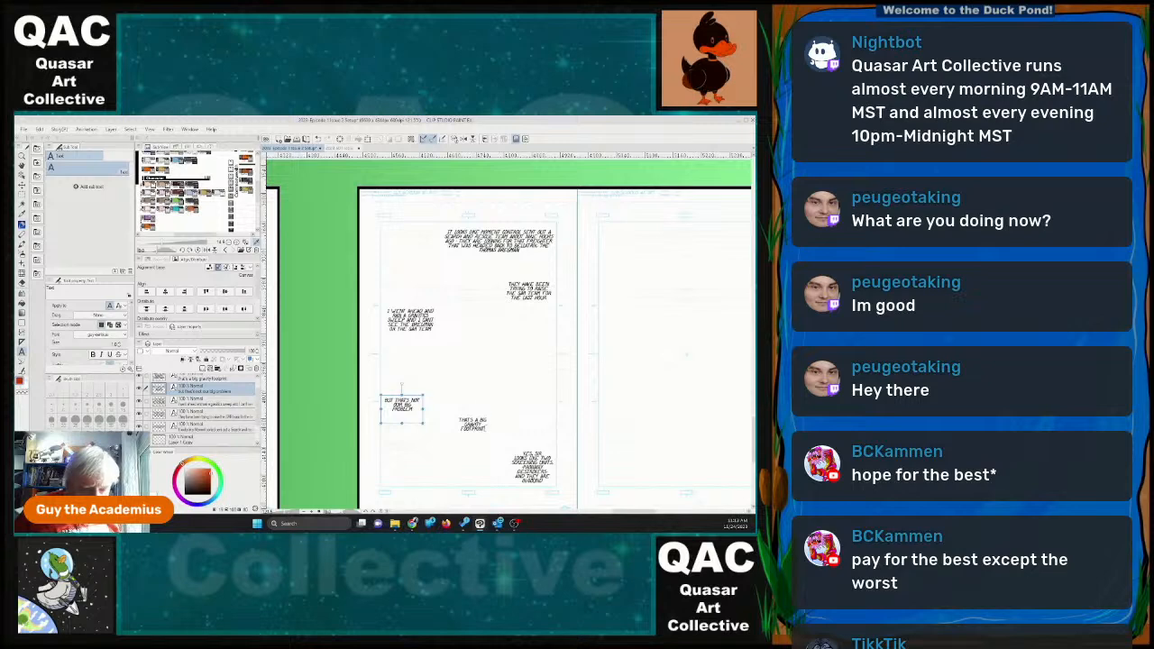
Append "THERE, GUNNY" to the "THAT'S A BIG GRAVITY FOOTPRINT" dialogue on page 30 and slightly enlarge its frame.
click(492, 429)
click(488, 428)
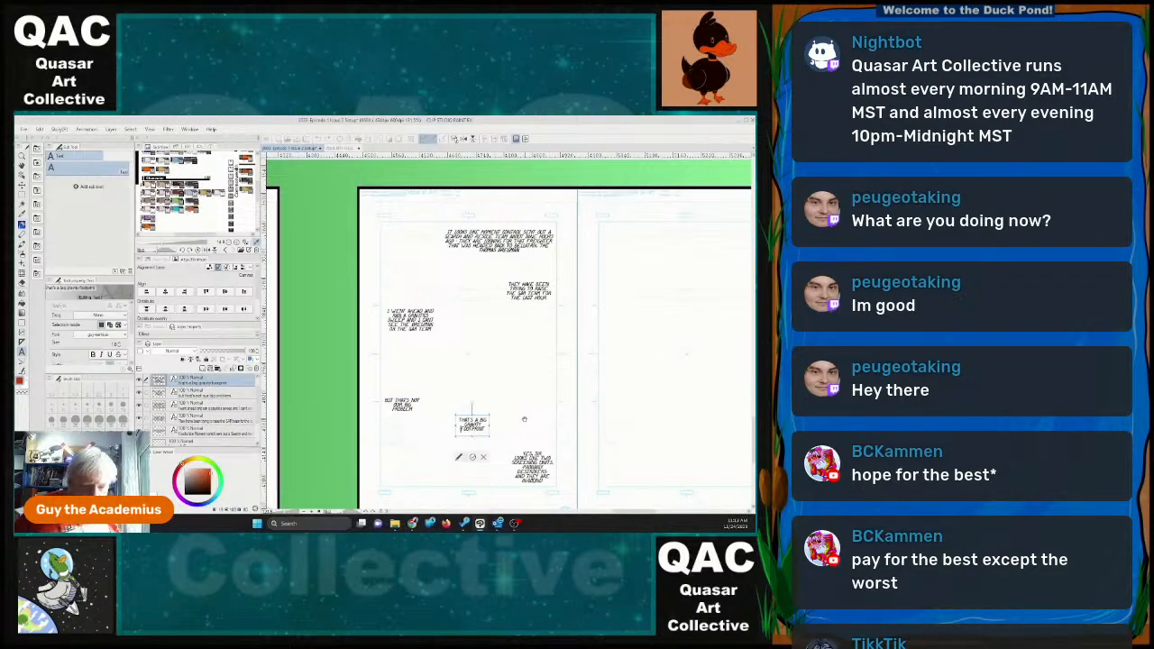
key(End)
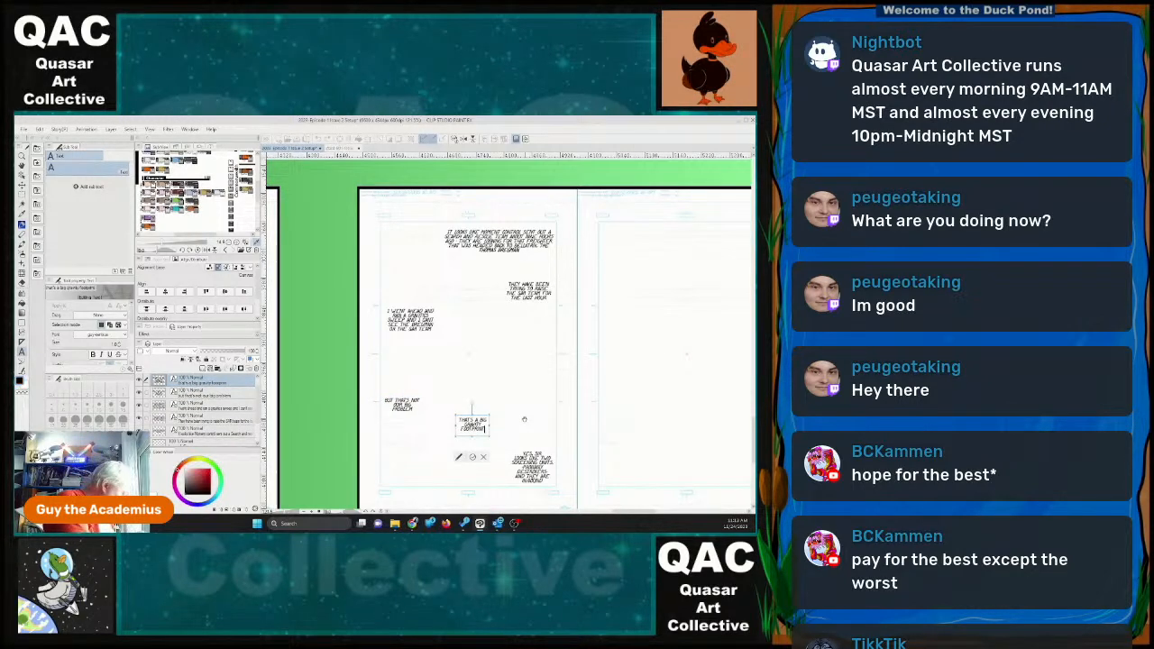
text(Can)
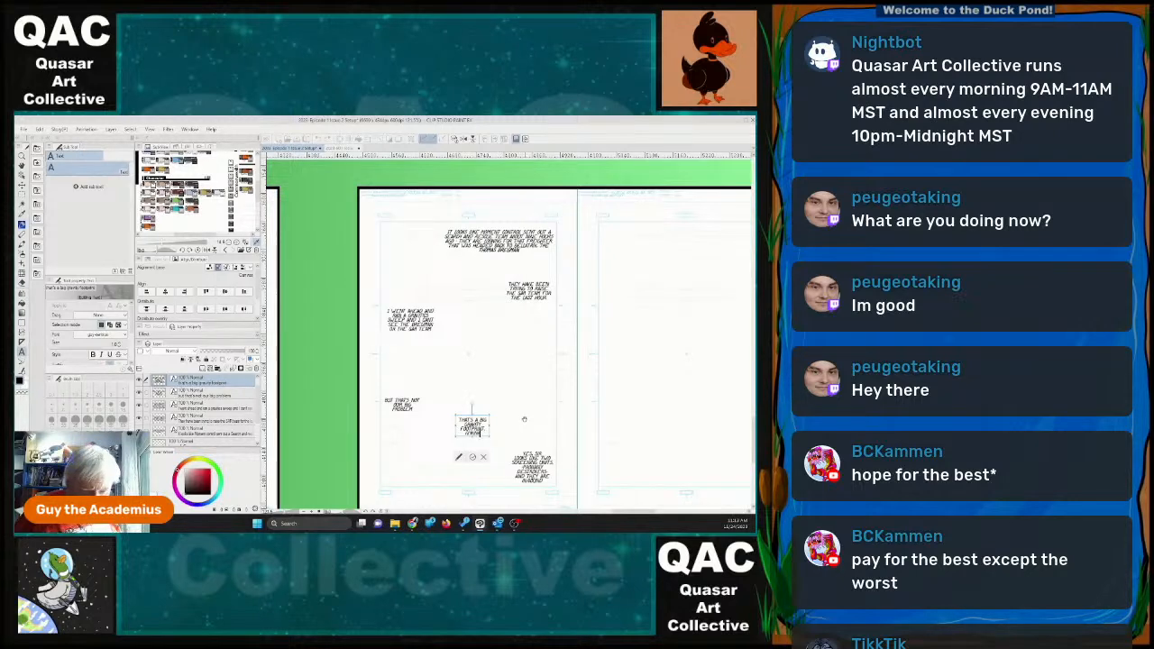
drag(489, 436, 495, 441)
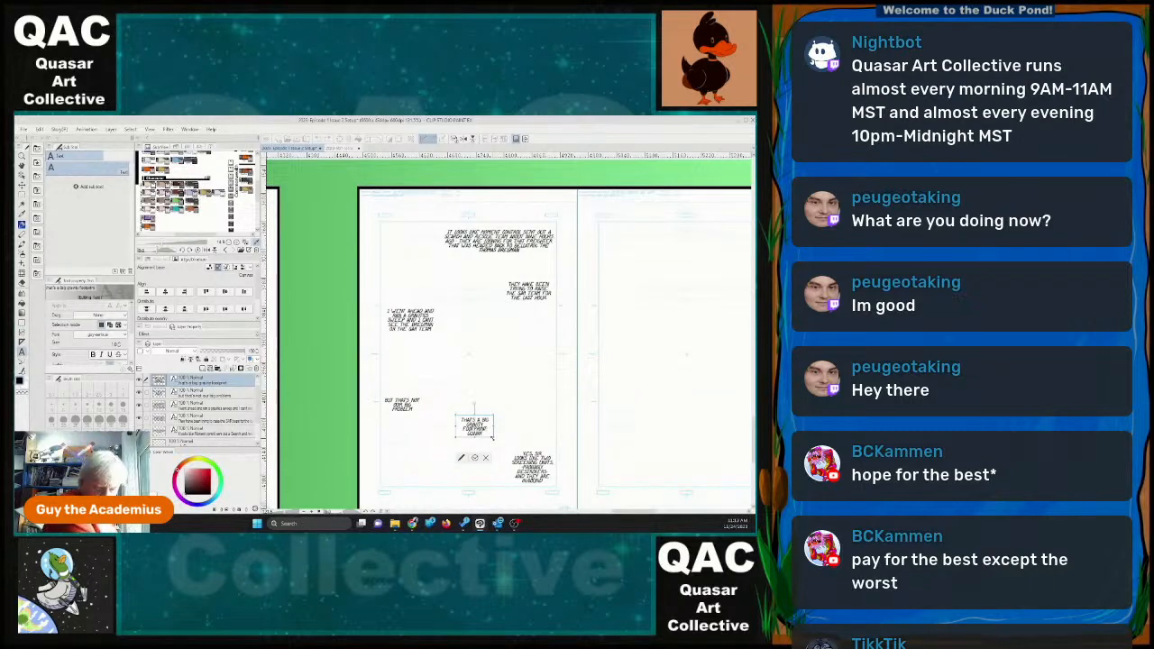
text(there)
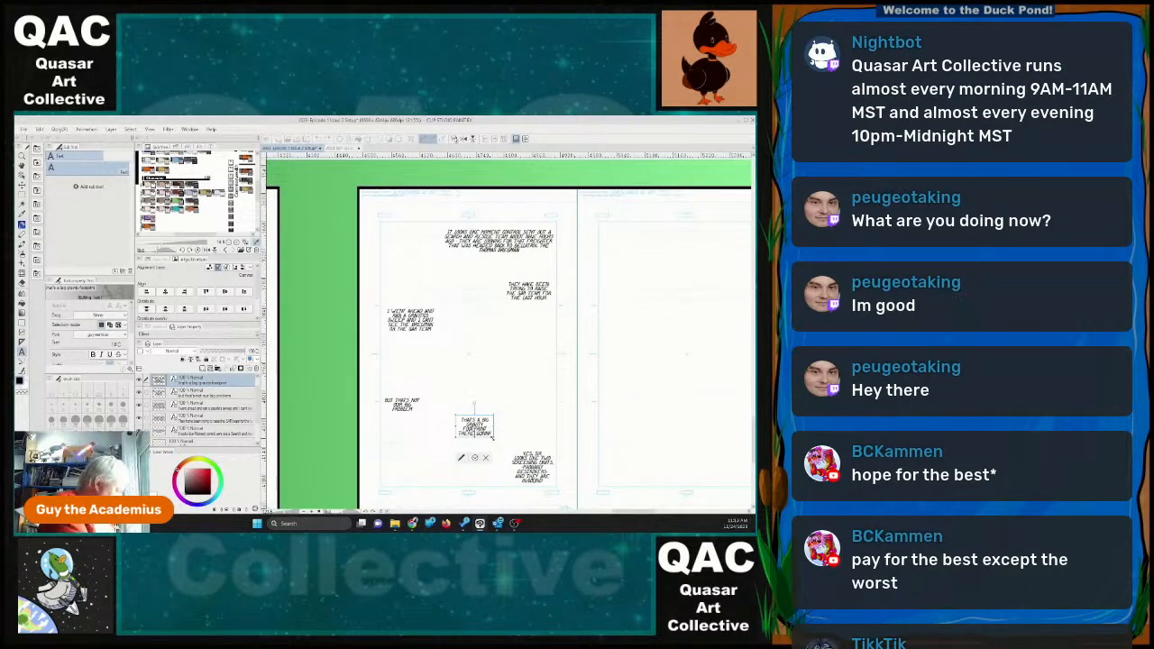
text(,)
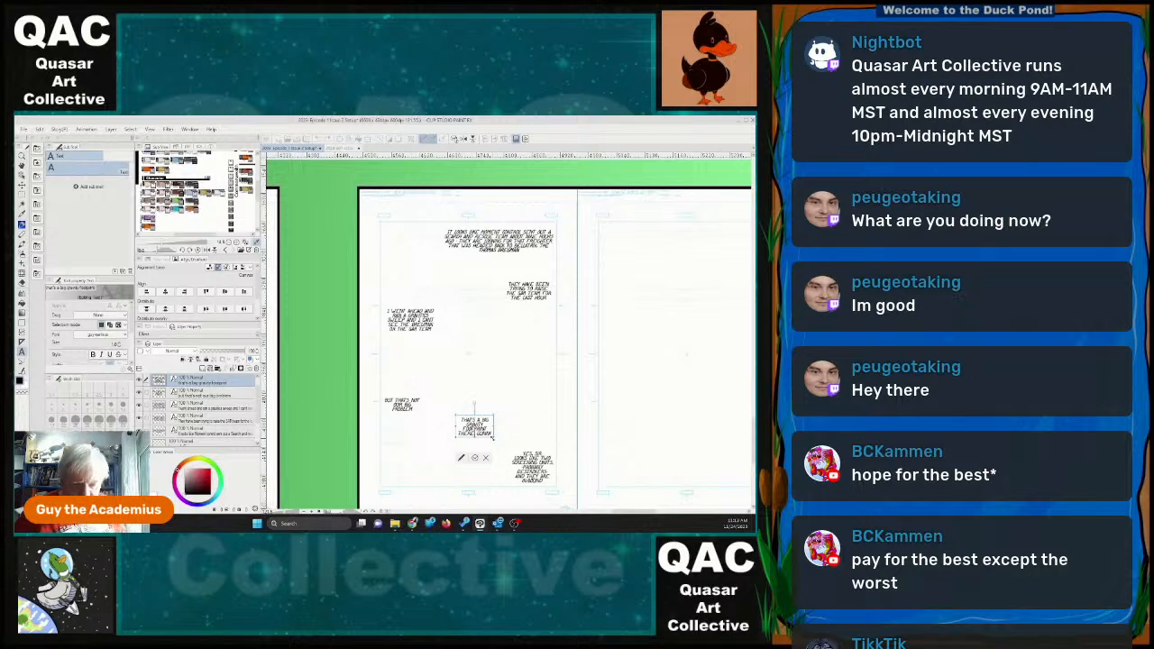
click(475, 458)
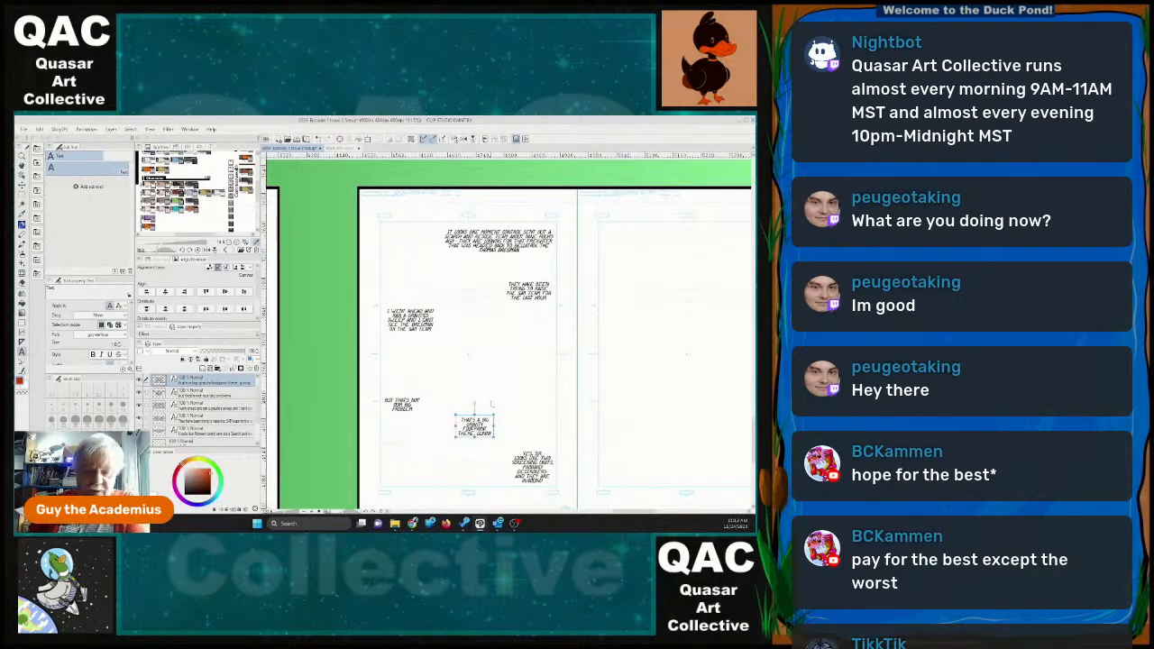
Add a new text block near the top of page 31 reading "NOT OURS, ARE THEY?".
drag(629, 512, 636, 518)
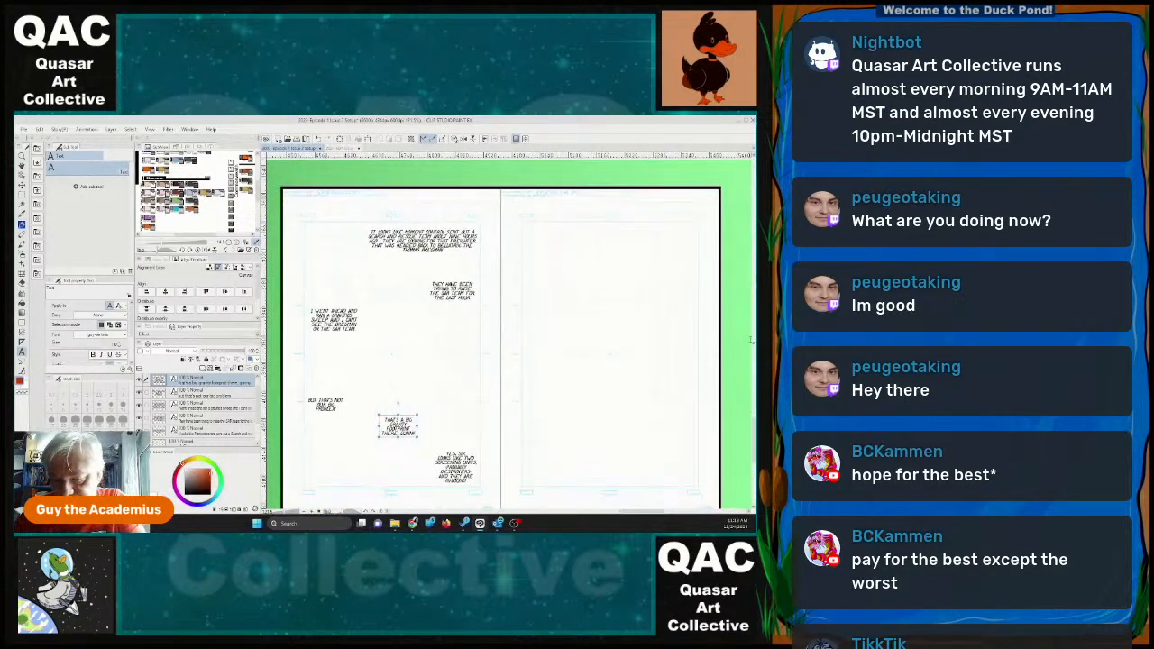
scroll(582, 223, down, 2)
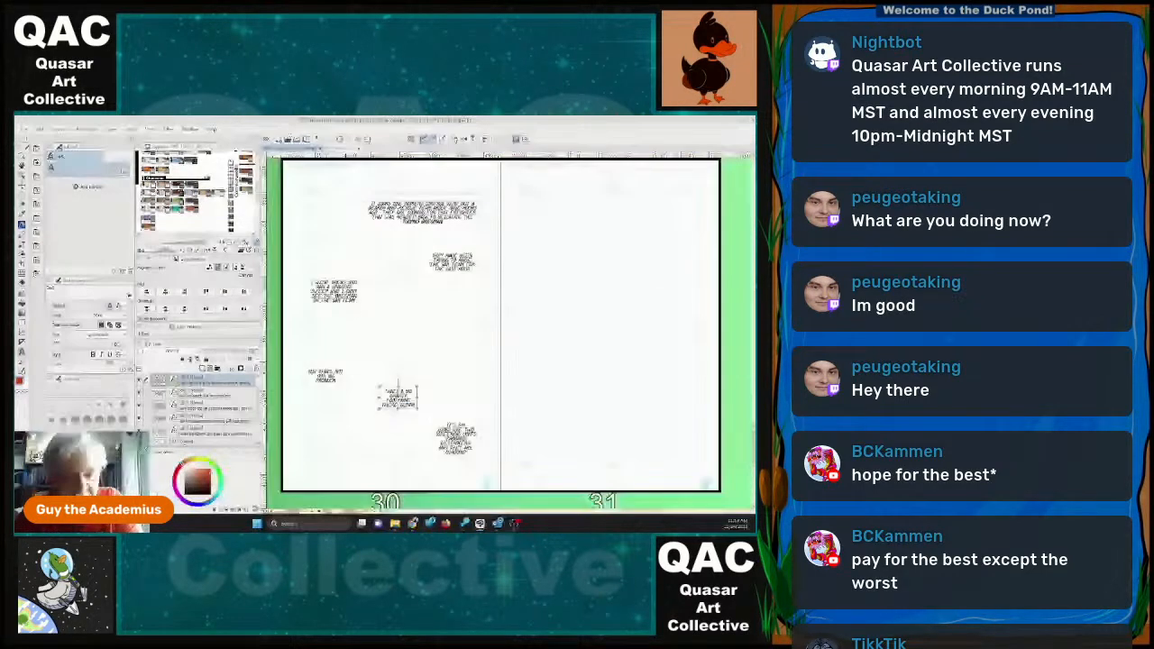
drag(551, 205, 718, 322)
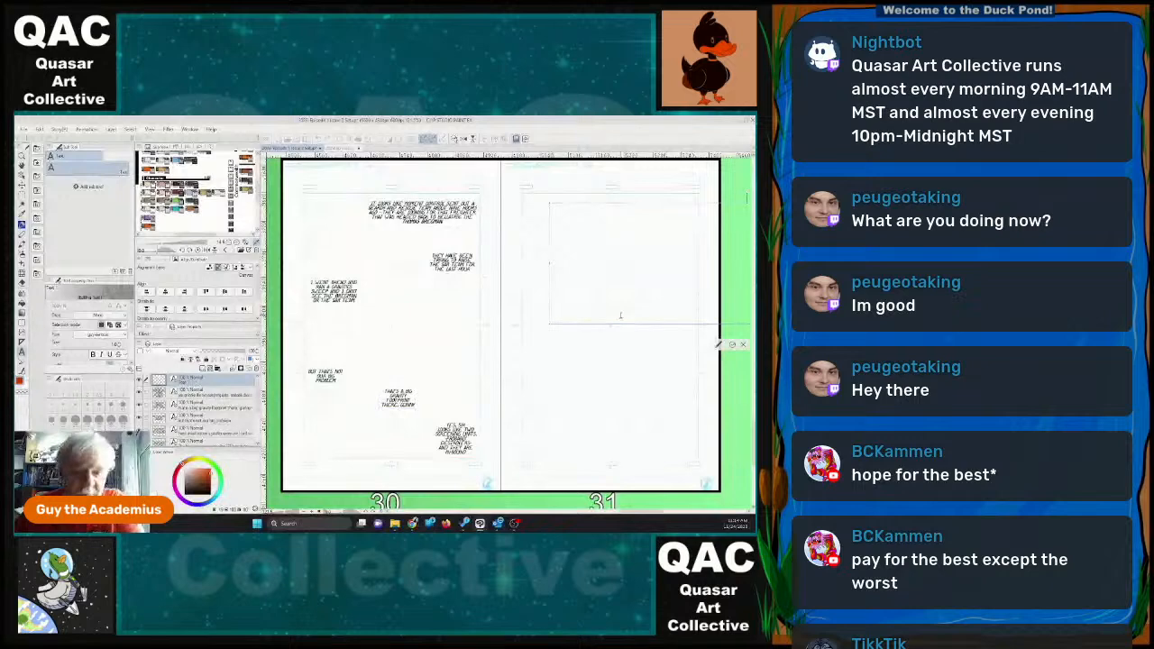
text(Set con)
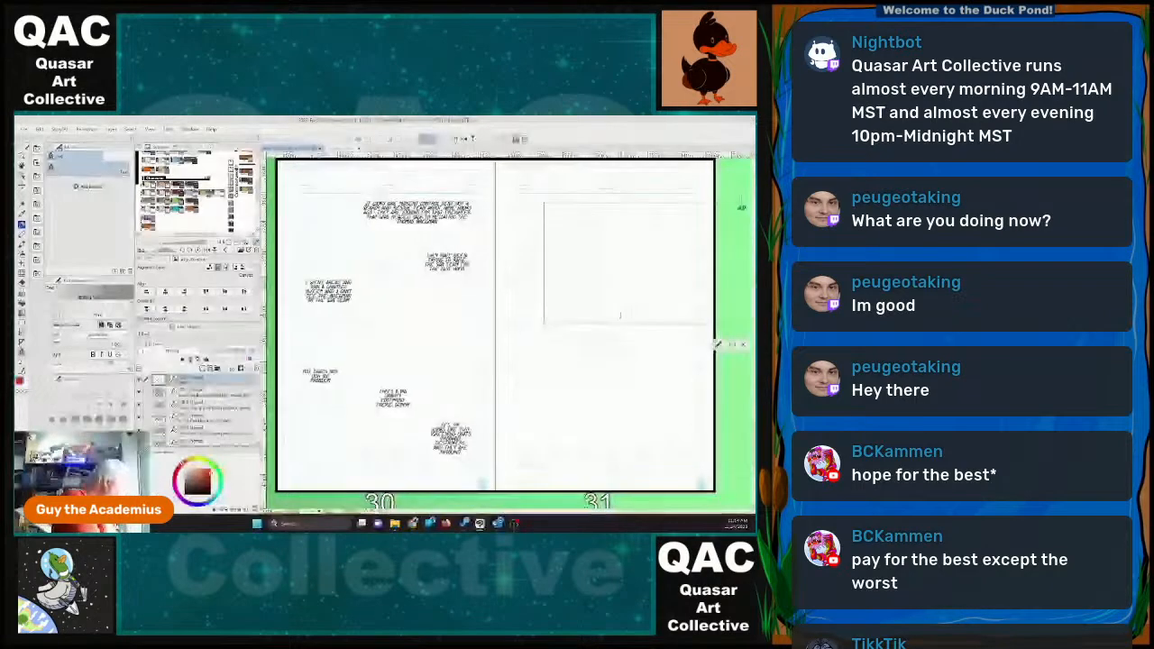
text(s, are they)
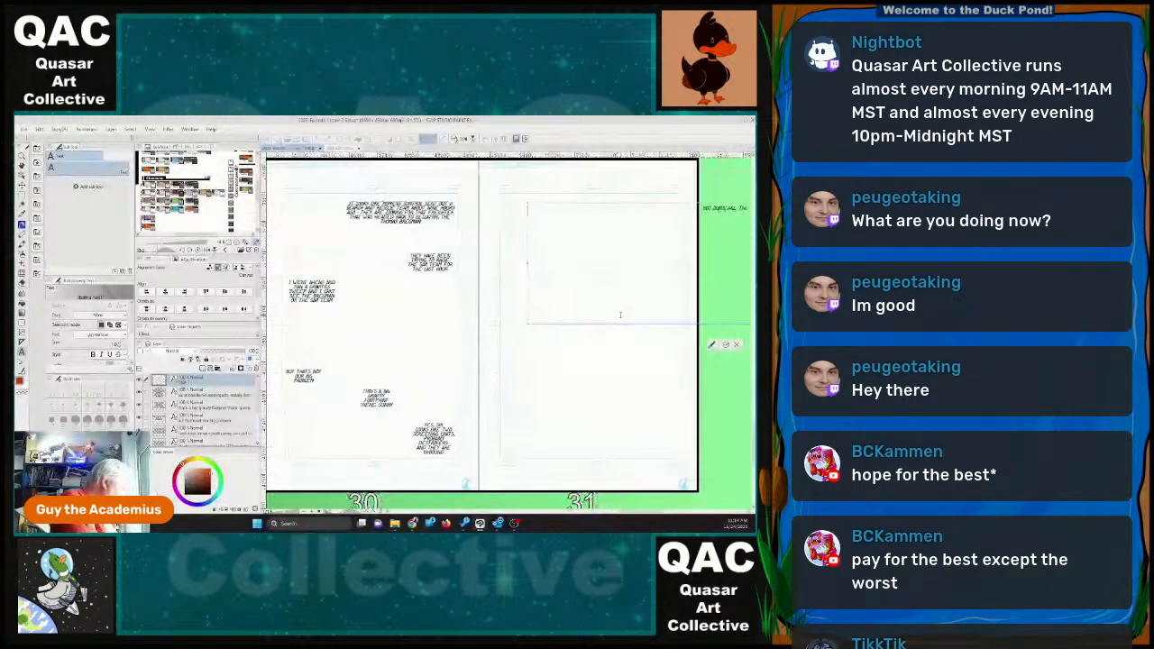
text(?)
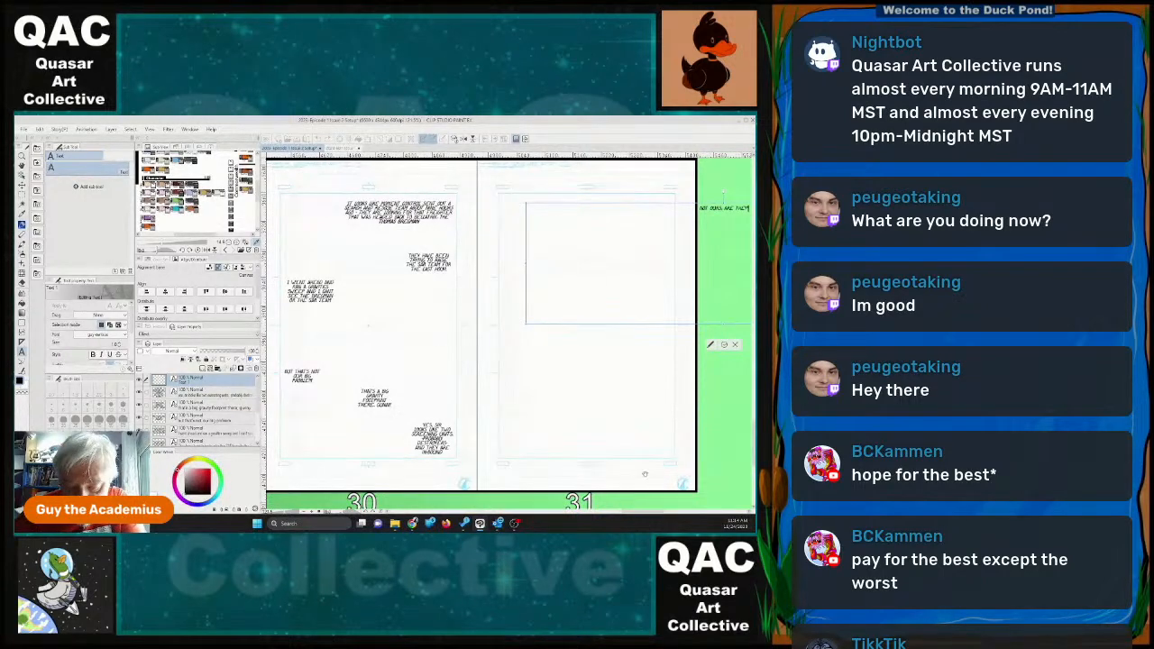
Shrink the "NOT OURS, ARE THEY?" frame to a narrow two-line block and place it in page 31's upper-left corner.
scroll(644, 473, right, 5)
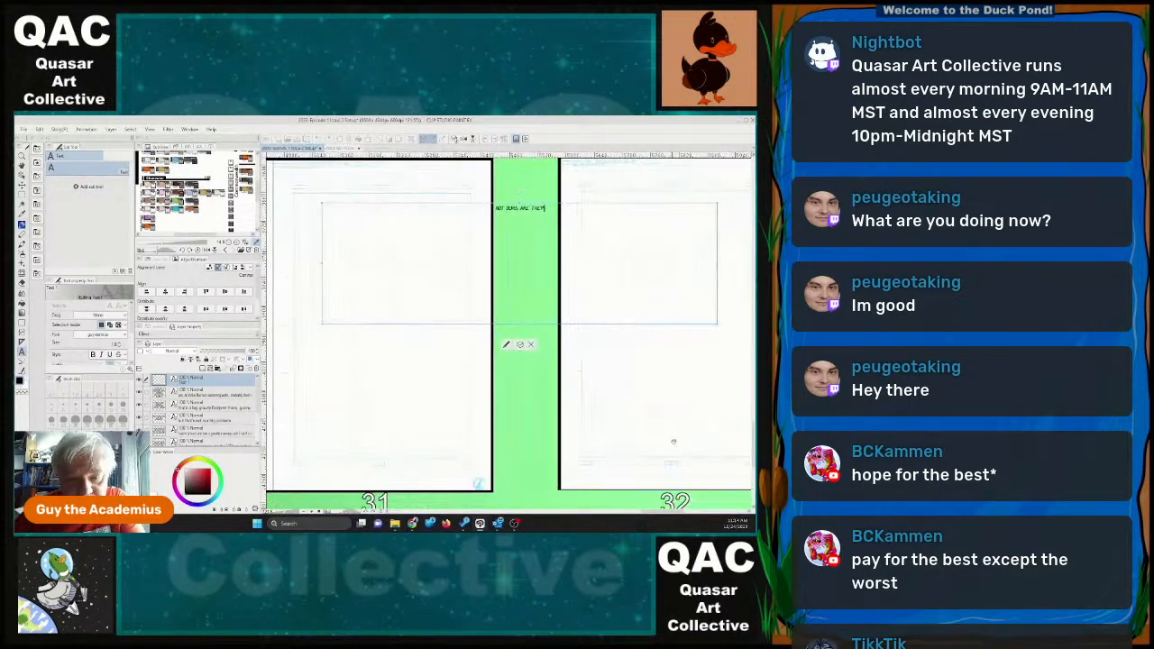
drag(718, 264, 352, 255)
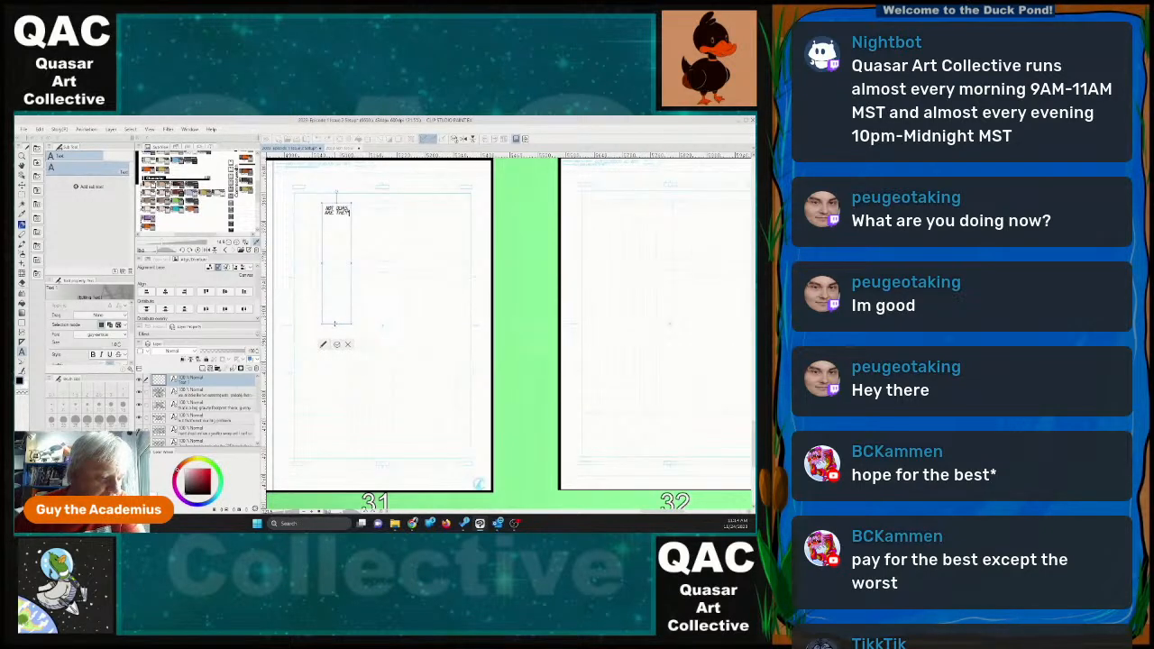
drag(337, 323, 319, 202)
Add a "NO SIR" text block on page 31, shrink its frame around the words, and place it just below "NOT OURS, ARE THEY?".
click(401, 236)
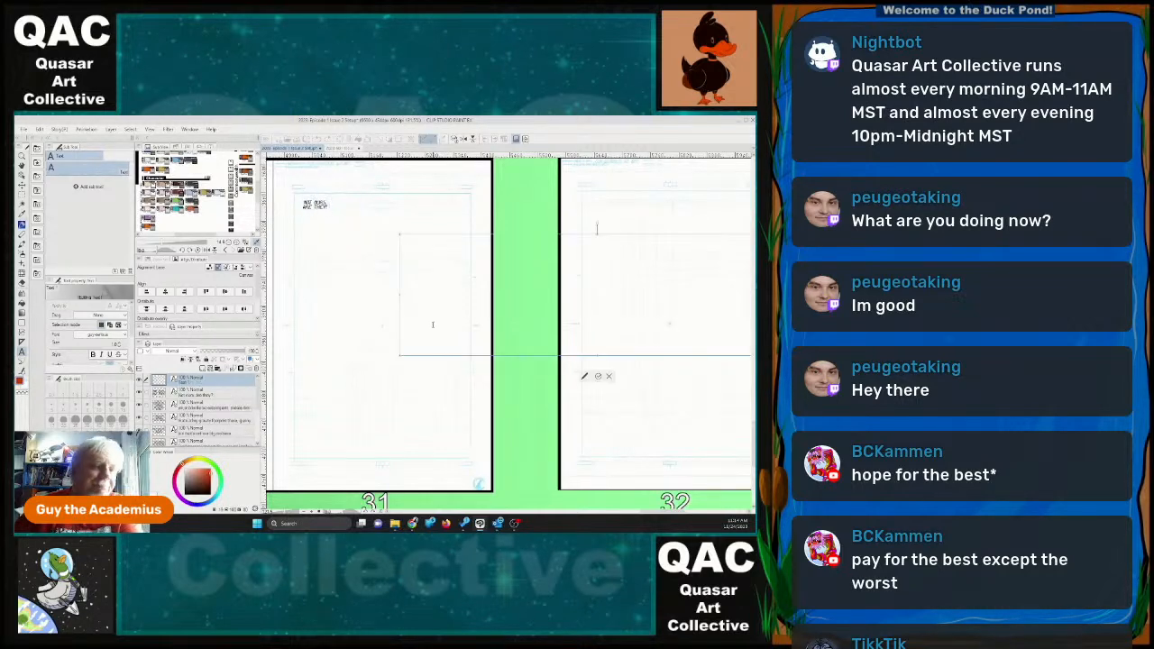
text(An)
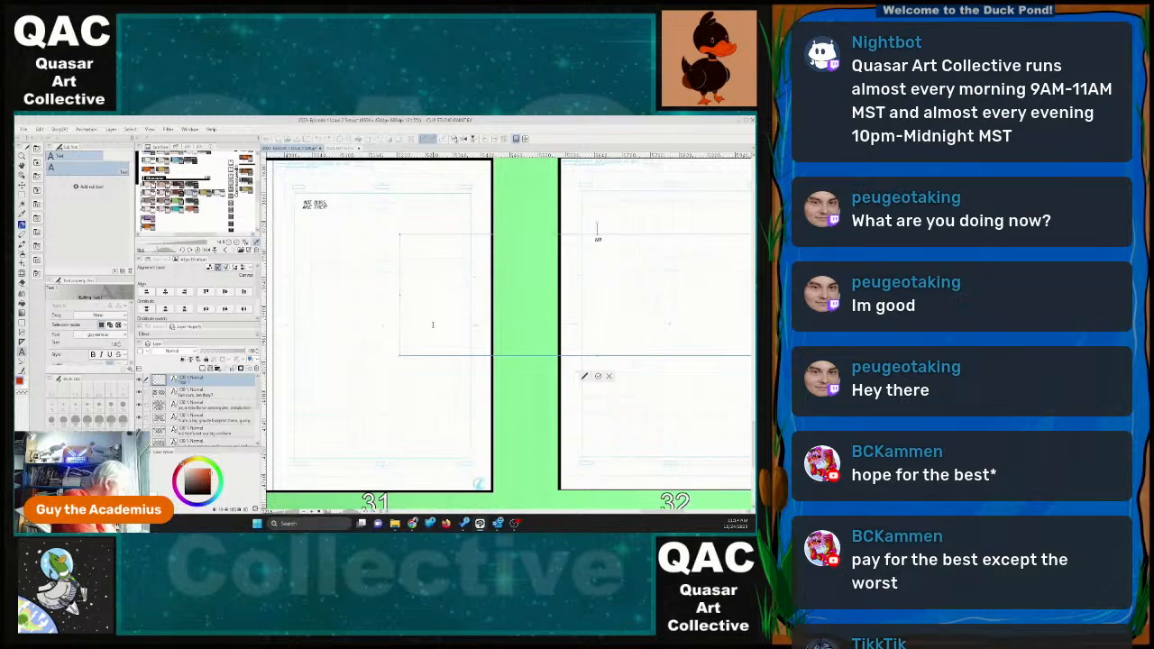
text(d so)
key(BackSpace)
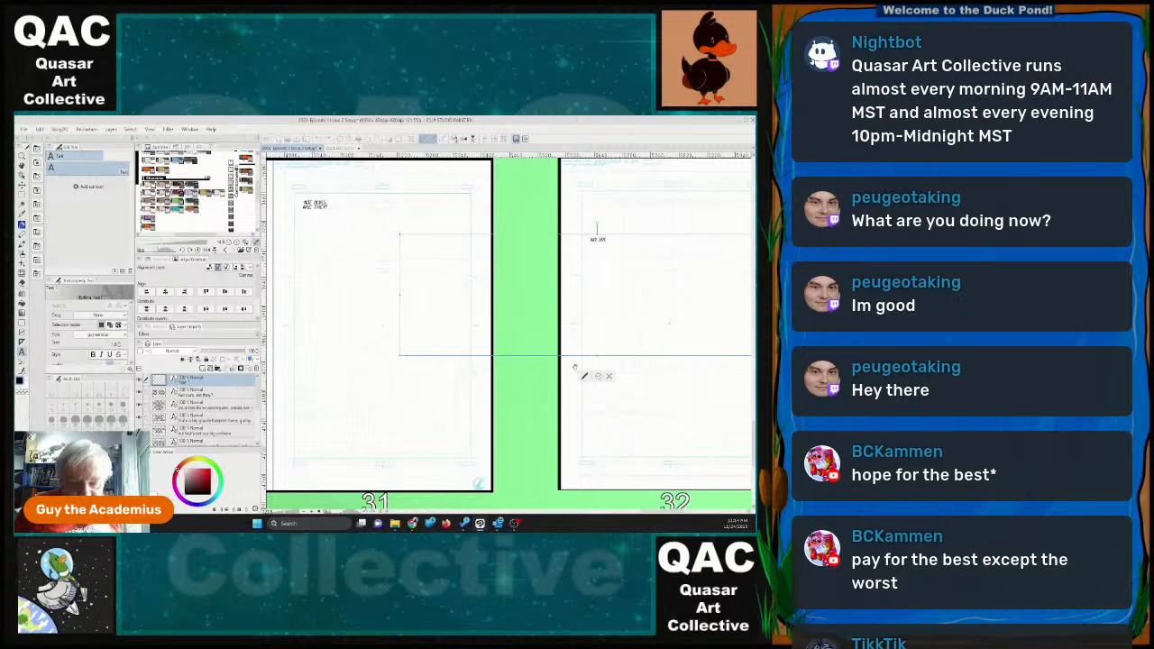
drag(395, 358, 402, 245)
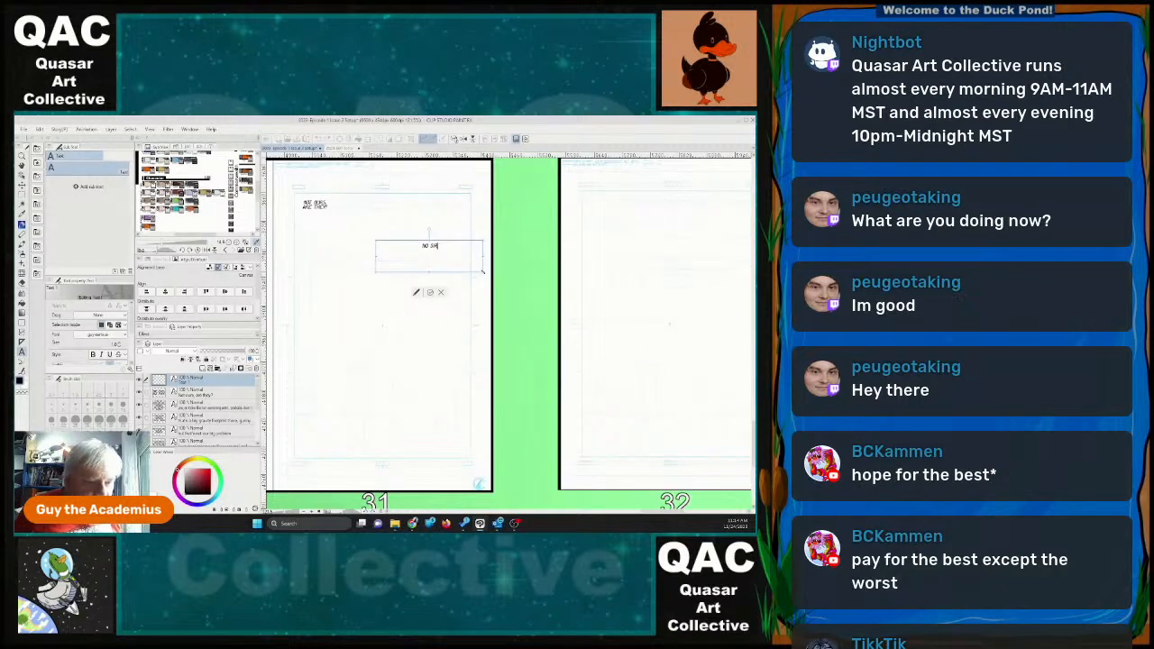
drag(482, 271, 337, 225)
click(327, 258)
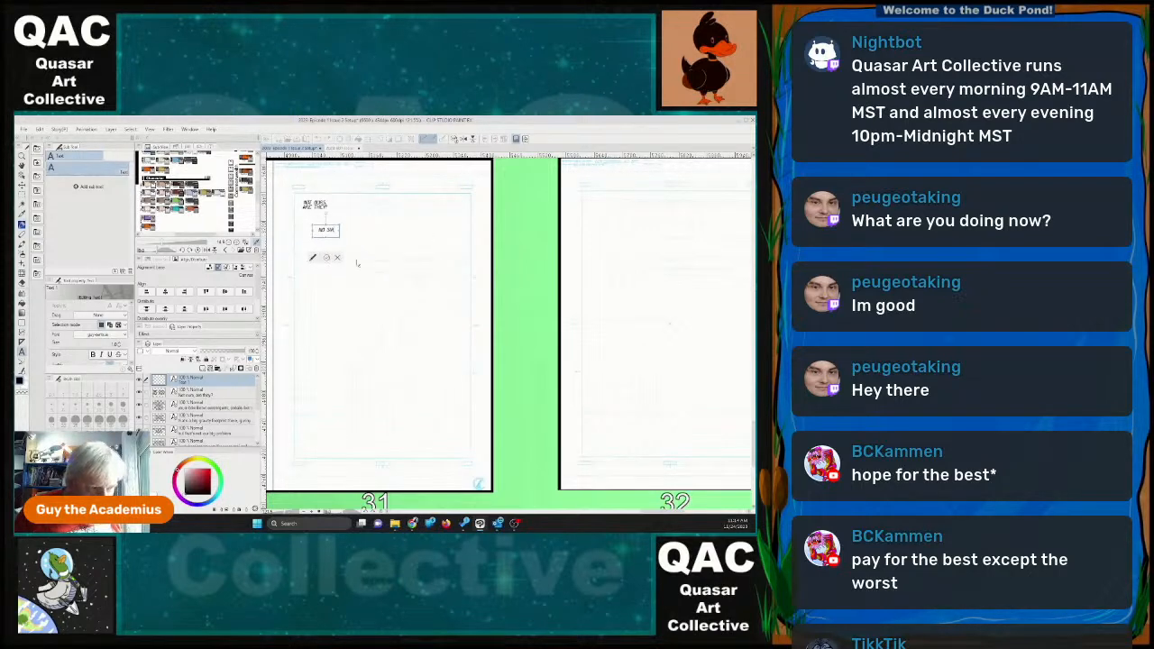
Start a new text block on page 31 with "I CAN'T BE SURE AT THIS RANGE, BUT".
click(430, 245)
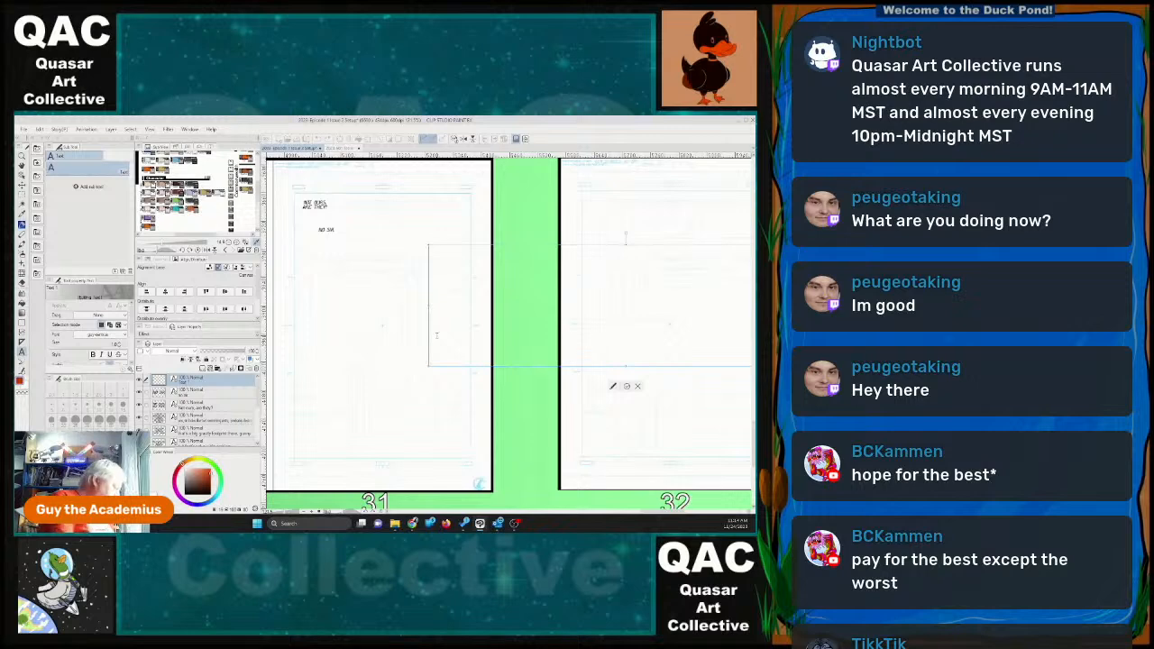
text(I CAN'T BE SUR)
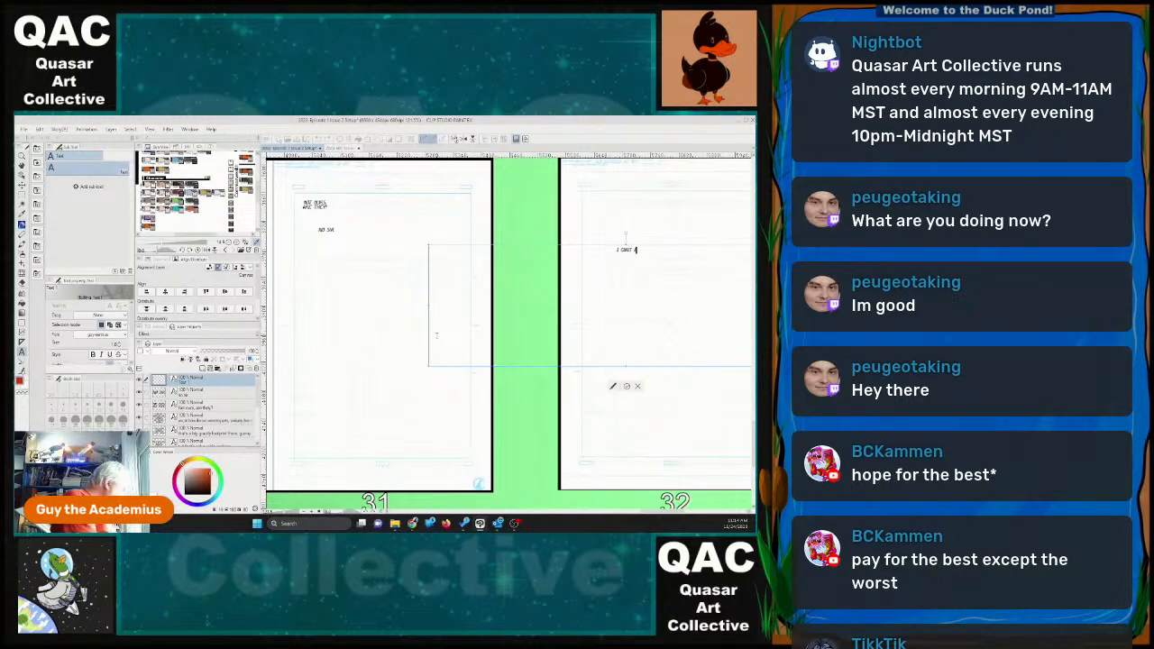
text(E AT THIS)
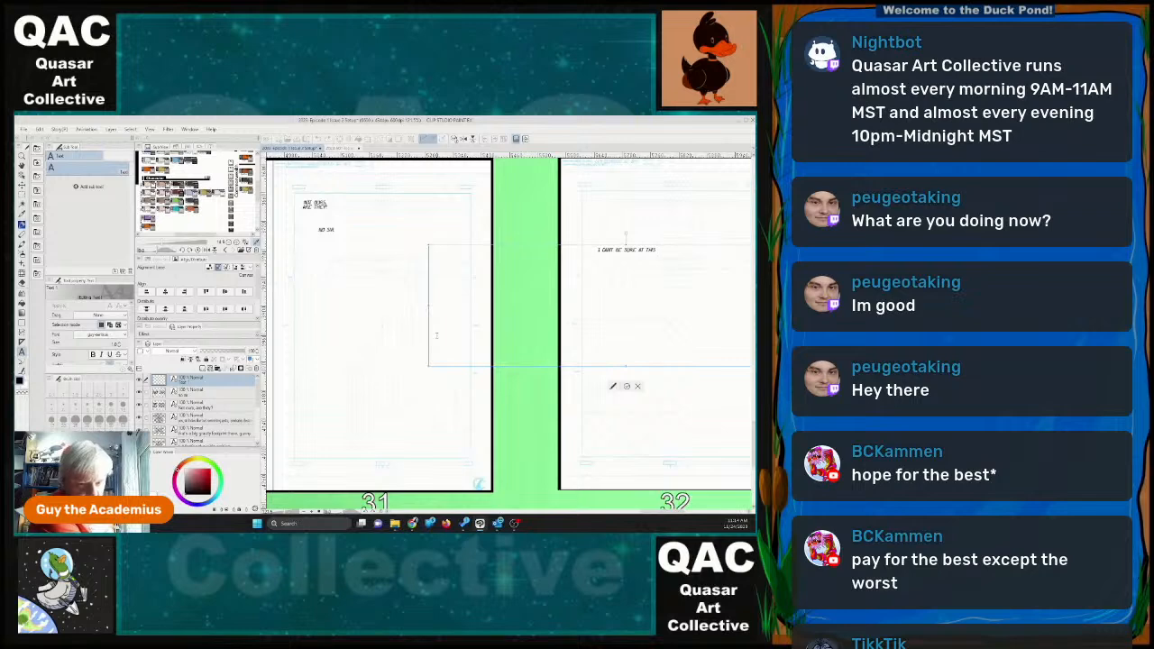
text( RANGE)
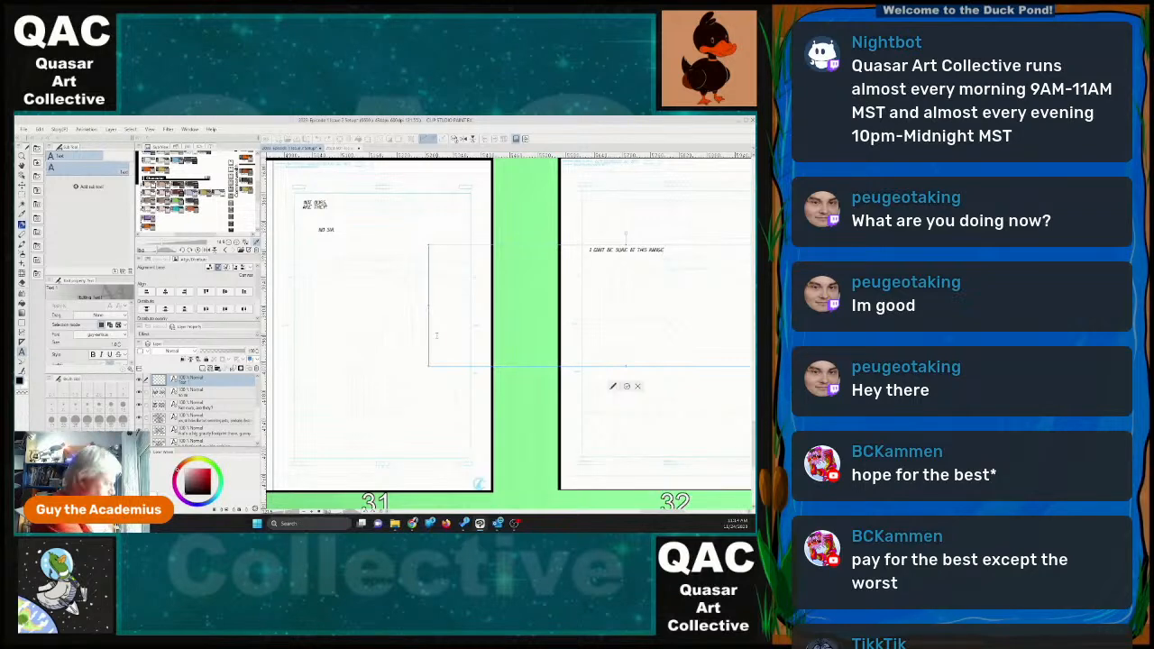
text(, BUT I)
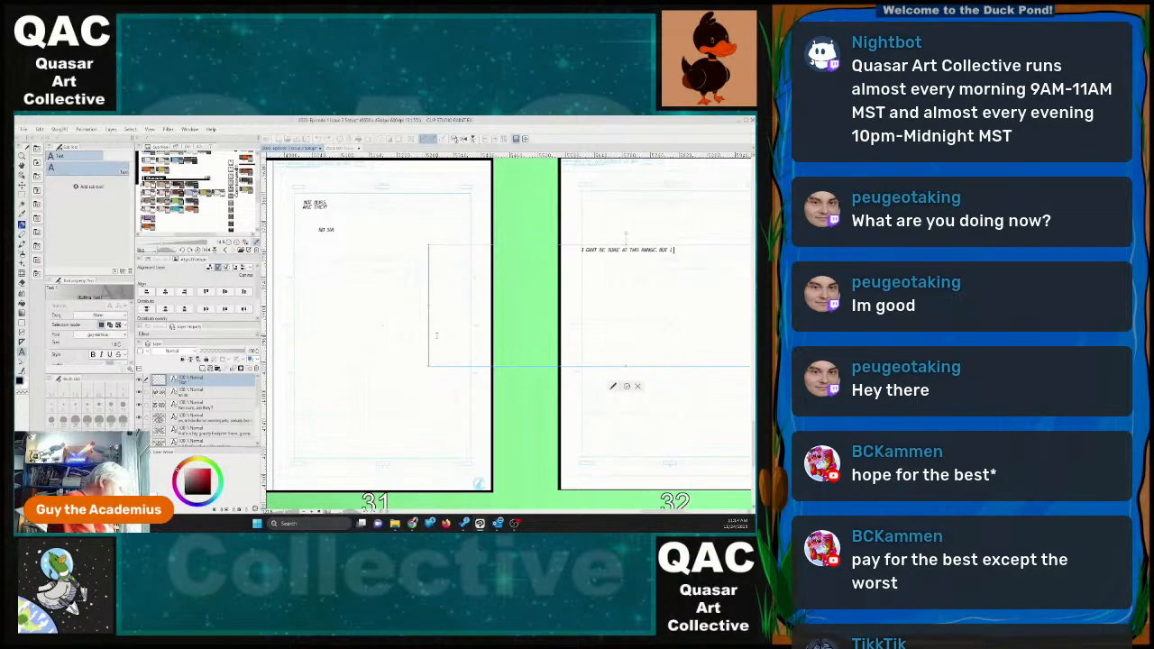
text( BE)
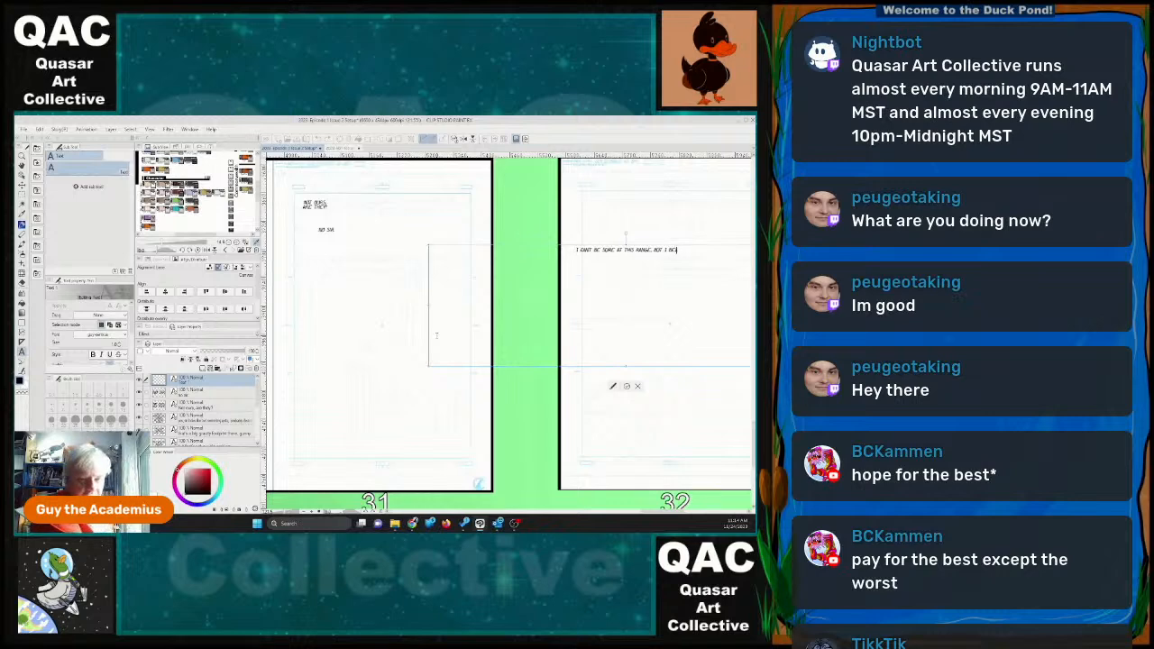
key(BackSpace)
key(BackSpace)
key(BackSpace)
key(BackSpace)
key(BackSpace)
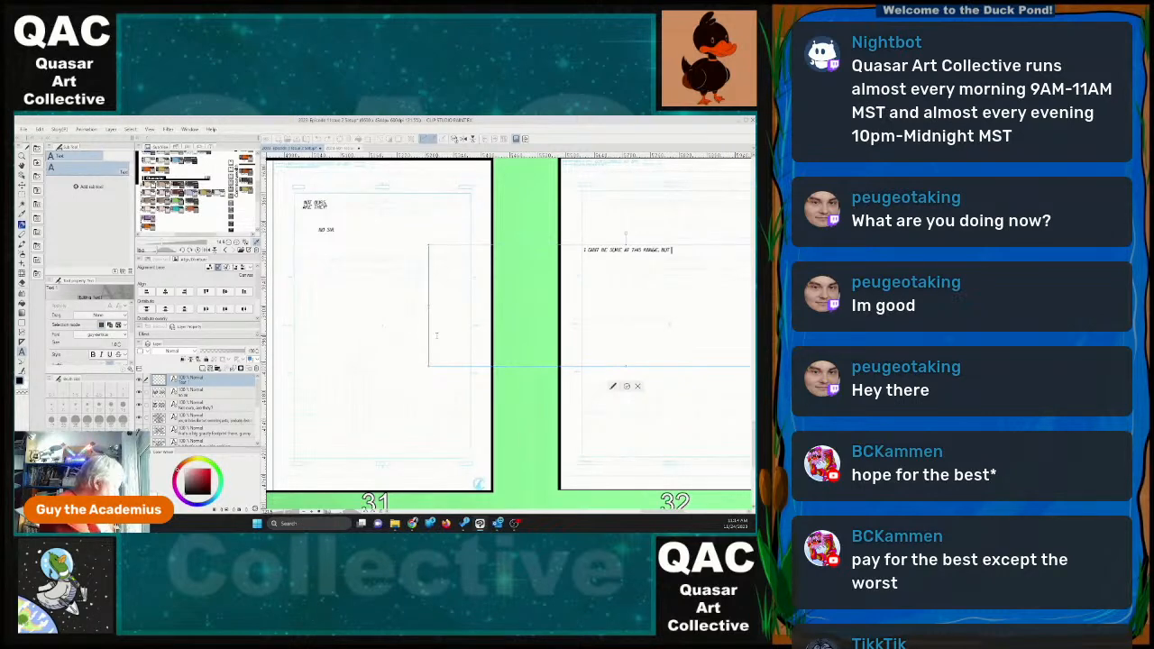
Complete the new page 31 text block with "MY BEST GUESS IS THAT THEY ARE COMMONWEALTH".
text(MY BEST GUE)
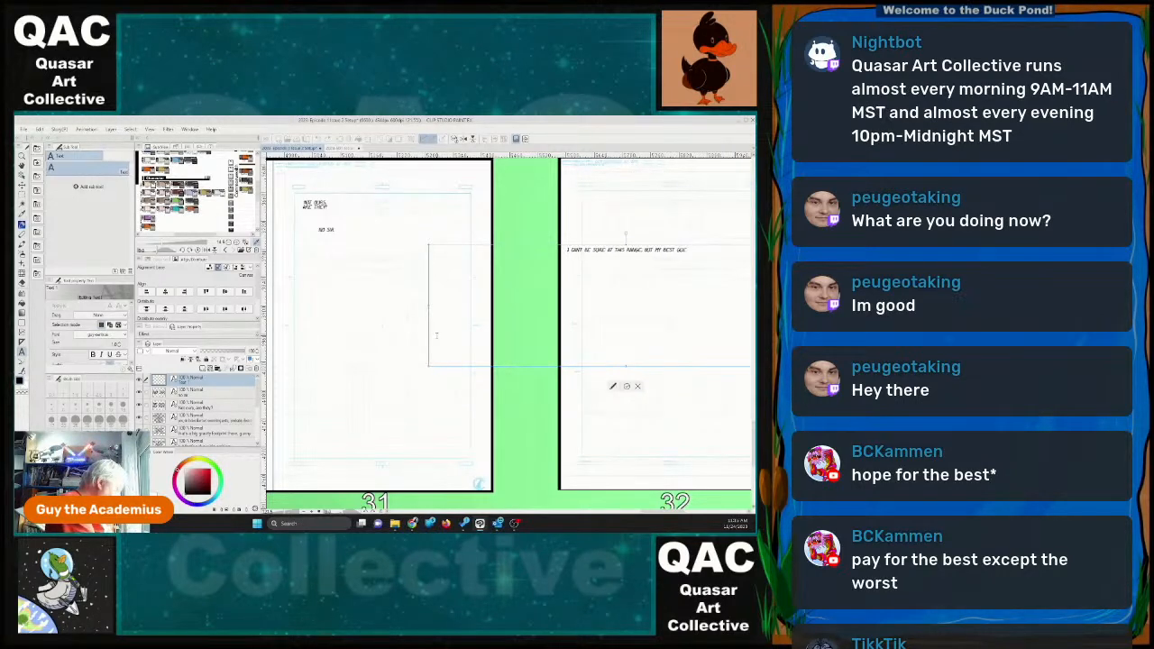
text(SS IS THAT)
text(THEY)
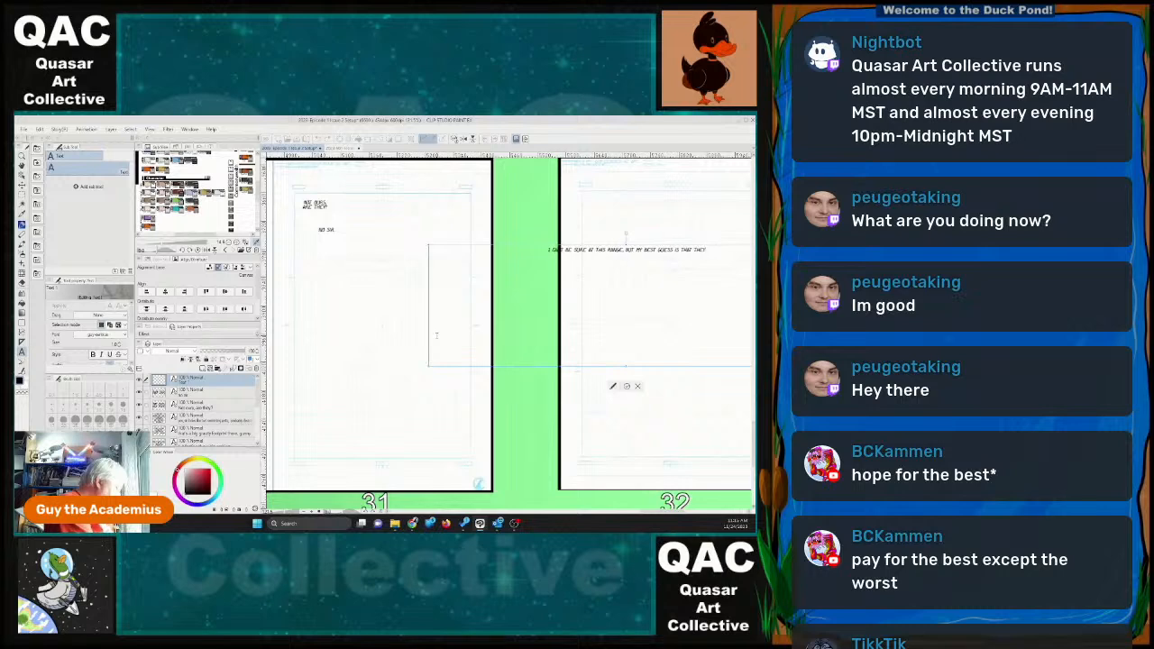
text( ARE COMINGRCIAL)
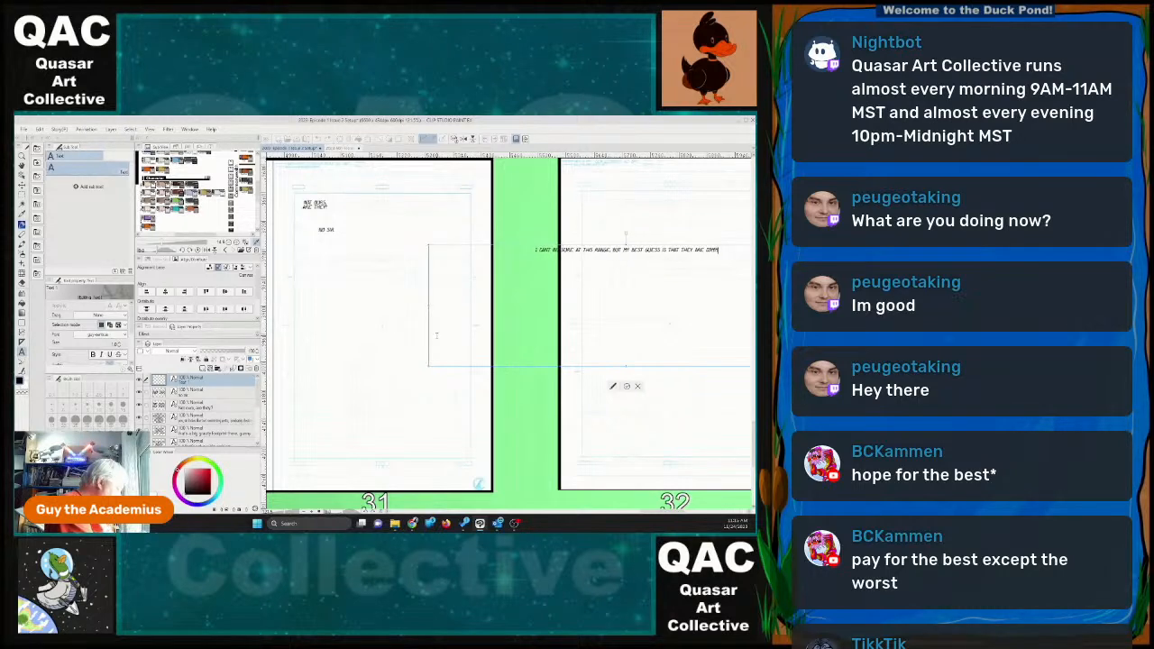
text(S)
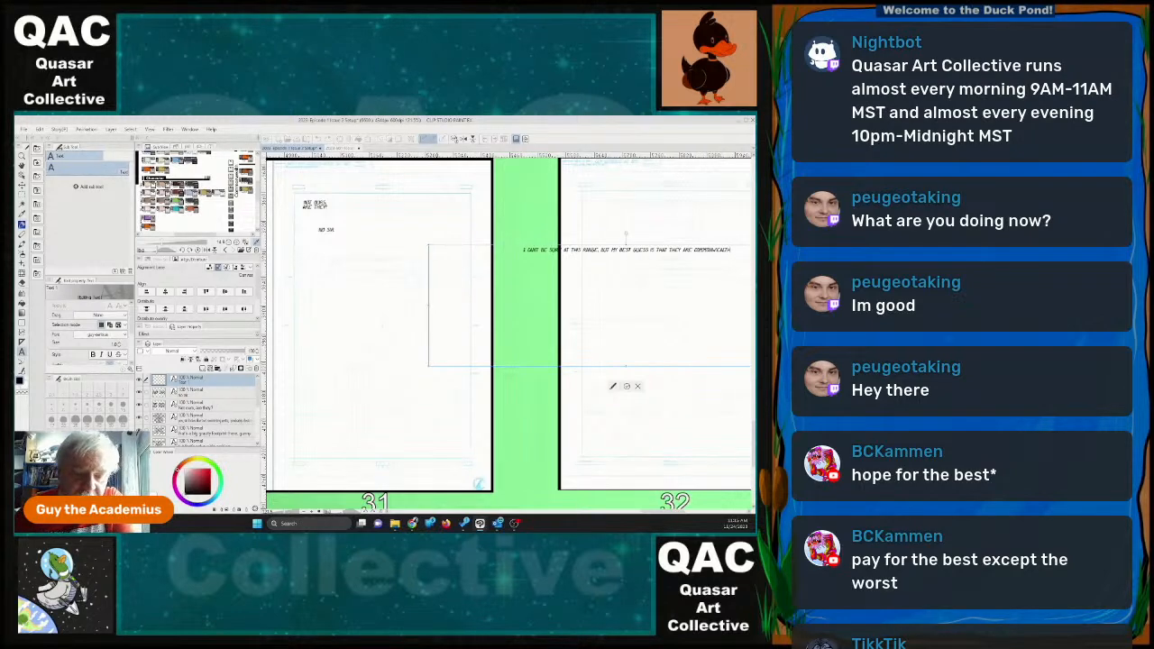
Shrink the "I CAN'T BE SURE AT THIS RANGE" frame to a narrow five-line block near page 31's right margin, above mid-page.
drag(523, 364, 681, 316)
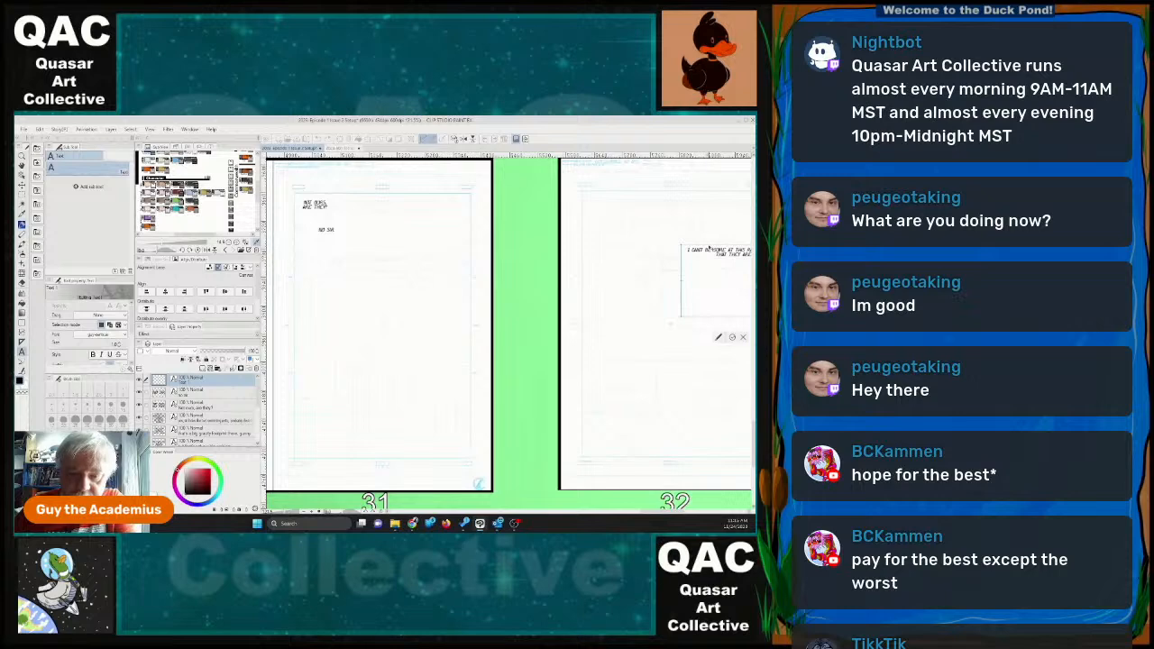
drag(709, 249, 444, 273)
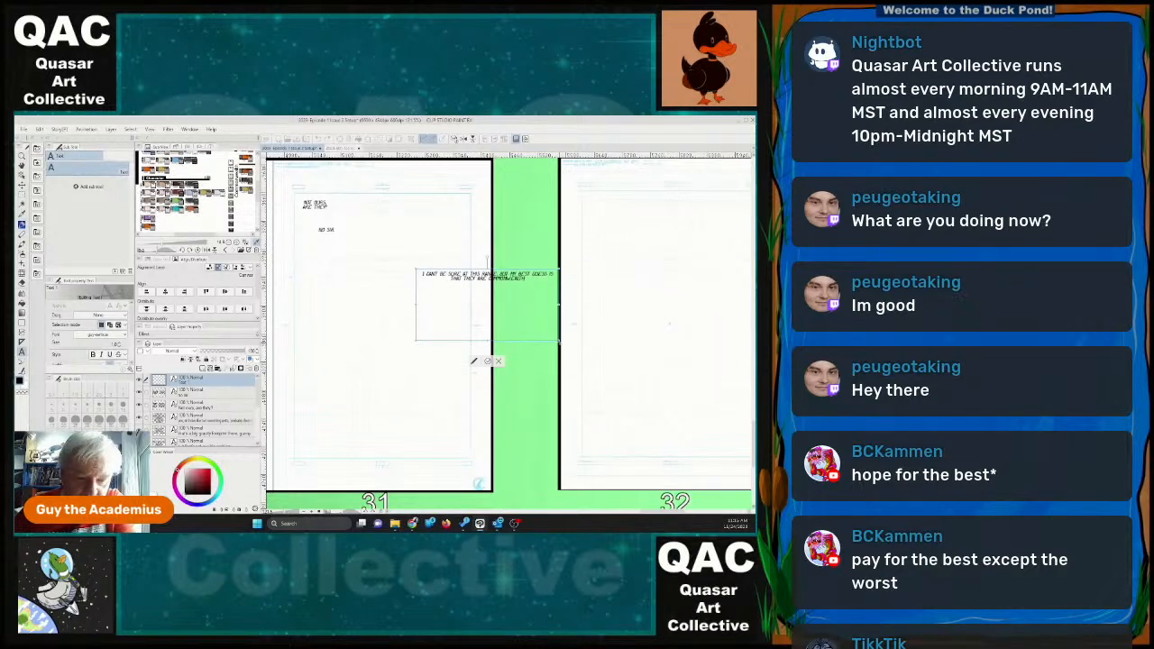
drag(494, 344, 442, 298)
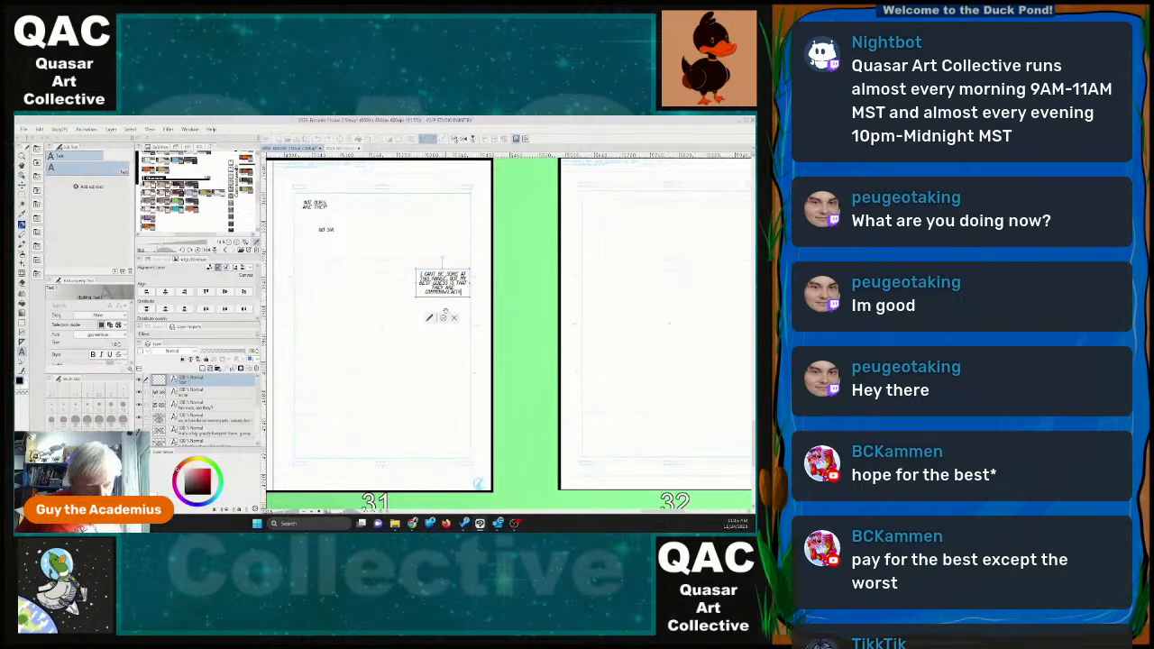
Add a text block low on page 31 reading "AND WITH THIS BIG OF A FOOTPRINT, THEY ARE COMING IN HOT".
click(358, 391)
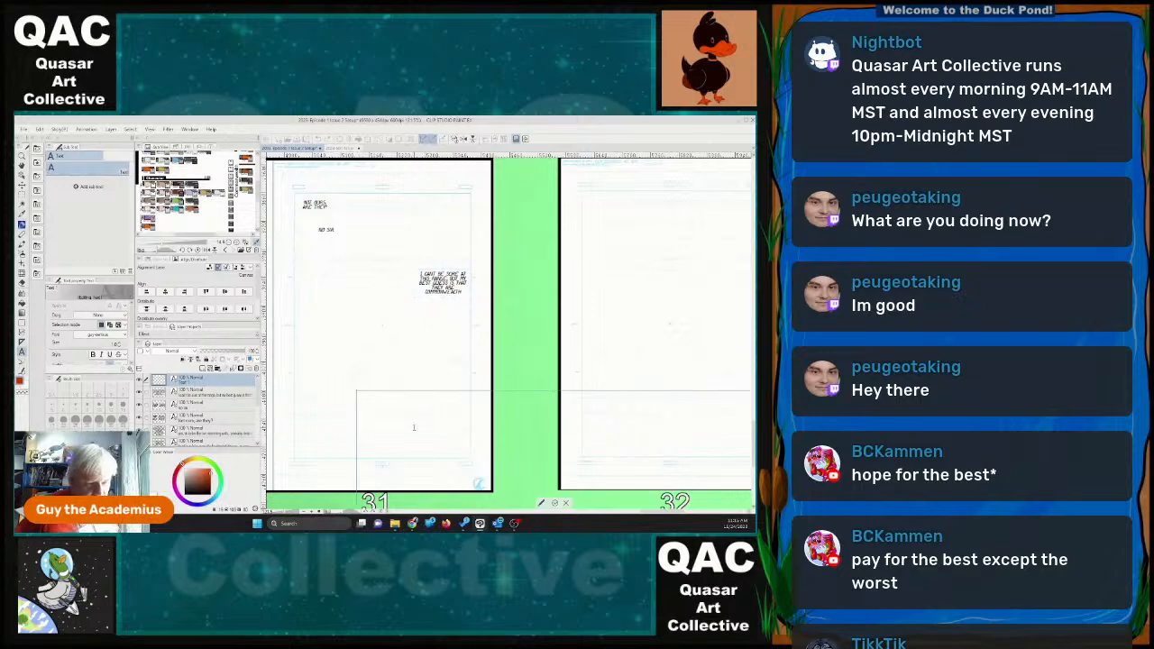
text(And with this)
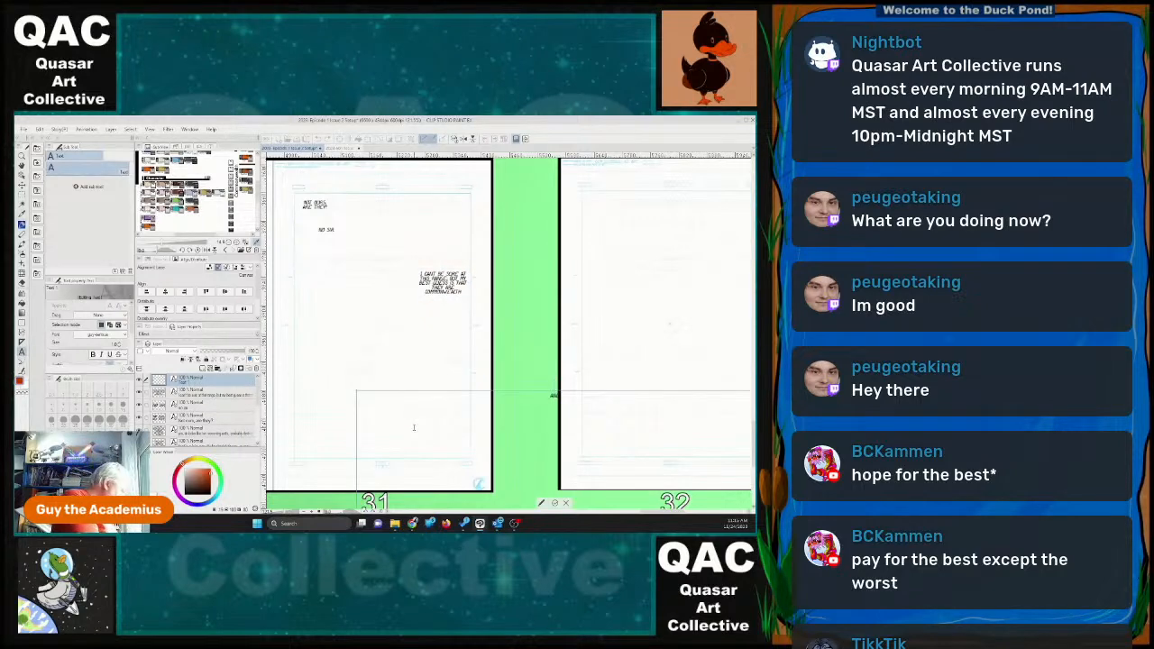
text( thing of a footprint)
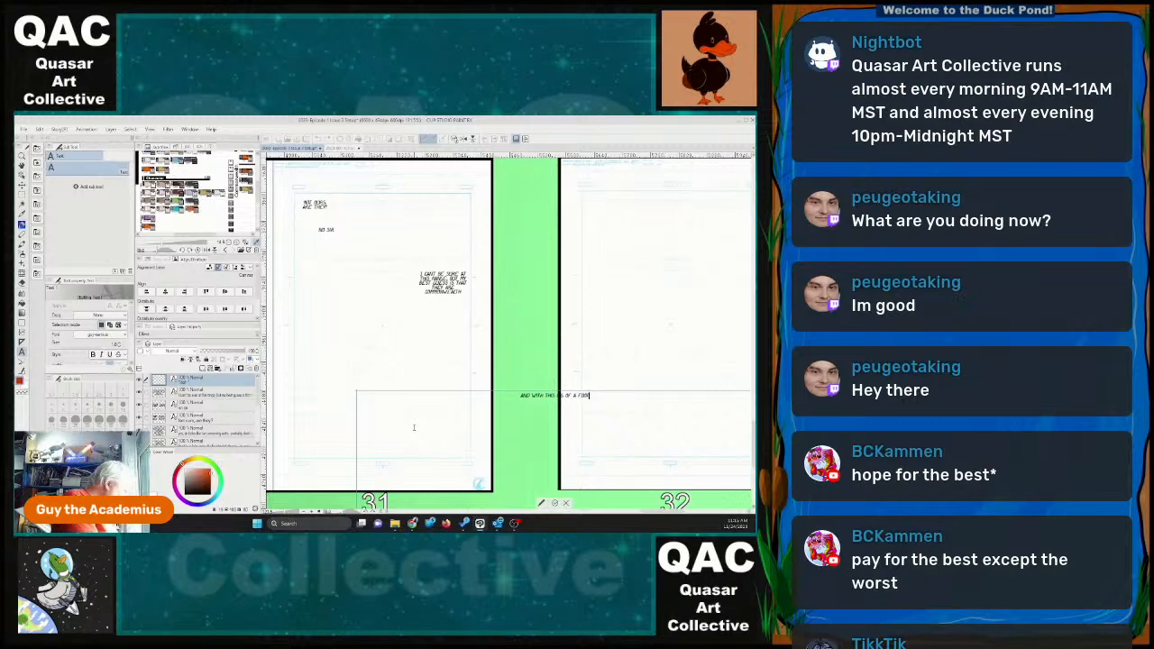
text(, they are gon)
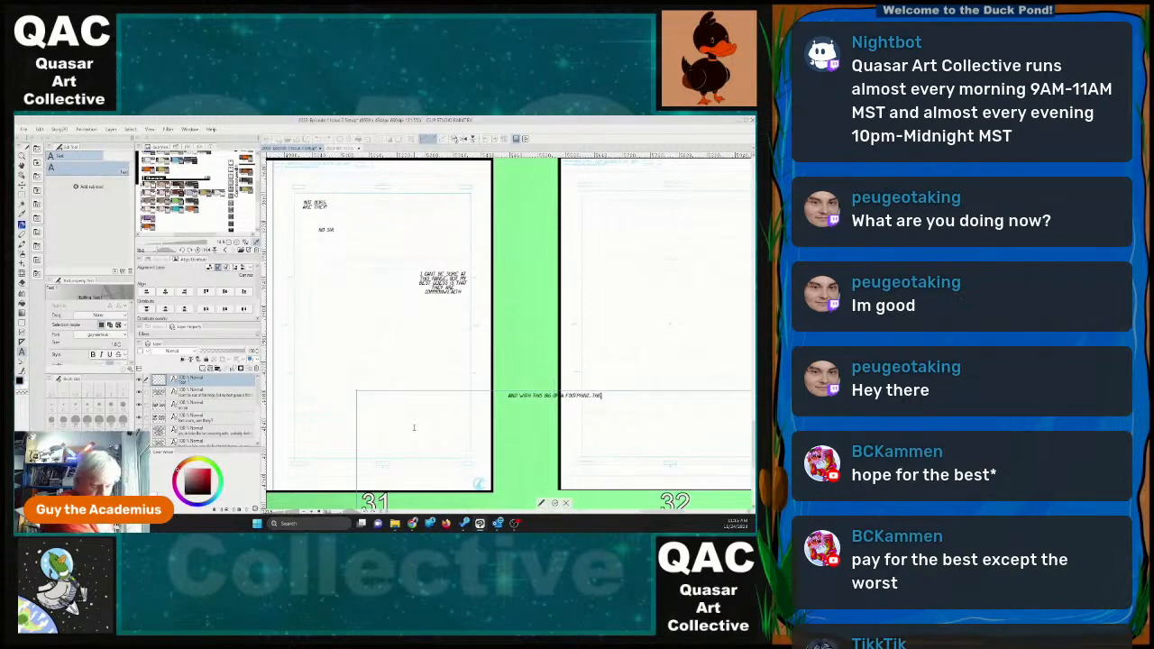
text(ing in hot)
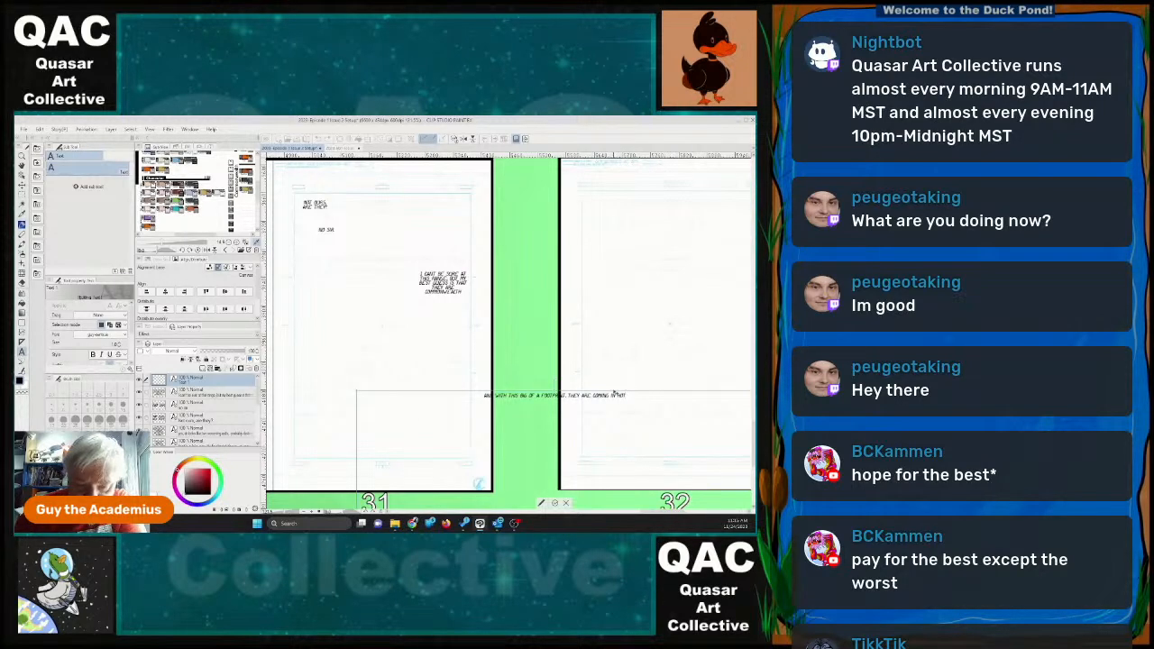
Shrink the "COMING IN HOT" frame to a narrow four-line block and place it in page 31's lower-right corner.
drag(614, 394, 481, 323)
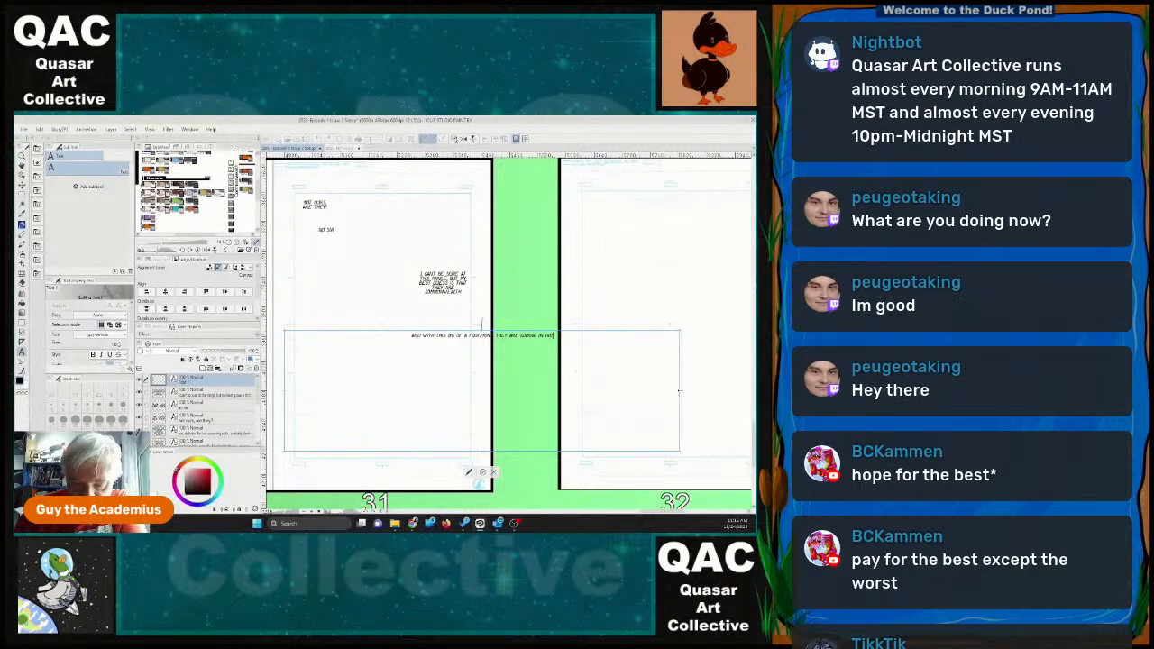
drag(680, 390, 333, 391)
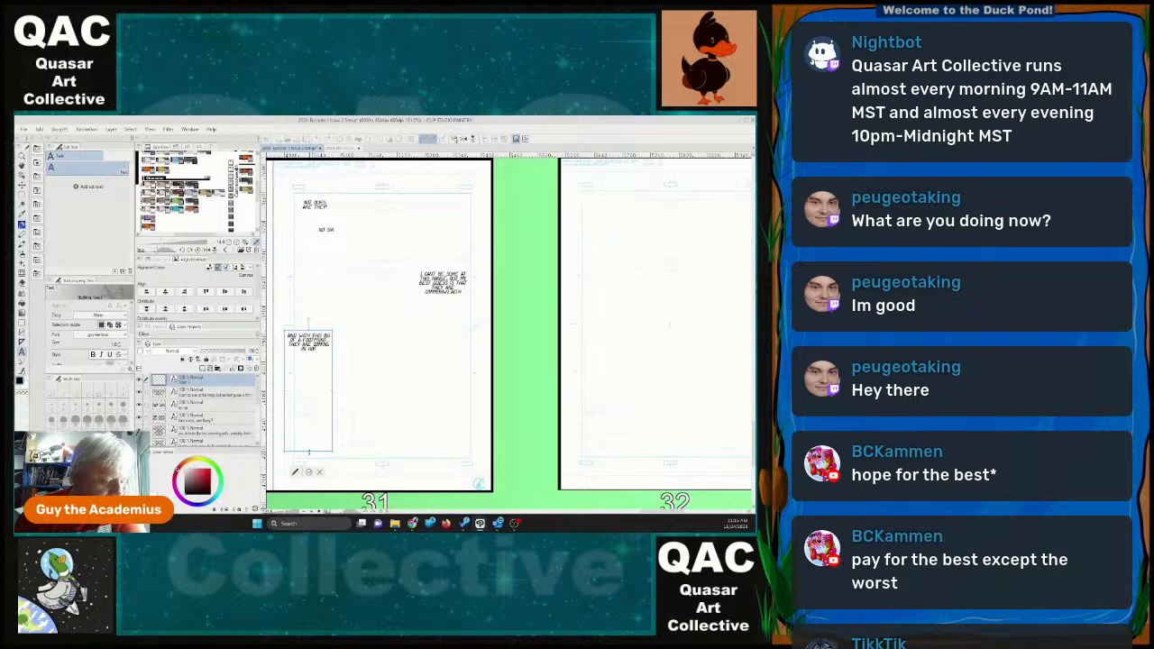
drag(308, 445, 445, 450)
scroll(532, 444, down, 6)
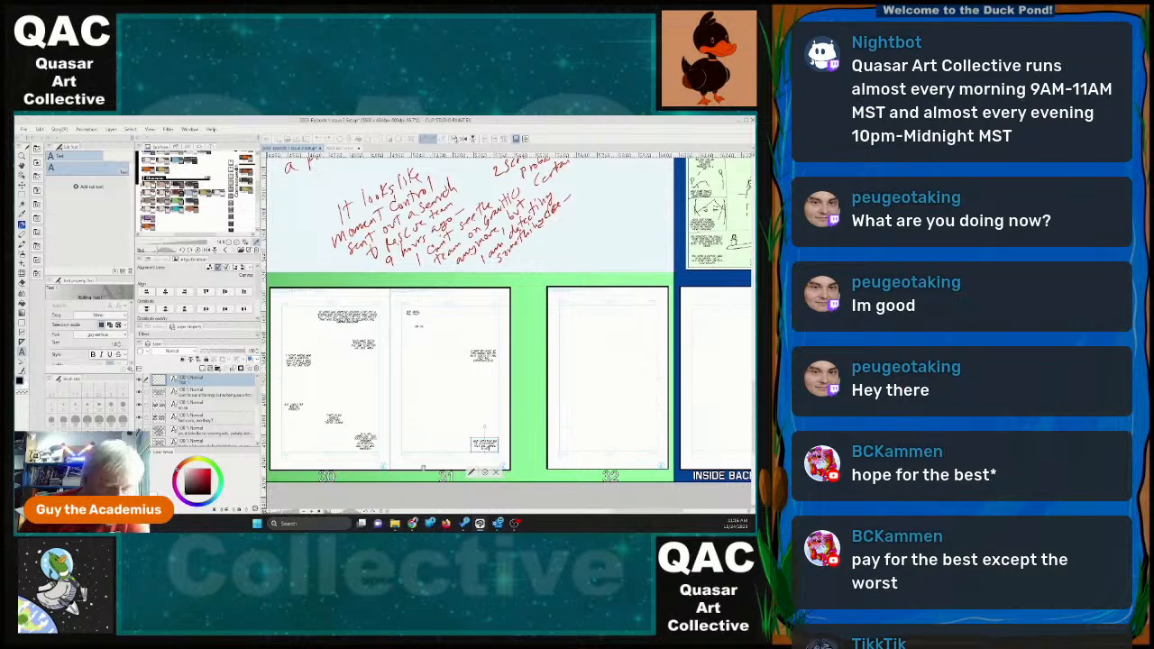
click(484, 445)
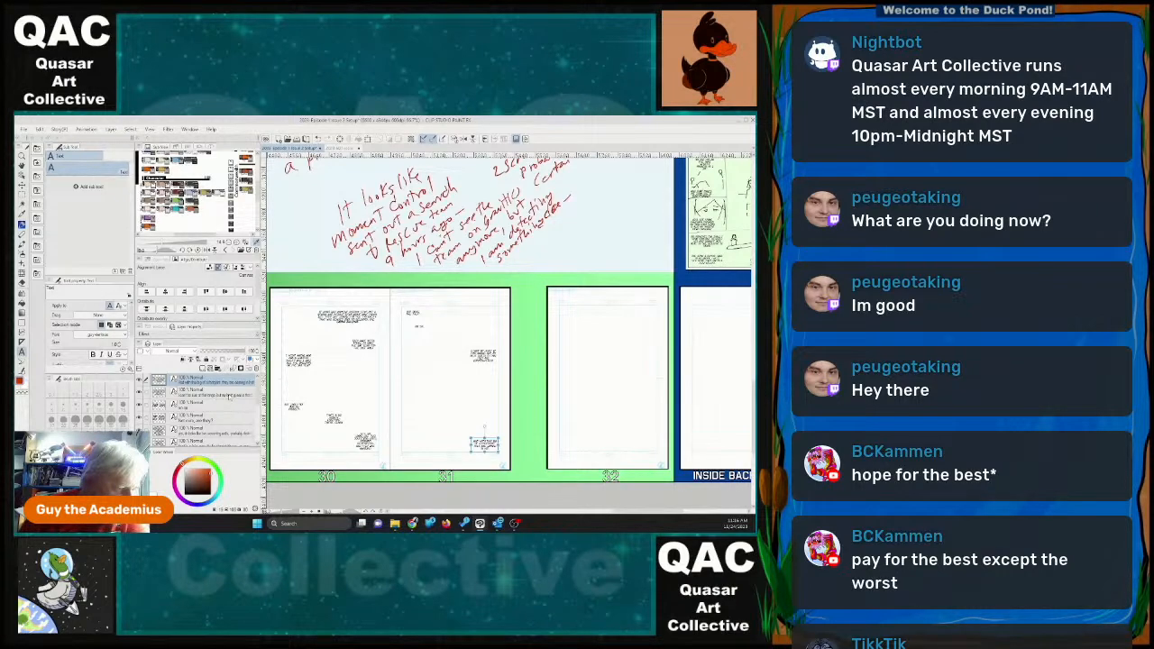
Hide the storyboard template layer and create a layer folder named Dialogue directly above Layer 1.
scroll(204, 410, down, 5)
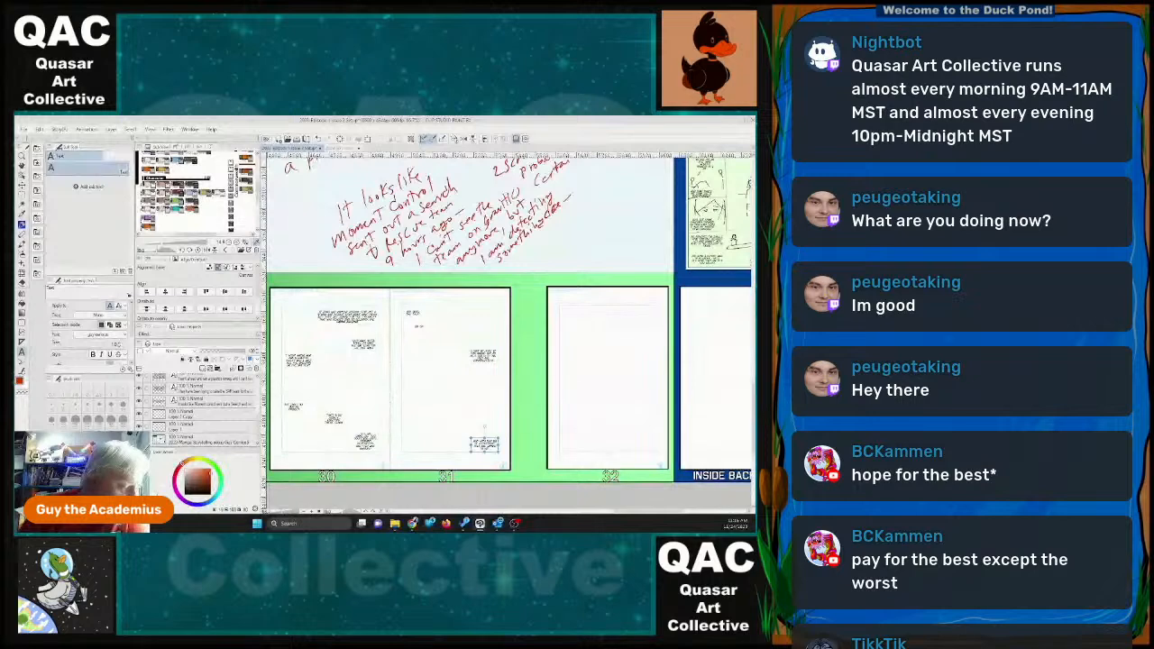
click(139, 439)
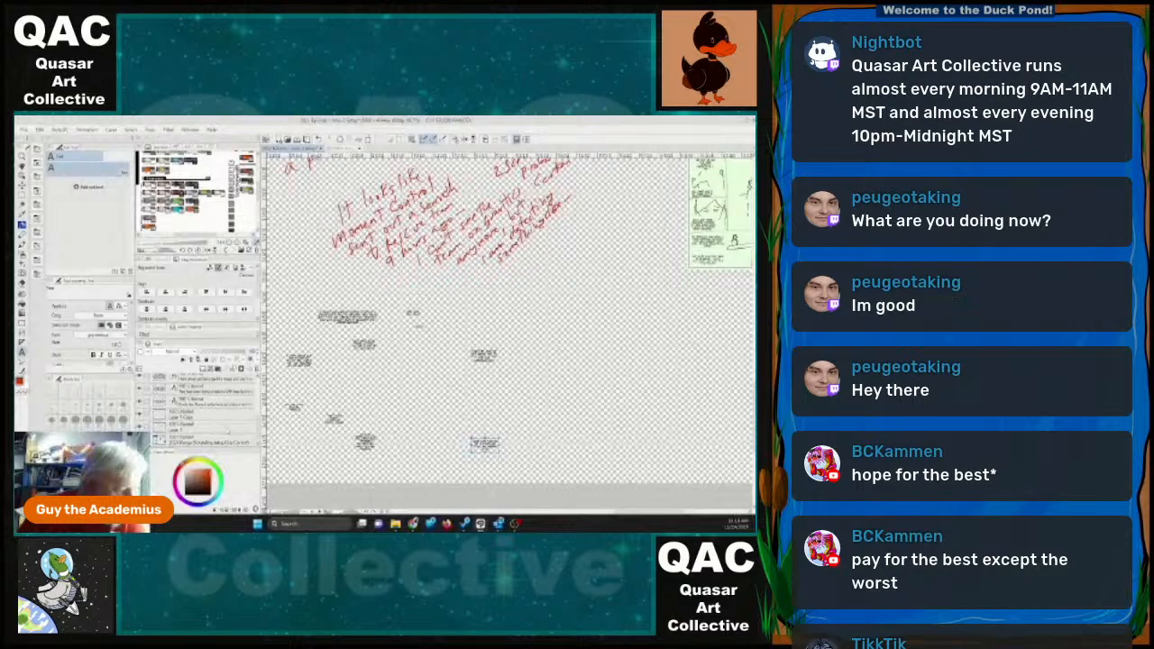
click(232, 429)
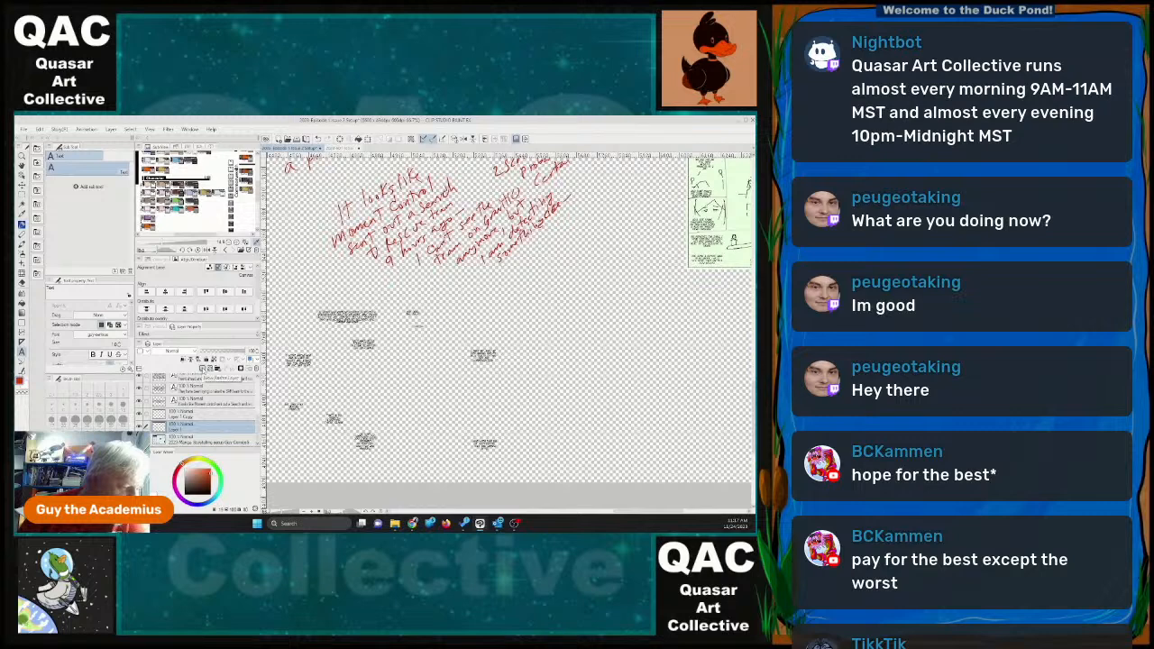
click(217, 369)
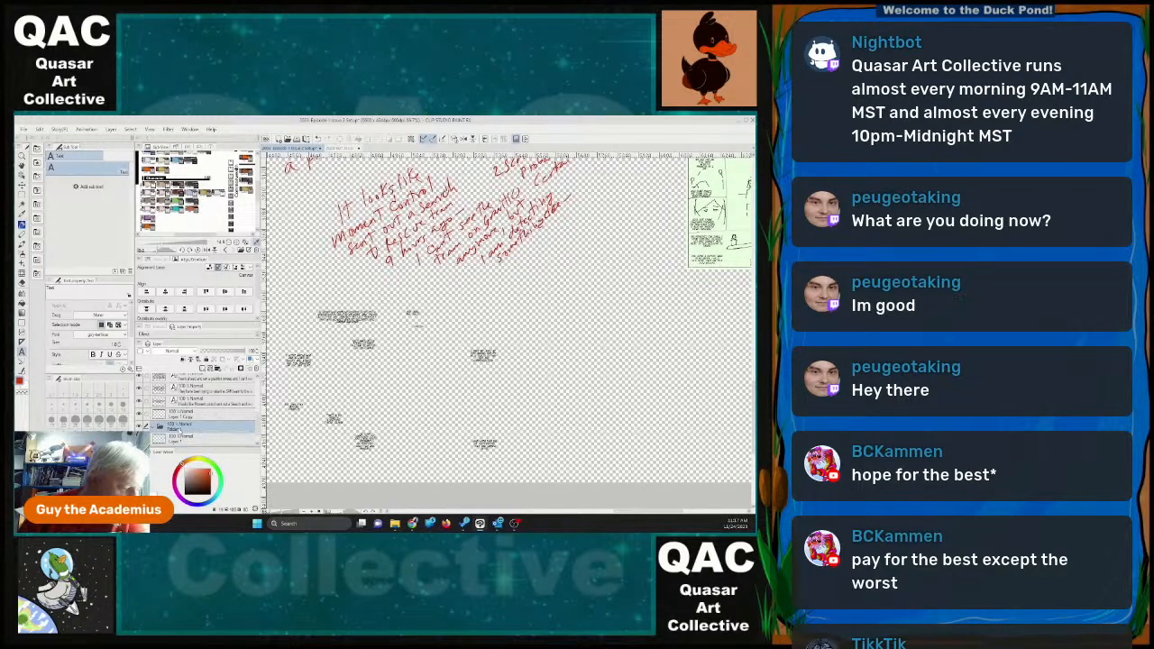
double_click(178, 427)
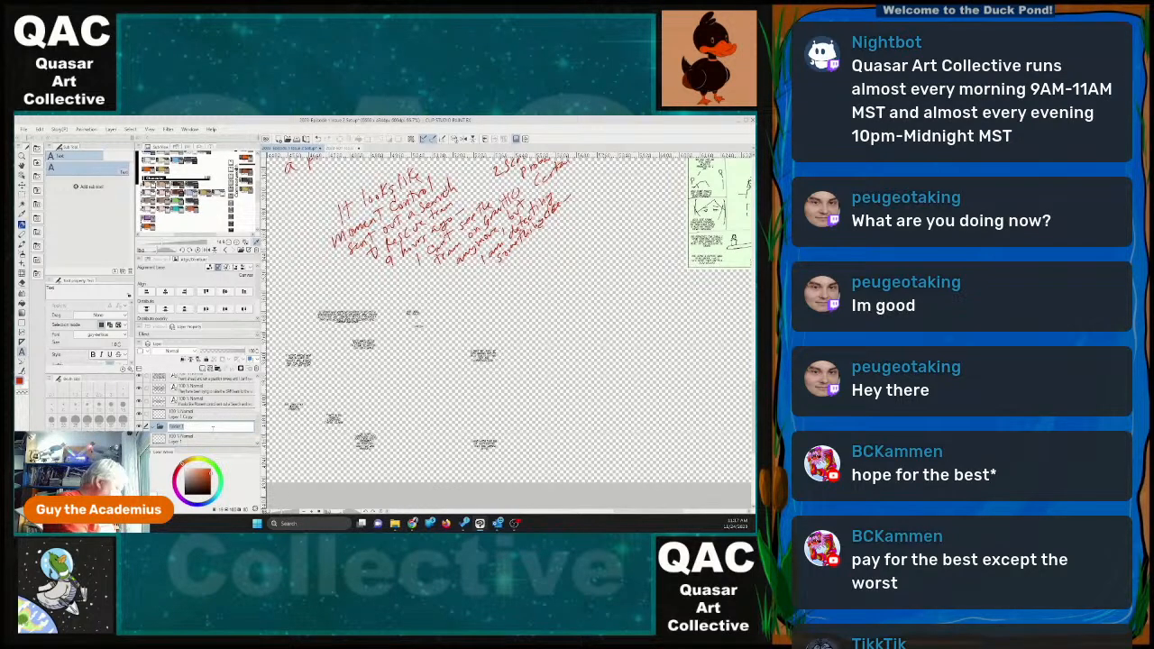
text(Dialogue)
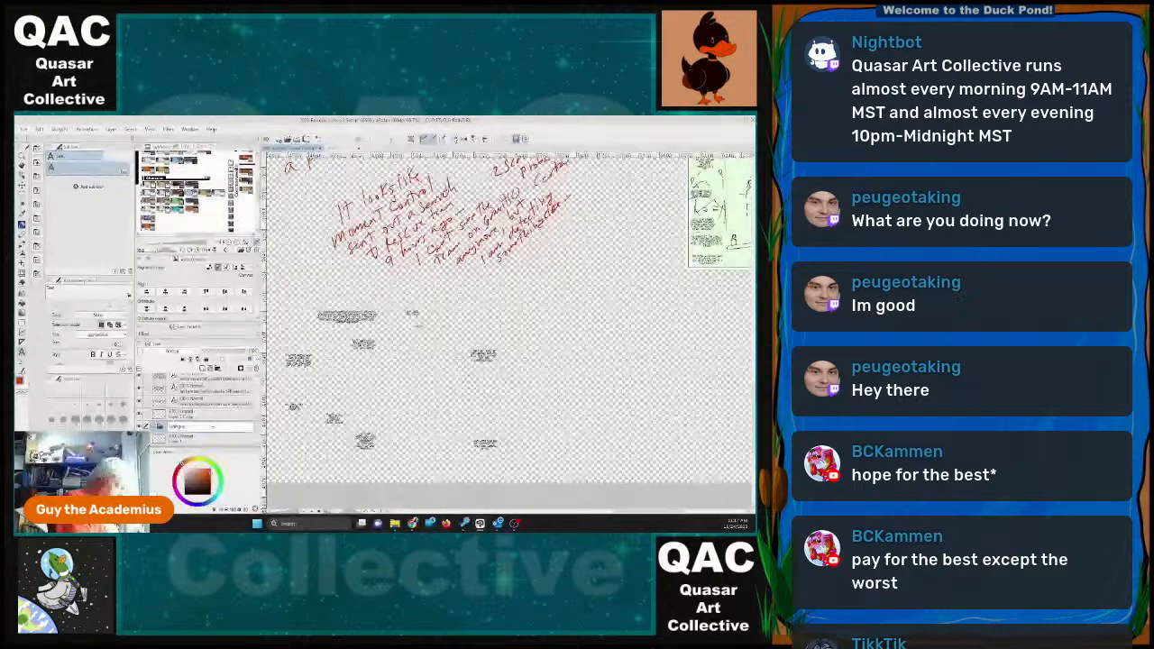
key(Return)
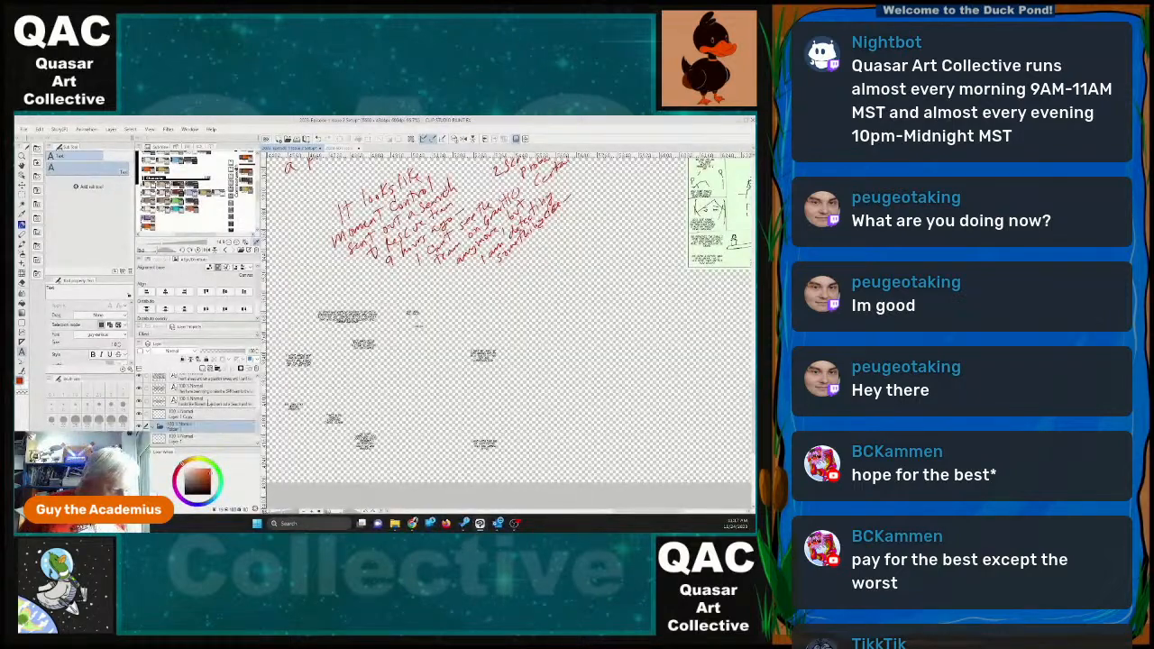
Select all the dialogue text layers and move them into the Dialogue folder.
click(215, 406)
scroll(216, 411, up, 2)
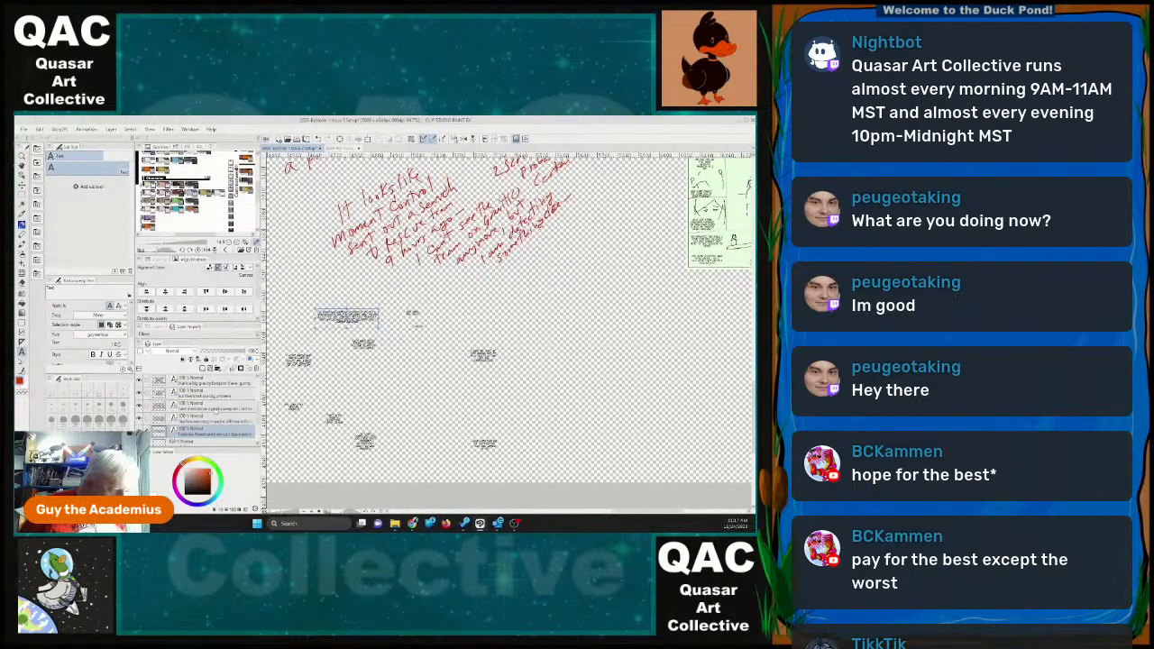
scroll(216, 410, up, 2)
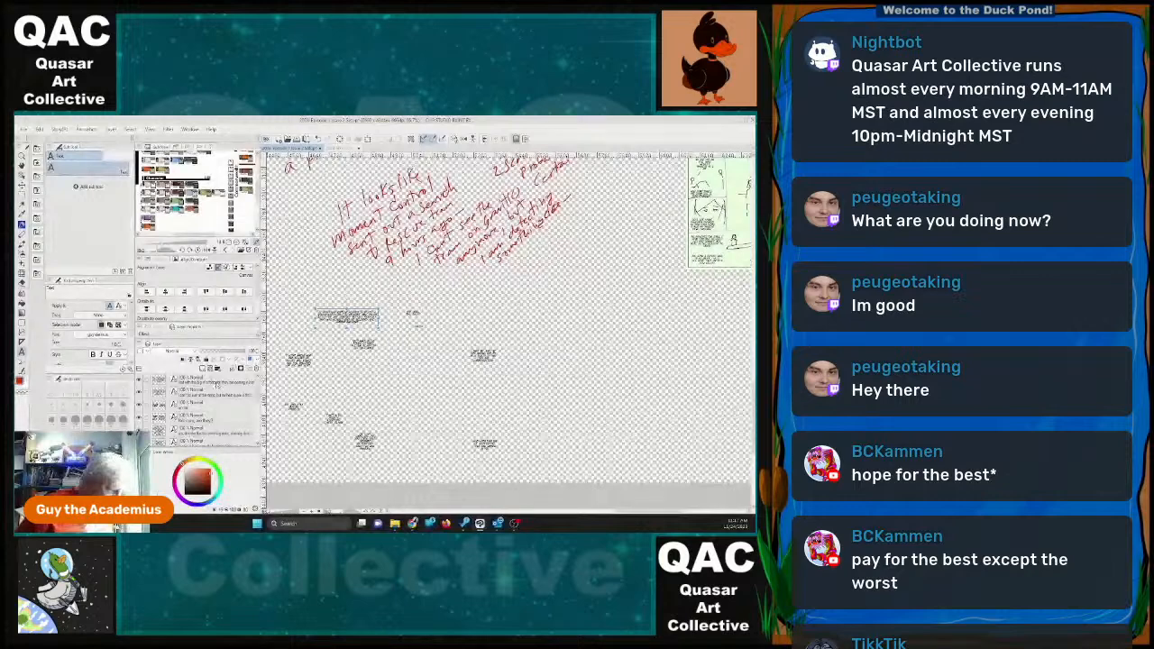
shift+click(216, 384)
scroll(219, 404, down, 3)
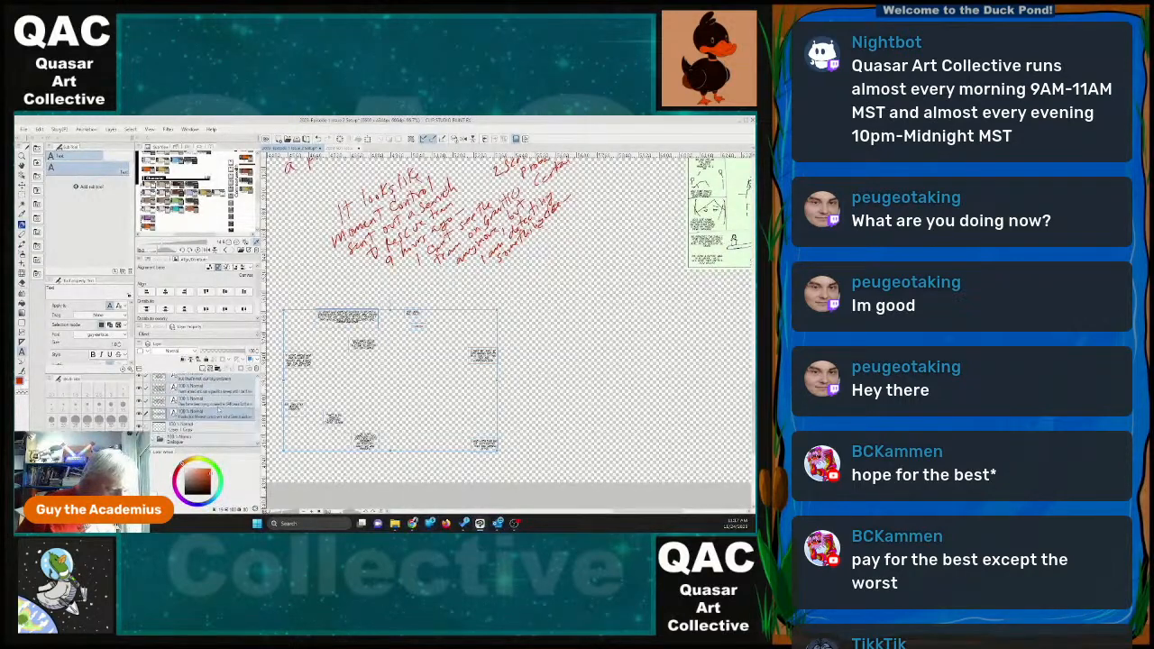
scroll(217, 409, down, 1)
drag(216, 407, 213, 432)
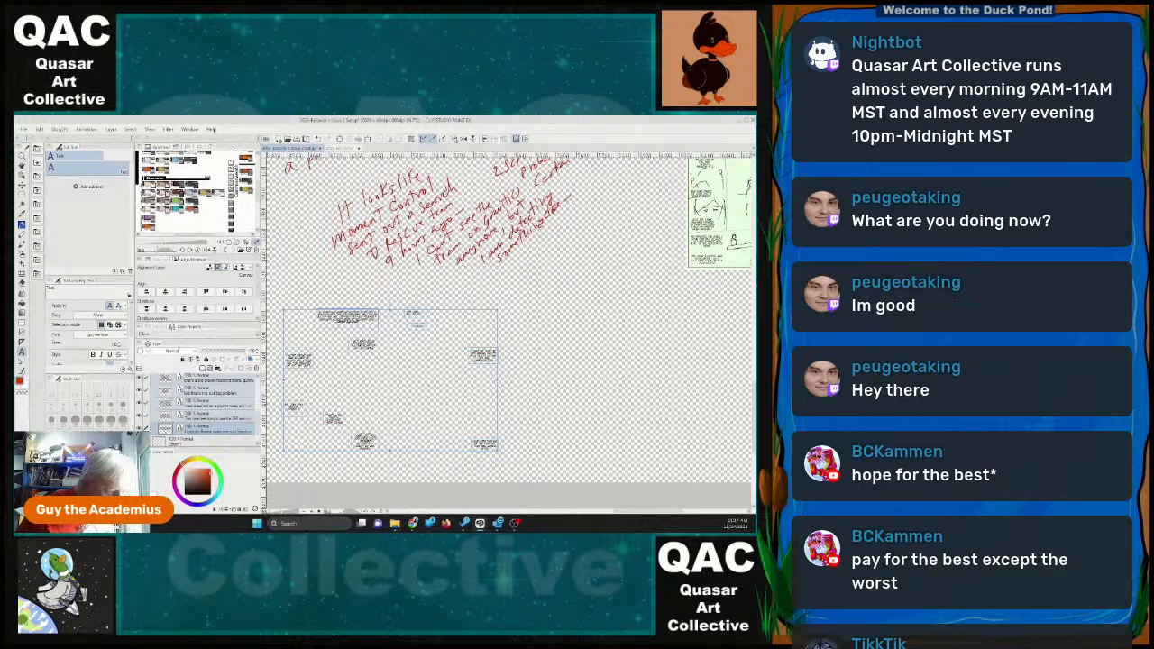
Collapse the Dialogue folder, move it to the top of the layer stack, and show the storyboard template layer again.
scroll(203, 410, up, 2)
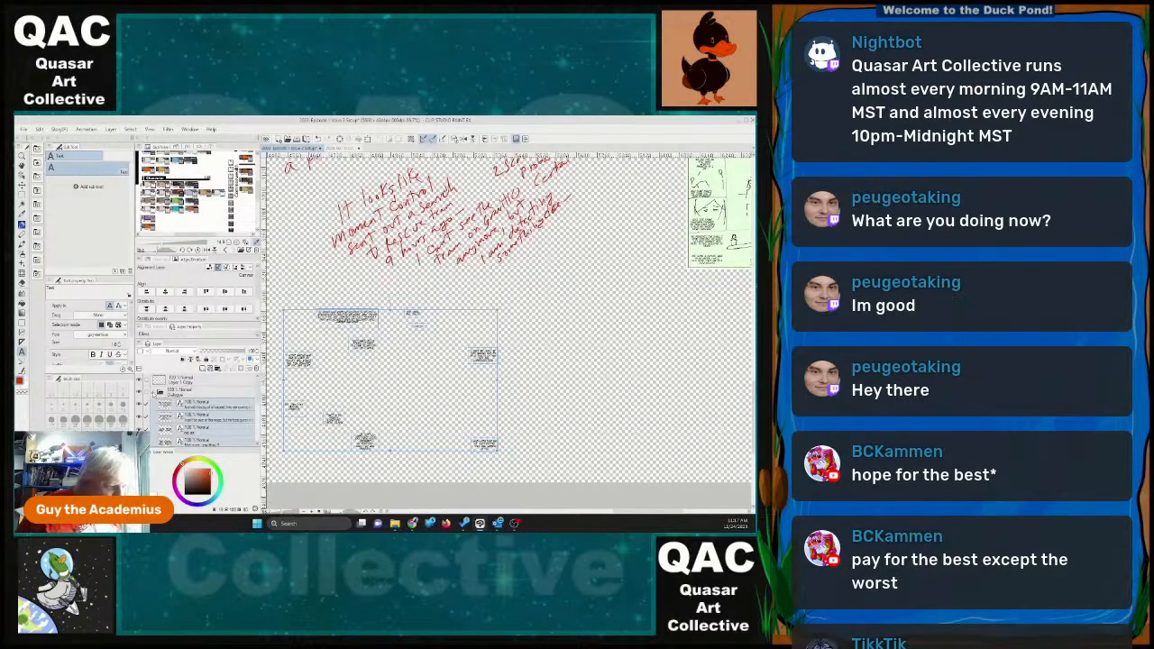
click(153, 393)
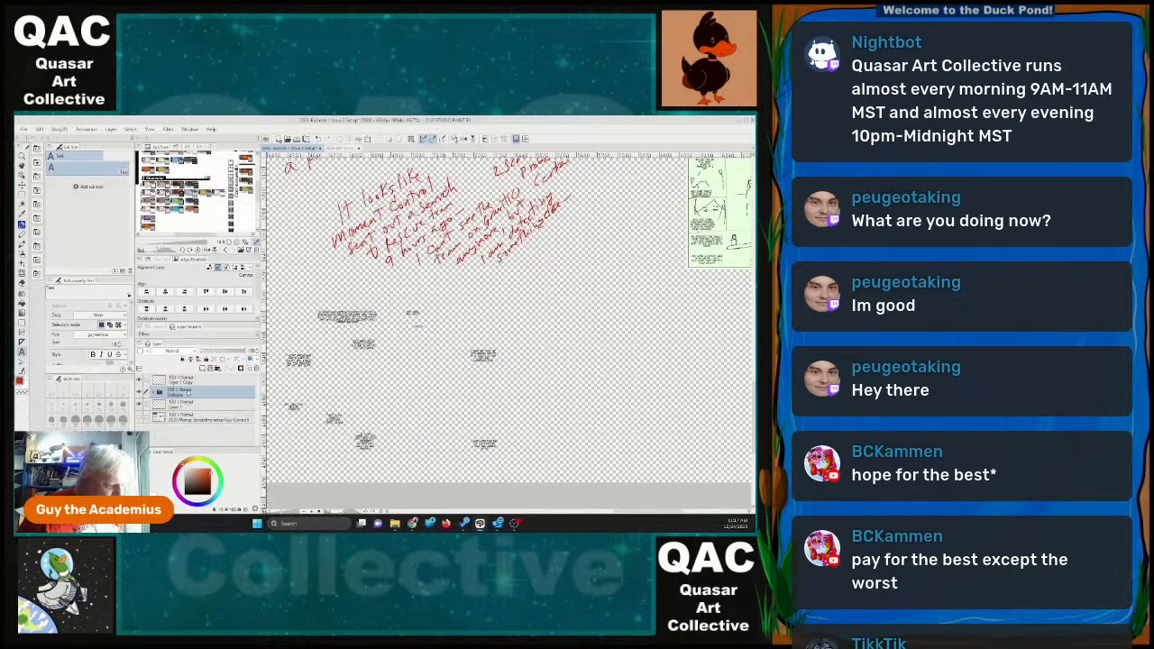
drag(187, 394, 186, 377)
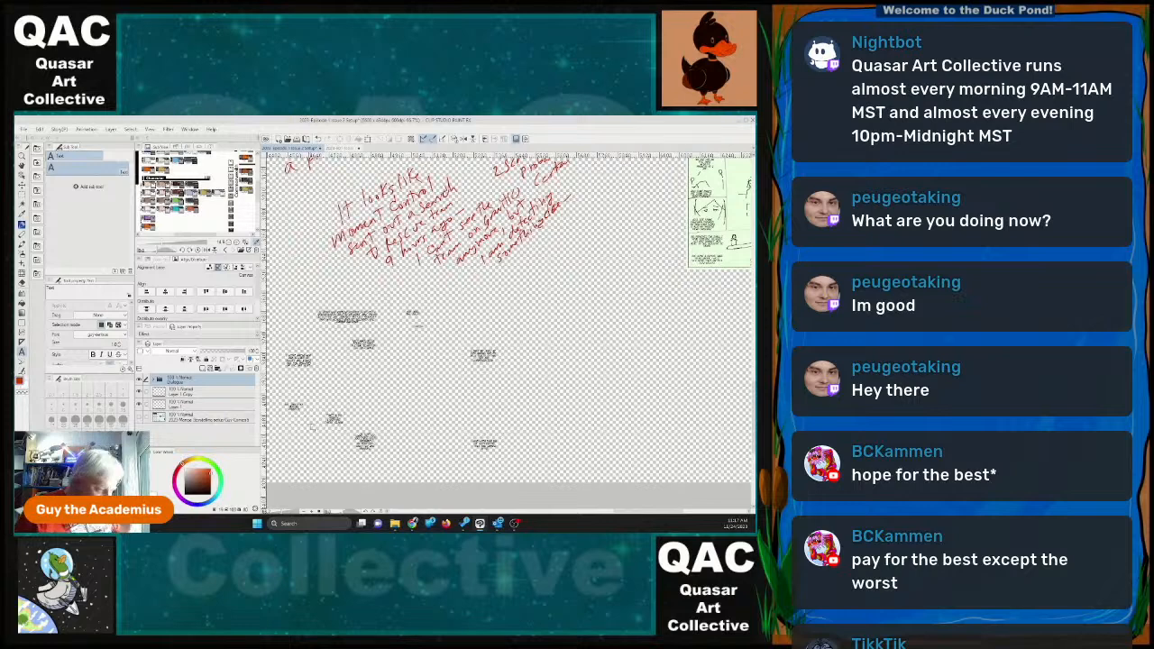
click(140, 417)
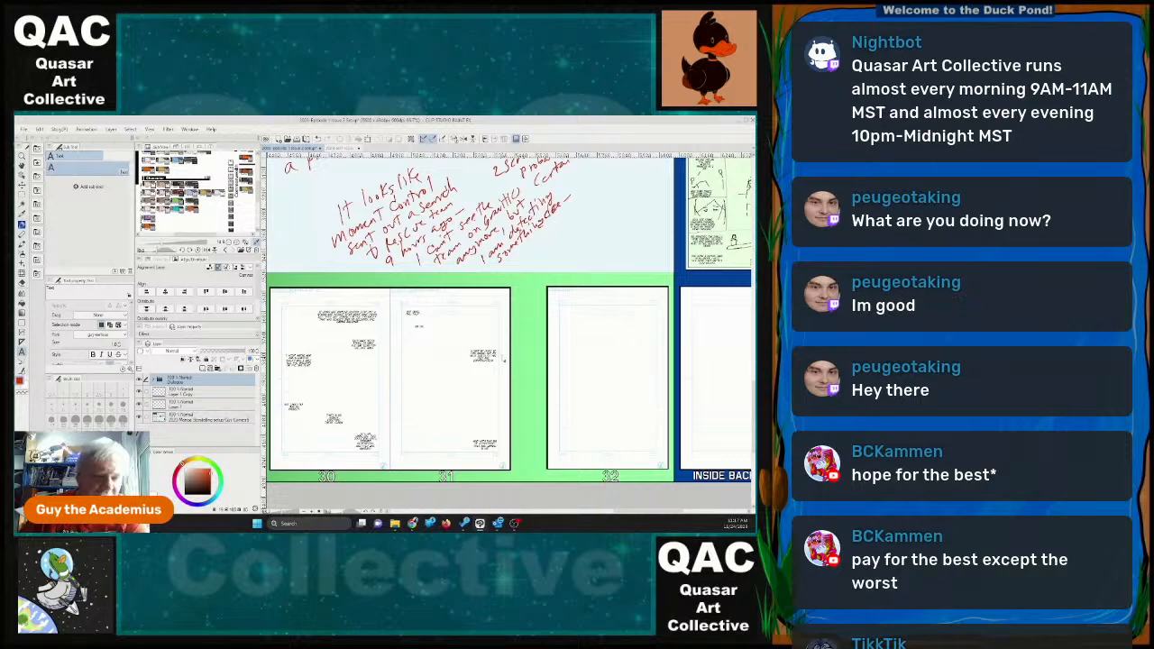
On the Layer 1 Copy layer, sketch a ship in red with a tilted crossbar, central hub and curved hull across the middle of page 32.
scroll(527, 323, down, 1)
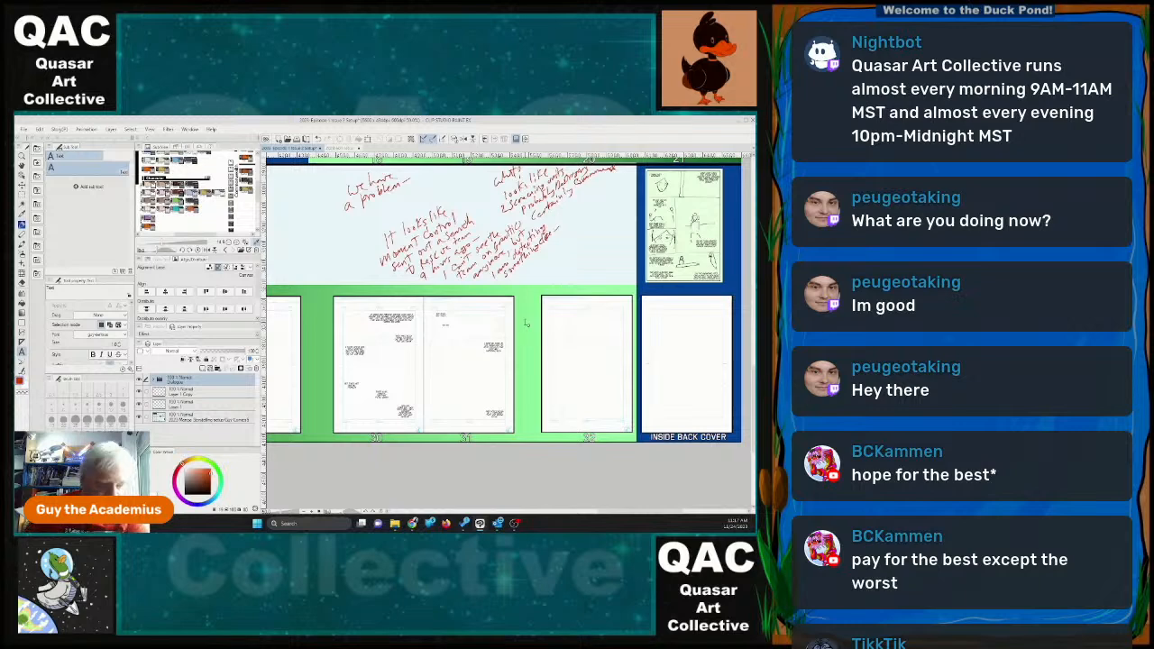
click(189, 394)
scroll(600, 336, up, 3)
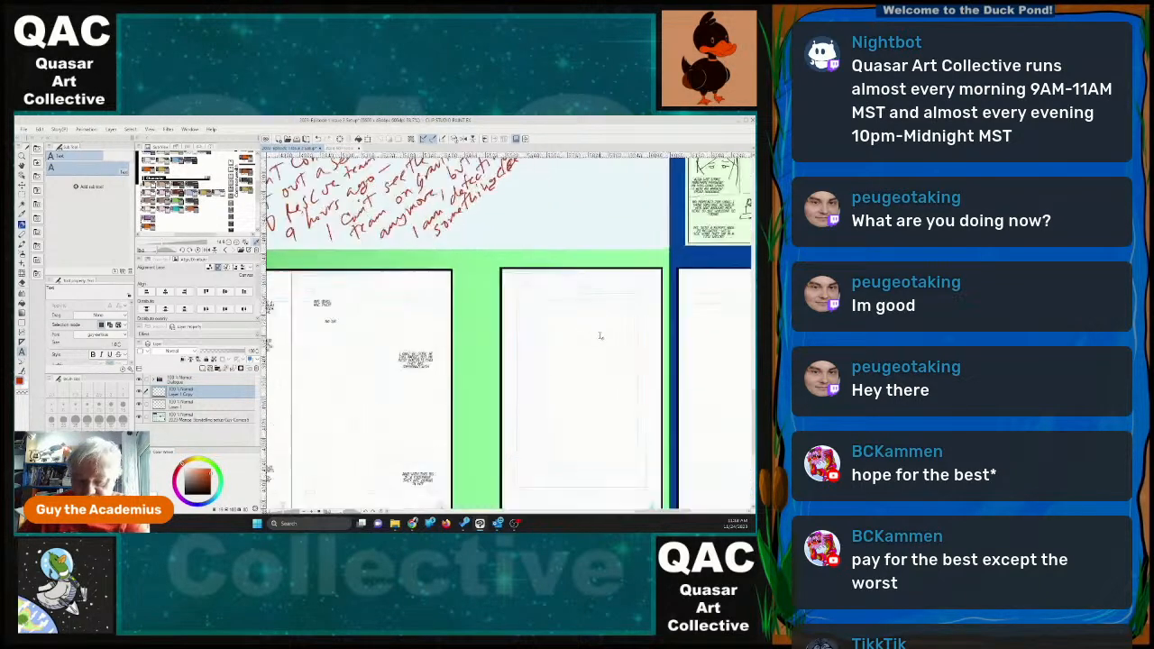
scroll(600, 335, down, 1)
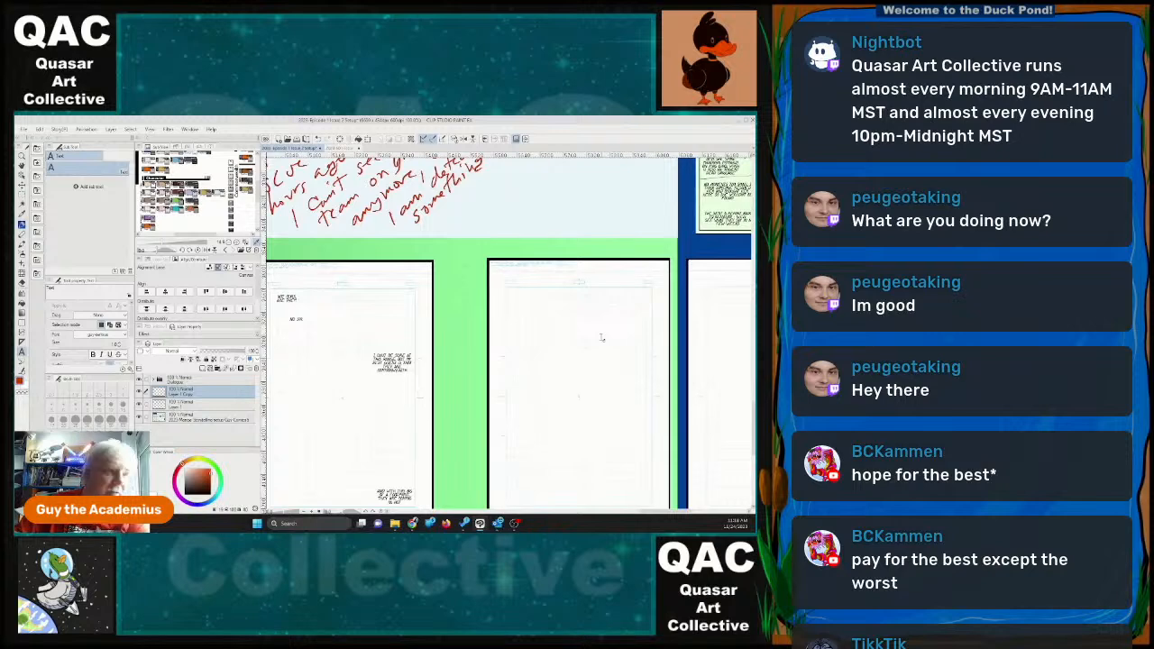
key(p)
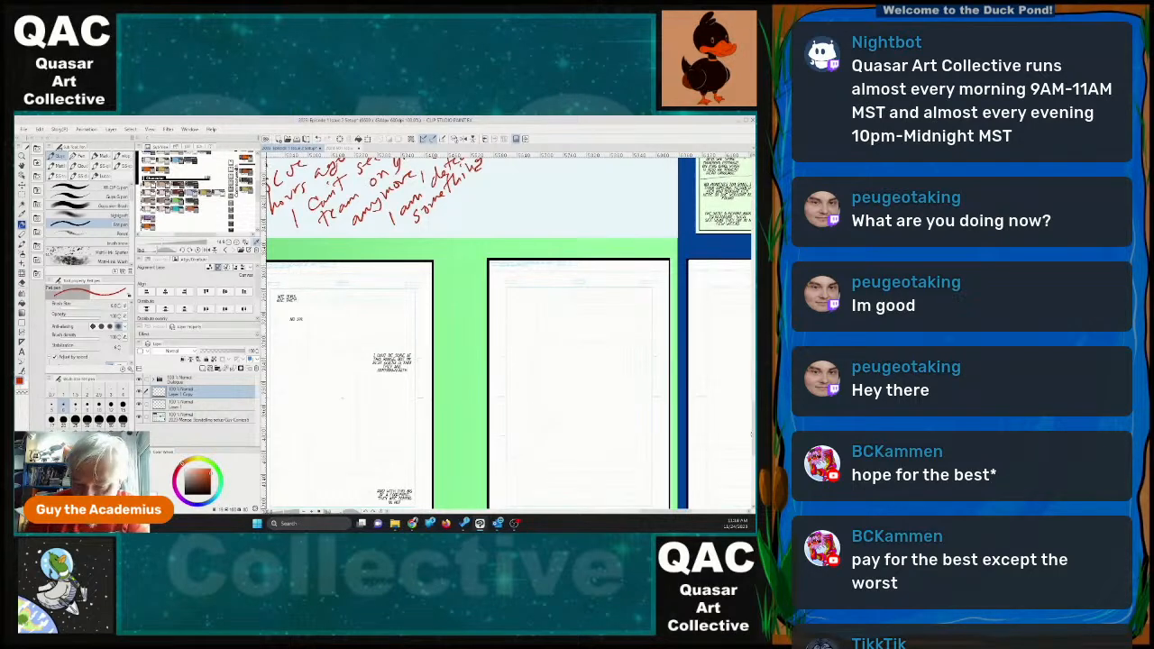
mouse_move(752, 433)
mouse_down()
mouse_move(752, 450)
mouse_move(749, 437)
mouse_up()
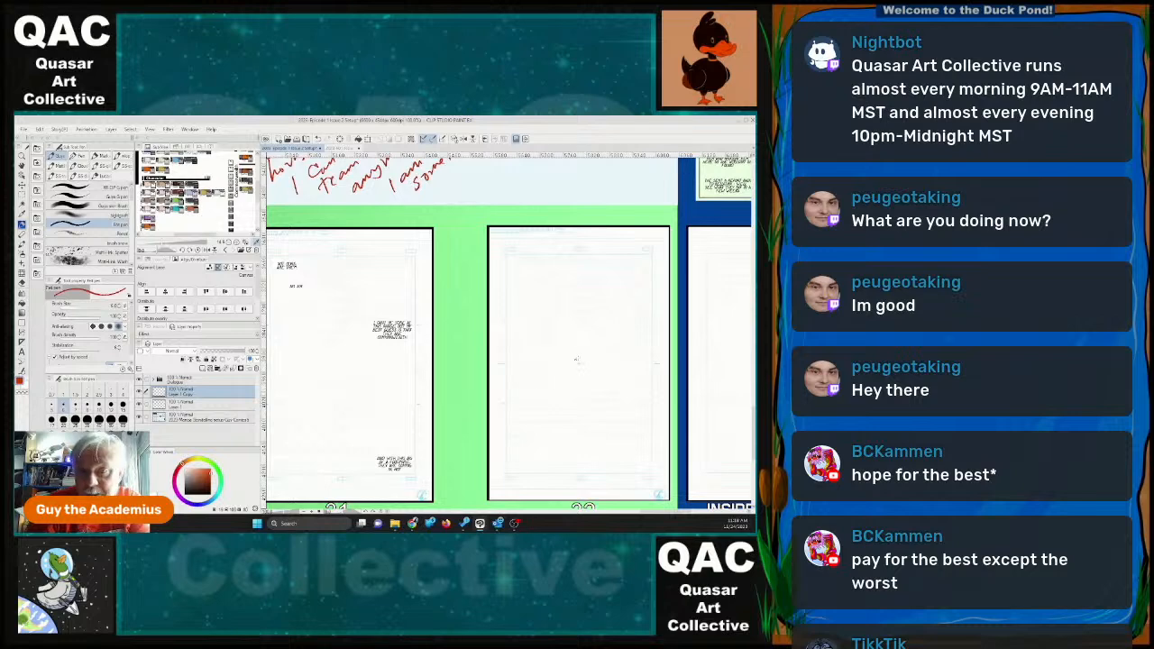
mouse_move(568, 350)
mouse_down()
mouse_move(533, 362)
mouse_move(534, 375)
mouse_move(635, 360)
mouse_move(637, 339)
mouse_move(595, 340)
mouse_move(579, 359)
mouse_move(600, 341)
mouse_up()
mouse_move(597, 337)
mouse_down()
mouse_move(508, 360)
mouse_move(535, 343)
mouse_move(661, 328)
mouse_move(651, 321)
mouse_up()
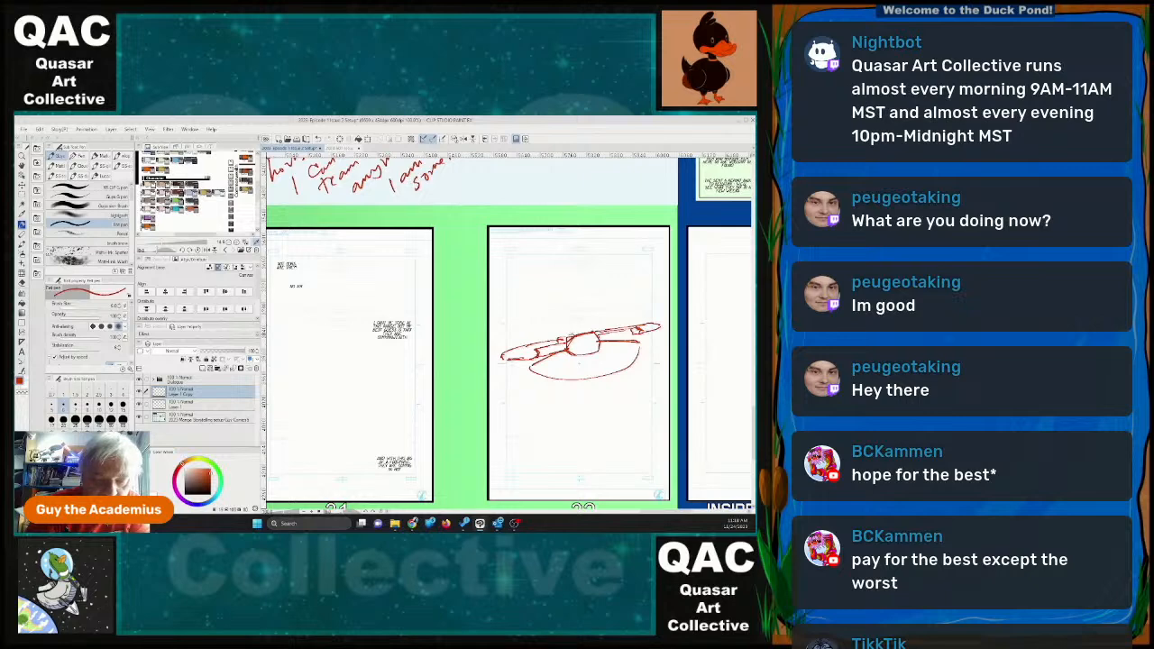
Add a small cabin block, a mast with a triangular sail, and hull and hub details to the ship sketch on page 32.
drag(564, 330, 592, 334)
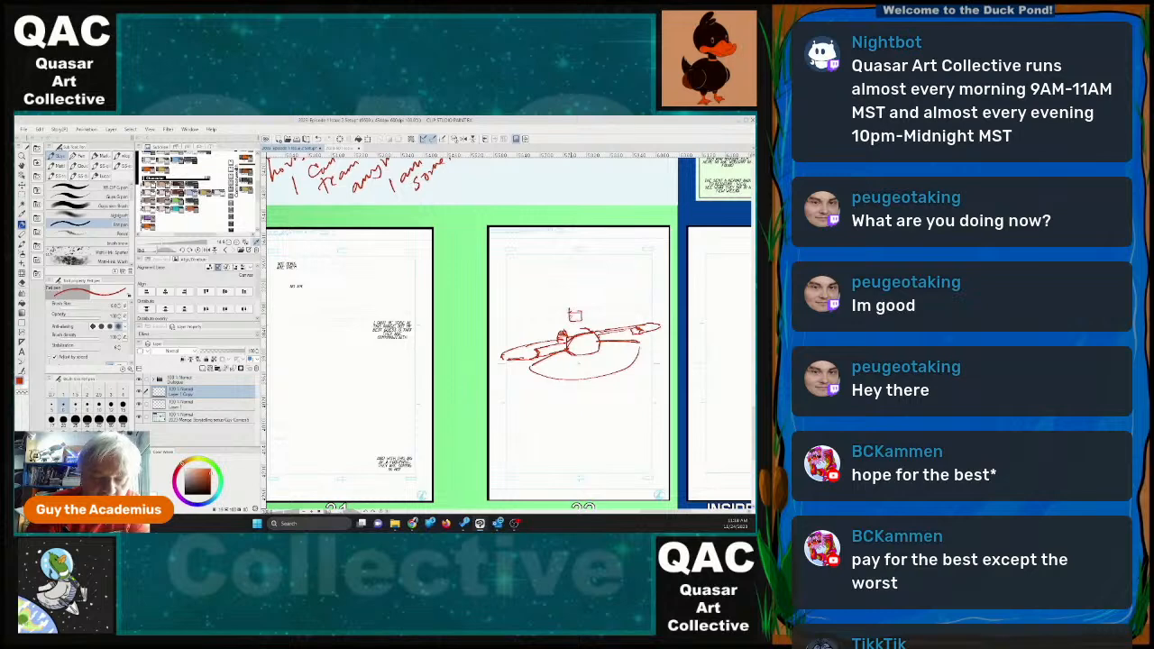
drag(566, 319, 575, 334)
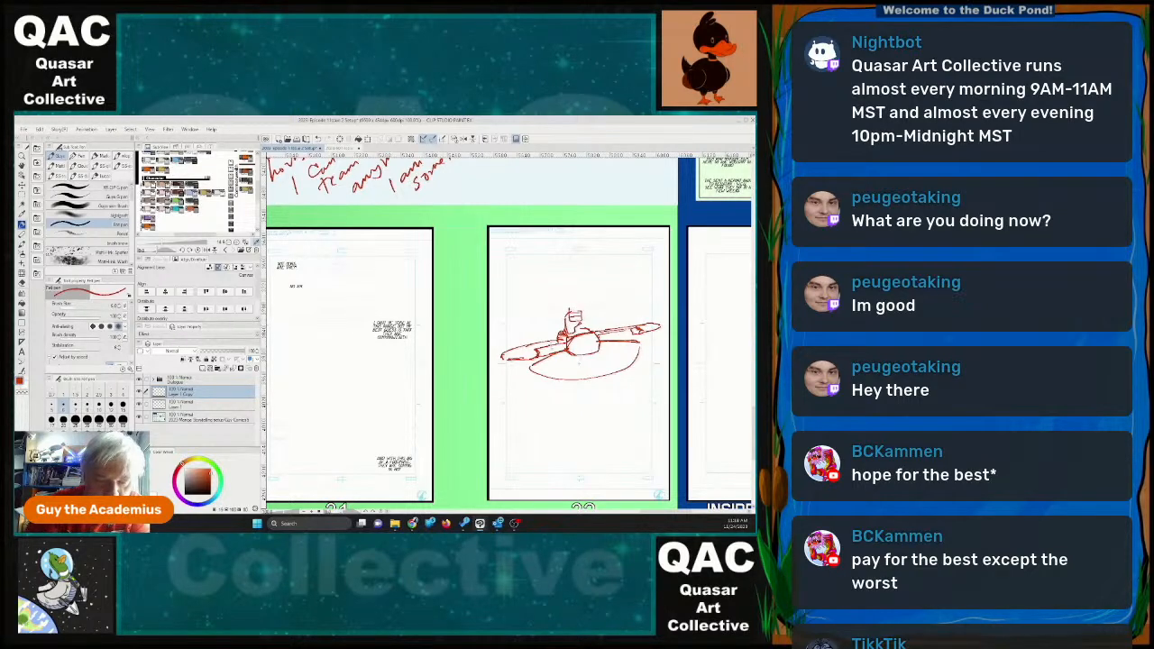
mouse_move(559, 293)
mouse_down()
mouse_move(565, 335)
mouse_move(568, 296)
mouse_up()
mouse_move(567, 296)
mouse_down()
mouse_move(566, 314)
mouse_move(533, 339)
mouse_move(558, 338)
mouse_move(543, 342)
mouse_up()
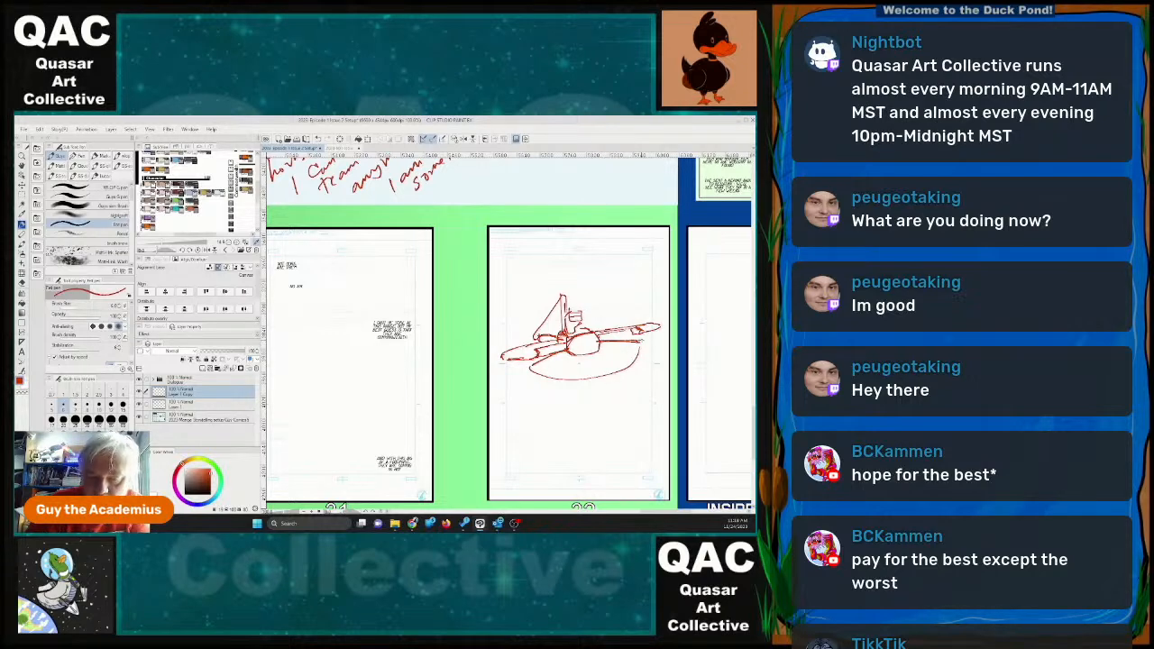
mouse_move(530, 367)
mouse_down()
mouse_move(585, 386)
mouse_move(644, 358)
mouse_move(642, 340)
mouse_move(645, 352)
mouse_move(629, 367)
mouse_move(596, 334)
mouse_move(581, 353)
mouse_up()
mouse_move(584, 341)
mouse_down()
mouse_move(596, 351)
mouse_move(634, 329)
mouse_up()
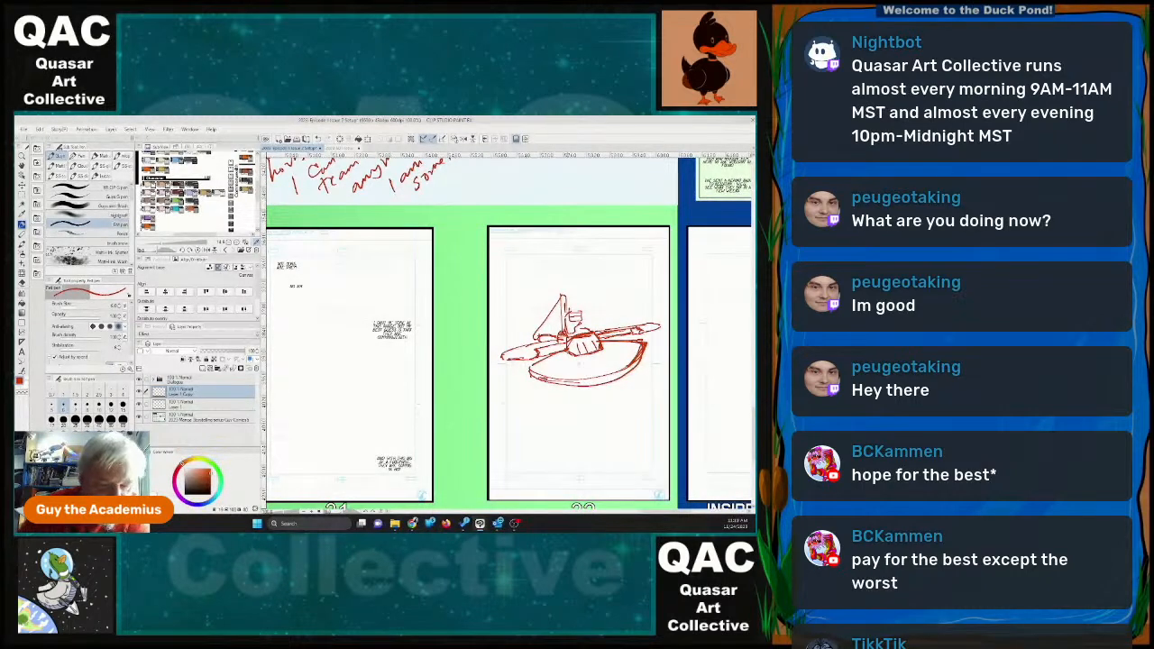
drag(538, 353, 569, 348)
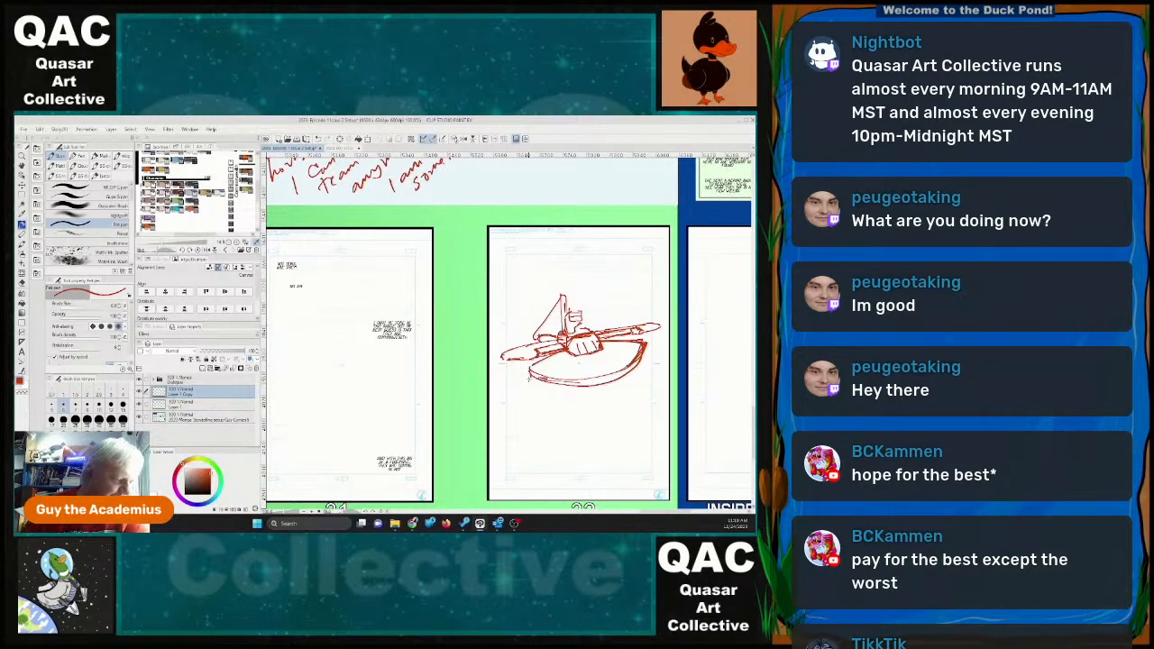
Place a duplicate of the ship at about 60% size above and right of the original, and merge it into the same layer.
key(m)
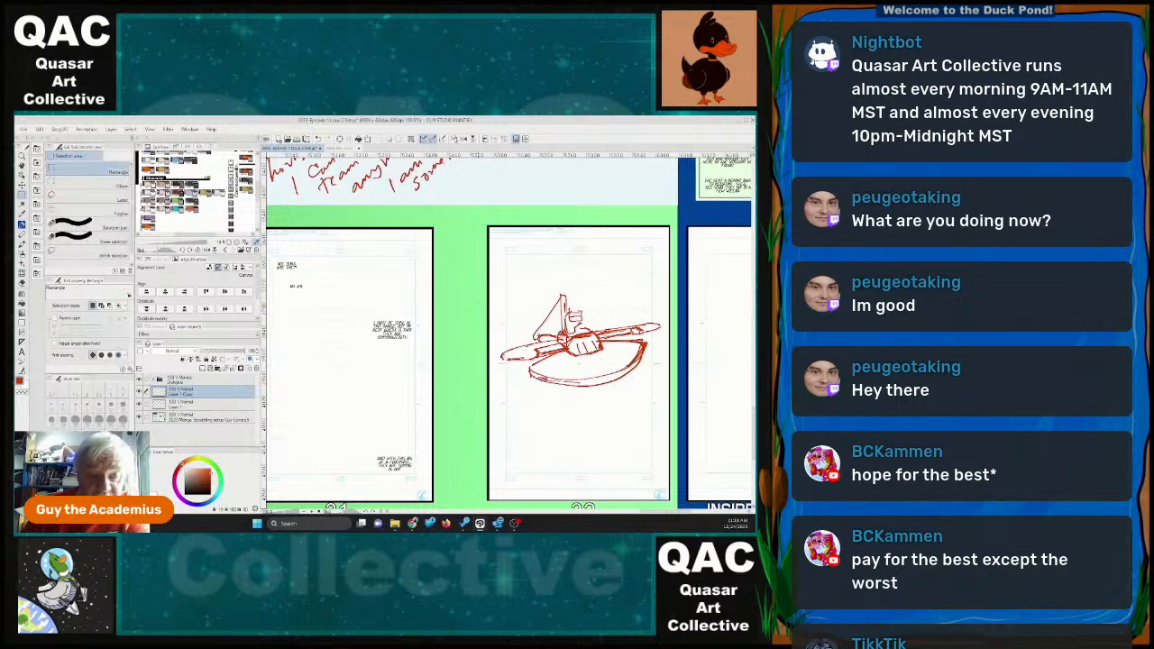
drag(494, 281, 672, 397)
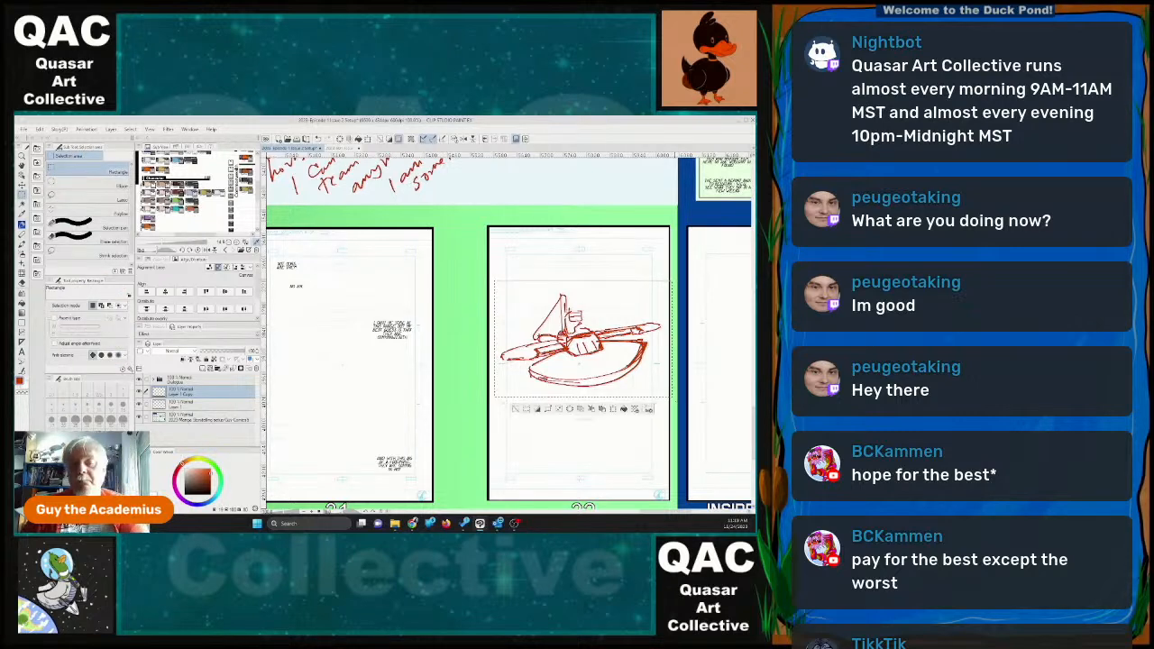
key(ctrl+v)
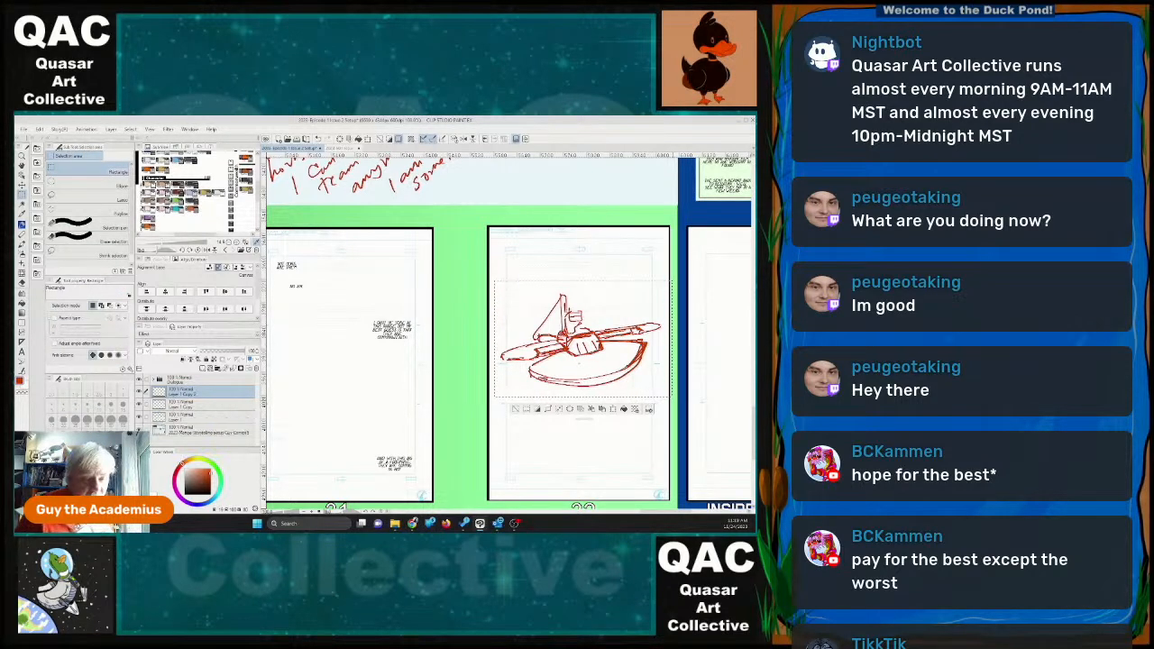
key(ctrl+d)
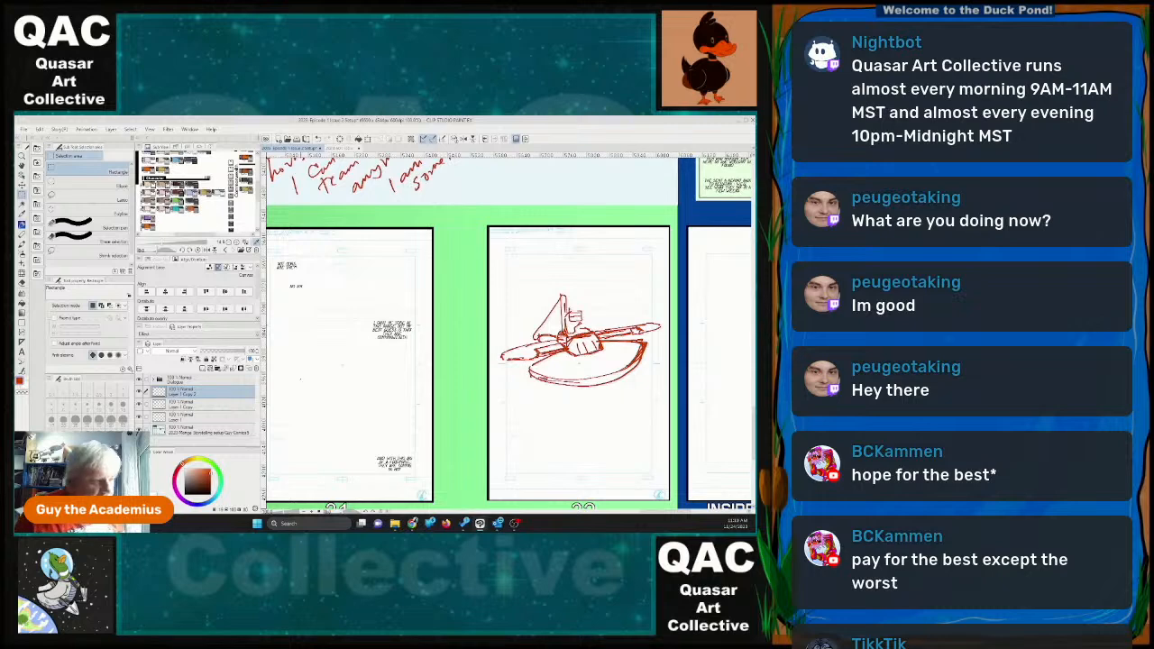
click(21, 185)
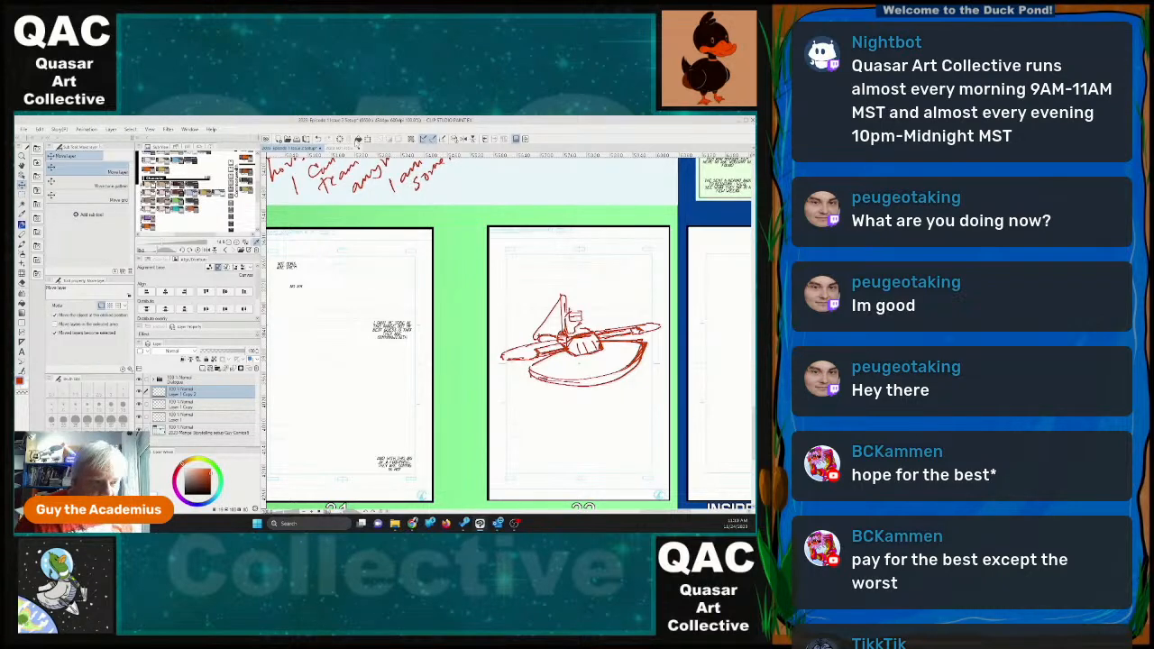
key(ctrl+t)
drag(661, 295, 621, 280)
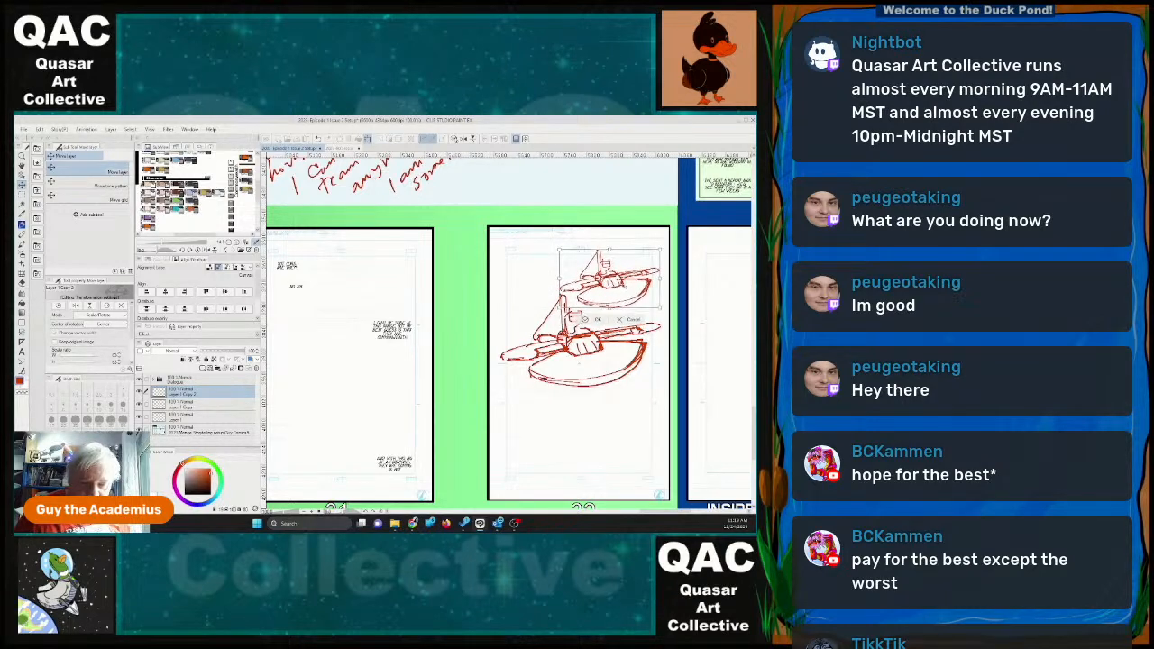
key(Return)
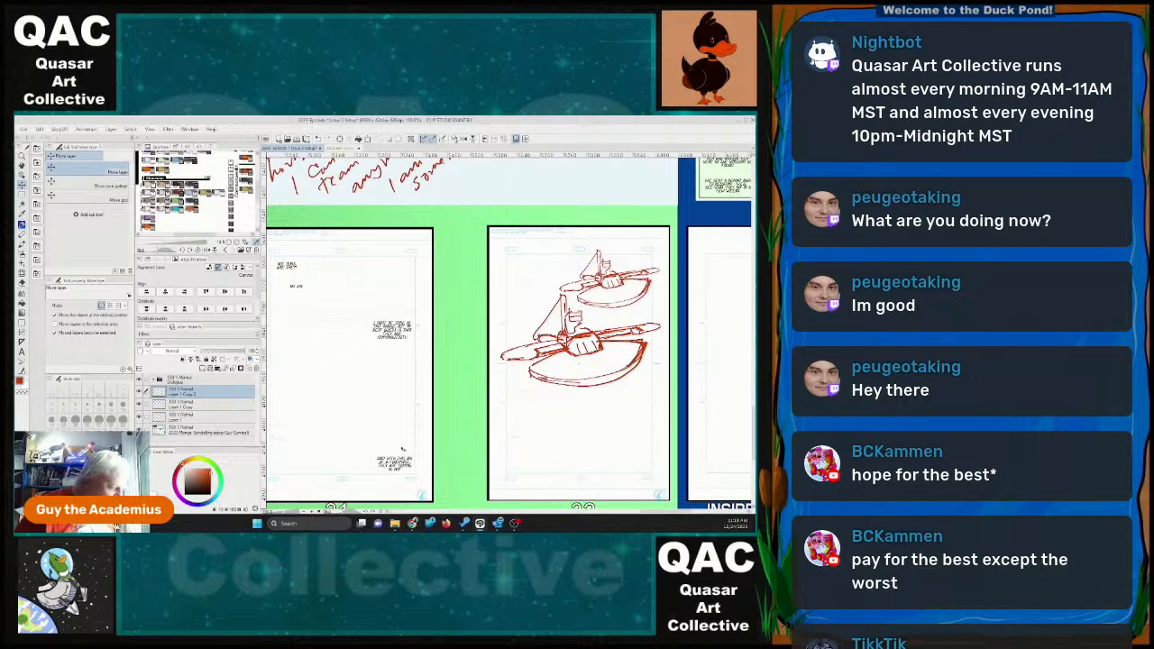
key(ctrl+e)
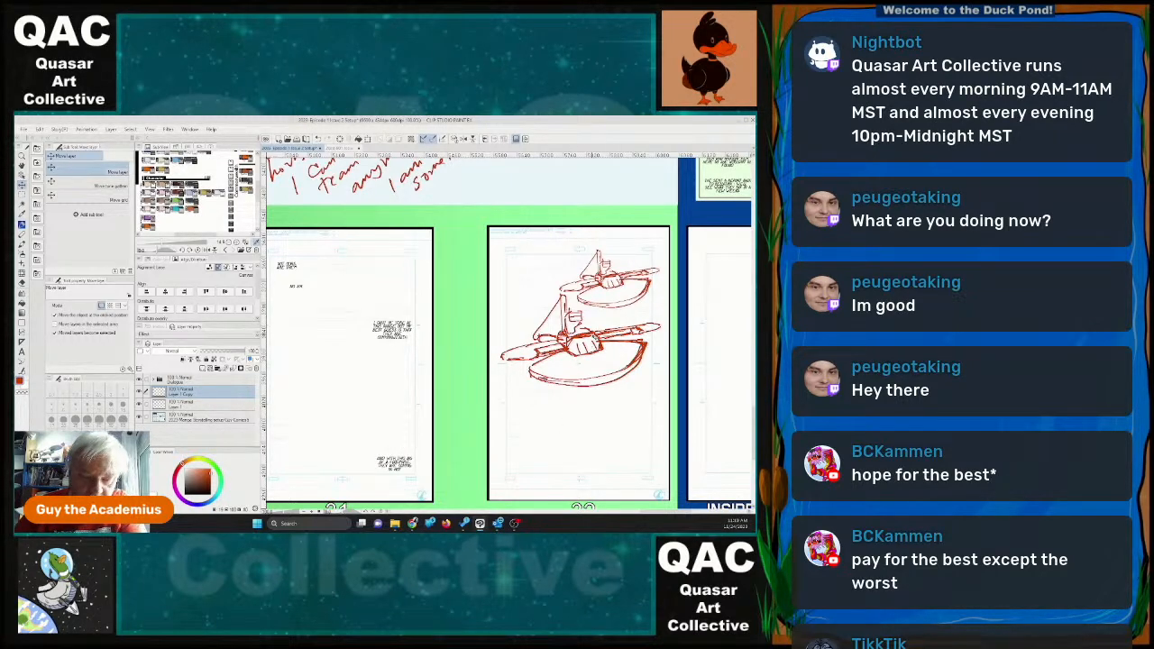
Move both ships down page 32 and rotate them about 4 degrees clockwise.
drag(596, 337, 584, 367)
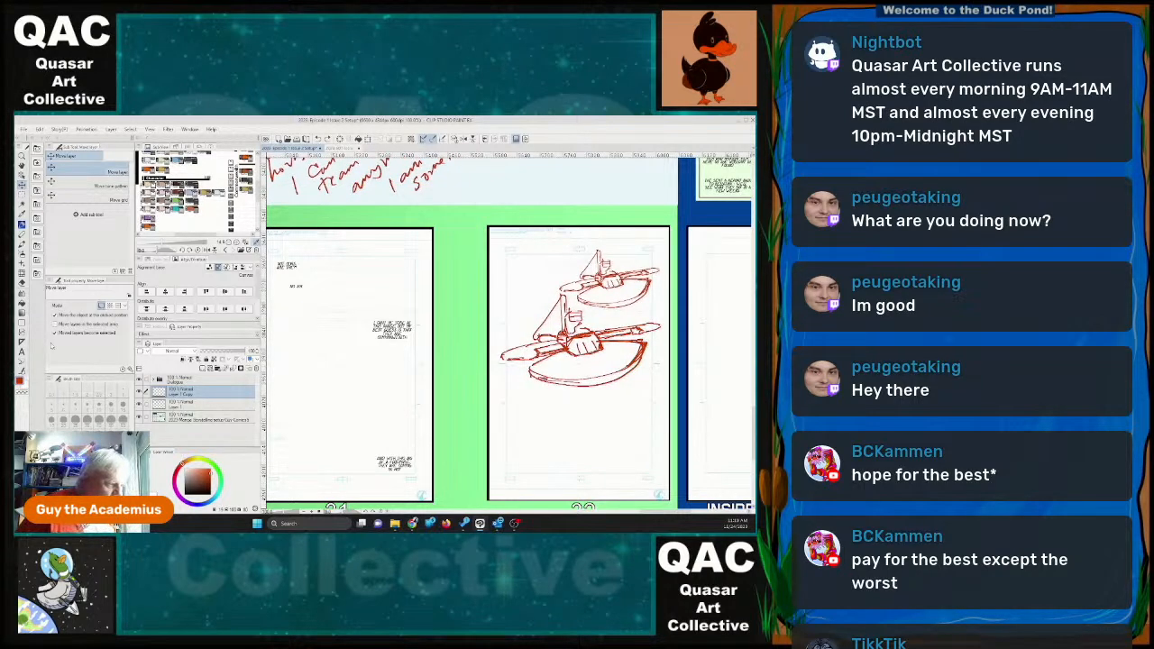
key(m)
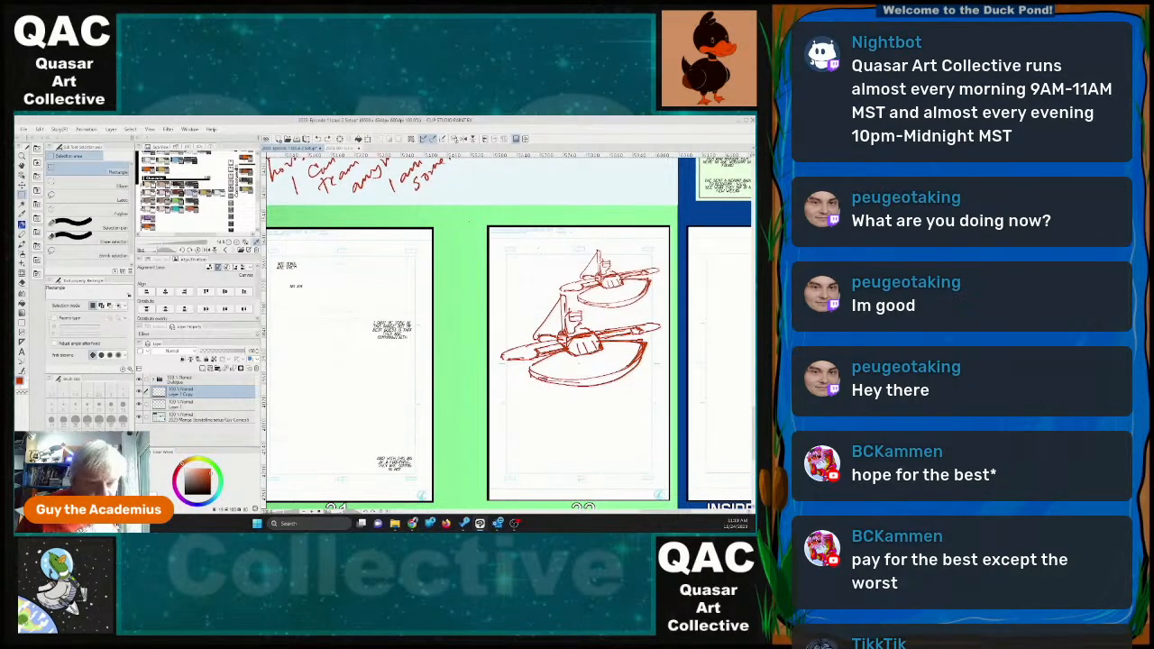
mouse_move(466, 226)
mouse_down()
mouse_move(505, 410)
mouse_move(671, 410)
mouse_up()
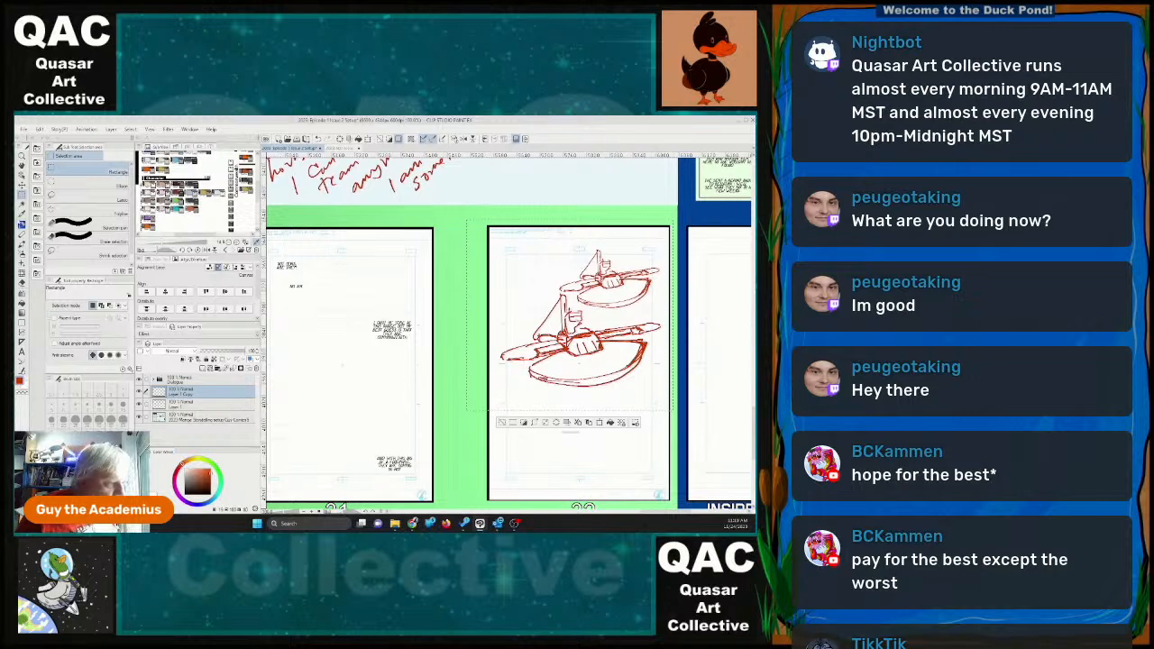
key(k)
drag(652, 283, 645, 324)
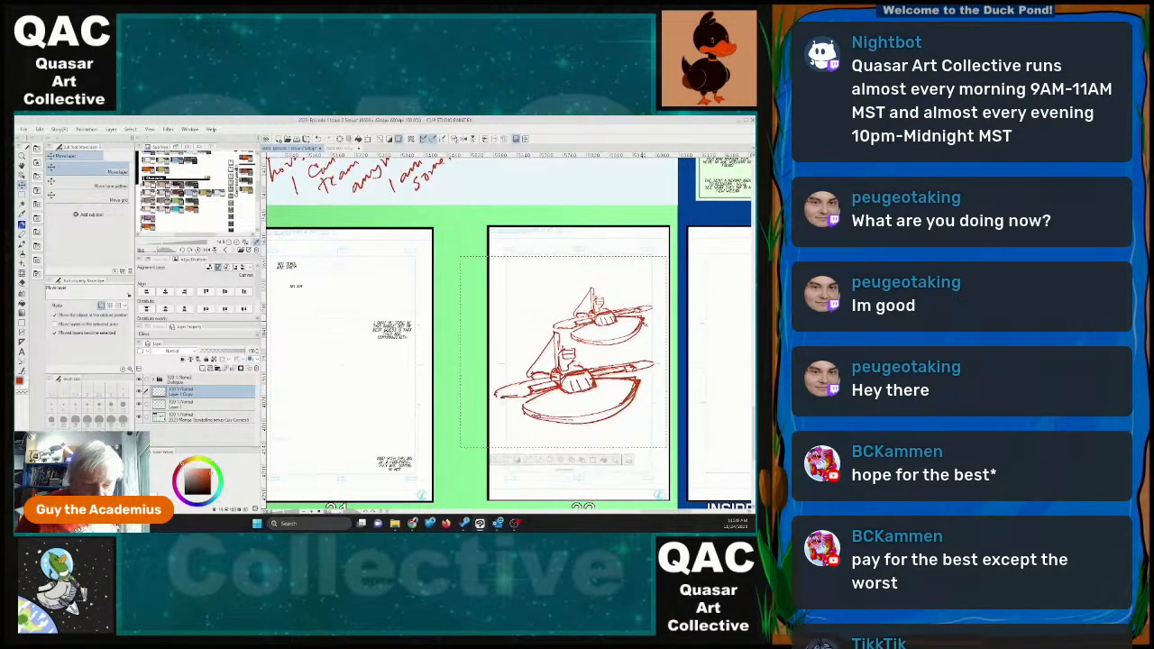
click(368, 140)
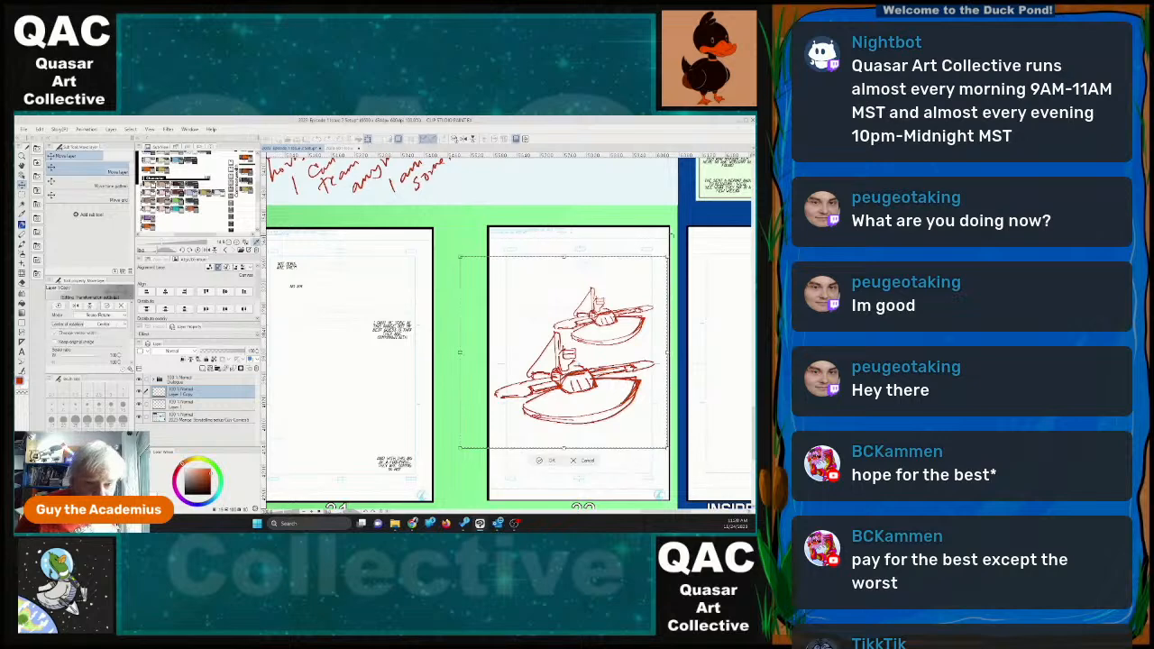
drag(690, 243, 693, 256)
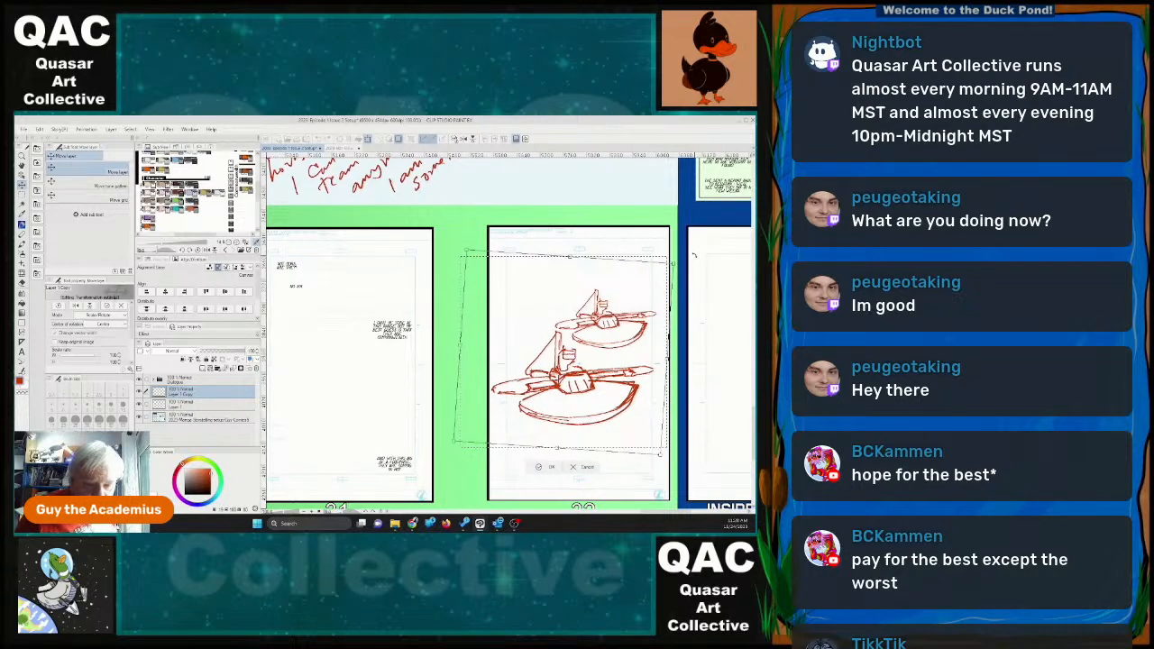
click(551, 468)
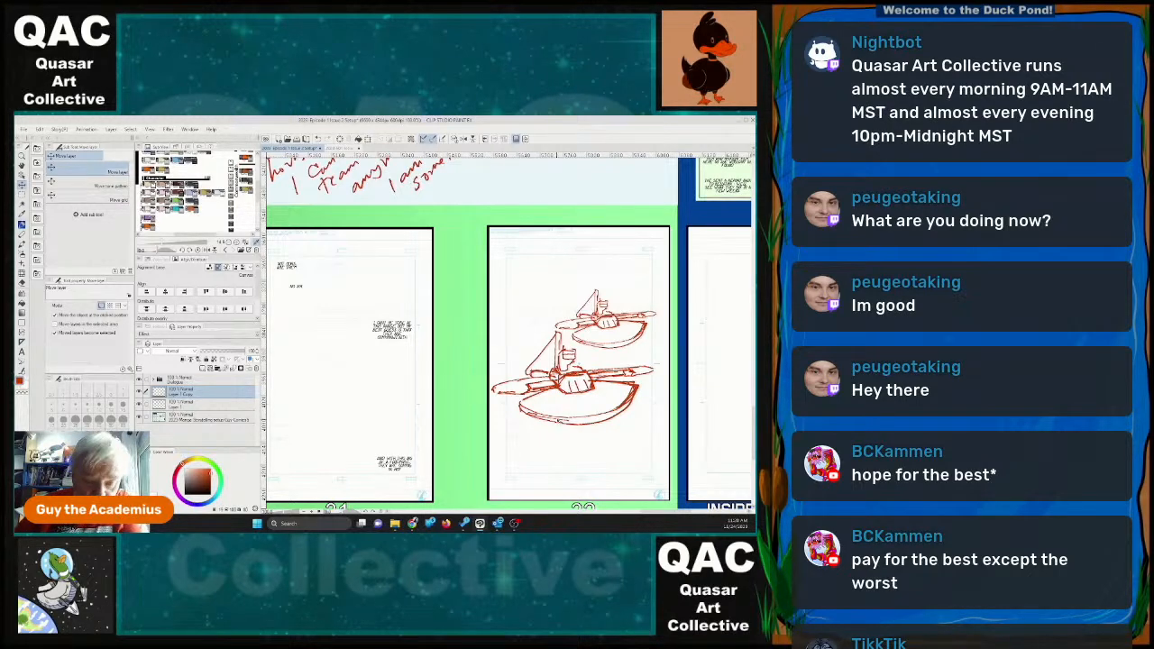
Add the dialogue "What do you remember?" as a small text block in the upper-left corner of page 22's bottom panel.
scroll(566, 423, down, 4)
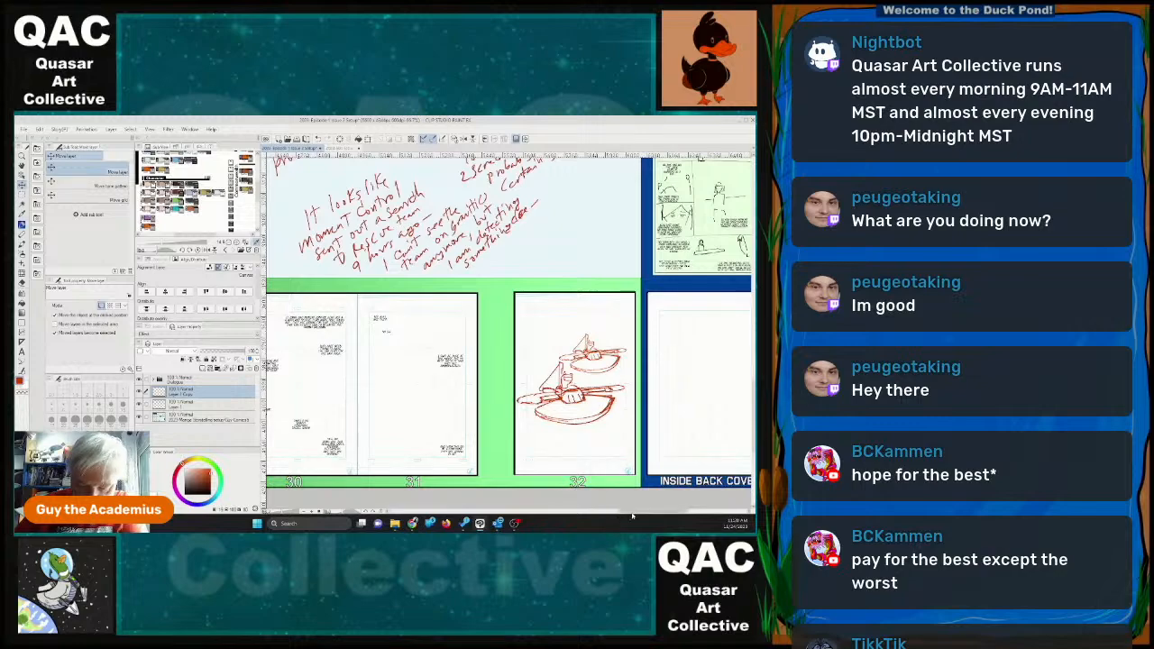
drag(632, 515, 524, 513)
scroll(497, 364, down, 5)
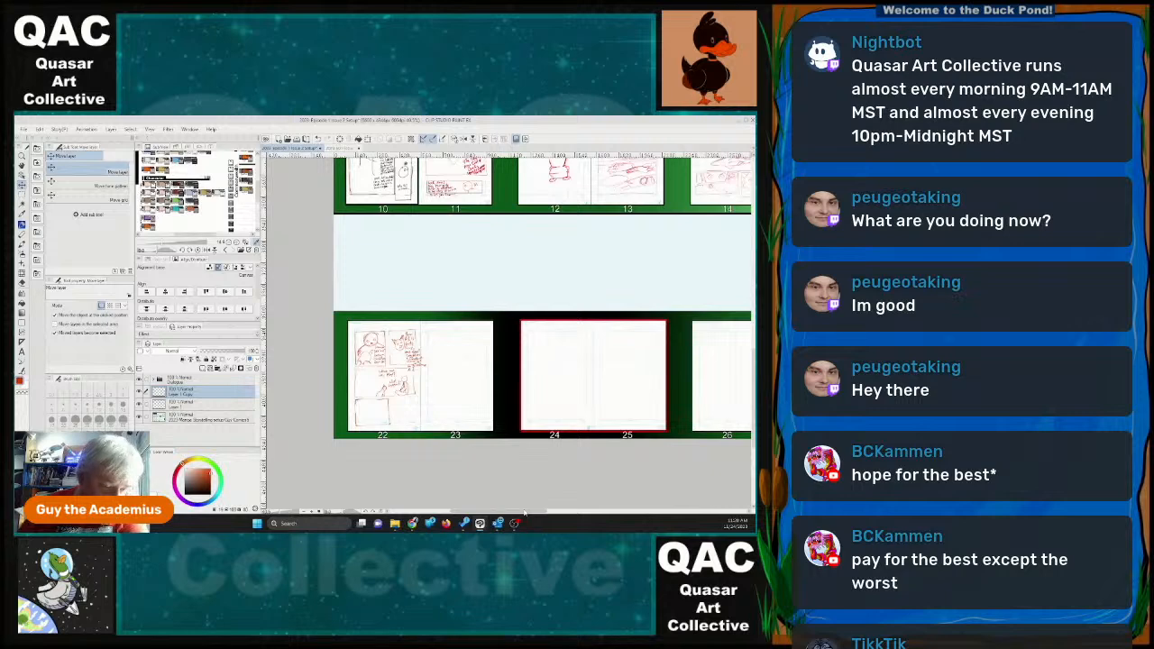
scroll(460, 368, up, 1)
scroll(461, 368, up, 3)
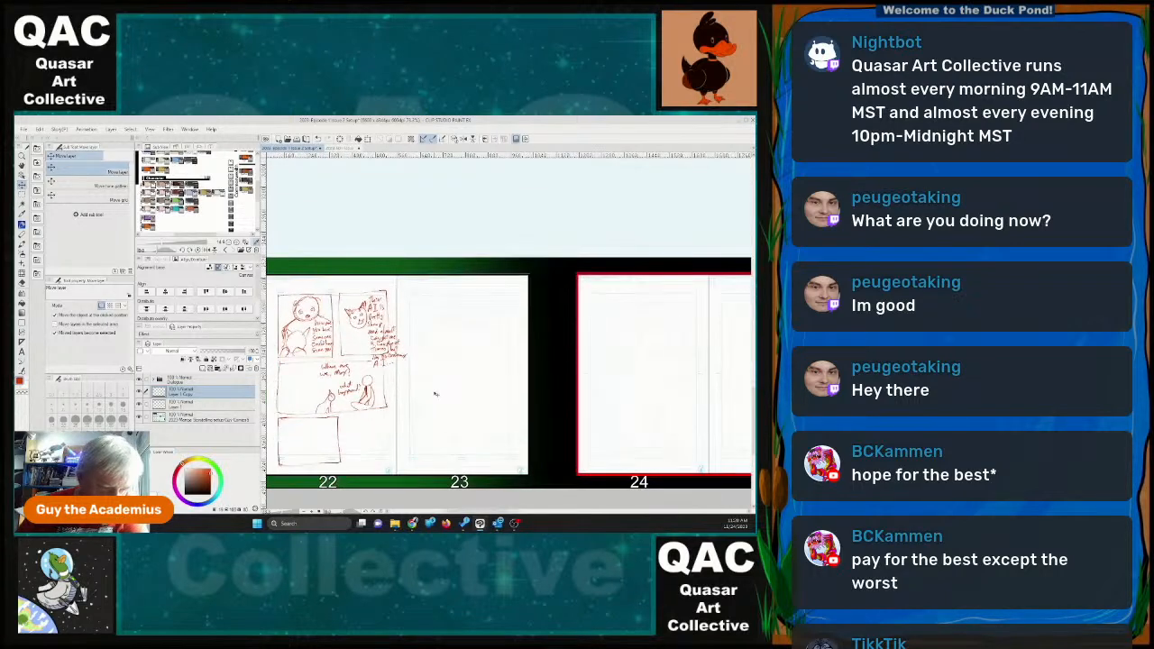
scroll(436, 394, down, 1)
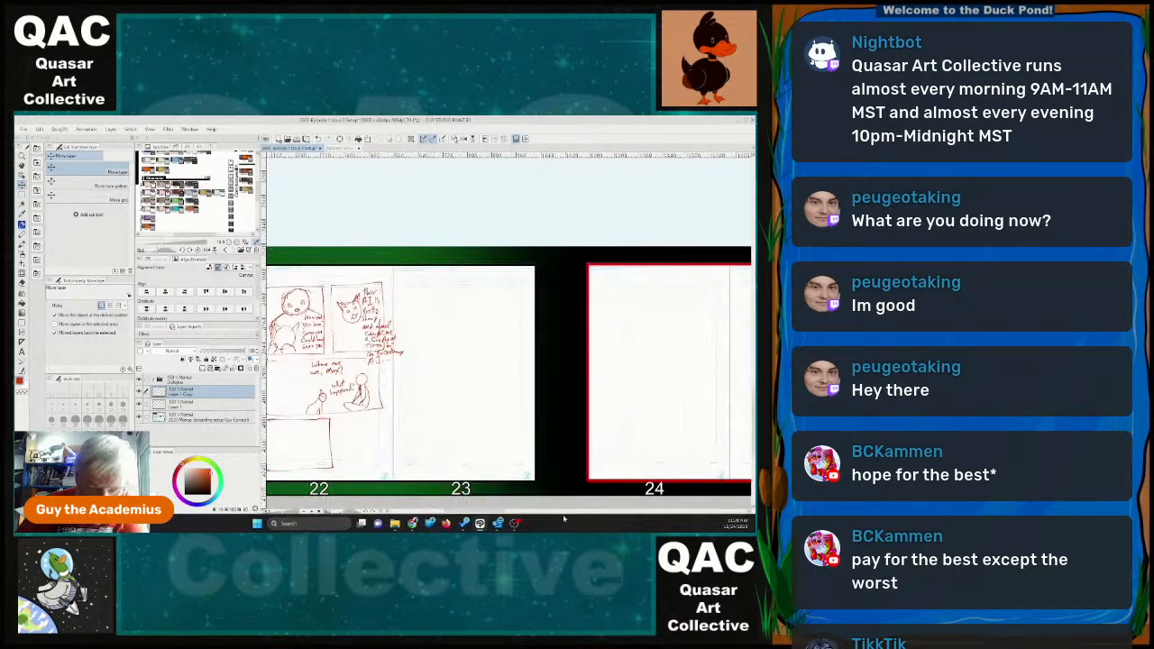
drag(492, 514, 481, 514)
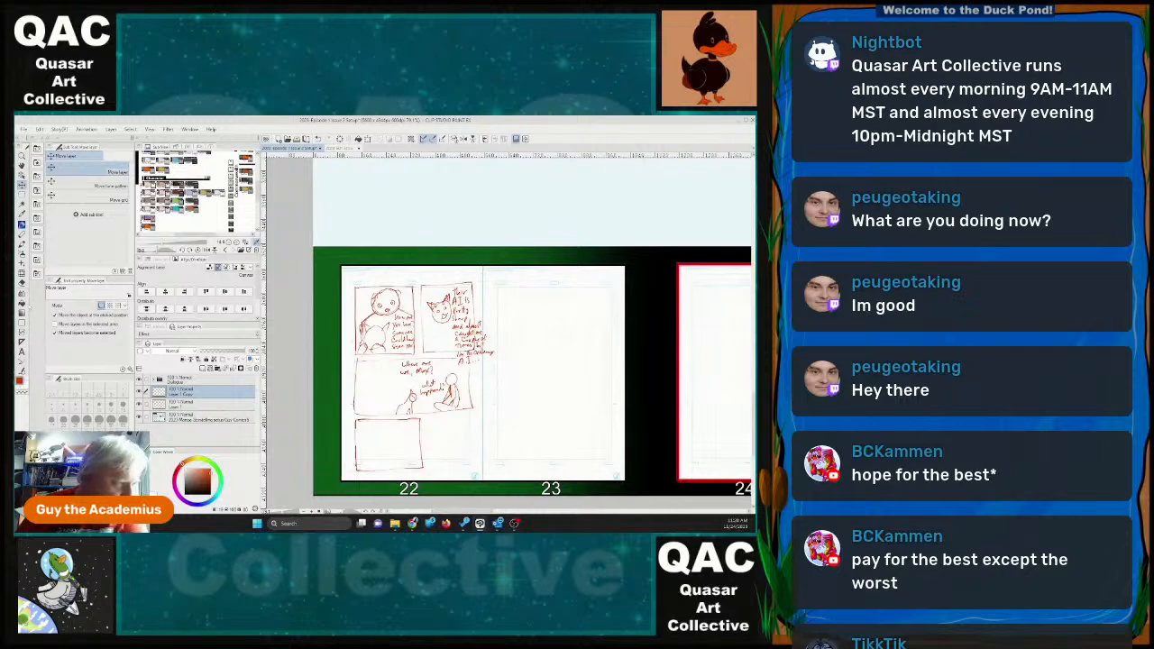
click(23, 354)
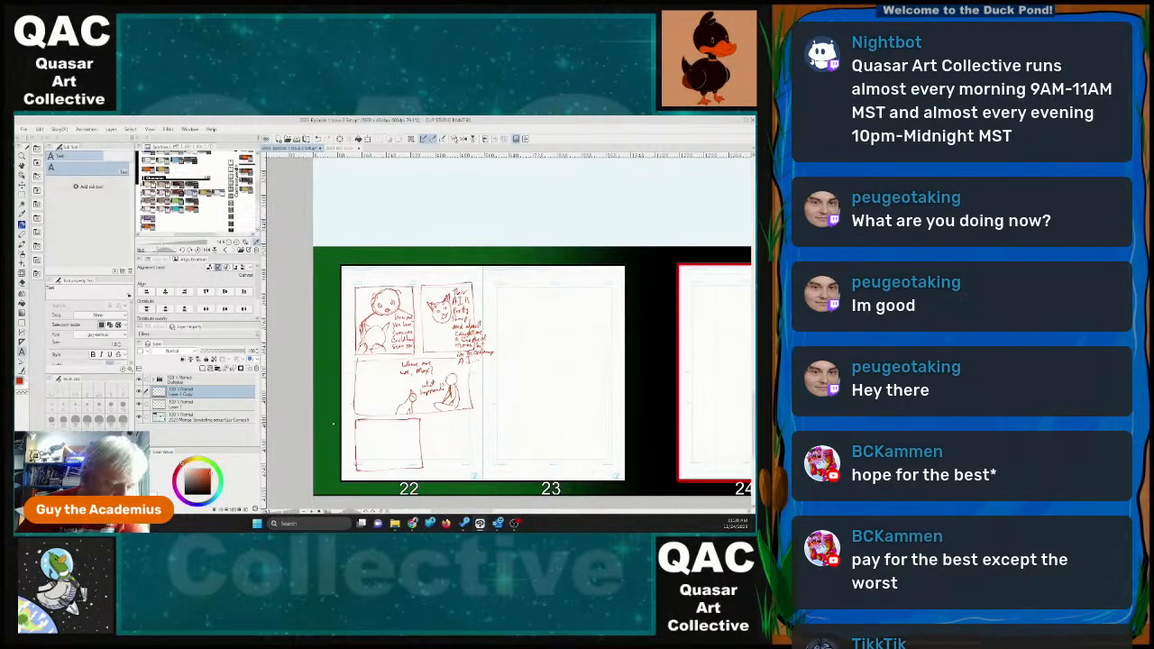
click(383, 440)
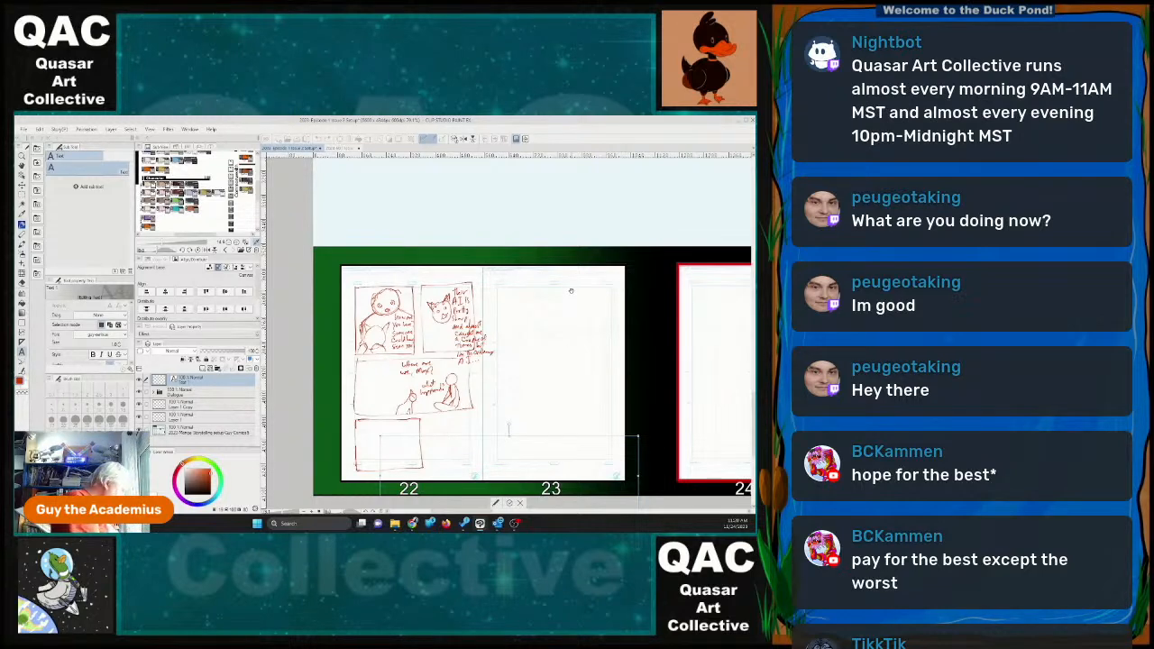
text(wait, do you remember)
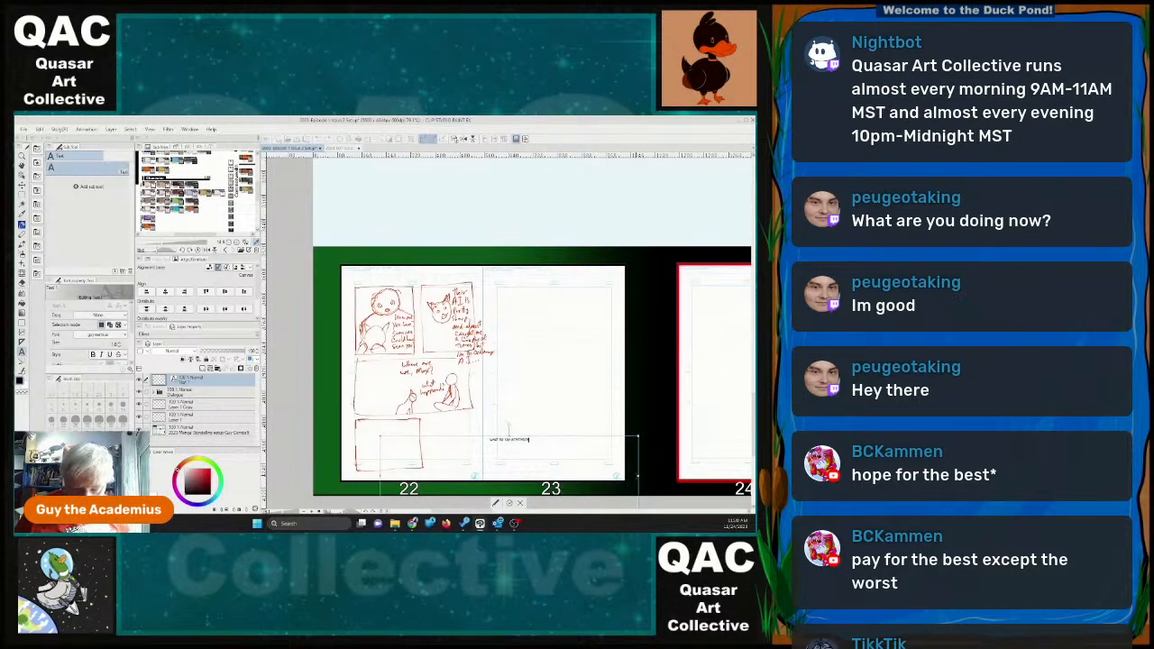
drag(639, 476, 374, 424)
click(506, 465)
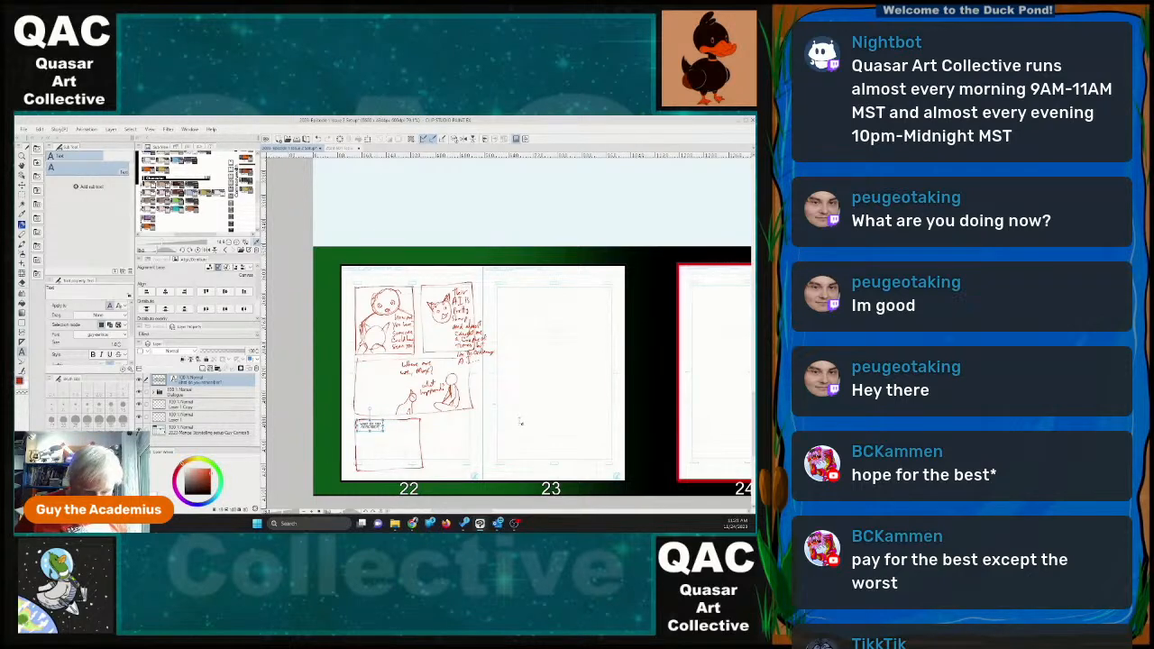
Start a dialogue text block, move it to the middle of page 23, and write and correct its opening sentence.
click(526, 417)
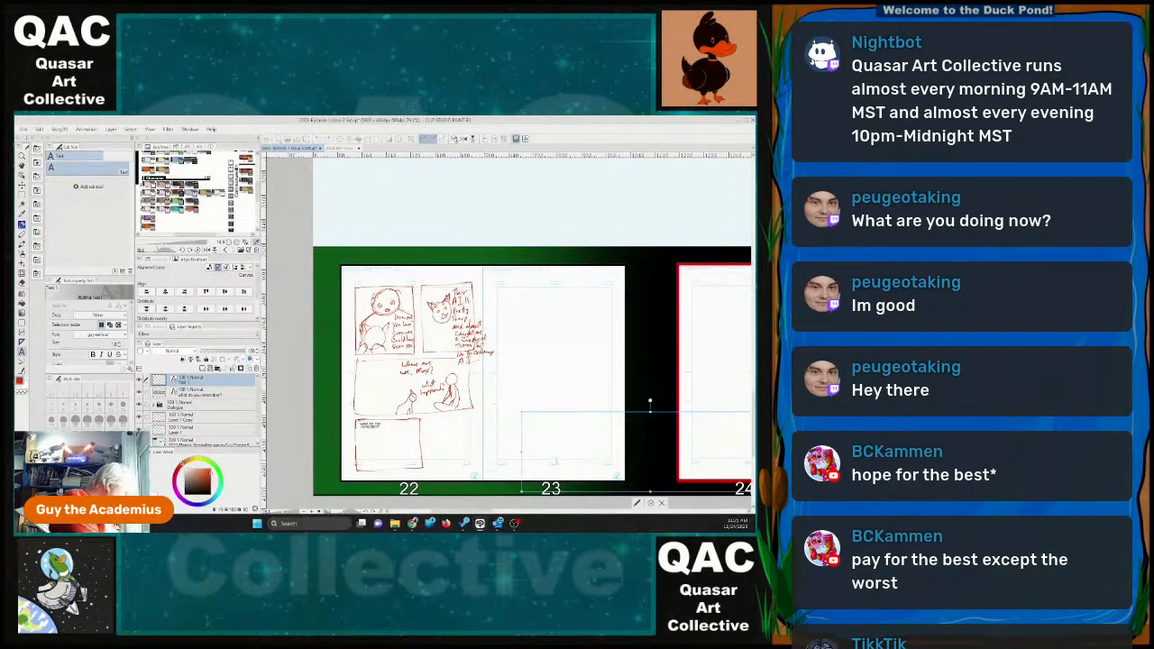
key(x)
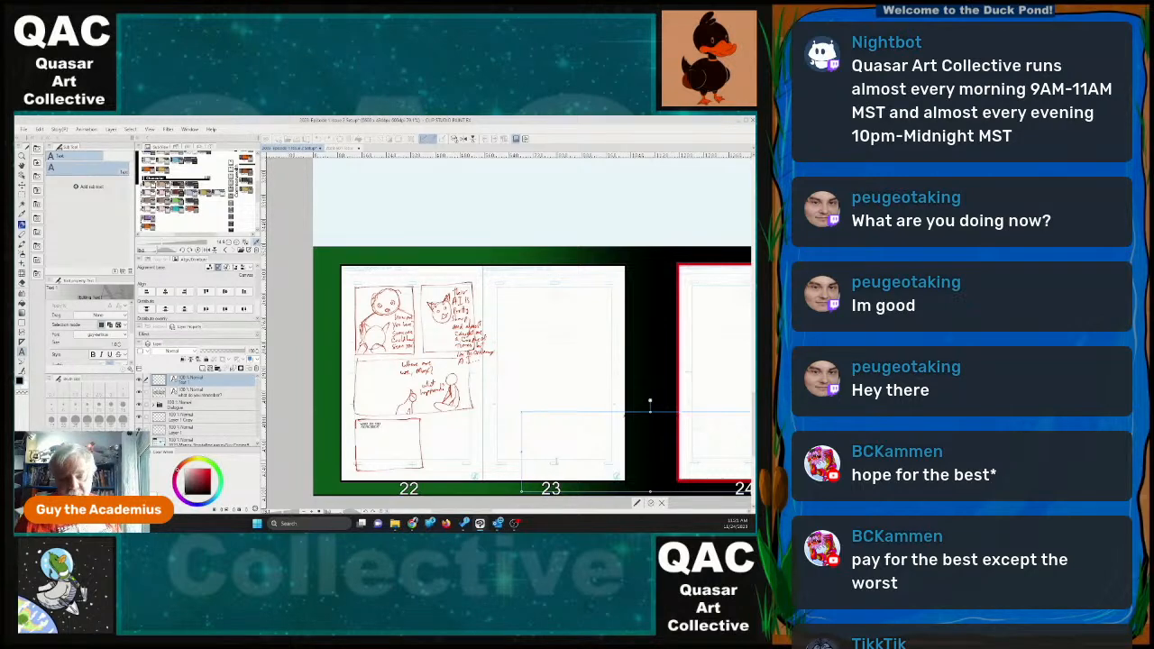
drag(644, 413, 548, 379)
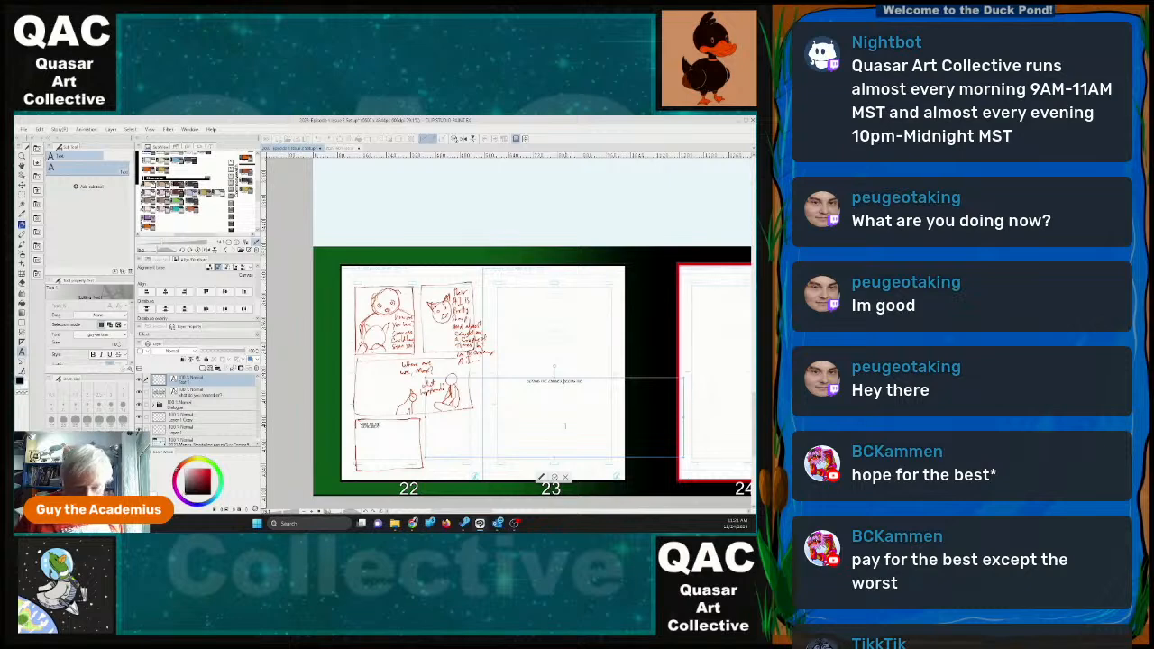
key(BackSpace)
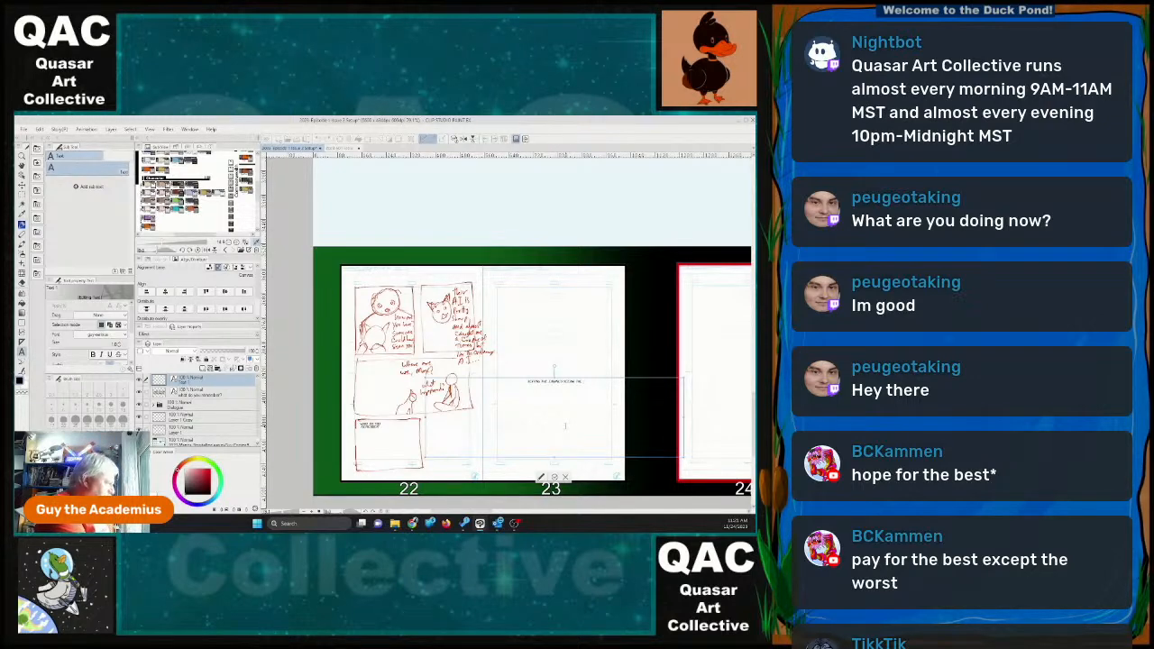
text(androi)
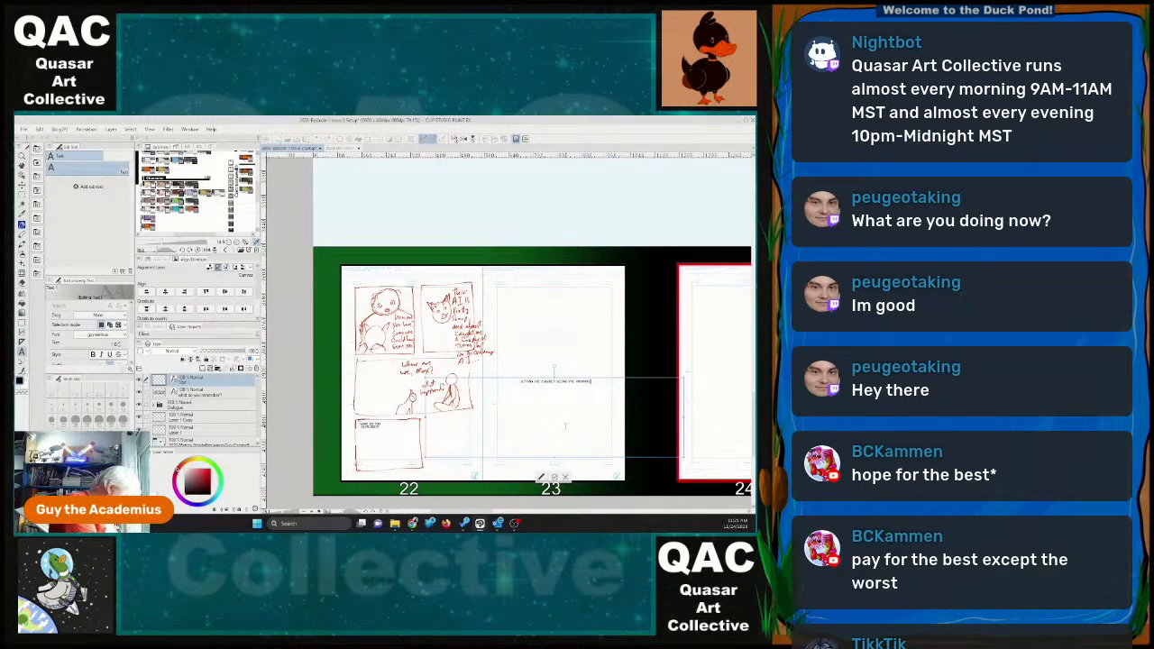
text( and)
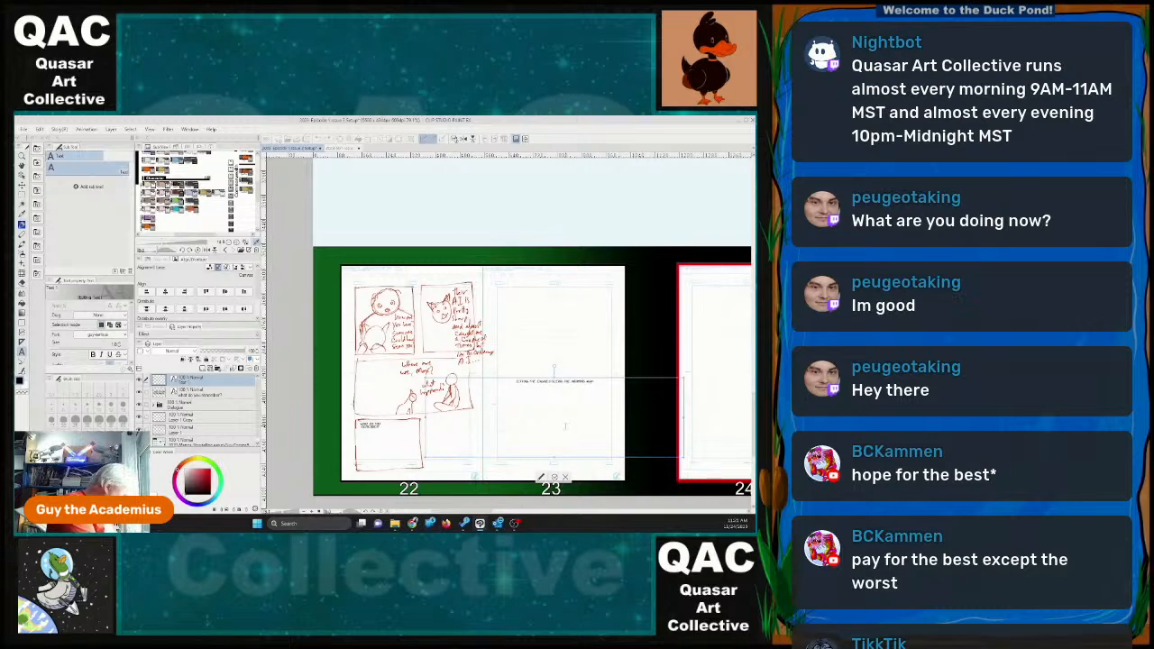
text( pieces)
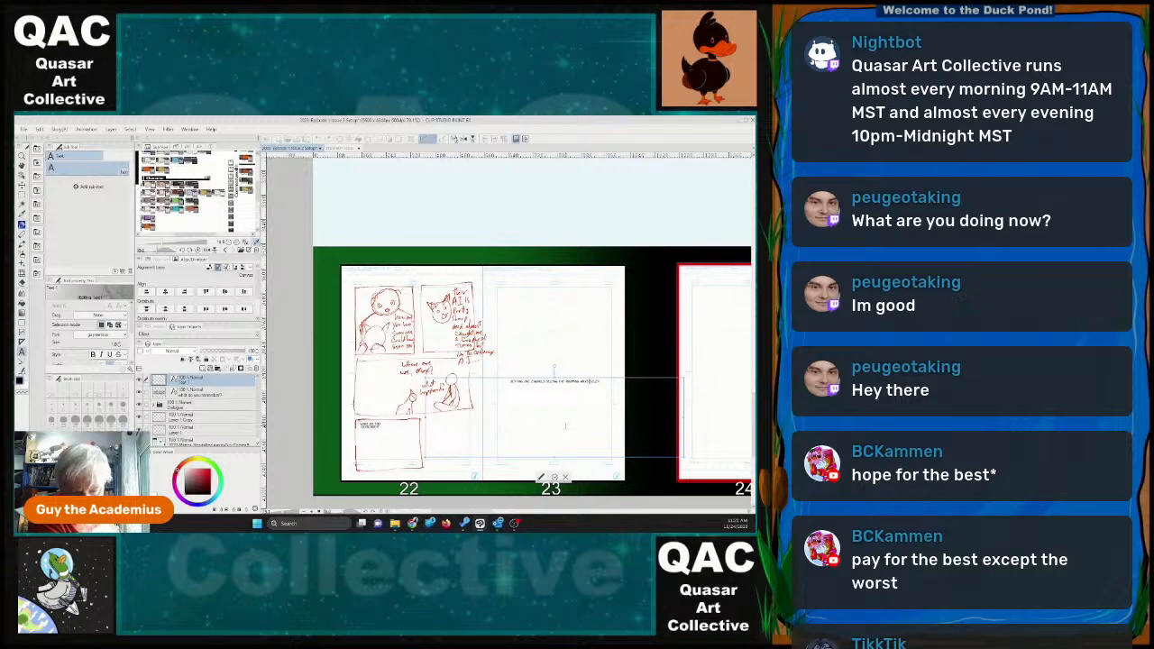
key(BackSpace)
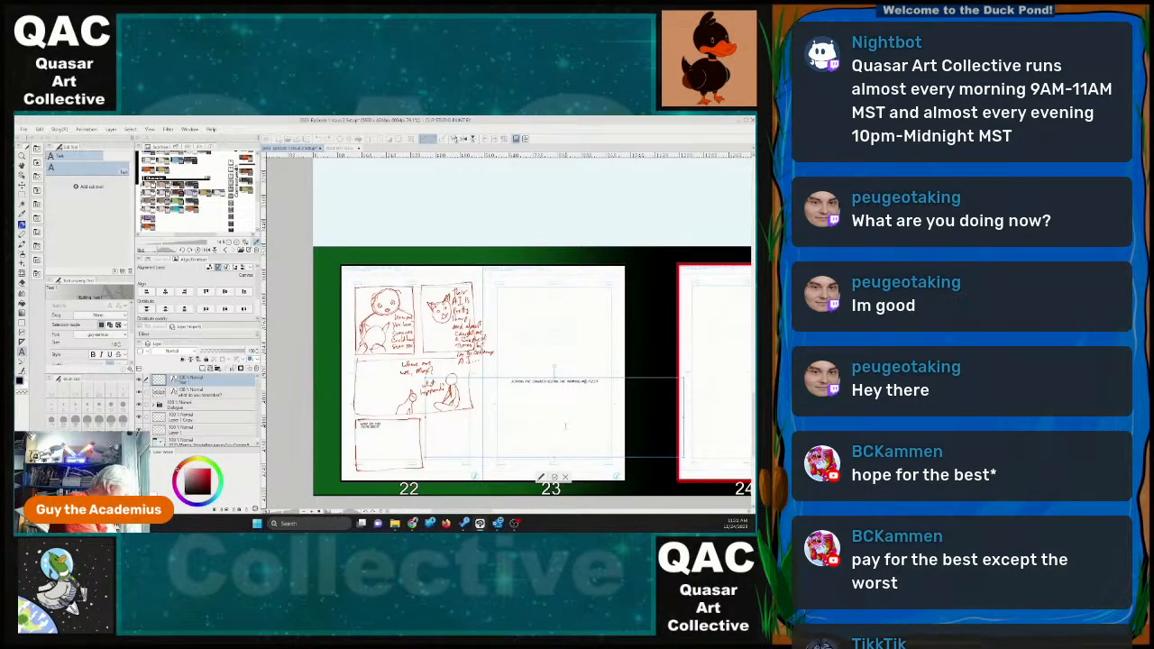
key(BackSpace)
text(ada)
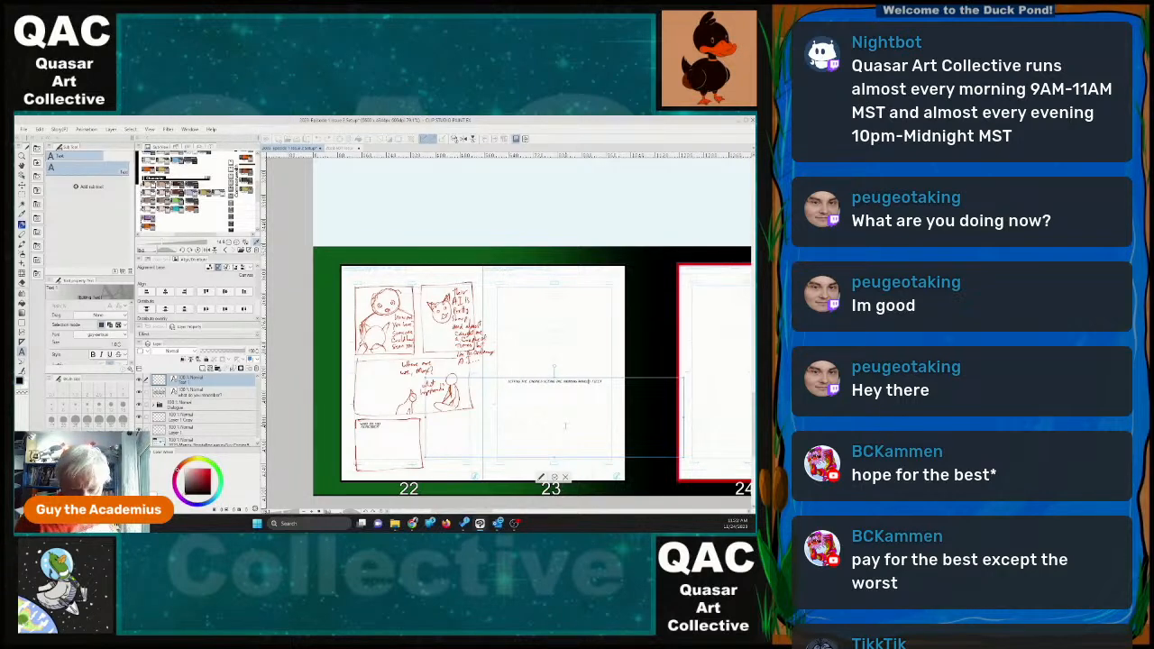
key(BackSpace)
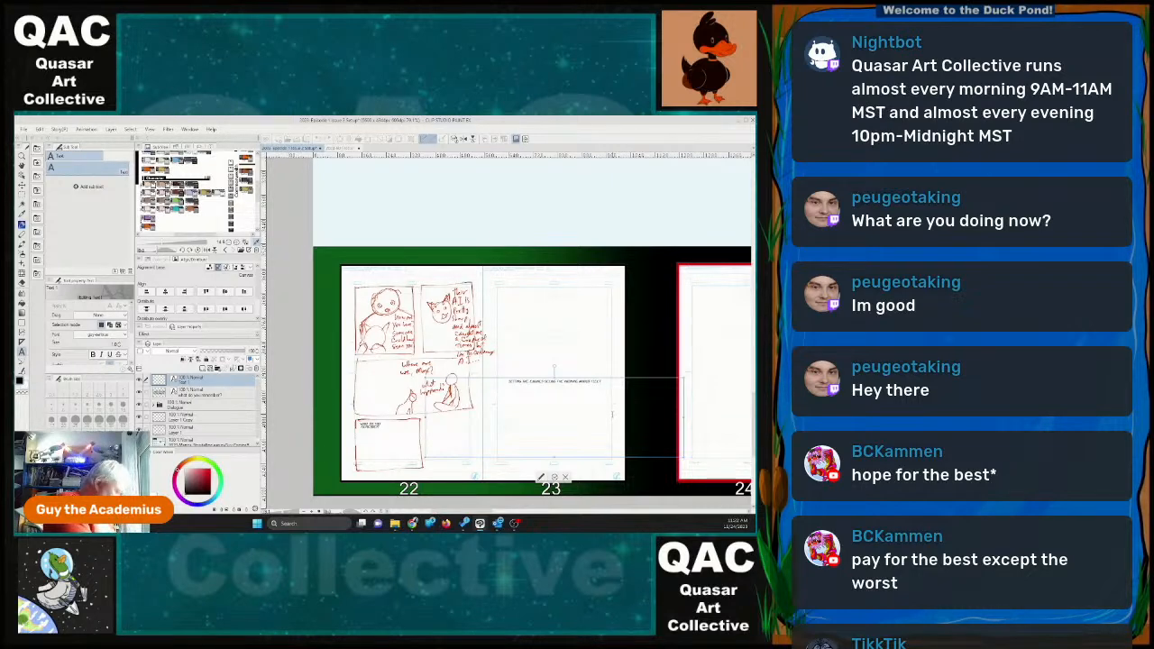
text(])
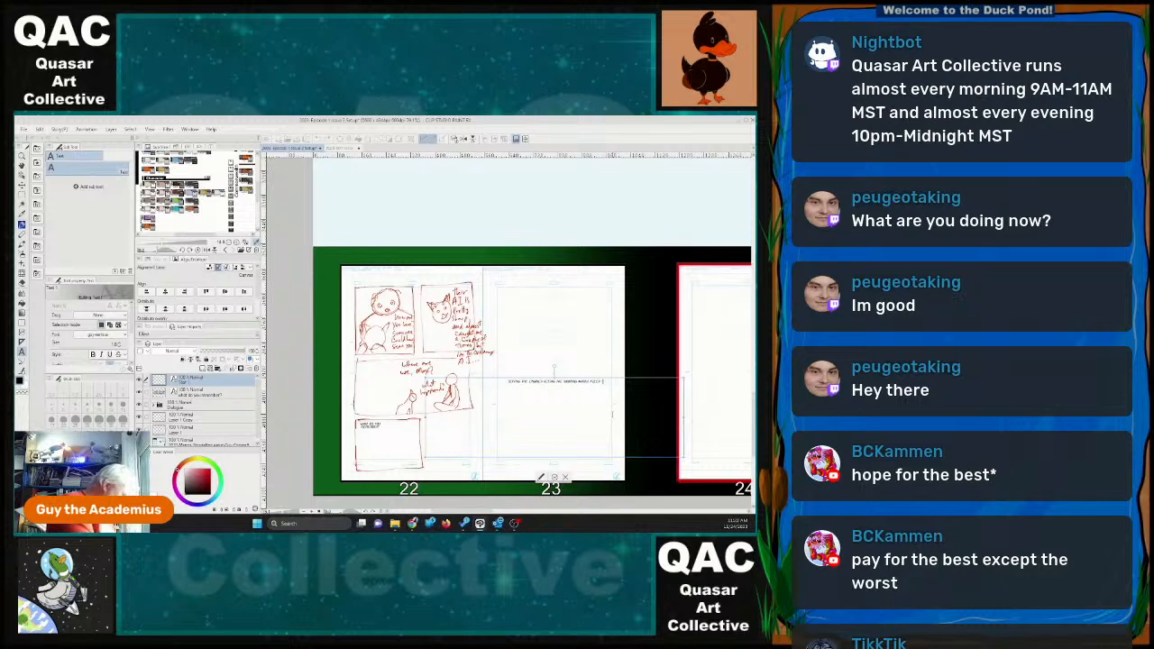
text( HMMMM I)
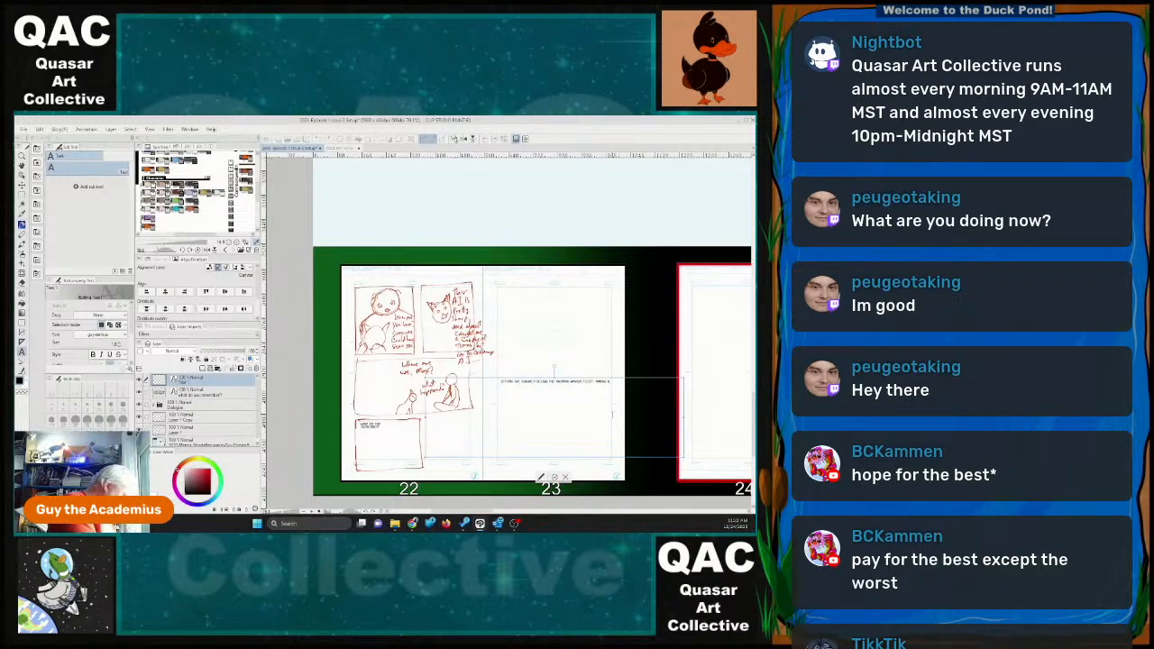
text( MOVE)
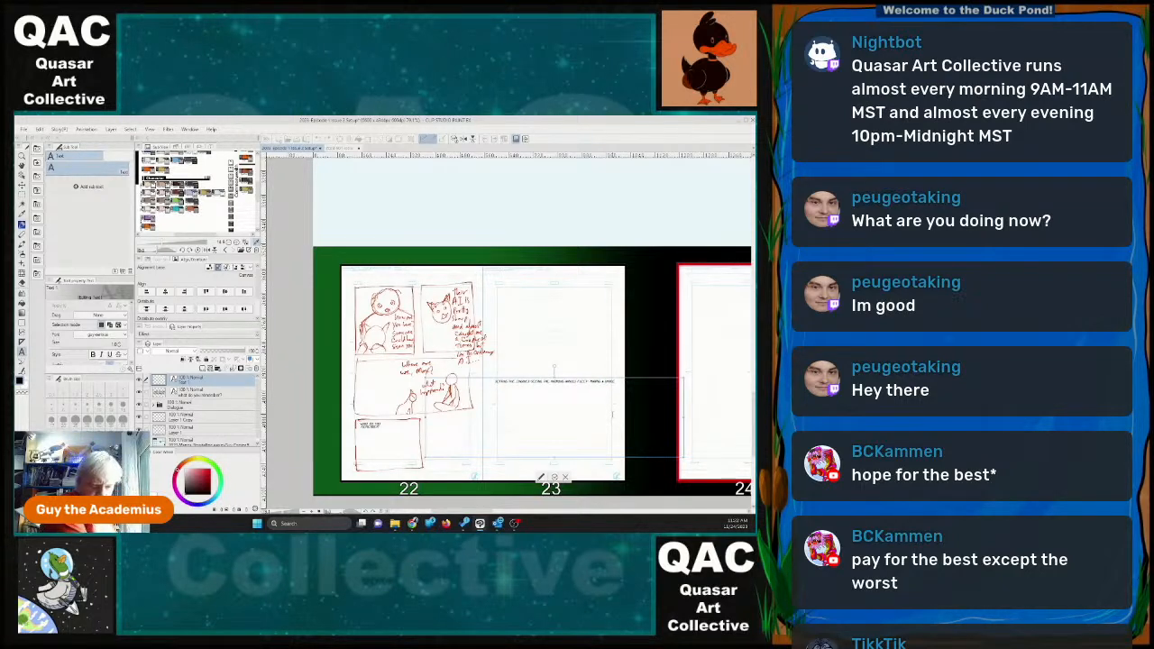
text(?)
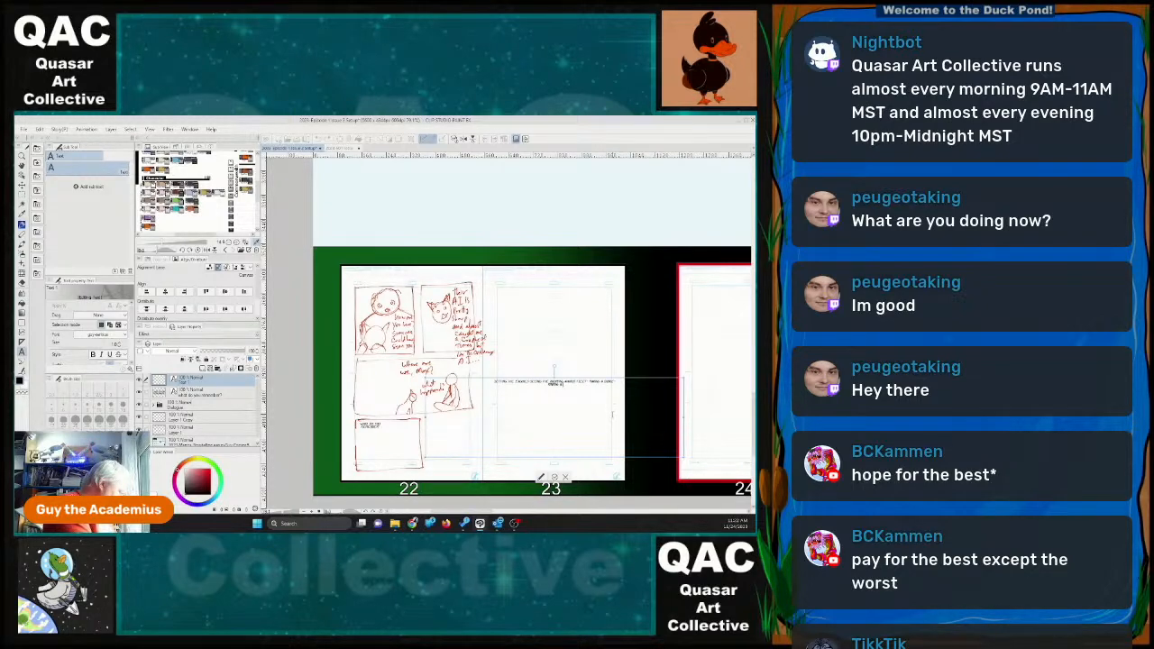
text(BOND)
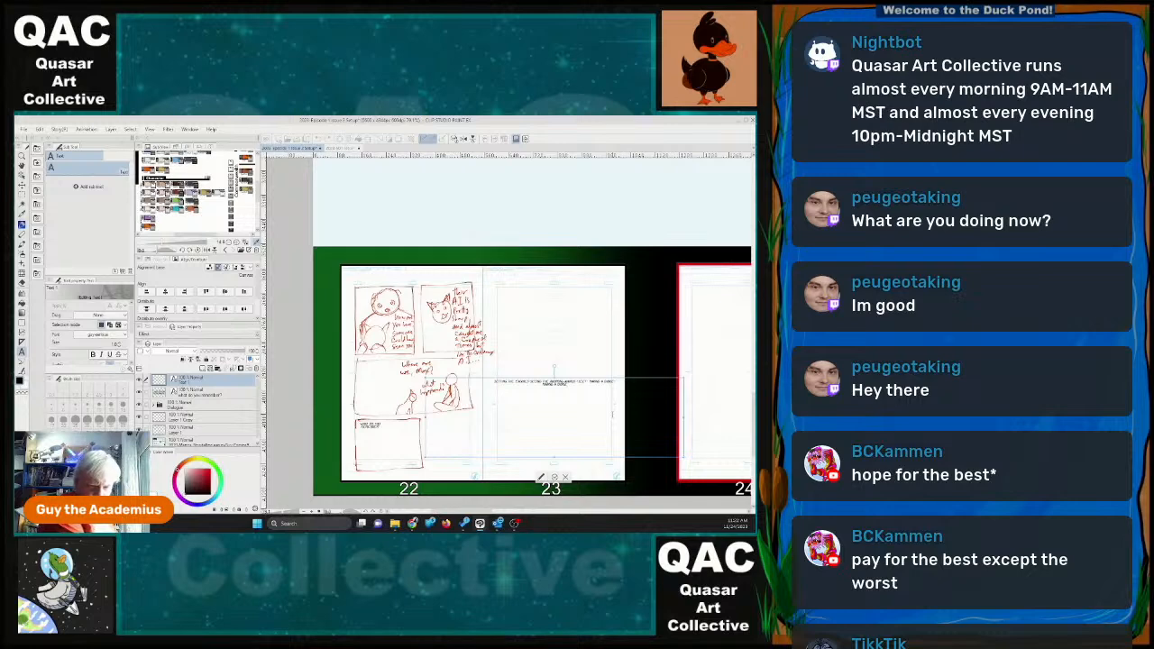
Extend the dialogue block on page 23 with a further phrase and trim the excess words from its end.
key(BackSpace)
key(BackSpace)
key(BackSpace)
key(BackSpace)
key(BackSpace)
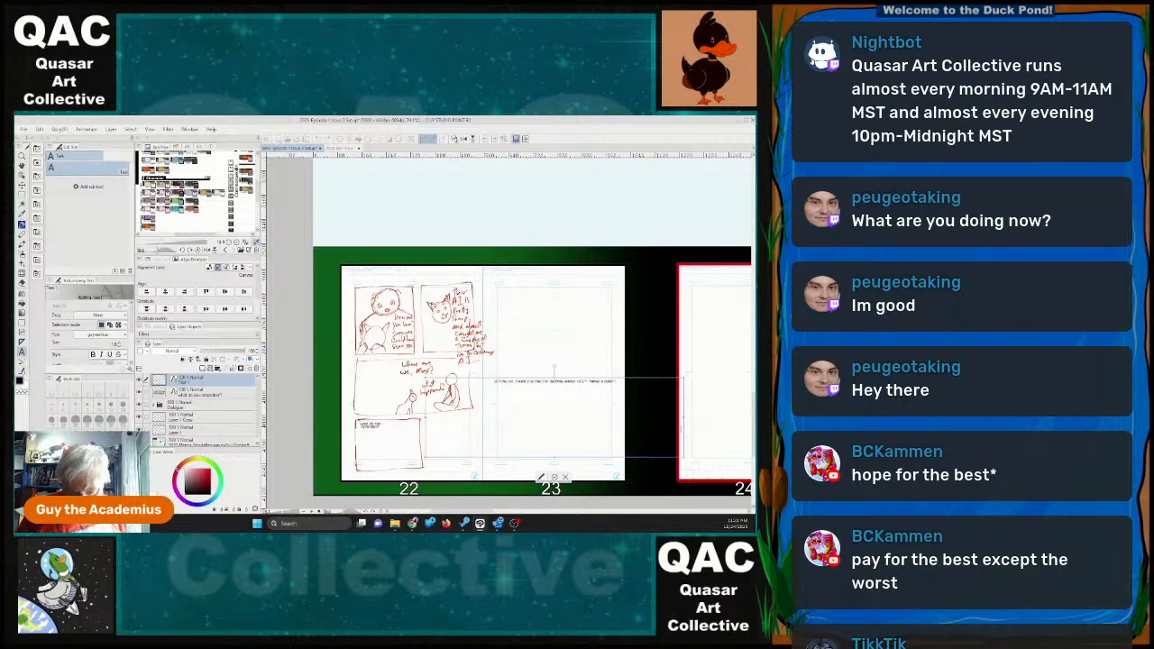
Wrap the long dialogue into a narrow block and place it beside the bottom panel of page 22.
drag(685, 418, 457, 421)
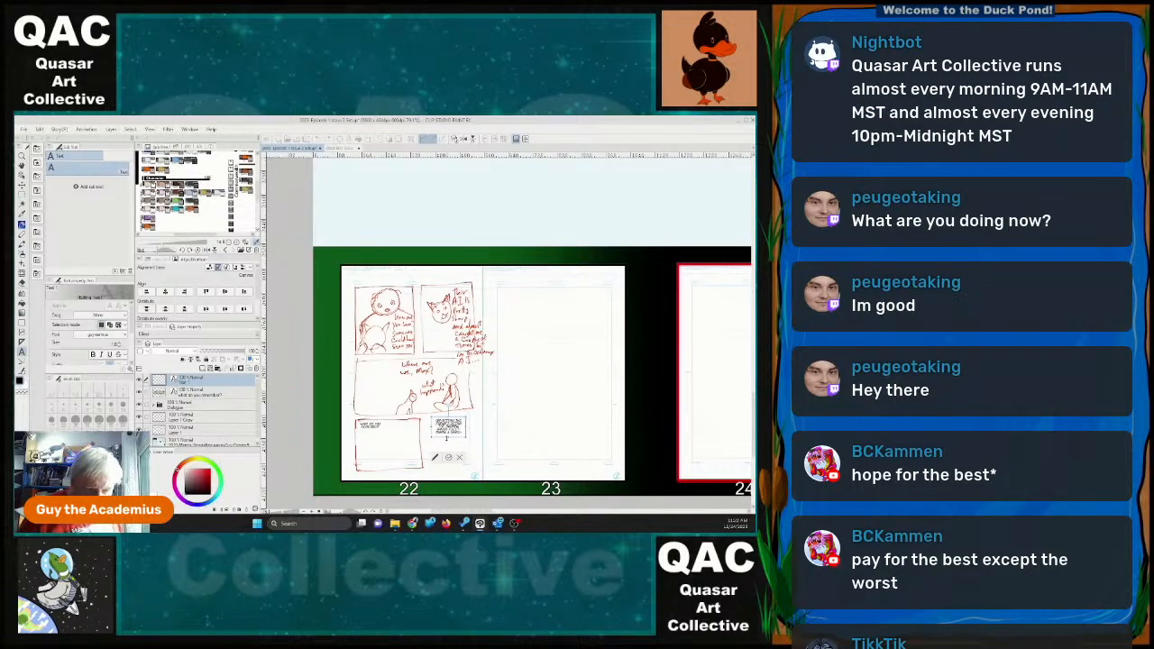
drag(460, 419, 456, 419)
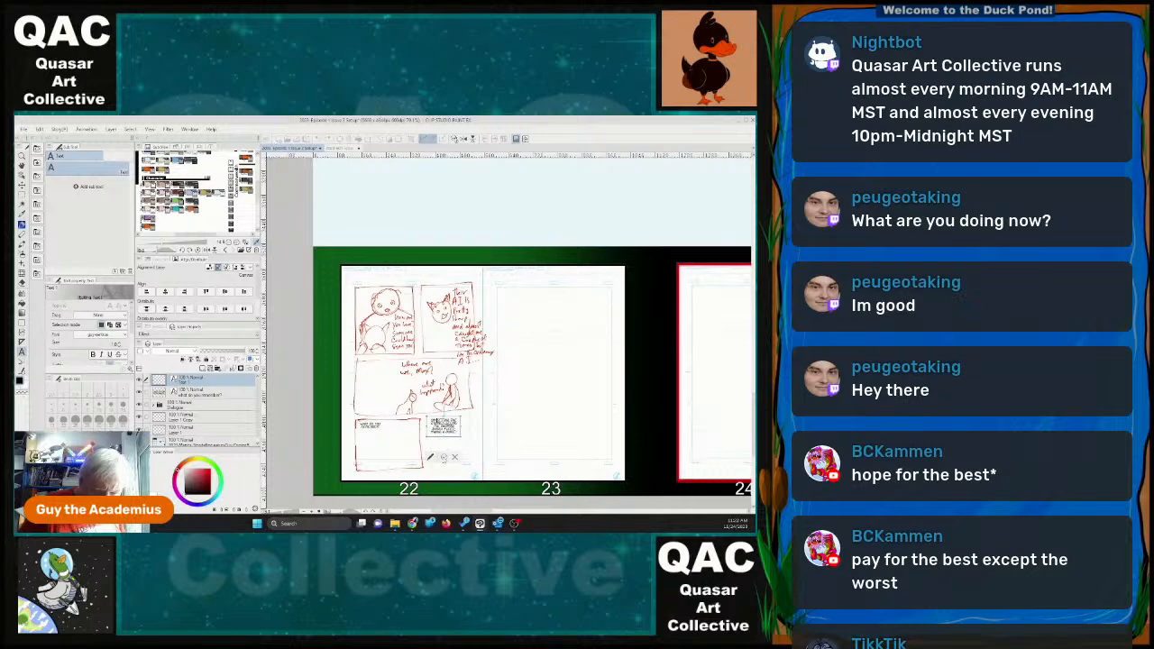
click(442, 458)
Add the dialogue "making a wish" as a narrow text block in the lower-right corner of page 22.
click(452, 462)
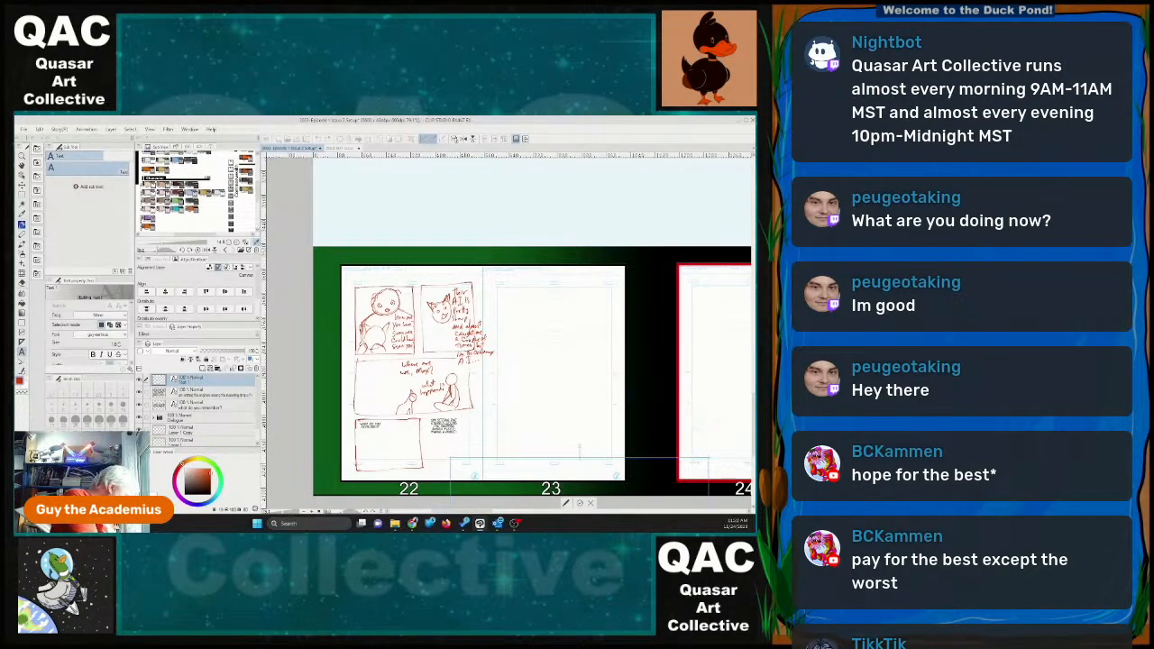
text(Iaking a wish)
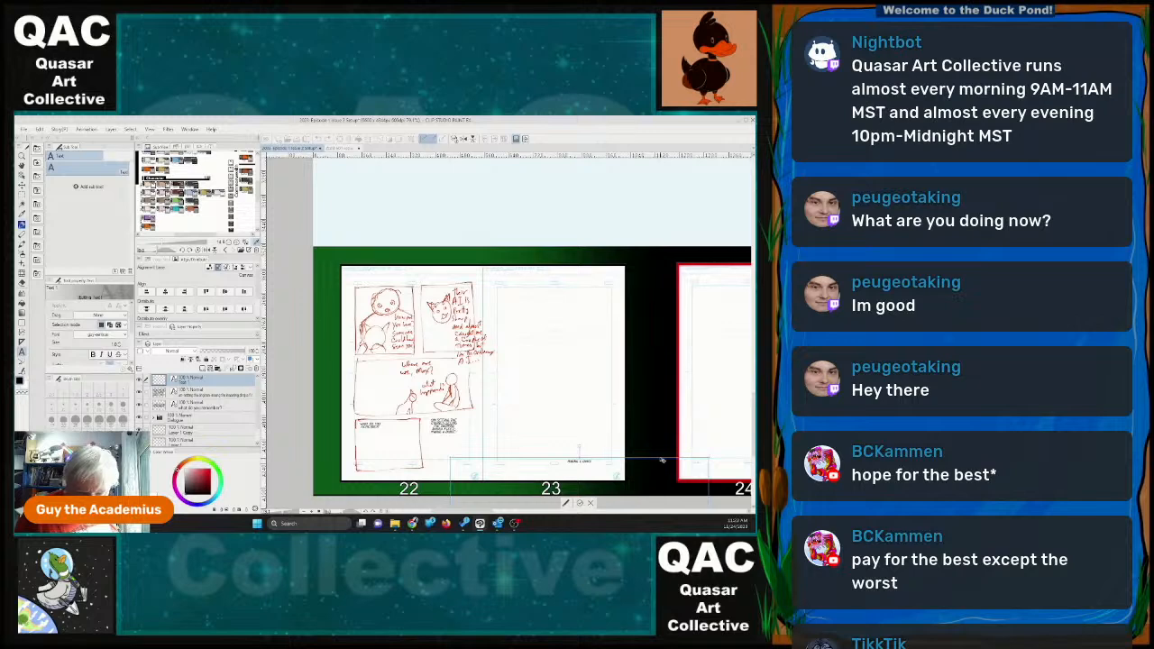
drag(663, 461, 691, 405)
drag(550, 357, 430, 357)
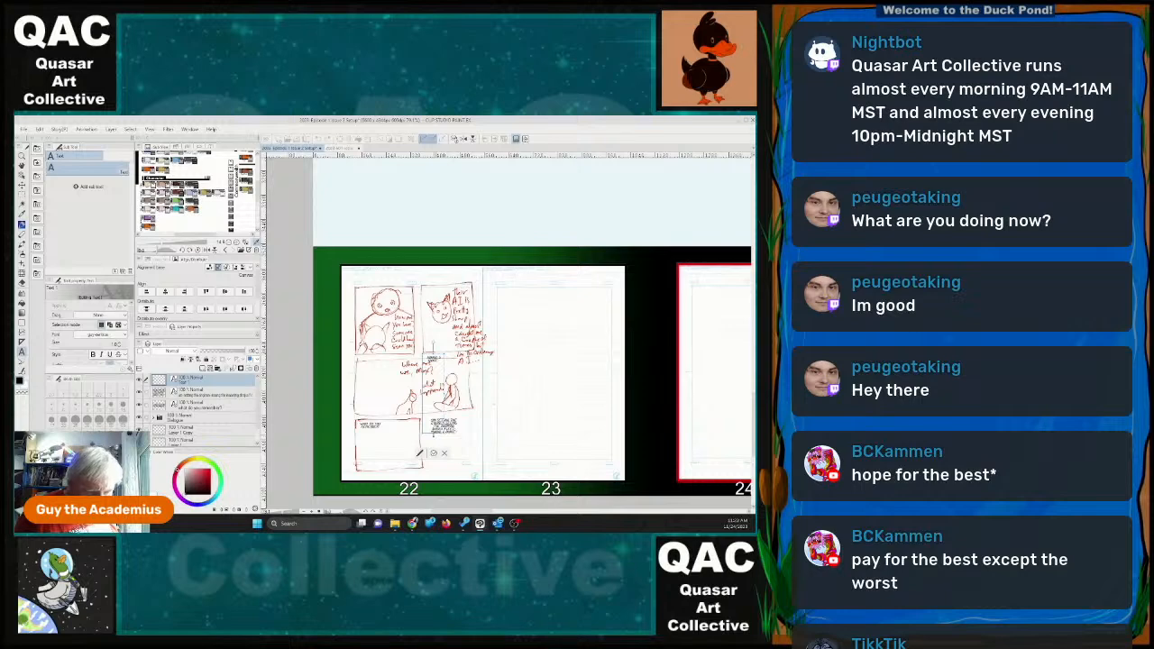
drag(419, 454, 468, 453)
click(464, 483)
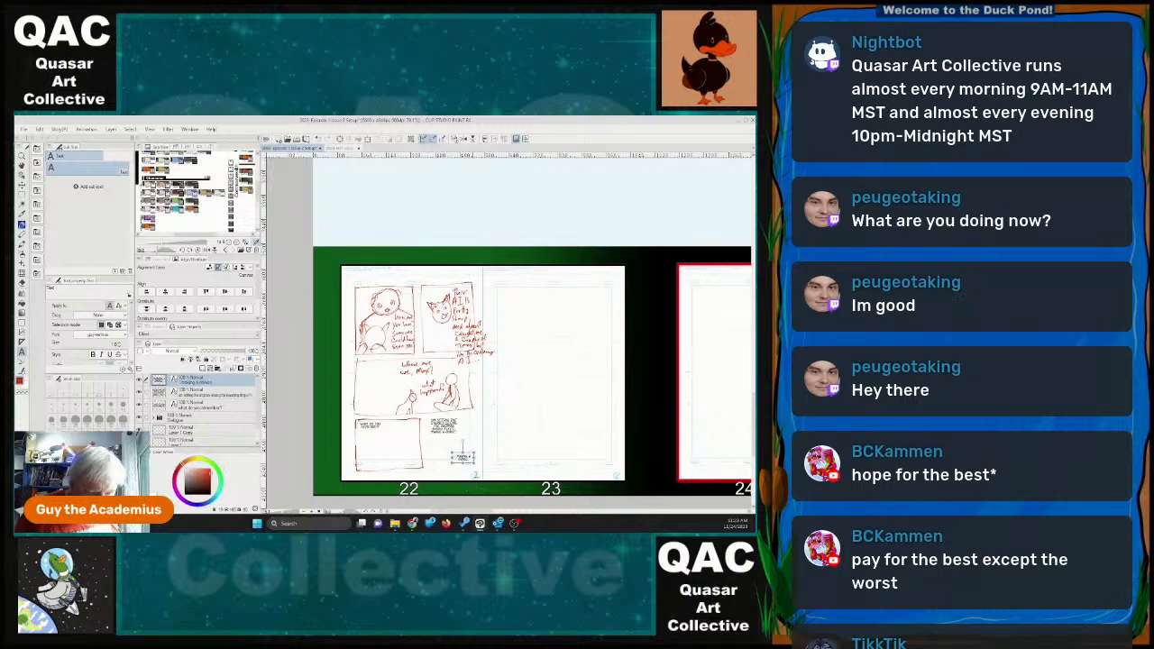
Add a short dialogue line as a narrow text block in the upper-left corner of page 23.
drag(542, 298, 636, 377)
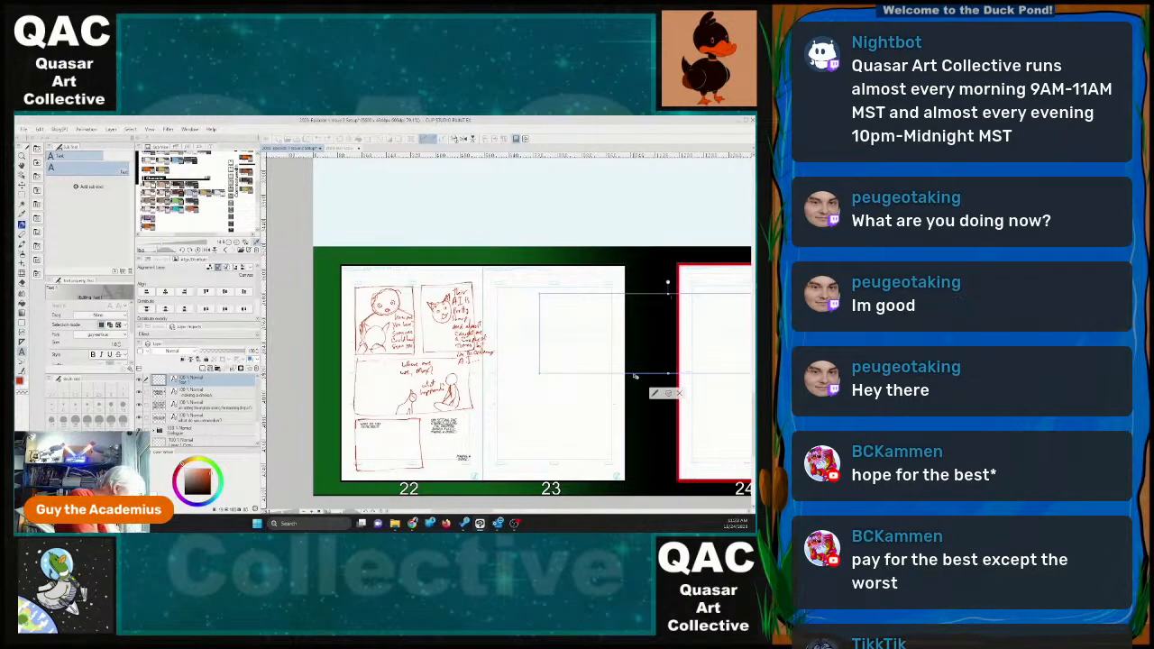
key(ctrl+v)
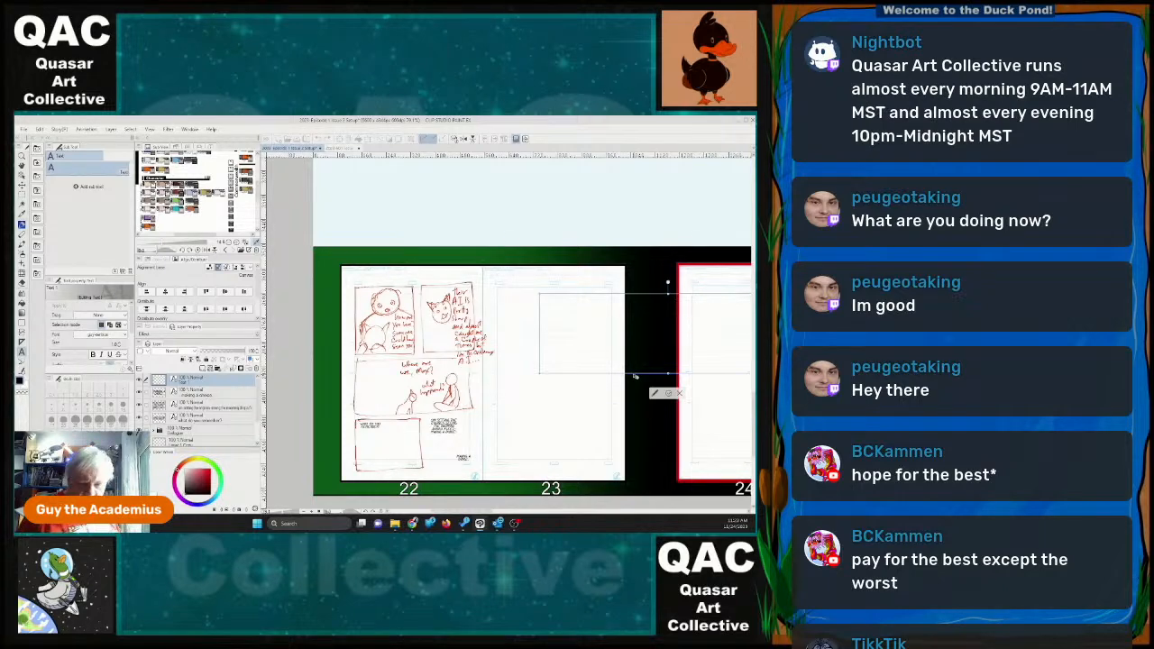
drag(642, 296, 534, 296)
drag(689, 334, 456, 334)
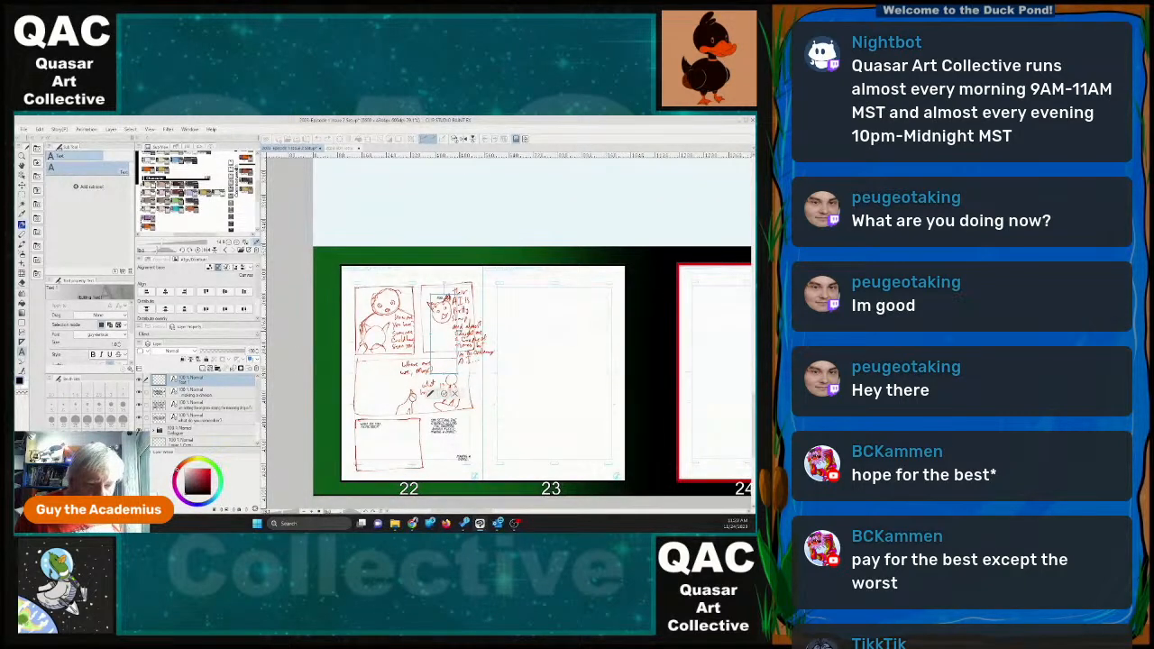
drag(443, 374, 513, 289)
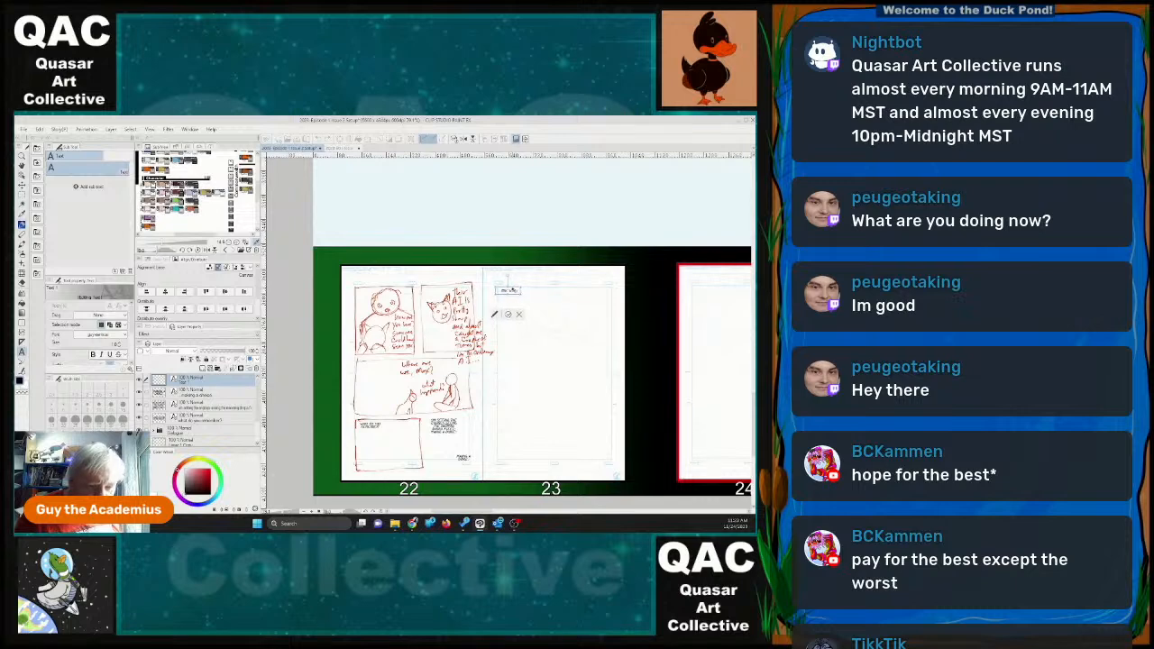
click(511, 317)
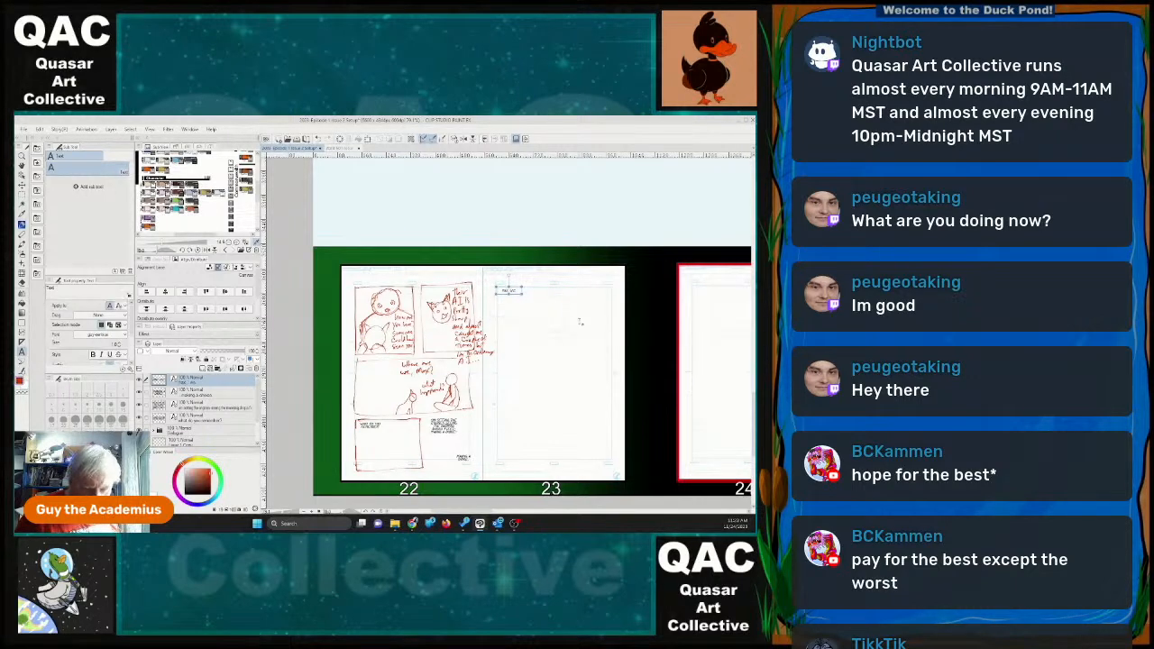
Add the dialogue "just us" as a narrow text block in the upper-right corner of page 23.
click(579, 321)
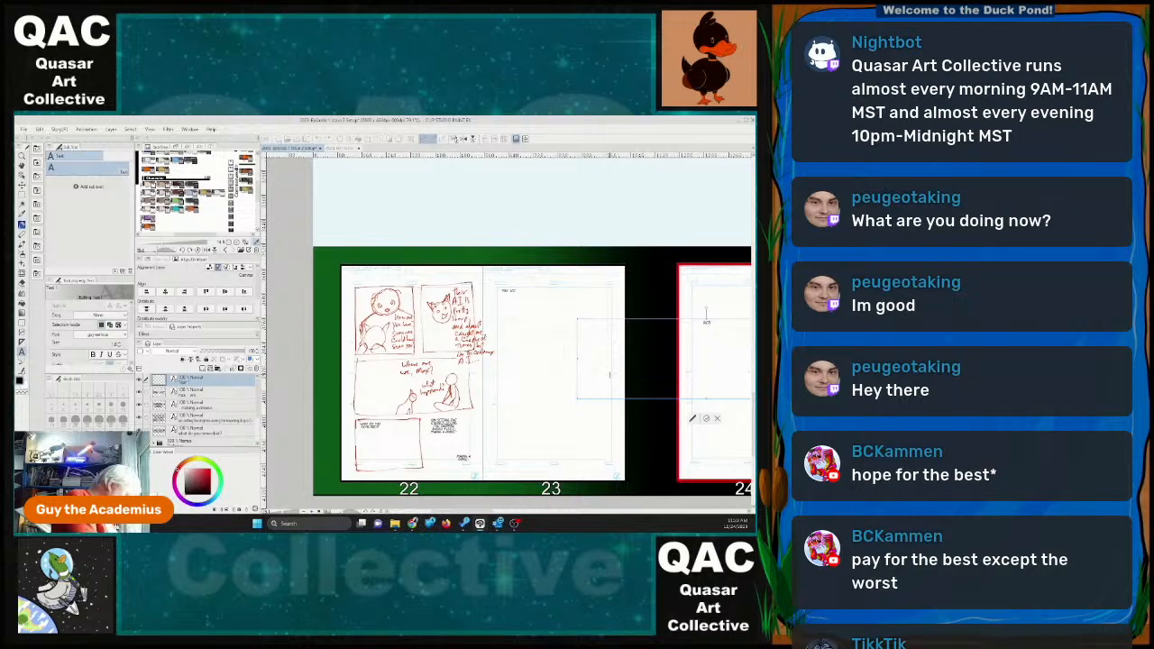
text(just us)
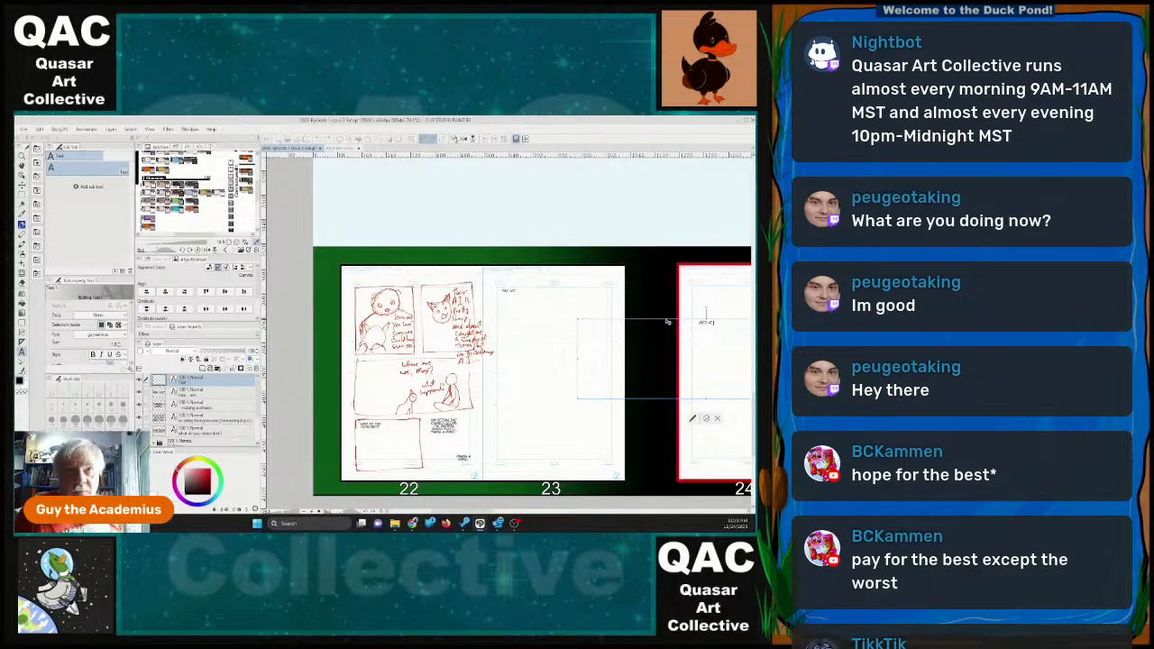
drag(669, 322, 478, 330)
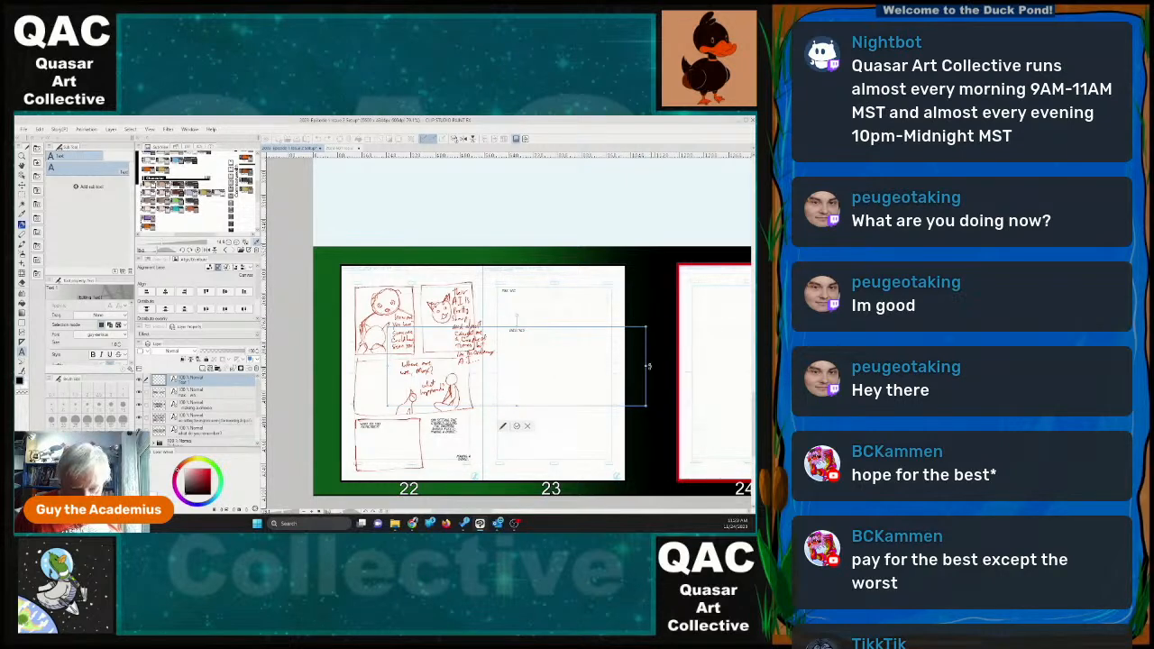
drag(646, 366, 412, 363)
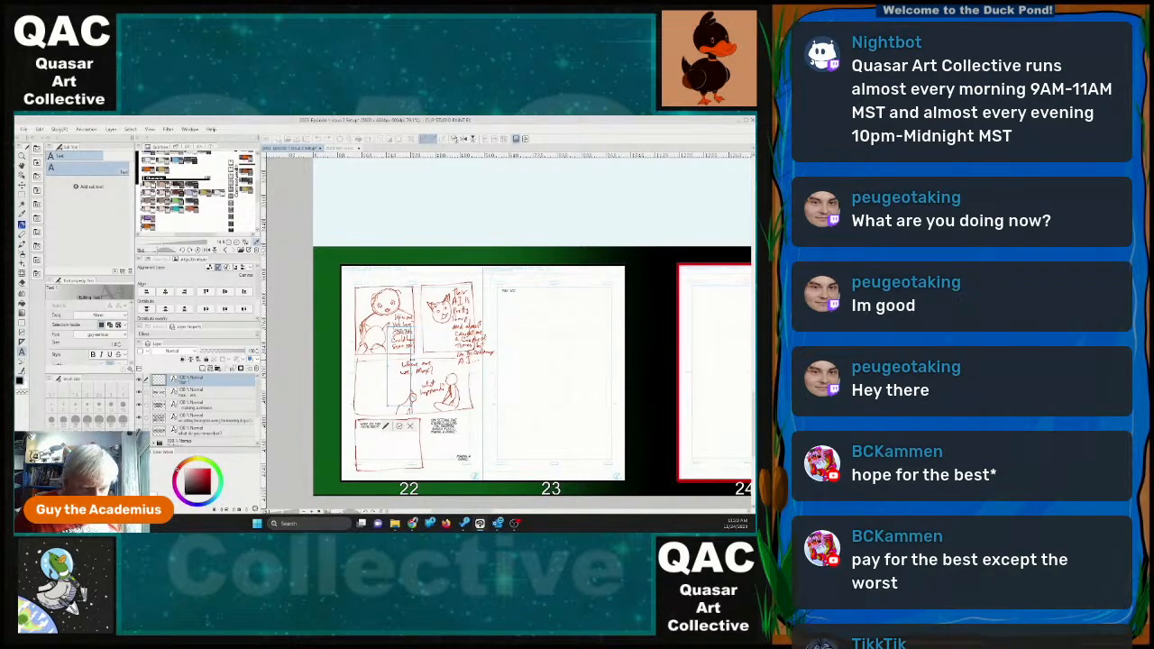
drag(399, 405, 587, 295)
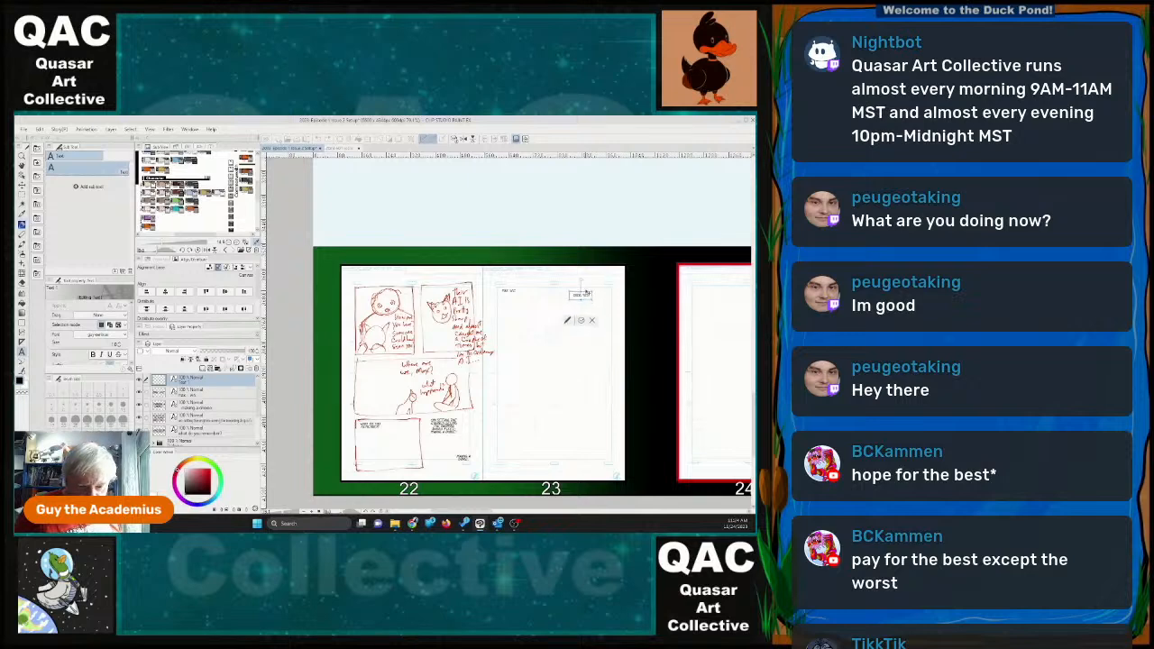
click(582, 321)
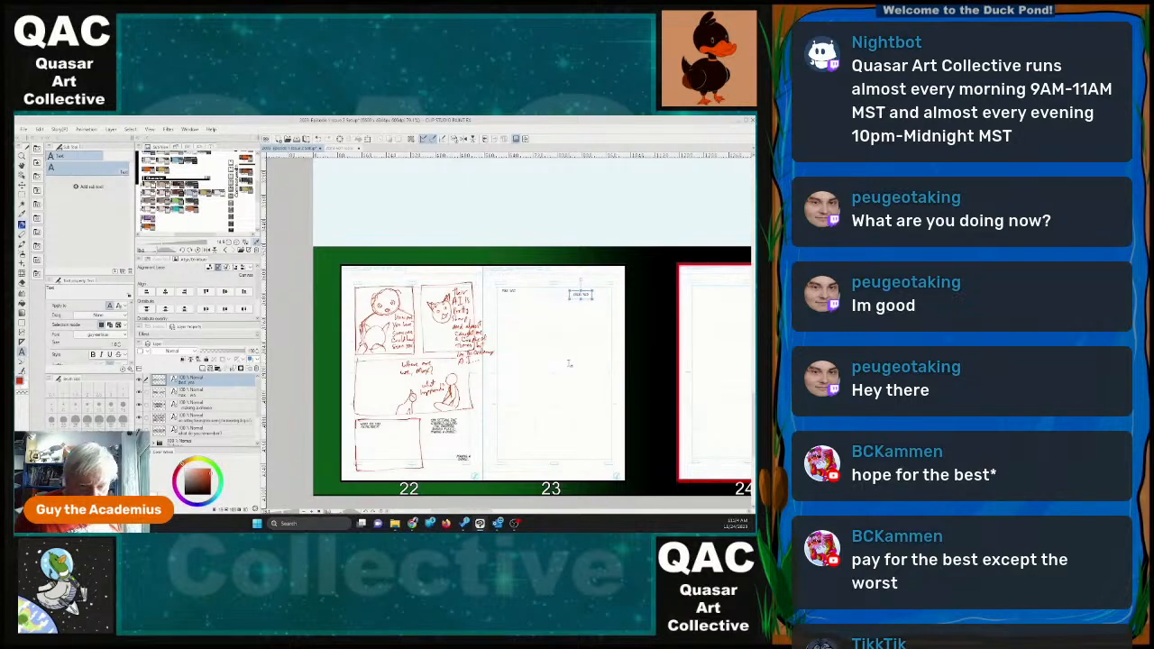
Add the dialogue "So, this is heaven?" as a narrow text block near the left margin of page 23, below the first dialogue line.
click(532, 359)
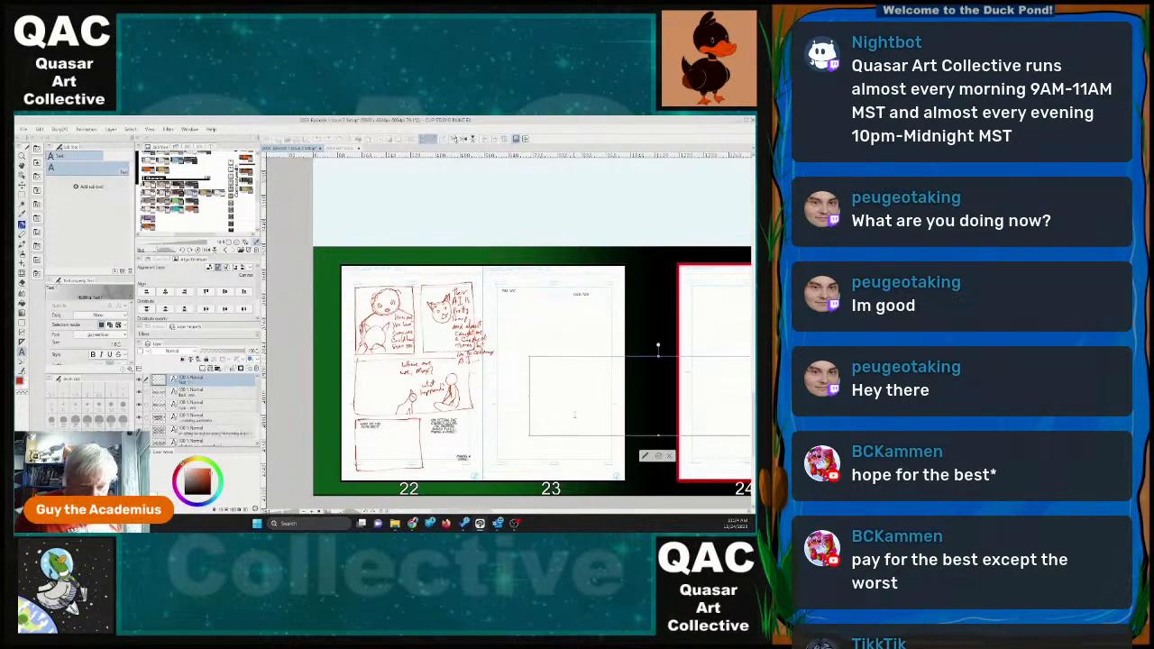
click(596, 361)
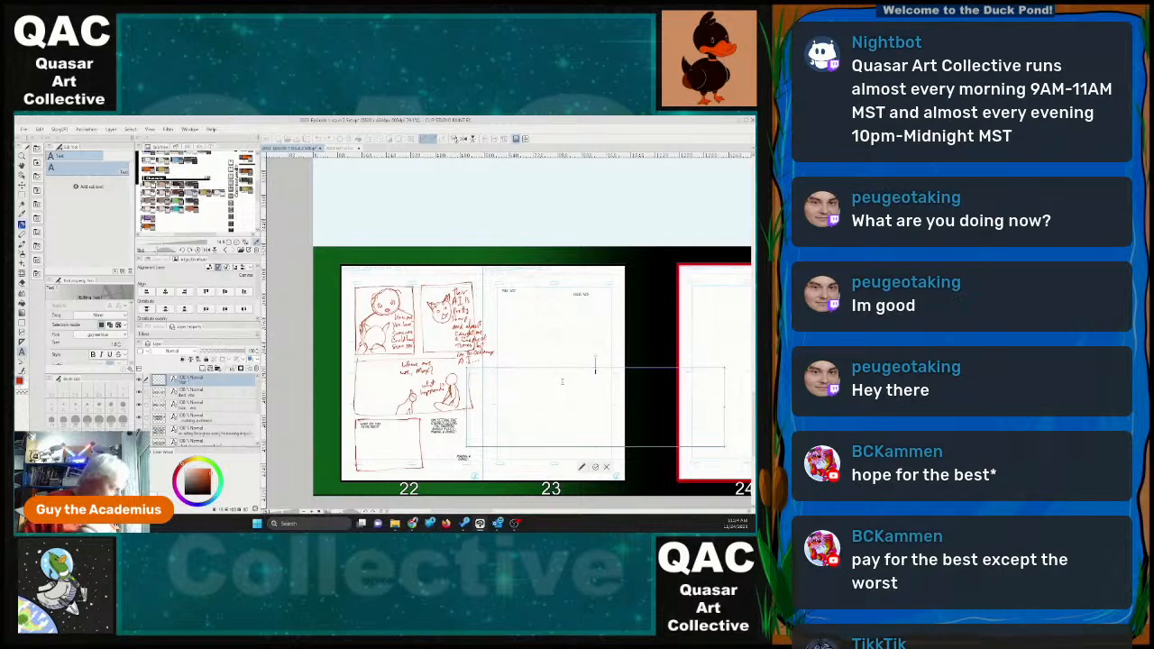
text(is)
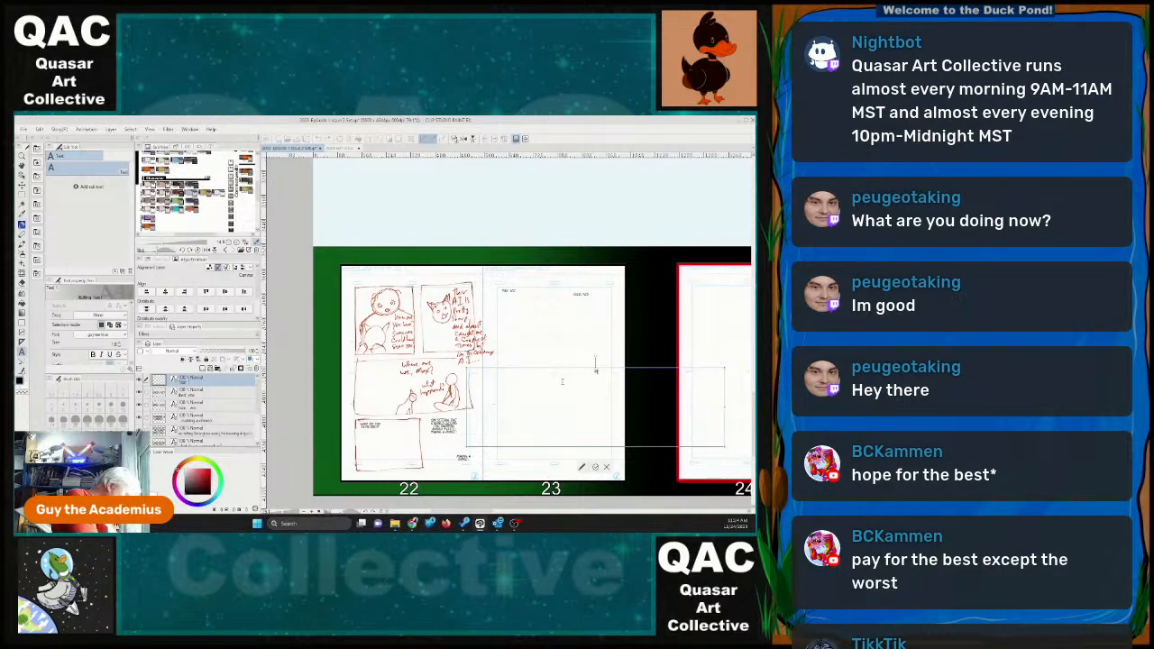
text( this is whatard)
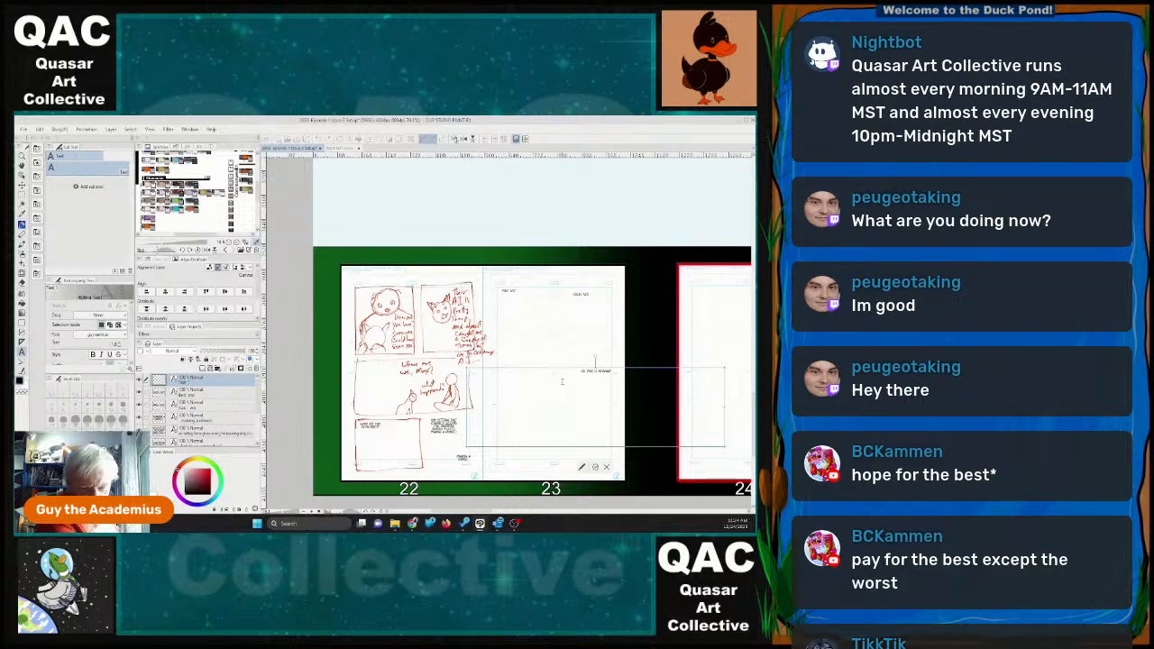
key(BackSpace)
key(BackSpace)
key(BackSpace)
key(BackSpace)
key(BackSpace)
text(wk)
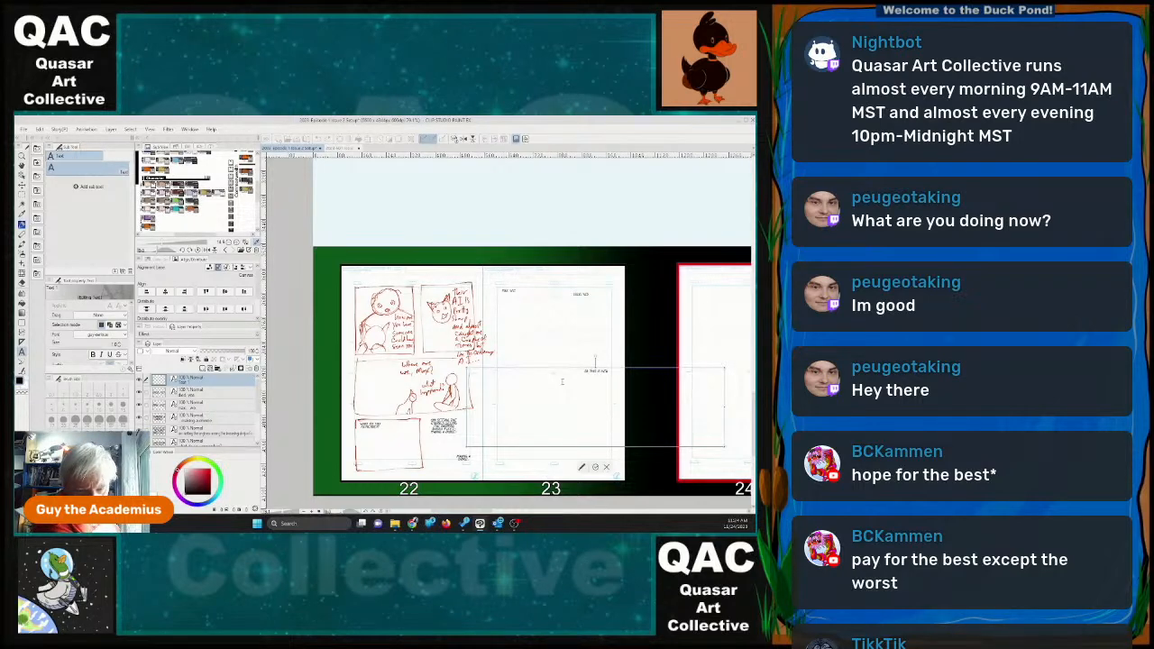
key(BackSpace)
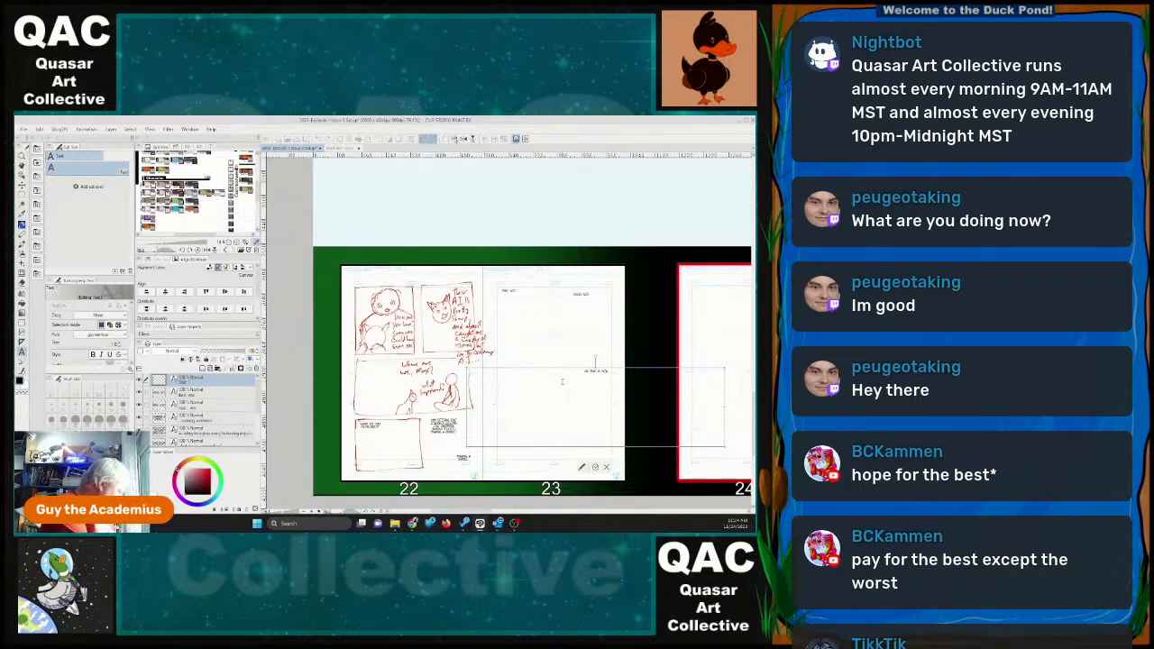
text(kward)
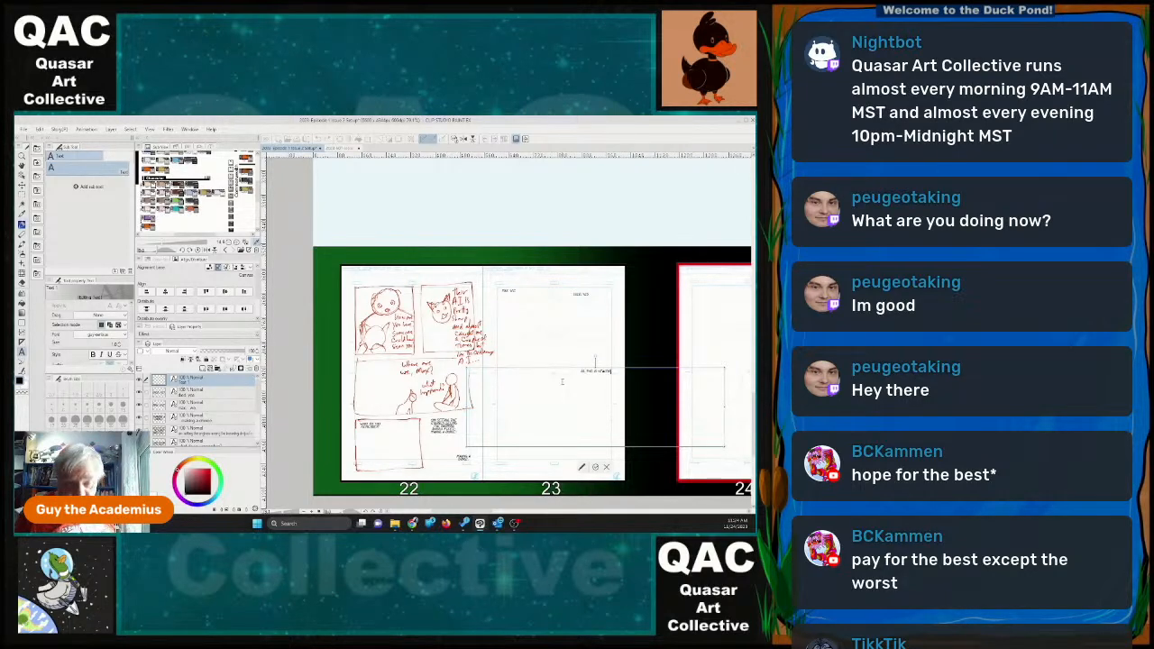
drag(724, 407, 514, 341)
click(513, 371)
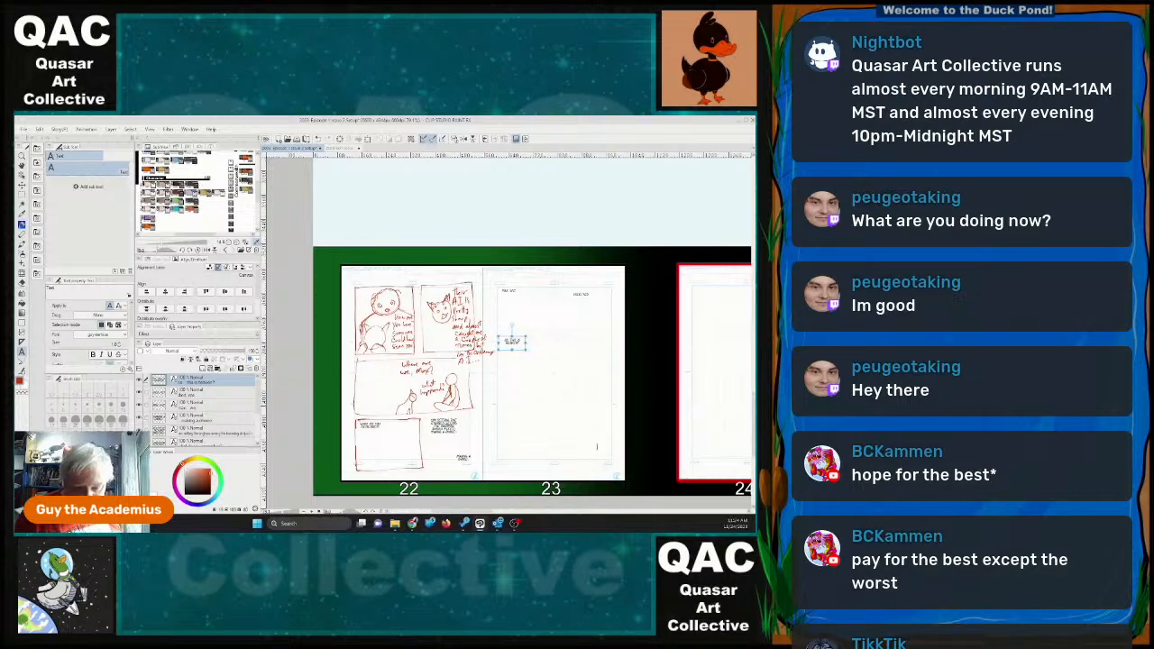
Write the dialogue "No, this is the Unity Corvette Kittiwake-FS-510" as a new text object.
click(596, 446)
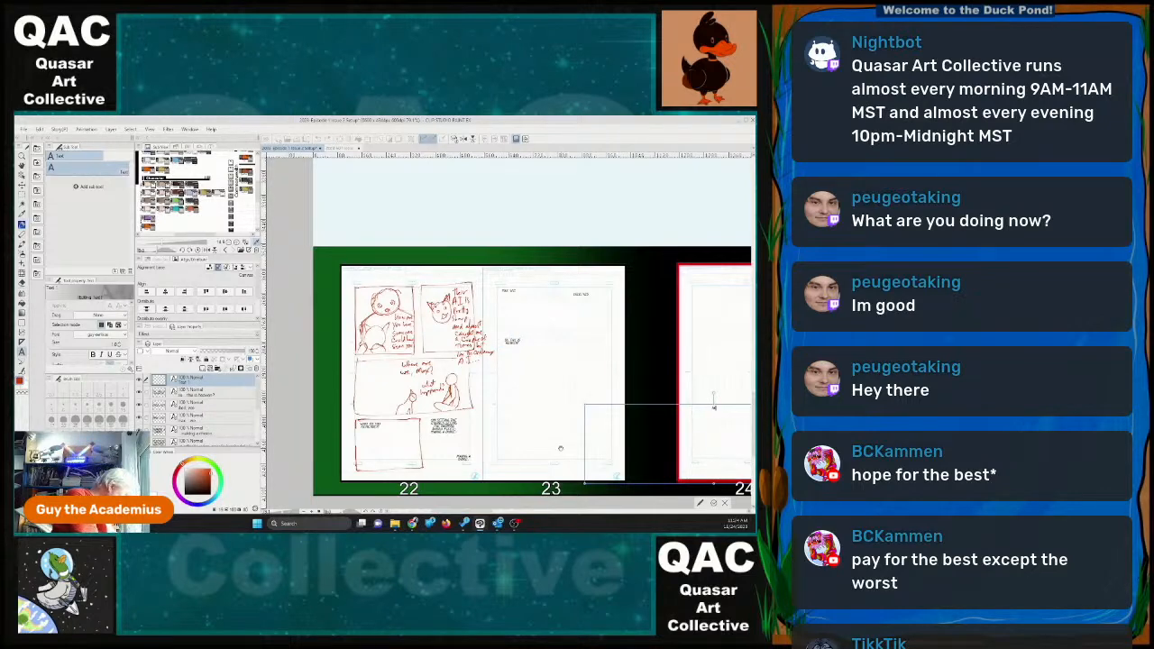
text(and)
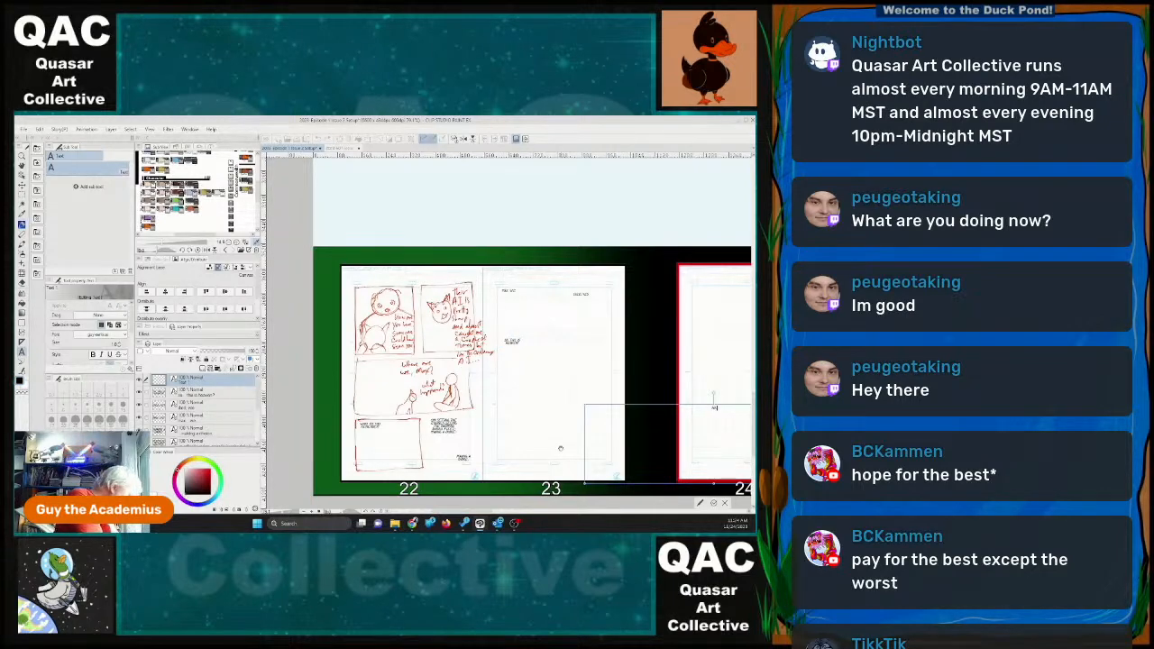
text( this is the first)
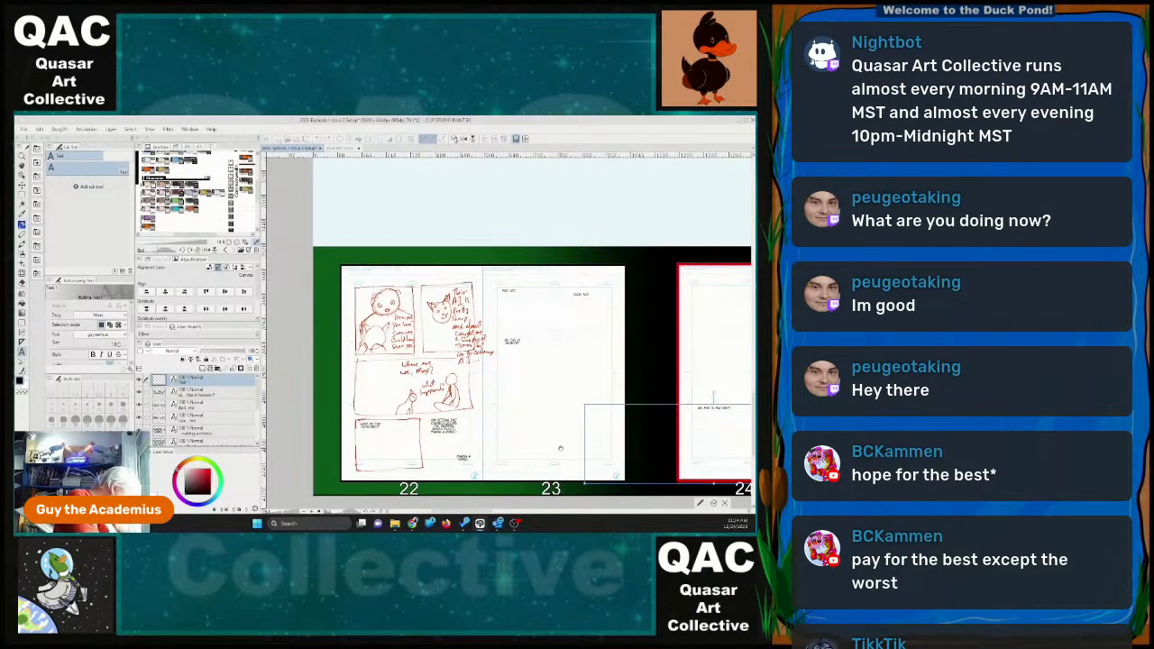
text( complete)
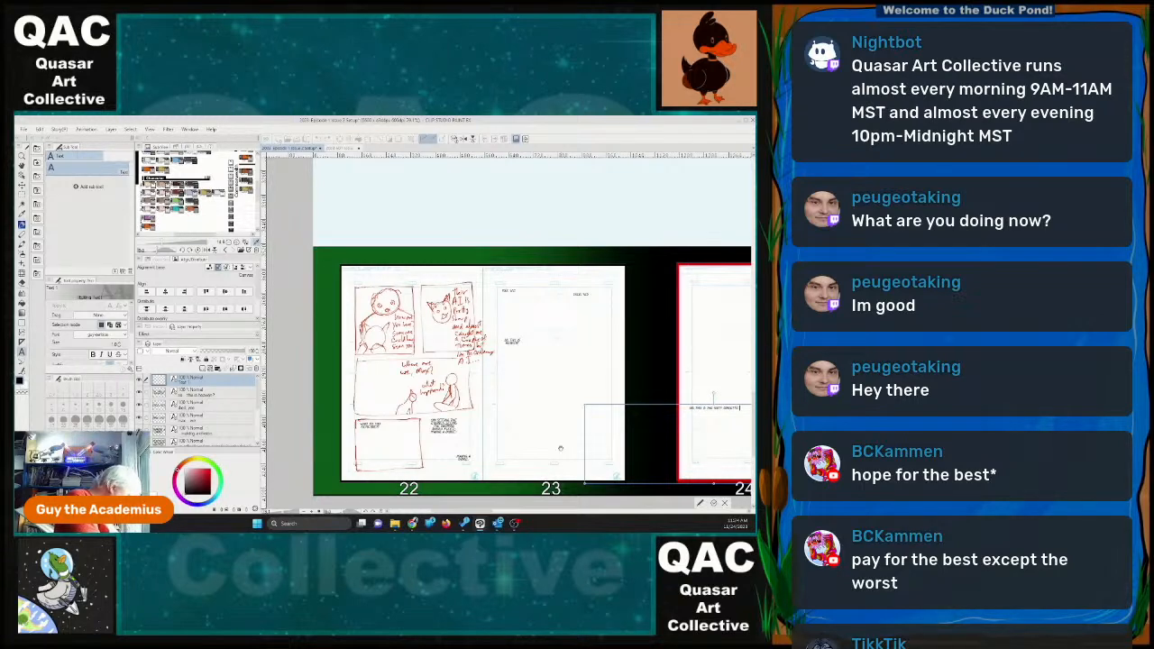
text( appearan)
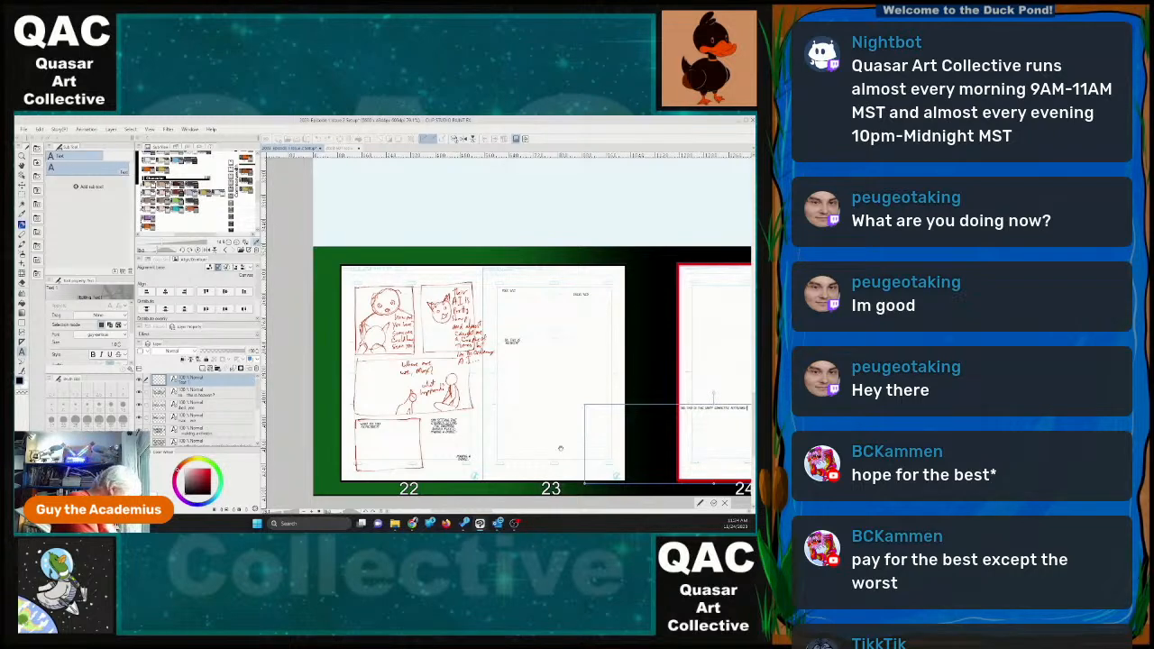
text( ever)
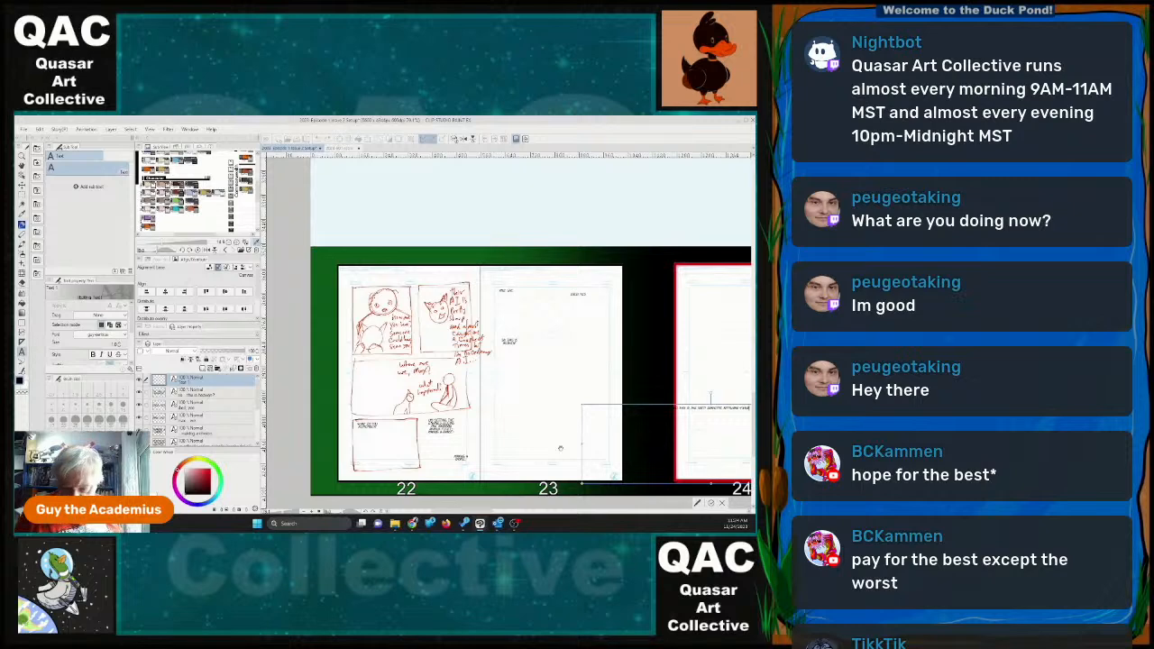
Wrap the Unity Corvette dialogue into a compact three-line block and place it near the right margin of page 23, below the heaven question.
drag(694, 406, 543, 393)
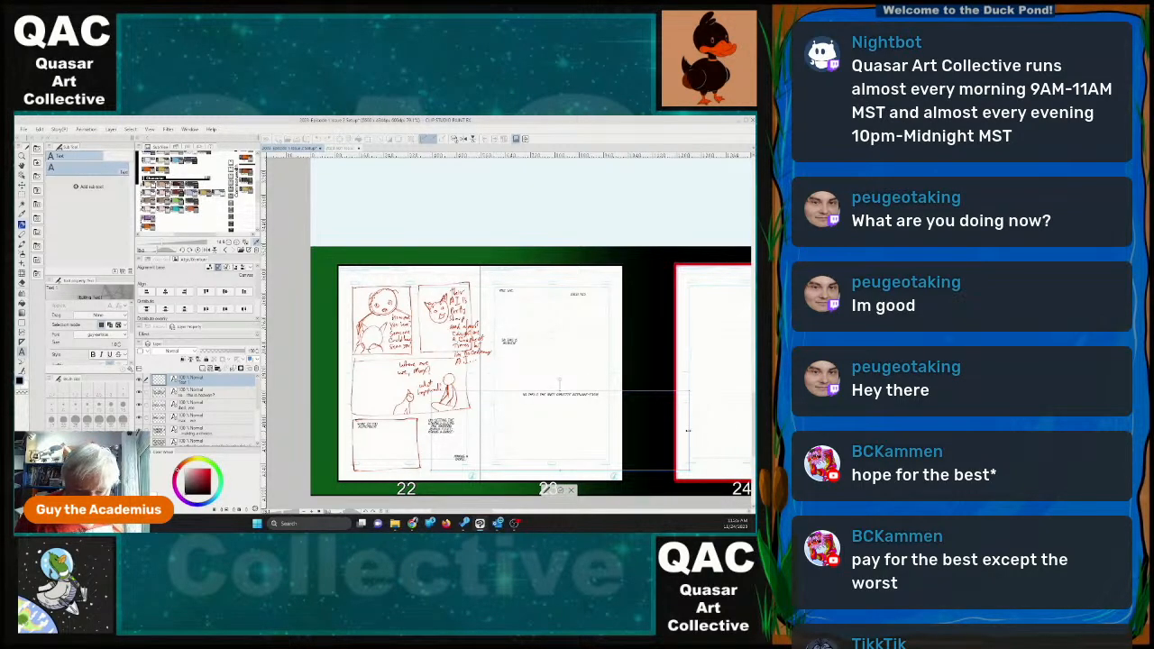
drag(690, 437, 533, 430)
drag(504, 425, 587, 356)
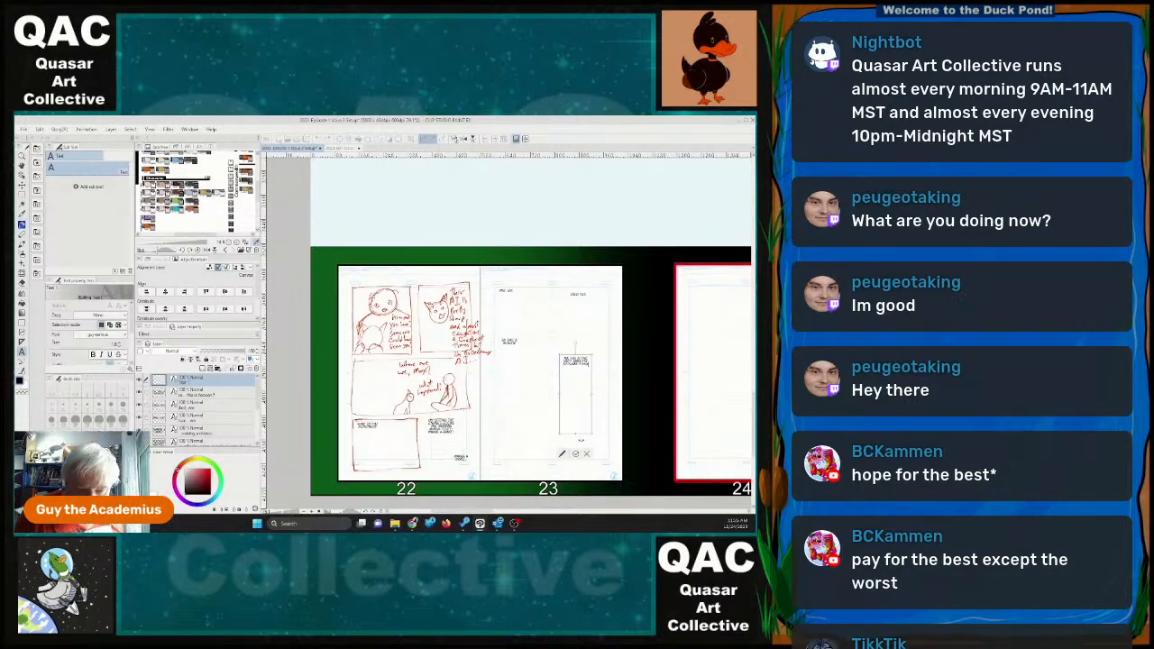
drag(575, 436, 581, 352)
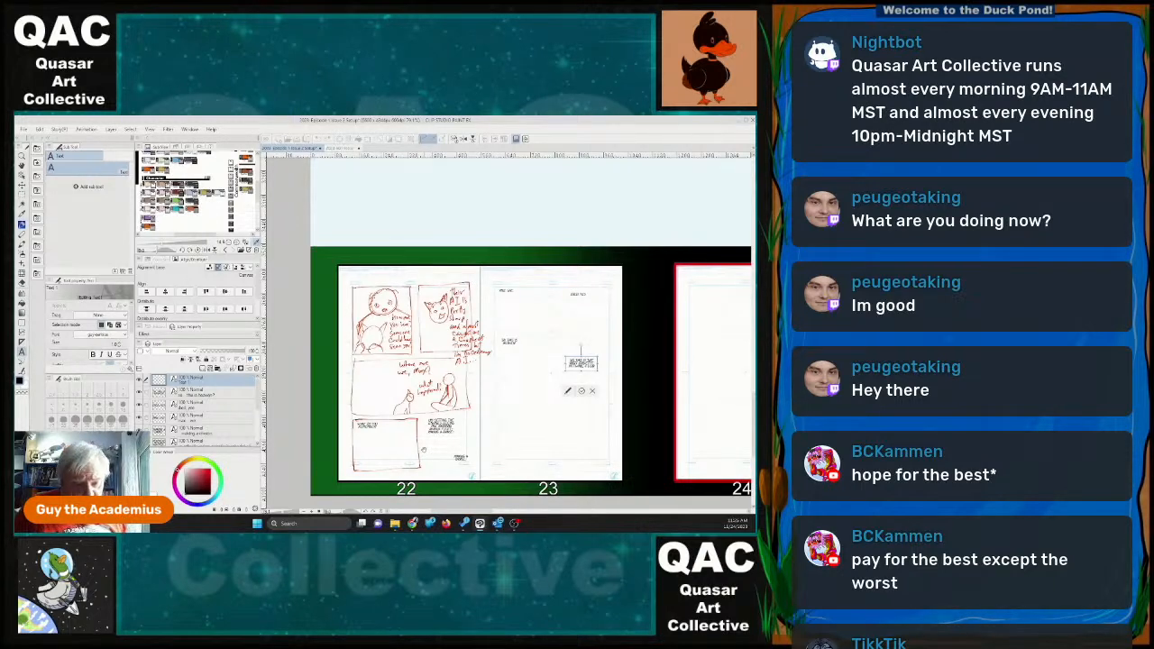
click(582, 391)
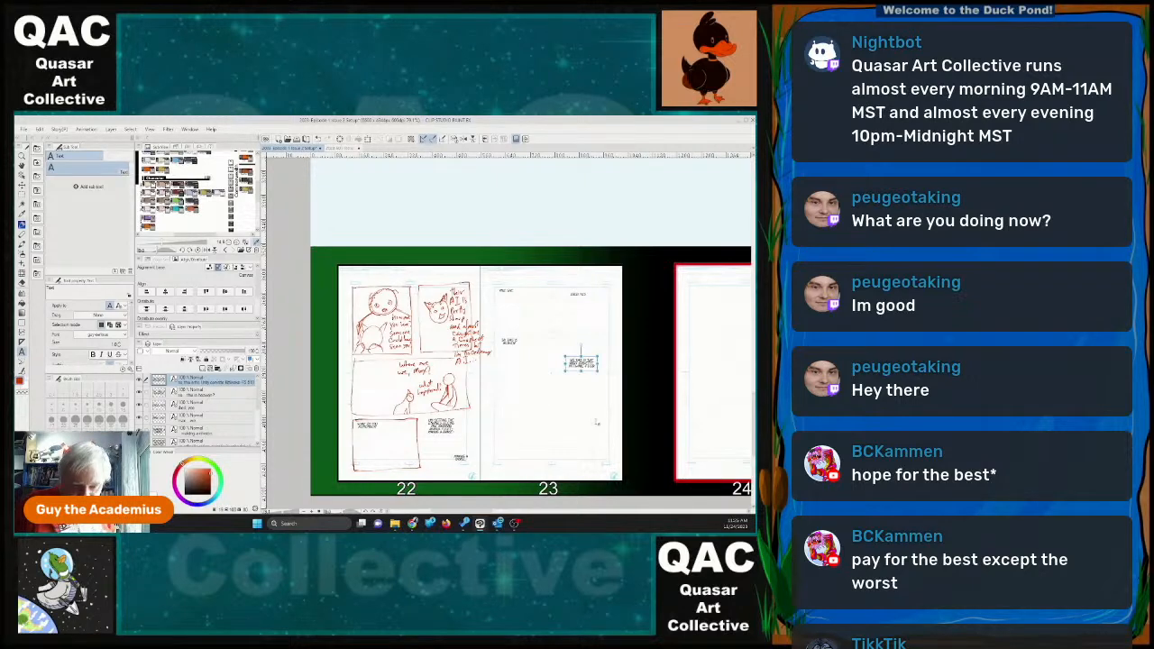
Apply bold to the ship name "Kittiwake" in the Unity Corvette dialogue and narrow its text box slightly.
scroll(586, 365, up, 4)
scroll(575, 363, up, 1)
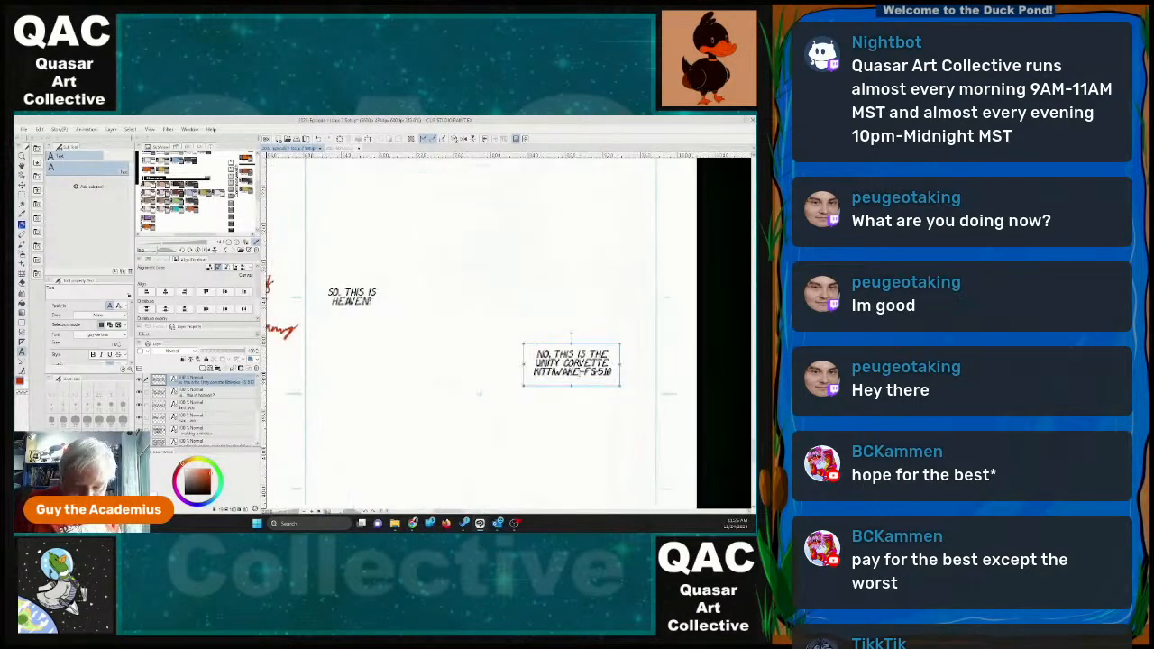
mouse_move(574, 363)
mouse_down()
mouse_move(562, 365)
mouse_move(575, 366)
mouse_up()
click(582, 373)
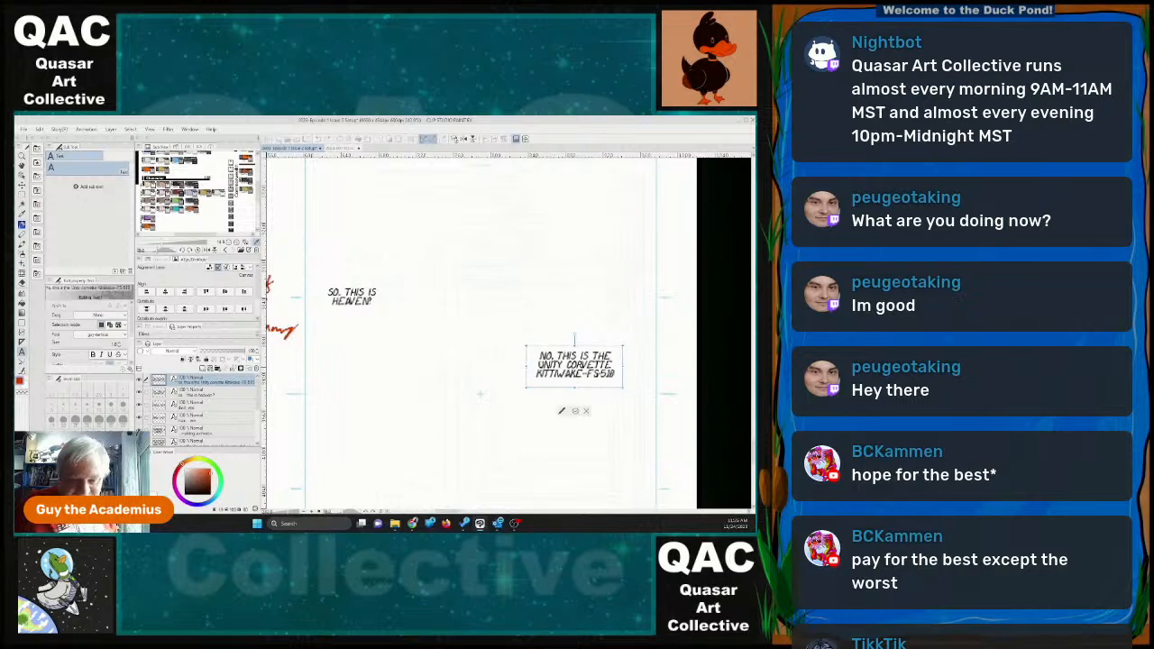
click(534, 372)
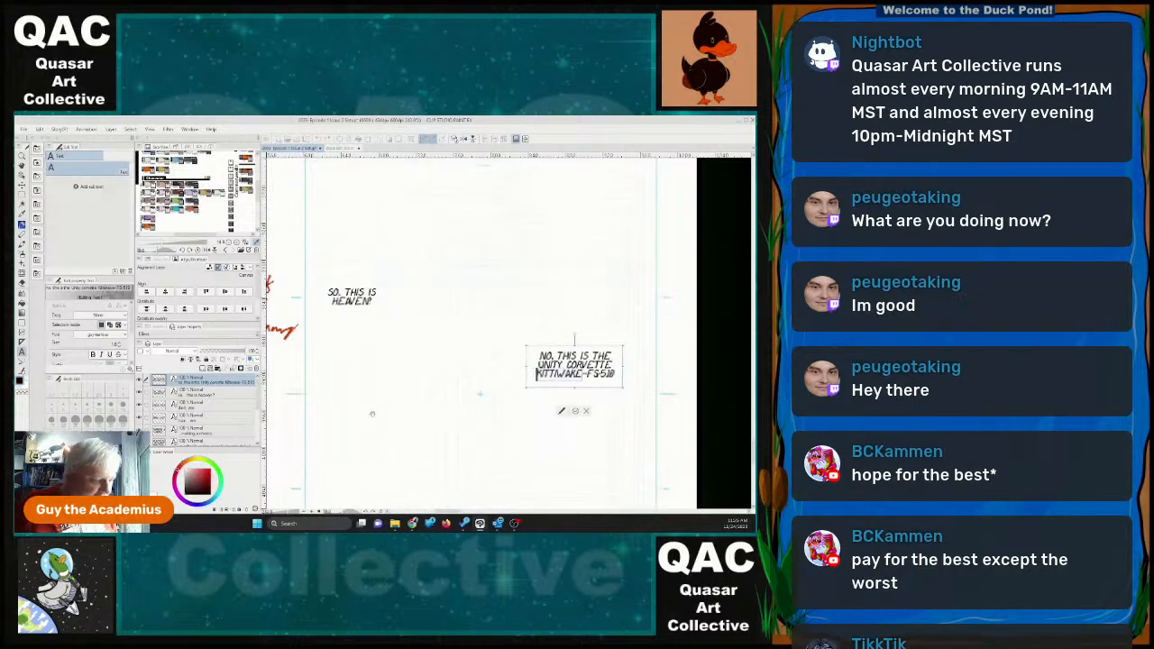
click(94, 354)
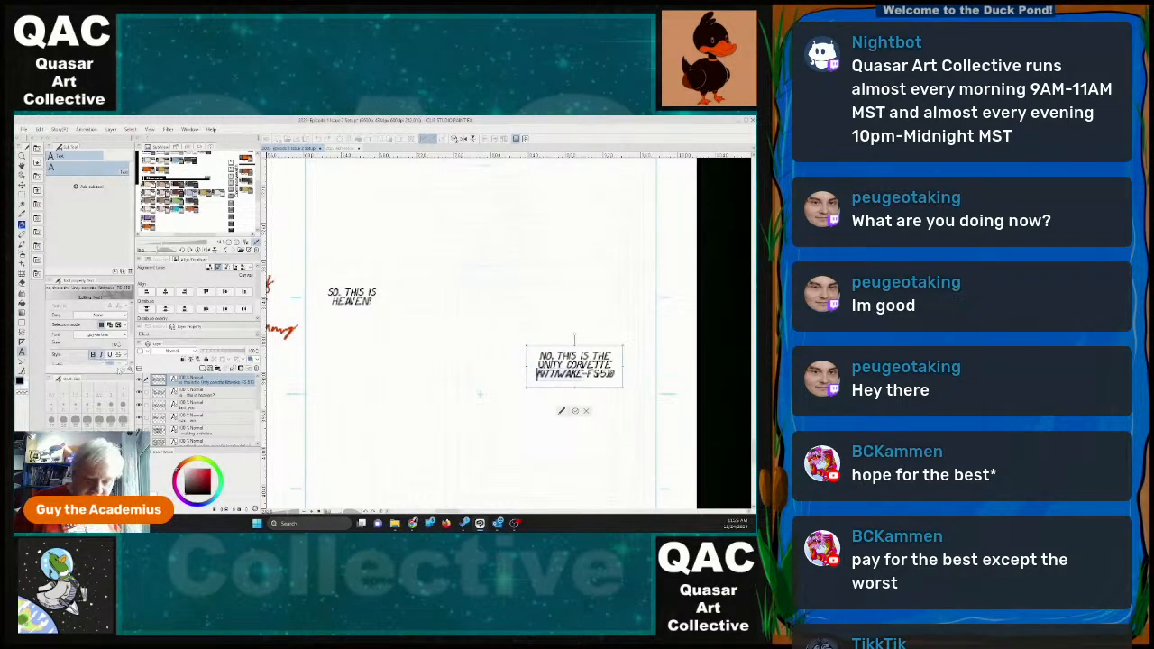
click(575, 412)
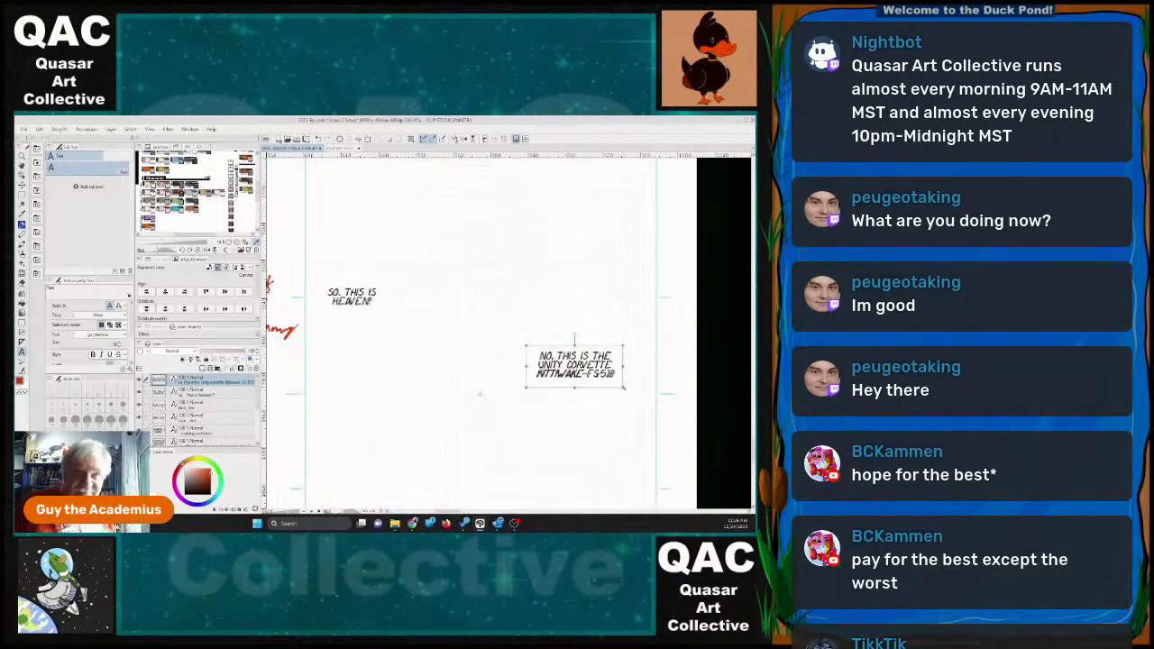
mouse_move(624, 389)
mouse_down()
mouse_move(641, 389)
mouse_move(617, 387)
mouse_up()
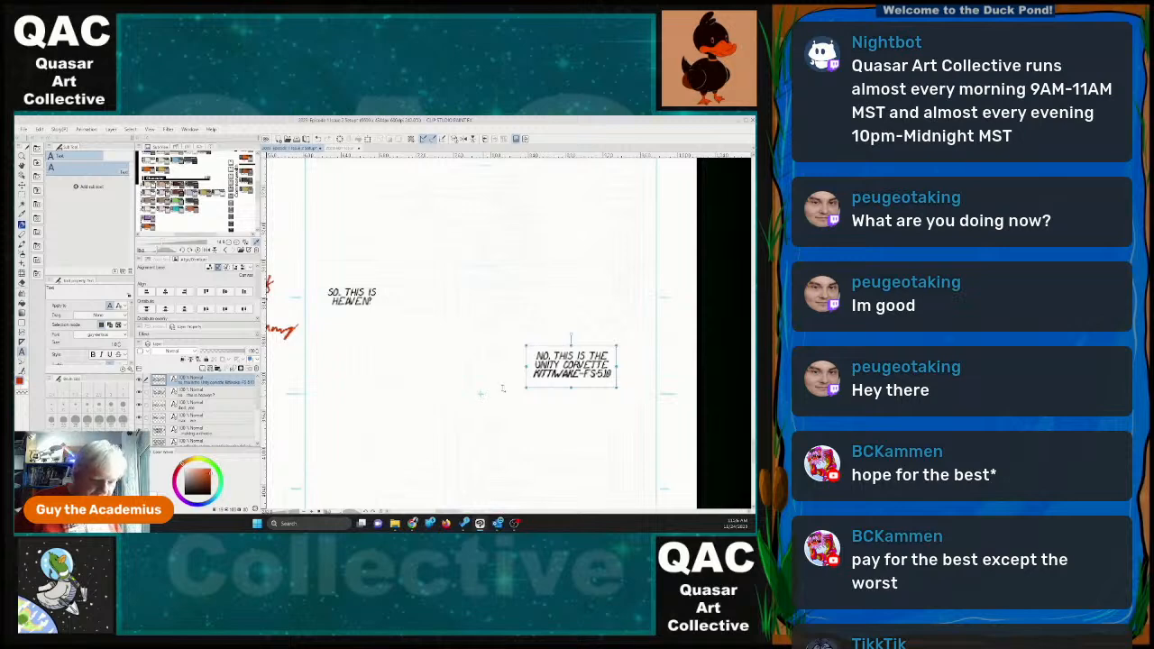
Enlarge the Unity Corvette text box and insert "I've seen what the replimats have to offer." after "No,", with blank lines before "This is".
click(577, 356)
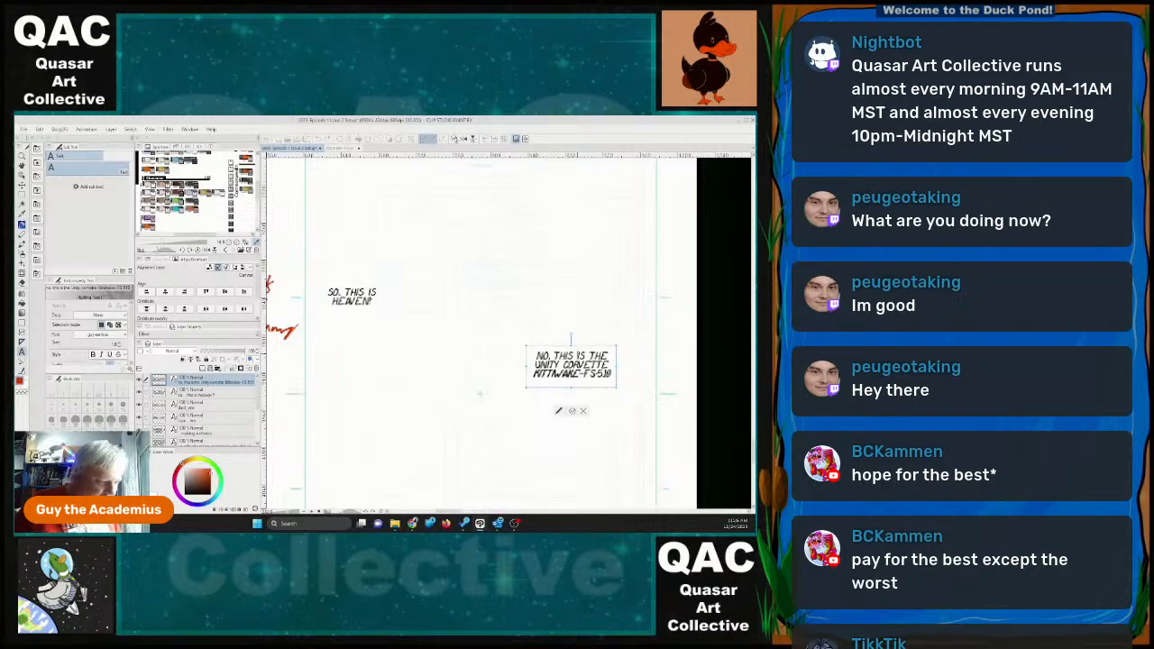
click(583, 412)
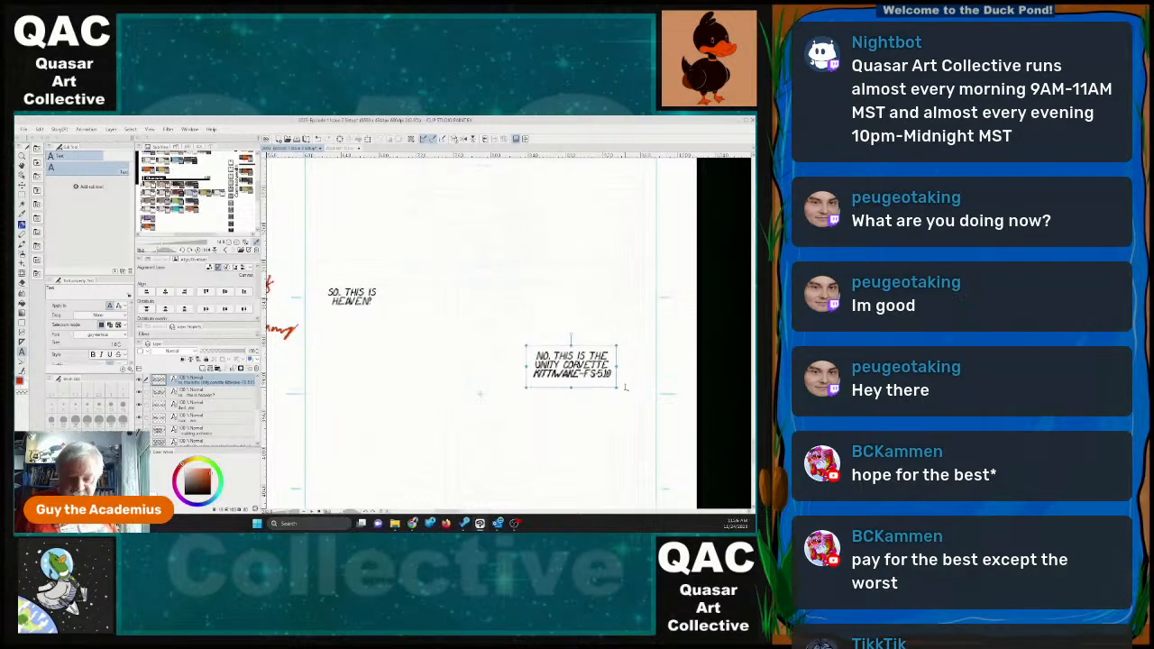
drag(618, 388, 642, 450)
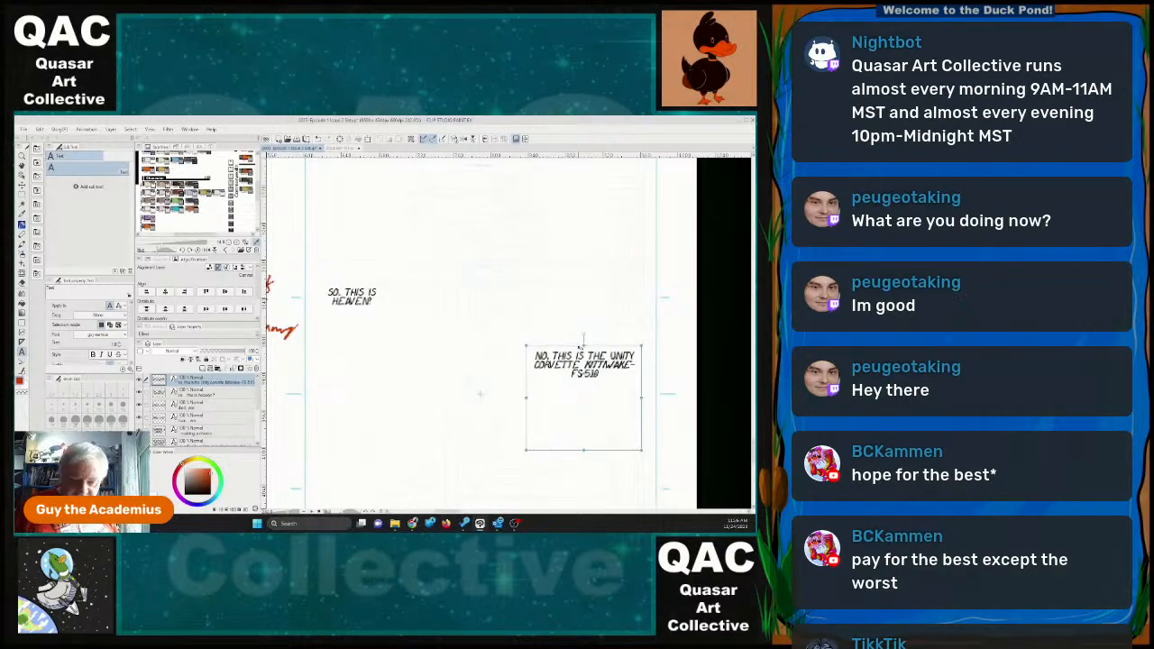
click(554, 356)
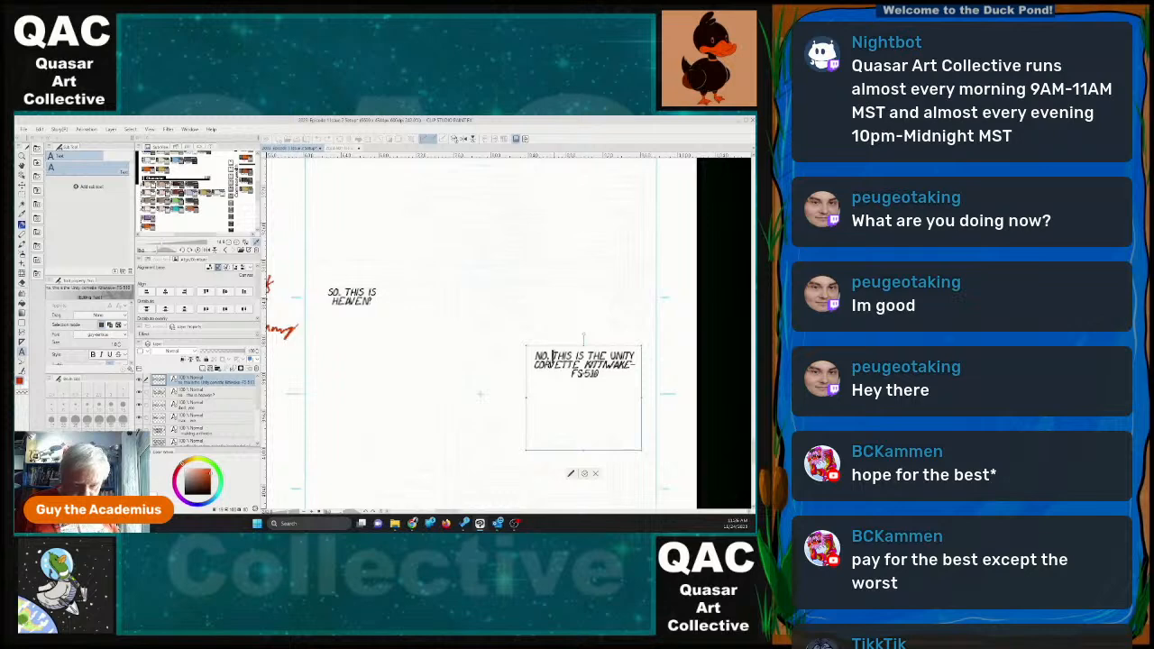
text(IVE SEEN )
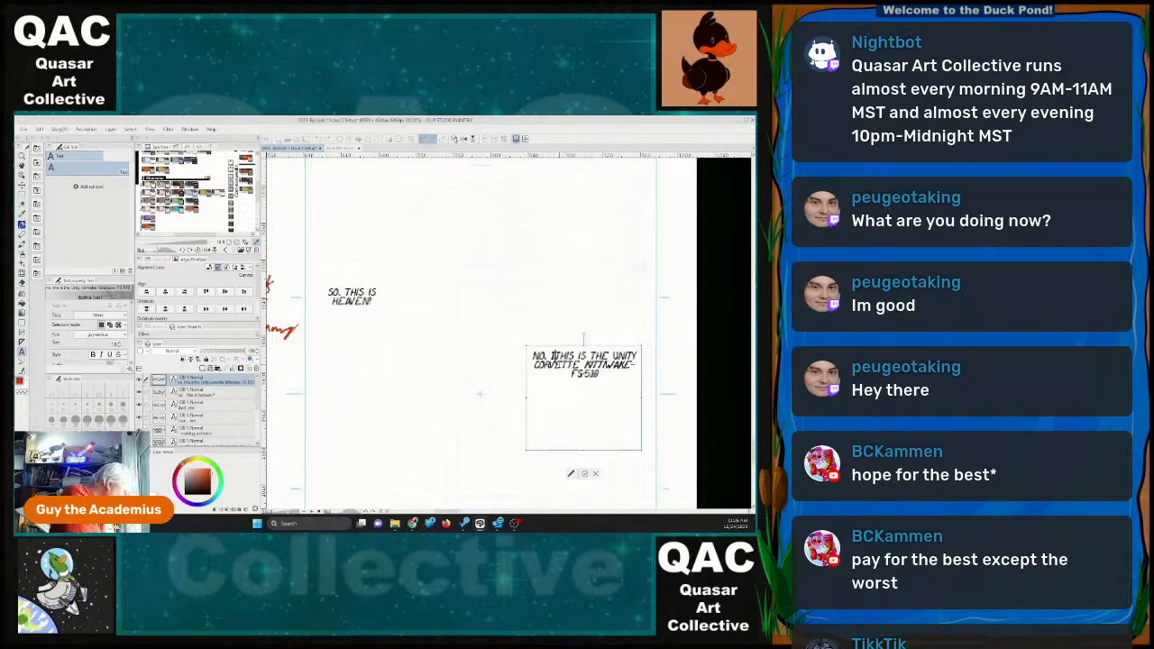
text(WHAT THE REP)
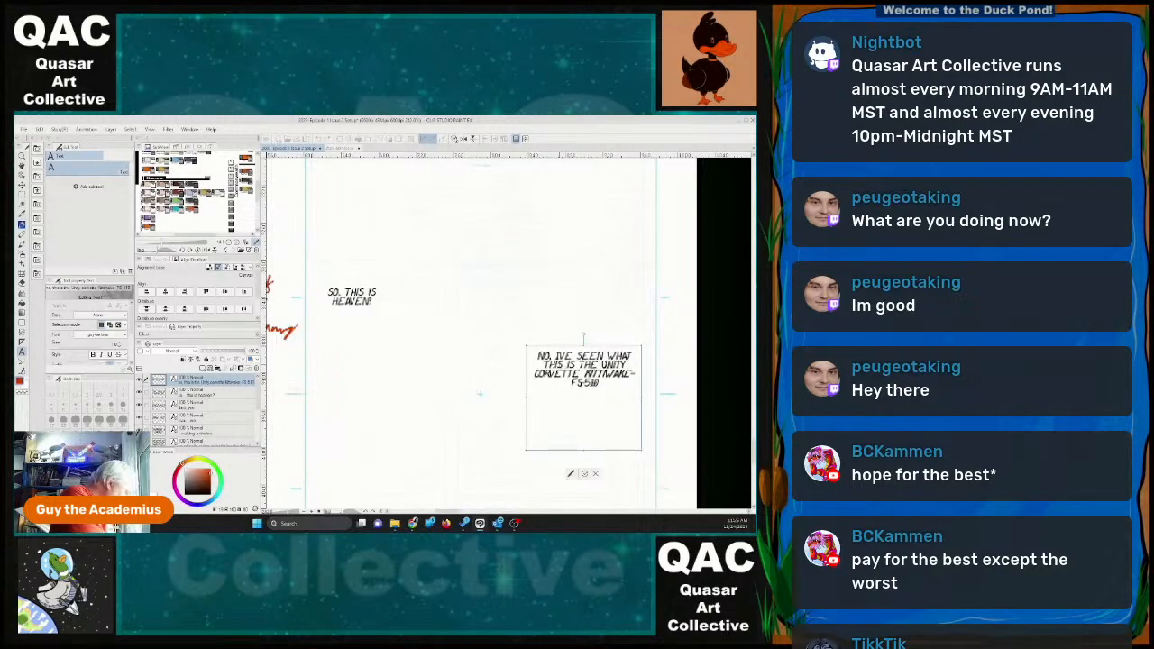
text(UMATS HAVE )
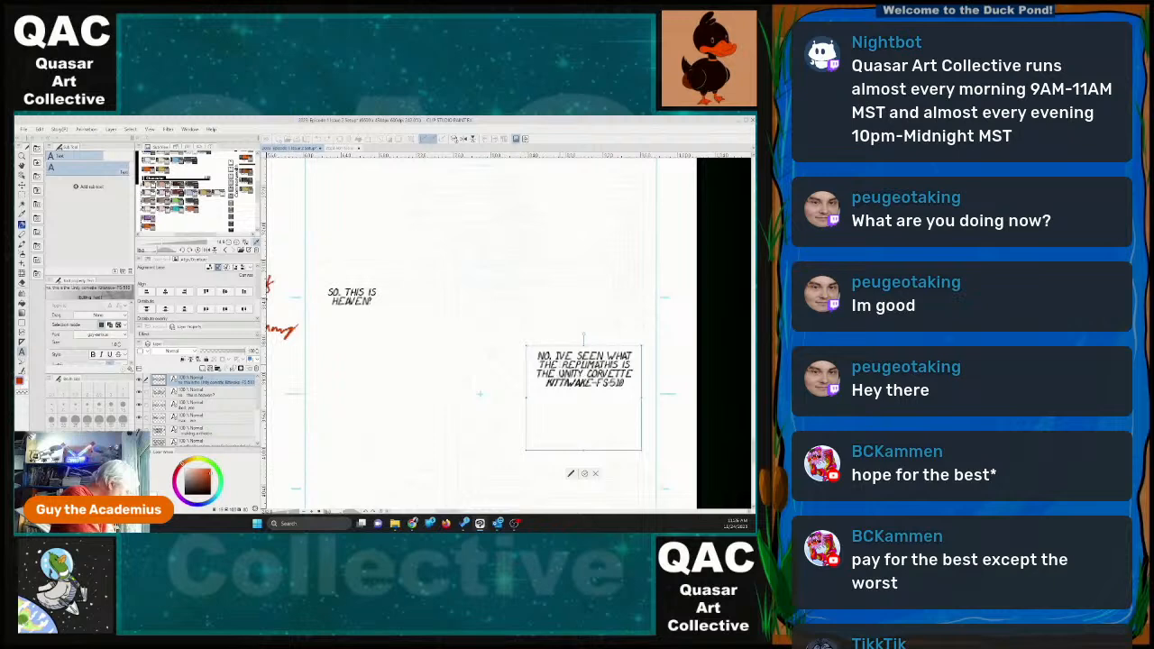
text(TO OFFER THI)
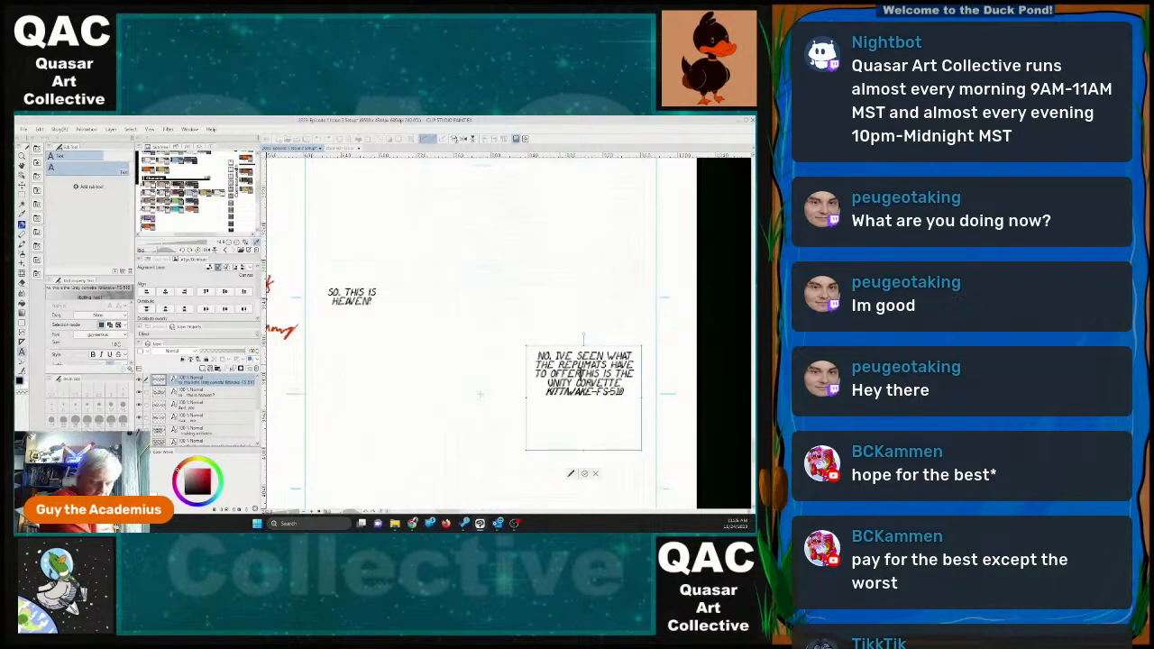
text(:)
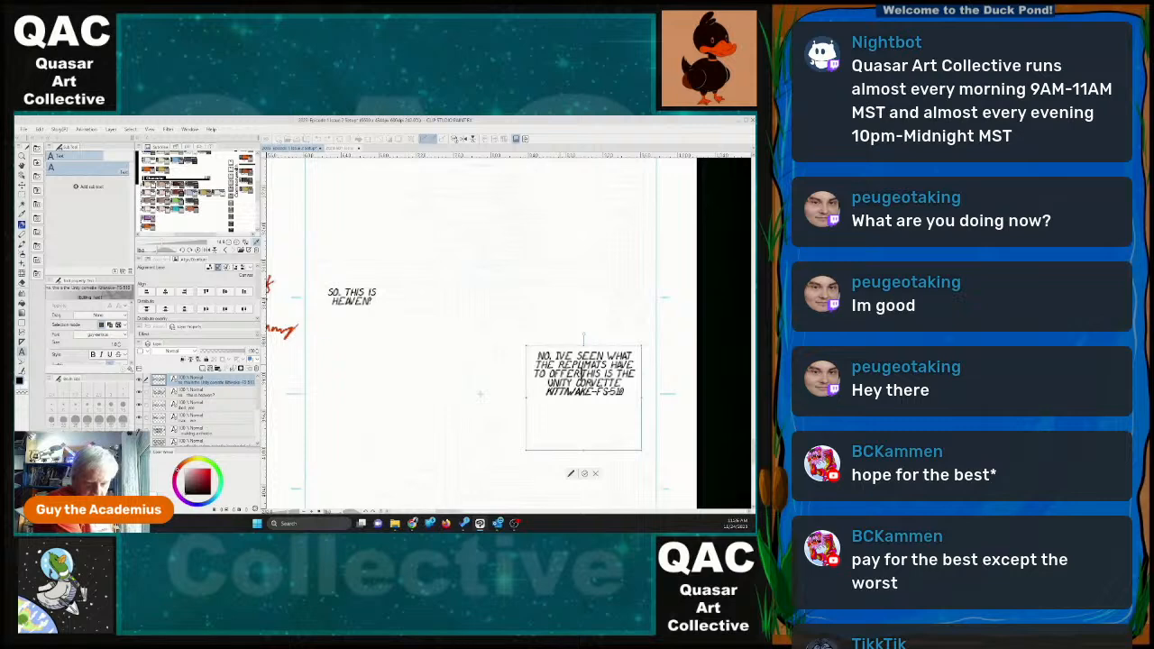
key(Return)
key(Return)
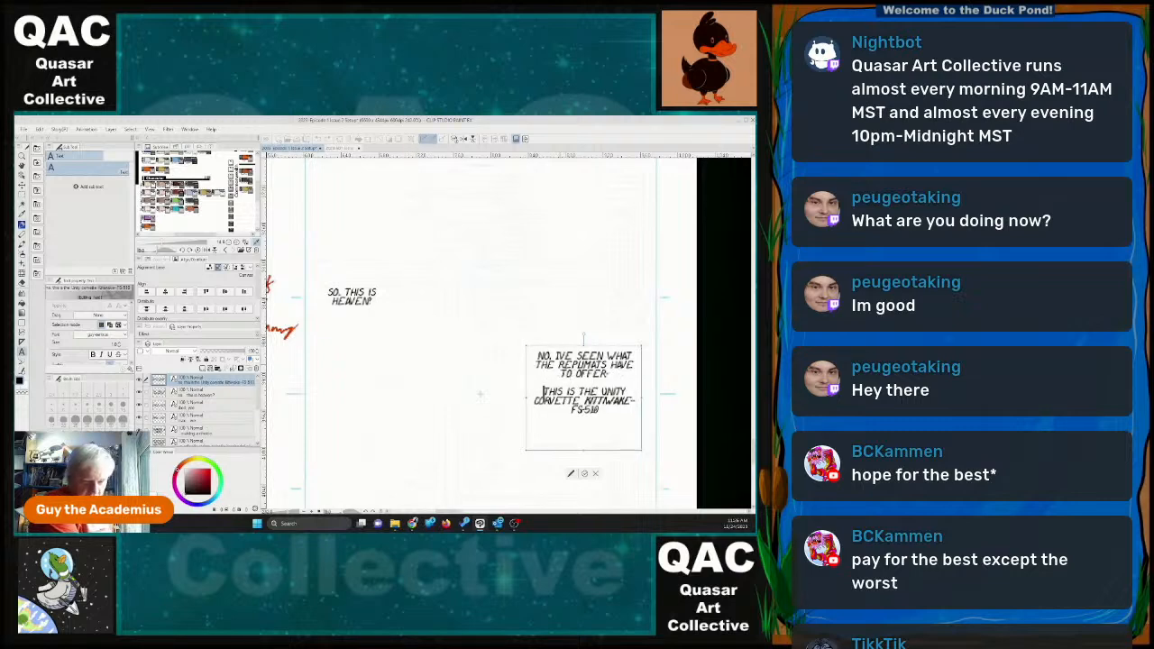
key(Return)
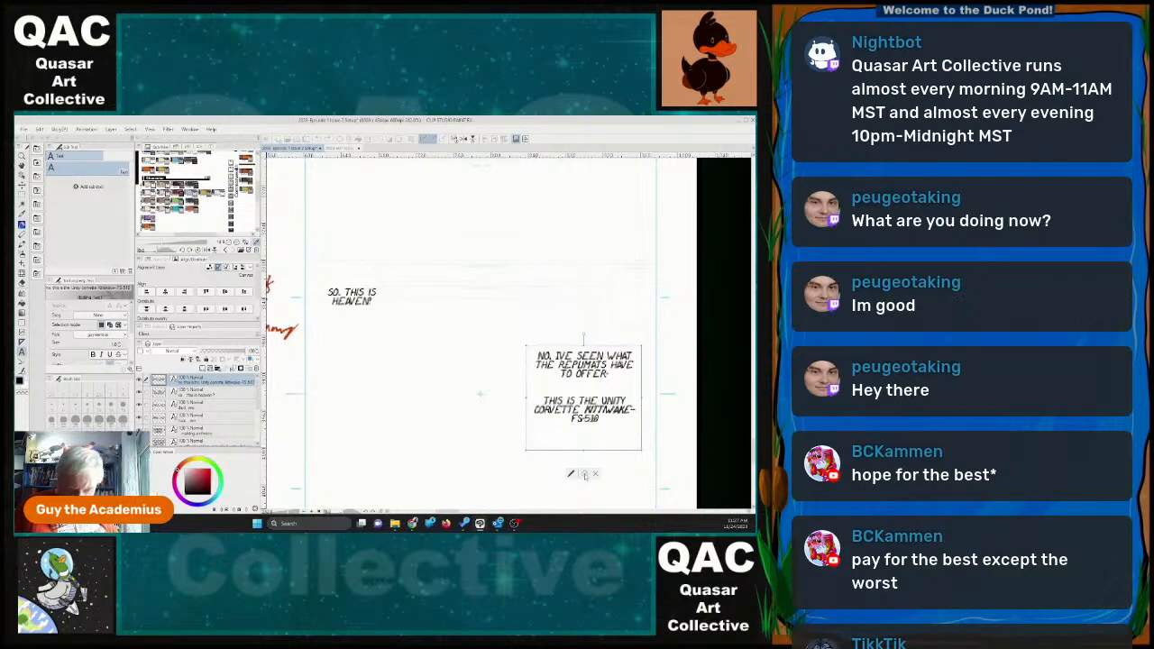
Finish the Unity Corvette text edit and shorten its text box to fit the lines.
click(584, 474)
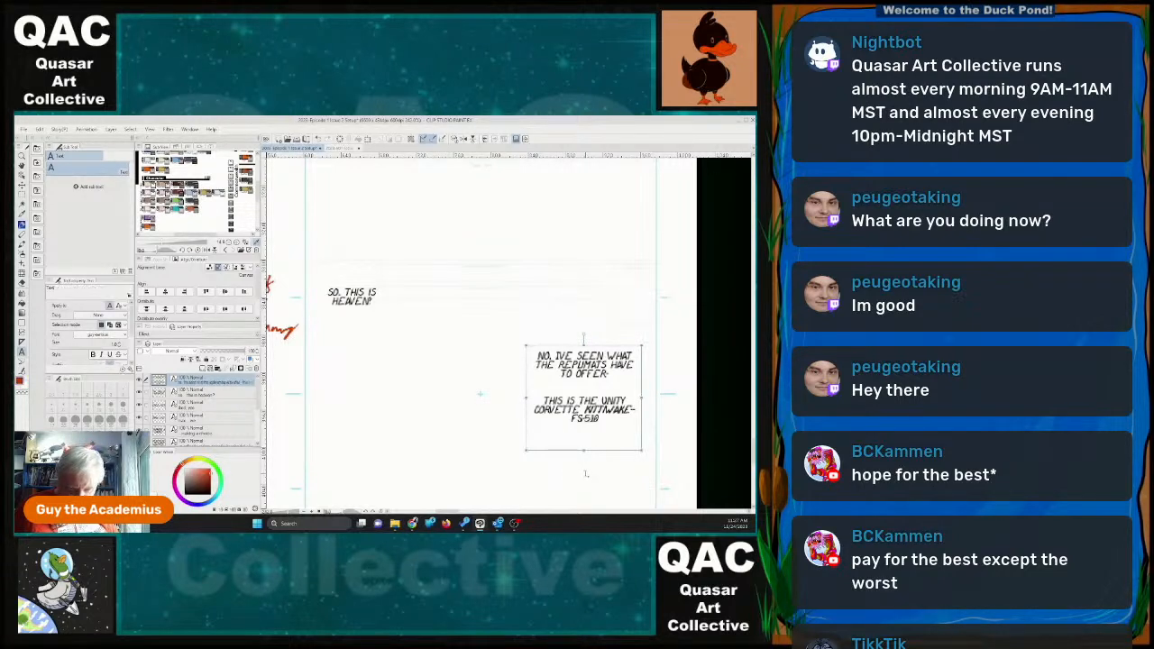
drag(593, 453, 593, 429)
scroll(603, 459, down, 5)
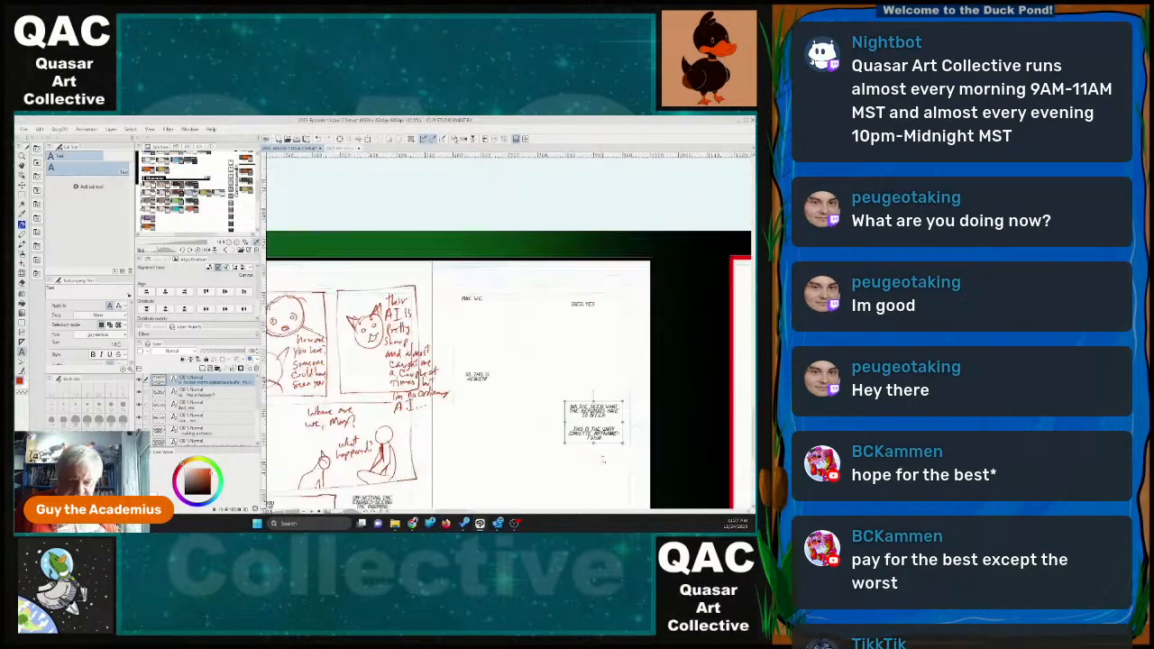
scroll(602, 460, up, 1)
scroll(600, 461, up, 3)
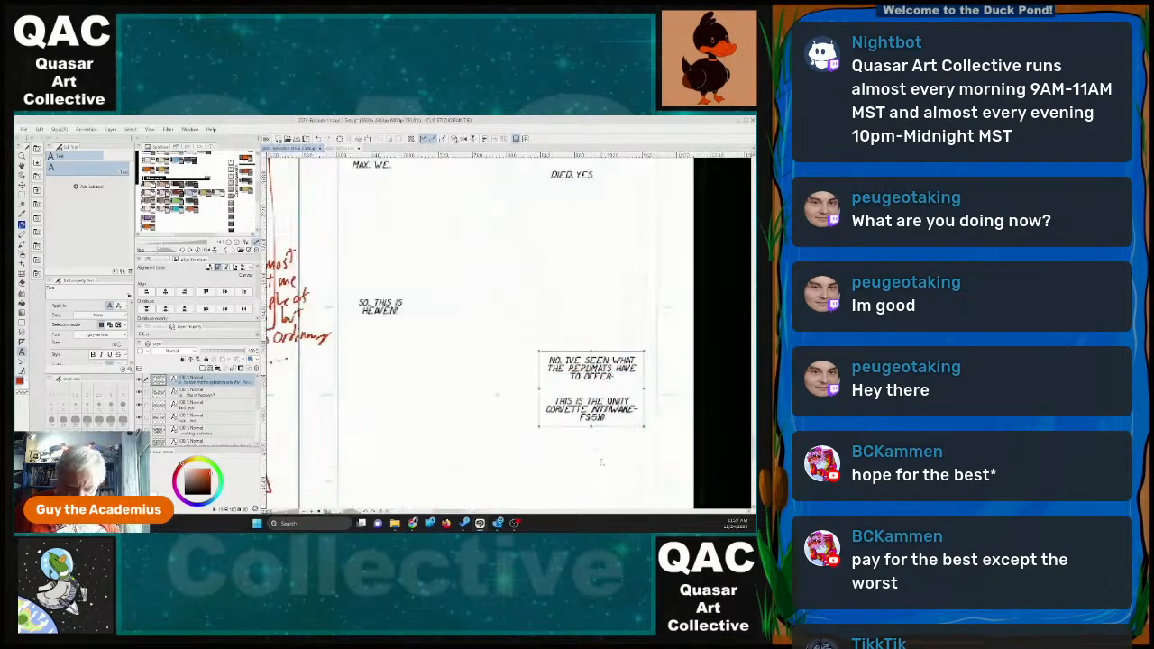
Replace "what the replimats have to offer" with "the food here", split over two lines, in the page 23 reply.
click(614, 376)
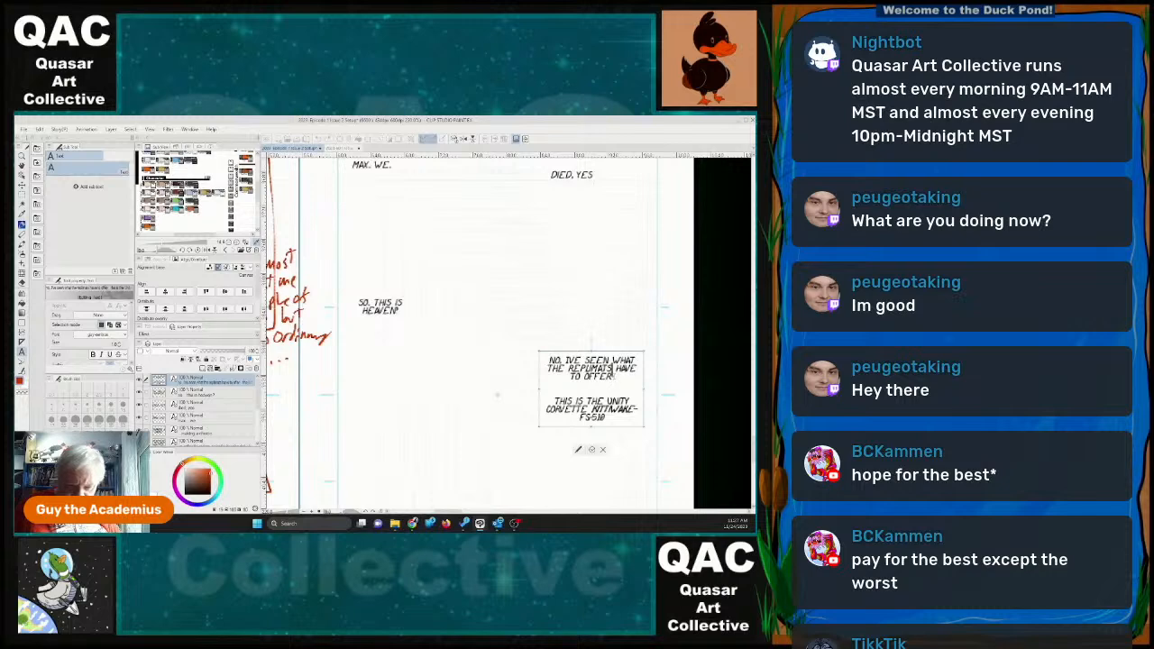
mouse_move(614, 376)
mouse_down()
mouse_move(560, 362)
mouse_move(613, 362)
mouse_up()
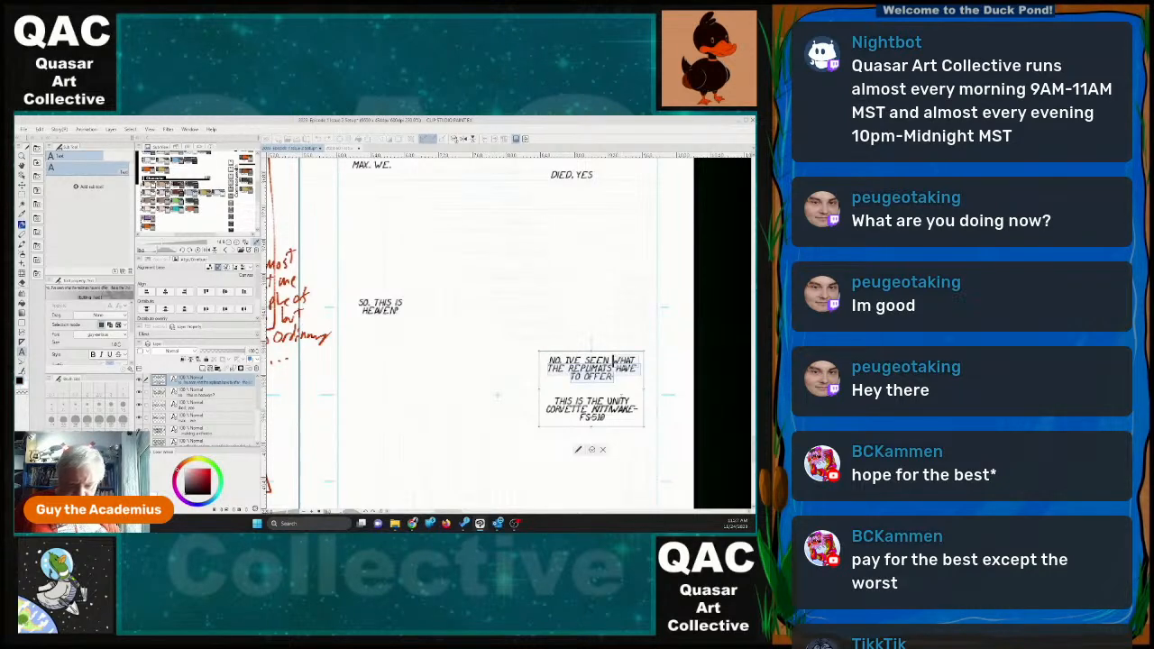
text(THE)
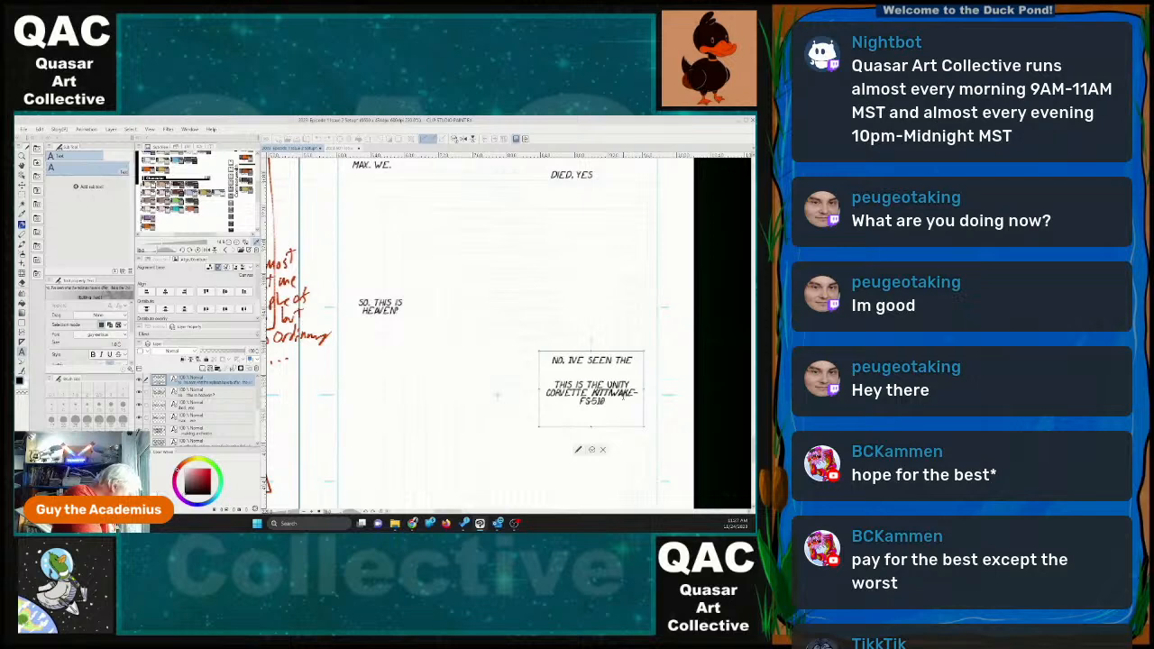
key(Return)
text(FOOD HERE.)
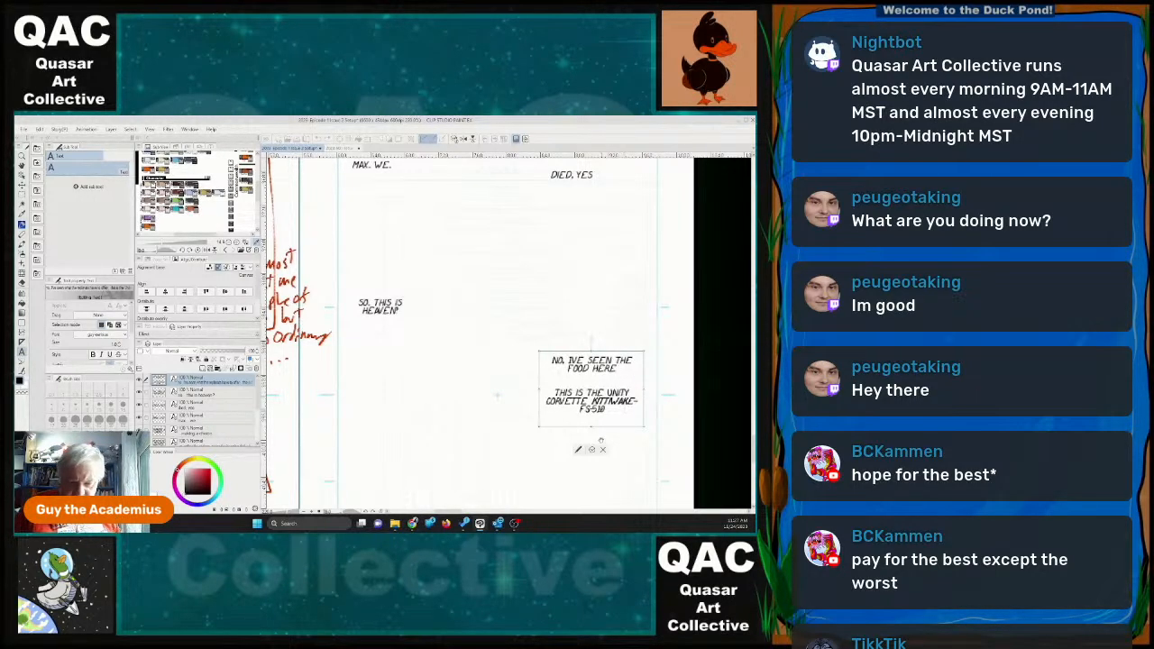
Insert "military" before "Corvette" in the ship introduction and finish editing the text.
click(630, 394)
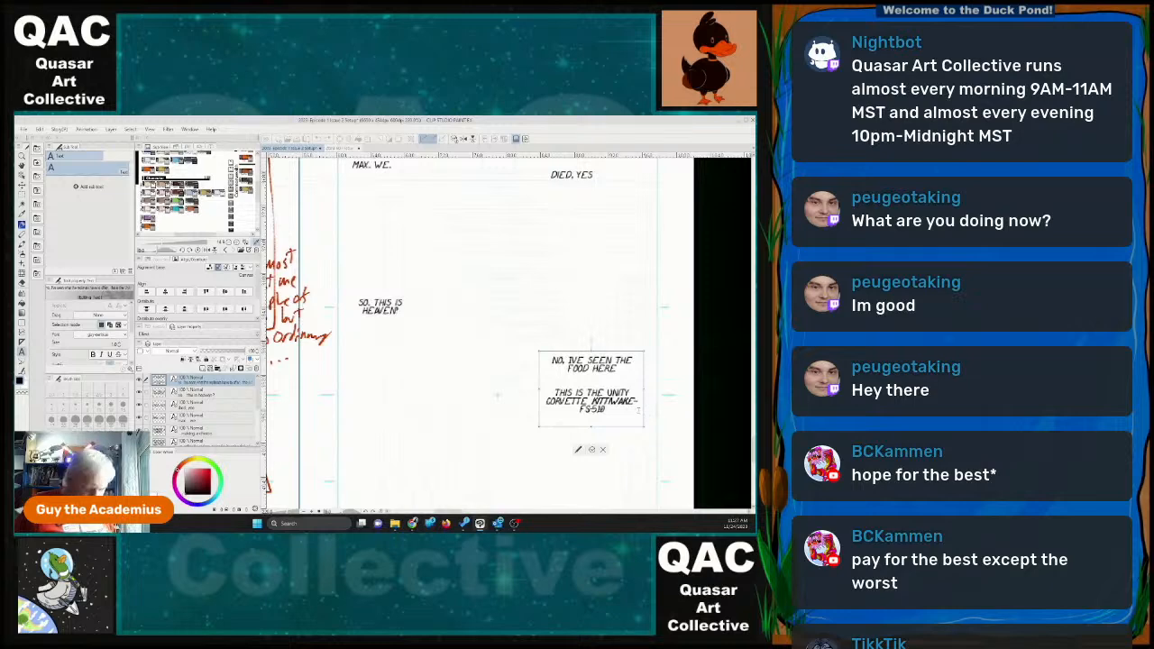
text(MILITARY CORVETTE)
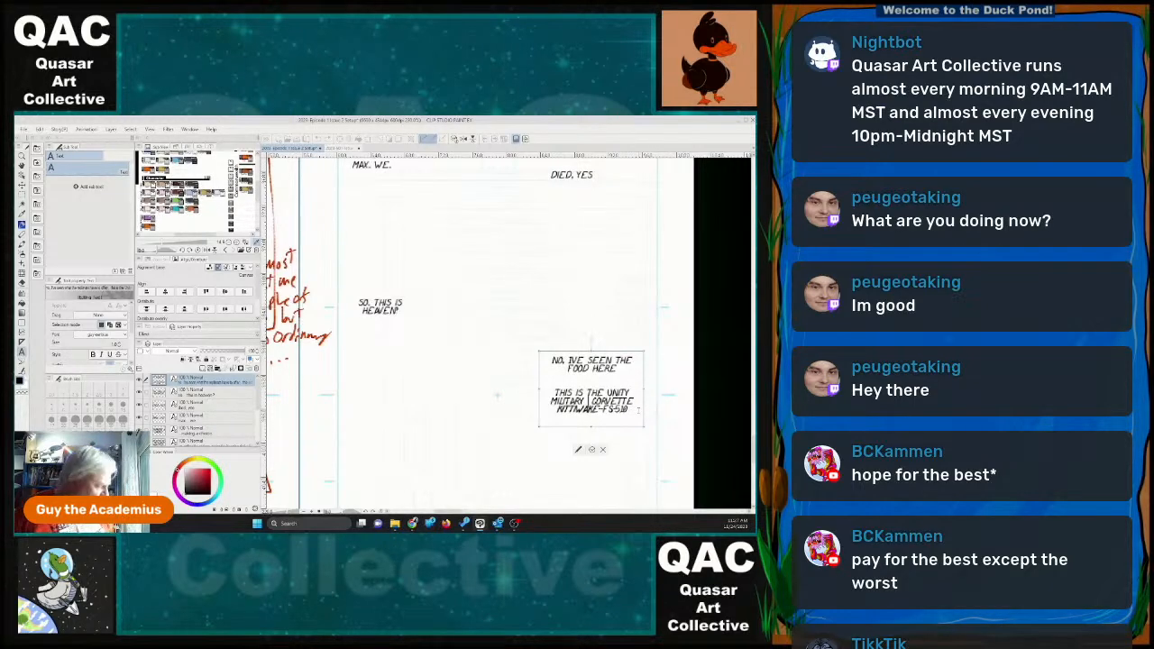
key(BackSpace)
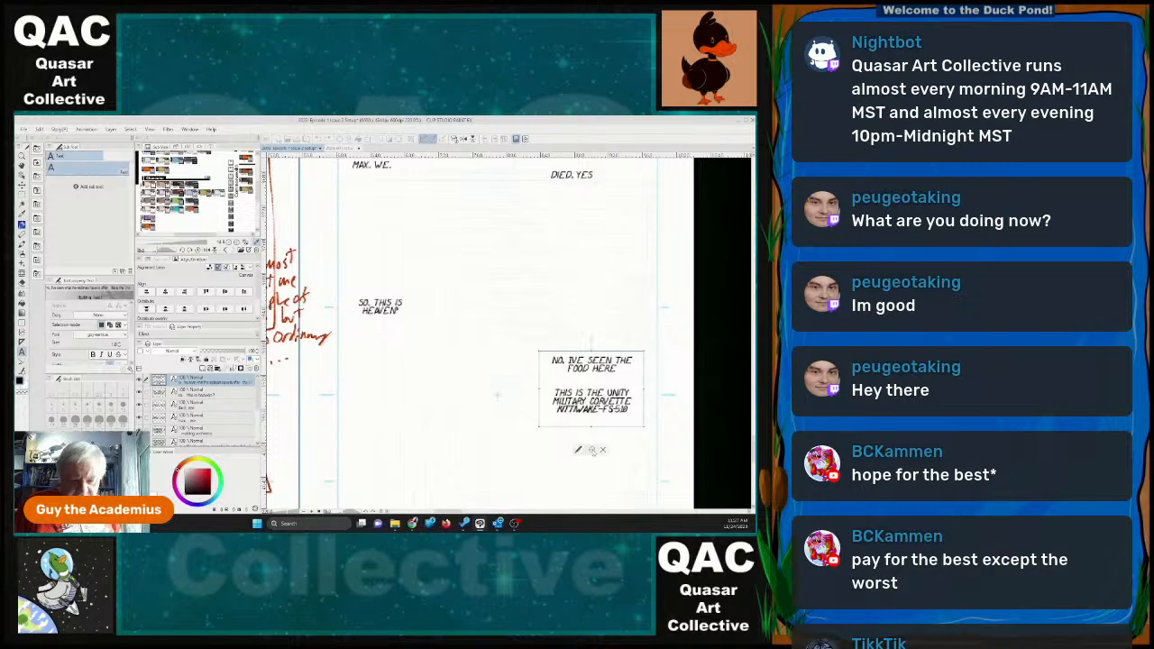
click(593, 451)
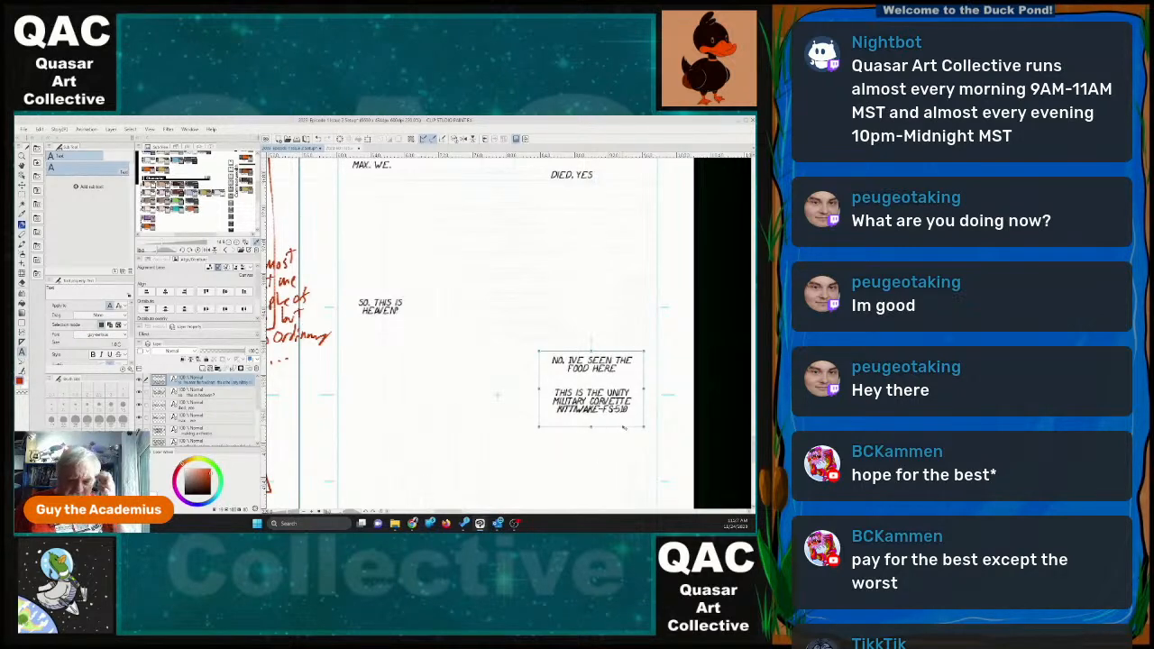
Add a one-word dialogue block, shrink its text box and place it near the left margin in the lower part of page 23.
scroll(582, 462, down, 5)
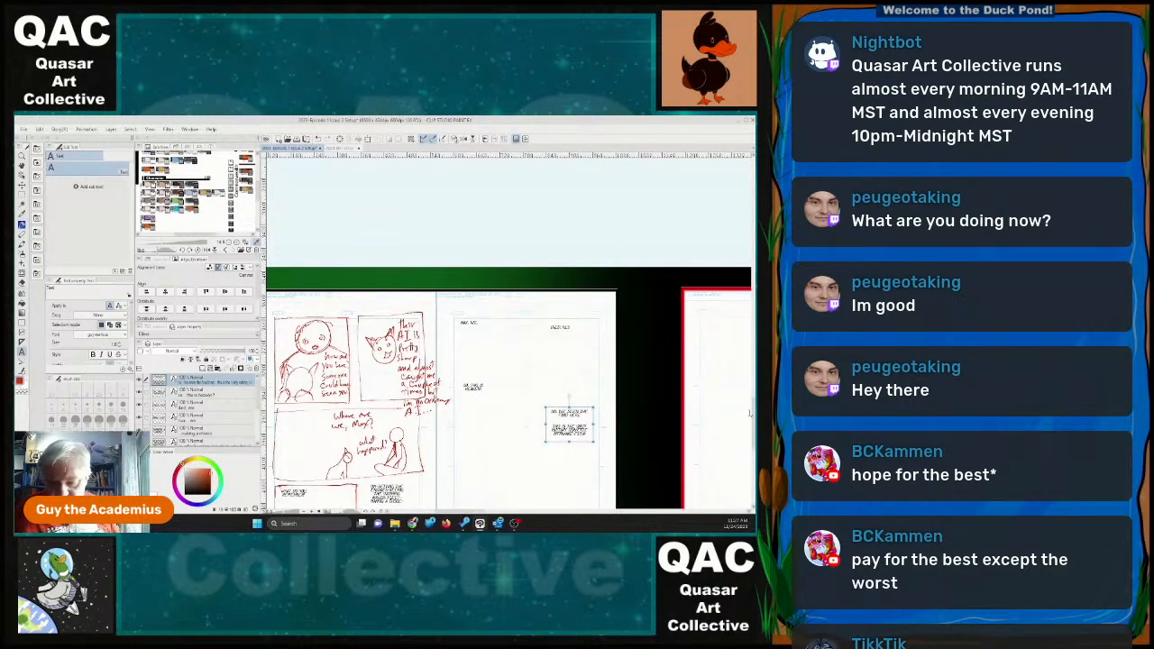
scroll(750, 413, down, 3)
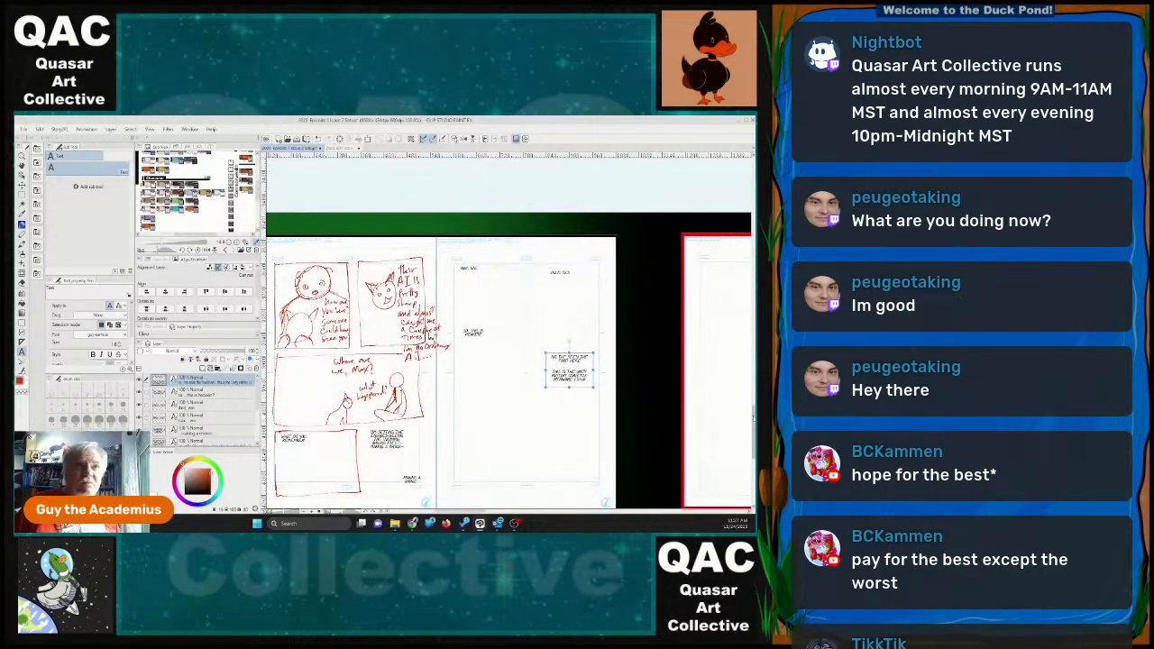
click(478, 423)
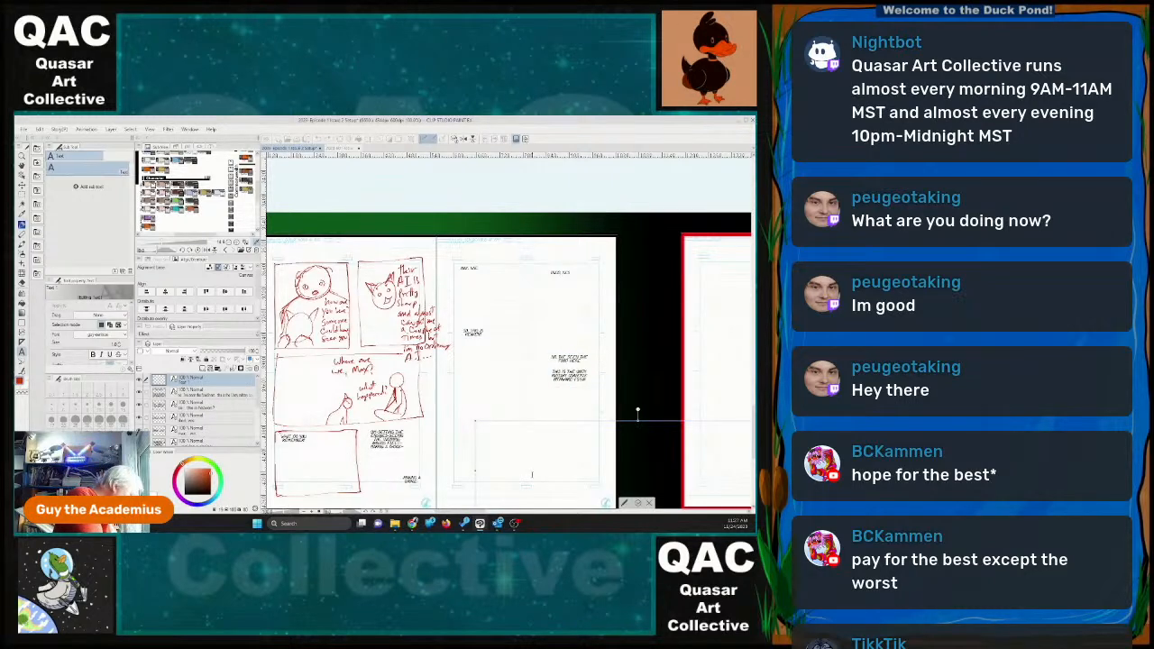
key(x)
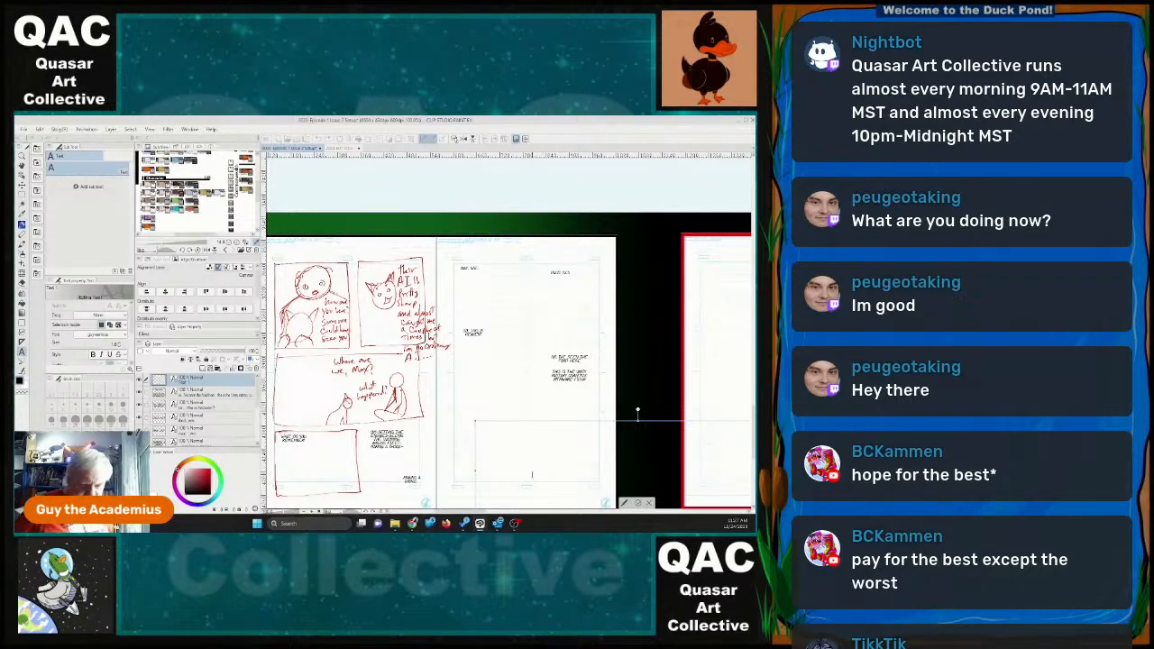
drag(562, 422, 508, 404)
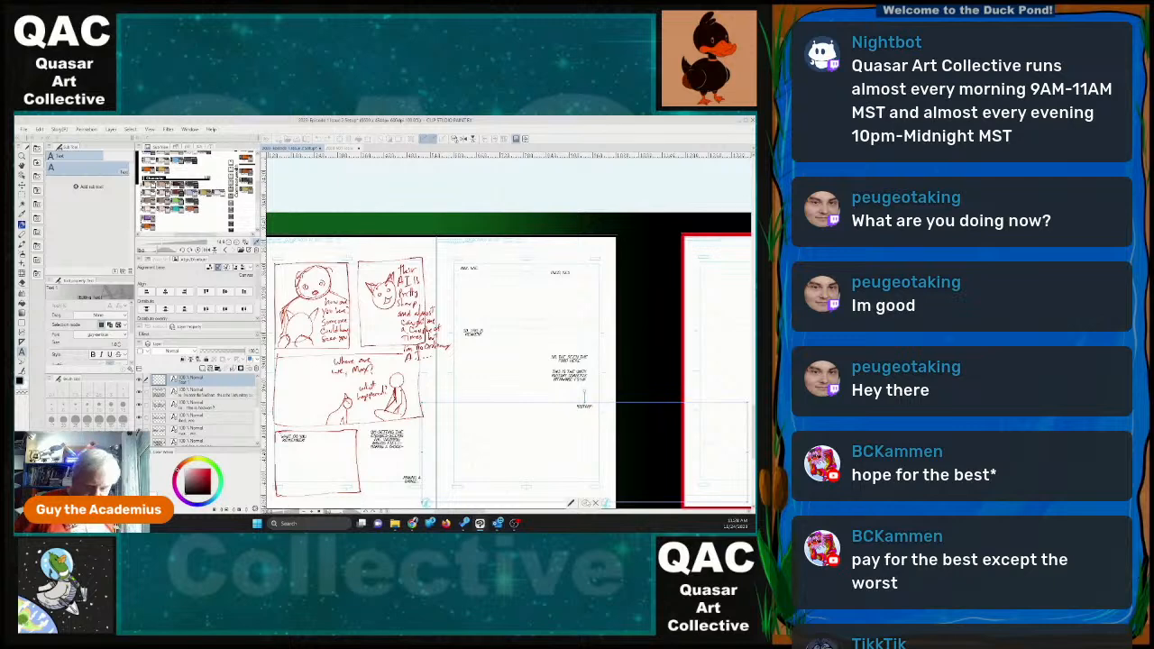
click(585, 505)
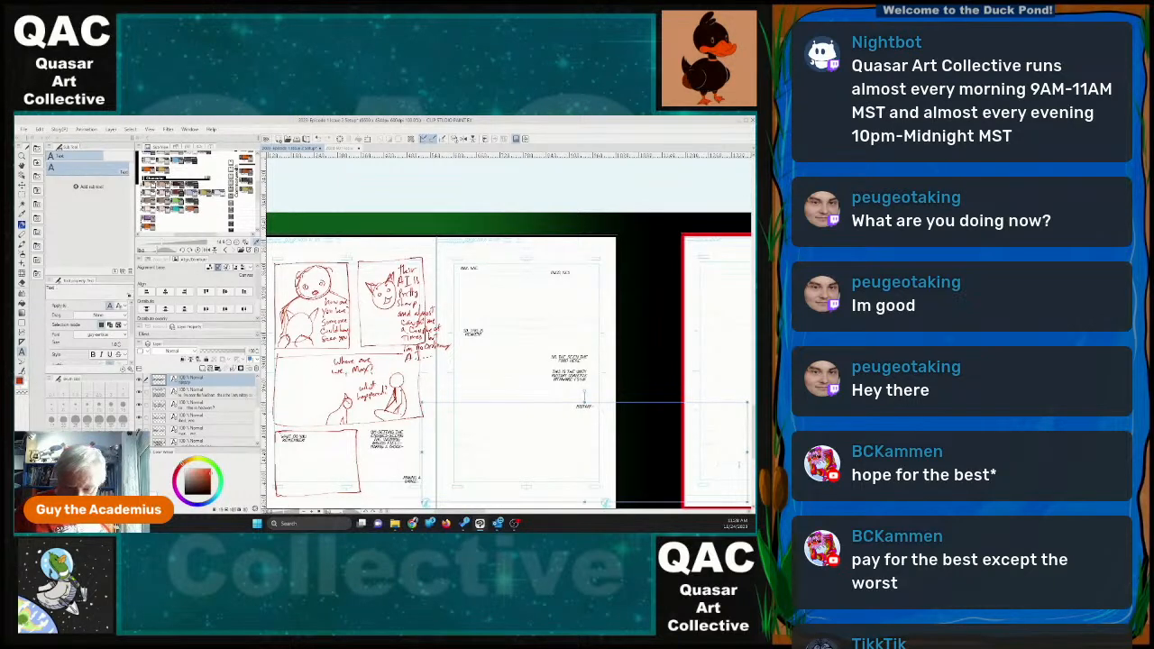
drag(749, 452, 447, 445)
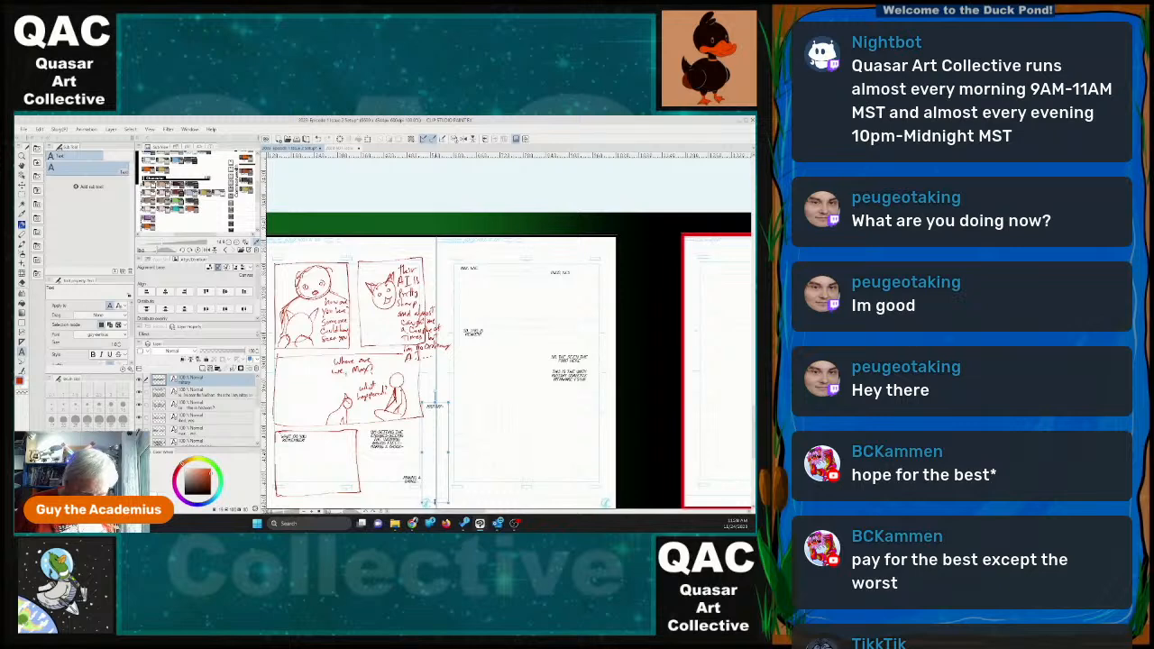
drag(434, 503, 482, 443)
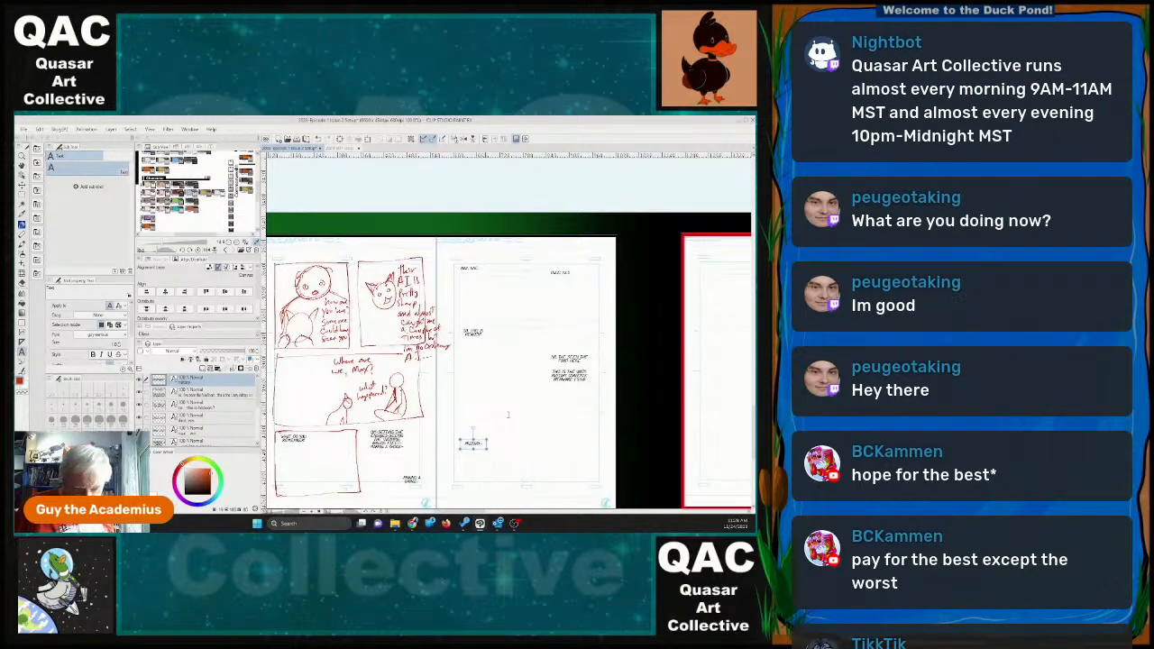
Add a dialogue line about being "around the year", wrapped into a narrow three-line block directly below the Unity Corvette text.
click(594, 442)
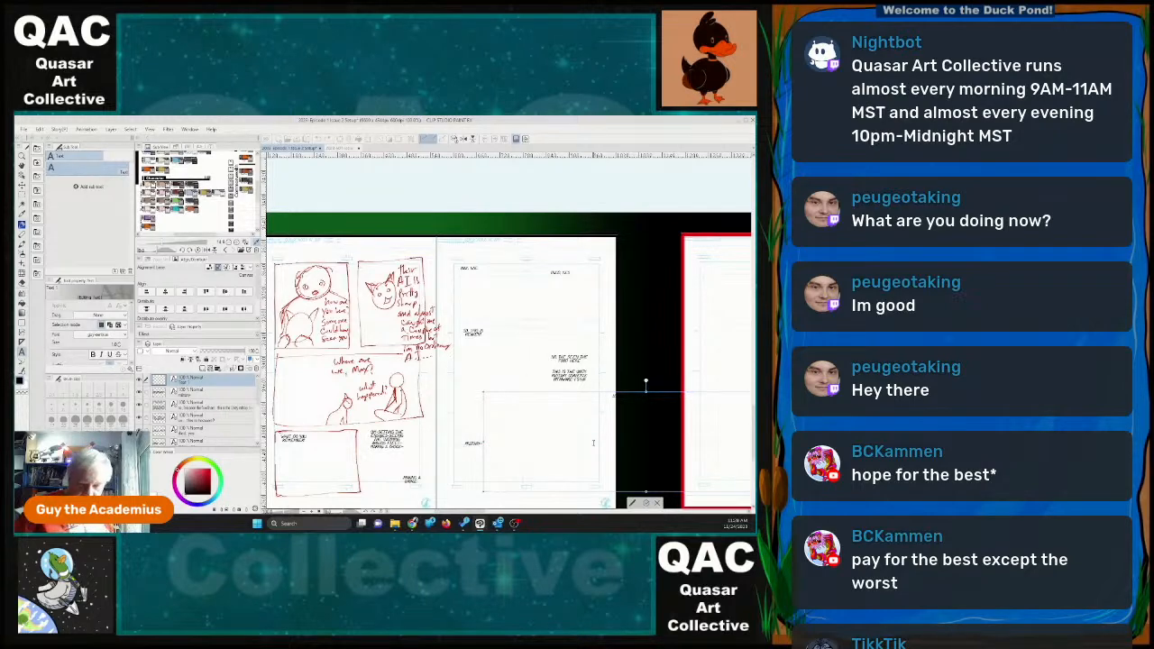
drag(605, 393, 523, 399)
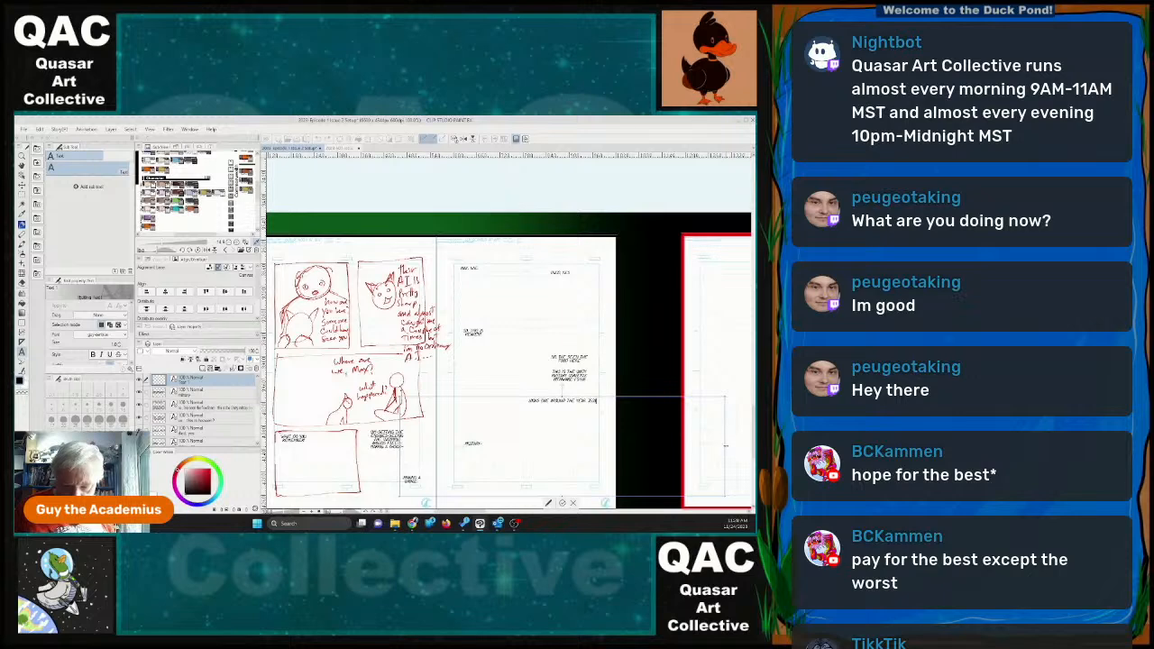
drag(726, 445, 579, 399)
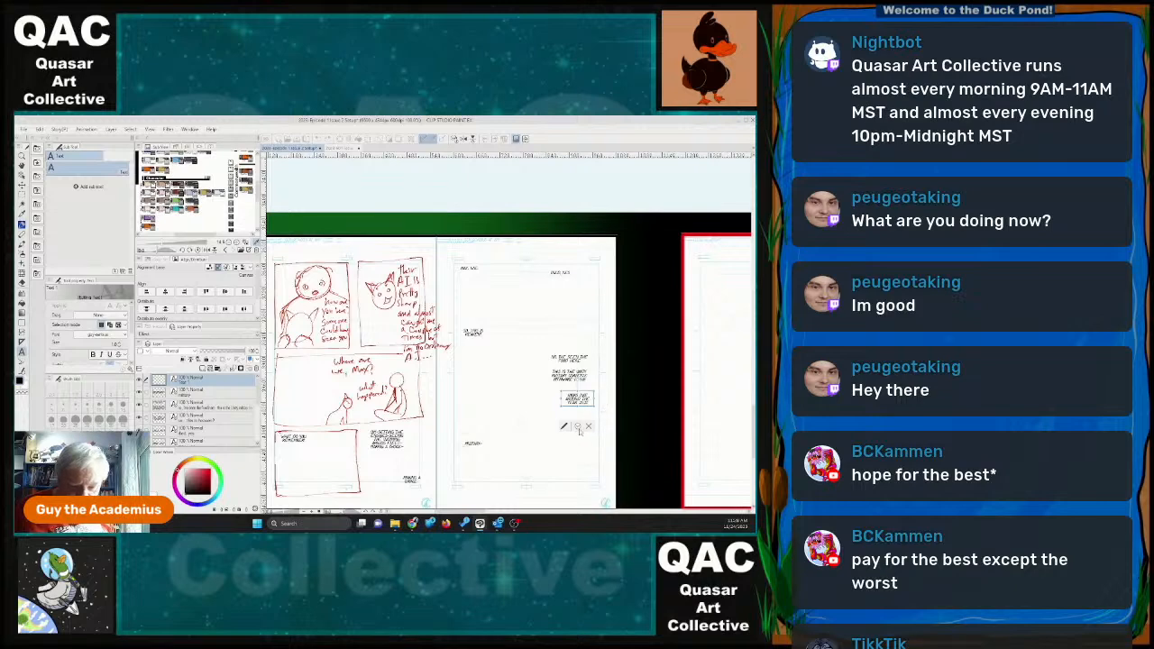
click(578, 427)
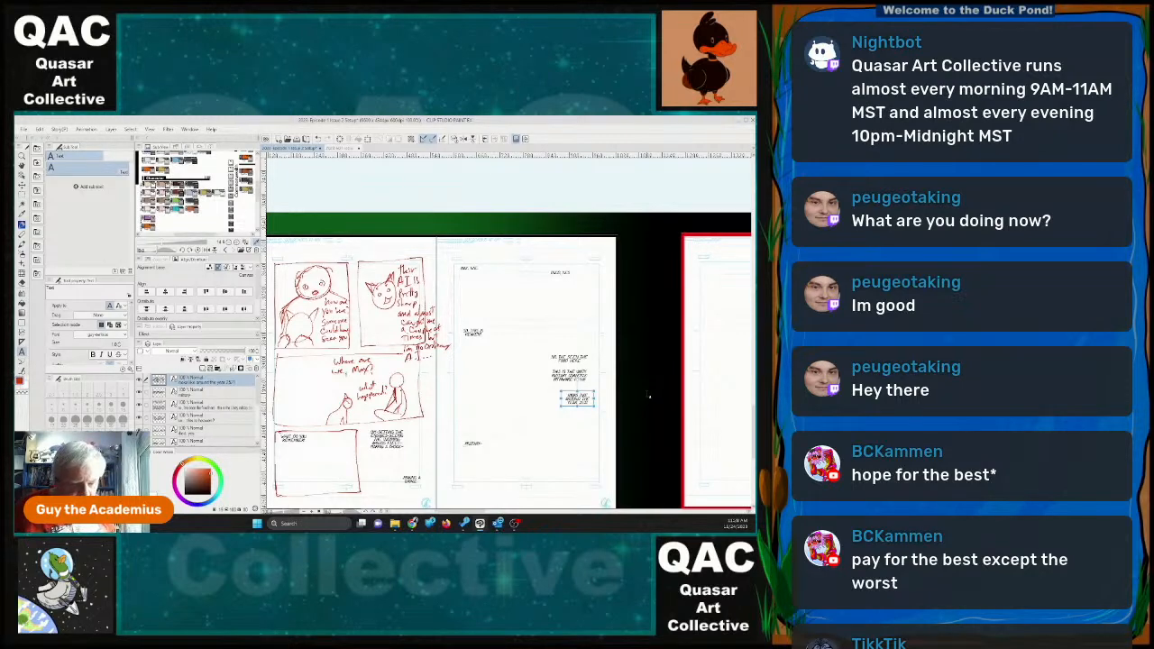
Start a new dialogue block beginning "So we", narrow its text box and place it near page 23's lower right corner.
click(483, 443)
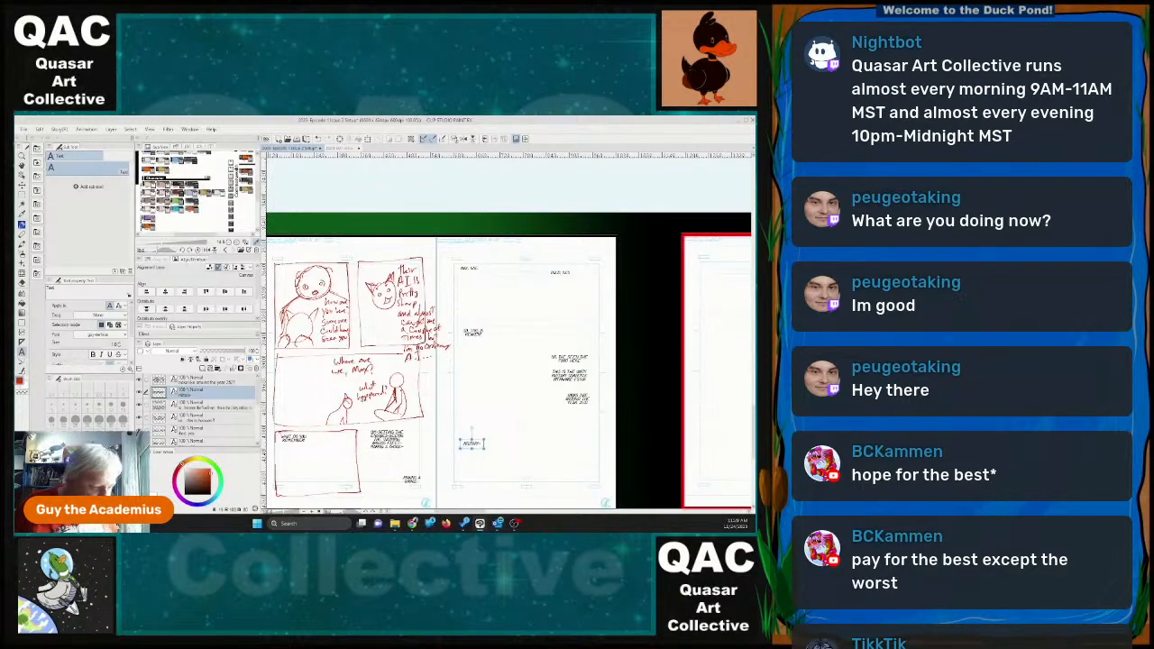
click(592, 475)
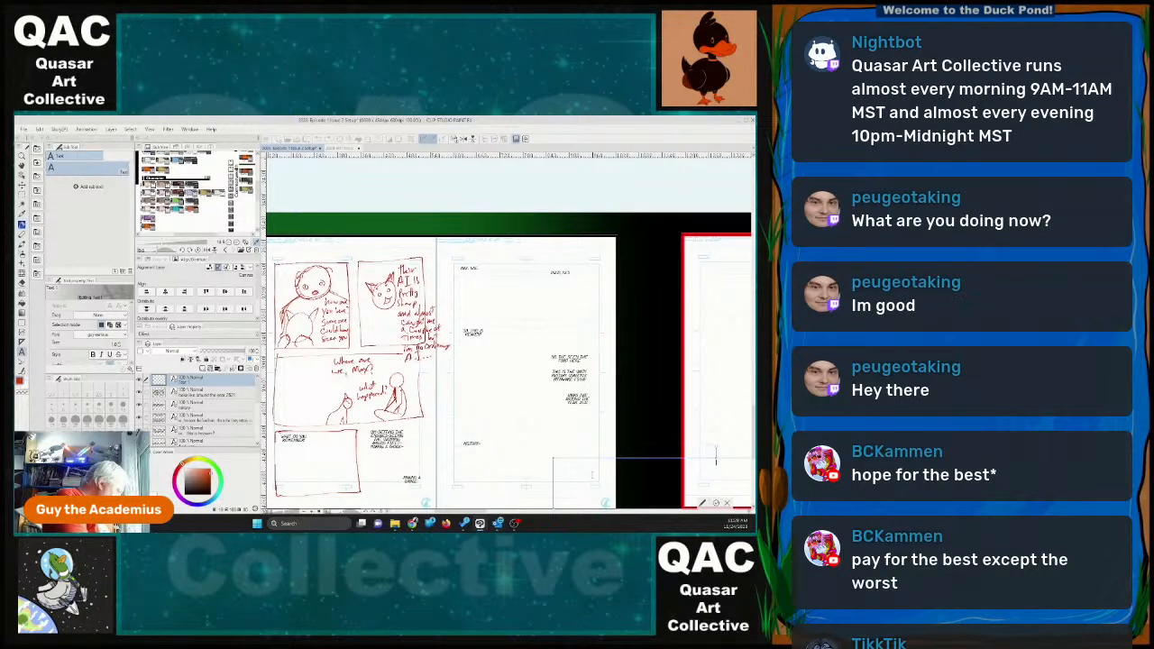
key(ctrl+v)
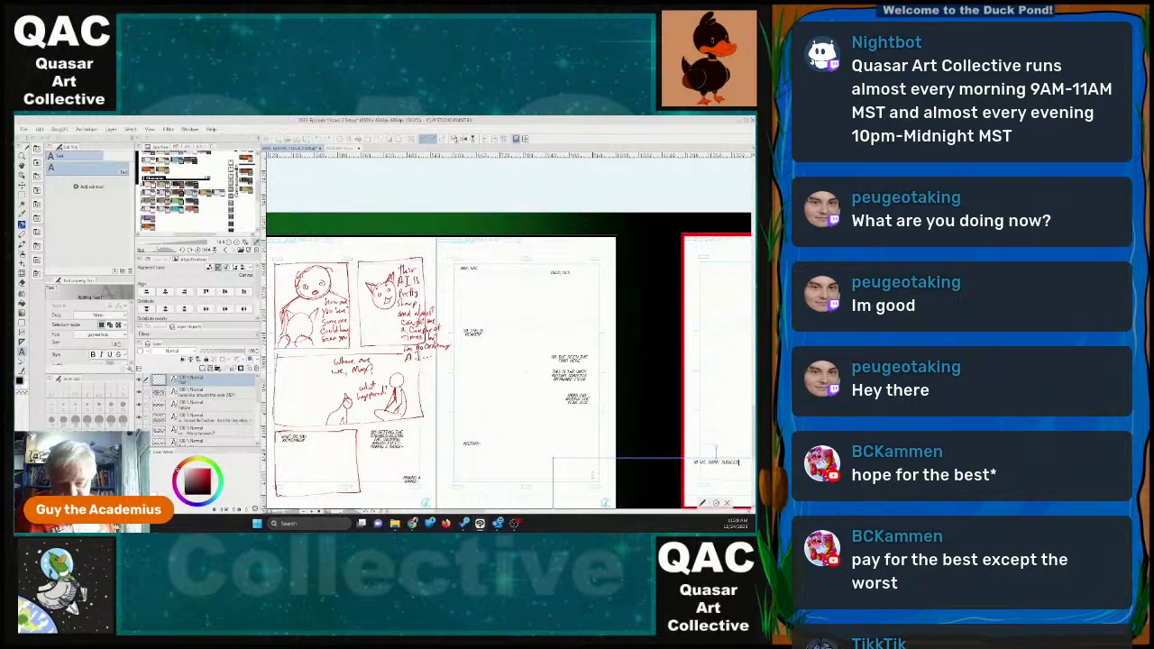
drag(600, 459, 446, 416)
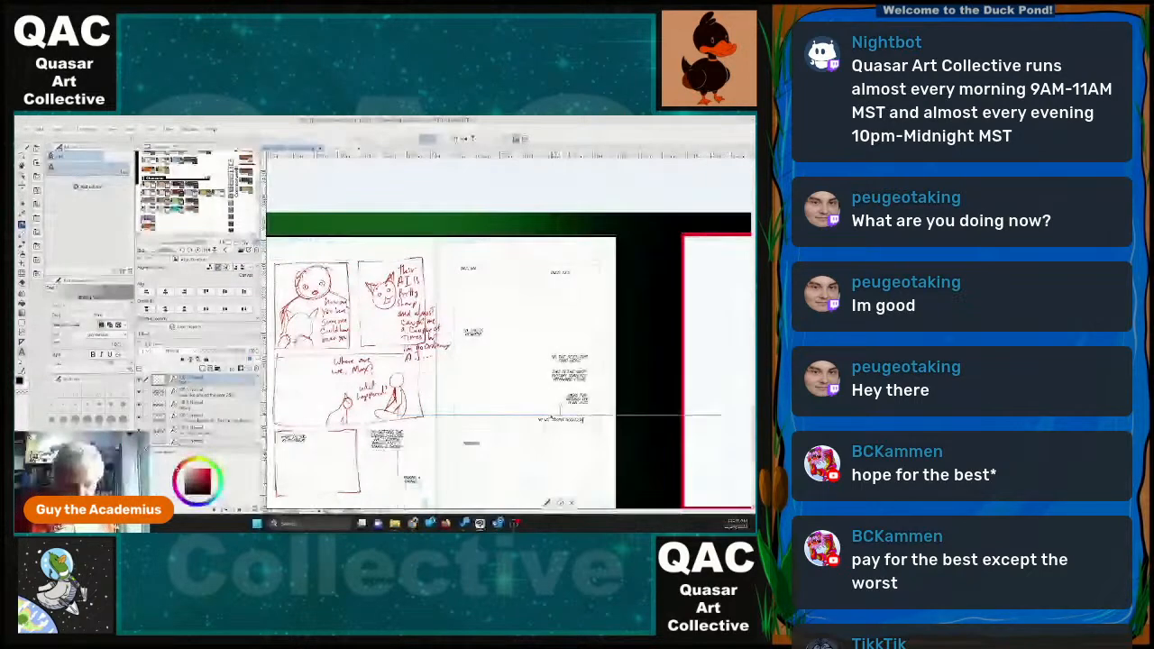
drag(720, 464, 432, 463)
drag(412, 420, 577, 488)
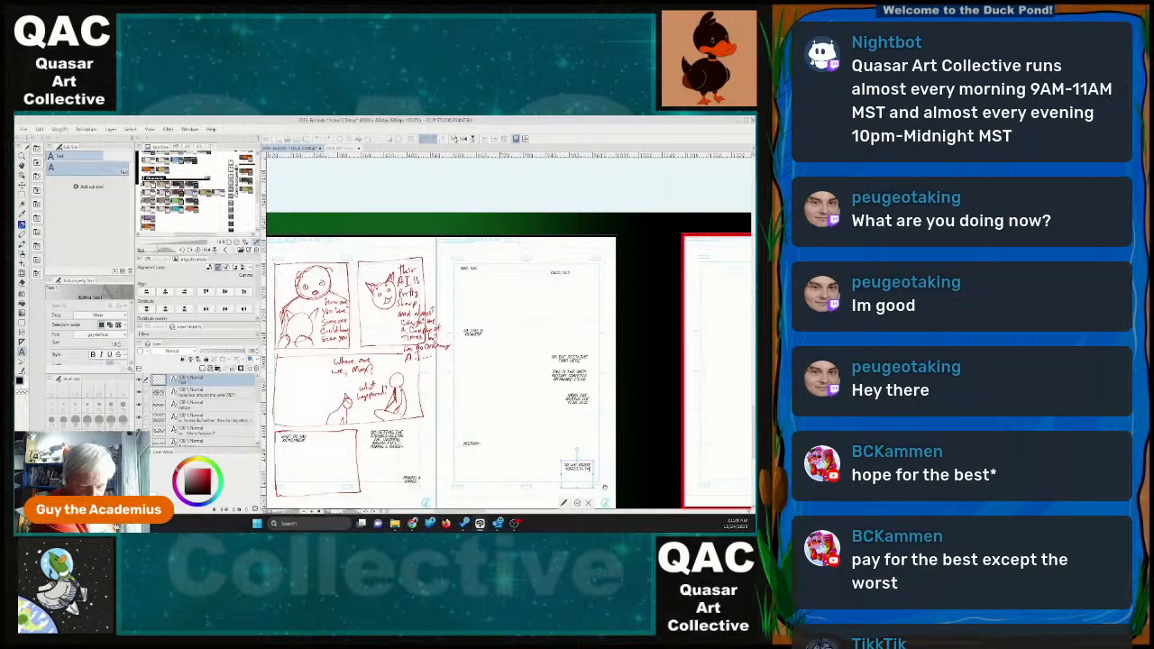
Continue the lower right dialogue with "we just delayed it" and nudge the block slightly closer to the right margin.
text(we)
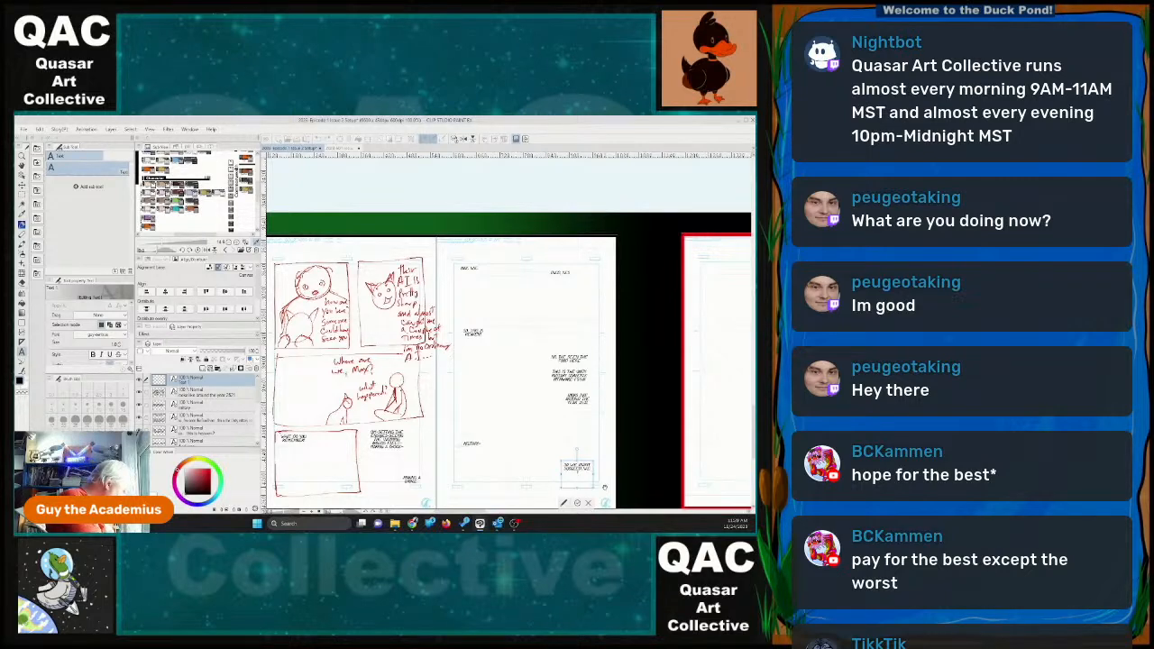
text( just delayed it)
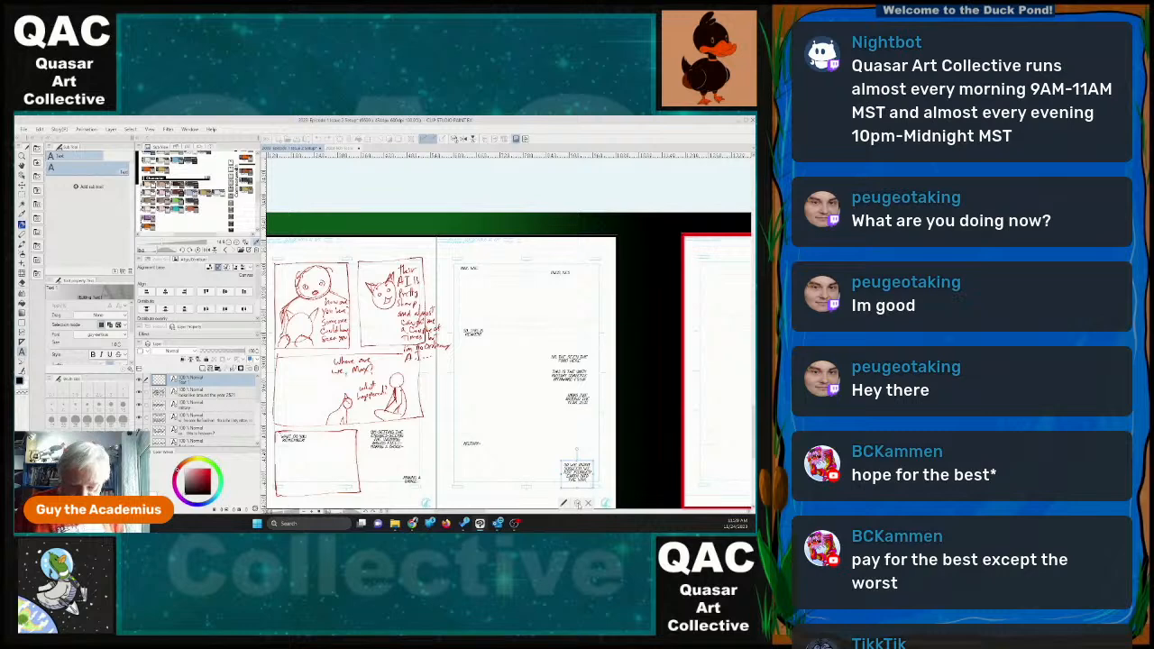
click(578, 504)
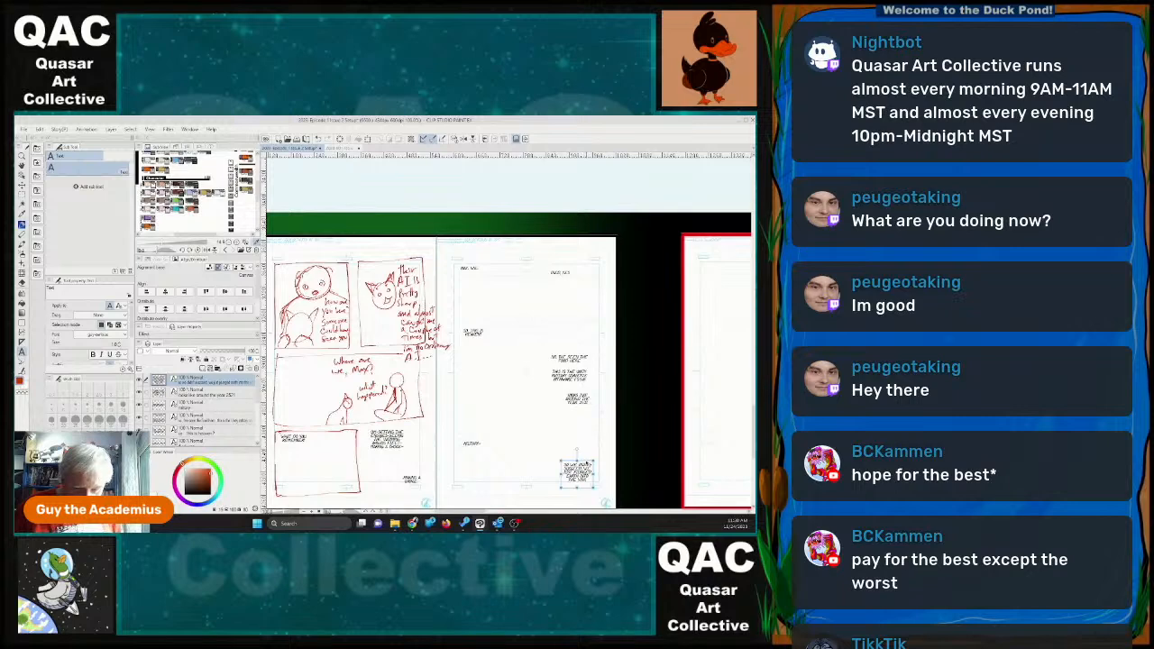
drag(578, 472, 584, 474)
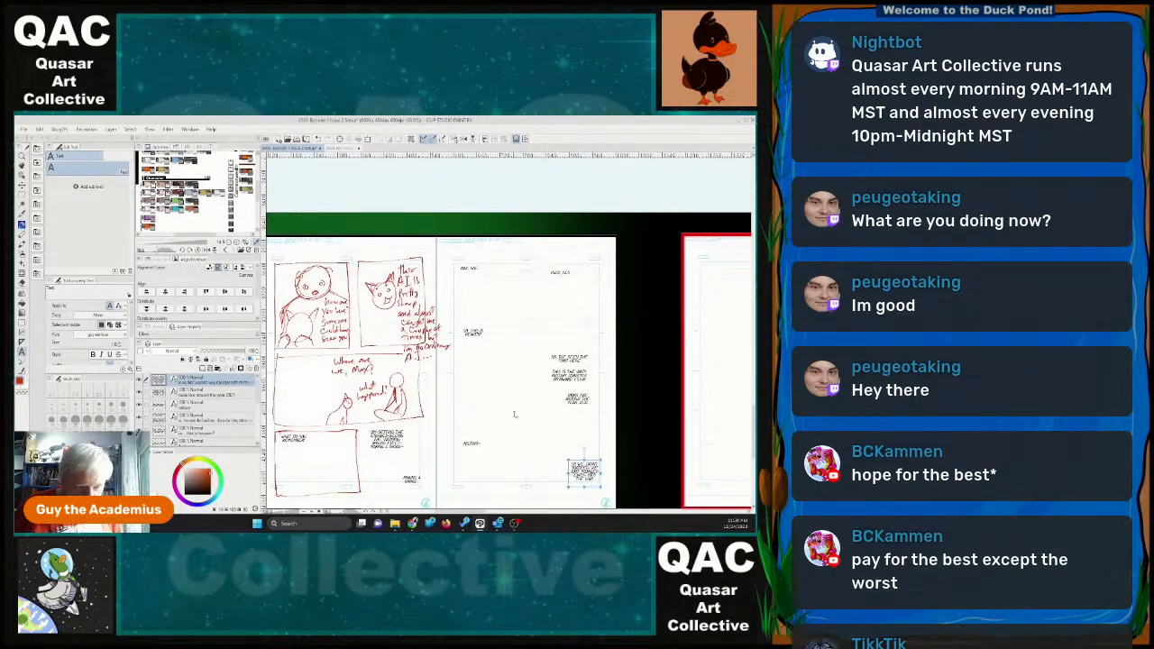
Bring the blank spread of pages 24 and 25 into view.
scroll(514, 415, down, 1)
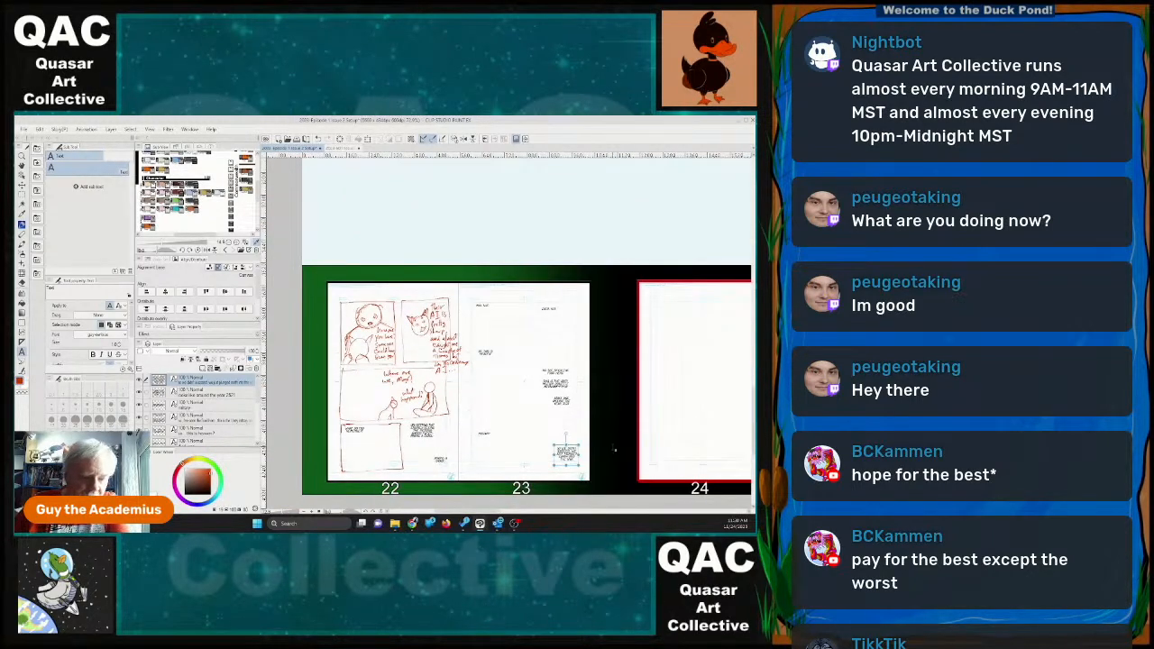
scroll(618, 441, down, 1)
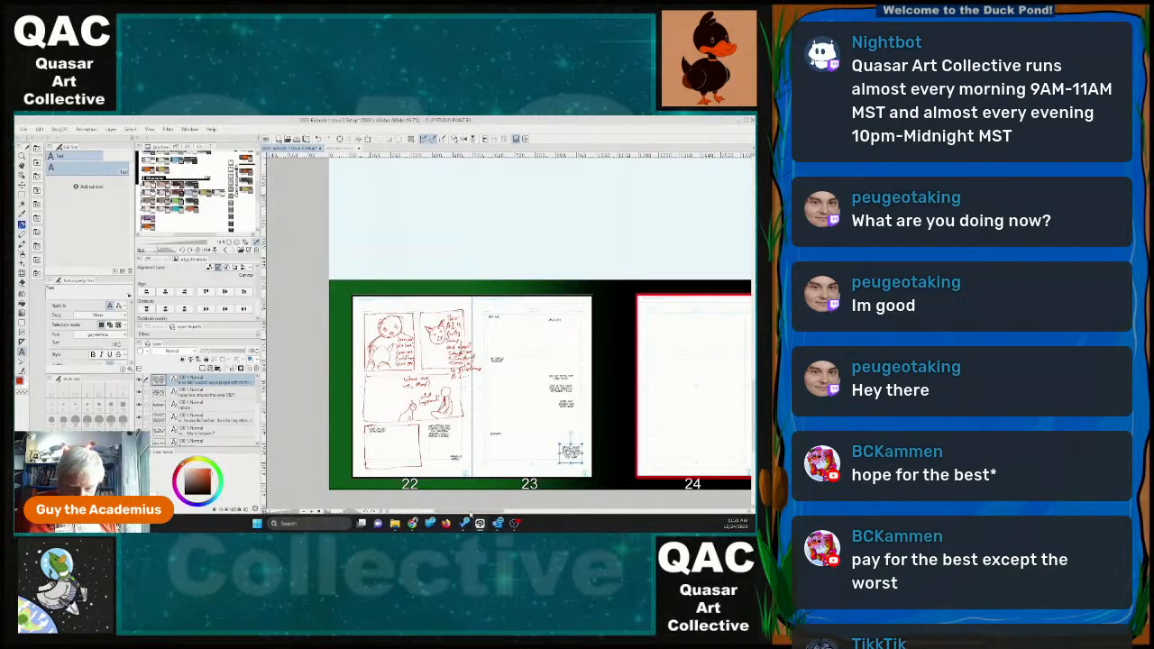
drag(470, 514, 493, 520)
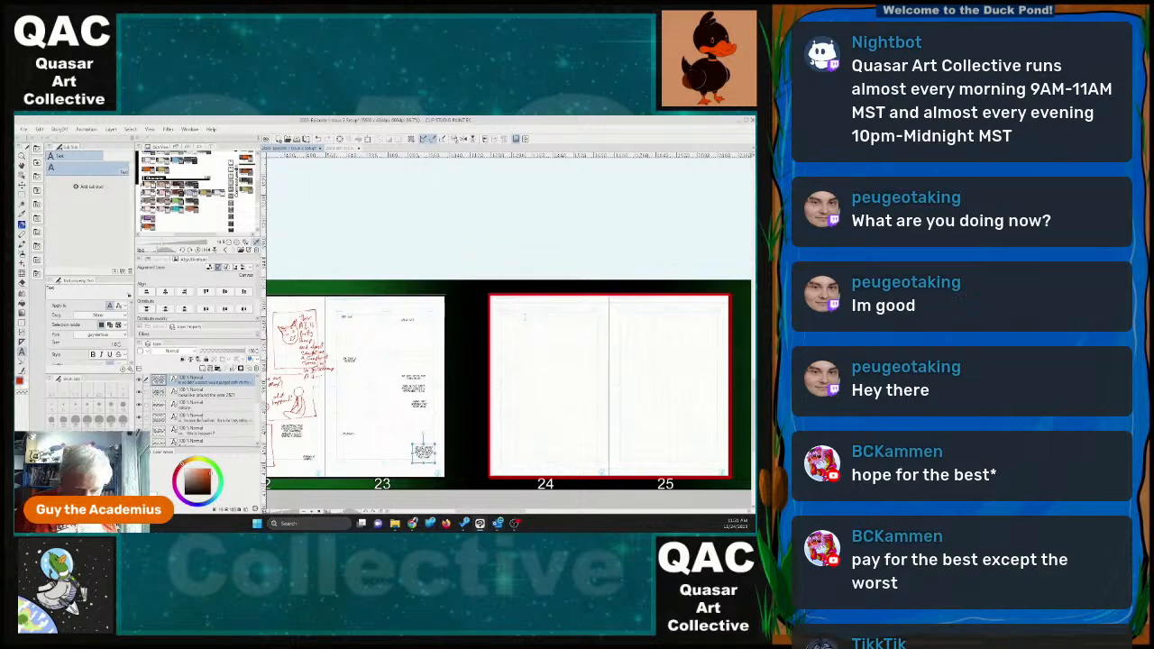
Add a short dialogue line to page 24, wrapped into a small narrow block near the page's upper left corner.
click(524, 316)
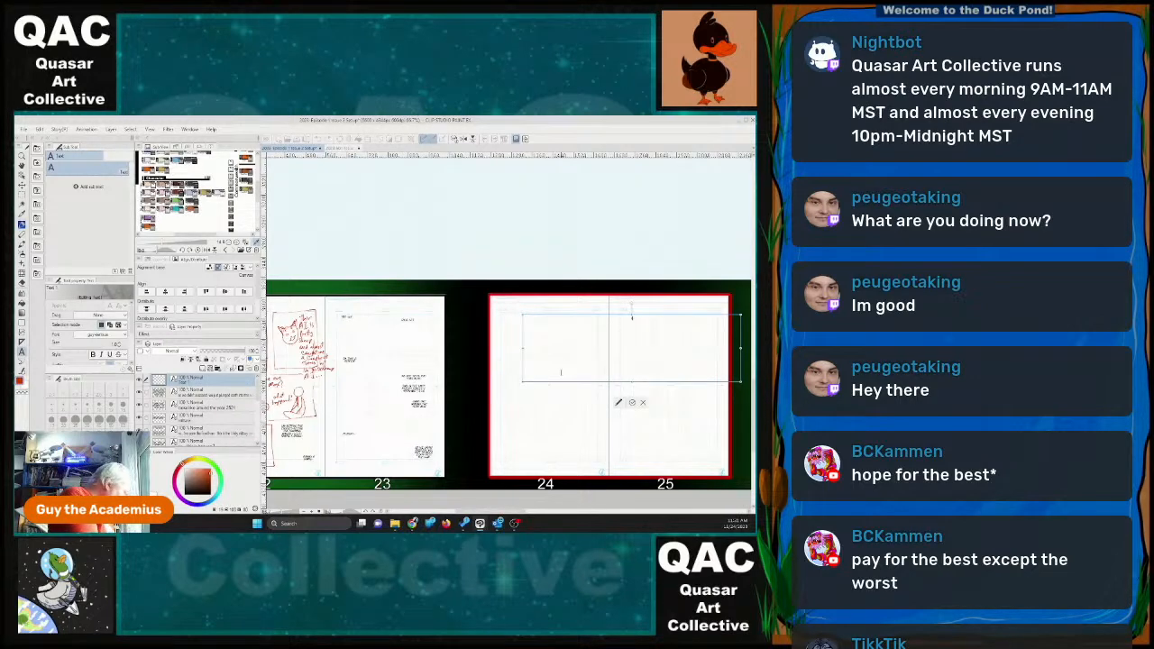
text(the)
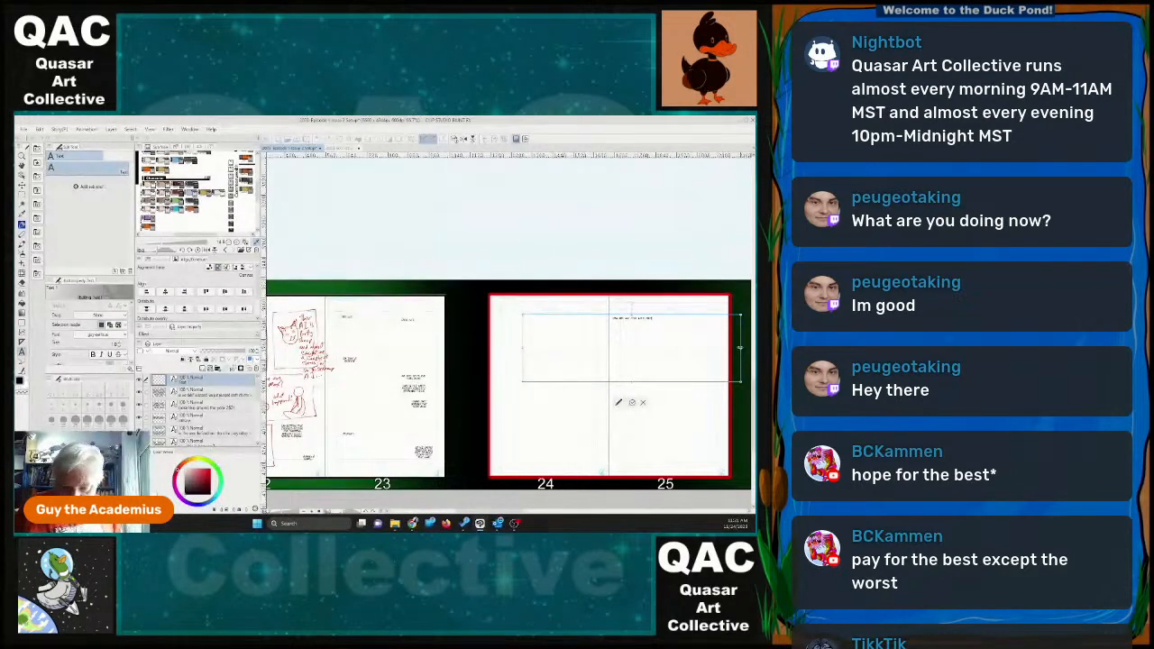
drag(739, 347, 512, 313)
click(575, 386)
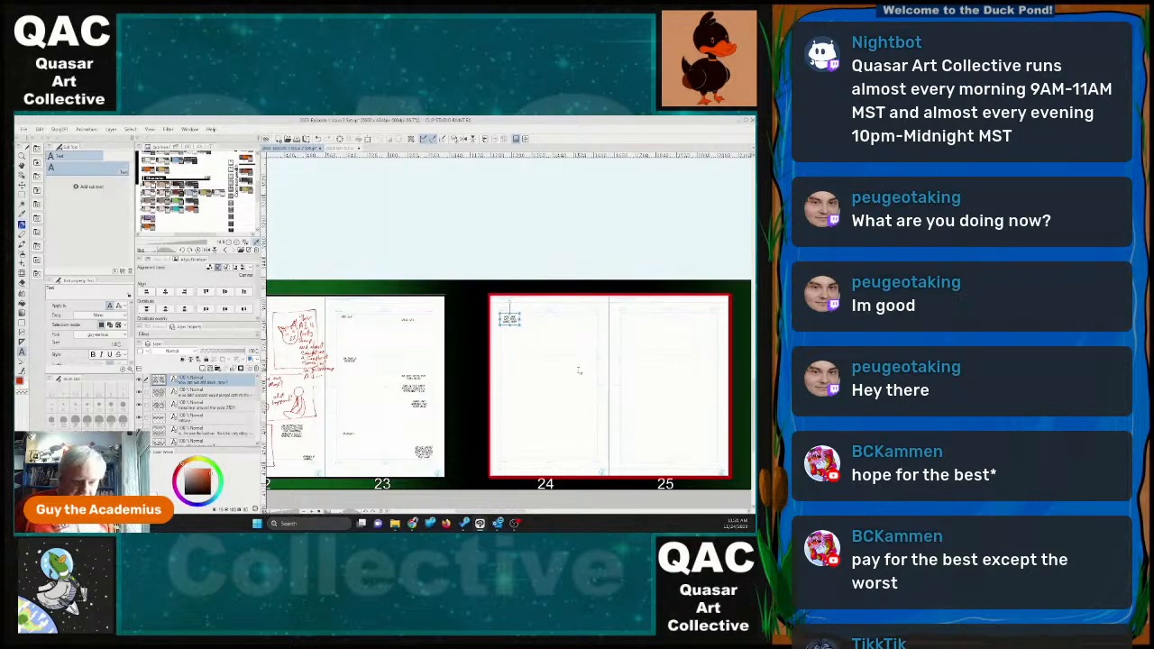
Add a second, longer dialogue line that includes "world" and wrap it into a narrow block at the top centre of page 24.
click(566, 335)
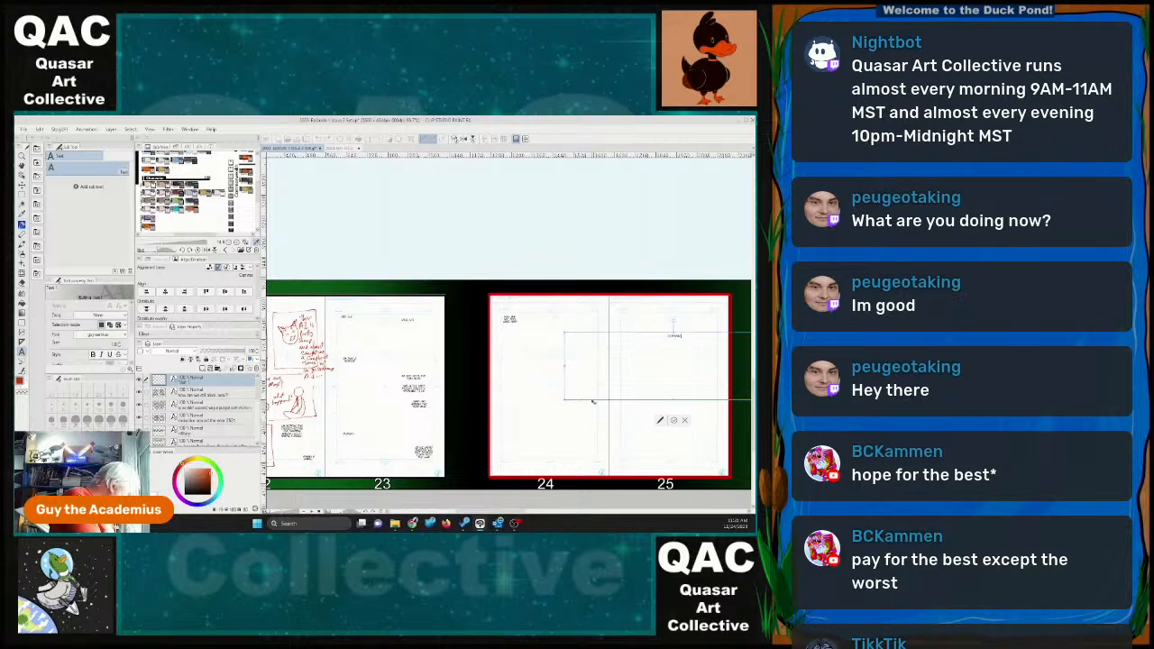
text(ward)
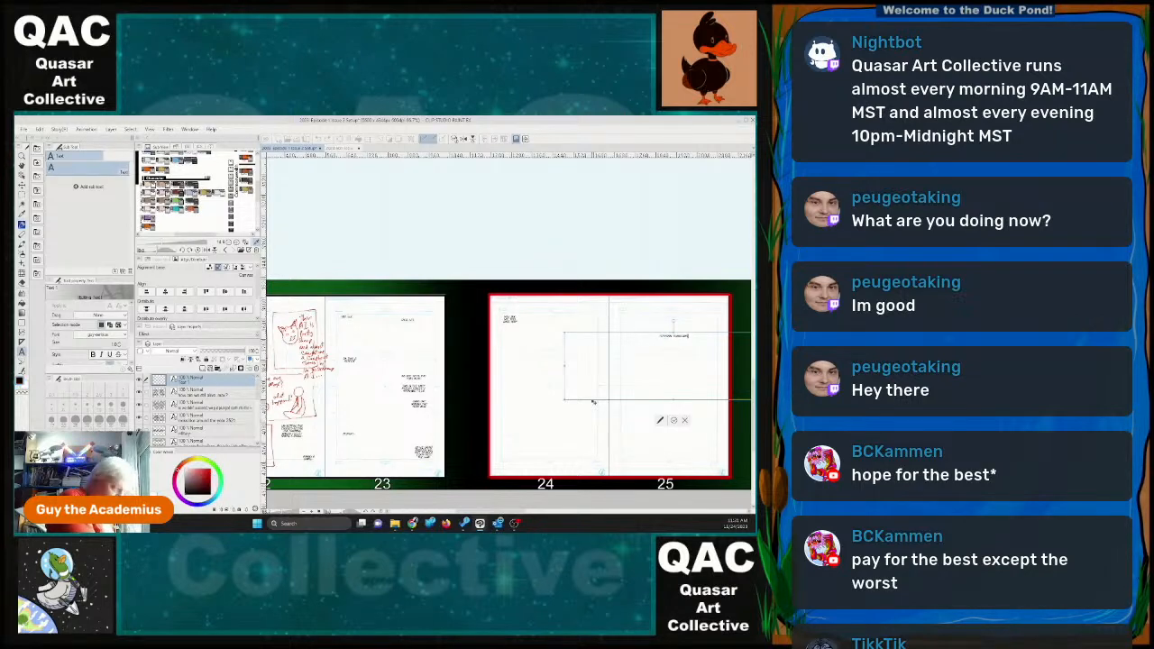
text(s)
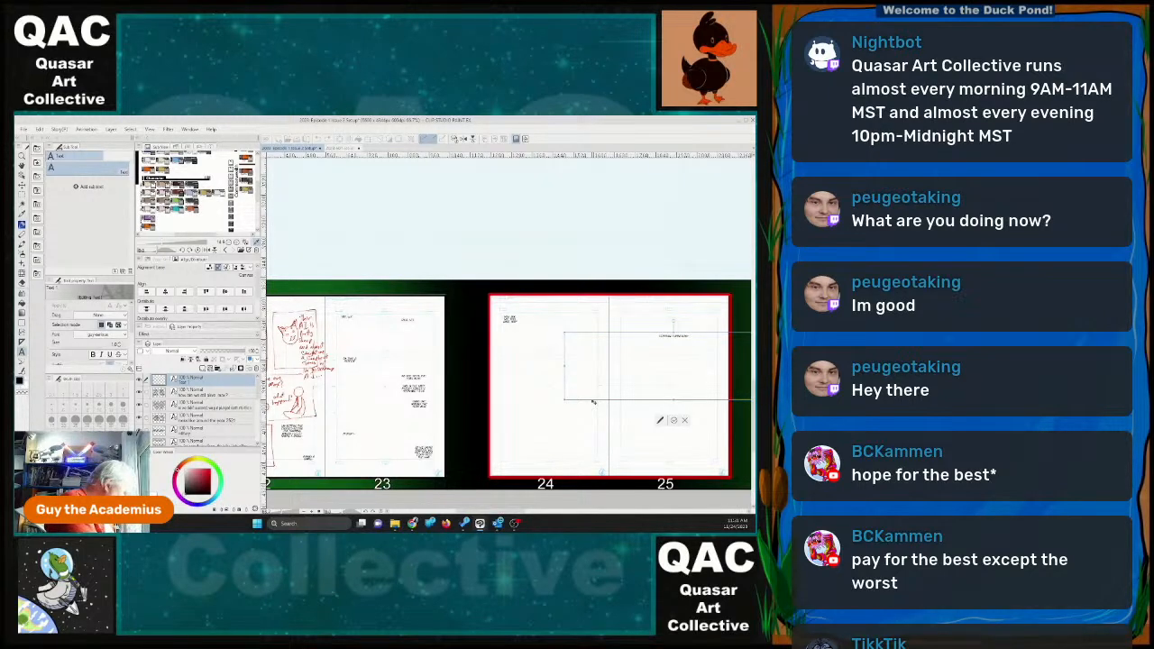
text(and)
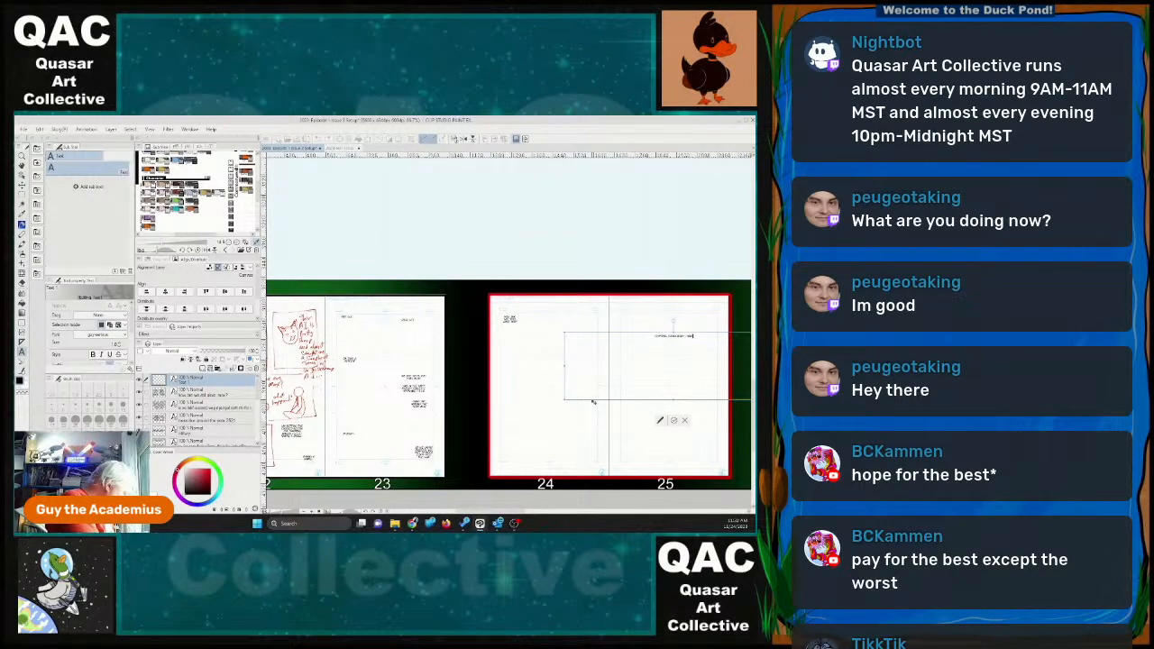
text(eris)
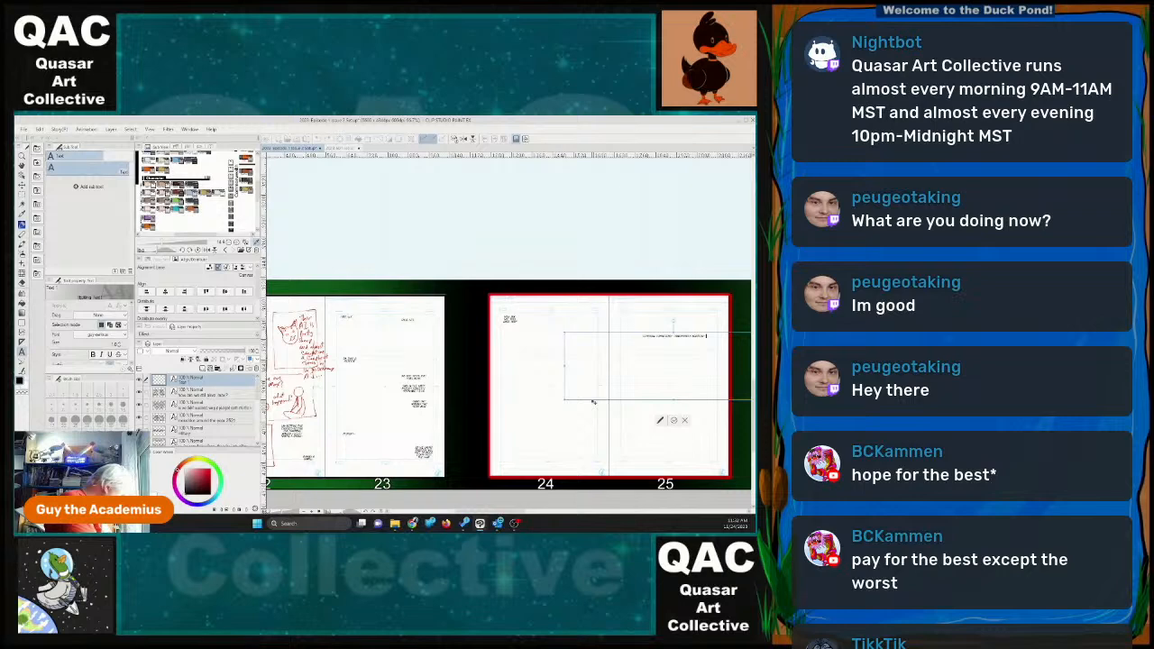
text(t)
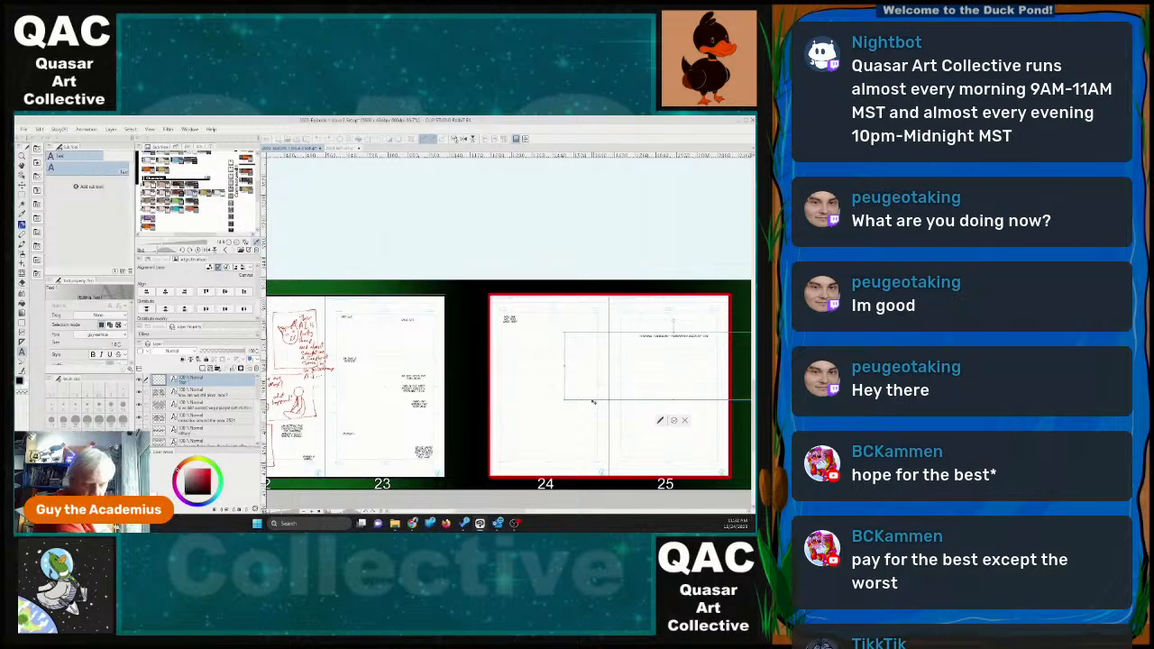
text(e)
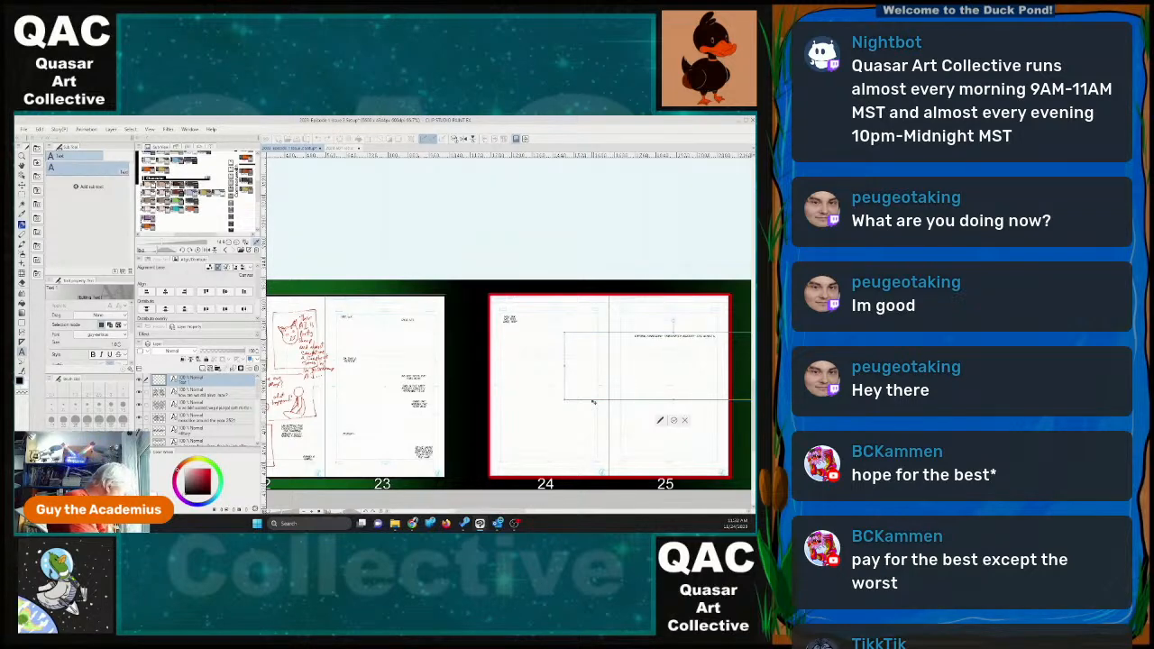
text(world)
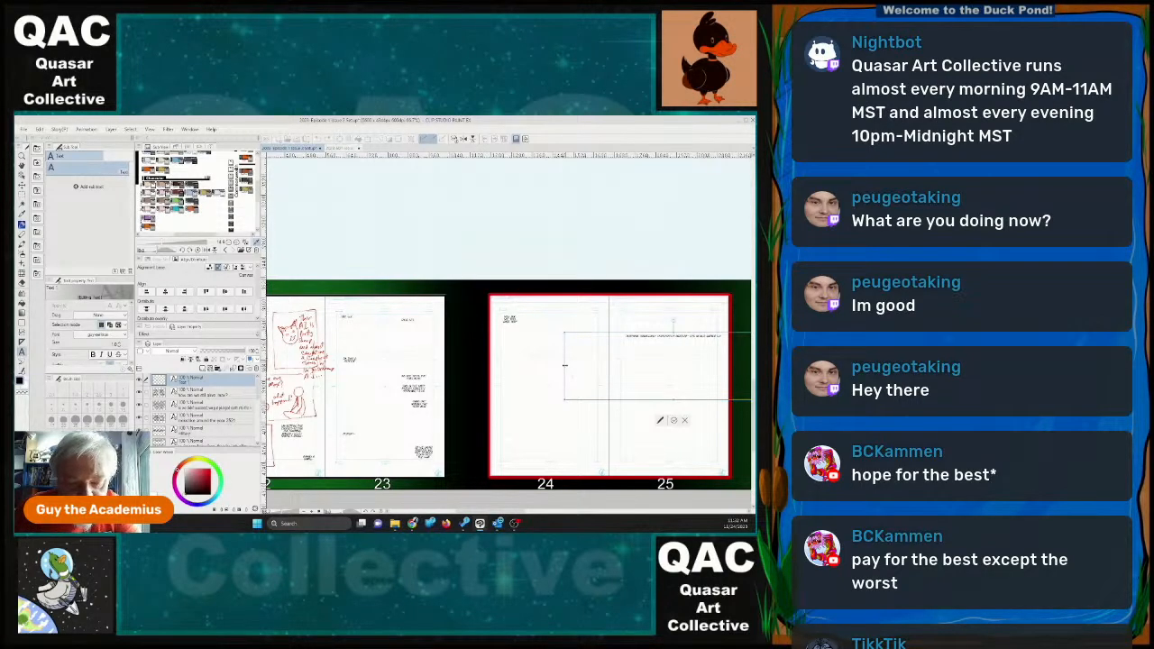
drag(566, 365, 555, 322)
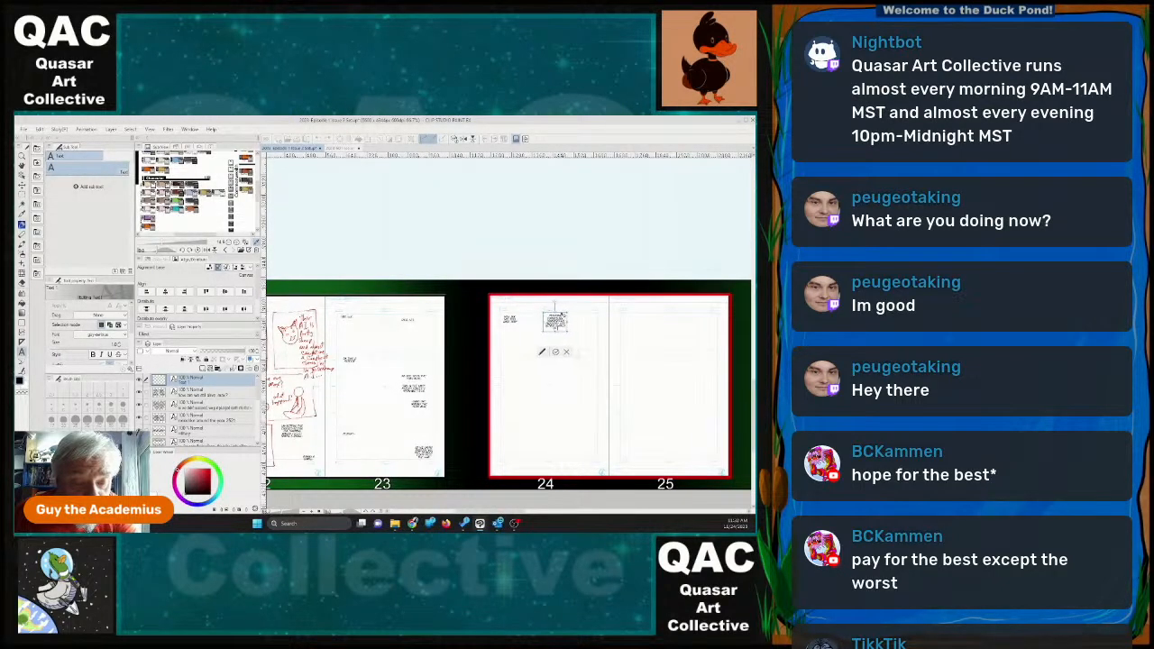
click(555, 351)
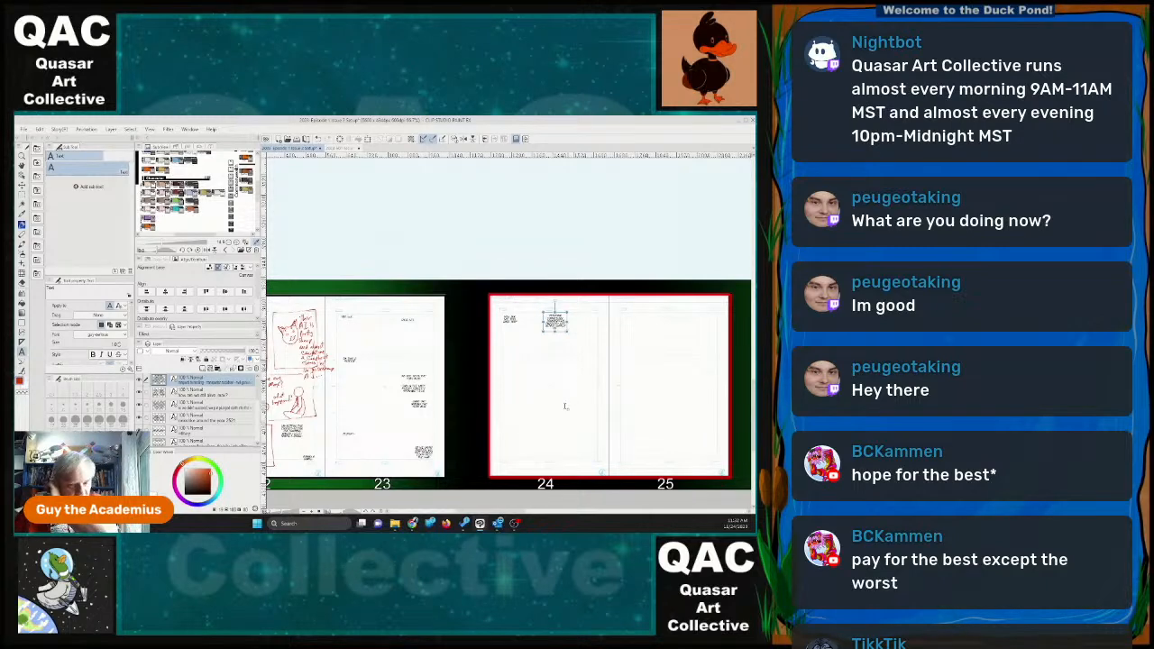
Write a two-line third dialogue text that includes "what the date that you are" for page 24.
click(577, 382)
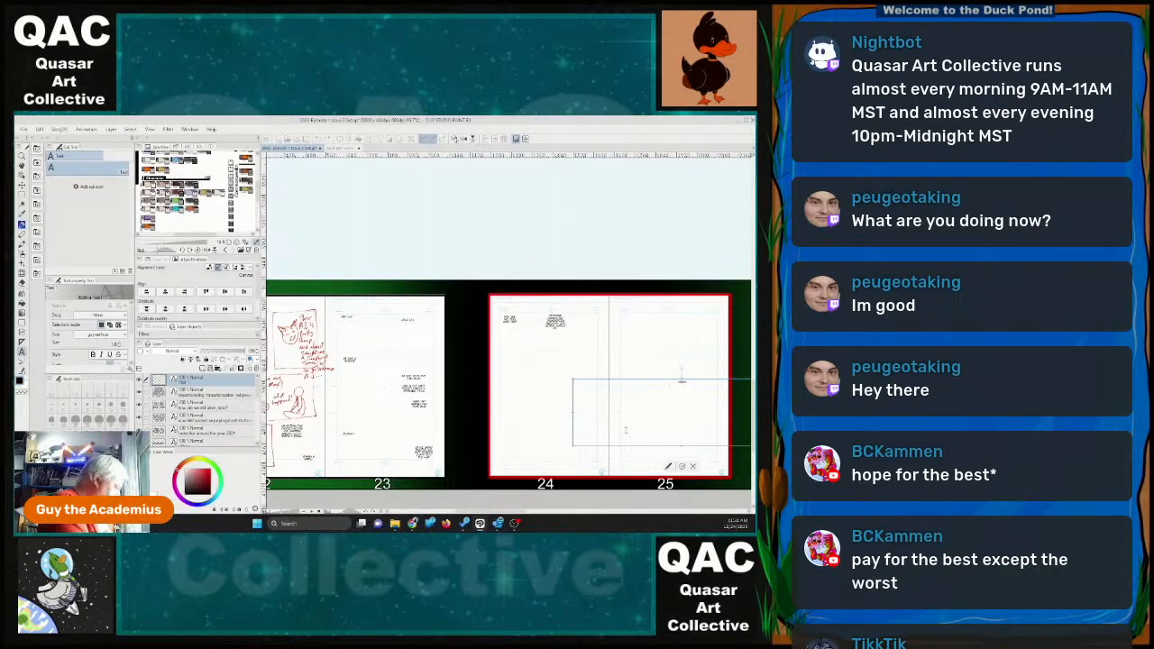
text(in)
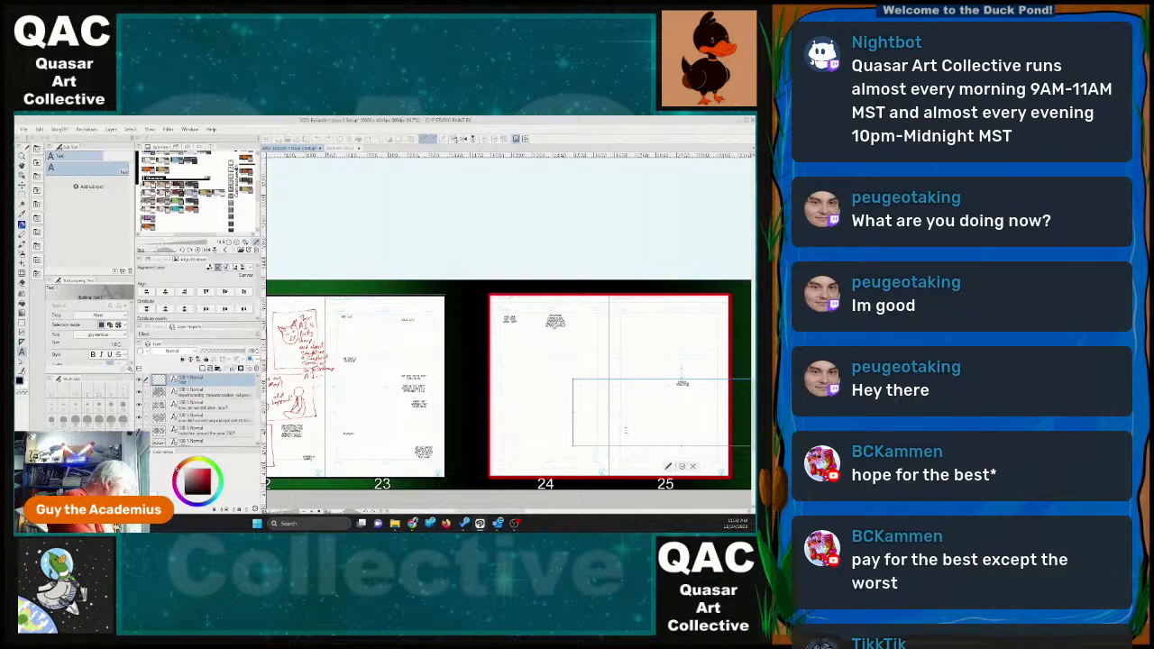
text(t room)
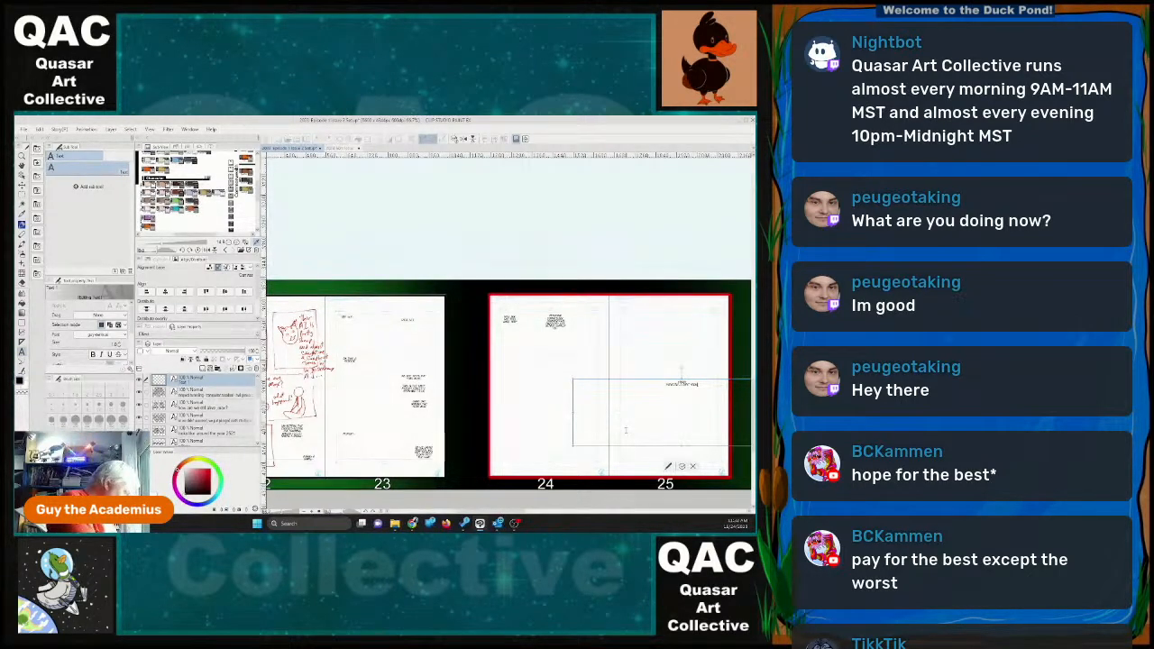
text(s wake up)
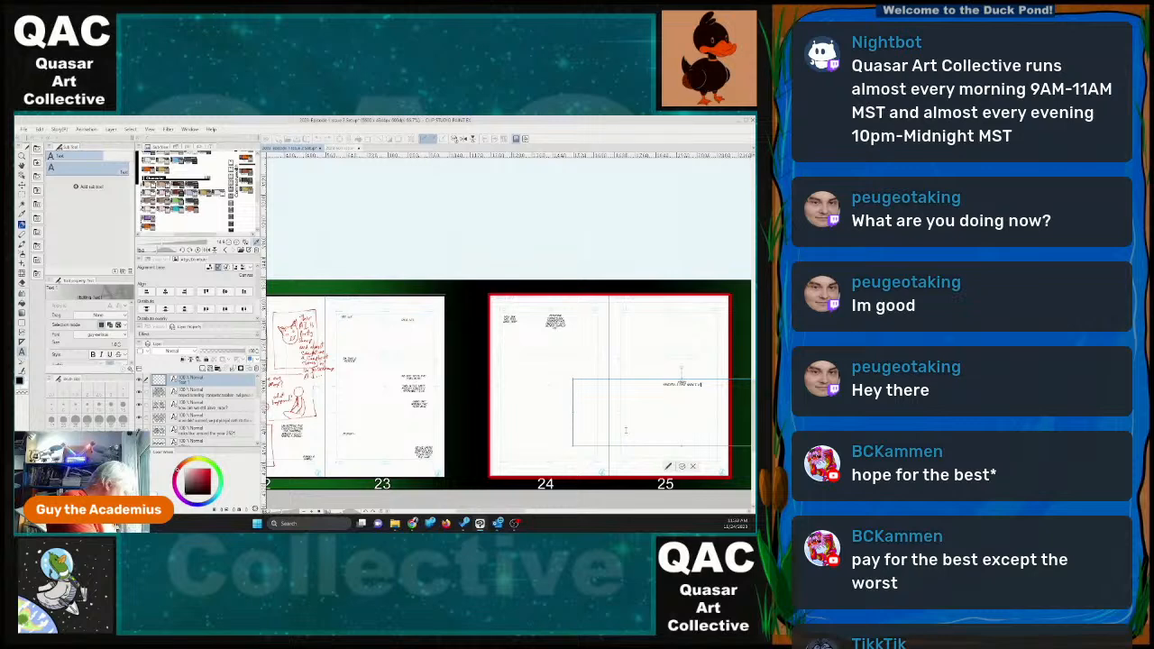
text( what the date)
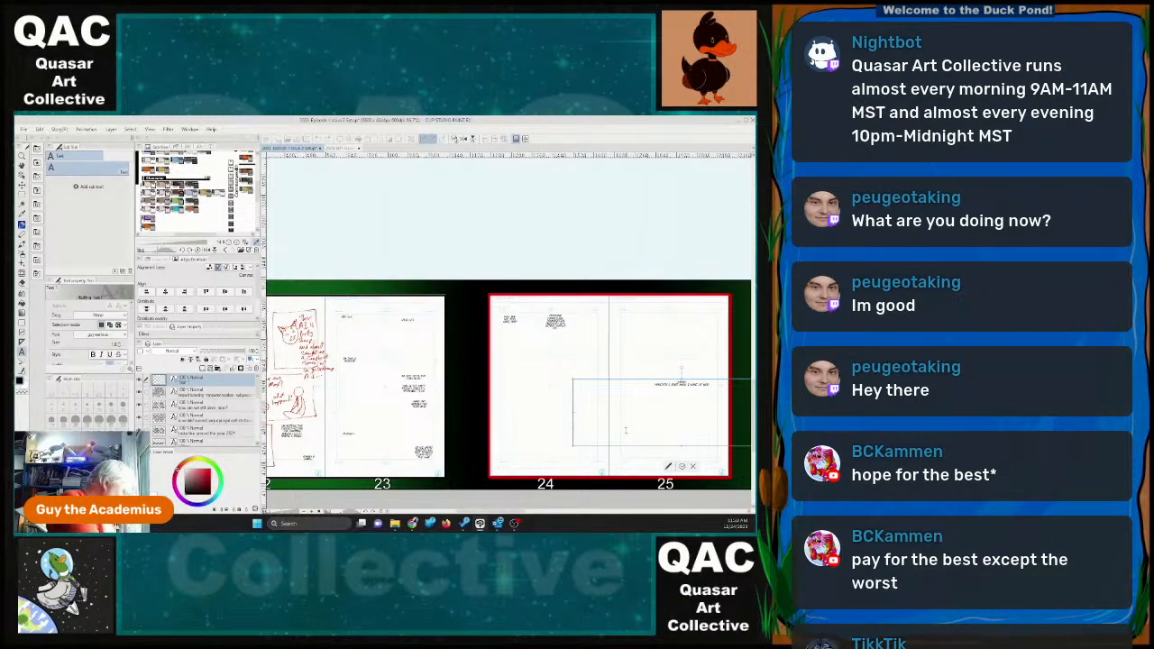
text( that you are)
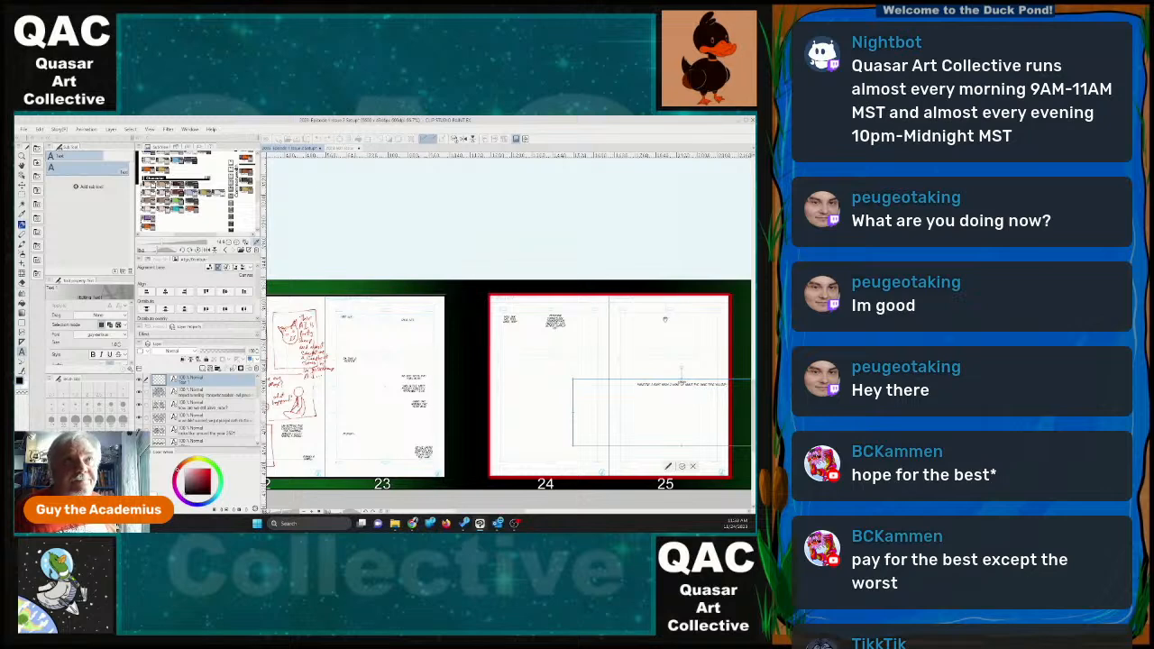
Narrow and shorten the third dialogue's text box and place it near page 24's right margin, just below the second block.
drag(610, 380, 498, 364)
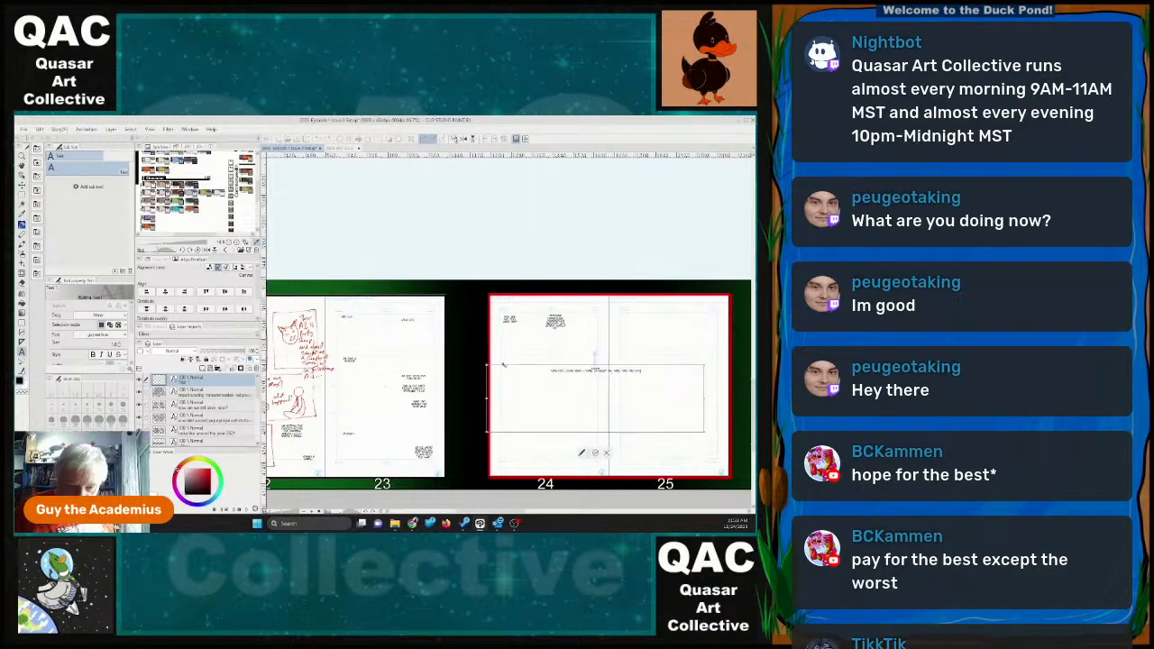
drag(681, 395, 592, 332)
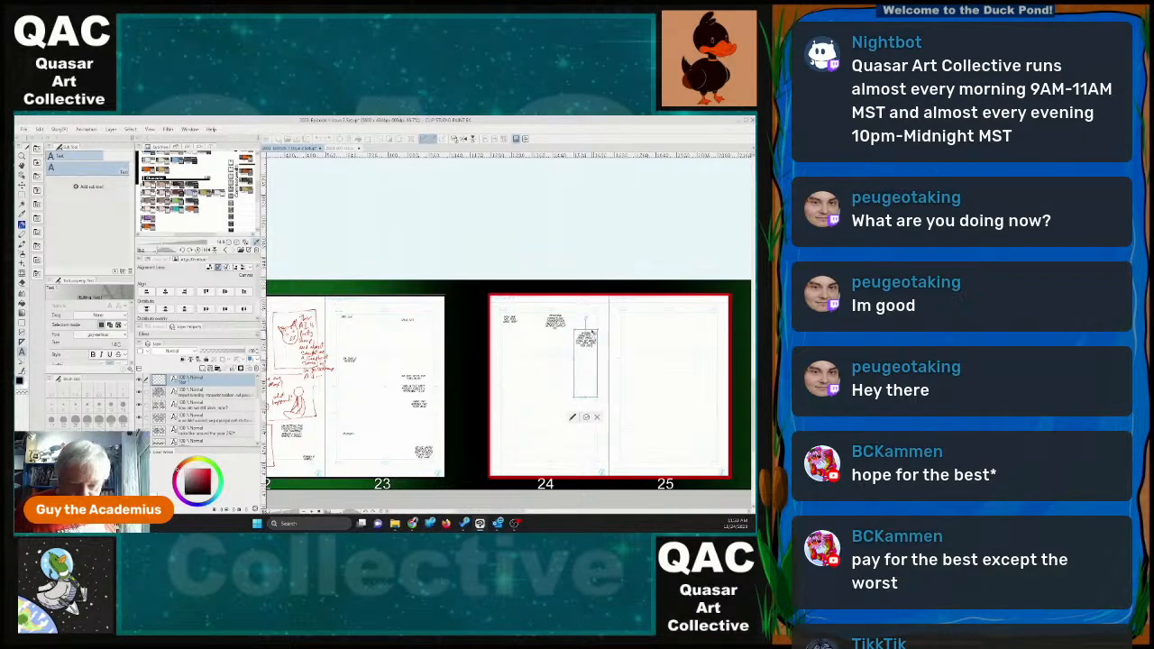
drag(586, 397, 586, 354)
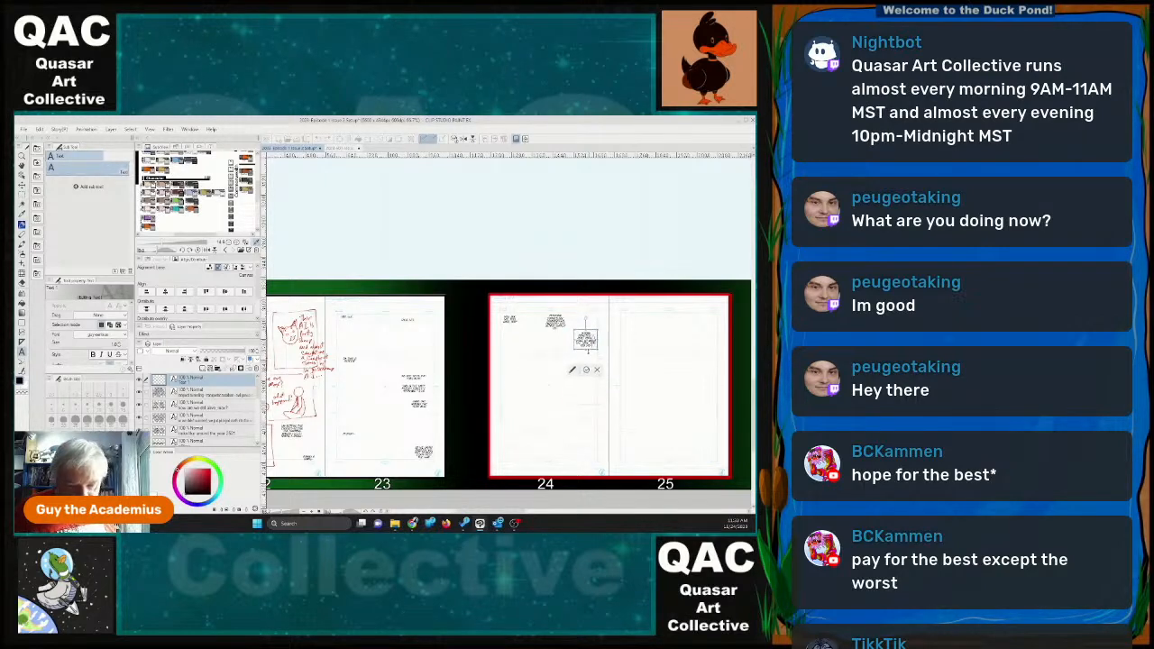
click(587, 371)
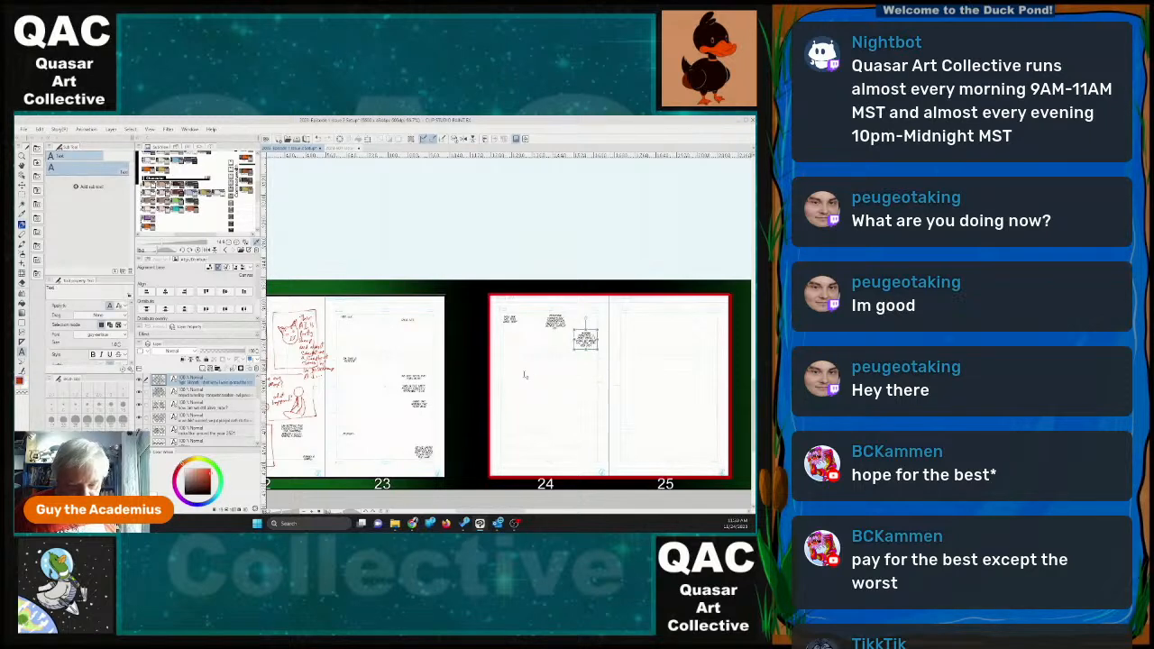
Start a fourth dialogue text, beginning with "we", partway down page 24 near its left margin.
drag(509, 367, 726, 434)
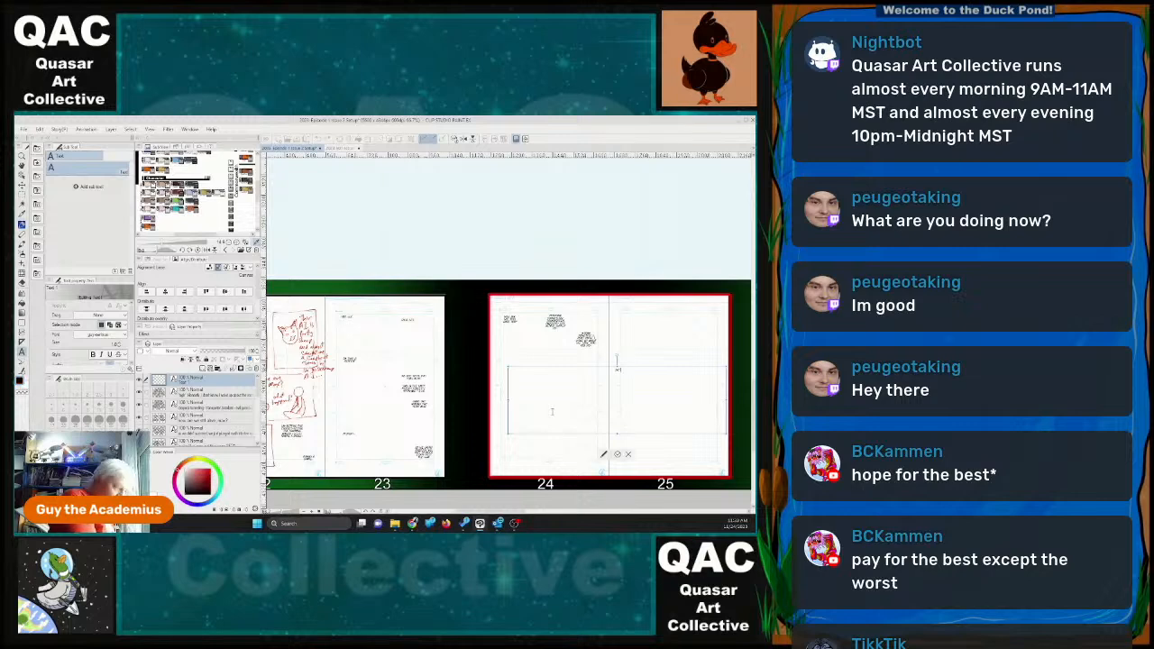
text(we are)
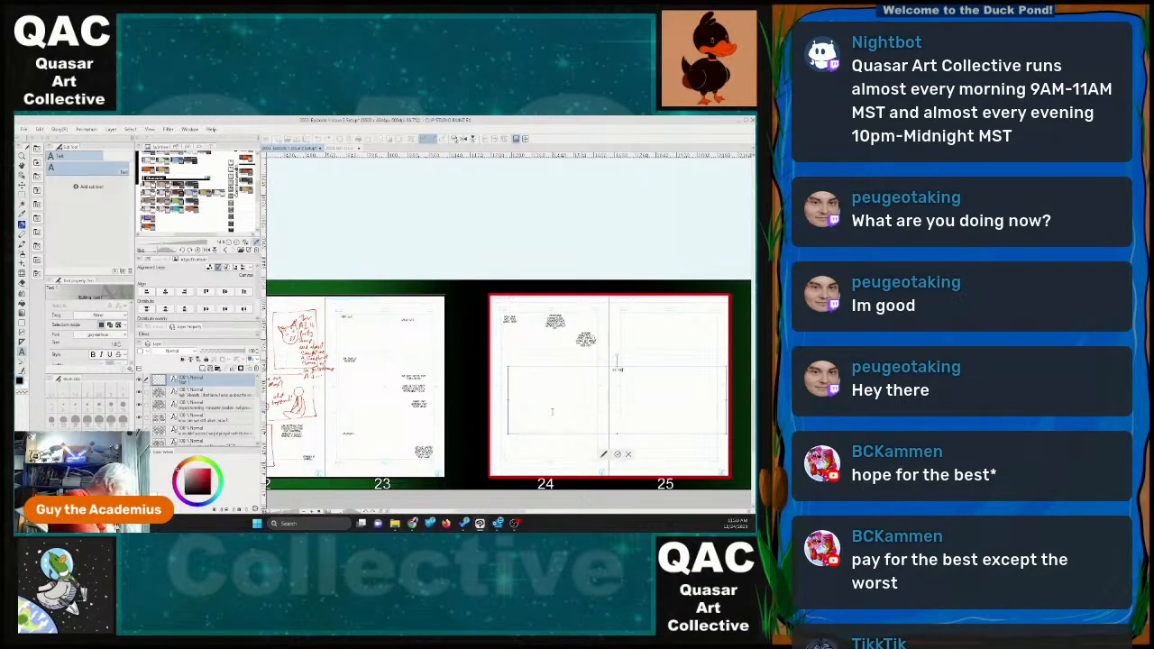
text( a with the point)
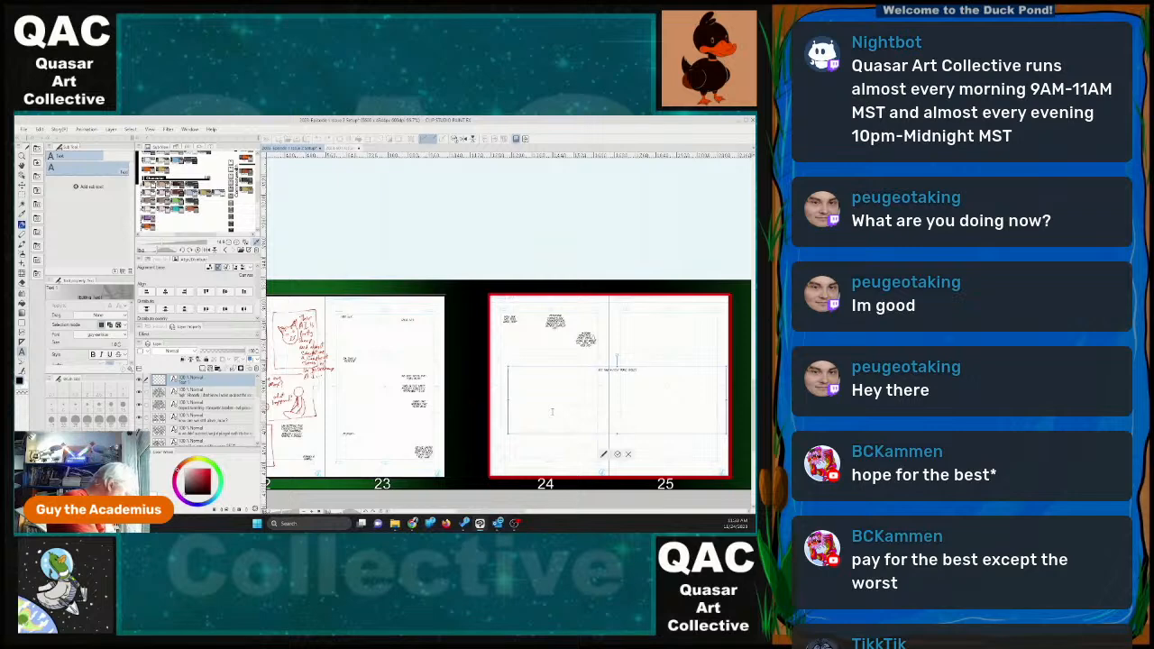
text( it make around ithe internet)
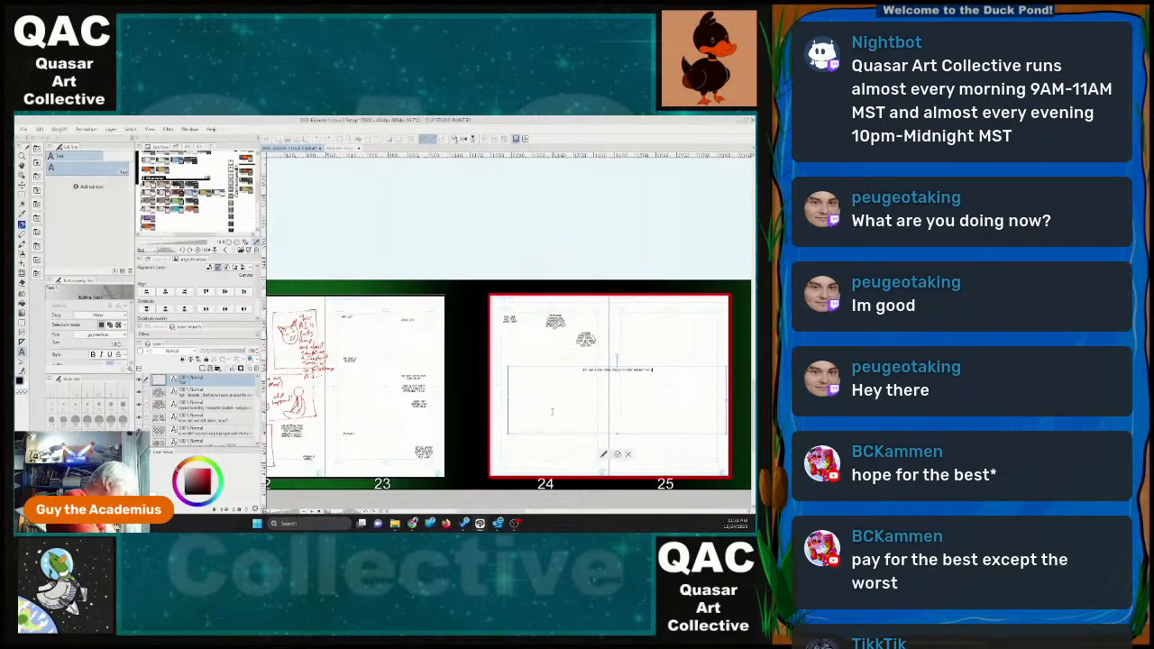
text(s like)
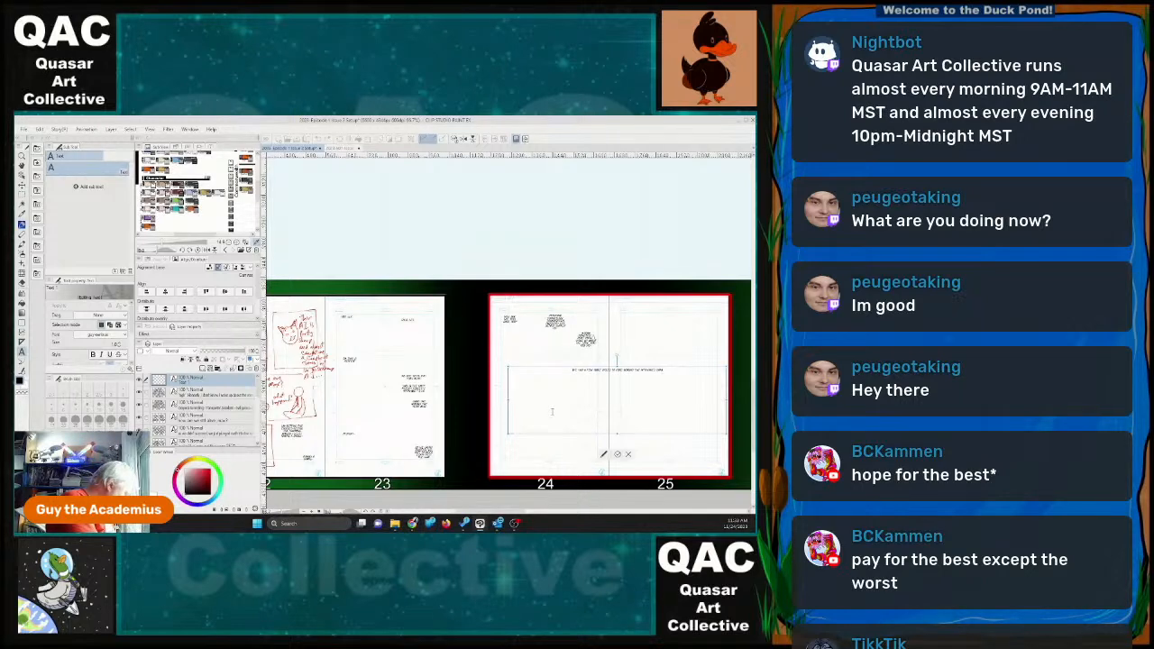
text( the)
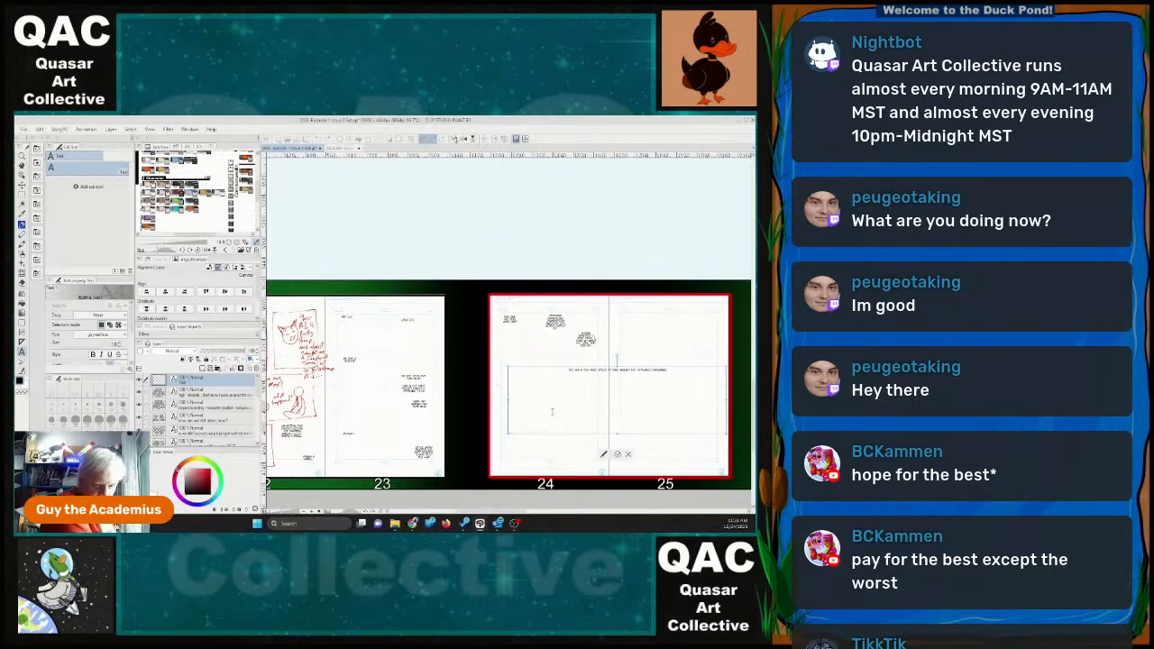
text( words)
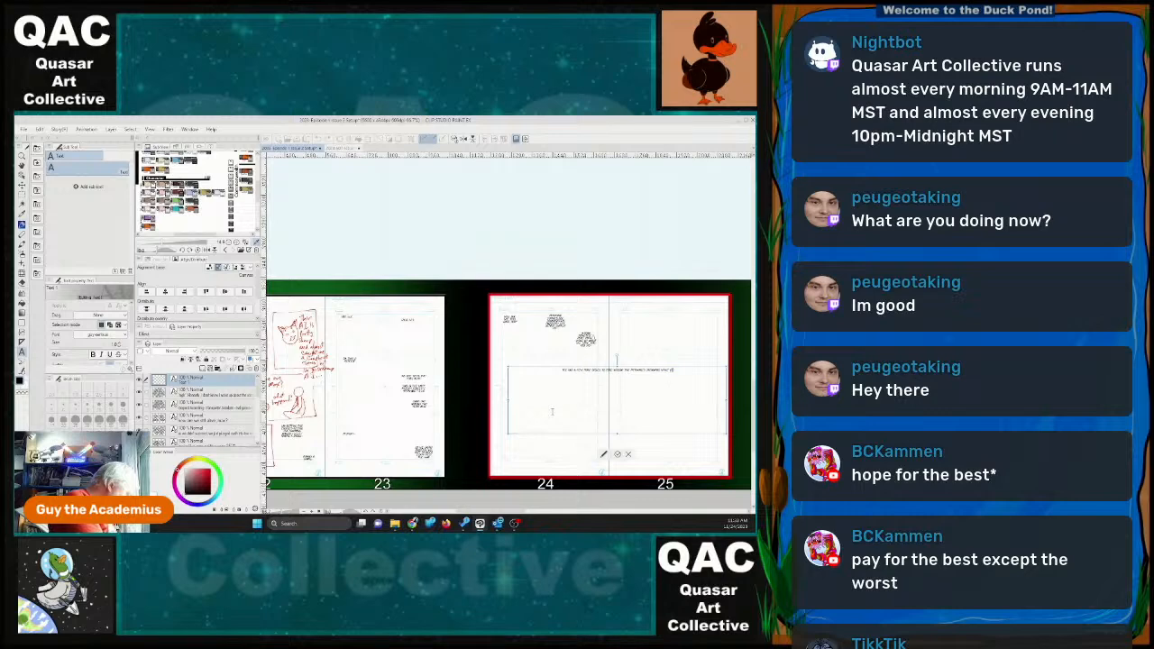
text( getting in)
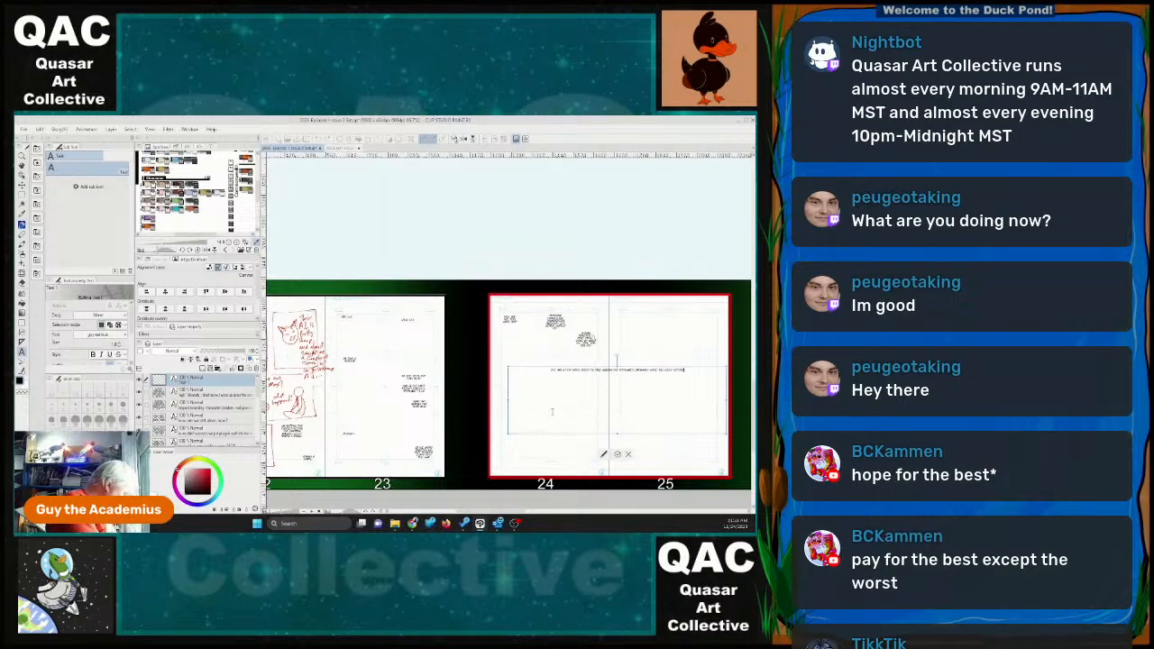
text(ll uped with the)
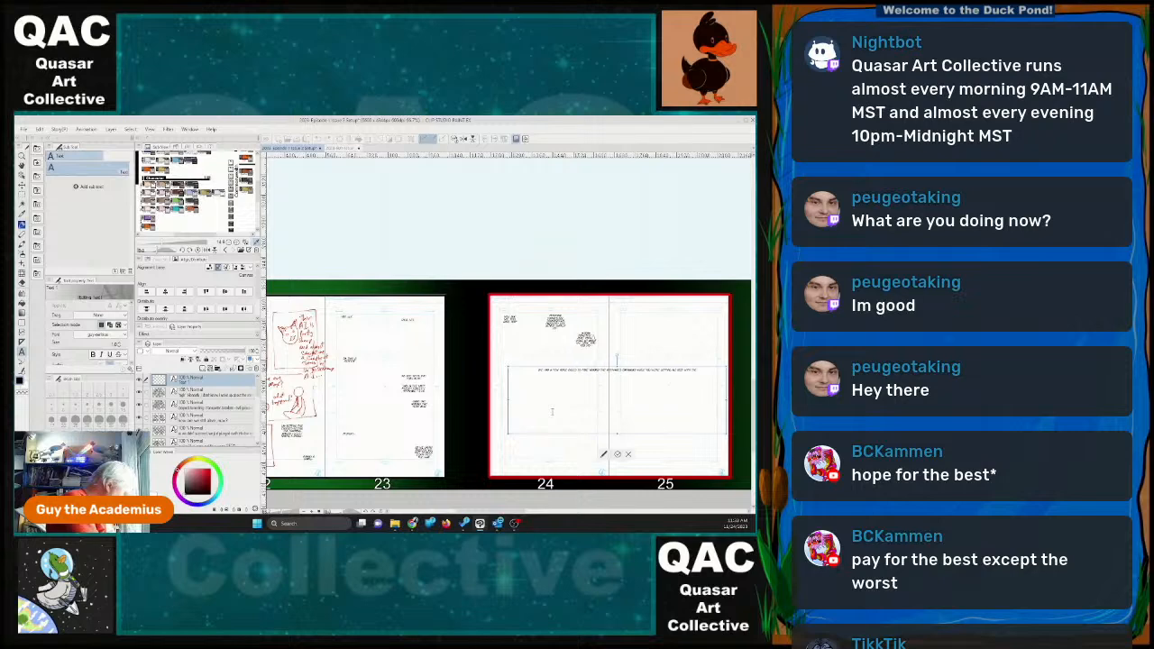
text( guardians)
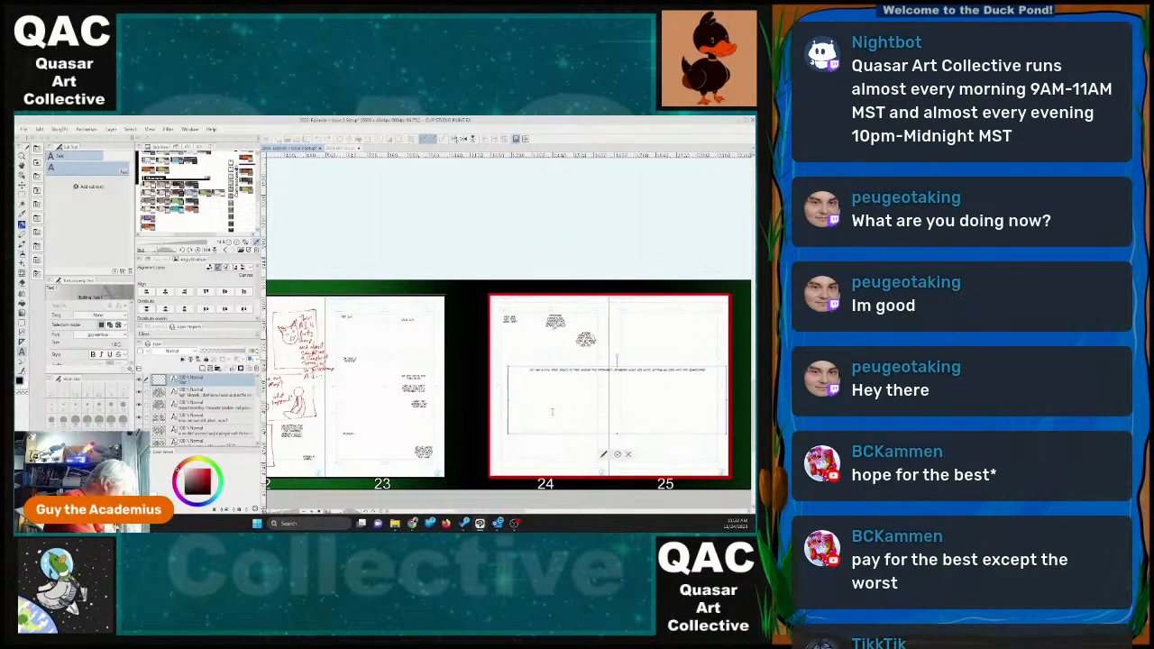
text(ter)
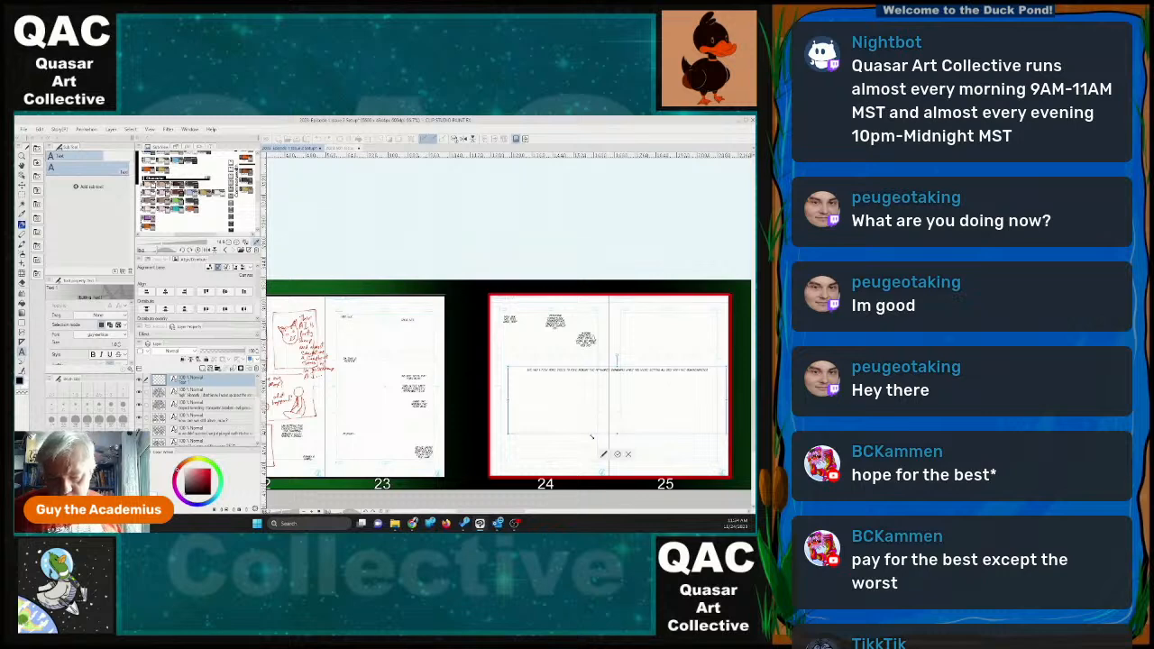
Shrink the fourth dialogue's text box into a narrow wrapped block and place it near page 24's left margin, partway down.
drag(592, 437, 538, 392)
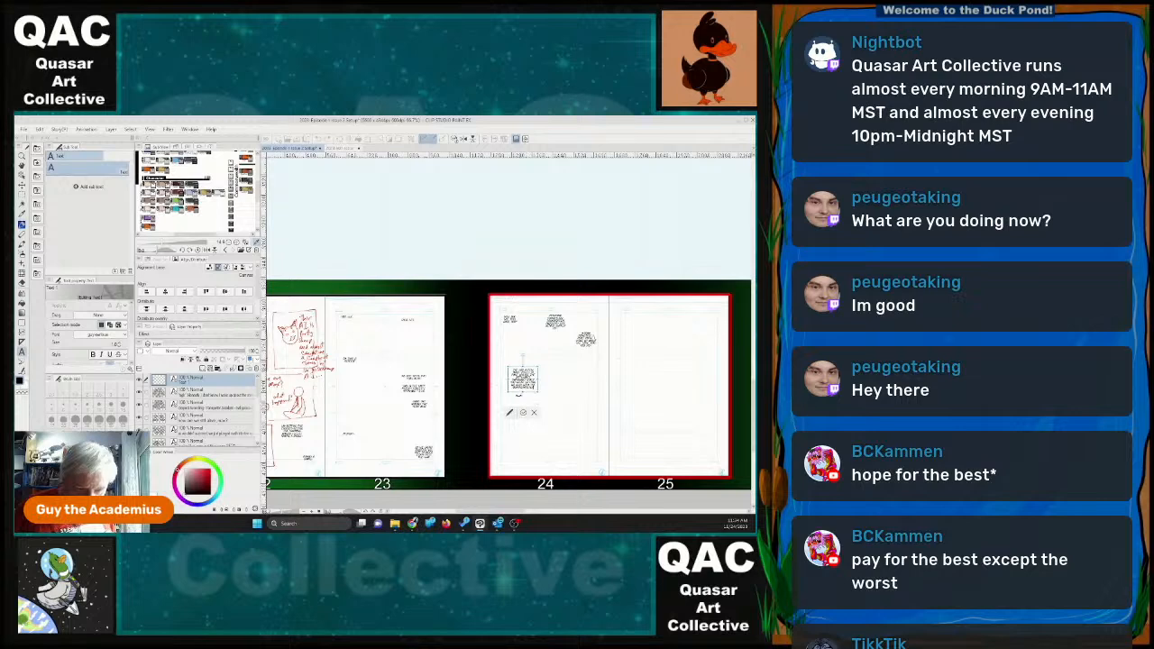
click(523, 413)
drag(532, 369, 523, 358)
Write a short fifth dialogue text for page 24 that includes "he looks like a", correcting its ending.
click(609, 450)
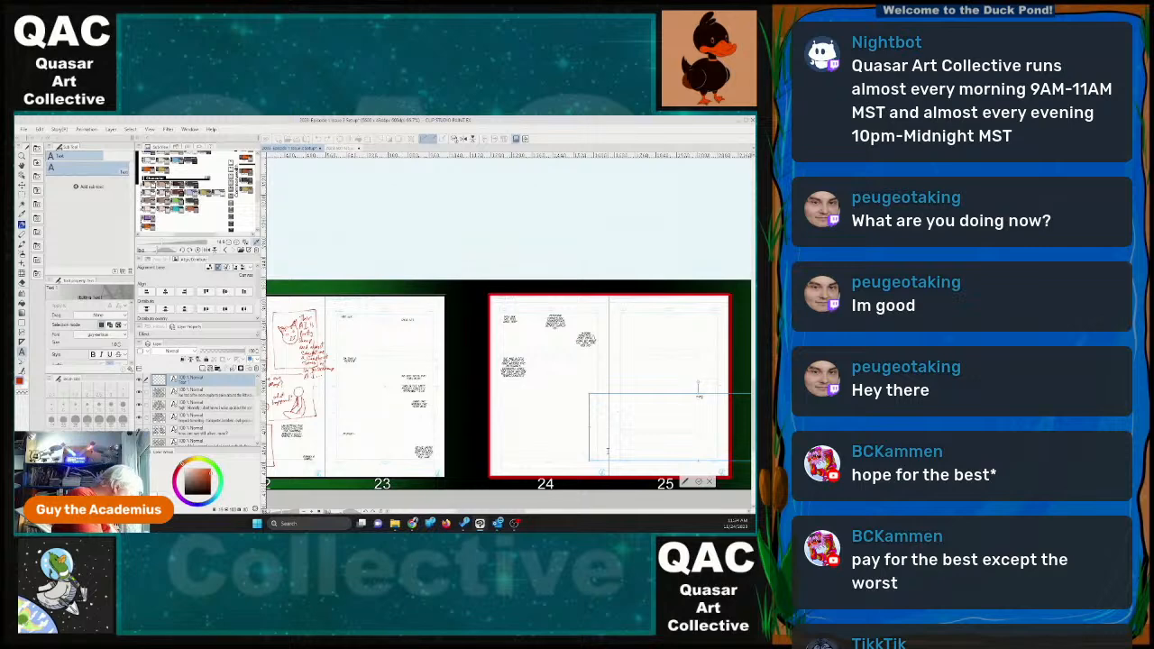
text(That doesn)
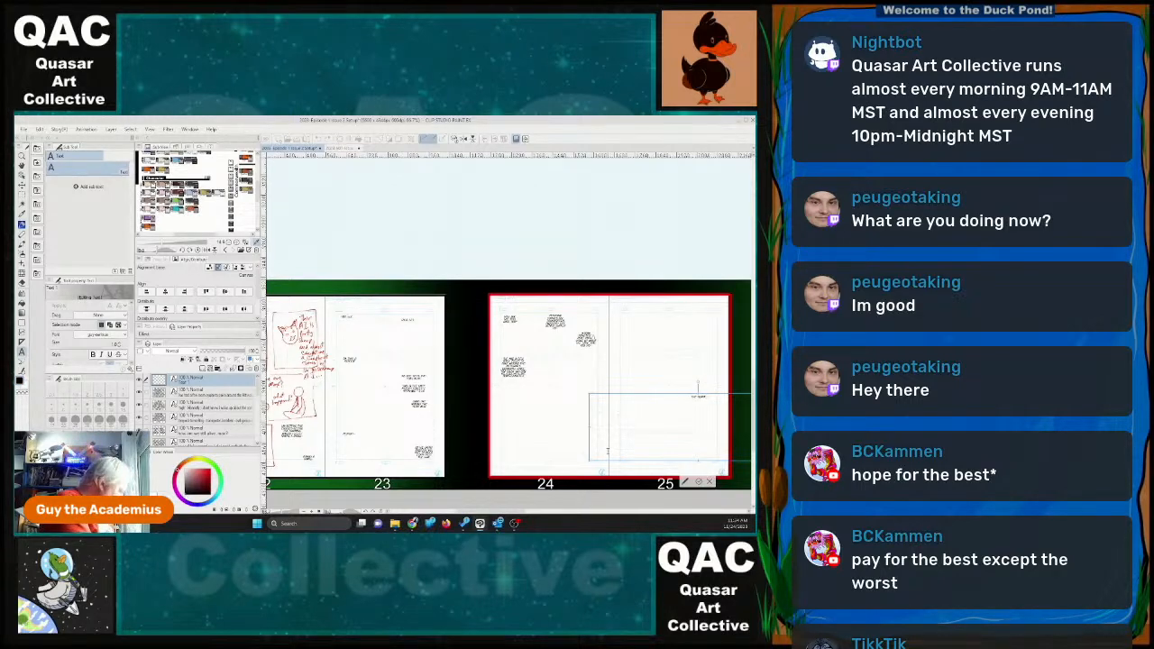
text('t mean)
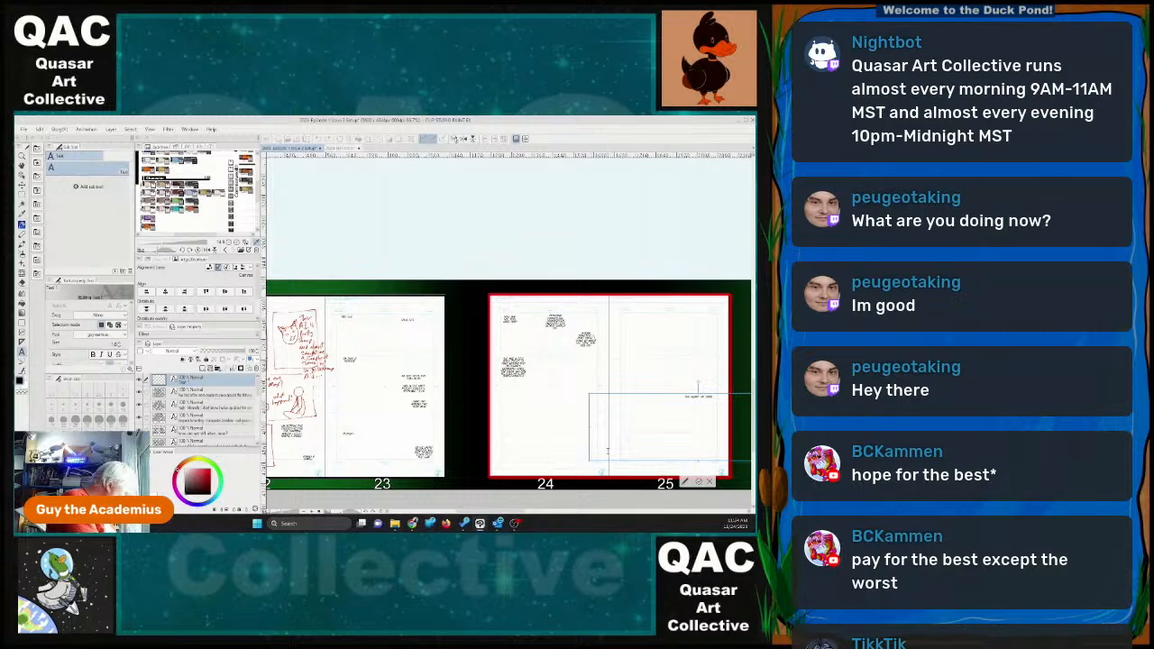
text( for a new)
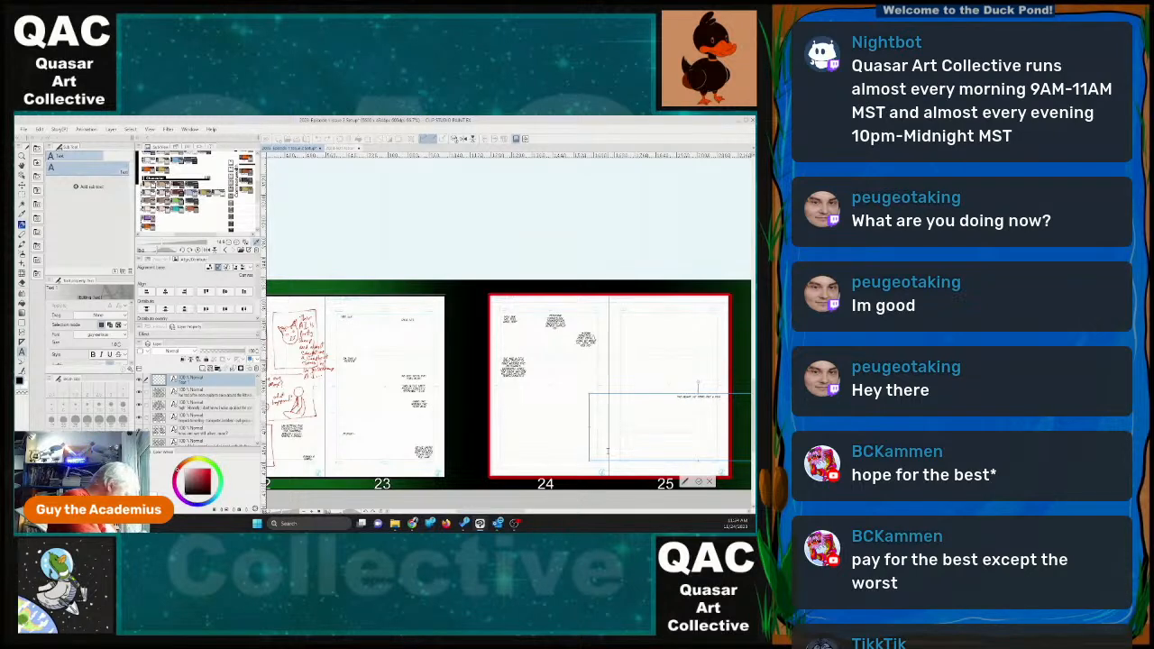
text(ed)
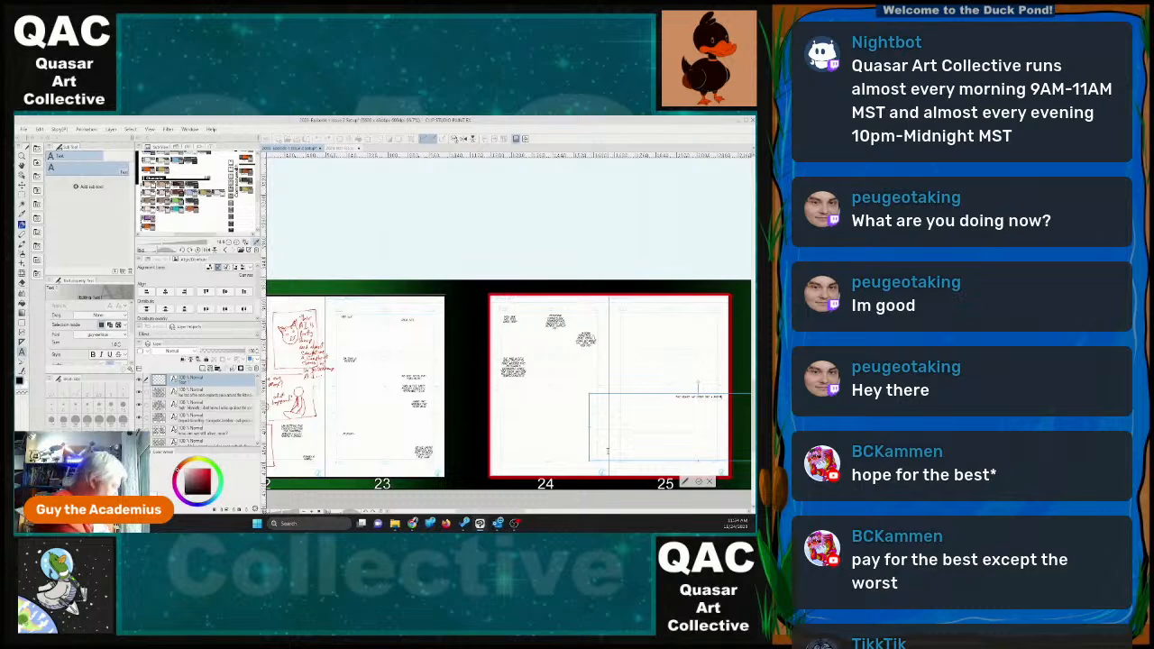
text( should b)
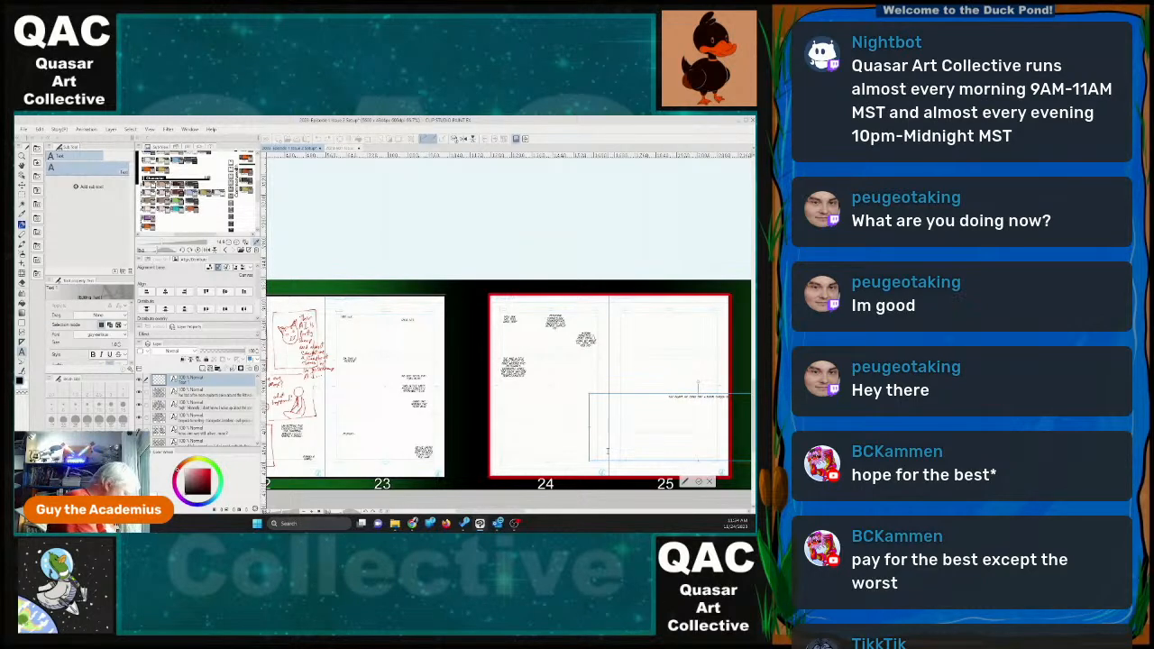
key(BackSpace)
key(BackSpace)
key(BackSpace)
key(BackSpace)
key(BackSpace)
key(BackSpace)
key(BackSpace)
key(BackSpace)
key(BackSpace)
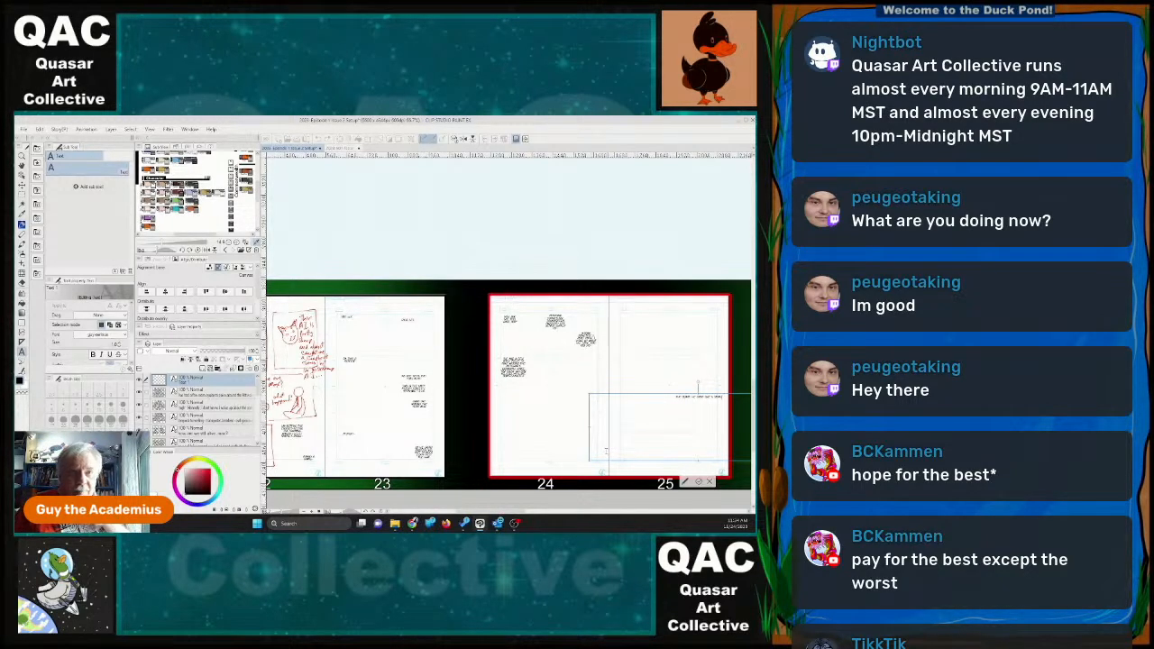
Narrow and shorten the fifth dialogue's text box and place it near page 24's right margin, below the third block.
drag(654, 396, 593, 394)
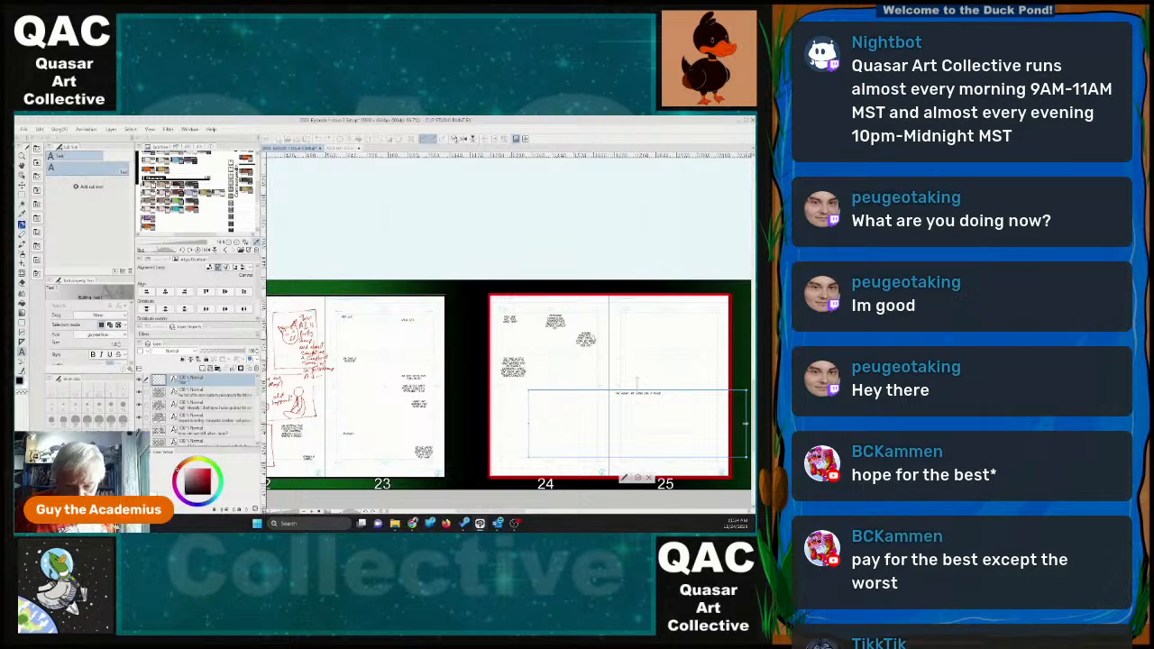
drag(745, 423, 551, 423)
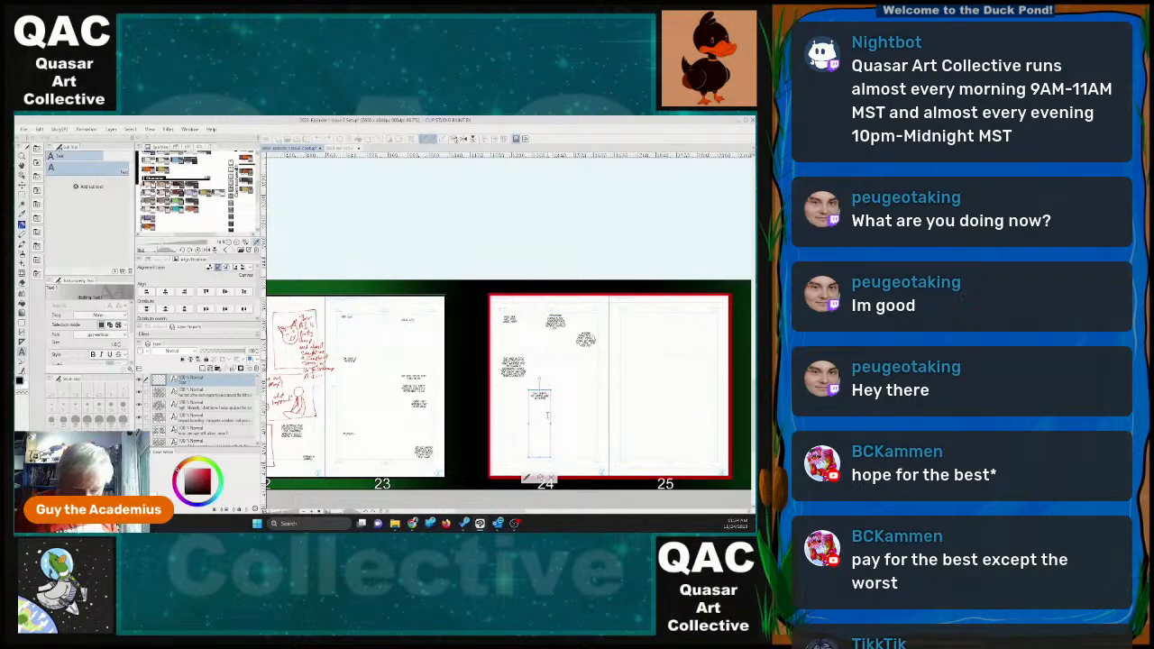
click(541, 478)
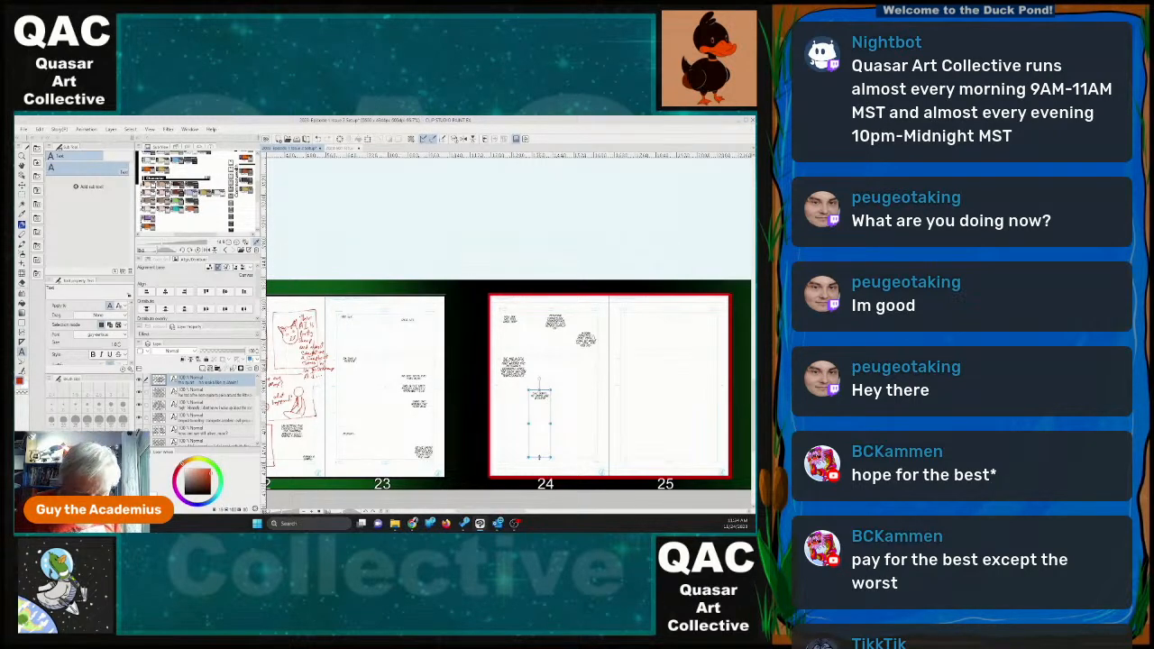
drag(539, 457, 579, 366)
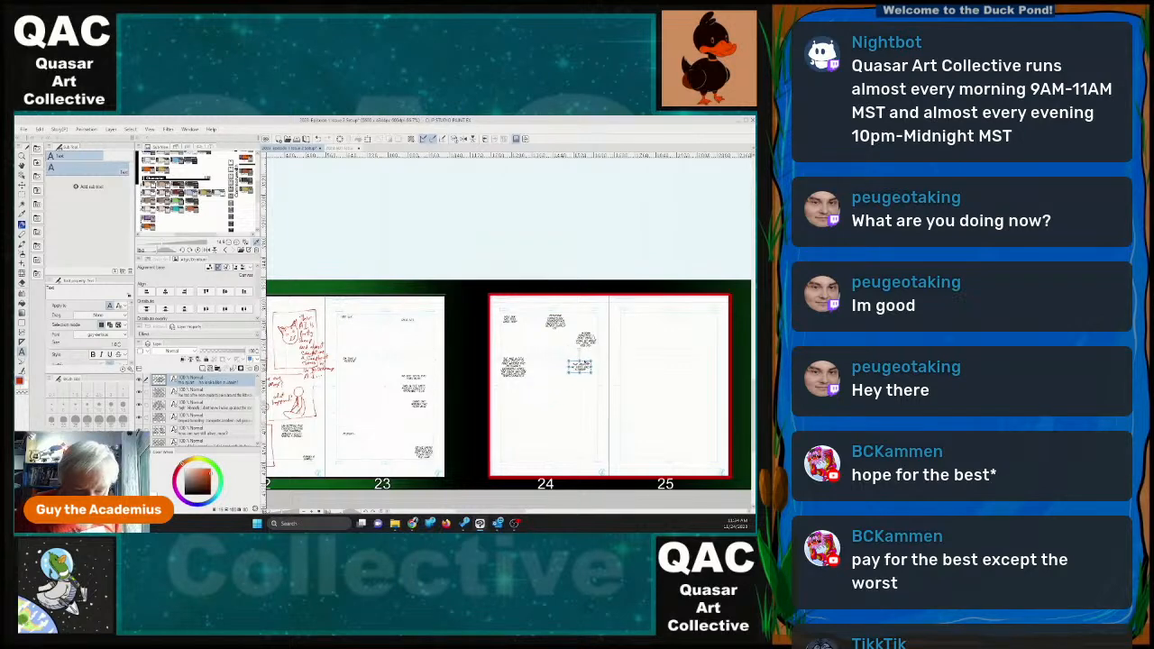
Write a sixth dialogue text on page 24 that includes "into that kind of thing" and ends with "I don't judge".
click(579, 412)
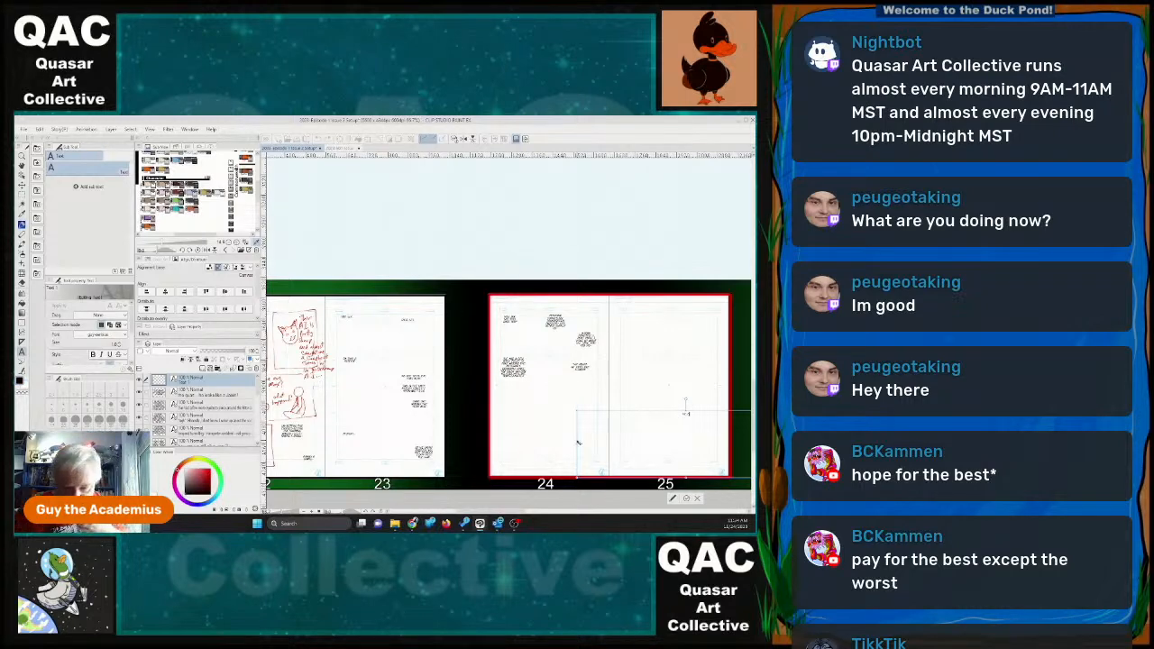
mouse_move(577, 411)
mouse_down()
mouse_move(708, 419)
mouse_move(580, 414)
mouse_up()
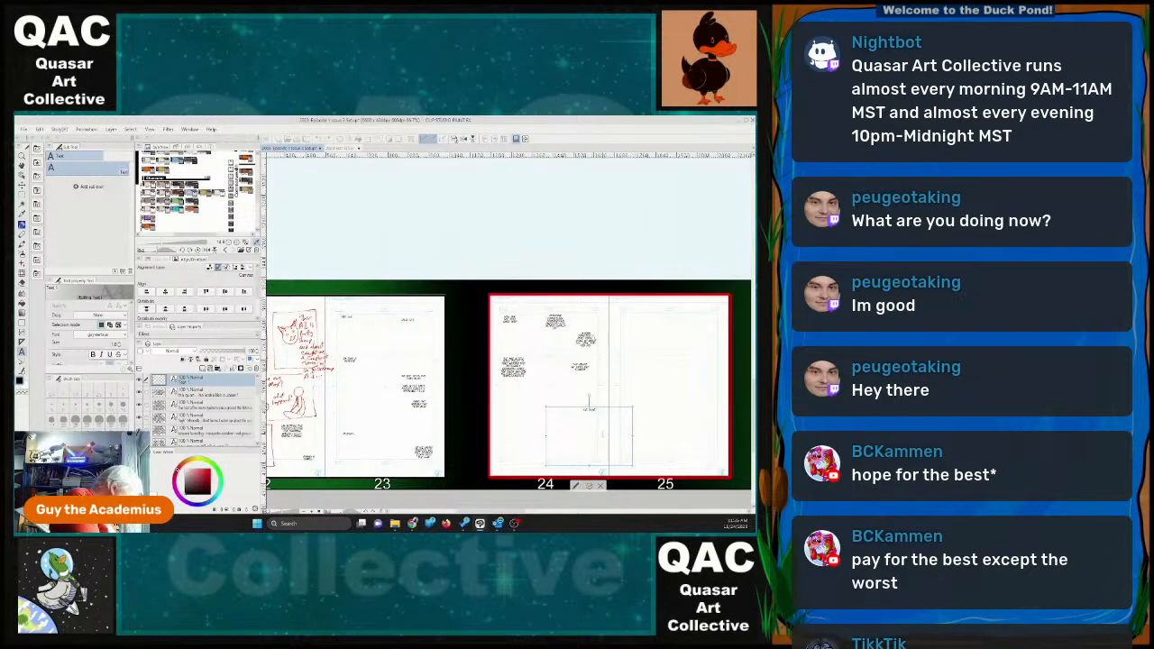
text(where you are)
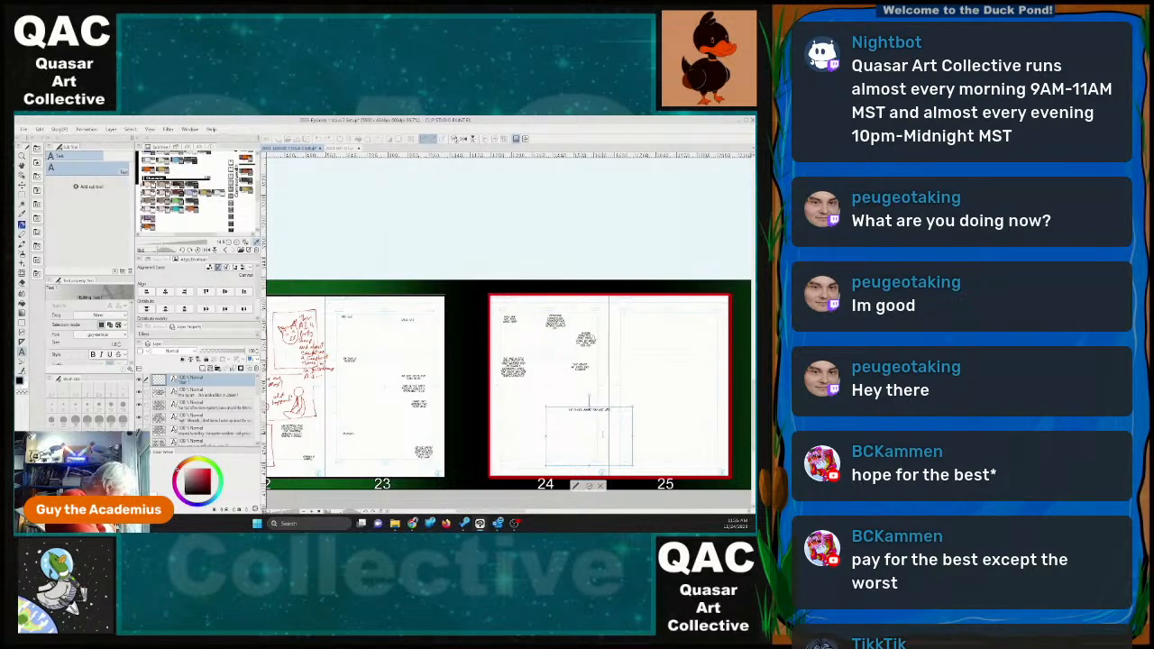
text(that kind of thing)
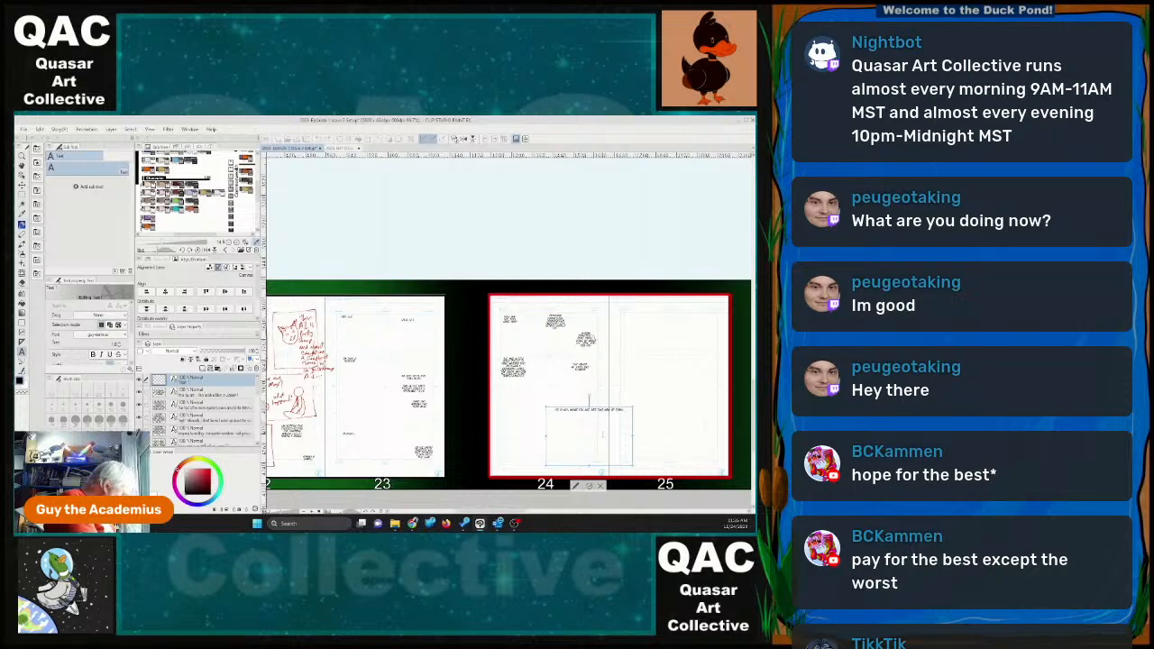
text(, I didn't know)
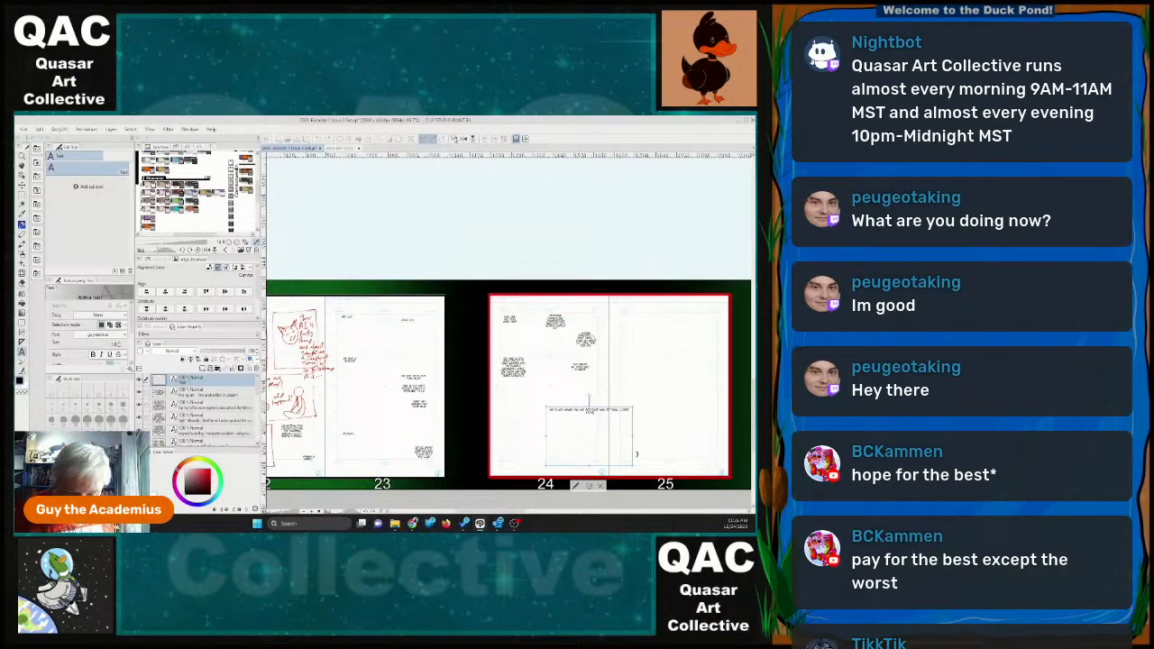
Shrink the sixth dialogue's text box into a compact wrapped block and place it directly beneath the fifth on page 24.
drag(630, 464, 596, 379)
click(588, 414)
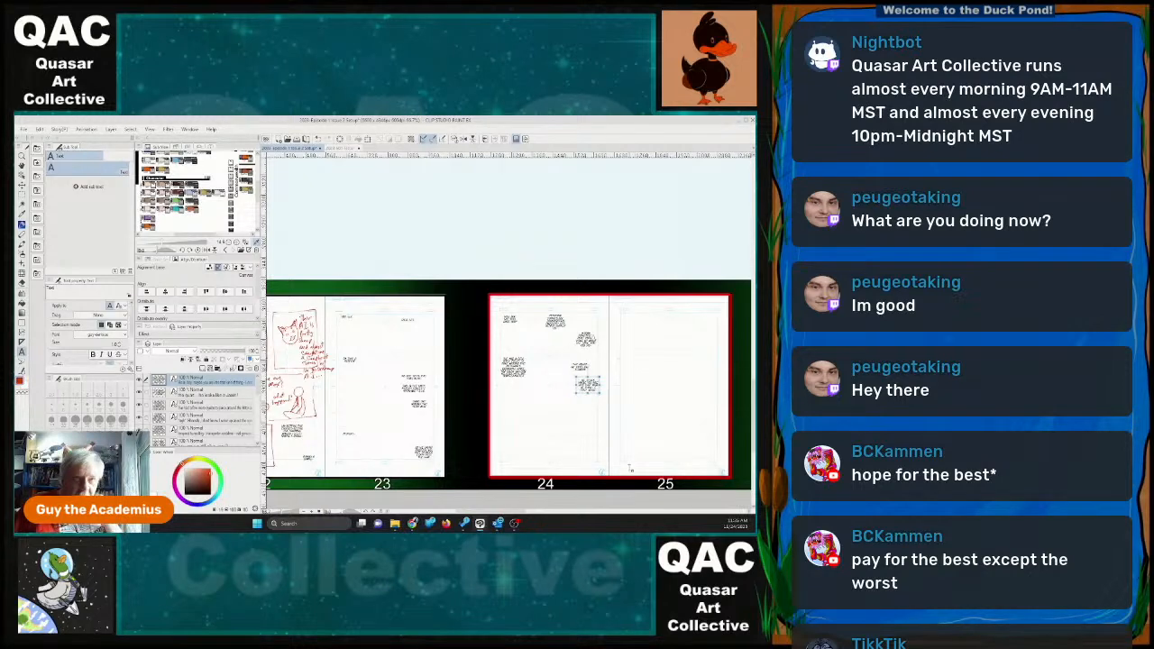
scroll(591, 442, up, 4)
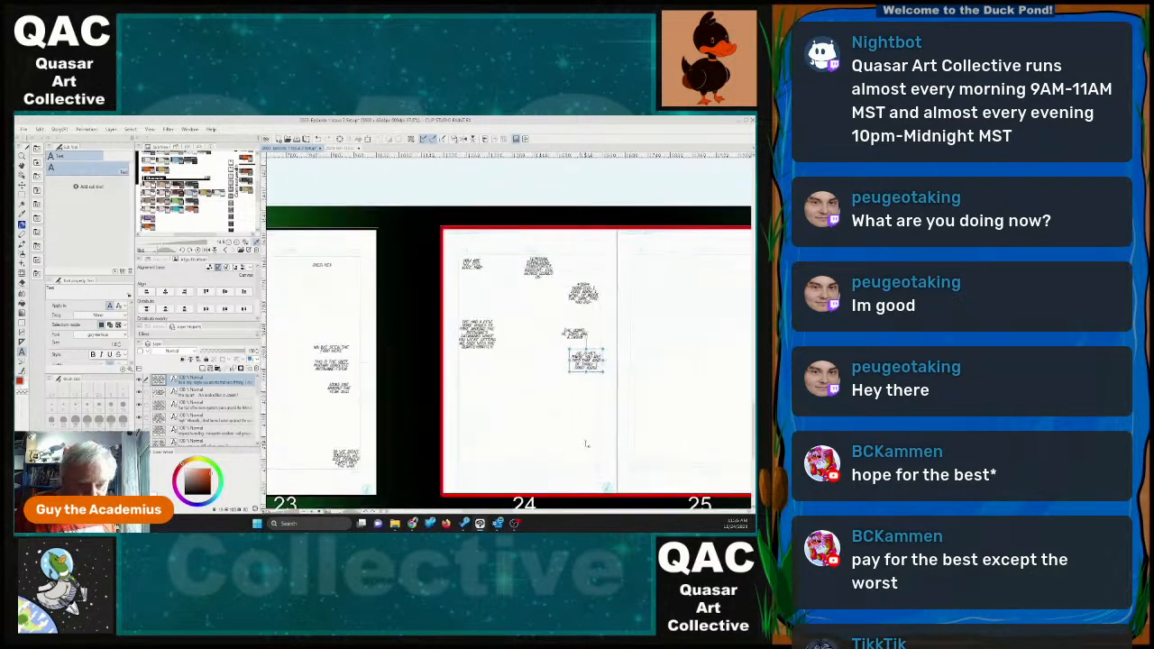
scroll(587, 446, up, 1)
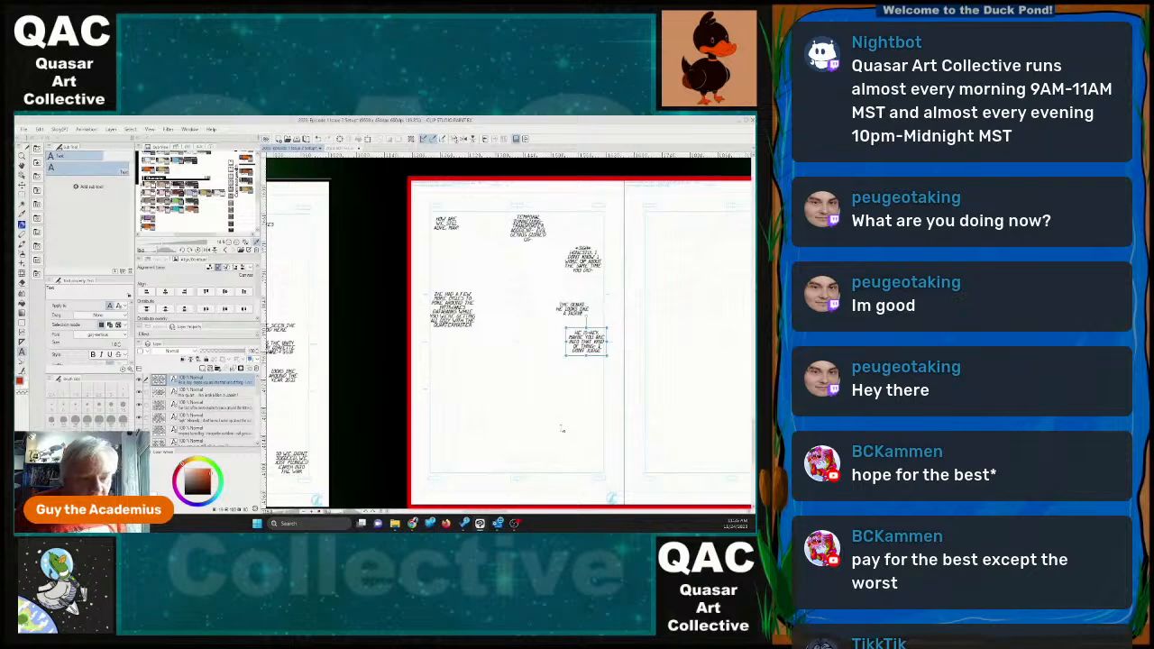
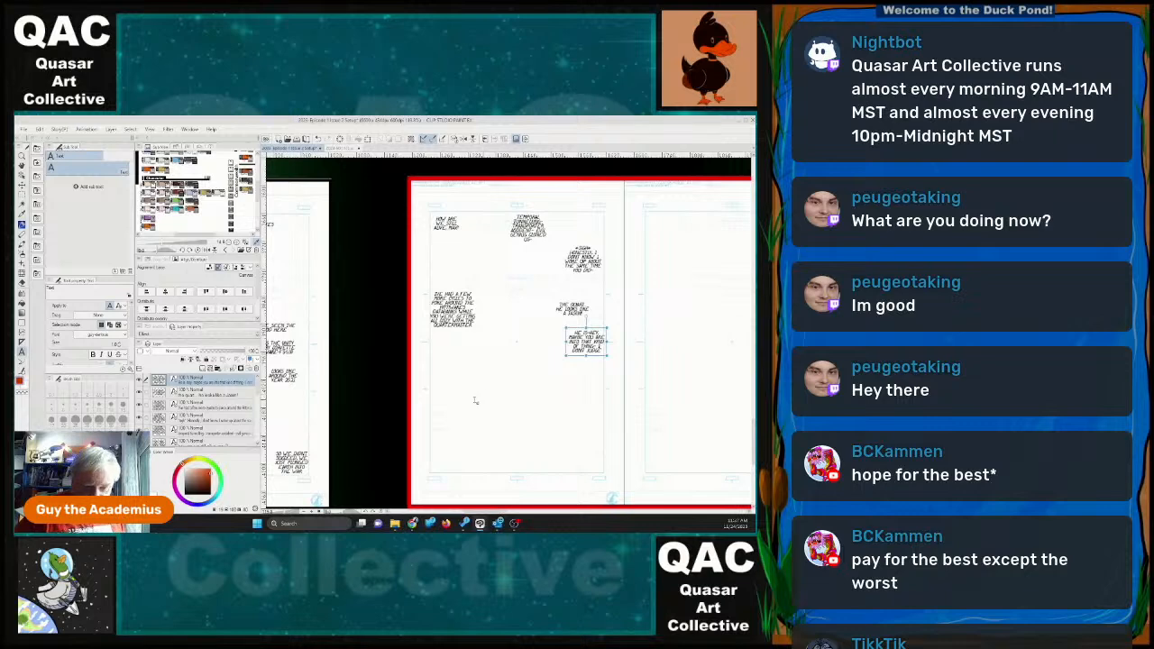
Write a seventh dialogue text on page 24 that begins "As for the" and continues with "I don't think this".
scroll(499, 414, down, 1)
scroll(499, 414, down, 1)
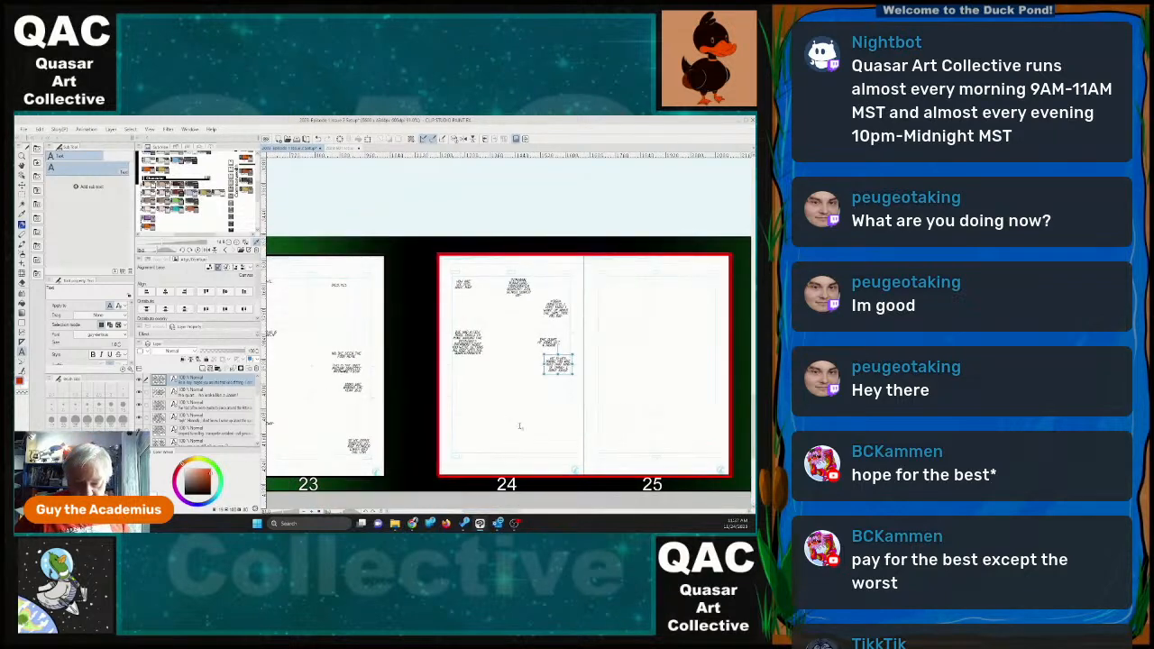
click(516, 415)
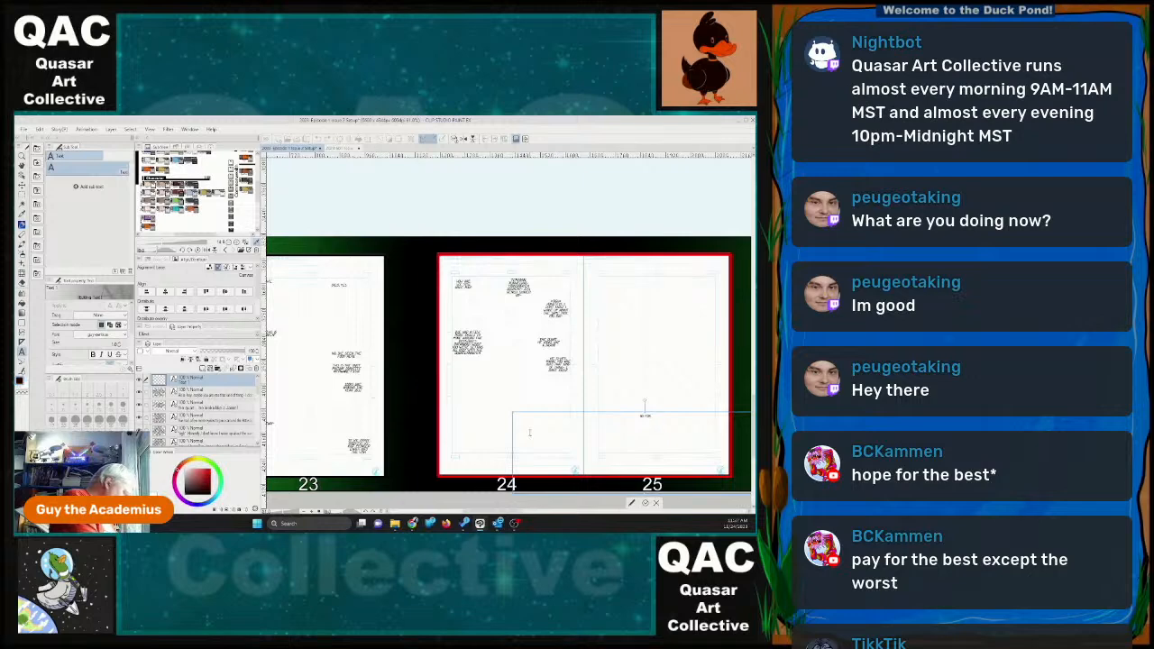
text(As for the name)
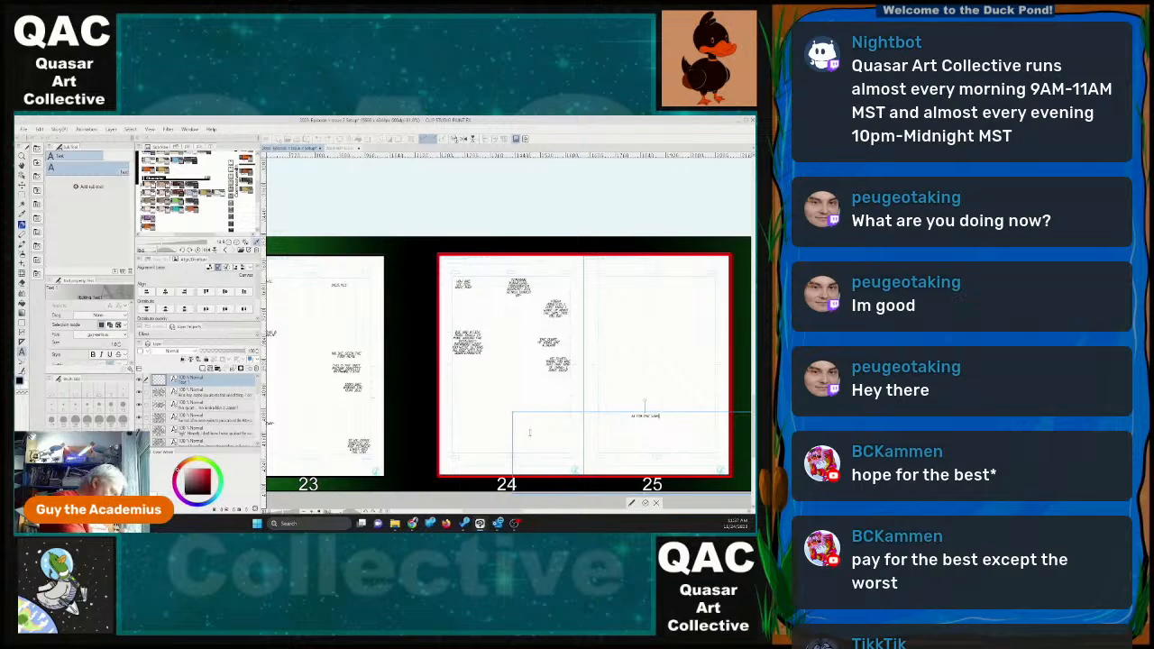
text(ua)
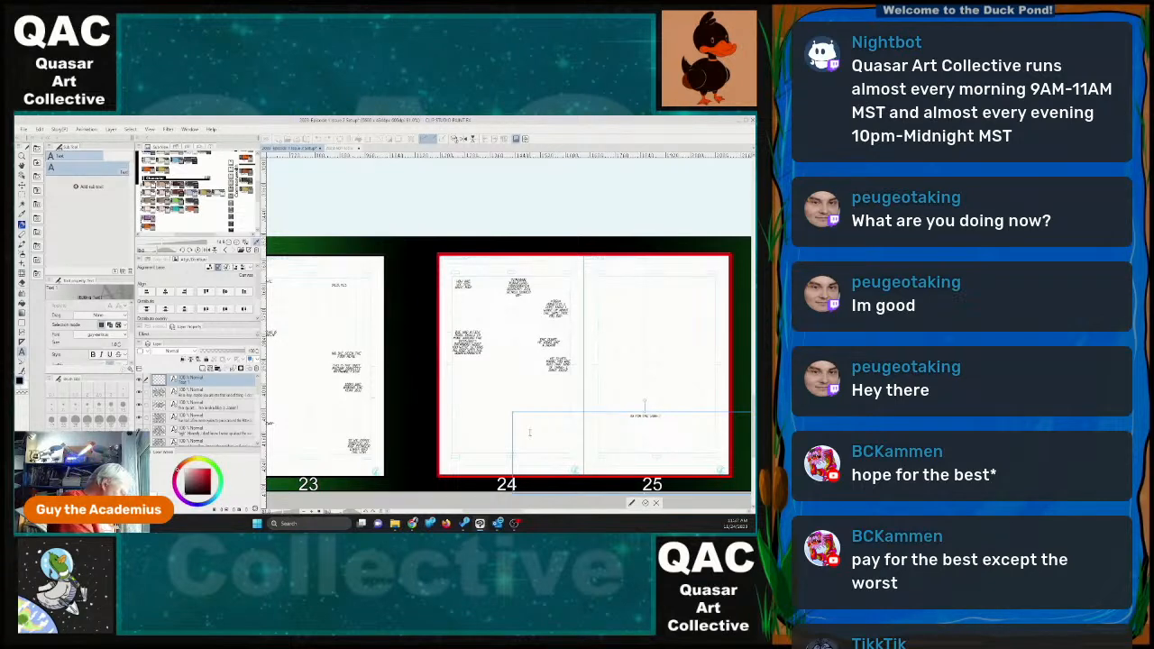
text(l, I don't think)
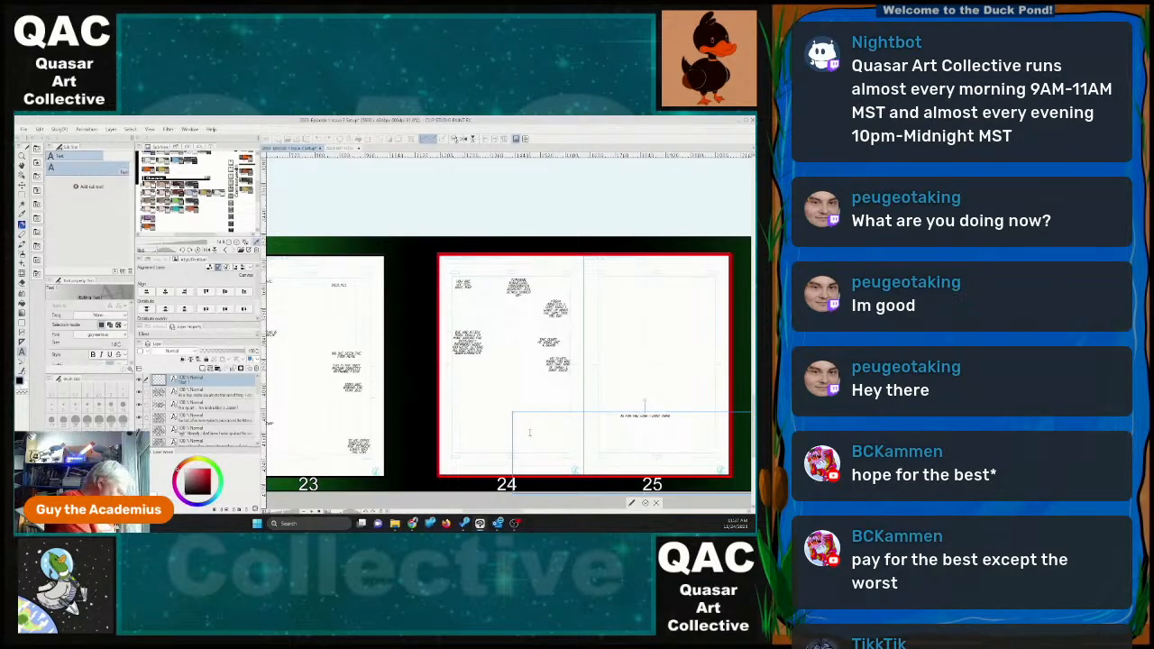
text( this is)
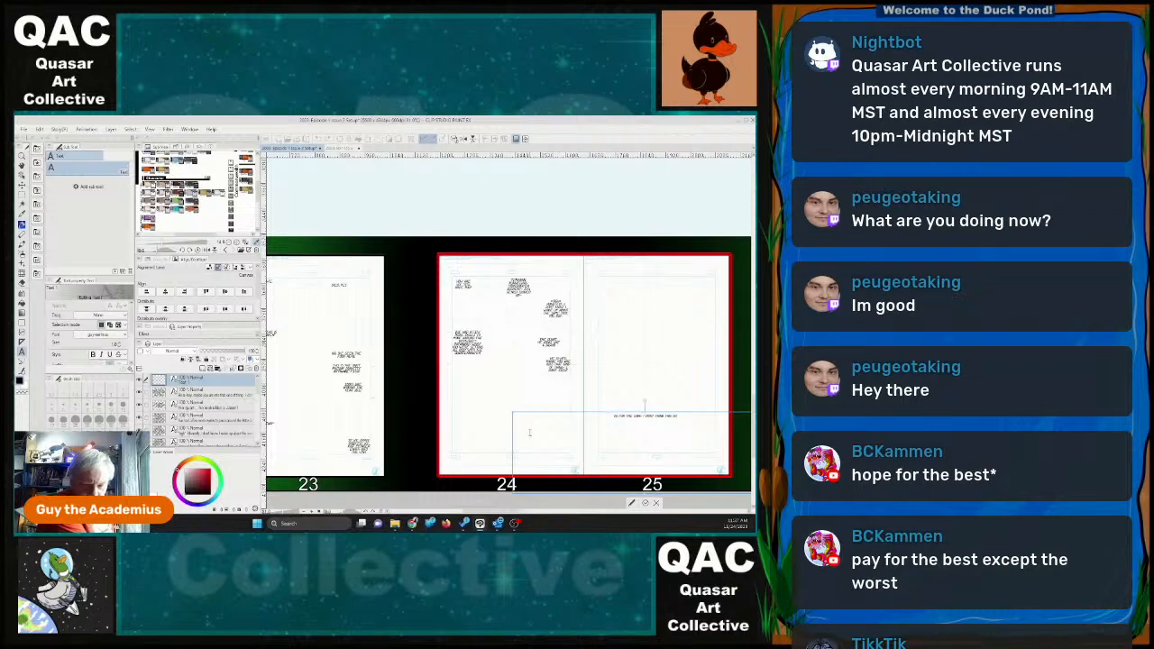
text( going to)
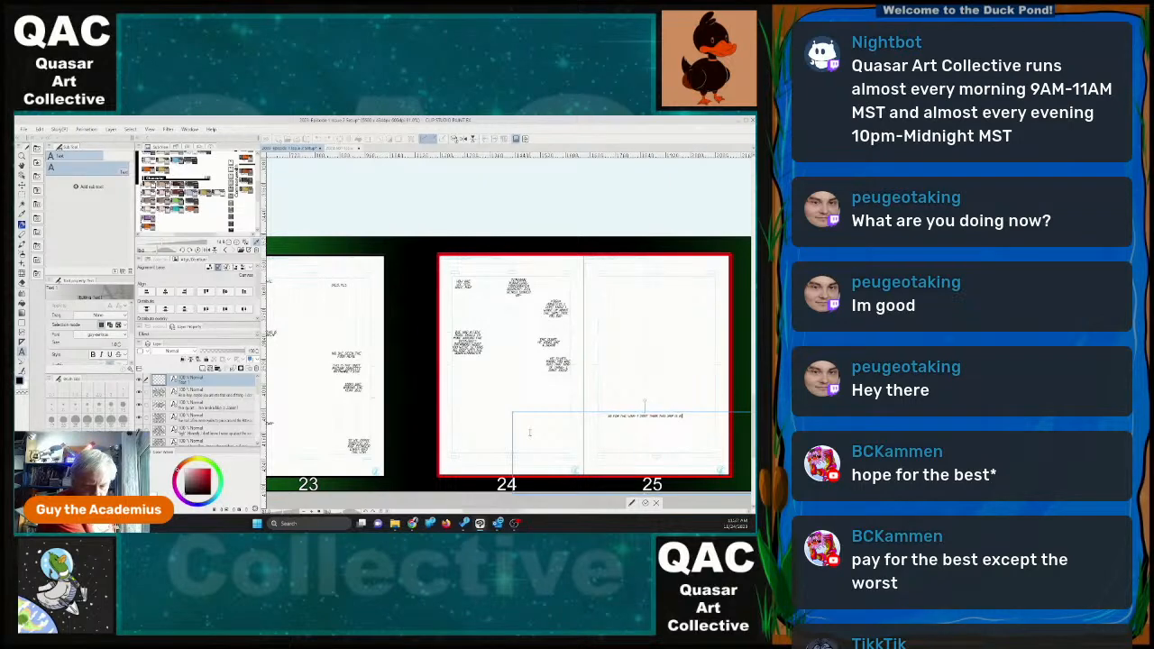
text(r)
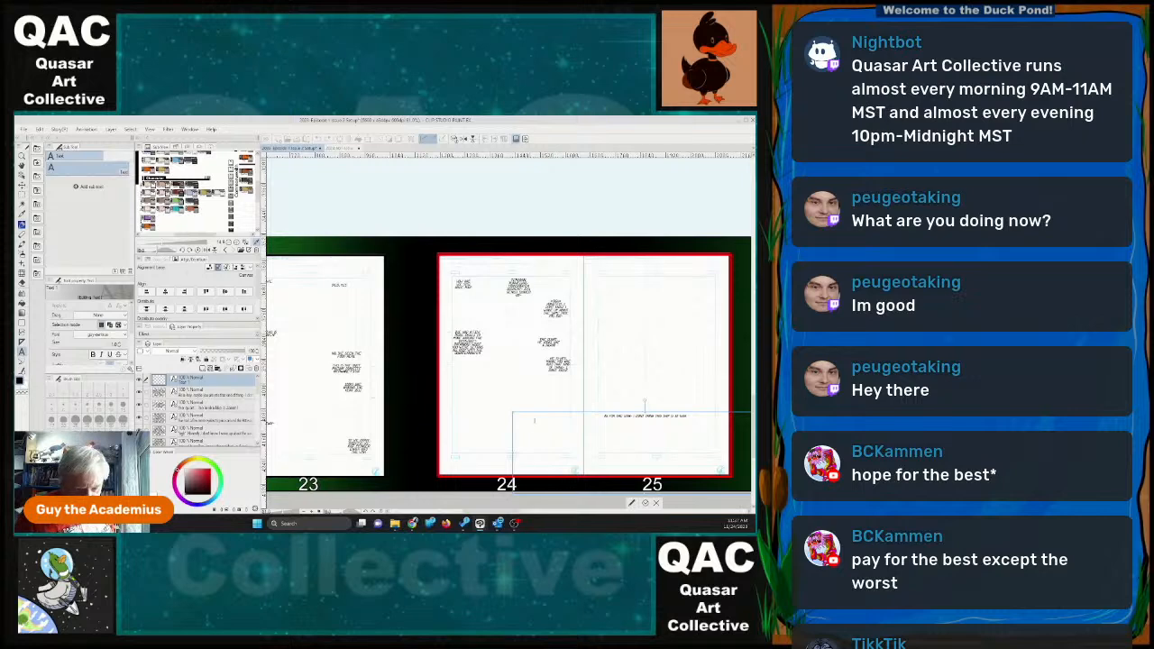
Shrink the seventh dialogue's text box into a compact wrapped block and place it near page 24's left margin, below the fourth block.
drag(540, 415, 456, 377)
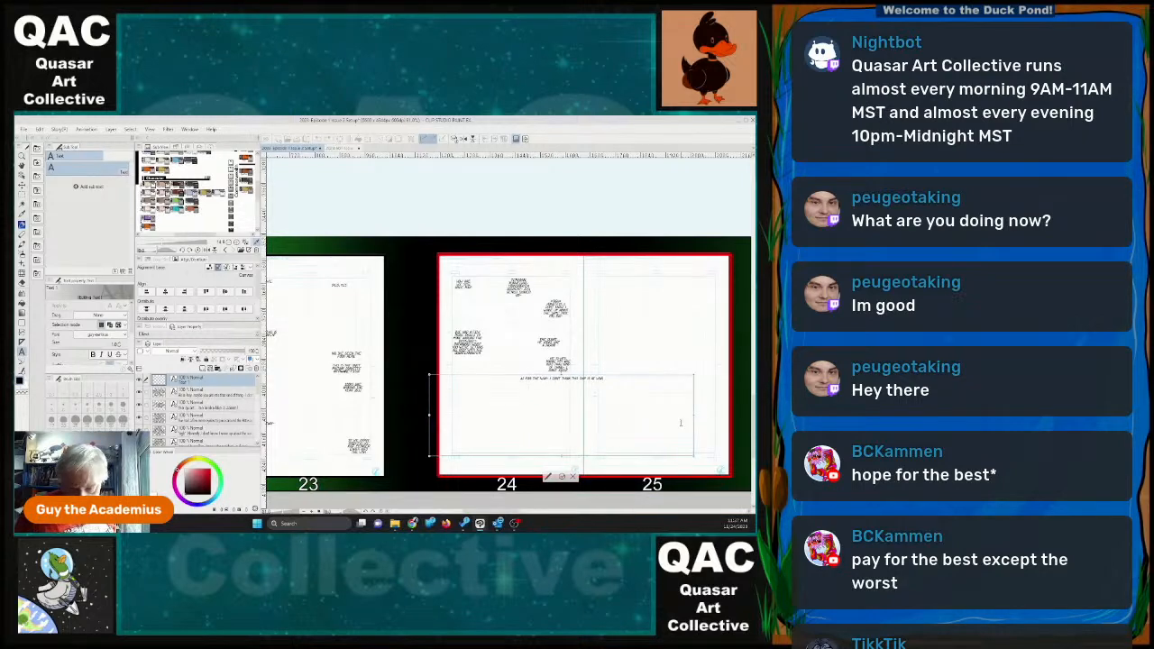
drag(694, 416, 457, 412)
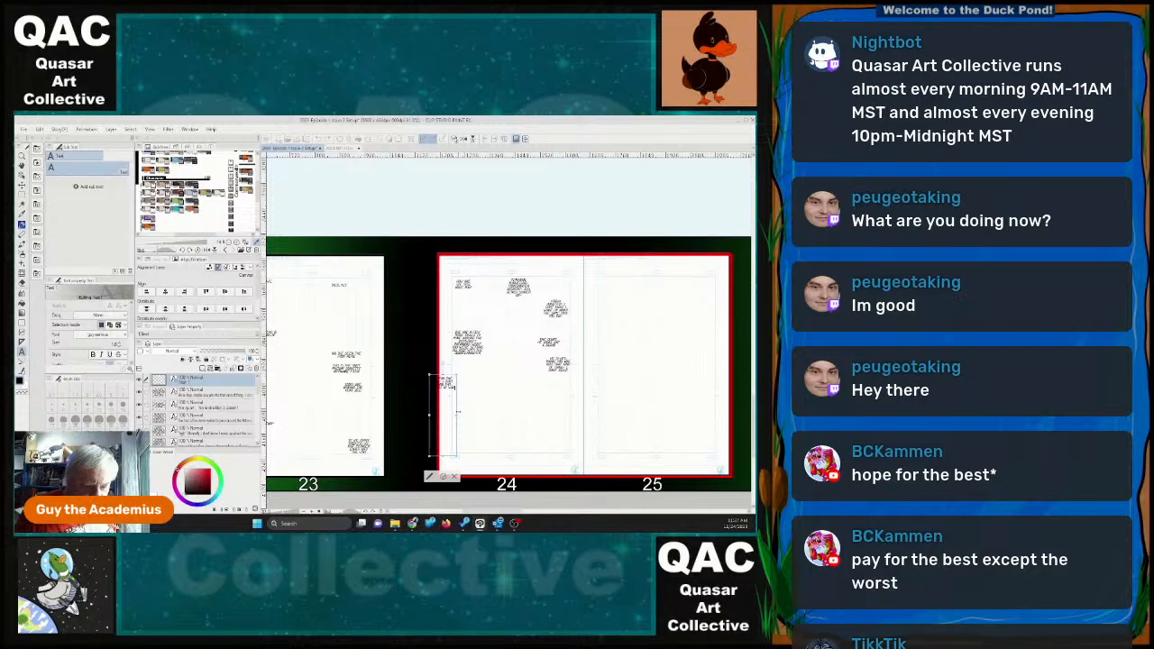
drag(441, 458, 470, 395)
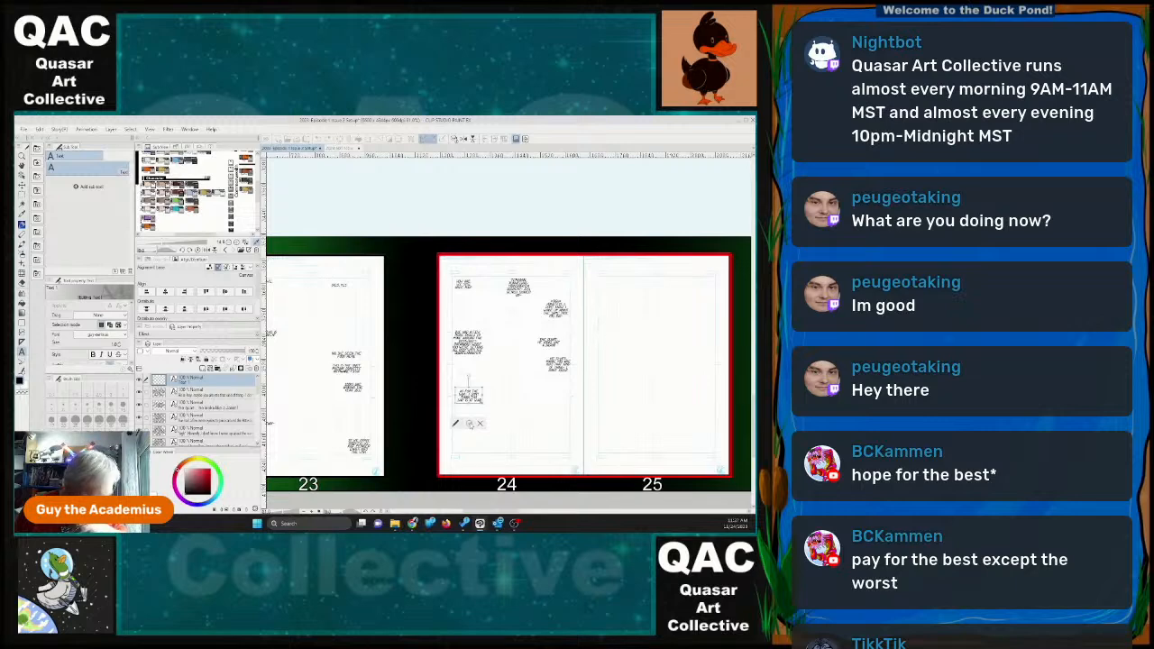
Write an eighth dialogue text on page 24 that begins "it looks like it's on a" and ends with "mission".
click(515, 412)
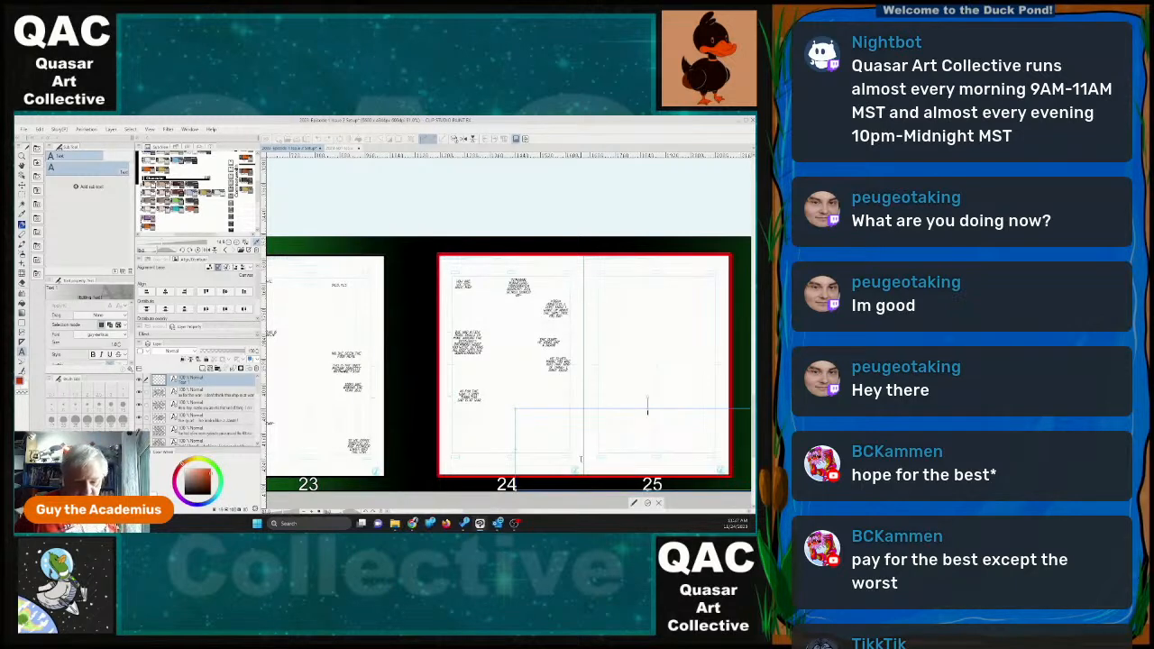
text(it lo)
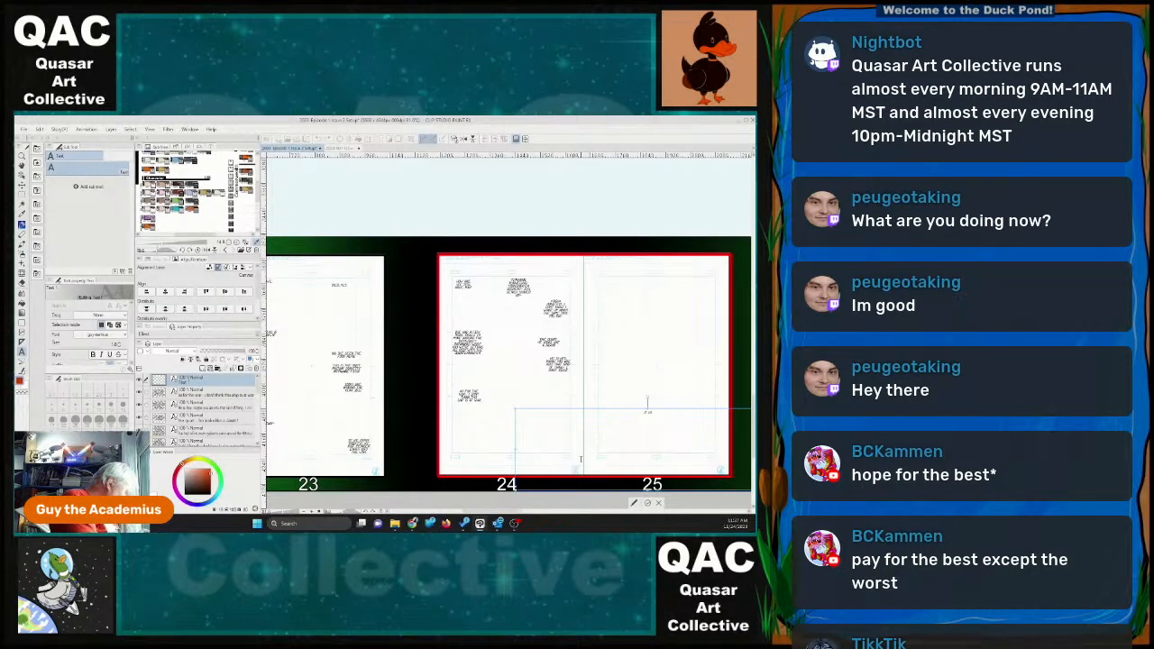
text(oks like it's on)
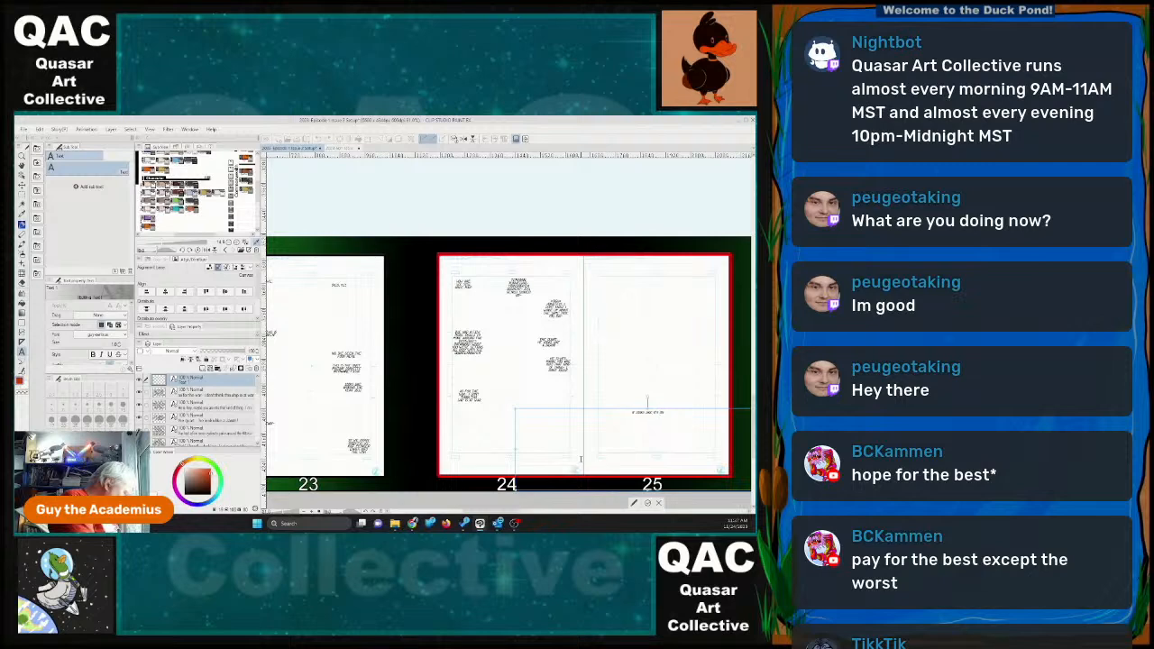
text( a processor)
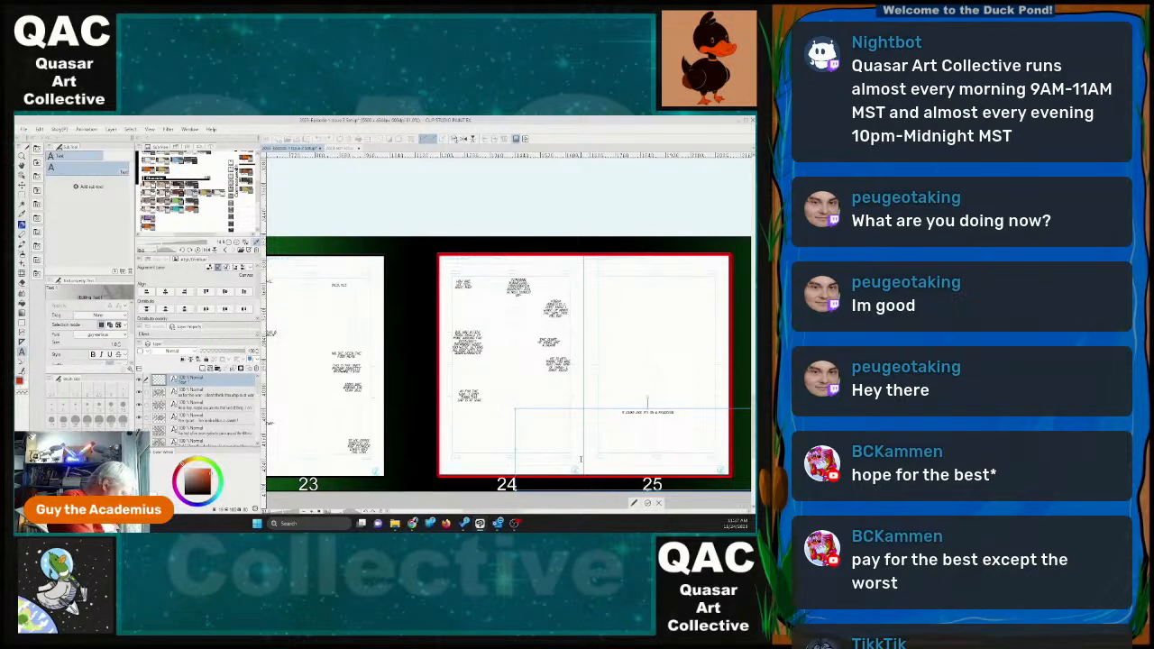
text( mission)
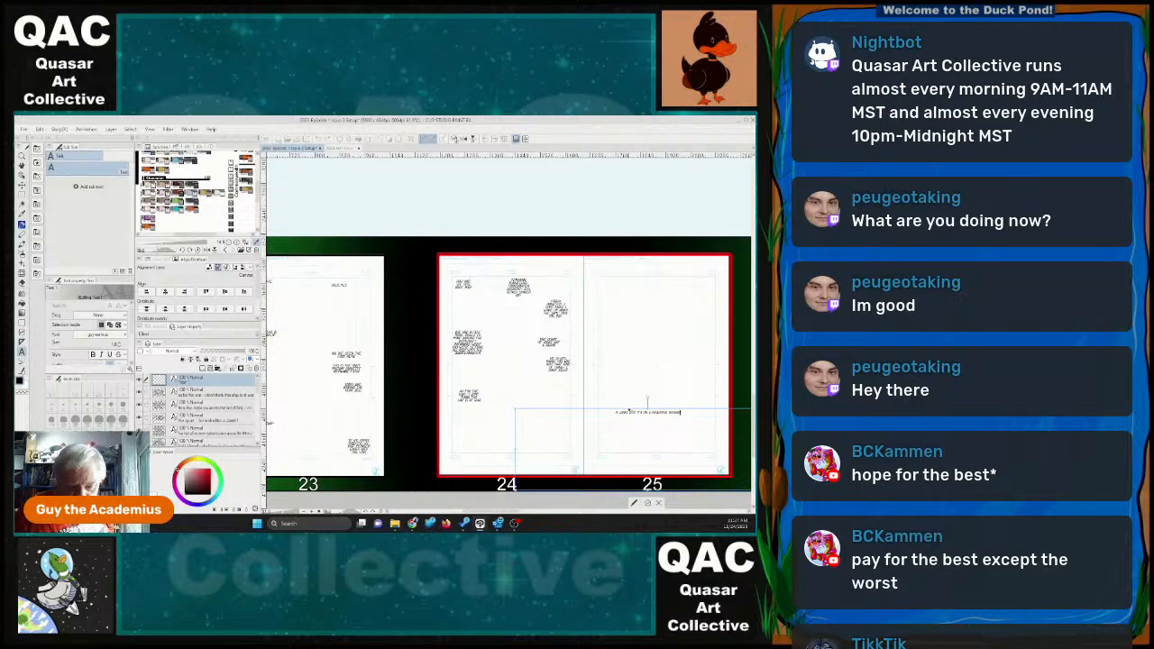
Move the eighth dialogue to page 24's lower right area and narrow and shorten its text box so the line wraps.
drag(629, 409, 574, 389)
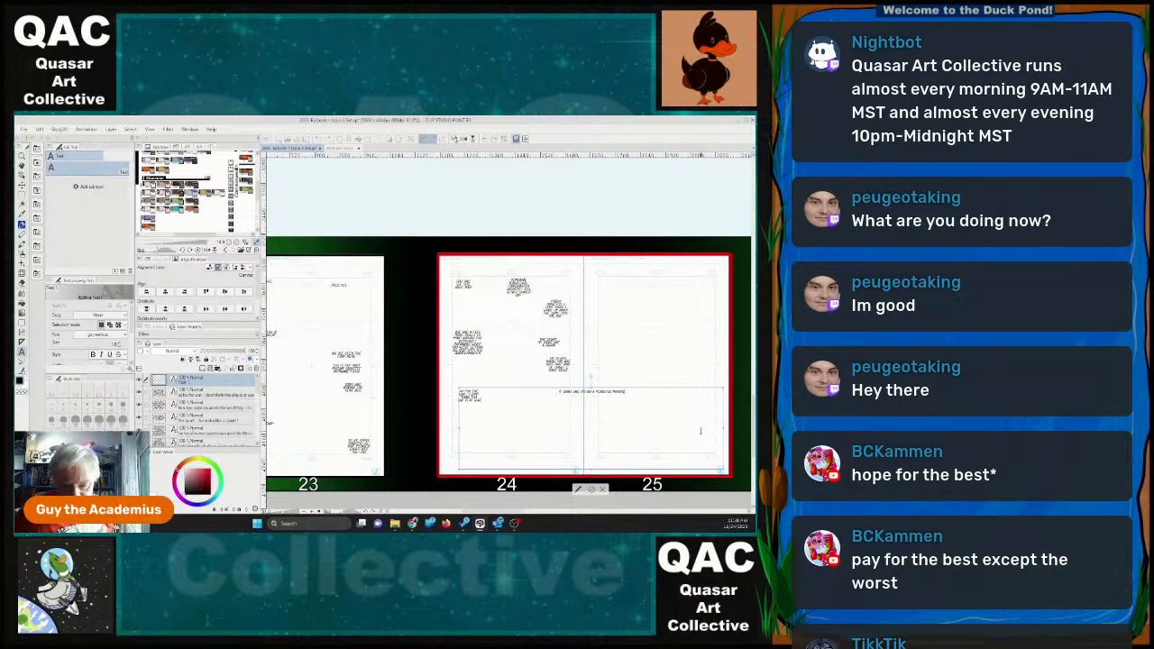
drag(723, 429, 559, 405)
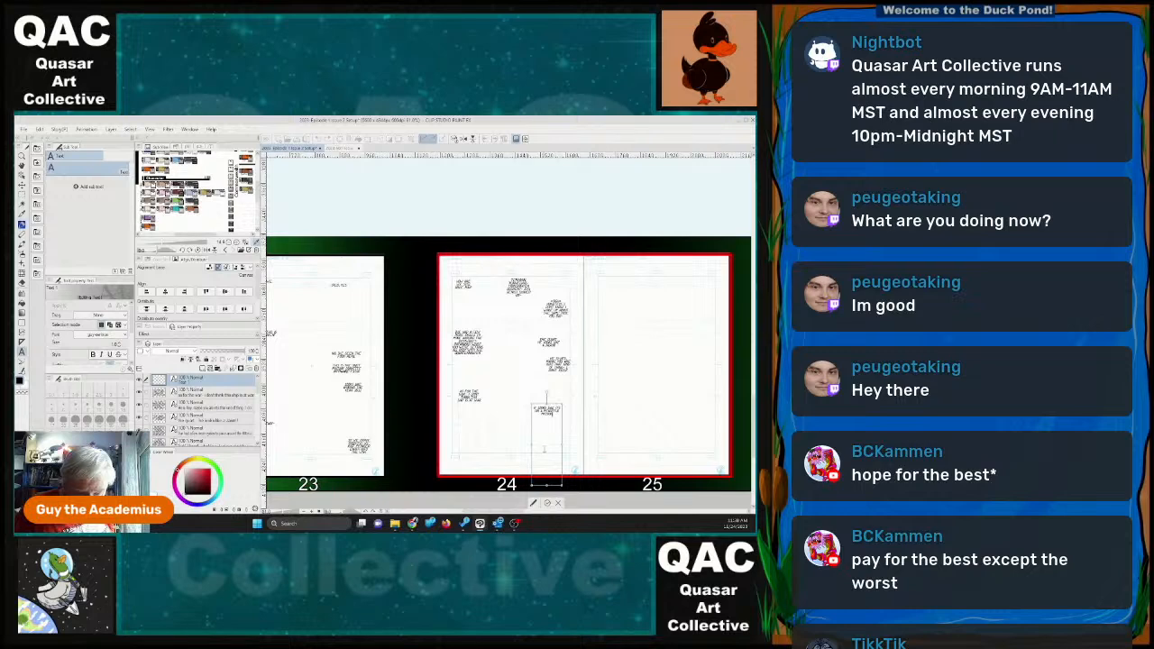
drag(547, 486, 546, 443)
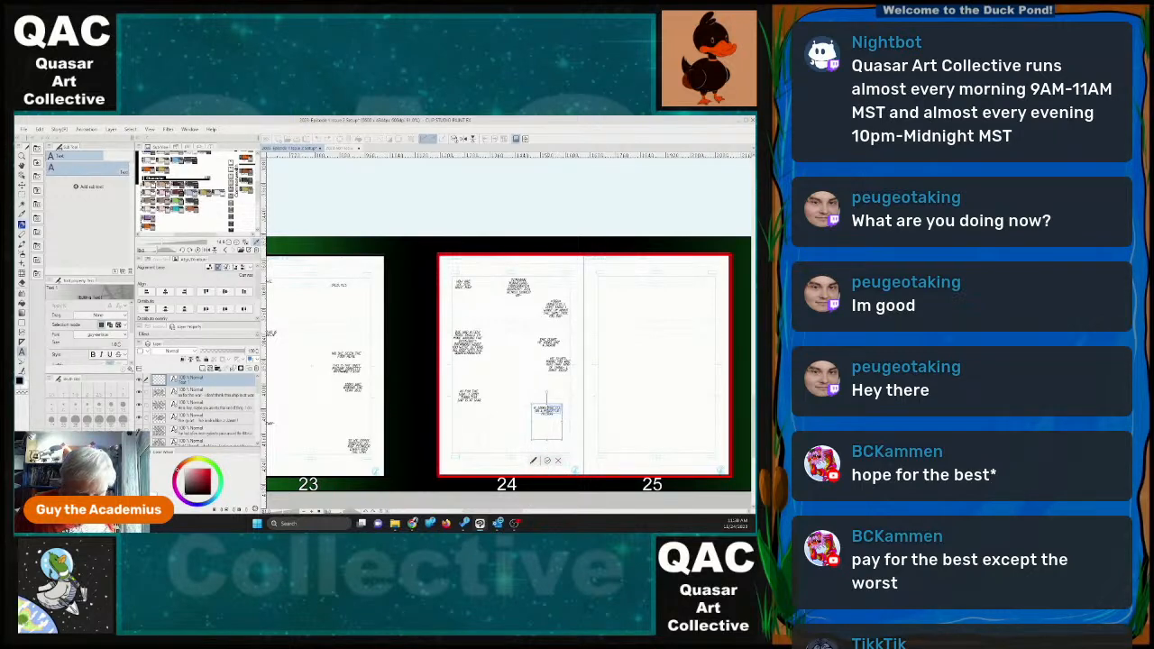
Revise the eighth dialogue's wording and extend it with more text after "mission".
key(ctrl+a)
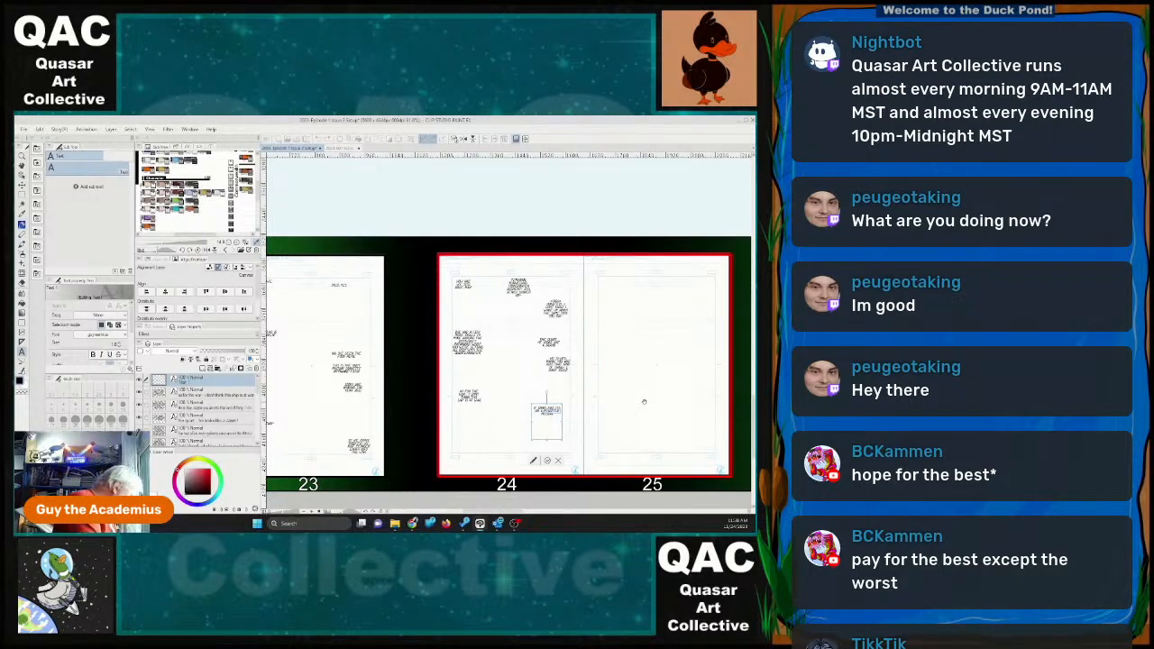
key(Return)
text(n)
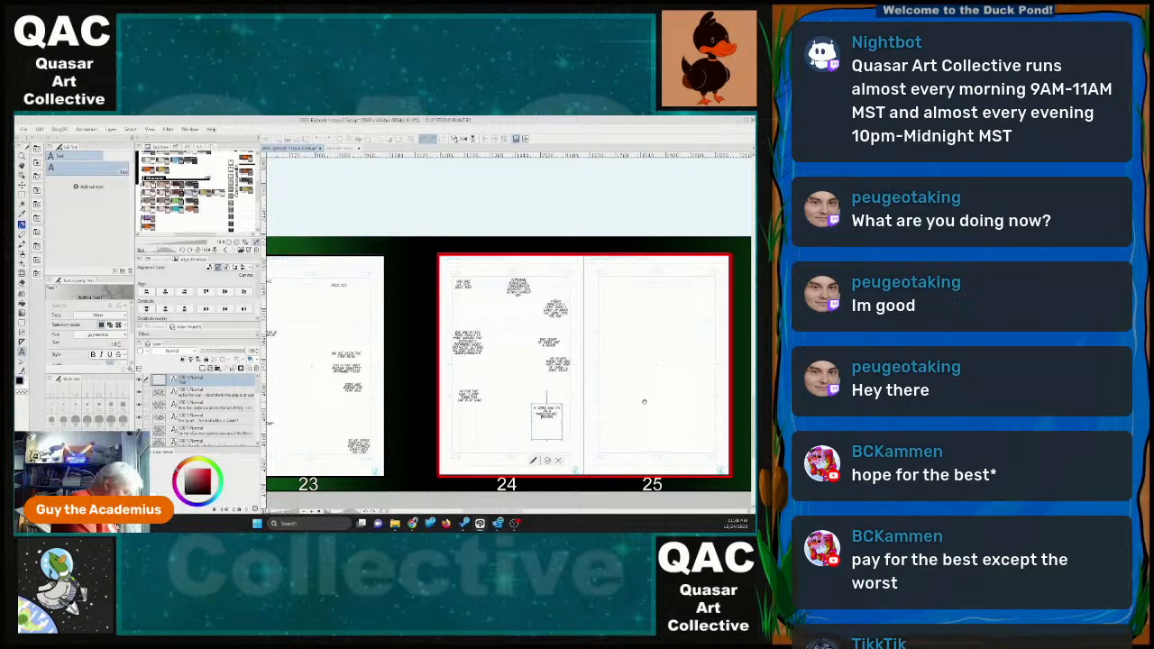
key(Return)
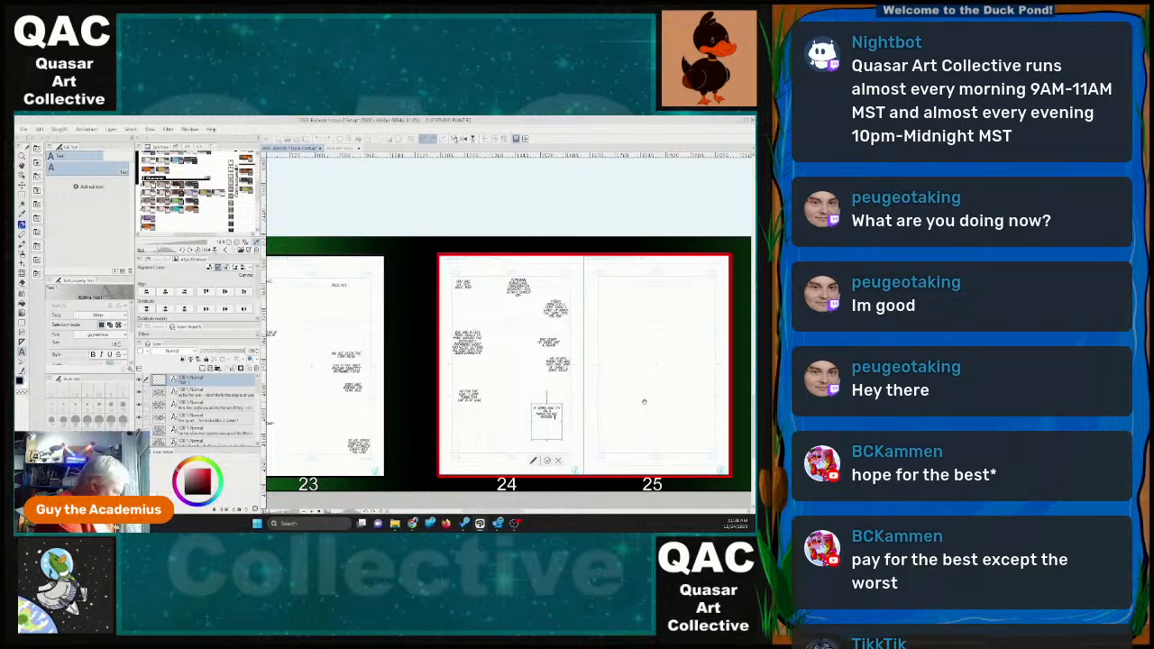
text(to does)
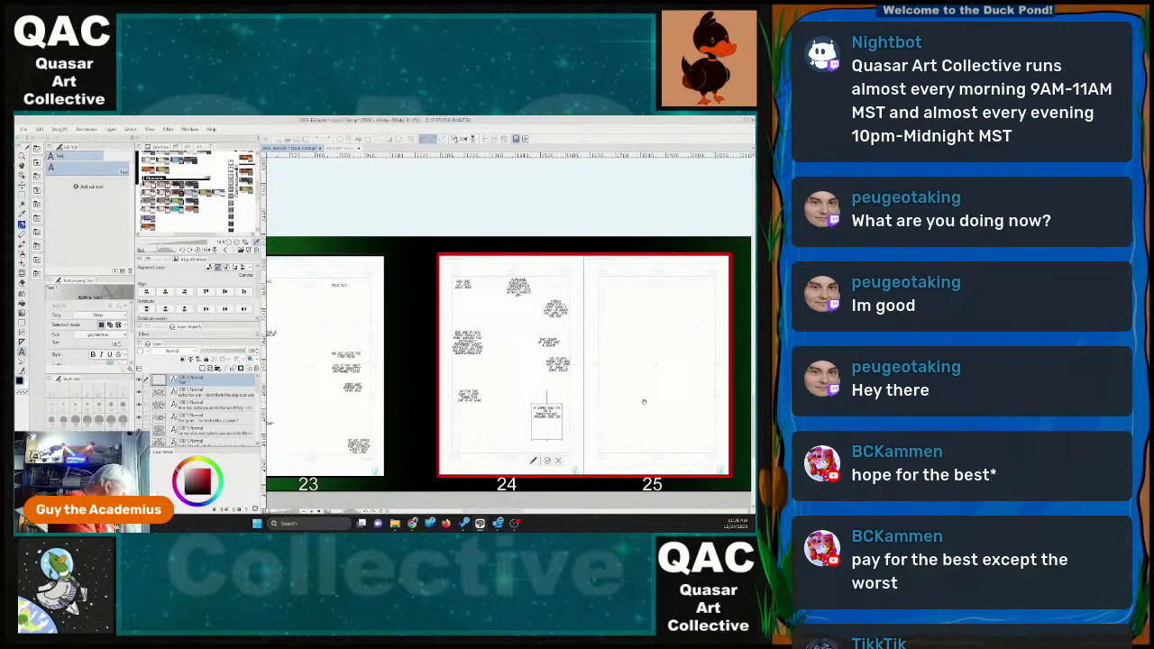
text( for us)
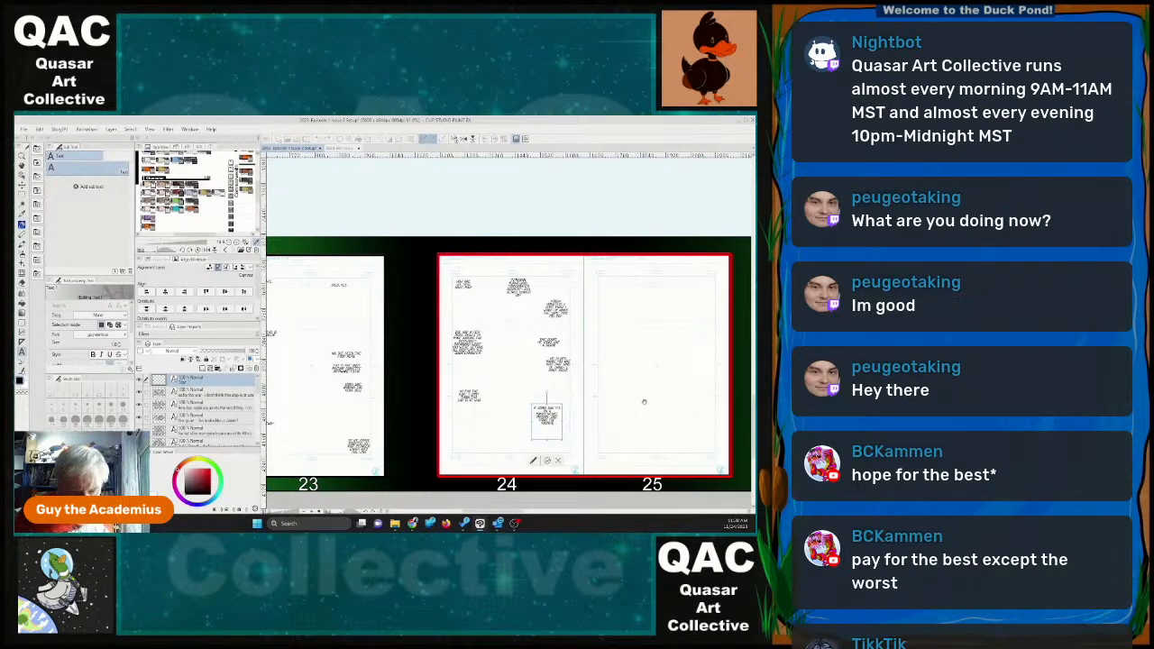
Widen and shorten the eighth dialogue's text box and finish its closing words.
drag(546, 441, 573, 415)
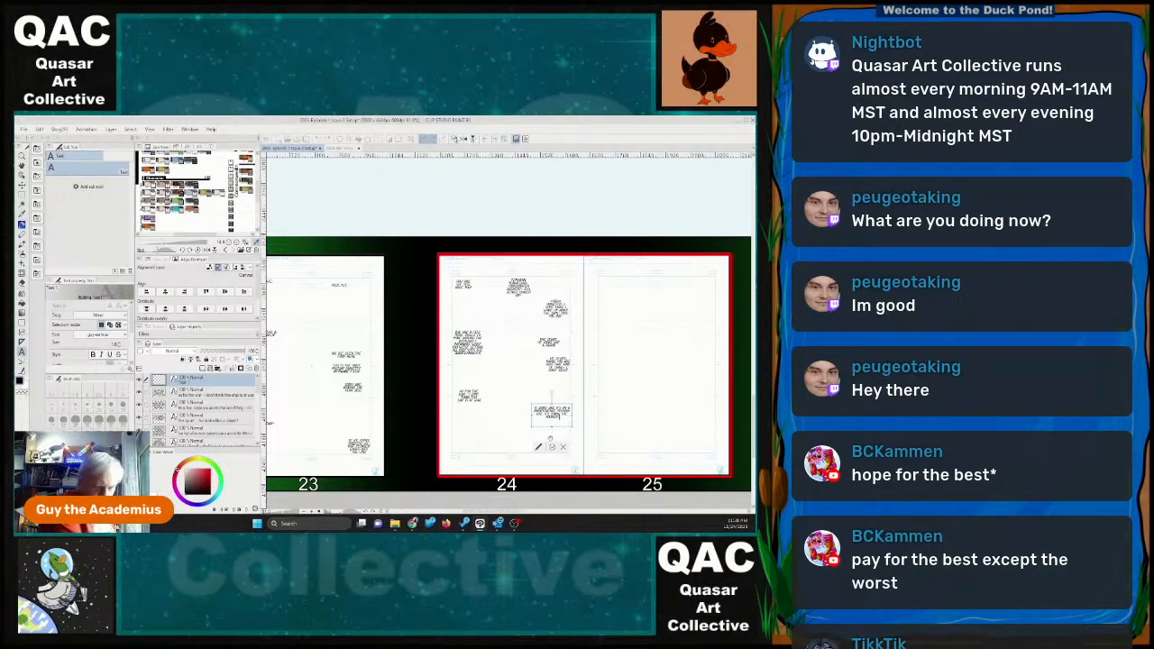
text(so it seems)
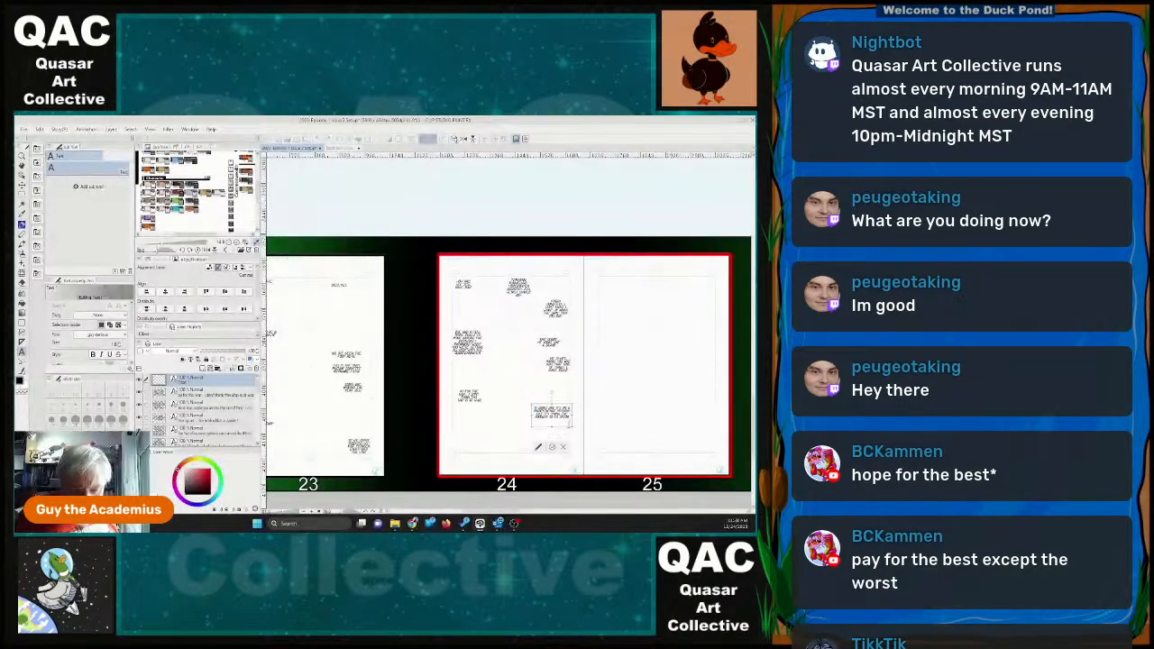
click(553, 448)
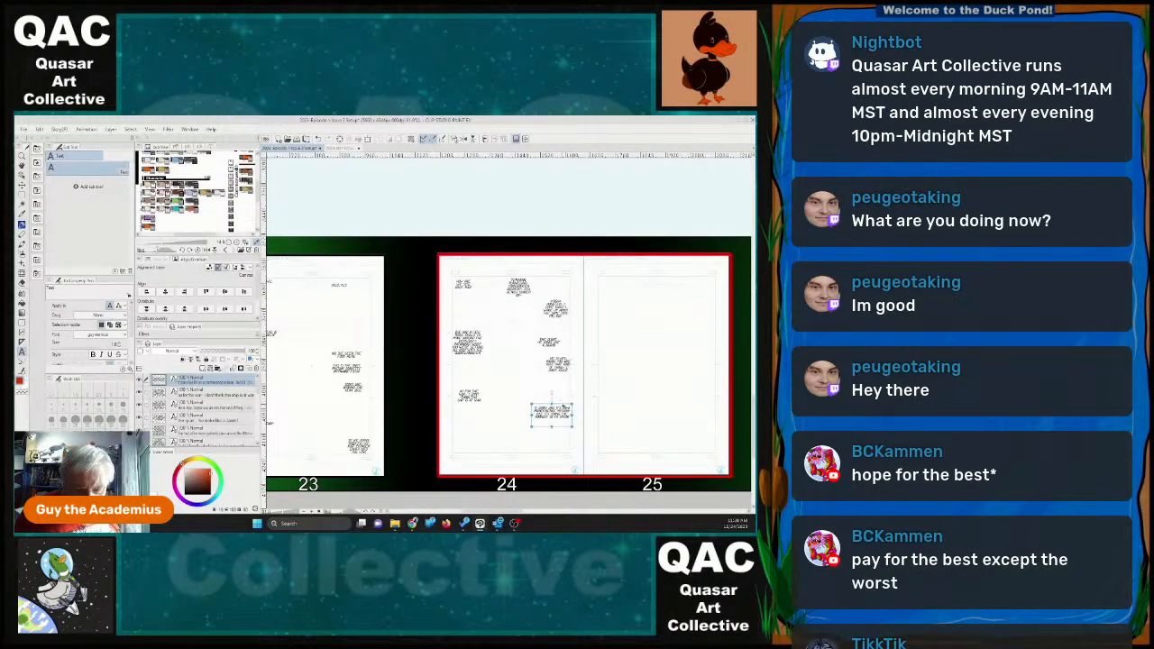
Move the eighth dialogue down to page 24's bottom right corner and trim its text box to fit the text.
drag(562, 405, 552, 458)
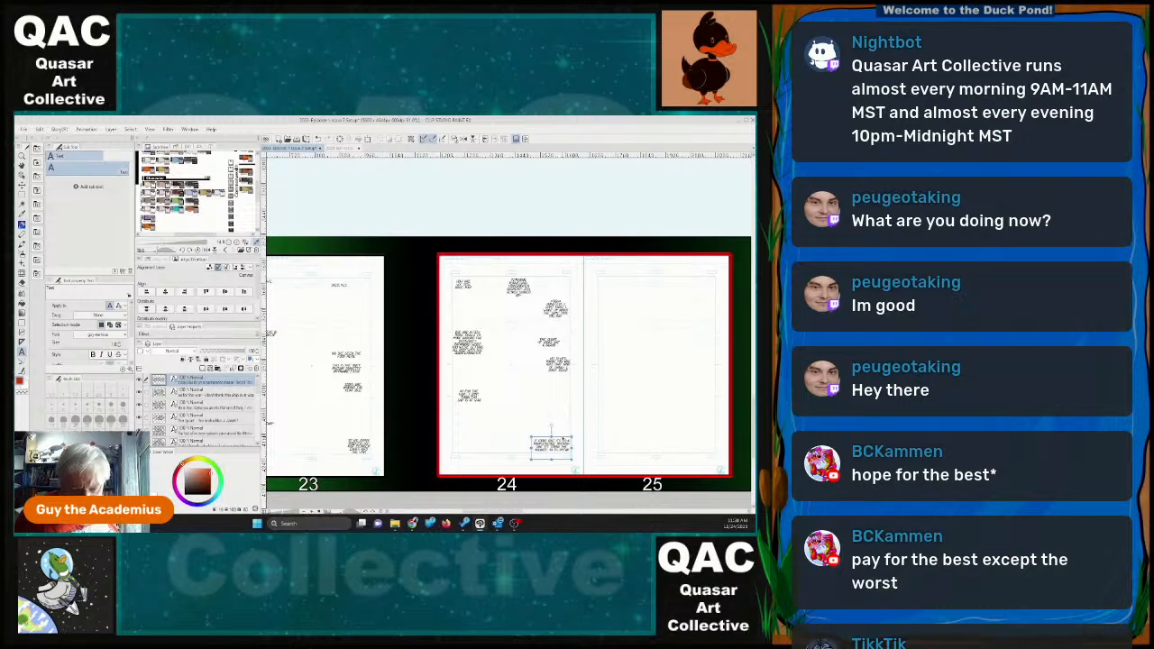
key(BackSpace)
key(BackSpace)
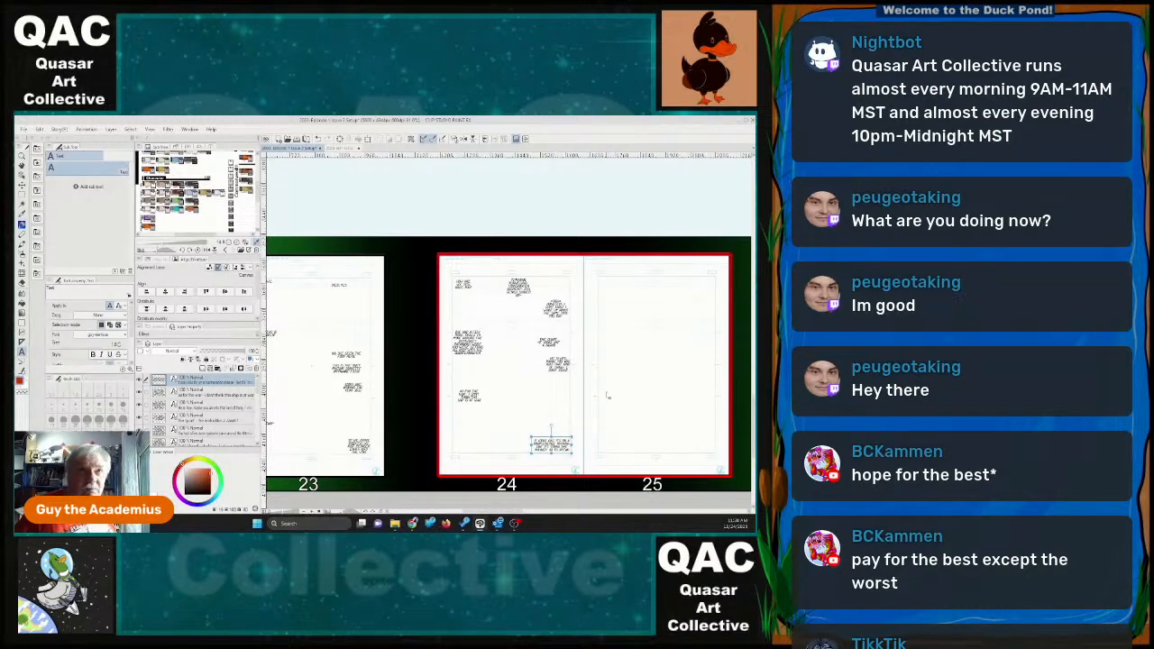
Revise the wording of the fourth dialogue block at page 24's left margin.
drag(513, 511, 525, 511)
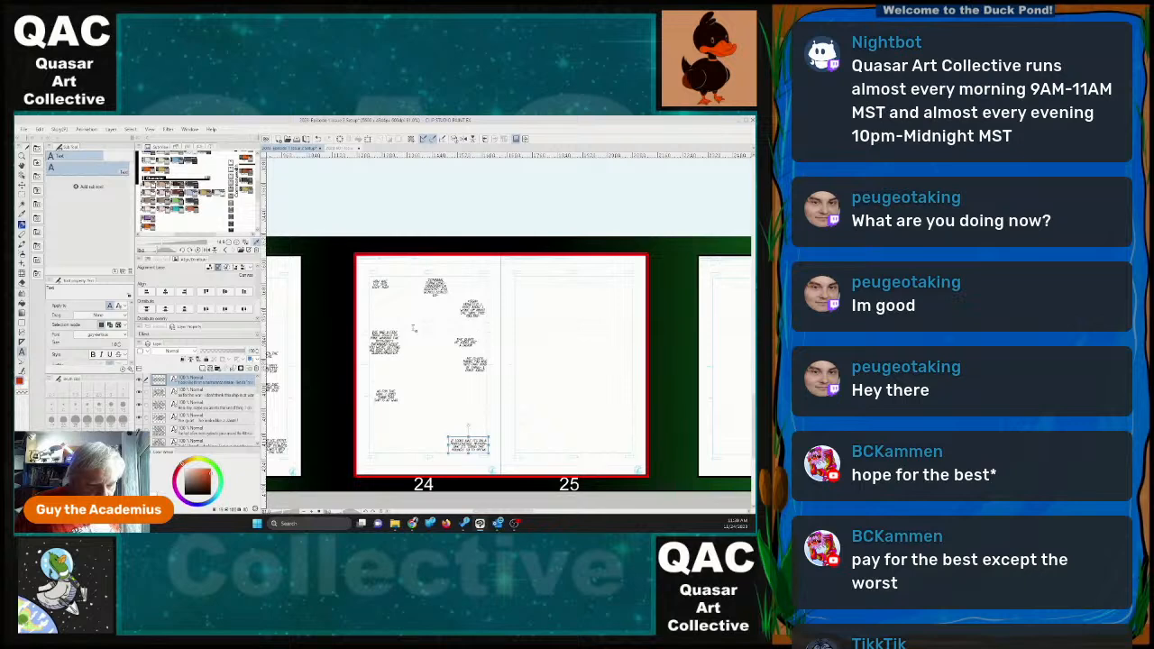
click(384, 344)
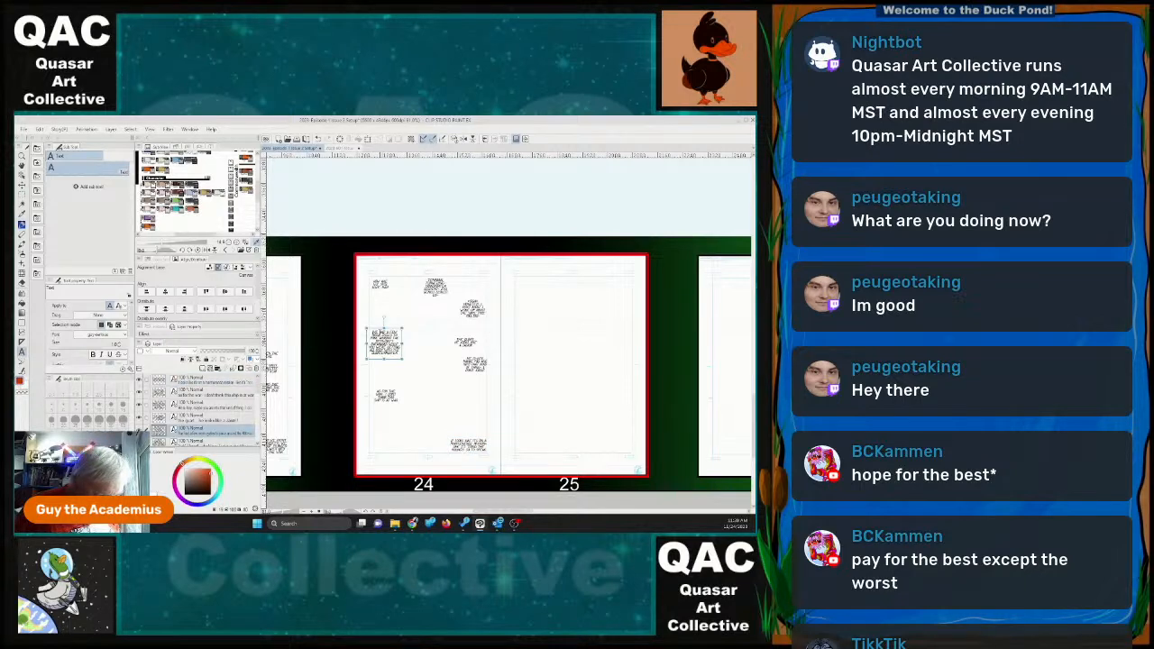
click(384, 344)
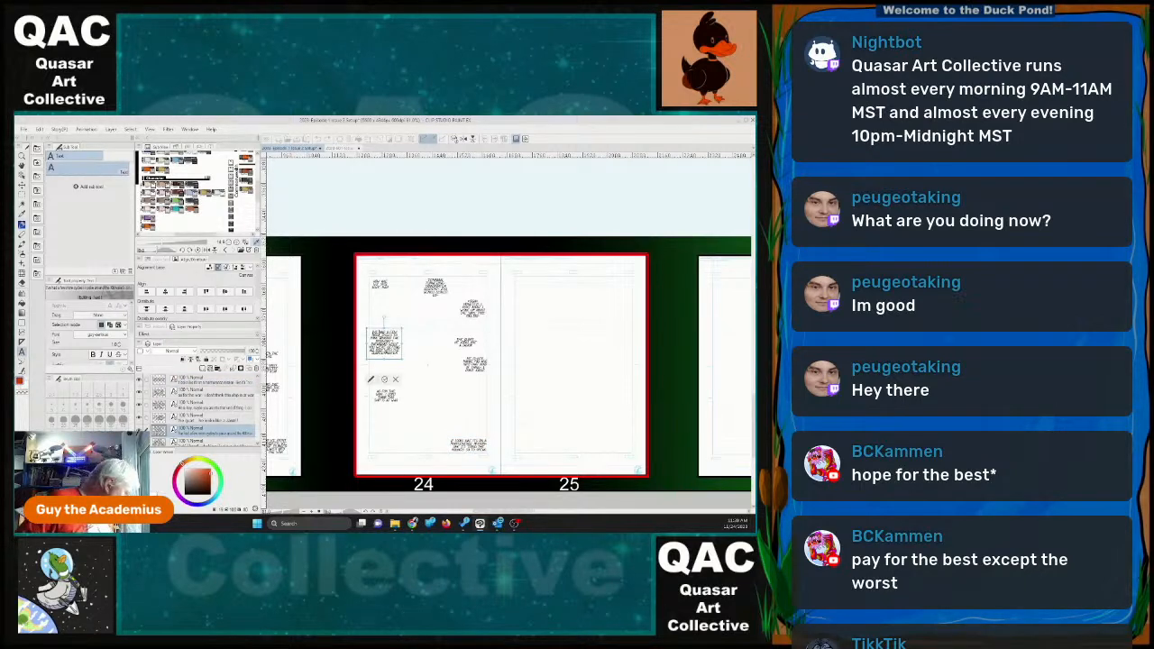
text(Yes,)
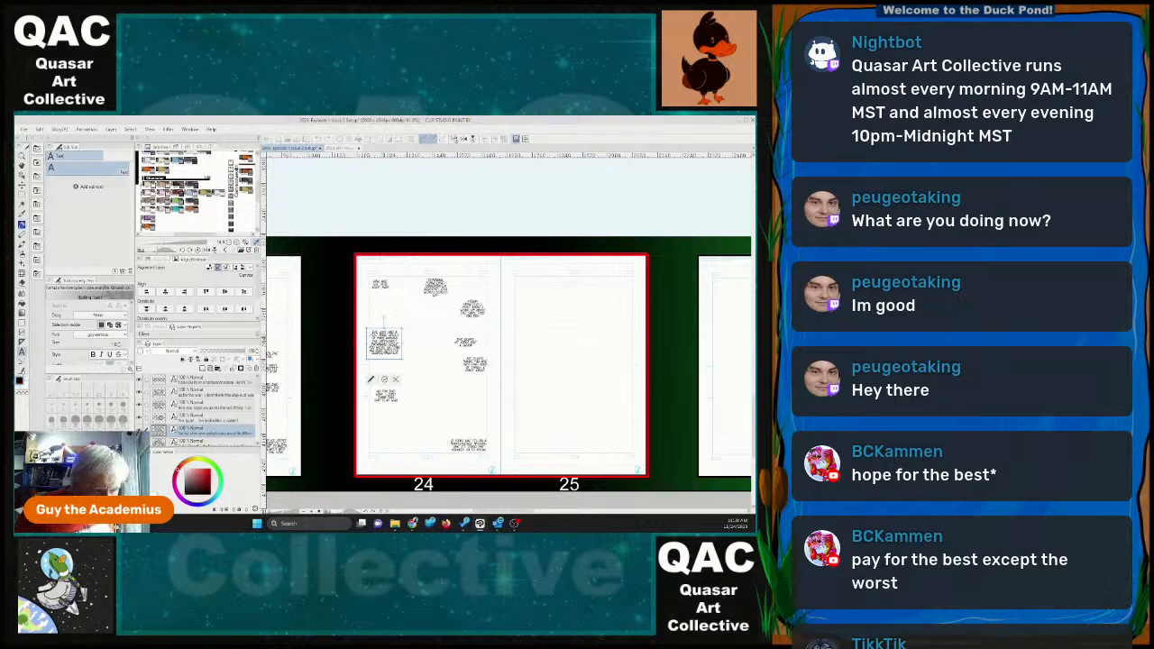
click(385, 380)
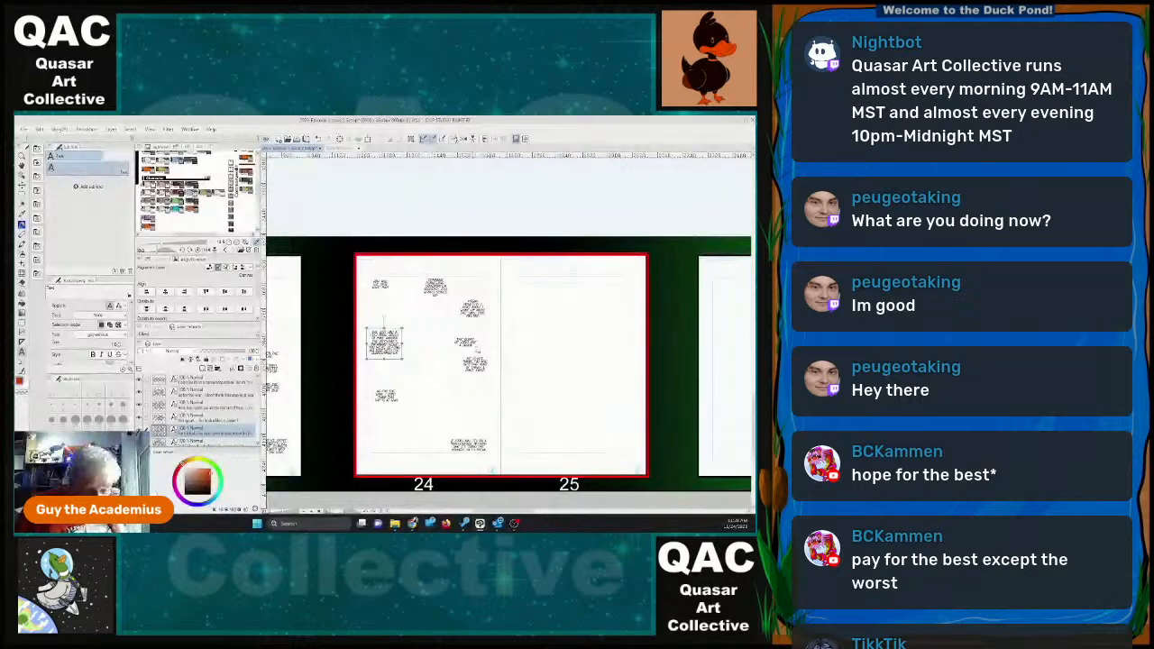
Replace the punctuation after "The Quart" with a dash in the "He looks like a" dialogue on page 24.
click(475, 341)
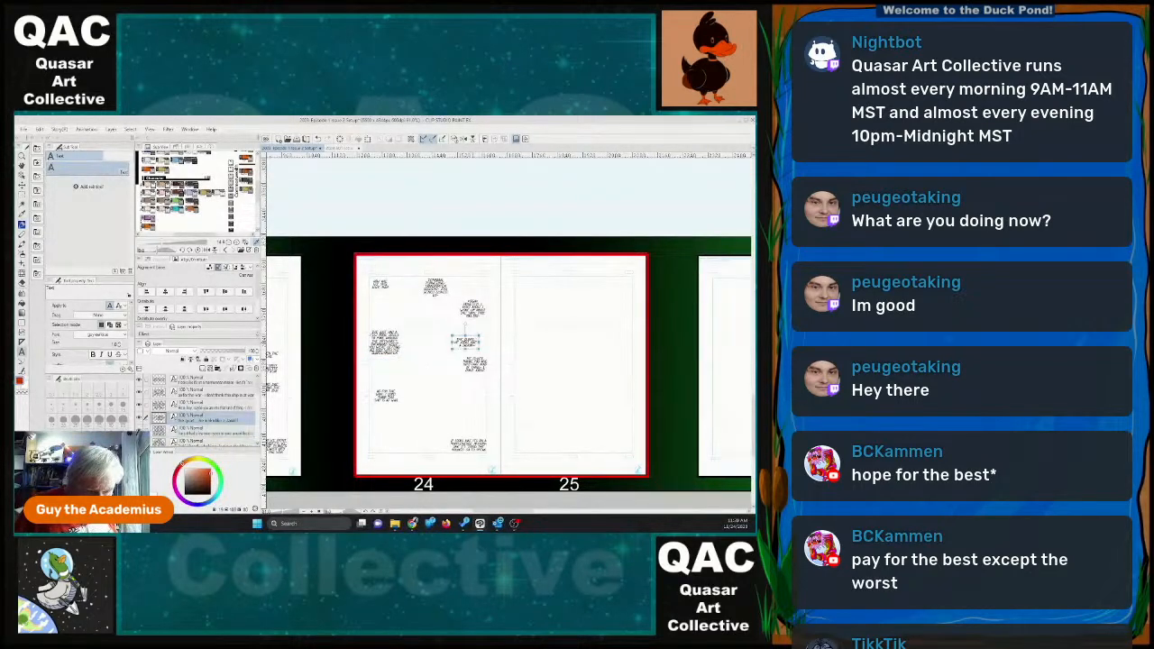
scroll(474, 342, up, 5)
scroll(480, 336, up, 2)
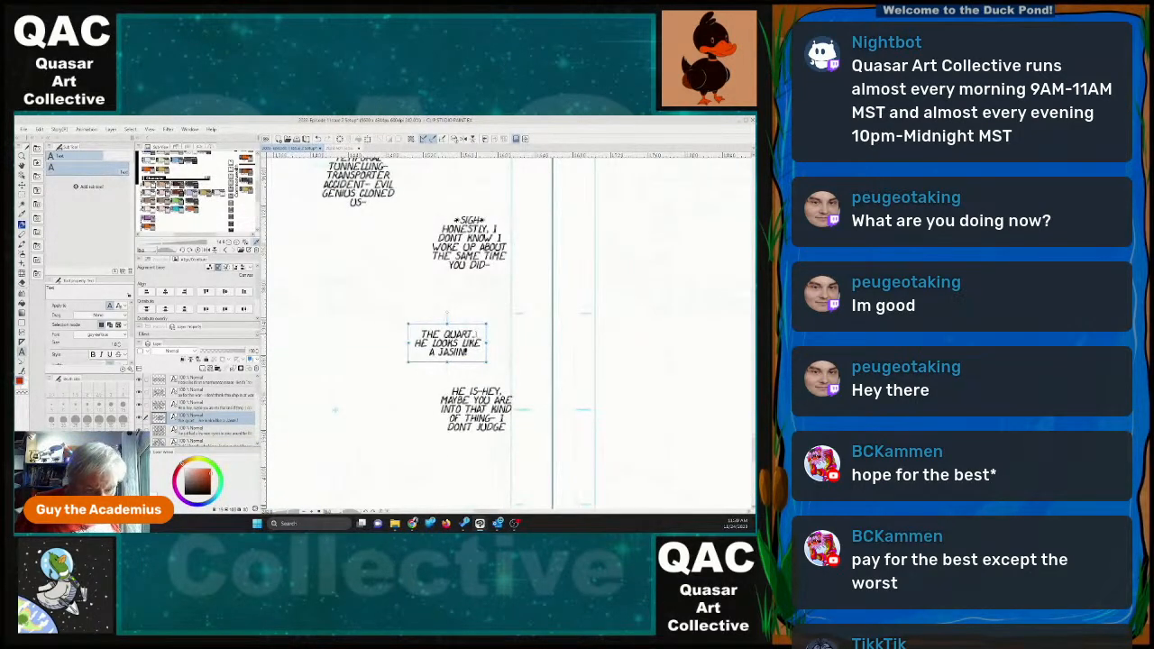
click(477, 335)
key(BackSpace)
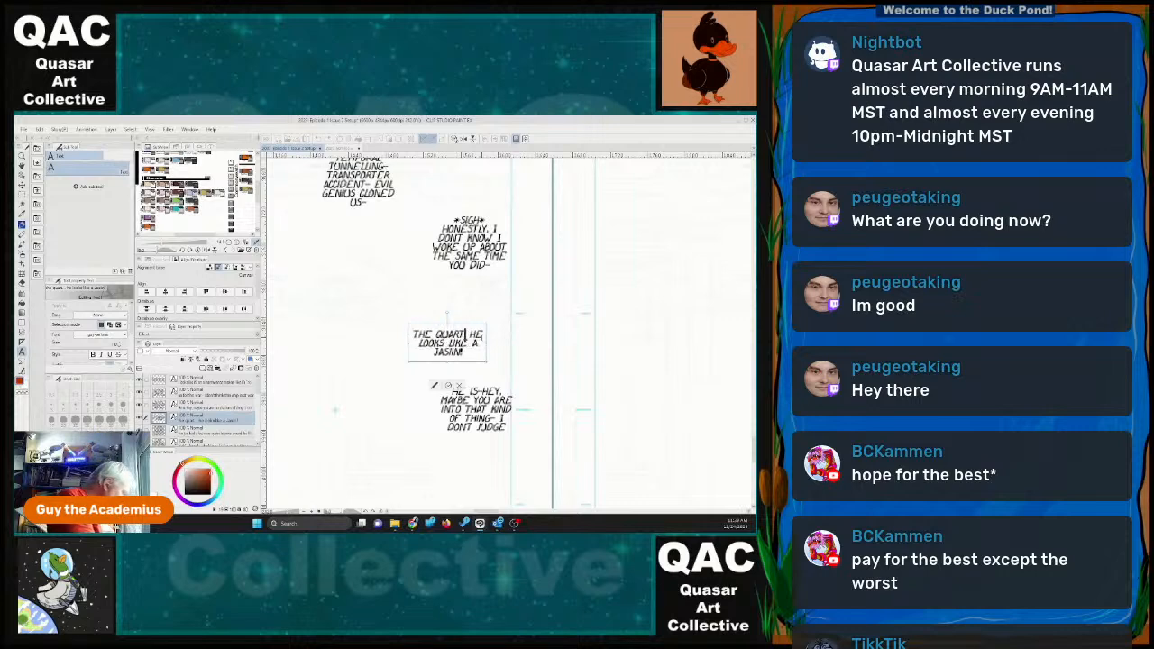
text(-)
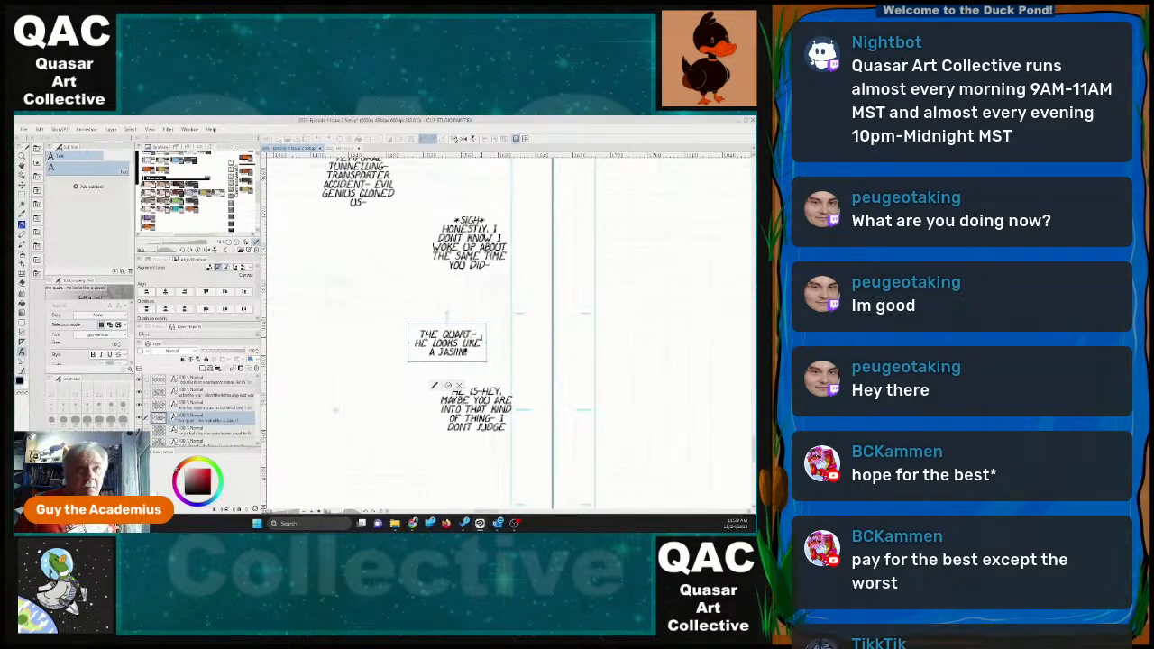
click(449, 386)
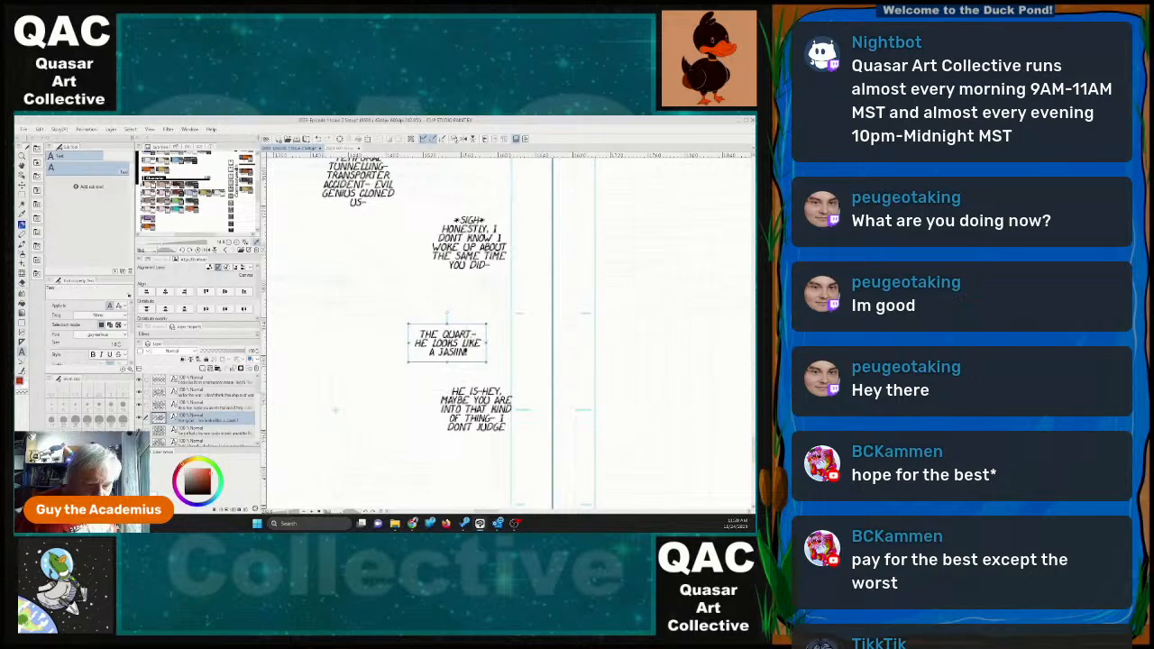
Revise the wording of the dialogue block below "The Quart-" on page 24 and widen its text box.
scroll(510, 398, down, 3)
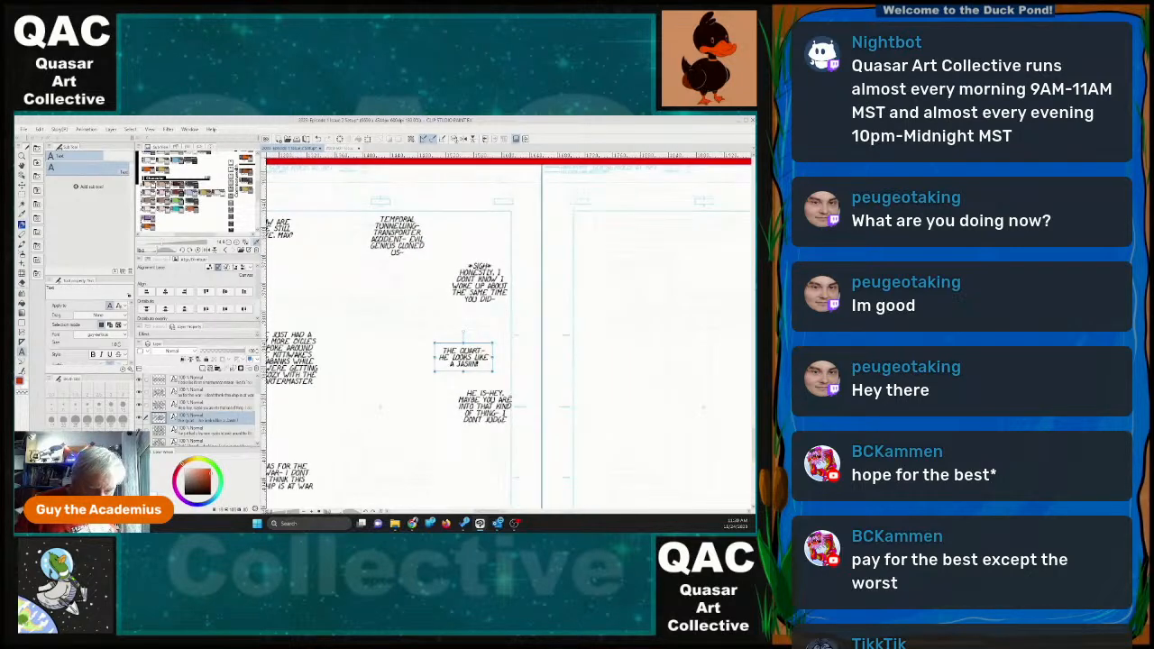
scroll(522, 407, down, 2)
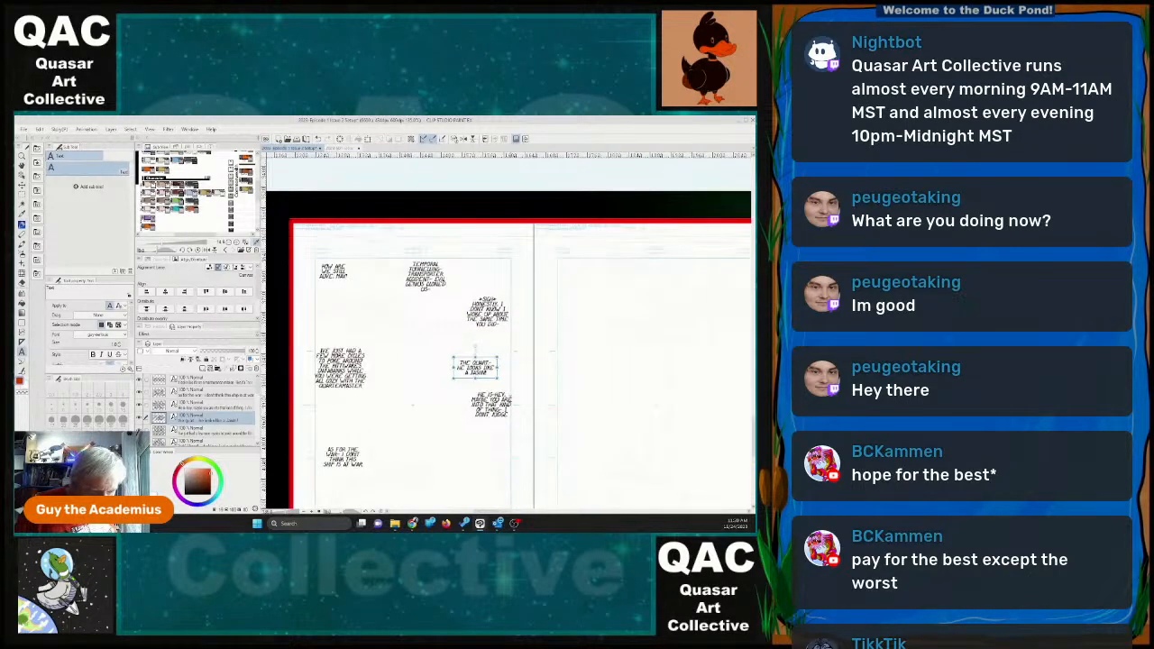
scroll(522, 408, down, 2)
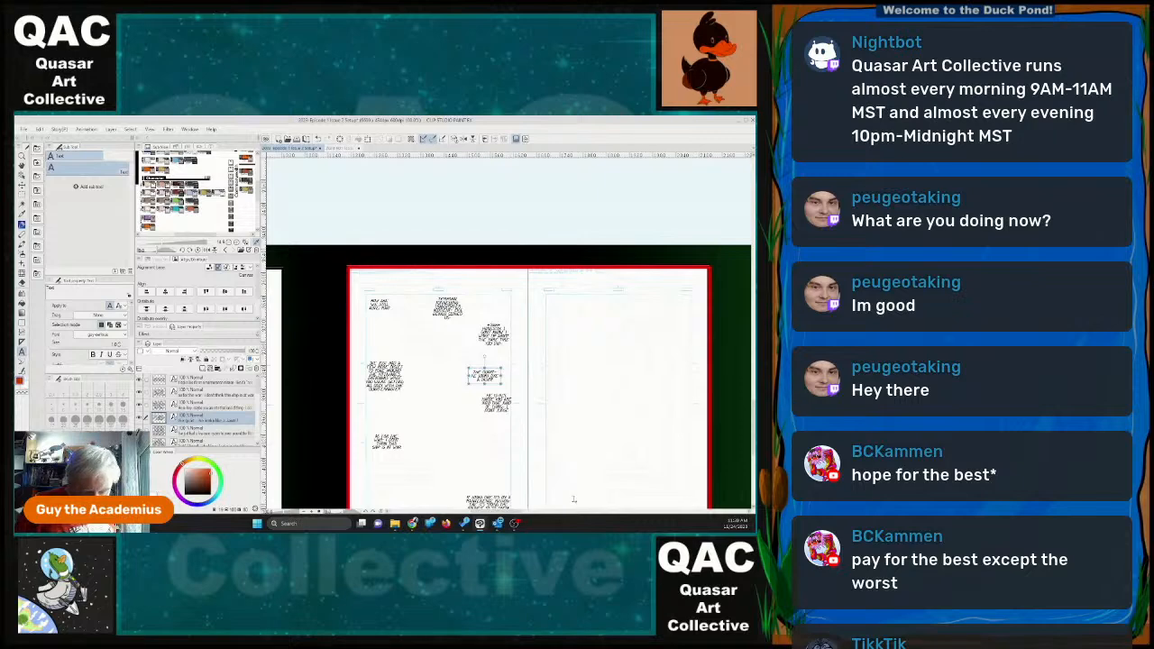
scroll(548, 406, down, 2)
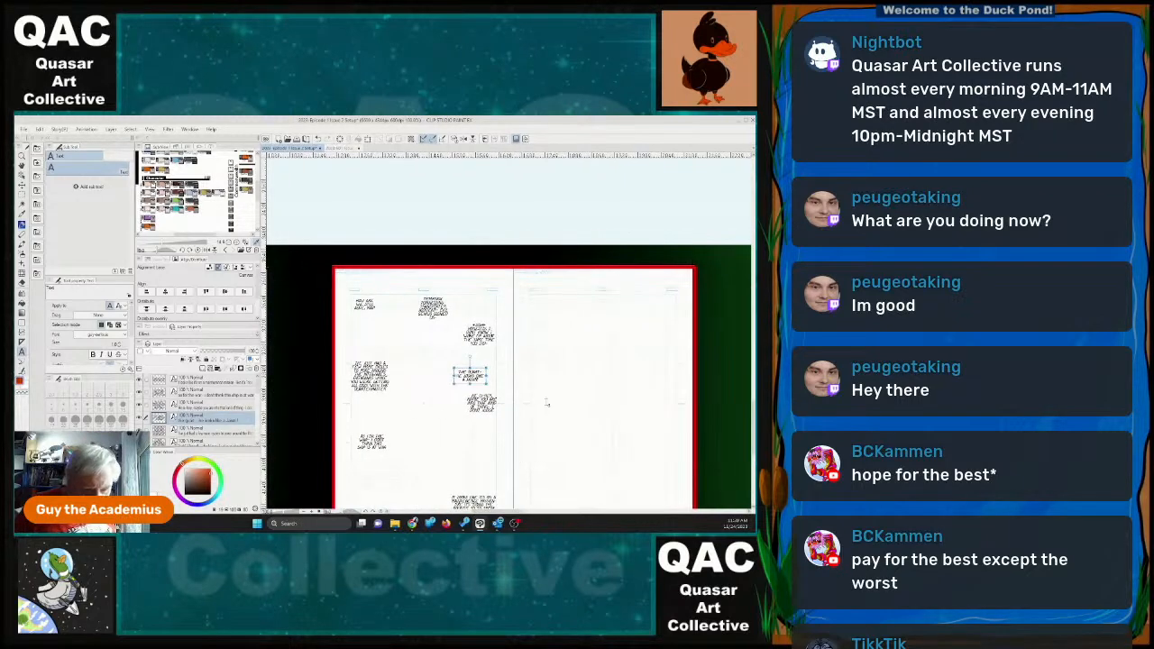
scroll(548, 406, up, 1)
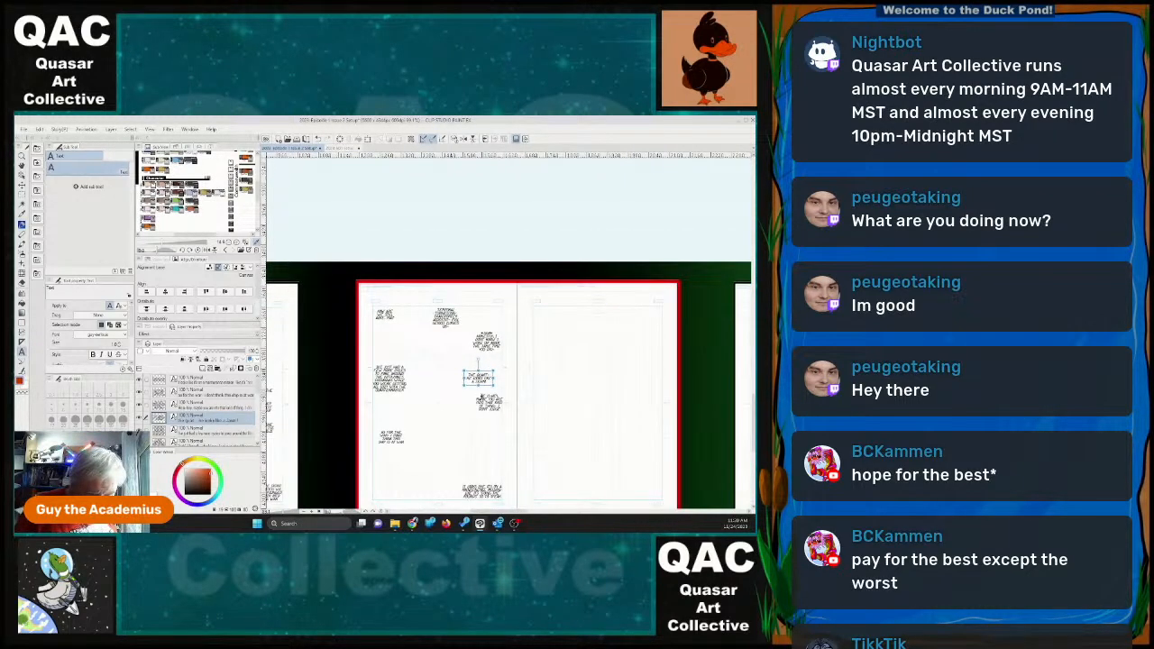
click(489, 403)
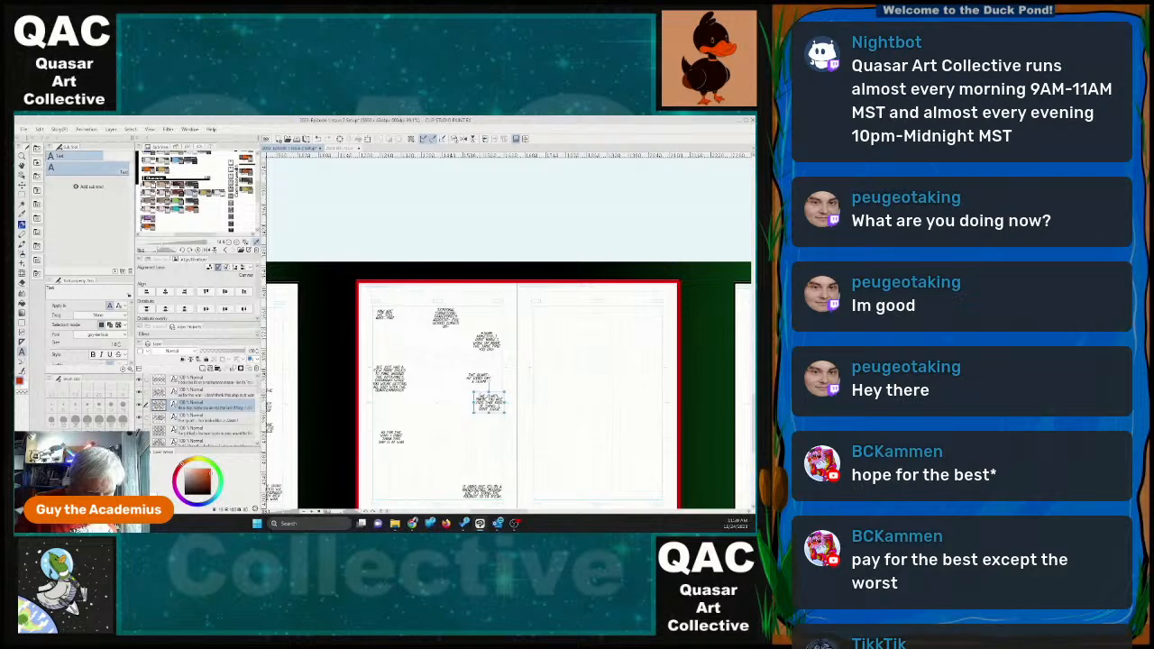
click(484, 398)
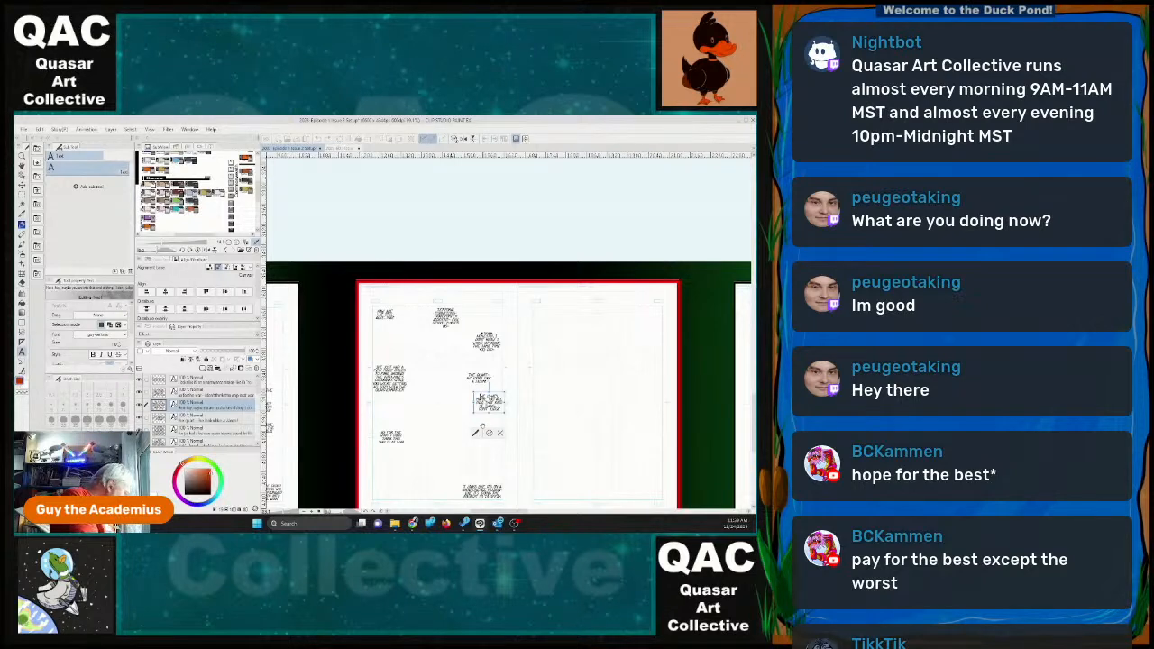
key(BackSpace)
key(BackSpace)
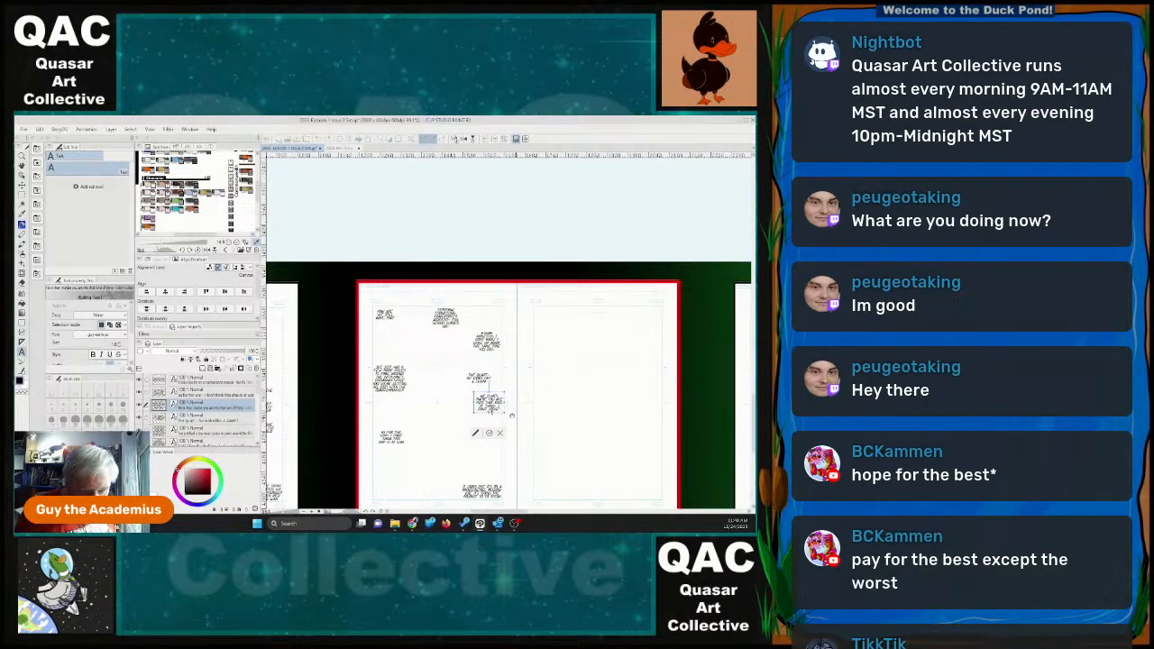
drag(466, 401, 467, 402)
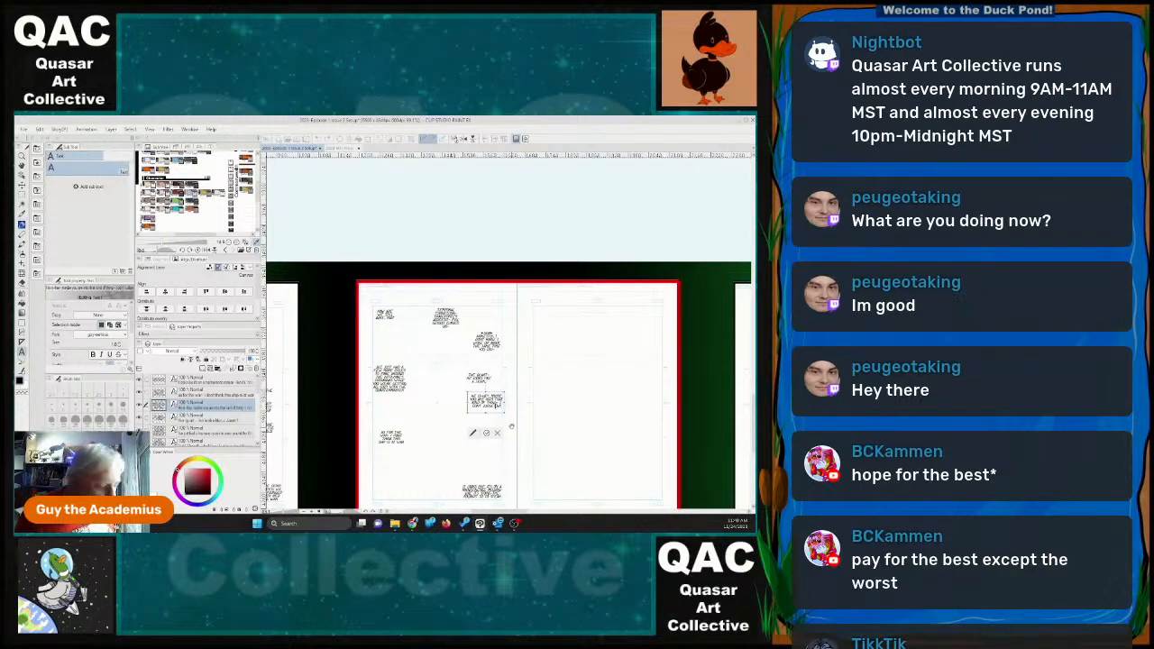
key(Return)
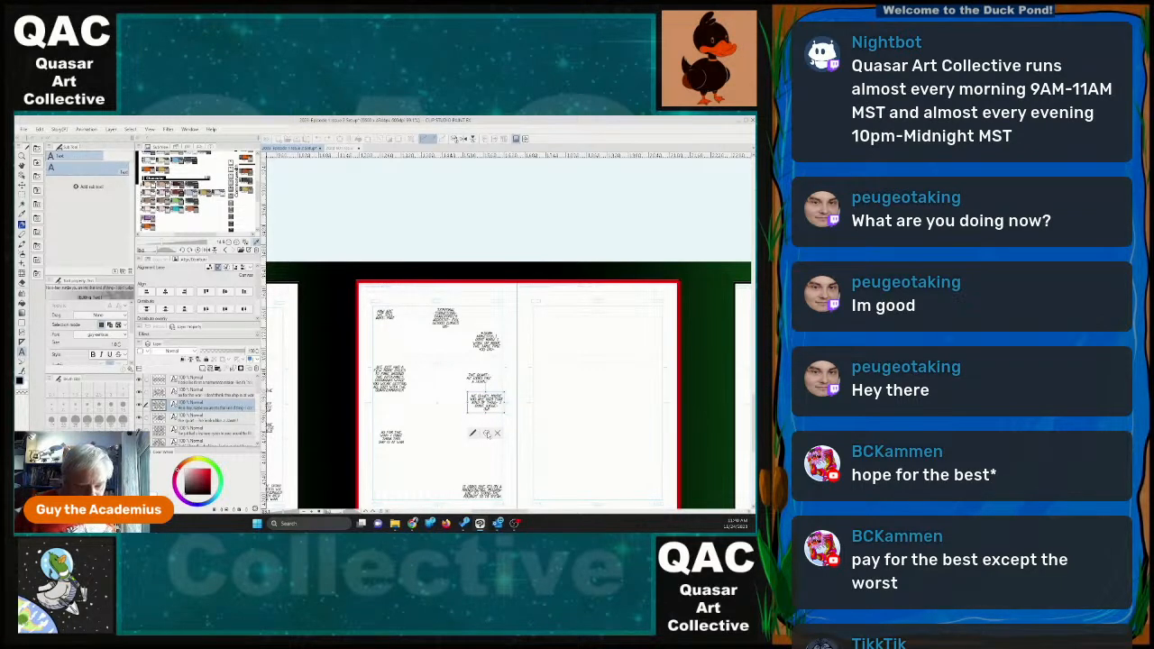
click(487, 434)
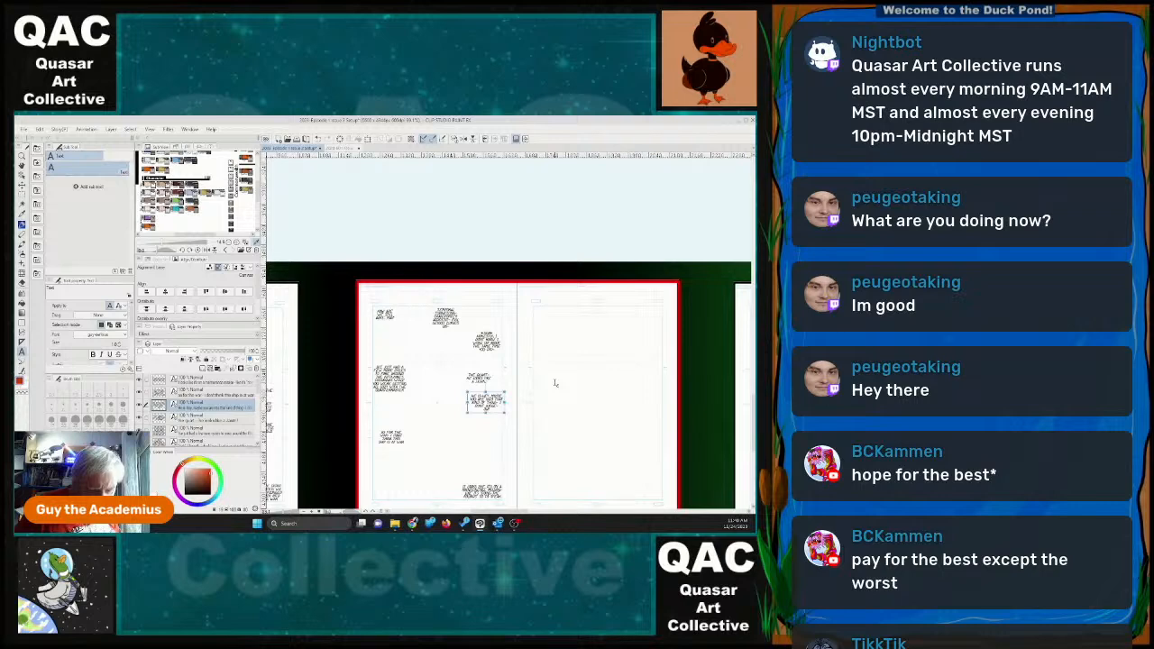
Start a new dialogue text block in the upper part of page 25, ending with "have another job we have to do".
drag(523, 513, 530, 515)
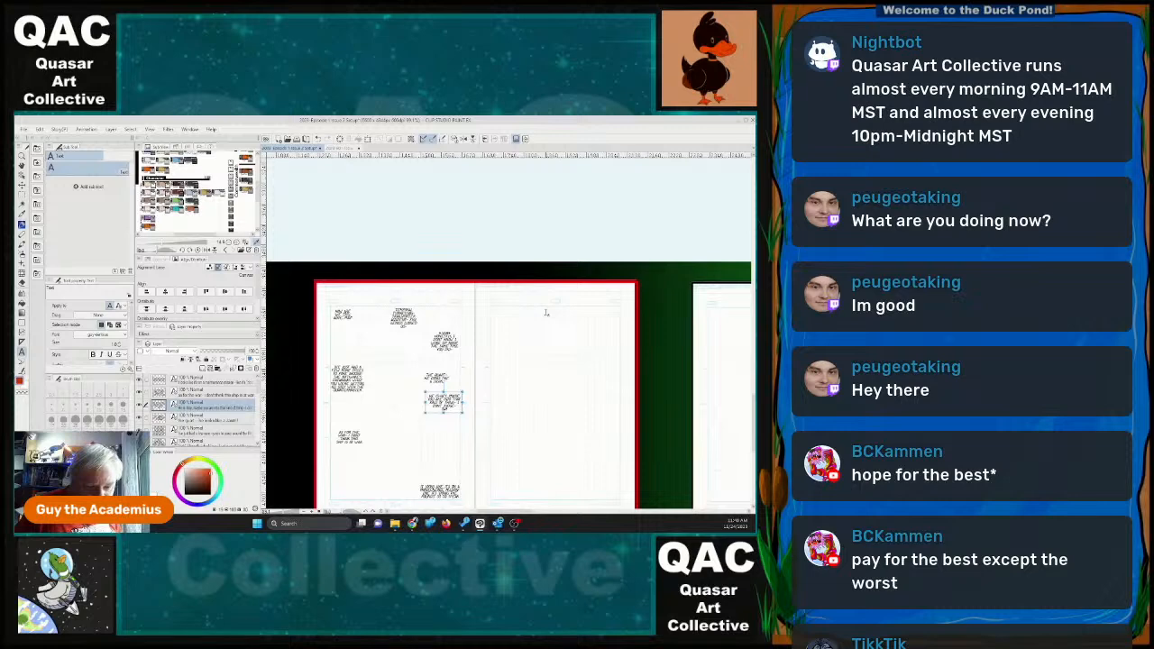
drag(543, 311, 584, 397)
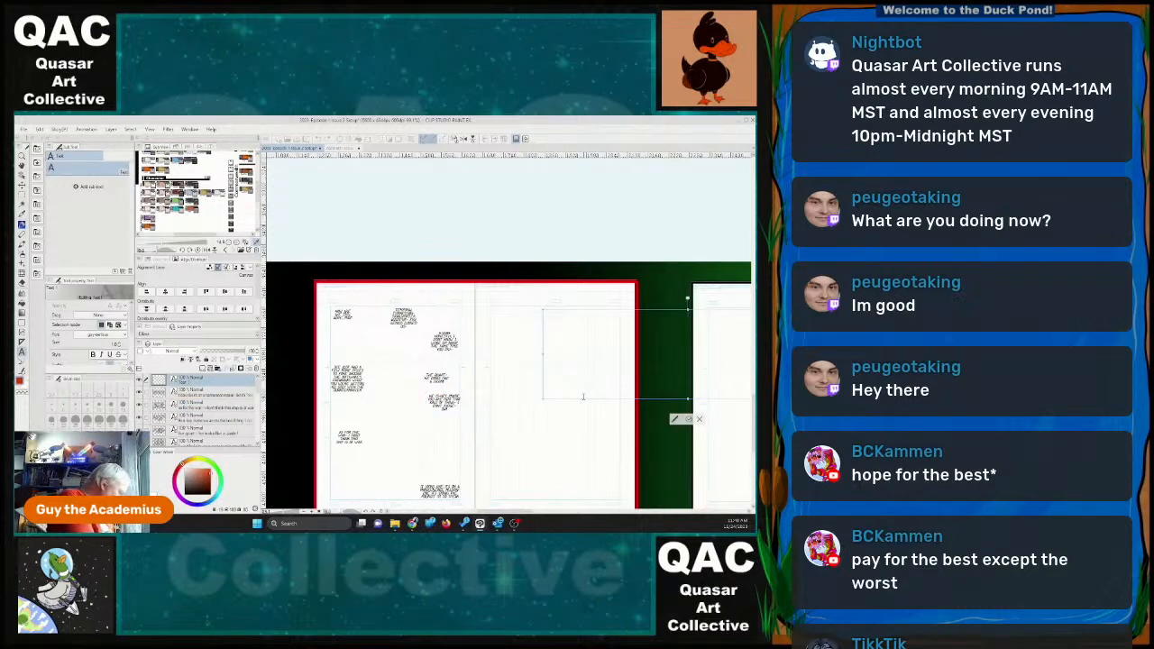
key(ctrl+v)
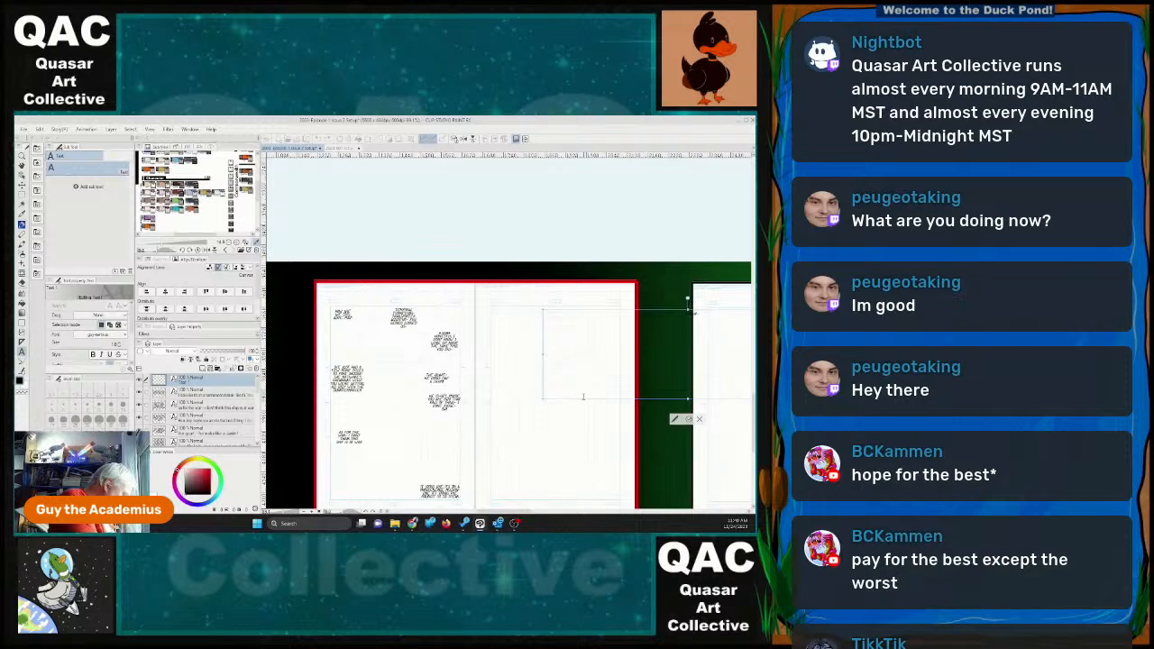
text(derae have another are)
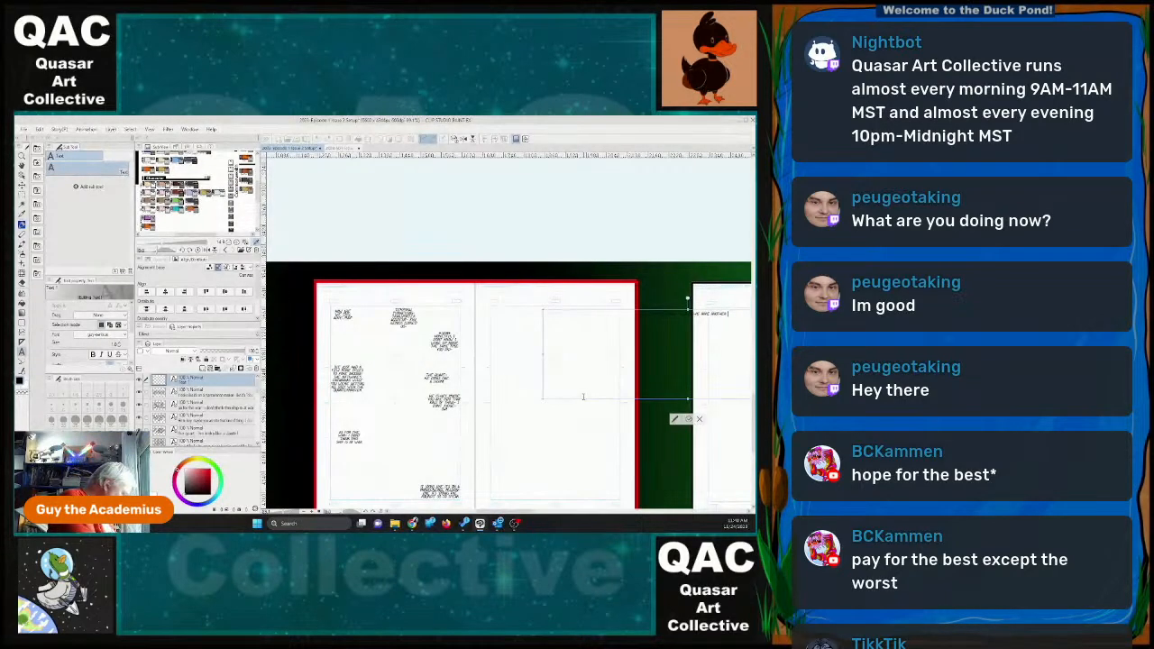
text(a we have to)
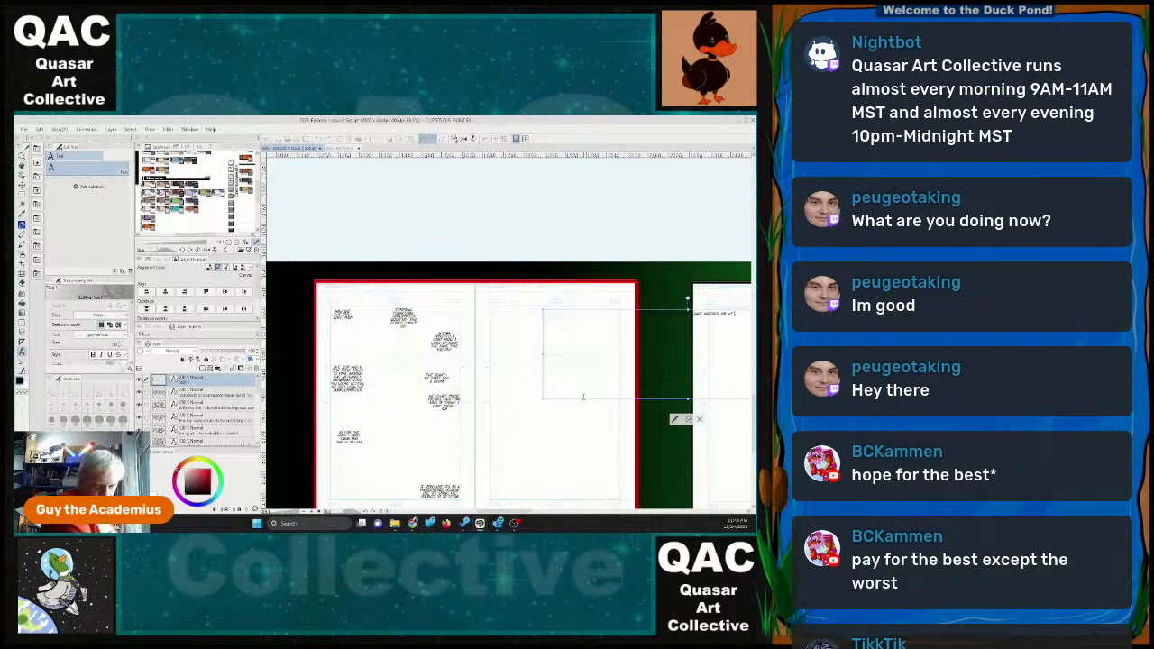
text( do)
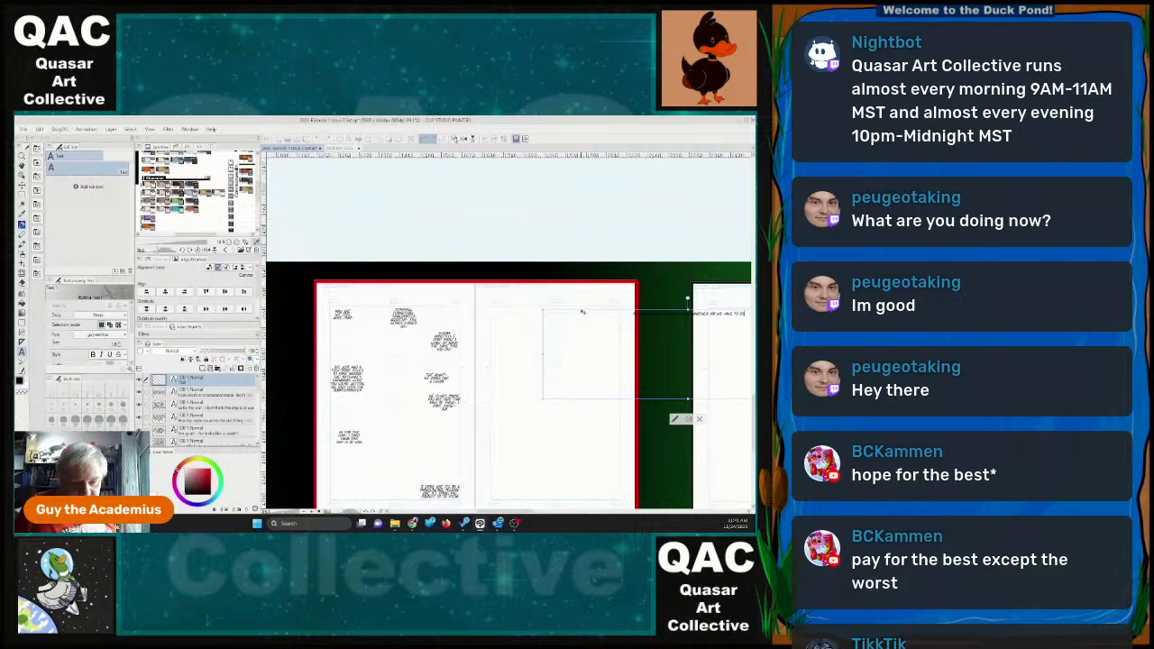
Reword page 25's first dialogue with "this funny feeling that" and fit its narrowed text box into the page's top left corner.
drag(581, 312, 504, 348)
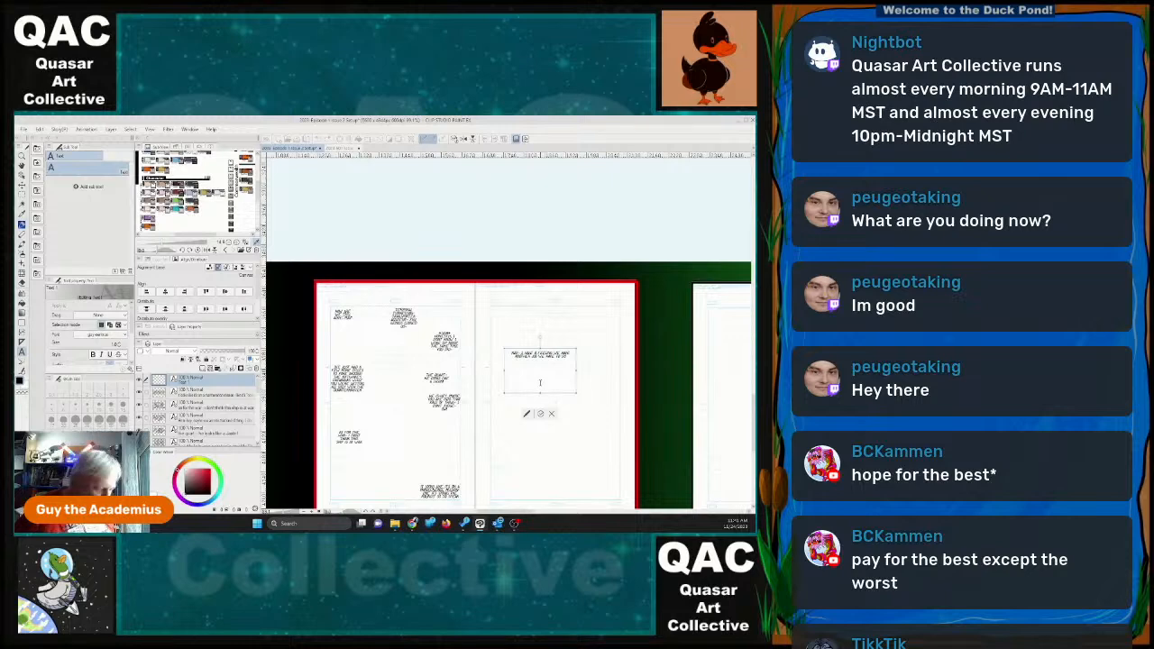
key(BackSpace)
text(this funny)
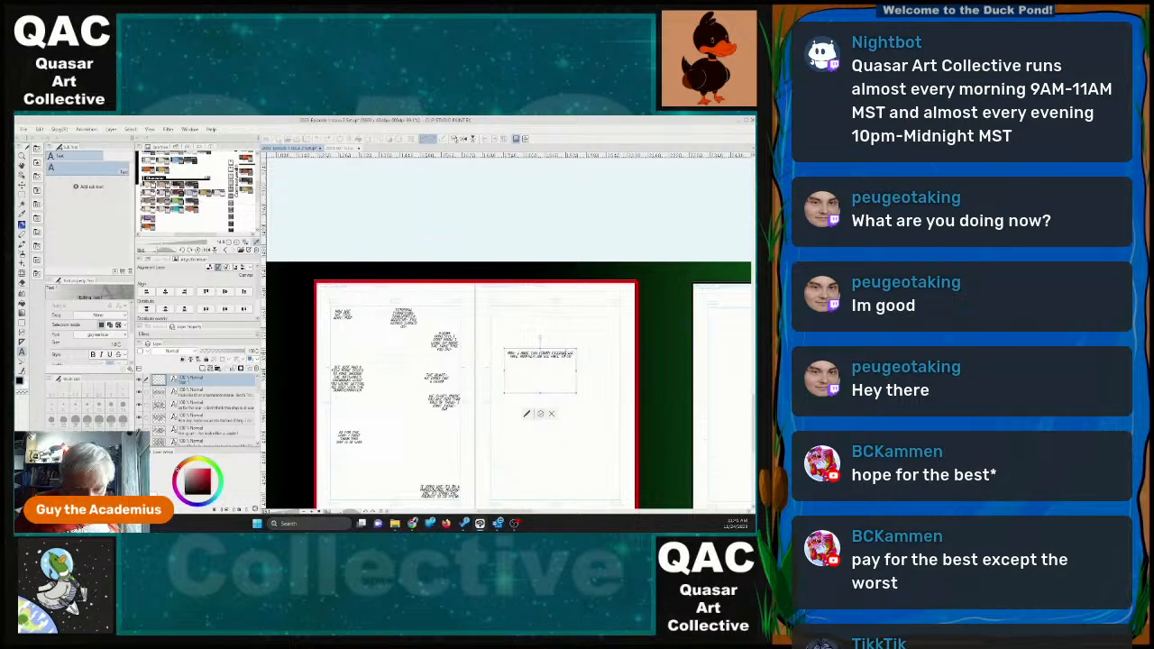
click(568, 352)
text(that)
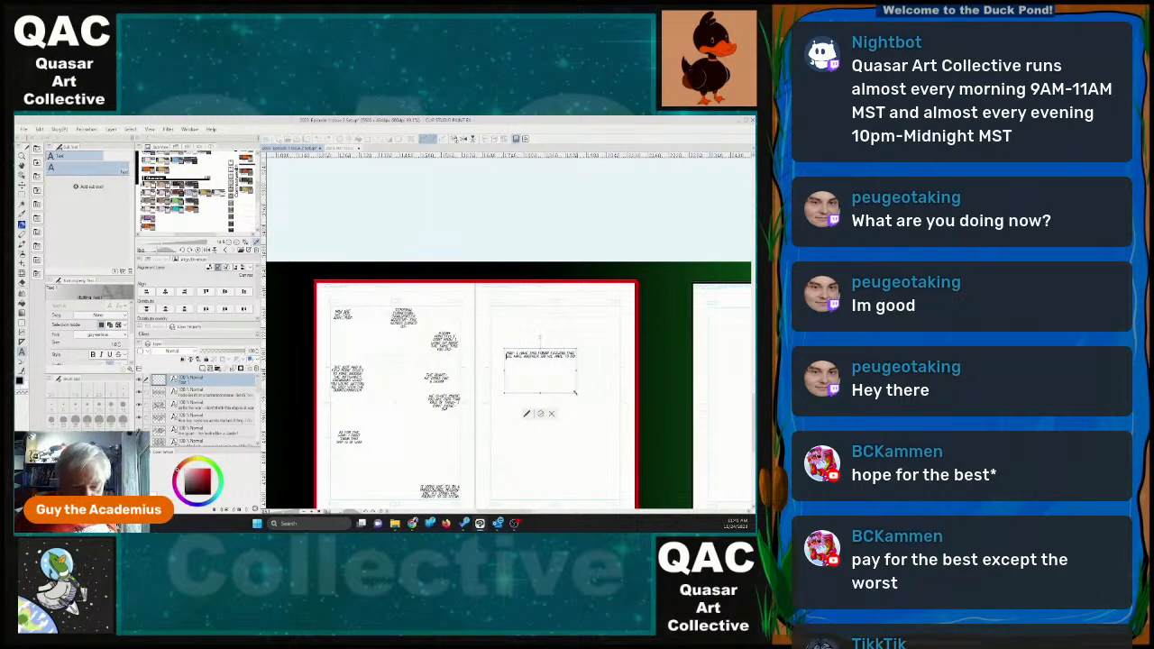
drag(563, 395, 519, 307)
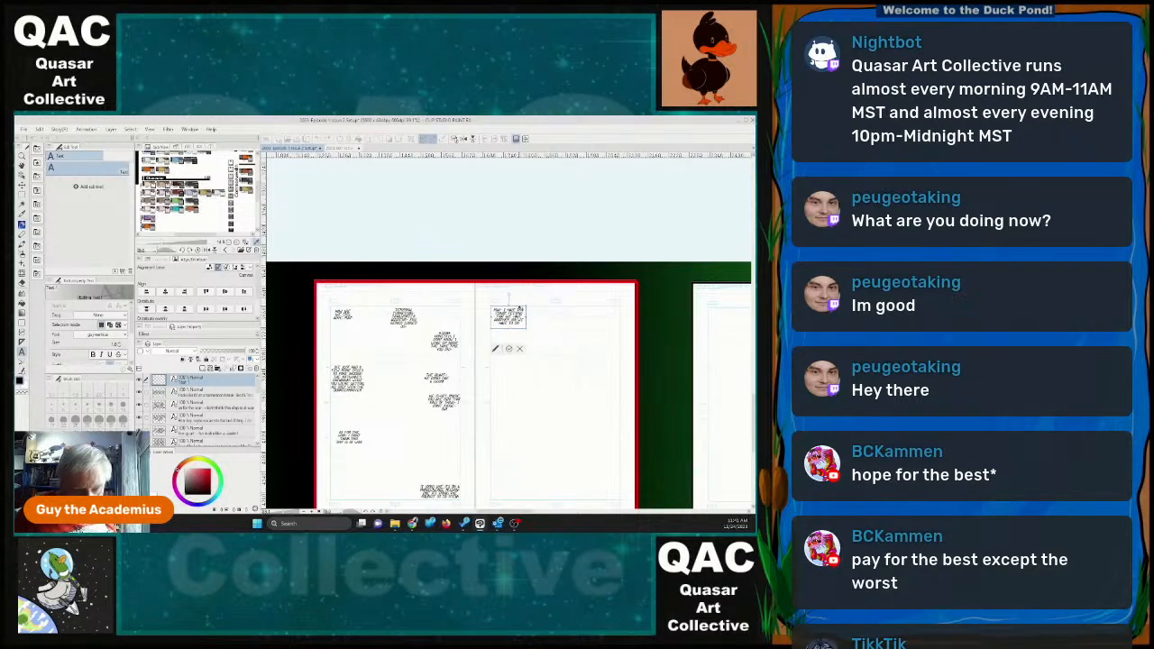
click(511, 350)
Add a second dialogue block on page 25 reading "That we are here for a reason- and I dont think I like it".
click(577, 358)
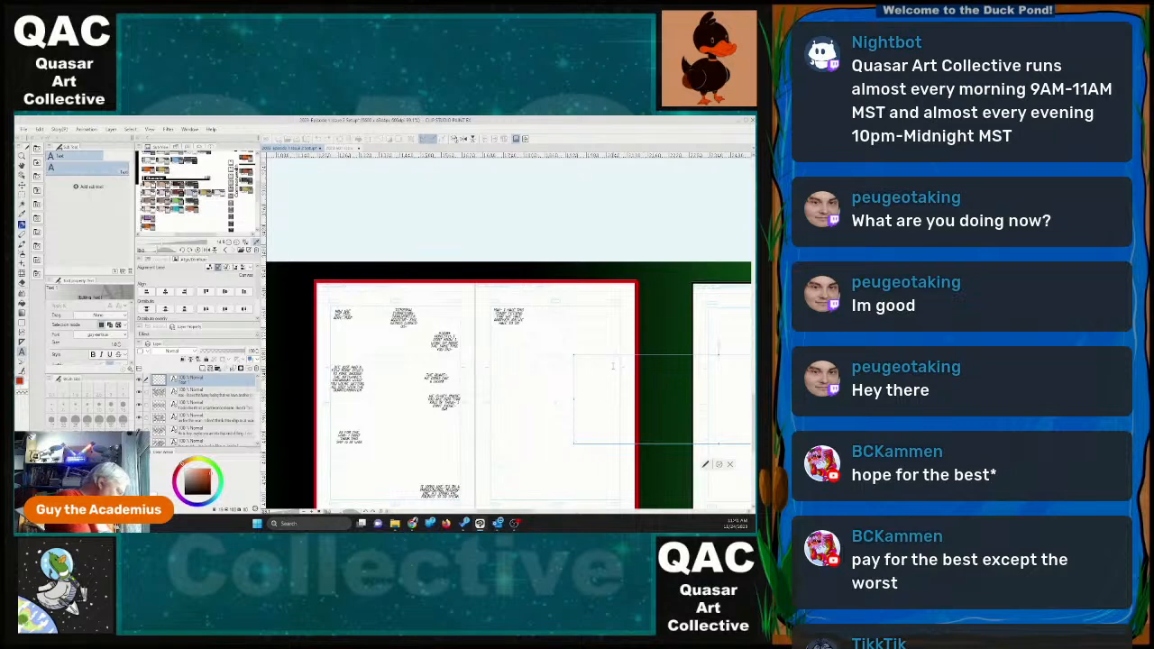
text(Take we were)
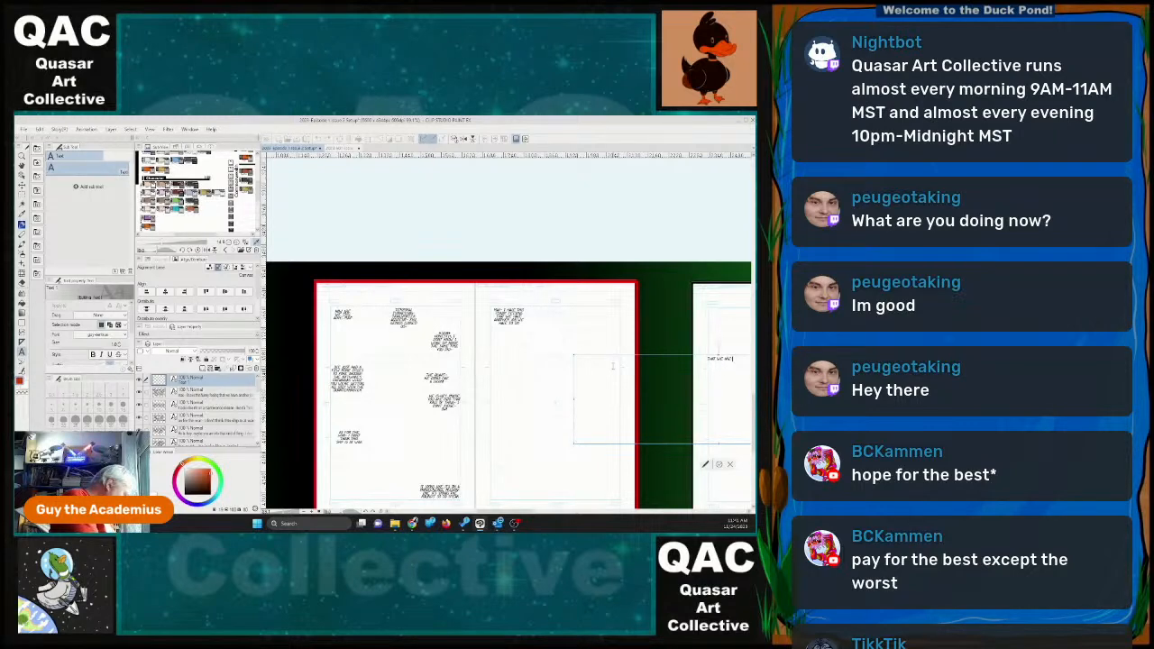
text( for a reason)
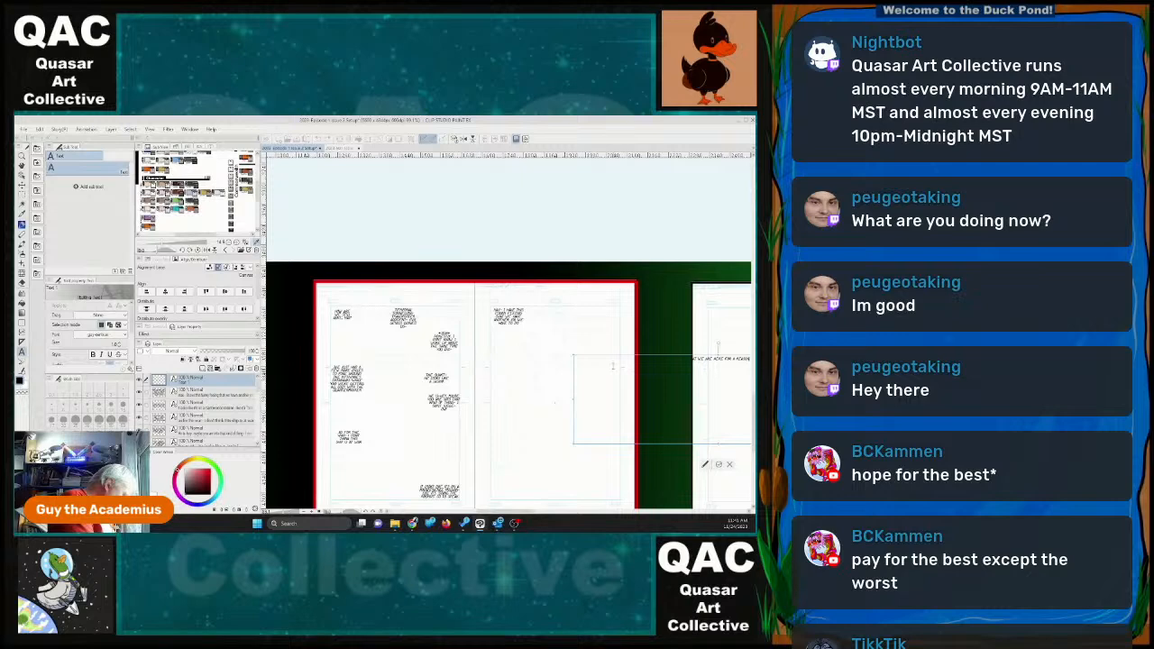
text( and )
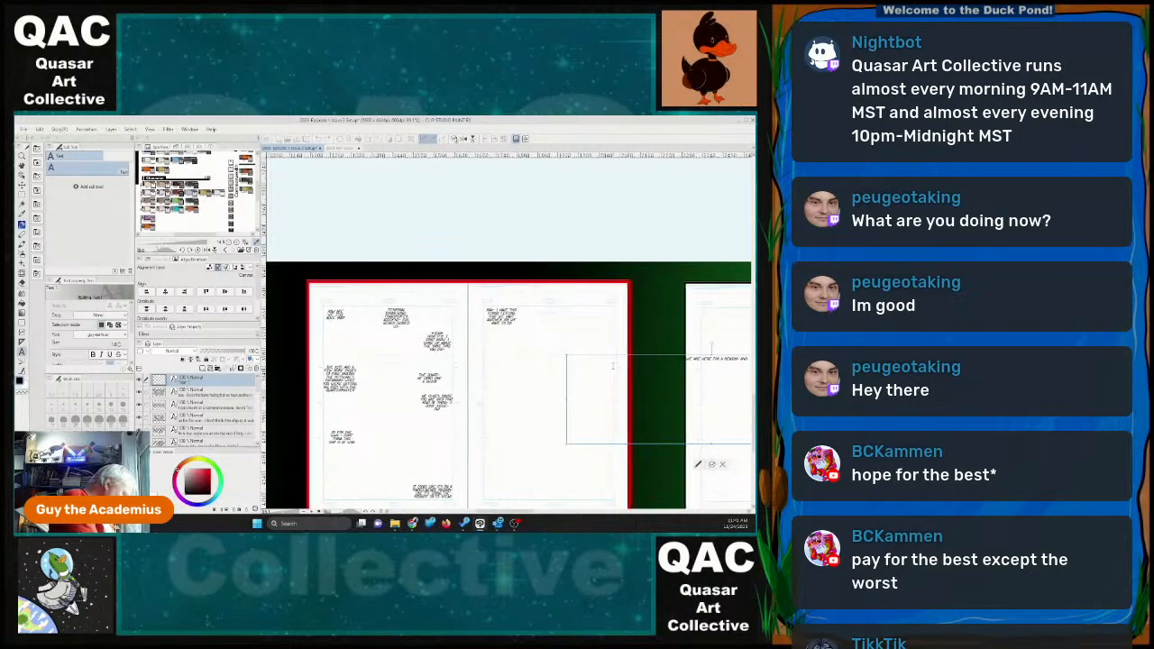
text(I don't)
text(i)
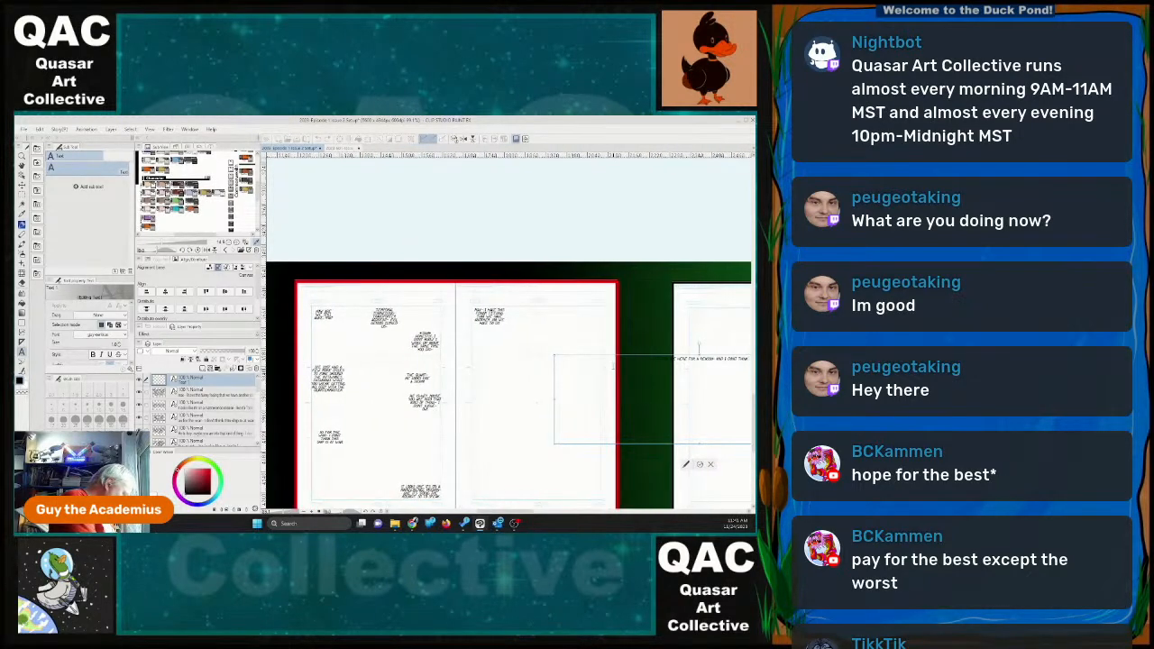
text( like it)
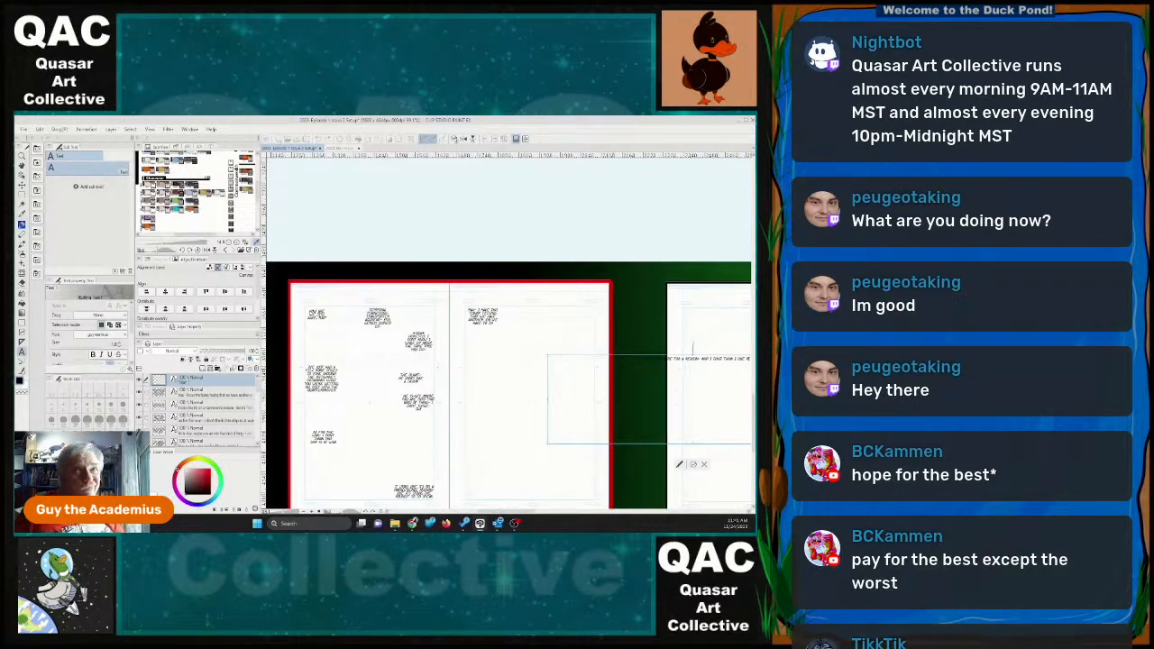
Trim page 25's second dialogue to "That we are here for a reason-" and place its narrowed text box near the page's upper right edge.
drag(568, 355, 473, 365)
drag(742, 409, 482, 417)
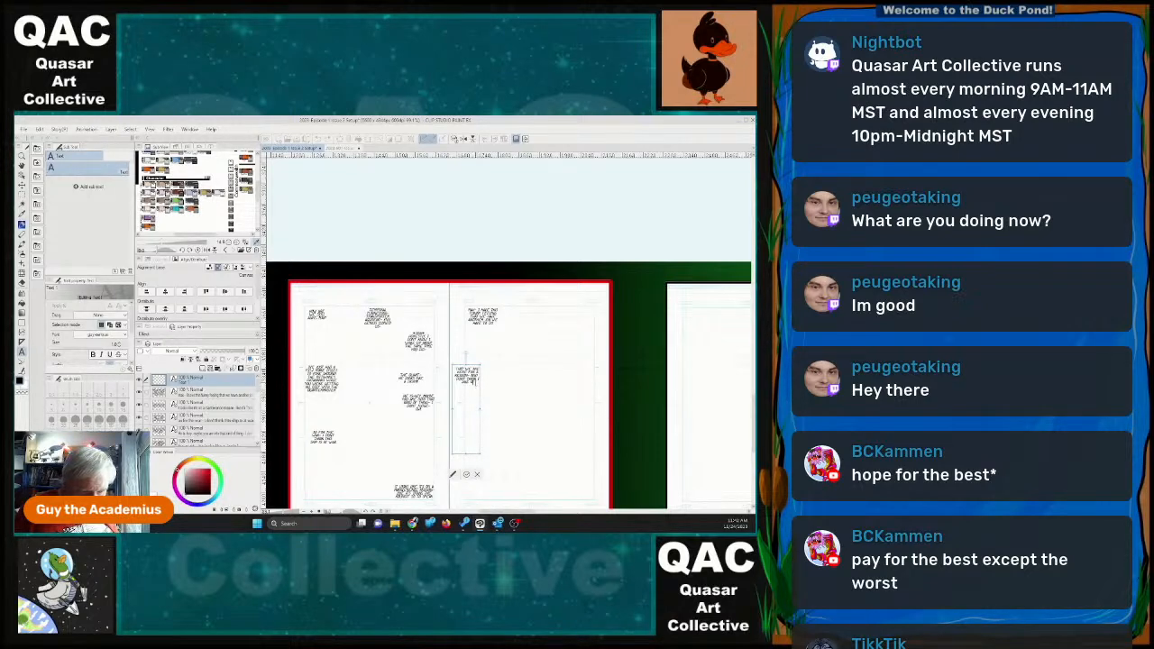
drag(475, 381, 481, 378)
key(BackSpace)
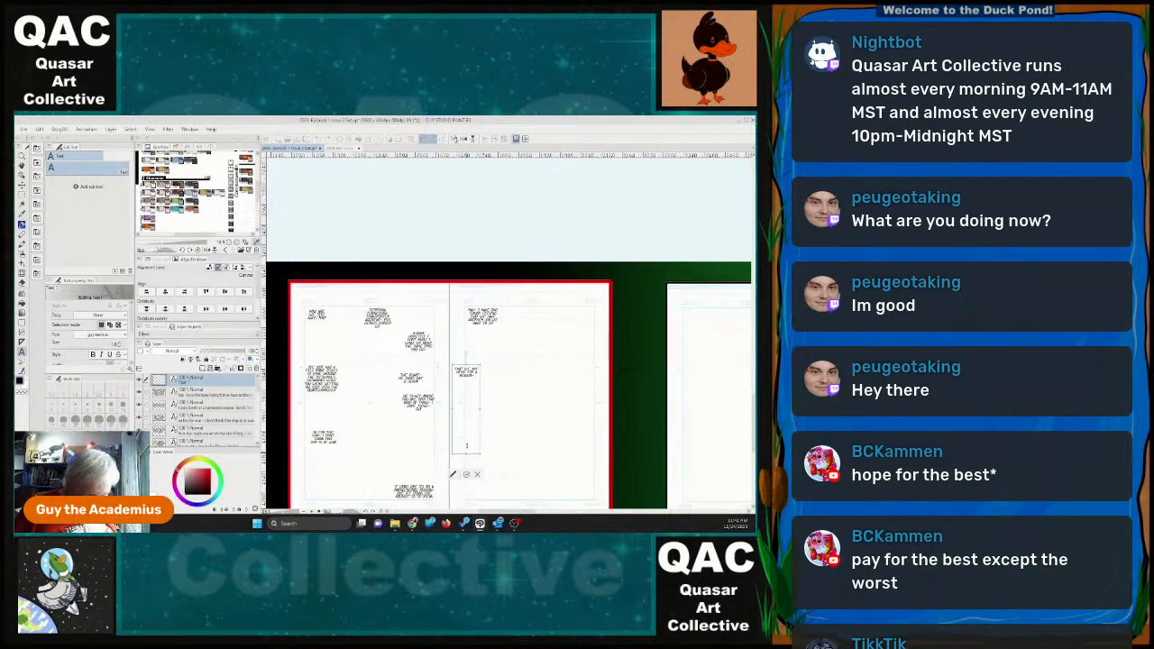
mouse_move(466, 454)
mouse_down()
mouse_move(468, 418)
mouse_move(469, 431)
mouse_up()
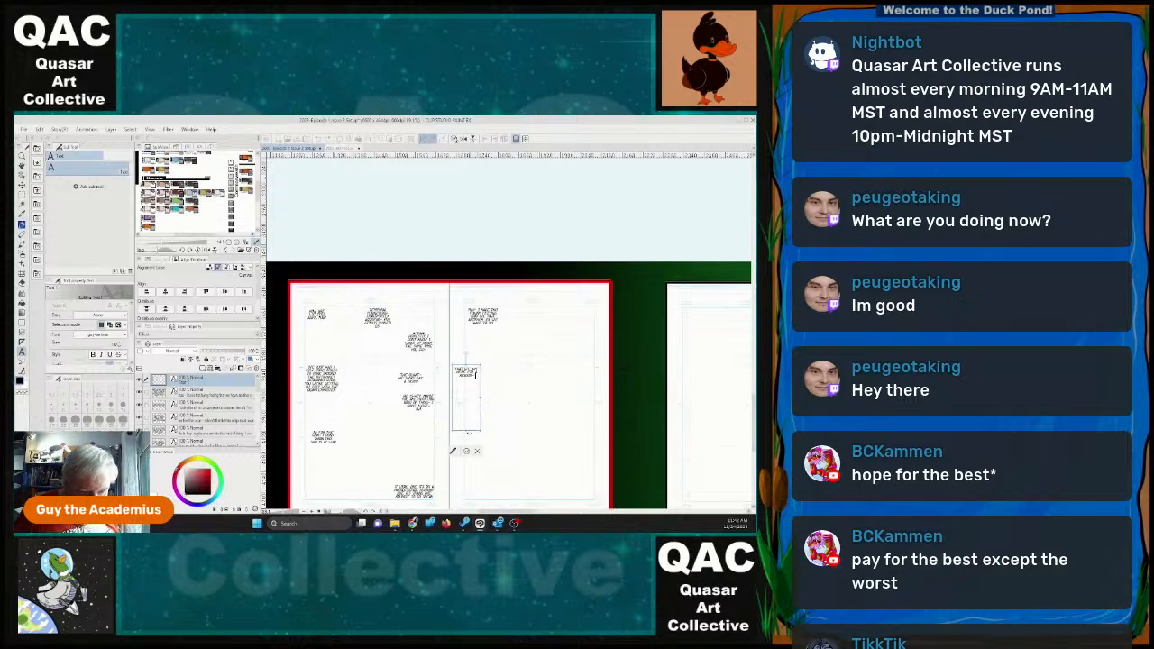
drag(467, 430, 582, 339)
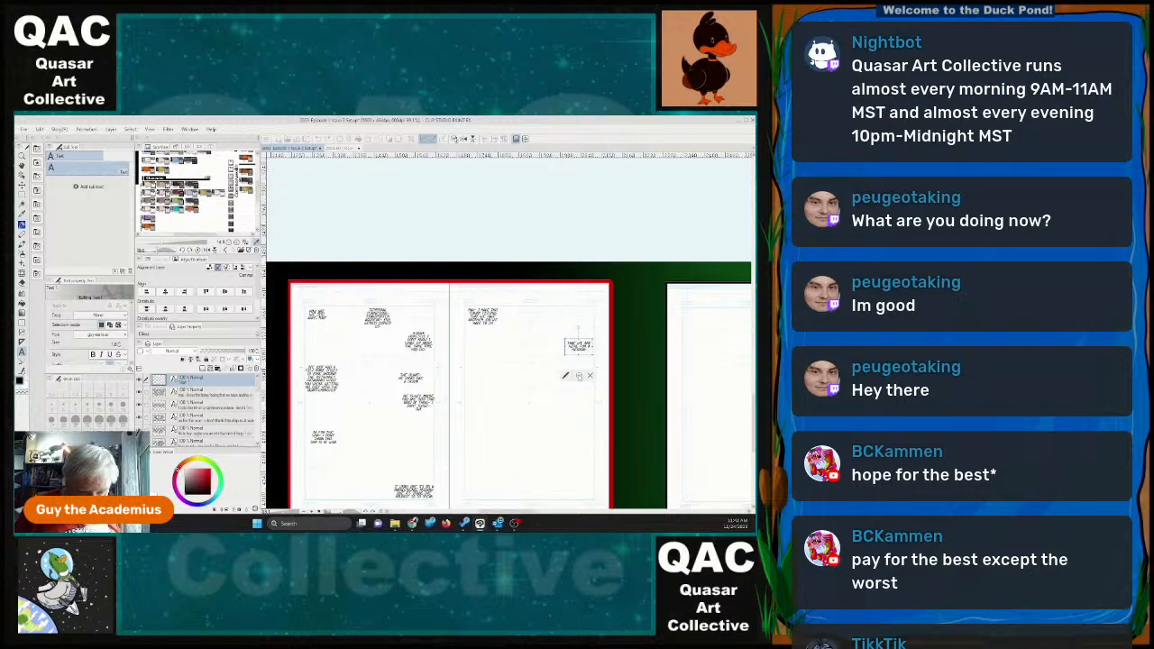
click(580, 377)
Start a third dialogue block on the lower half of page 25, opening with "Something is wrong here".
click(503, 447)
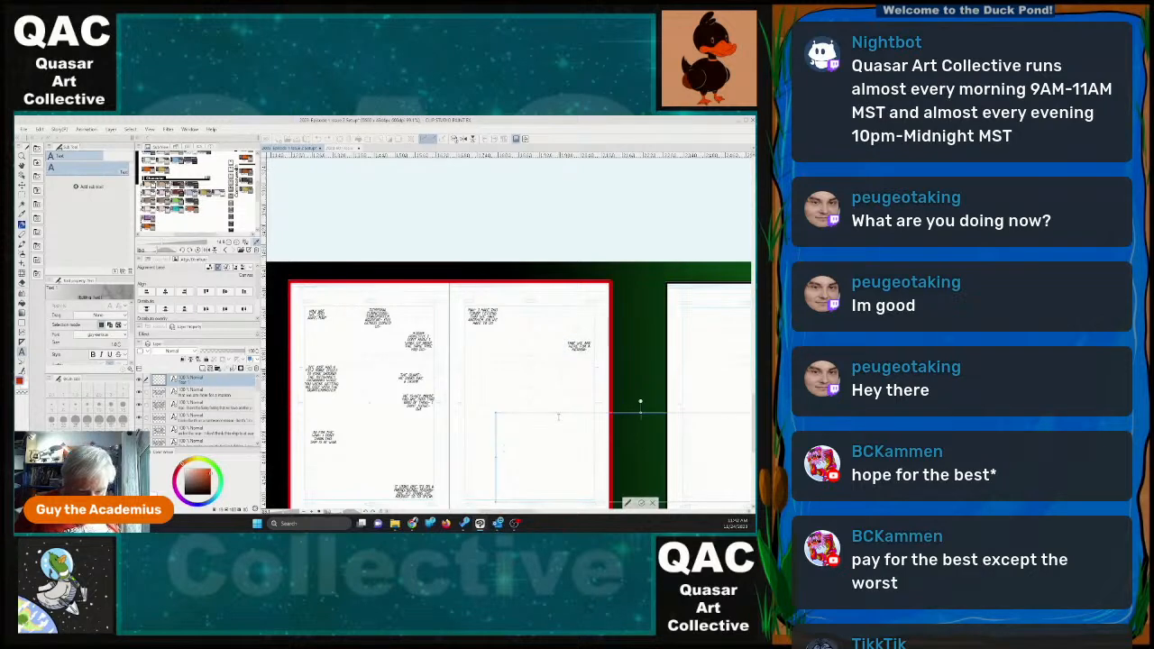
drag(550, 412, 519, 404)
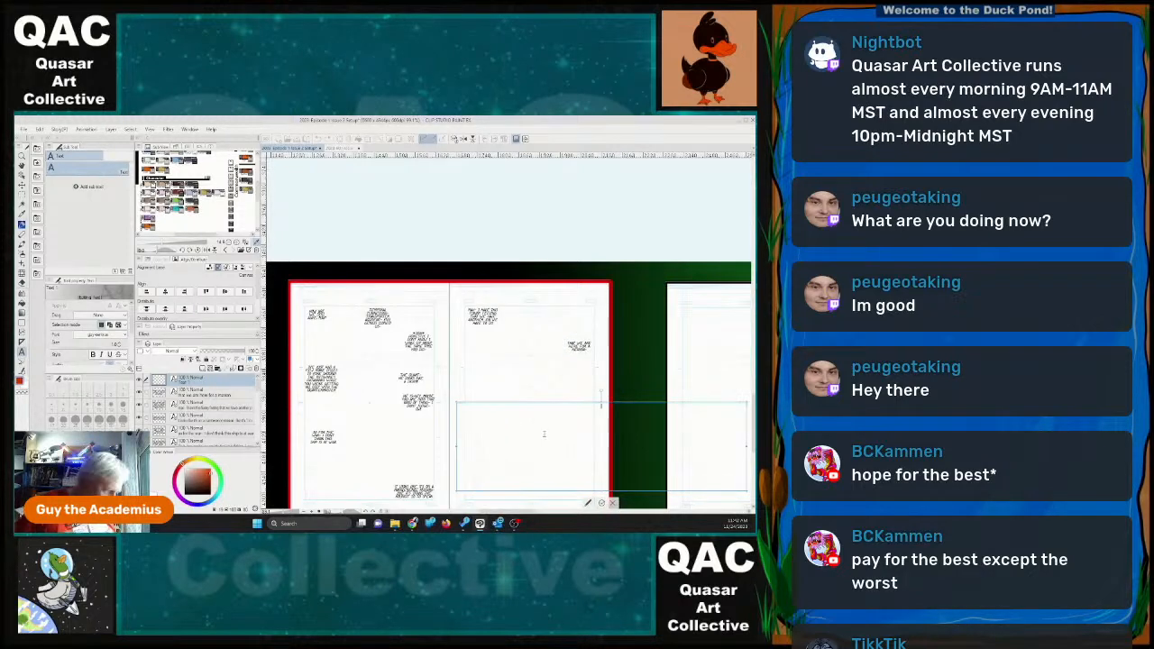
text(something)
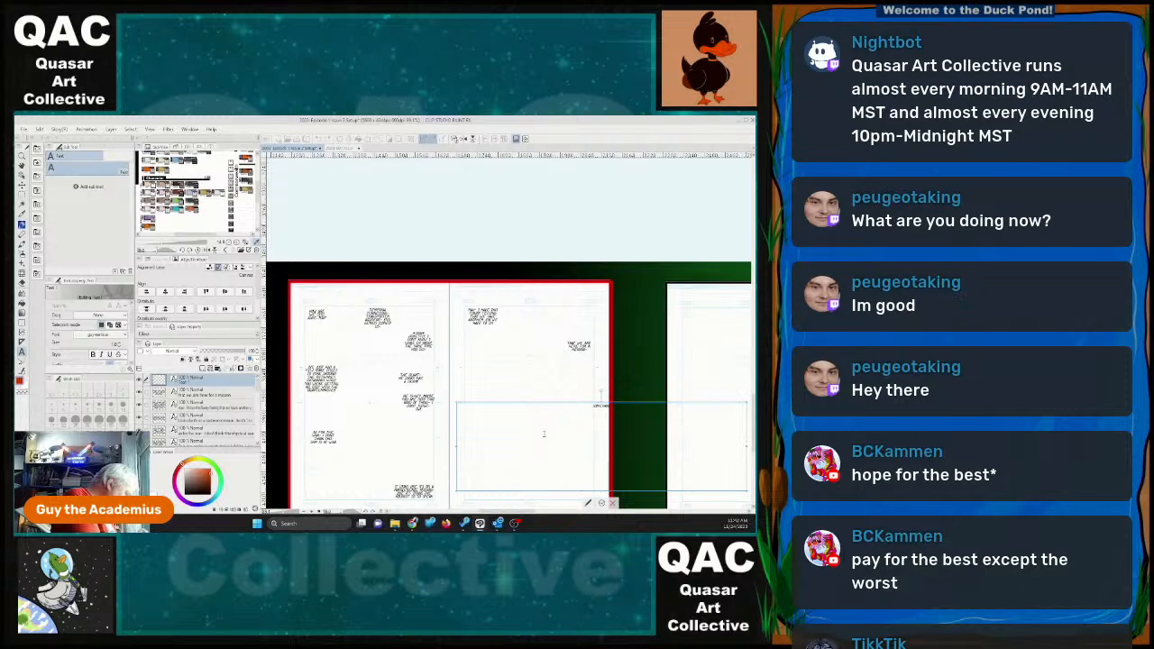
text( is wrong)
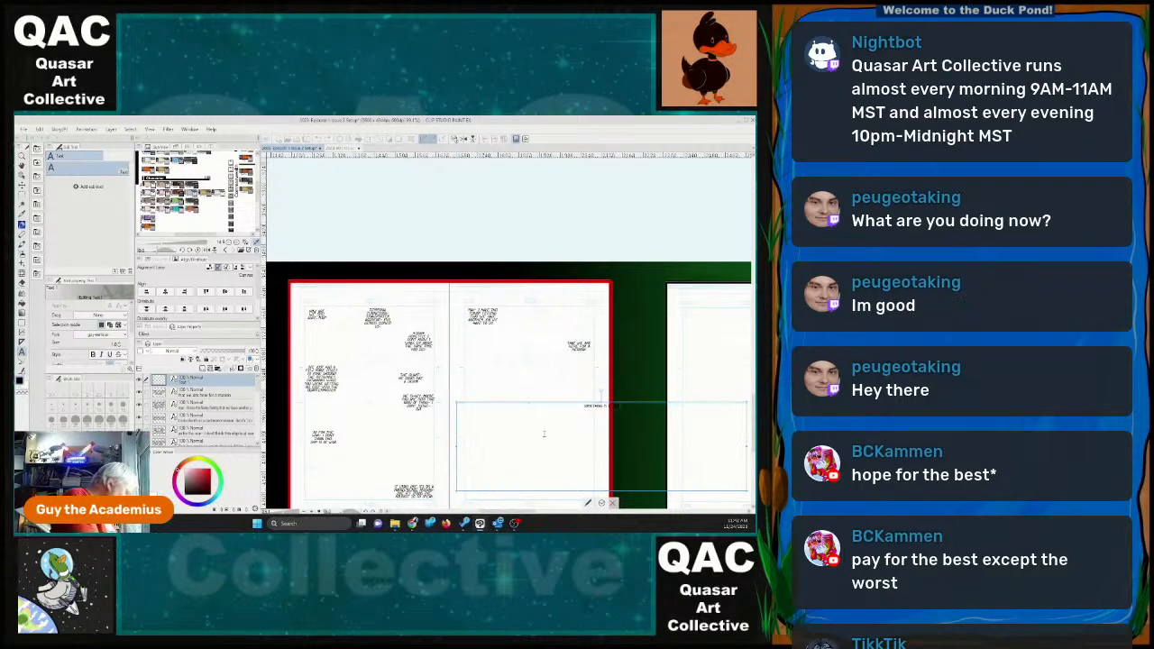
text( here)
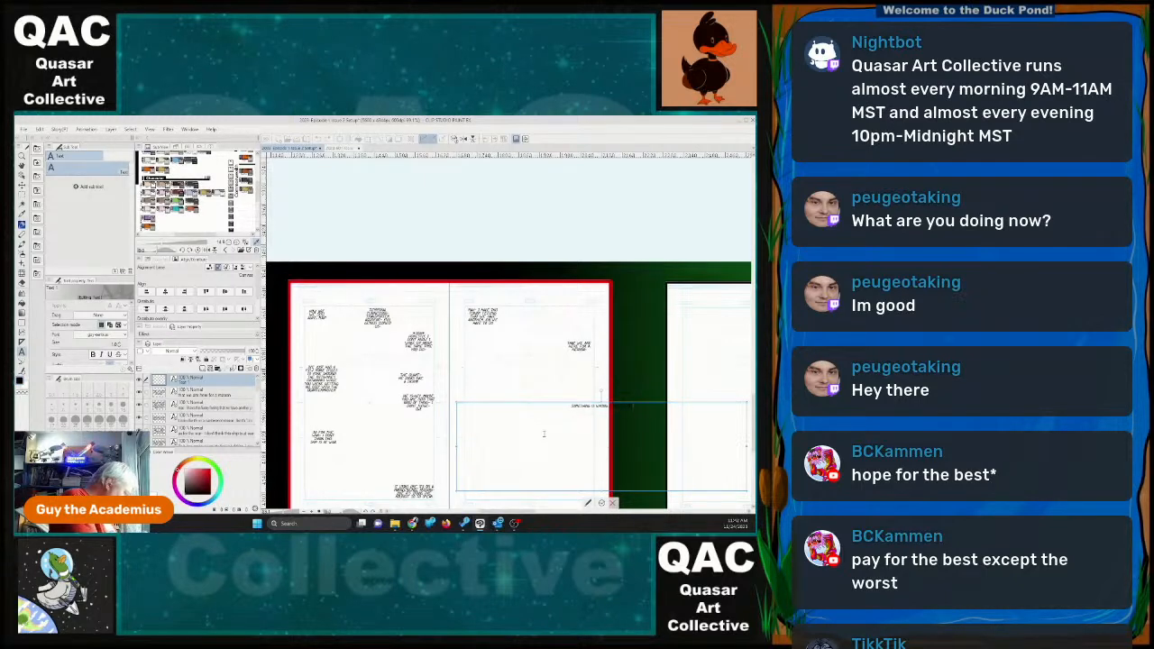
text(th)
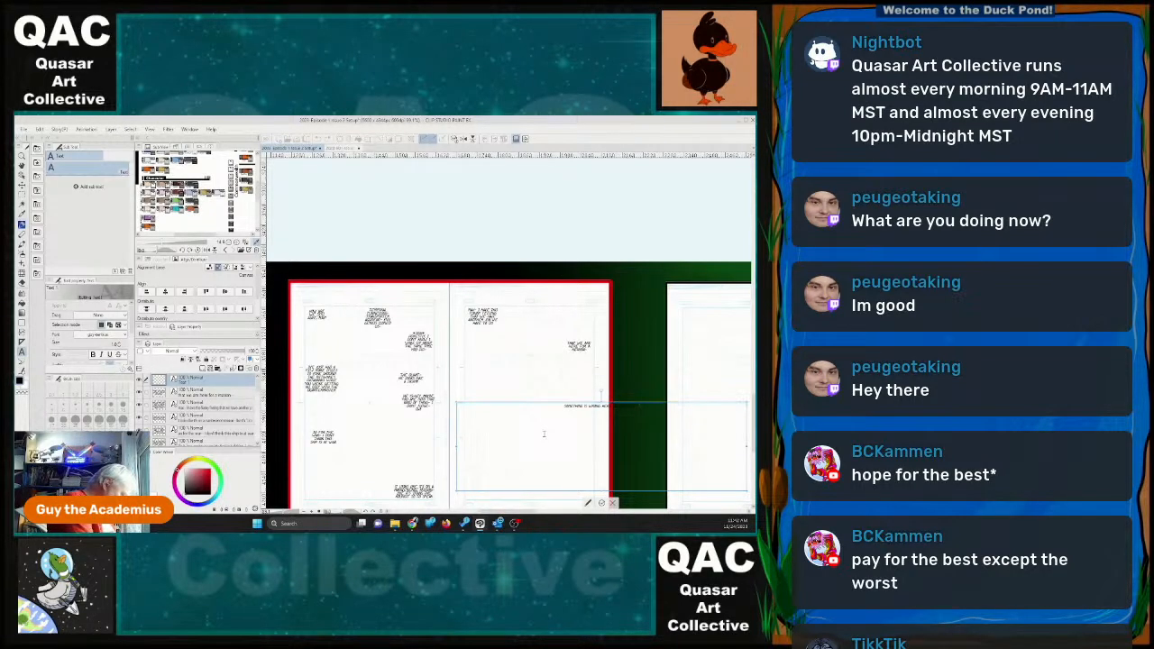
text(and we n)
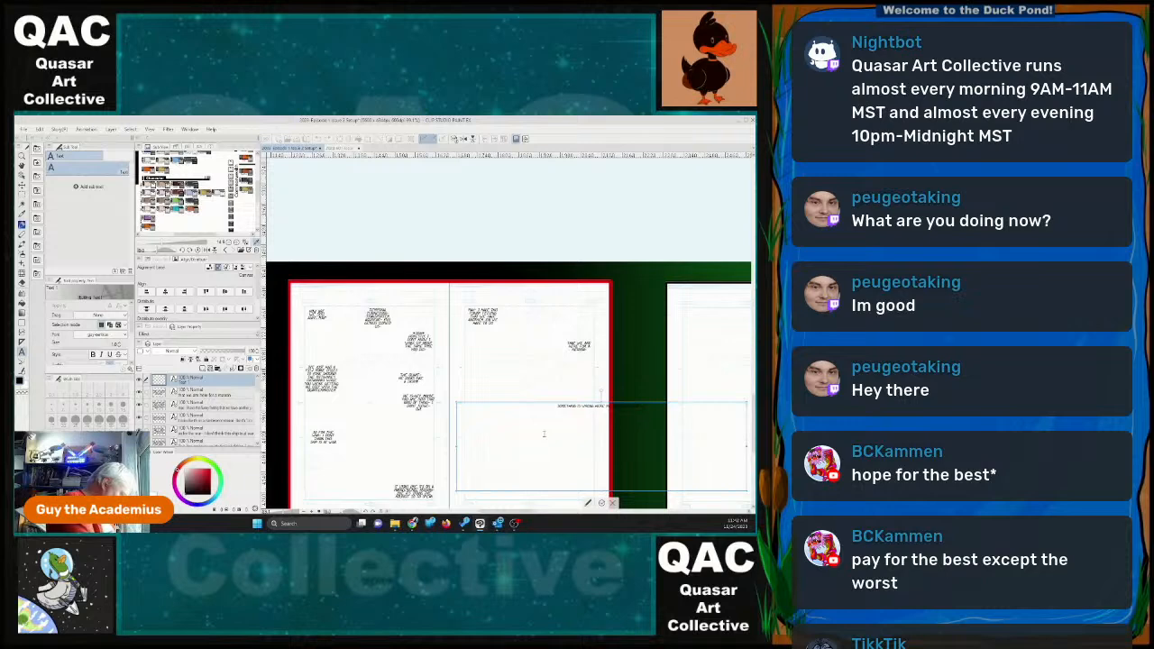
text(eed)
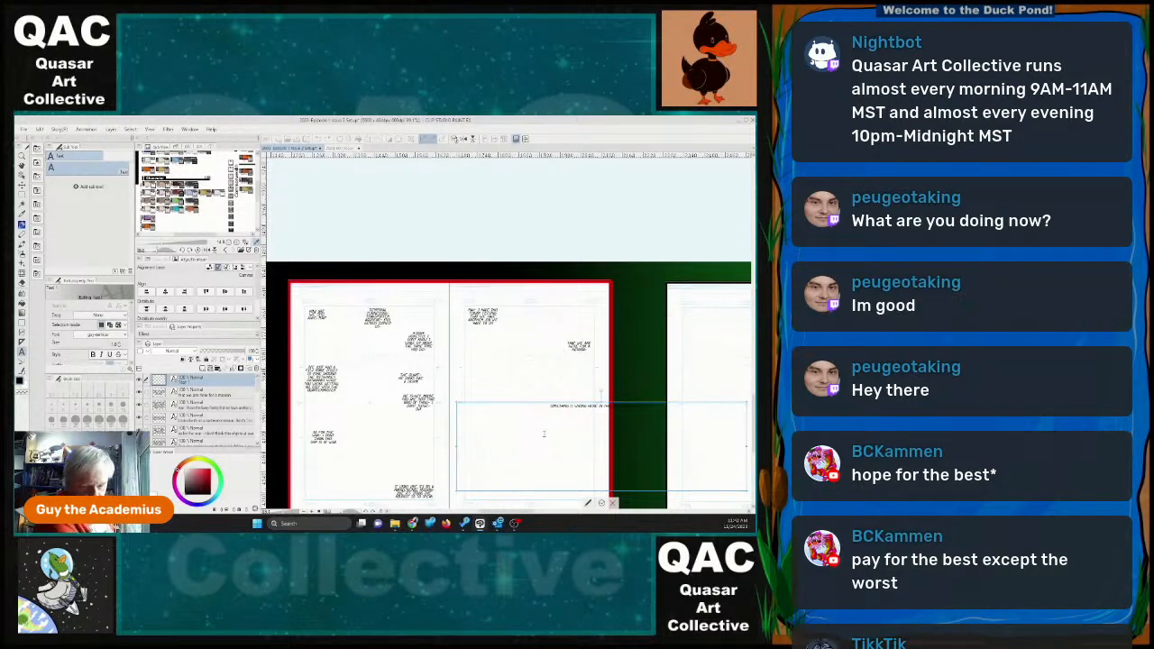
Rework the ending of the "Something is wrong here" dialogue and fit its narrowed text box along page 25's left side, below the first block.
key(BackSpace)
key(BackSpace)
key(BackSpace)
key(BackSpace)
key(BackSpace)
key(BackSpace)
key(BackSpace)
key(BackSpace)
key(BackSpace)
key(BackSpace)
key(BackSpace)
key(BackSpace)
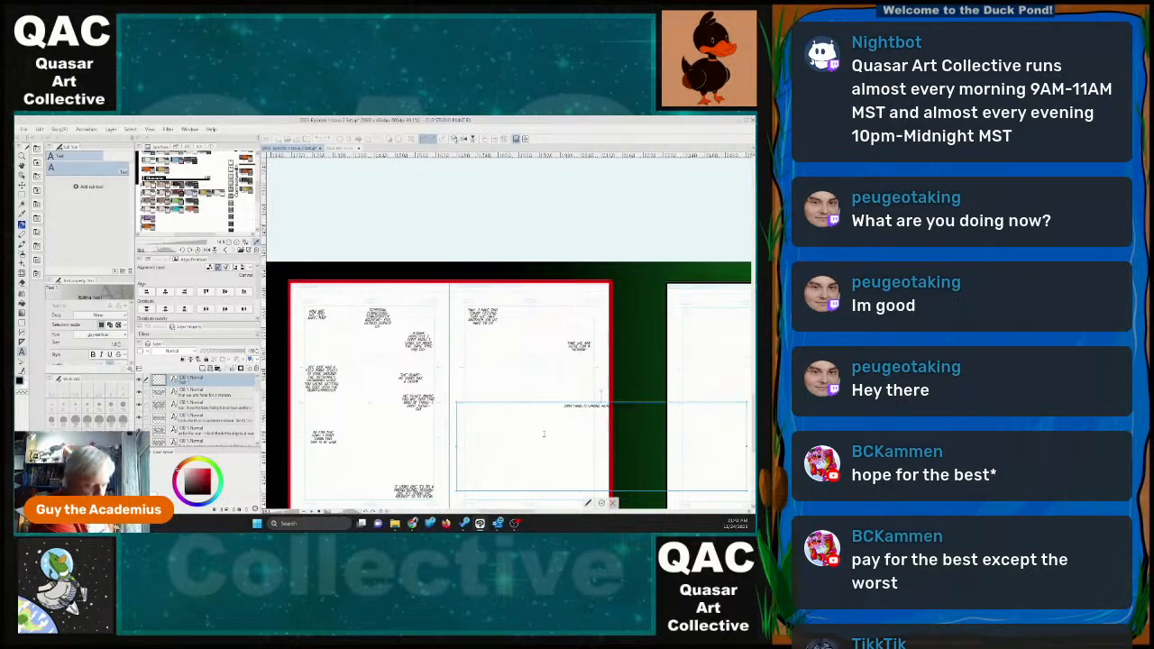
text(and we need)
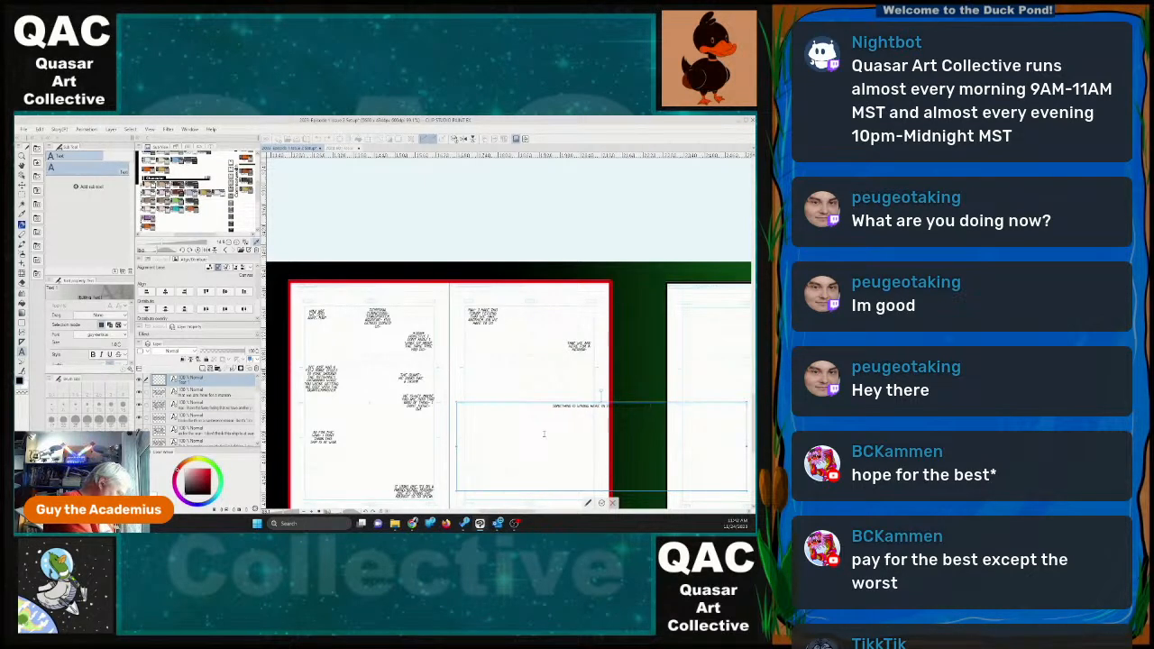
text( to figure out what it)
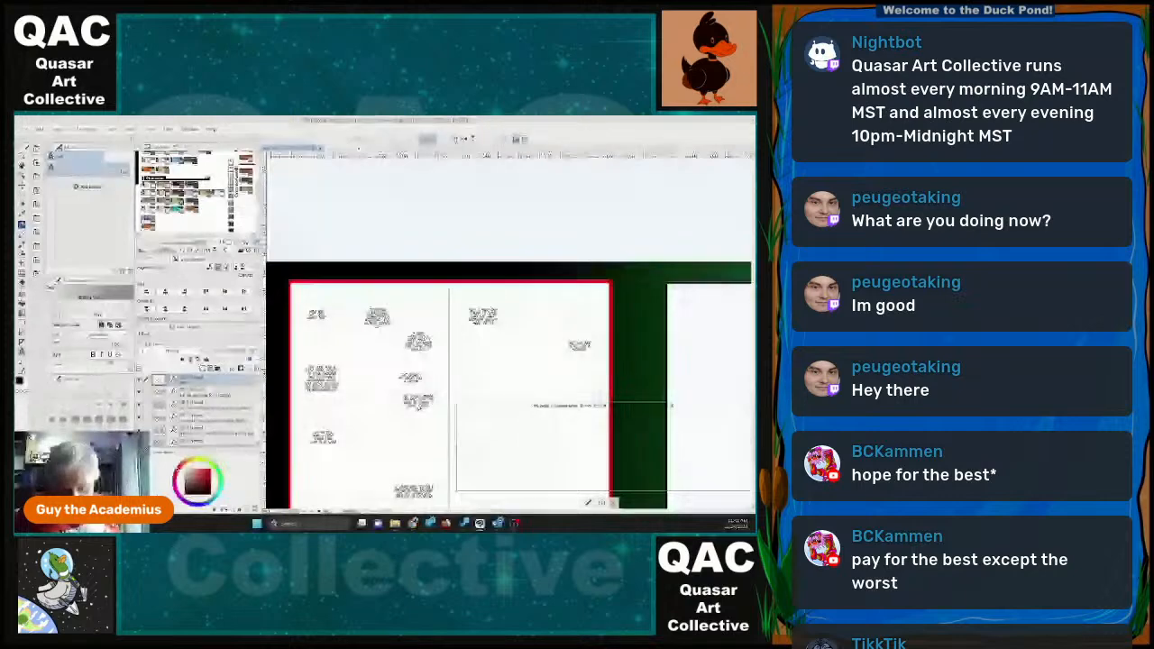
drag(747, 448, 489, 444)
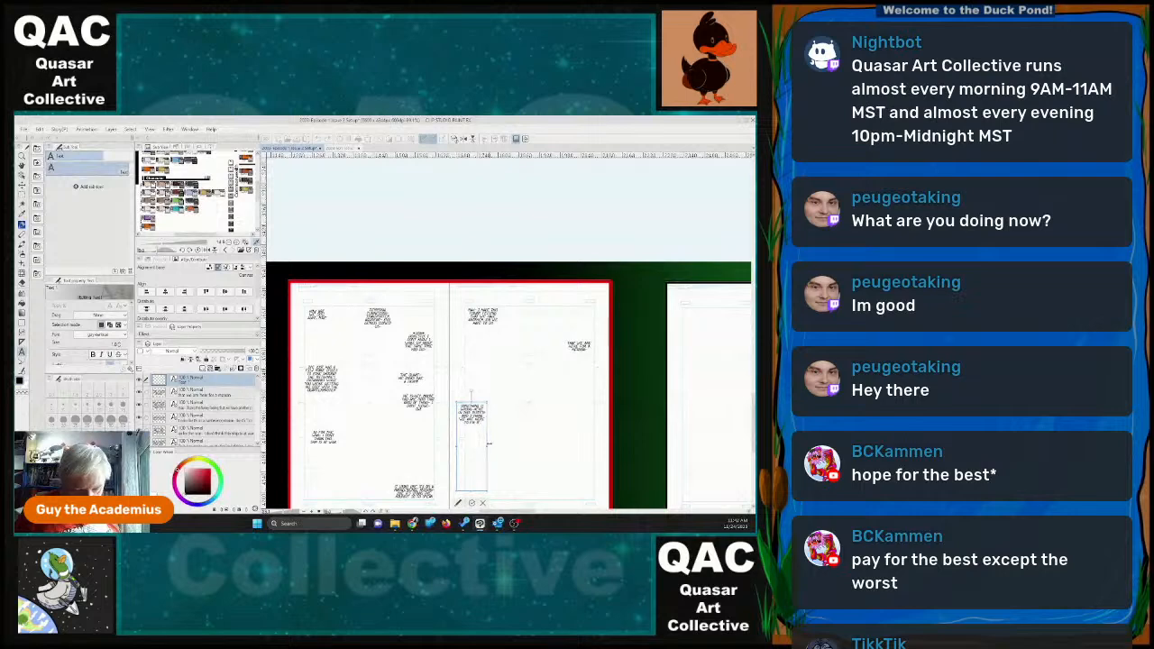
drag(472, 491, 494, 368)
click(485, 413)
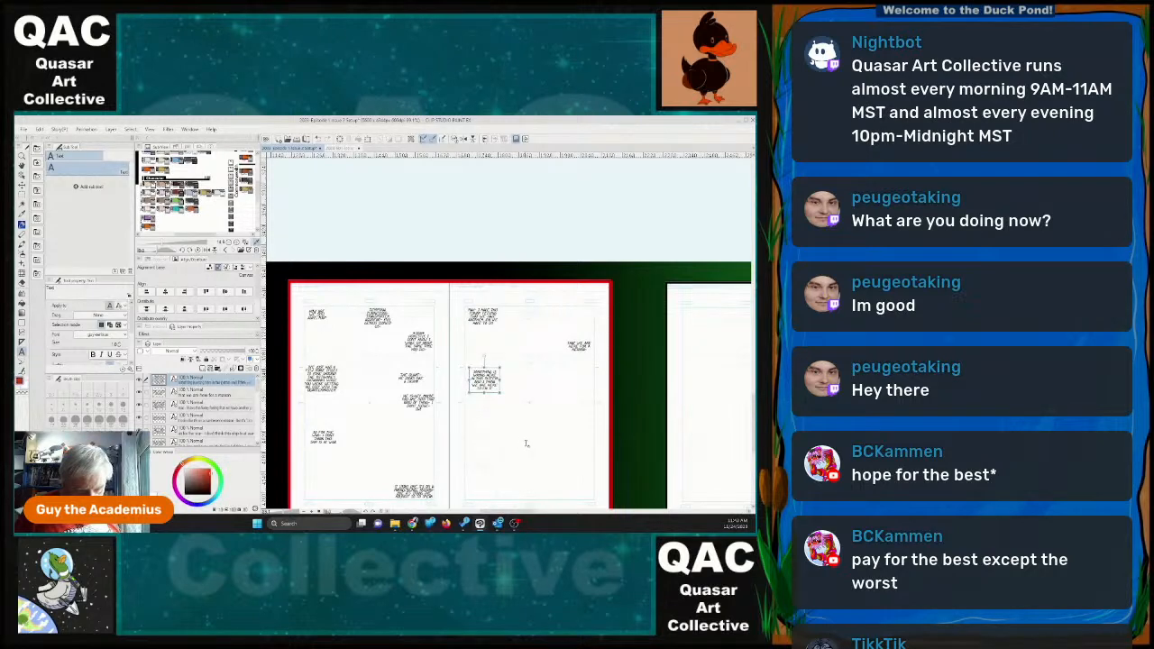
Add a fourth dialogue block on page 25 with the reply "now you are creeping me out".
click(525, 442)
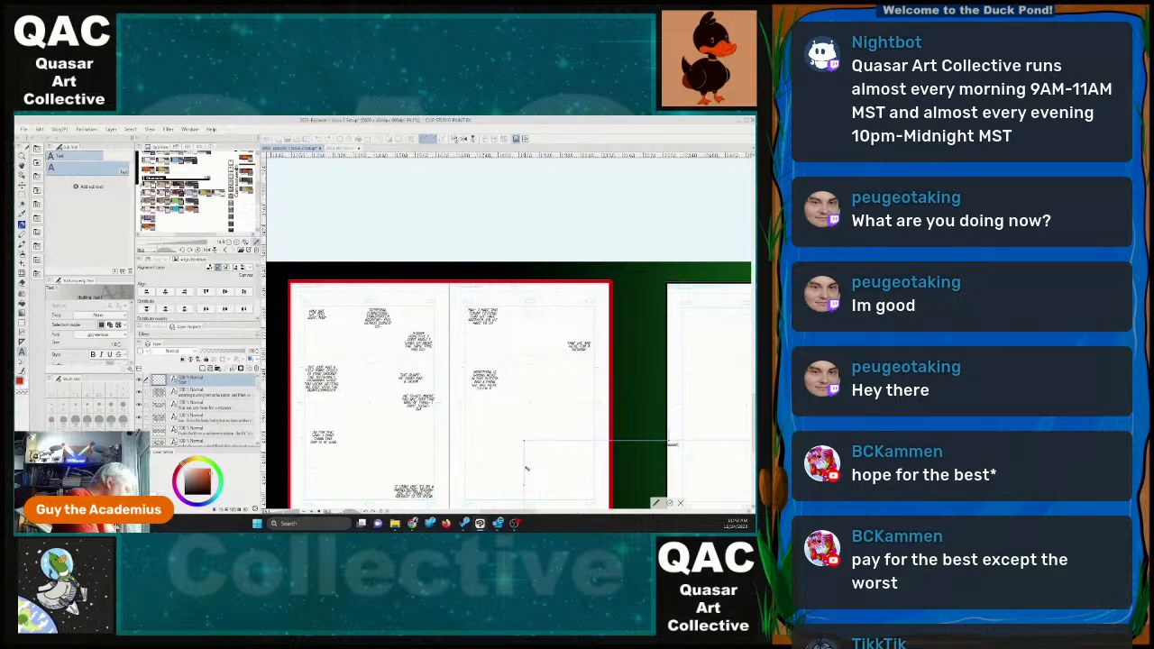
text(now you will)
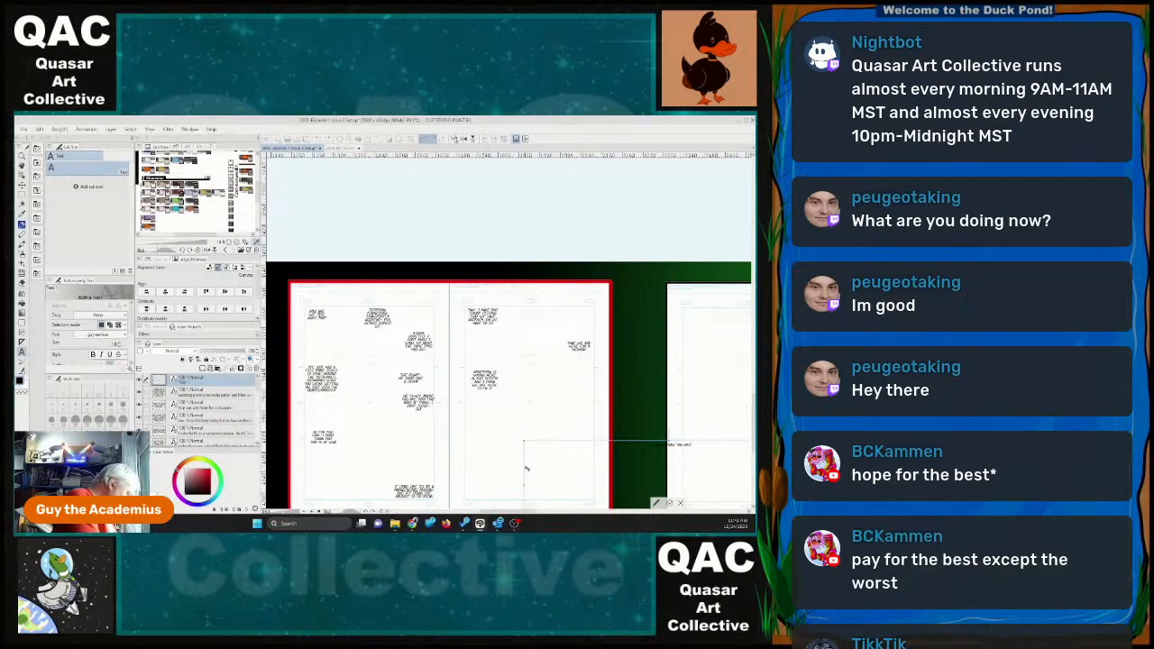
text( growing)
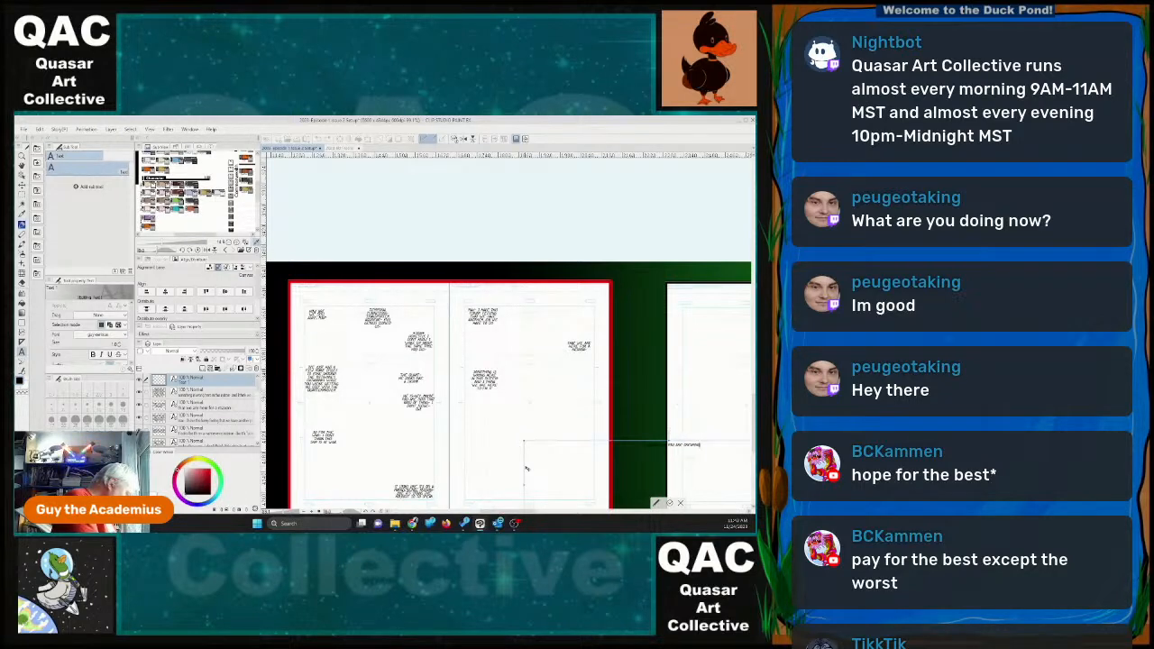
text( as bor)
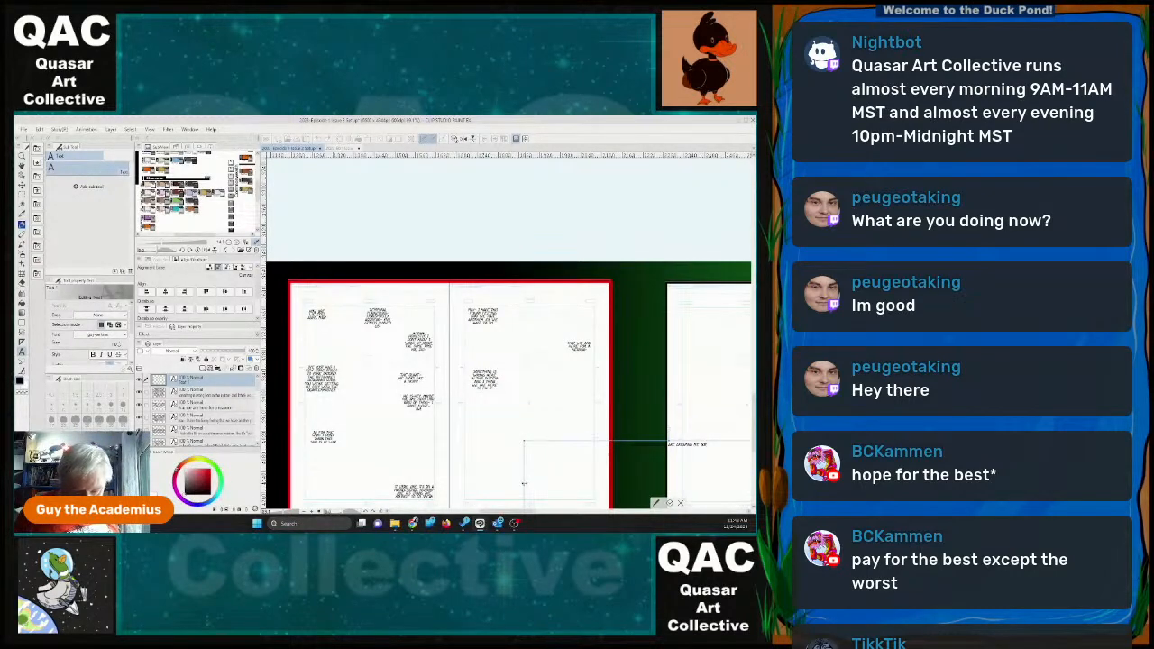
Shrink the "now you are creeping me out" text box and place it at page 25's right edge, around mid-height.
drag(525, 484, 526, 403)
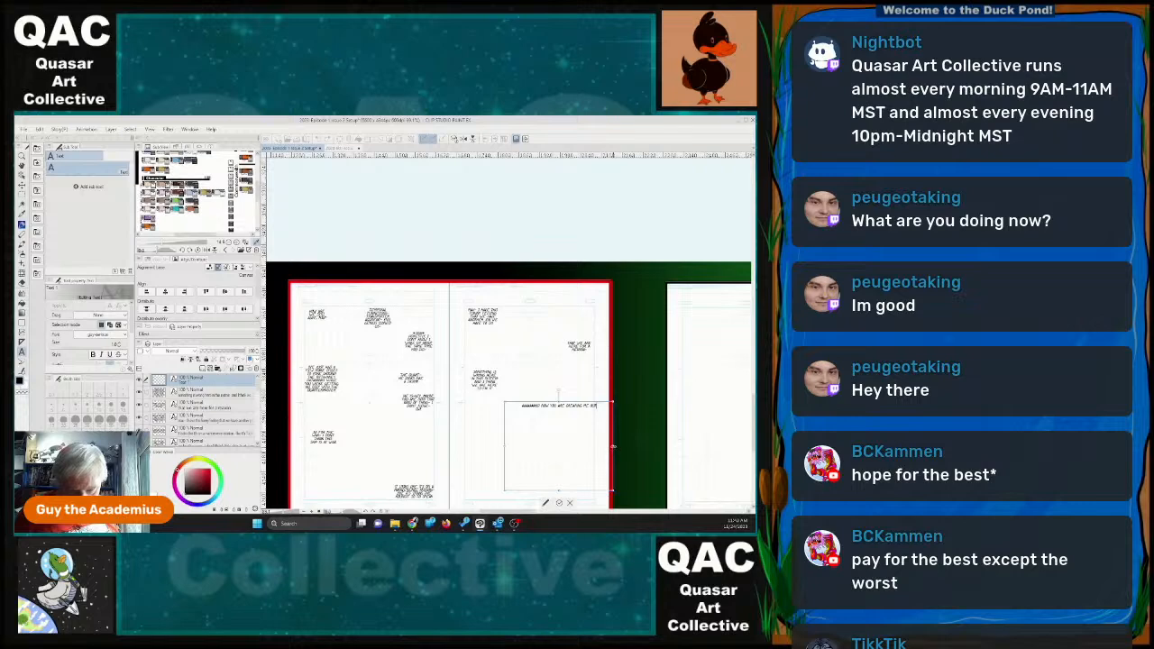
drag(614, 446, 552, 443)
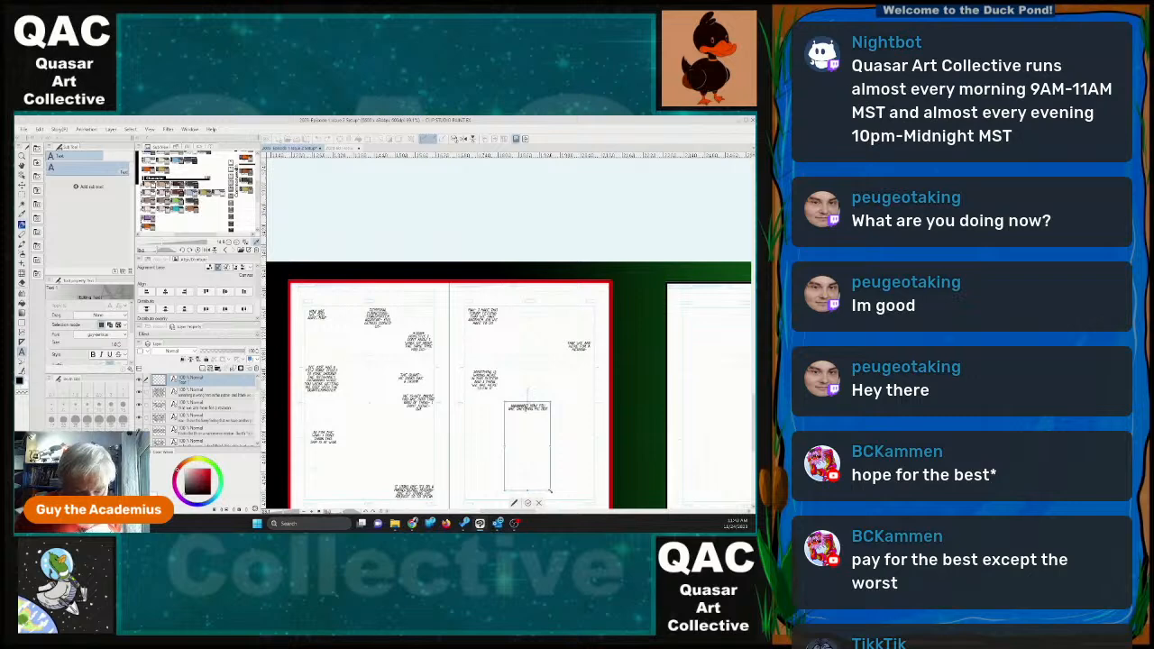
drag(550, 492, 589, 411)
click(583, 446)
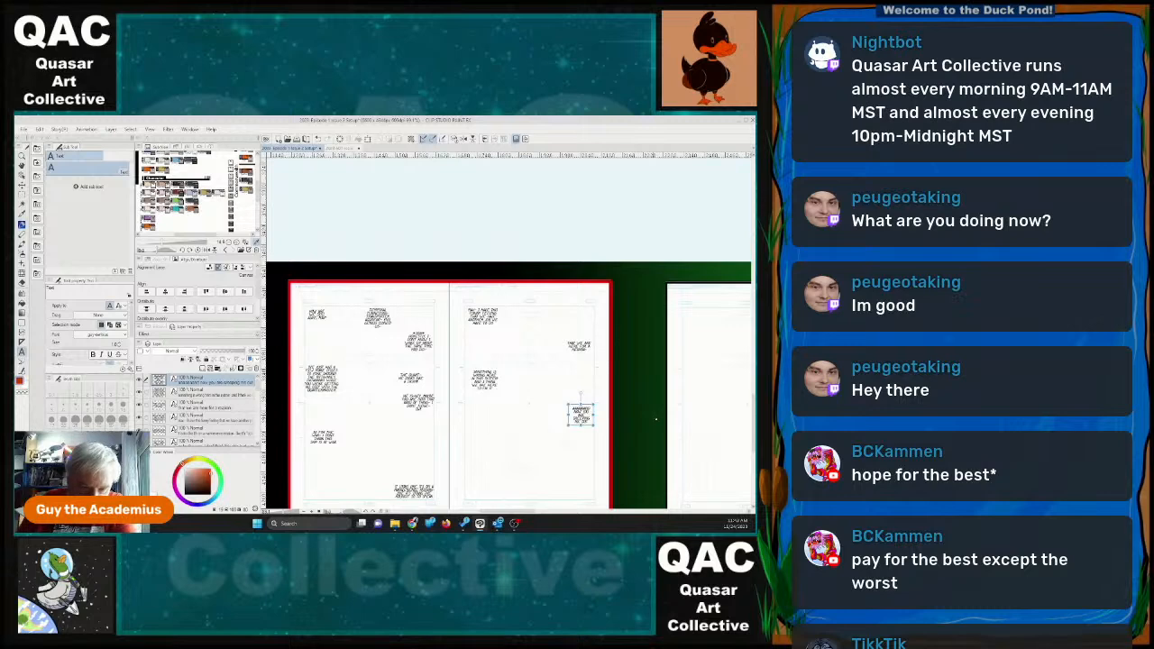
Add a fifth dialogue block in the lower part of page 25 reading "the back from the dead thing didnt creep you out".
scroll(655, 418, down, 1)
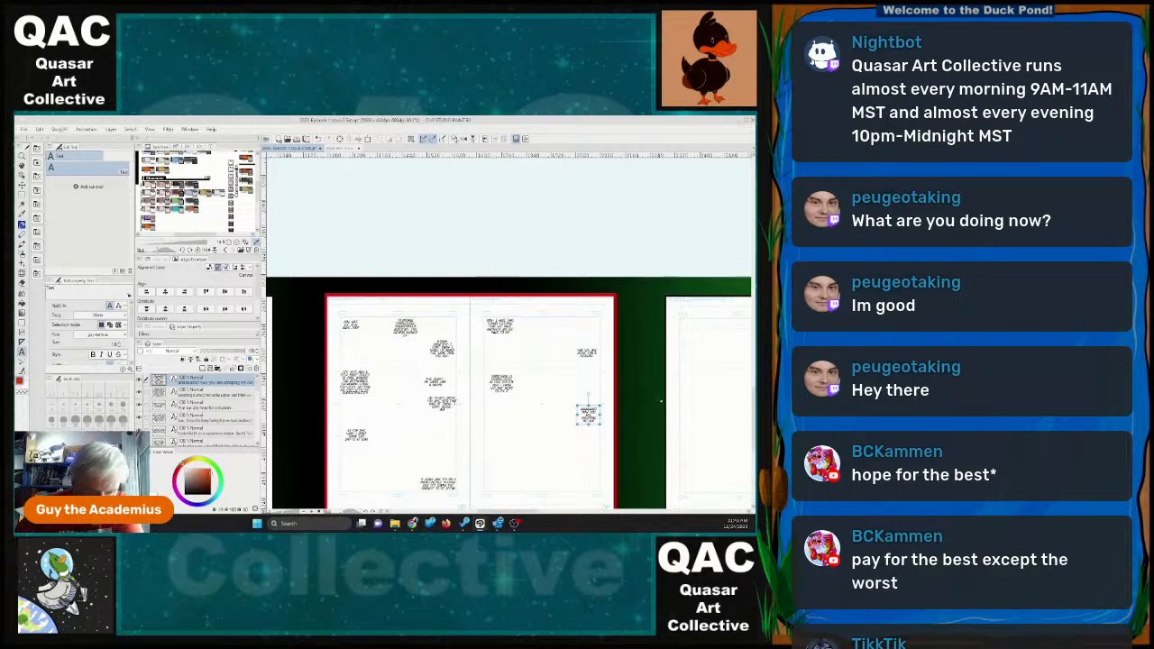
scroll(482, 390, down, 2)
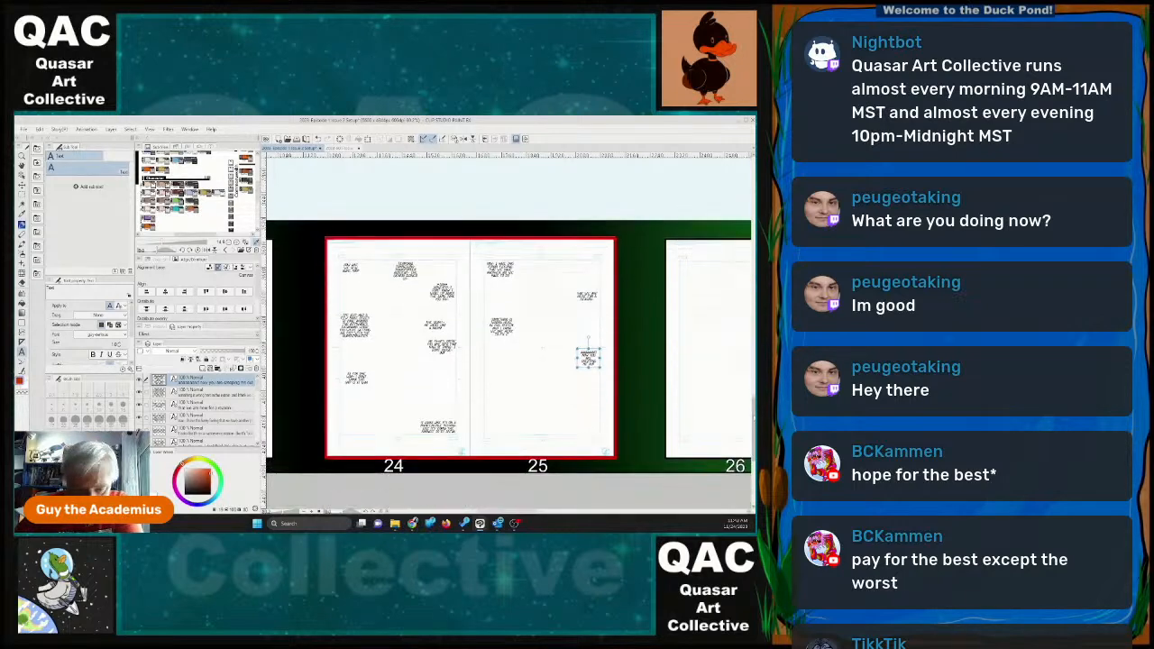
click(494, 395)
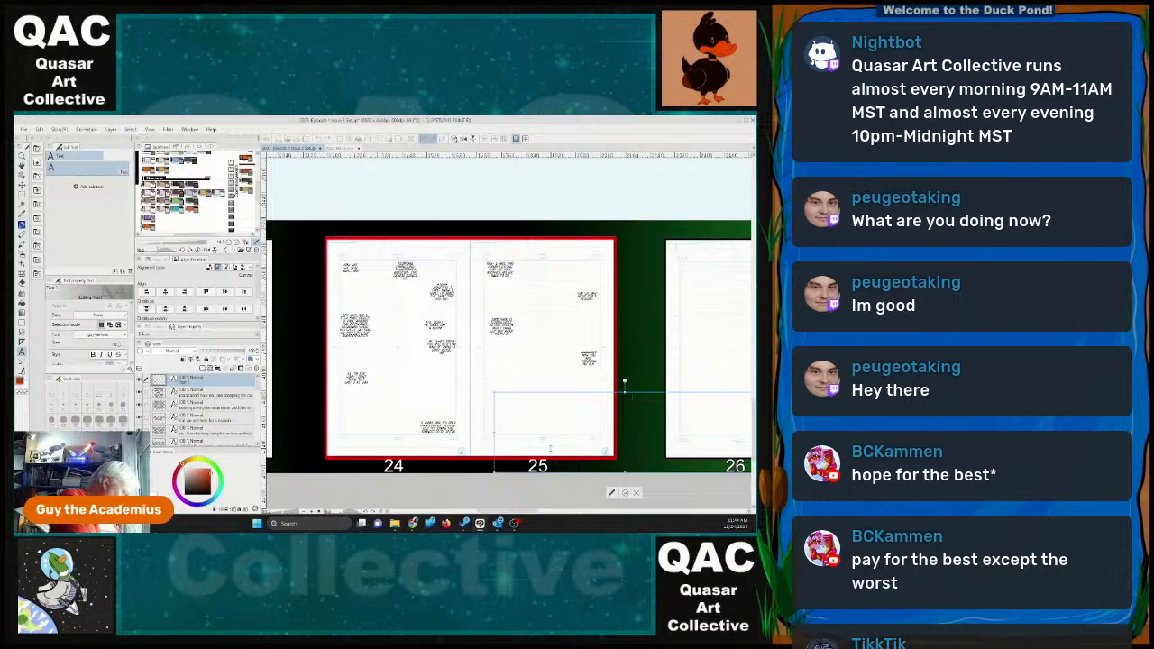
text(the only)
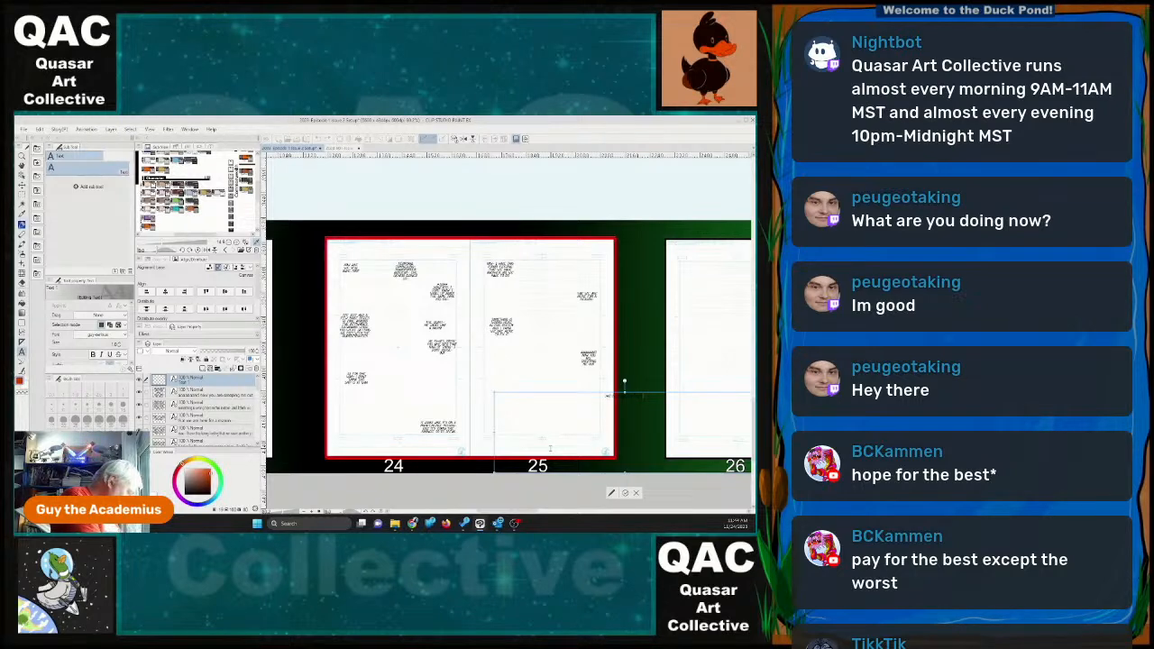
text(e)
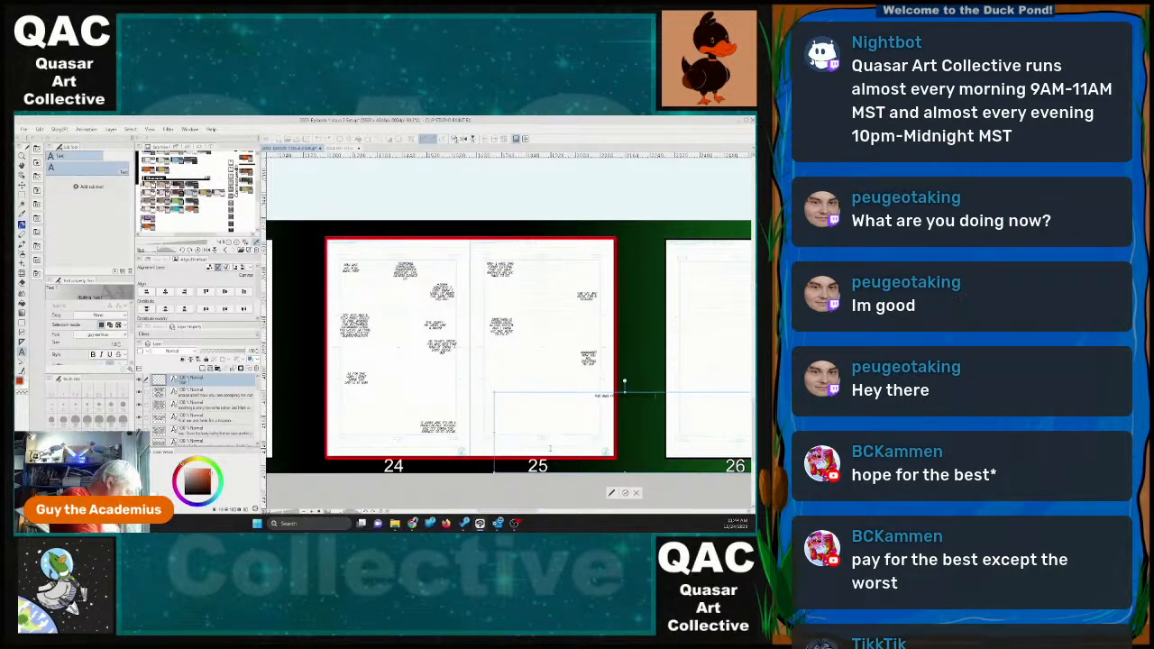
text( from the)
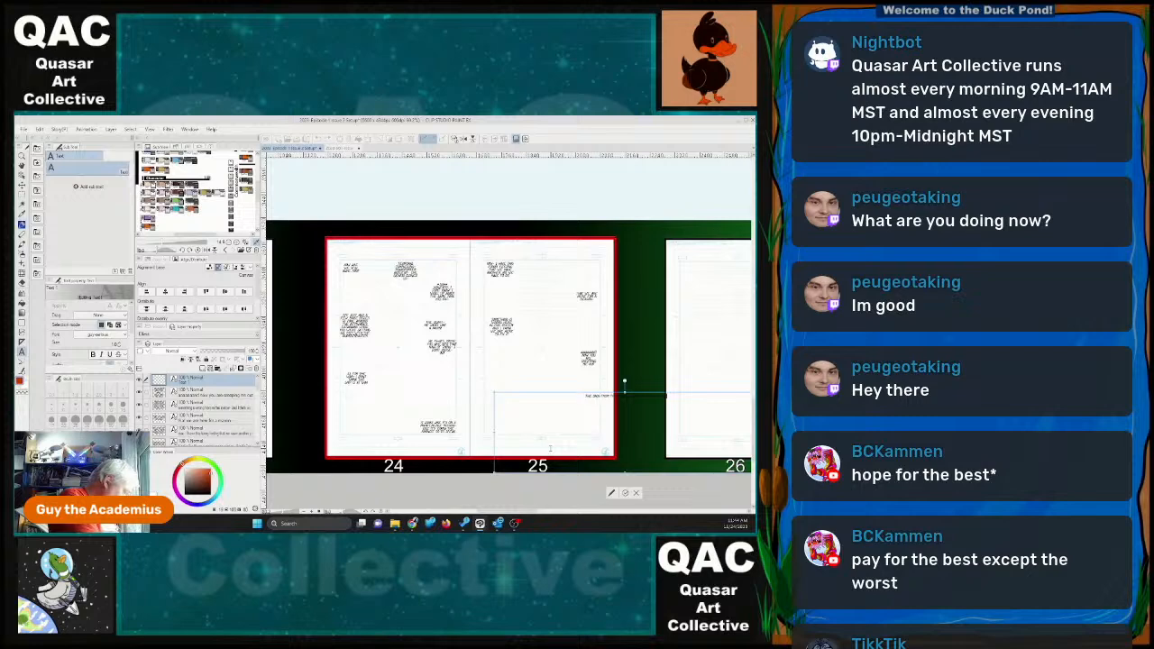
text(e)
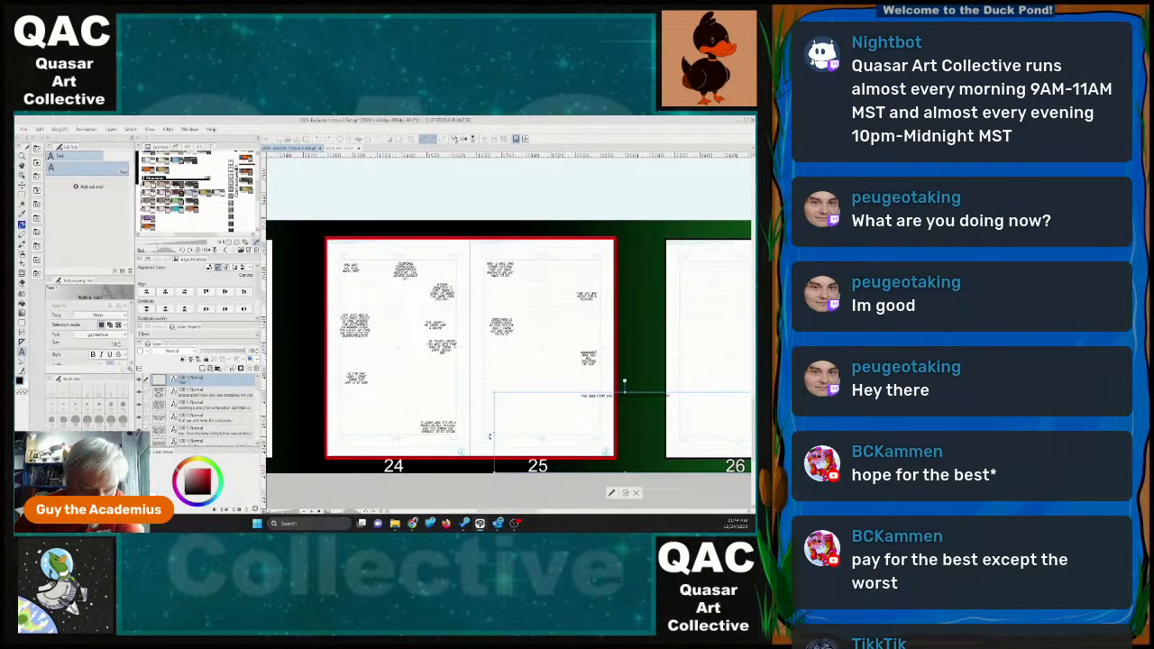
Narrow the "back from the dead thing" text box and place it at the lower left of page 25.
drag(516, 393, 411, 357)
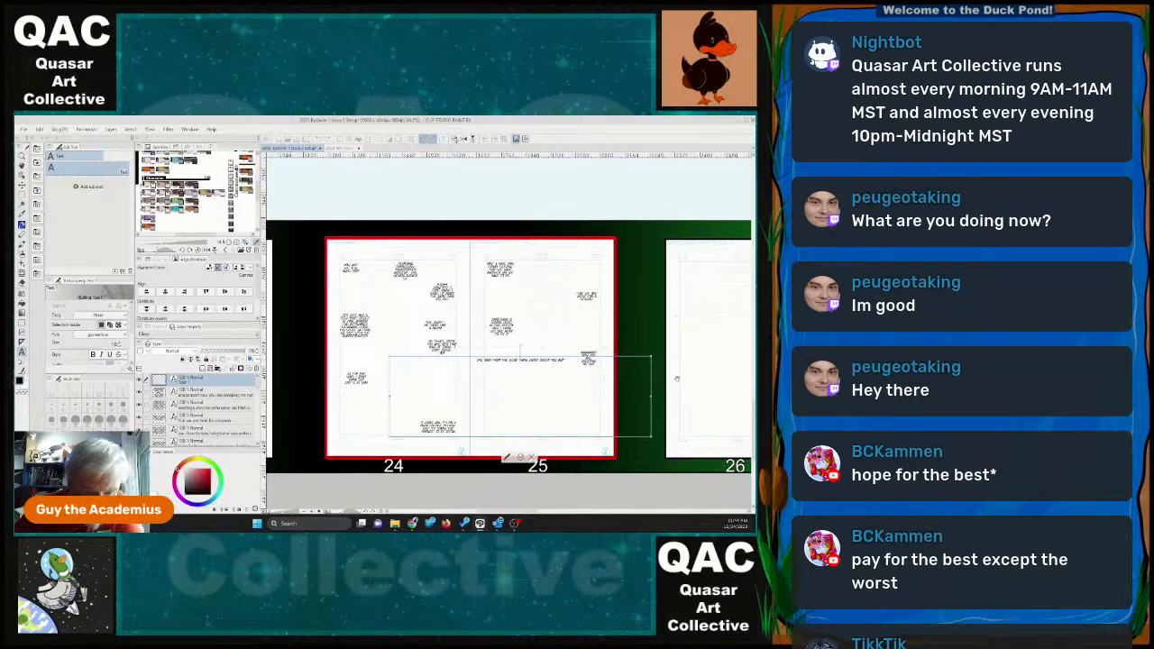
drag(649, 358, 497, 382)
click(499, 434)
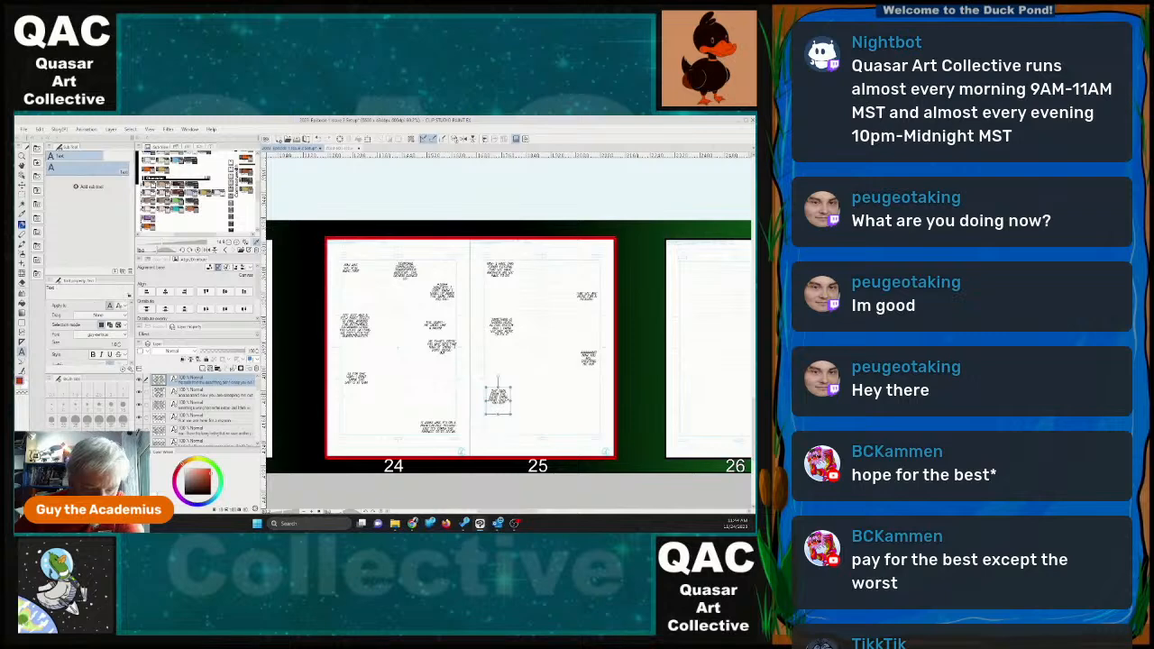
Emphasize a word in the "back from the dead thing" dialogue on page 25 with bold and italic.
click(497, 397)
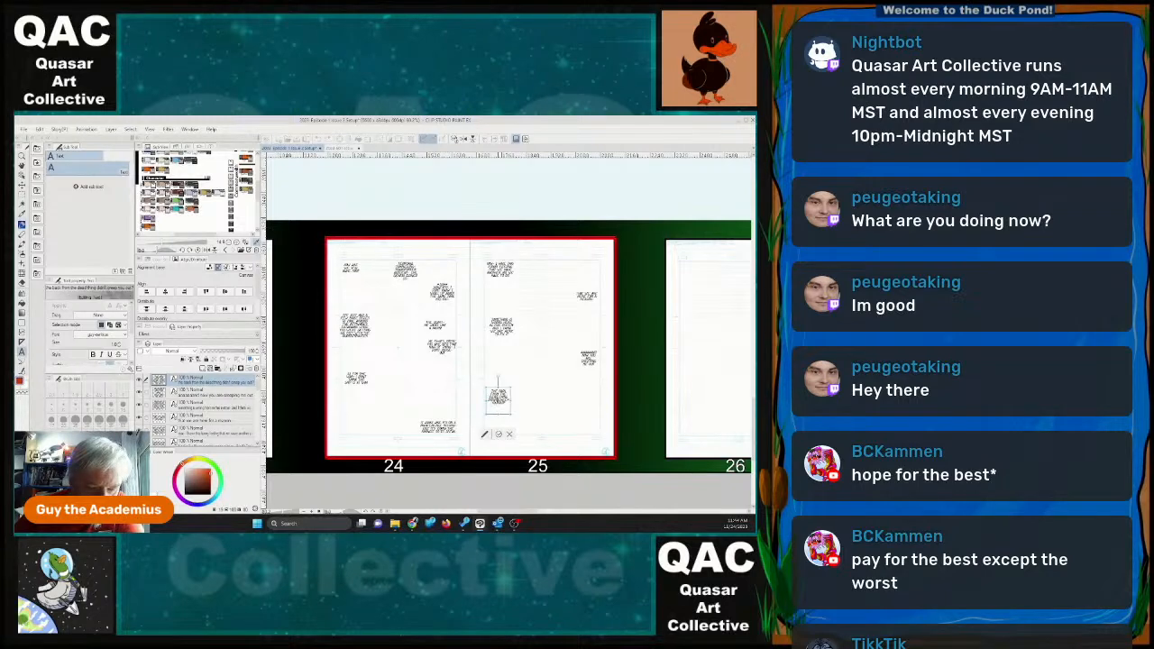
click(497, 399)
click(93, 355)
click(102, 355)
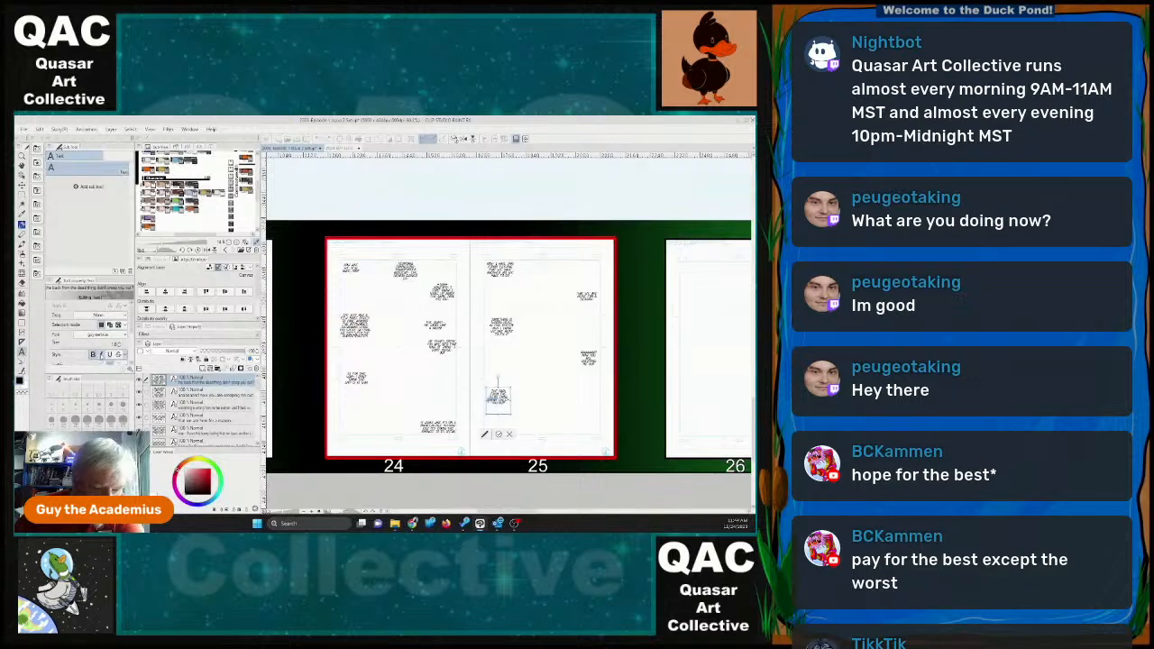
Add a sixth dialogue block near page 25 reading "well- I mean now we are zombies with a destiny I dont know what to think anymore".
click(498, 434)
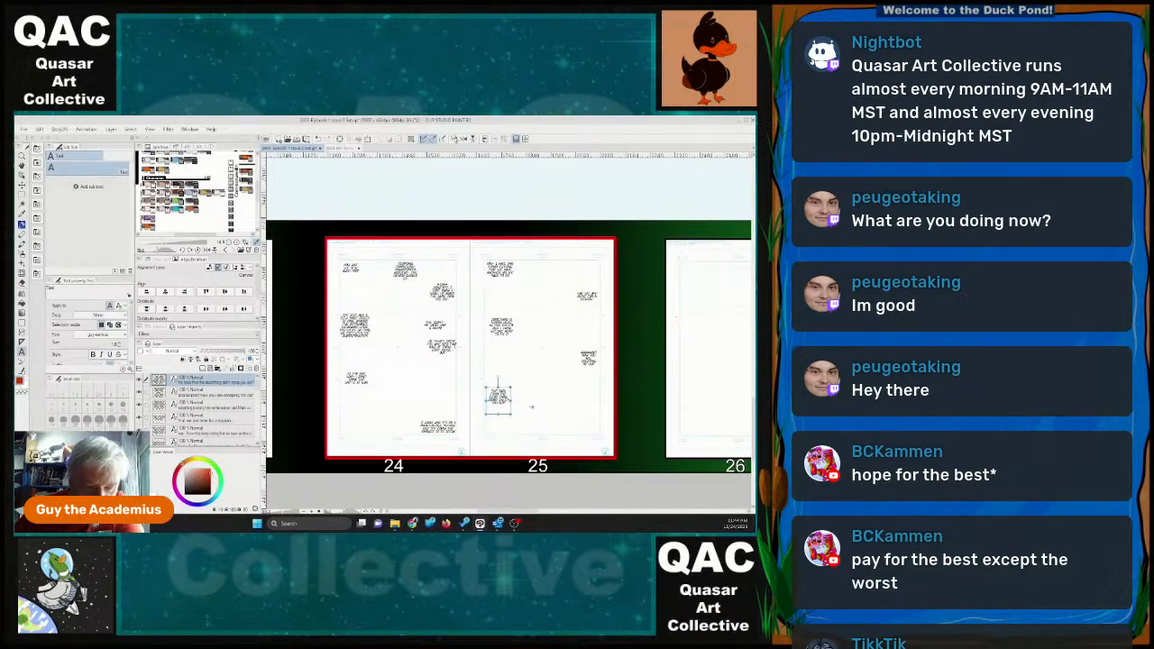
click(687, 407)
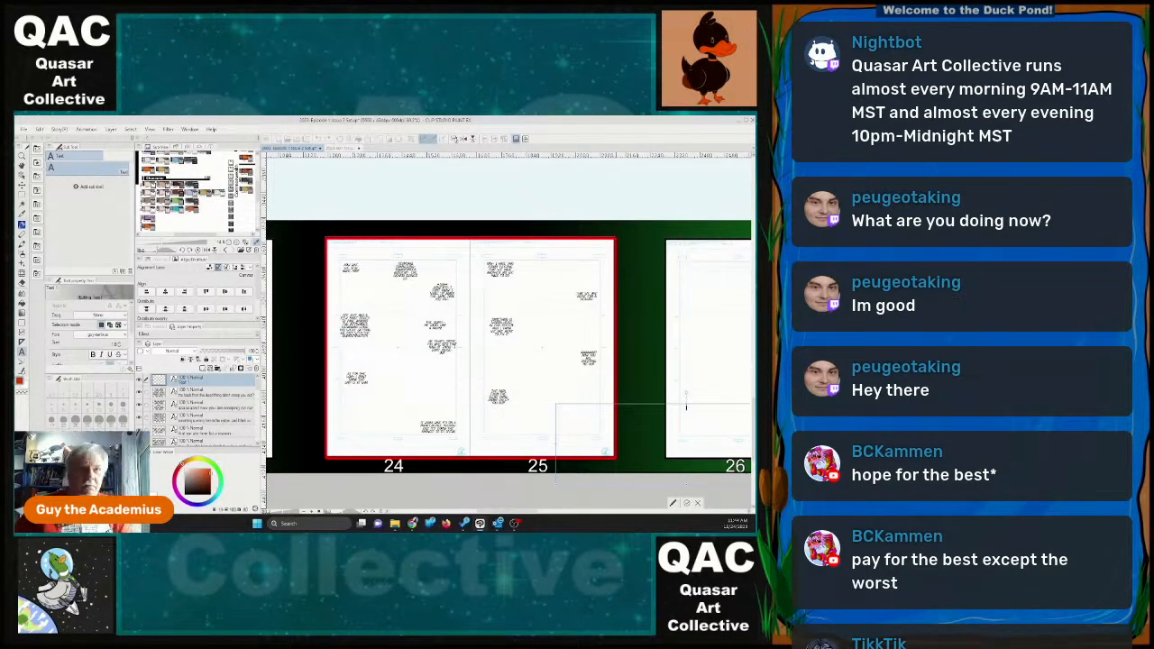
text(while)
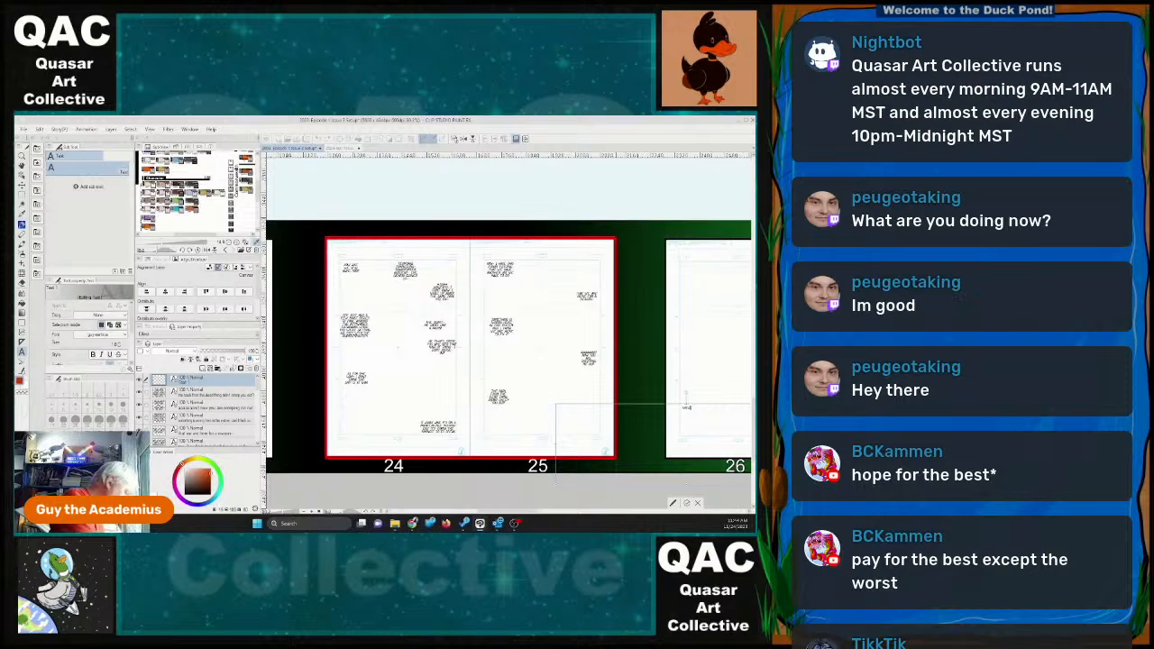
text( a mess)
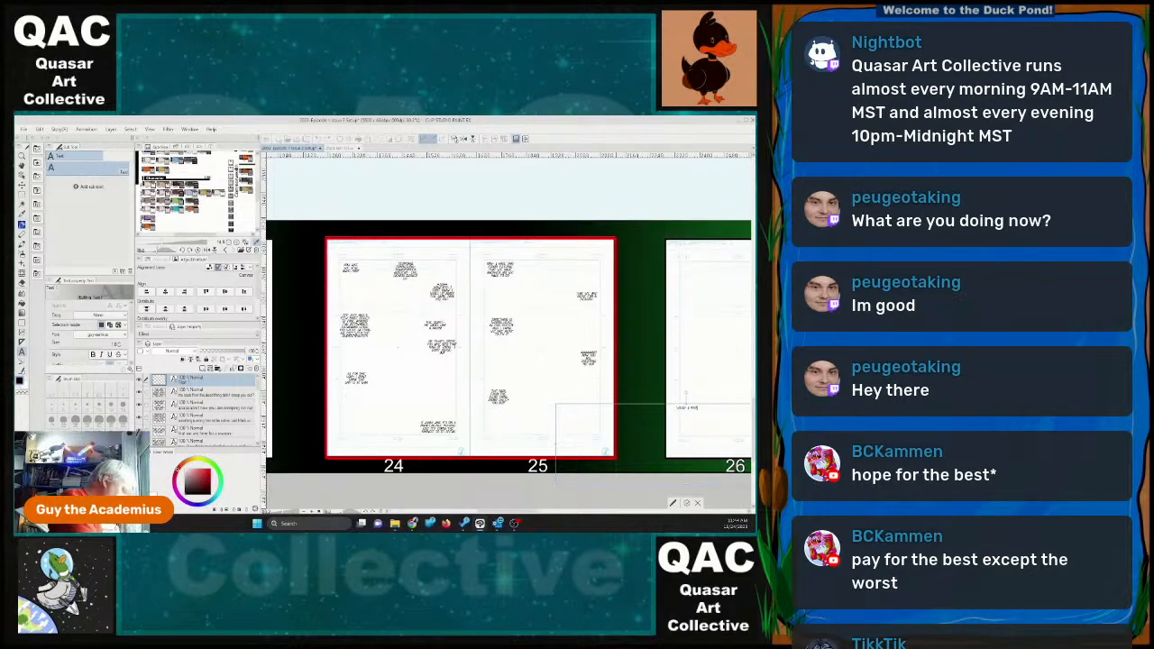
text(, i was about you)
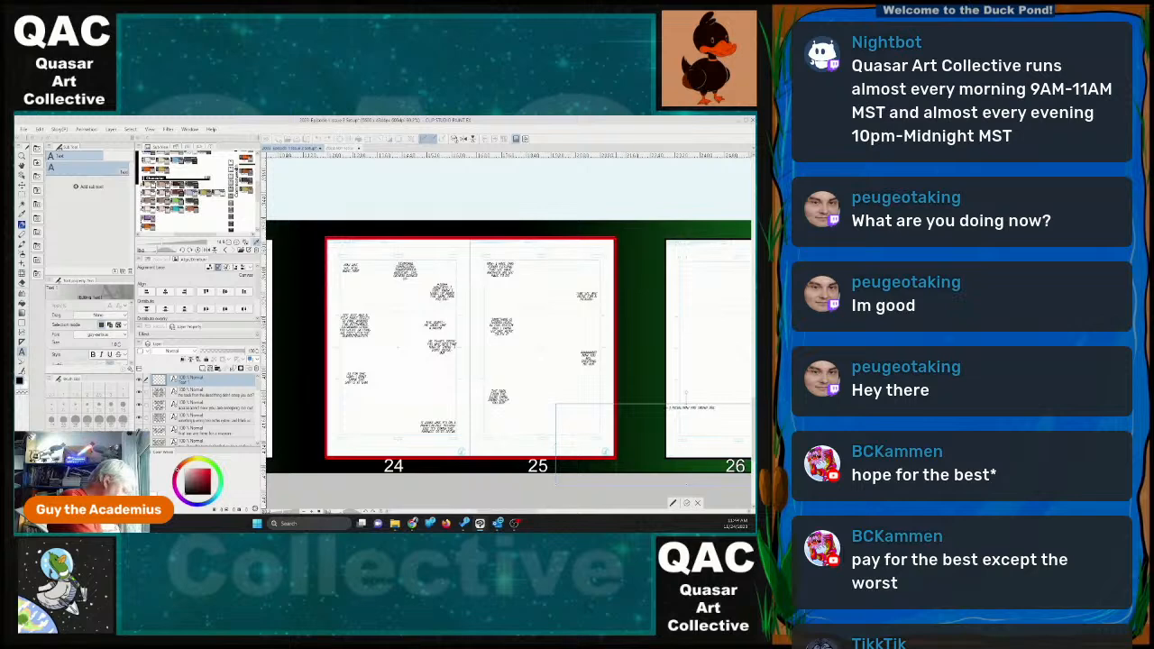
key(BackSpace)
key(BackSpace)
key(BackSpace)
key(BackSpace)
key(BackSpace)
key(BackSpace)
key(BackSpace)
key(BackSpace)
key(BackSpace)
key(BackSpace)
key(BackSpace)
key(BackSpace)
key(BackSpace)
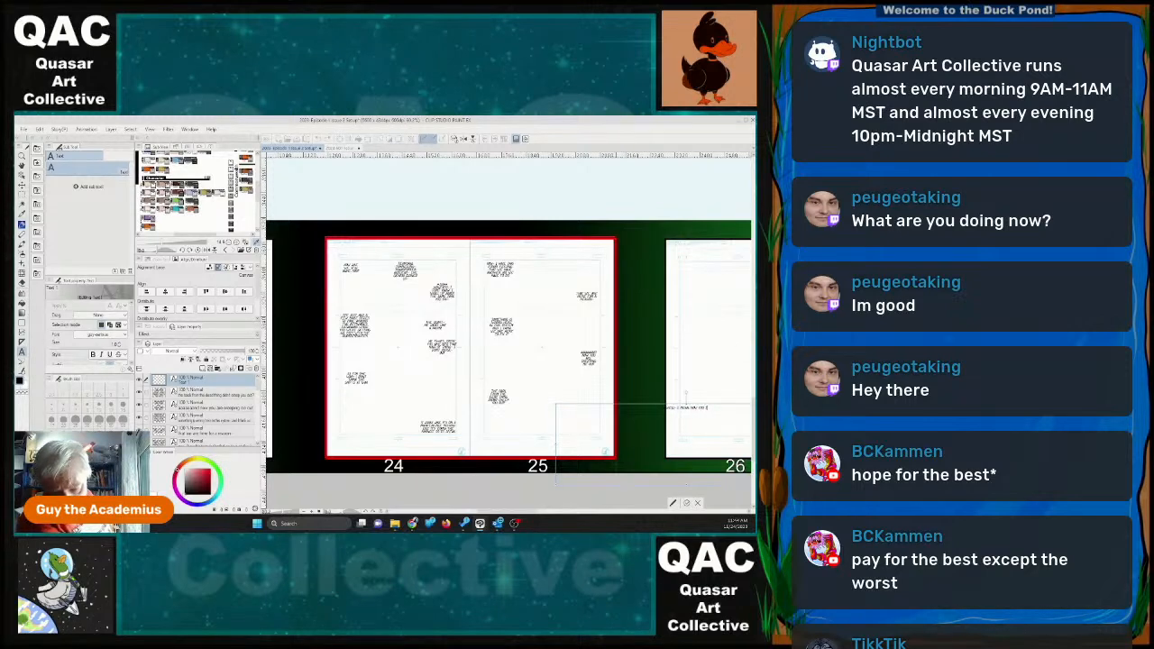
text(we are)
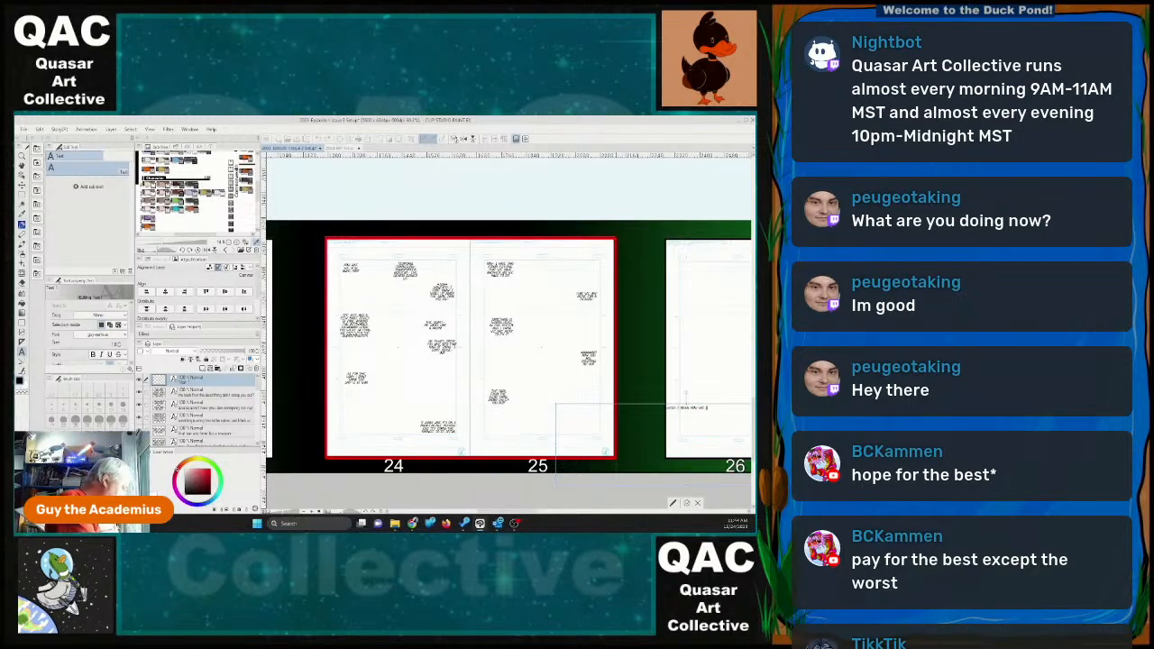
text( going)
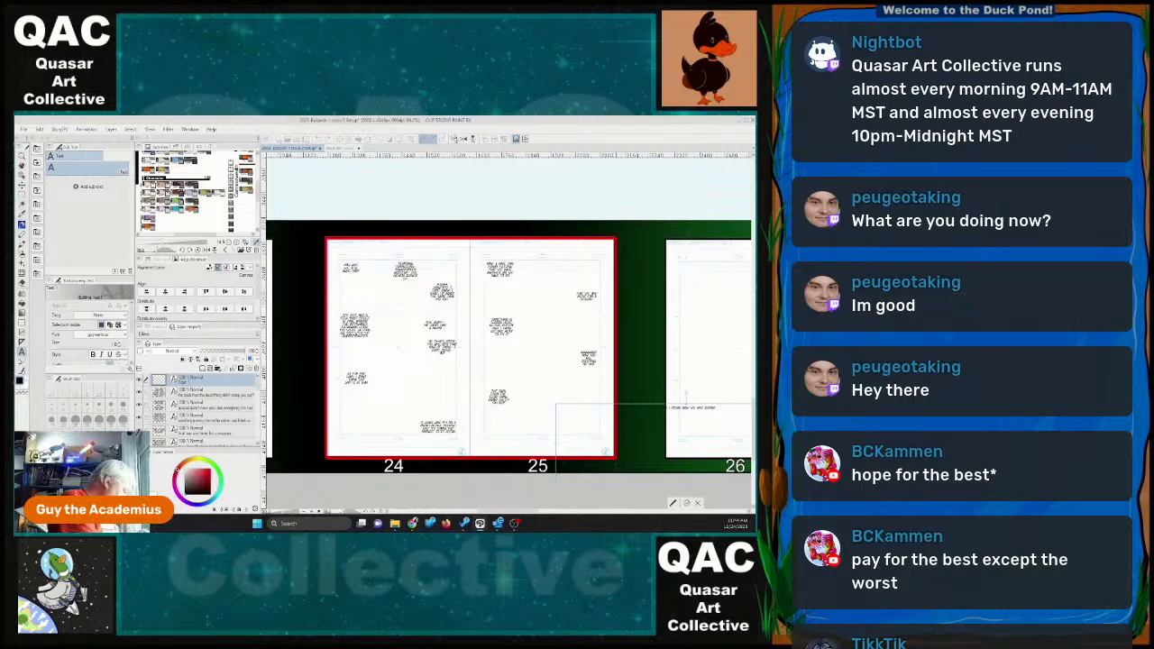
text( with t)
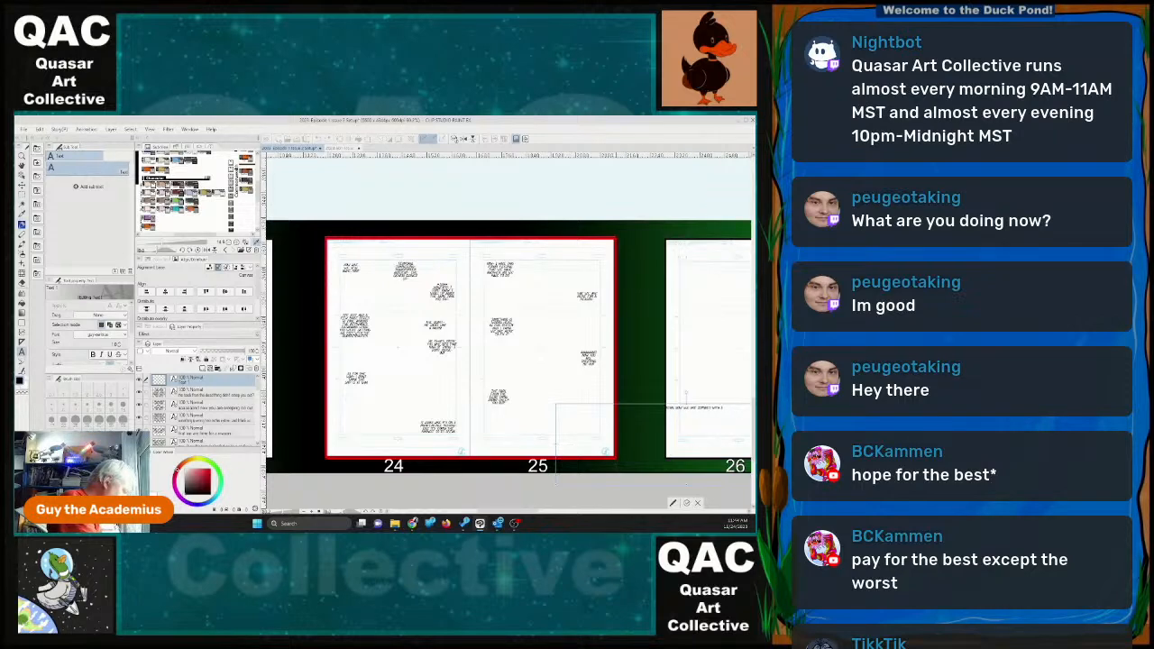
key(BackSpace)
key(BackSpace)
key(BackSpace)
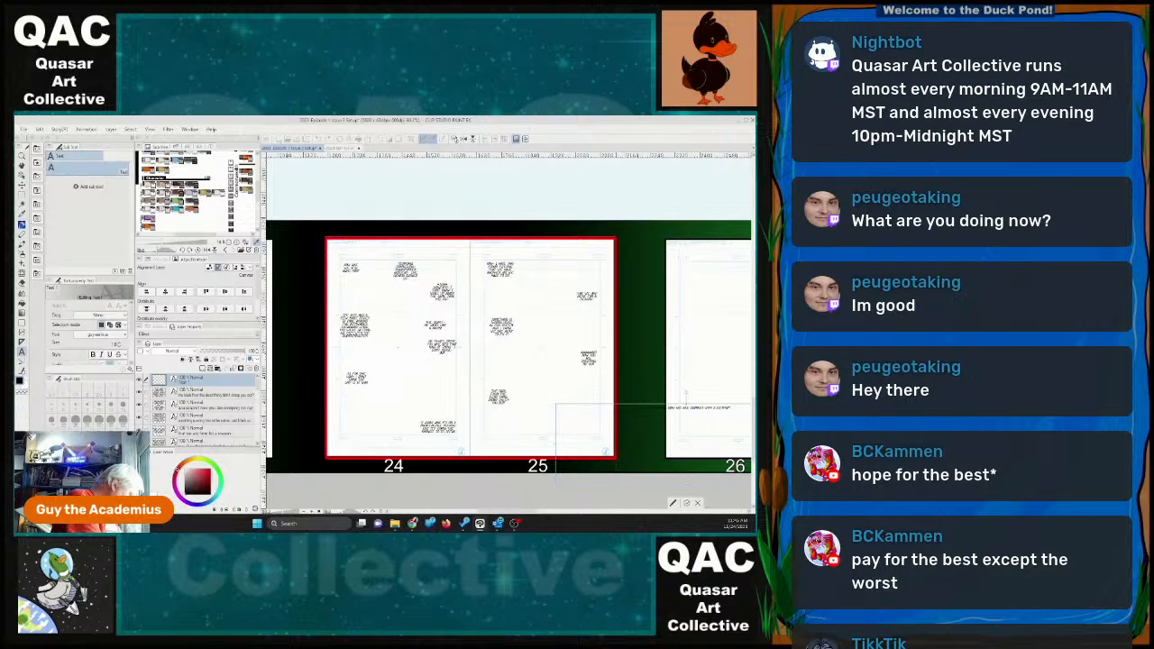
text(i dont know)
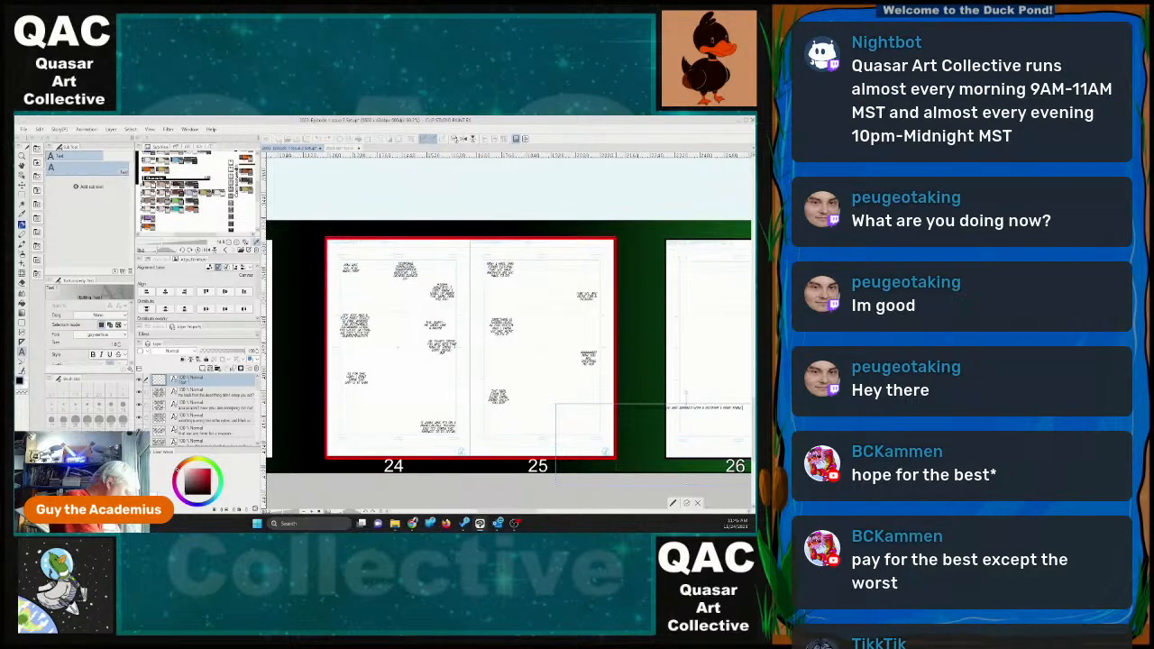
text( what to think a)
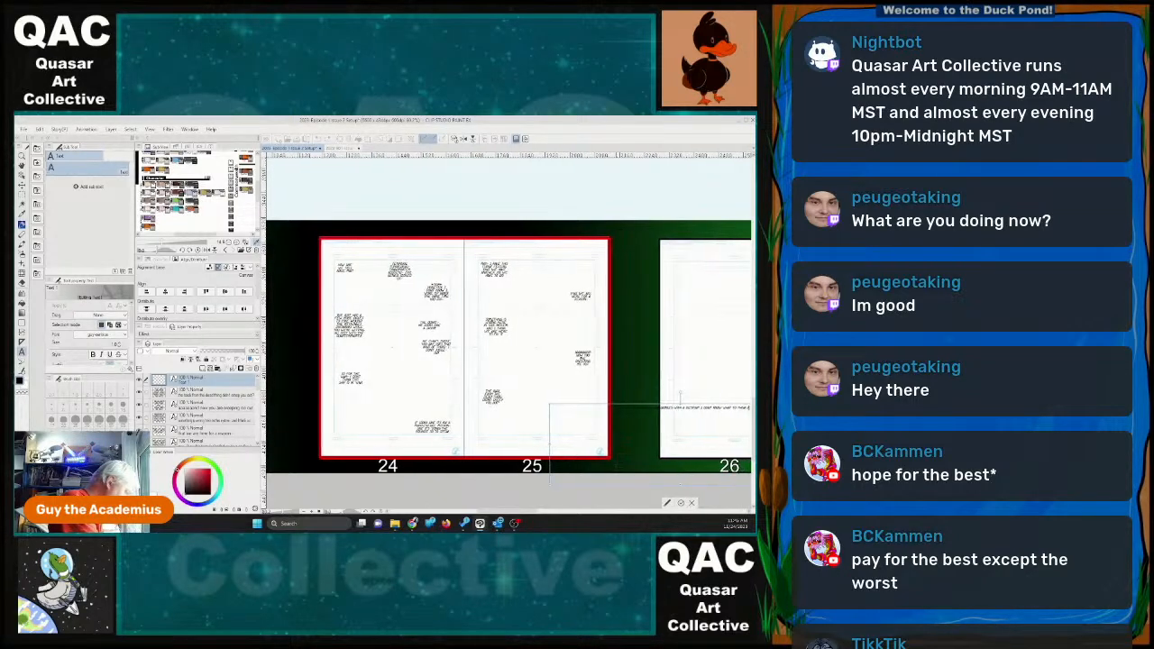
text(nymore)
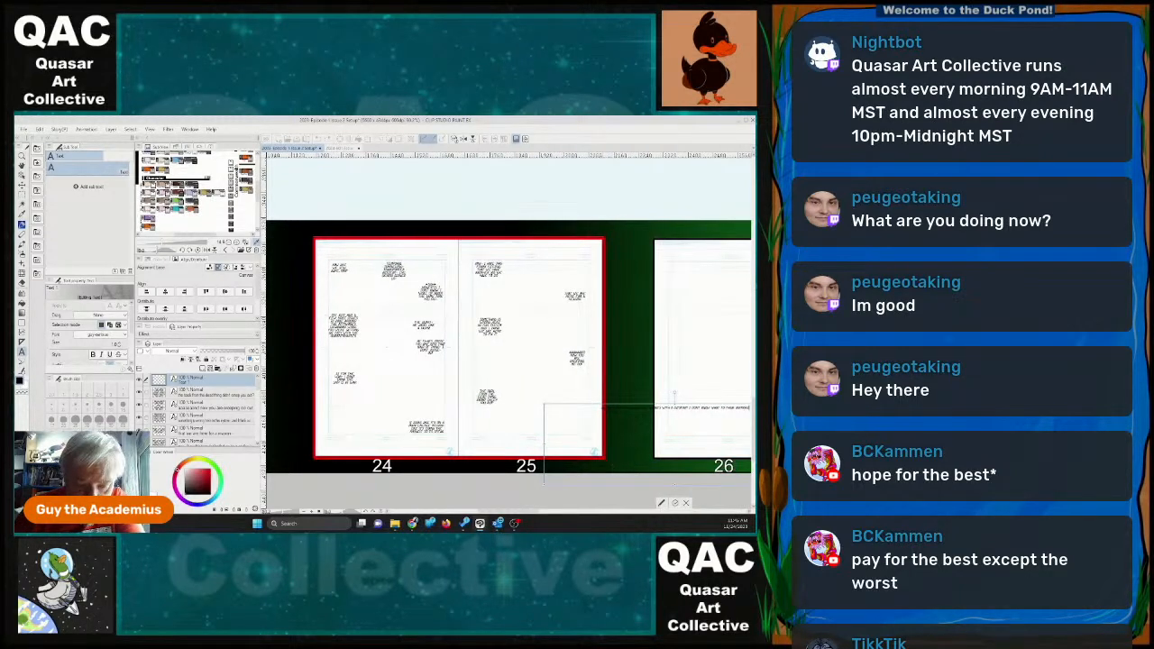
Narrow the "zombies with a destiny" text box and place it in the lower right corner of page 25.
drag(586, 403, 515, 377)
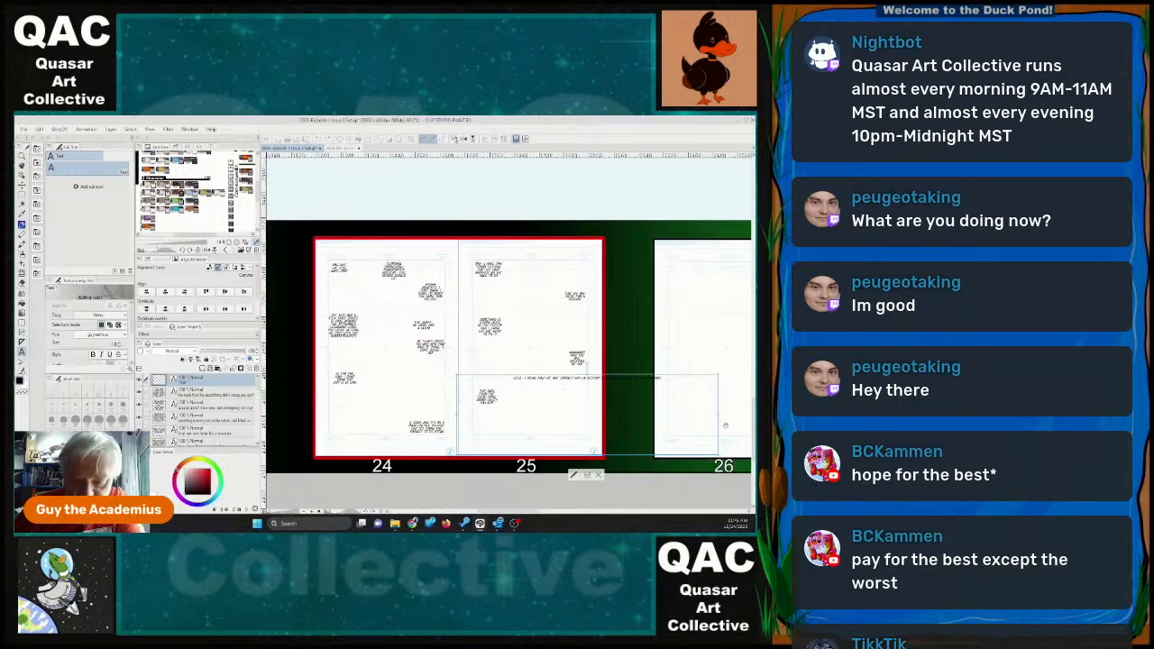
drag(717, 415, 581, 413)
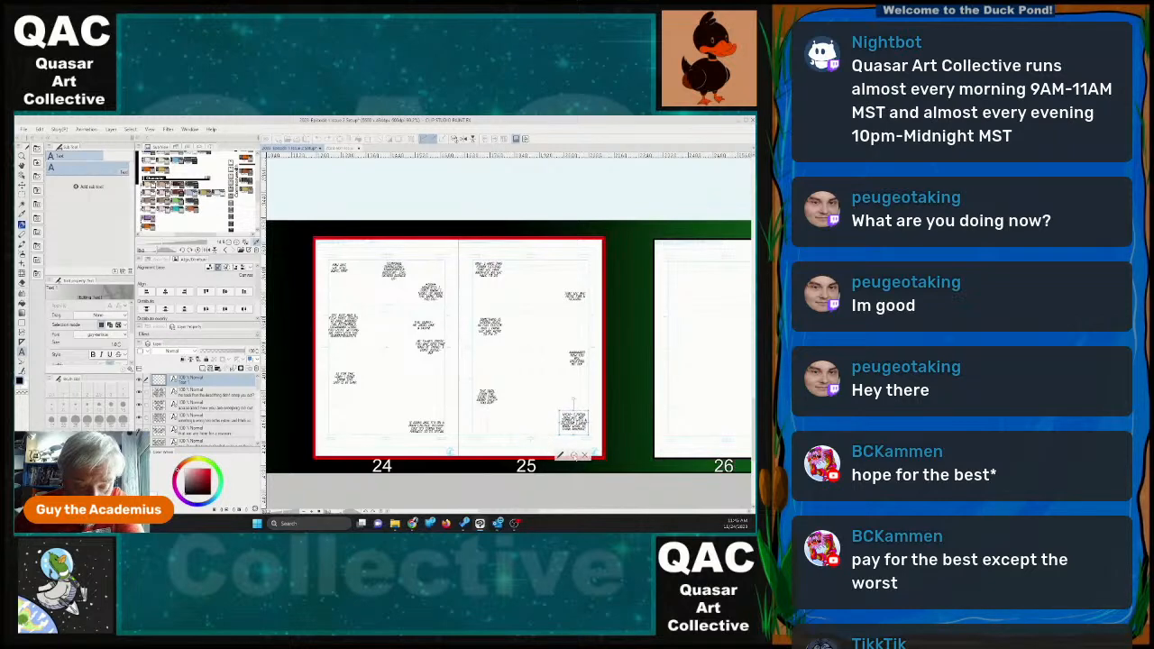
click(575, 457)
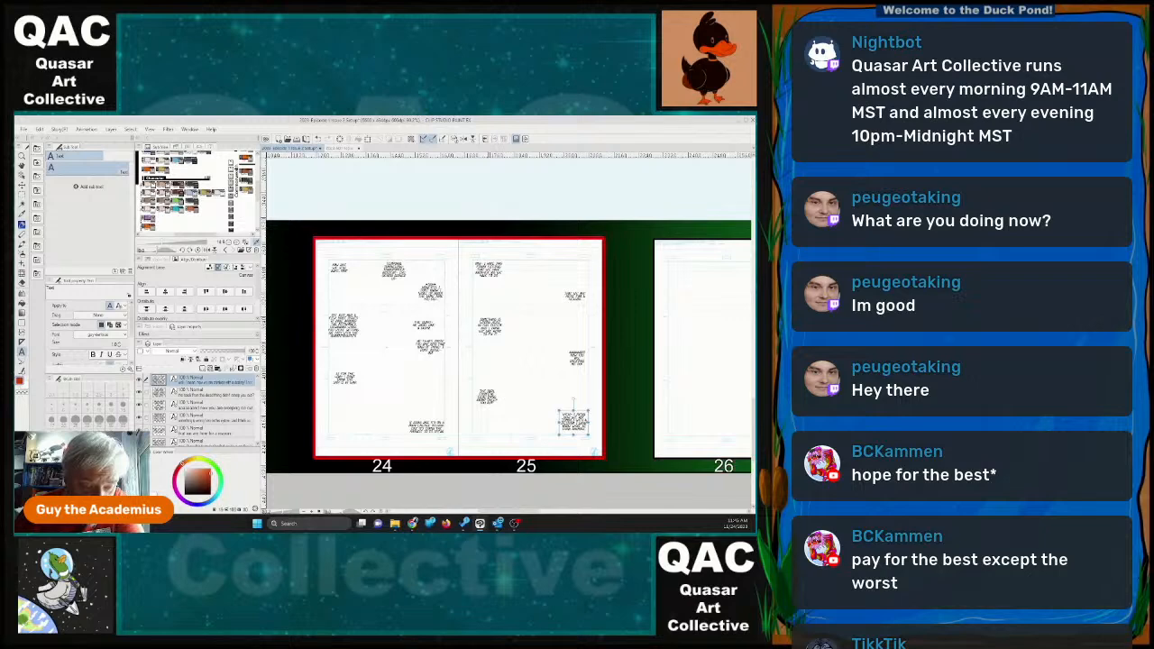
scroll(488, 398, up, 5)
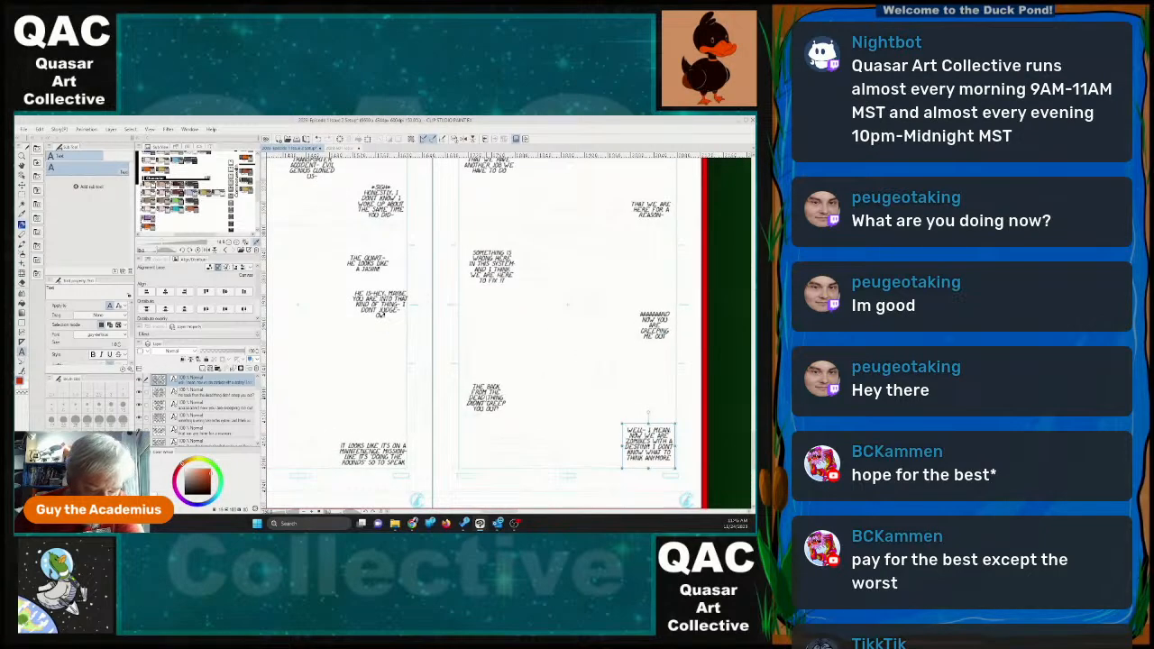
Put quotation marks around "back from the dead" in the lower-left dialogue block of page 25.
click(487, 398)
click(489, 411)
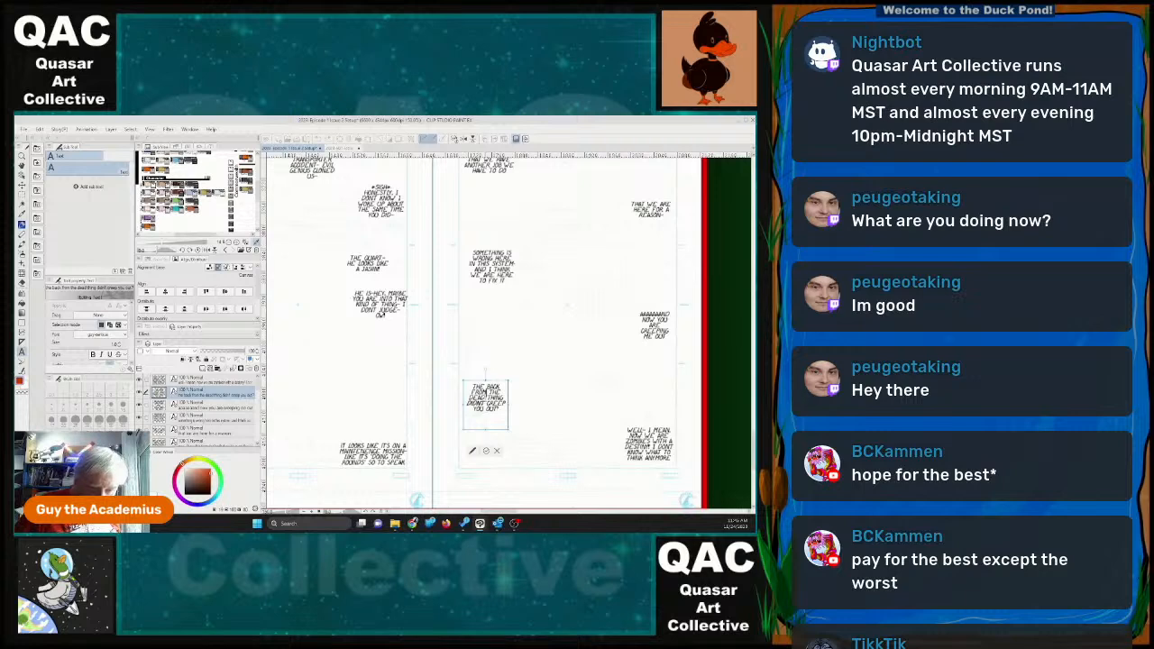
click(487, 398)
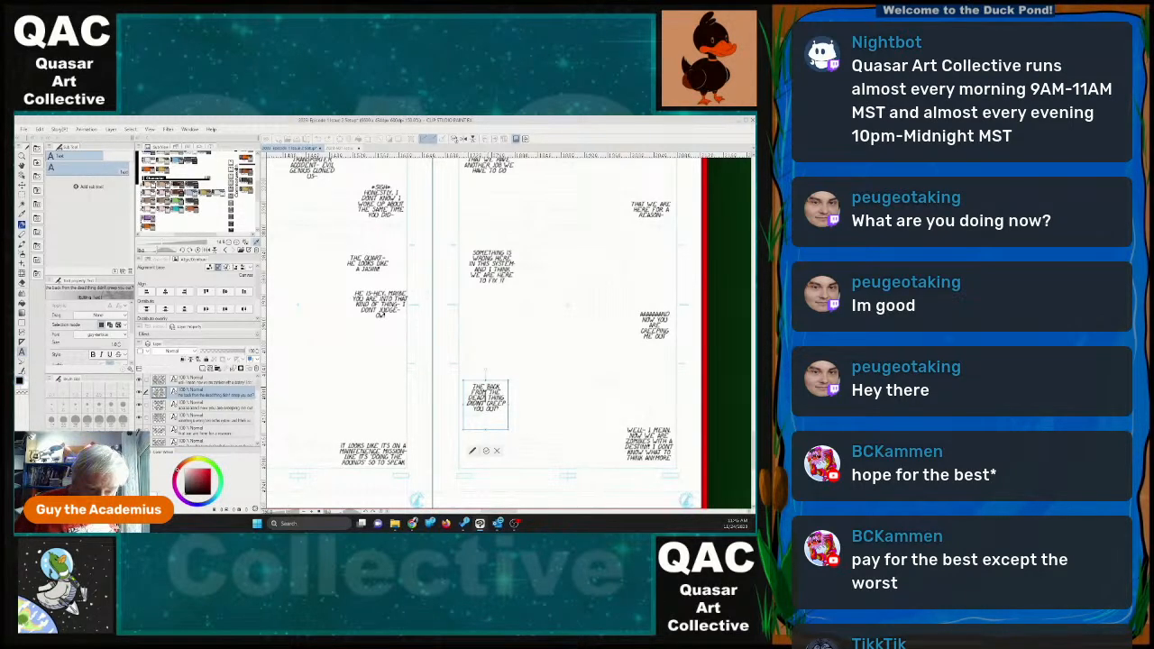
click(486, 450)
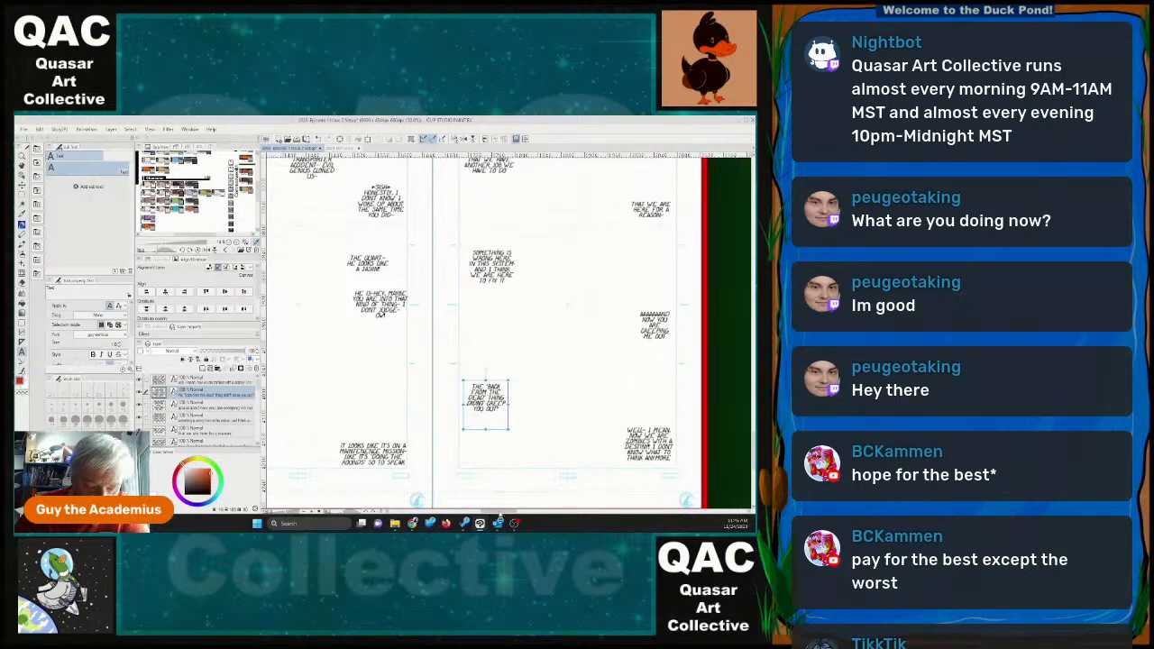
Move the "that we are here for a reason" dialogue to page 25's left side, just below the first block.
drag(507, 512, 560, 512)
scroll(547, 391, down, 4)
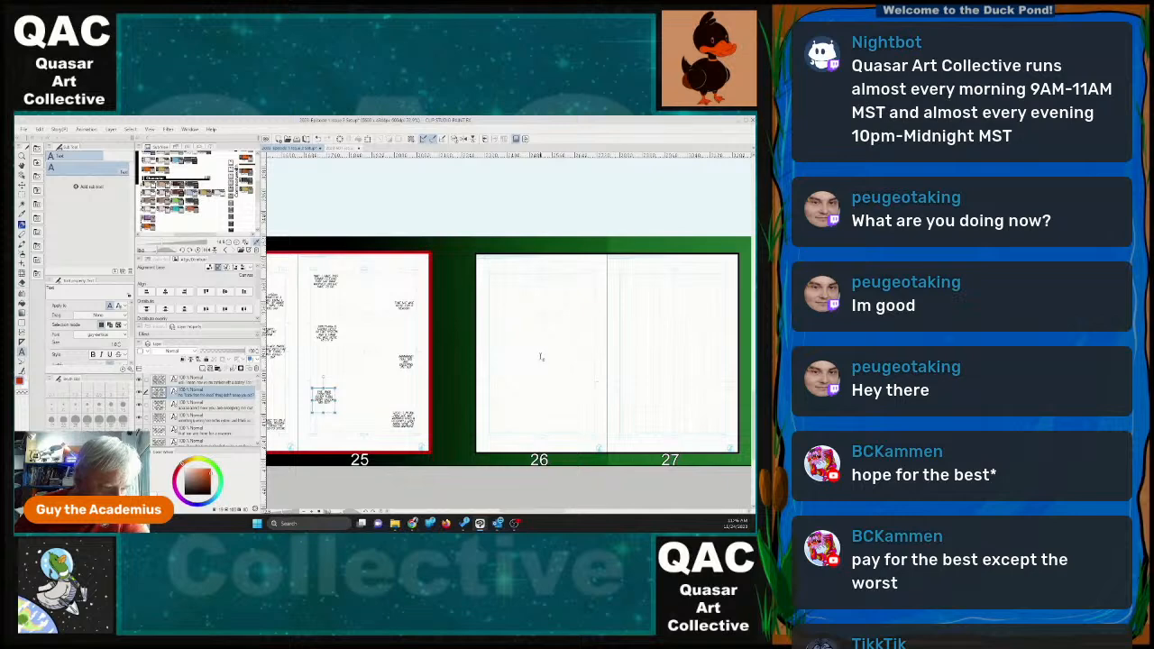
key(k)
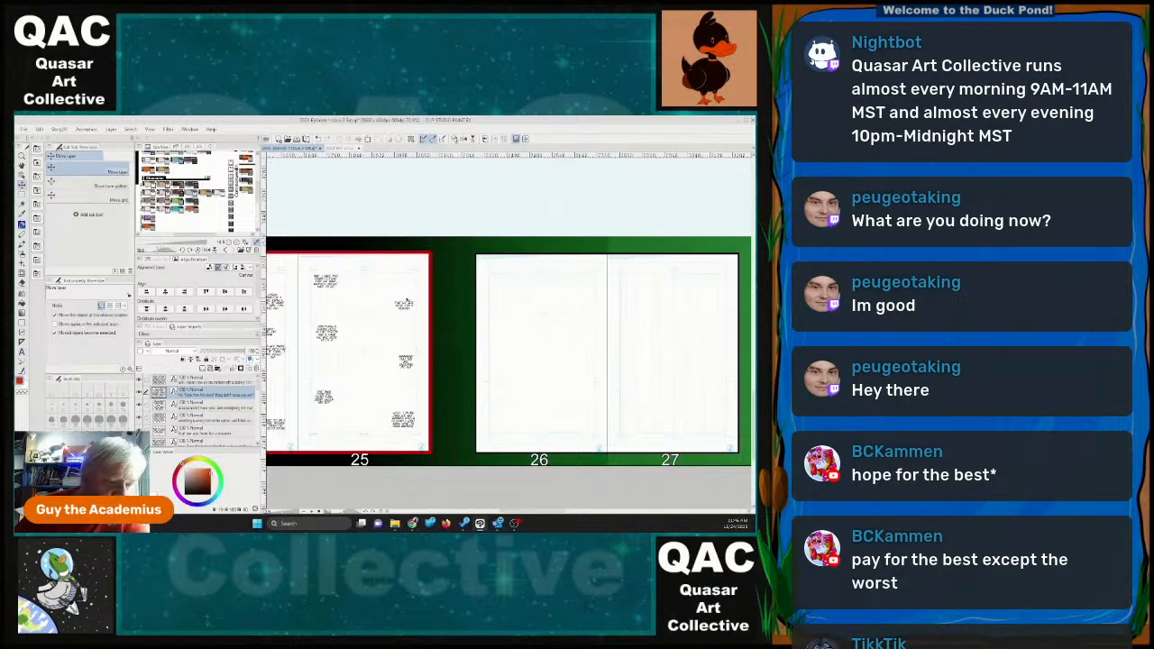
click(410, 304)
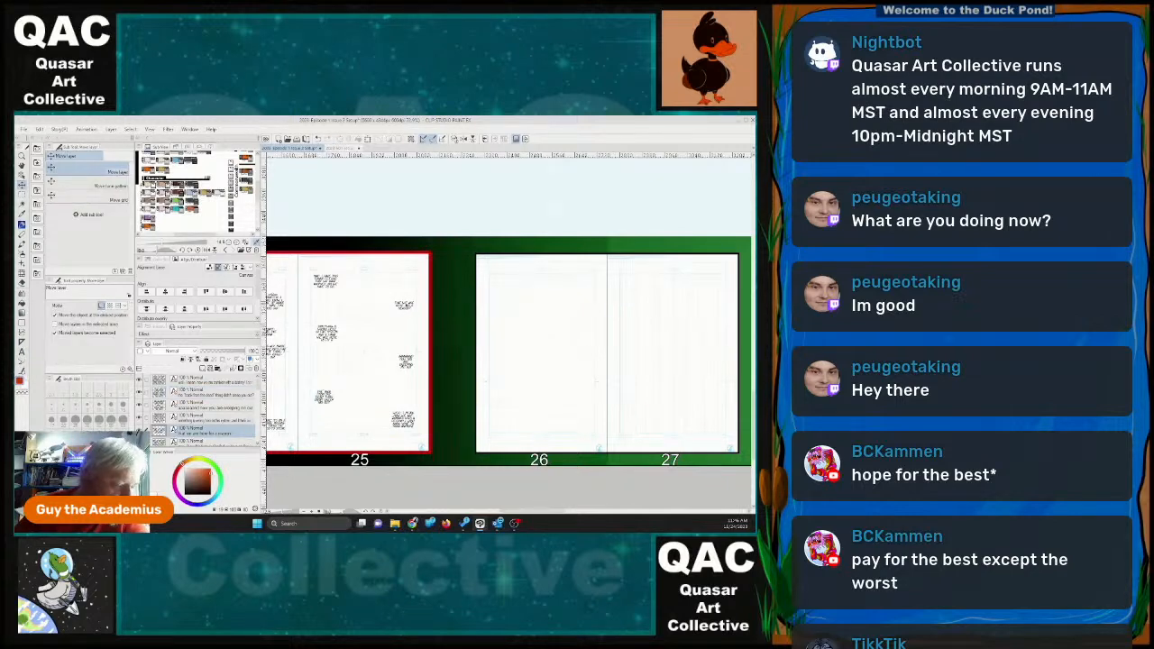
drag(409, 304, 340, 300)
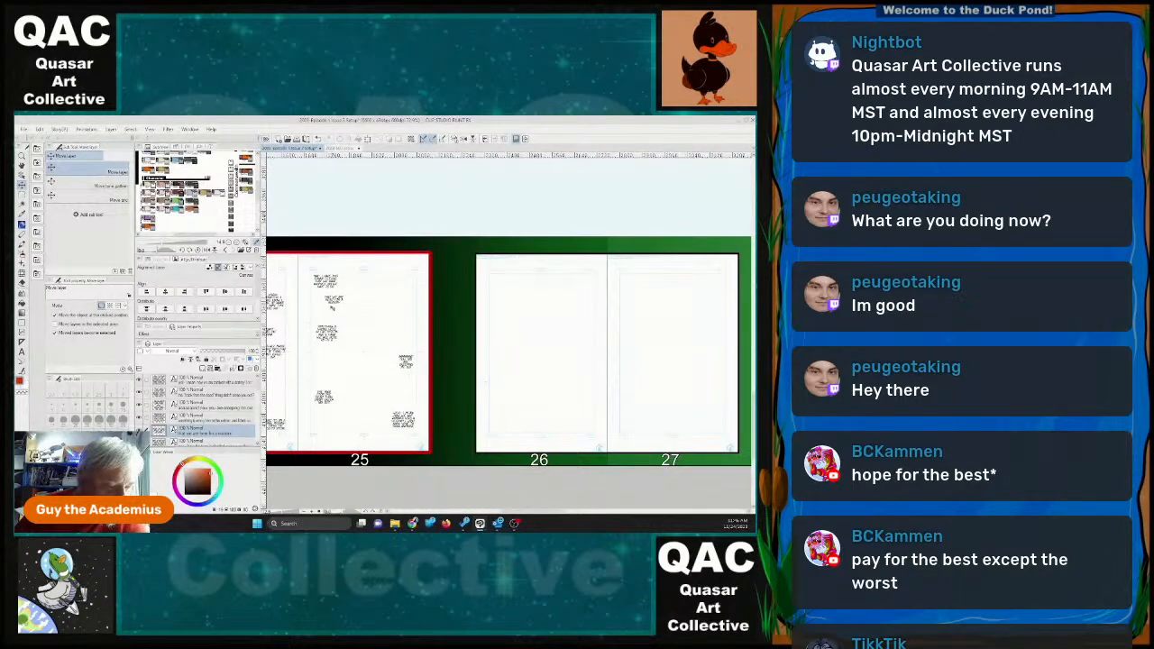
Undo the accidental page template shift, and move the "something is wrong here" dialogue to the upper right of page 25.
drag(331, 346, 369, 326)
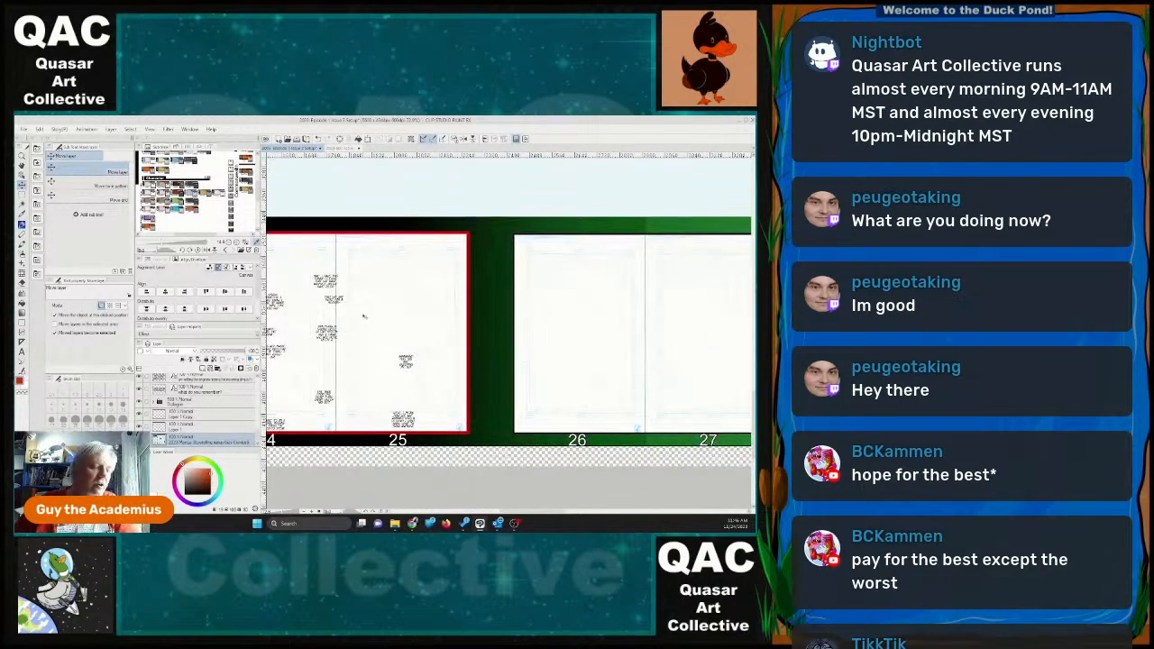
key(ctrl+z)
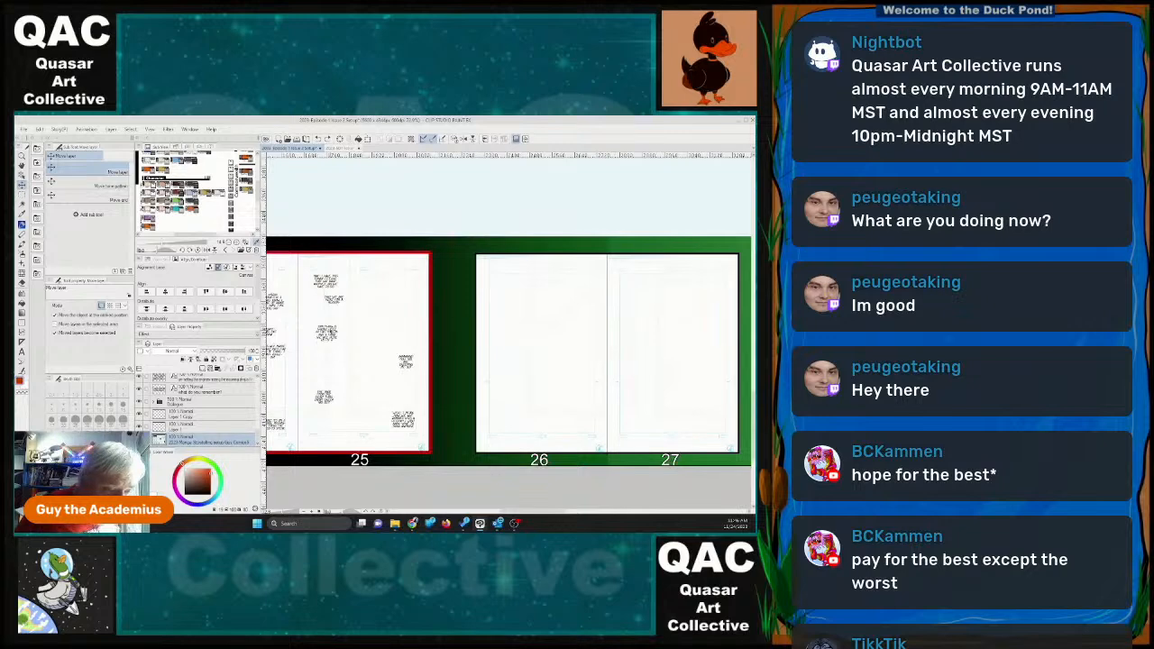
drag(326, 332, 405, 281)
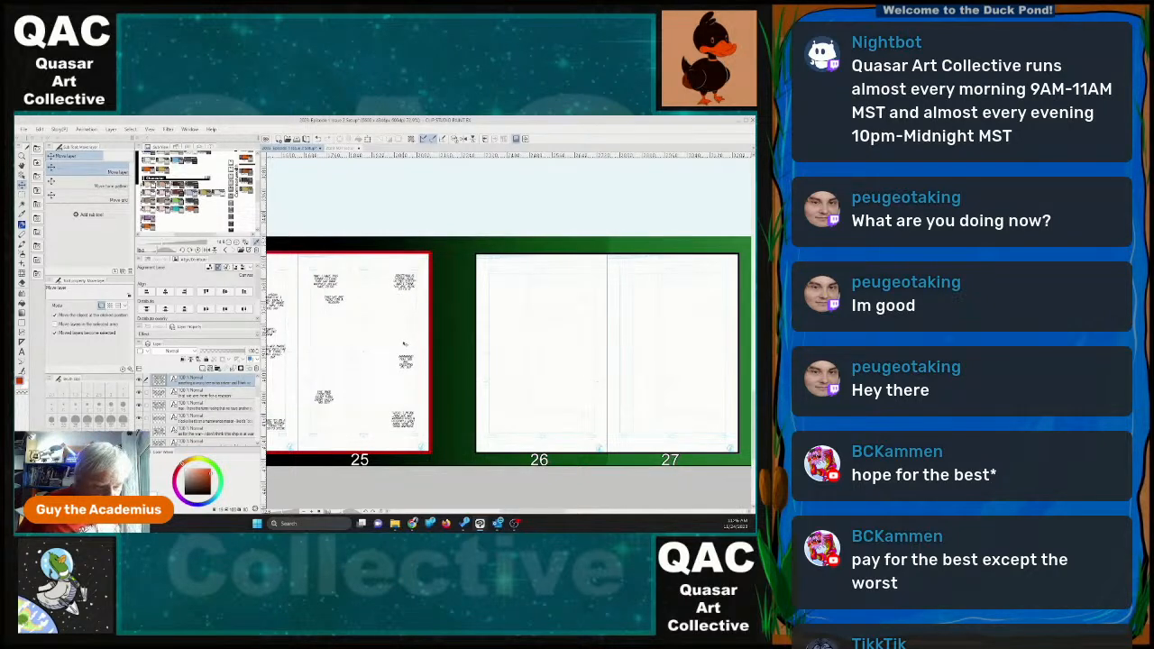
Move the "now you are creeping me out" dialogue to page 25's left side and the "back from the dead" reply level with it on the right.
click(406, 358)
drag(406, 362, 322, 330)
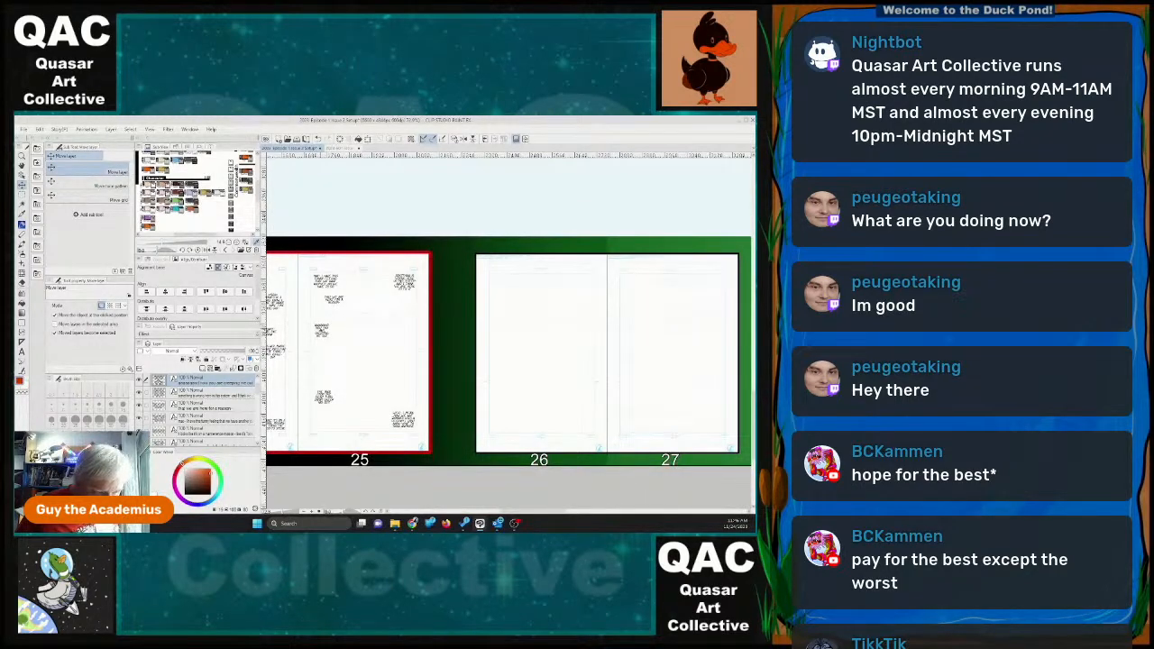
click(325, 400)
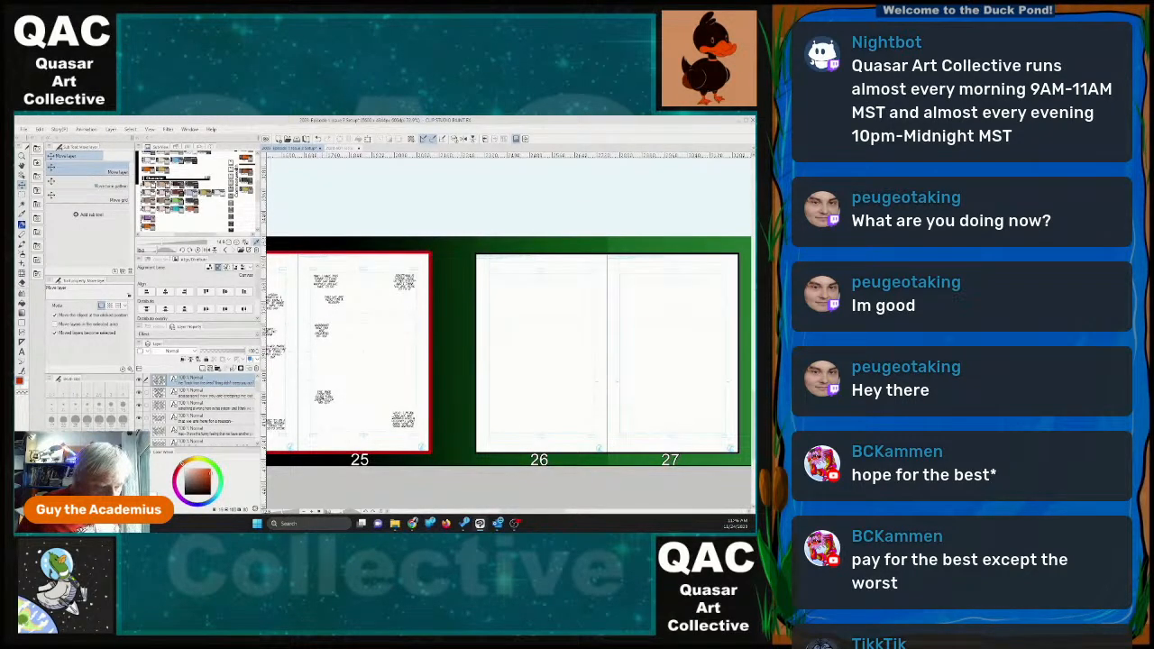
drag(324, 399, 406, 330)
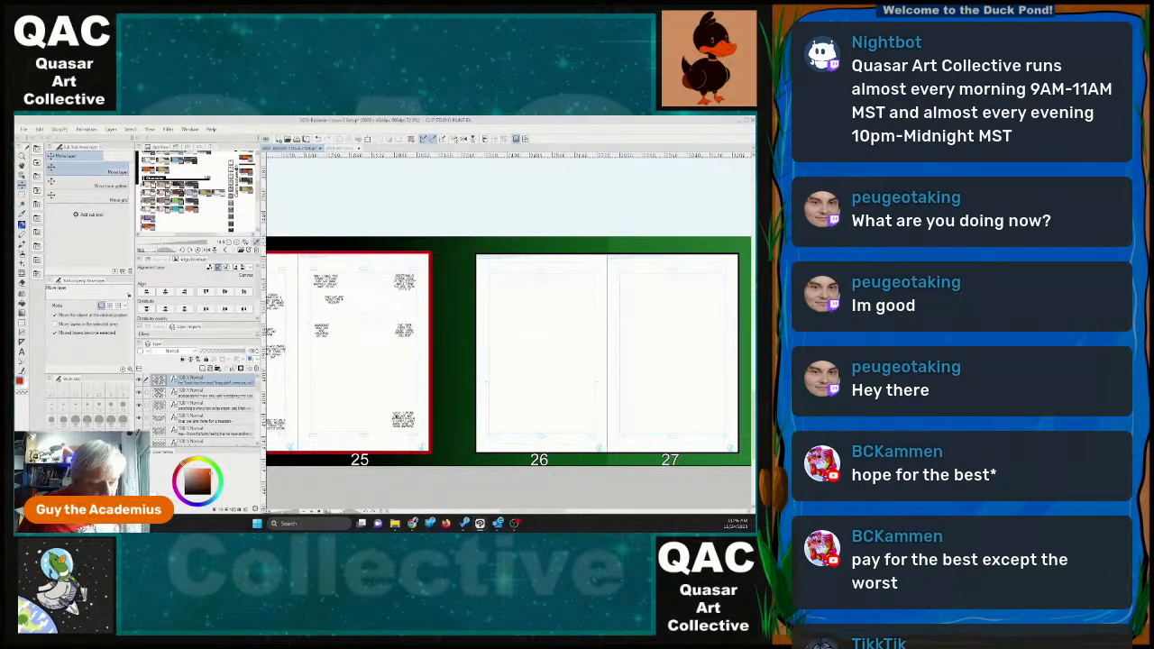
Move the "zombies with a destiny" dialogue to page 25's left side, below the "now you are creeping me out" block.
click(403, 420)
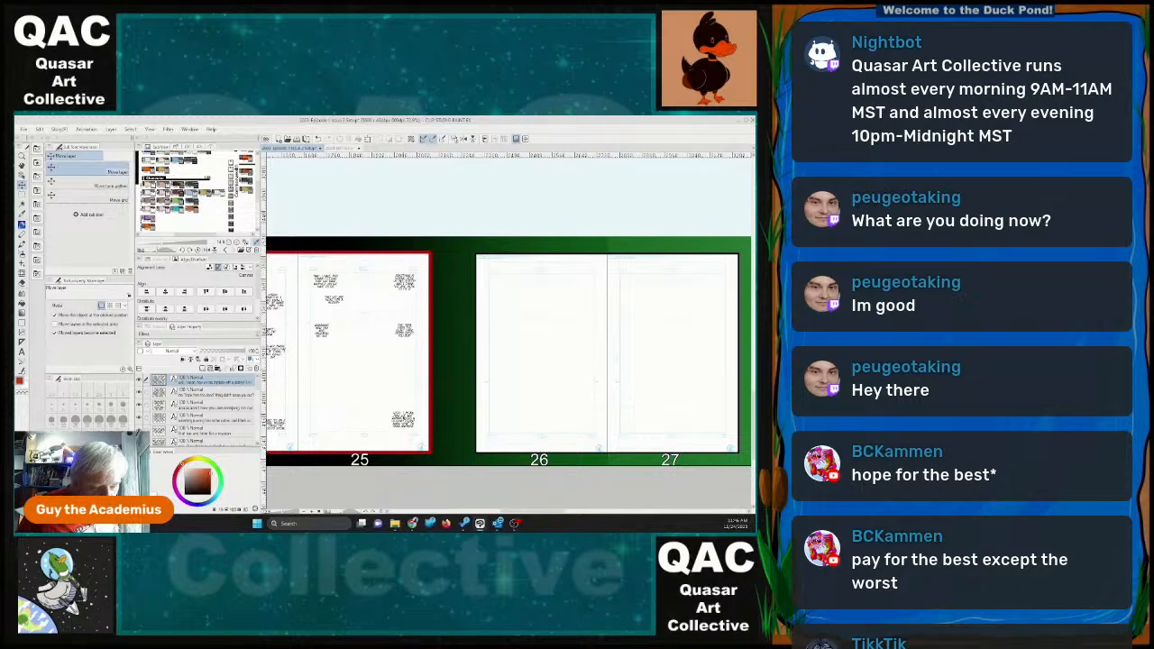
drag(403, 420, 326, 369)
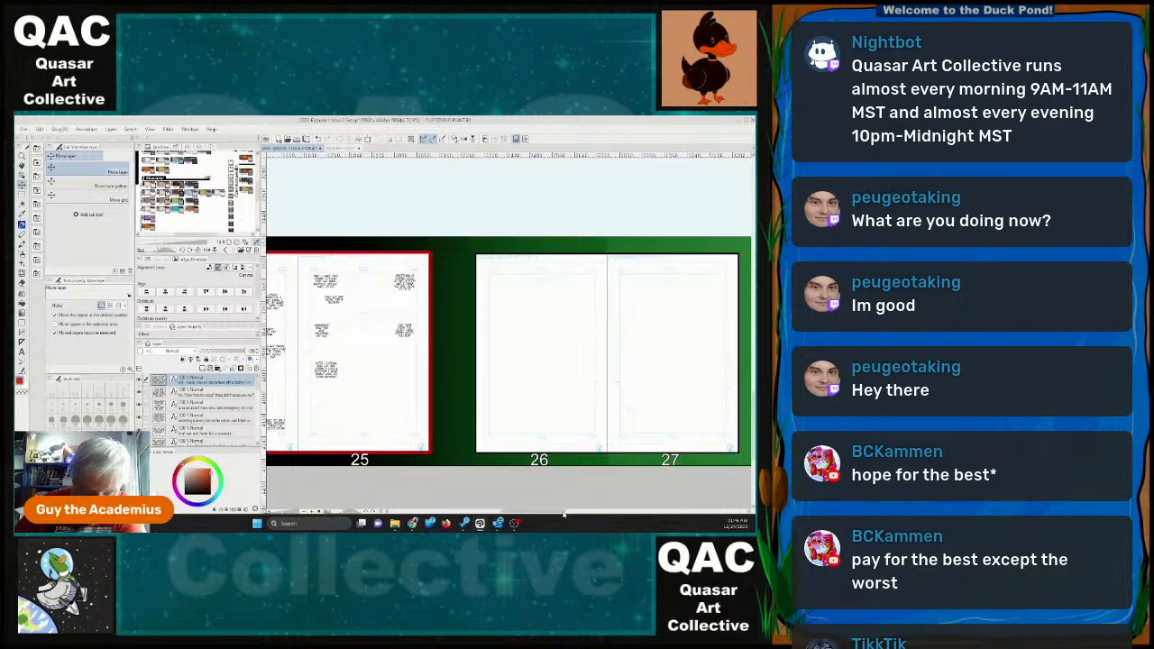
drag(564, 513, 541, 518)
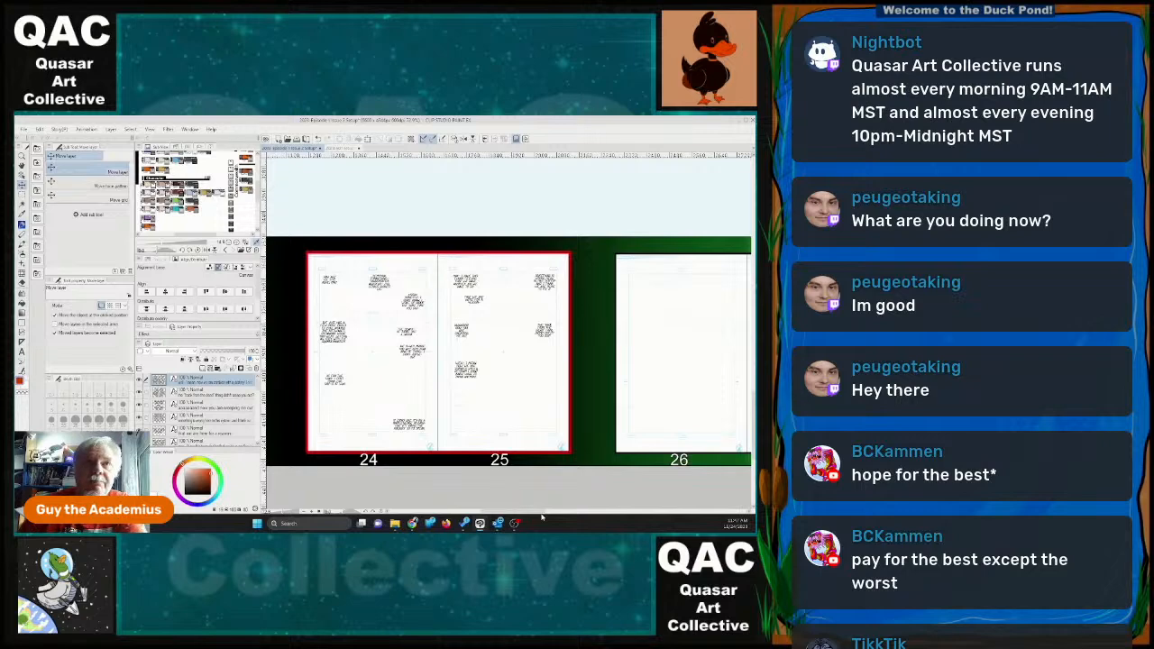
scroll(382, 346, up, 3)
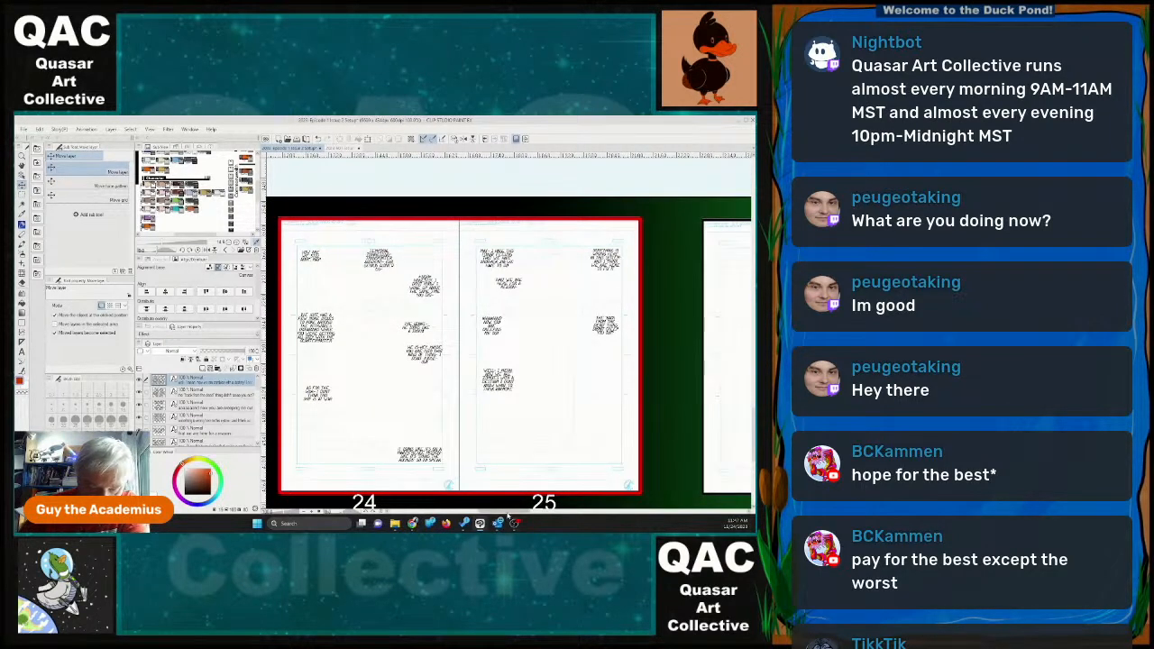
drag(506, 512, 501, 516)
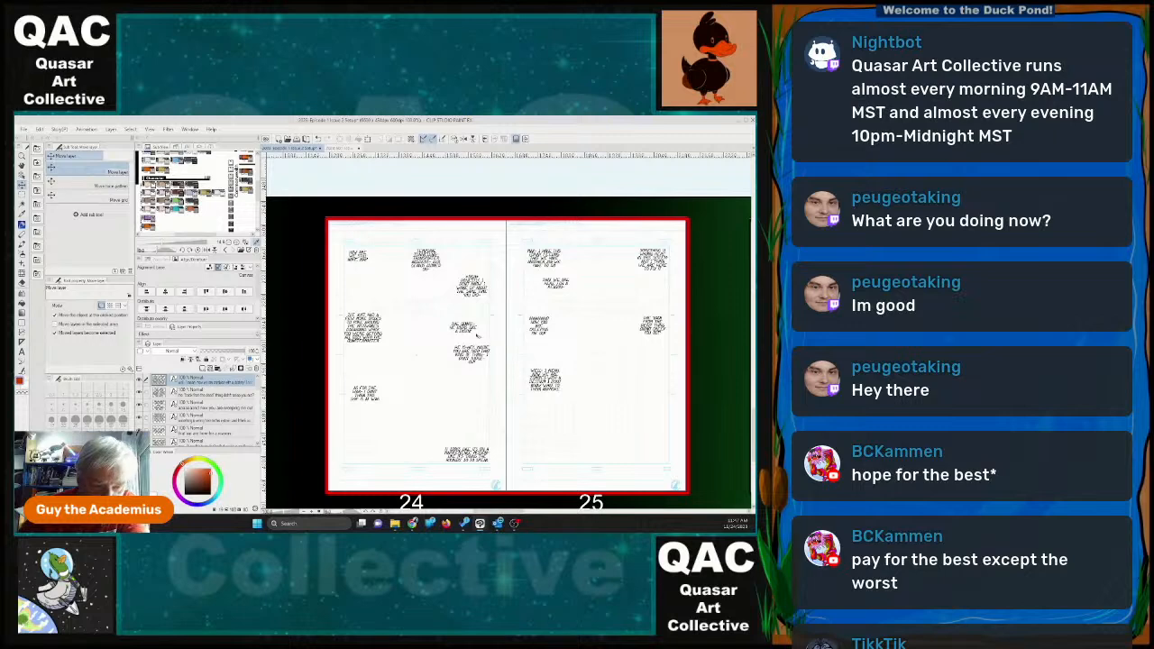
Move page 24's short middle-row dialogue left to the page centre, and raise the longer block that was beneath it slightly.
drag(464, 329, 424, 320)
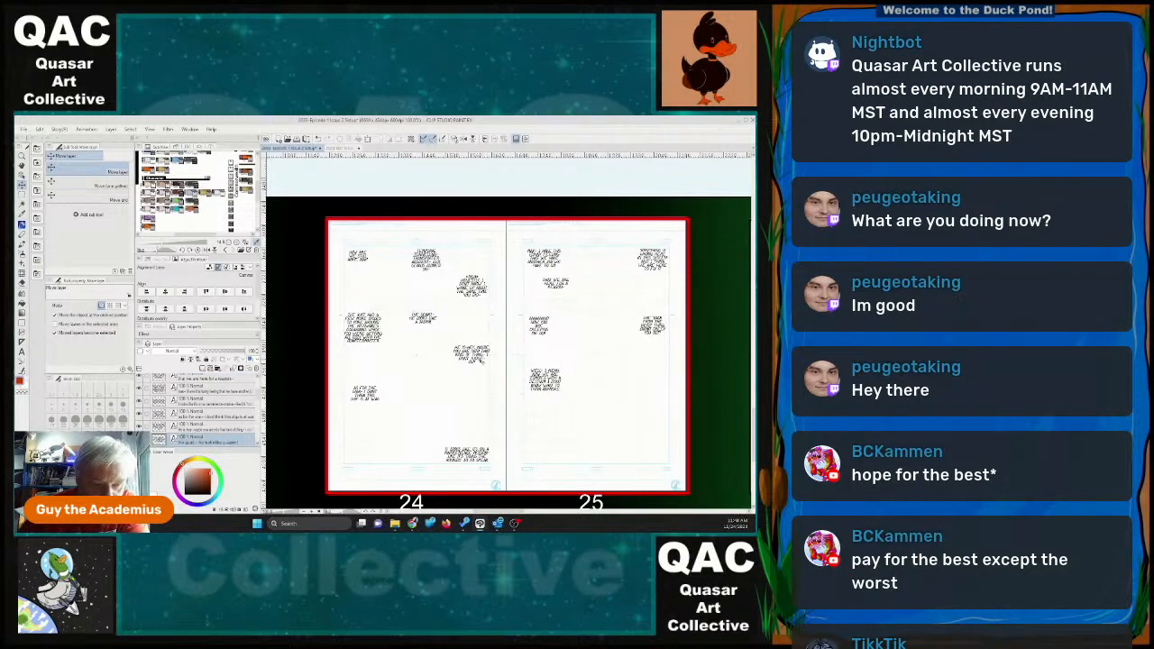
click(475, 362)
drag(475, 362, 472, 352)
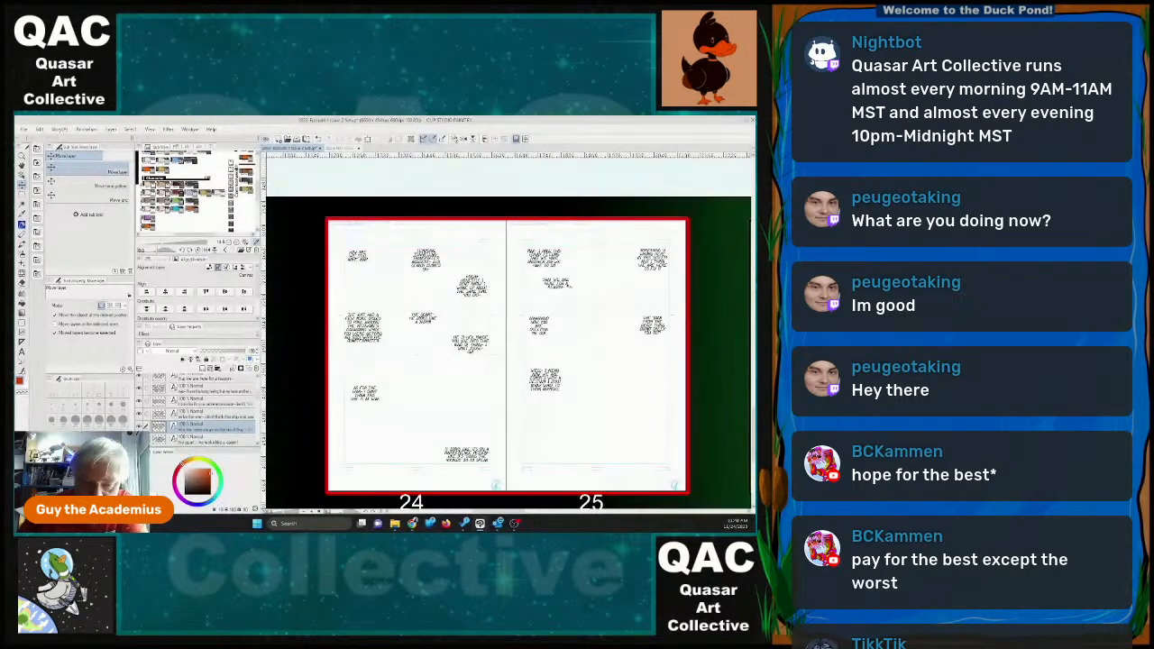
Move the "that we are here for a reason" dialogue to the top centre of page 25, between the two upper blocks.
drag(556, 285, 611, 254)
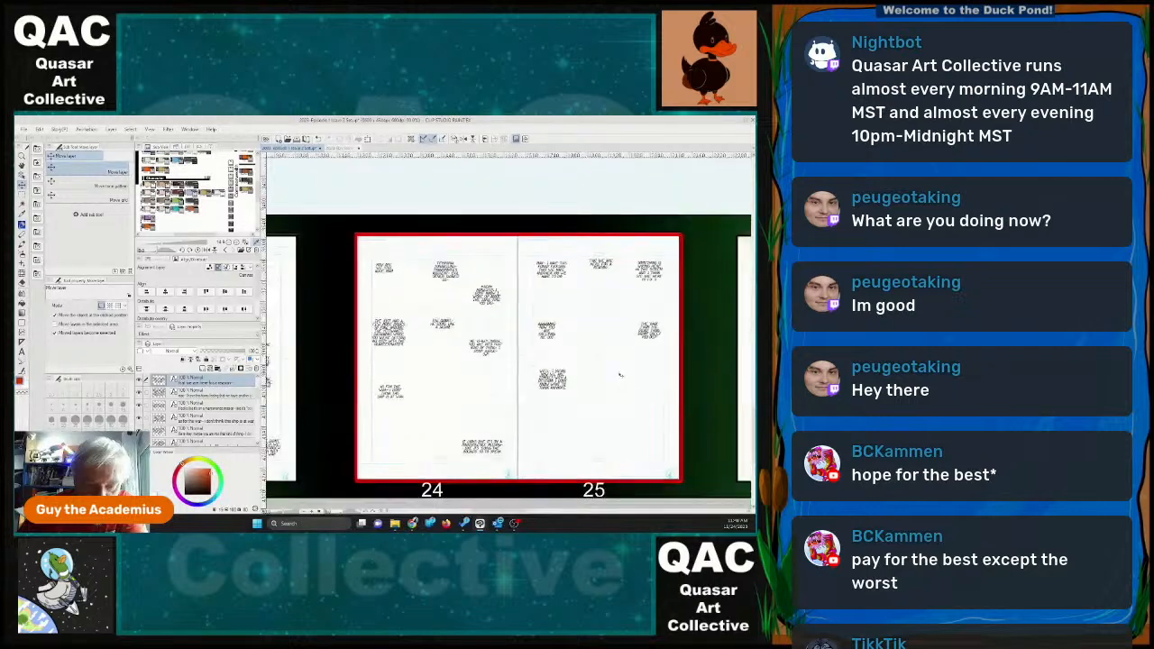
scroll(621, 372, down, 1)
scroll(621, 373, up, 1)
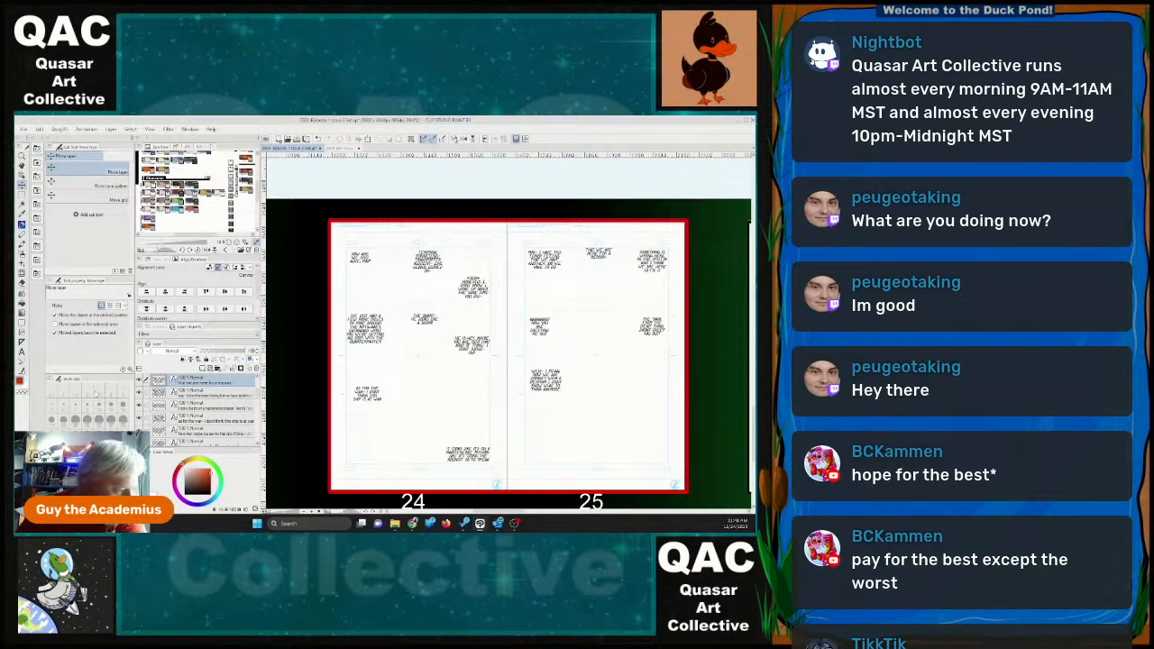
Reword the "zombies with a destiny" dialogue on page 25 to include "it's not just zombies, it's" after "Well, I mean".
key(t)
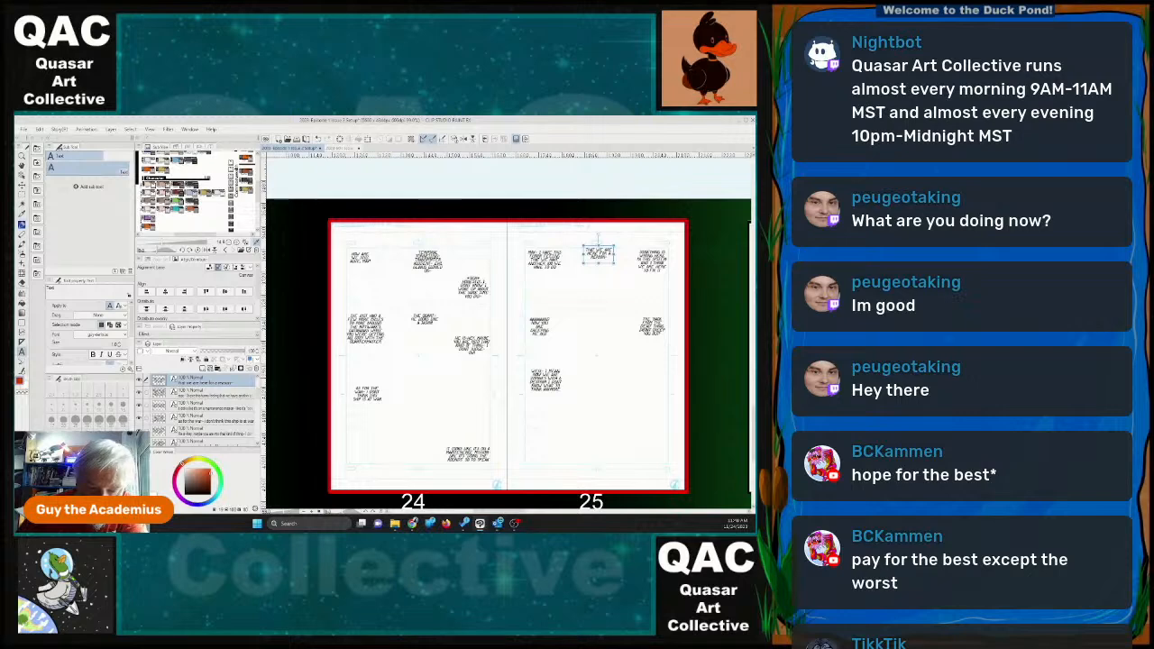
click(541, 377)
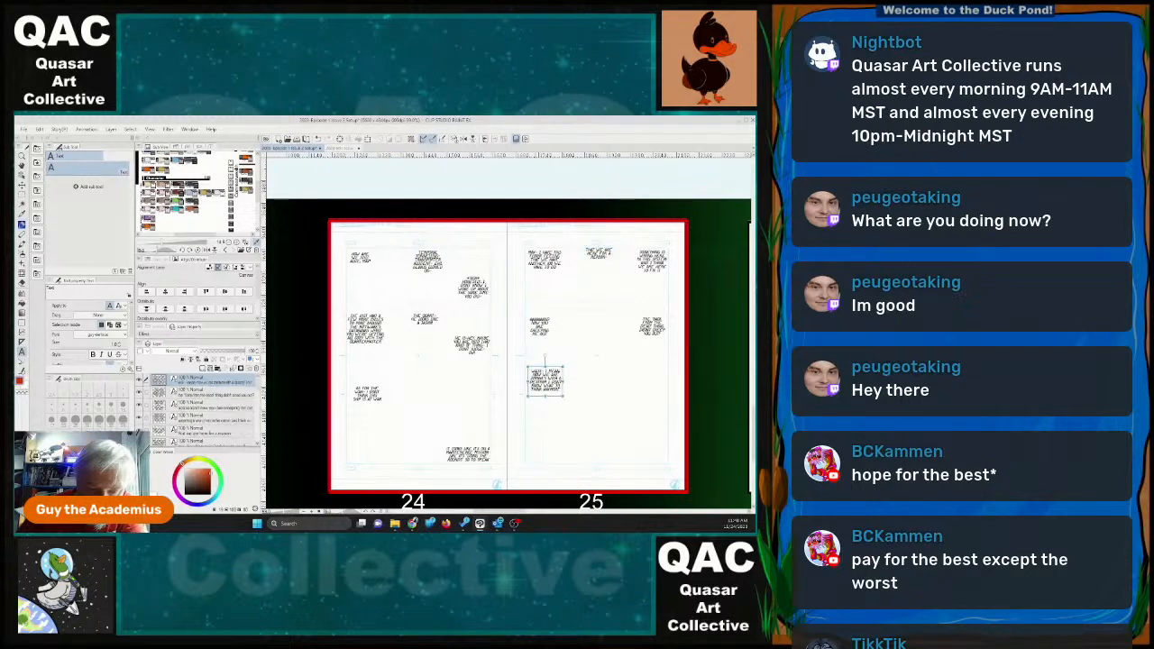
click(546, 371)
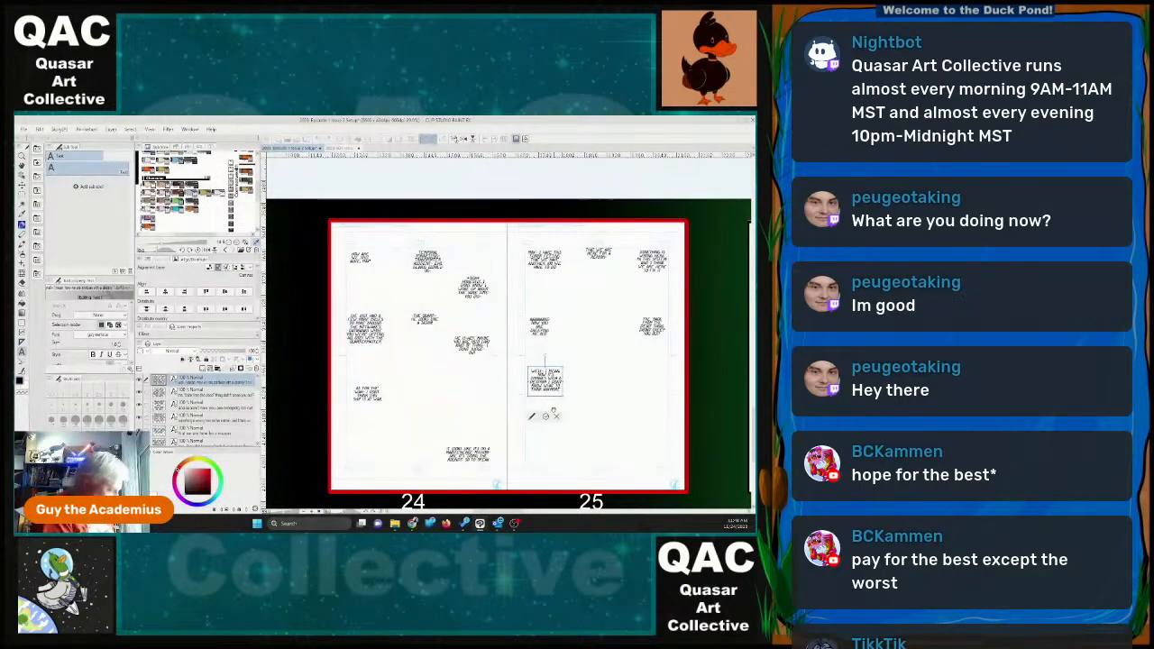
key(BackSpace)
key(BackSpace)
key(BackSpace)
key(BackSpace)
key(BackSpace)
key(BackSpace)
key(BackSpace)
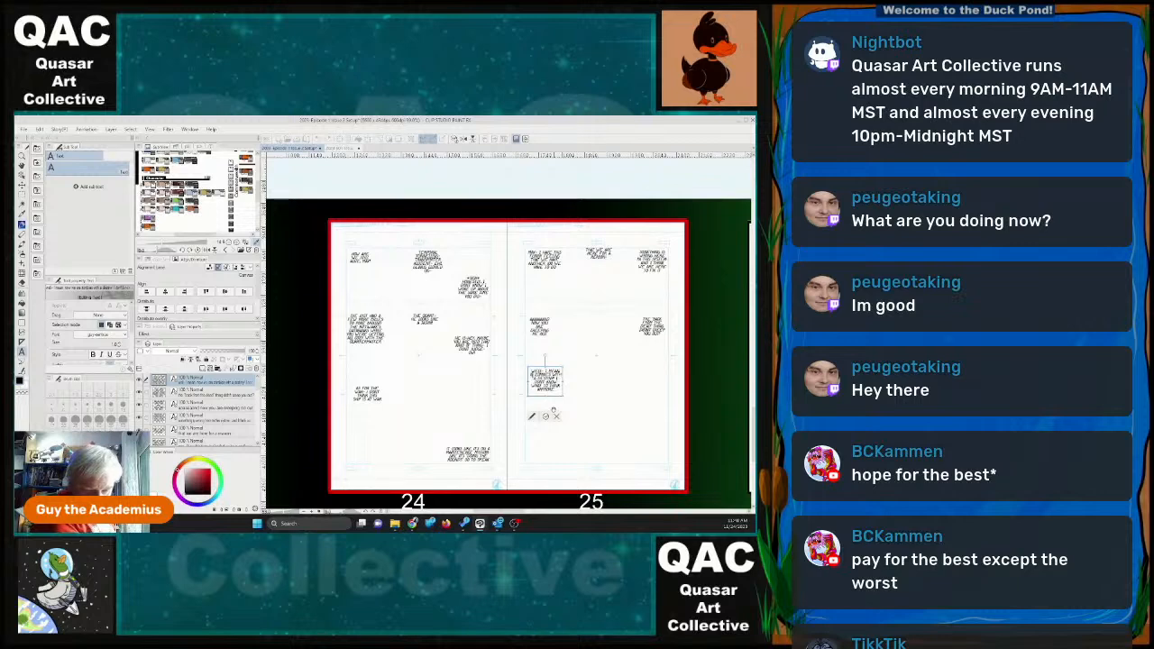
text(it's not just)
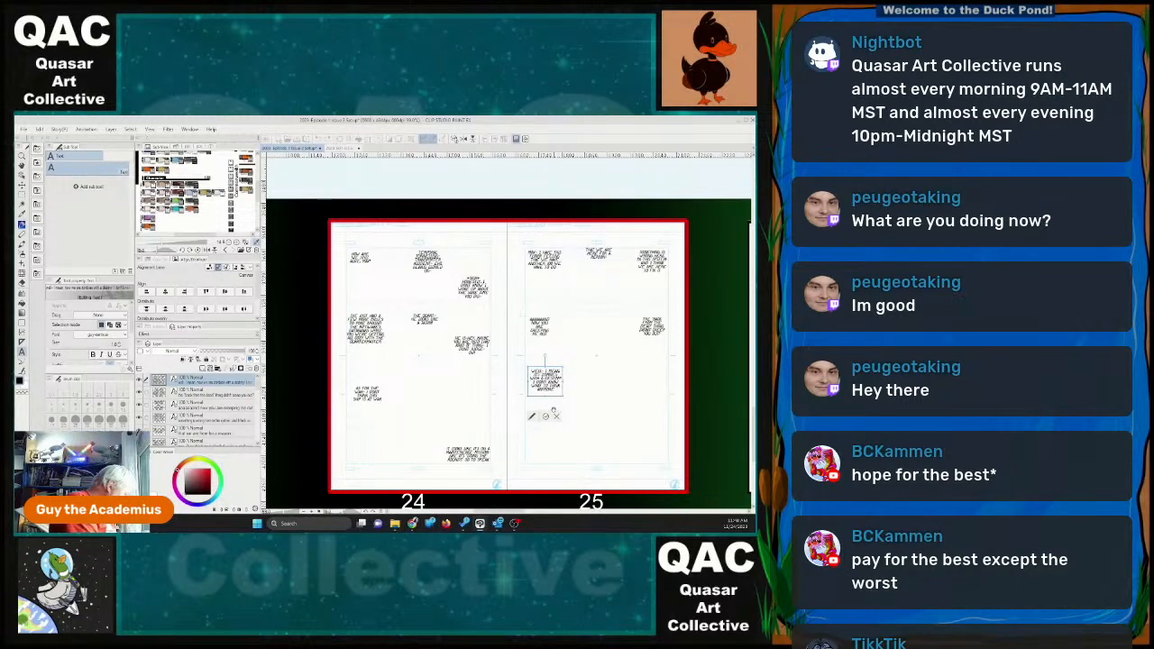
text( zombies,)
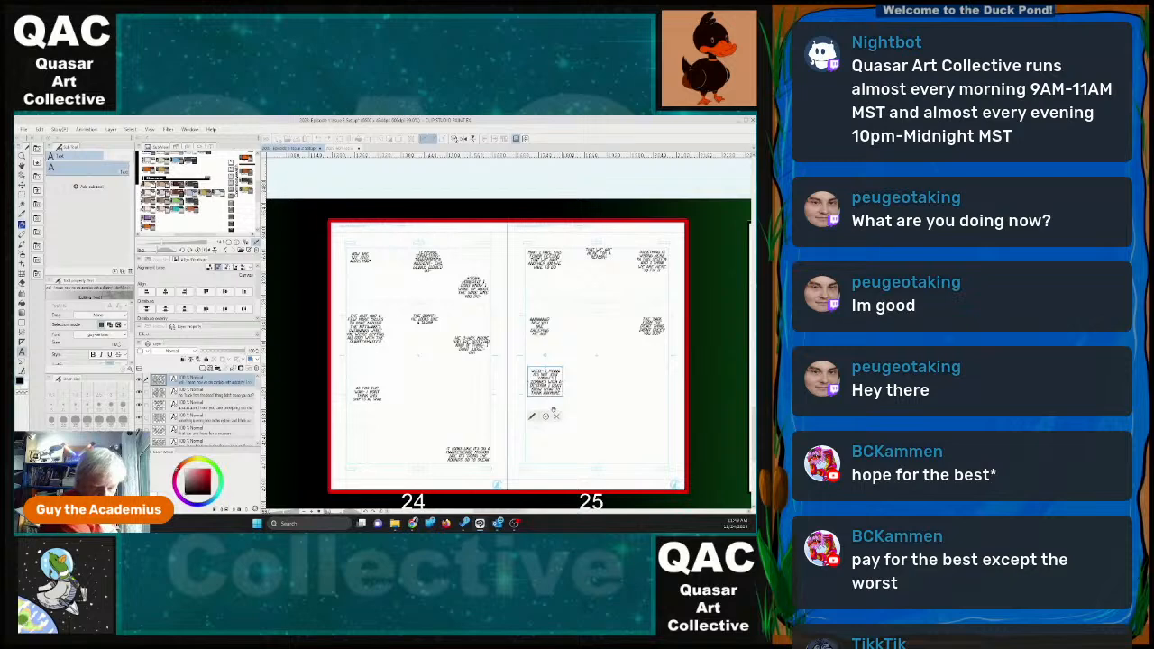
text(it)
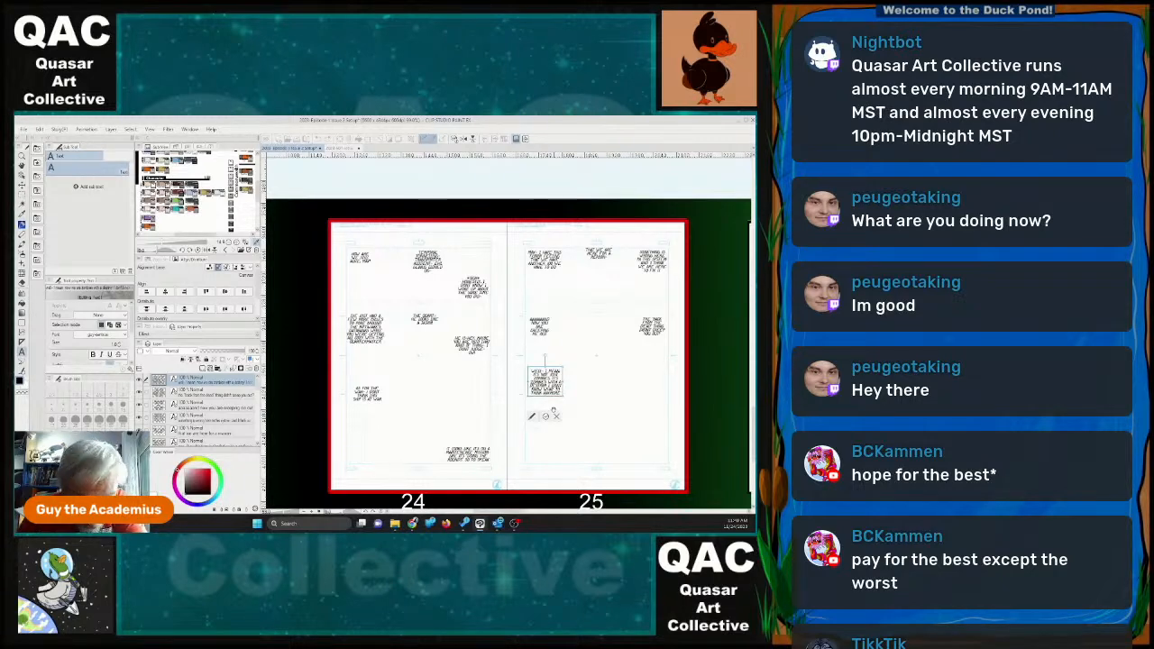
click(546, 418)
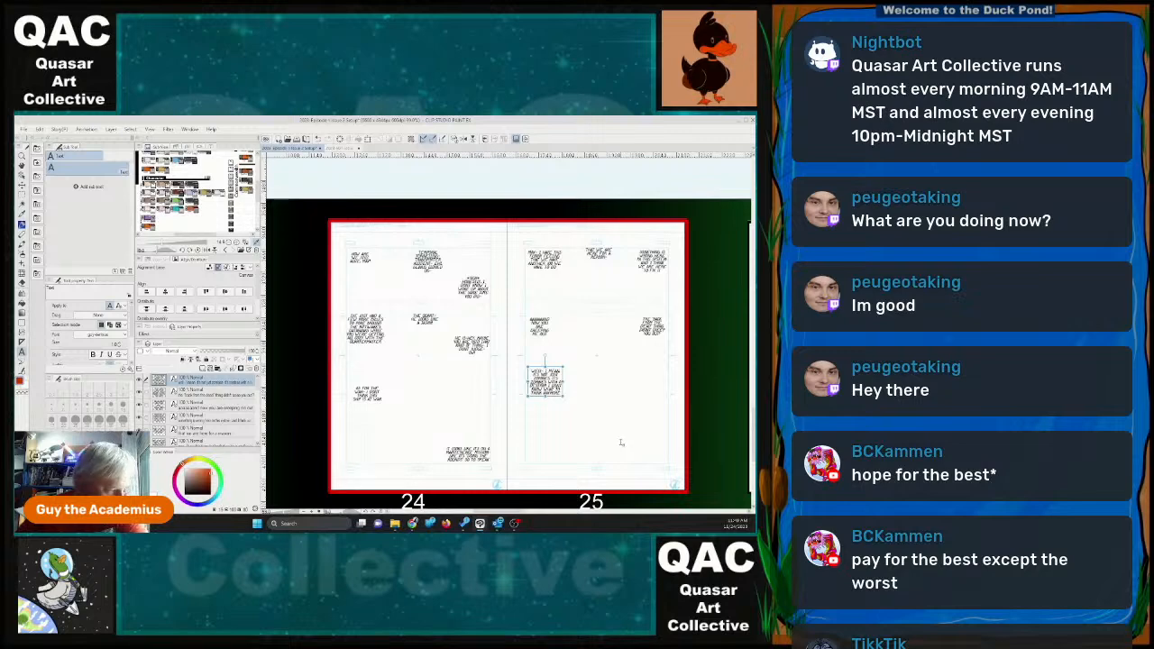
Start a dialogue text block on the page 22–23 spread reading "HOW ARE YOU HERE?".
scroll(570, 443, down, 3)
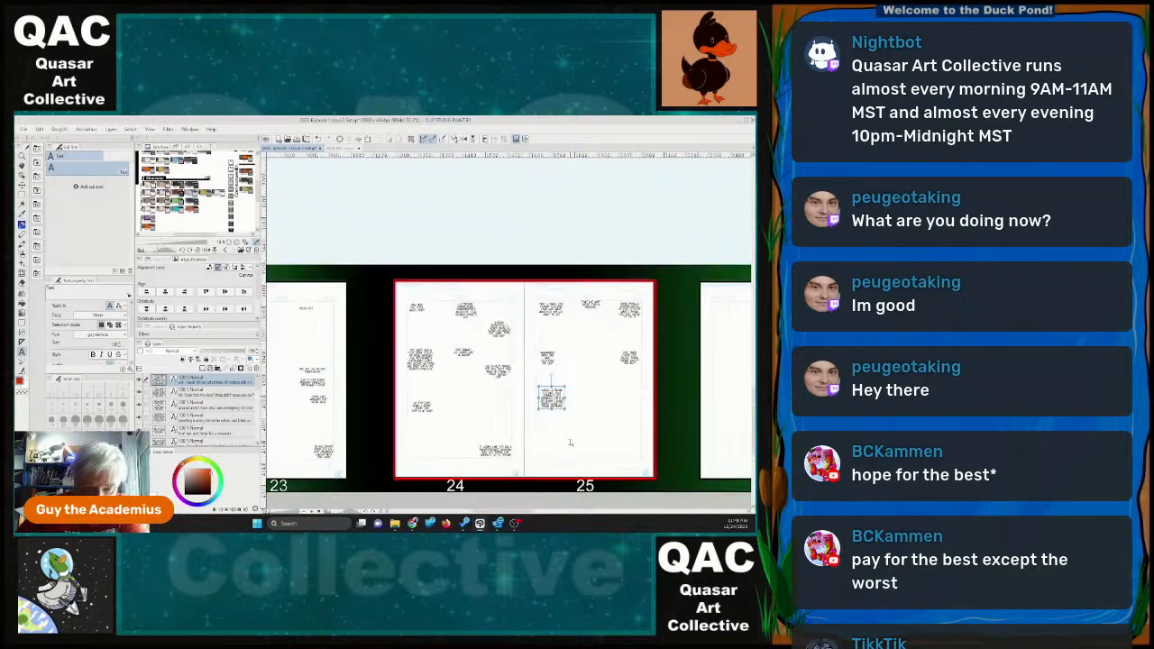
scroll(570, 443, down, 1)
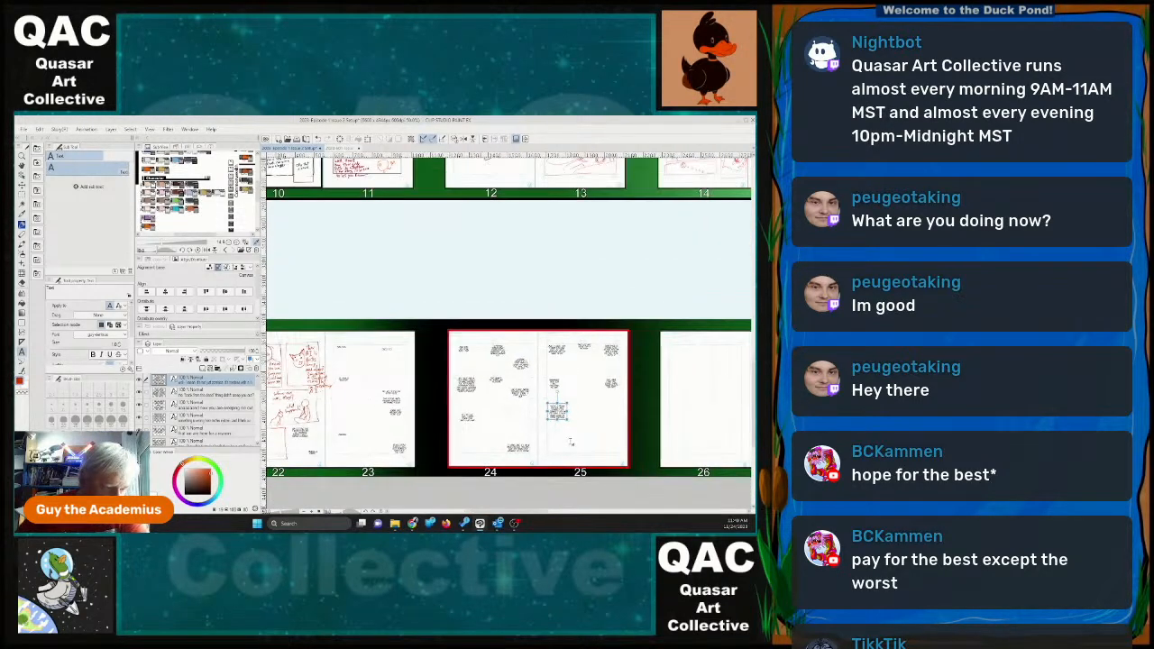
scroll(570, 443, up, 1)
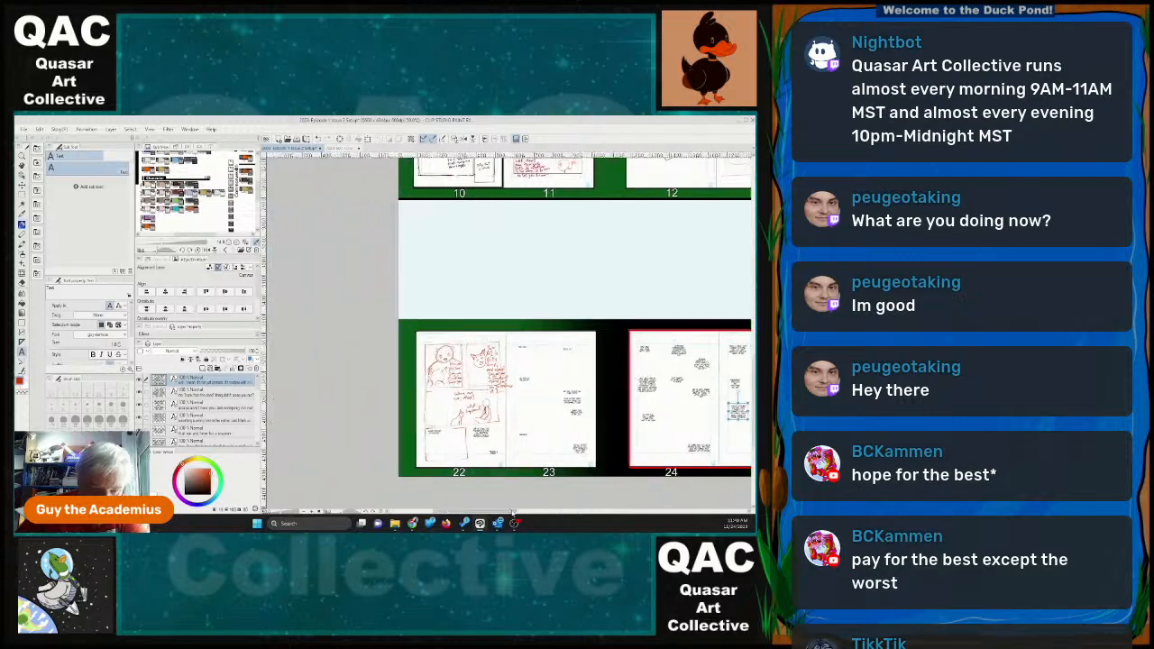
scroll(569, 442, up, 1)
scroll(457, 374, up, 1)
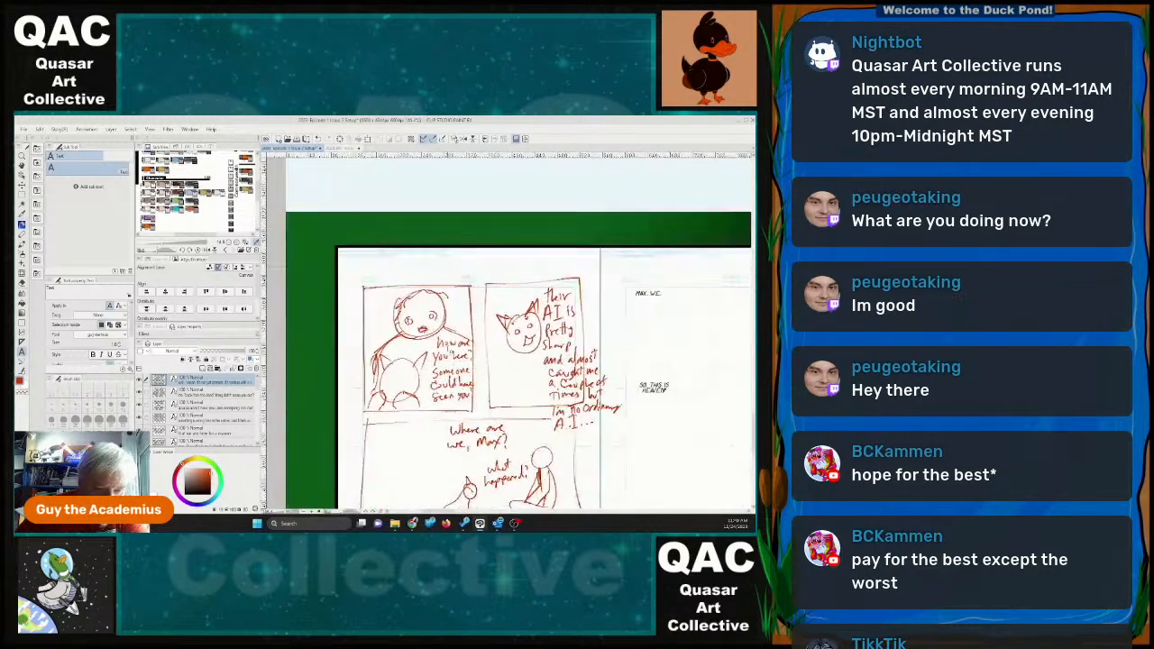
scroll(457, 374, up, 1)
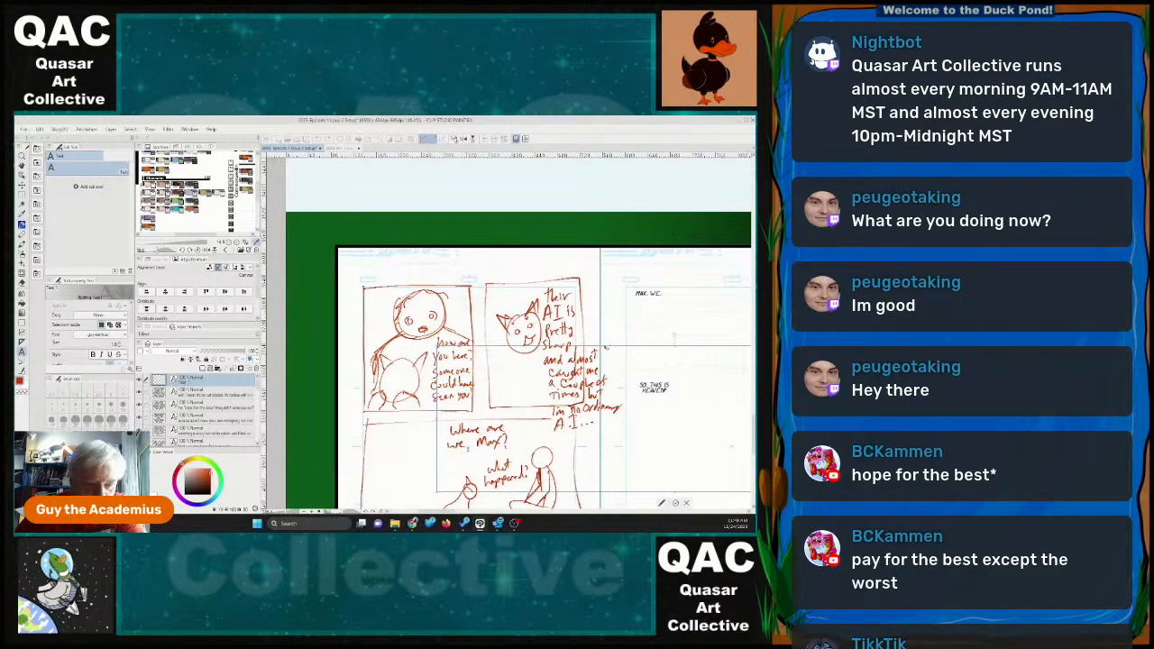
click(674, 352)
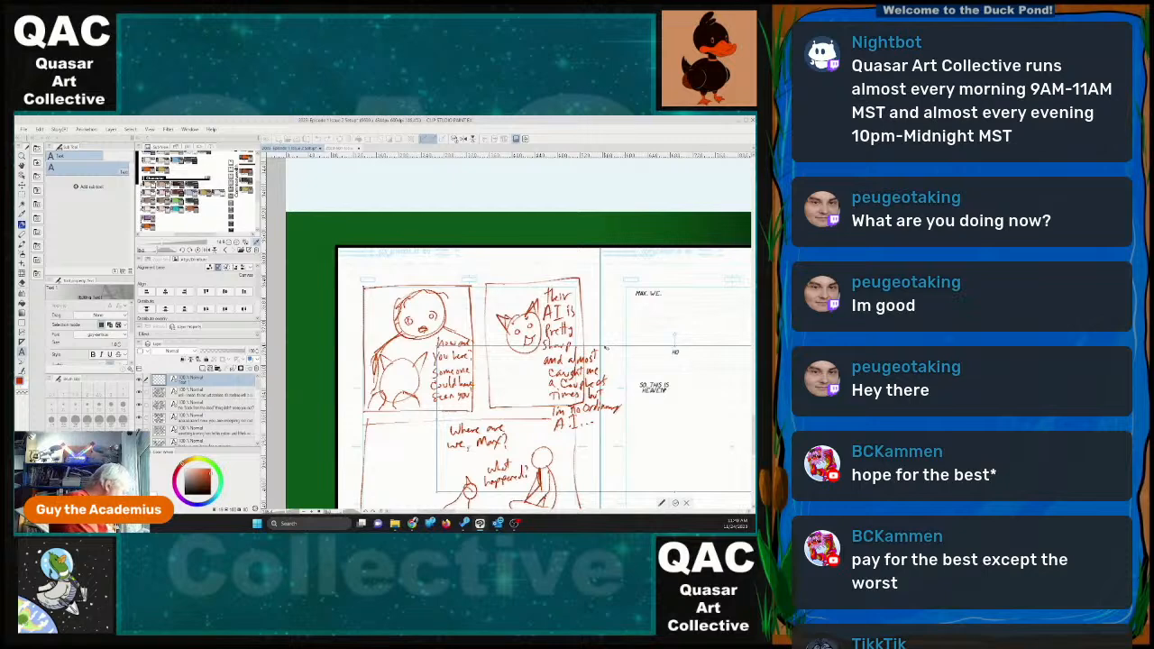
text(HOW ARE YOU HERE?)
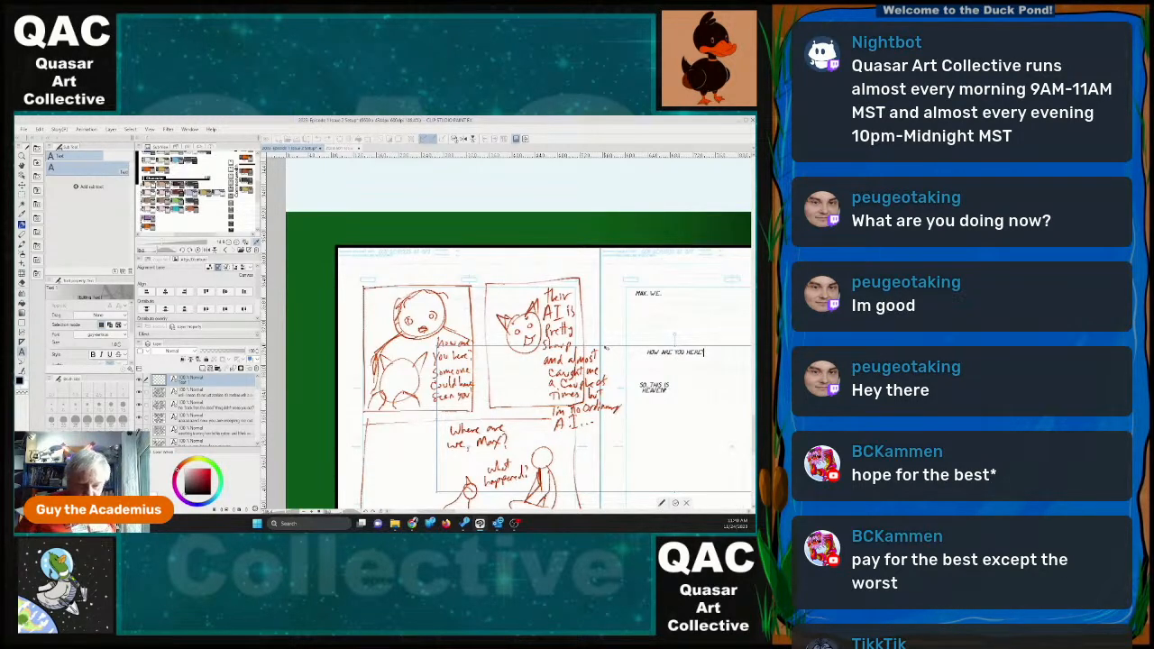
Move the "HOW ARE YOU HERE?" dialogue into page 22's first panel and narrow its text frame so the words wrap.
drag(607, 349, 509, 298)
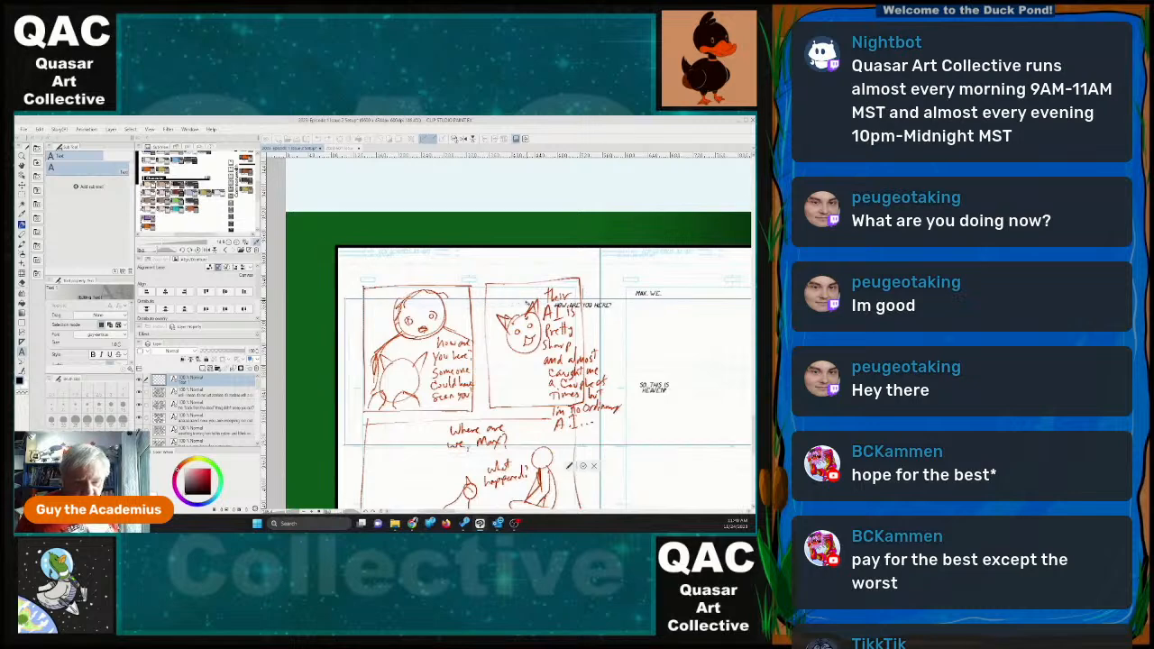
drag(344, 372, 362, 388)
drag(487, 315, 400, 355)
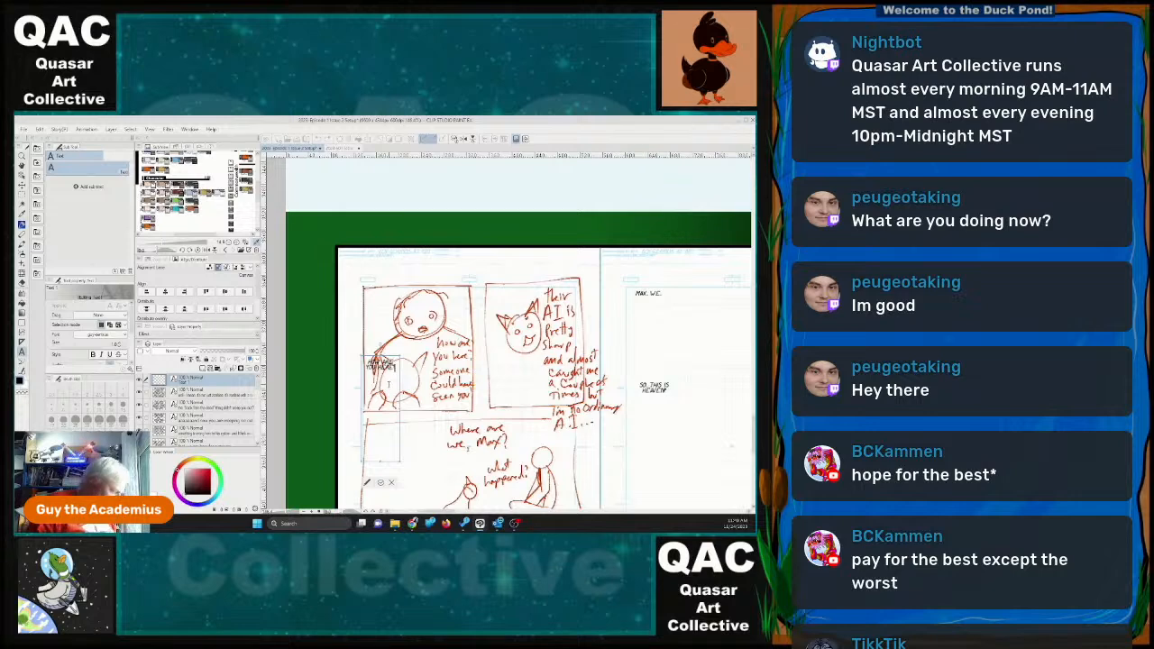
Add "DID YOU SNEAK IN" to the first panel's dialogue and place the block over the handwritten note in the panel's lower right corner.
text(DO YOU REA)
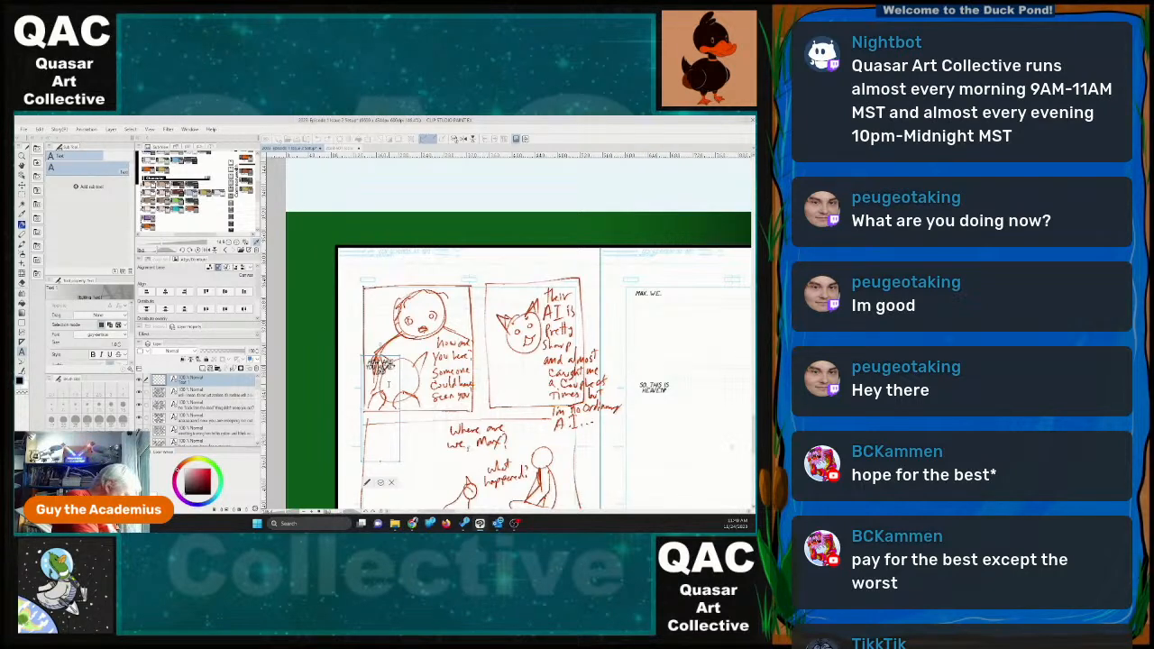
key(BackSpace)
key(BackSpace)
key(BackSpace)
key(BackSpace)
key(BackSpace)
key(BackSpace)
key(BackSpace)
key(BackSpace)
key(BackSpace)
text(ID YOU SNEAK)
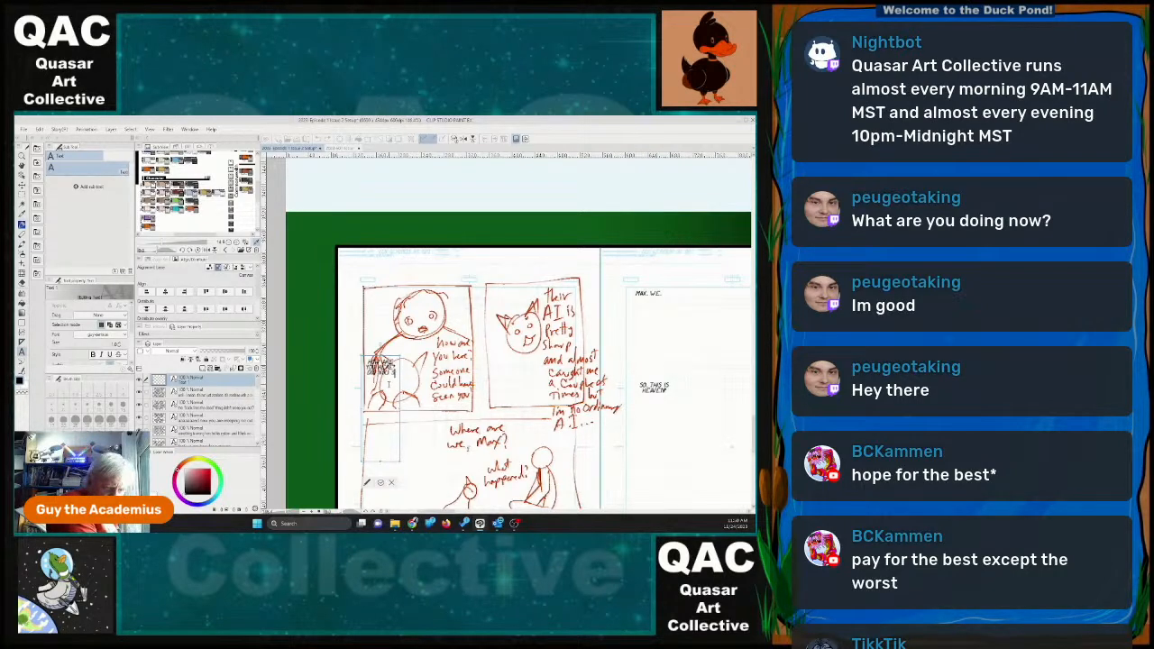
text( IN)
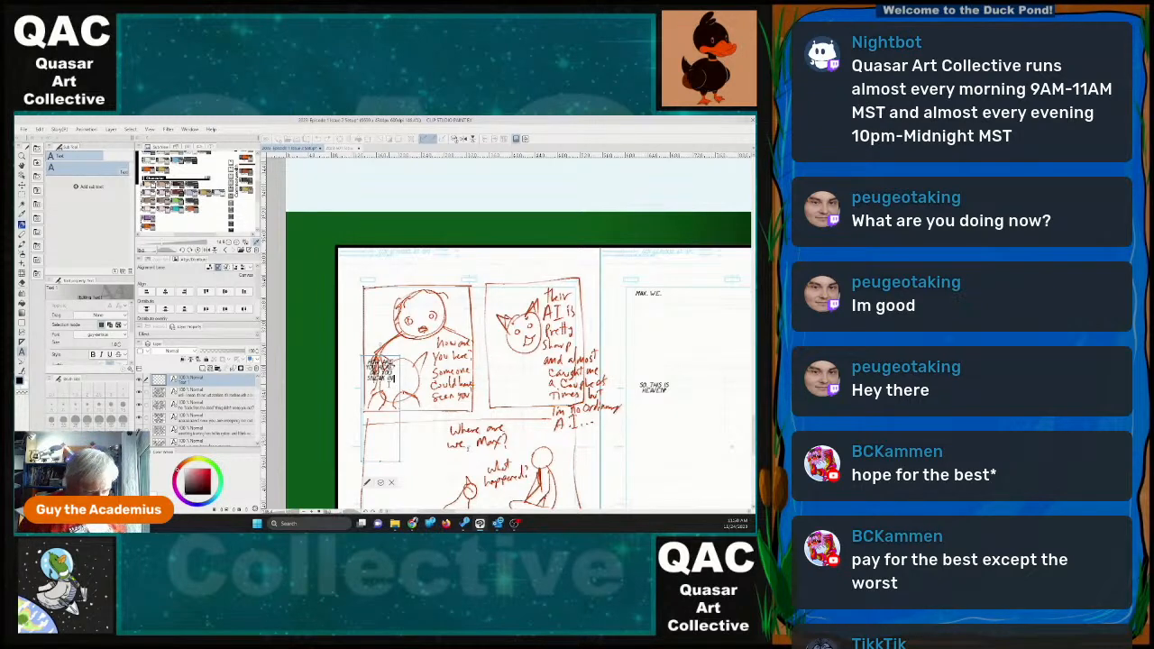
drag(380, 462, 450, 405)
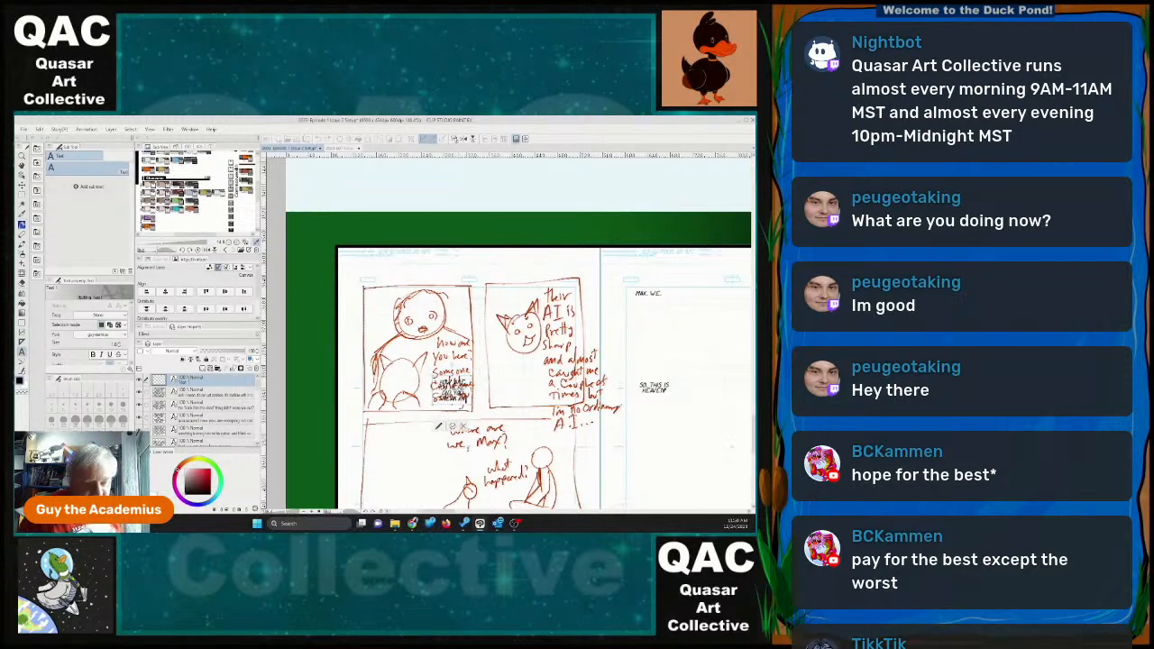
click(453, 426)
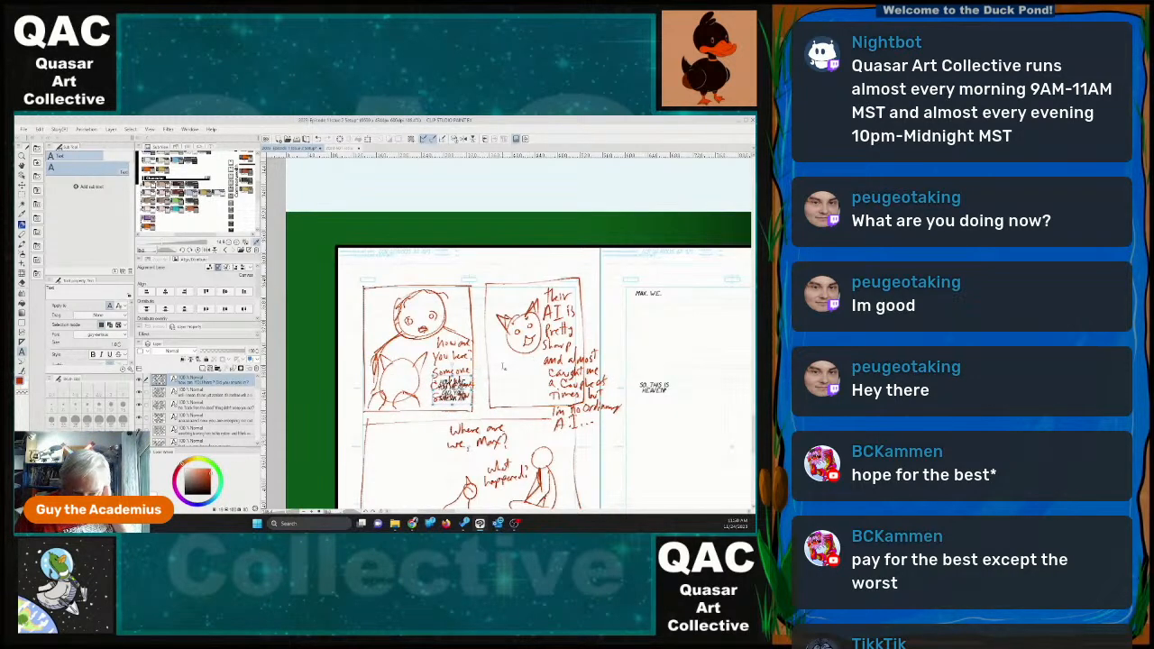
Write a new dialogue block reading "THEIR AI IS PRETTY SHARP, BUT I'M" and move it to page 22's second panel.
click(501, 363)
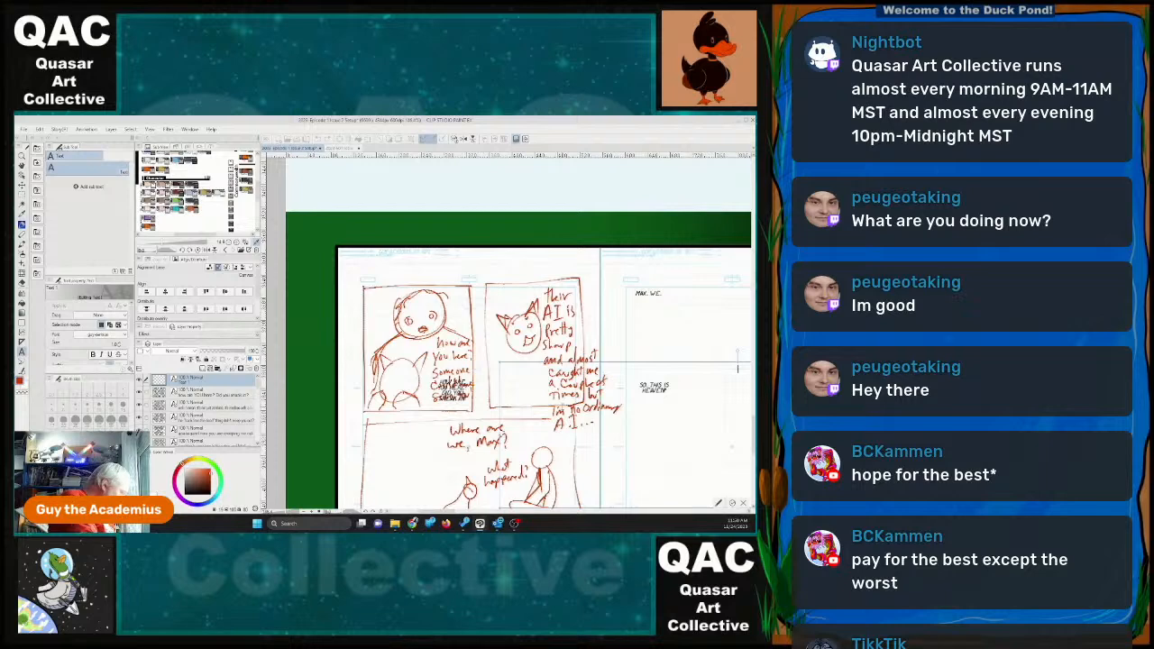
text(THEIR AI I)
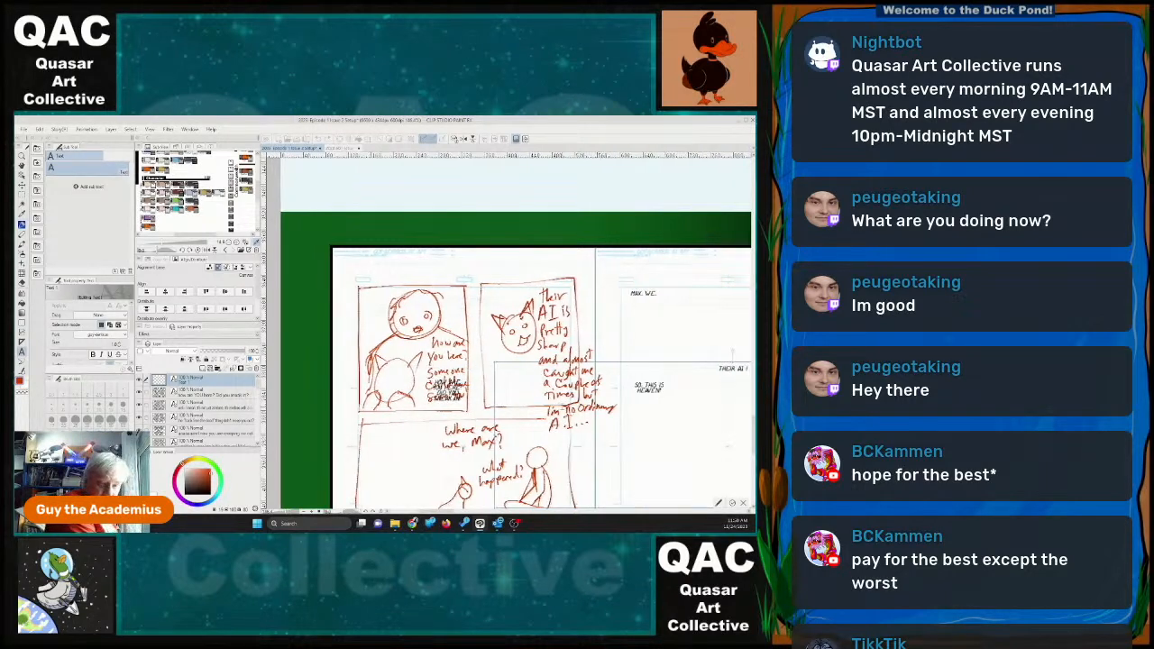
text(S PRETT)
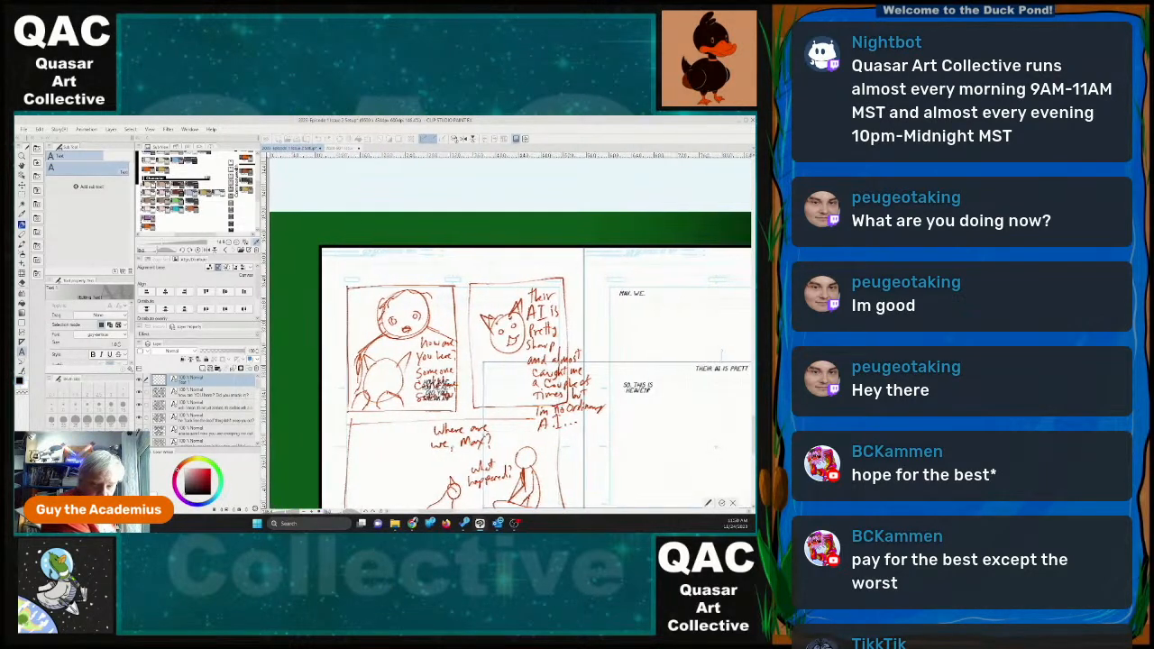
text(Y SHAR)
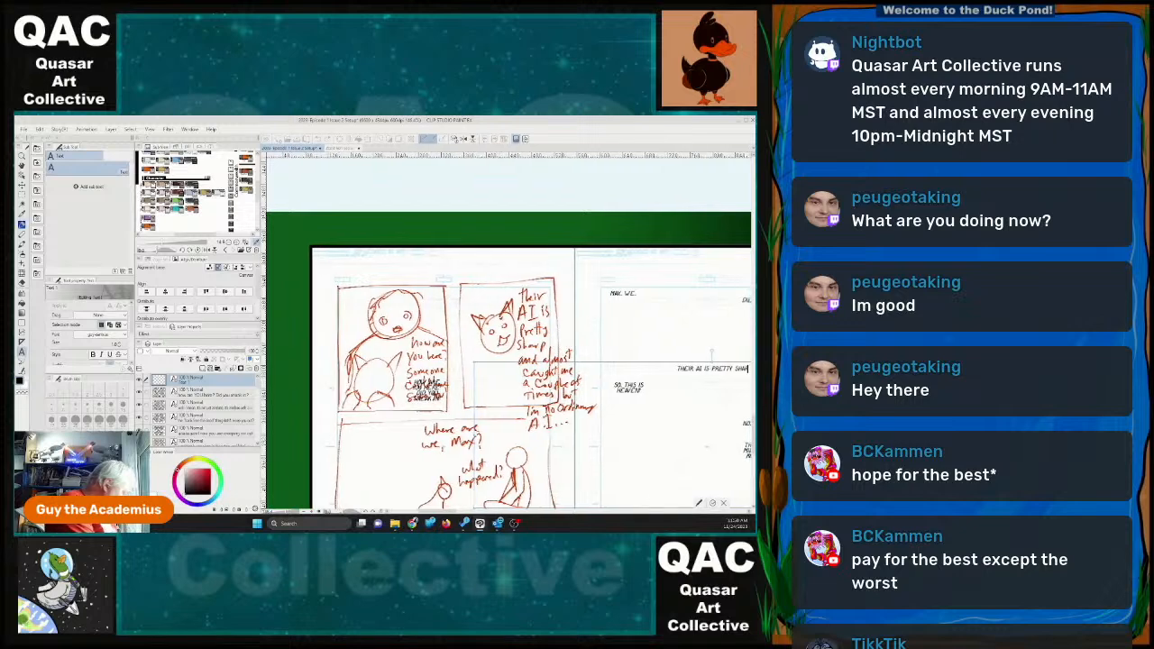
text(P, BUT I)
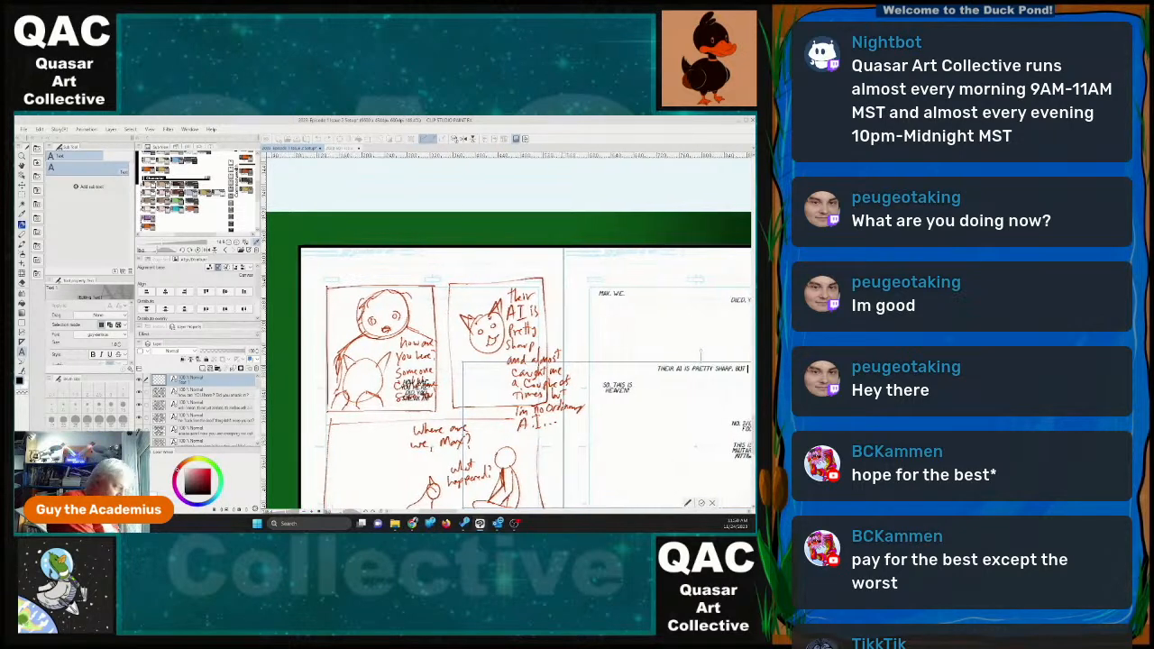
text(M)
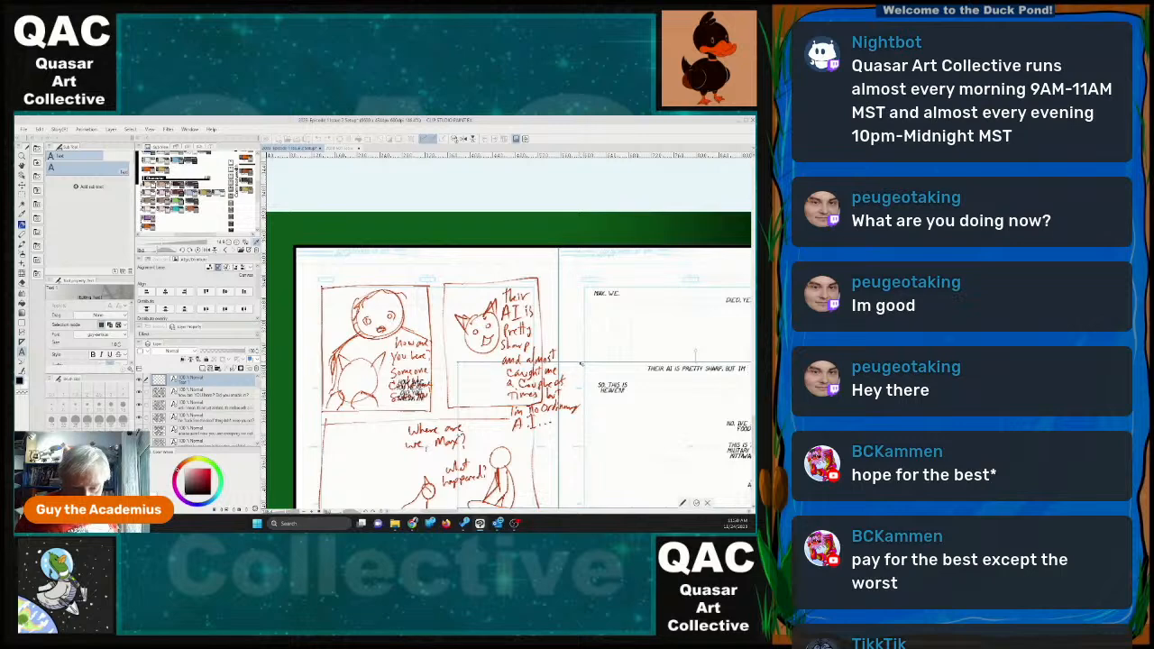
drag(696, 363, 529, 310)
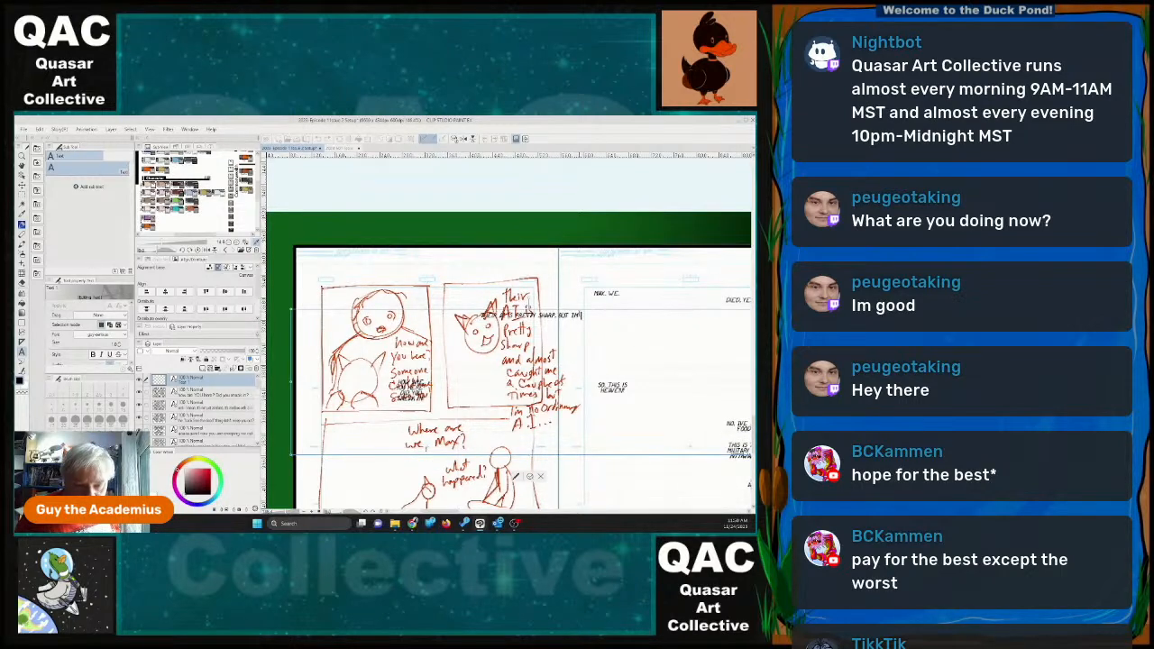
Replace the wording after "PRETTY SHARP" in the second panel's dialogue with "HE ALMOST CAUGHT ME A COUPLE OF TIMES".
key(Left)
key(Left)
key(Left)
key(Left)
key(Left)
key(Left)
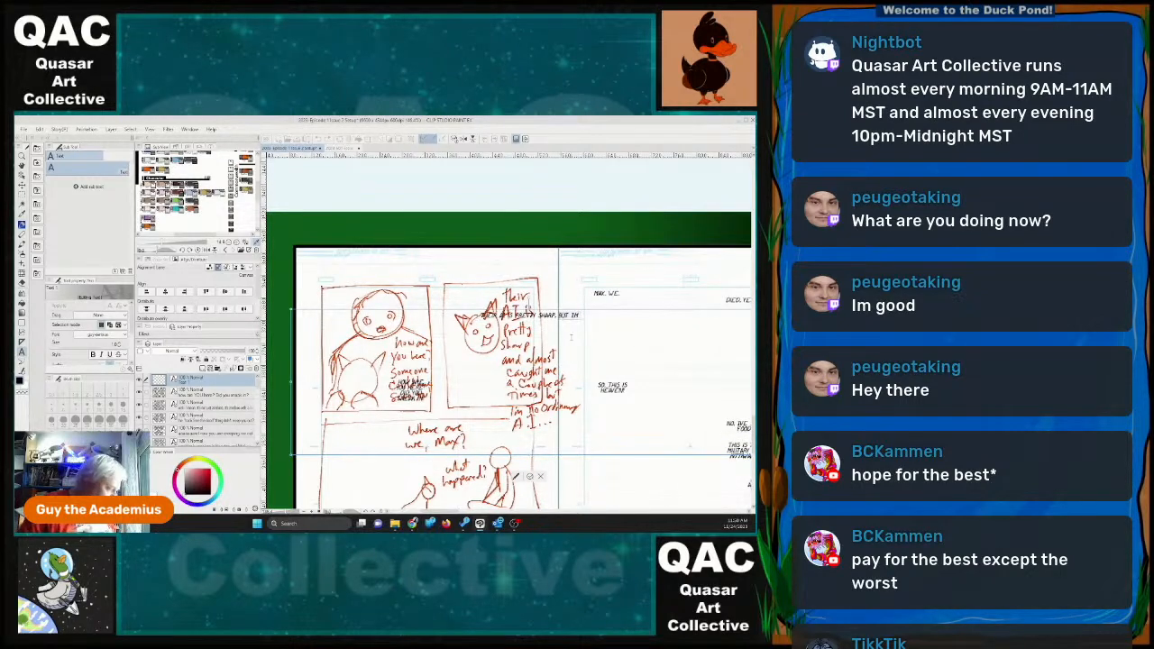
key(BackSpace)
key(BackSpace)
key(BackSpace)
key(BackSpace)
key(BackSpace)
key(BackSpace)
key(BackSpace)
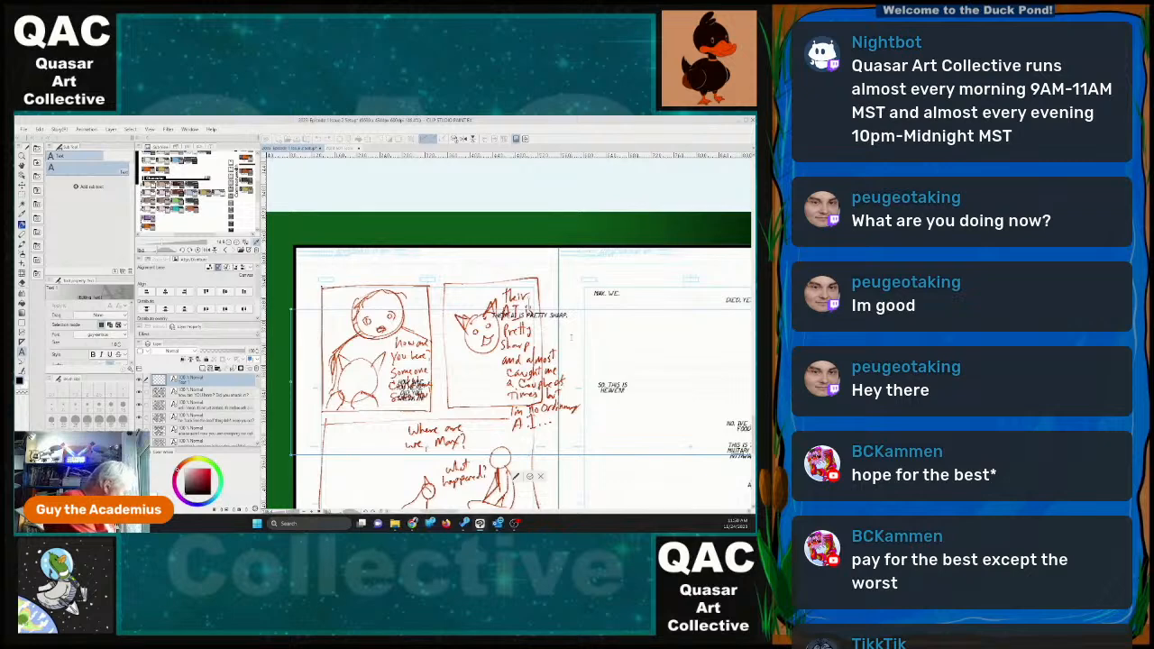
text(HE ALMO)
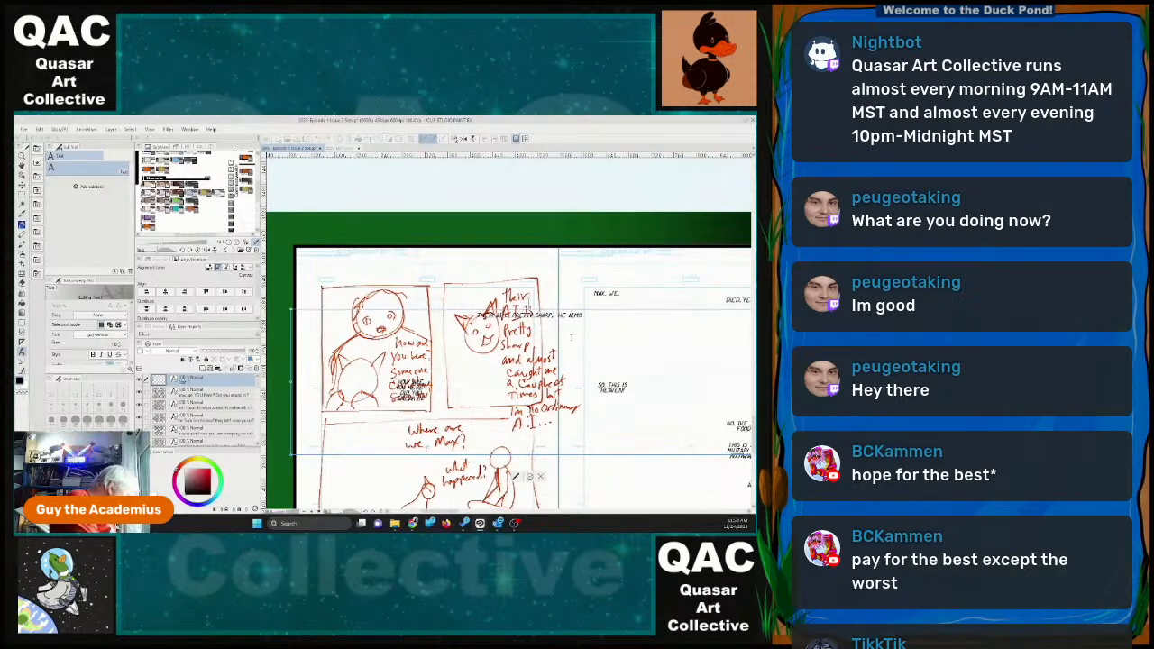
text(ST CAUGHT )
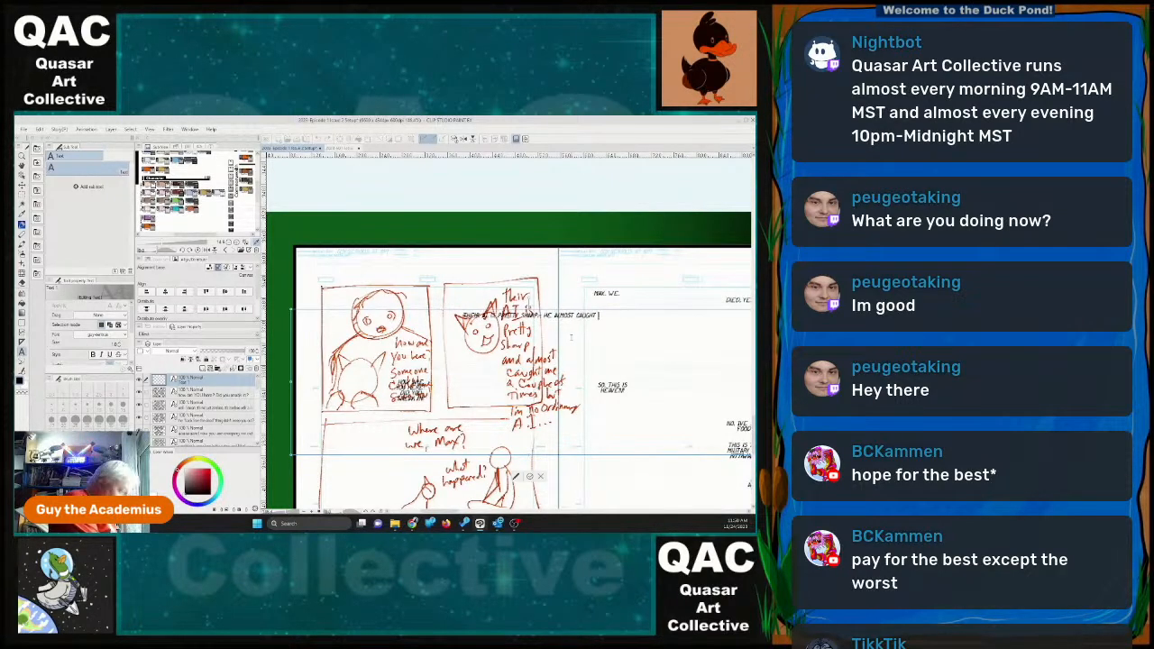
text(ME A COUPLE)
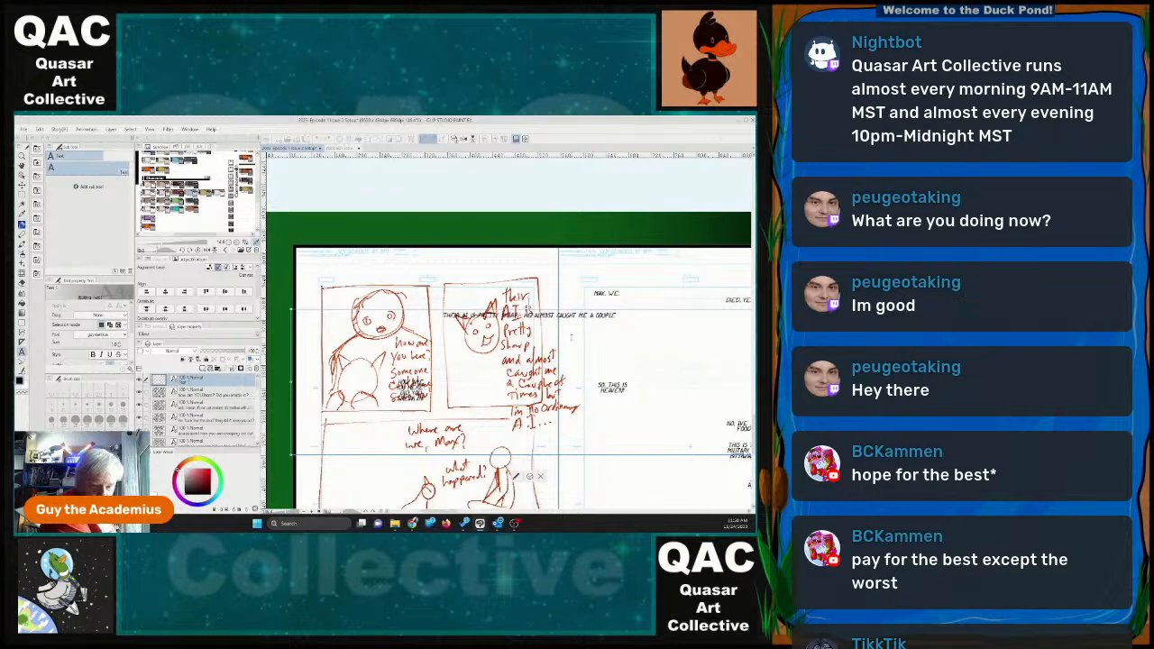
text( OF TIMES)
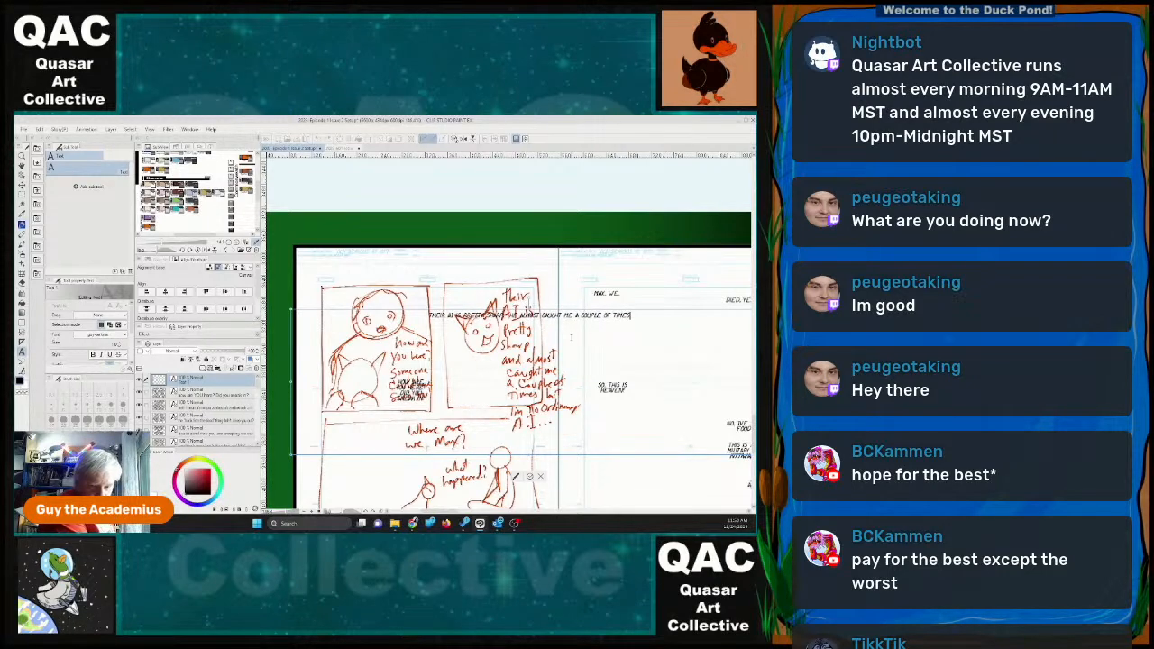
text(!)
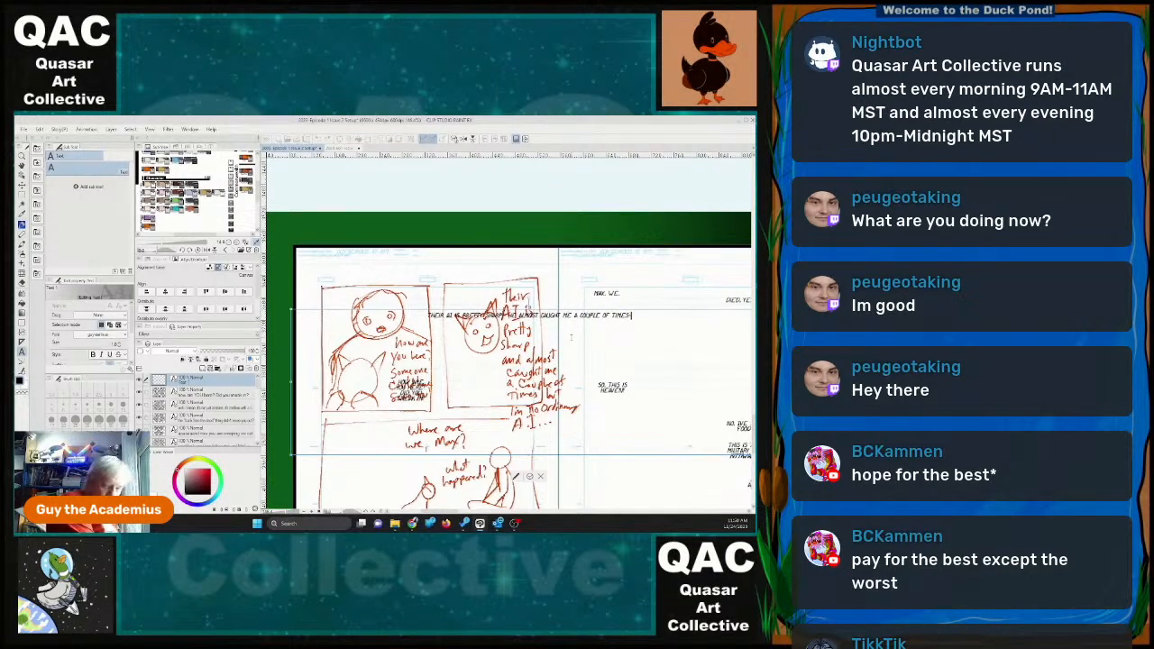
text( BUT I'M)
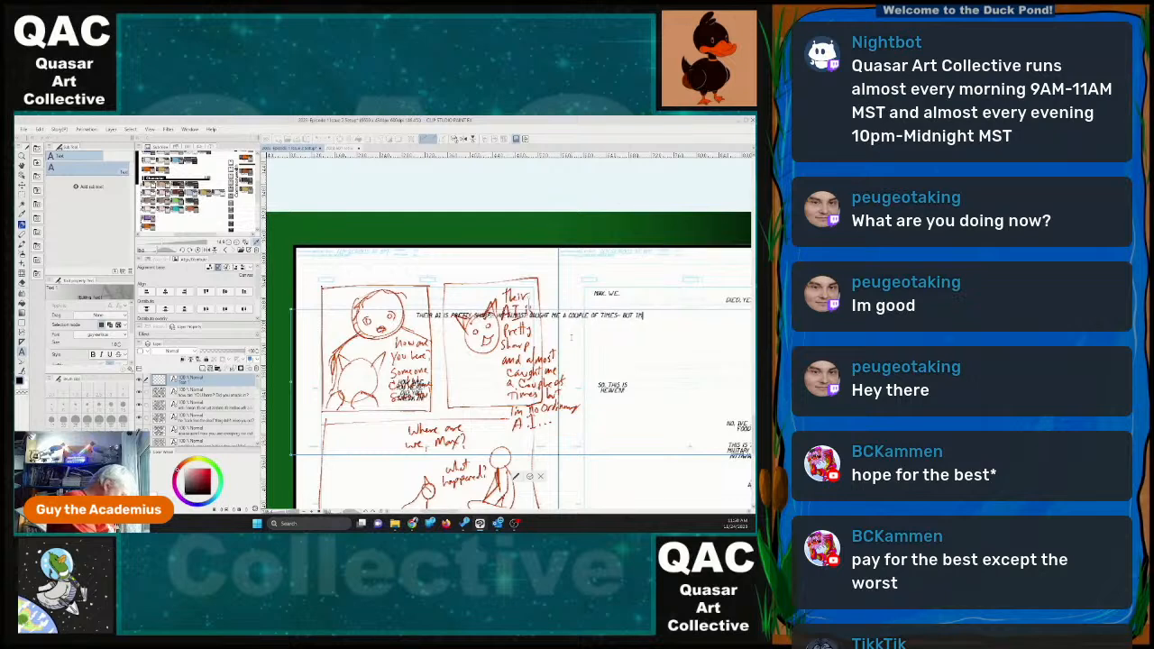
text( SUPPER!)
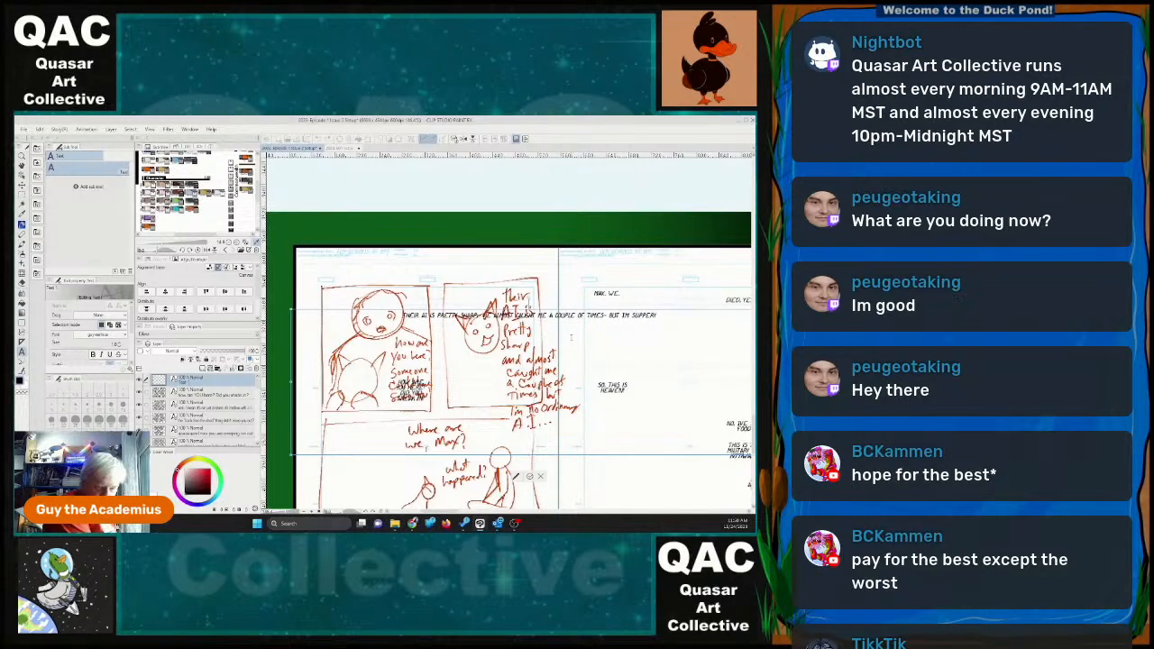
Continue the second panel's dialogue with "BUT I'M SLIPPERY".
key(BackSpace)
key(BackSpace)
key(BackSpace)
key(BackSpace)
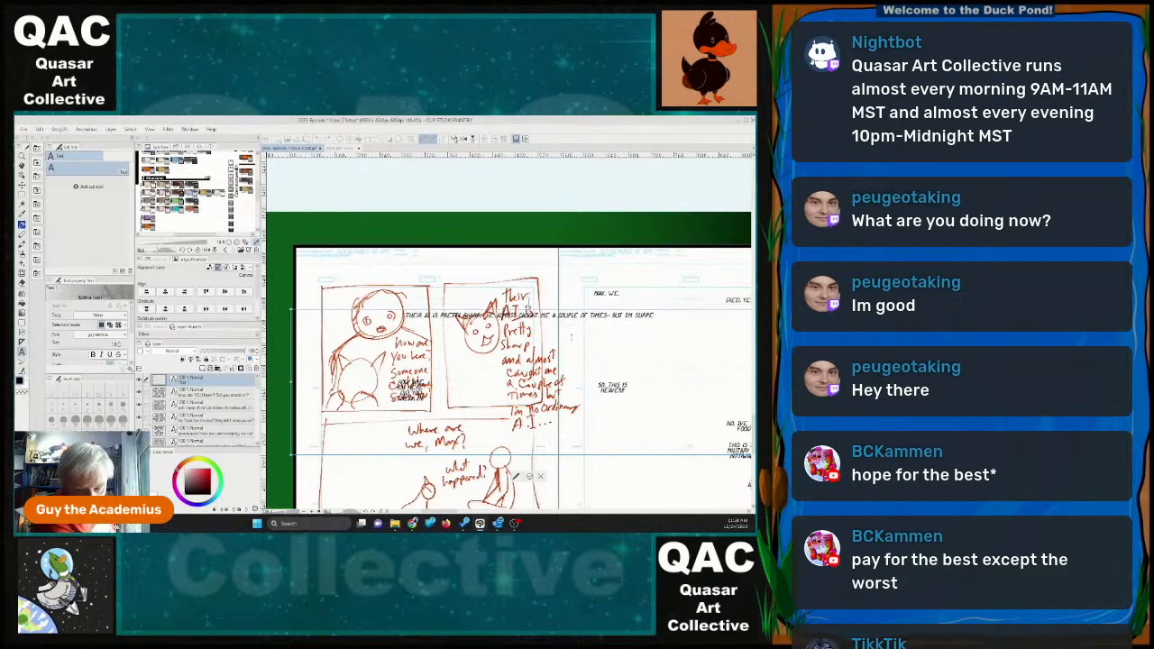
text(ER)
key(BackSpace)
key(BackSpace)
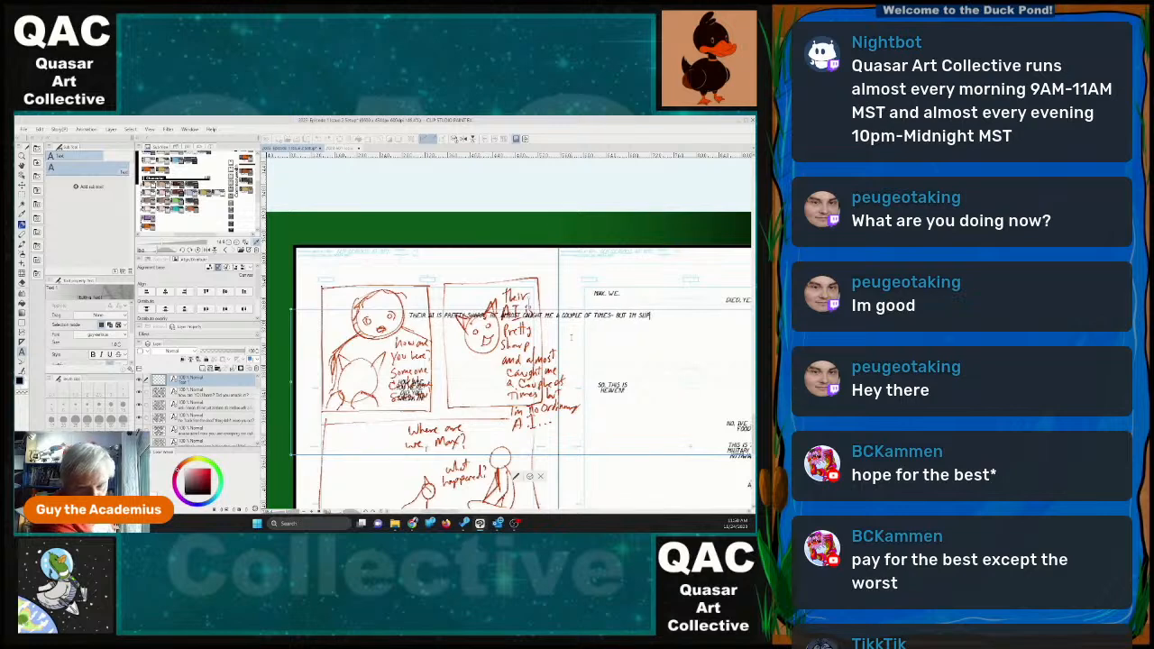
text(PER)
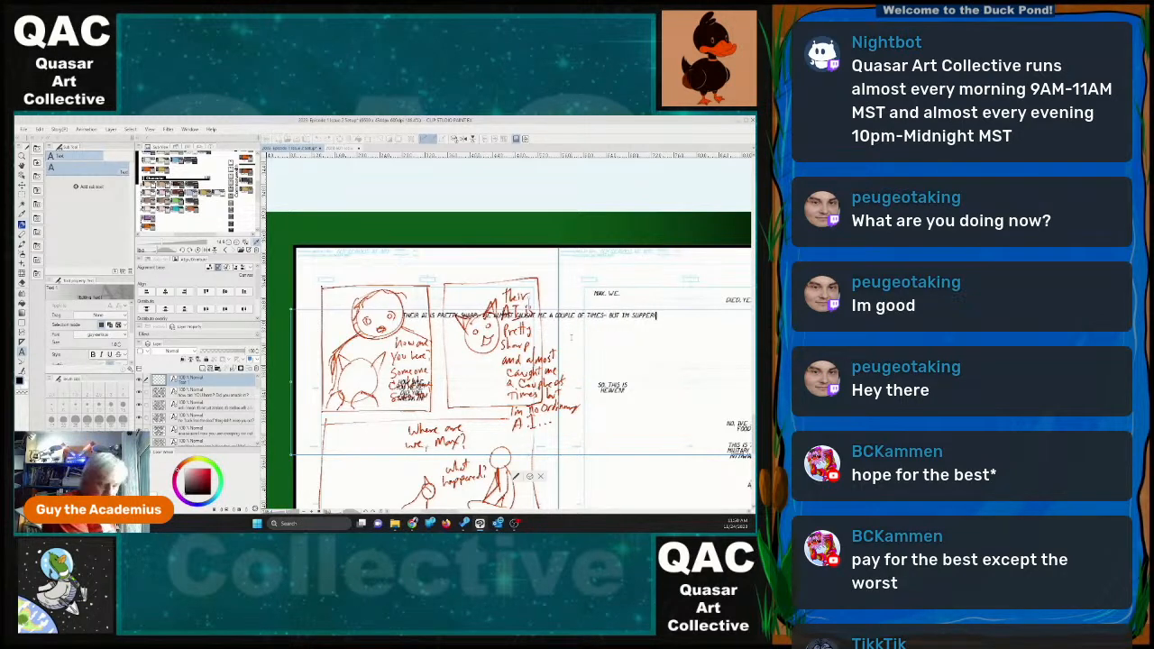
text(! AND)
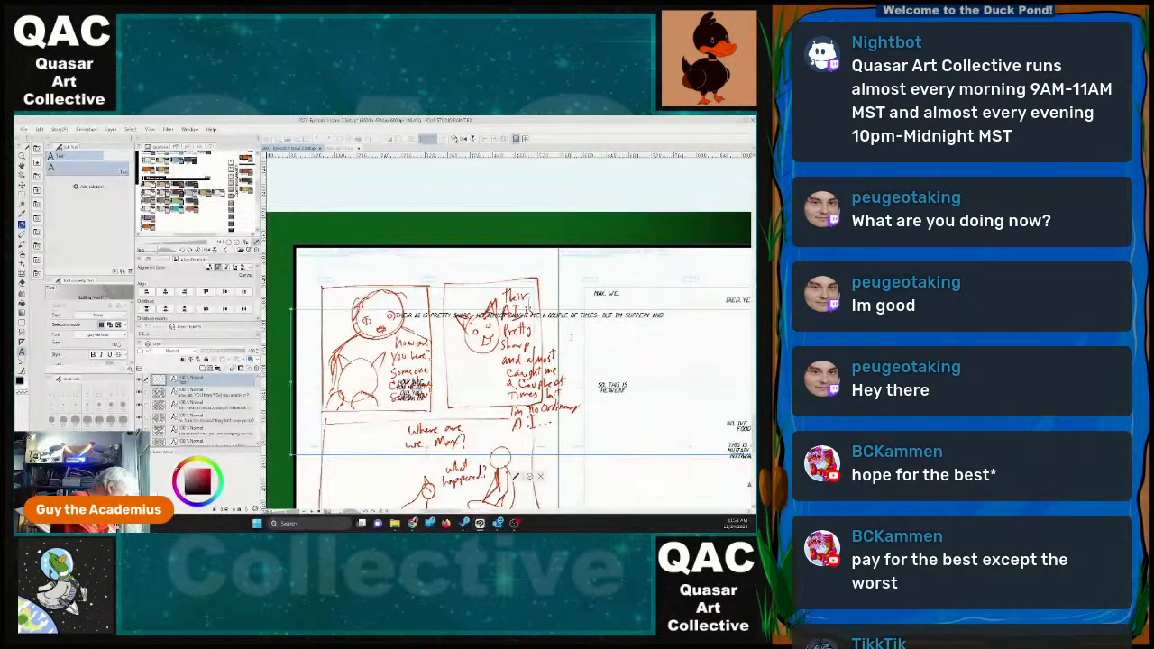
Finish the second panel's dialogue with "AND MANAGED TO GET THROUGH THE FIREWALLS".
text(MANAGED TO)
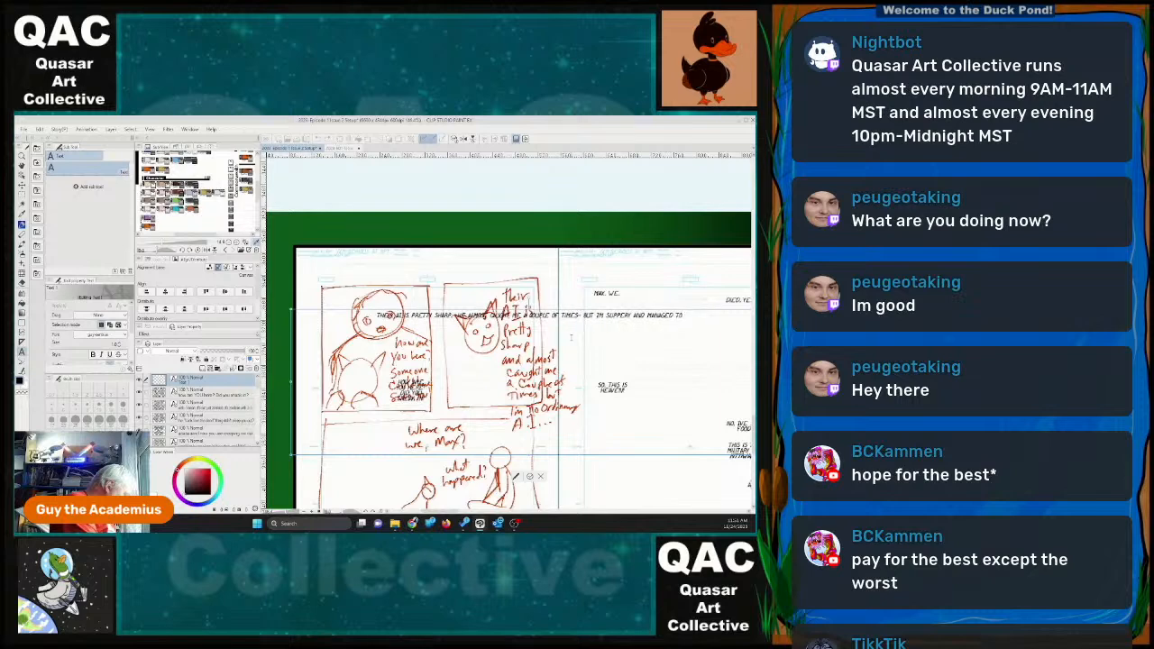
text( GET THROUGH T)
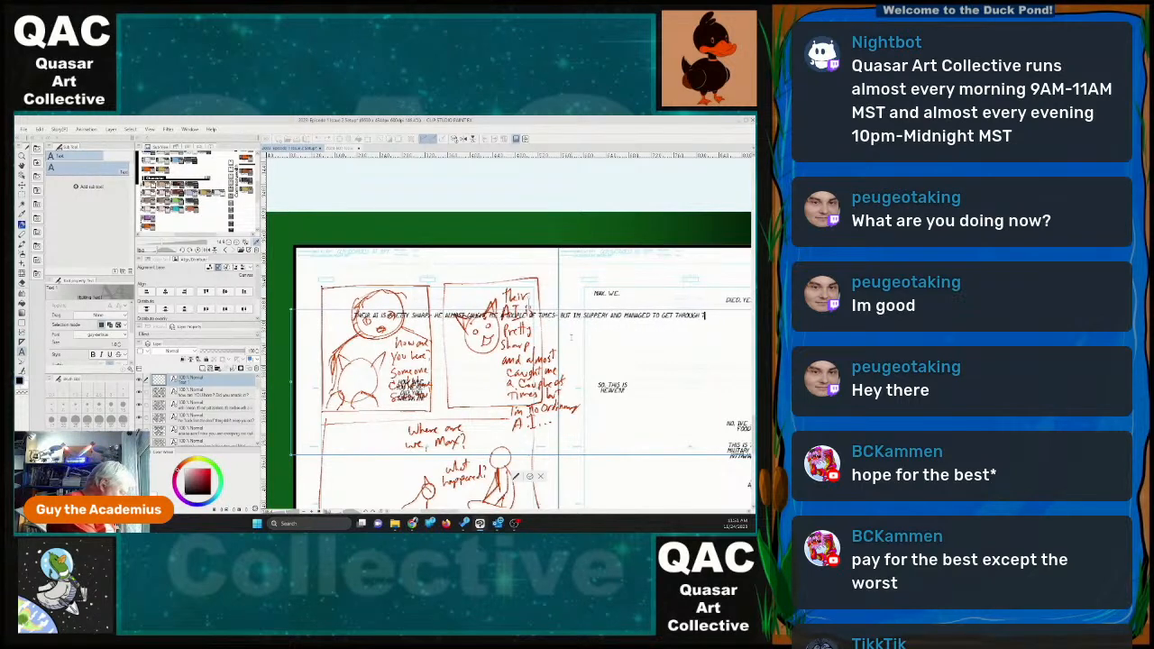
text(HE)
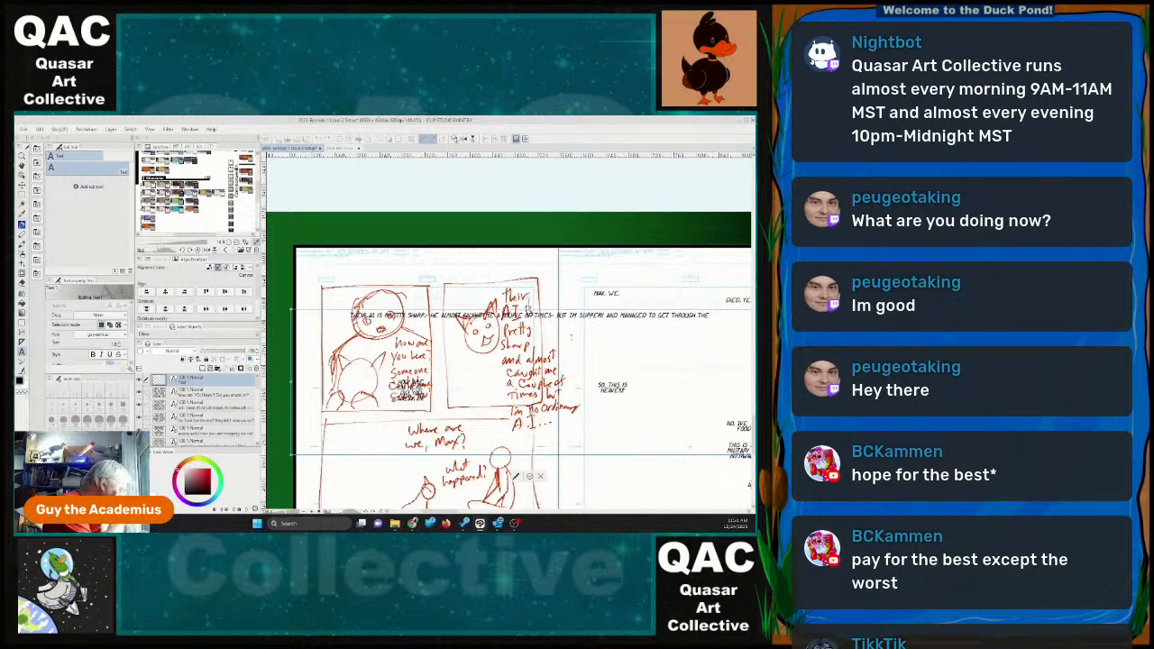
text( FIREWALS)
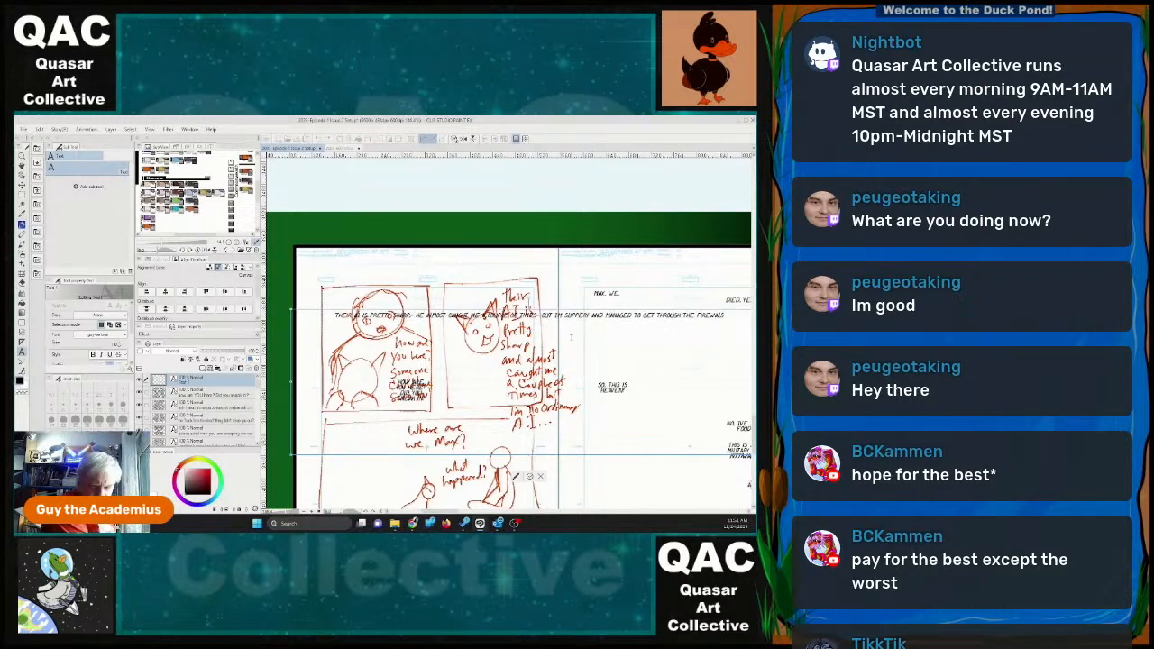
key(BackSpace)
text(LS)
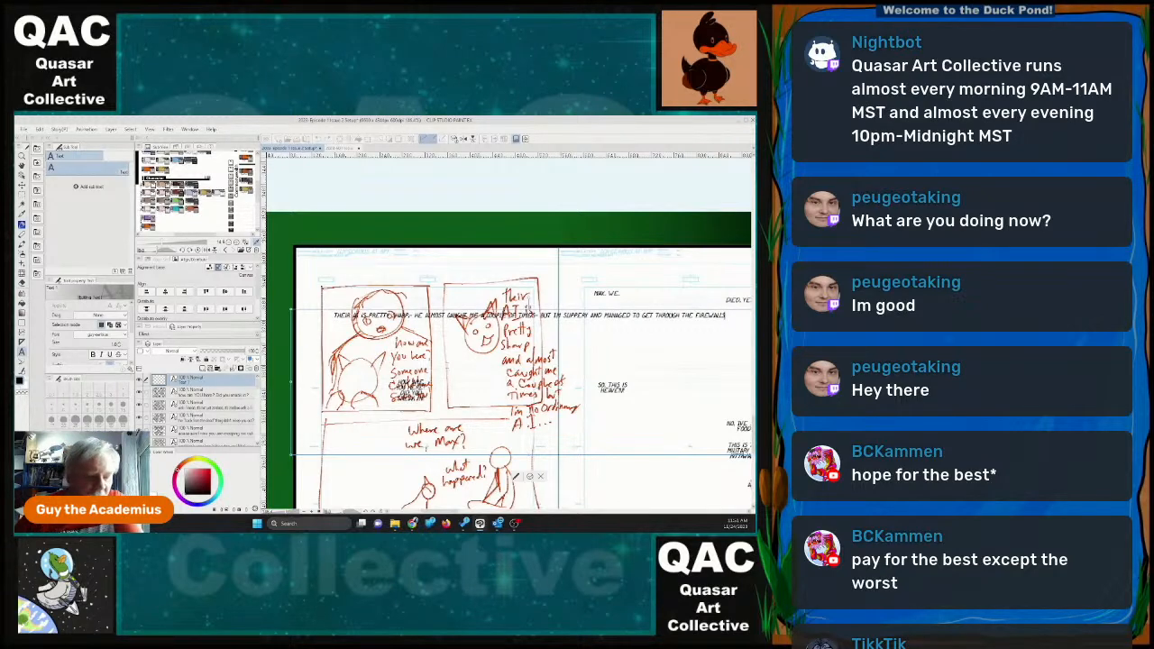
Narrow the "THEIR AI IS PRETTY SHARP" text frame so it wraps, and place it over the handwritten note in the second panel's upper right corner.
click(644, 304)
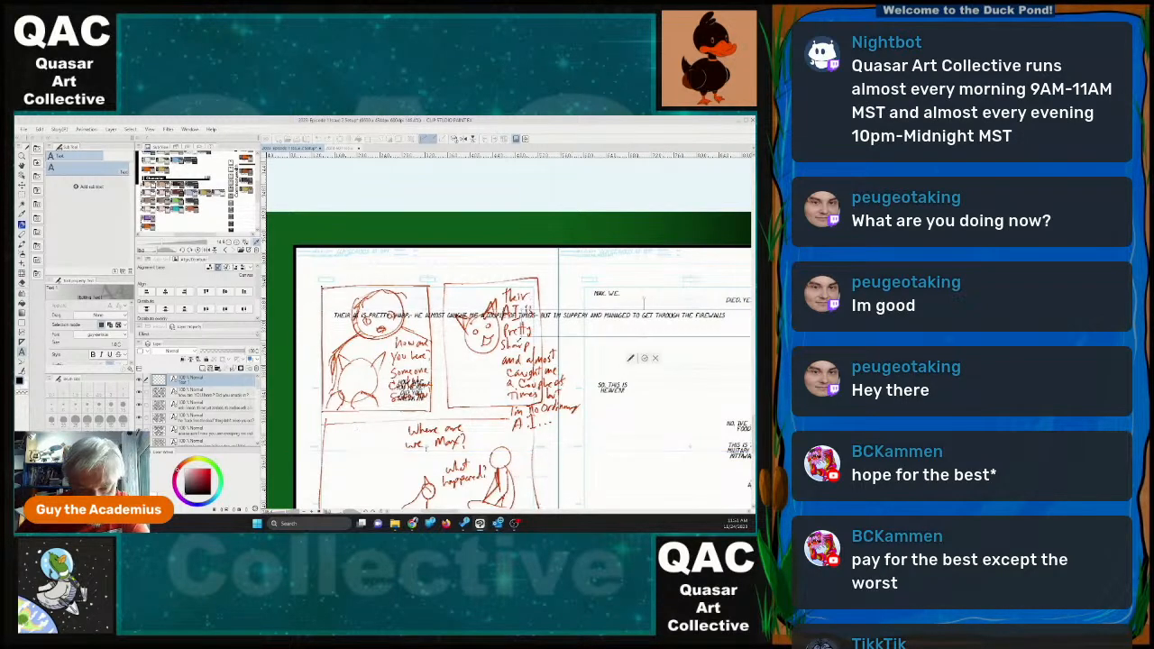
drag(522, 337, 679, 352)
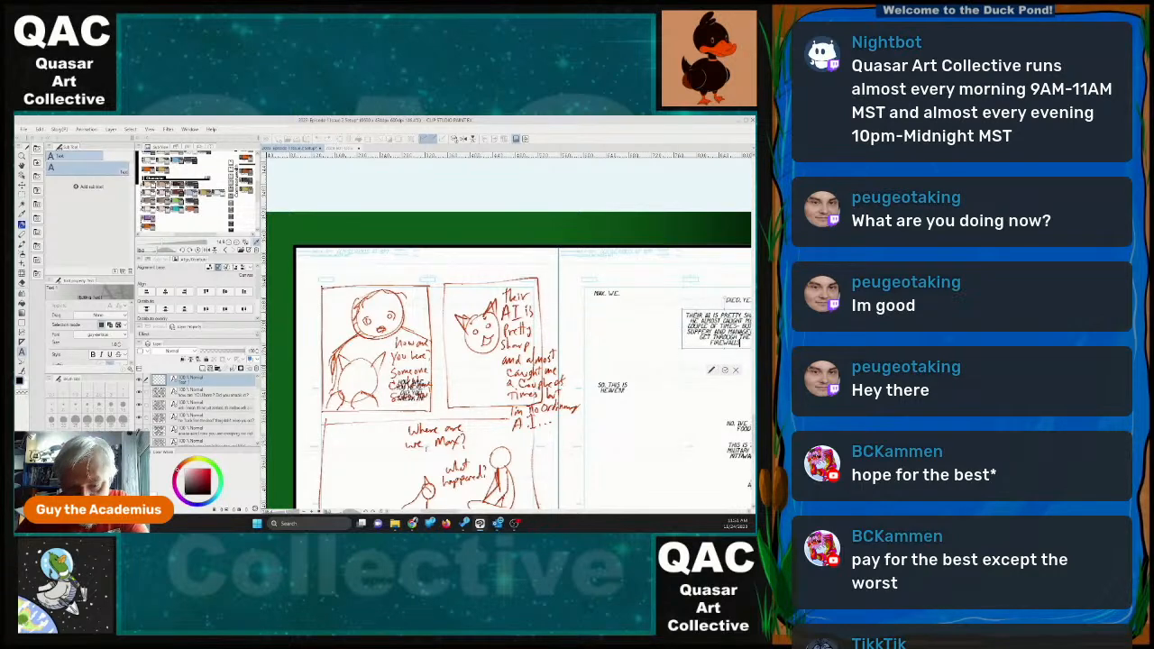
drag(698, 313, 482, 359)
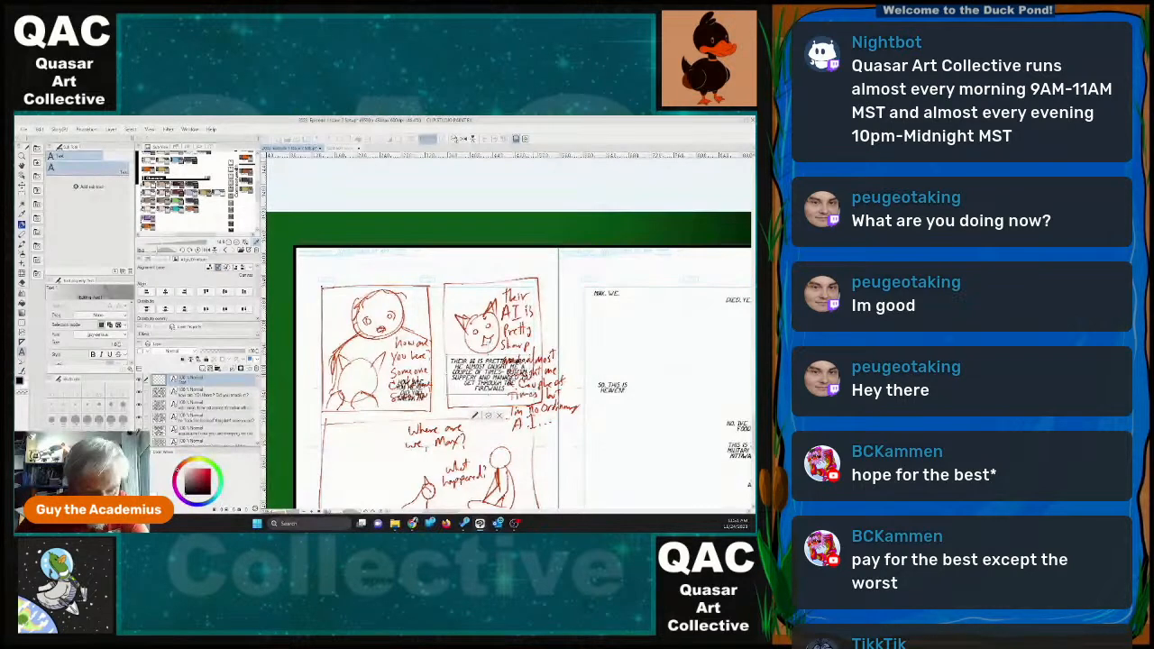
drag(533, 374, 479, 412)
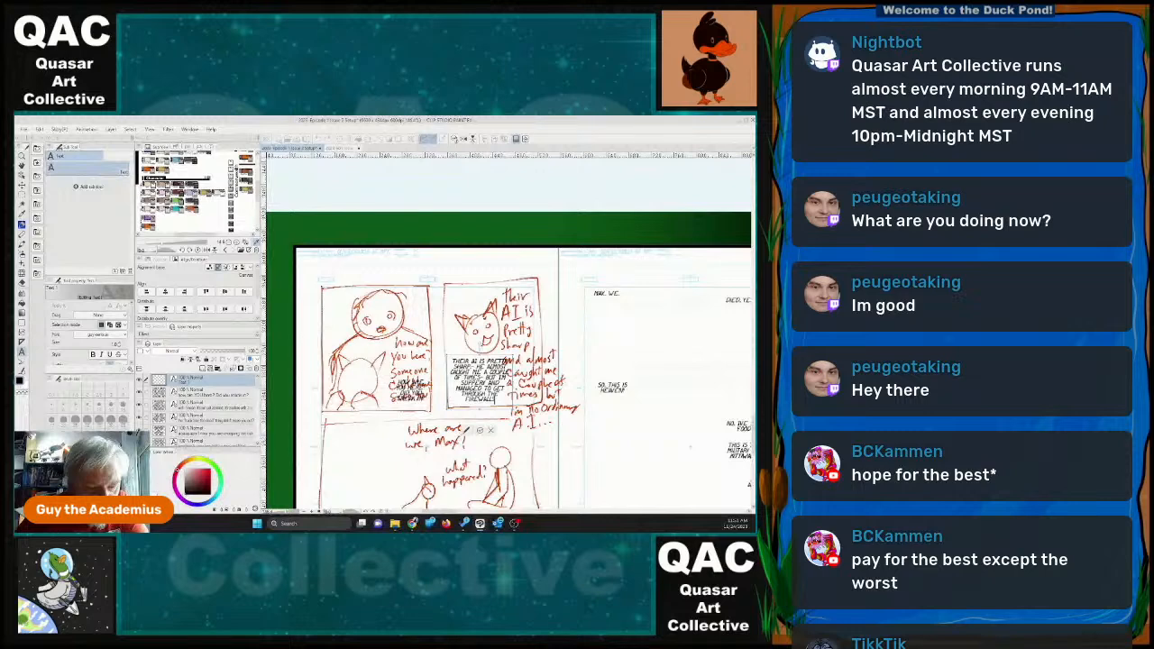
drag(494, 363, 546, 297)
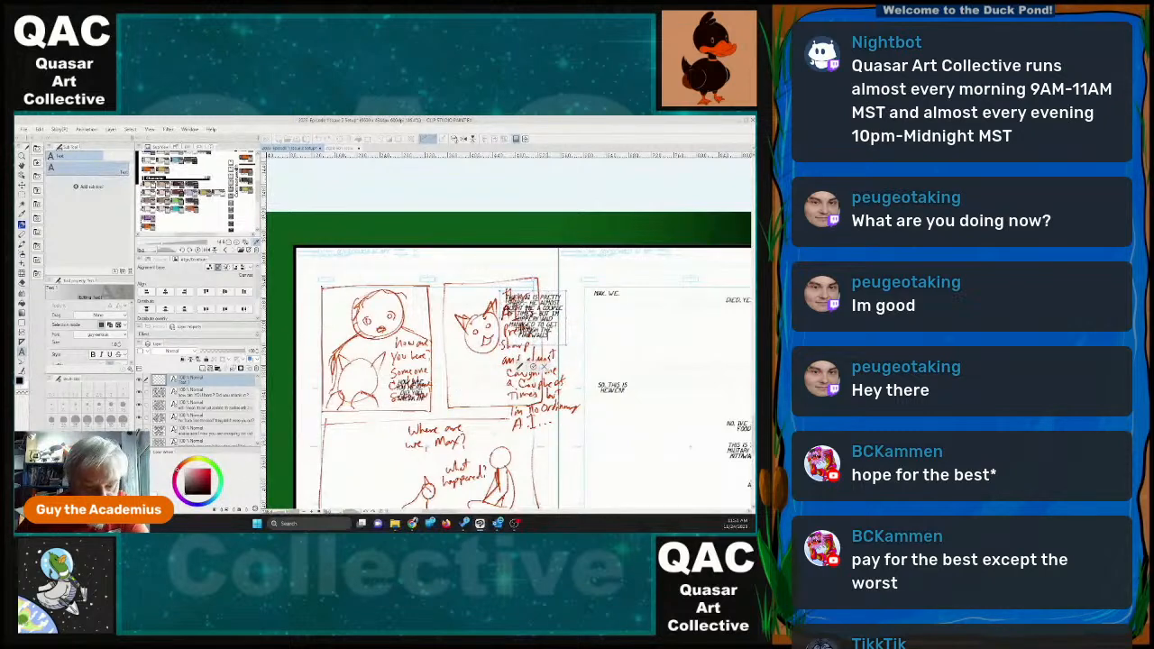
Write a new dialogue block reading "I'M NO ORDINARY AI, YOU KNOW".
click(695, 374)
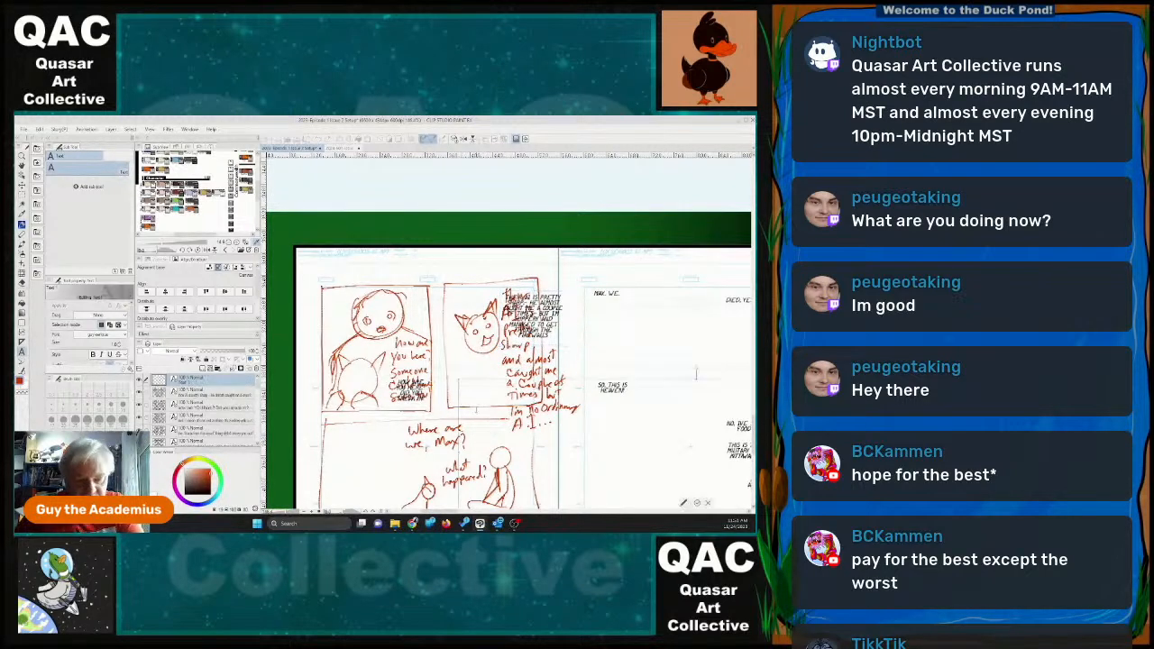
text(I'M NOT)
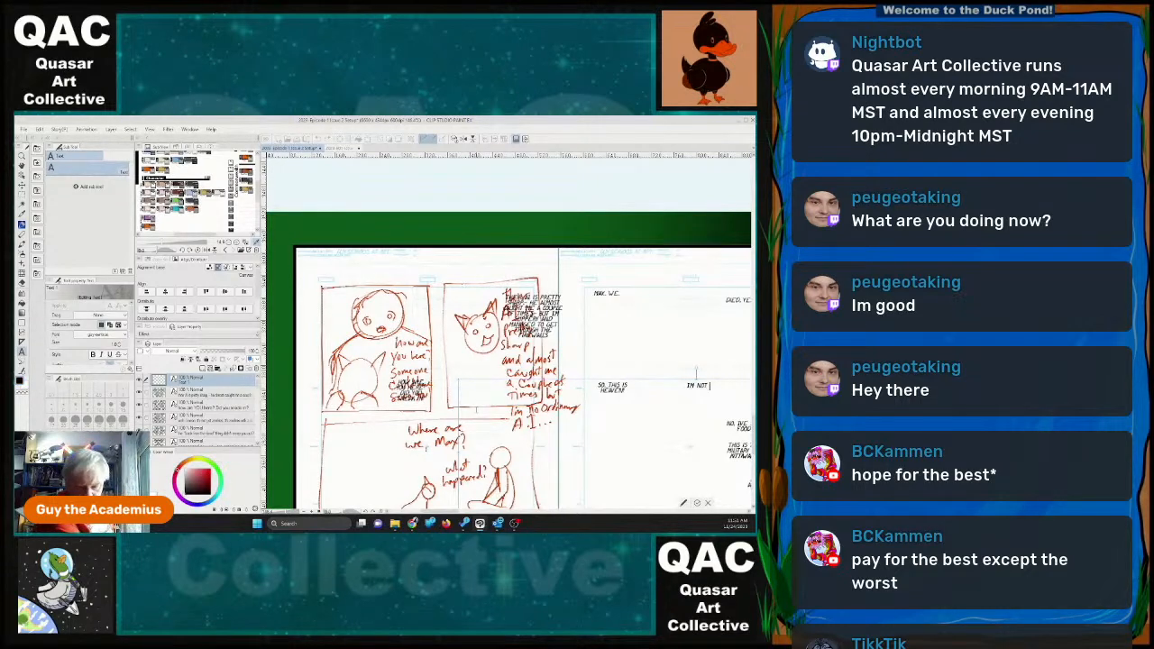
key(BackSpace)
key(BackSpace)
text(O)
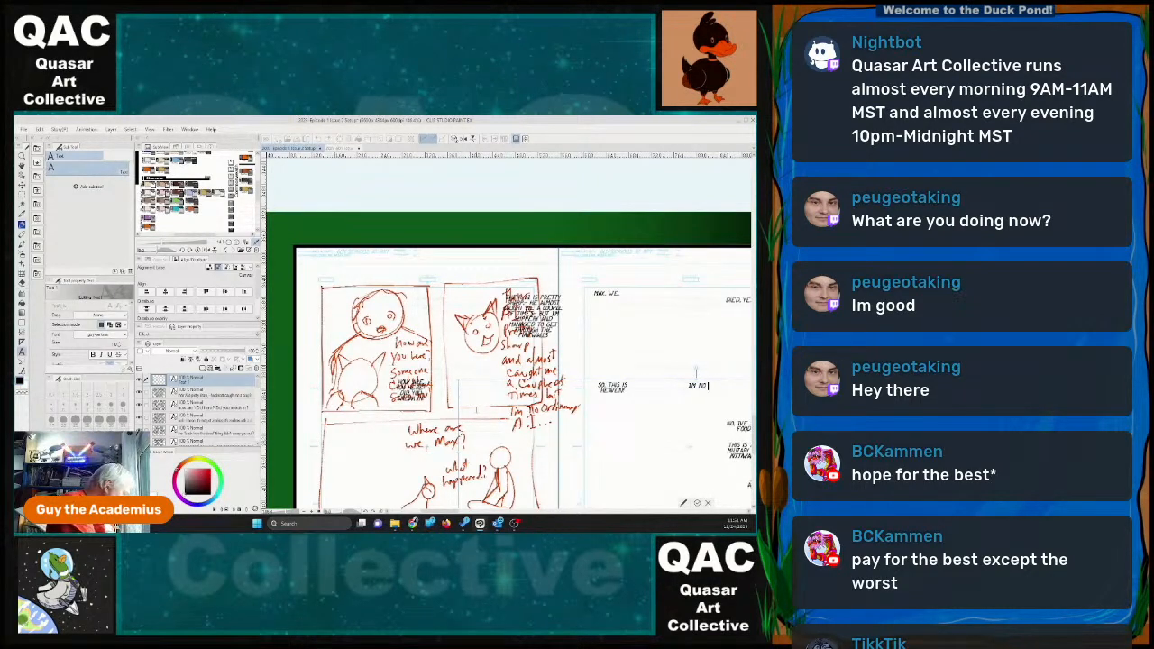
text( ORDINARY AI)
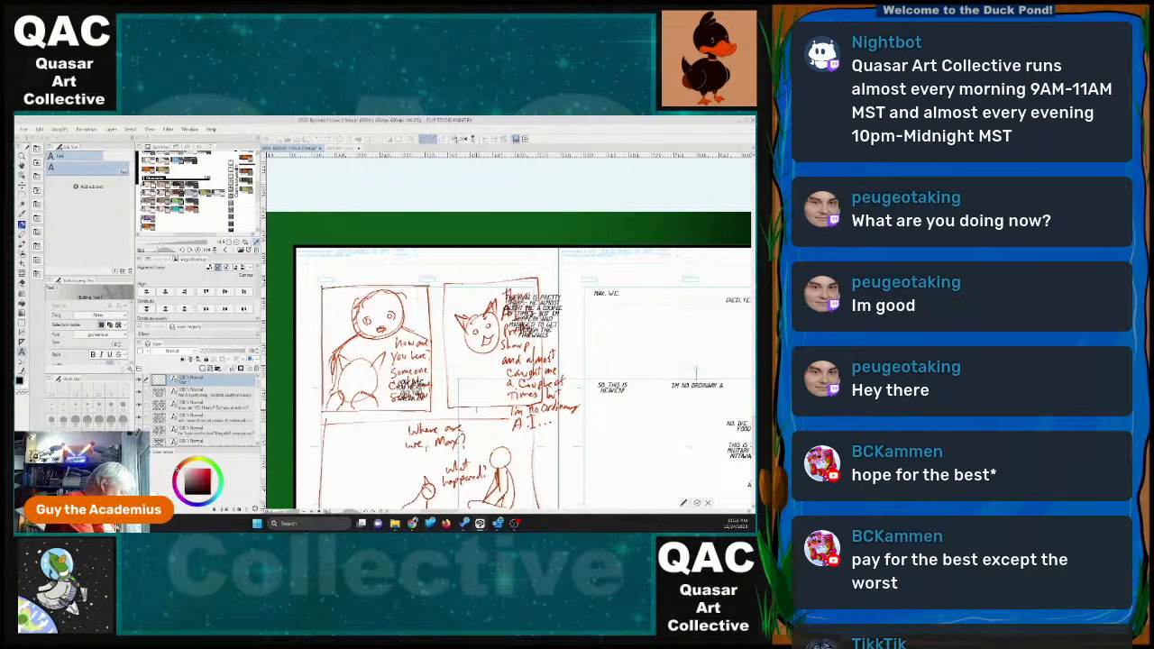
text(, YOU KNOW)
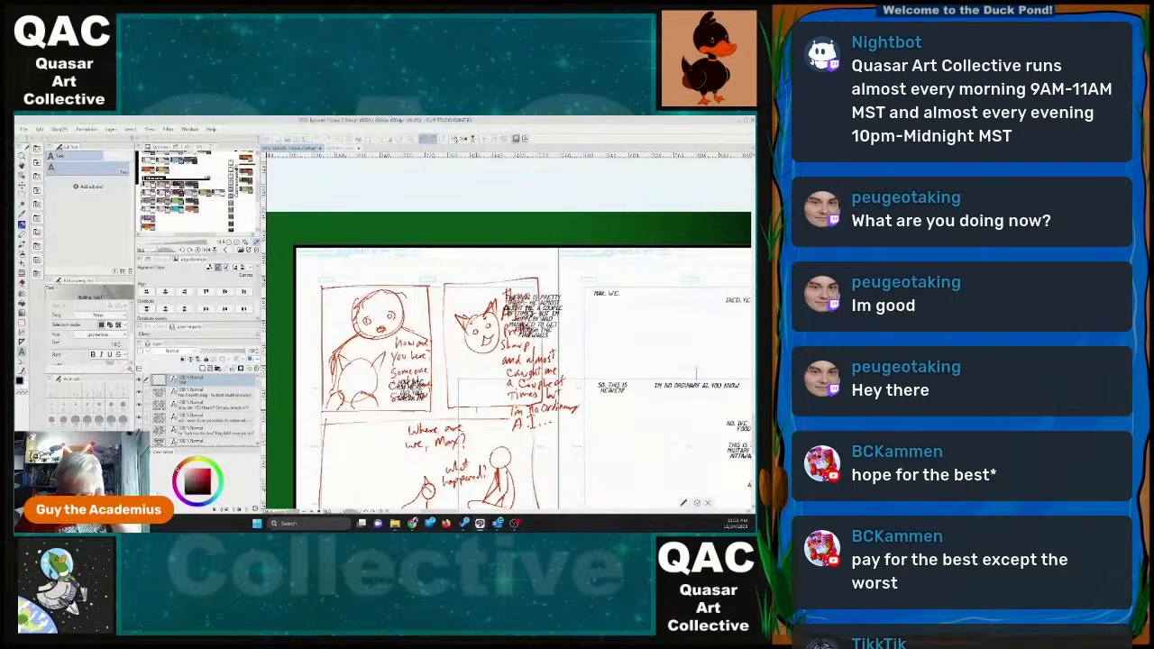
Narrow the "I'M NO ORDINARY AI, YOU KNOW" text frame so it wraps, and place it in the second panel's lower left corner.
drag(443, 380, 305, 350)
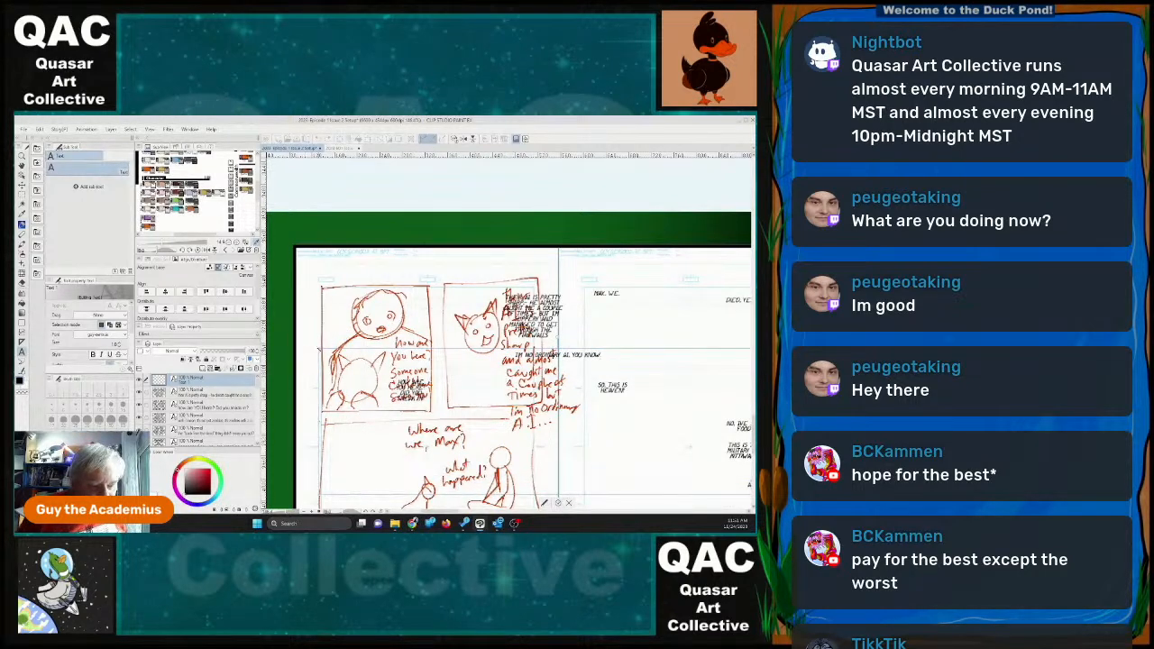
drag(532, 353, 424, 368)
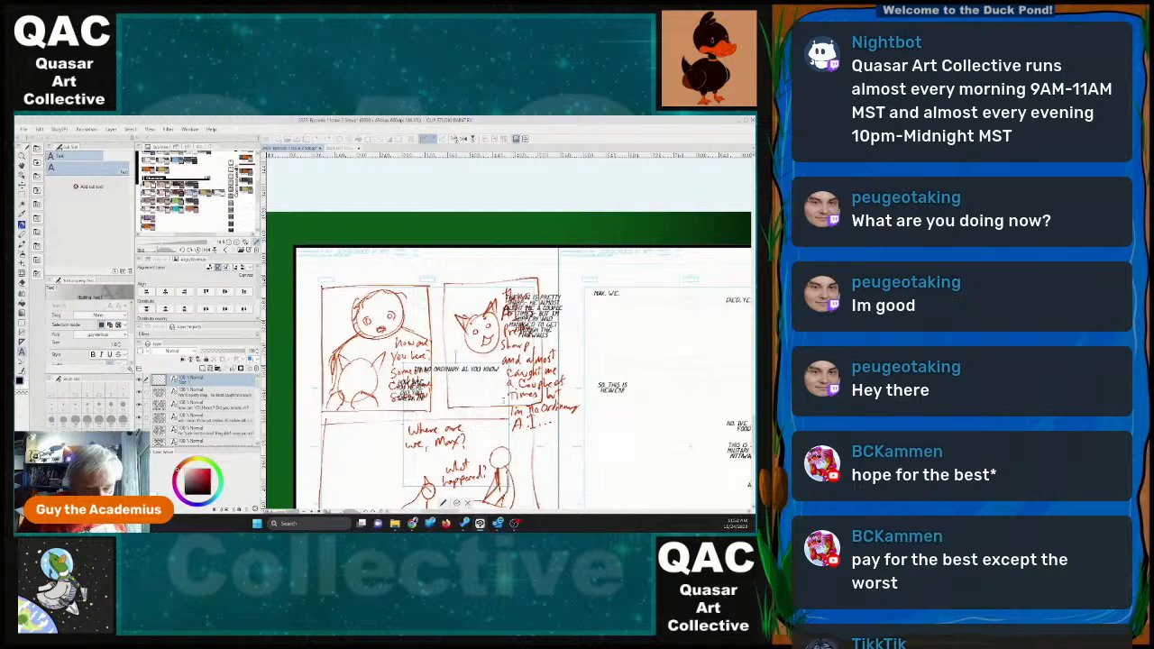
drag(510, 425, 442, 425)
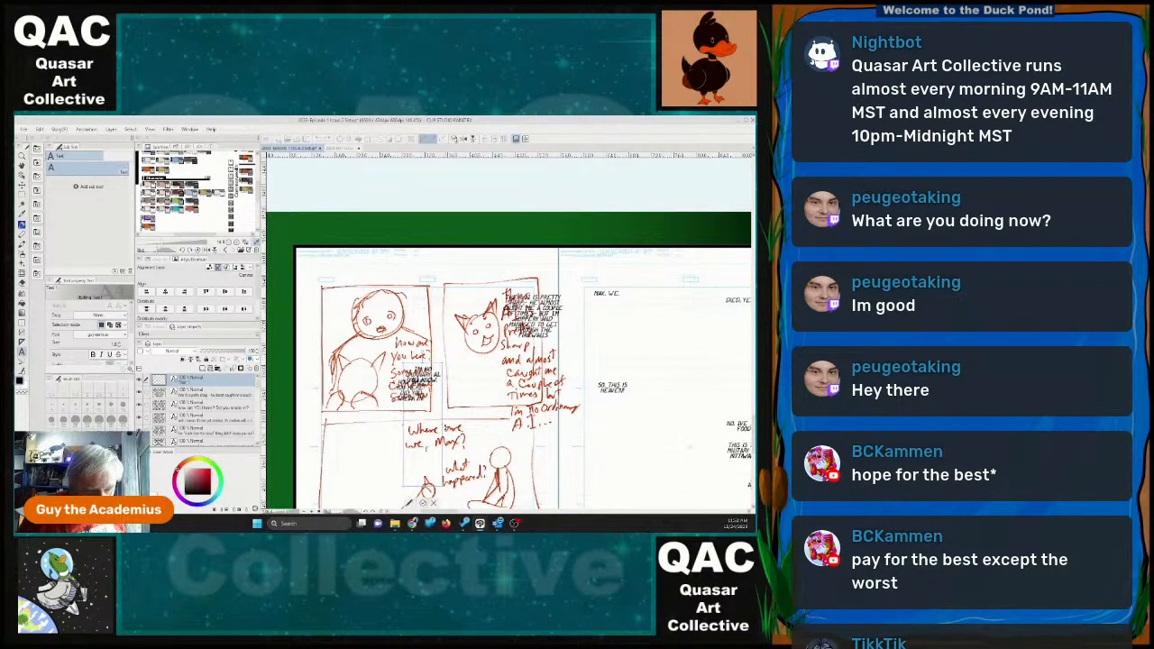
drag(406, 501, 469, 395)
click(469, 428)
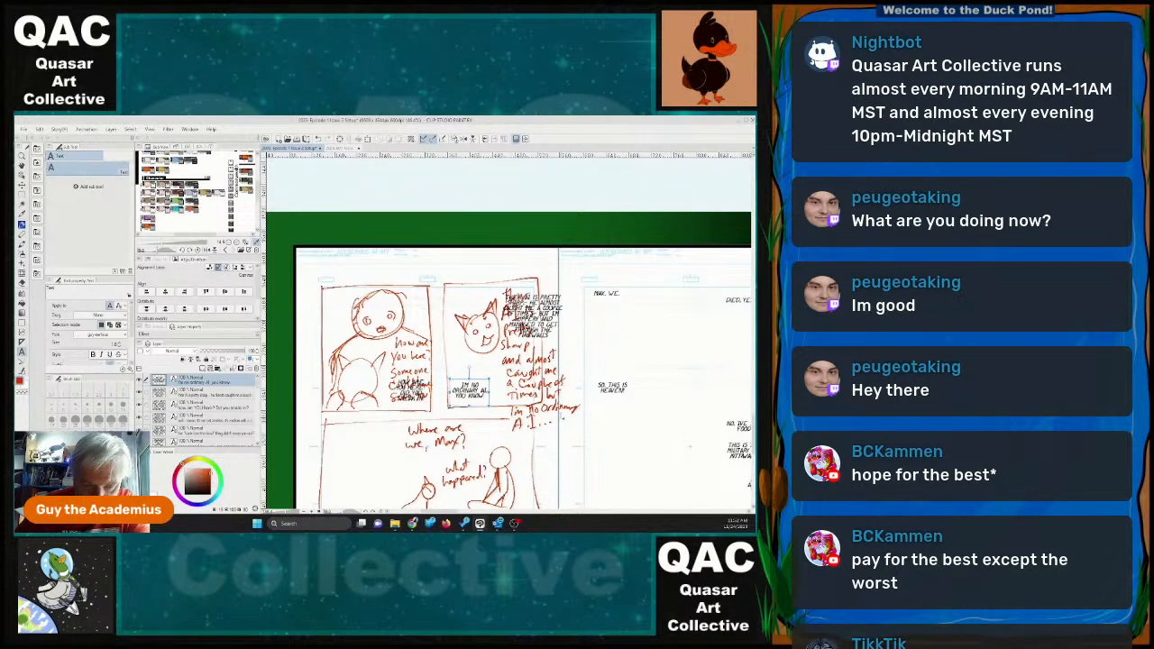
Write a new dialogue block reading "WHERE ARE WE, MAX?" for the third panel.
scroll(584, 409, down, 2)
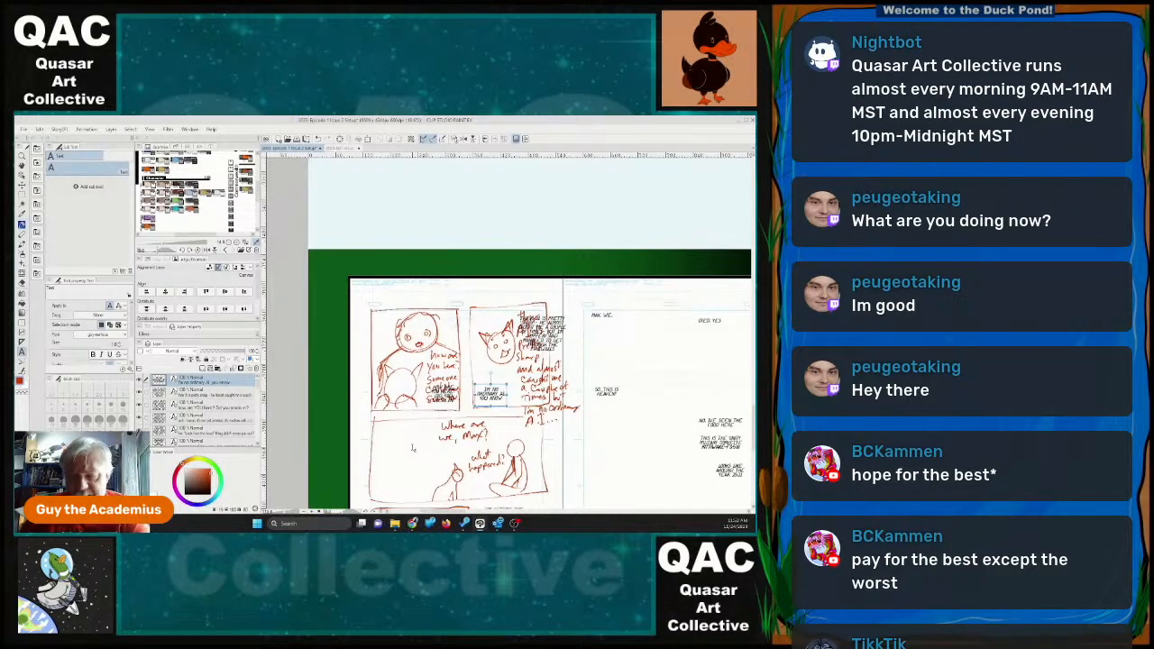
click(413, 448)
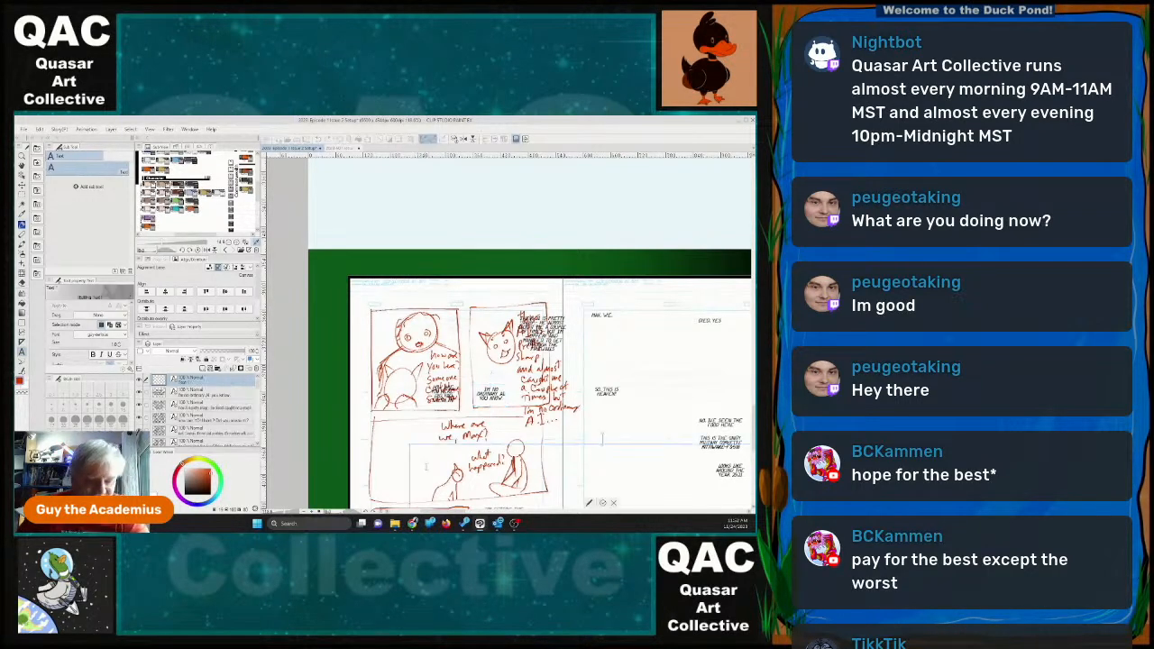
text(WHERE ARE WE)
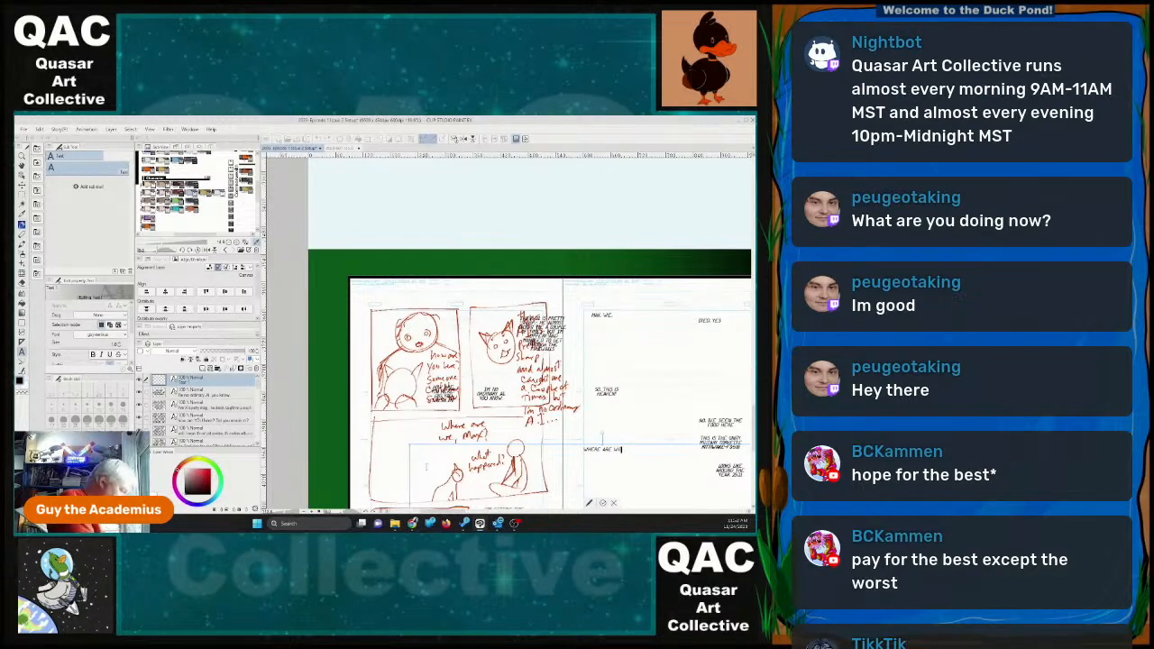
text(, MAR)
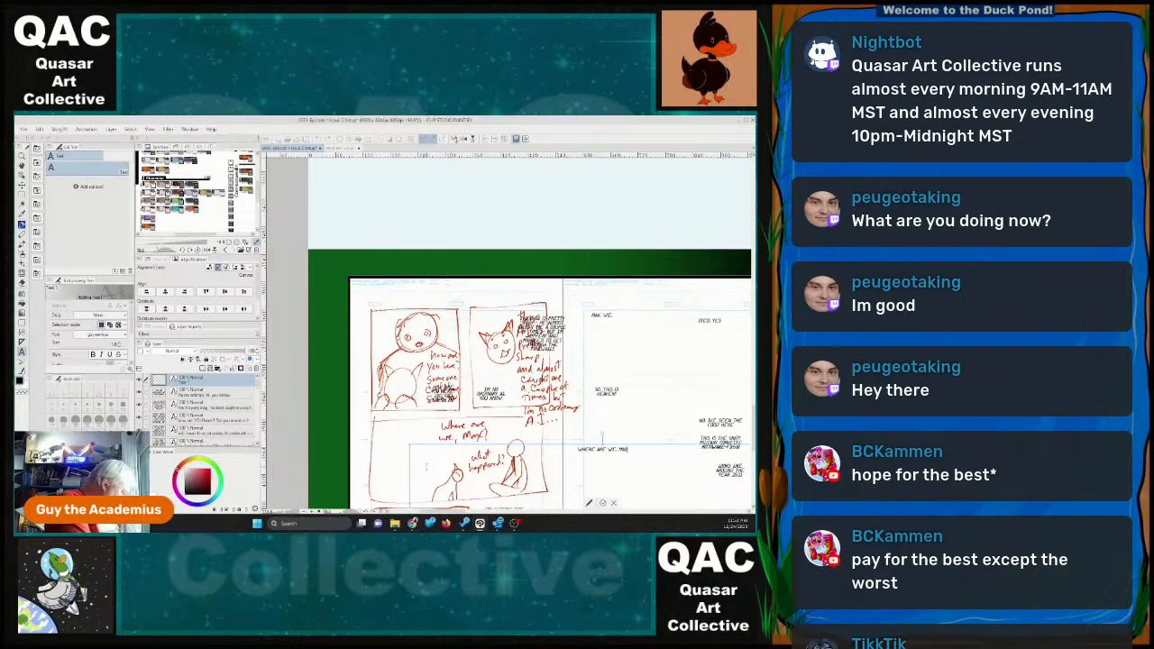
text(?)
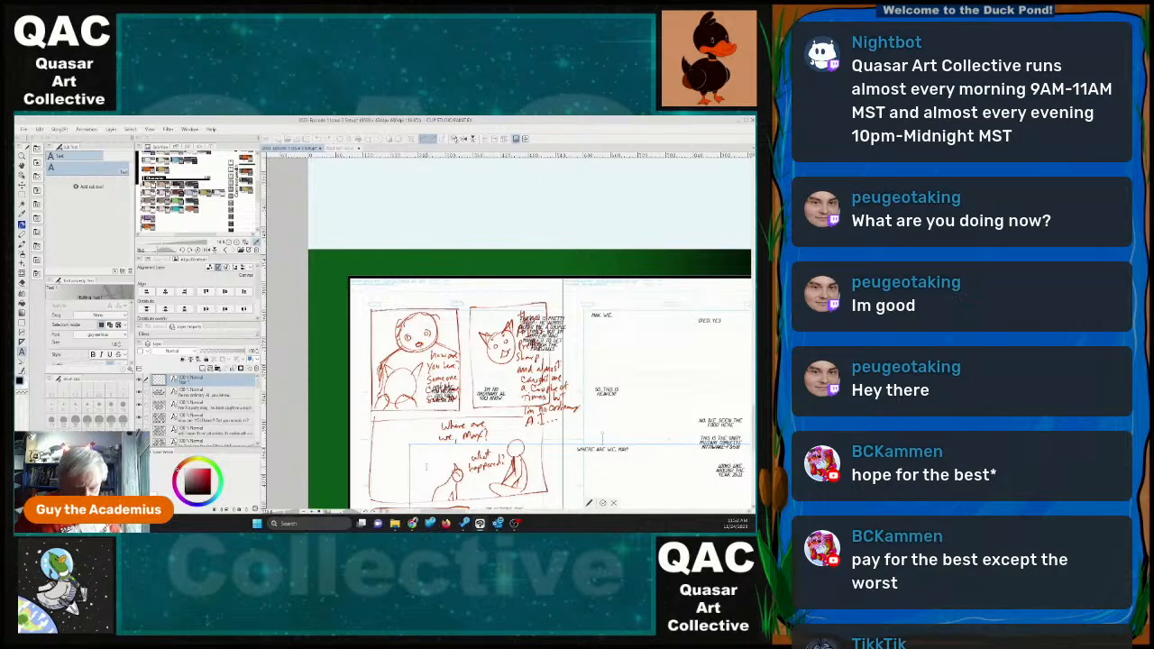
Narrow the "WHERE ARE WE, MAX?" text frame so it wraps, and place it in the third panel's upper left corner.
drag(409, 444, 519, 440)
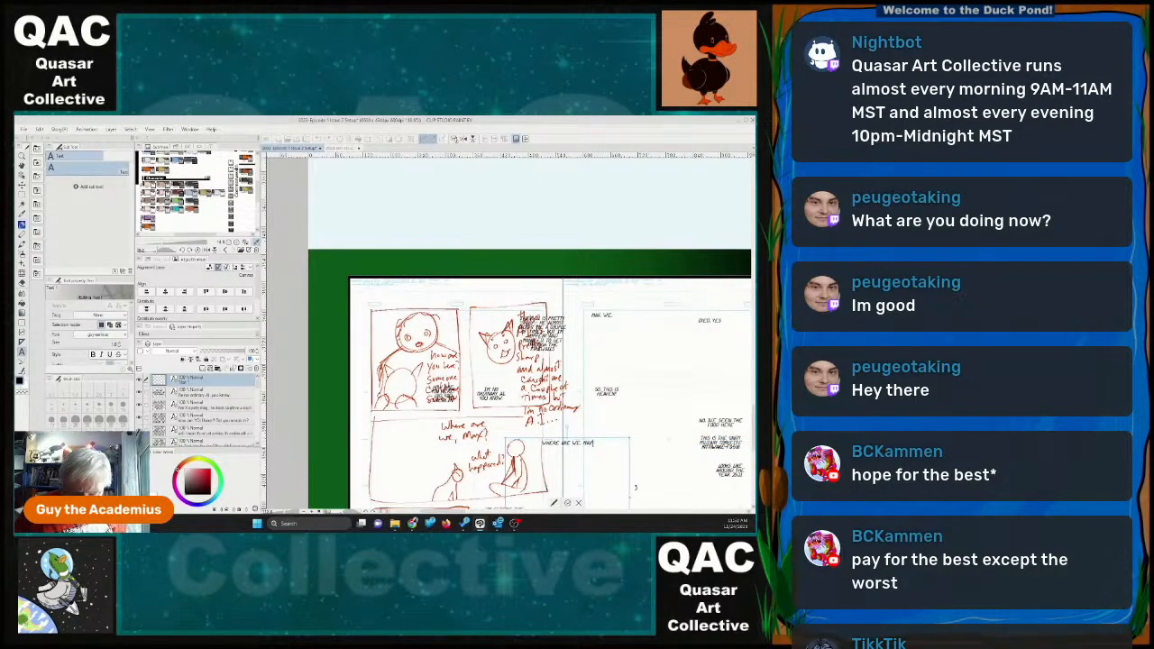
drag(630, 497, 536, 483)
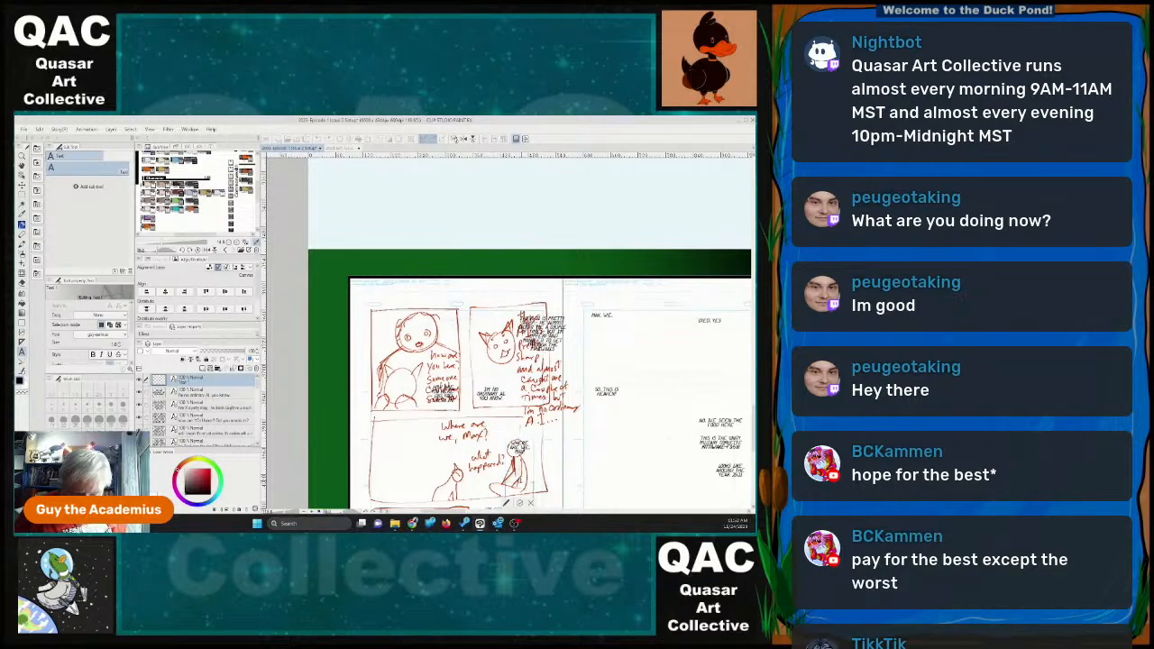
drag(519, 440, 658, 410)
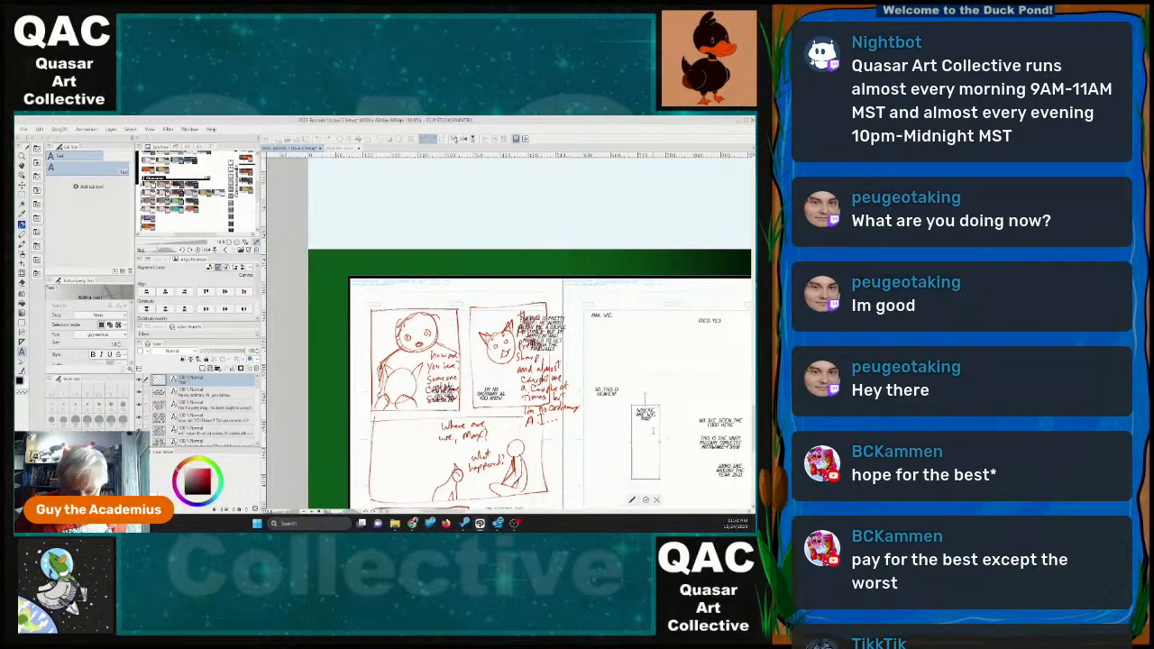
drag(646, 481, 391, 431)
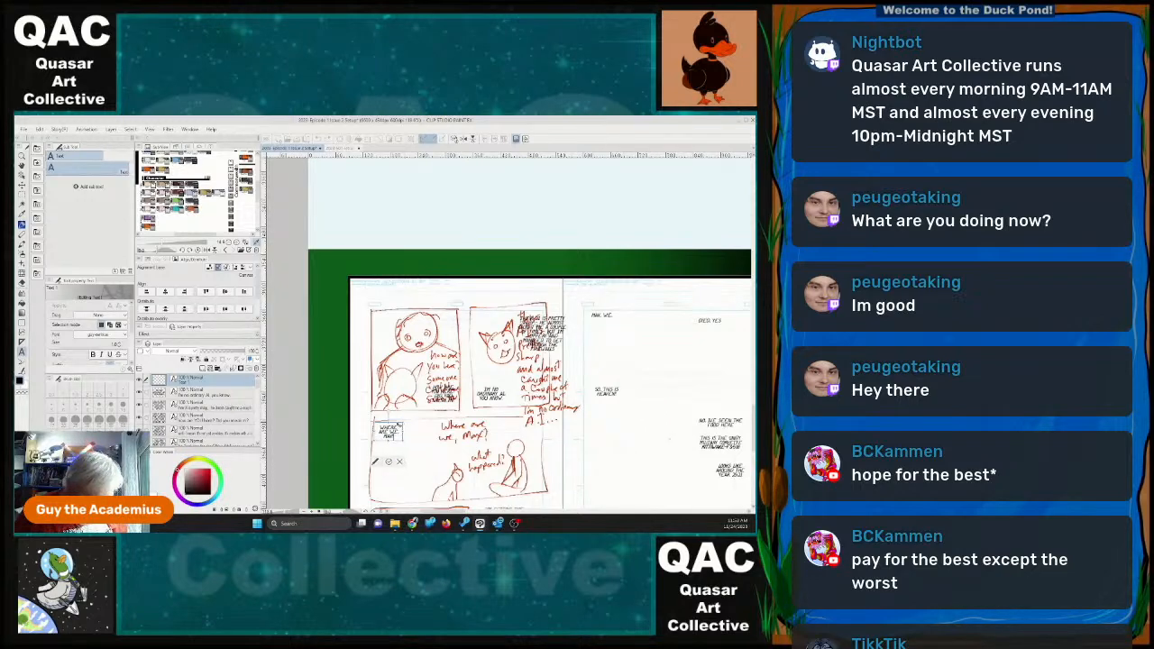
click(388, 463)
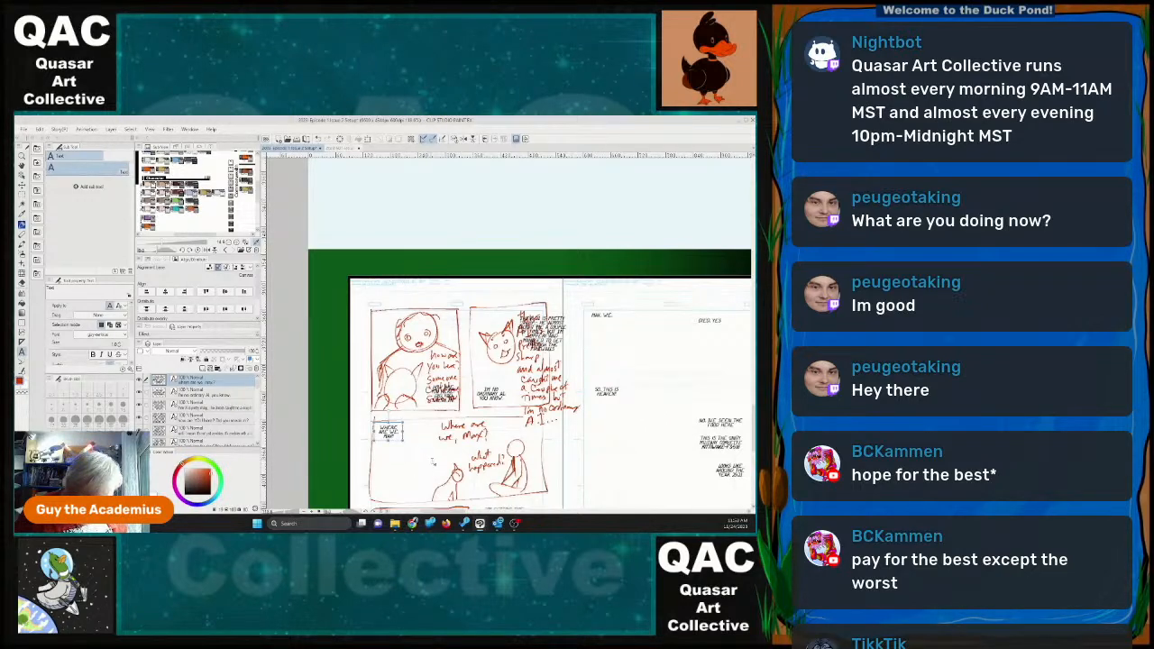
Write a new dialogue block reading "WHAT HAPPENED TO US?" for the third panel.
click(432, 462)
text(WHAT)
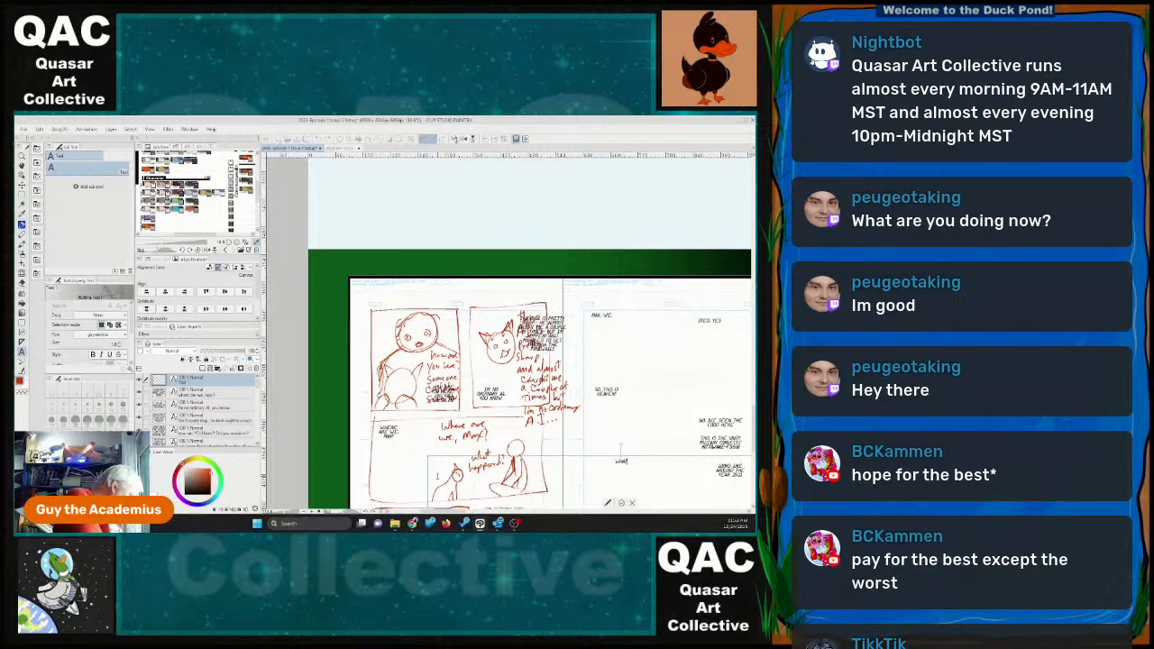
text( HAPPENED TO US?)
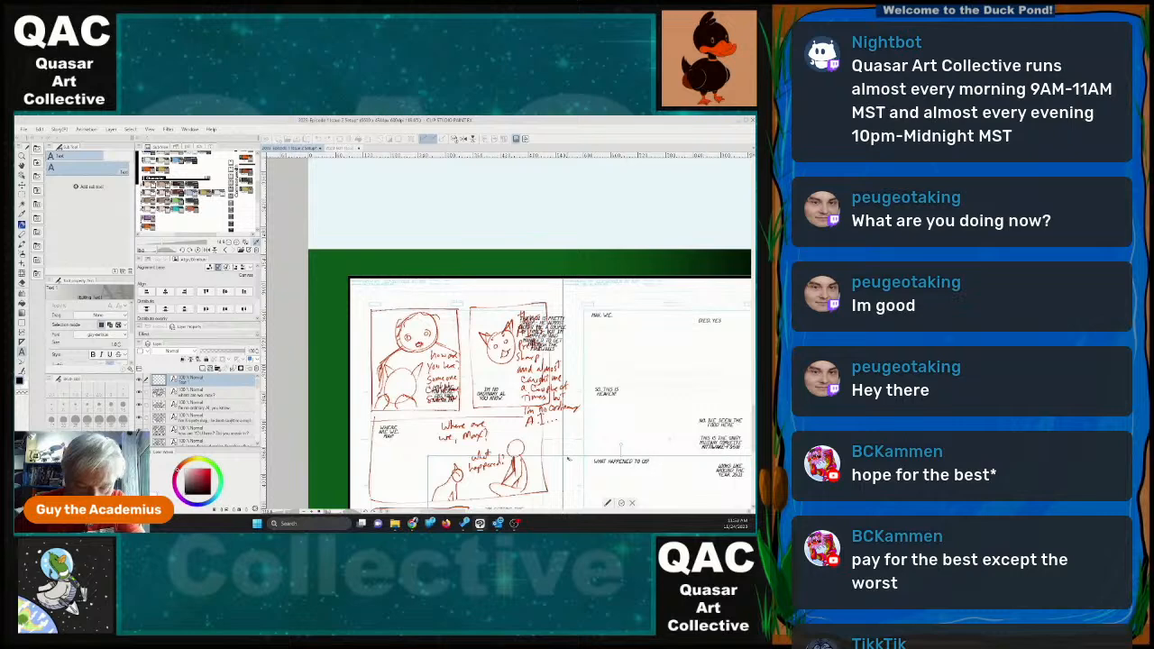
Narrow the "WHAT HAPPENED TO US?" text frame so it wraps, and place it over the handwritten note between the third panel's two figures.
drag(546, 459, 452, 329)
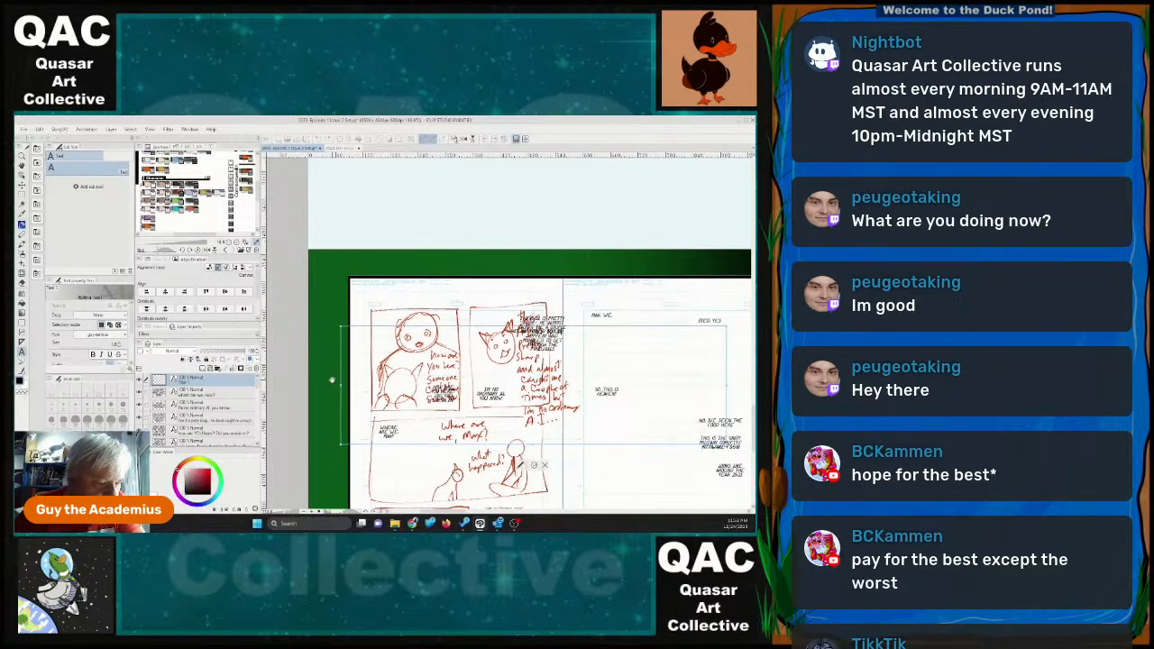
drag(343, 385, 695, 386)
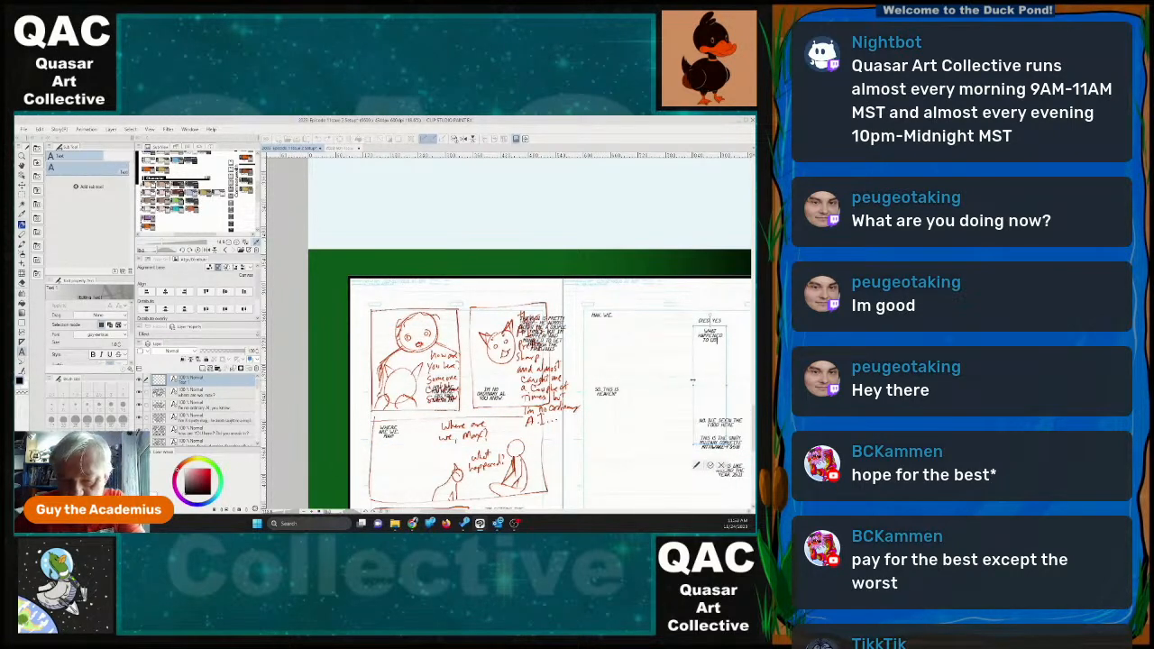
drag(705, 329, 640, 324)
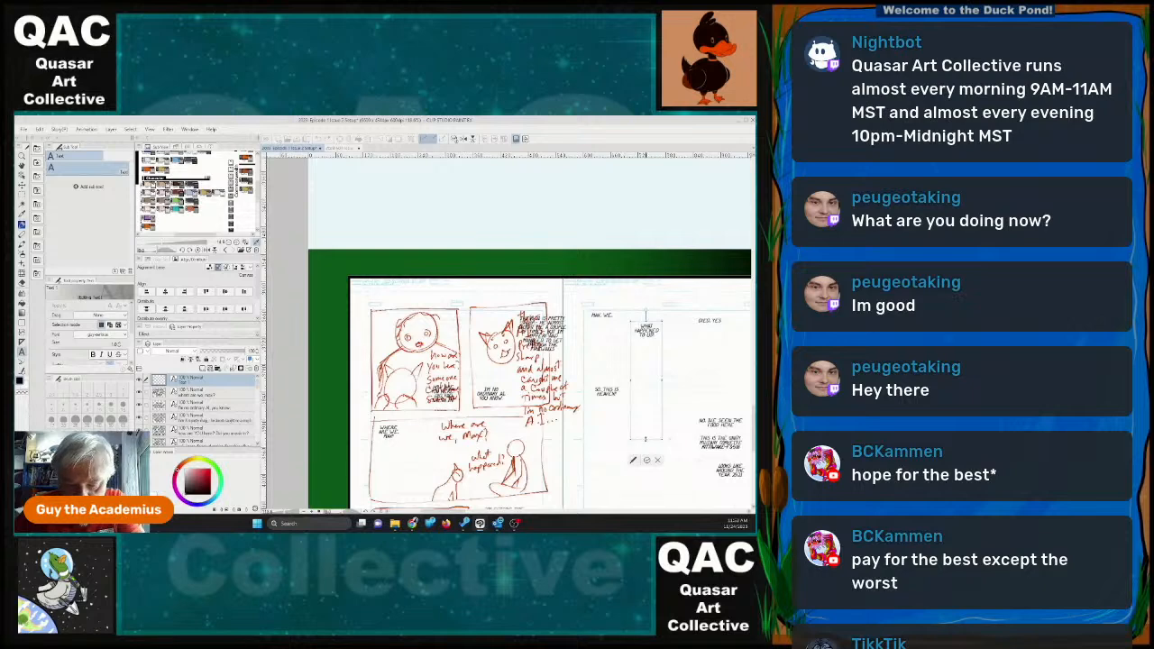
drag(646, 438, 493, 460)
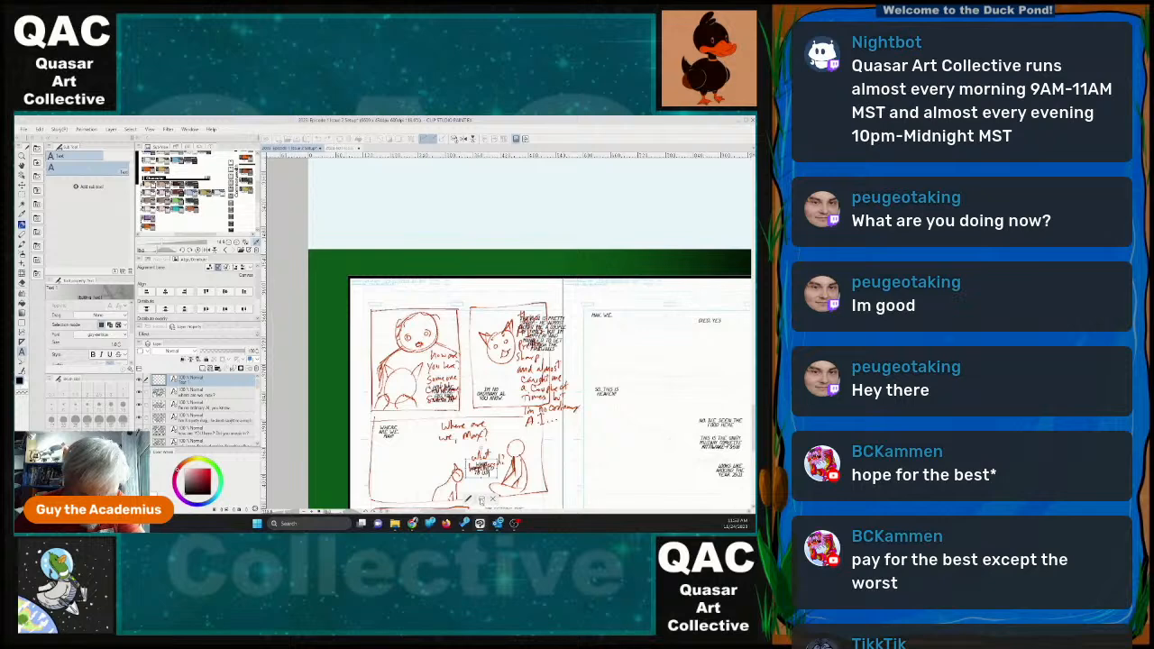
click(482, 500)
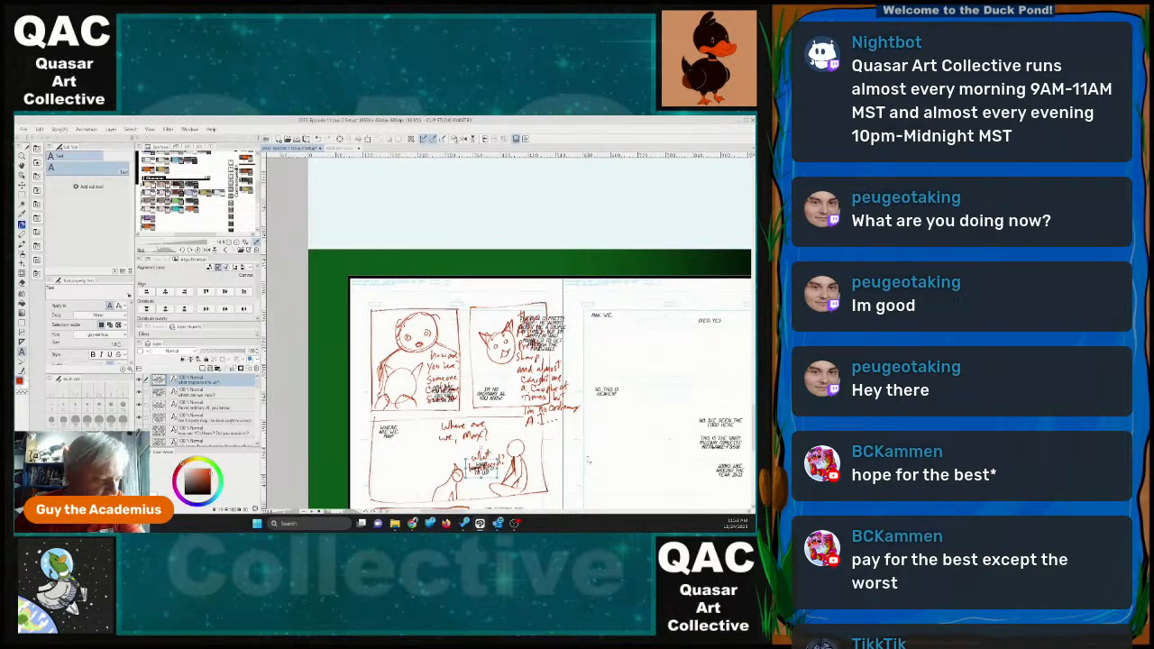
Select the loose dialogue text layers together and move them into the Dialogue folder.
scroll(196, 410, down, 5)
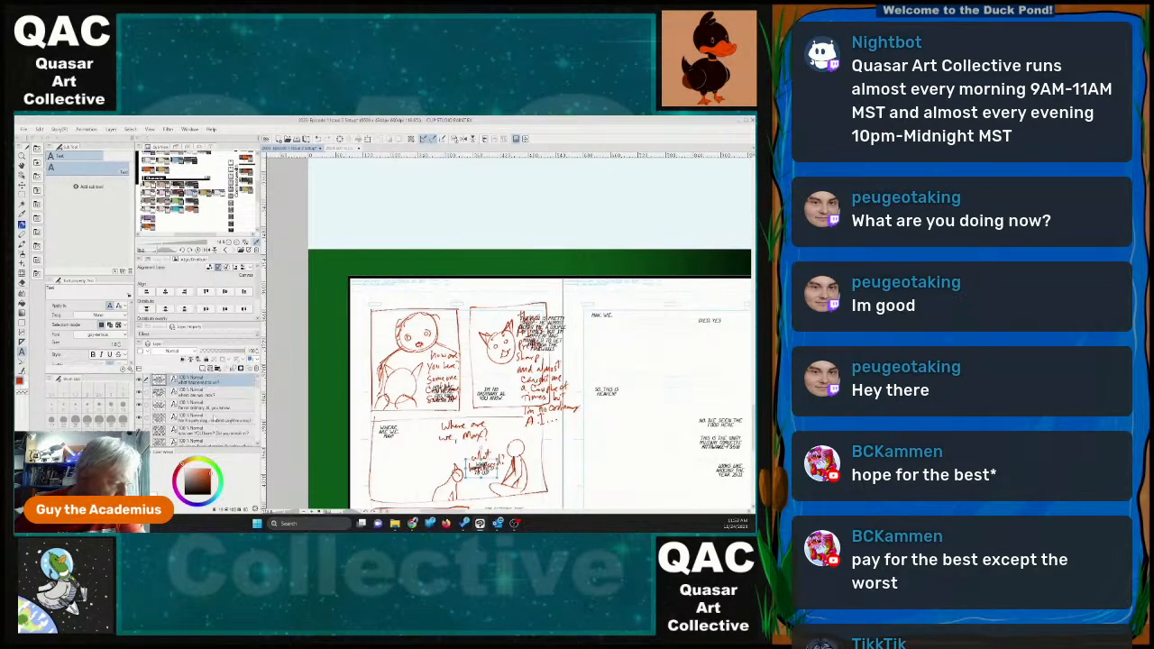
scroll(216, 424, down, 5)
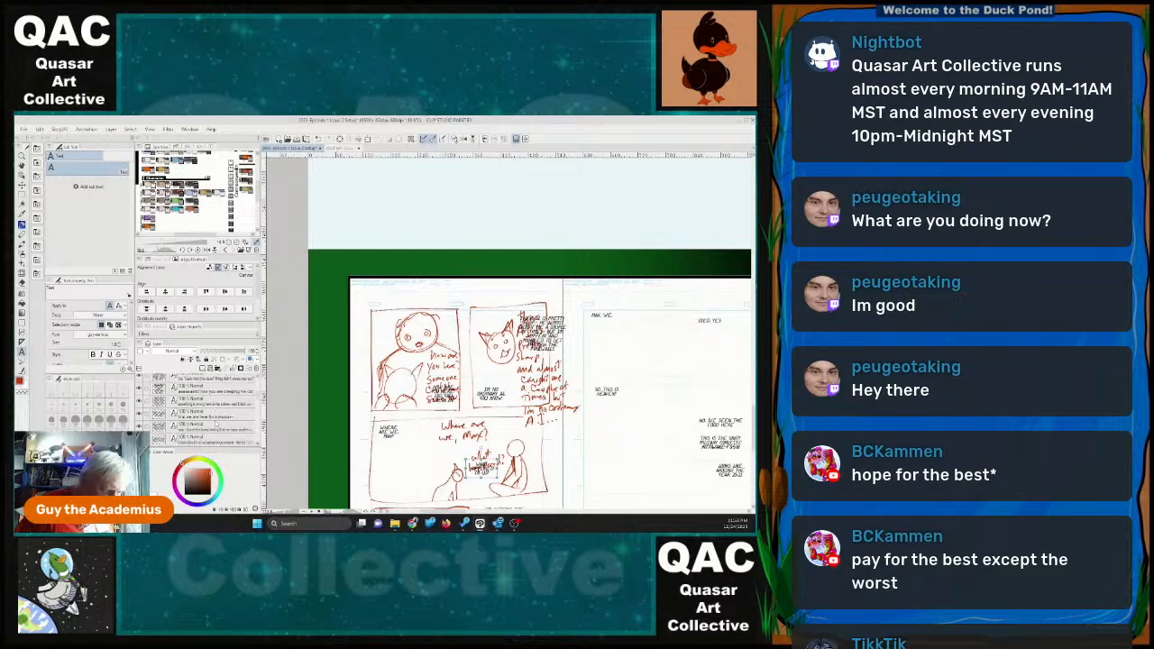
scroll(198, 409, down, 5)
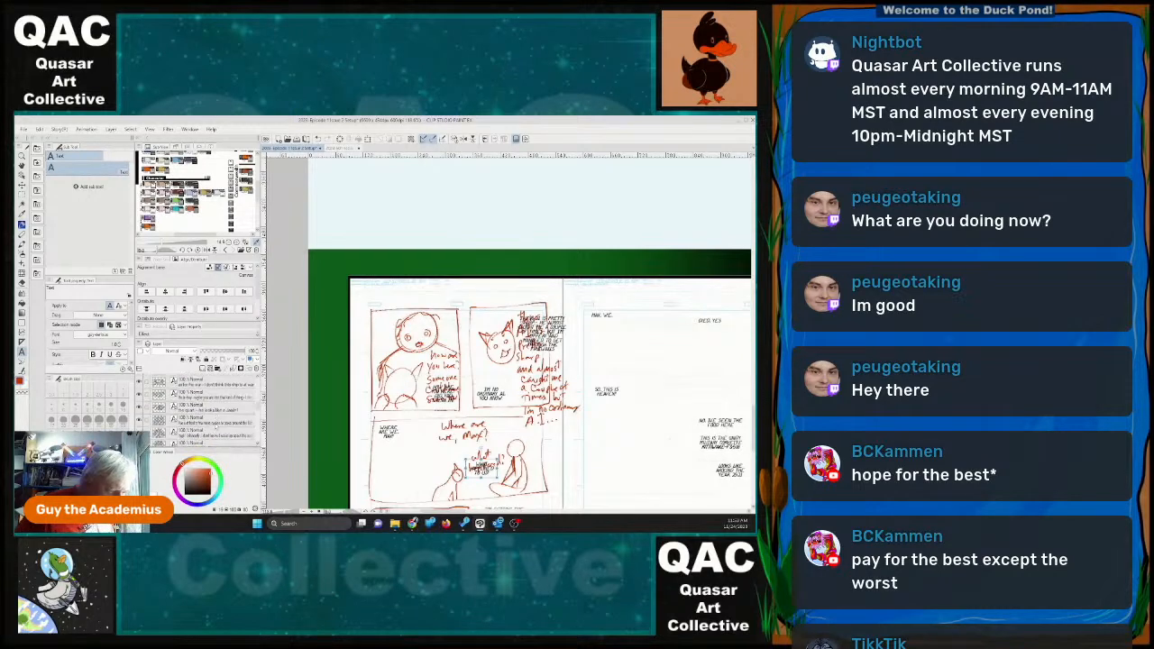
scroll(217, 424, down, 5)
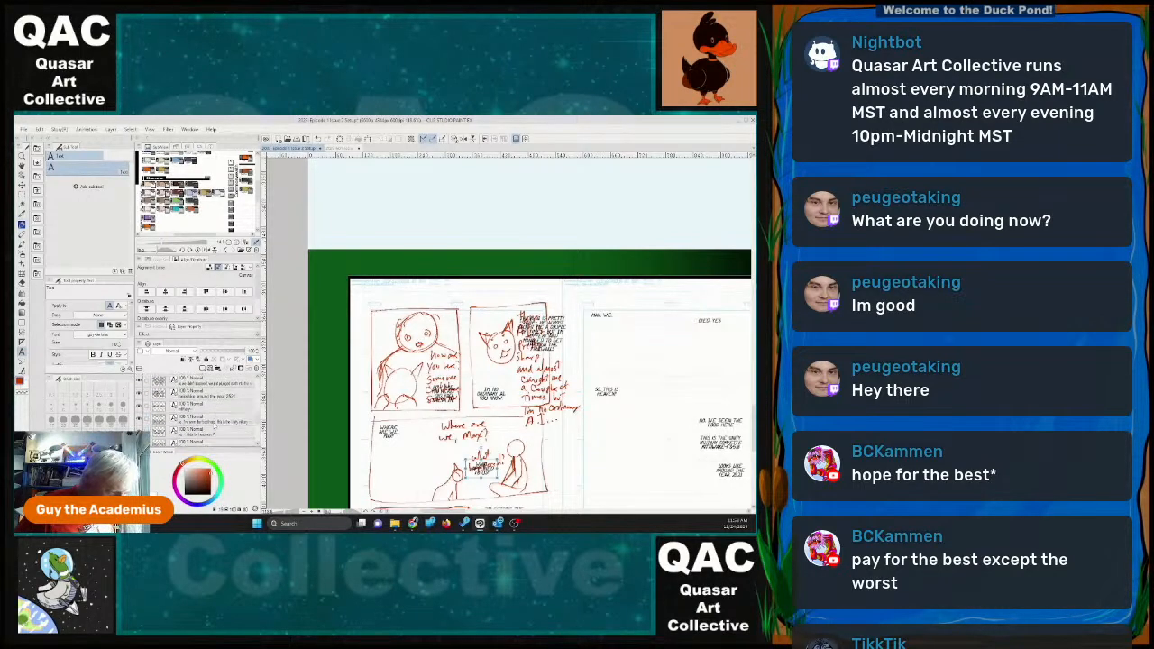
scroll(215, 426, down, 4)
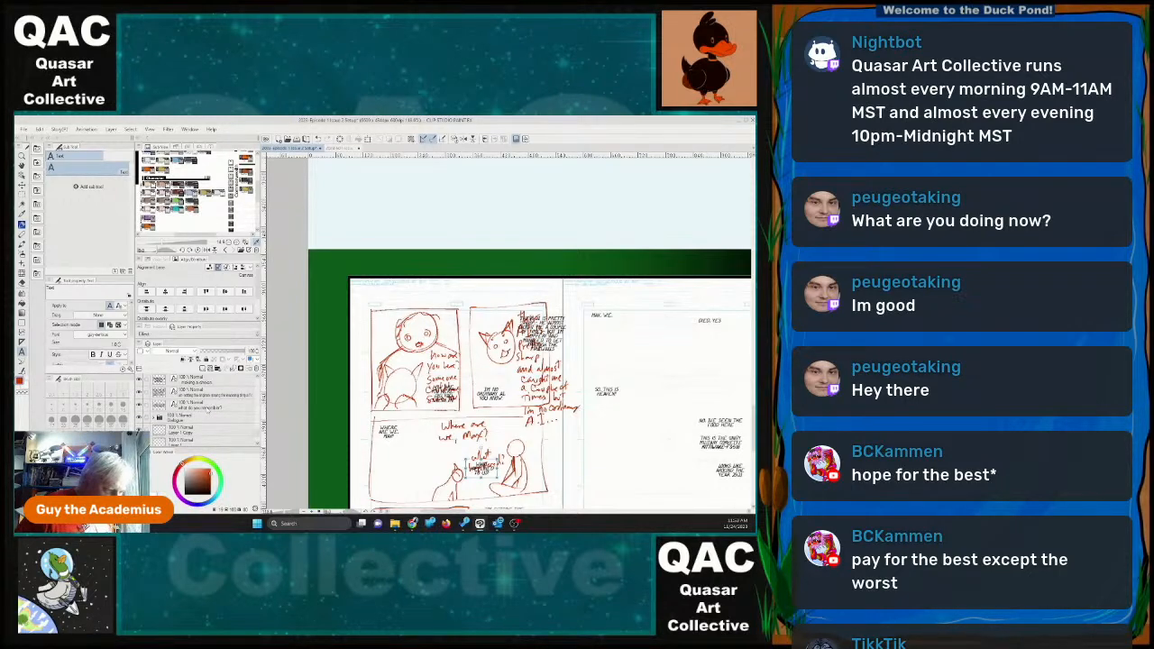
shift+click(204, 407)
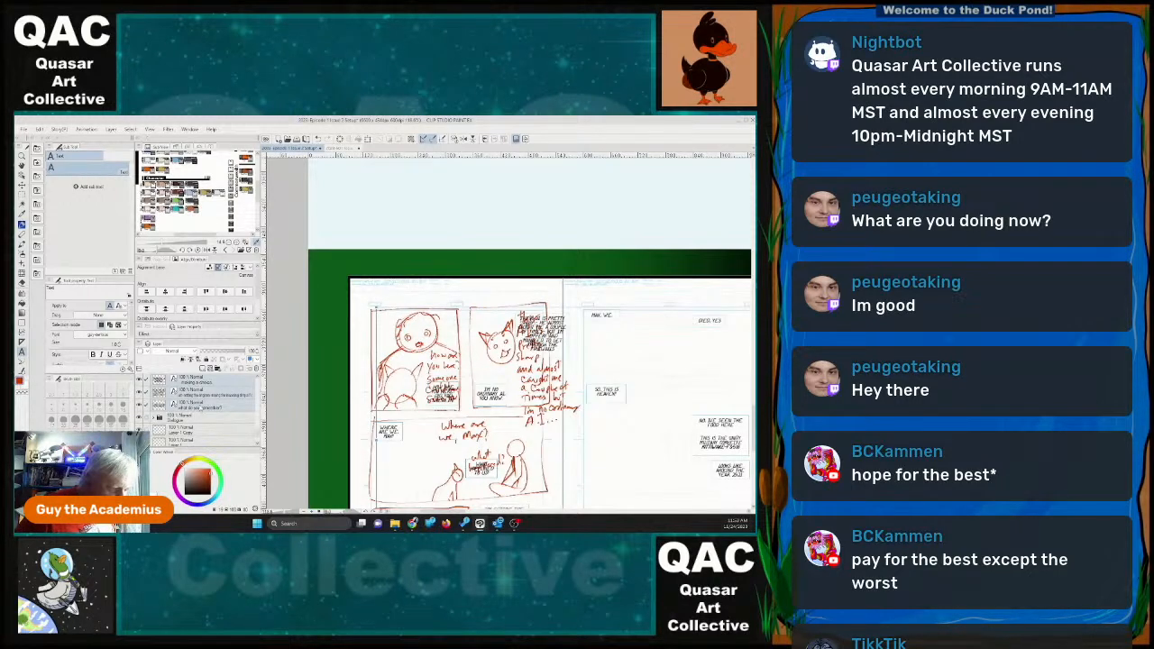
scroll(190, 417, down, 2)
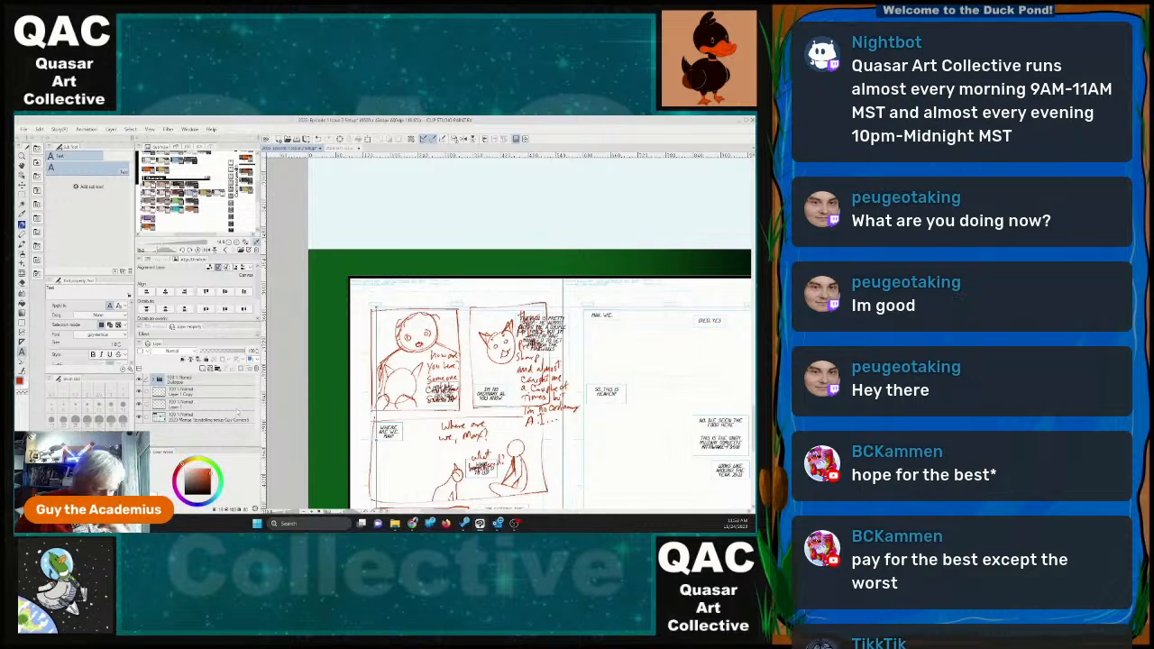
Erase the red handwritten dialogue notes from page 22's first three panels on the Layer 1 Copy layer.
click(194, 394)
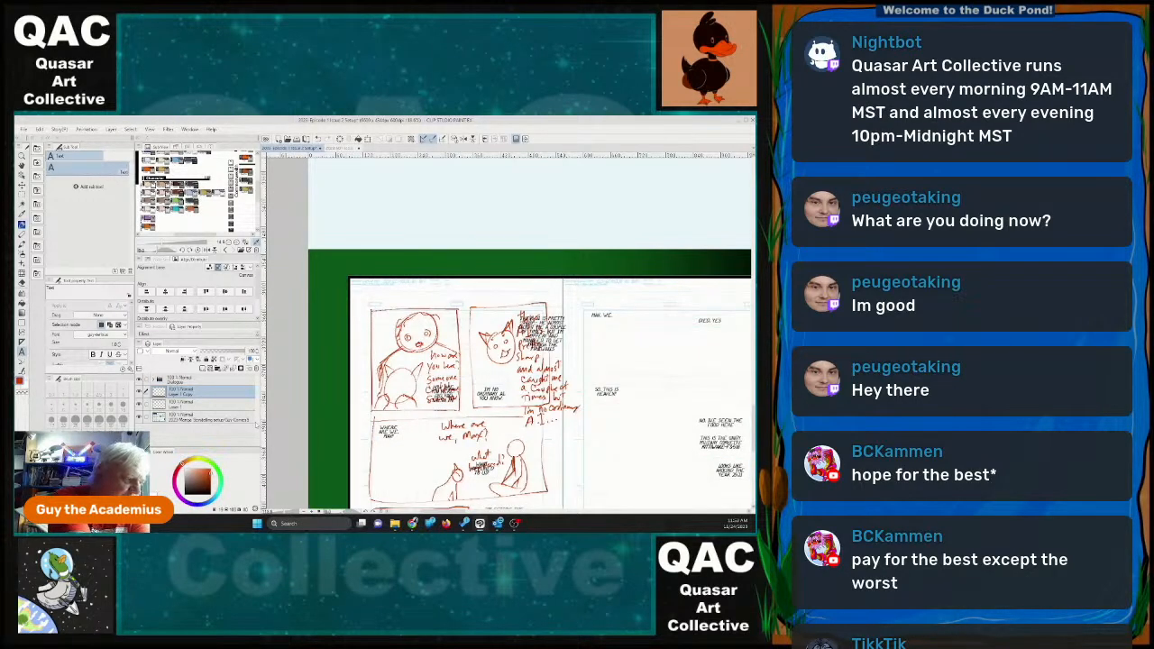
key(e)
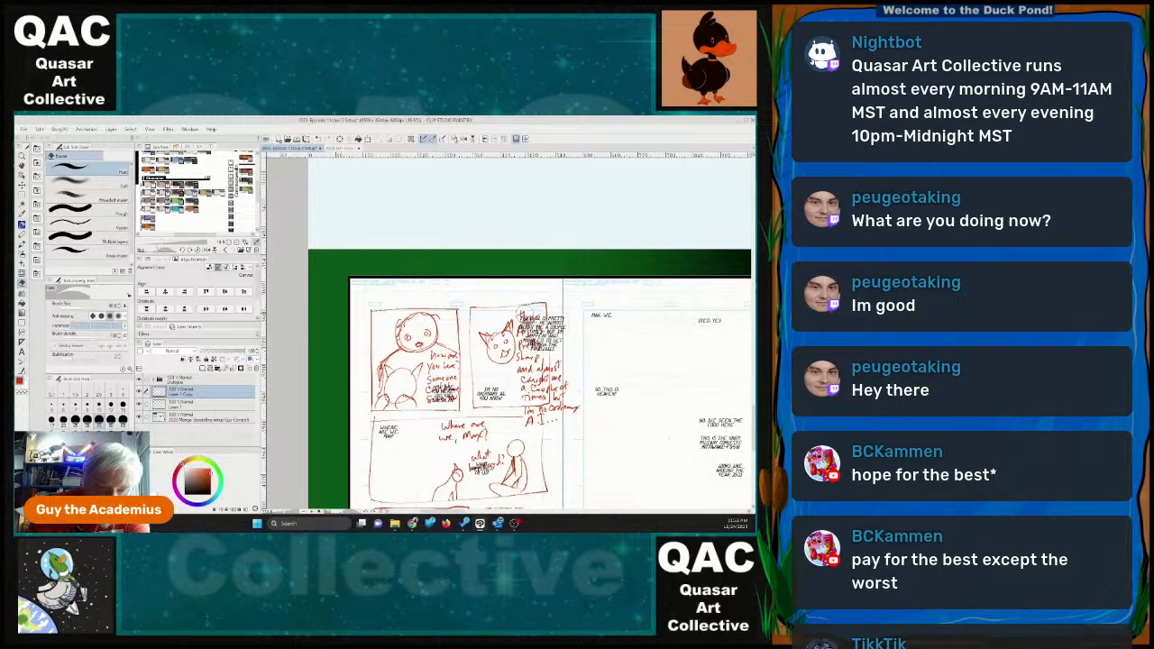
mouse_move(523, 311)
mouse_down()
mouse_move(534, 422)
mouse_move(566, 405)
mouse_move(530, 318)
mouse_move(549, 325)
mouse_move(560, 362)
mouse_move(550, 401)
mouse_move(521, 371)
mouse_move(574, 410)
mouse_move(445, 429)
mouse_move(481, 433)
mouse_move(478, 459)
mouse_move(496, 455)
mouse_move(501, 421)
mouse_up()
mouse_move(433, 359)
mouse_down()
mouse_move(451, 363)
mouse_move(435, 399)
mouse_move(451, 397)
mouse_move(453, 374)
mouse_move(440, 401)
mouse_move(456, 363)
mouse_up()
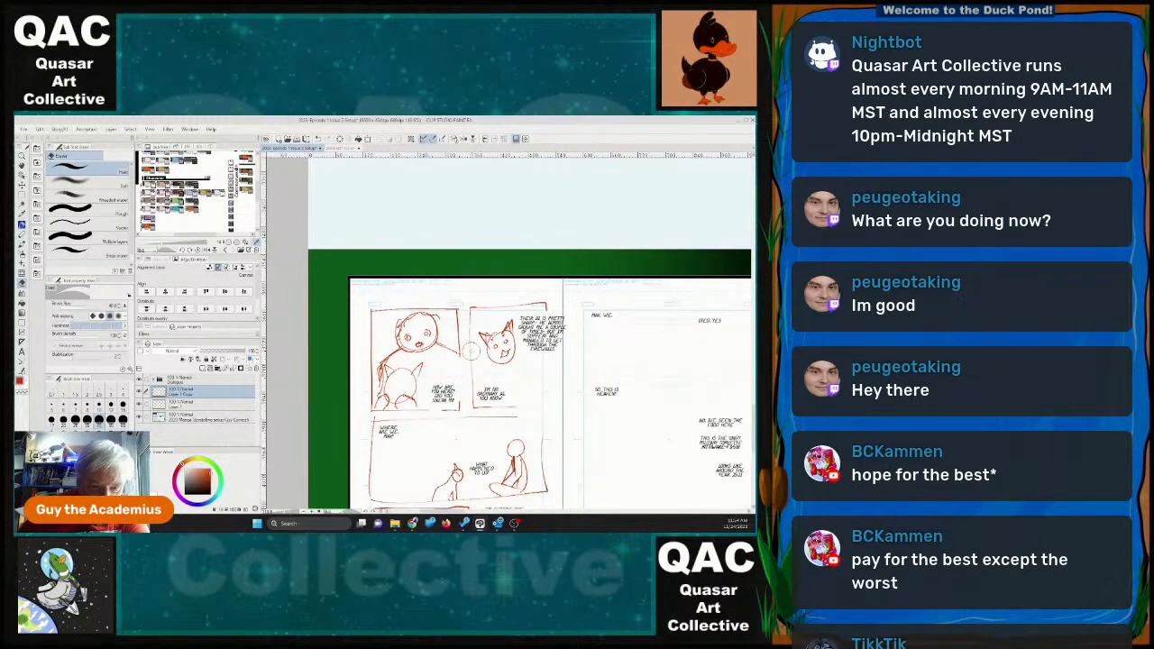
Move the "WHERE ARE WE, MAX?" text to the upper middle of page 22's third panel with the Move layer tool.
scroll(550, 415, down, 2)
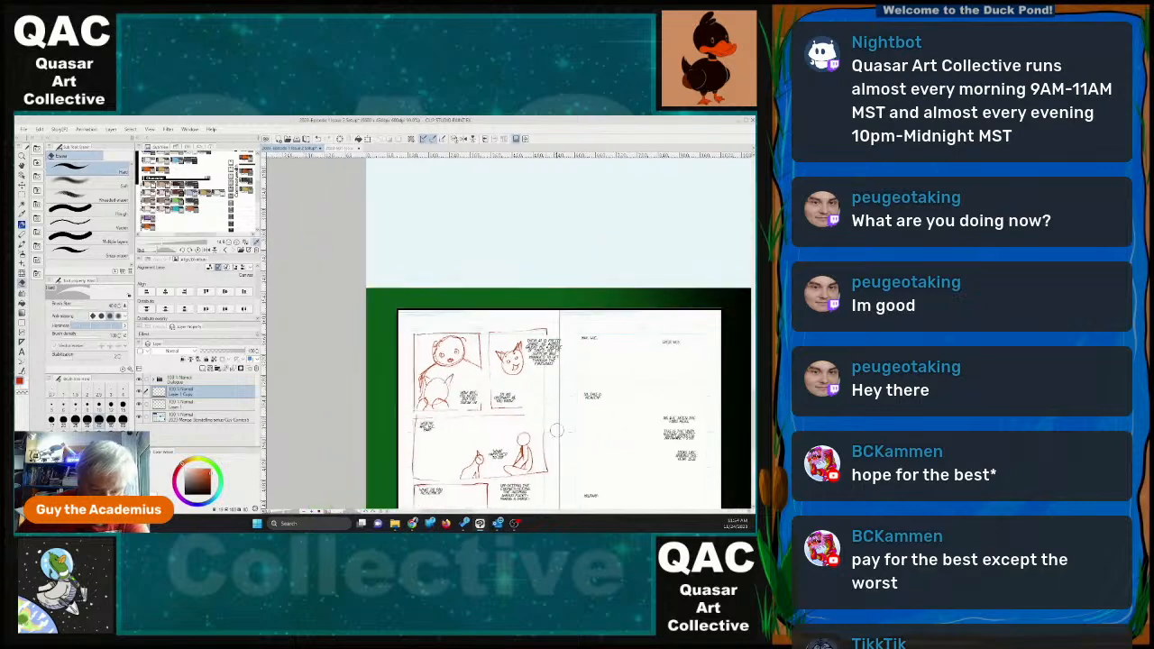
scroll(573, 419, up, 1)
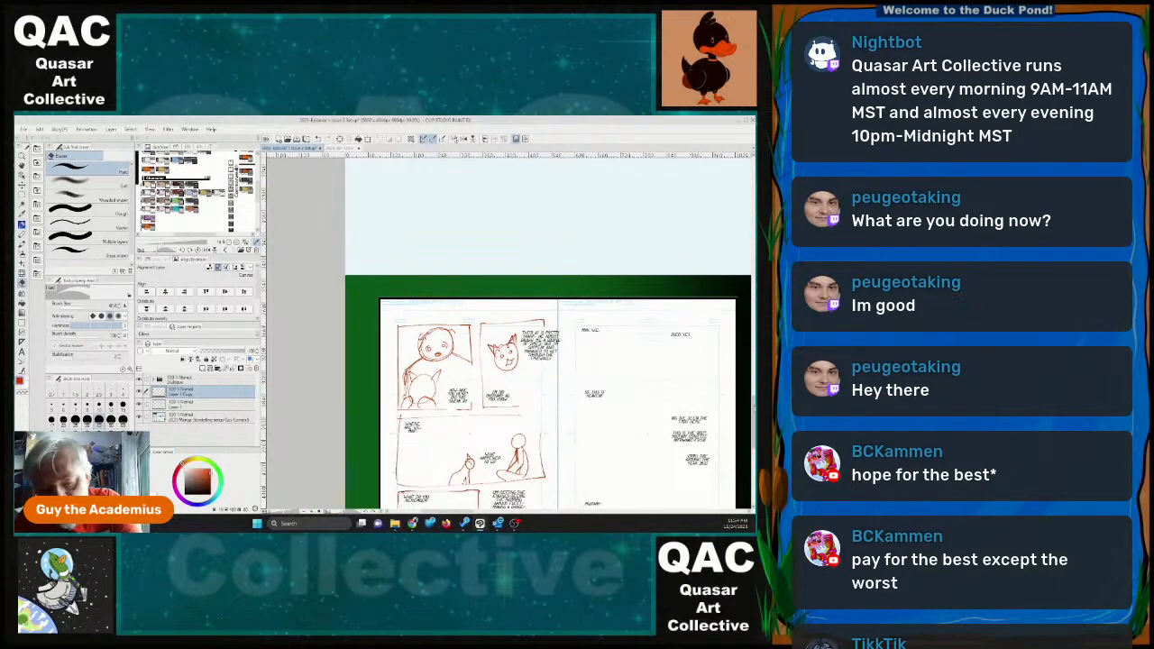
drag(754, 409, 754, 423)
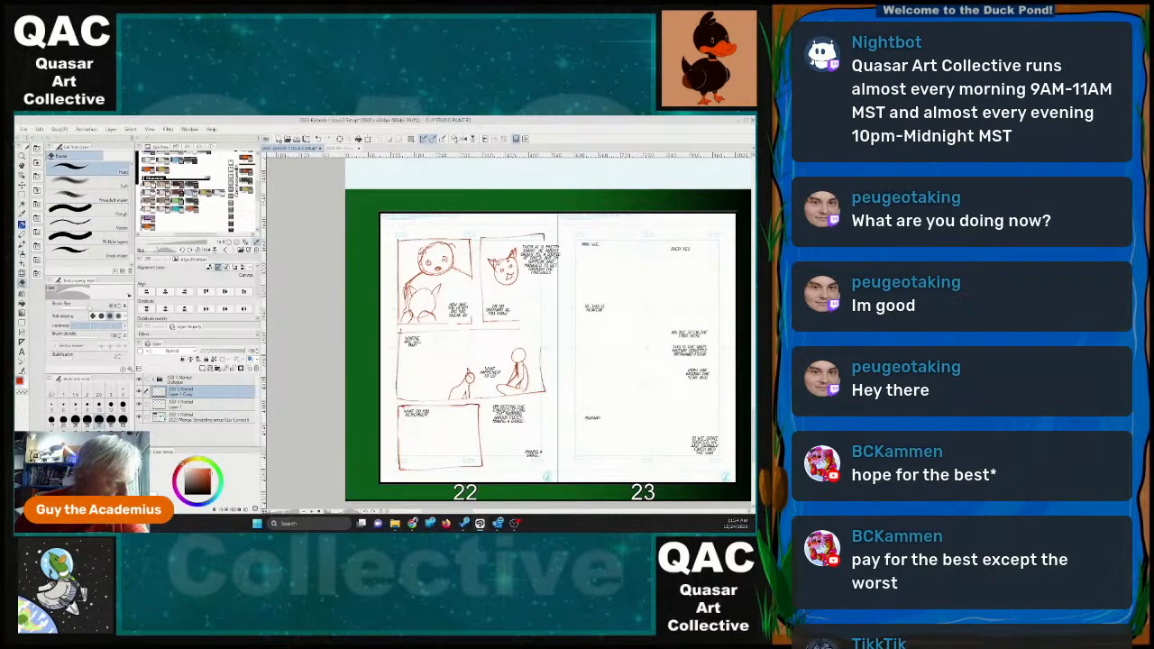
click(23, 186)
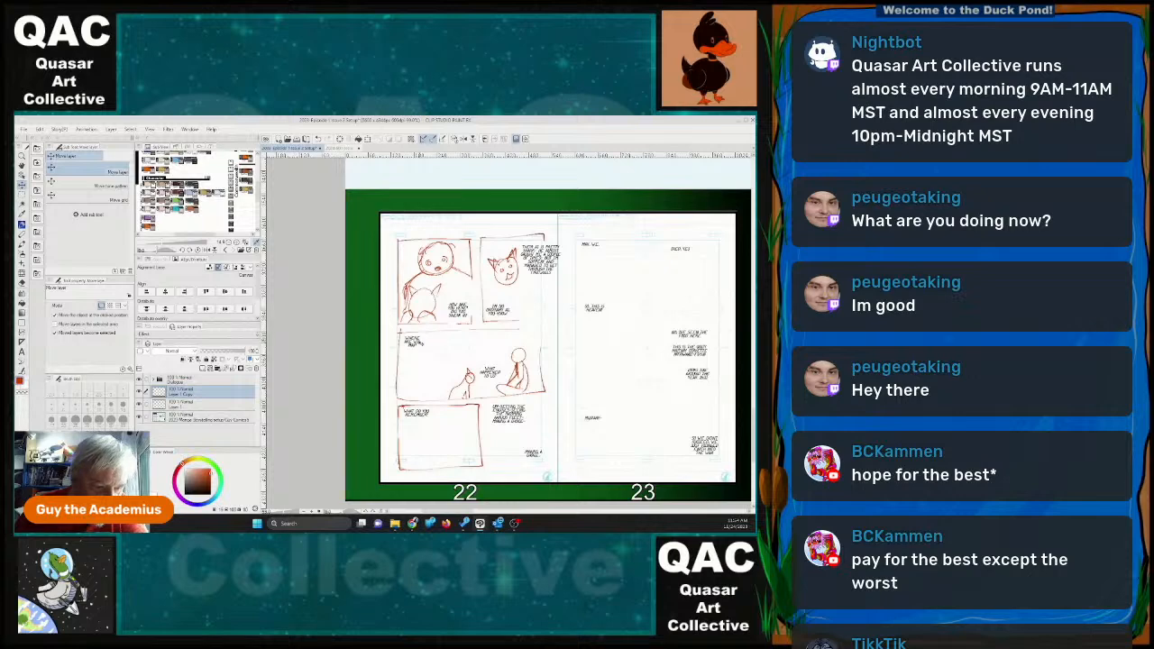
drag(420, 345, 490, 343)
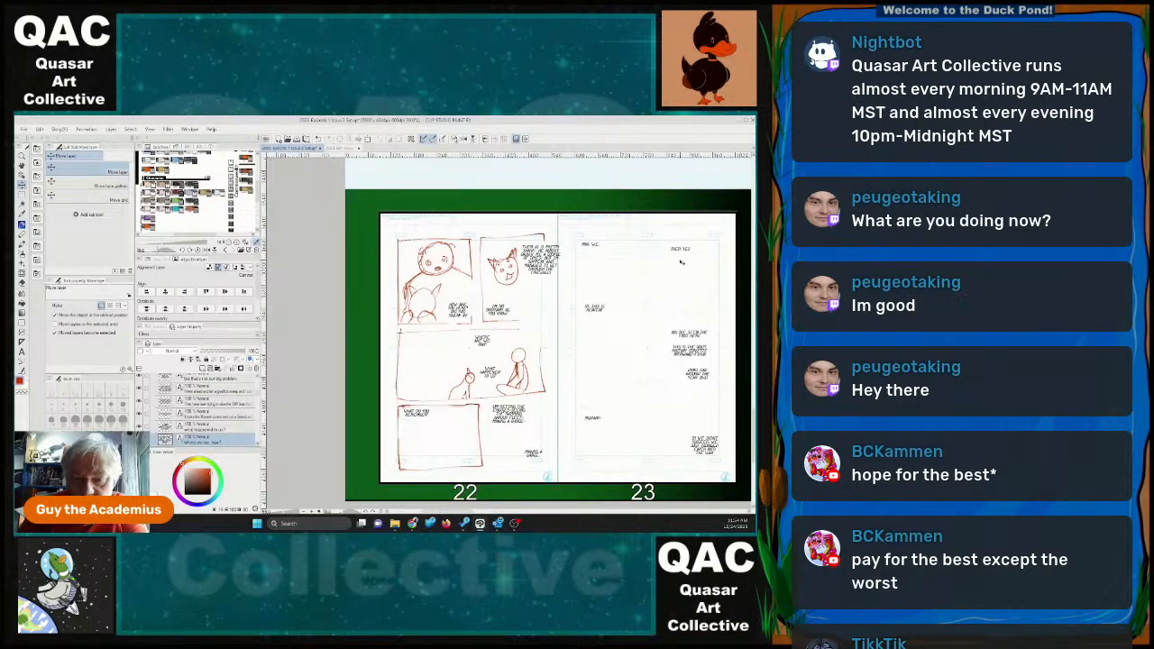
Reposition page 23's dialogue: lower "DIED, YES", raise the two-part block beneath it, and nudge "SO, THIS IS HEAVEN?" slightly down and left.
drag(686, 251, 707, 287)
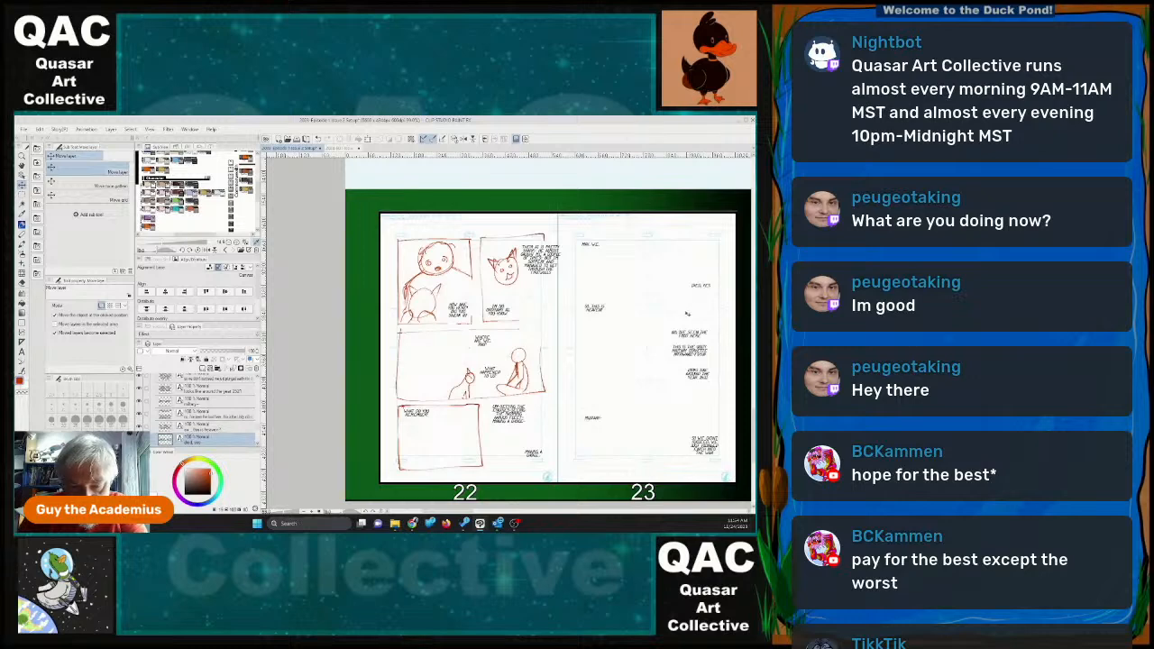
drag(685, 337, 691, 316)
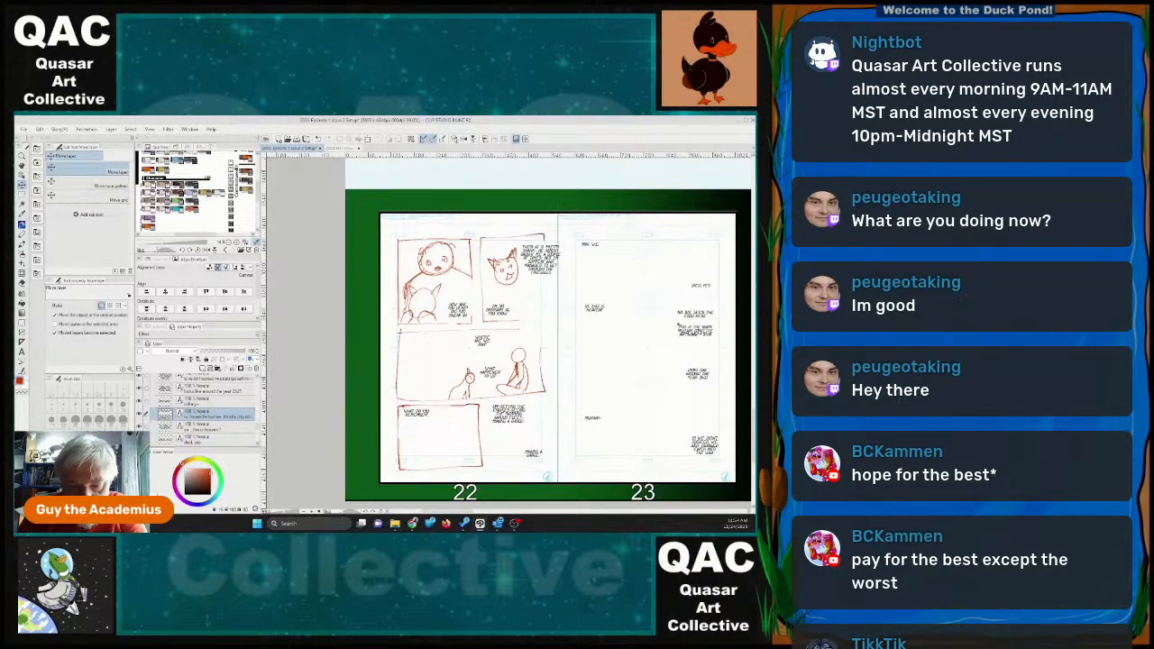
drag(596, 312, 592, 315)
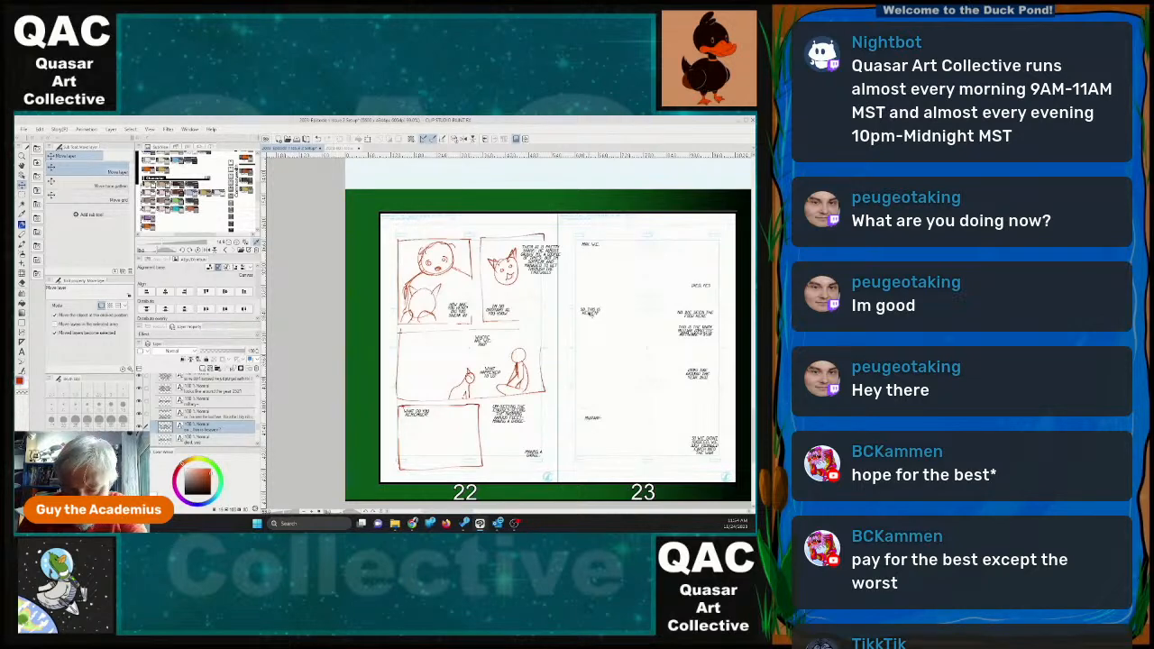
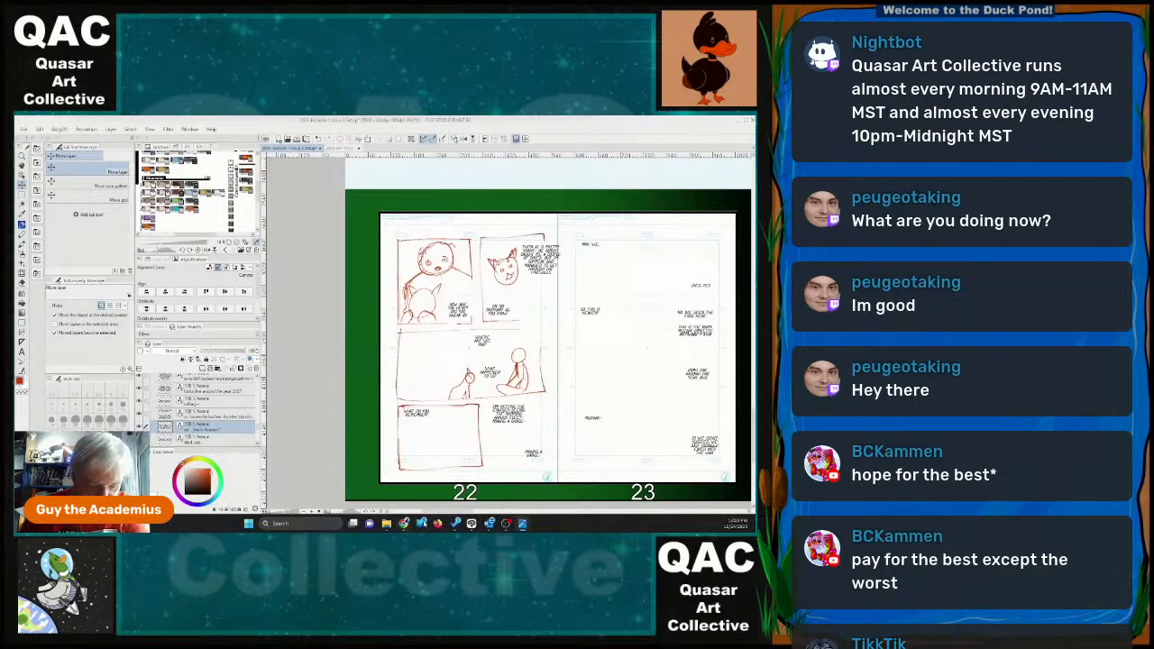
Revise the wording of the lowest dialogue text on page 23 and widen its text frame so the lines rewrap.
drag(452, 513, 471, 514)
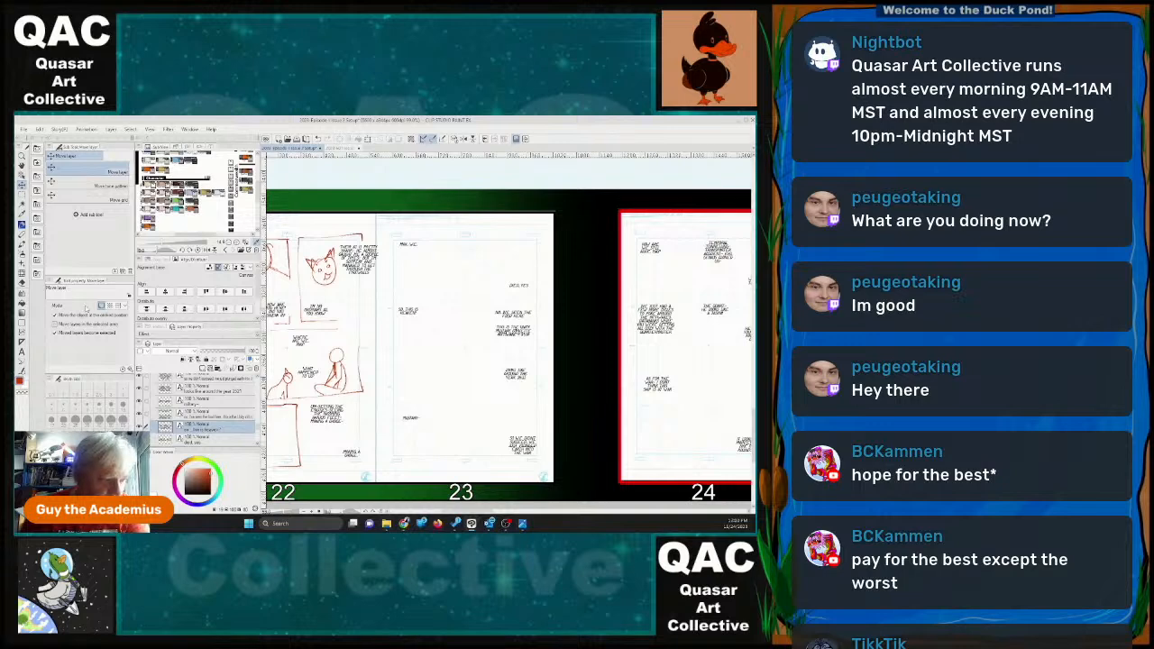
click(22, 350)
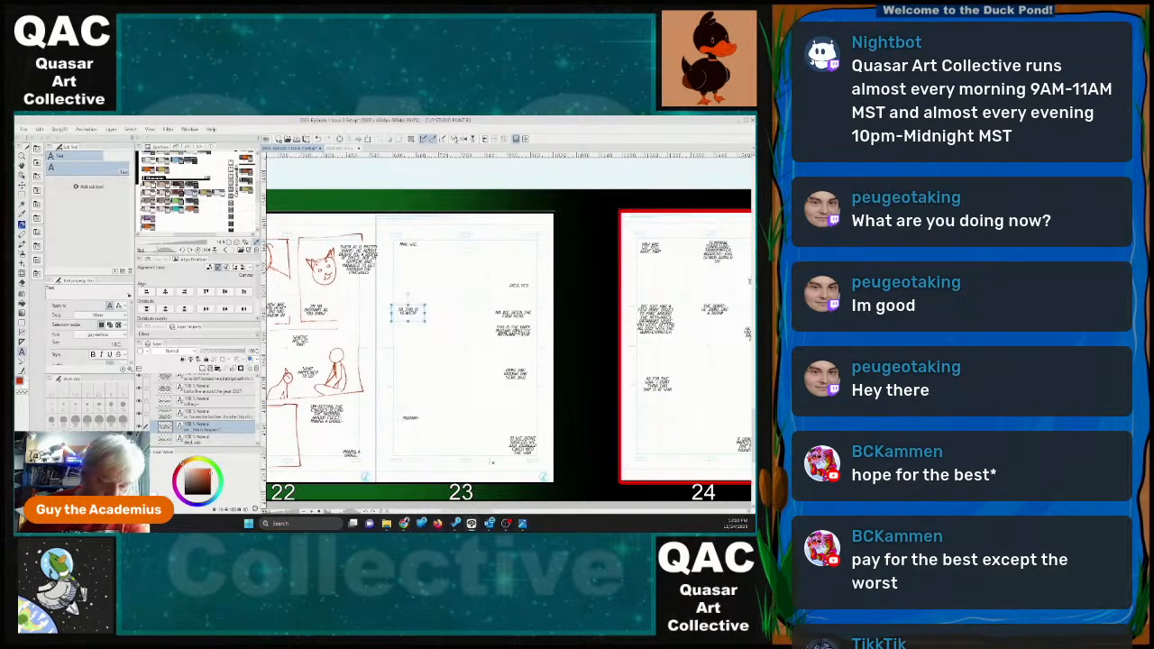
click(522, 442)
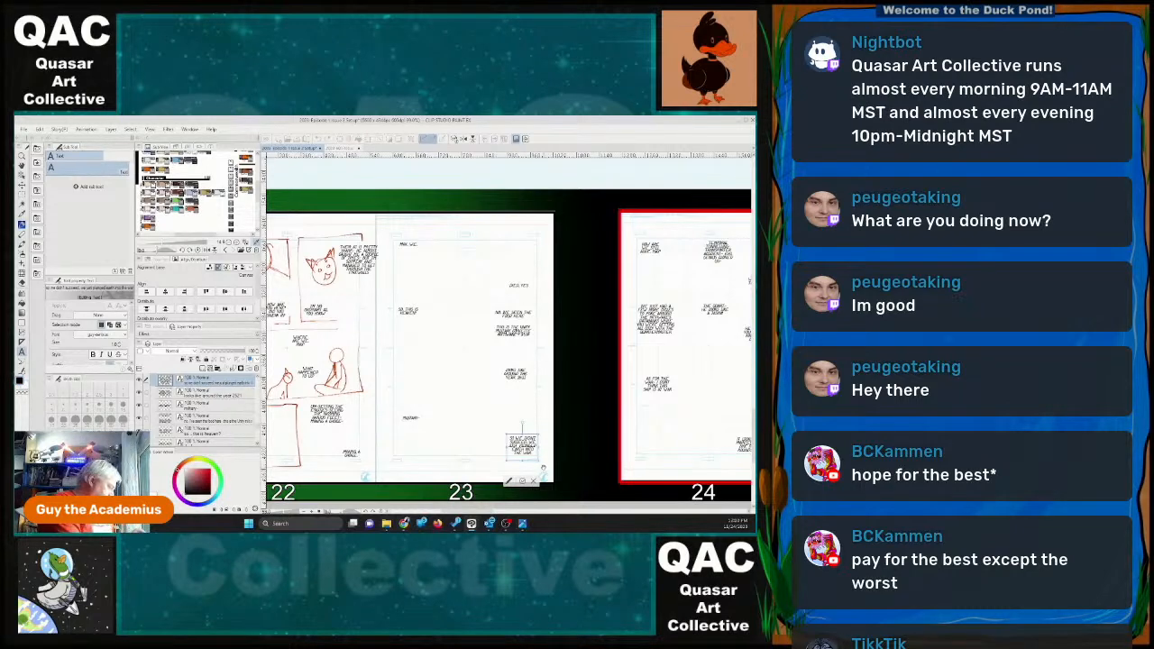
text(at all)
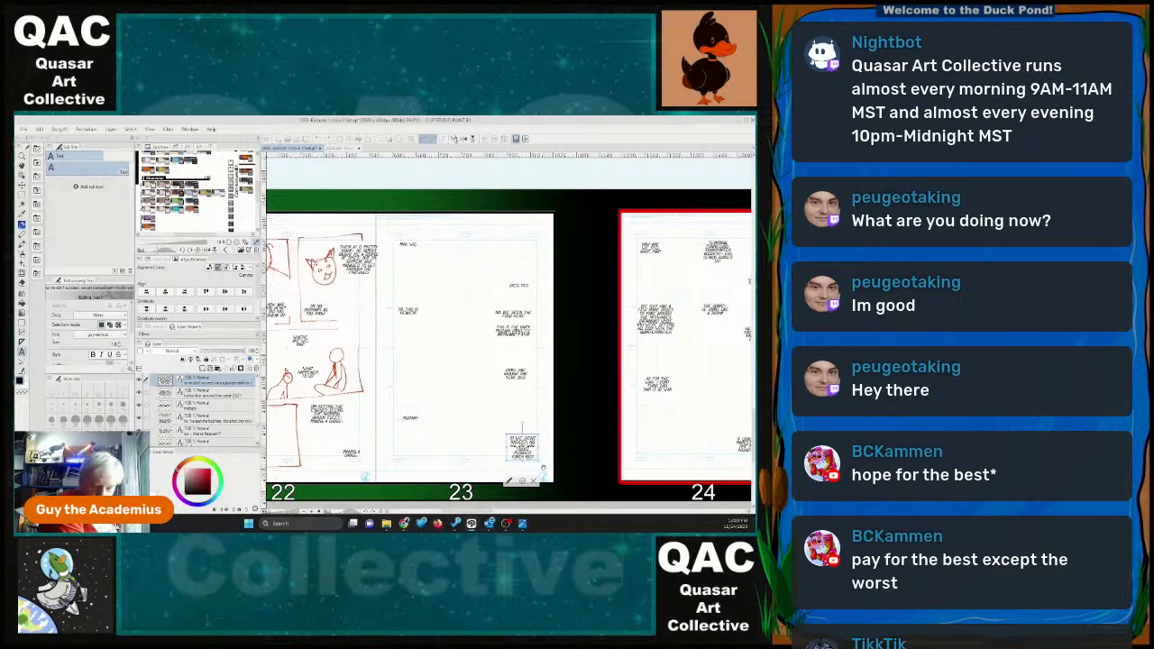
key(BackSpace)
key(BackSpace)
key(BackSpace)
key(BackSpace)
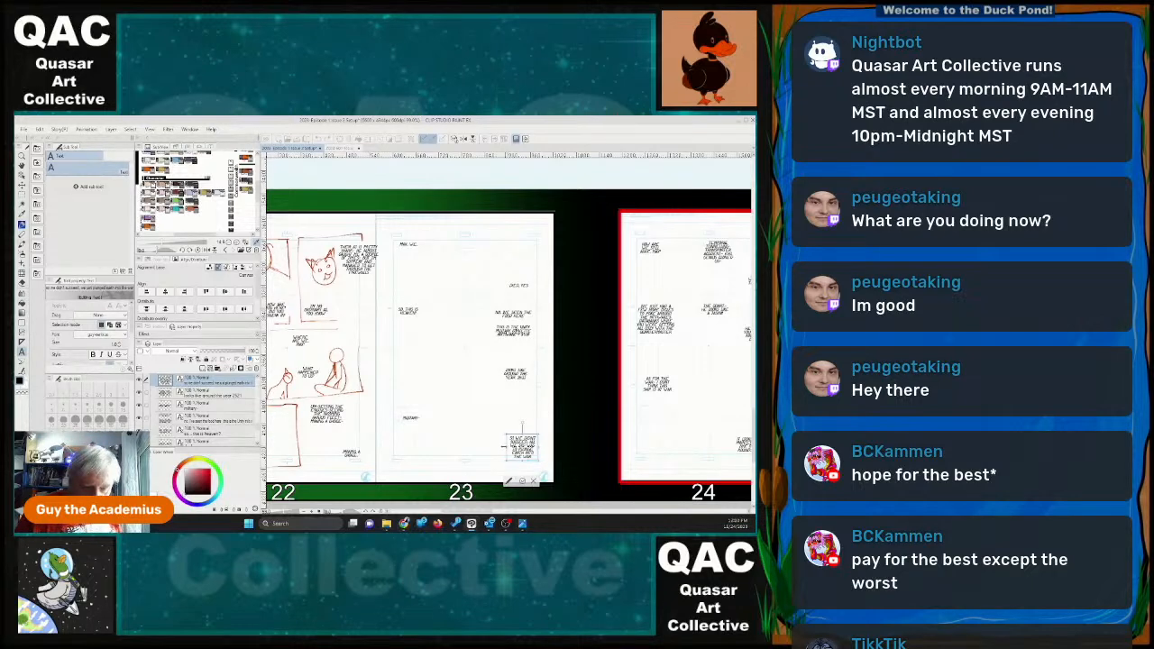
drag(505, 446, 496, 448)
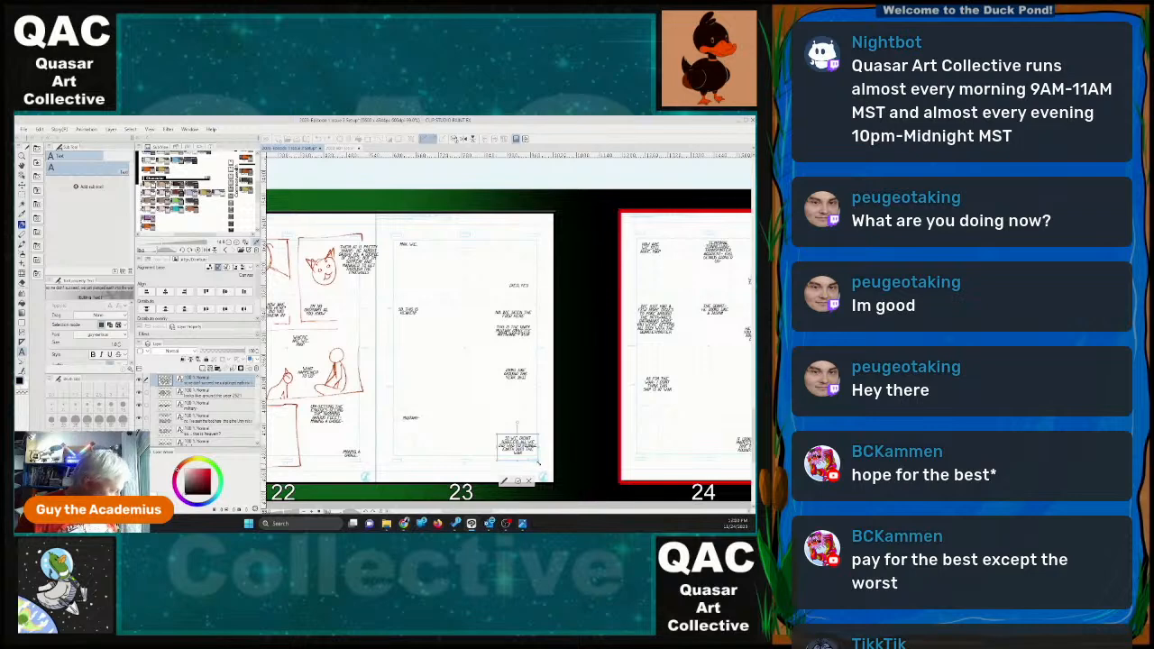
click(518, 482)
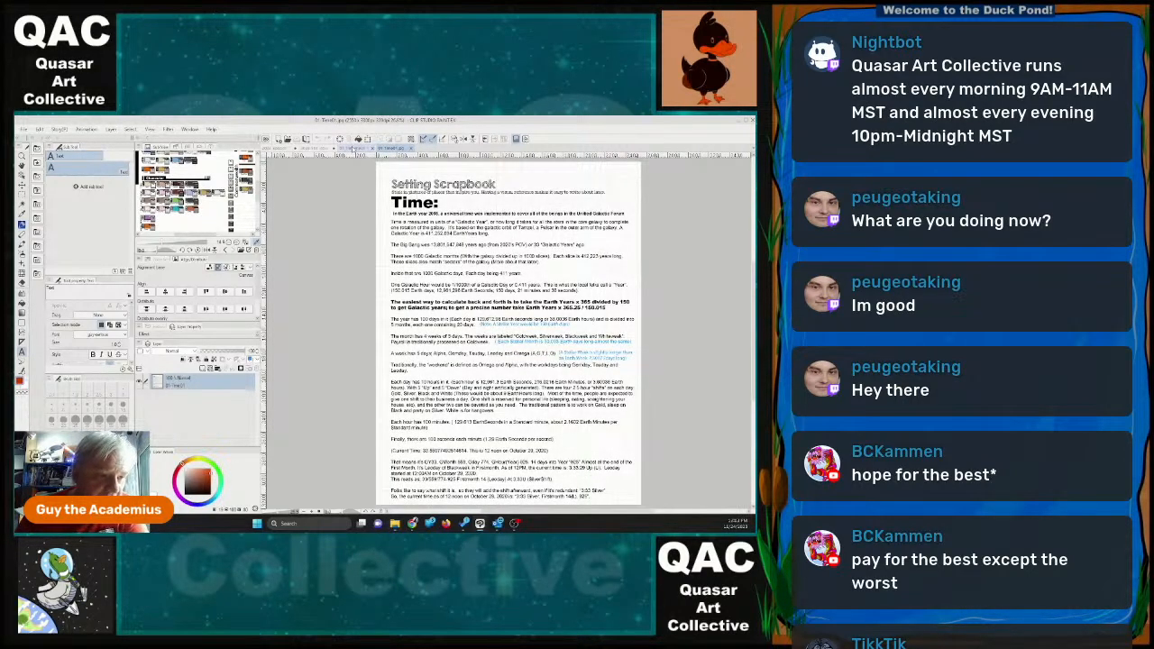
Browse the Story pieces folder from the blank quote page's Save As dialog and review Time.jpg in the image viewer.
click(358, 148)
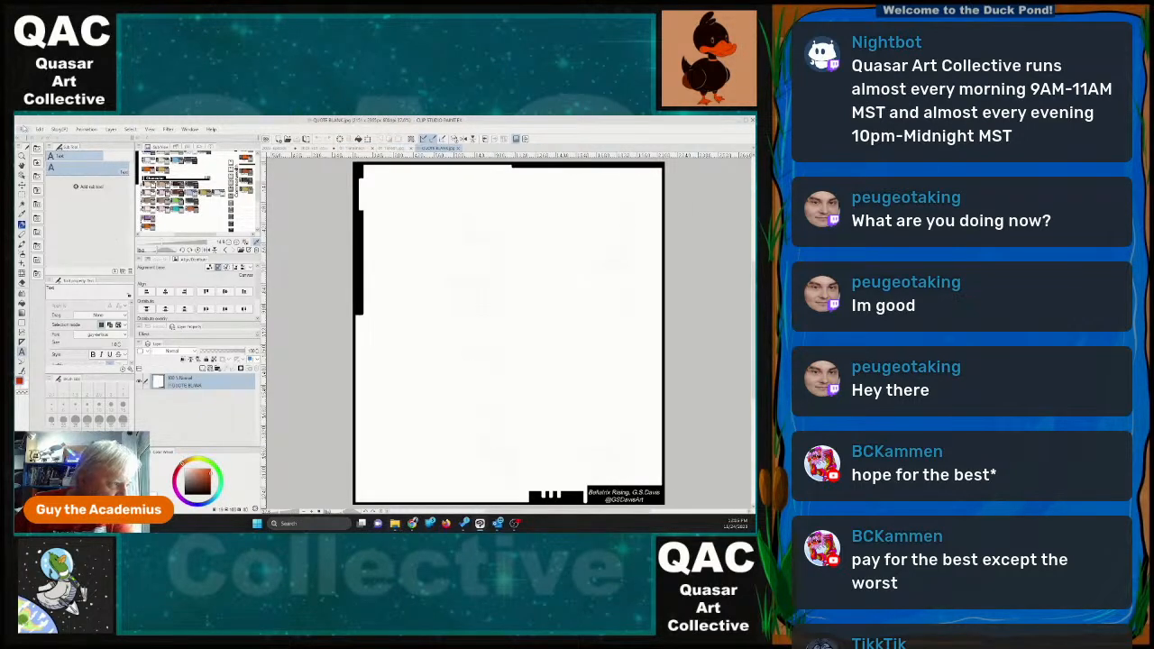
click(25, 129)
click(45, 199)
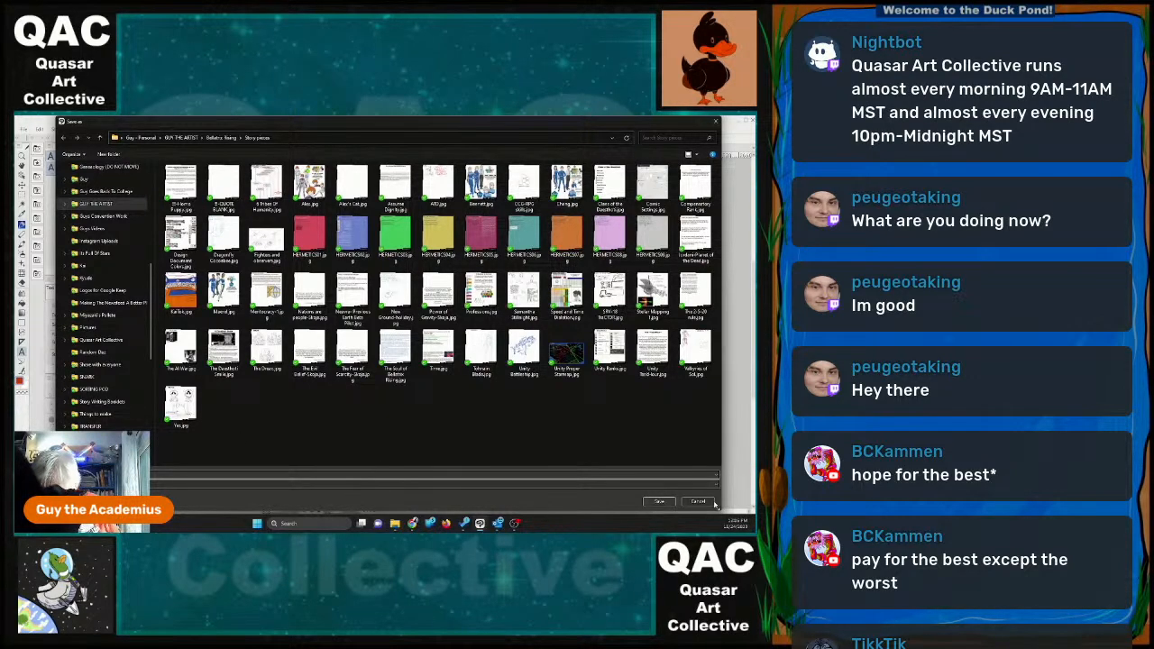
click(659, 501)
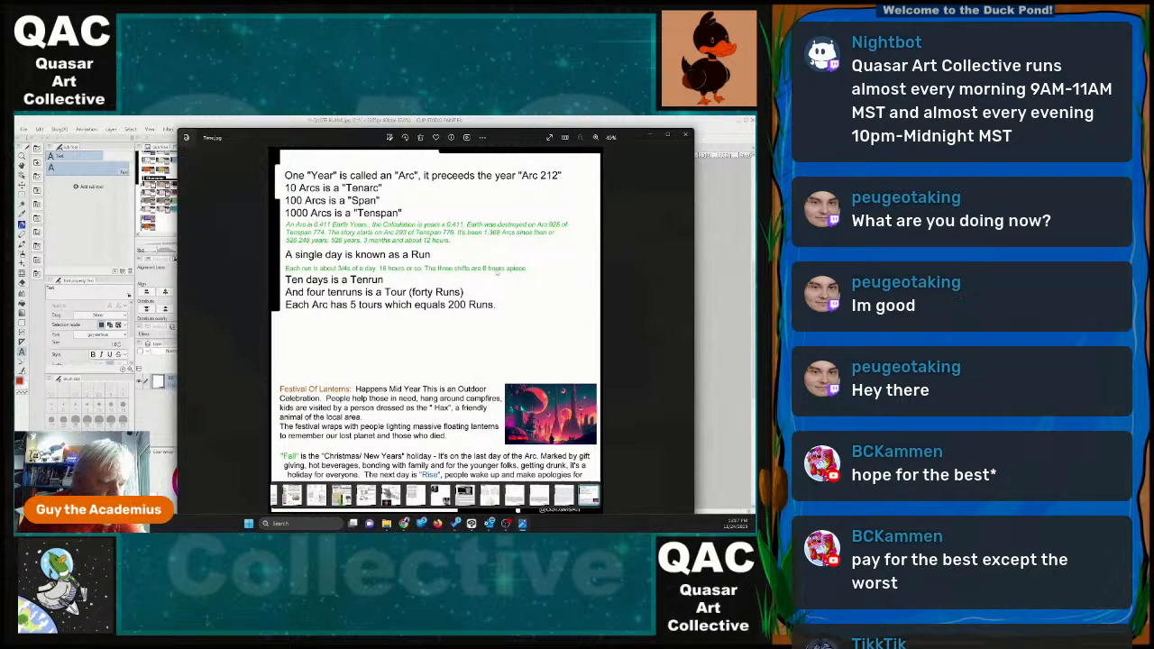
click(685, 136)
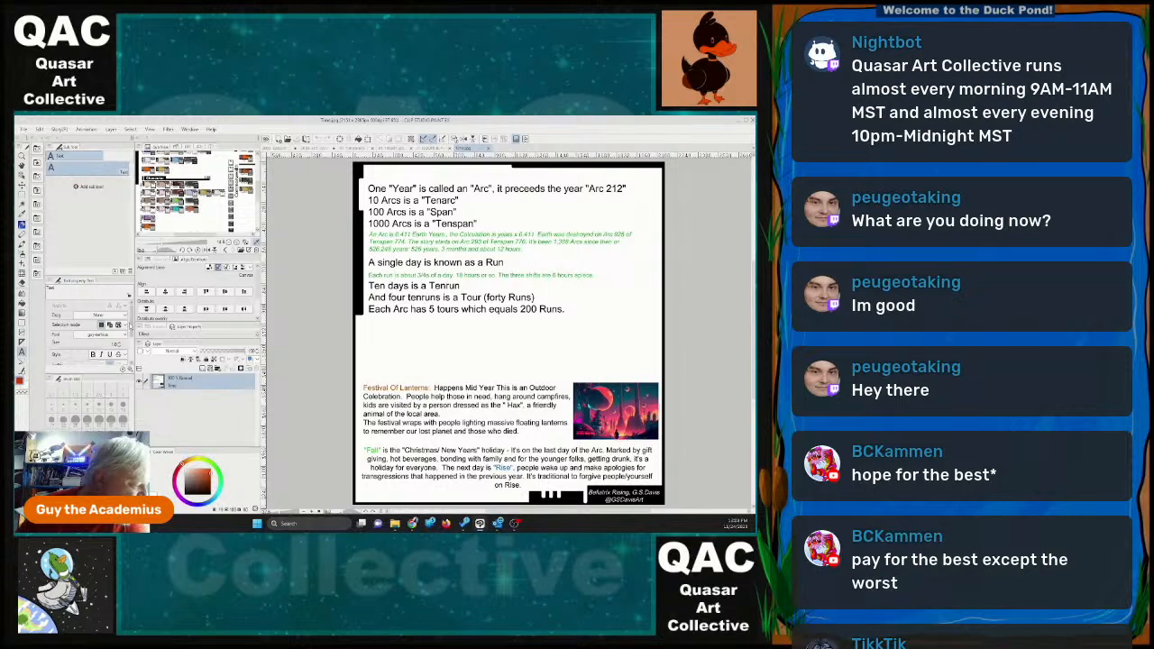
Set the Text tool's font to Arial for the Time.jpg page.
click(124, 336)
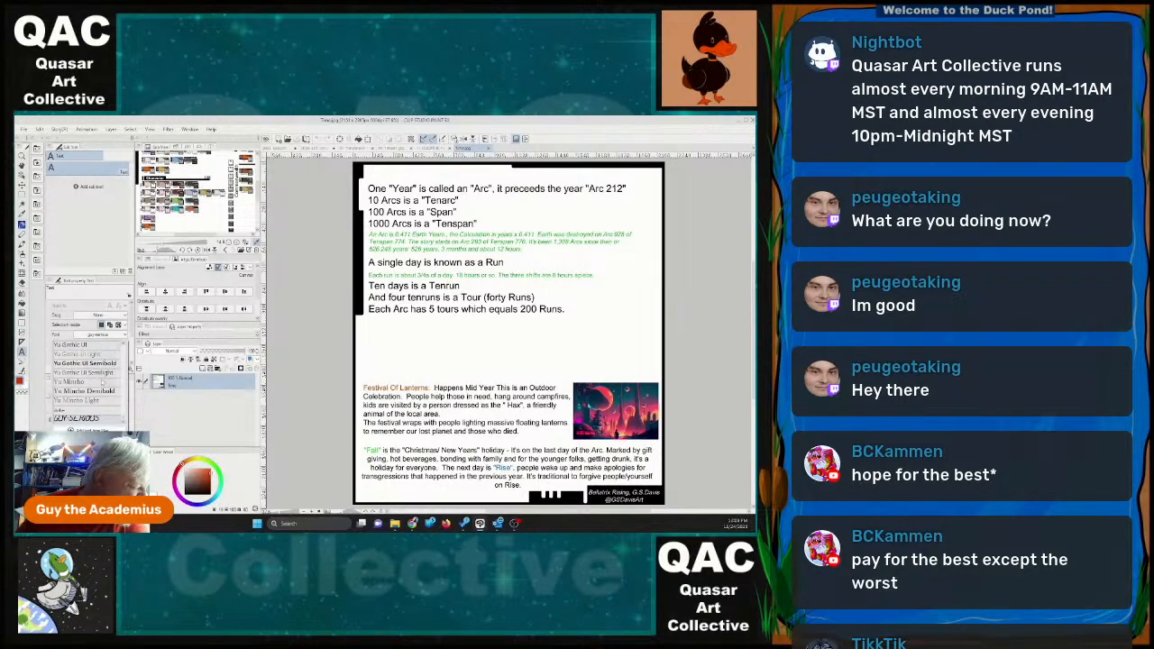
scroll(104, 389, up, 5)
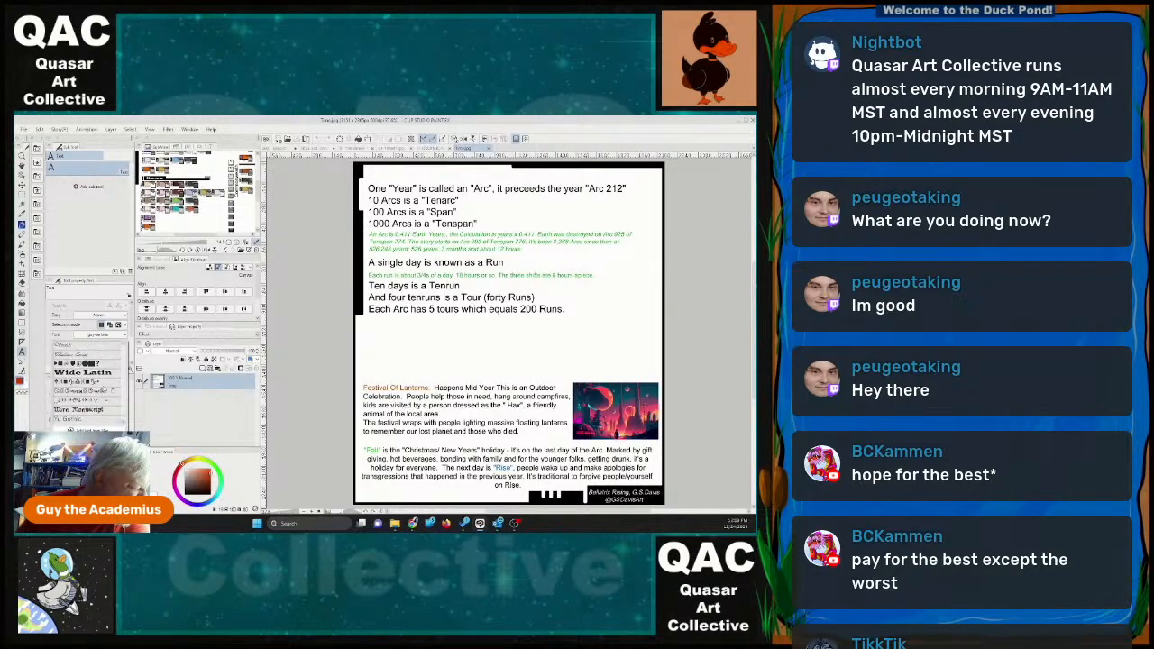
scroll(103, 388, up, 3)
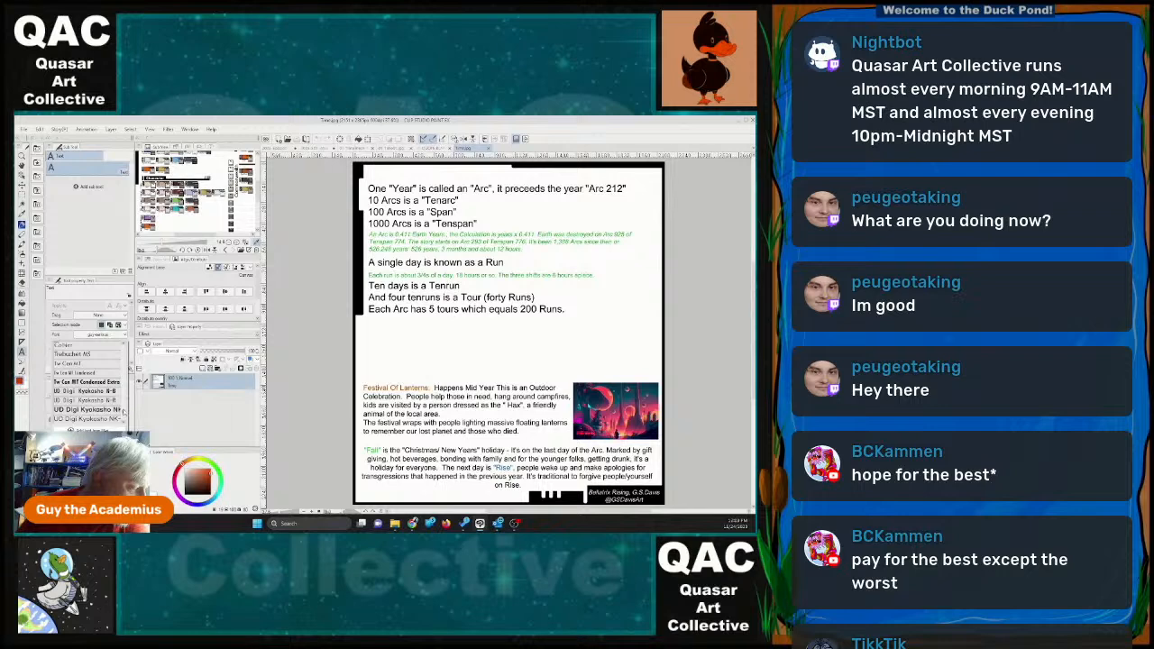
scroll(123, 411, up, 5)
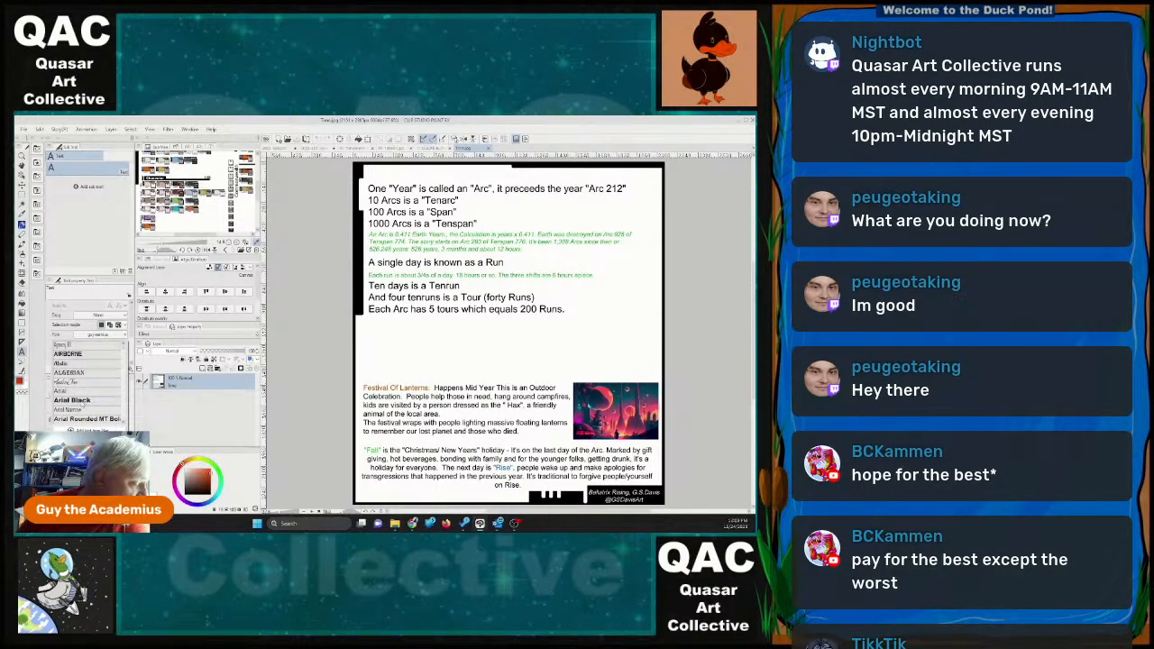
click(82, 391)
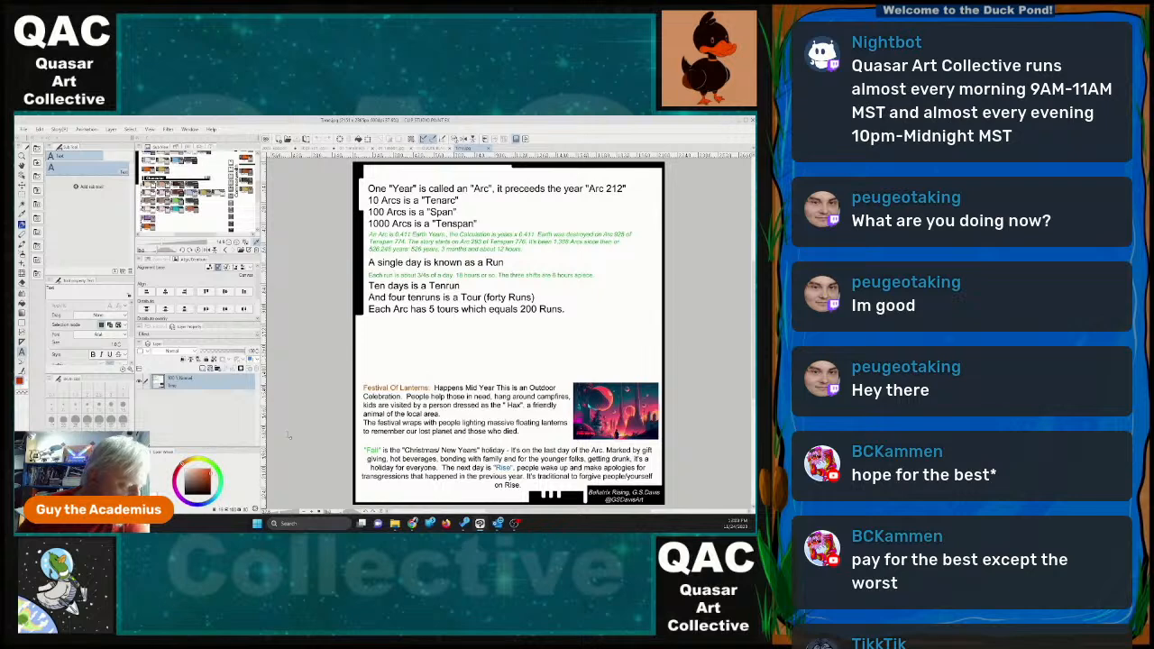
Adjust the font size and add the text "The current year is" beside the "A single day is known as a Run" line.
click(525, 255)
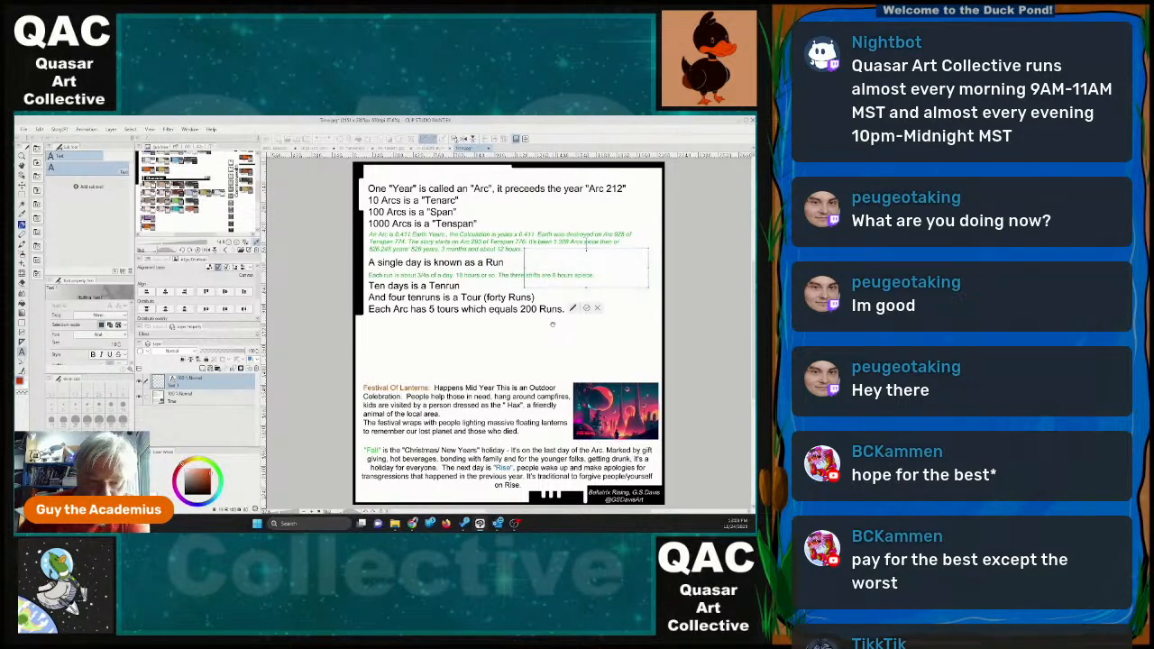
click(119, 345)
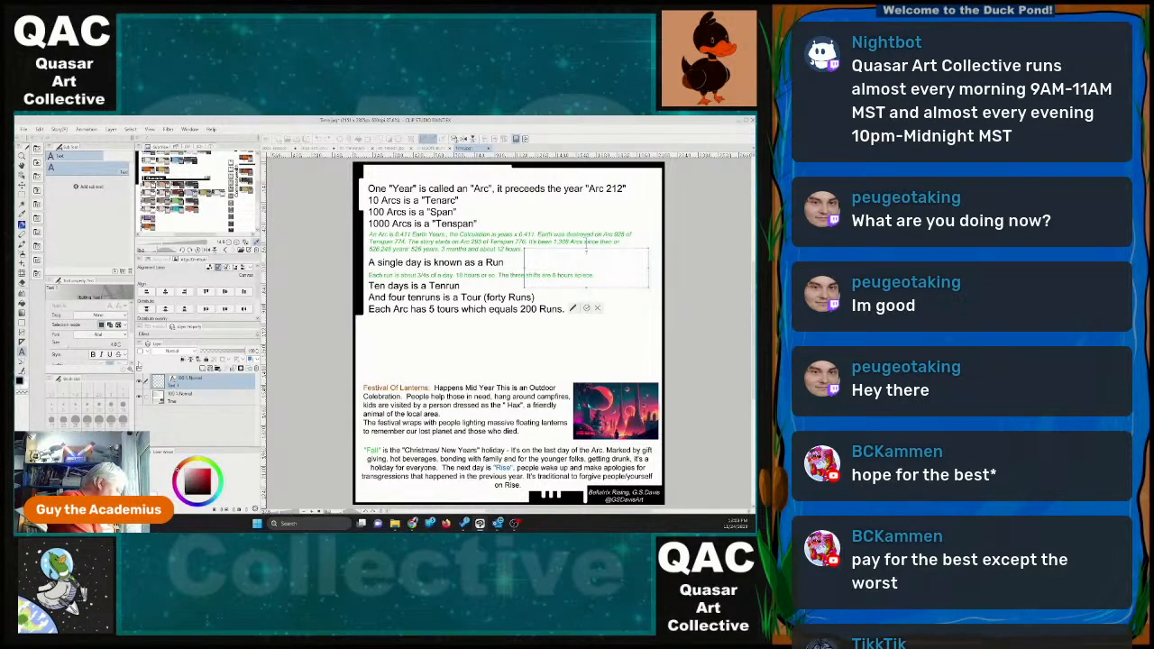
text(The current y)
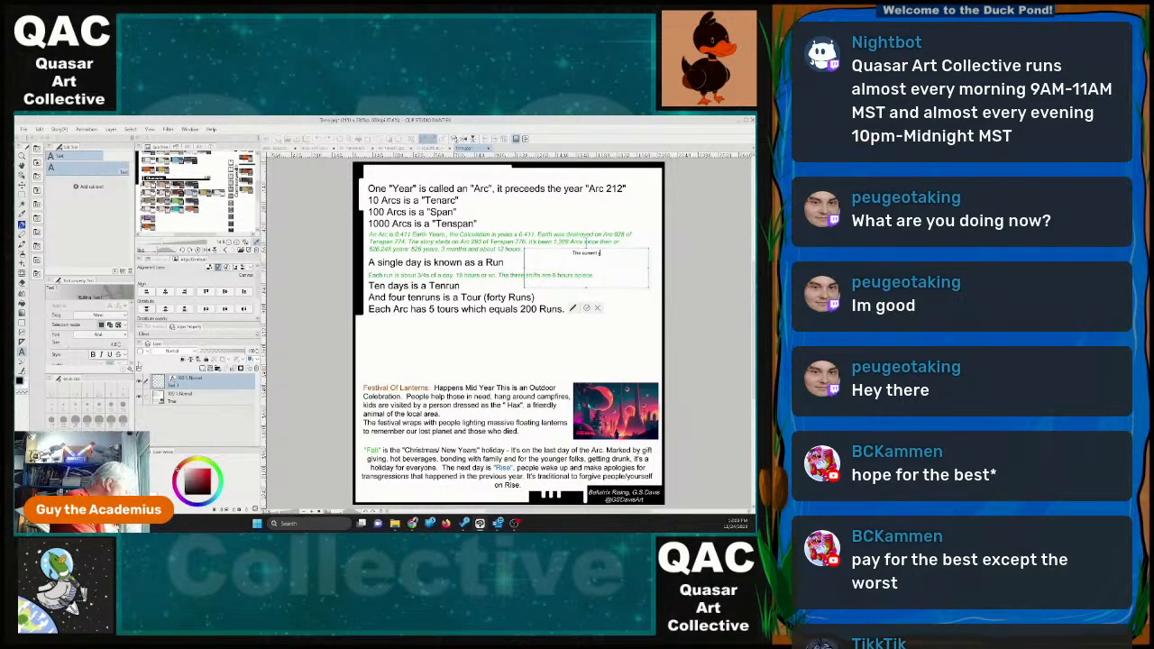
text(ear is)
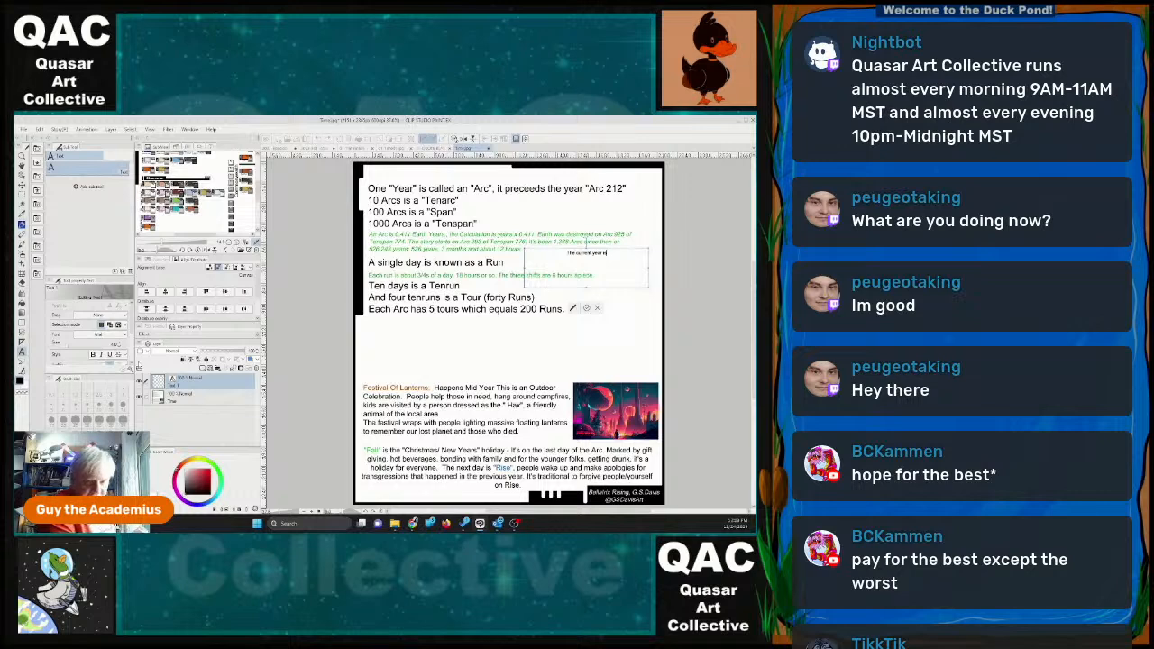
Recolour "The current year is" with the green sampled from the existing notes and move it to the end of the first green note.
key(ctrl+a)
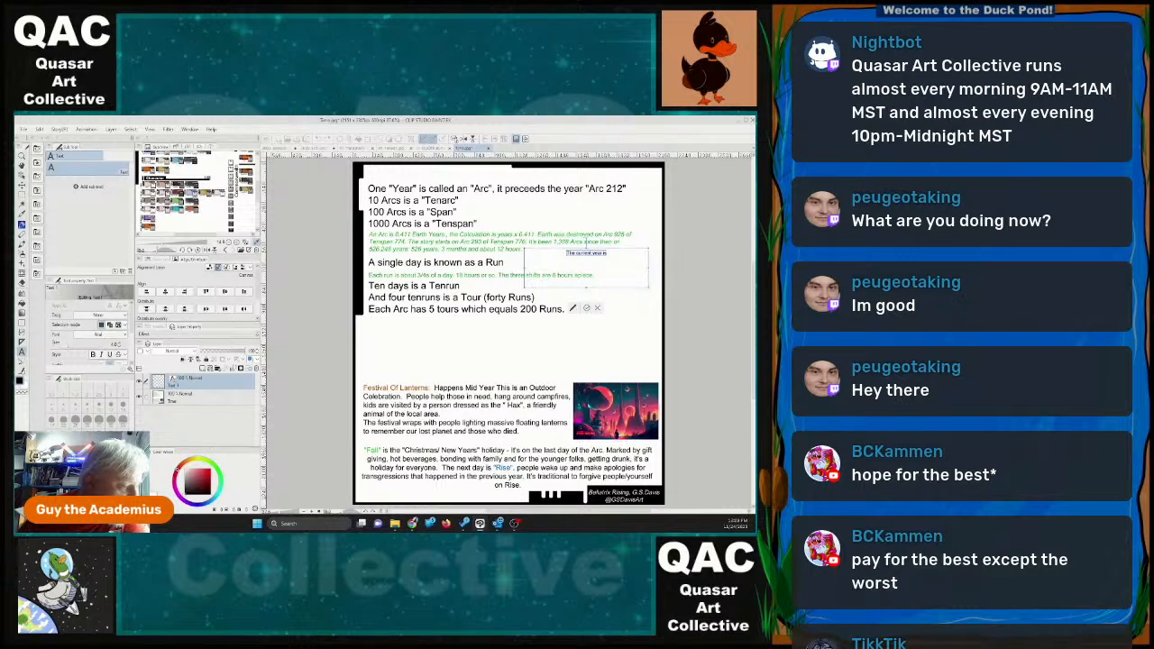
double_click(20, 380)
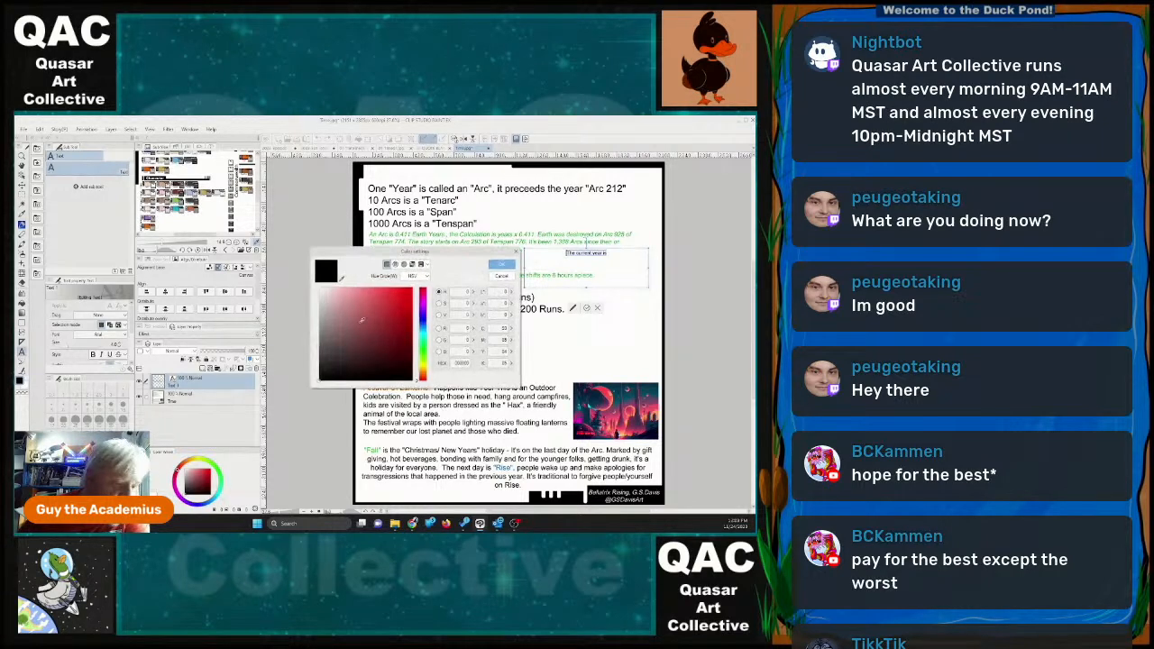
click(342, 278)
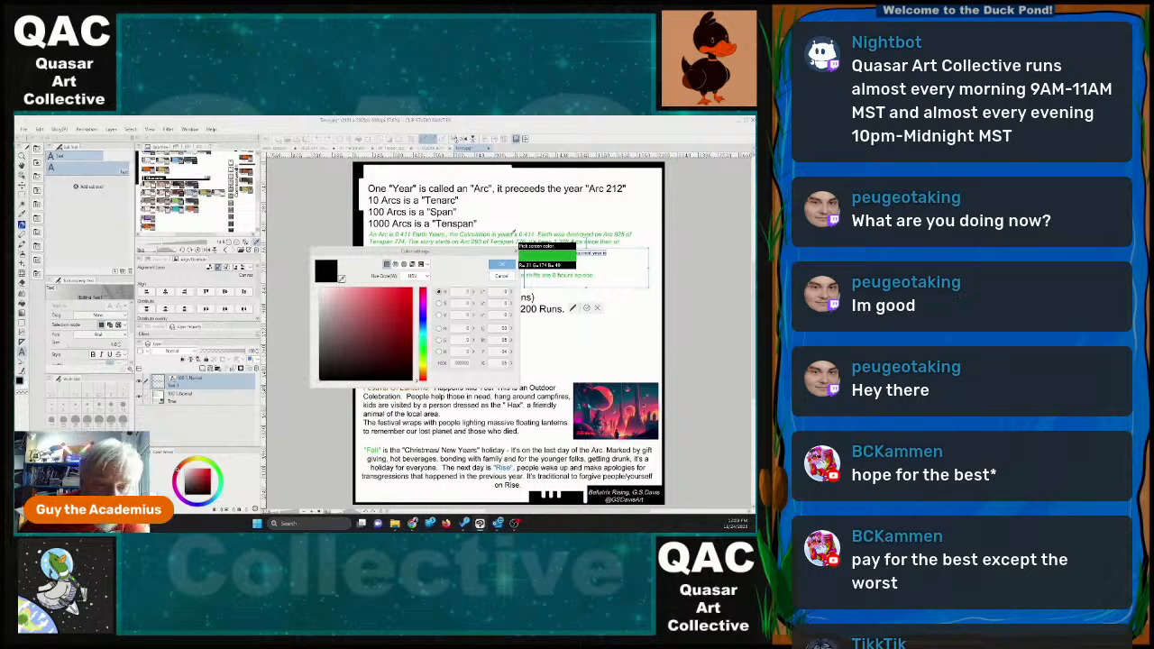
click(517, 241)
click(498, 265)
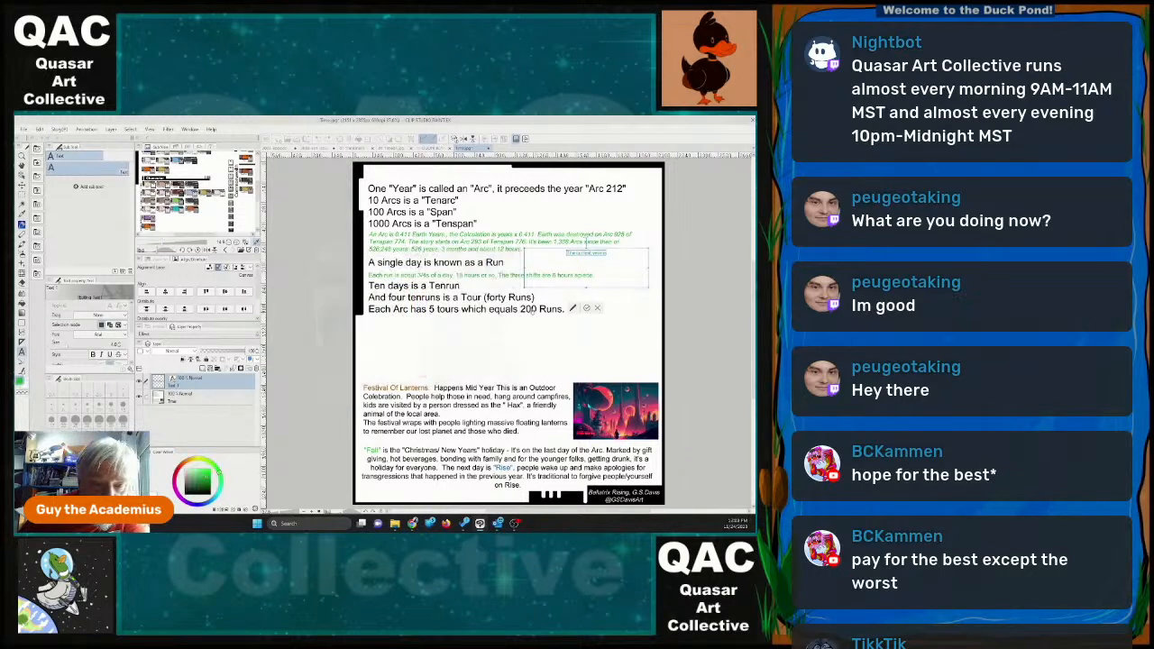
drag(599, 252, 557, 247)
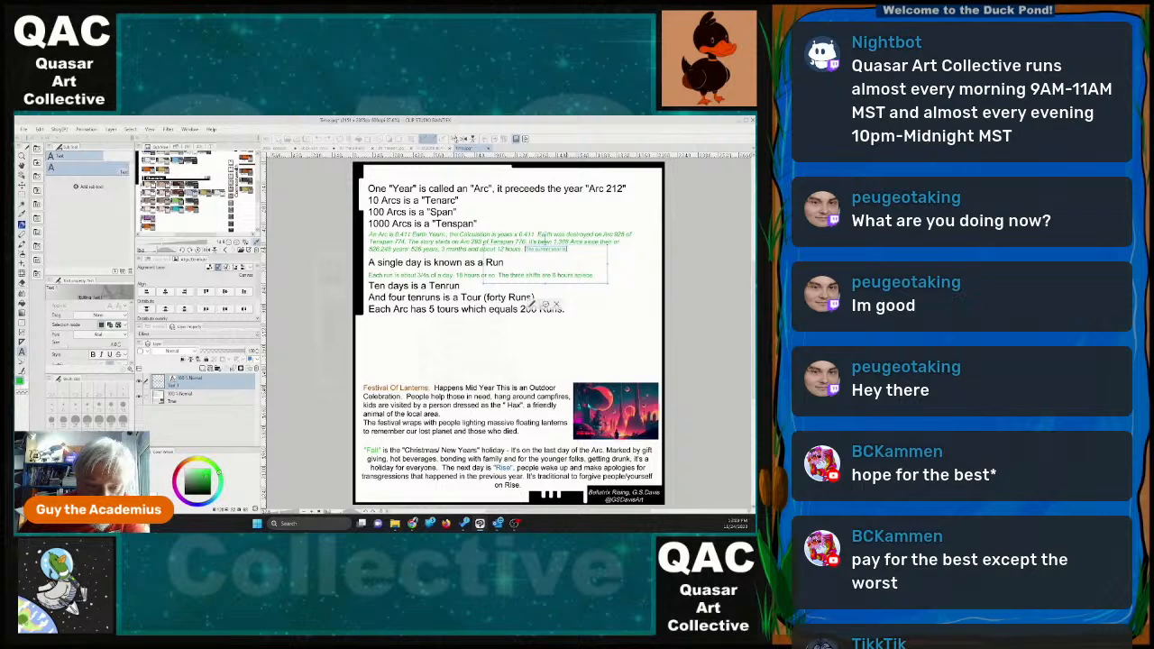
click(577, 265)
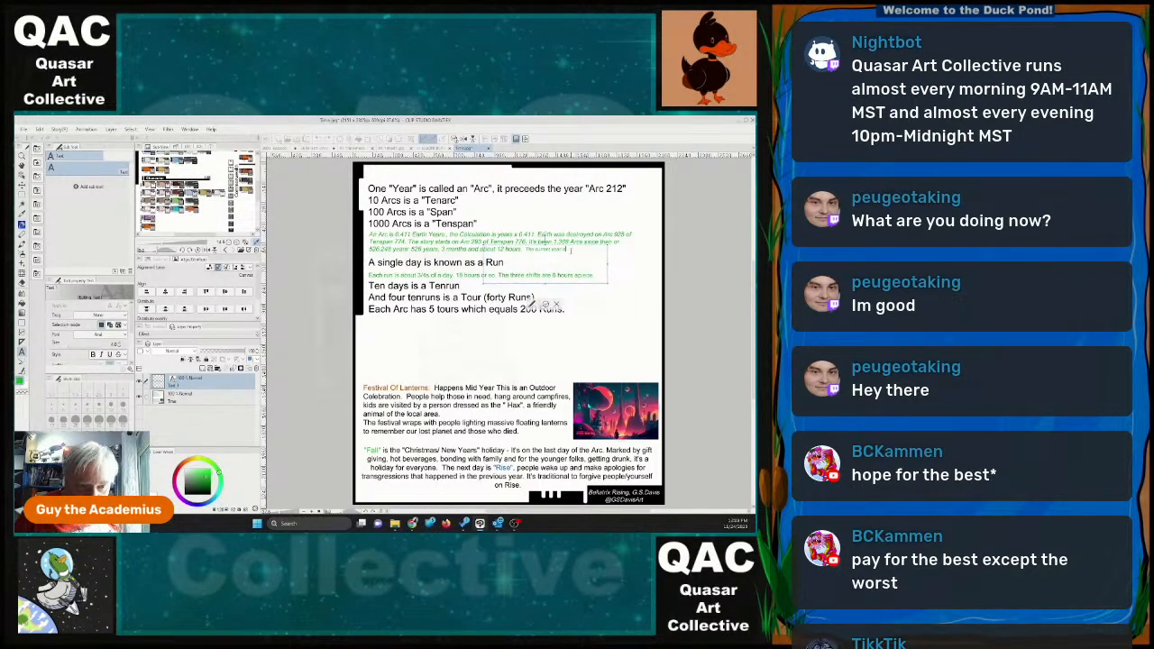
Enlarge and italicize "The current year is", aligning it with the last line of the green note.
drag(571, 251, 525, 249)
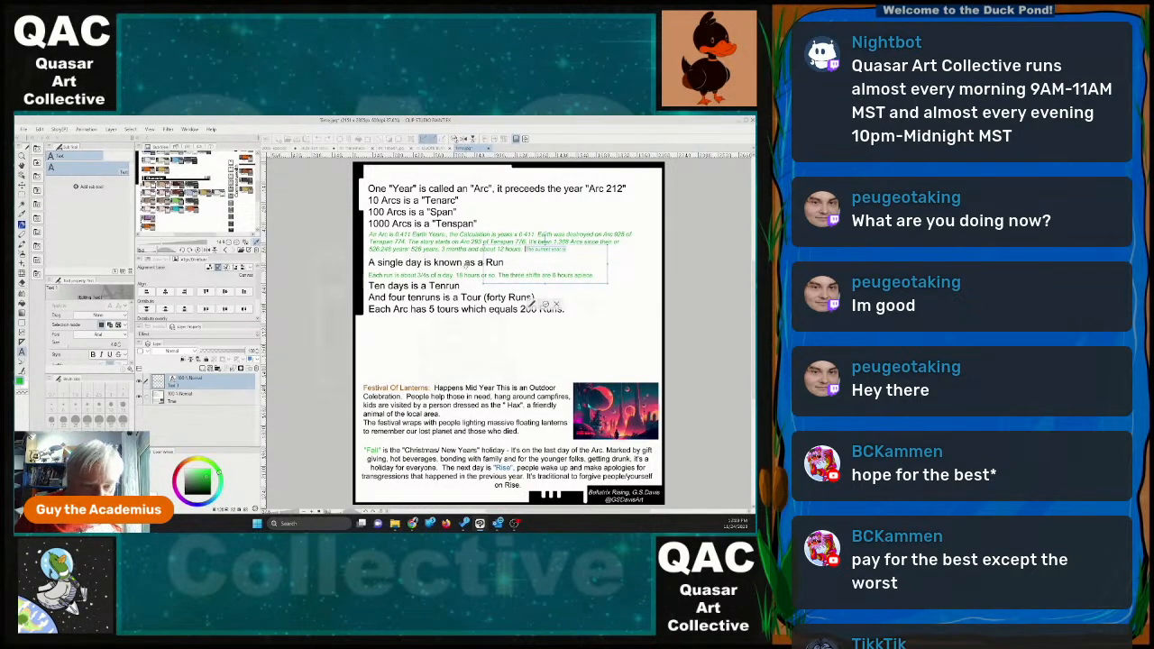
click(124, 344)
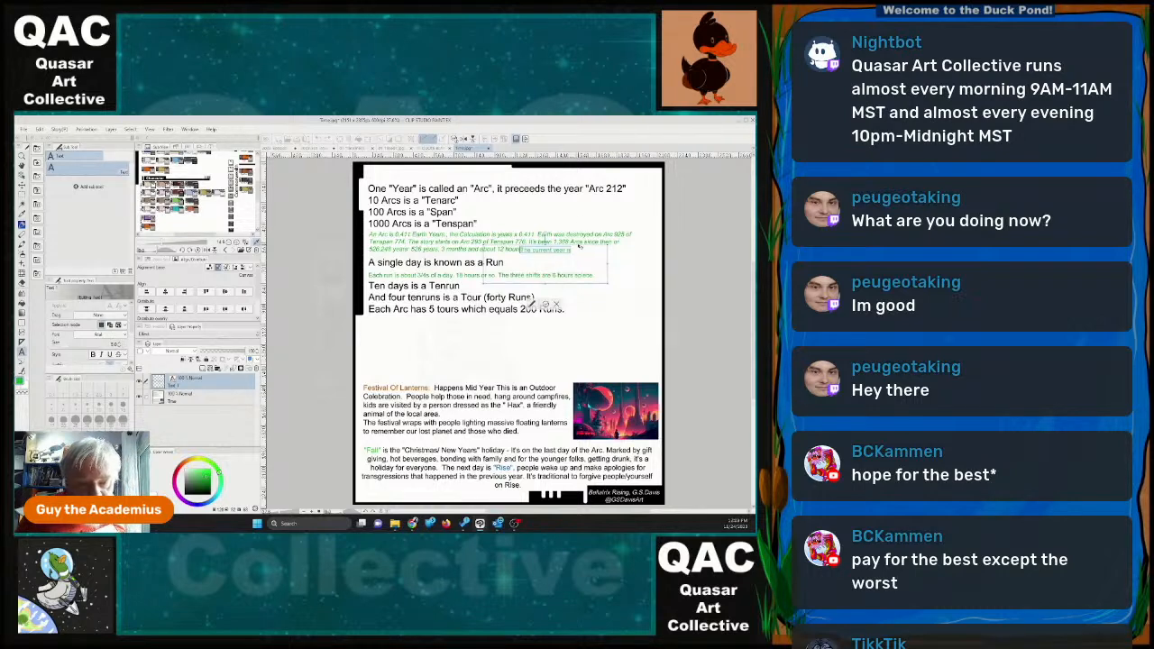
drag(580, 247, 584, 246)
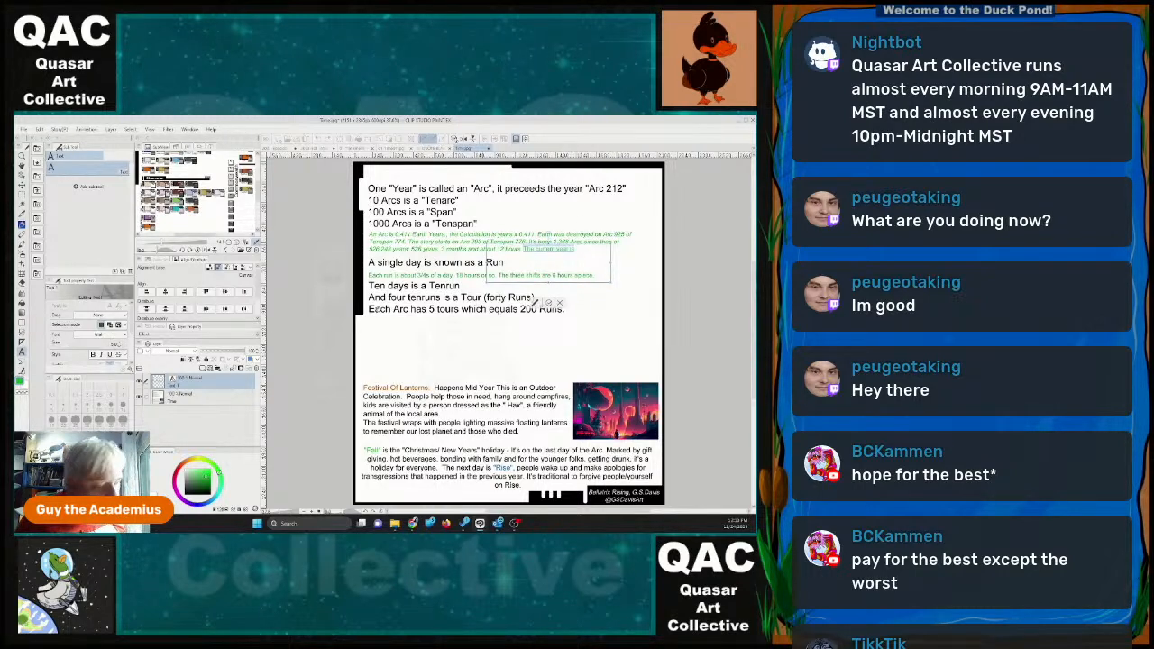
click(102, 355)
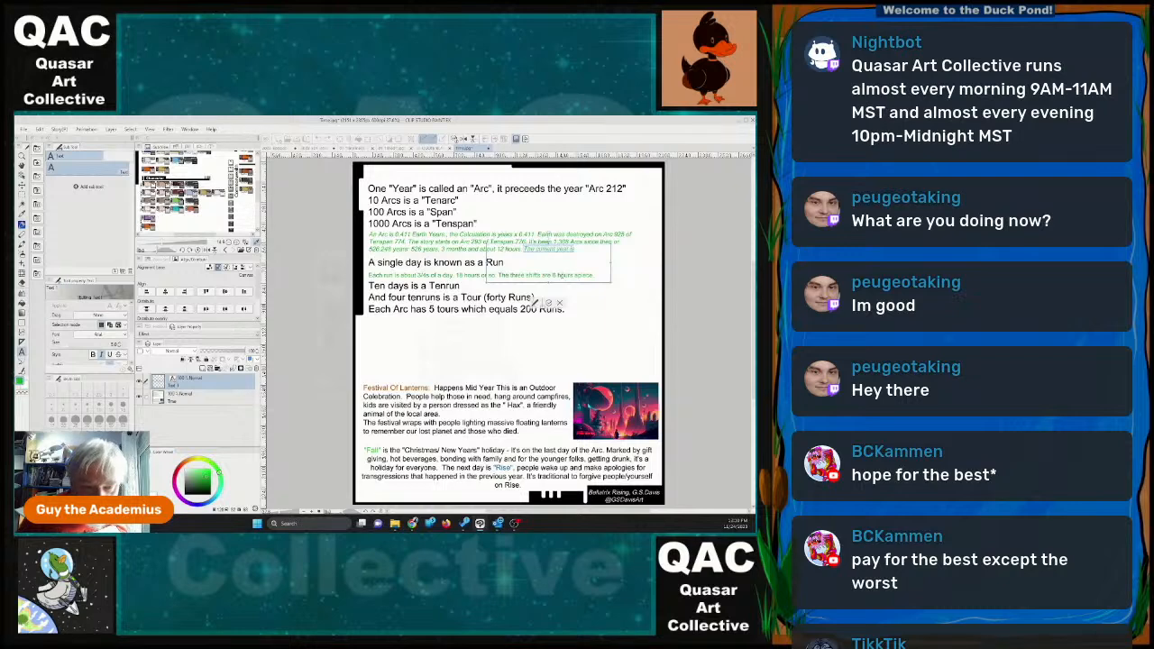
drag(572, 245, 573, 245)
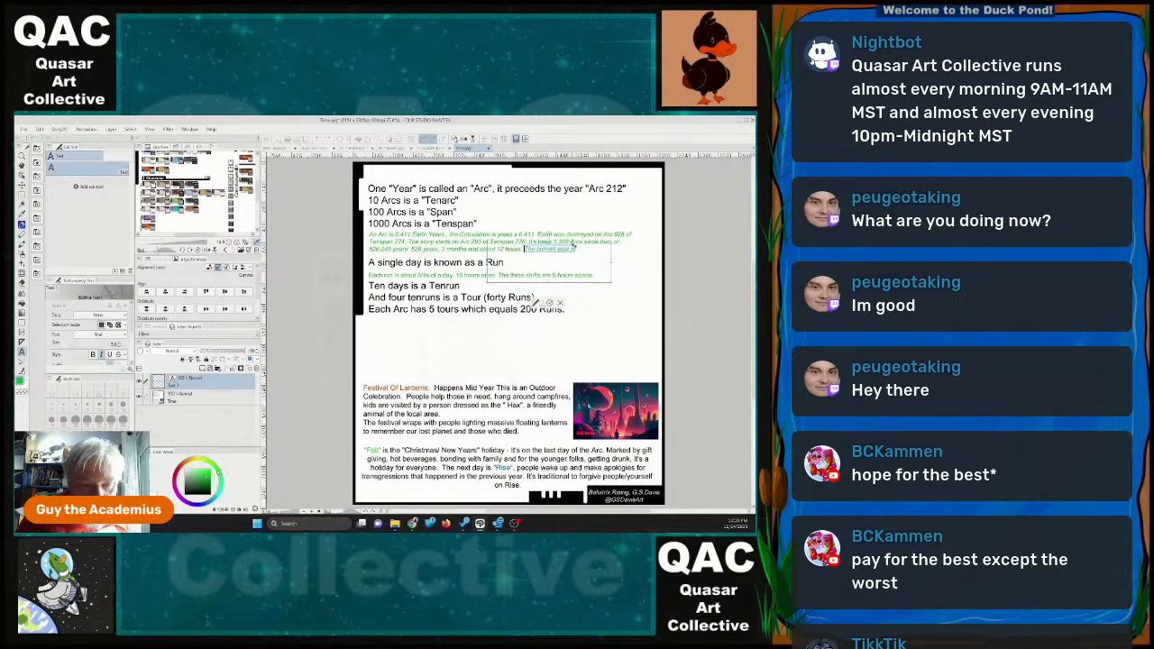
click(574, 247)
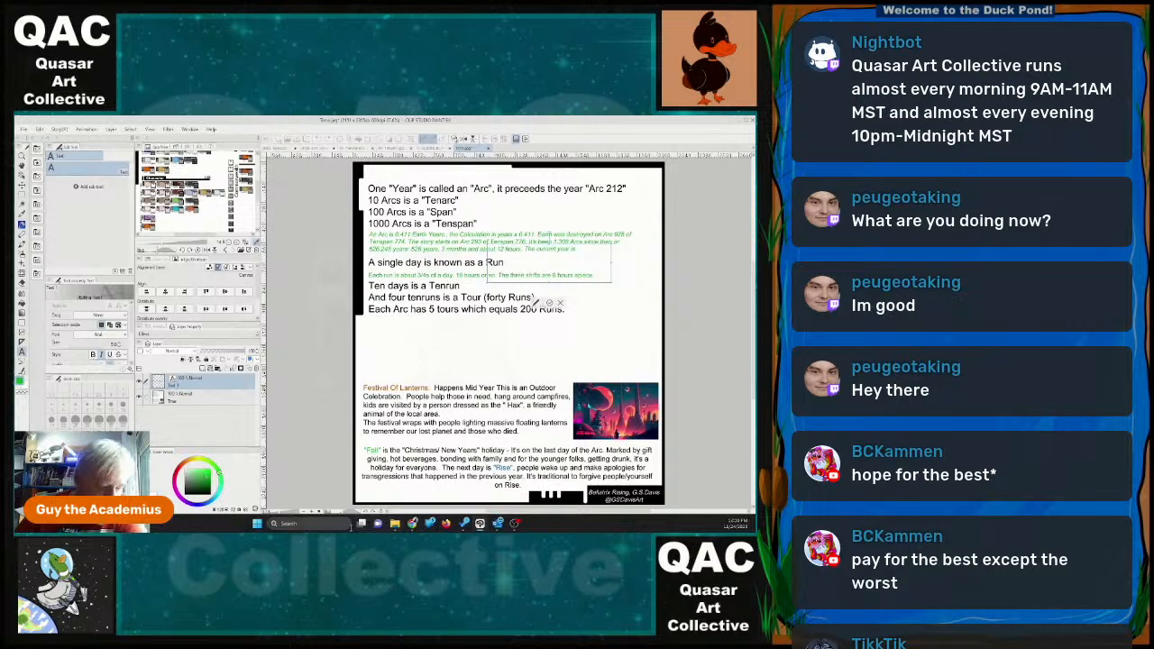
Open the Windows Calculator and position it clear of the page's notes.
click(256, 523)
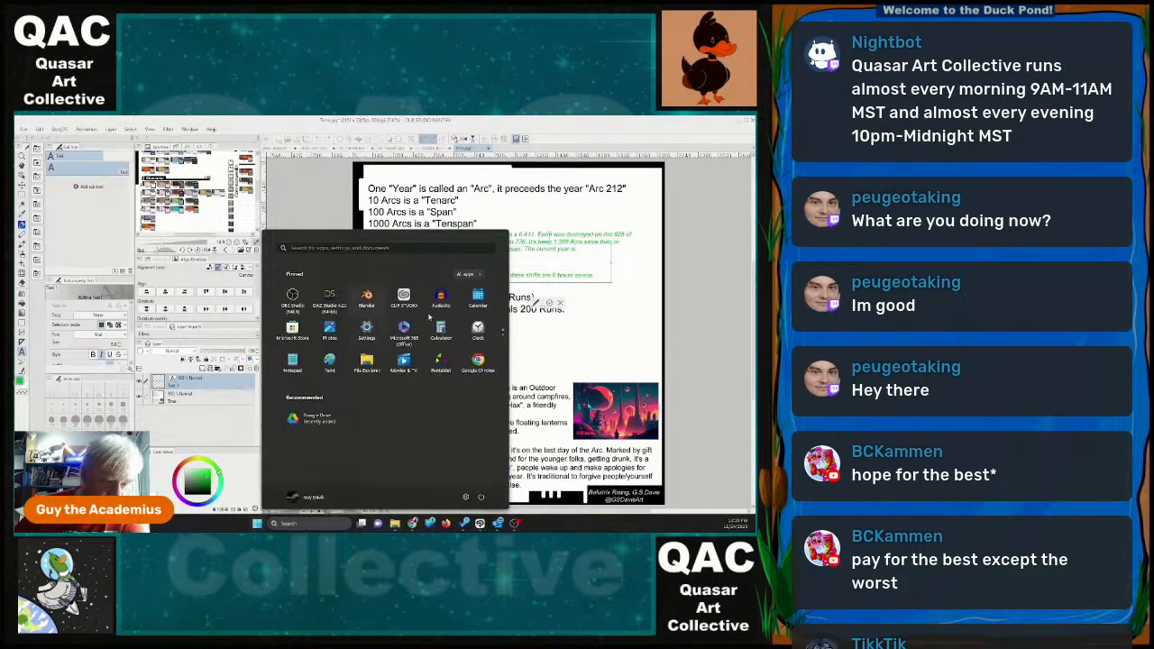
click(441, 328)
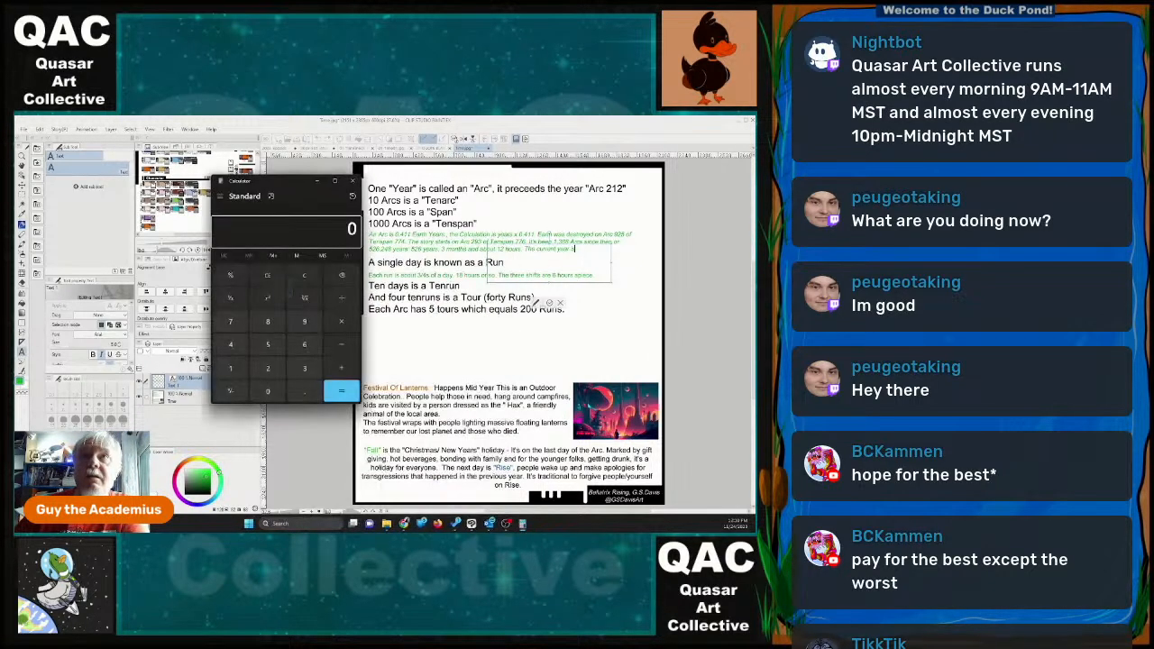
drag(279, 185, 248, 200)
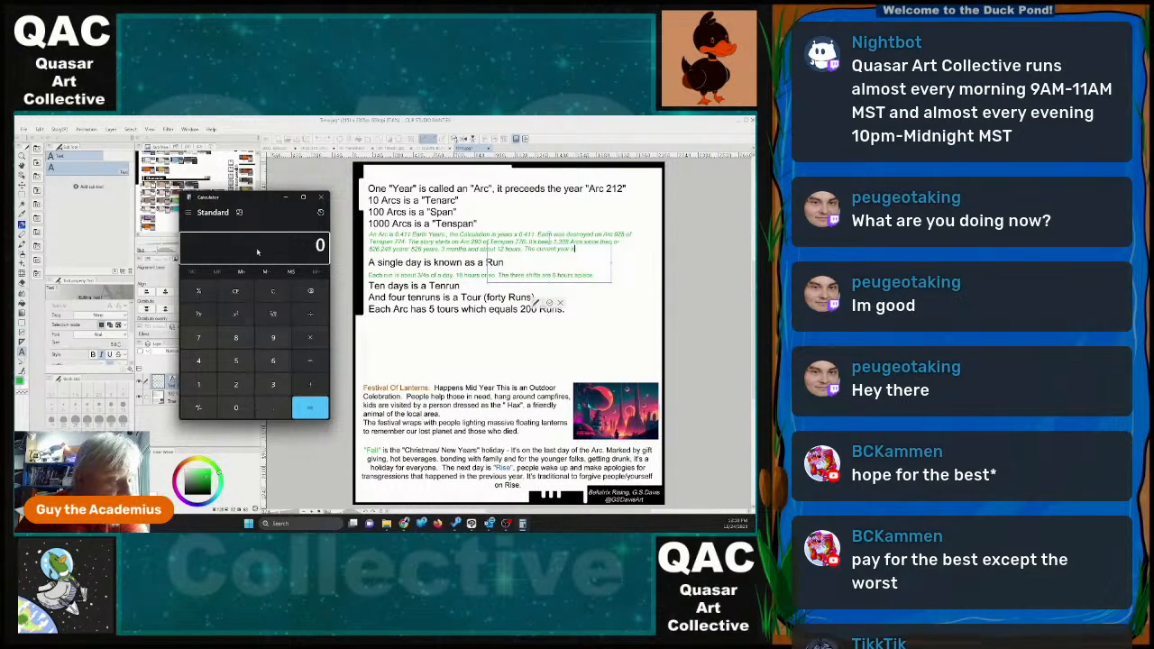
Move the Calculator out of the way and reword the green line to read "The current year would be about July of 2504".
drag(258, 198, 424, 117)
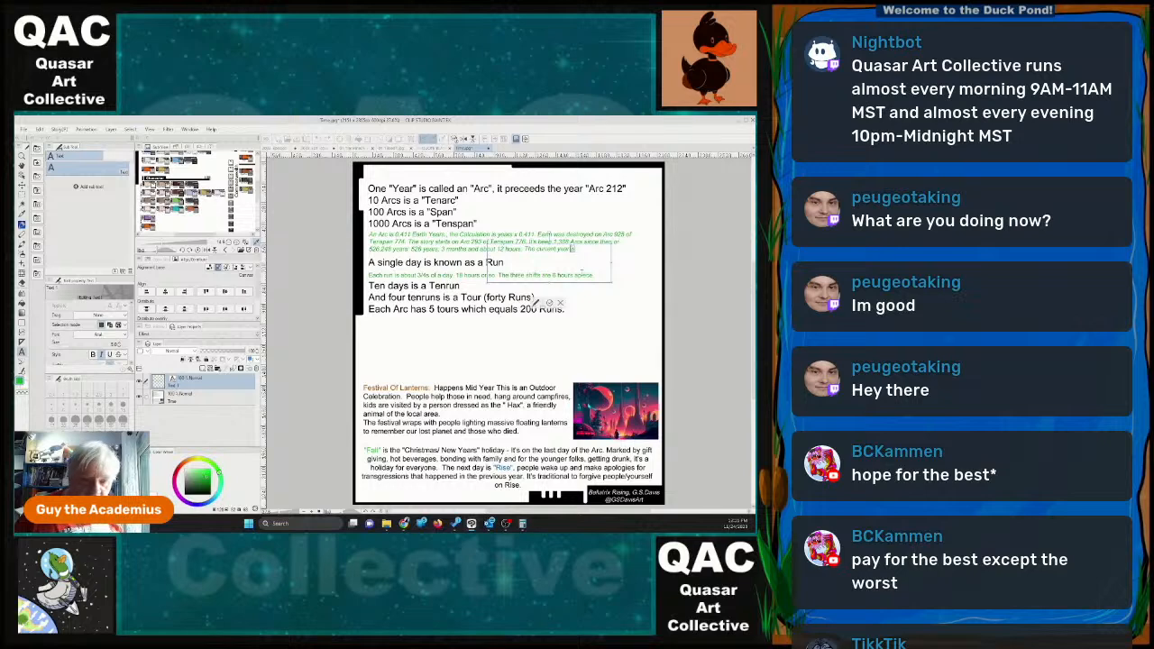
text(ould be at)
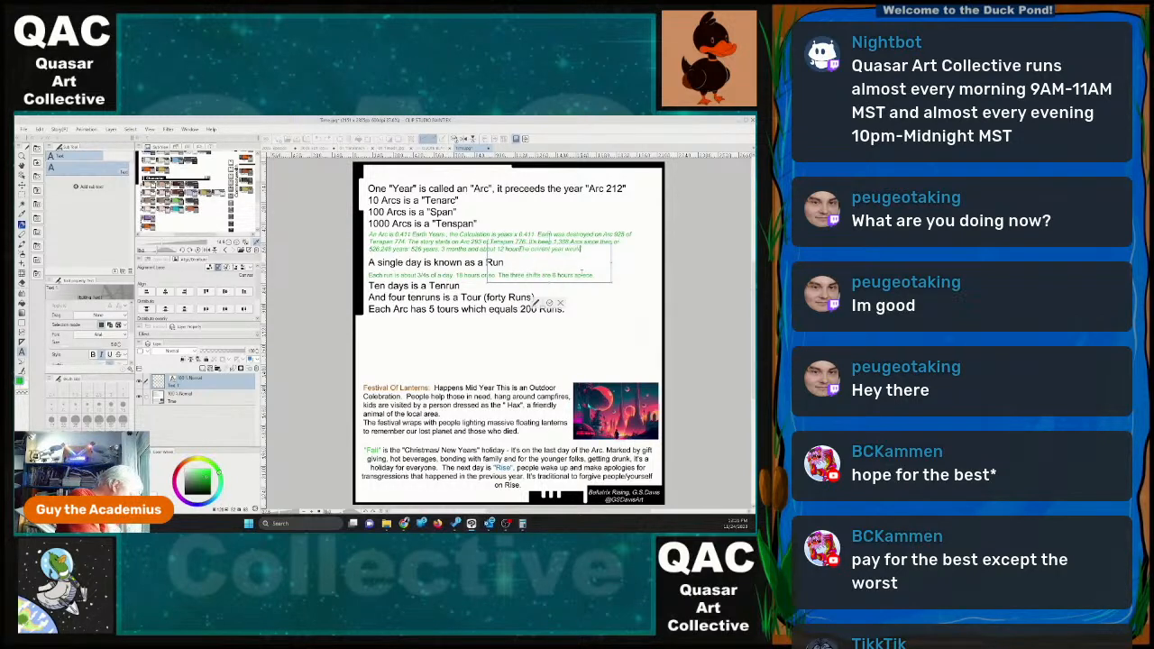
text(bout)
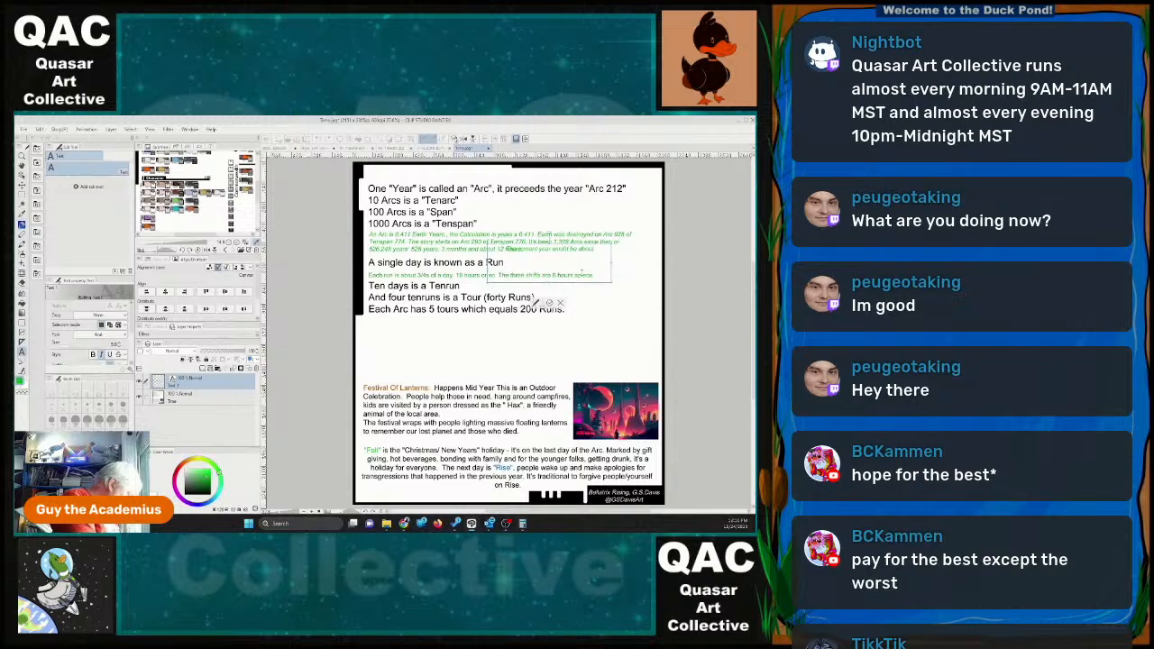
text( July o)
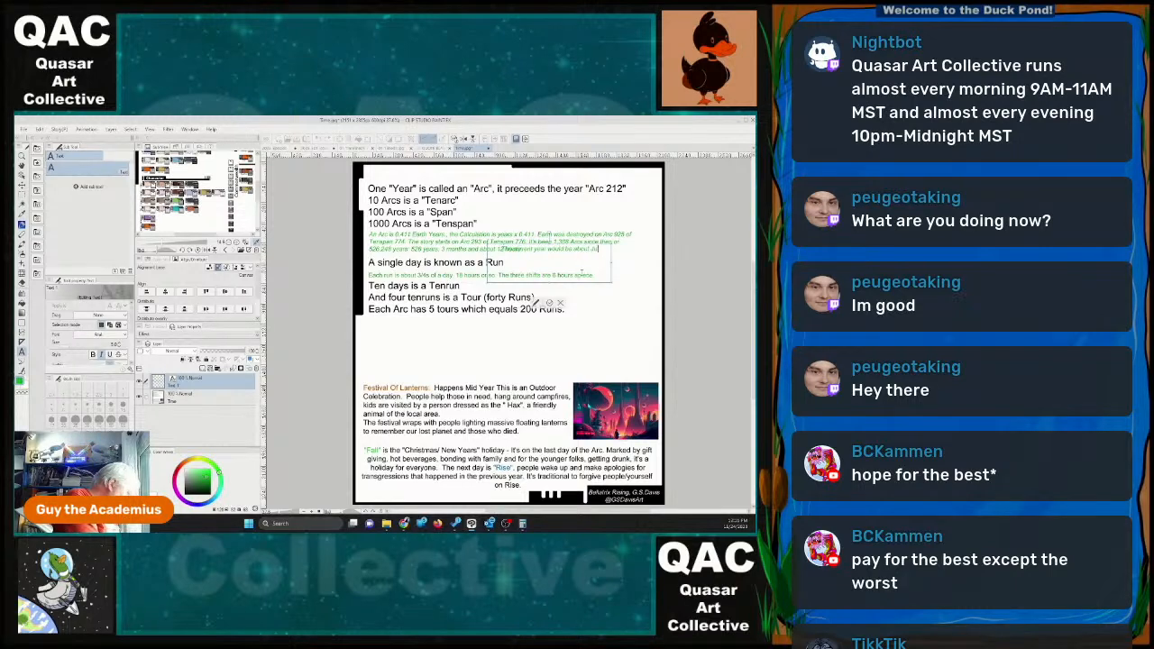
text(f 2)
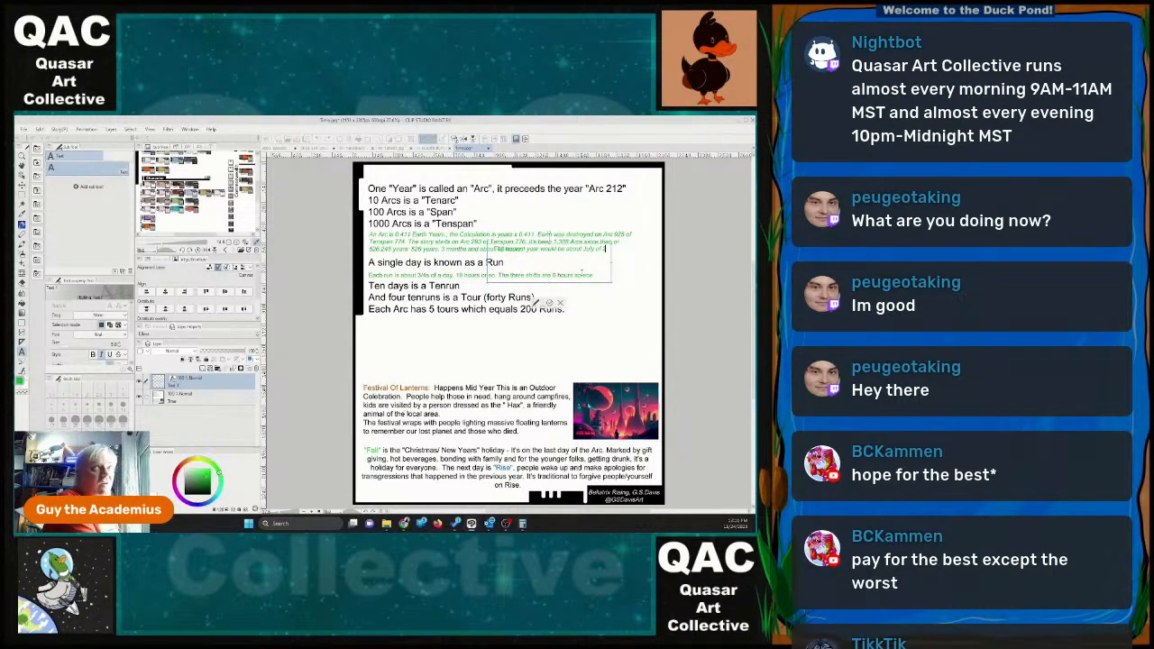
text(504)
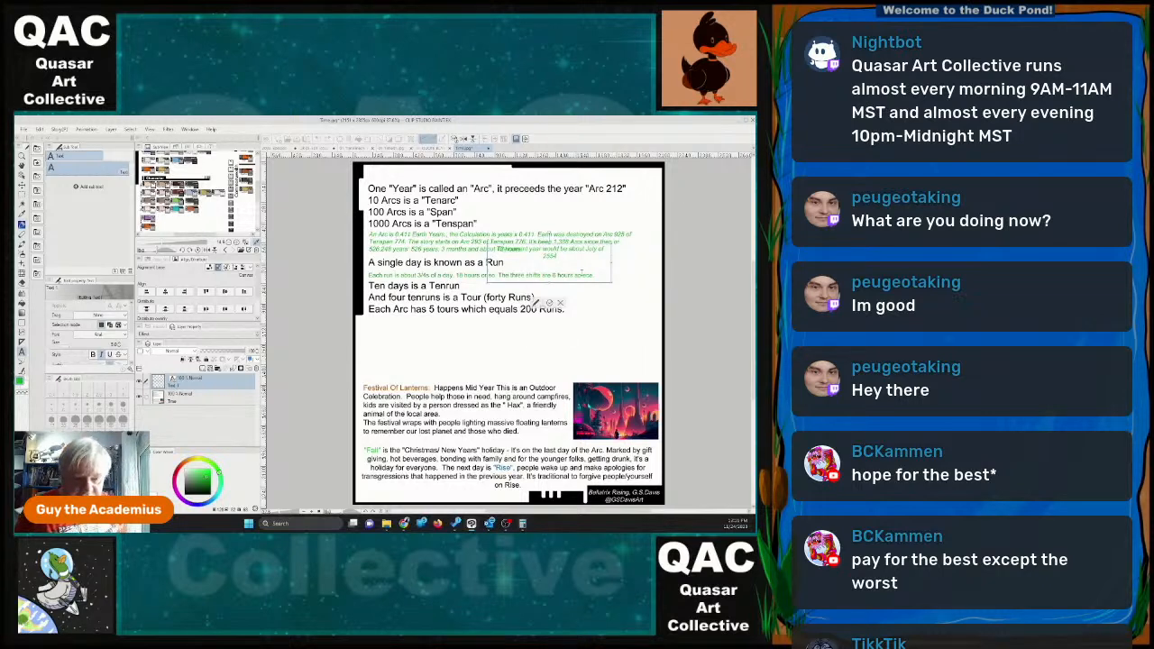
Widen the text box to fit one line, align it after the green note, and replace "year" with "time".
drag(611, 264, 648, 263)
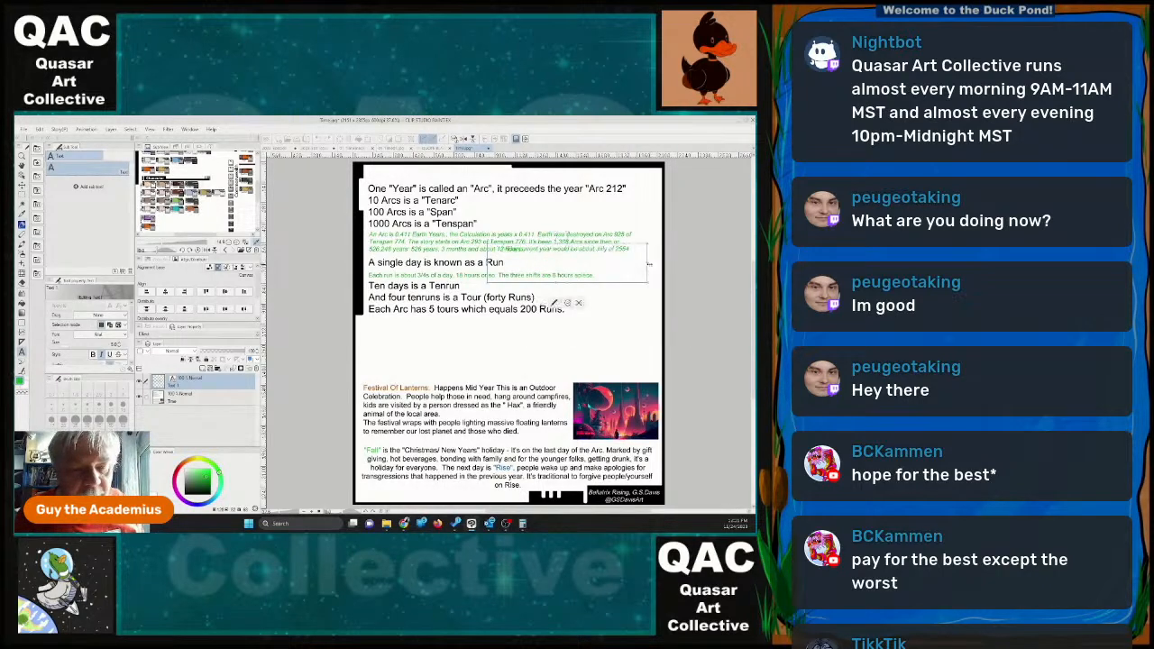
drag(559, 246, 568, 251)
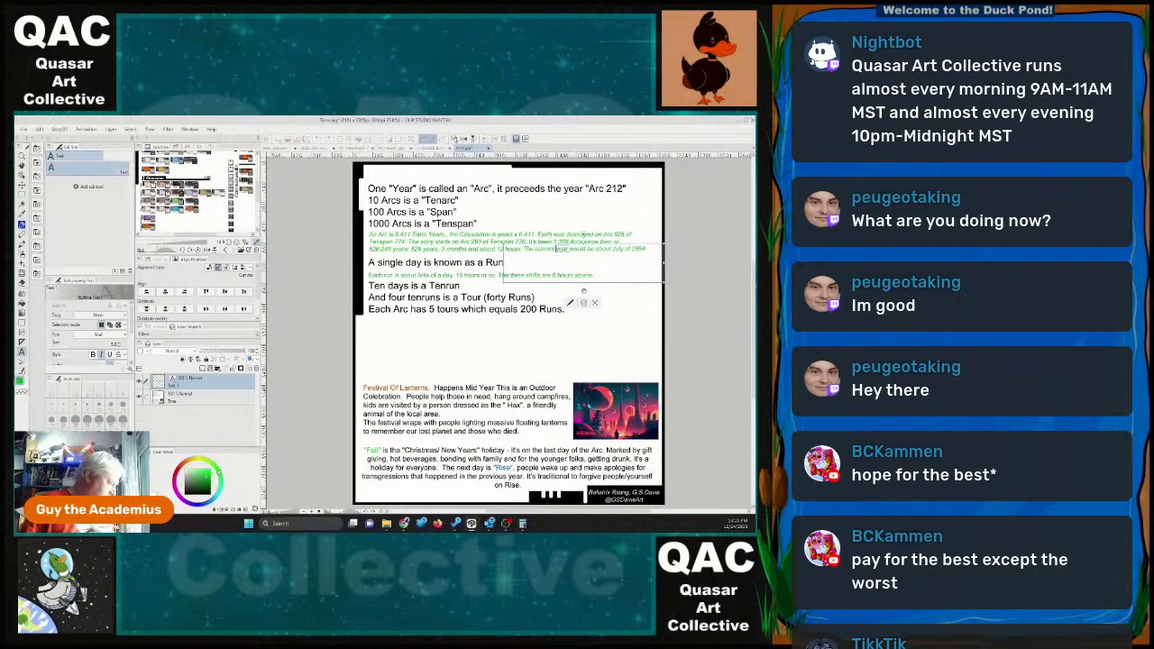
text(time)
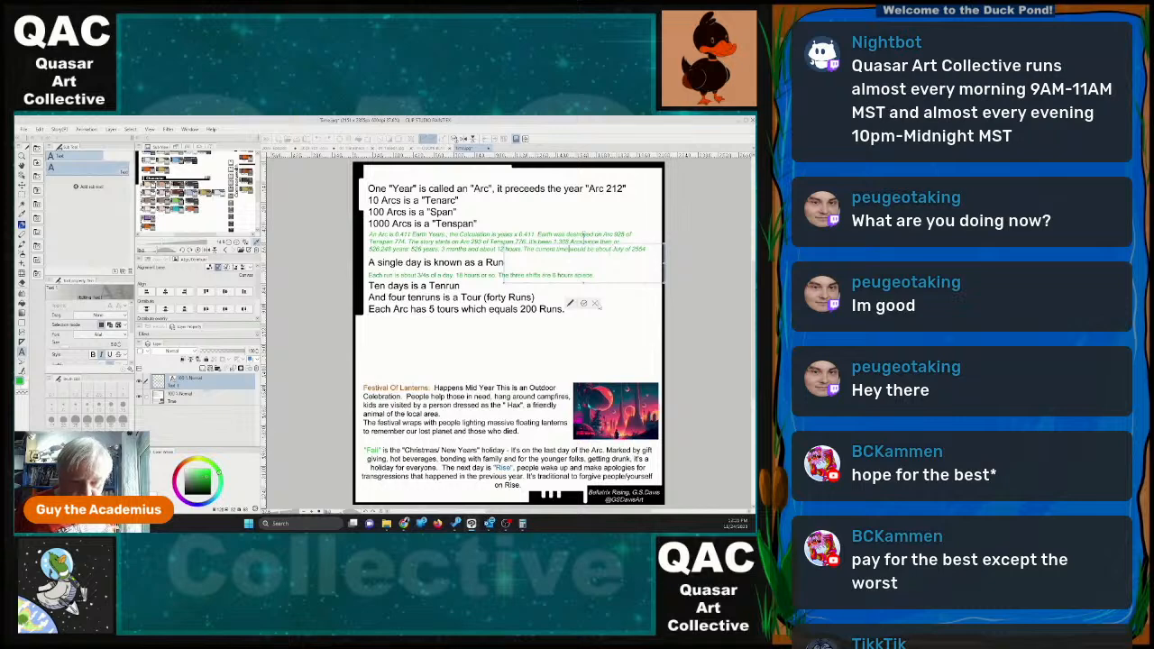
click(583, 304)
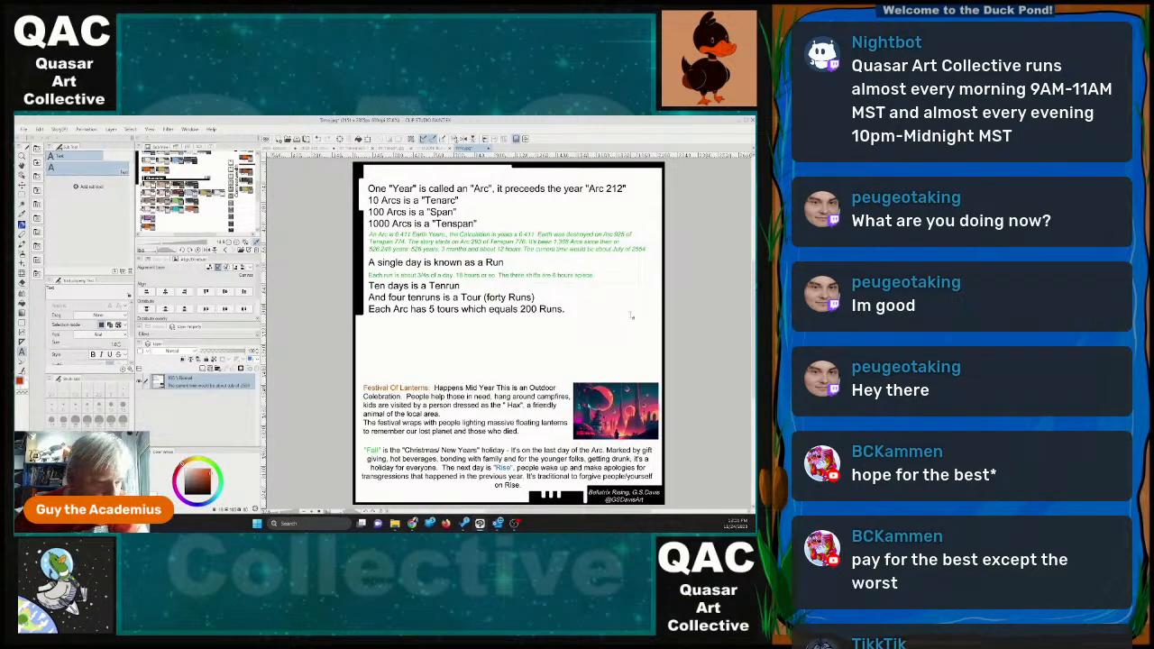
Save the Time.jpg page and close the other reference documents, including the Setting Scrapbook time page and the population list.
click(25, 129)
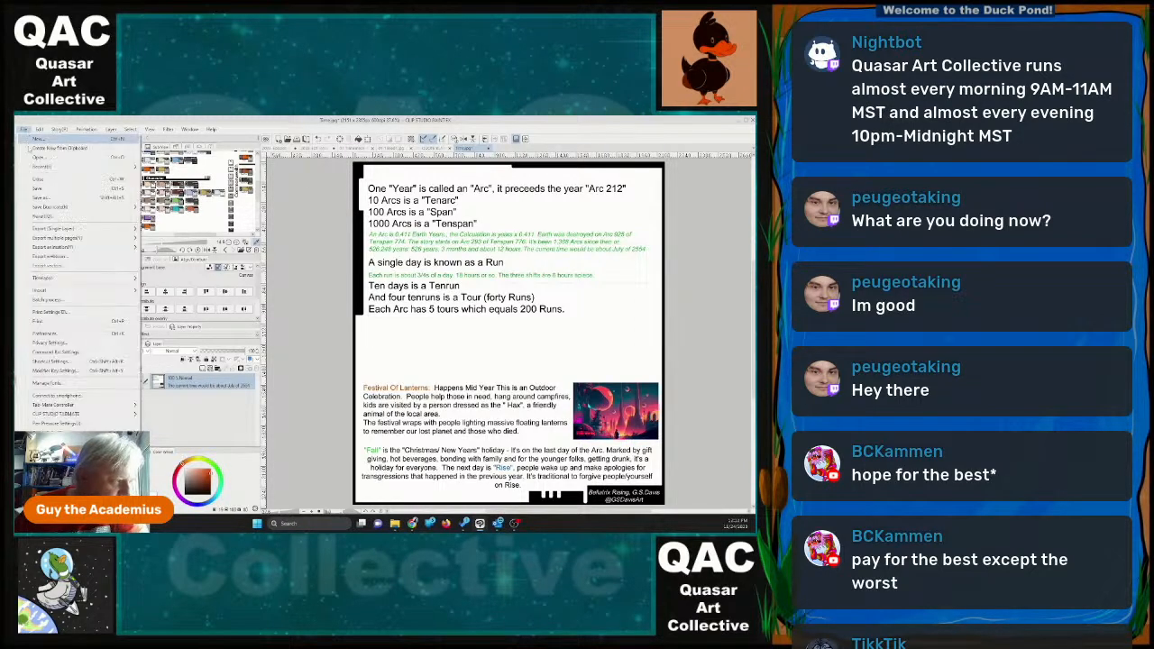
click(38, 187)
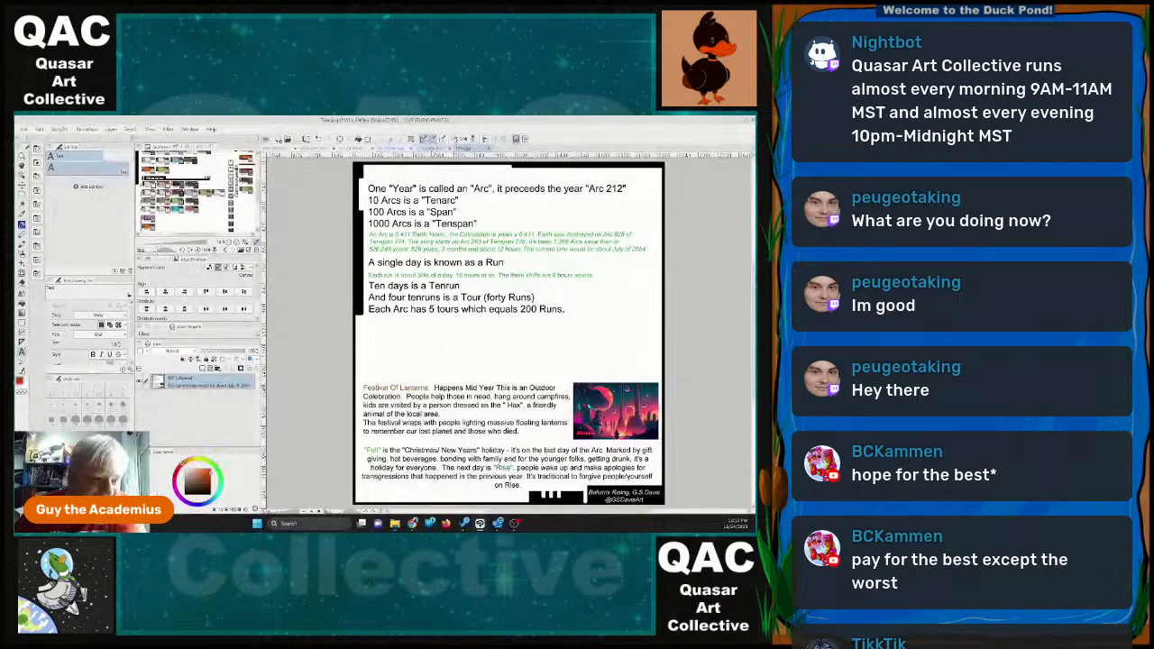
click(439, 149)
click(459, 149)
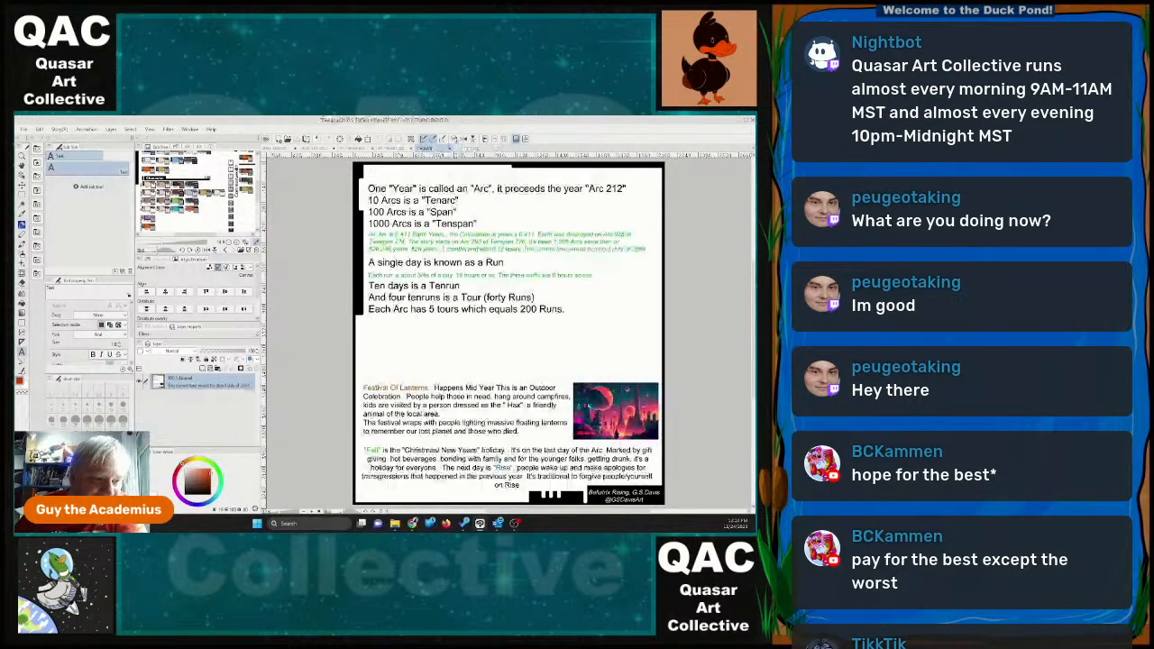
click(399, 150)
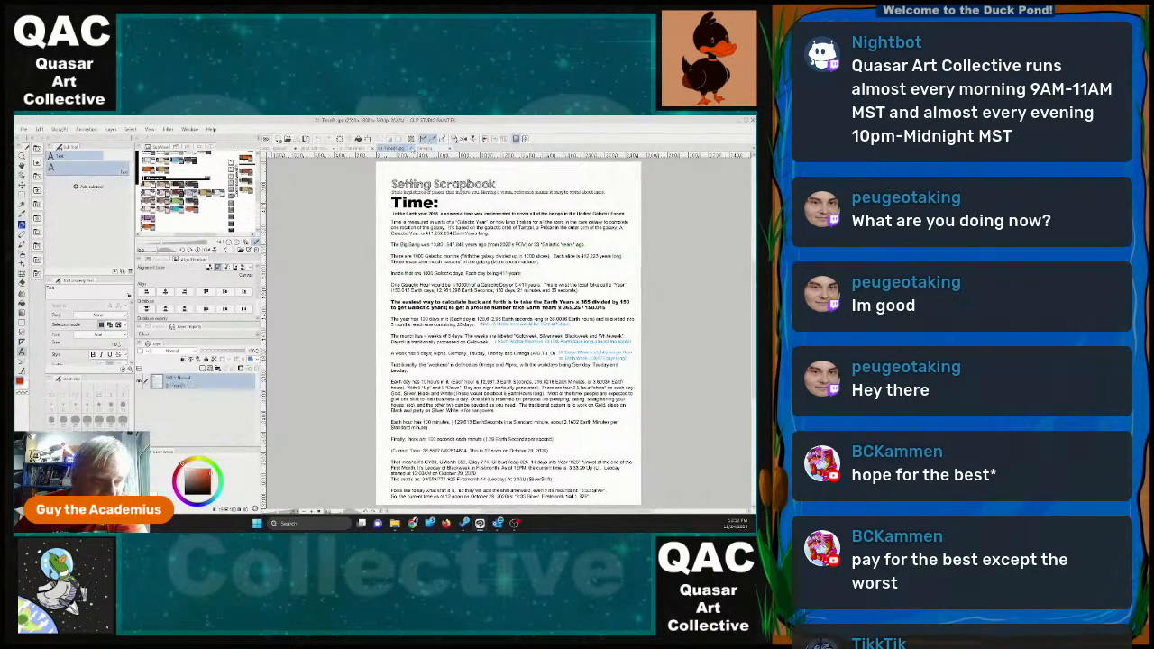
click(411, 148)
click(365, 150)
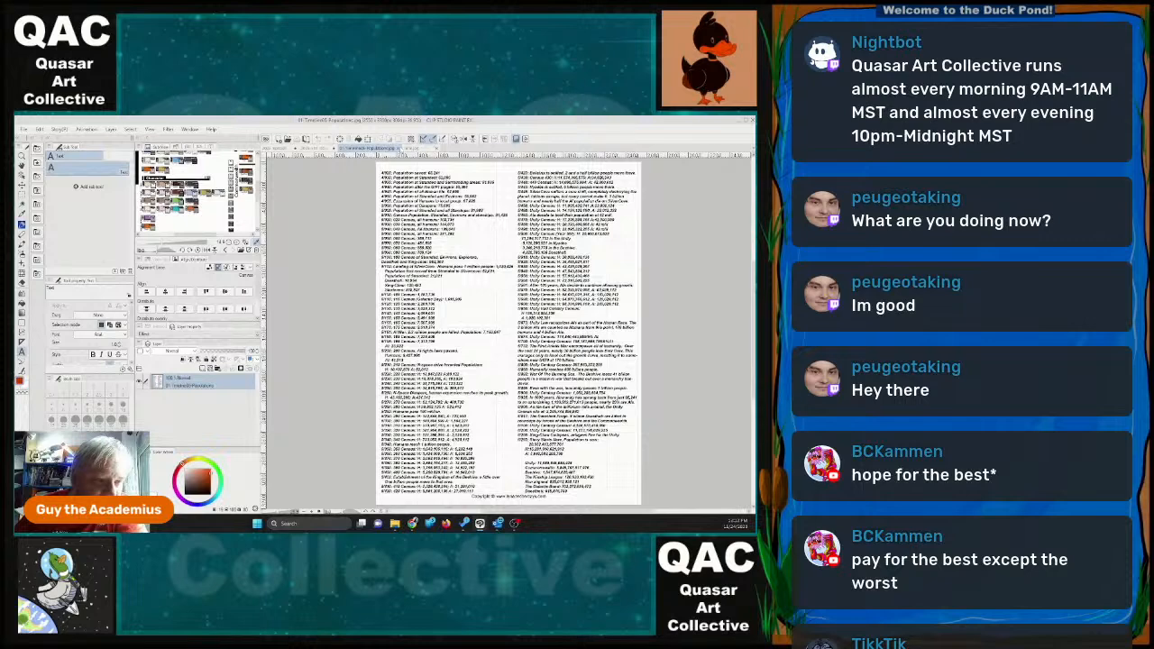
click(399, 150)
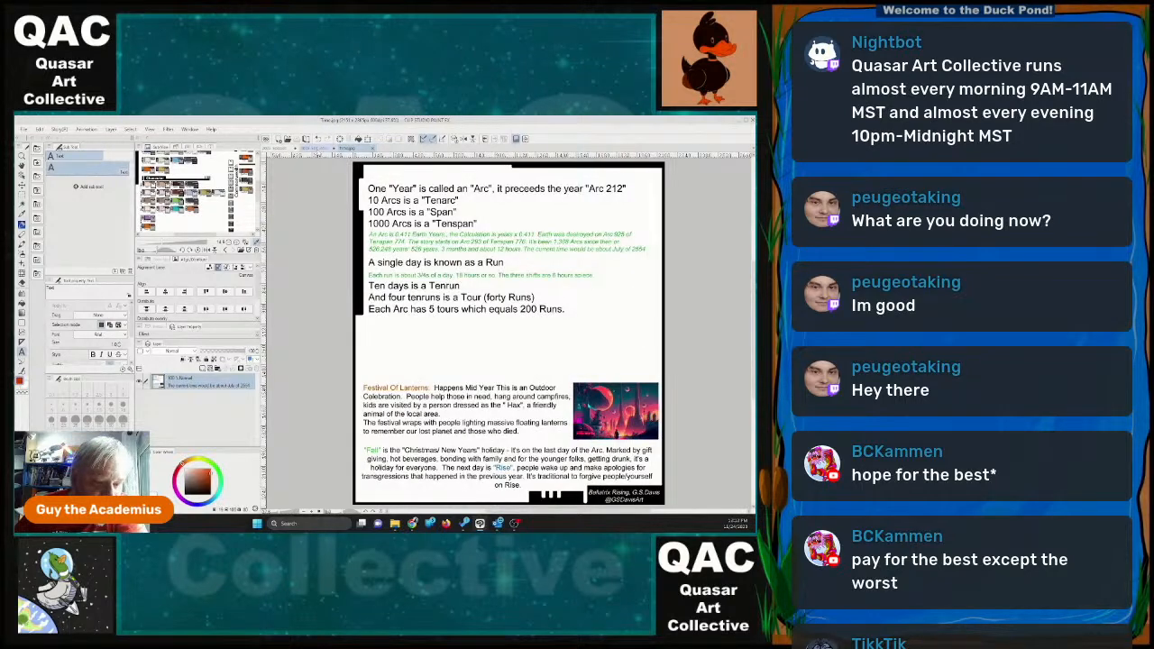
Switch to the blank Setup VERSION 2 storyboard document and save it.
click(322, 148)
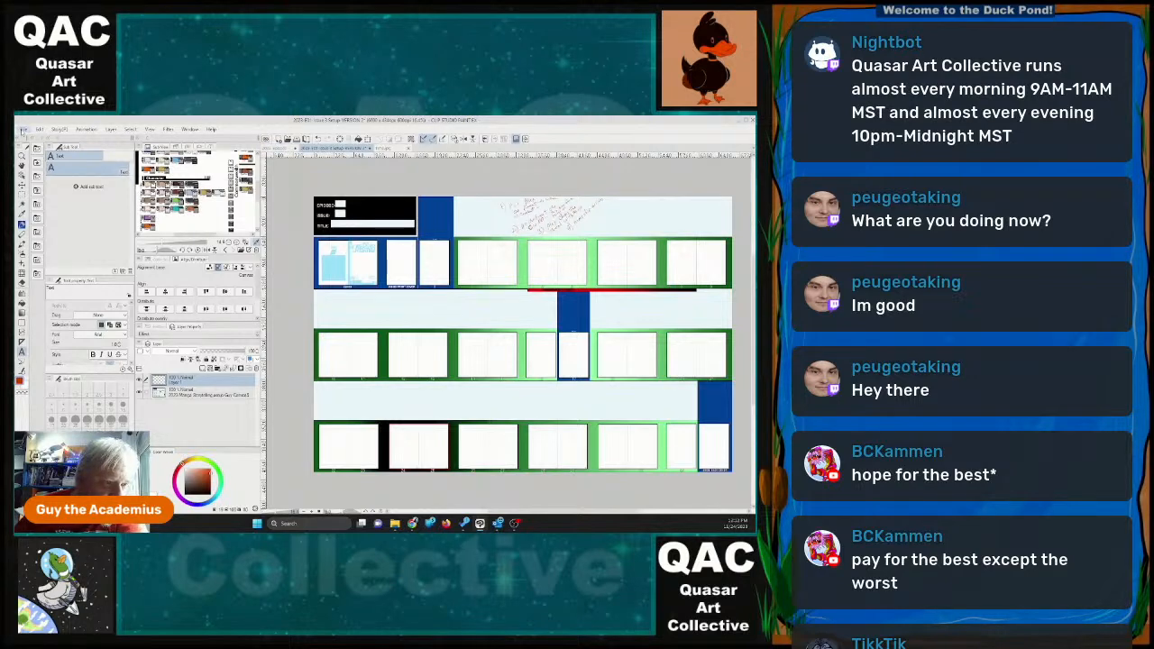
click(22, 131)
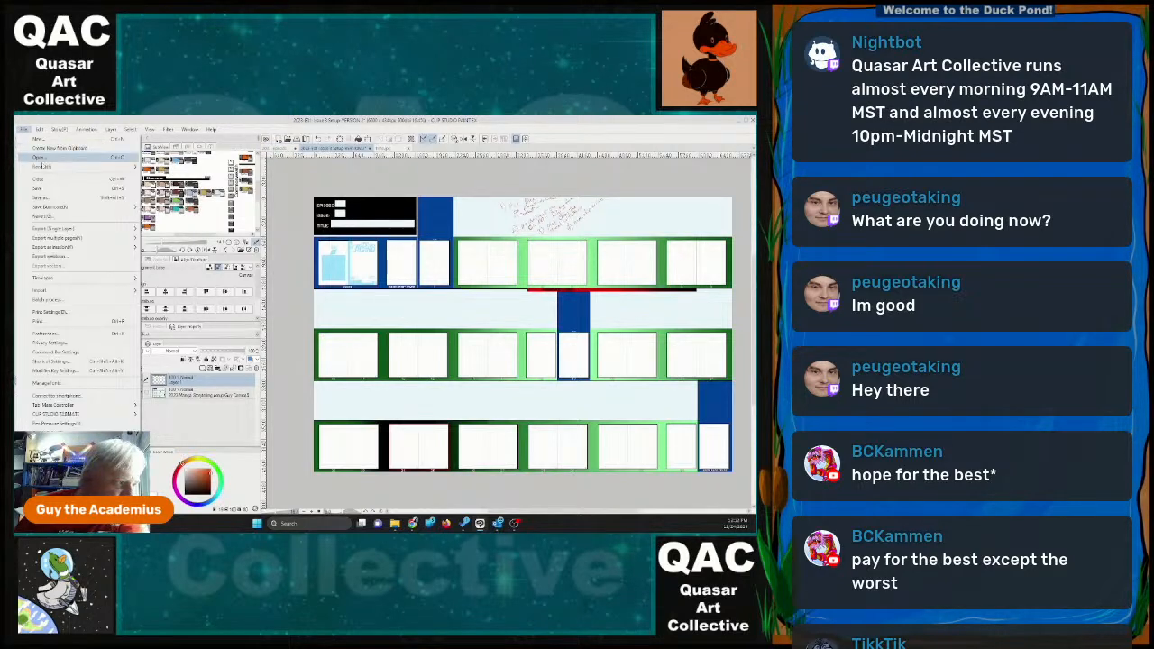
click(45, 189)
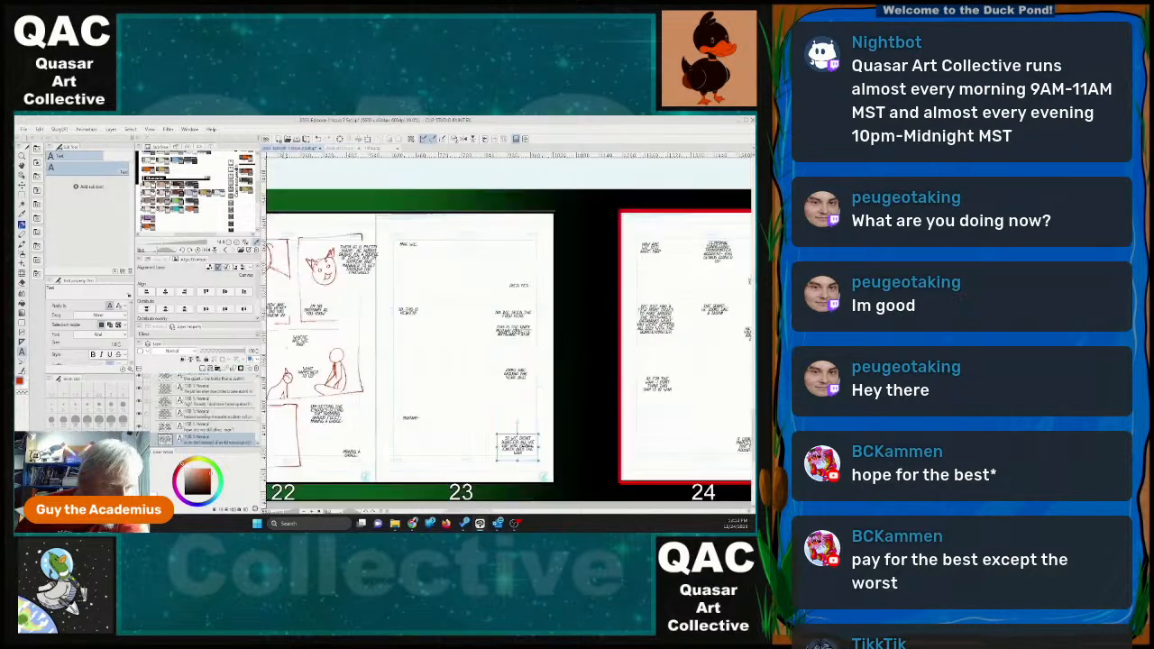
Edit the year in page 23's "looks like around the year" dialogue block and save the issue 2 setup file.
click(524, 377)
click(525, 377)
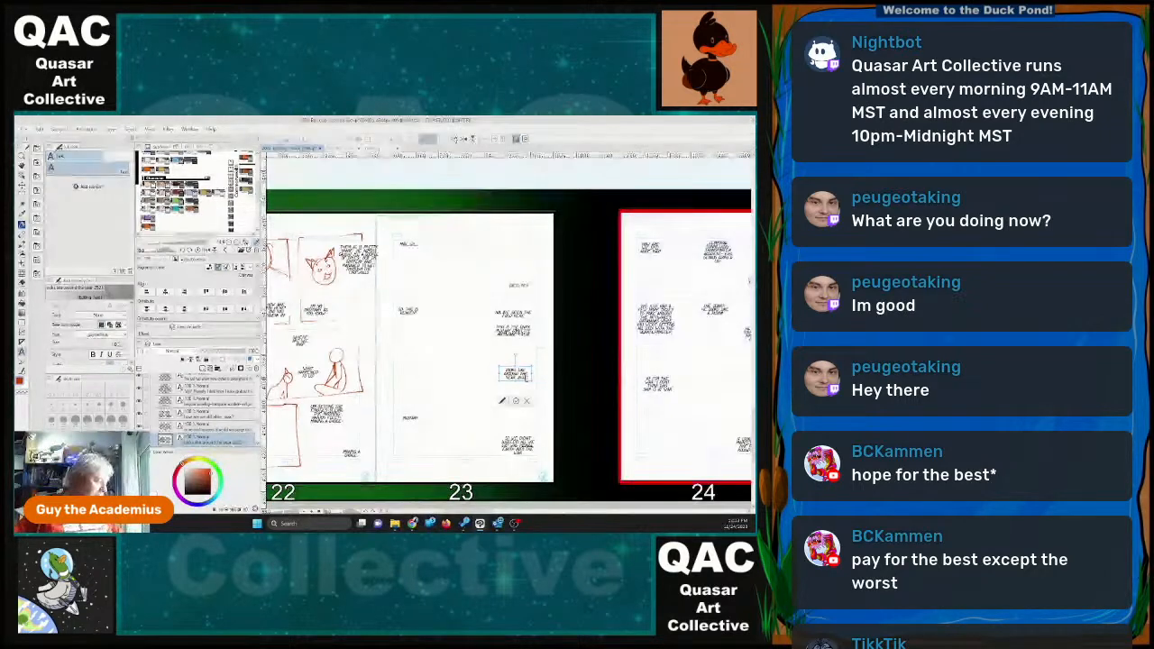
click(526, 377)
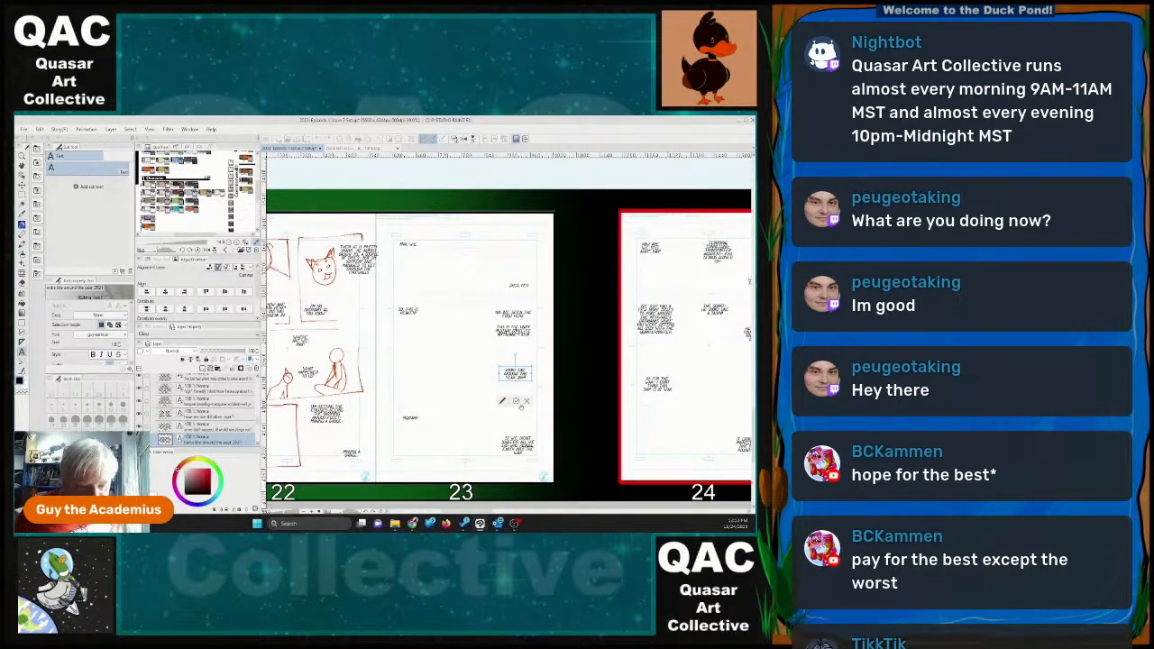
click(544, 412)
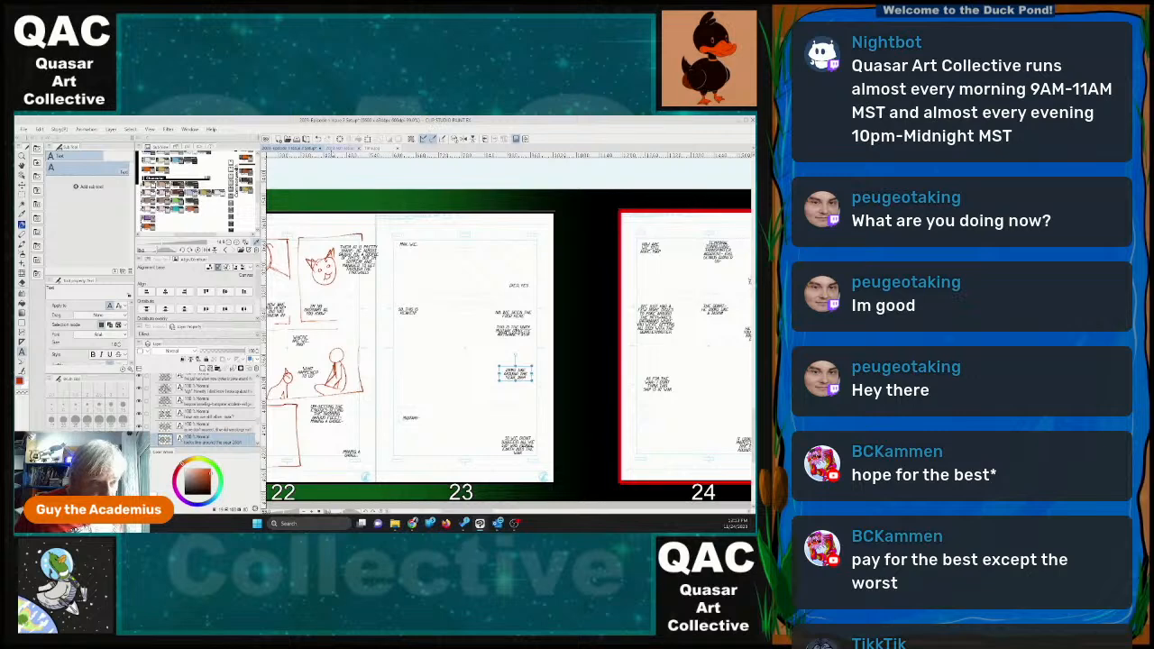
click(24, 128)
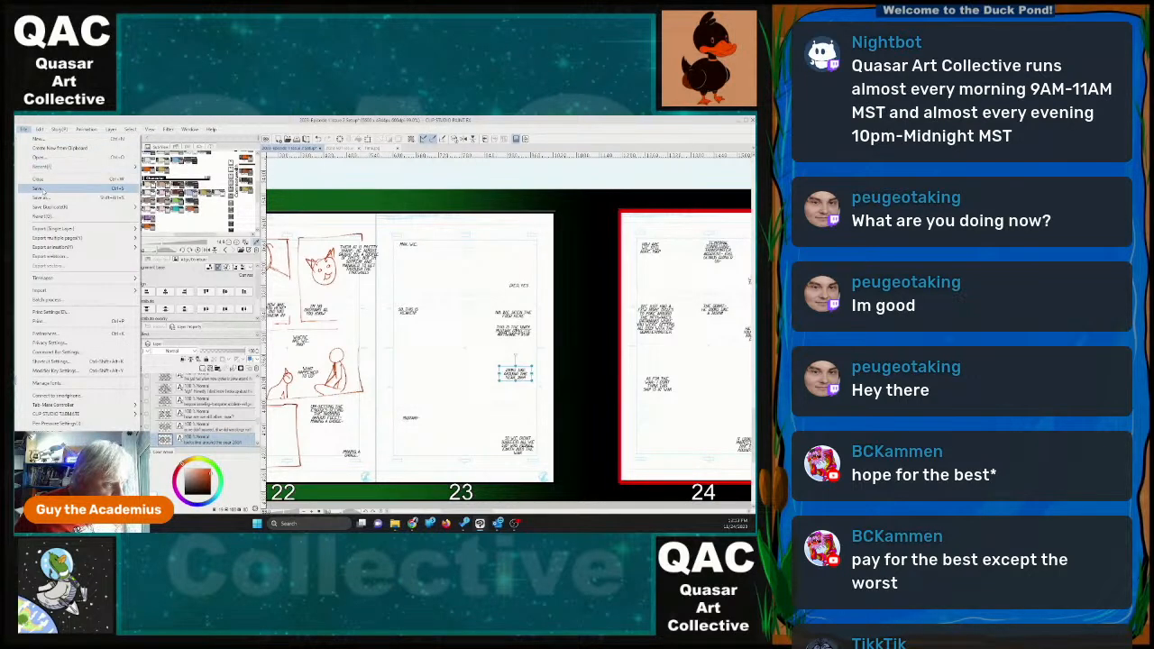
click(39, 188)
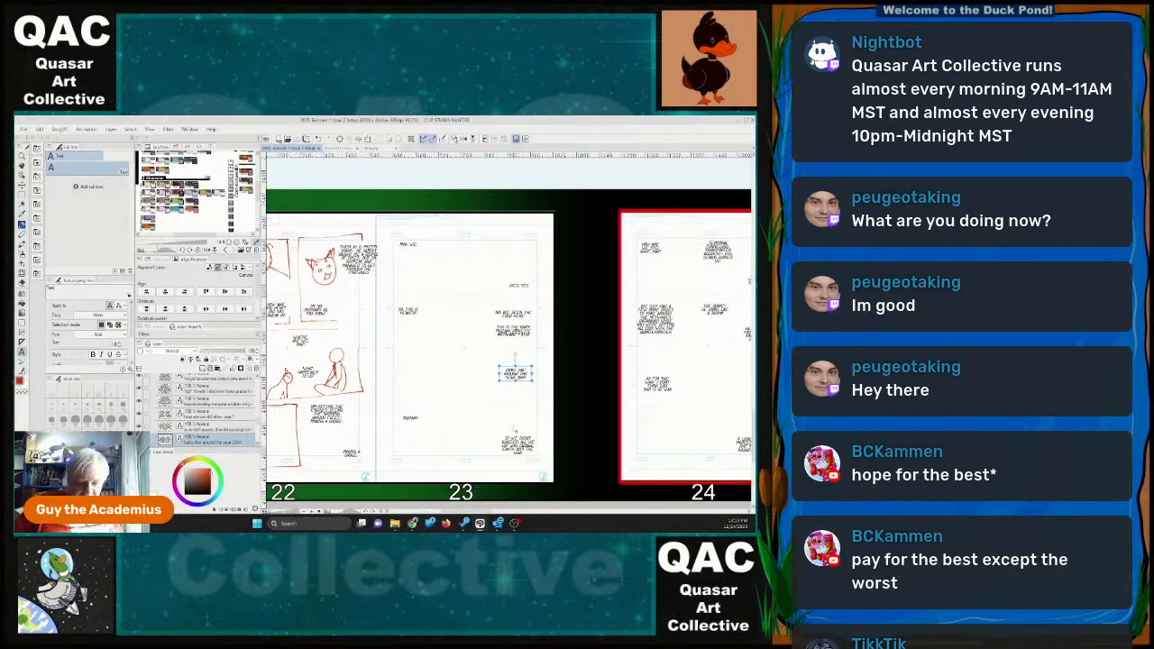
Move the two lowest dialogue blocks on page 24 up to the top margin of the page with the Move layer tool.
scroll(417, 359, down, 6)
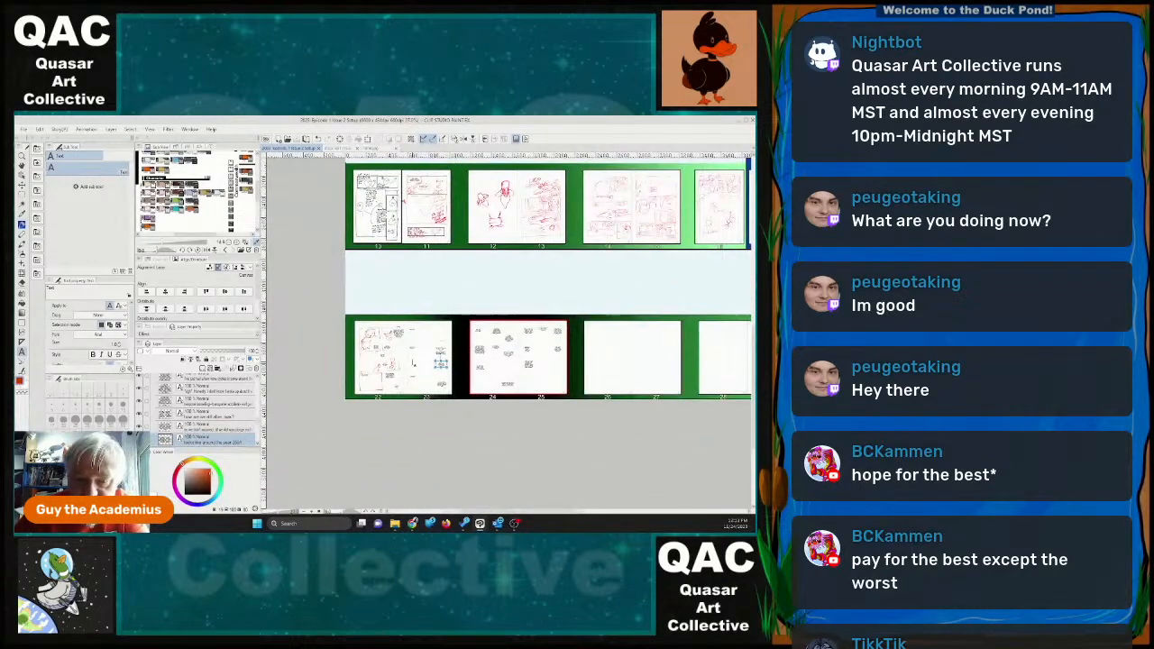
scroll(413, 364, up, 5)
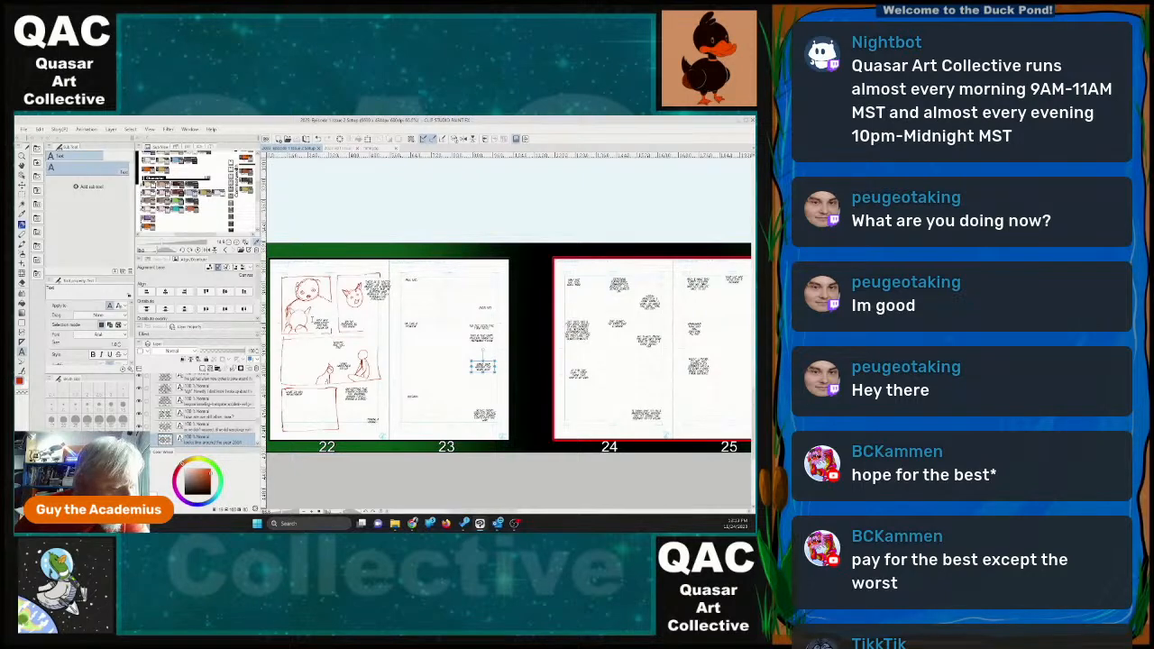
scroll(370, 311, up, 1)
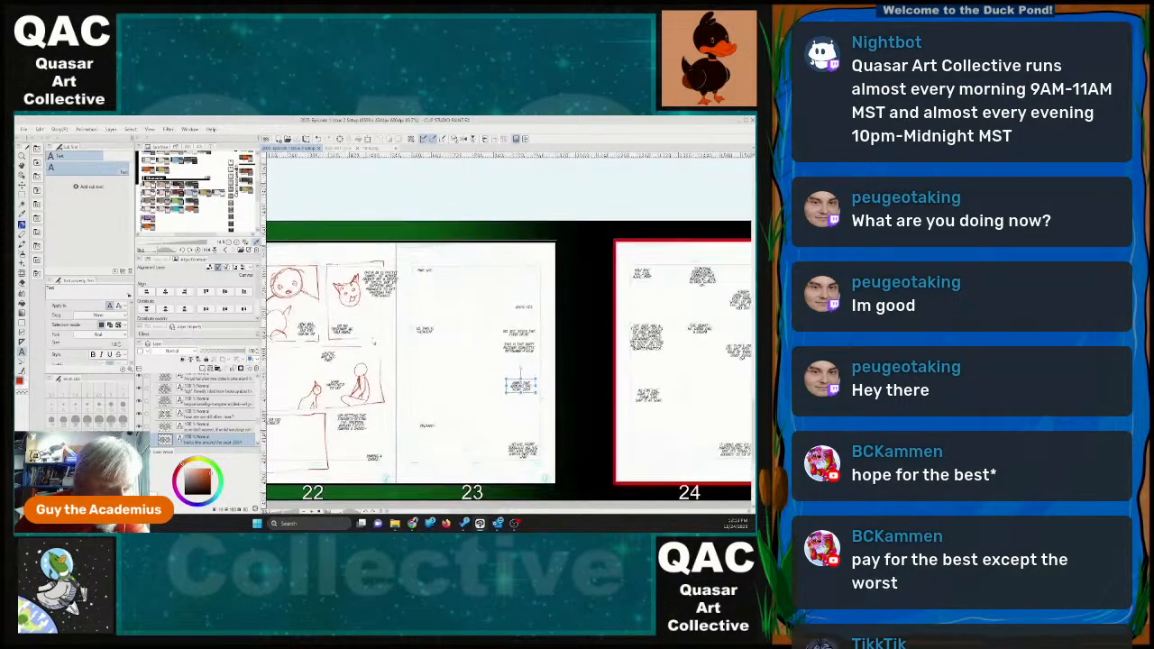
scroll(478, 483, up, 1)
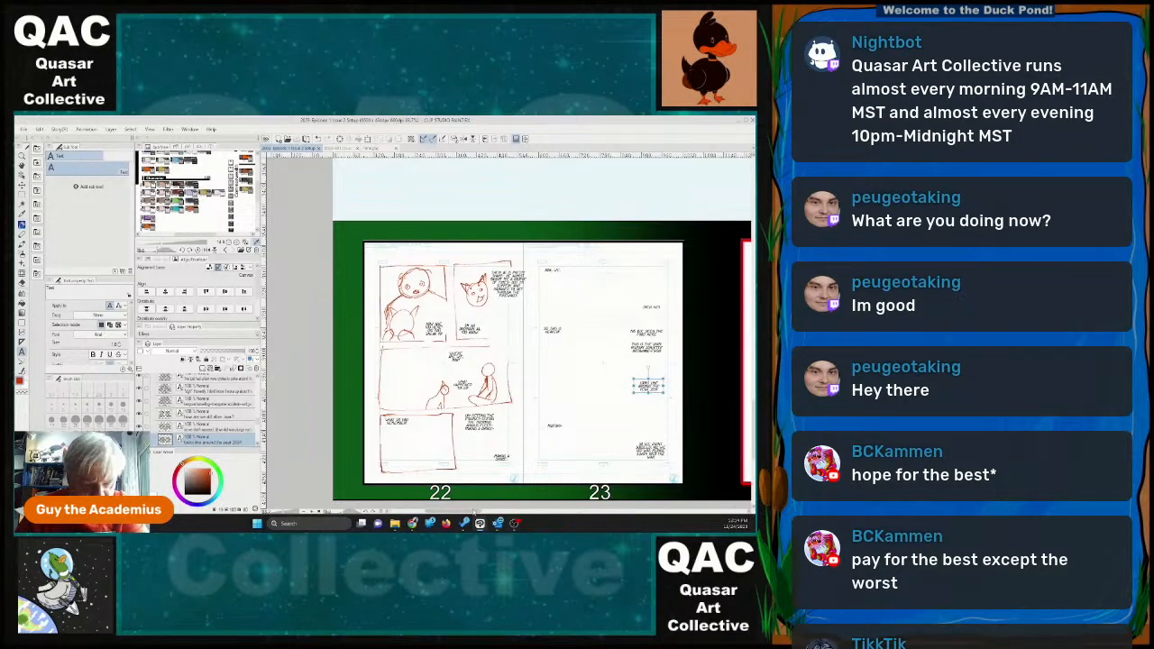
drag(471, 512, 516, 520)
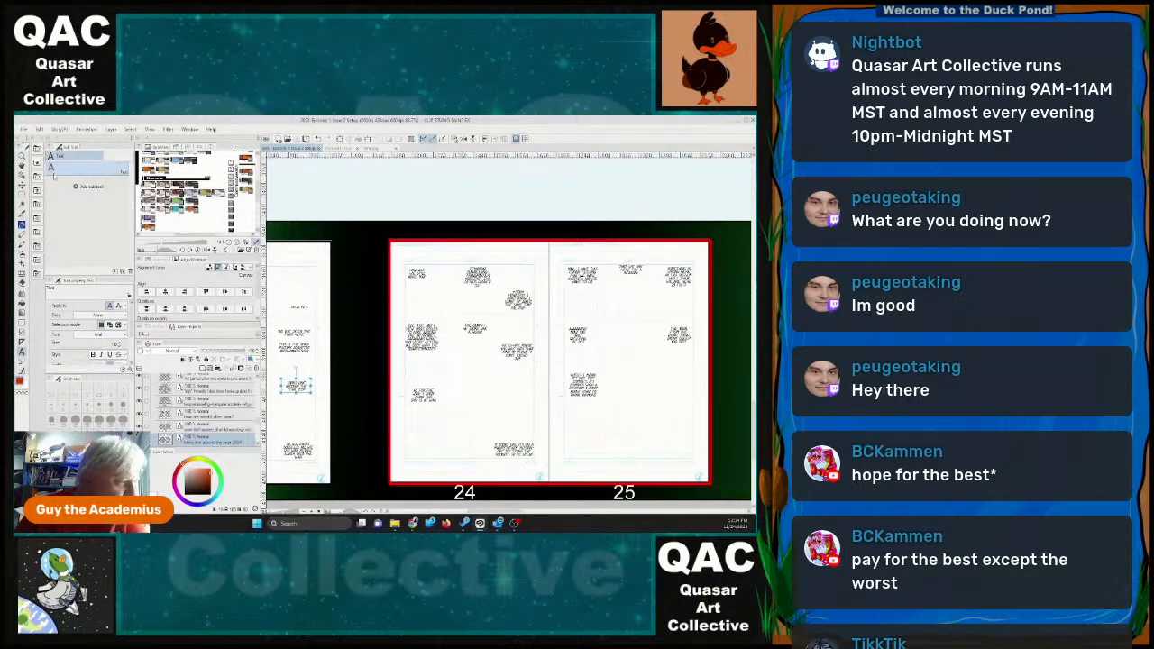
click(23, 186)
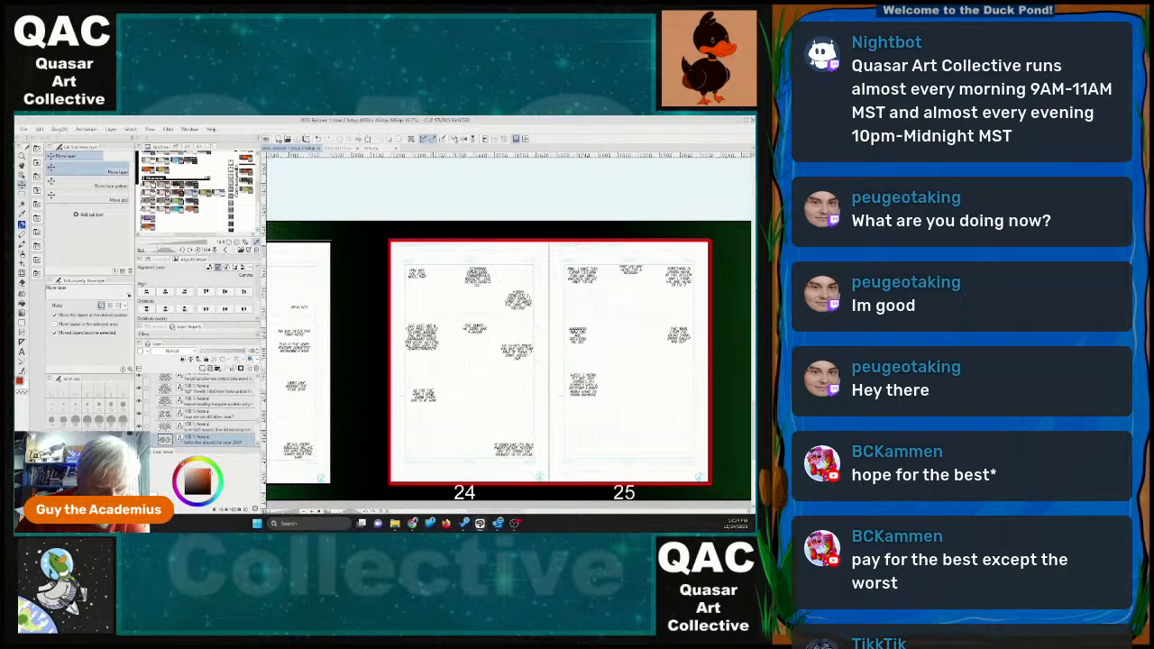
drag(424, 395, 429, 256)
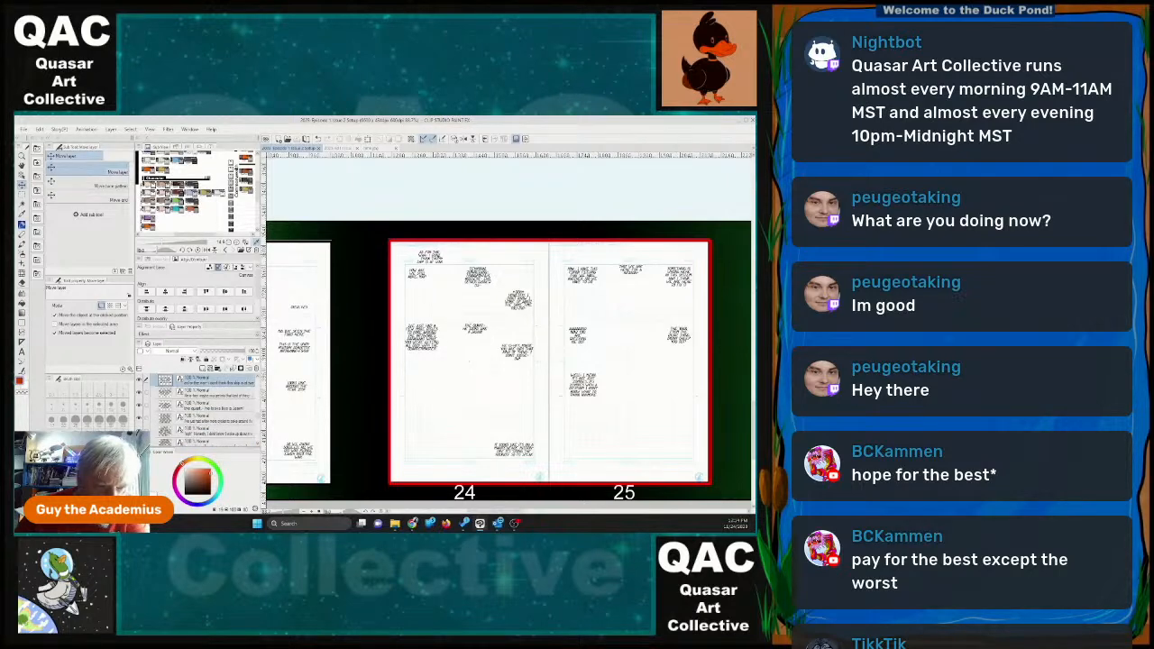
drag(512, 444, 510, 261)
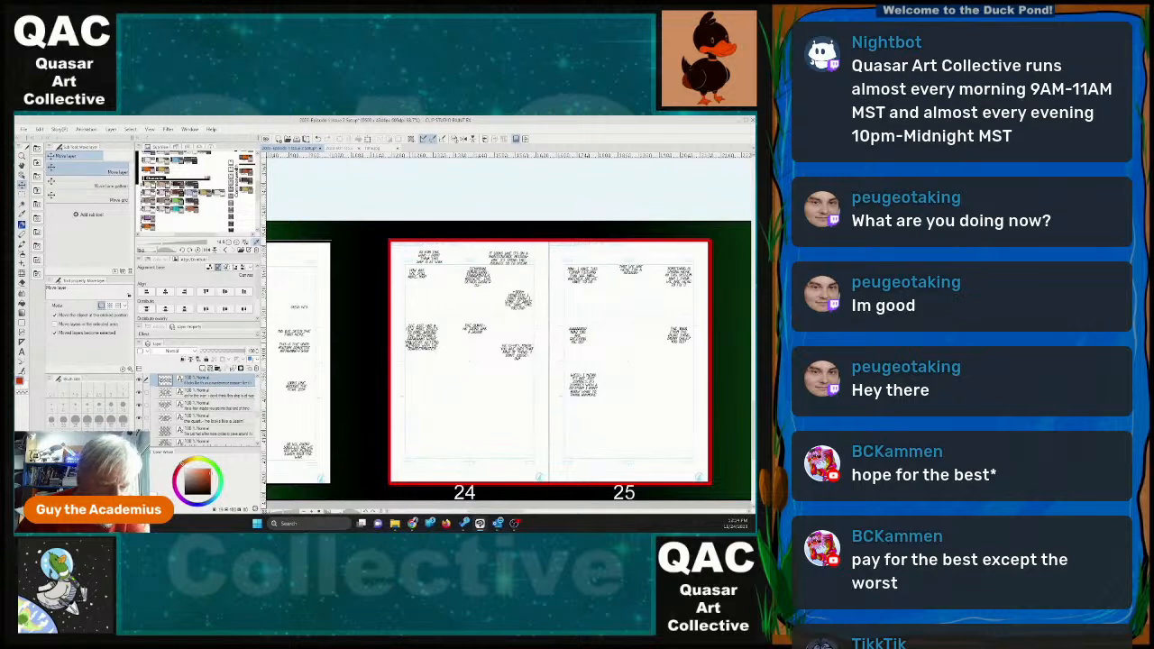
Move page 24's middle-left and middle-right dialogue blocks down to the lower part of the page.
drag(422, 337, 424, 408)
drag(517, 359, 516, 373)
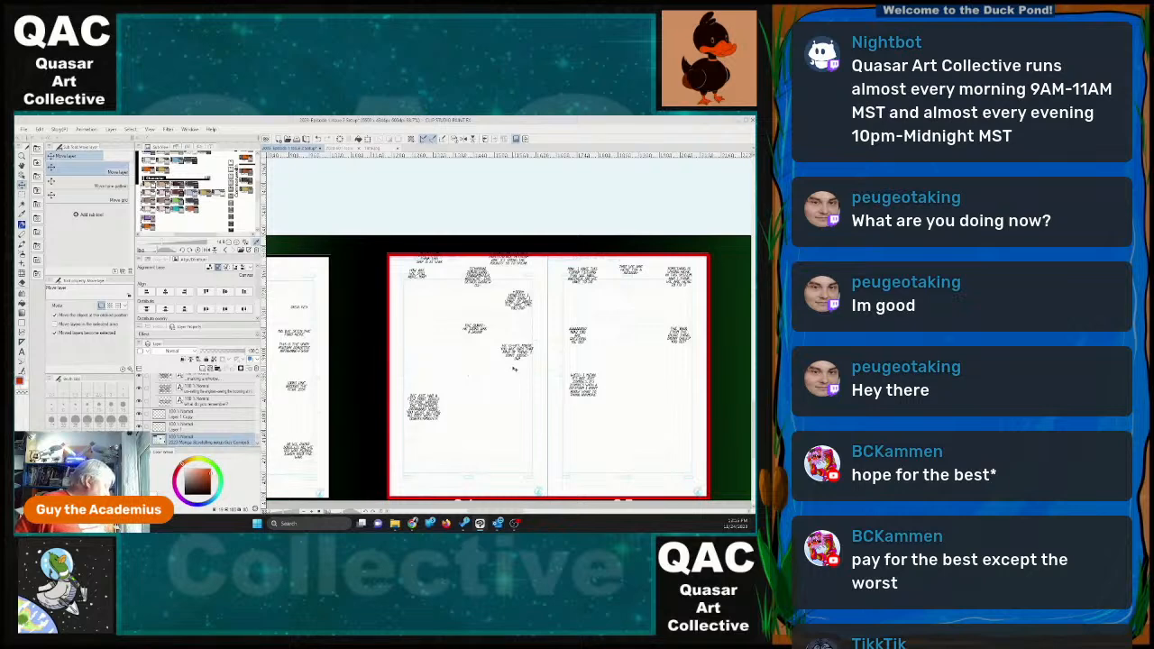
scroll(510, 371, down, 1)
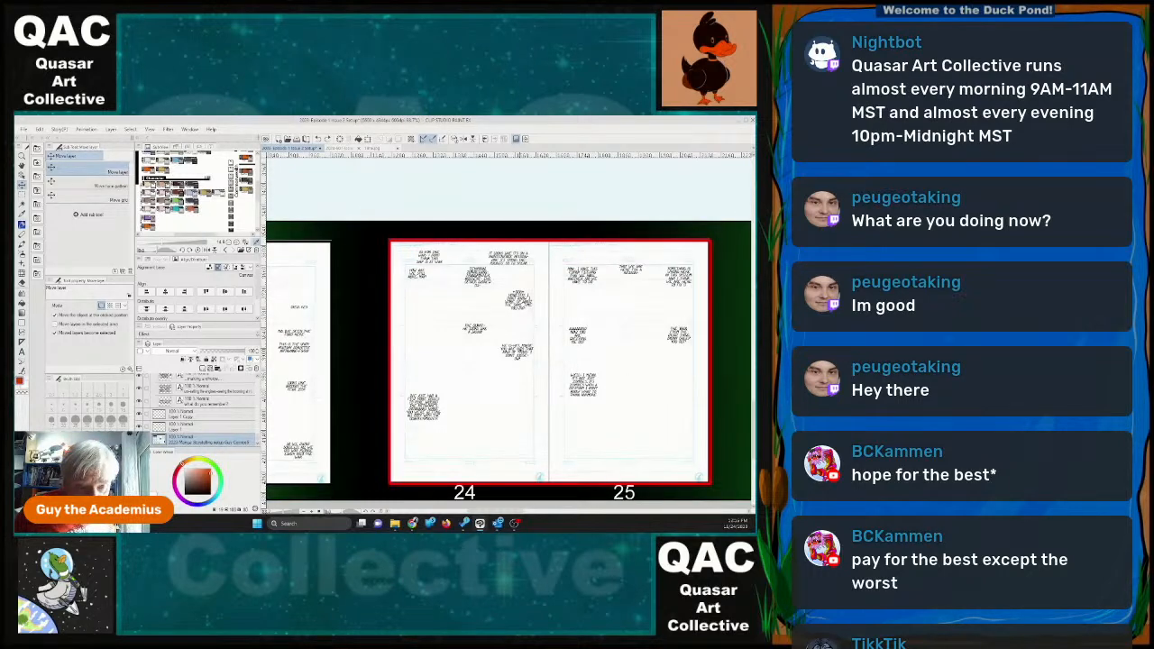
drag(523, 355, 519, 450)
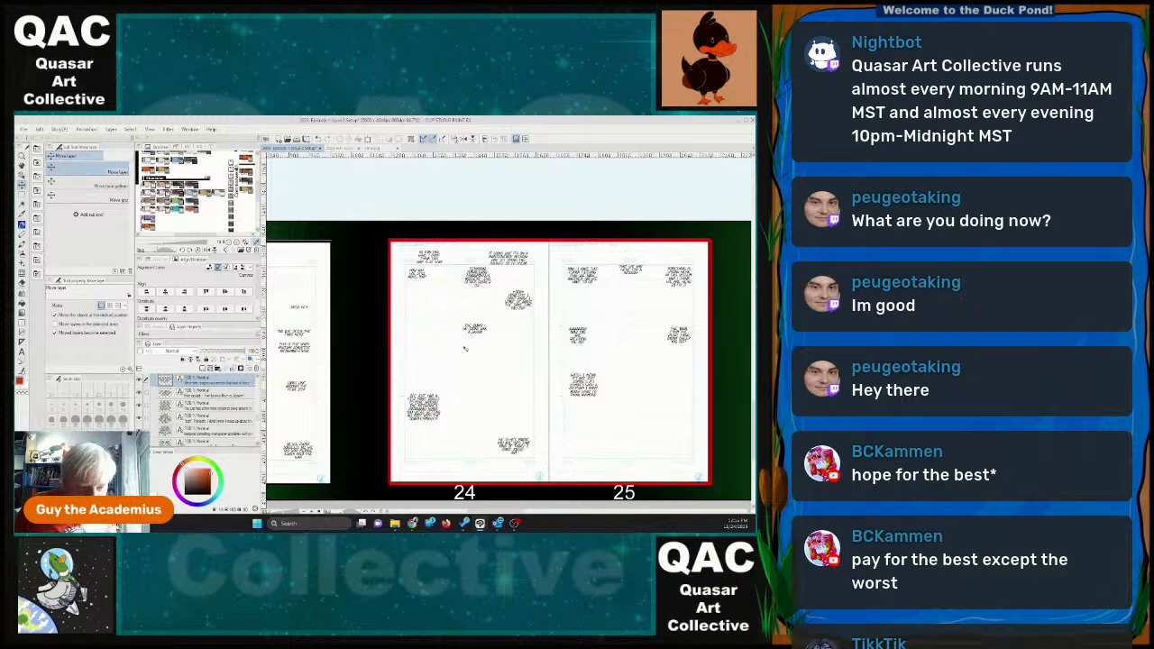
Move page 24's central dialogue block to the lower part of the page and the right-hand block down to mid-page.
click(480, 333)
drag(479, 333, 479, 402)
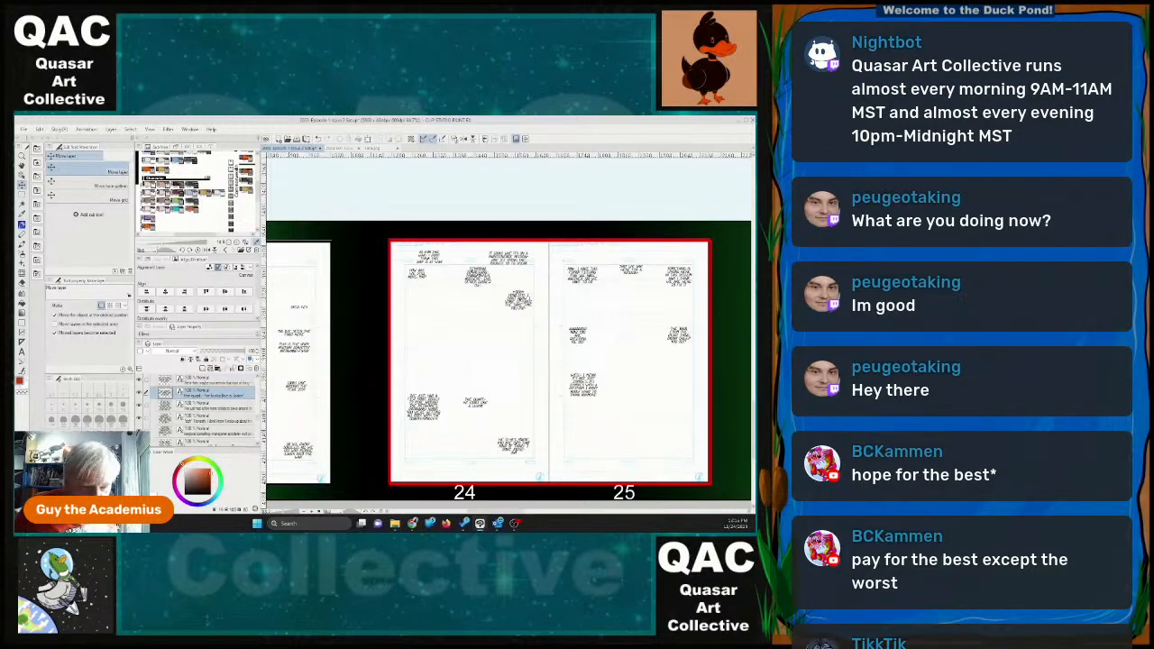
drag(517, 301, 513, 354)
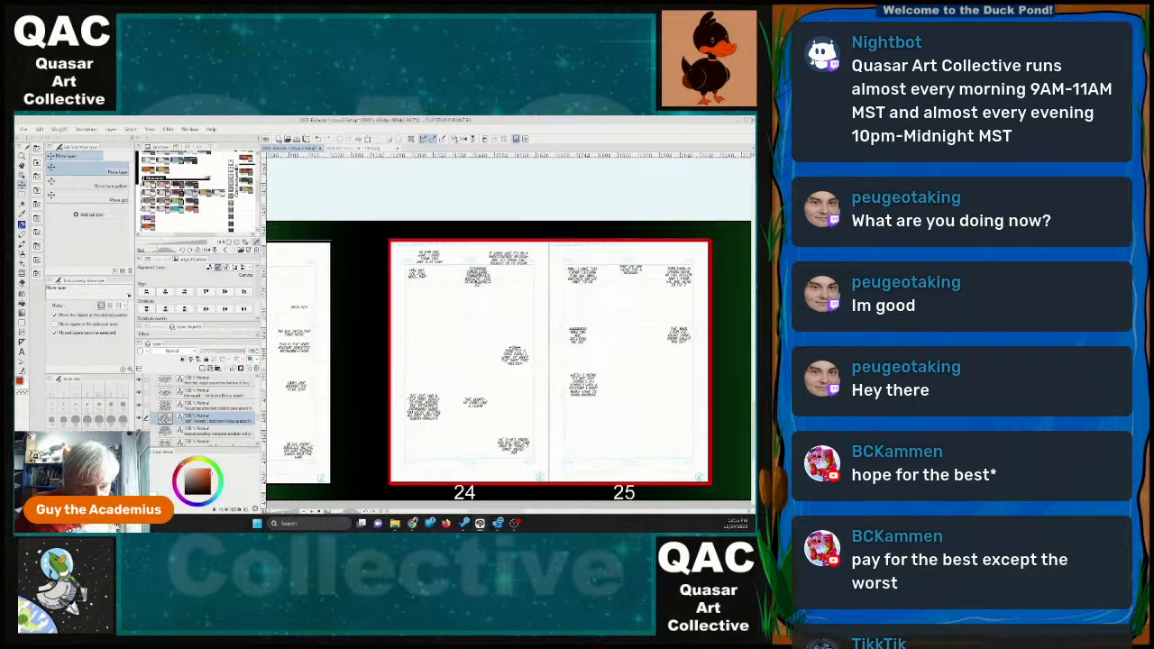
Move page 24's upper-centre and upper-left dialogue blocks down to mid-page and shift the two topmost blocks inside the margin corners.
drag(474, 273, 472, 312)
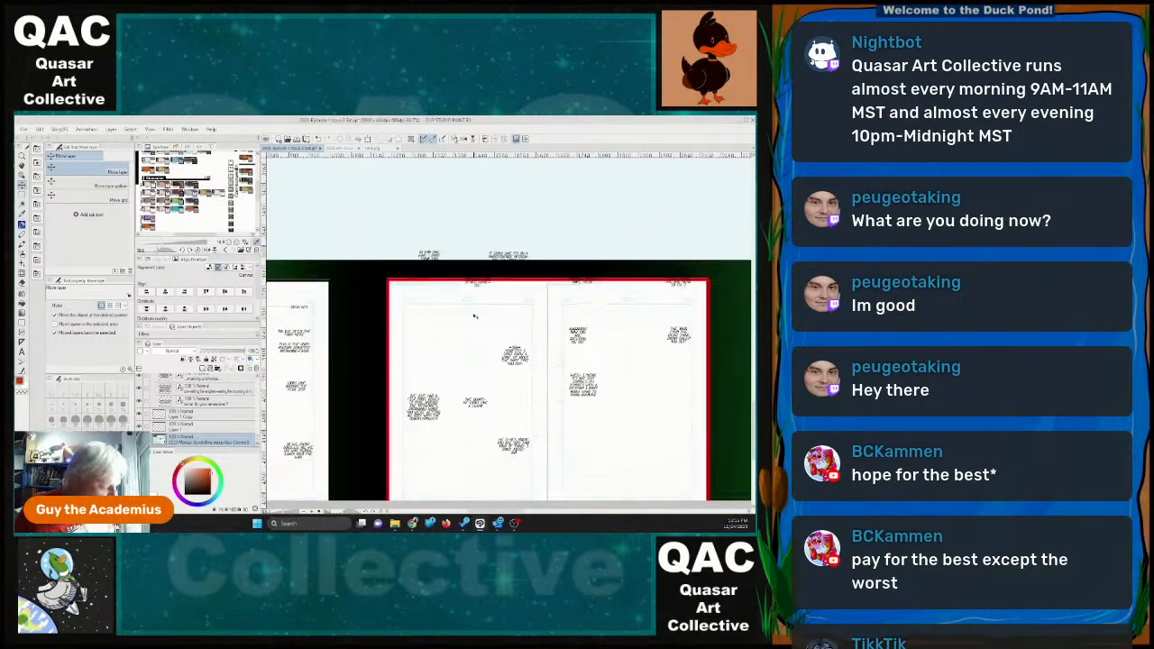
key(ctrl+z)
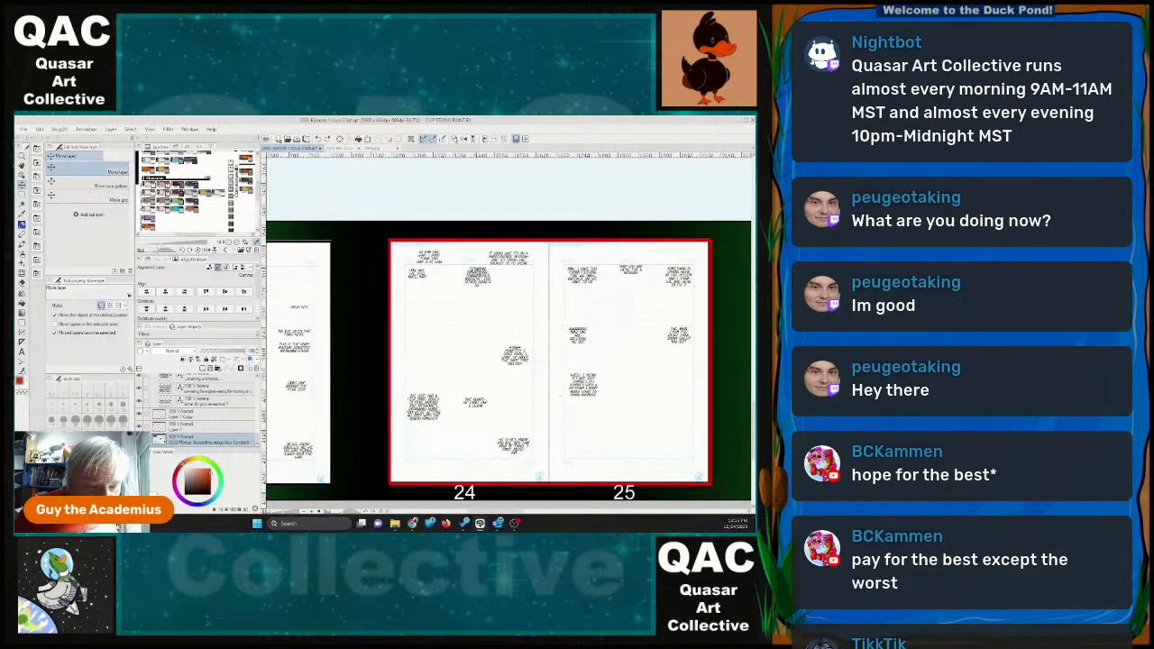
drag(478, 275, 471, 339)
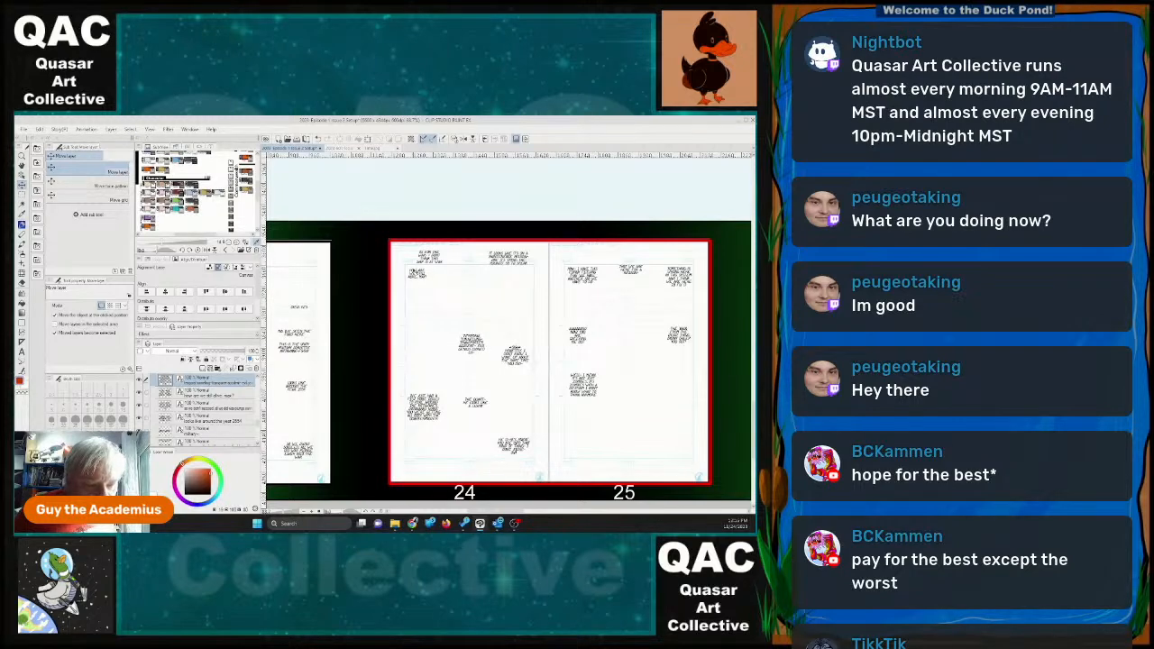
drag(417, 274, 421, 333)
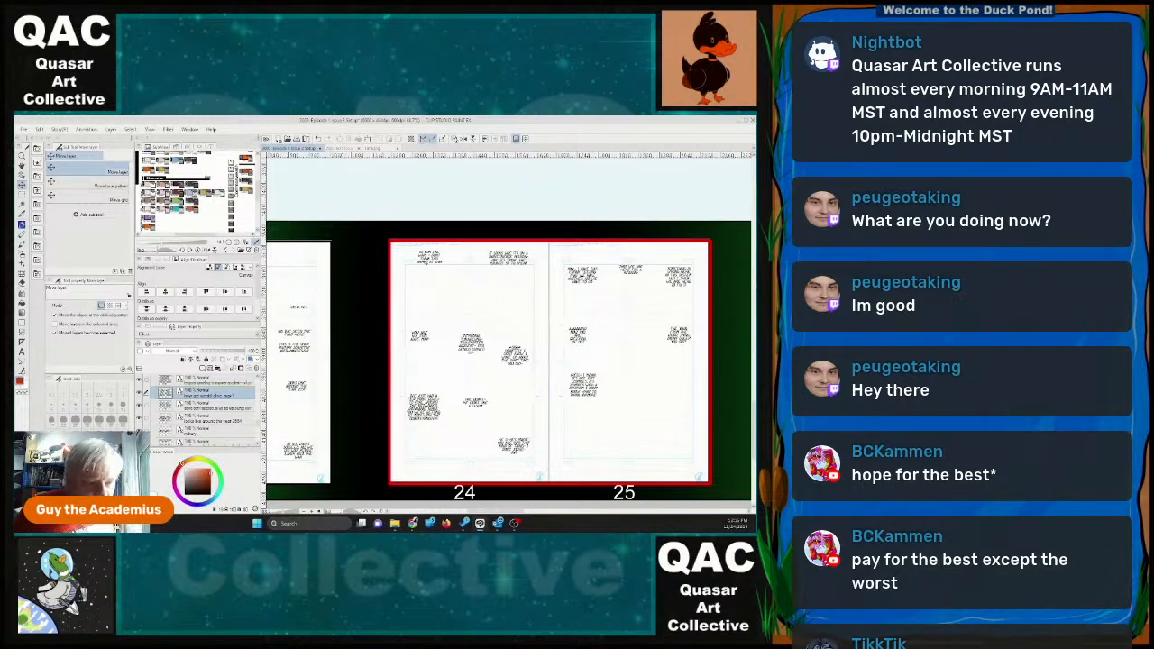
drag(429, 258, 420, 273)
mouse_move(508, 257)
mouse_down()
mouse_move(509, 287)
mouse_move(511, 273)
mouse_up()
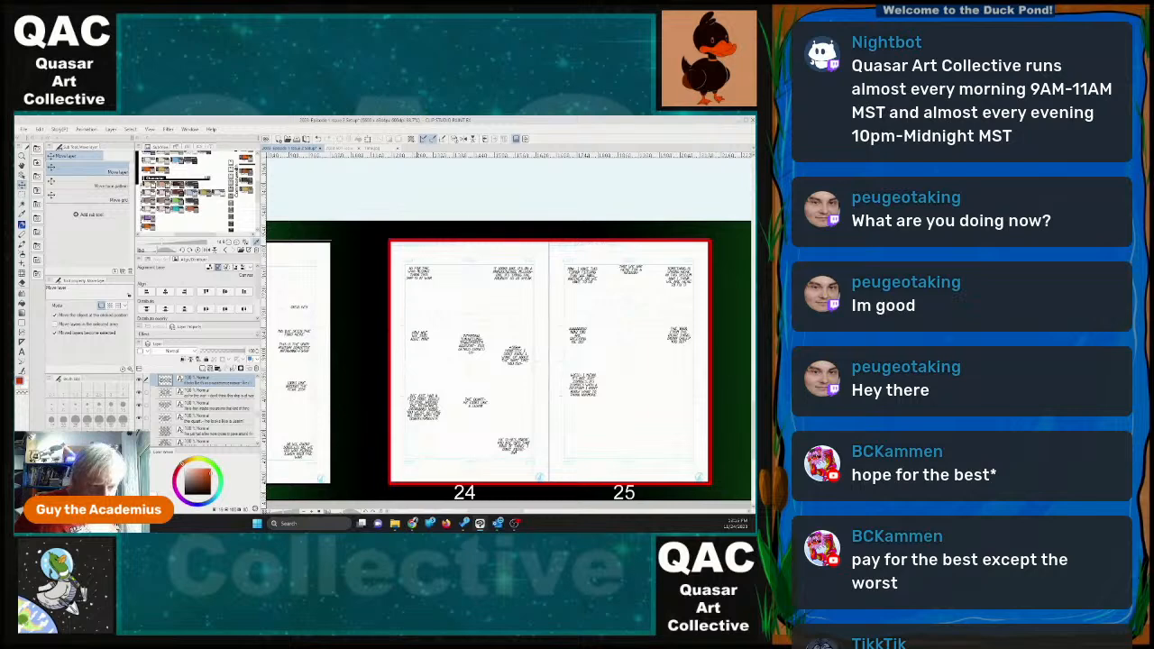
Delete the opening words of page 24's top-left dialogue block with the Text tool so it starts at "I don't think".
click(21, 351)
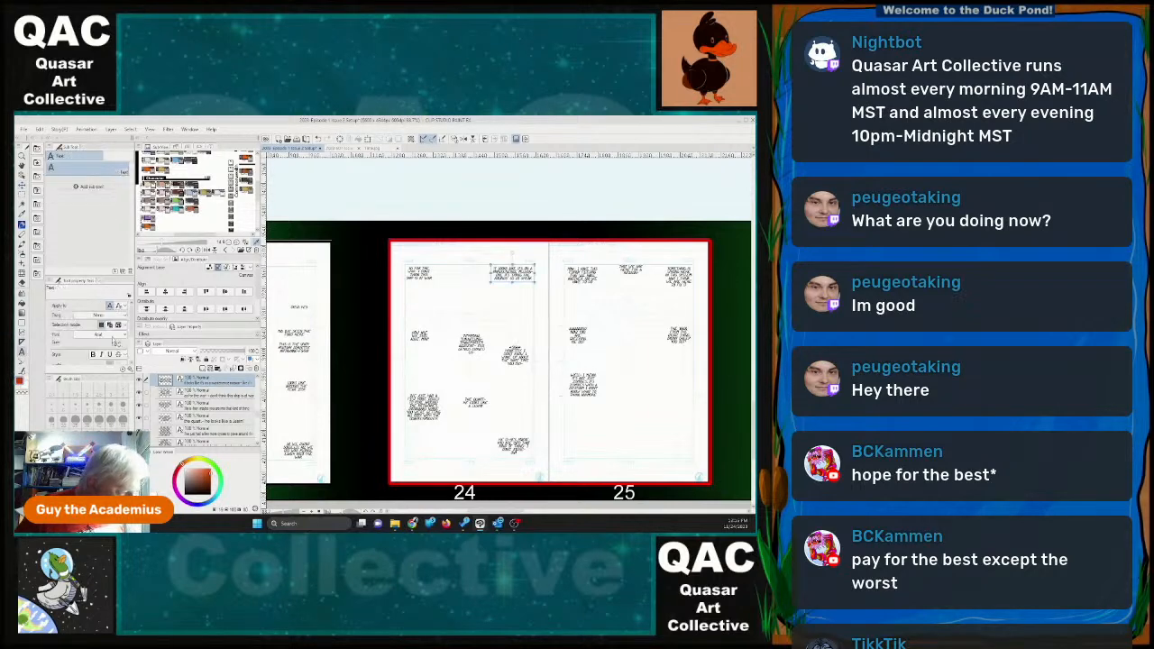
click(420, 273)
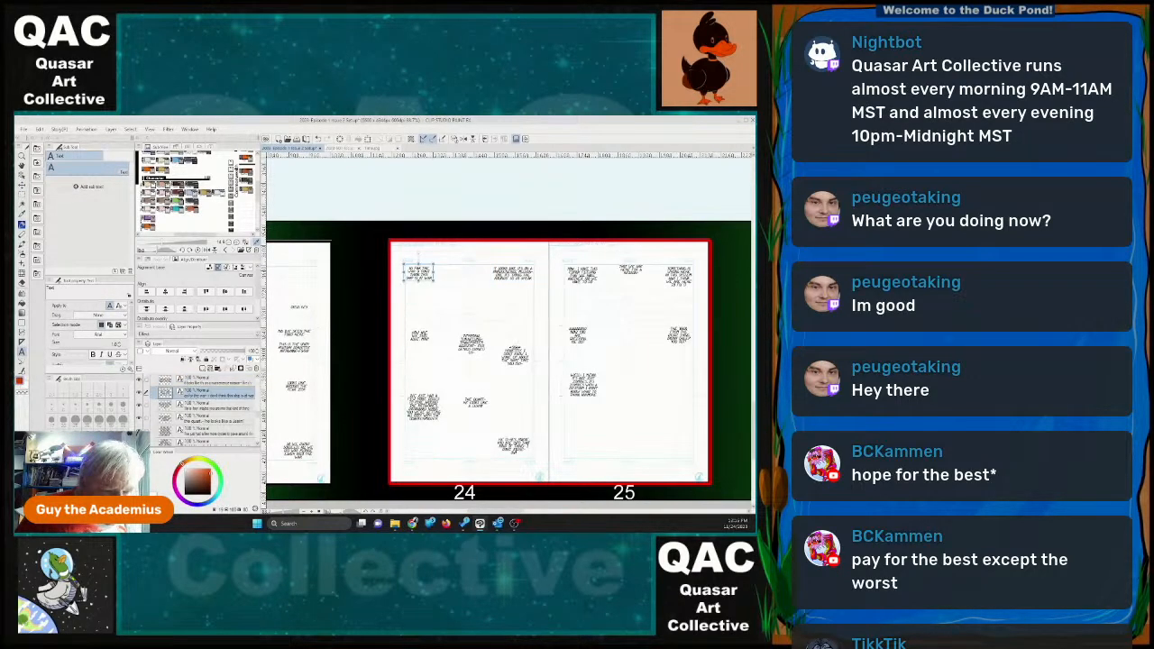
click(419, 273)
click(410, 269)
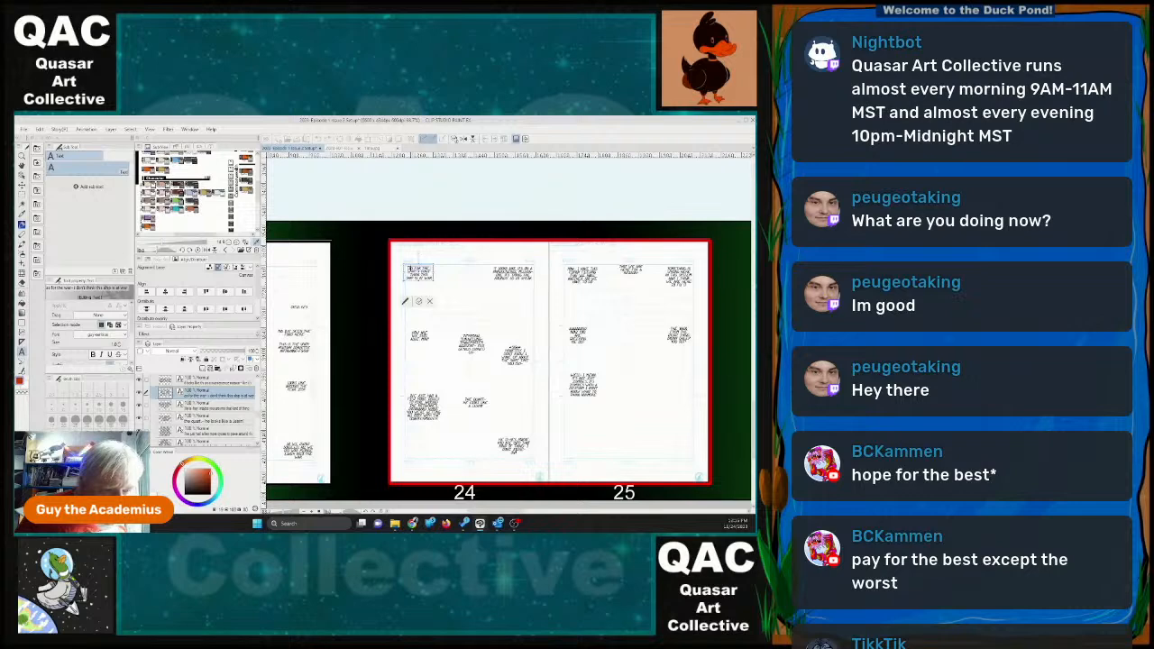
key(BackSpace)
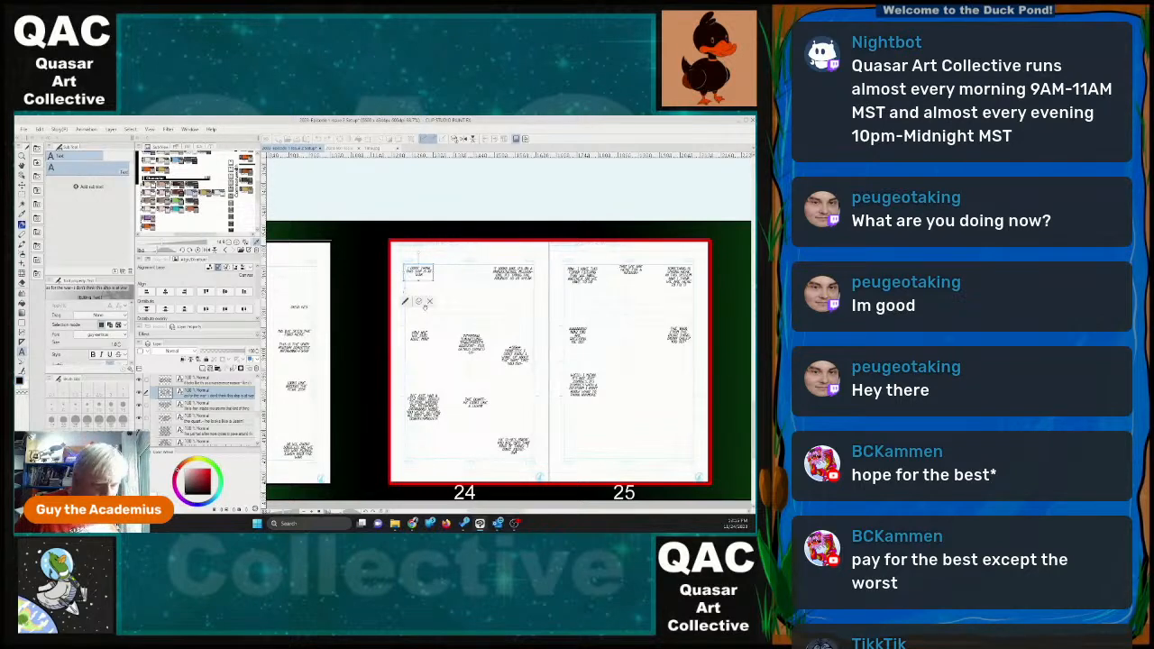
click(419, 302)
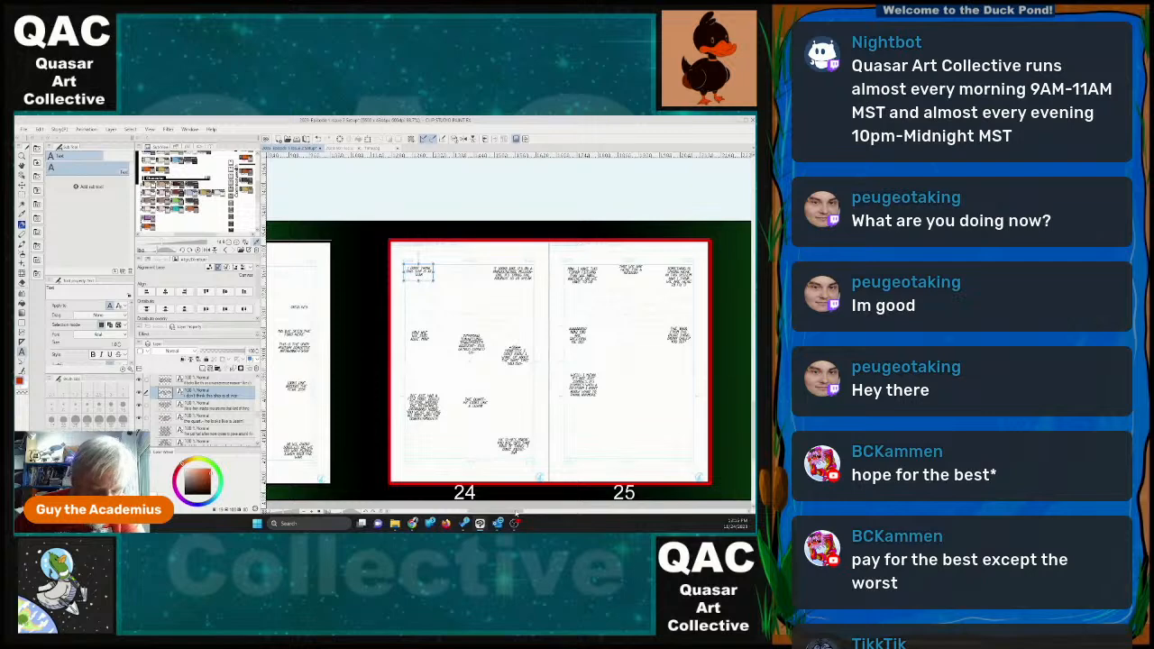
Edit page 24's "how are we still alive" dialogue block, adding "so" at the start.
drag(507, 513, 487, 513)
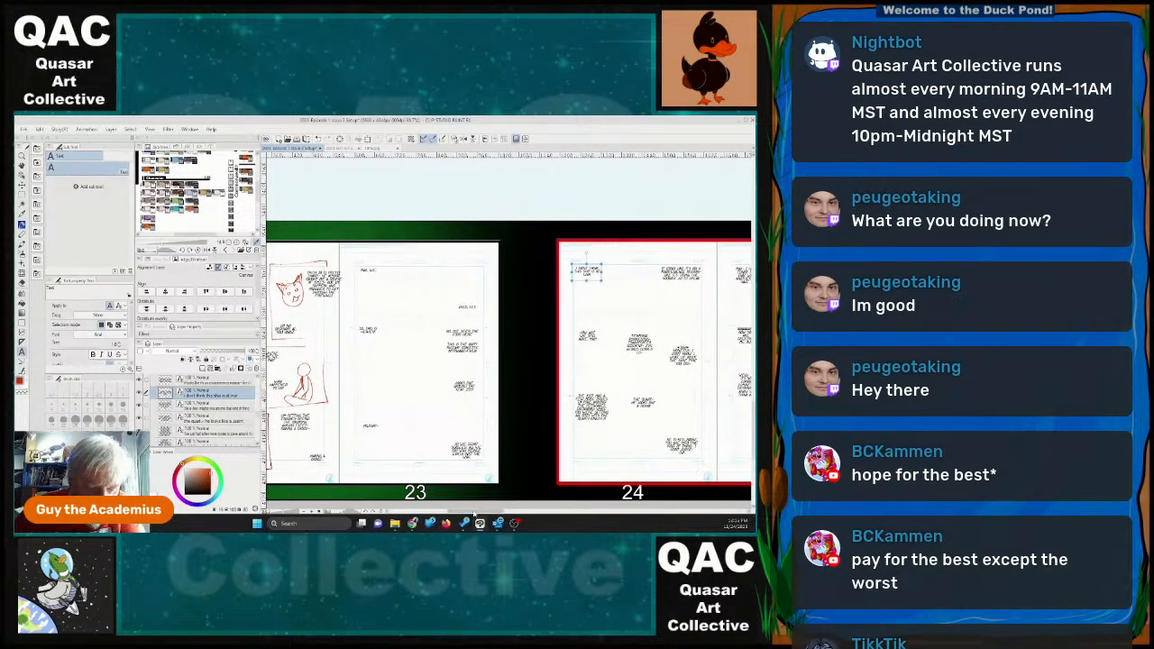
drag(478, 513, 505, 513)
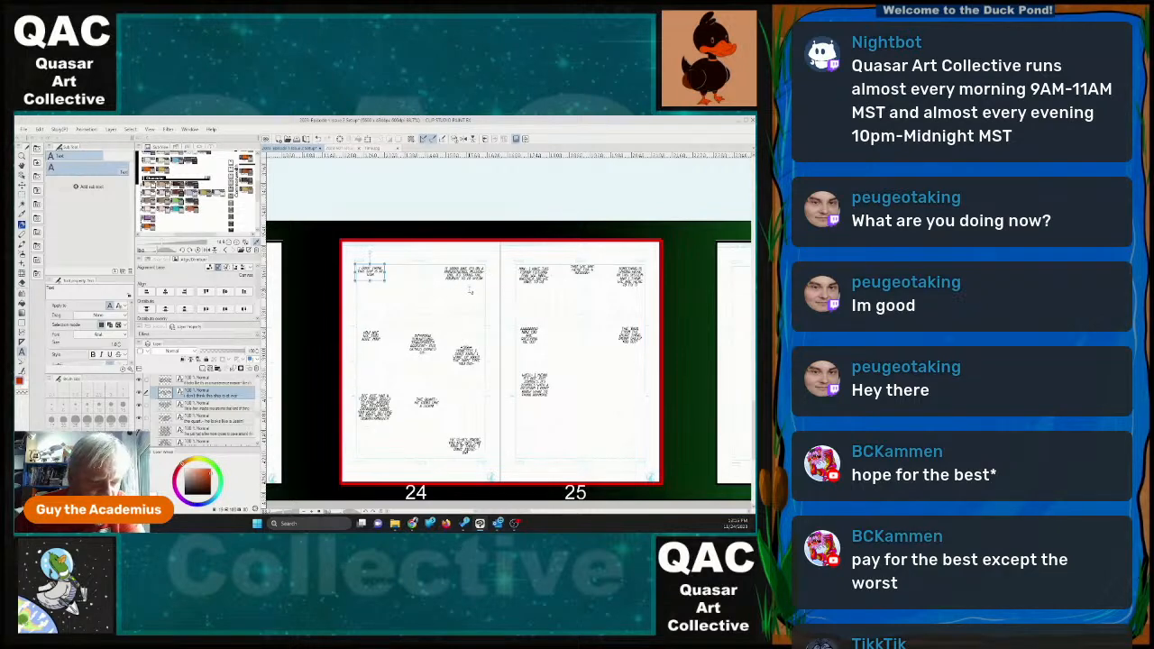
click(370, 334)
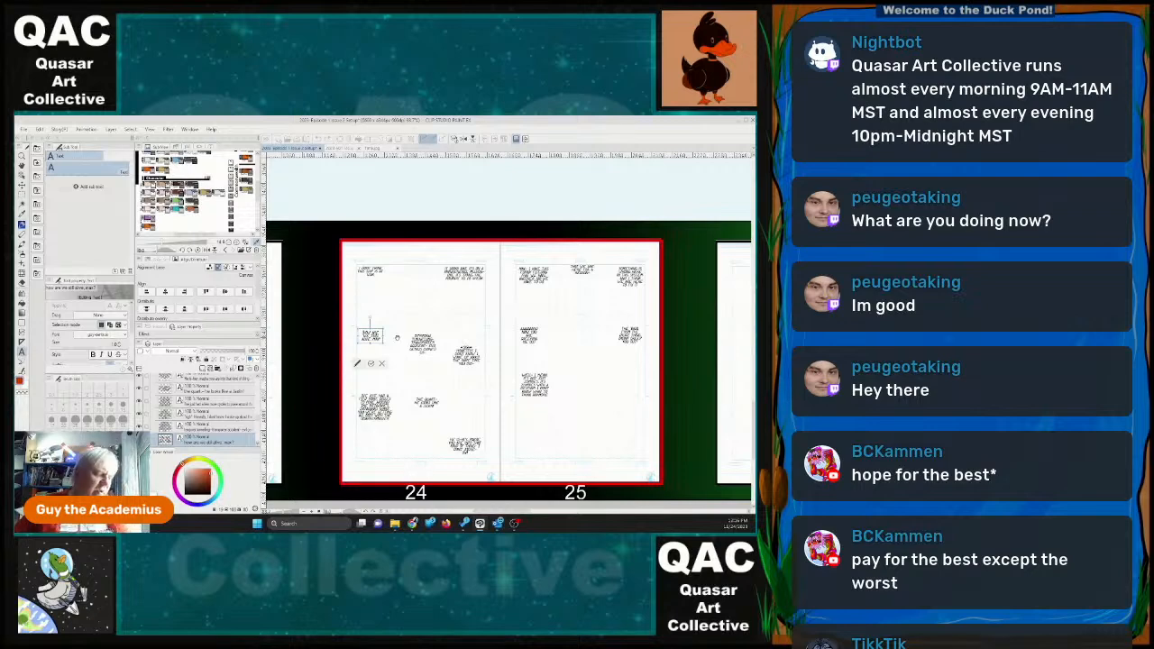
text(so)
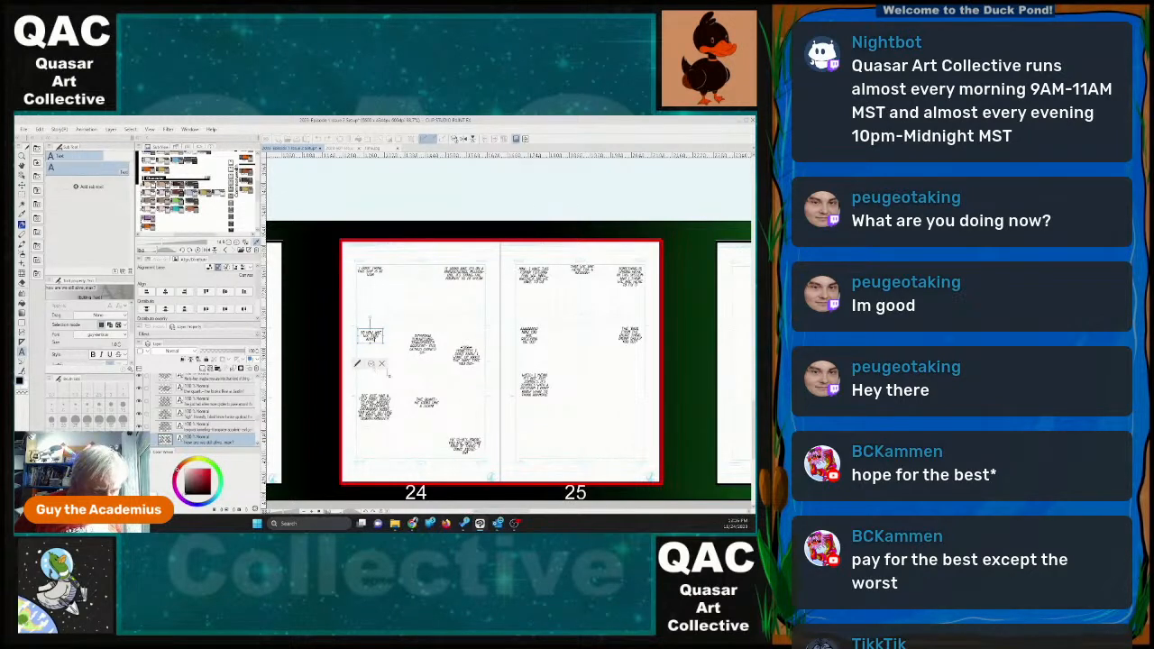
click(371, 364)
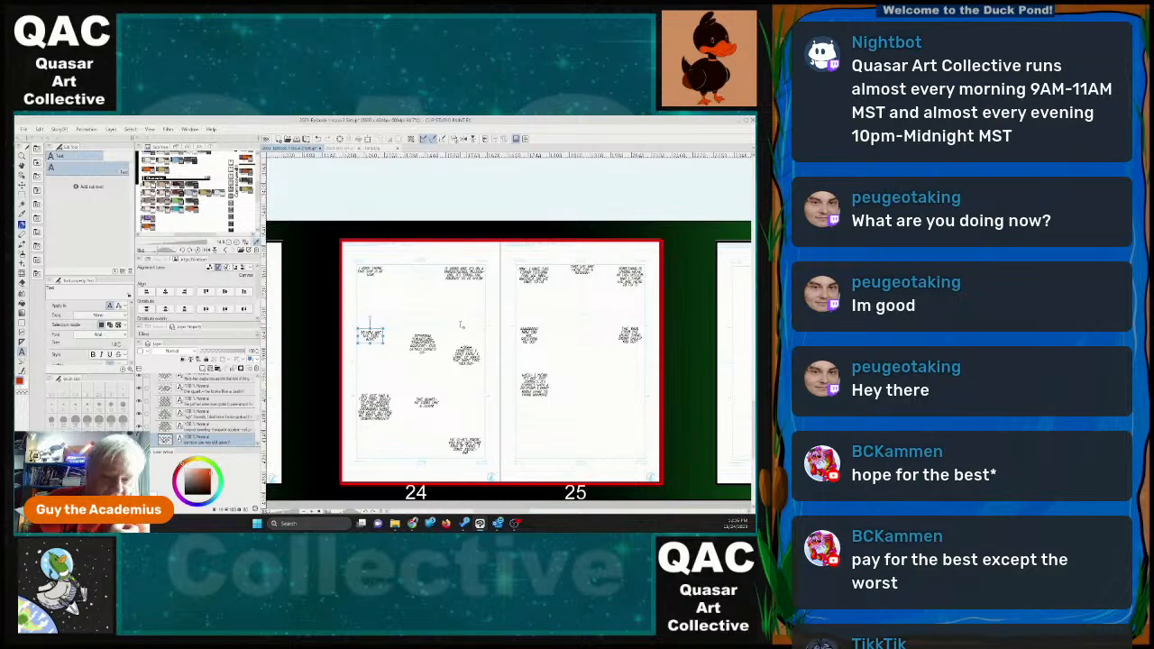
Rearrange the three top dialogue blocks on page 25 toward the page's upper-right area with the Move layer tool.
key(k)
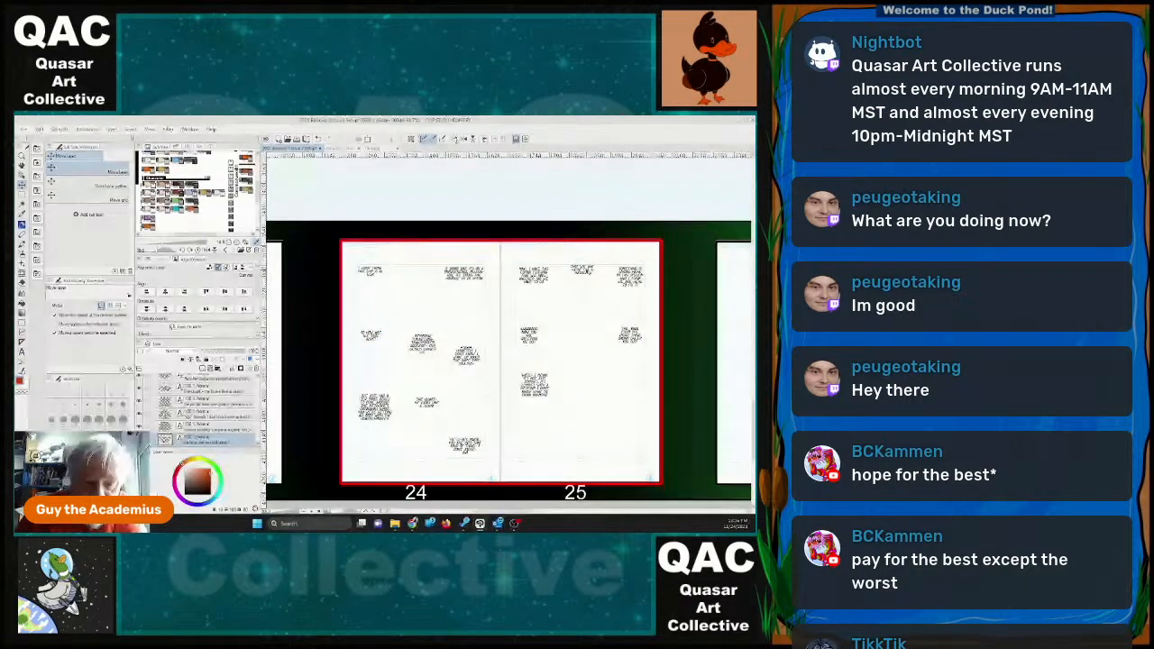
drag(587, 271, 629, 306)
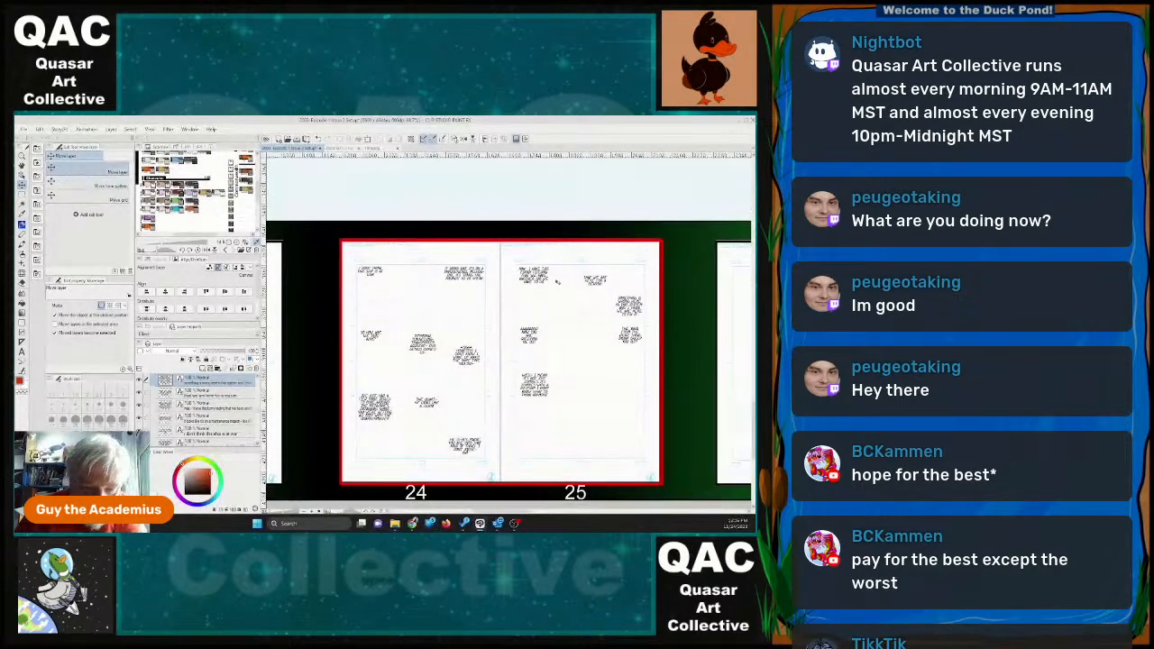
drag(534, 275, 601, 282)
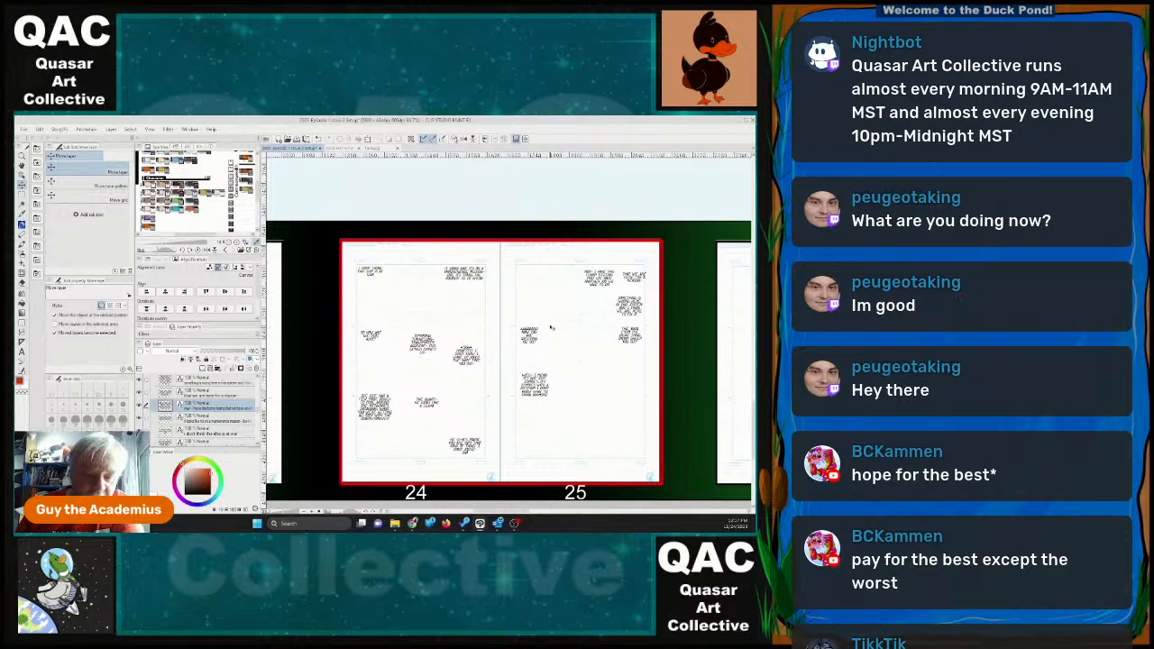
Look over the blank pages following page 25 and save the issue 2 setup file.
drag(754, 431, 753, 437)
scroll(522, 414, right, 3)
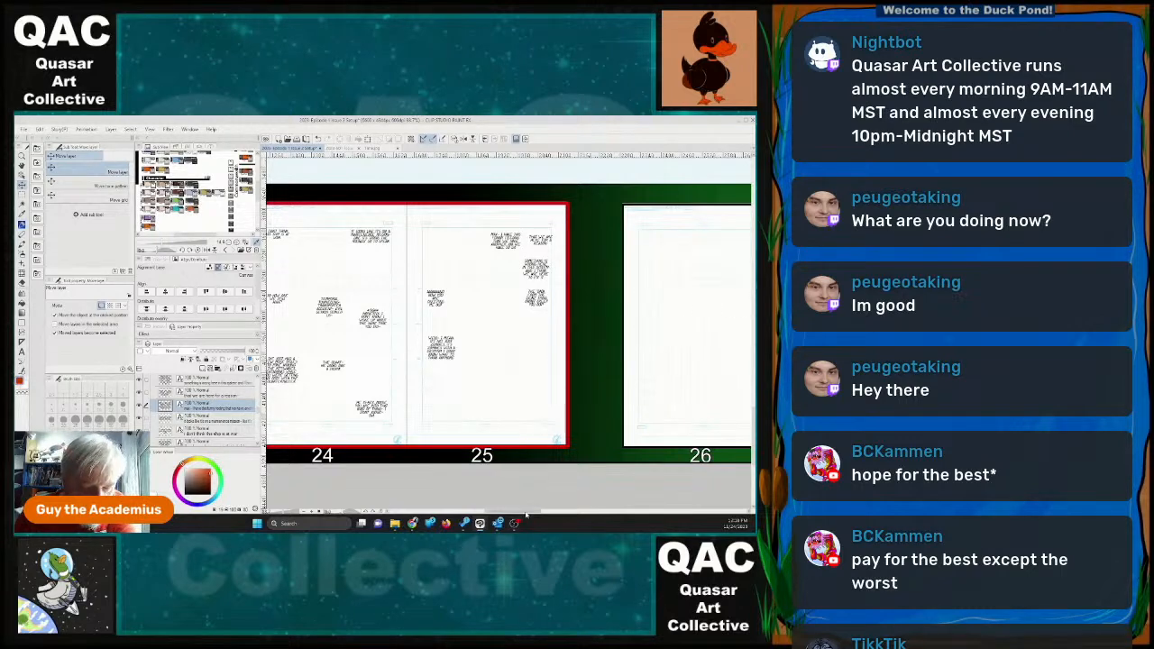
scroll(522, 514, right, 3)
scroll(522, 516, left, 4)
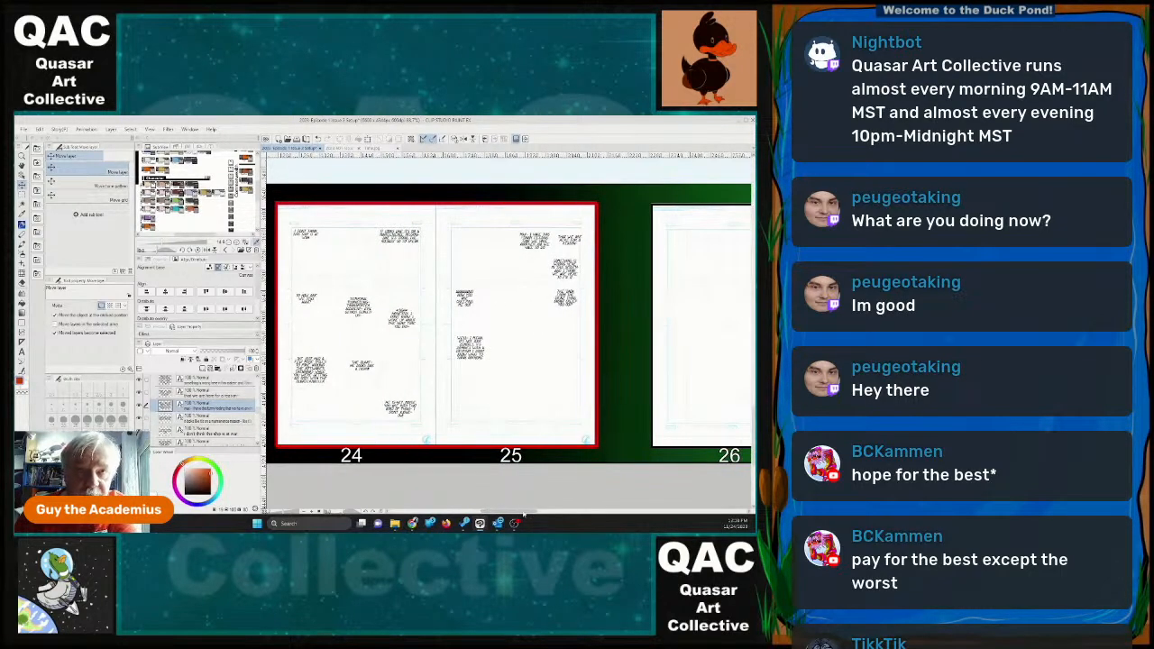
scroll(640, 274, down, 7)
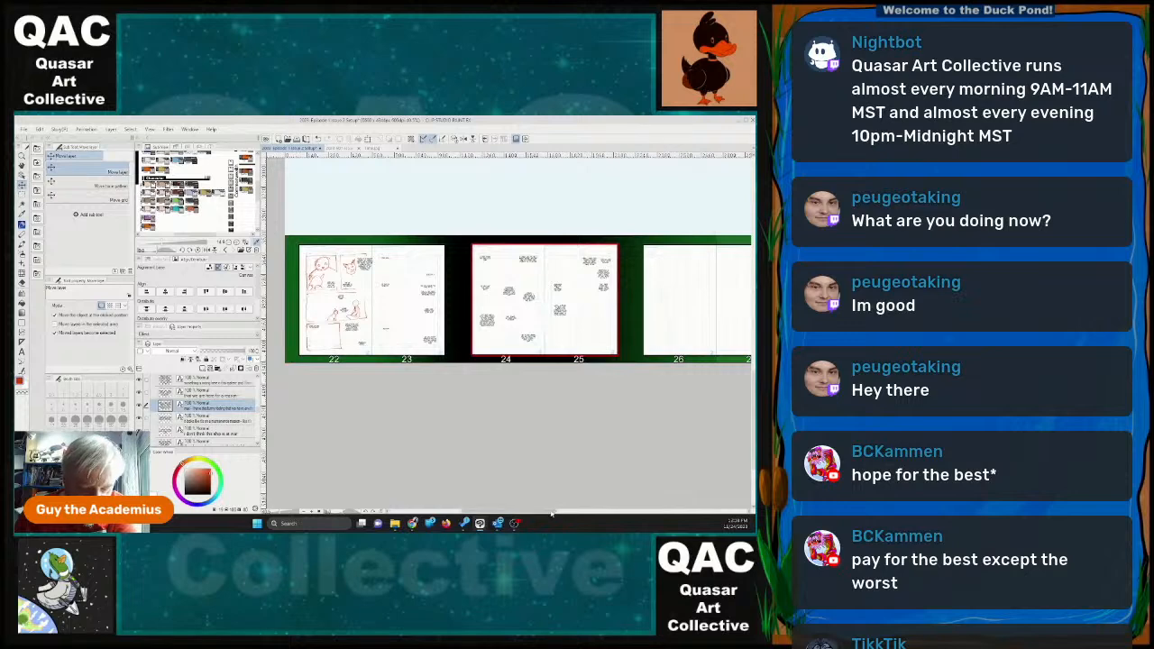
scroll(589, 491, right, 3)
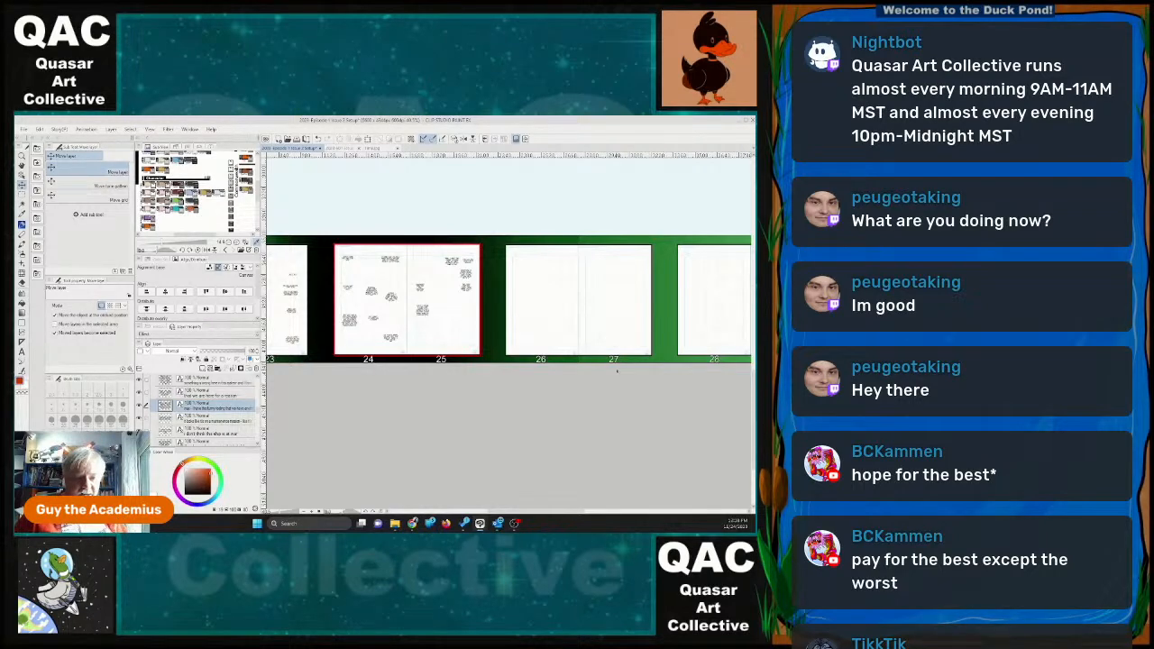
click(23, 129)
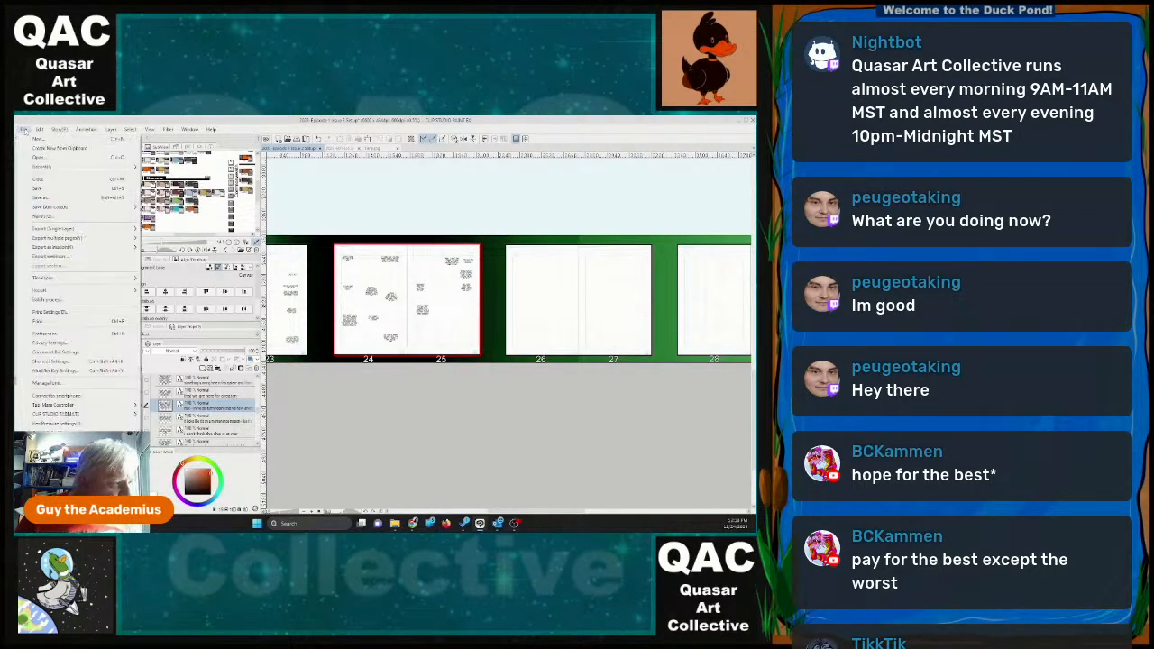
click(37, 188)
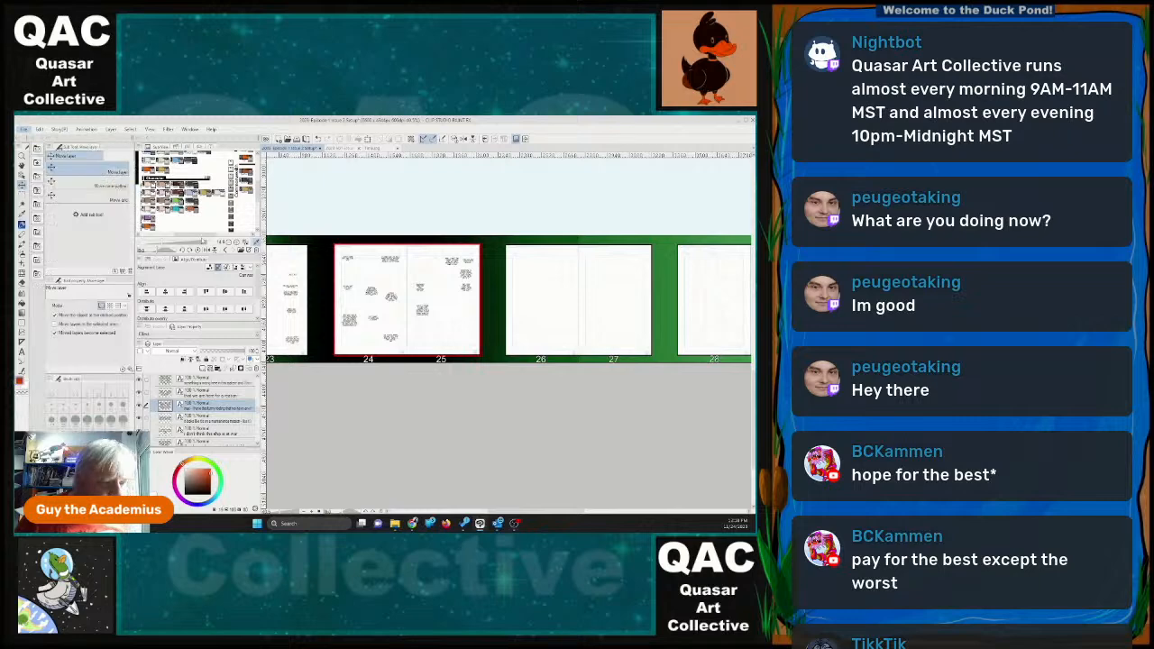
Close the Time.jpg reference page and return to the blank Setup VERSION 2 storyboard document.
click(342, 148)
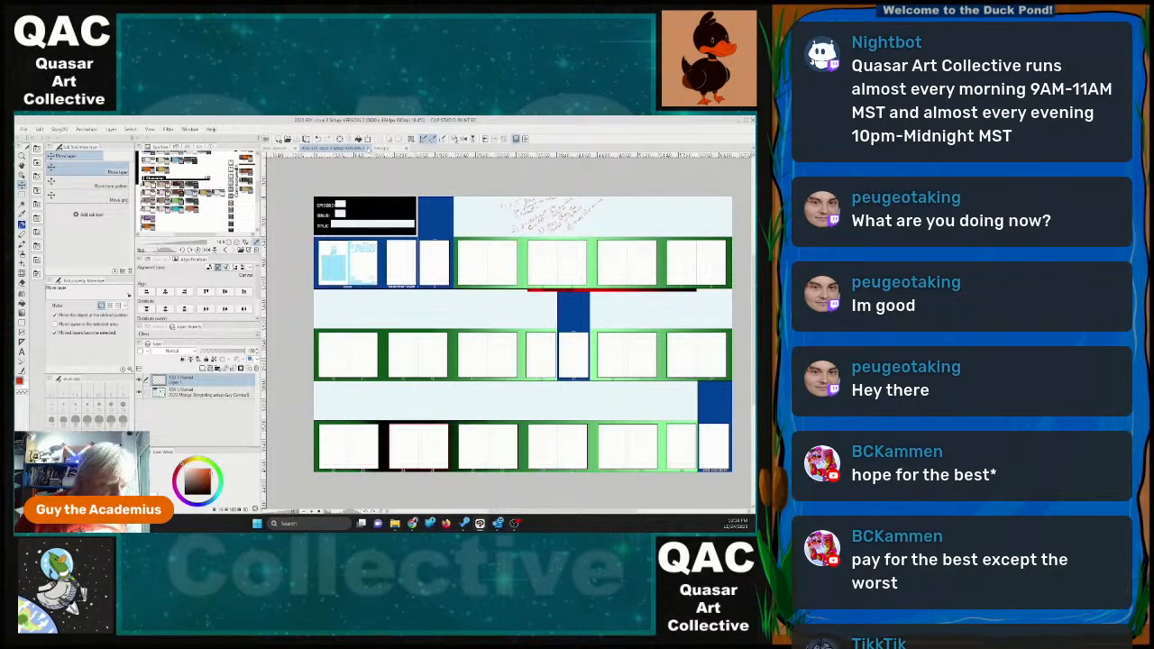
click(386, 150)
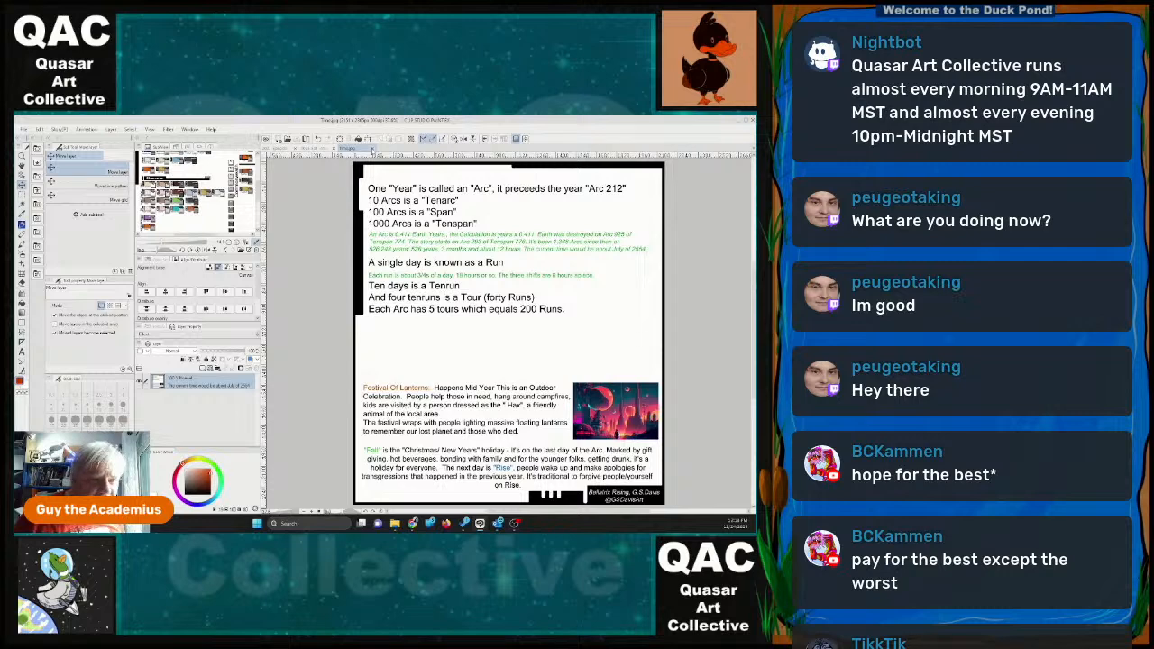
click(347, 150)
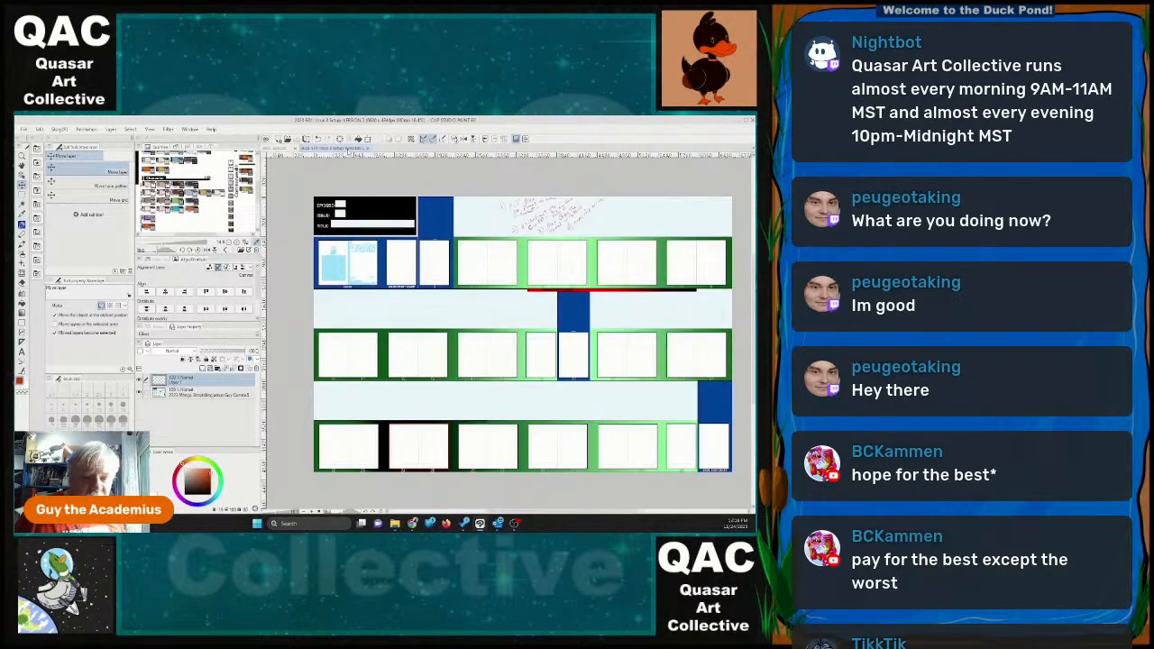